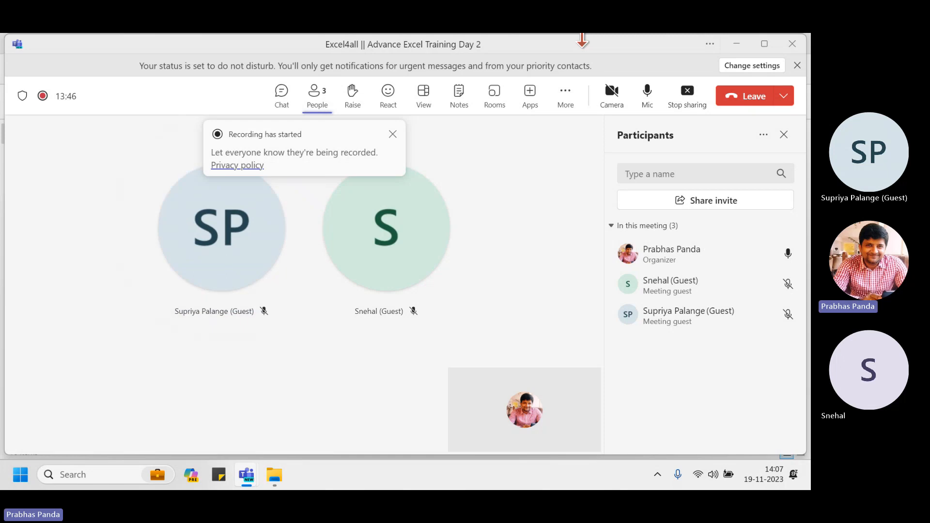
- Open the Corp Case Studies .xlsx workbook from the Sample Case Studies folder in File Explorer
{"action": "left_click", "coordinate": [274, 475]}
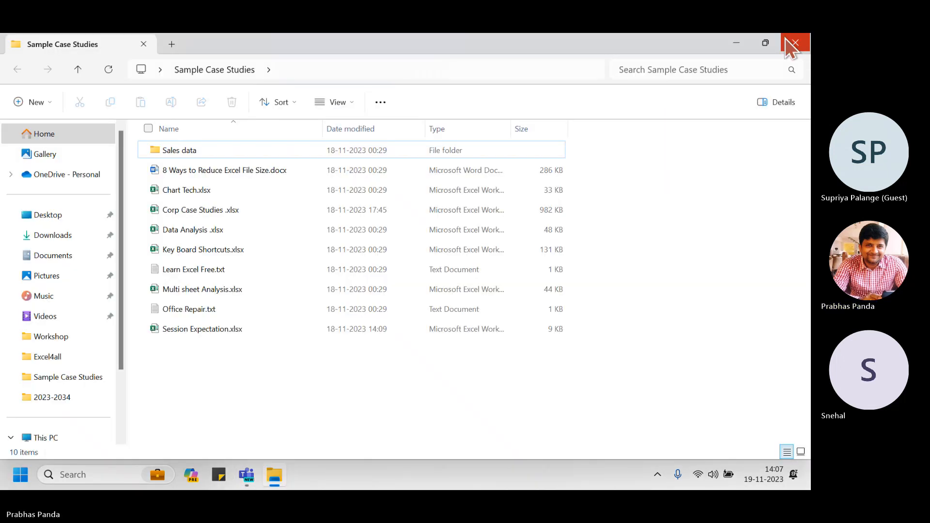
{"action": "left_click", "coordinate": [765, 42]}
{"action": "left_click_drag", "start_coordinate": [228, 51], "coordinate": [229, 49]}
{"action": "left_click", "coordinate": [211, 216]}
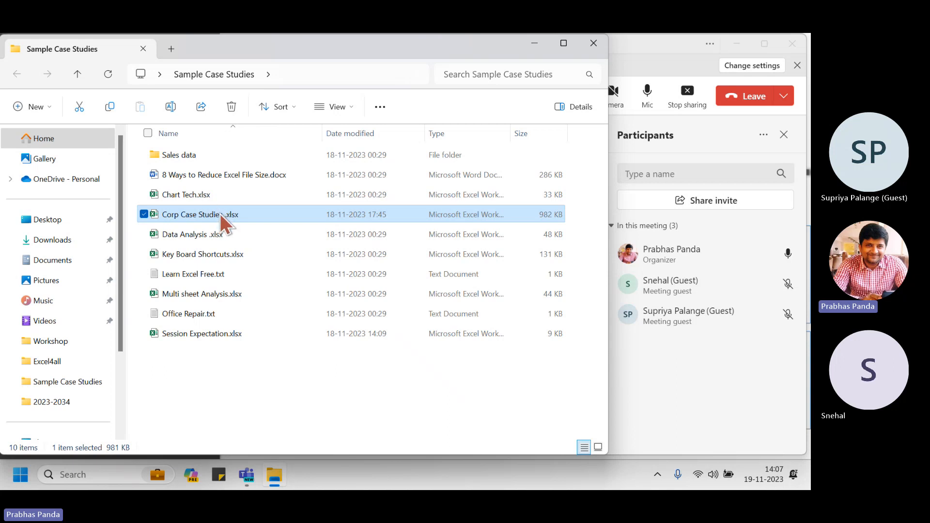
{"action": "double_click", "coordinate": [220, 214]}
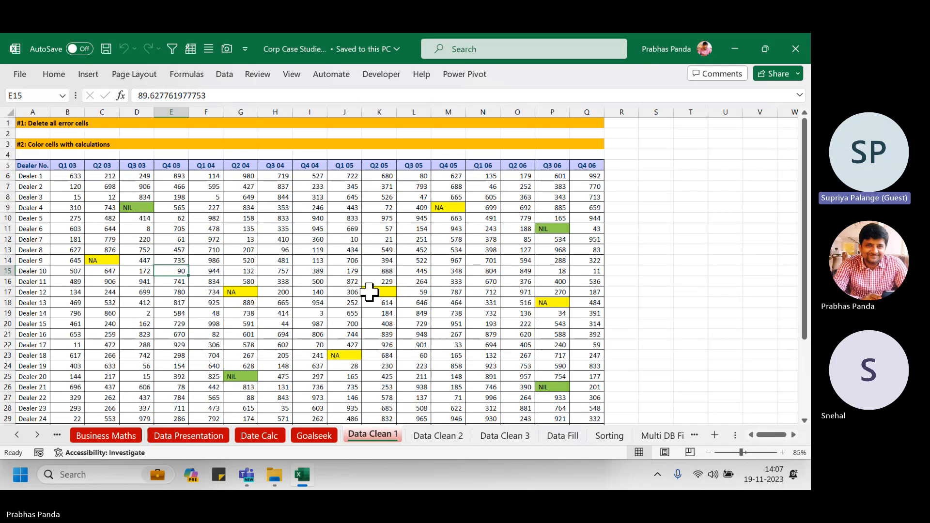
- Switch to the Microsoft Teams meeting window and dismiss the recording-started notice
{"action": "mouse_move", "coordinate": [247, 474]}
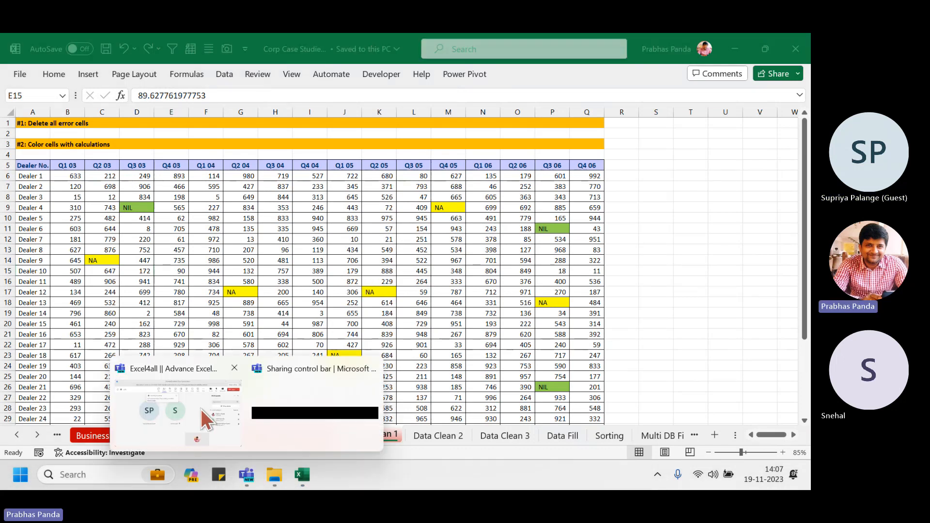
{"action": "left_click", "coordinate": [201, 409]}
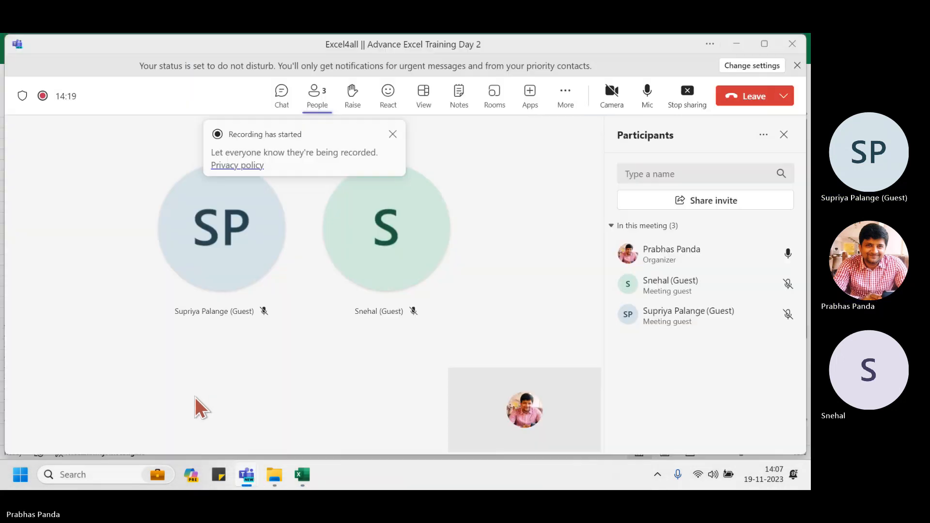
{"action": "left_click", "coordinate": [392, 135]}
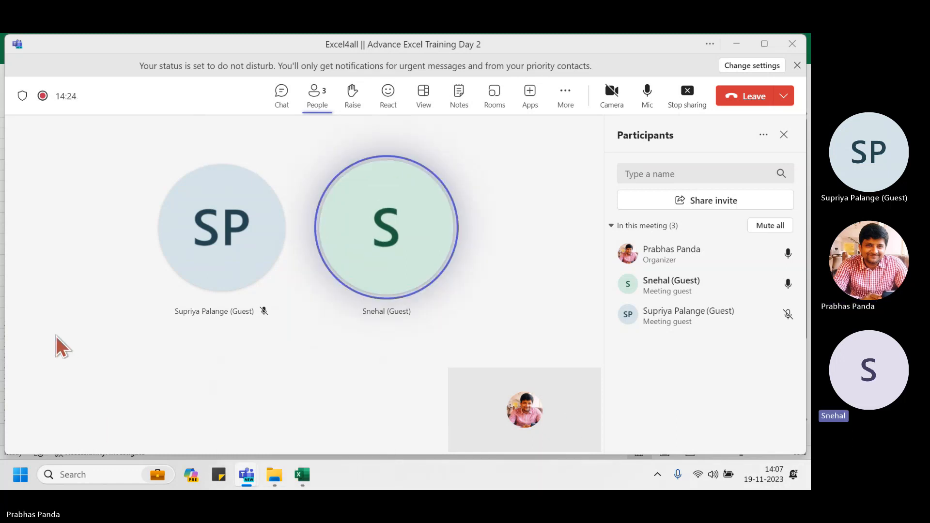
- Return to the Excel workbook and open the Data Clean 2 sheet
{"action": "left_click", "coordinate": [302, 474]}
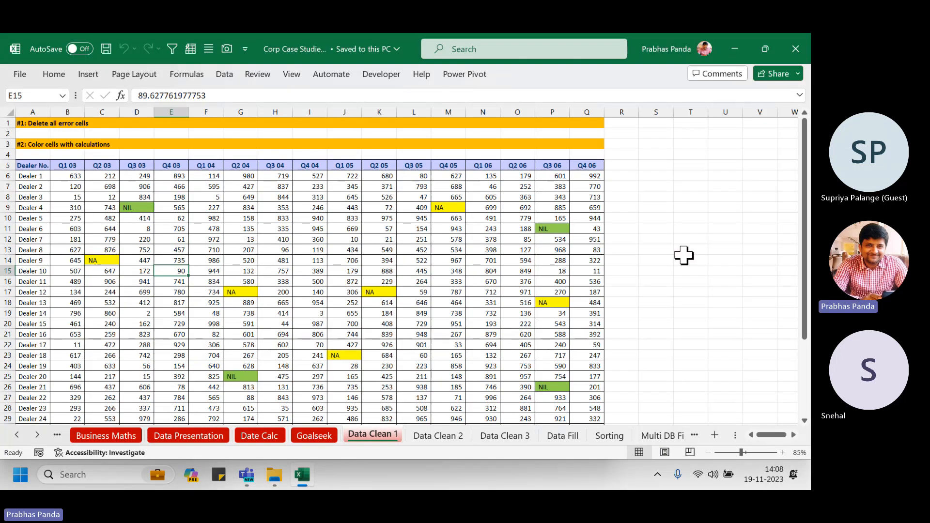
{"action": "left_click", "coordinate": [431, 436]}
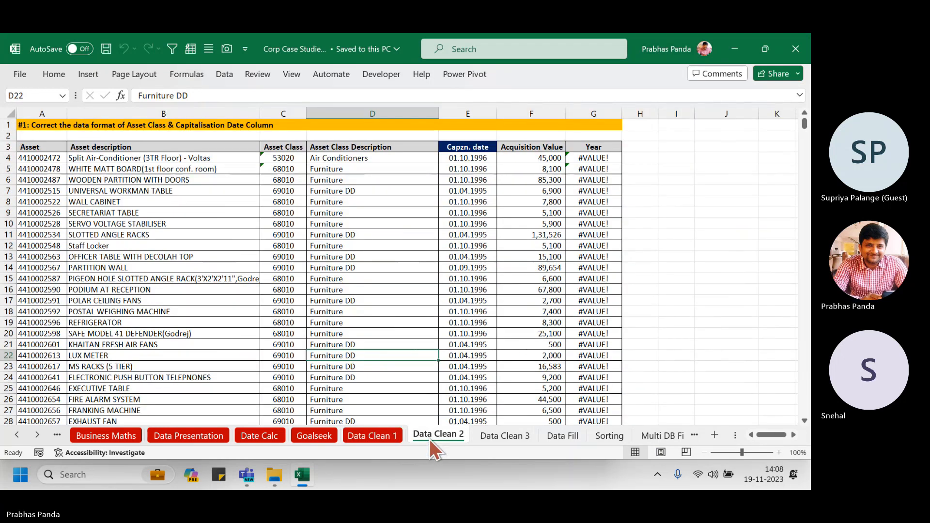
{"action": "scroll", "coordinate": [510, 239], "scroll_direction": "up", "scroll_amount": 2}
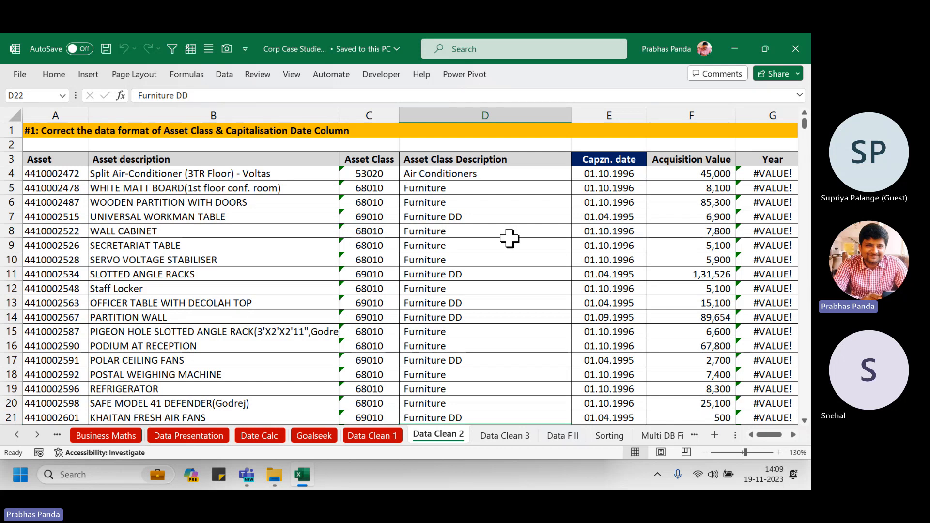
- Admit the participant waiting in the Microsoft Teams meeting lobby and return to the Excel workbook
{"action": "key", "text": "alt+Tab"}
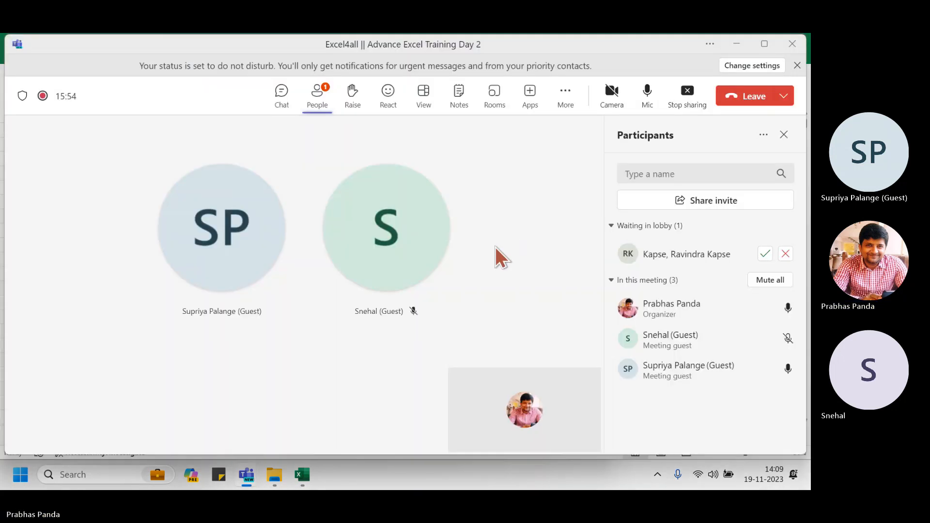
{"action": "left_click", "coordinate": [765, 254]}
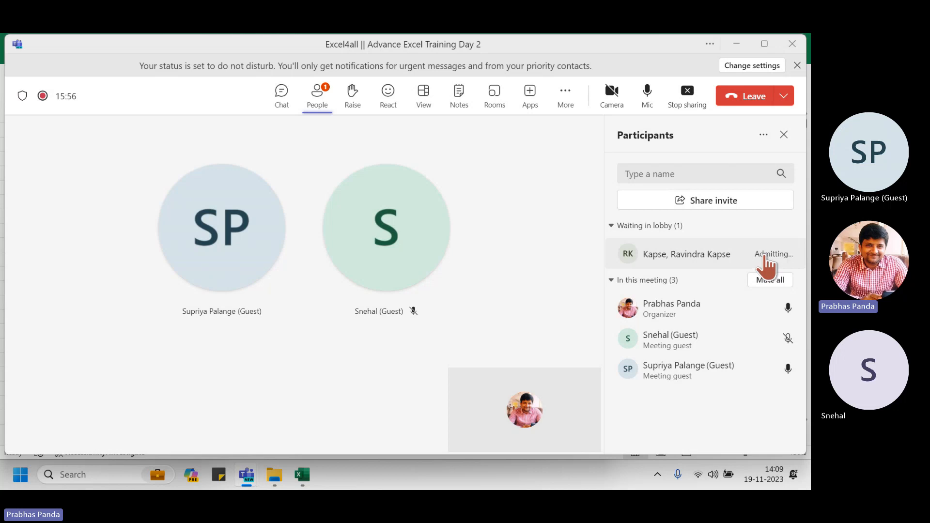
{"action": "key", "text": "alt+Tab"}
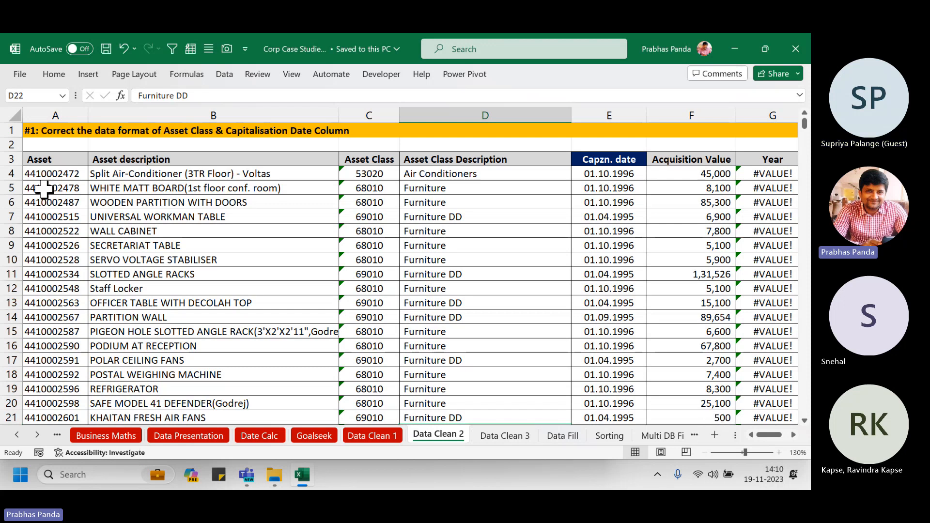
- Examine the Asset, Asset description and Asset Class columns, temporarily marking the error flags beside the Asset Class values
{"action": "left_click", "coordinate": [69, 109]}
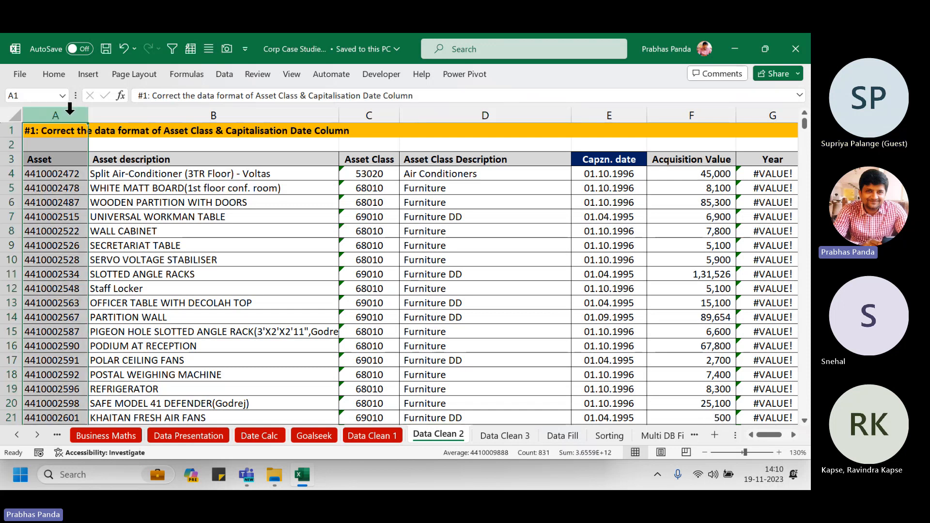
{"action": "left_click", "coordinate": [201, 116]}
{"action": "left_click_drag", "start_coordinate": [201, 116], "coordinate": [235, 129]}
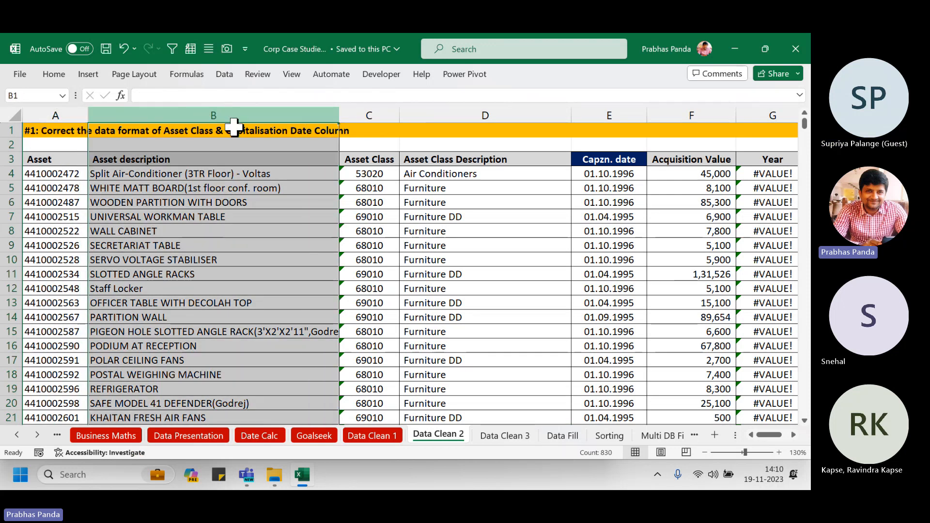
{"action": "left_click", "coordinate": [393, 114]}
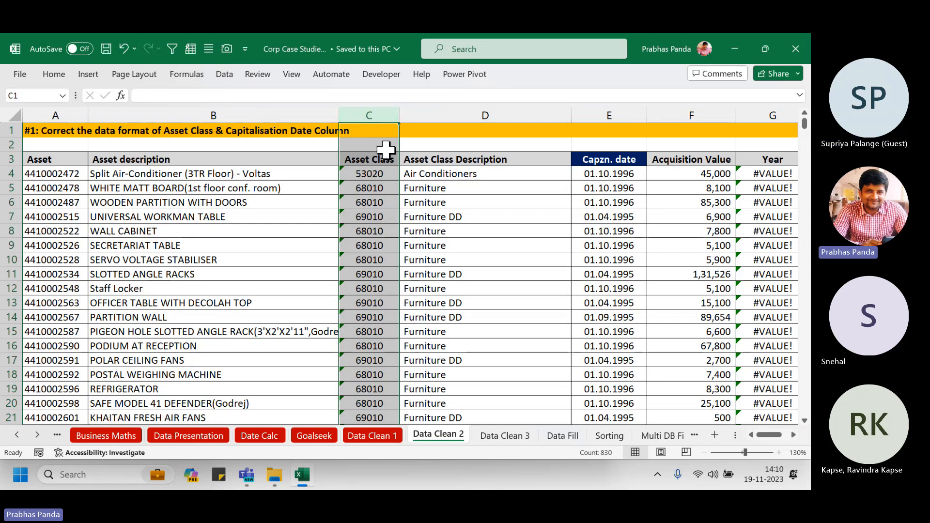
{"action": "left_click", "coordinate": [302, 188]}
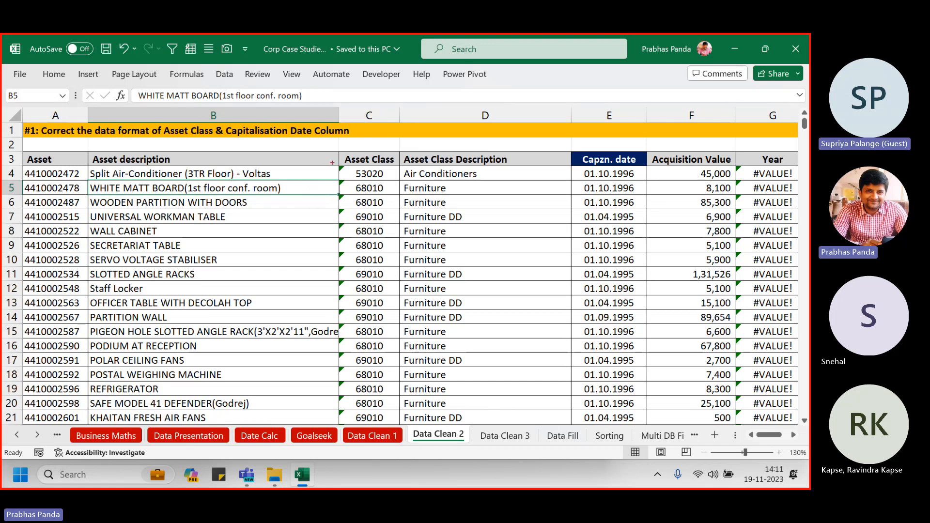
{"action": "mouse_move", "coordinate": [329, 162]}
{"action": "left_mouse_down"}
{"action": "mouse_move", "coordinate": [346, 183]}
{"action": "mouse_move", "coordinate": [353, 416]}
{"action": "left_mouse_up"}
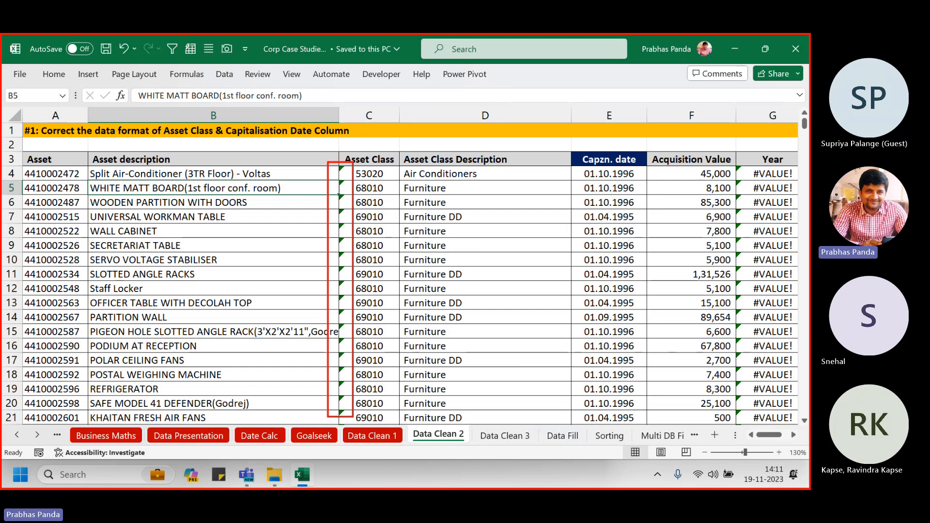
{"action": "key", "text": "Escape"}
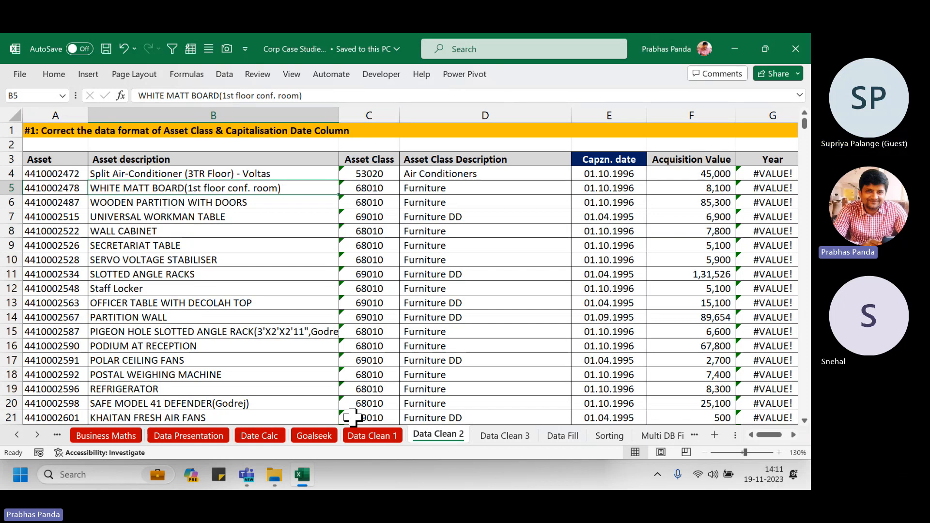
- Review the error-checking options for the Asset Class values in C4:C18 and close them without applying any
{"action": "left_click_drag", "start_coordinate": [358, 174], "coordinate": [355, 374]}
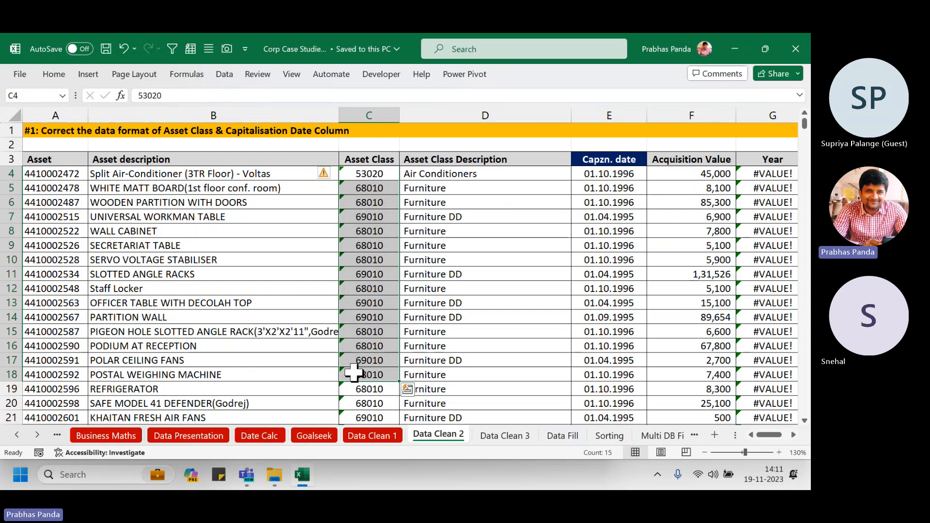
{"action": "left_click", "coordinate": [327, 175]}
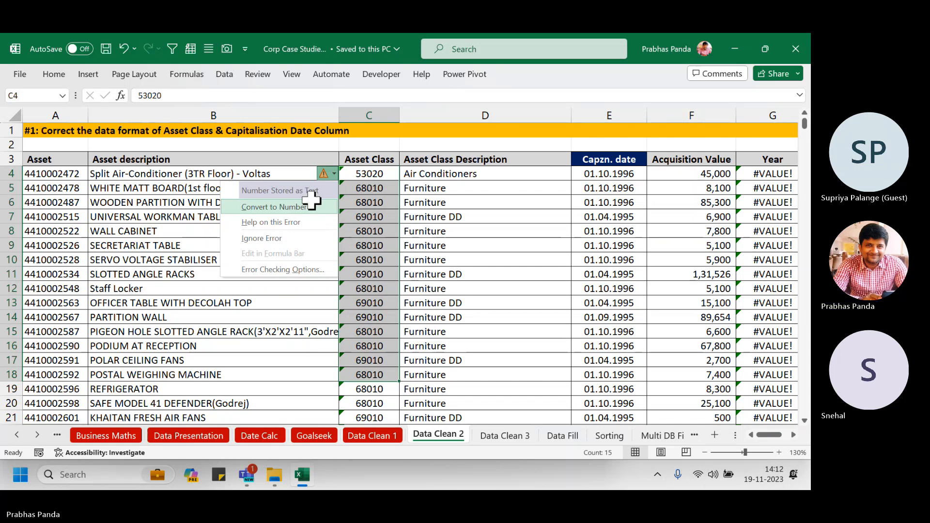
{"action": "key", "text": "Escape"}
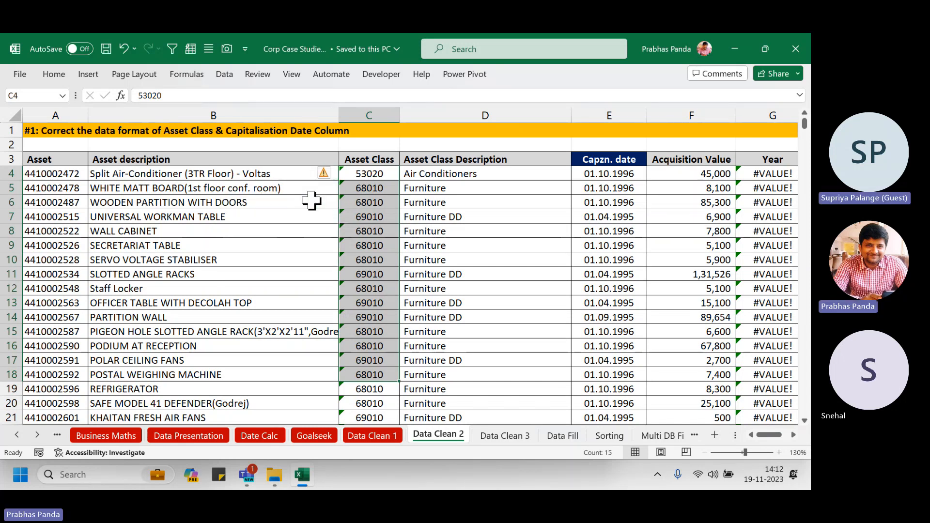
{"action": "left_click", "coordinate": [370, 190]}
{"action": "left_click", "coordinate": [369, 173]}
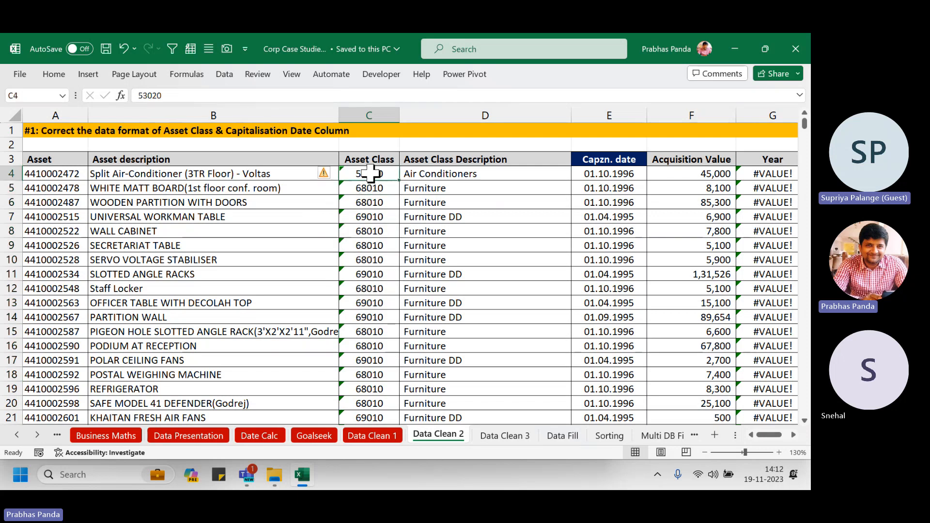
- Switch to the Microsoft Teams meeting, open its chat and admit the participant waiting in the lobby
{"action": "mouse_move", "coordinate": [251, 482]}
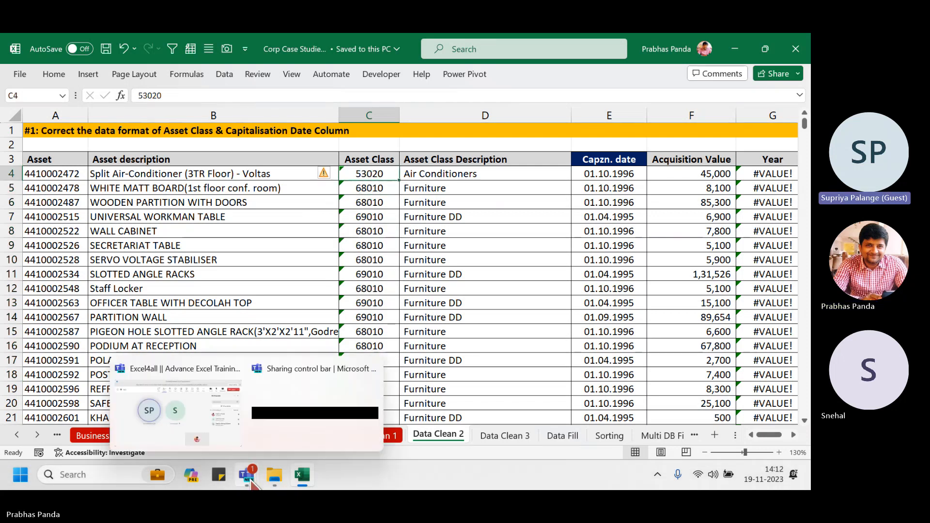
{"action": "left_click", "coordinate": [189, 416]}
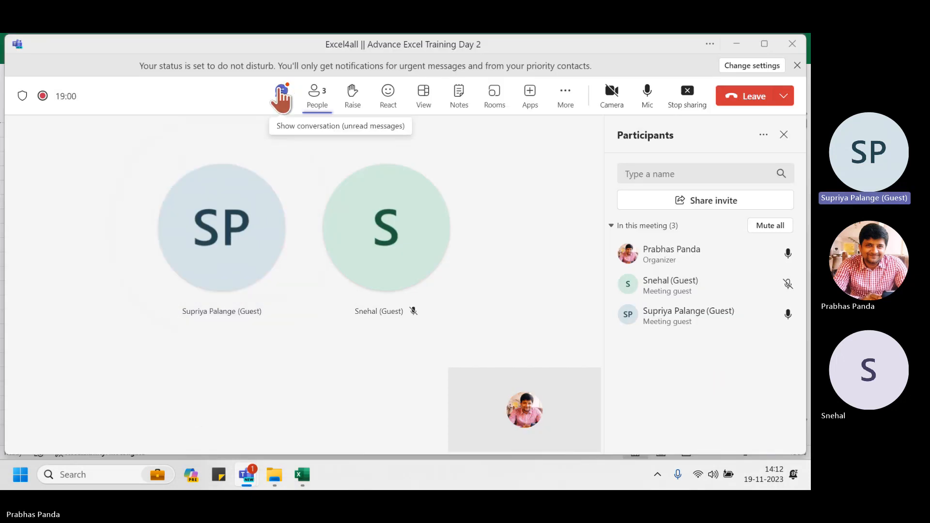
{"action": "left_click", "coordinate": [281, 95]}
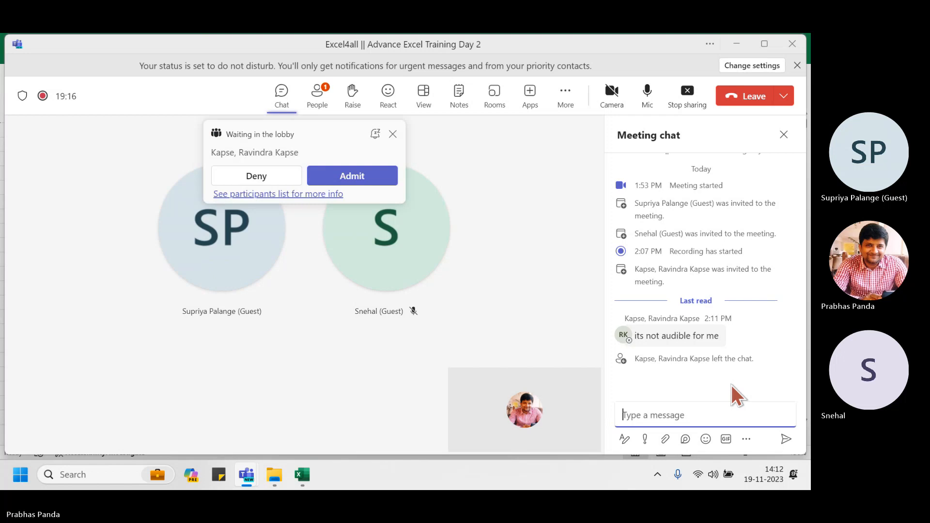
{"action": "left_click", "coordinate": [345, 176]}
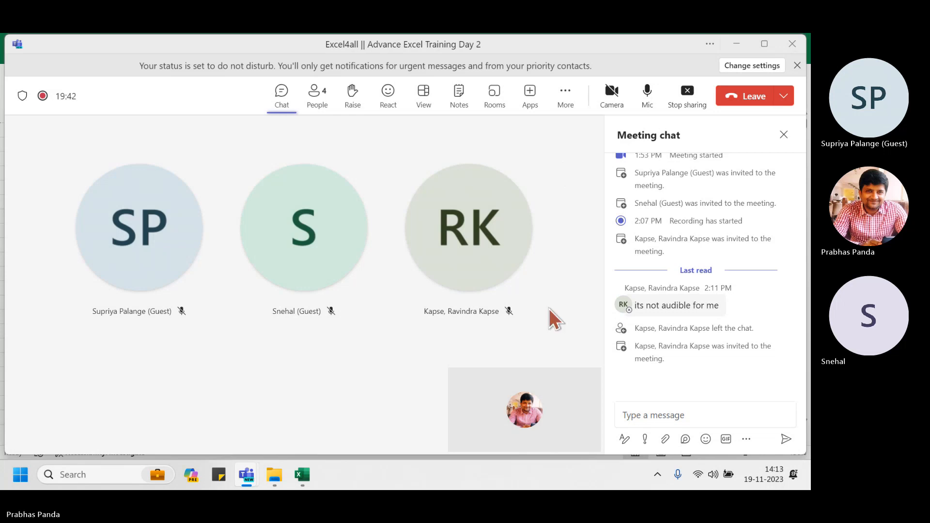
- Send "Can you hear me ?" in the meeting chat and return to the Excel workbook
{"action": "left_click", "coordinate": [660, 415]}
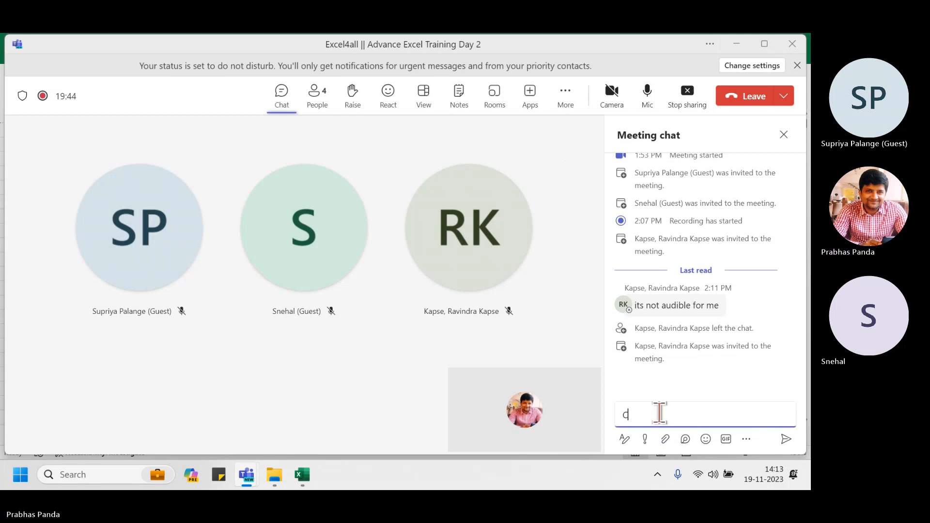
{"action": "type", "text": "Can you hear me ?"}
{"action": "key", "text": "Return"}
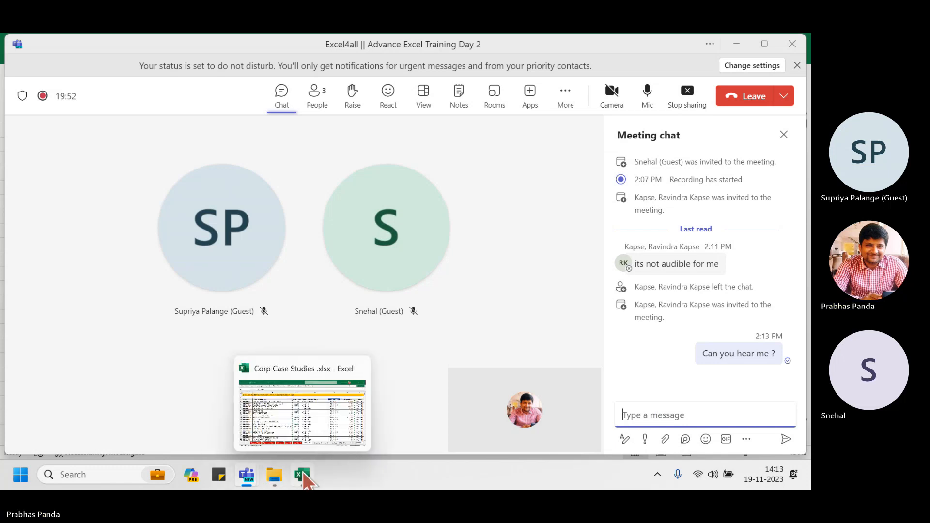
{"action": "left_click", "coordinate": [304, 477]}
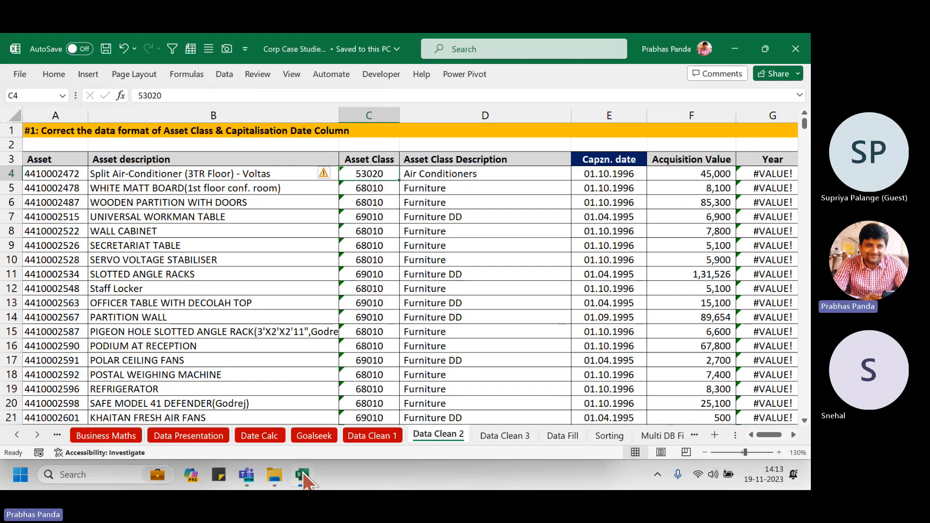
- Run Text to Columns on the Asset Class values from C4 to C832 with the Delimited type, and check the converted cells
{"action": "left_click", "coordinate": [367, 111]}
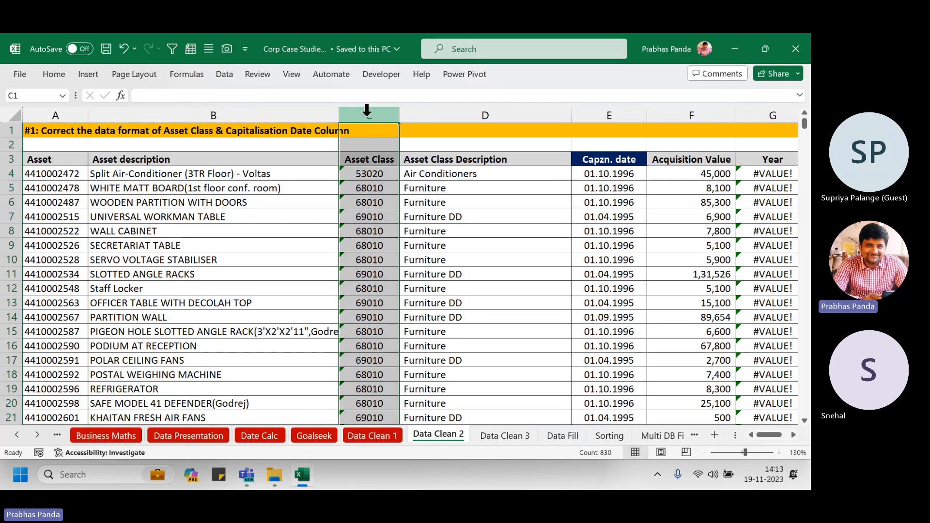
{"action": "left_click", "coordinate": [379, 177]}
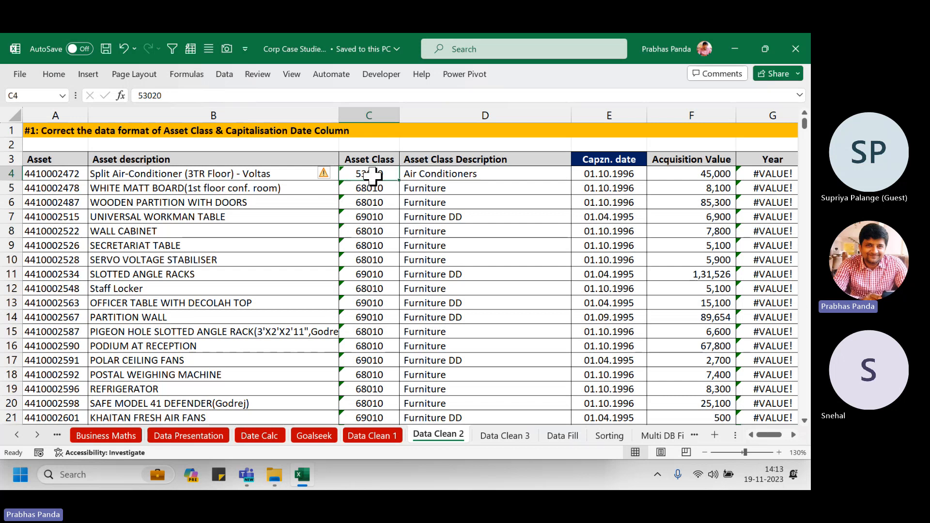
{"action": "key", "text": "ctrl"}
{"action": "key", "text": "ctrl+shift+Down"}
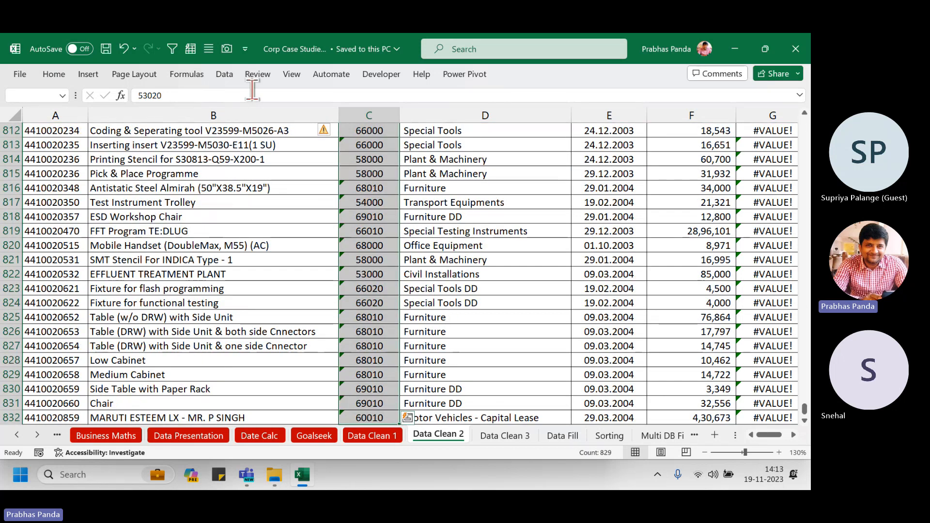
{"action": "left_click", "coordinate": [221, 73]}
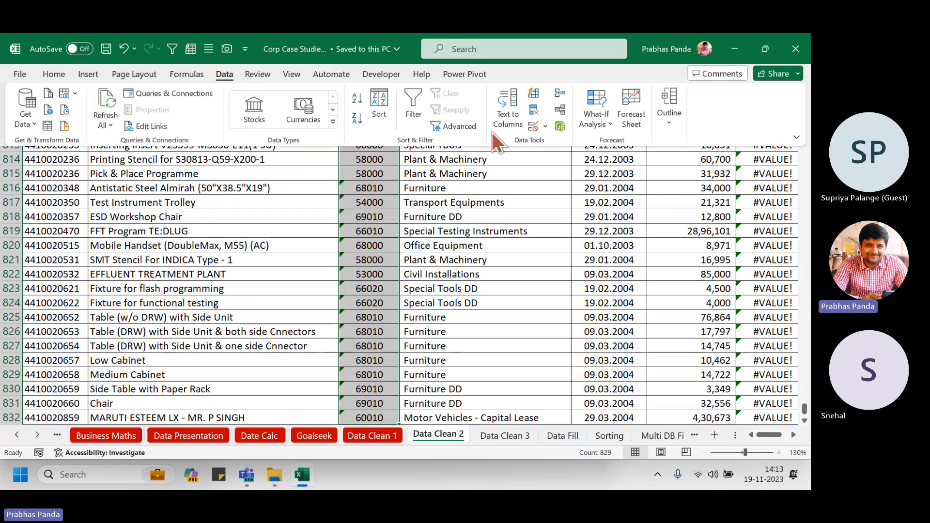
{"action": "key", "text": "ctrl"}
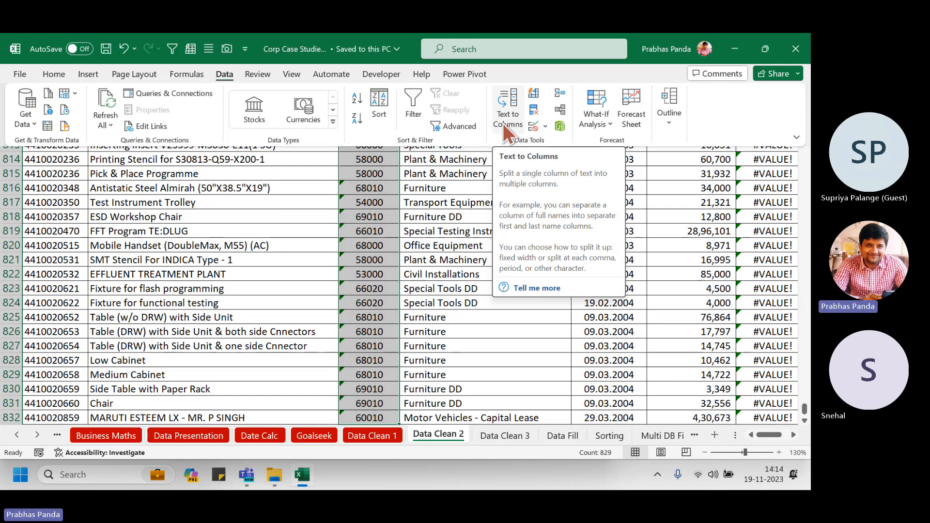
{"action": "left_click", "coordinate": [502, 123]}
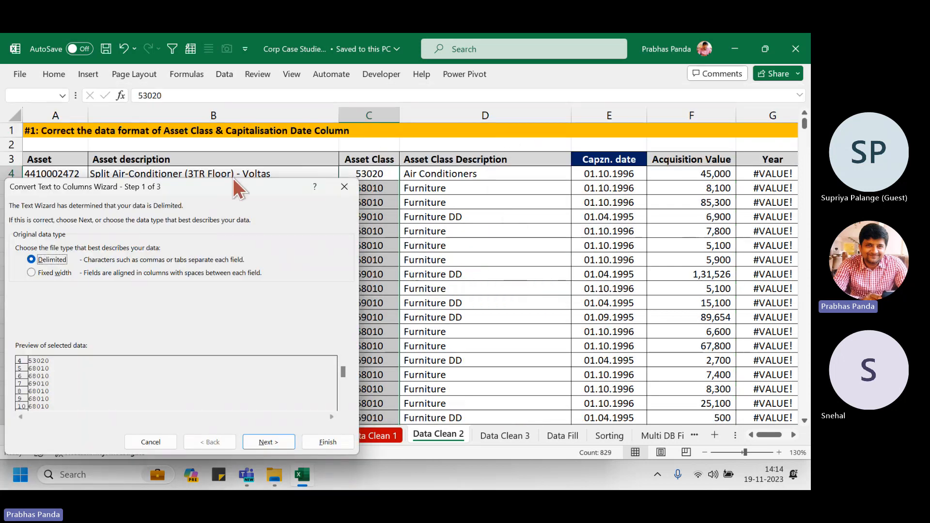
{"action": "left_click_drag", "start_coordinate": [225, 187], "coordinate": [411, 102]}
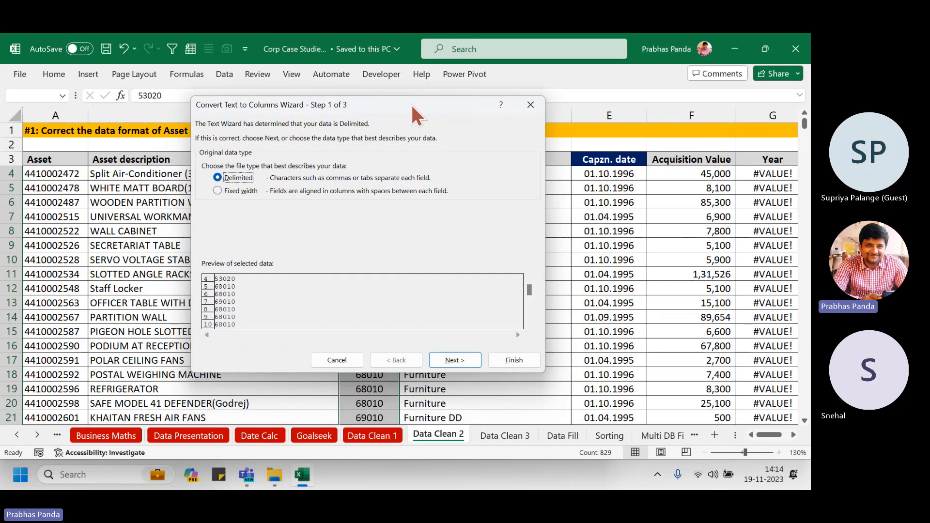
{"action": "left_click", "coordinate": [513, 360]}
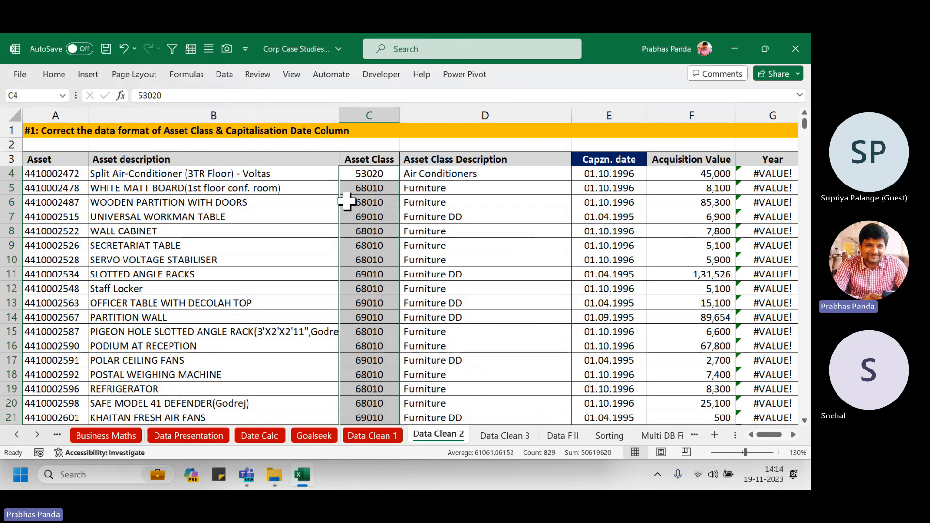
{"action": "left_click", "coordinate": [365, 172]}
{"action": "left_click_drag", "start_coordinate": [366, 172], "coordinate": [367, 354]}
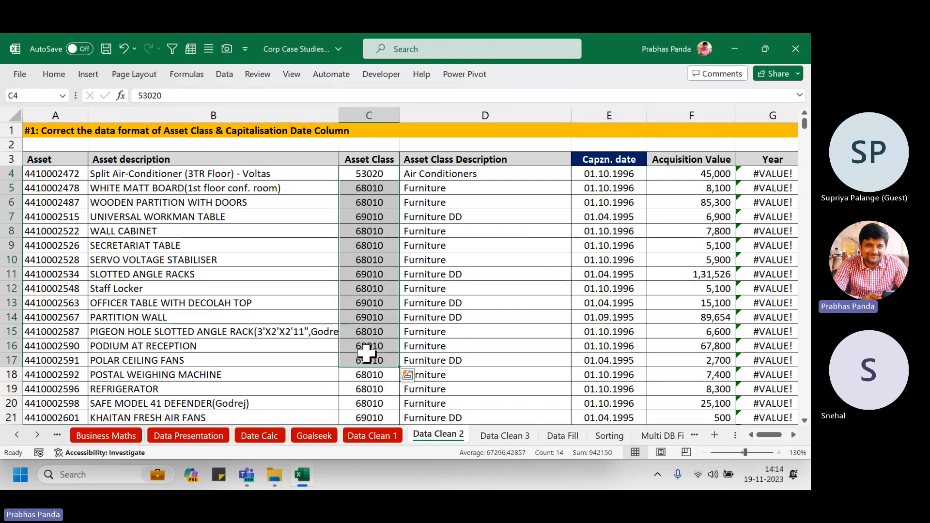
- Switch to the Microsoft Teams meeting, admit the participant waiting in the lobby and return to the Excel workbook
{"action": "left_click", "coordinate": [246, 475]}
{"action": "left_click", "coordinate": [184, 420]}
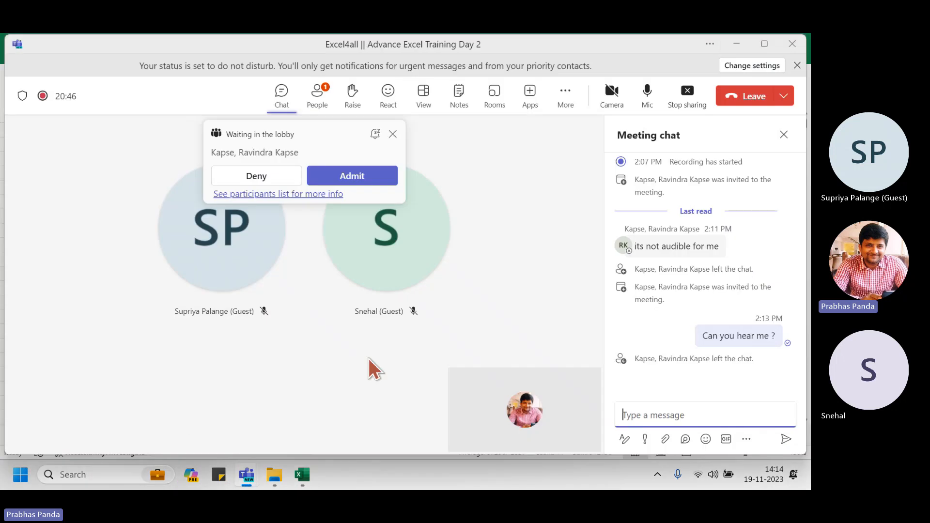
{"action": "left_click", "coordinate": [357, 179]}
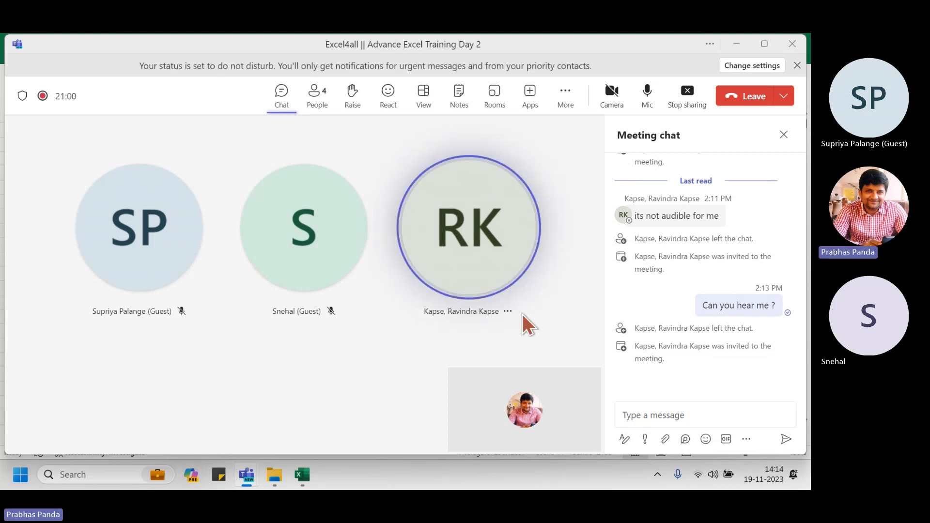
{"action": "key", "text": "alt+Tab"}
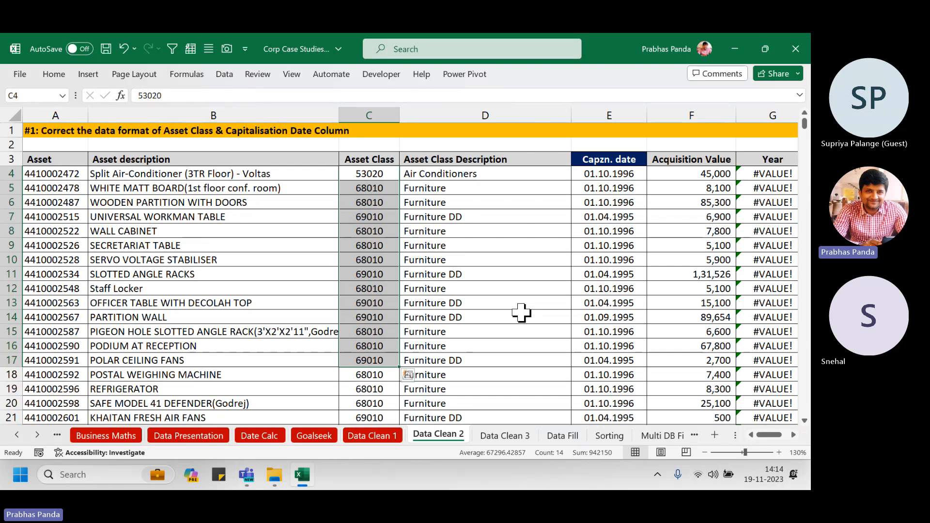
- Undo the Text to Columns conversion of the Asset Class values and check column C
{"action": "key", "text": "ctrl+shift+Down"}
{"action": "key", "text": "ctrl+v"}
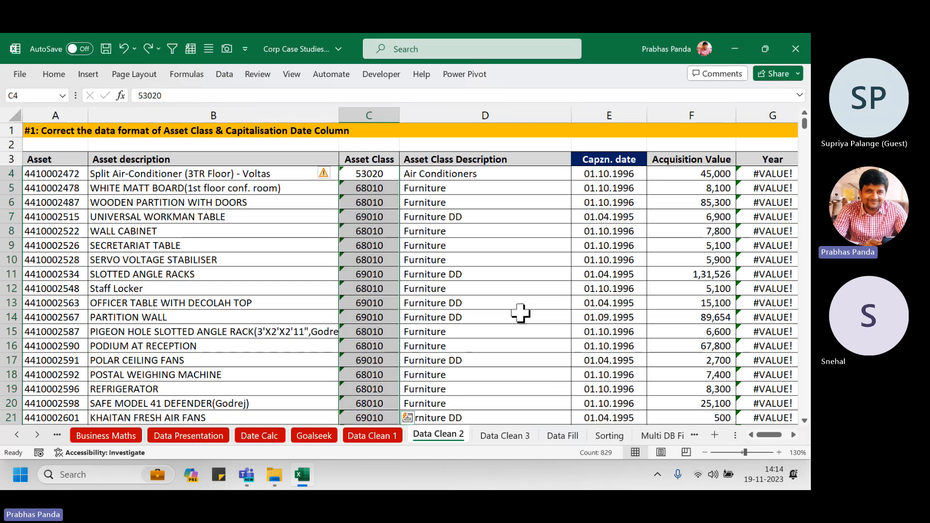
{"action": "left_click", "coordinate": [374, 114]}
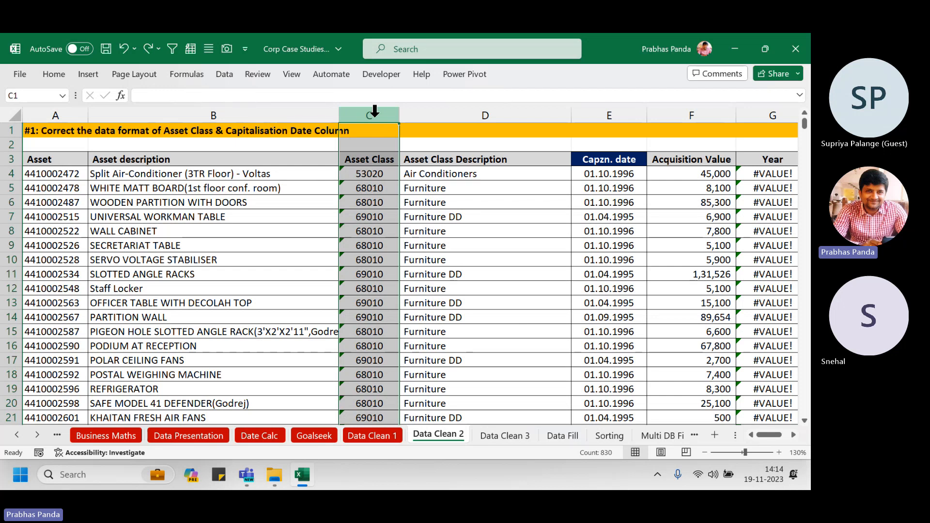
- Convert the Asset Class text values in C4:C832 to numbers using Text to Columns with the Delimited type
{"action": "left_click", "coordinate": [360, 178]}
{"action": "key", "text": "ctrl+shift+Down"}
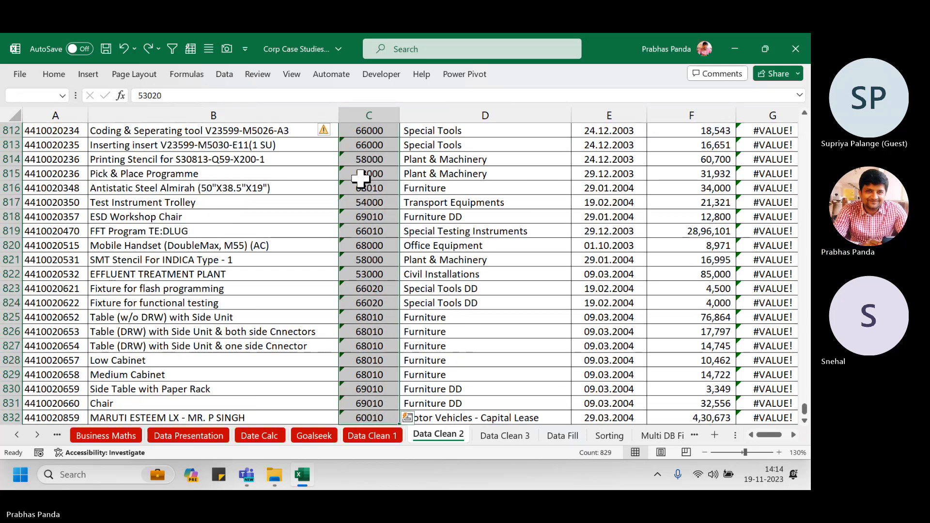
{"action": "left_click", "coordinate": [224, 74]}
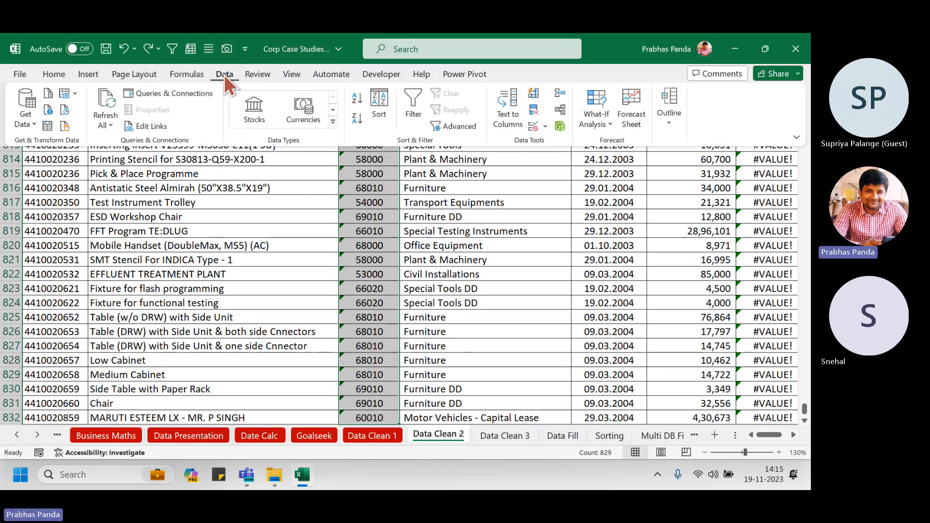
{"action": "left_click", "coordinate": [513, 118]}
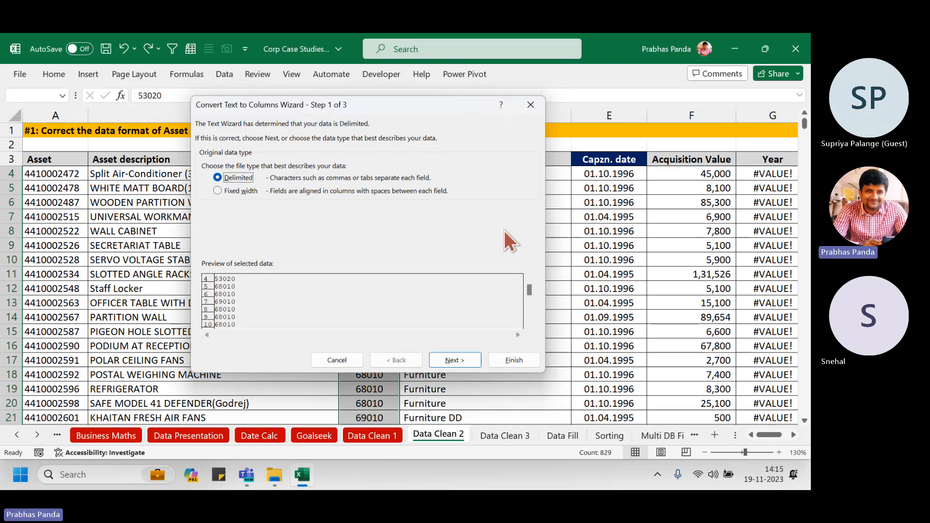
{"action": "left_click", "coordinate": [500, 360]}
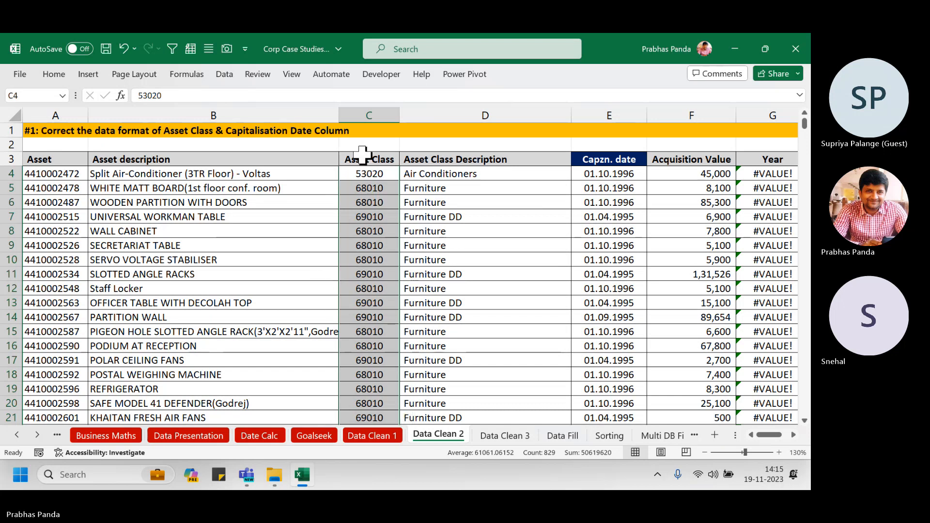
- Repeat Text to Columns on the selected Asset Class values, finishing directly from the wizard's first step with Delimited
{"action": "left_click", "coordinate": [224, 75]}
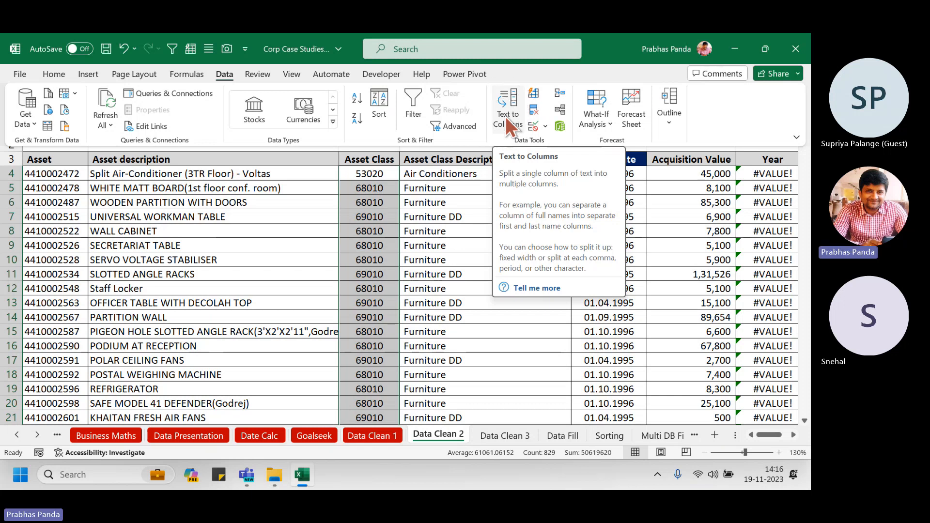
{"action": "left_click", "coordinate": [505, 117]}
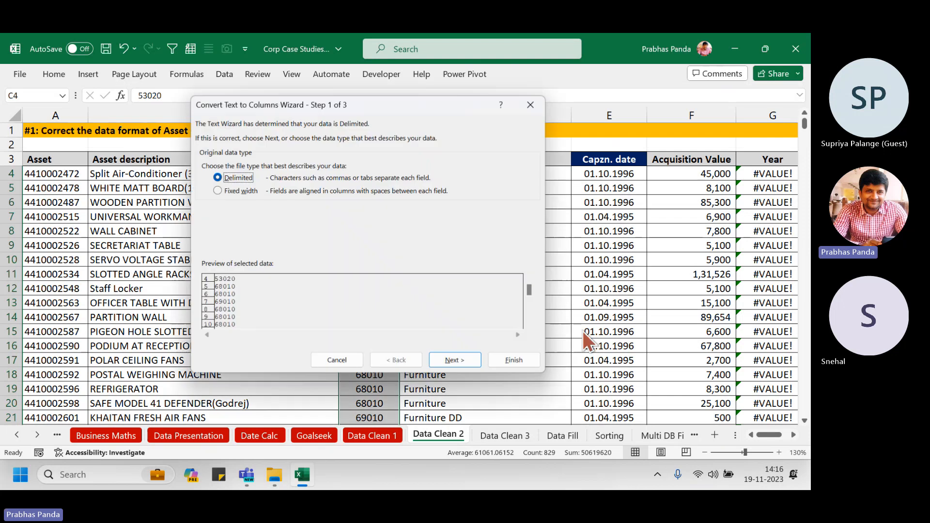
{"action": "left_click", "coordinate": [507, 362]}
{"action": "key", "text": "ctrl"}
{"action": "key", "text": "ctrl"}
{"action": "key", "text": "ctrl"}
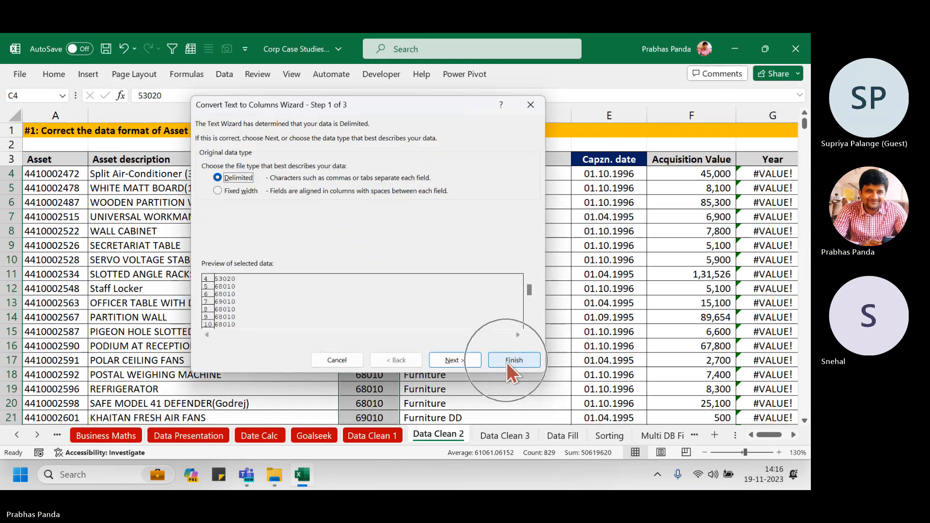
{"action": "key", "text": "ctrl"}
{"action": "key", "text": "ctrl"}
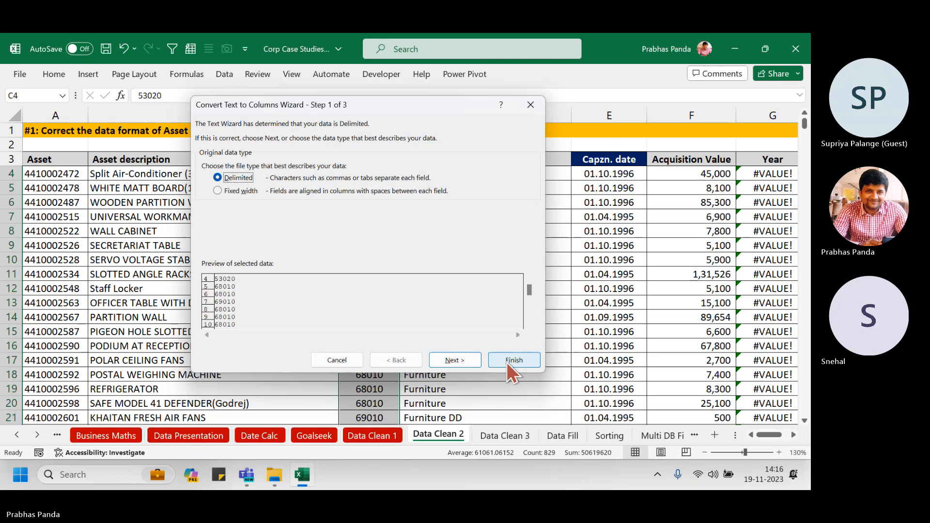
{"action": "left_click", "coordinate": [508, 359]}
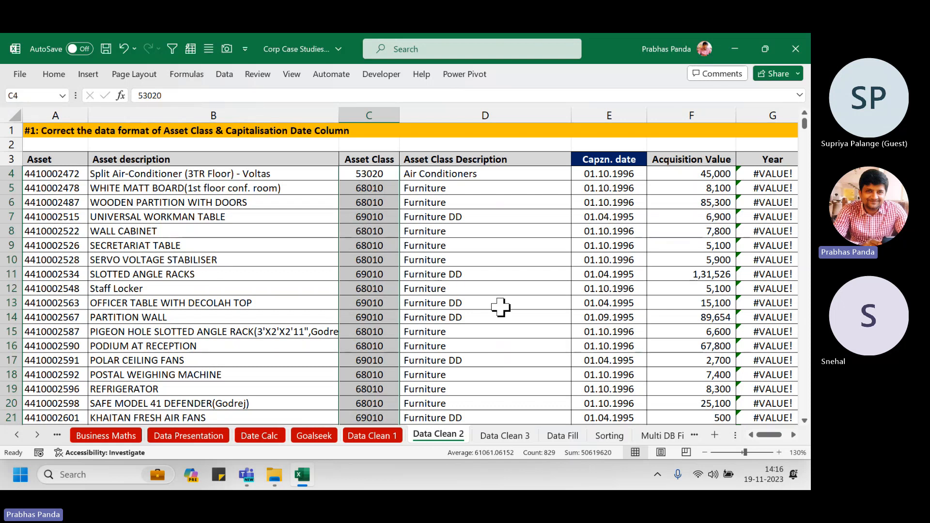
- Examine the Year column and inspect the YEAR formula in G14 without editing it
{"action": "key", "text": "Right"}
{"action": "key", "text": "Right"}
{"action": "key", "text": "Right"}
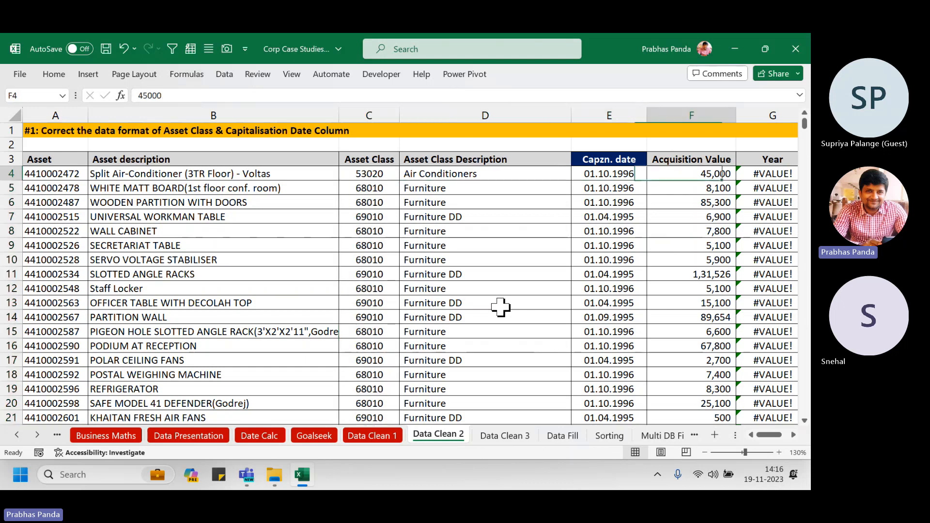
{"action": "key", "text": "Right"}
{"action": "key", "text": "Right"}
{"action": "key", "text": "Right"}
{"action": "key", "text": "Right"}
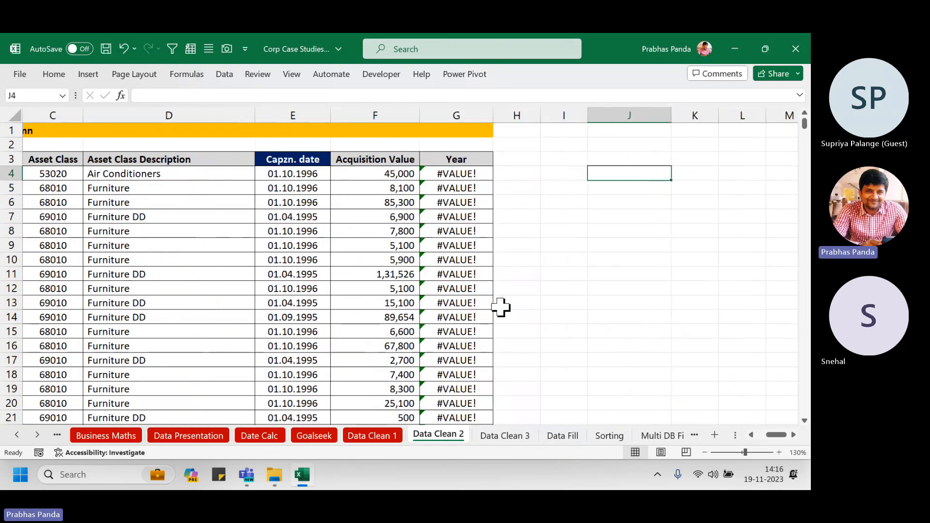
{"action": "left_click", "coordinate": [476, 111]}
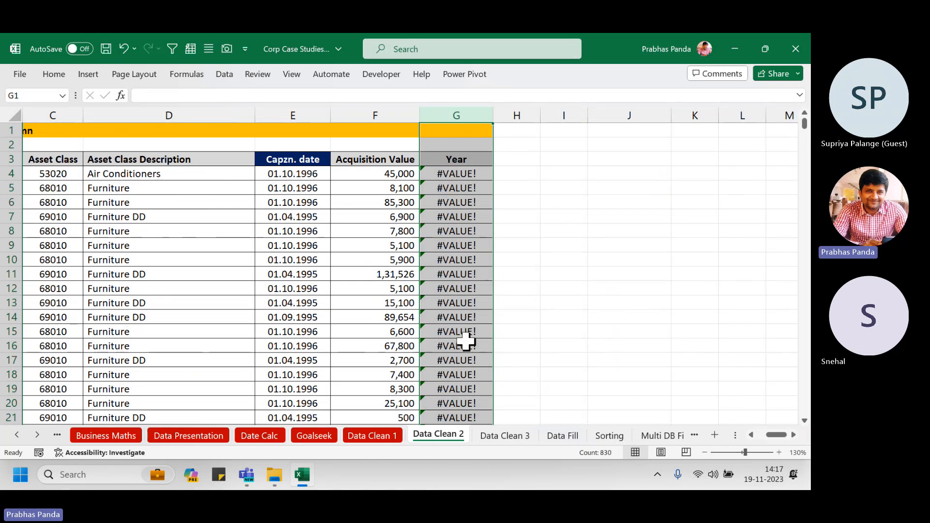
{"action": "left_click", "coordinate": [459, 317]}
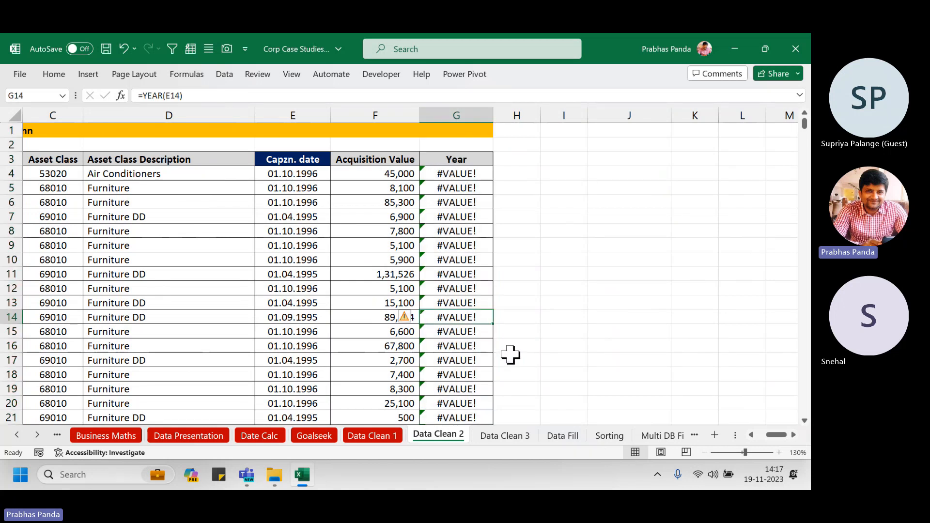
{"action": "key", "text": "F2"}
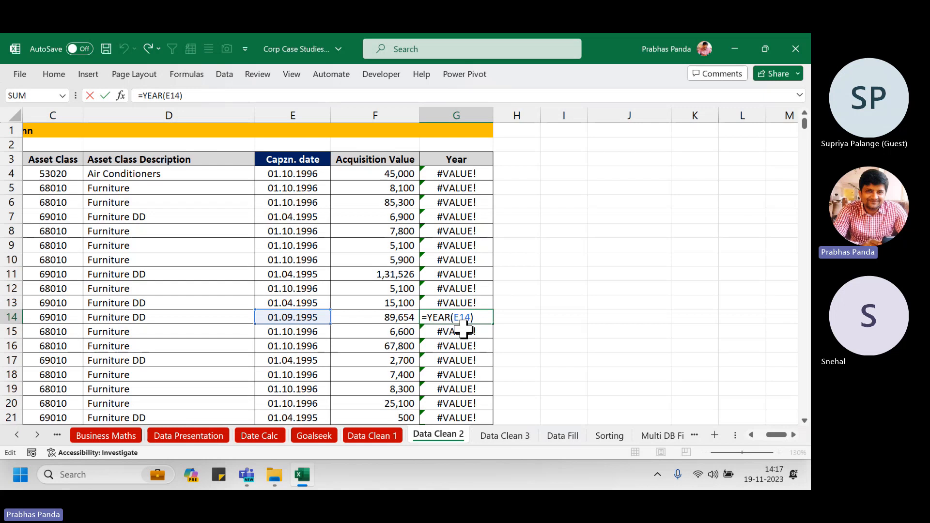
{"action": "key", "text": "Escape"}
- Compare the Capzn. date values from E4 down with the Year formulas in G4:G21
{"action": "left_click", "coordinate": [313, 179]}
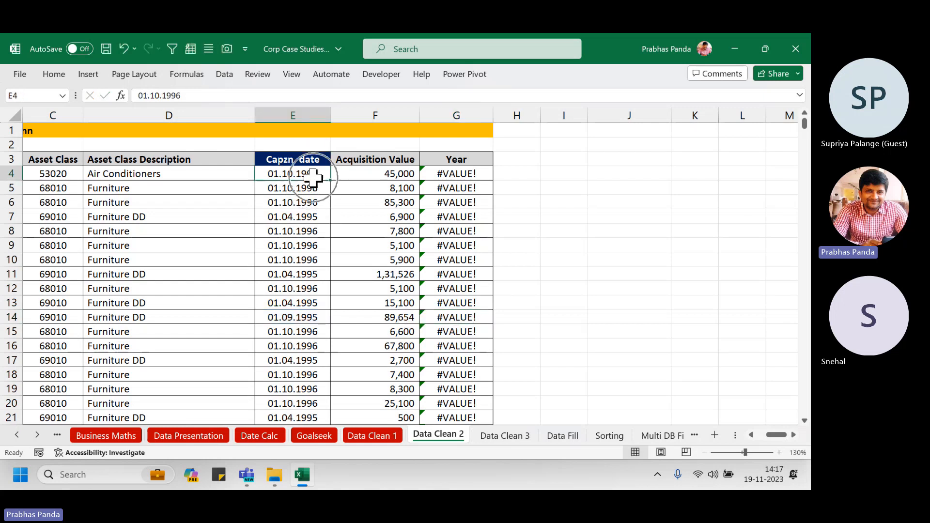
{"action": "key", "text": "ctrl+shift+Down"}
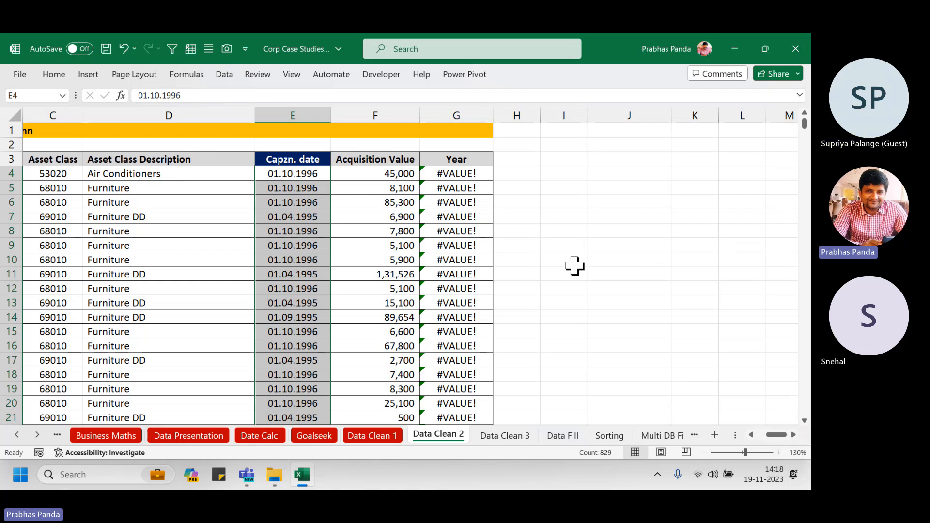
{"action": "left_click_drag", "start_coordinate": [456, 180], "coordinate": [456, 418]}
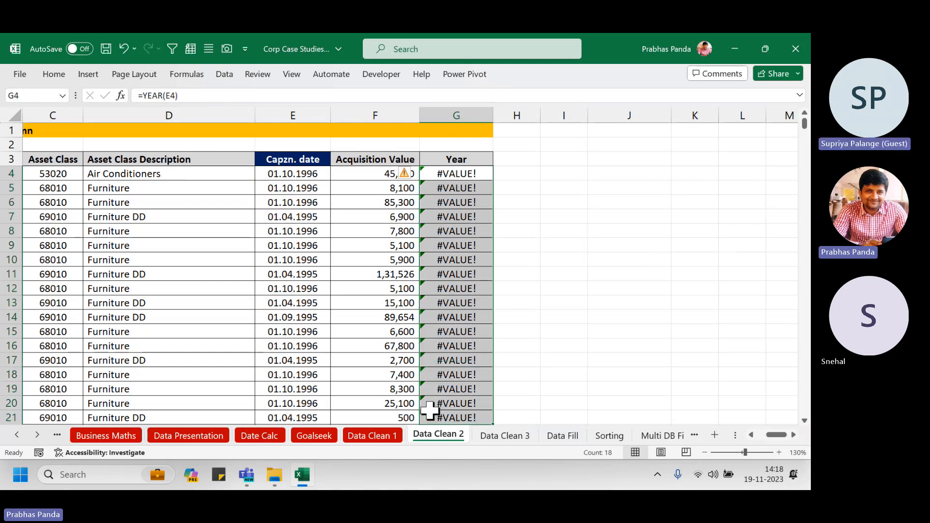
- Start Text to Columns on the Capzn. date values from E4 down, keeping Delimited with the Tab delimiter, and proceed to the column format stage
{"action": "left_click", "coordinate": [293, 169]}
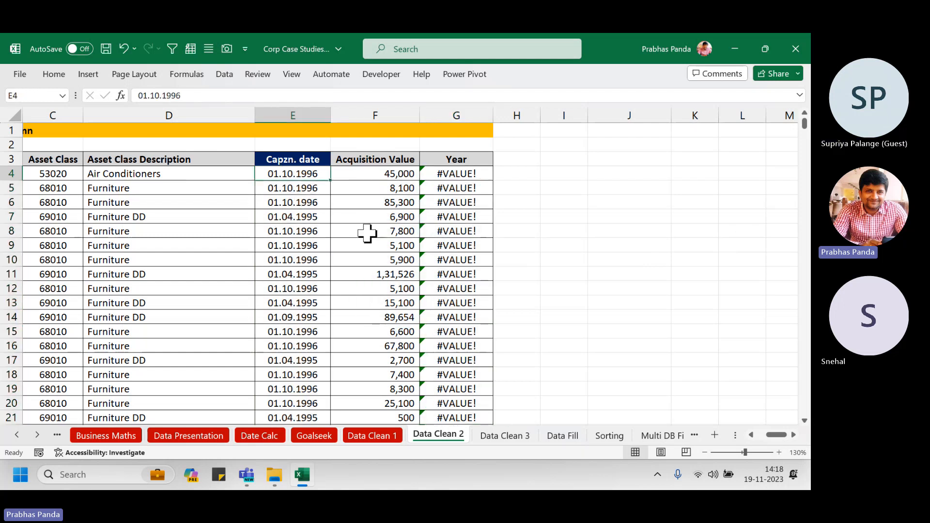
{"action": "key", "text": "ctrl+shift+Down"}
{"action": "key", "text": "ctrl+BackSpace"}
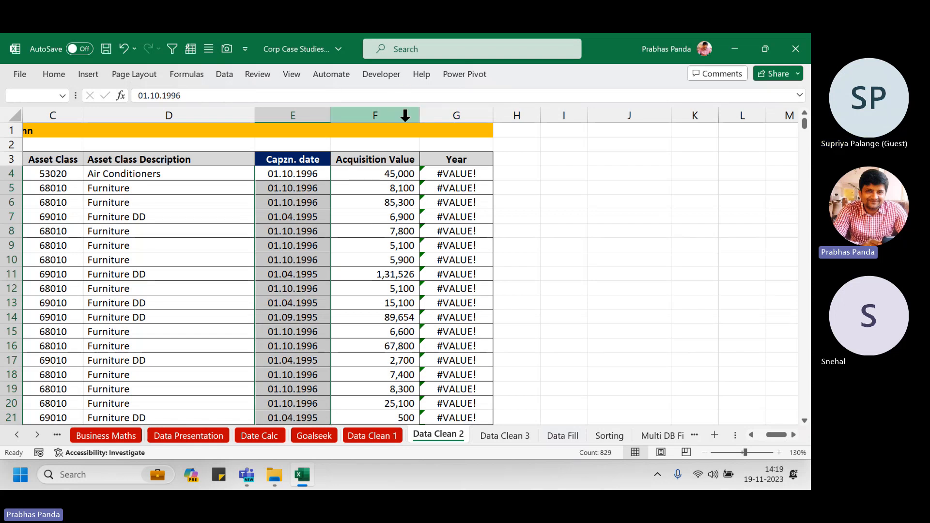
{"action": "mouse_move", "coordinate": [274, 474]}
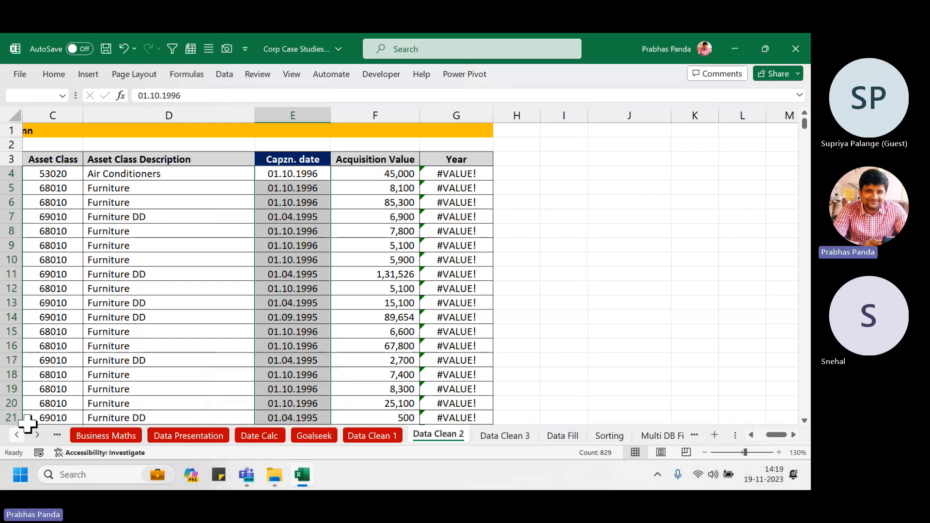
{"action": "left_click", "coordinate": [229, 75]}
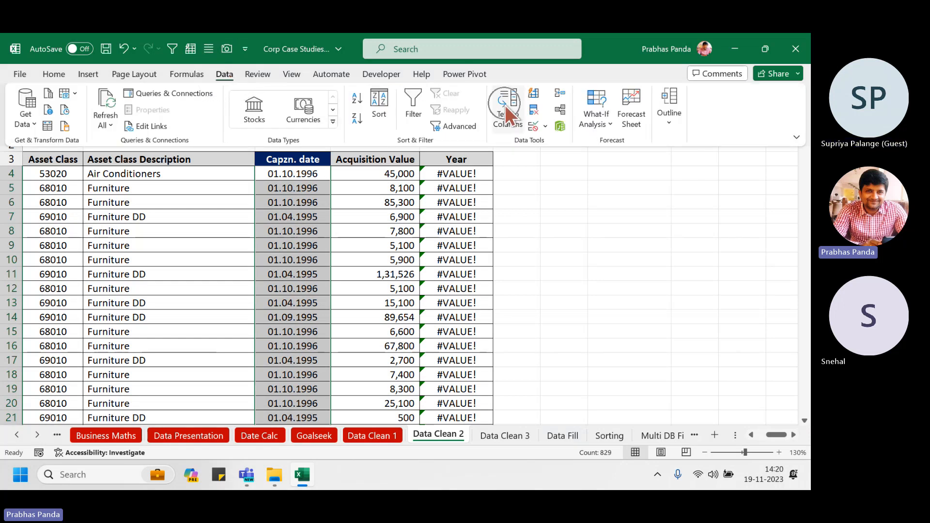
{"action": "left_click", "coordinate": [508, 115]}
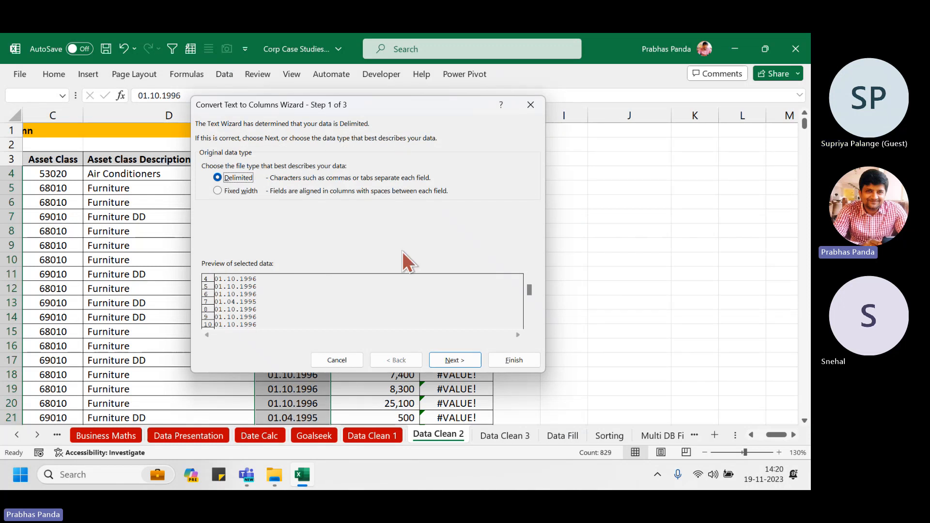
{"action": "left_click", "coordinate": [448, 358]}
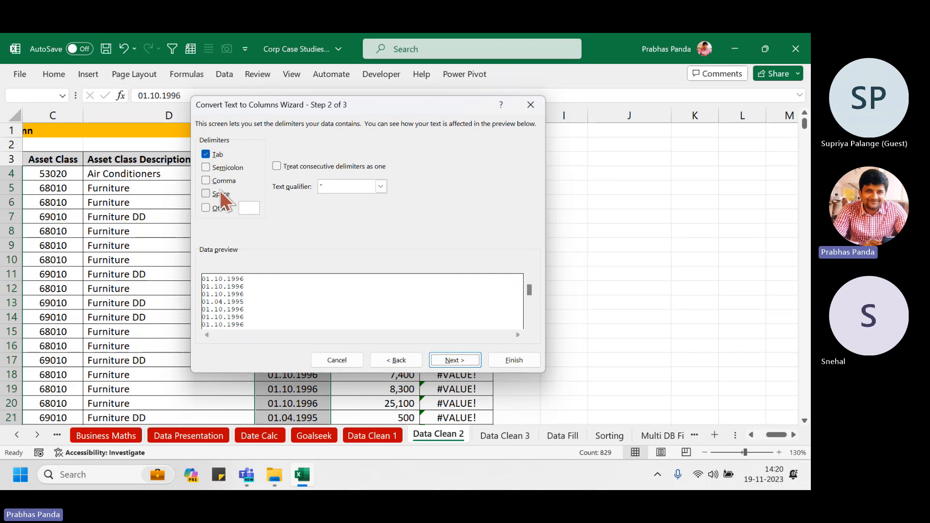
{"action": "left_click", "coordinate": [458, 362]}
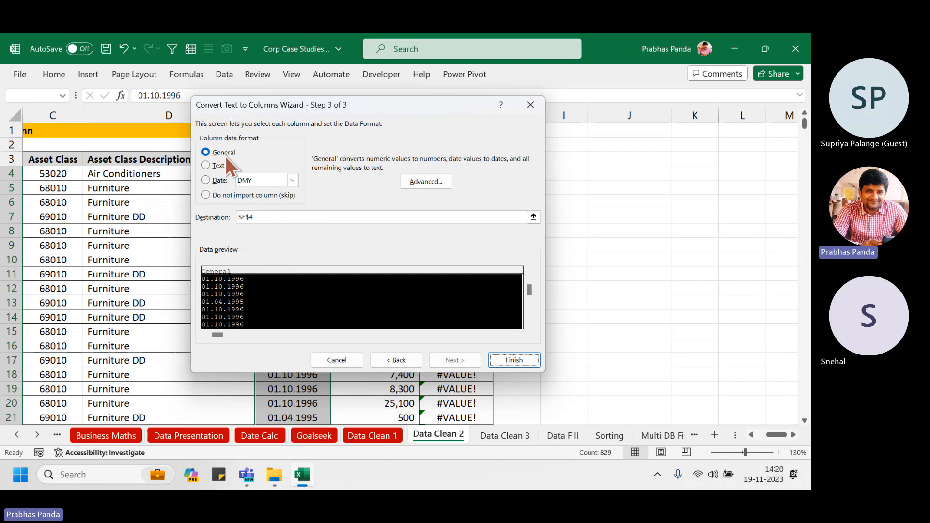
- Set the column data format to Date with DMY order and move the wizard clear of the Capzn. date column
{"action": "left_click", "coordinate": [214, 181]}
{"action": "key", "text": "ctrl+2"}
{"action": "left_click_drag", "start_coordinate": [232, 170], "coordinate": [305, 191]}
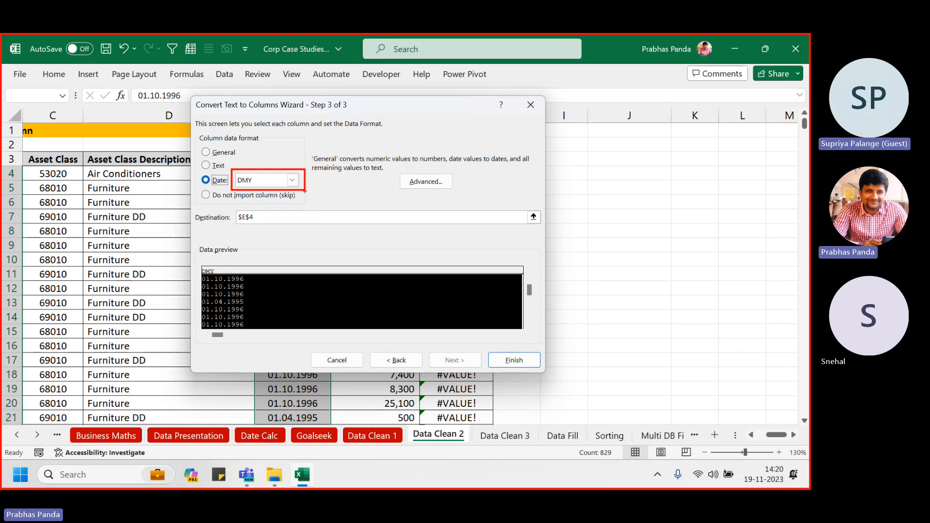
{"action": "key", "text": "Escape"}
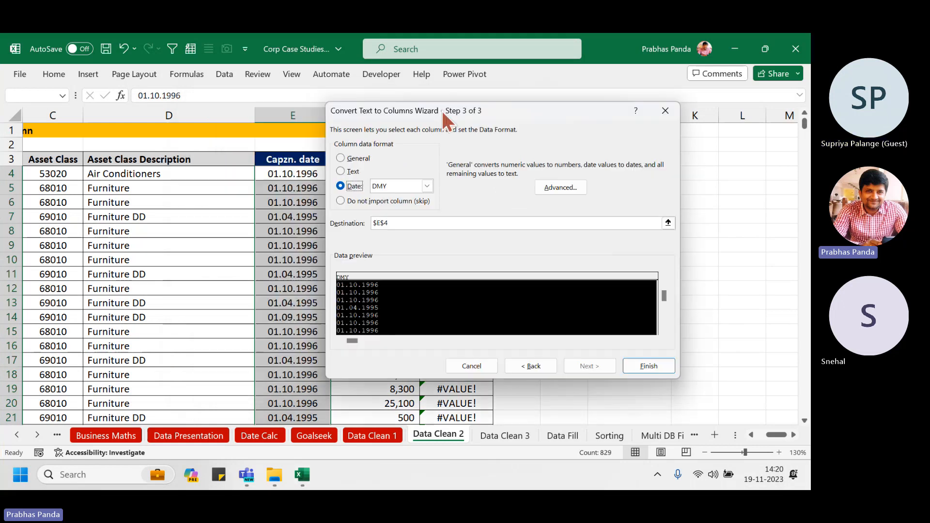
{"action": "left_click_drag", "start_coordinate": [442, 111], "coordinate": [612, 101]}
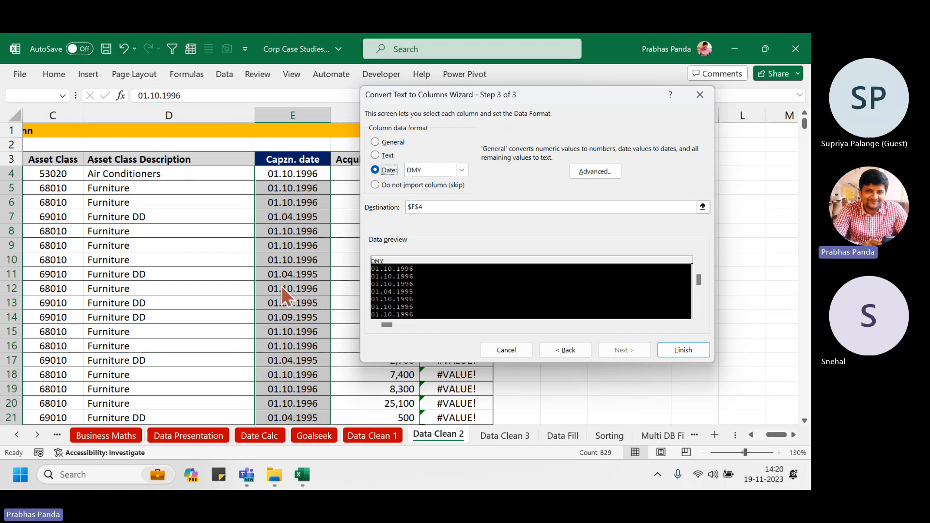
- Check the DMY setting against the data preview and finish the Capzn. date conversion with destination $E$4
{"action": "left_click", "coordinate": [433, 170]}
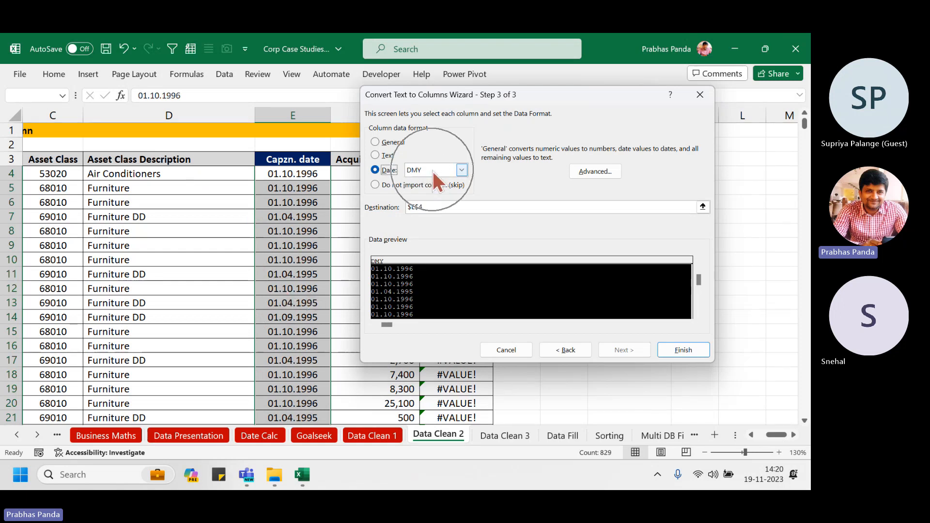
{"action": "key", "text": "ctrl"}
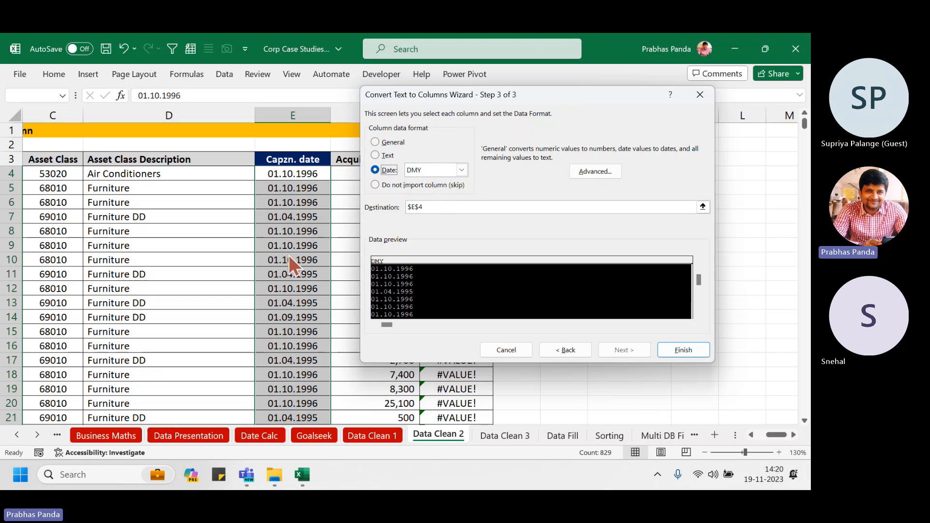
{"action": "key", "text": "ctrl"}
{"action": "key", "text": "ctrl"}
{"action": "key", "text": "ctrl+2"}
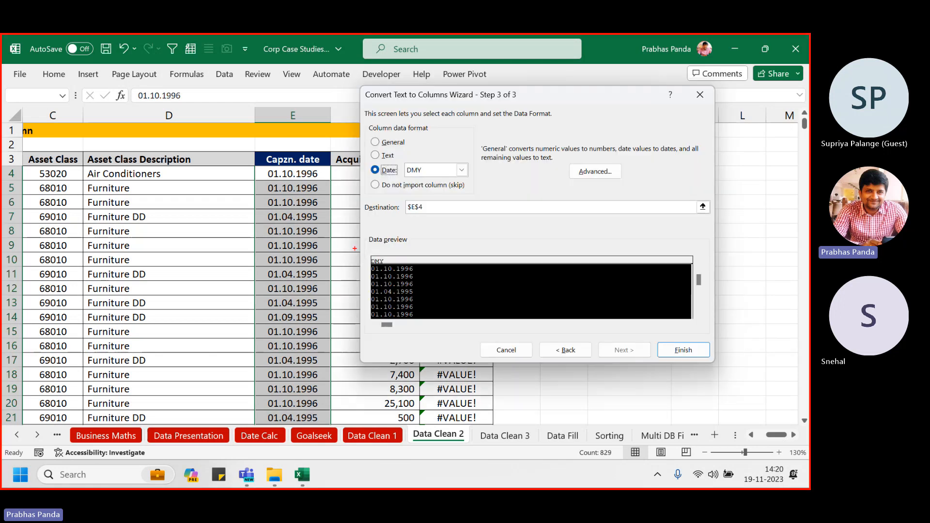
{"action": "left_click_drag", "start_coordinate": [364, 244], "coordinate": [442, 277]}
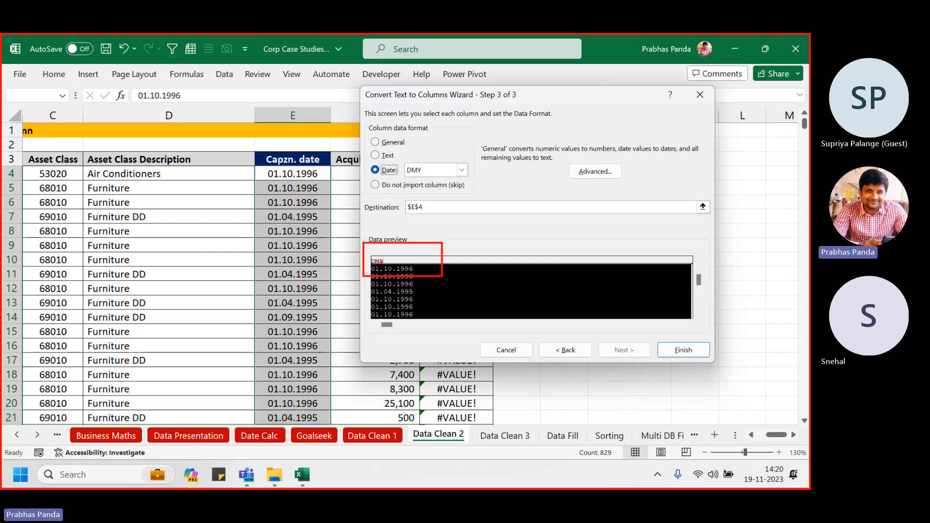
{"action": "mouse_move", "coordinate": [403, 154]}
{"action": "left_mouse_down"}
{"action": "mouse_move", "coordinate": [434, 181]}
{"action": "mouse_move", "coordinate": [472, 182]}
{"action": "left_mouse_up"}
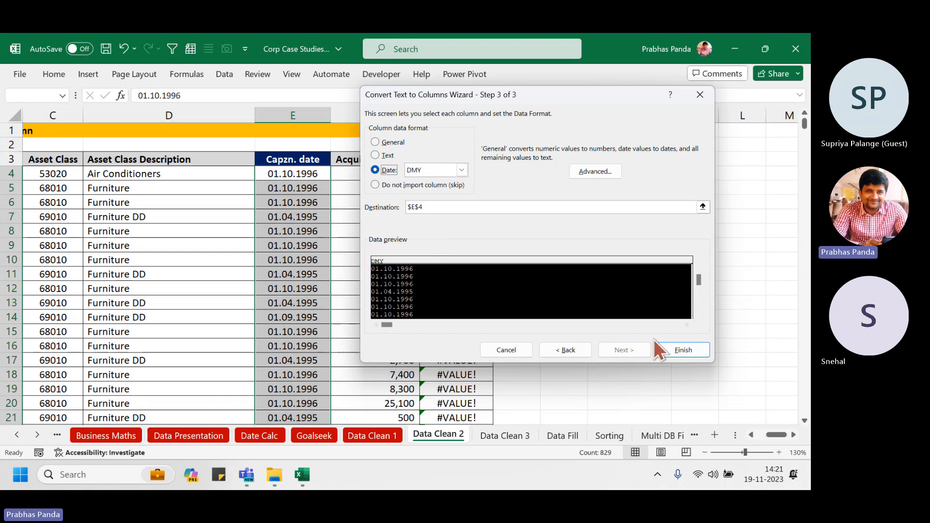
{"action": "left_click", "coordinate": [678, 350]}
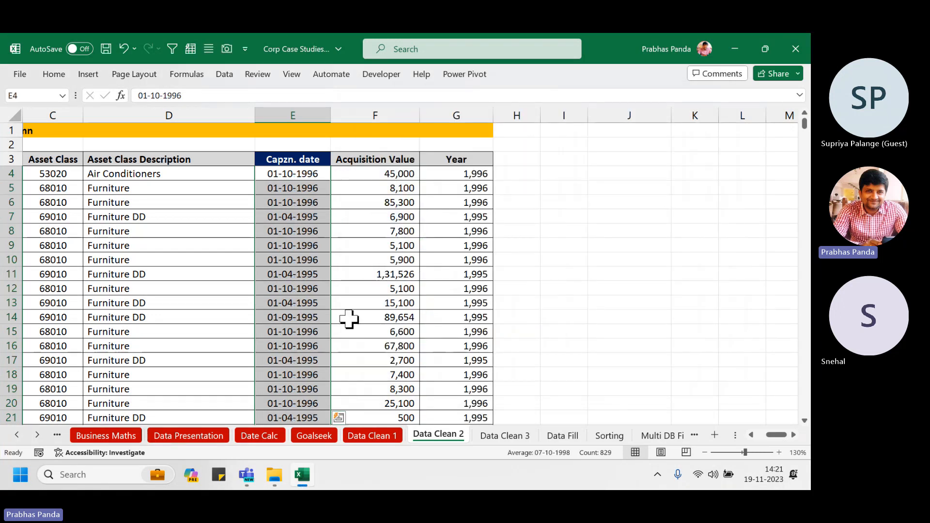
- Examine the converted Capzn. date column and the Year column, including the YEAR formula in G8
{"action": "left_click", "coordinate": [301, 113]}
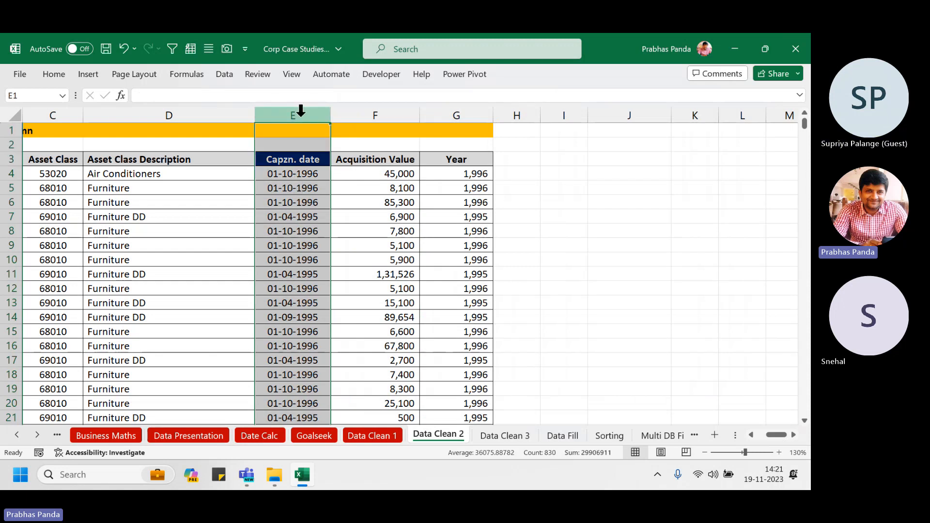
{"action": "left_click", "coordinate": [465, 112]}
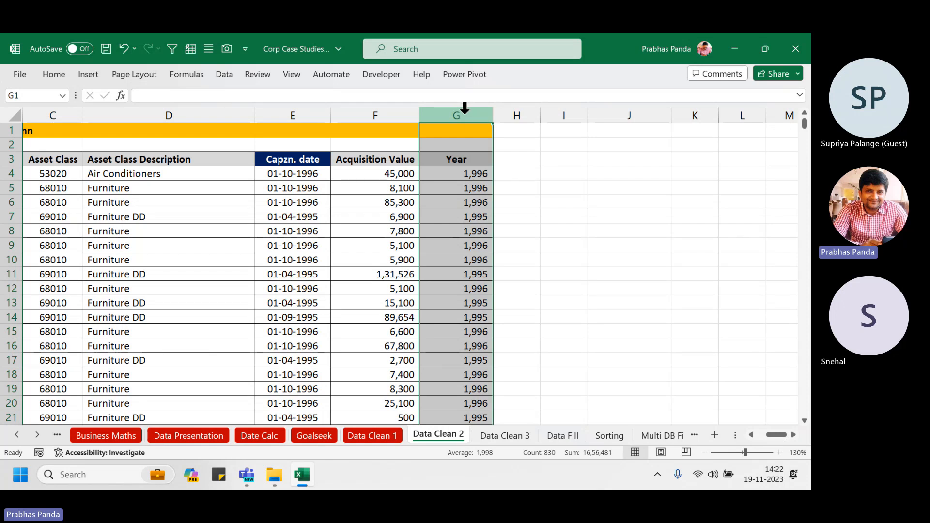
{"action": "left_click", "coordinate": [447, 232]}
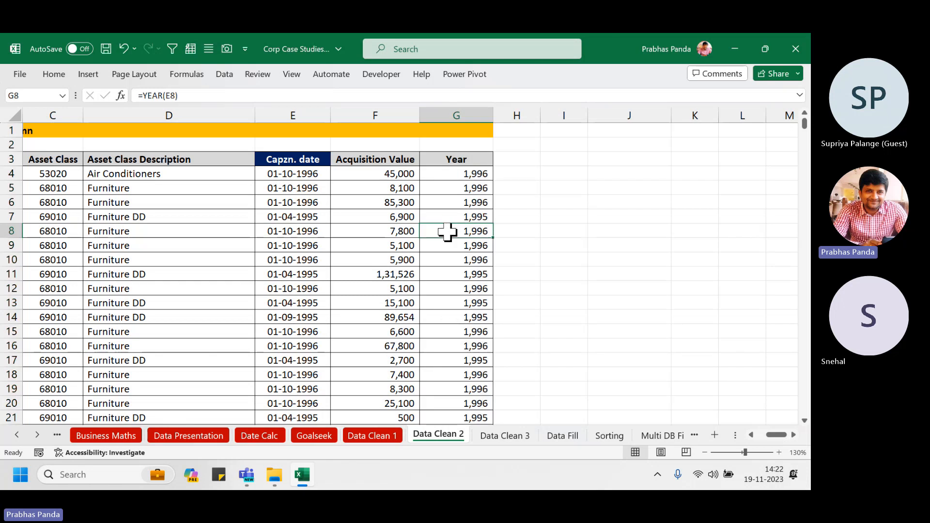
- Select all Year values from G4 down to G832 and return to the beginning of the list
{"action": "left_click", "coordinate": [466, 179]}
{"action": "key", "text": "ctrl+shift+Down"}
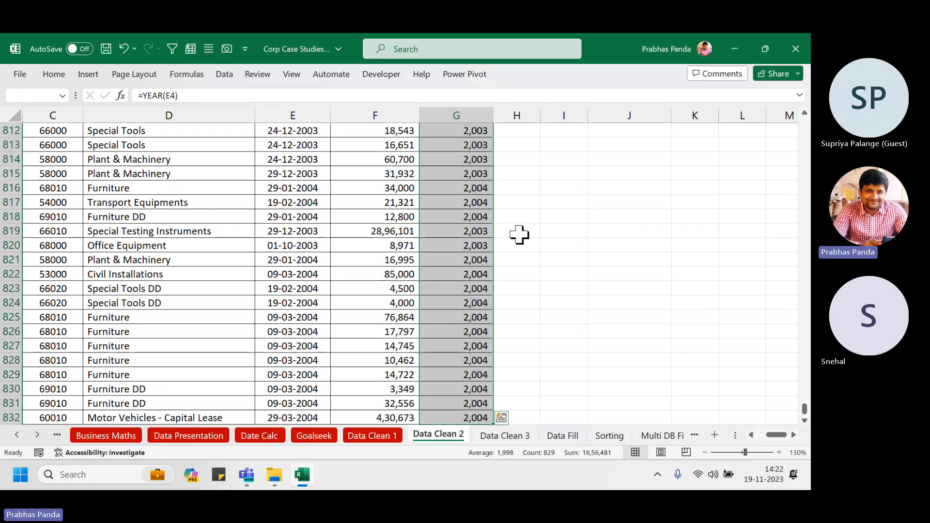
{"action": "key", "text": "ctrl+BackSpace"}
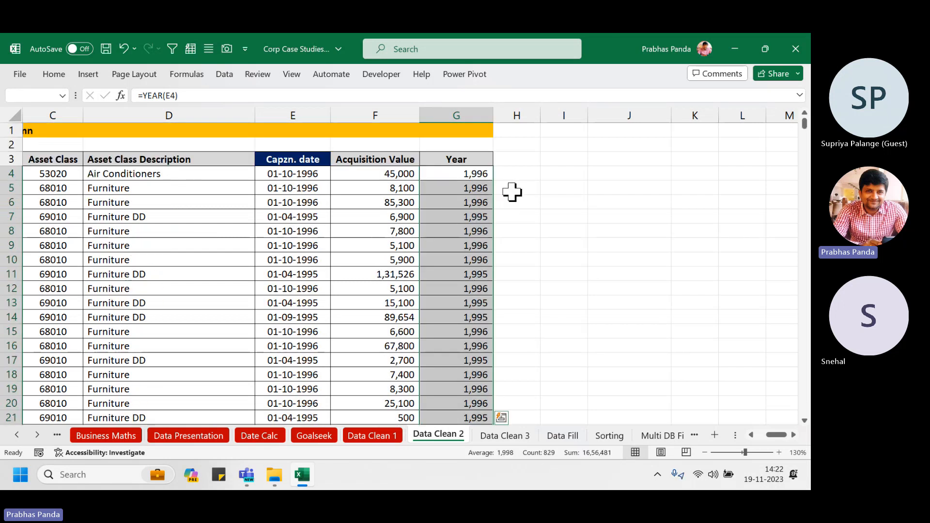
{"action": "key", "text": "ctrl+q"}
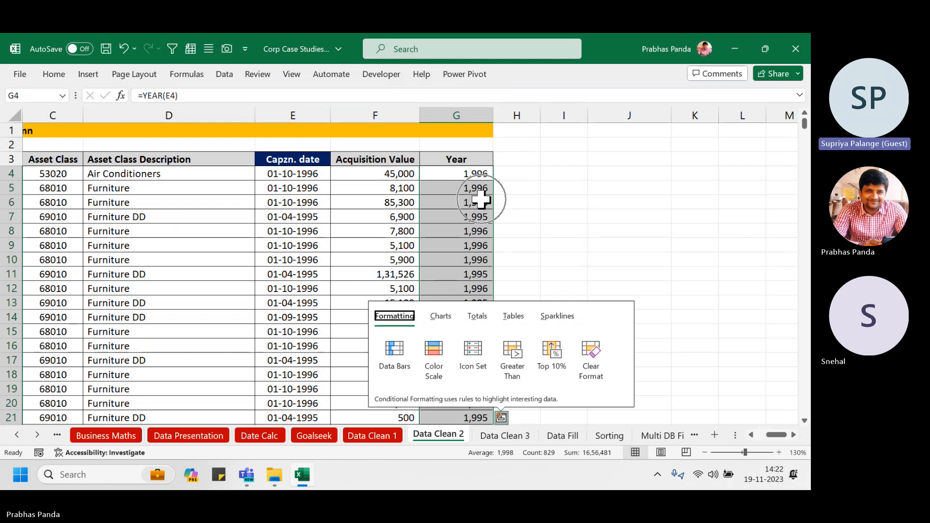
{"action": "key", "text": "Escape"}
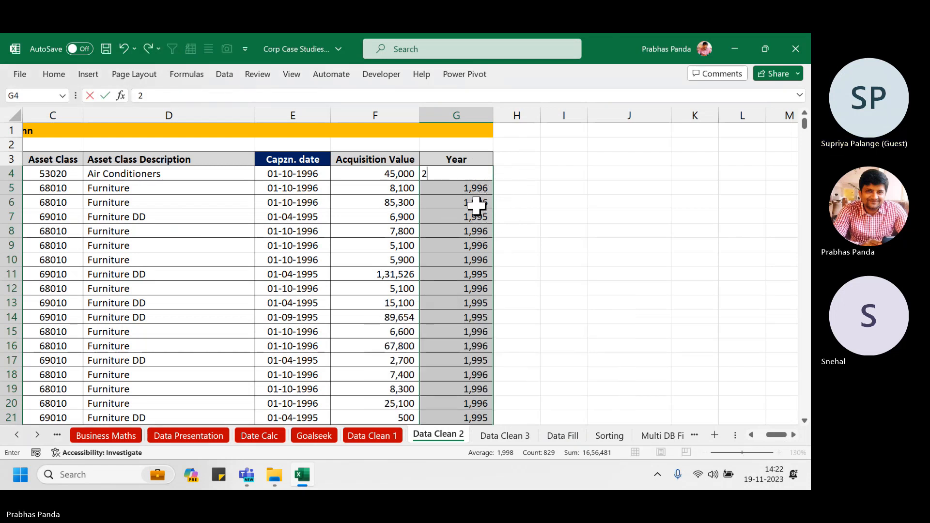
{"action": "type", "text": "2"}
{"action": "key", "text": "Escape"}
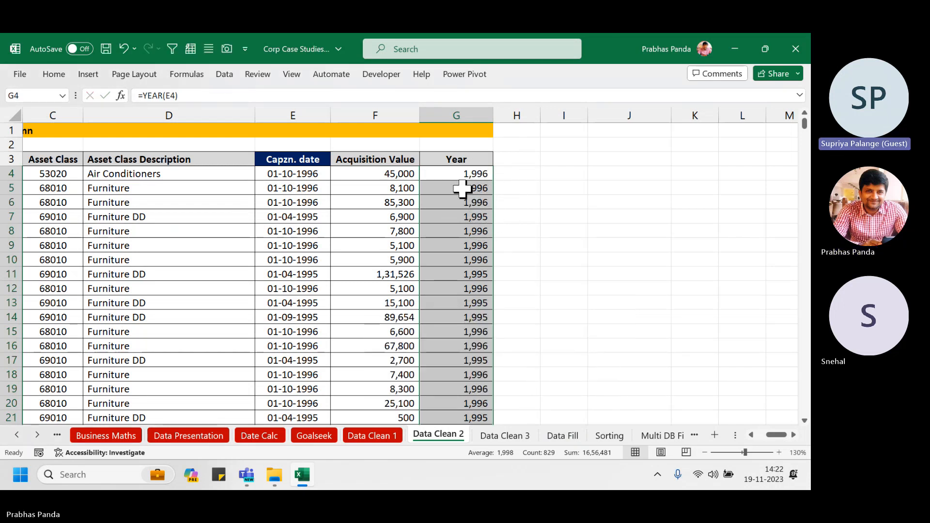
{"action": "mouse_move", "coordinate": [455, 159]}
{"action": "left_mouse_down"}
{"action": "mouse_move", "coordinate": [479, 300]}
{"action": "mouse_move", "coordinate": [468, 407]}
{"action": "mouse_move", "coordinate": [479, 412]}
{"action": "left_mouse_up"}
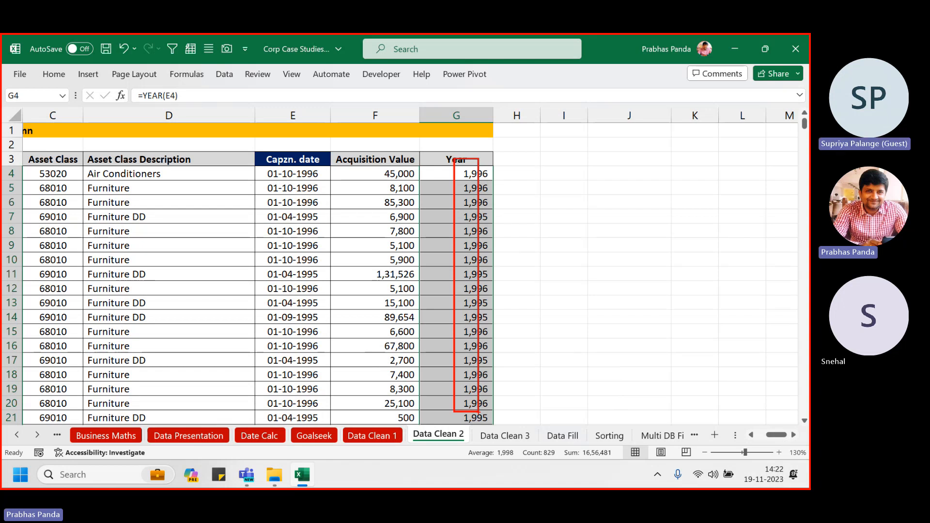
{"action": "key", "text": "Escape"}
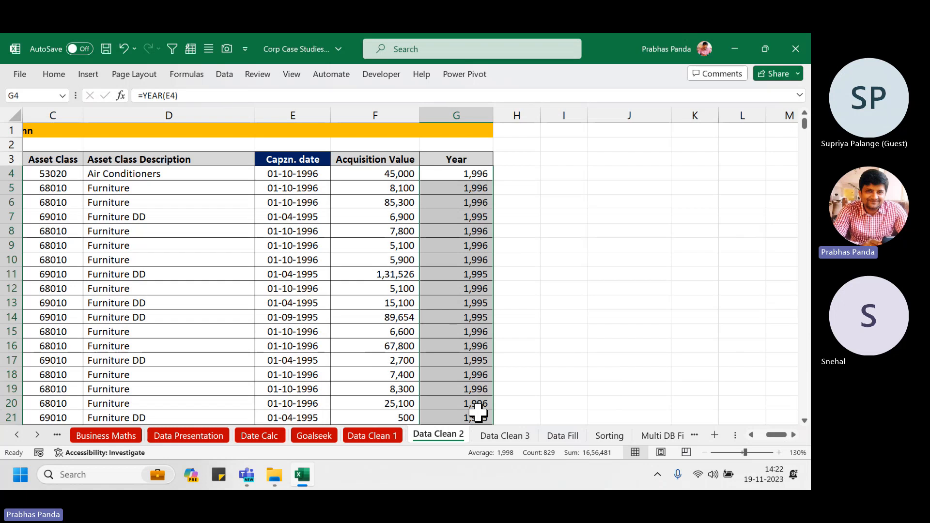
- Open the Windows On-Screen Keyboard to view the tilde and number keys, and minimise it
{"action": "key", "text": "super"}
{"action": "type", "text": "on"}
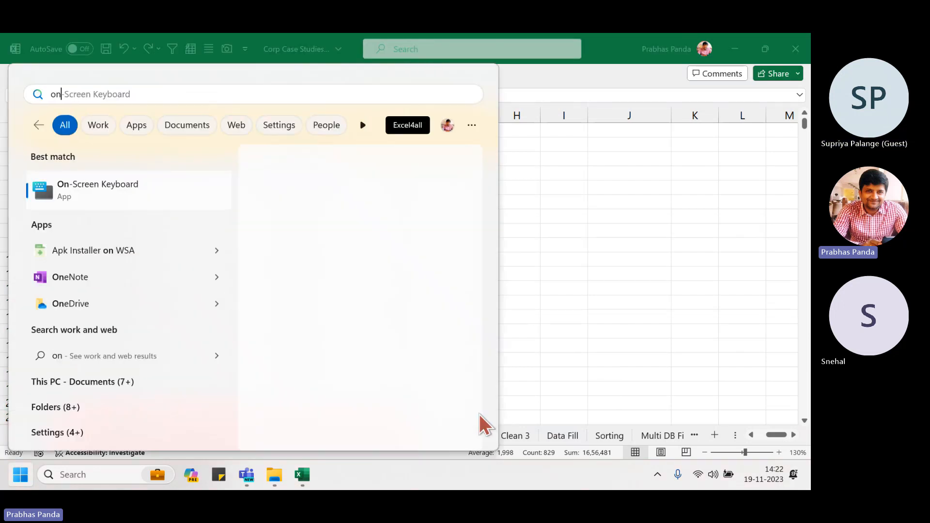
{"action": "key", "text": "Return"}
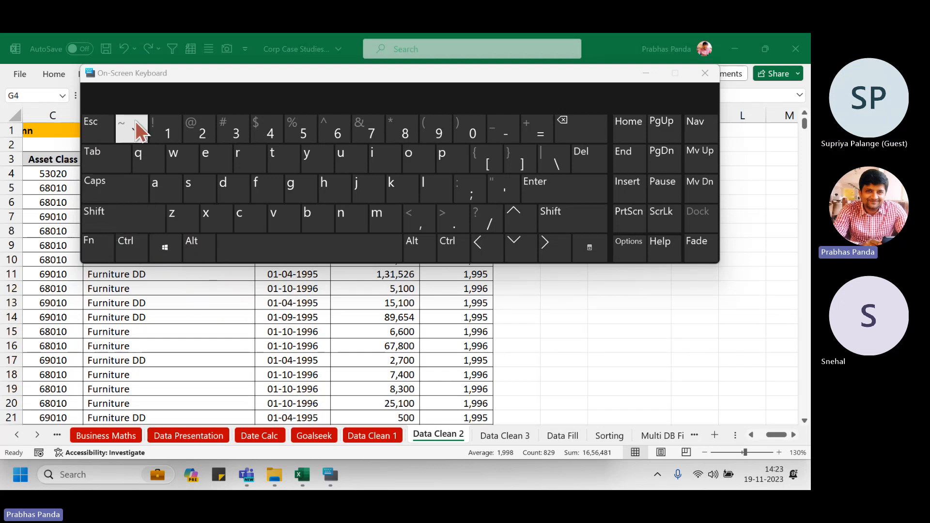
{"action": "left_click", "coordinate": [647, 73]}
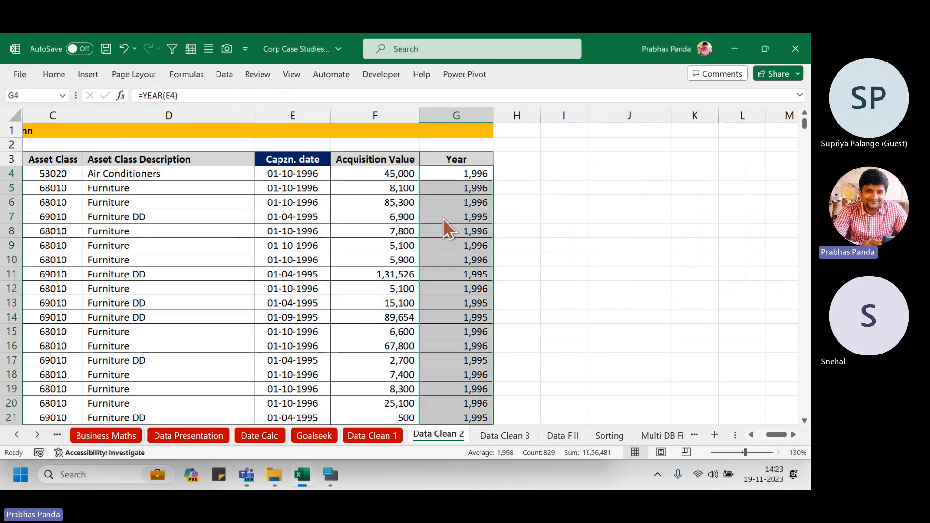
- Try the two-decimal number format on the selected Year values and replace it with the General format
{"action": "key", "text": "ctrl+shift+1"}
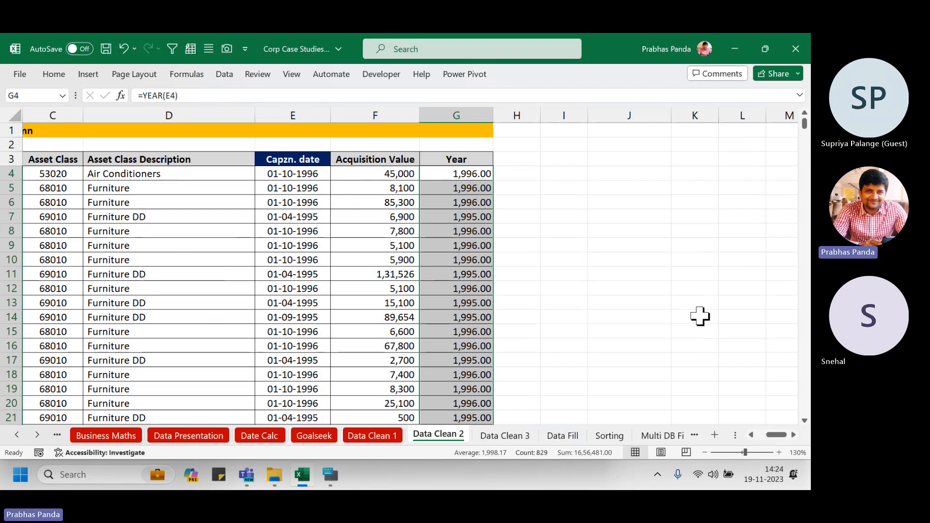
{"action": "key", "text": "ctrl+shift+grave"}
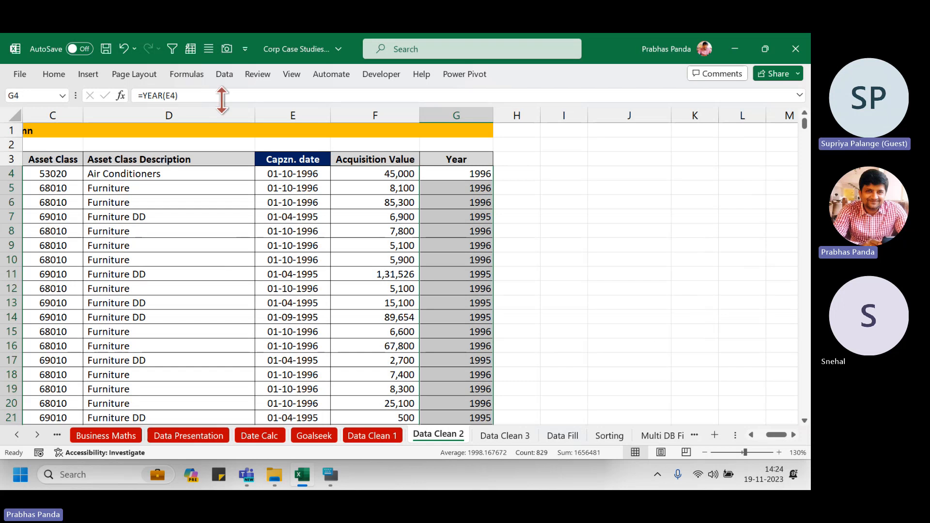
- Review the number formats available for the selected Year values without applying one
{"action": "left_click", "coordinate": [41, 71]}
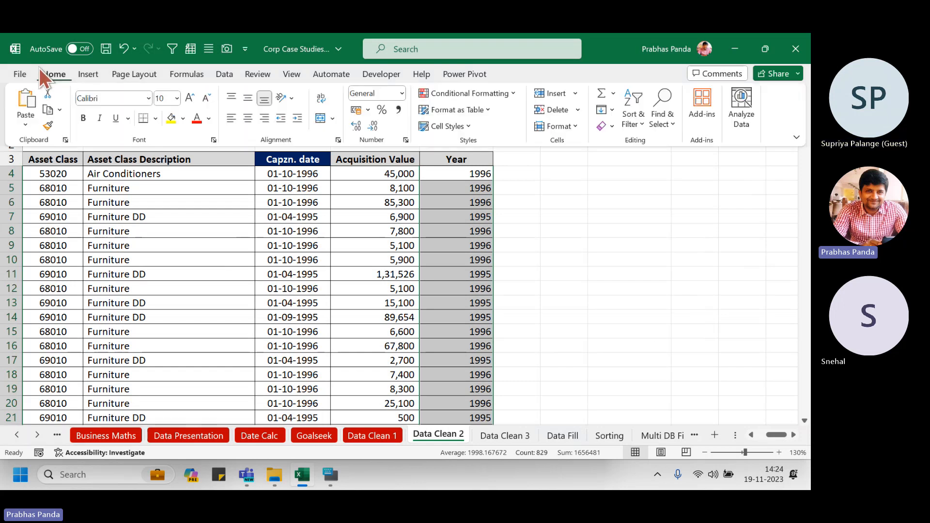
{"action": "left_click", "coordinate": [400, 93]}
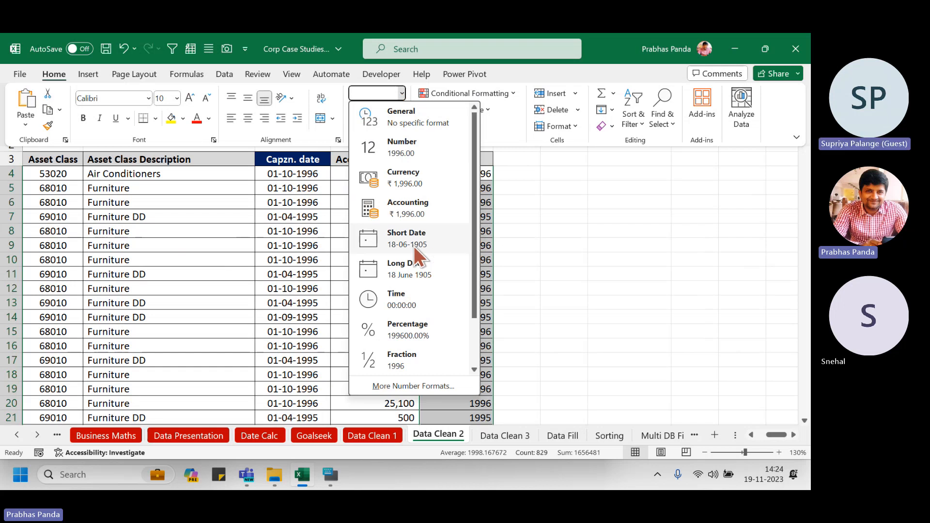
{"action": "key", "text": "Escape"}
{"action": "key", "text": "Escape"}
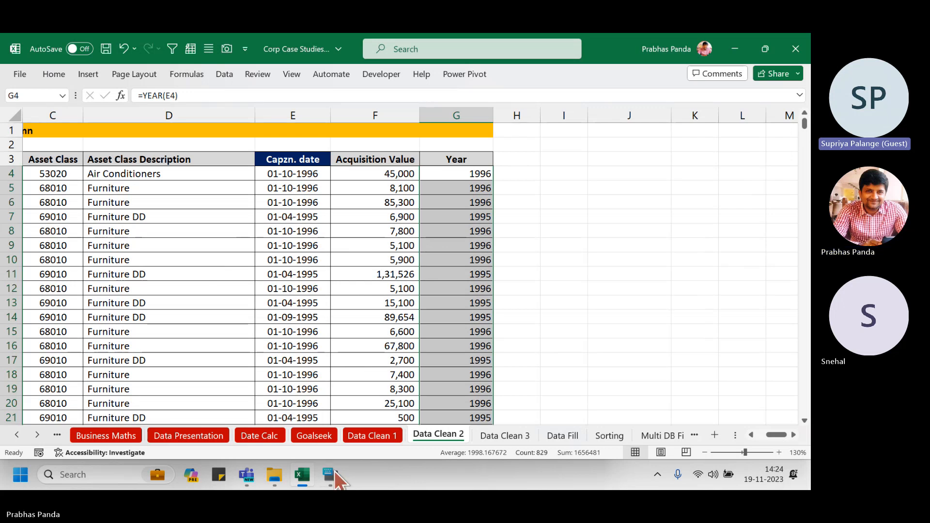
- Open the Key Board Shortcuts.xlsx workbook from the Sample Case Studies folder and show its MS Excel sheet
{"action": "left_click", "coordinate": [274, 476]}
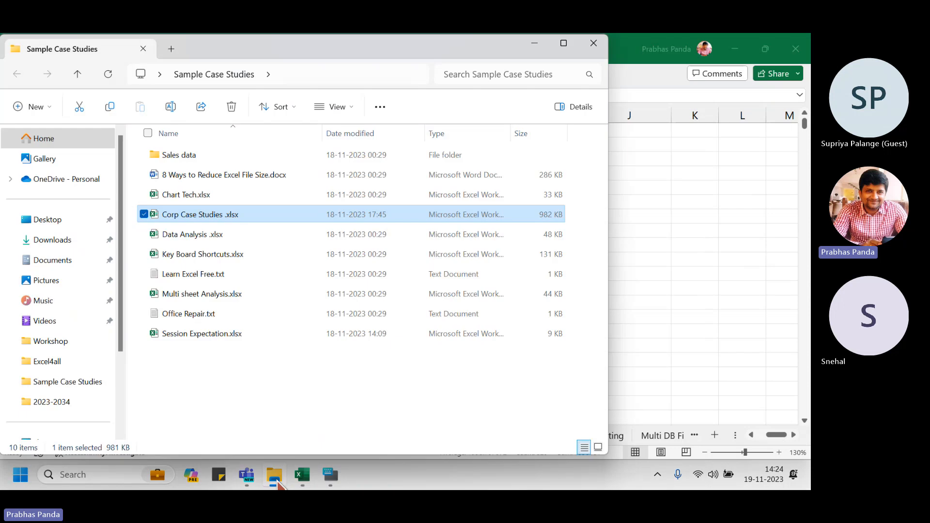
{"action": "left_click", "coordinate": [240, 257]}
{"action": "key", "text": "alt+Tab"}
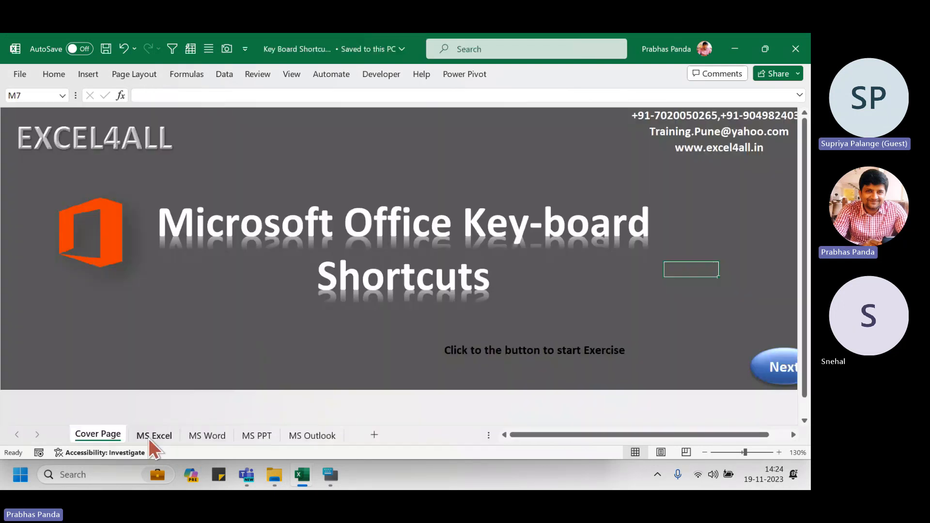
{"action": "left_click", "coordinate": [152, 436]}
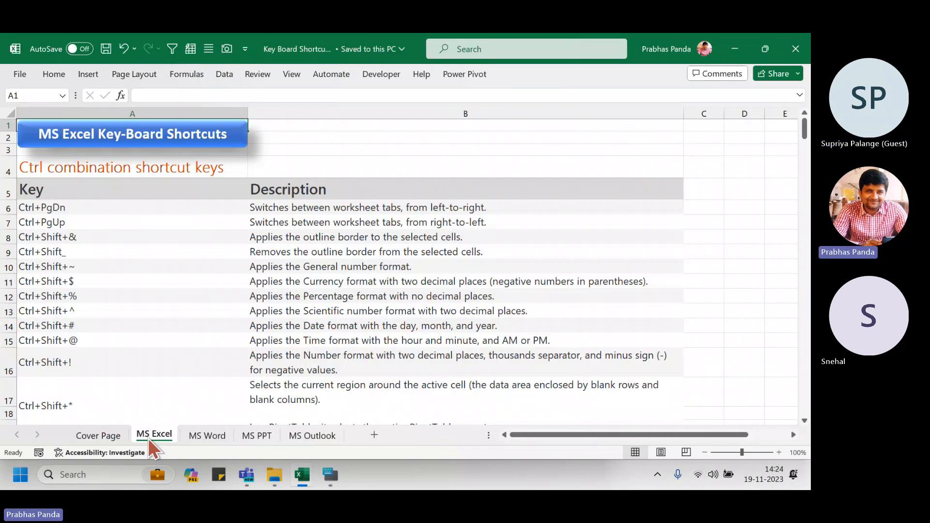
- Highlight the number-format shortcuts in rows 10 to 16 for reading, and close the shortcuts workbook
{"action": "left_click", "coordinate": [8, 267]}
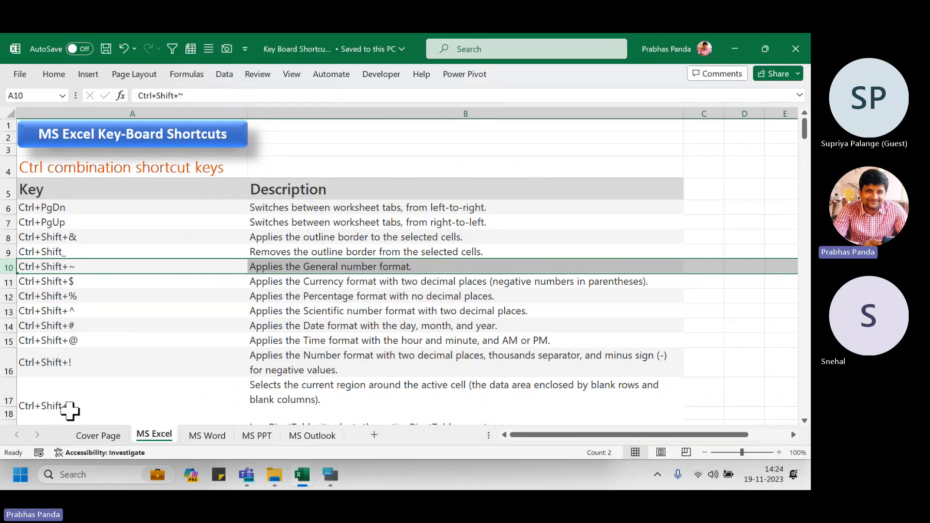
{"action": "key", "text": "shift+Down"}
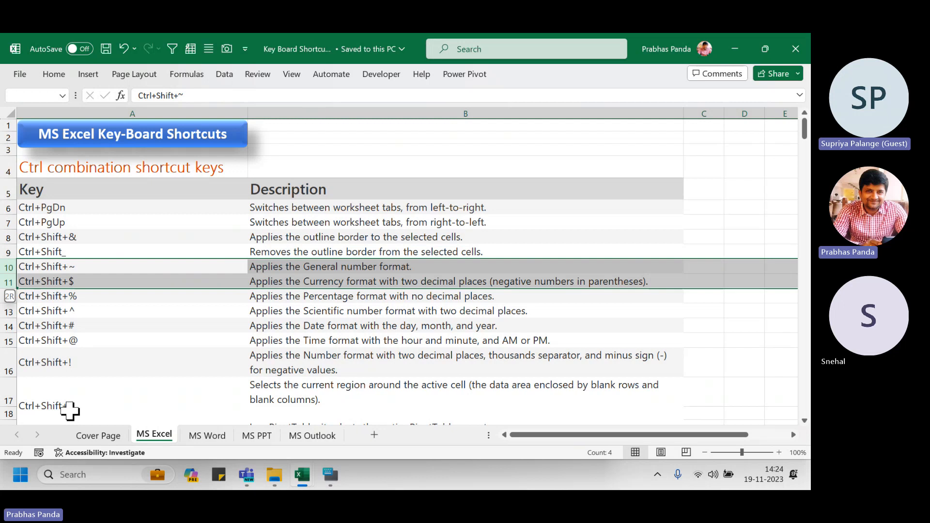
{"action": "key", "text": "shift+Down"}
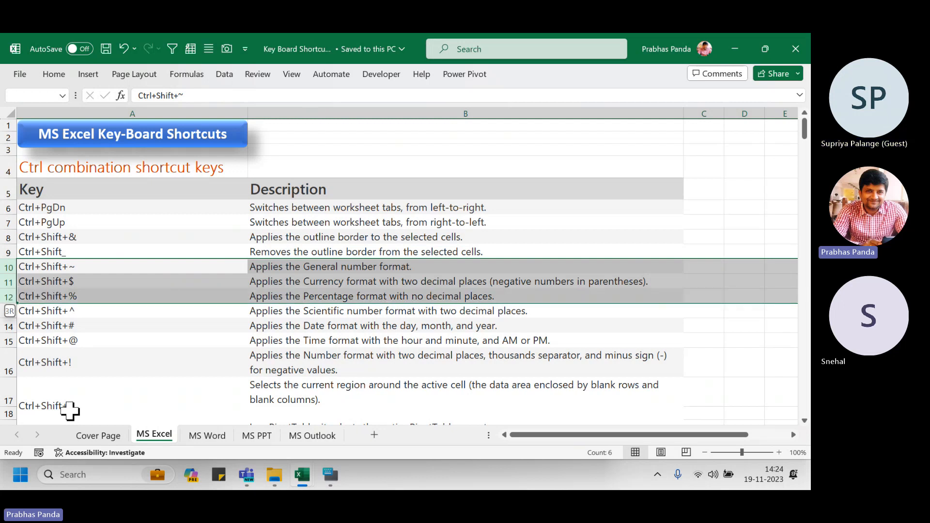
{"action": "key", "text": "shift+Down"}
{"action": "key", "text": "shift+Down"}
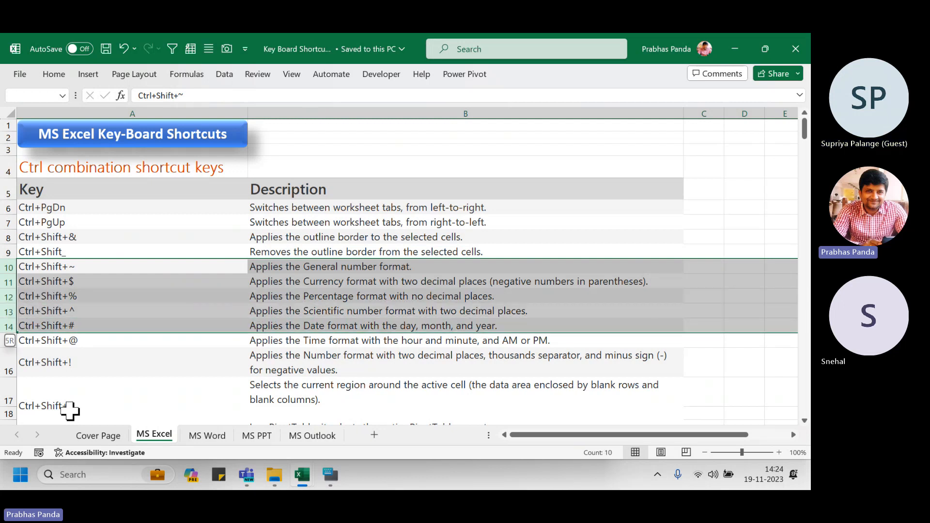
{"action": "key", "text": "shift+Down"}
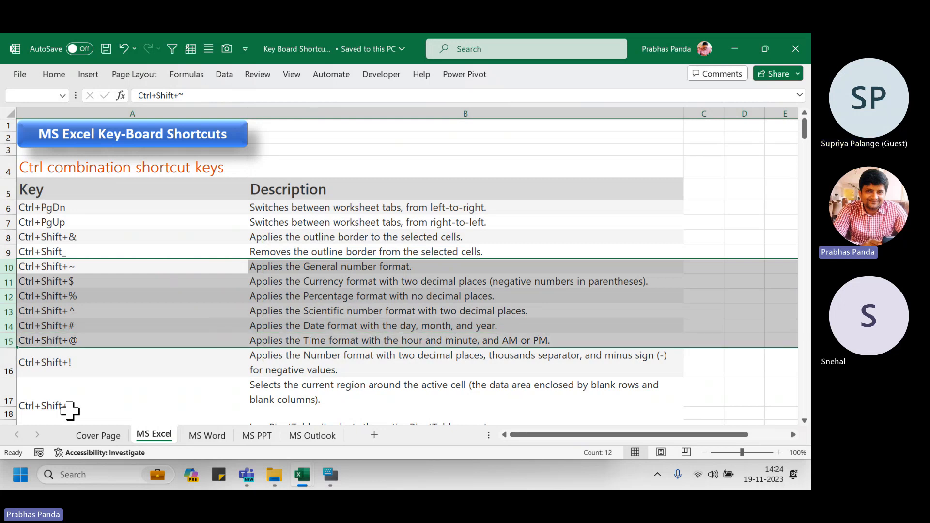
{"action": "key", "text": "shift+Down"}
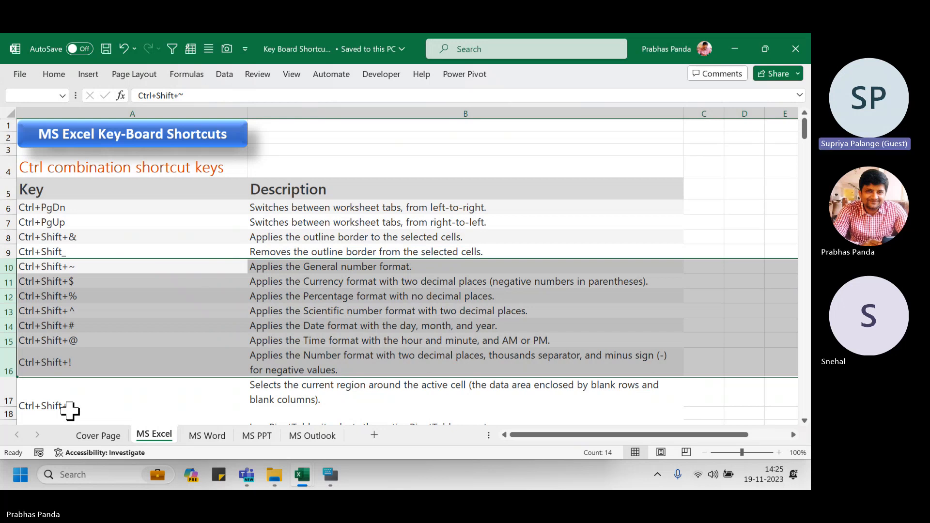
{"action": "left_click", "coordinate": [795, 49]}
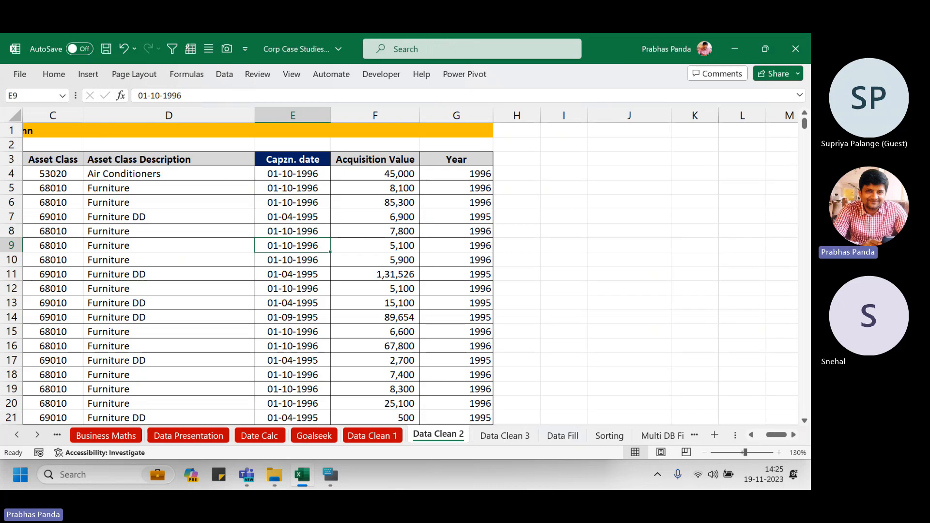
- Colour the Data Clean 2 sheet tab with the standard dark red
{"action": "right_click", "coordinate": [432, 435]}
{"action": "mouse_move", "coordinate": [510, 348]}
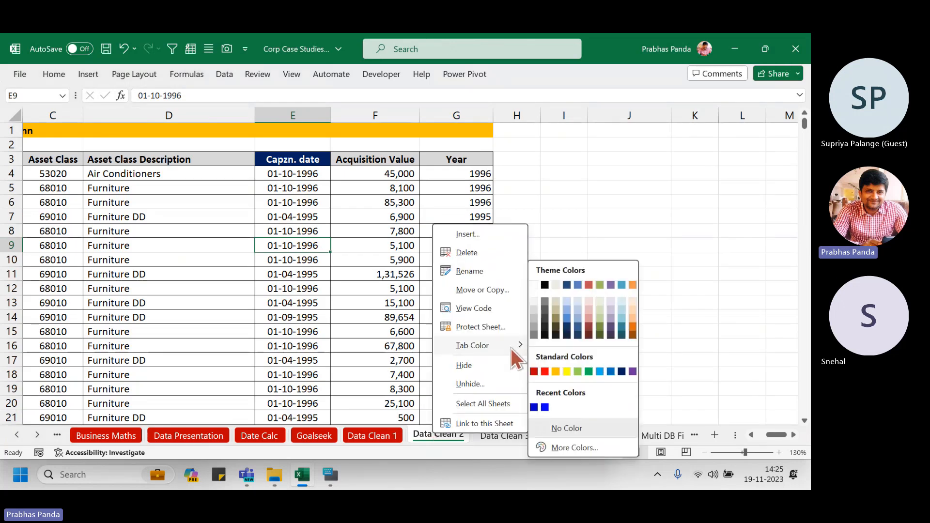
{"action": "left_click", "coordinate": [534, 372]}
{"action": "left_click", "coordinate": [416, 290]}
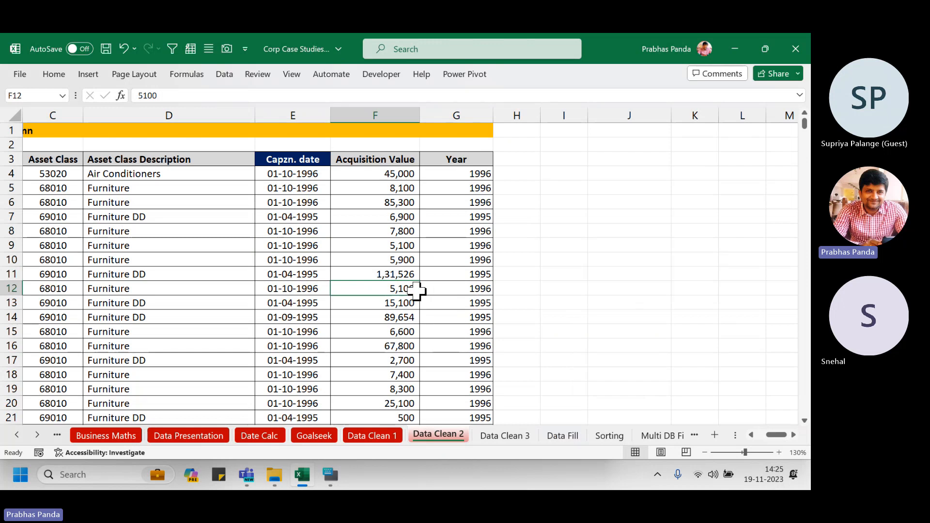
- Return to the first columns of the Data Clean 2 table and examine the whole Asset Class column
{"action": "key", "text": "Left"}
{"action": "key", "text": "Left"}
{"action": "key", "text": "Left"}
{"action": "key", "text": "Left"}
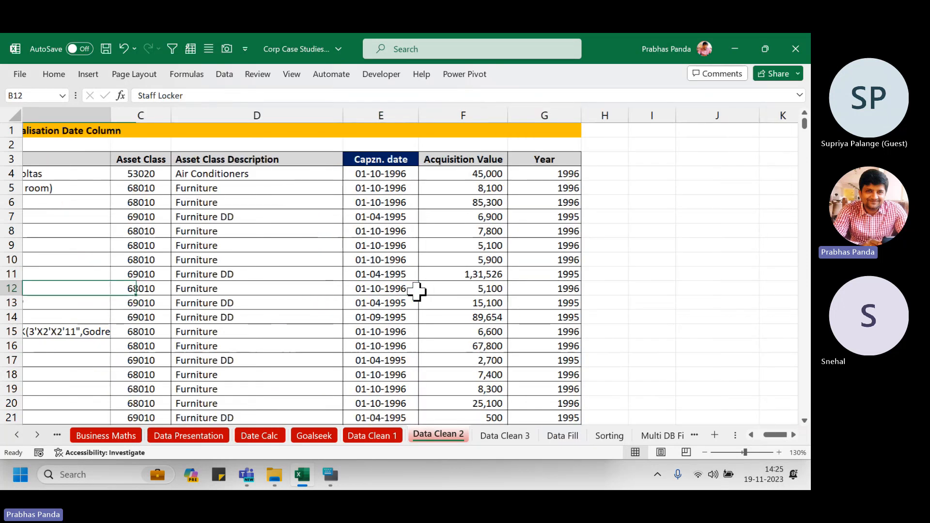
{"action": "key", "text": "Left"}
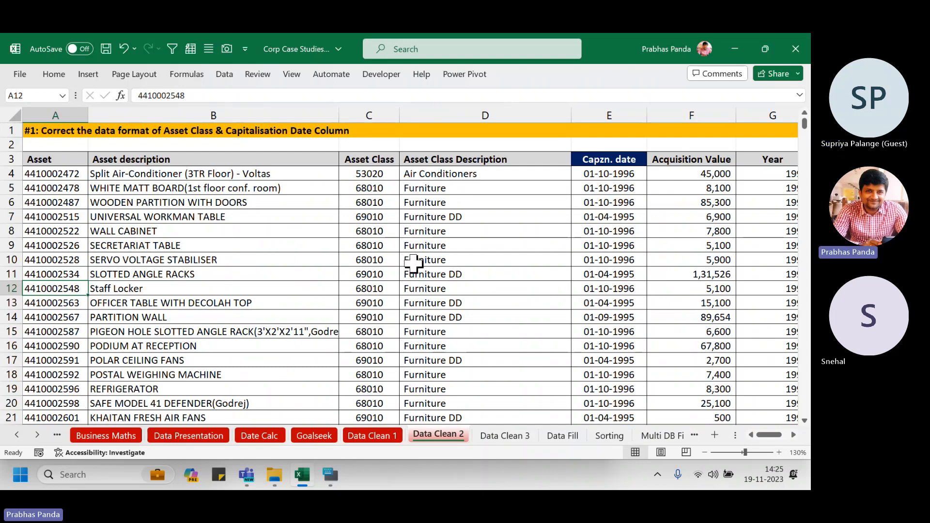
{"action": "left_click", "coordinate": [369, 114]}
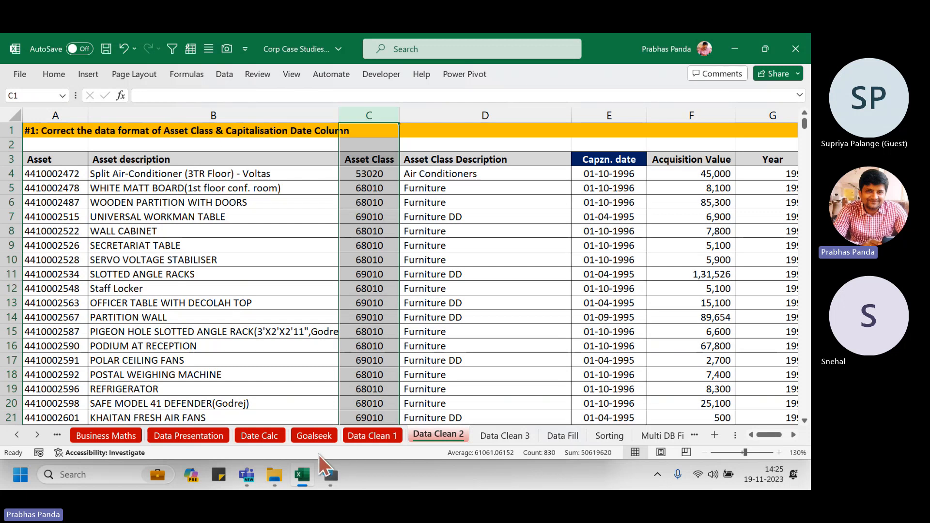
{"action": "left_click", "coordinate": [547, 258]}
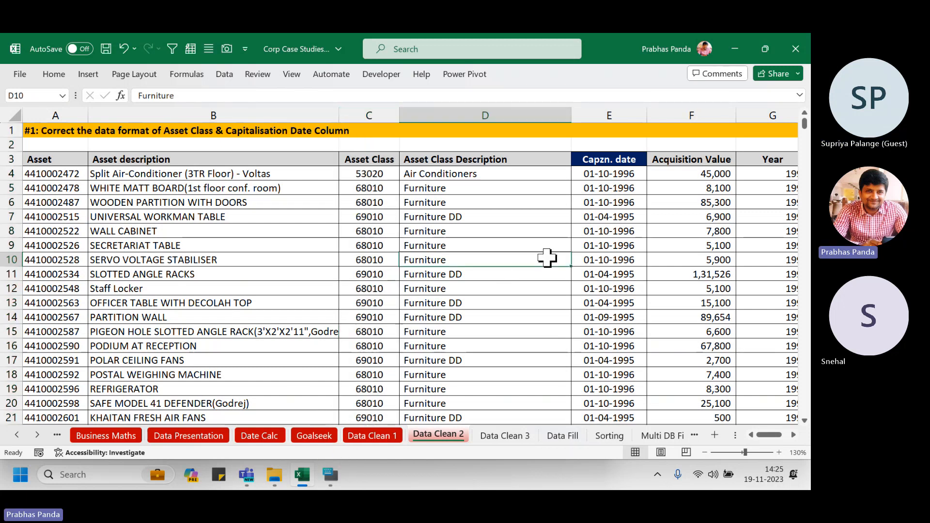
- Enter the number 1234 in the blank cell O5 and the text abc in O6 beneath it
{"action": "key", "text": "Right"}
{"action": "key", "text": "Right"}
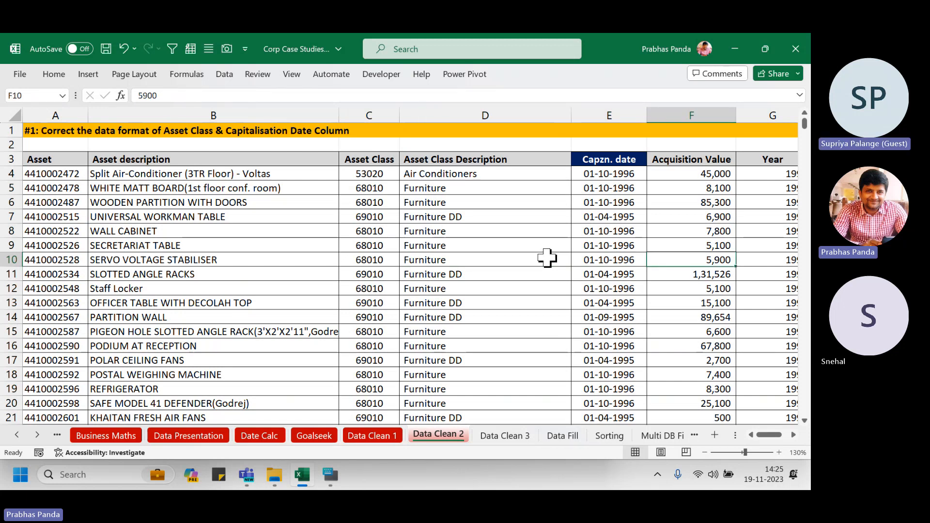
{"action": "key", "text": "Right"}
{"action": "key", "text": "Right"}
{"action": "key", "text": "Right"}
{"action": "key", "text": "Right"}
{"action": "key", "text": "Right"}
{"action": "key", "text": "Right"}
{"action": "key", "text": "Right"}
{"action": "key", "text": "Right"}
{"action": "key", "text": "Right"}
{"action": "key", "text": "Right"}
{"action": "key", "text": "Right"}
{"action": "key", "text": "Right"}
{"action": "key", "text": "Right"}
{"action": "key", "text": "Right"}
{"action": "key", "text": "Right"}
{"action": "key", "text": "Right"}
{"action": "key", "text": "Right"}
{"action": "key", "text": "Right"}
{"action": "key", "text": "Right"}
{"action": "key", "text": "Right"}
{"action": "left_click", "coordinate": [237, 189]}
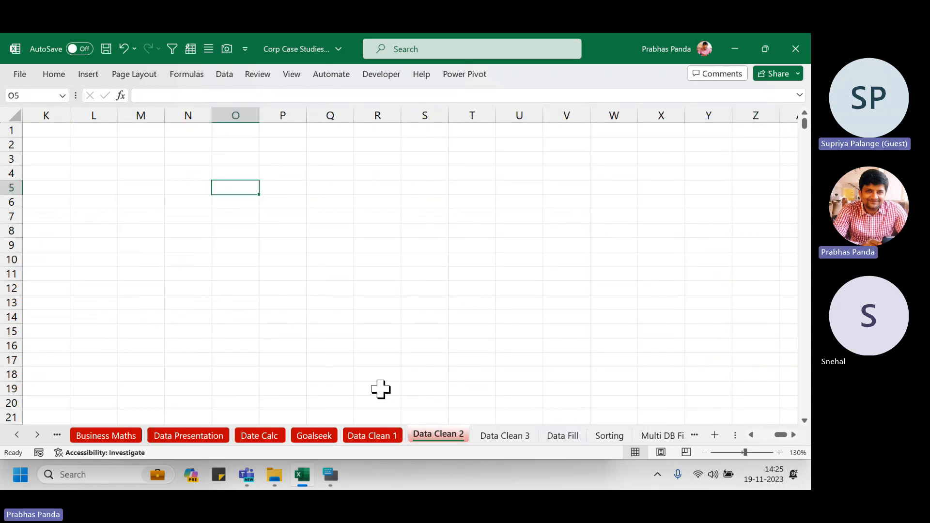
{"action": "type", "text": "1234"}
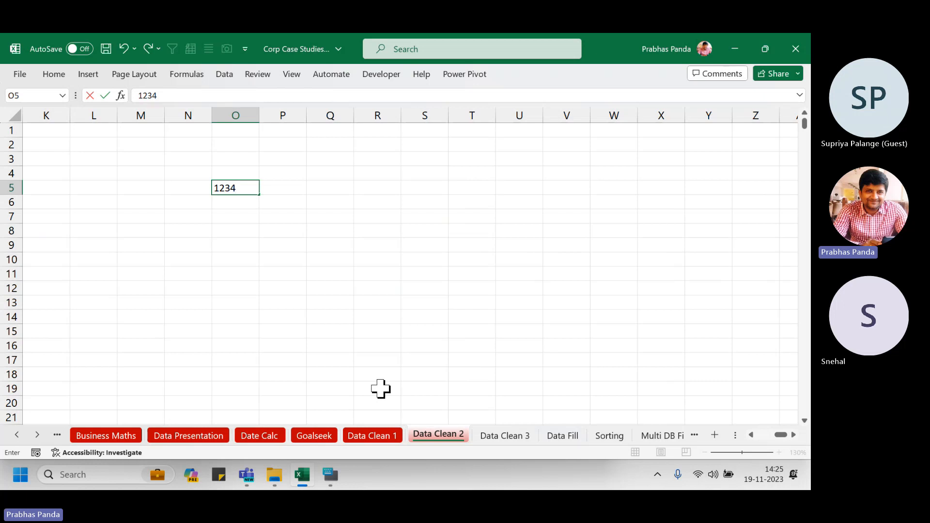
{"action": "key", "text": "Return"}
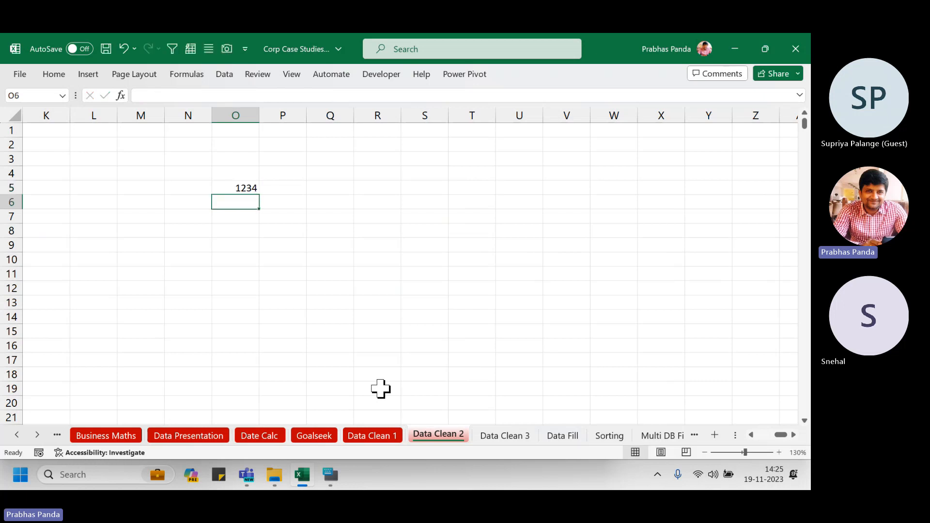
{"action": "key", "text": "Up"}
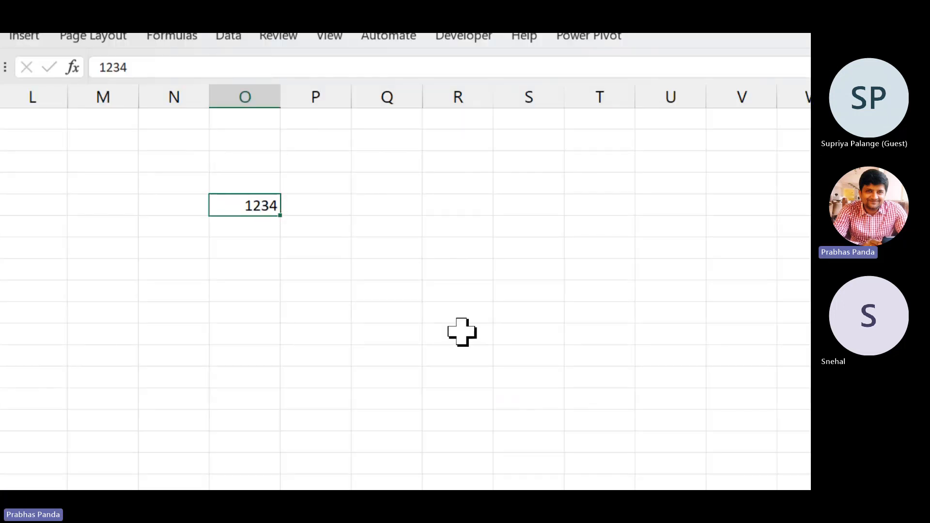
{"action": "key", "text": "Down"}
{"action": "type", "text": "abc"}
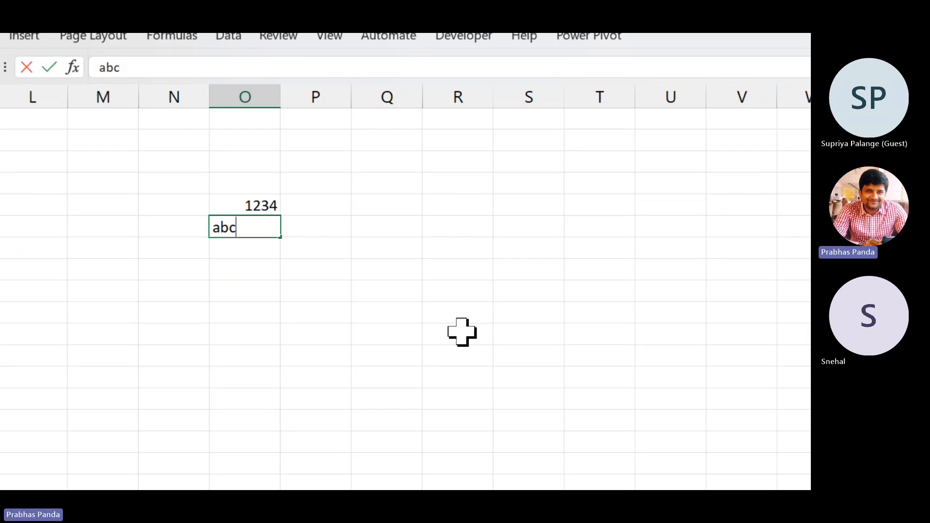
{"action": "key", "text": "Return"}
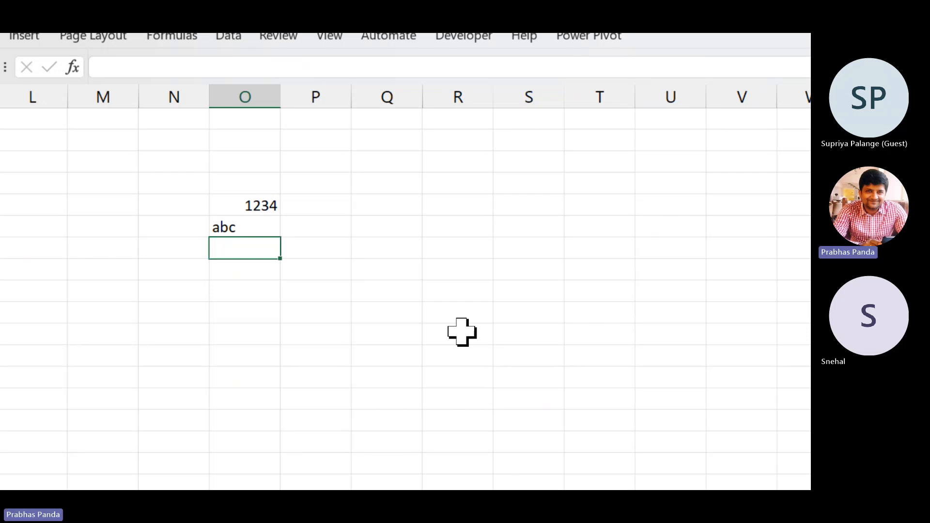
- Enter 1234 as text in P5 with a leading apostrophe, beside the number in O5
{"action": "key", "text": "Up"}
{"action": "key", "text": "Up"}
{"action": "key", "text": "Up"}
{"action": "key", "text": "Right"}
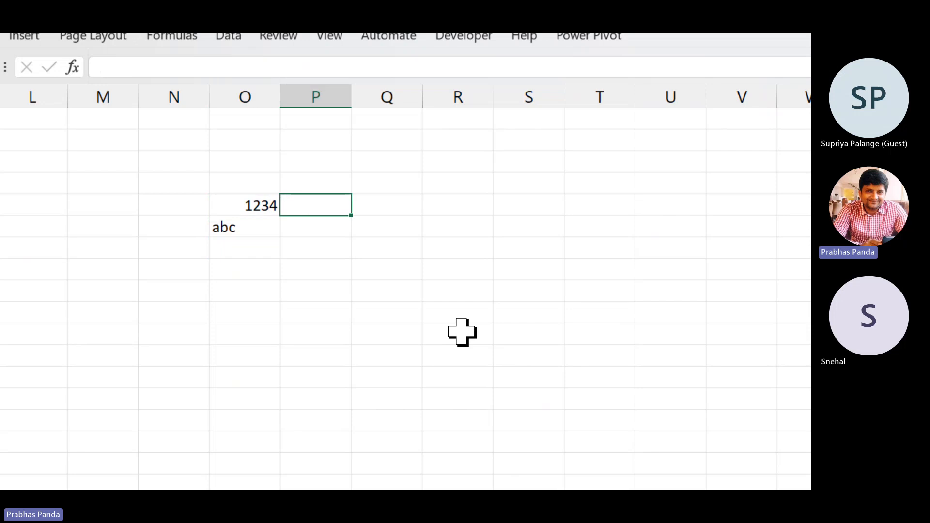
{"action": "type", "text": "'1234"}
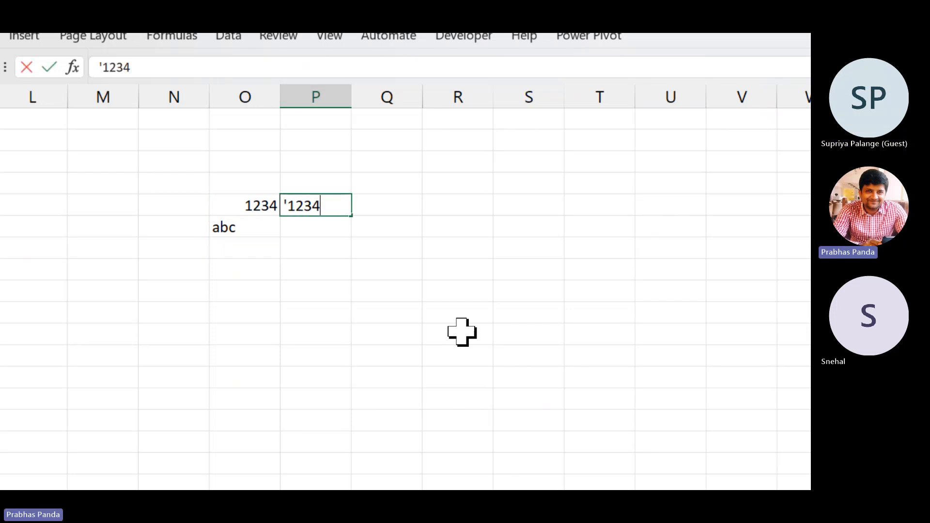
{"action": "key", "text": "Return"}
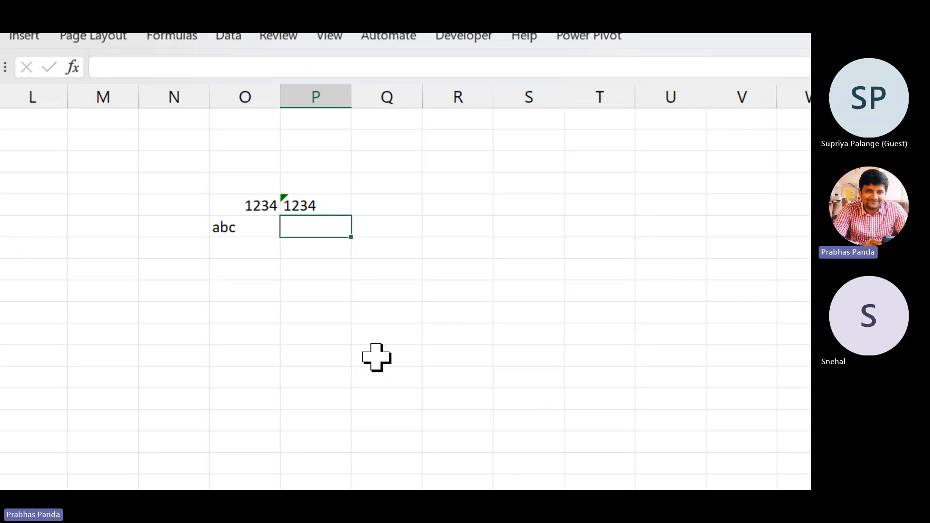
{"action": "left_click_drag", "start_coordinate": [292, 177], "coordinate": [305, 315]}
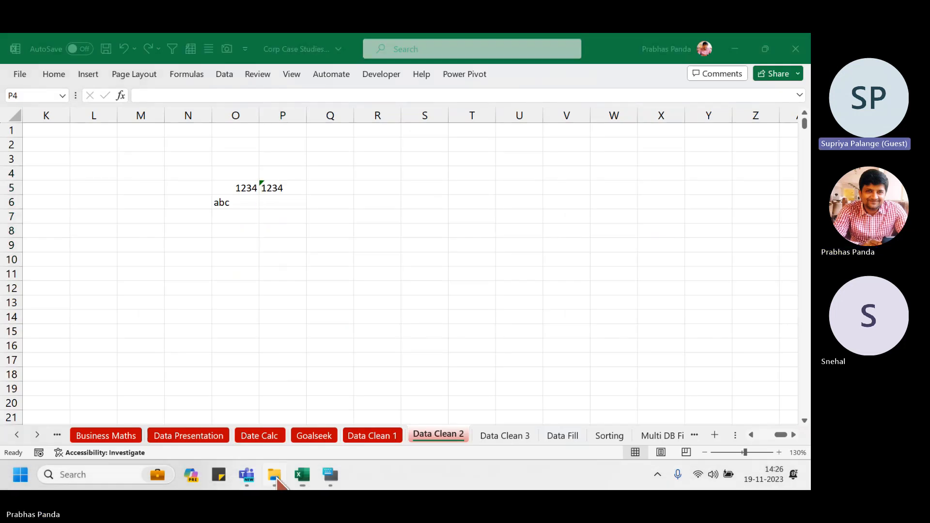
- Open a new maximised File Explorer window and go to the Database folder inside Excel4all on Local Disk (D:)
{"action": "left_click", "coordinate": [275, 478]}
{"action": "key", "text": "super+e"}
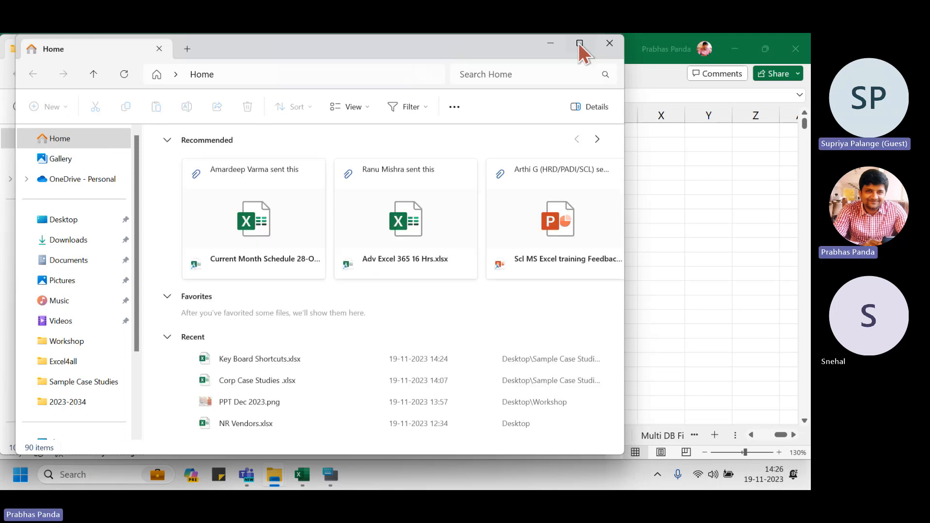
{"action": "left_click", "coordinate": [579, 43]}
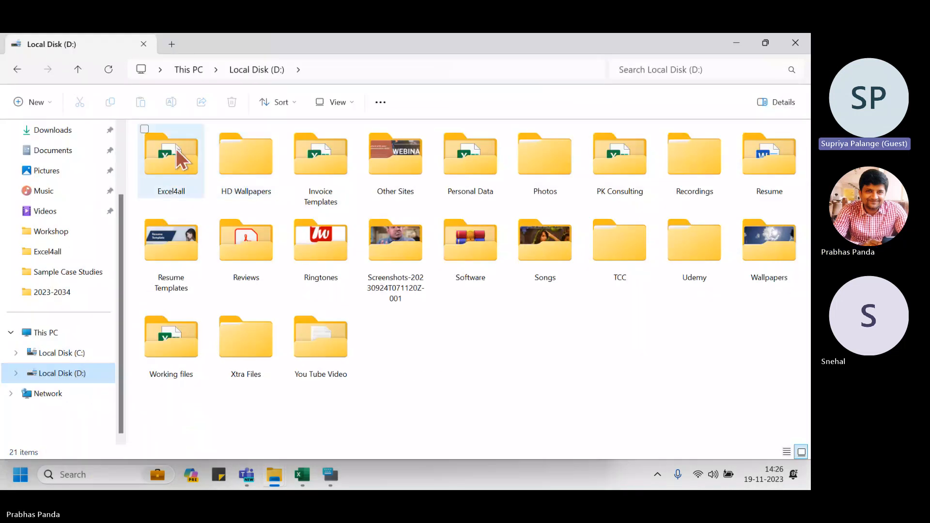
{"action": "double_click", "coordinate": [176, 149]}
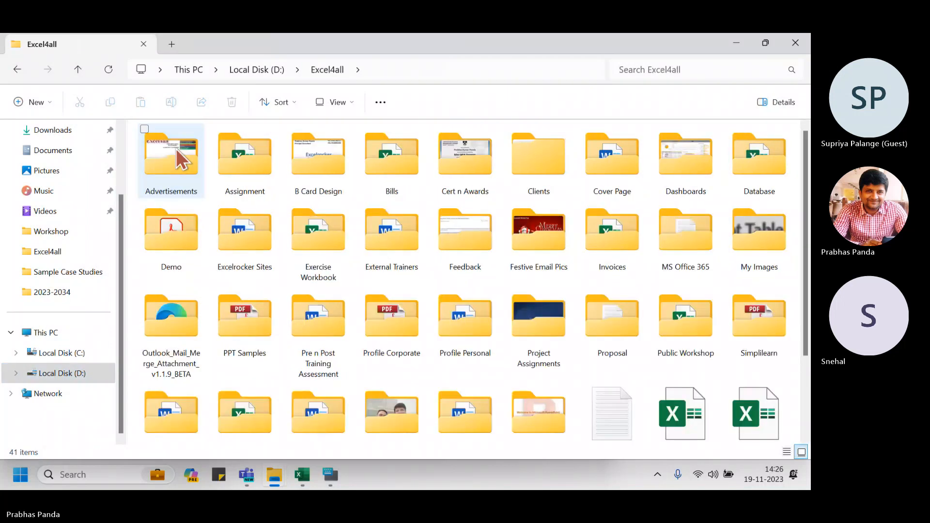
{"action": "double_click", "coordinate": [763, 174]}
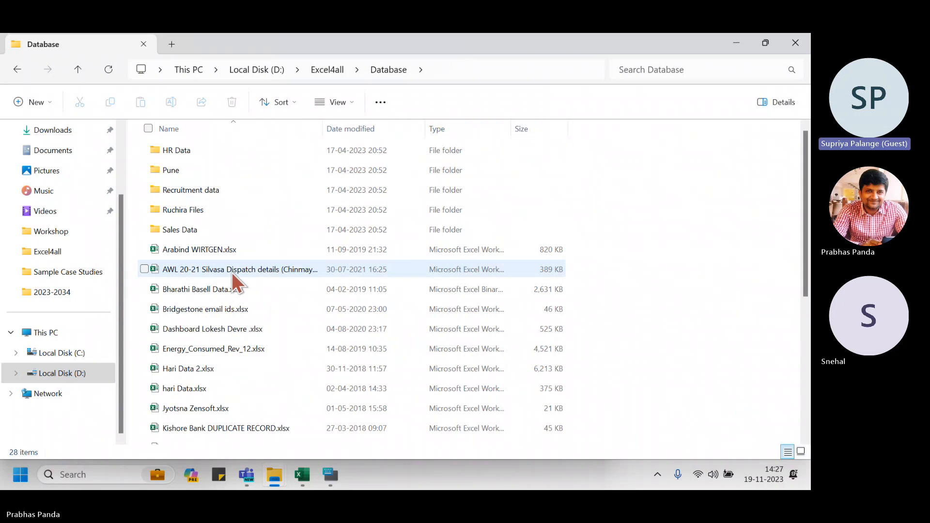
- Open the Zensoft workbook, about 21 KB in size, from the Database folder
{"action": "scroll", "coordinate": [254, 378], "scroll_direction": "down", "scroll_amount": 1}
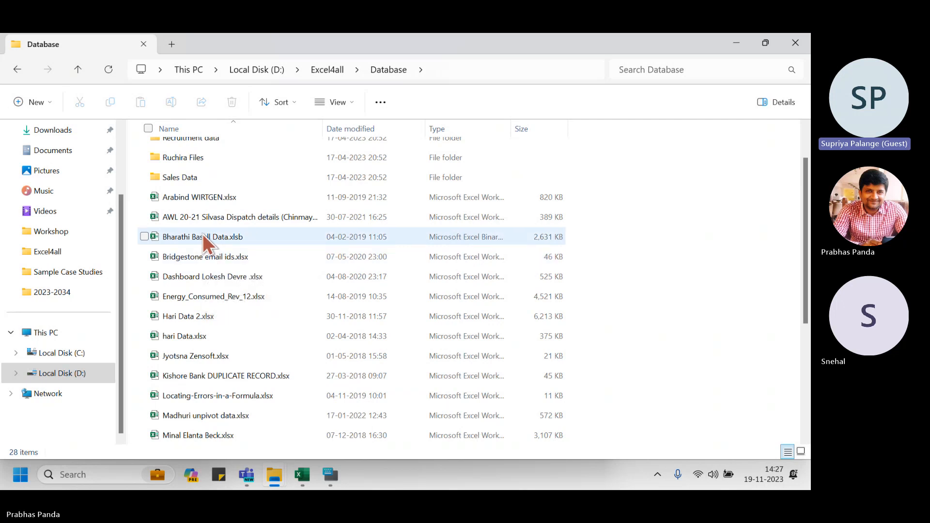
{"action": "left_click", "coordinate": [207, 359]}
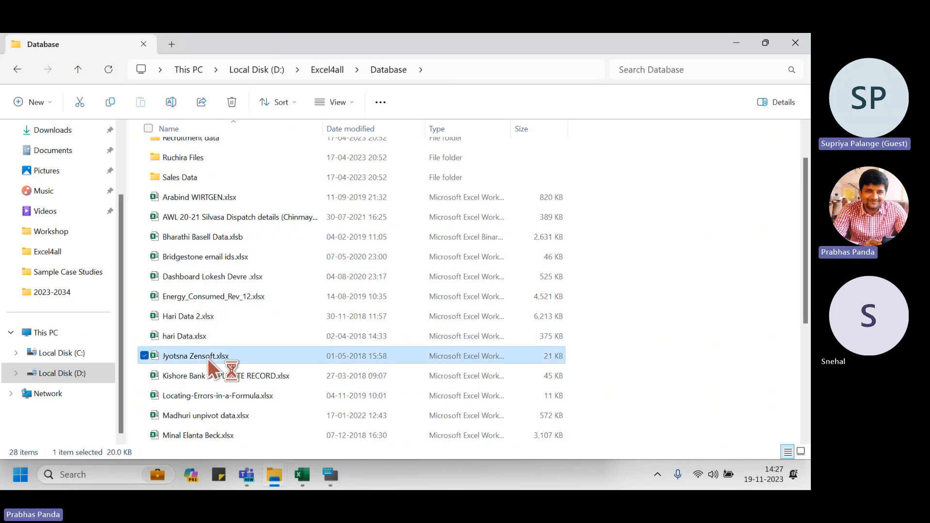
{"action": "key", "text": "alt+Tab"}
{"action": "left_click", "coordinate": [446, 289]}
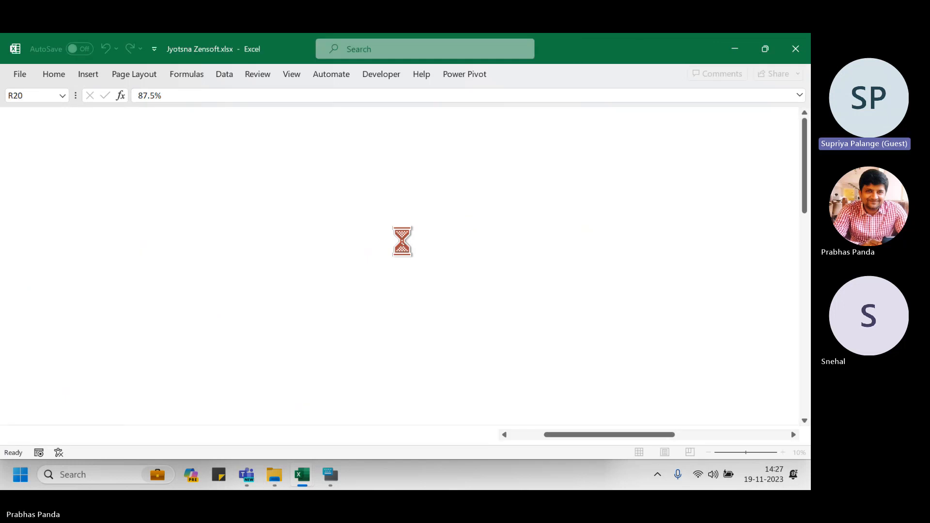
- Look across the Zensoft workbook's columns from CTC to beyond the last data column in row 9, and close the workbook
{"action": "left_click", "coordinate": [650, 314]}
{"action": "key", "text": "Right"}
{"action": "key", "text": "Right"}
{"action": "key", "text": "Right"}
{"action": "key", "text": "Right"}
{"action": "key", "text": "Right"}
{"action": "key", "text": "Right"}
{"action": "key", "text": "Right"}
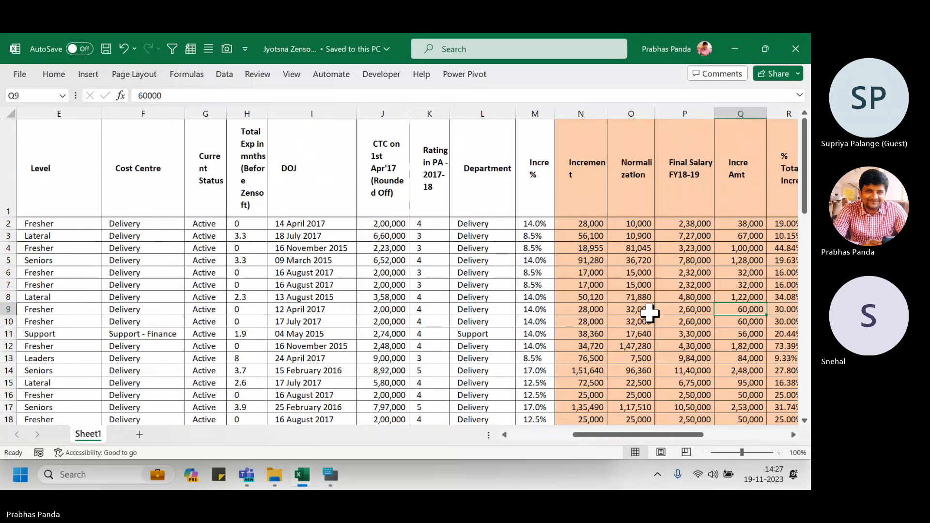
{"action": "key", "text": "Right"}
{"action": "key", "text": "Right"}
{"action": "key", "text": "Right"}
{"action": "key", "text": "Right"}
{"action": "key", "text": "Right"}
{"action": "key", "text": "Right"}
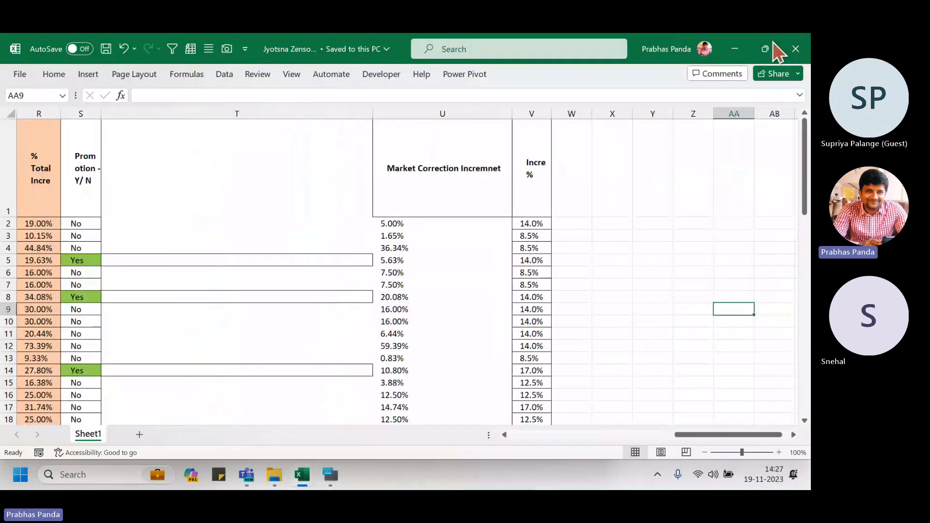
{"action": "left_click", "coordinate": [795, 49]}
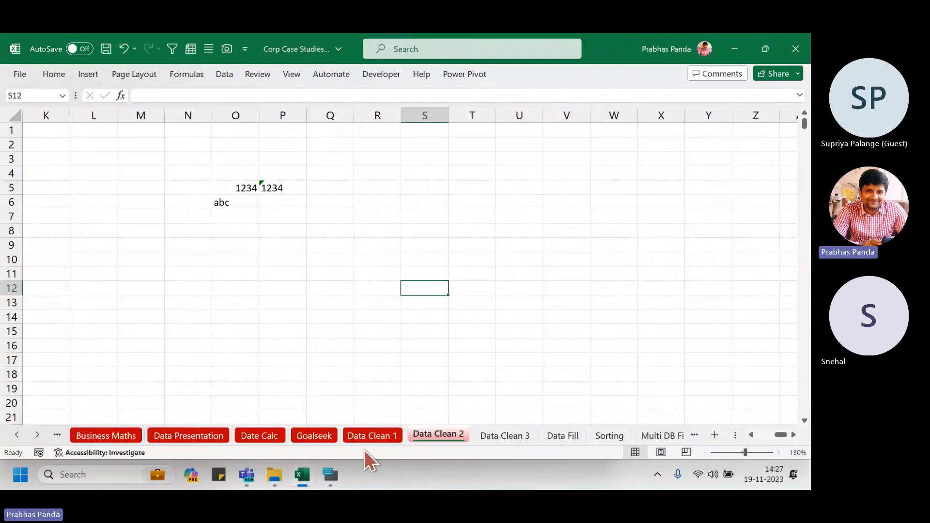
- Open the States Sales data for Map workbook from the Database folder, view its States and Sales columns, and close it
{"action": "left_click", "coordinate": [274, 475]}
{"action": "scroll", "coordinate": [202, 316], "scroll_direction": "down", "scroll_amount": 3}
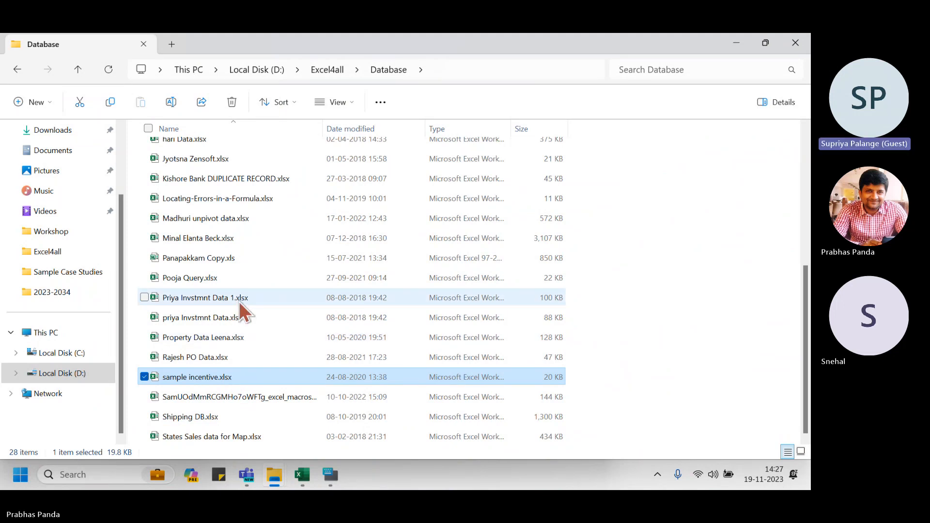
{"action": "double_click", "coordinate": [286, 437]}
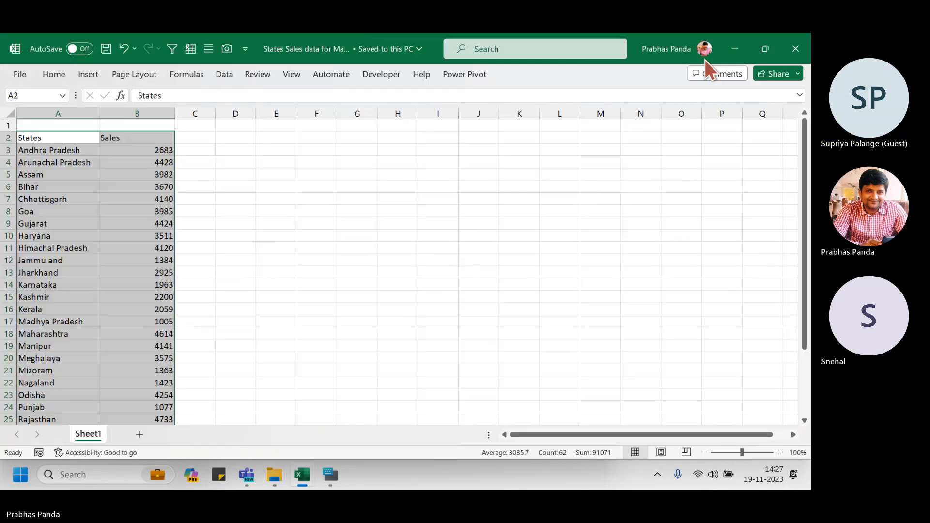
{"action": "left_click", "coordinate": [796, 49]}
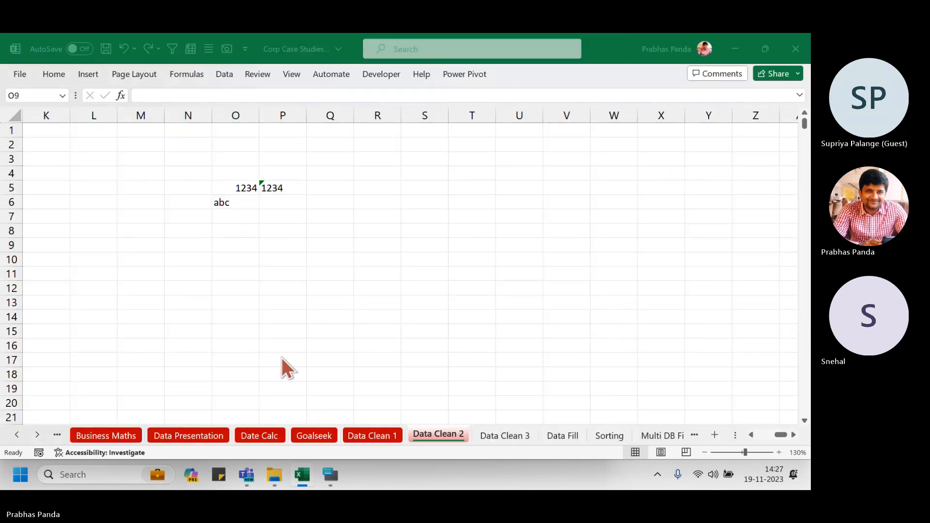
- Open the SamUOdMmRCGMHo7oWFTg_excel_macros workbook from the Database folder and activate its week_1 sheet
{"action": "key", "text": "alt+Tab"}
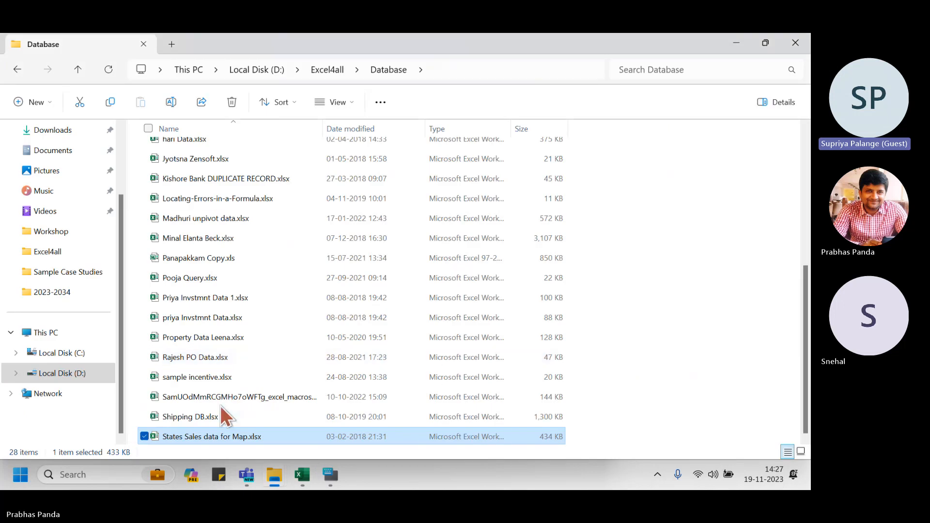
{"action": "double_click", "coordinate": [270, 397]}
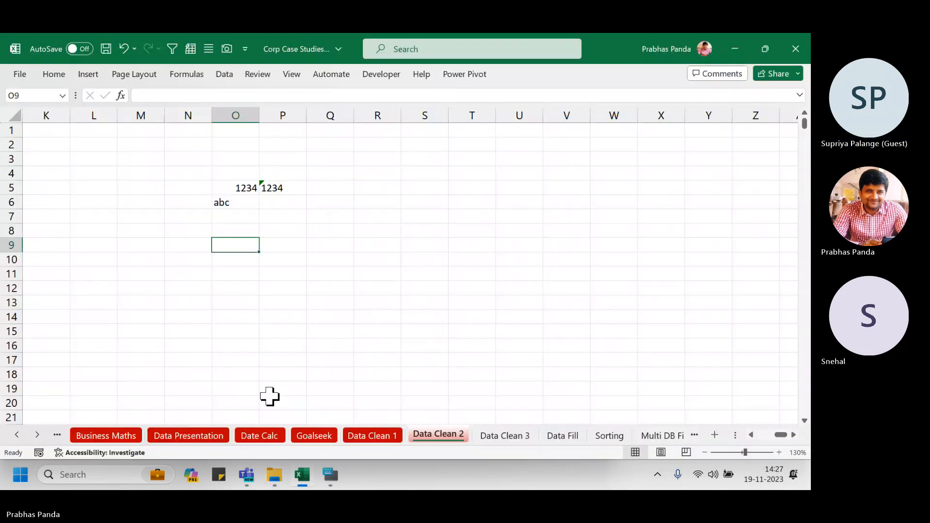
{"action": "left_click", "coordinate": [231, 213]}
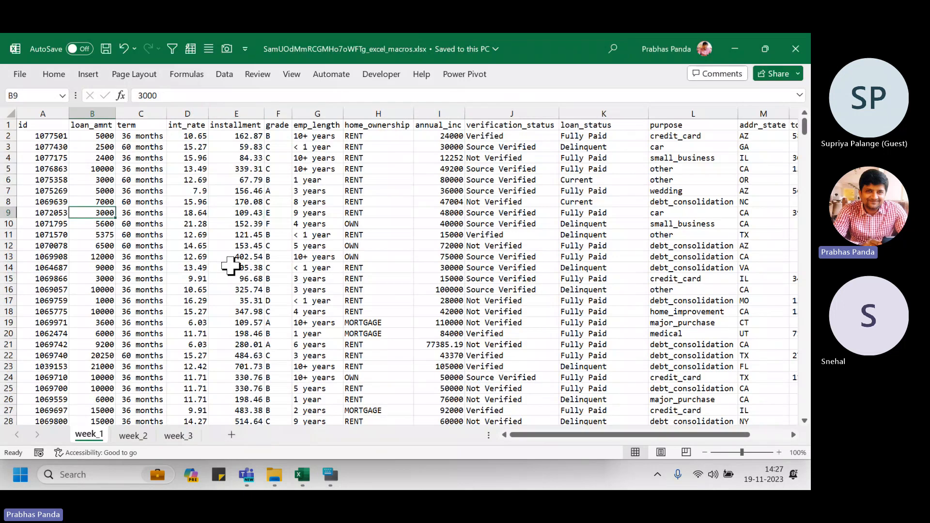
- Examine the id, loan_amnt and term cells on week_1, and extend the selection from B2 down the full loan_amnt column
{"action": "key", "text": "Left"}
{"action": "key", "text": "Right"}
{"action": "key", "text": "Right"}
{"action": "key", "text": "Up"}
{"action": "key", "text": "Up"}
{"action": "key", "text": "Up"}
{"action": "key", "text": "Up"}
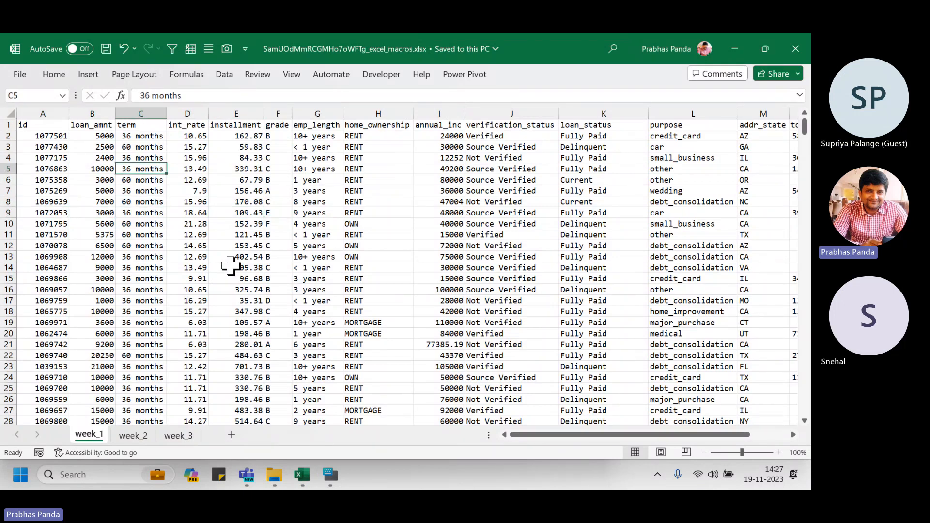
{"action": "key", "text": "Up"}
{"action": "key", "text": "Up"}
{"action": "key", "text": "Left"}
{"action": "key", "text": "Left"}
{"action": "key", "text": "Up"}
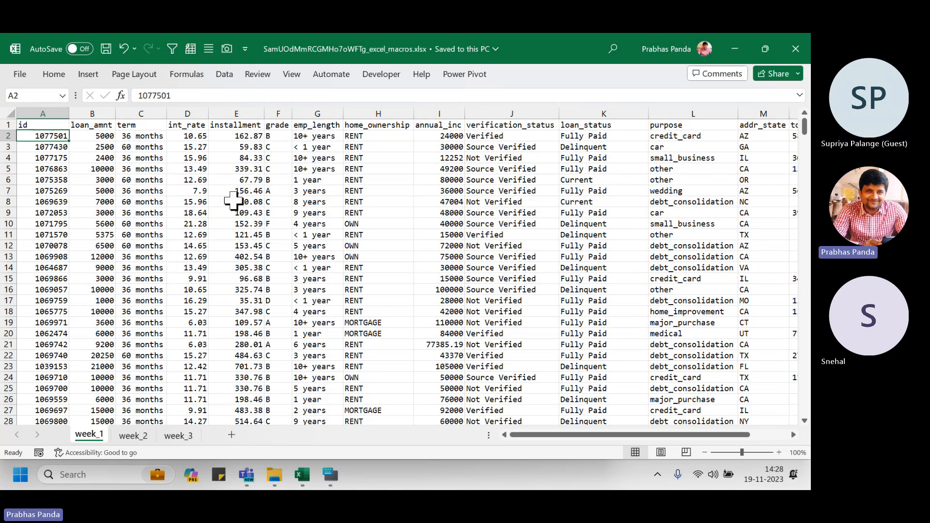
{"action": "key", "text": "Right"}
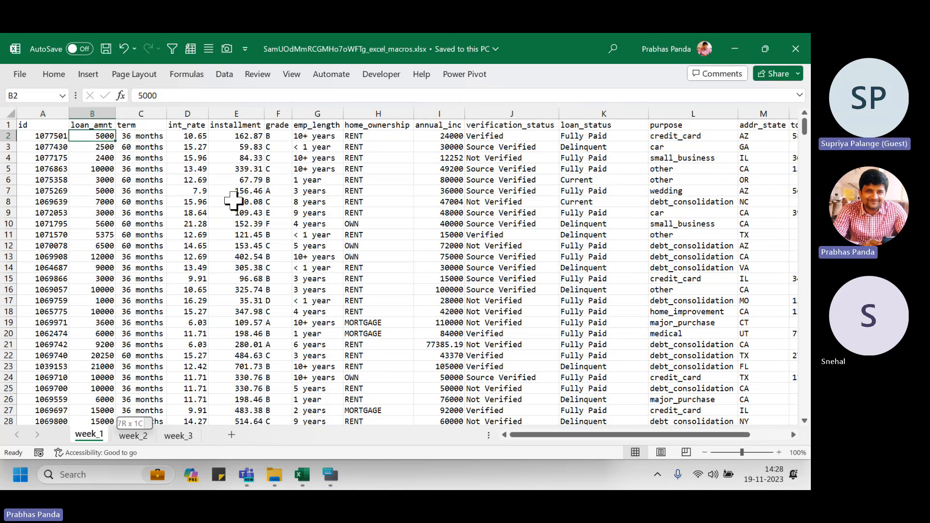
{"action": "key", "text": "ctrl+shift+Down"}
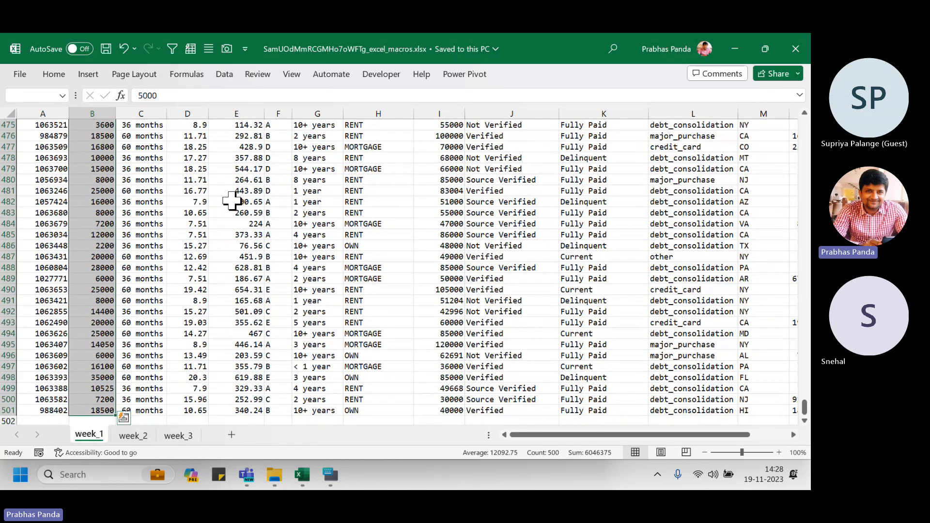
- Look through the remaining loan columns along row 479, from installment to past total payment, and return to cell A1
{"action": "left_click", "coordinate": [262, 170]}
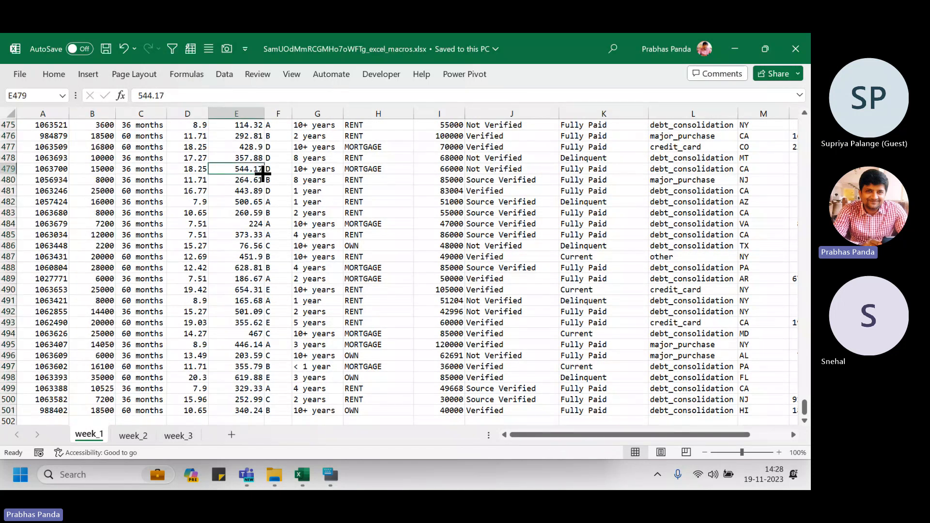
{"action": "key", "text": "Right"}
{"action": "key", "text": "Right"}
{"action": "key", "text": "Right"}
{"action": "key", "text": "Right"}
{"action": "key", "text": "Right"}
{"action": "key", "text": "Right"}
{"action": "key", "text": "Right"}
{"action": "key", "text": "Right"}
{"action": "key", "text": "Right"}
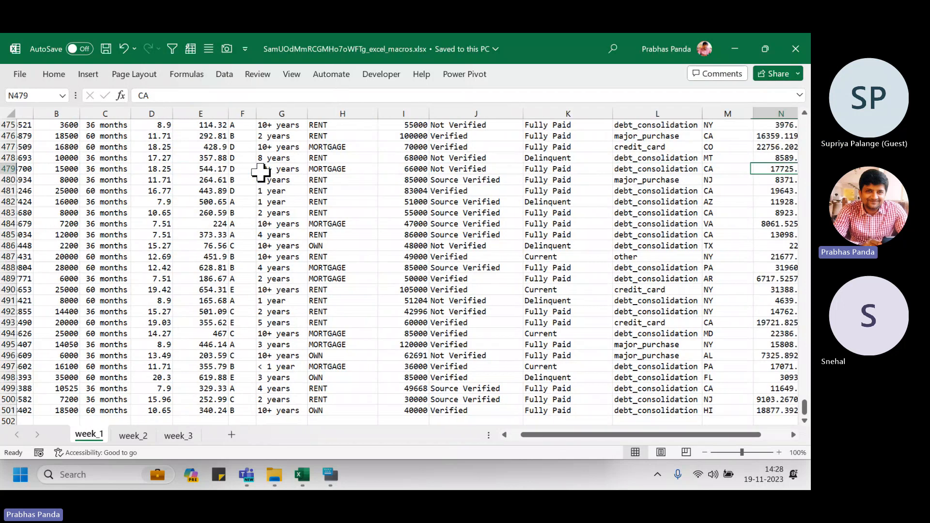
{"action": "key", "text": "Right"}
{"action": "key", "text": "Right"}
{"action": "key", "text": "Right"}
{"action": "key", "text": "Right"}
{"action": "key", "text": "ctrl+Home"}
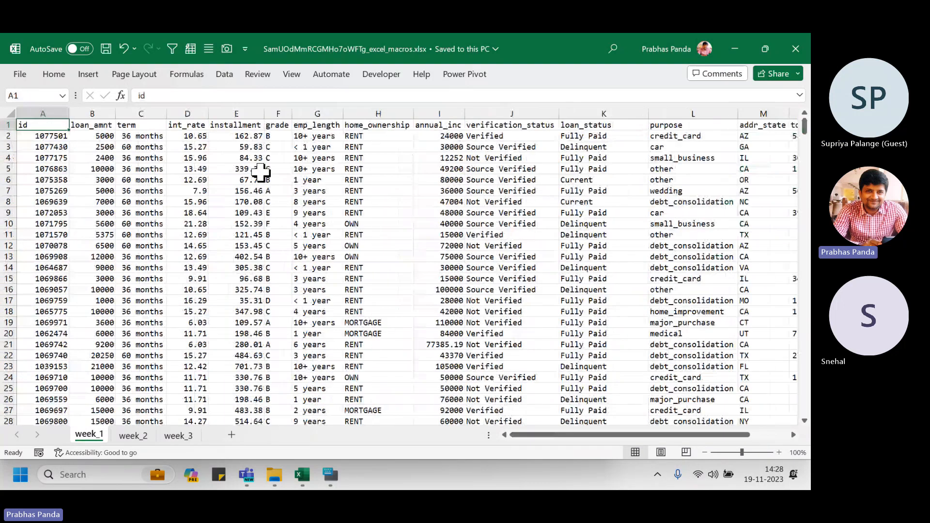
- Convert the loan_amnt values in B2:B501 to text using Text to Columns, Delimited by Tab with the Text column format
{"action": "key", "text": "Down"}
{"action": "left_click", "coordinate": [99, 138]}
{"action": "key", "text": "ctrl+shift+Down"}
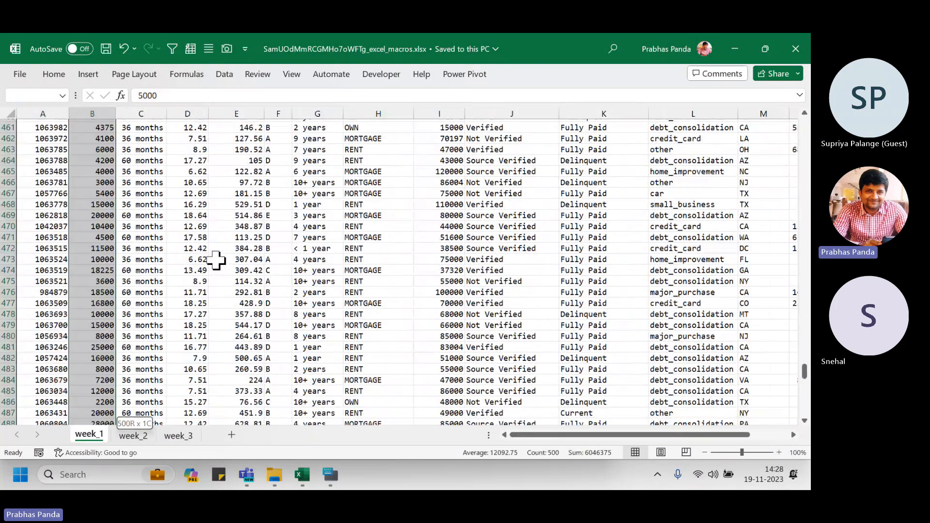
{"action": "key", "text": "alt+a"}
{"action": "key", "text": "e"}
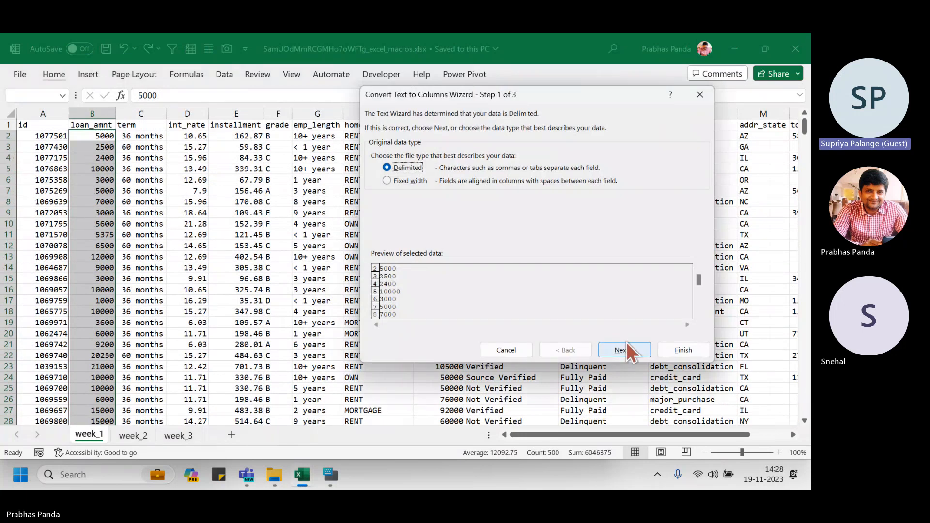
{"action": "left_click", "coordinate": [626, 349]}
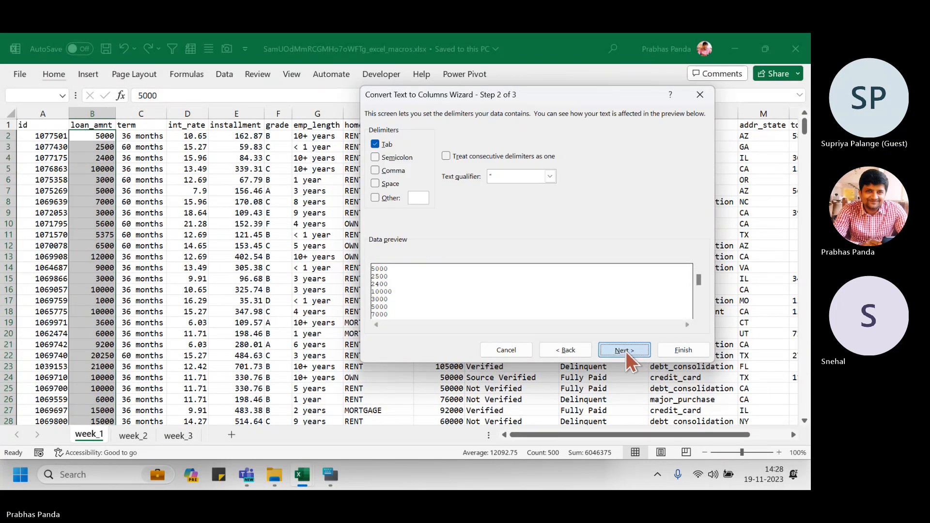
{"action": "left_click", "coordinate": [624, 350]}
{"action": "left_click", "coordinate": [376, 155]}
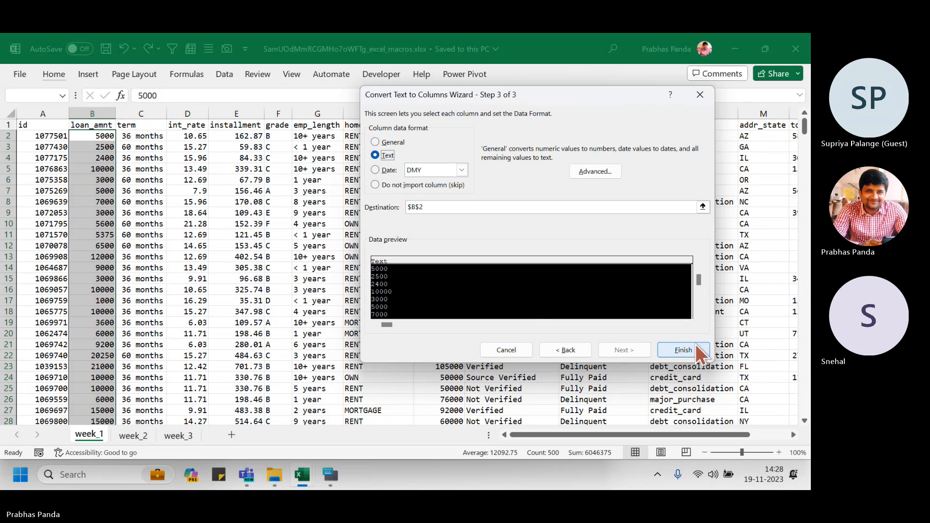
{"action": "left_click", "coordinate": [683, 349]}
{"action": "left_click", "coordinate": [92, 212]}
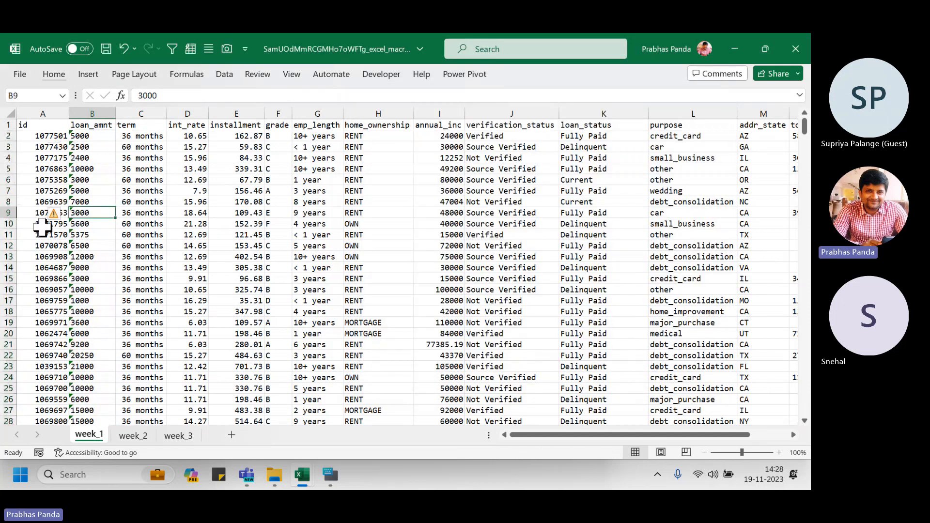
- Rerun Text to Columns on the loan_amnt values in B2:B501, applying the Date DMY column format
{"action": "scroll", "coordinate": [42, 225], "scroll_direction": "up", "scroll_amount": 3}
{"action": "scroll", "coordinate": [43, 226], "scroll_direction": "up", "scroll_amount": 1}
{"action": "scroll", "coordinate": [43, 226], "scroll_direction": "up", "scroll_amount": 2}
{"action": "left_click", "coordinate": [58, 151]}
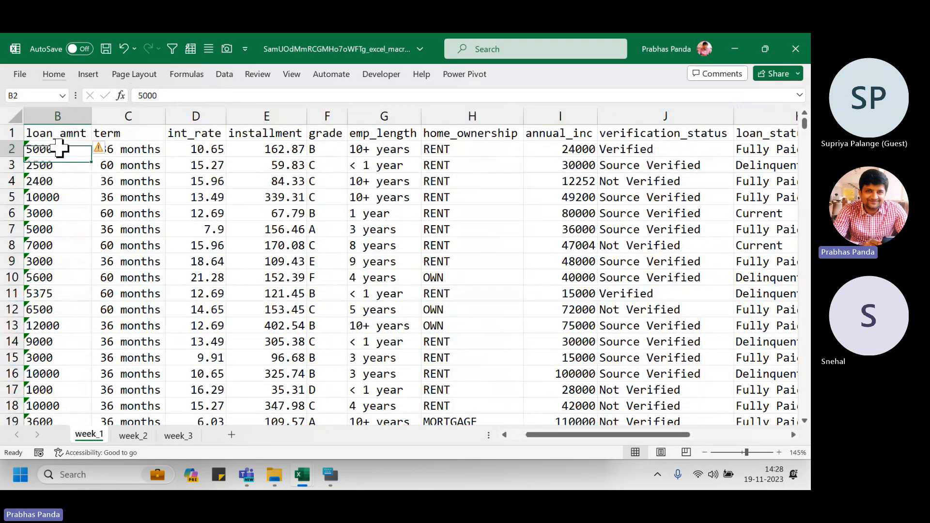
{"action": "key", "text": "Left"}
{"action": "key", "text": "Right"}
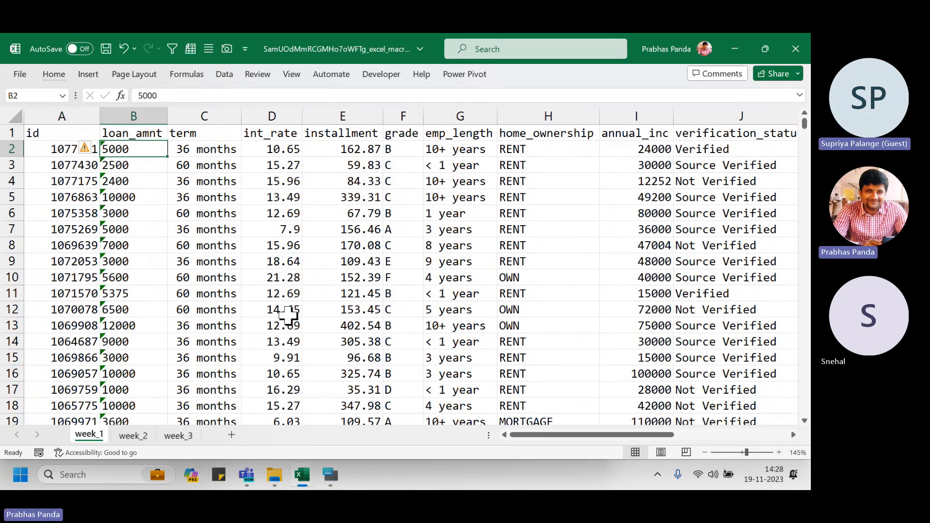
{"action": "key", "text": "ctrl+shift+Down"}
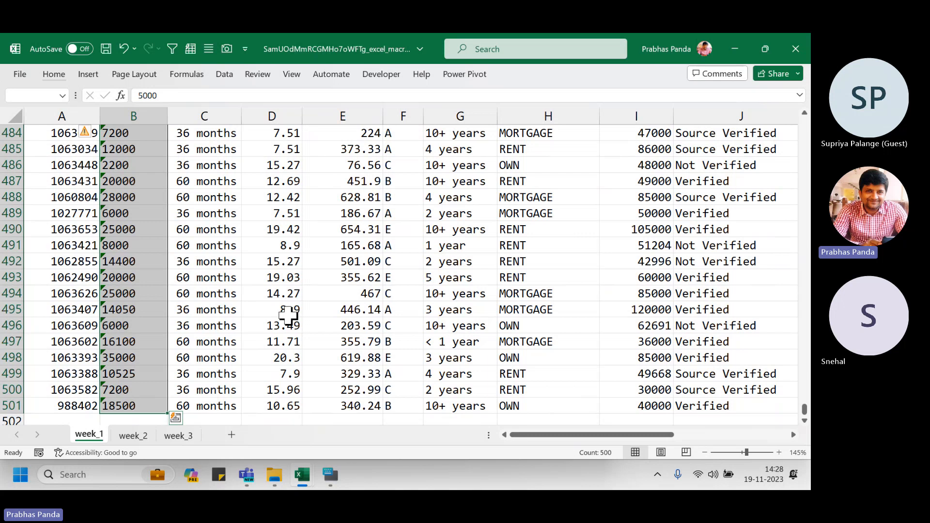
{"action": "key", "text": "alt+a"}
{"action": "key", "text": "e"}
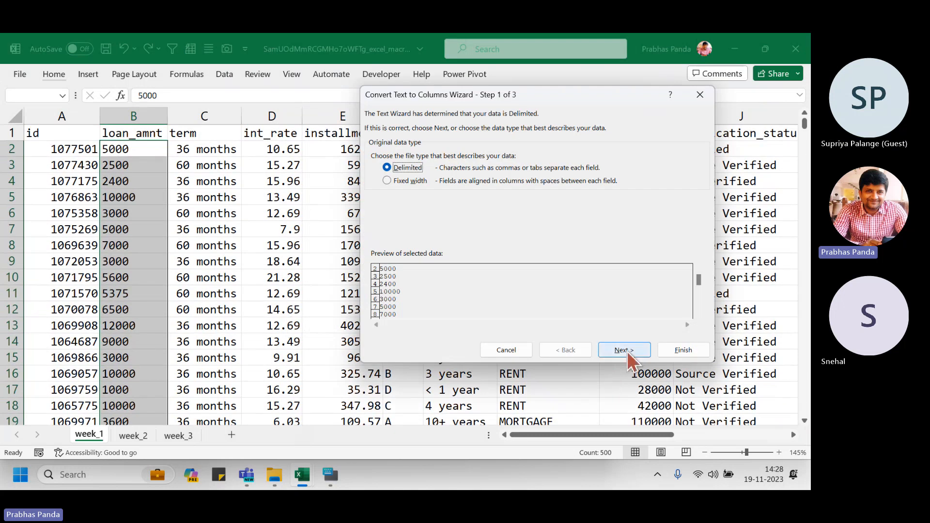
{"action": "left_click", "coordinate": [626, 353]}
{"action": "left_click", "coordinate": [626, 354]}
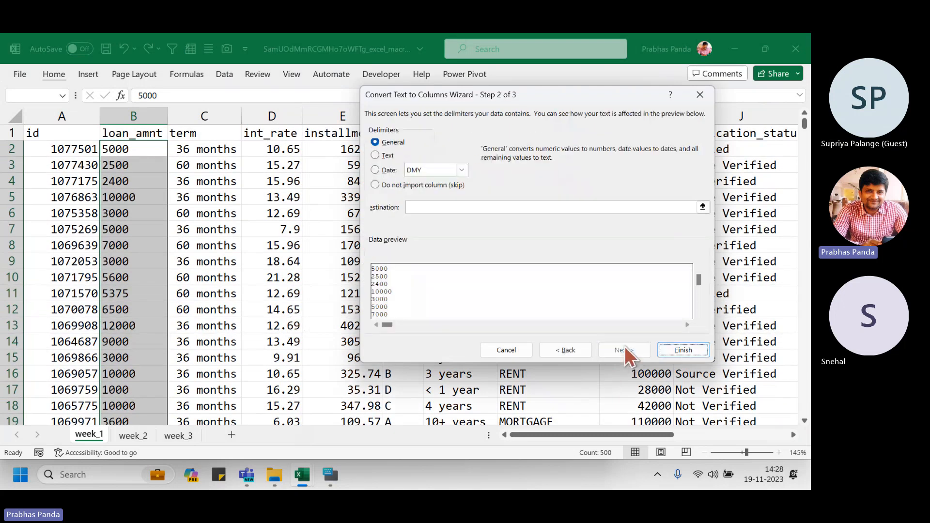
{"action": "left_click", "coordinate": [388, 171]}
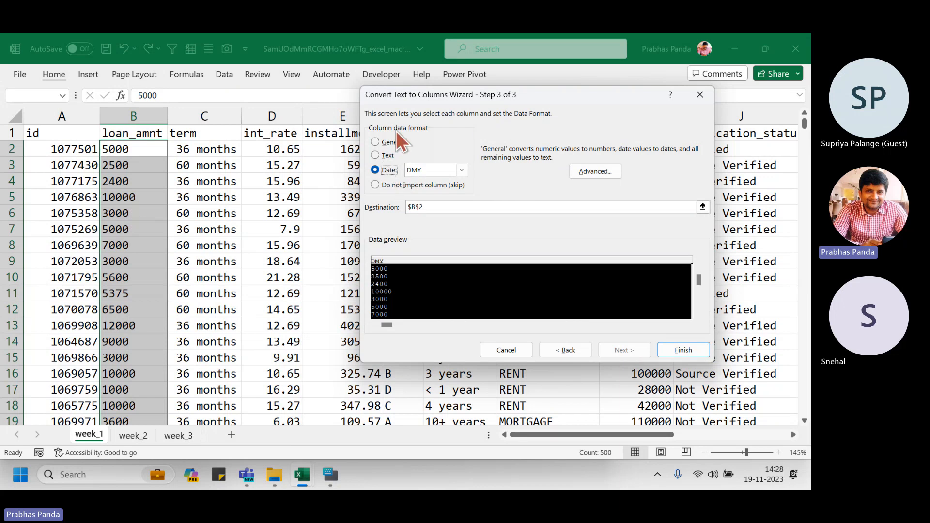
{"action": "left_click", "coordinate": [389, 172]}
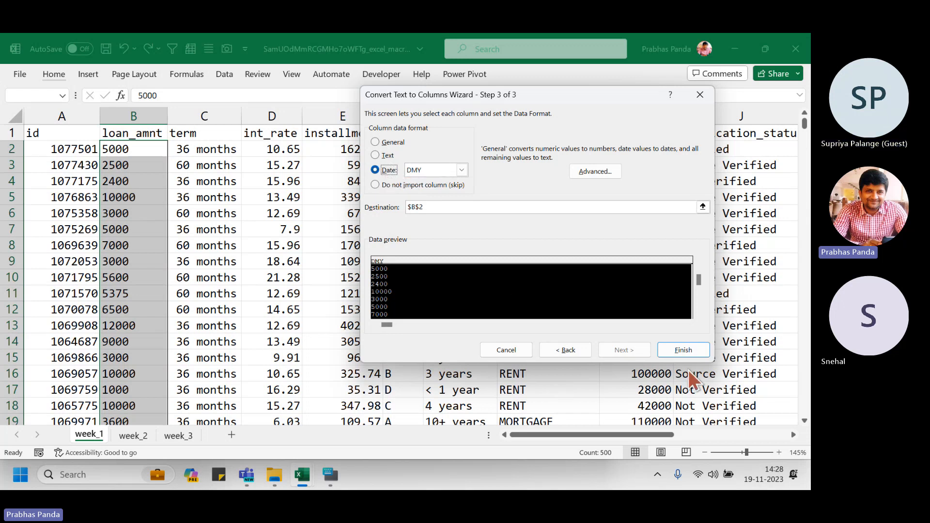
{"action": "left_click", "coordinate": [698, 351]}
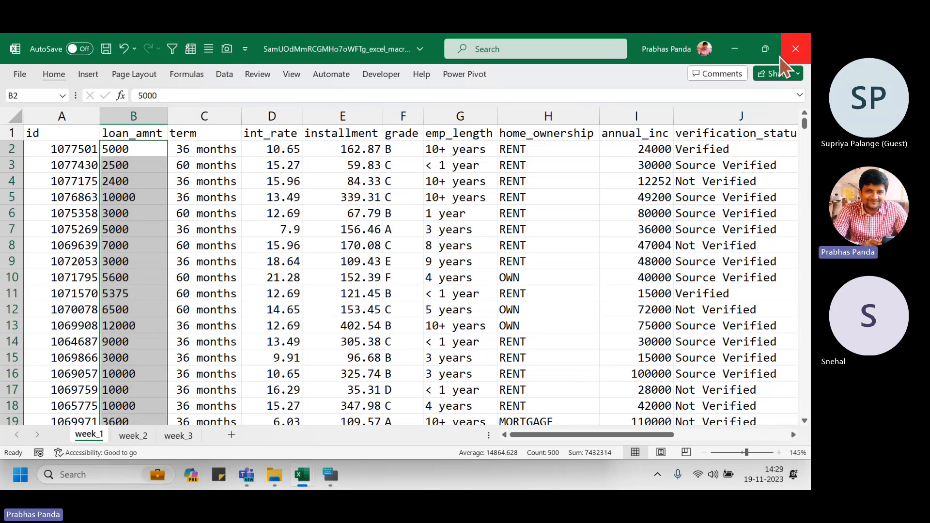
- Close the excel_macros workbook without saving its changes and return to cell A1 of the Data Clean 2 sheet
{"action": "left_click", "coordinate": [797, 49]}
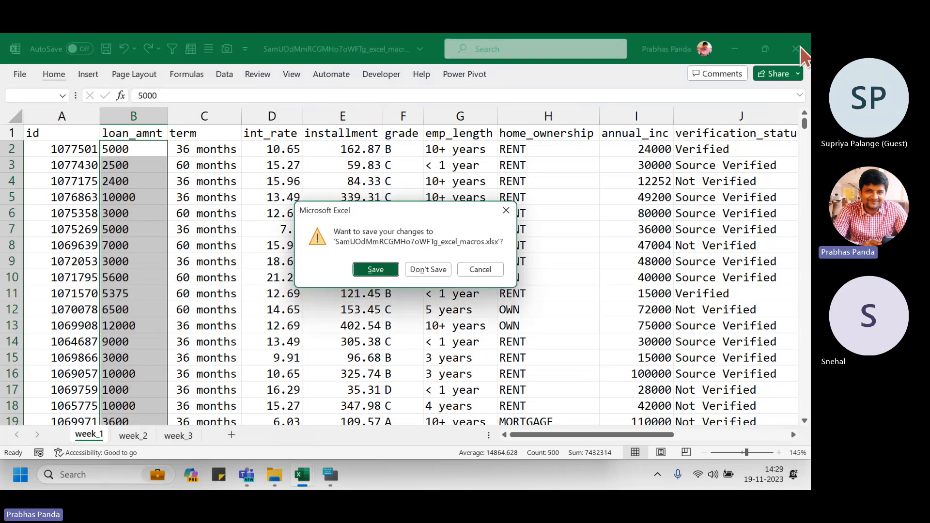
{"action": "left_click", "coordinate": [429, 269]}
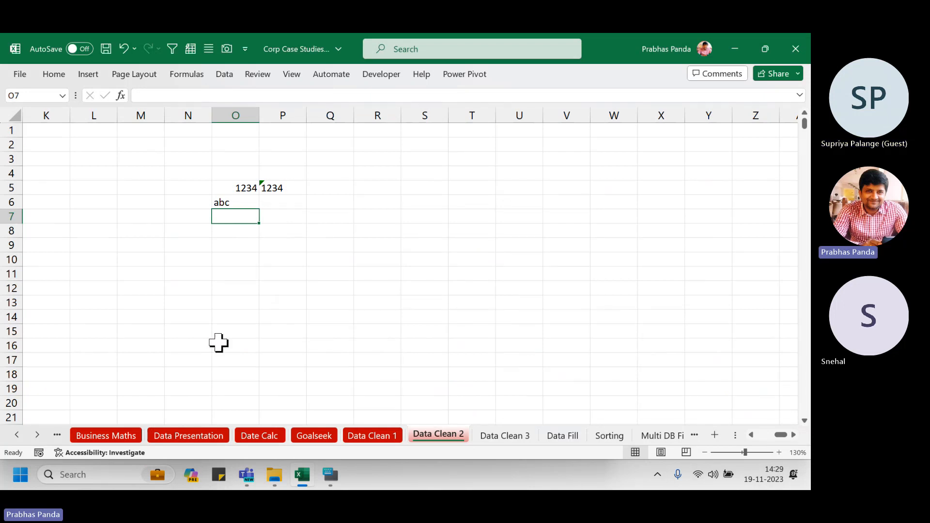
{"action": "key", "text": "ctrl+Home"}
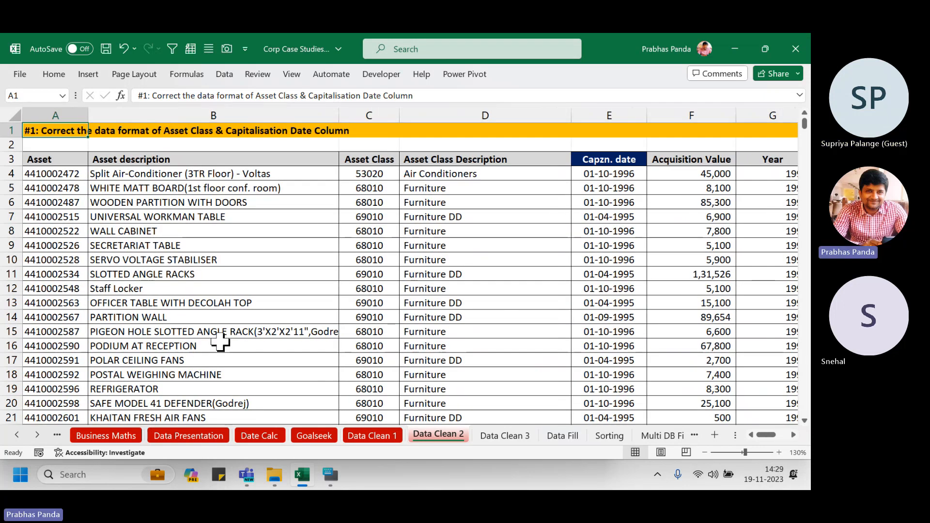
- Open the Data Clean 3 sheet and select the Bank Name & Code list from its header in B3 downward
{"action": "left_click", "coordinate": [513, 434]}
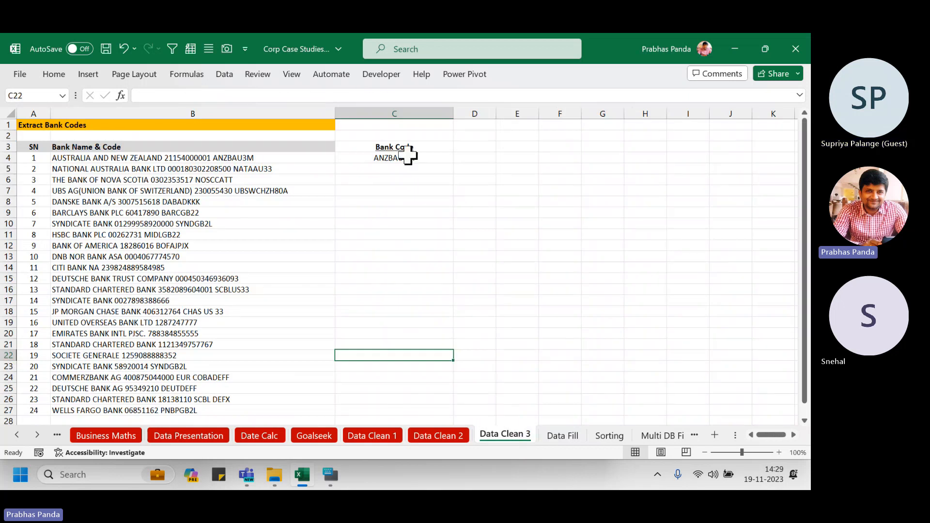
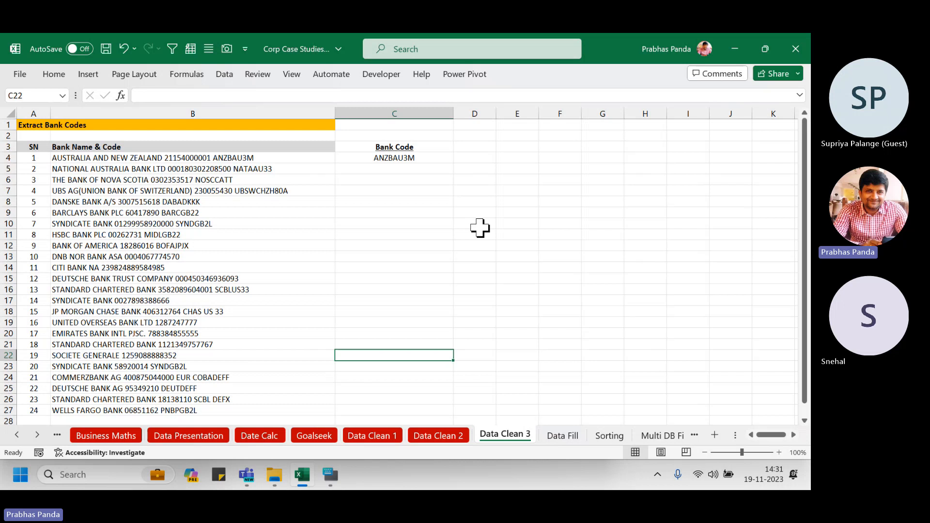
{"action": "left_click_drag", "start_coordinate": [184, 145], "coordinate": [174, 416]}
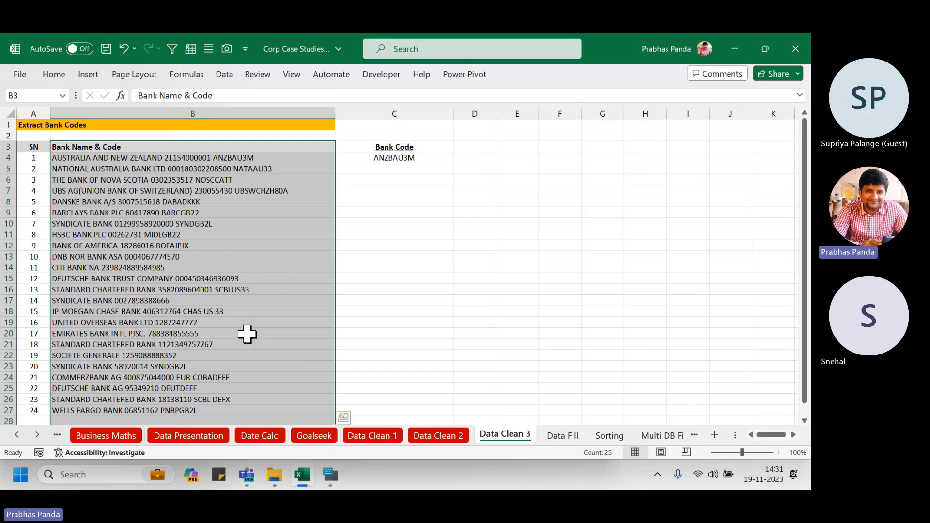
- Enlarge the sheet to 130% zoom and fit column B's width to the bank names and codes
{"action": "left_click", "coordinate": [409, 103]}
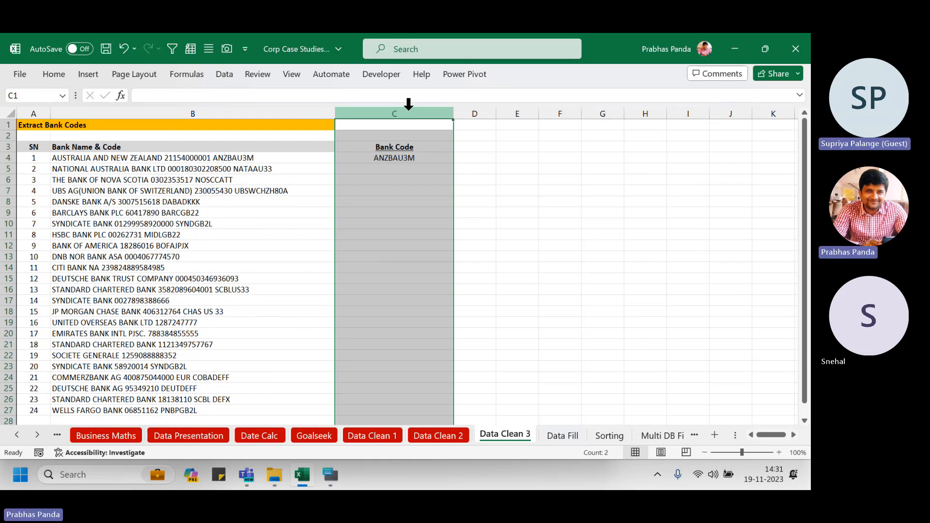
{"action": "left_click", "coordinate": [233, 112]}
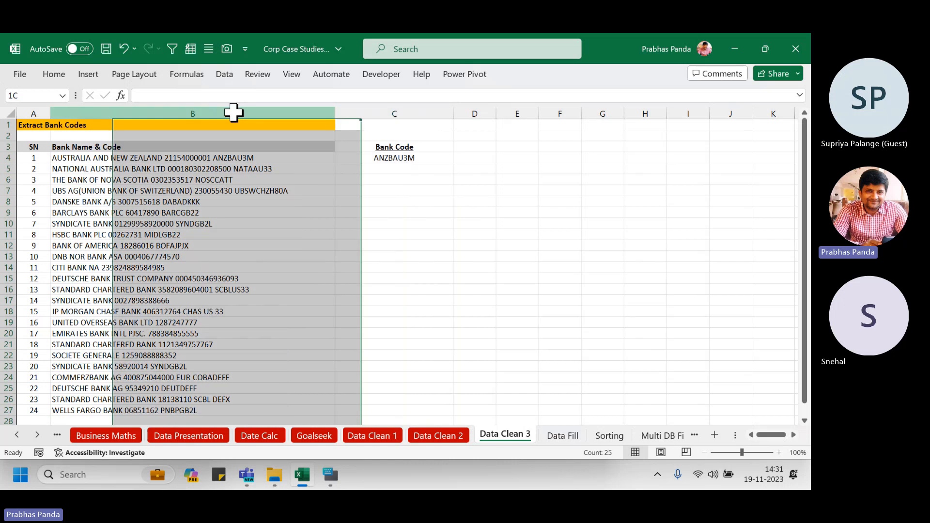
{"action": "left_click", "coordinate": [394, 112]}
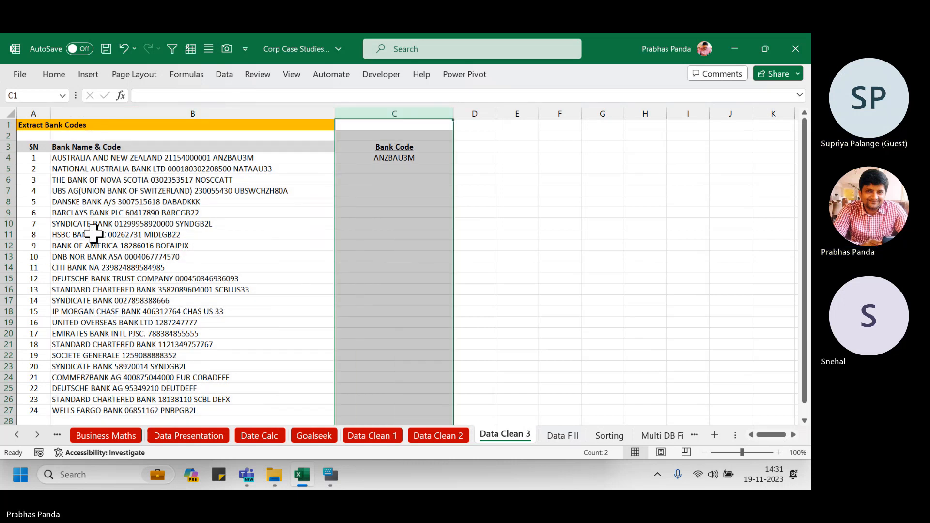
{"action": "scroll", "coordinate": [95, 236], "scroll_direction": "up", "scroll_amount": 2}
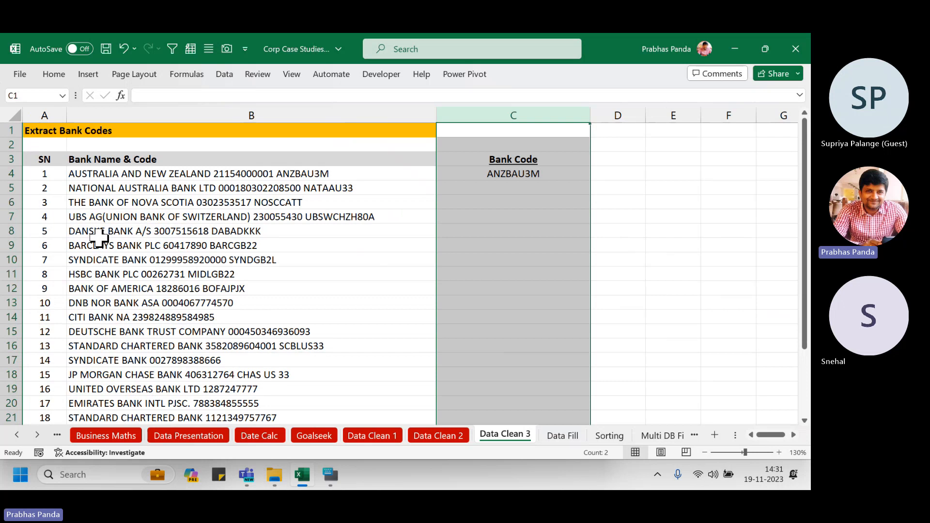
{"action": "double_click", "coordinate": [436, 116]}
{"action": "left_click", "coordinate": [311, 227]}
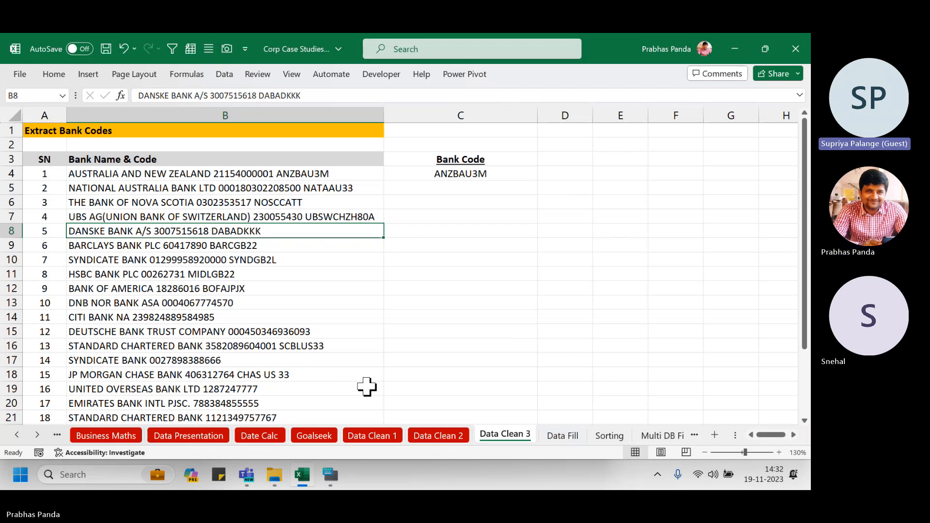
- Clear the contents of column C, including the Bank Code header and the sample code in C4
{"action": "key", "text": "Up"}
{"action": "key", "text": "Up"}
{"action": "key", "text": "Up"}
{"action": "key", "text": "Up"}
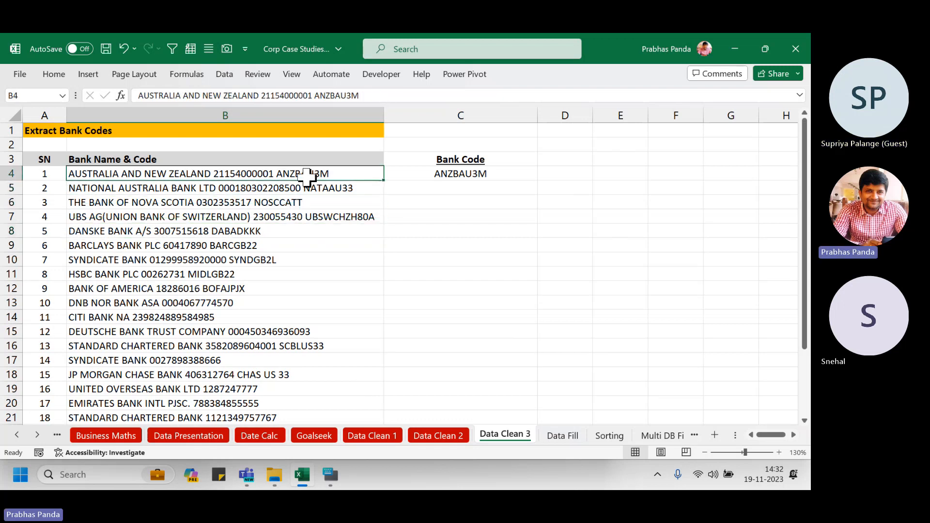
{"action": "left_click_drag", "start_coordinate": [309, 173], "coordinate": [290, 346]}
{"action": "left_click_drag", "start_coordinate": [451, 175], "coordinate": [429, 296]}
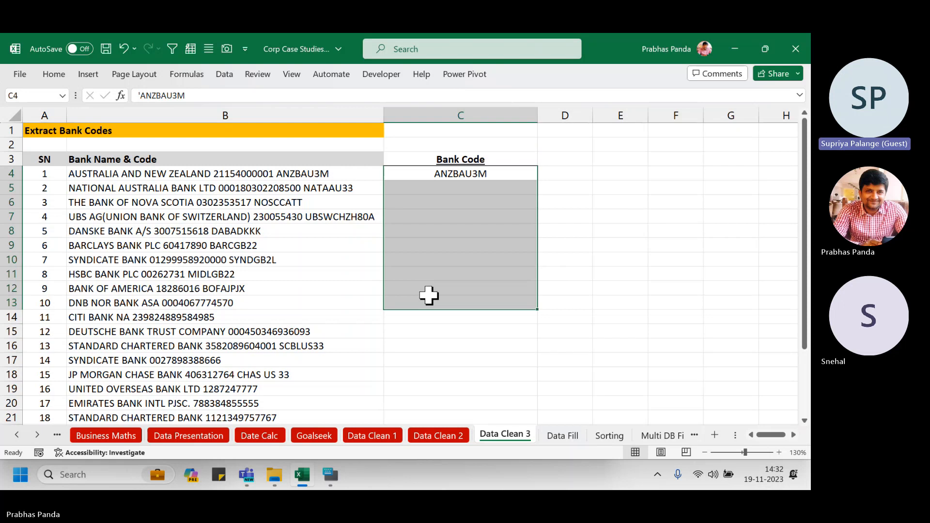
{"action": "left_click", "coordinate": [513, 110]}
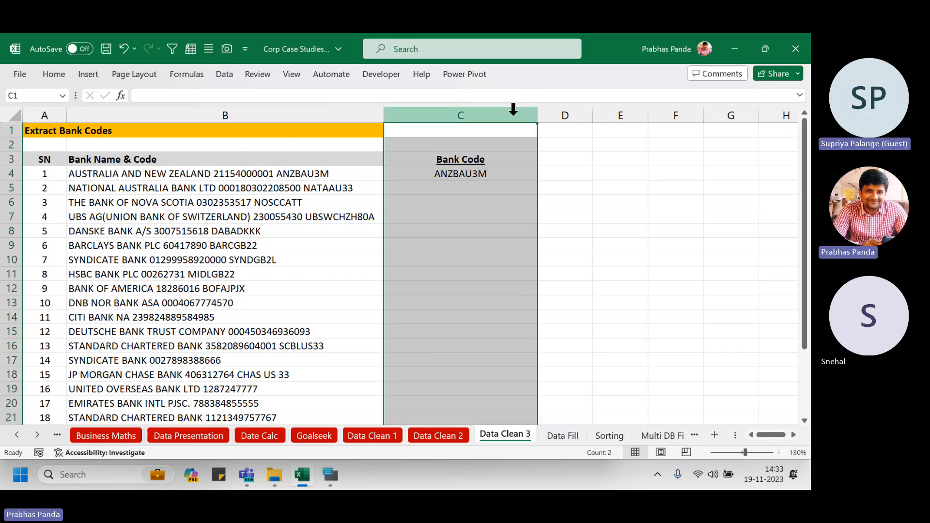
{"action": "key", "text": "Delete"}
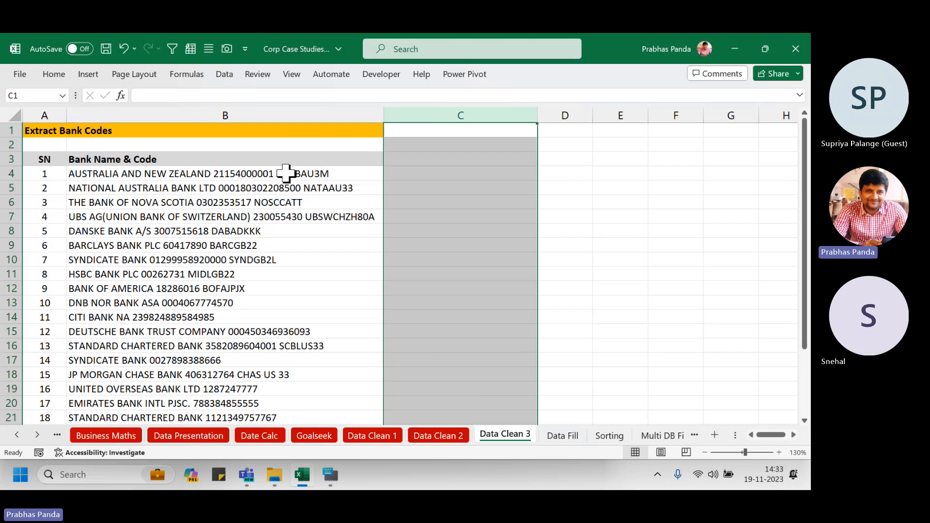
- Enter =RIGHT(B4,8) in C4 to extract the last eight characters, and fill it down the bank list
{"action": "left_click_drag", "start_coordinate": [283, 173], "coordinate": [286, 397]}
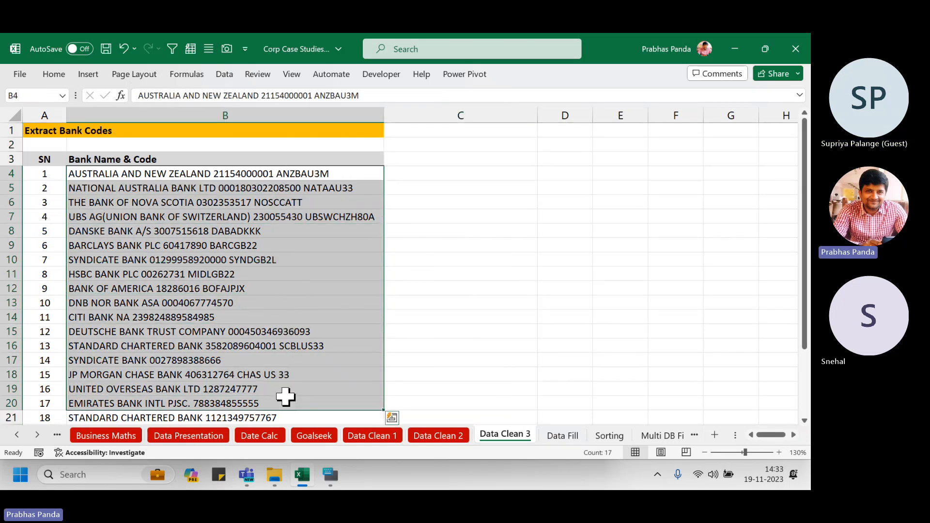
{"action": "left_click", "coordinate": [417, 177]}
{"action": "type", "text": "=r"}
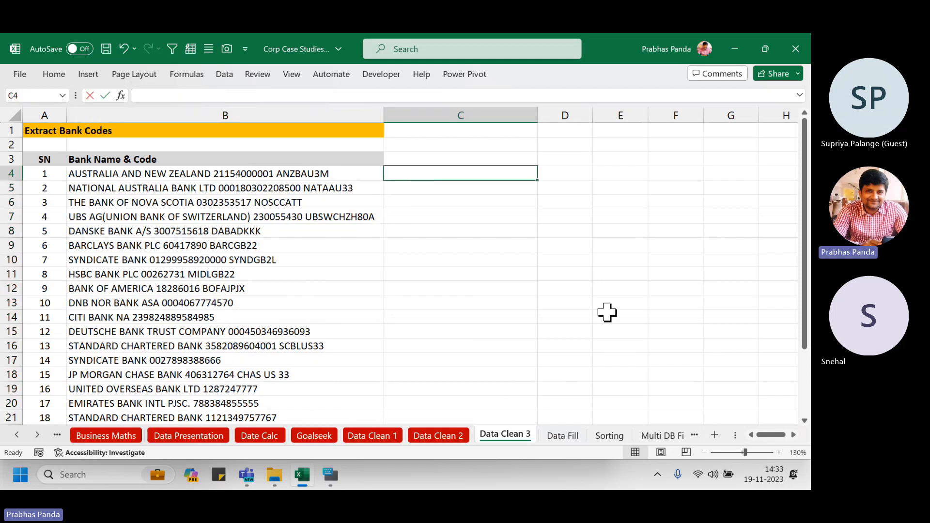
{"action": "type", "text": "ight"}
{"action": "key", "text": "Tab"}
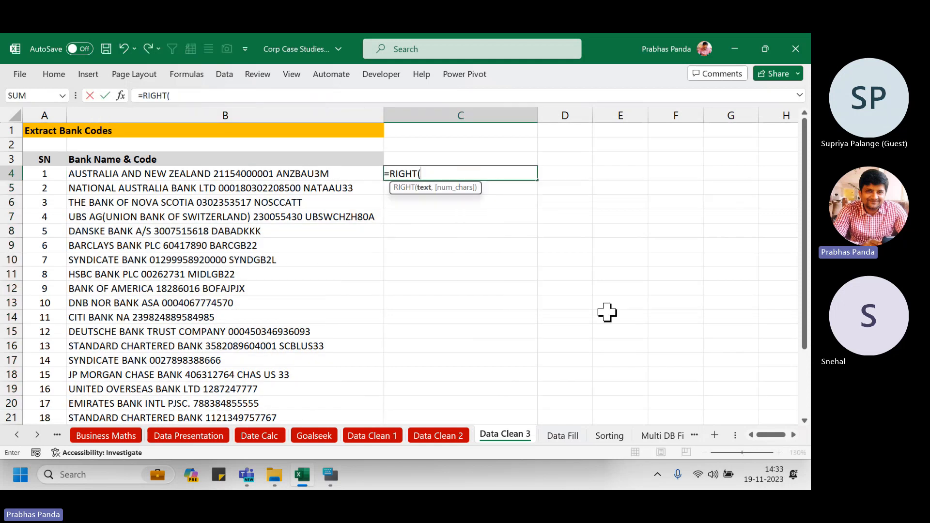
{"action": "key", "text": "Left"}
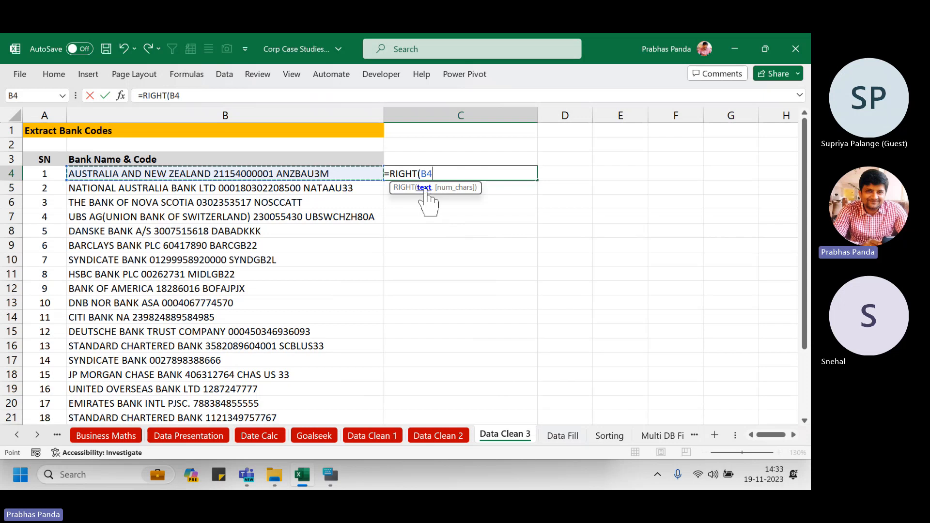
{"action": "type", "text": ","}
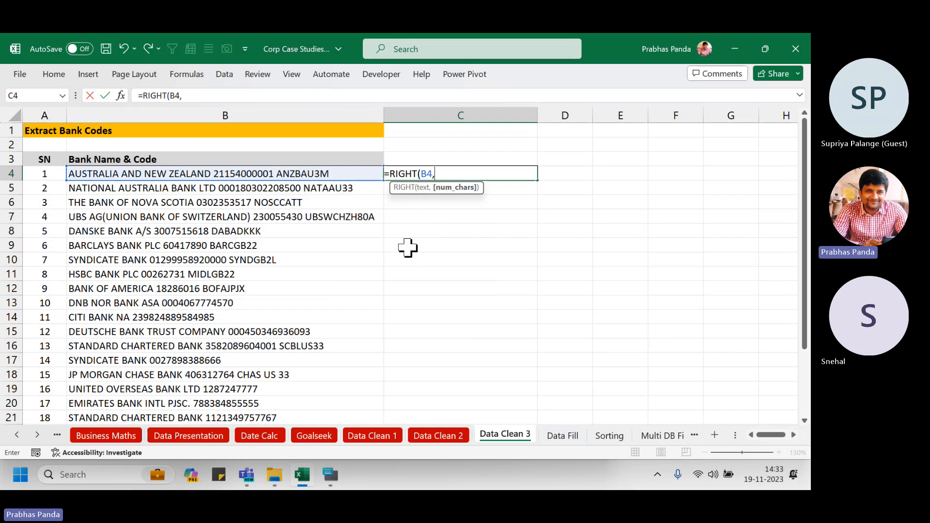
{"action": "type", "text": "8)"}
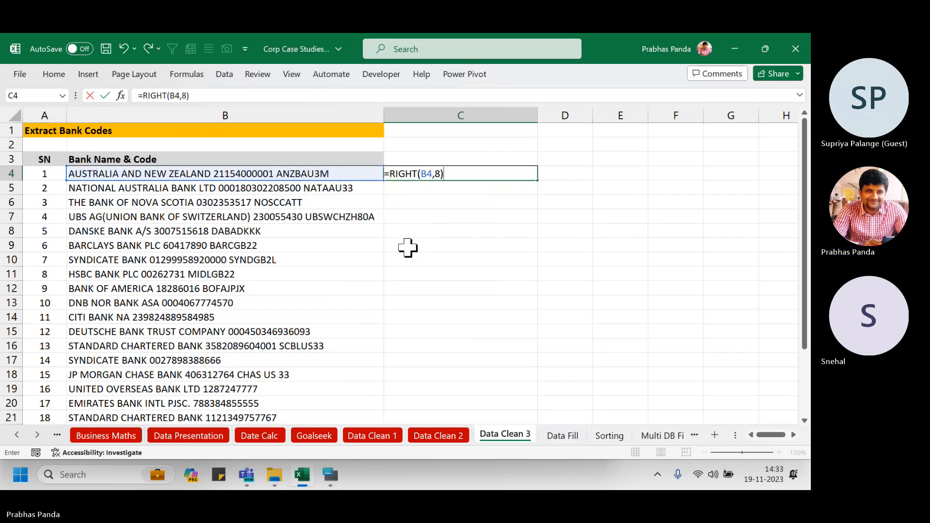
{"action": "key", "text": "Return"}
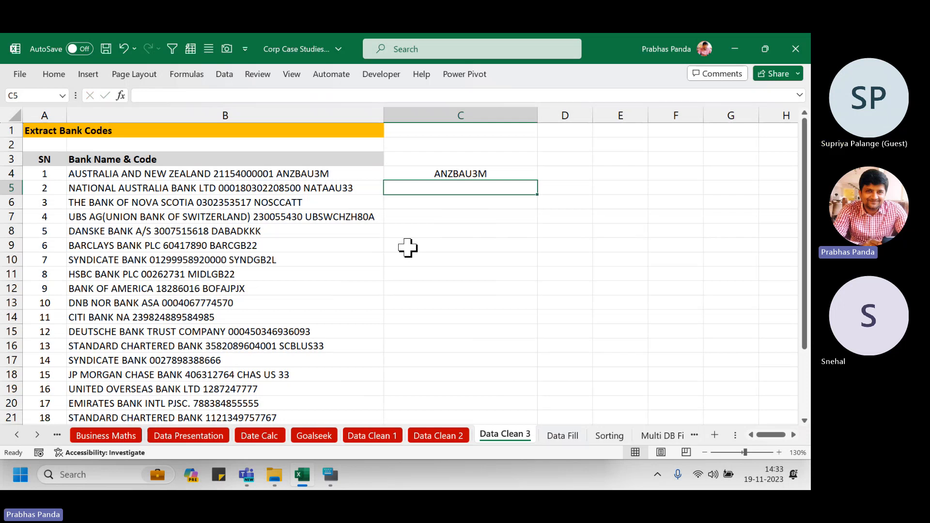
{"action": "key", "text": "Up"}
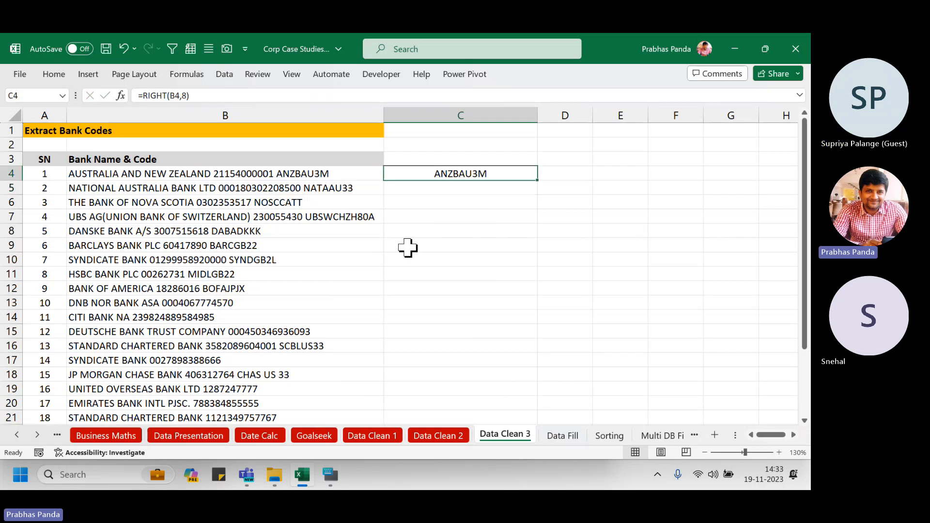
{"action": "double_click", "coordinate": [538, 180]}
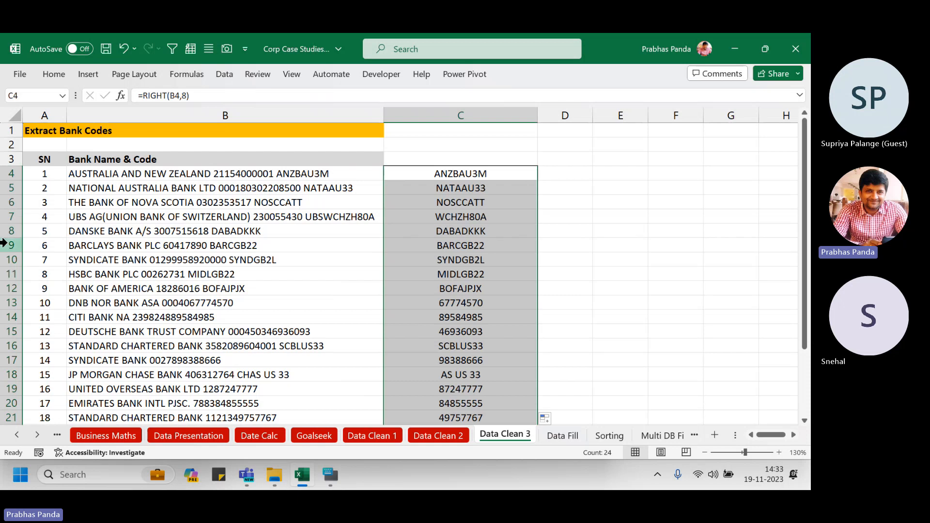
- Check the extracted code in row 7, and clear the RIGHT formulas from column C
{"action": "left_click", "coordinate": [10, 215]}
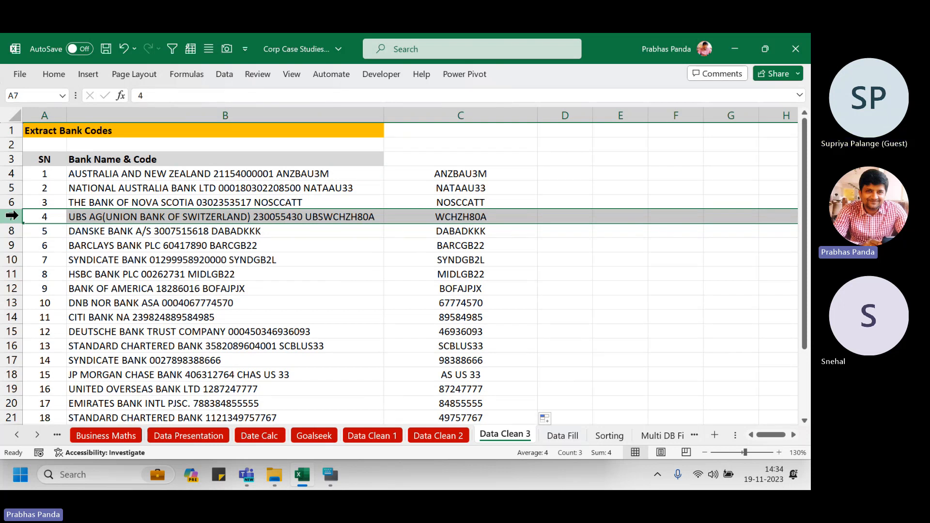
{"action": "left_click", "coordinate": [456, 109]}
{"action": "key", "text": "Delete"}
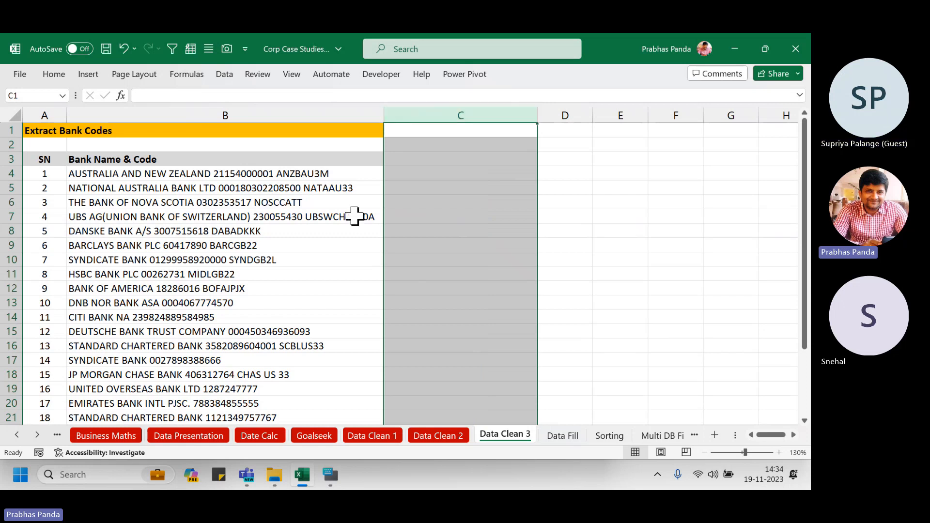
- Split the bank entries from B4 downward using Text to Columns, Delimited by Tab and Space with the General column format
{"action": "left_click", "coordinate": [129, 170]}
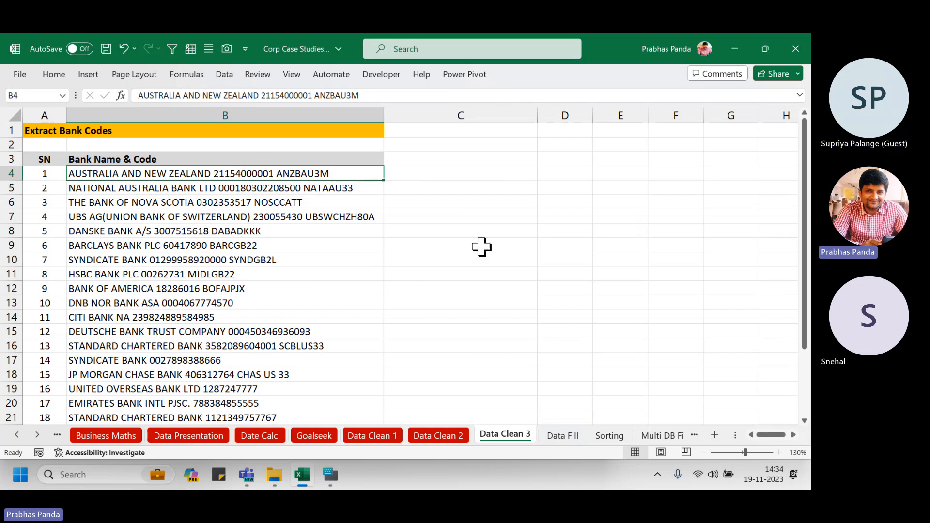
{"action": "key", "text": "ctrl+shift+Down"}
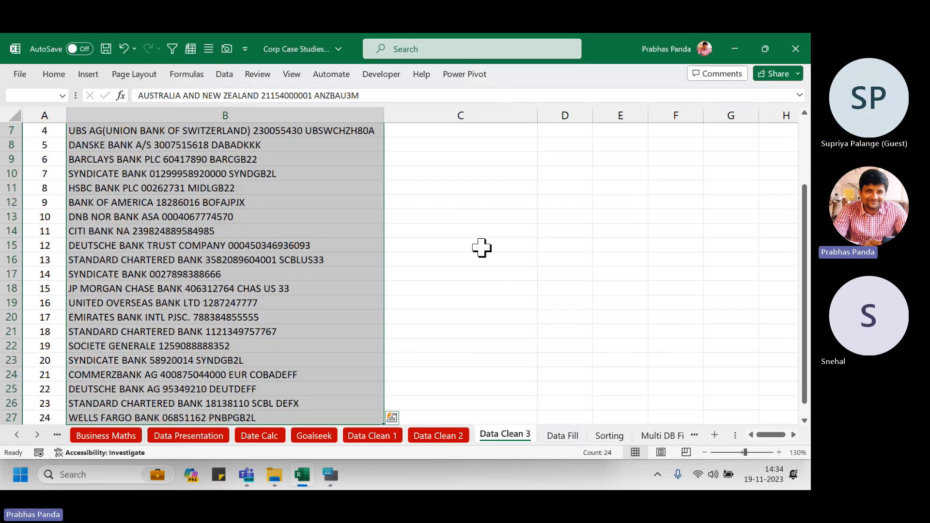
{"action": "key", "text": "alt+a"}
{"action": "key", "text": "e"}
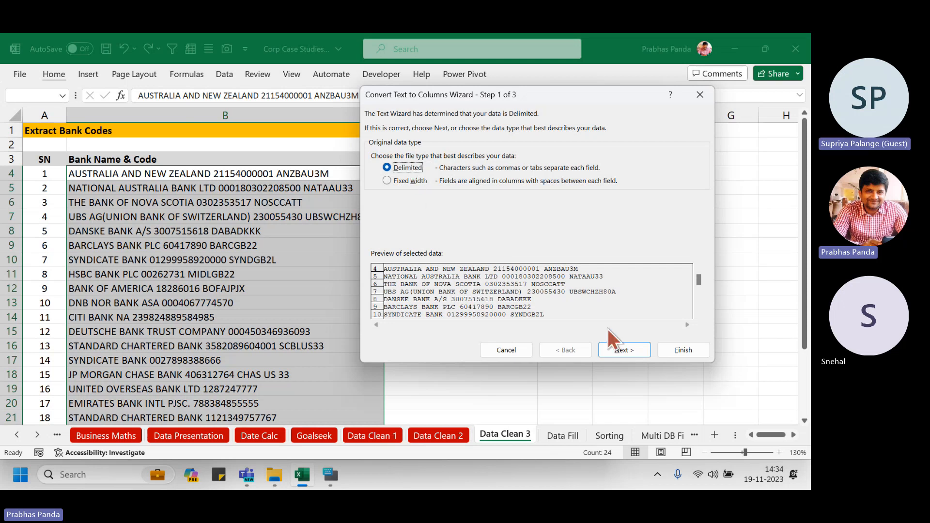
{"action": "left_click", "coordinate": [625, 350]}
{"action": "left_click", "coordinate": [384, 186]}
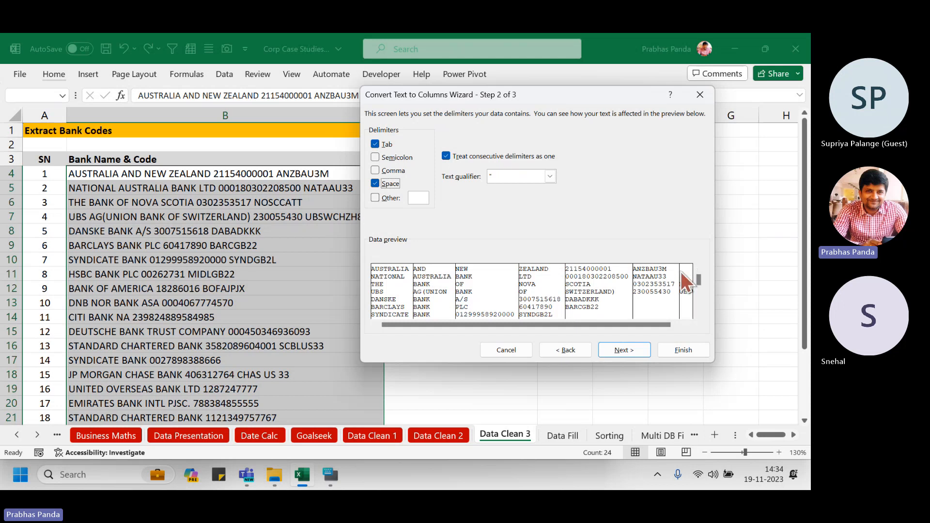
{"action": "left_click", "coordinate": [630, 356]}
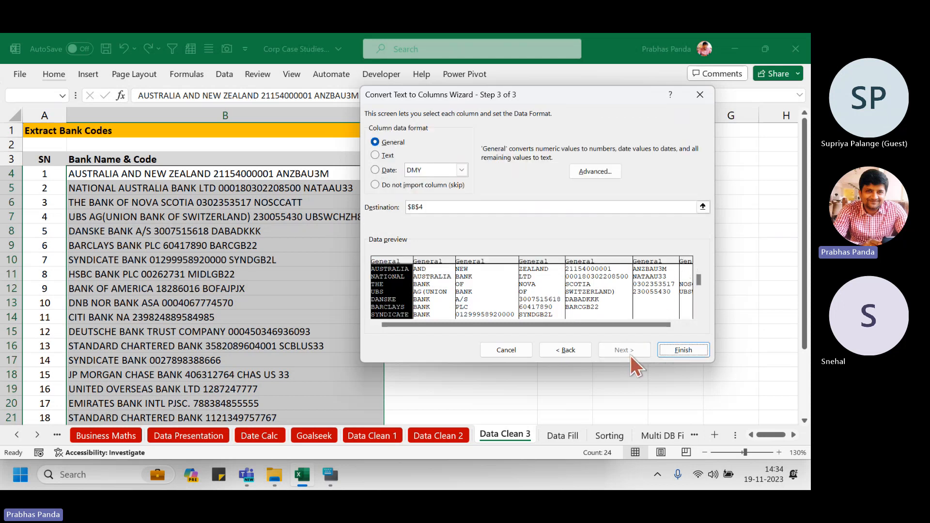
{"action": "left_click", "coordinate": [687, 349]}
- Review the split values across columns C to I, and undo the Text to Columns split
{"action": "left_click", "coordinate": [461, 200]}
{"action": "key", "text": "Right"}
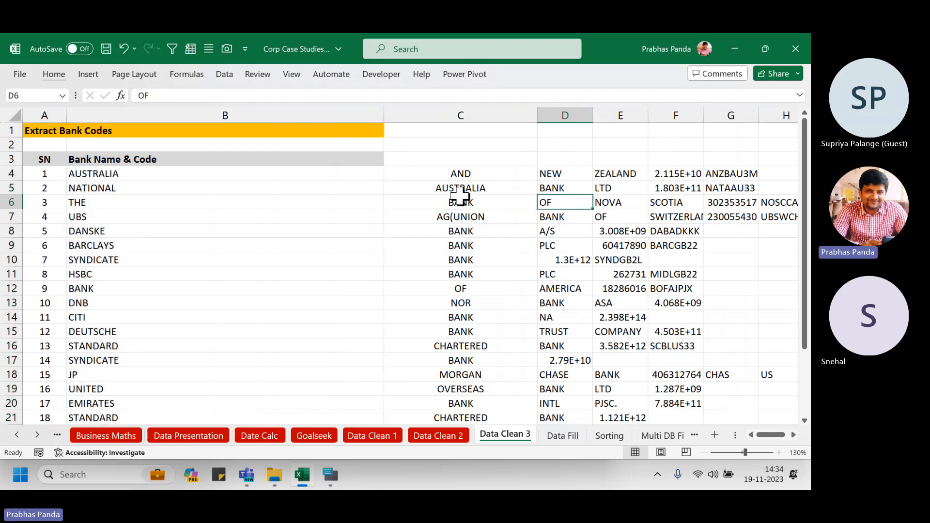
{"action": "key", "text": "Right"}
{"action": "key", "text": "Right"}
{"action": "key", "text": "Right"}
{"action": "key", "text": "Right"}
{"action": "key", "text": "Right"}
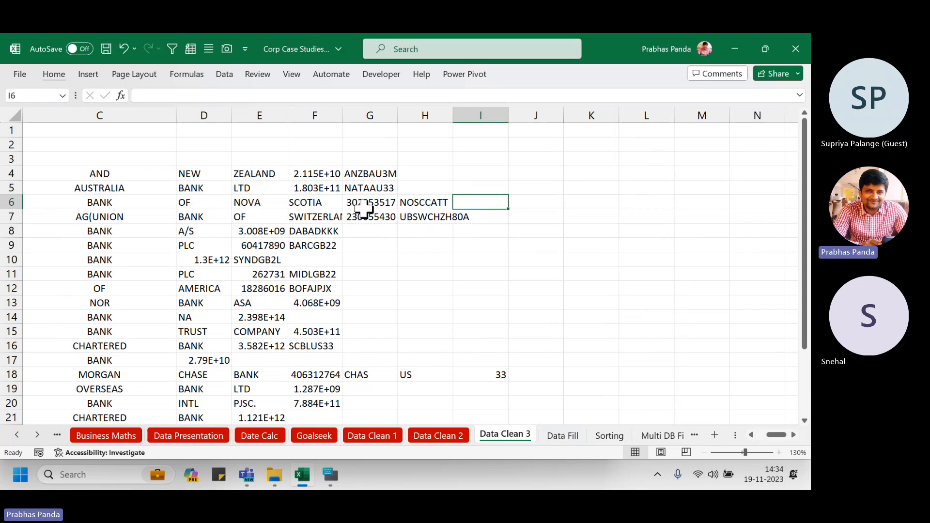
{"action": "left_click", "coordinate": [429, 110]}
{"action": "left_click", "coordinate": [382, 113]}
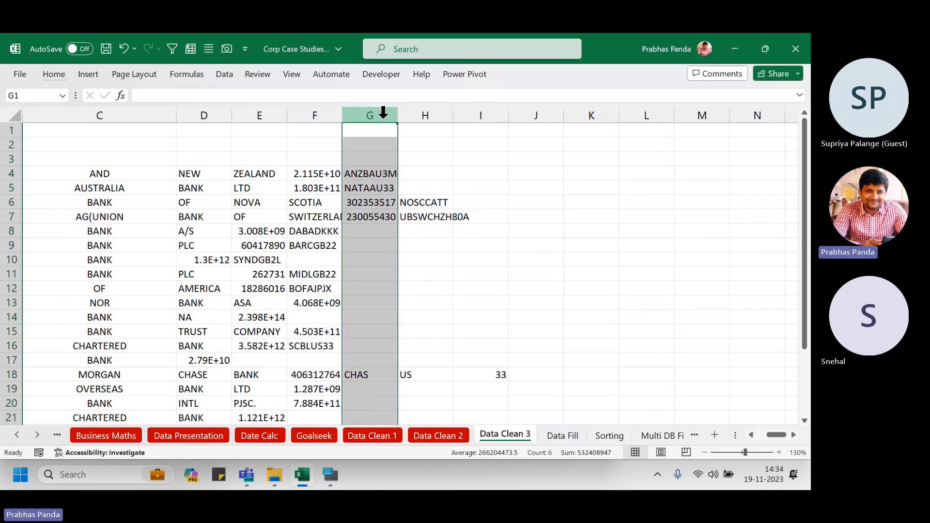
{"action": "left_click", "coordinate": [310, 114]}
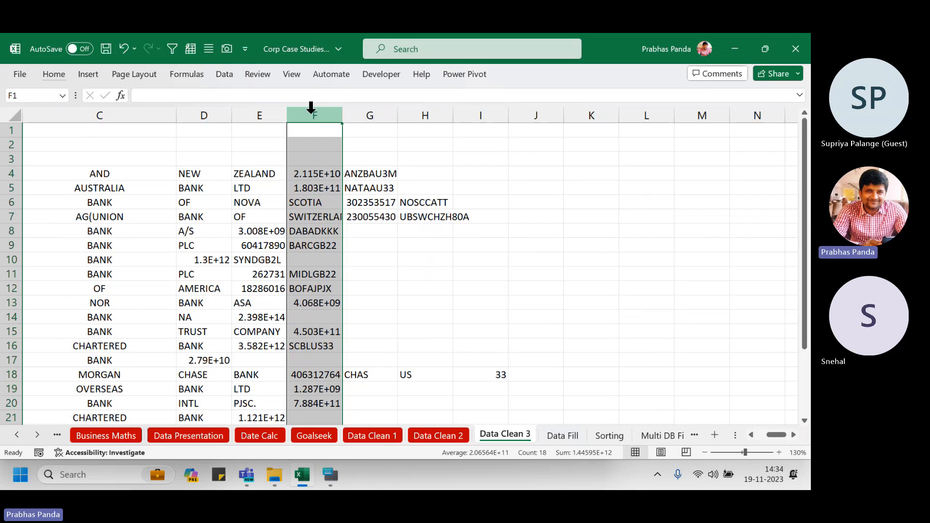
{"action": "key", "text": "ctrl+z"}
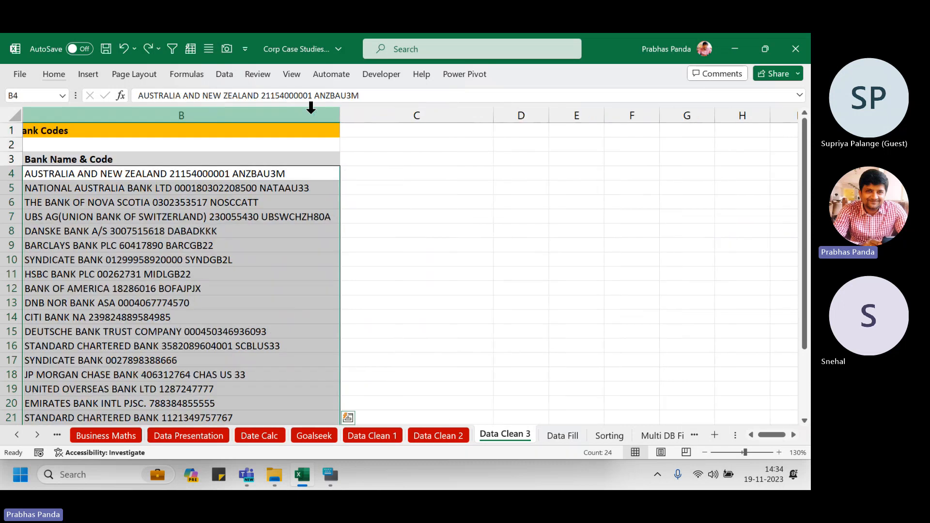
- Narrow the SN column A slightly
{"action": "left_click", "coordinate": [275, 171]}
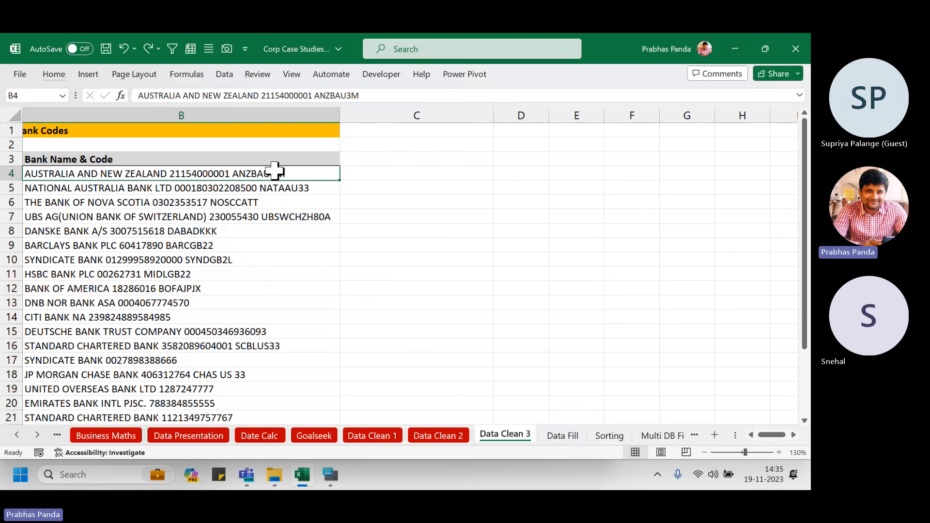
{"action": "key", "text": "Left"}
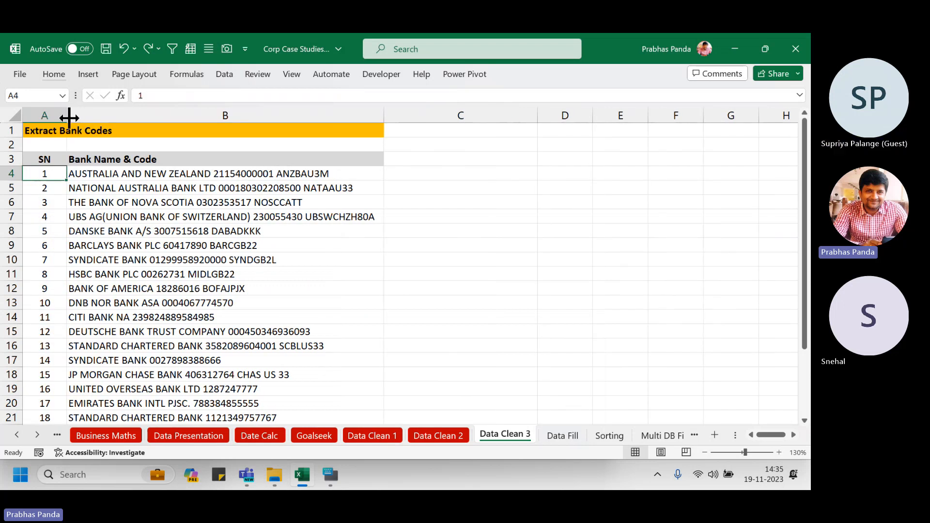
{"action": "left_click_drag", "start_coordinate": [66, 115], "coordinate": [59, 115]}
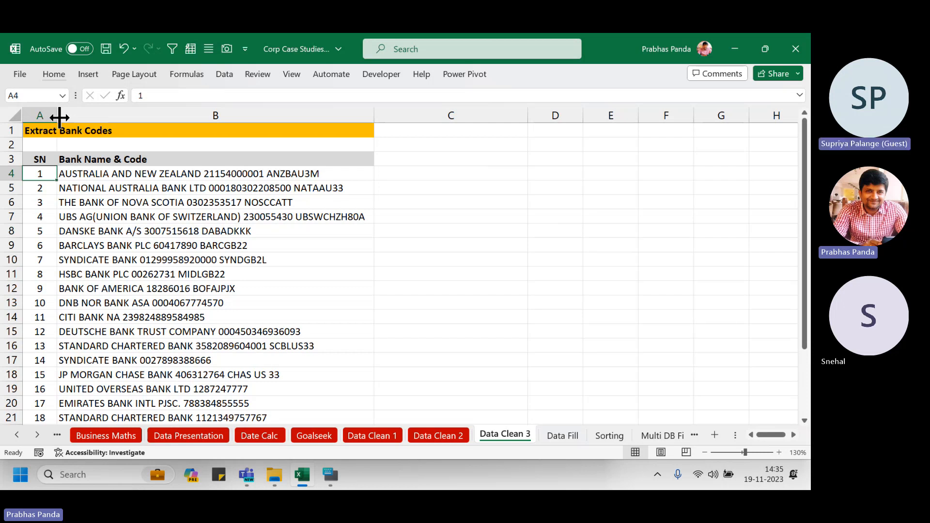
- List the functions IF, LEN, MID, FIND, SEARCH, IFERROR and SUBSTITUTE as comma-separated text in cell C7
{"action": "left_click", "coordinate": [423, 217]}
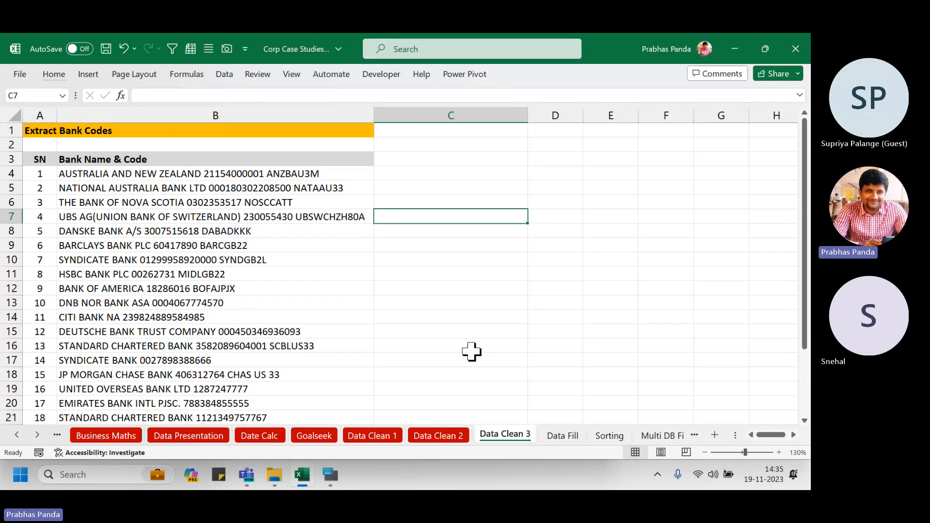
{"action": "type", "text": "IF,LEN"}
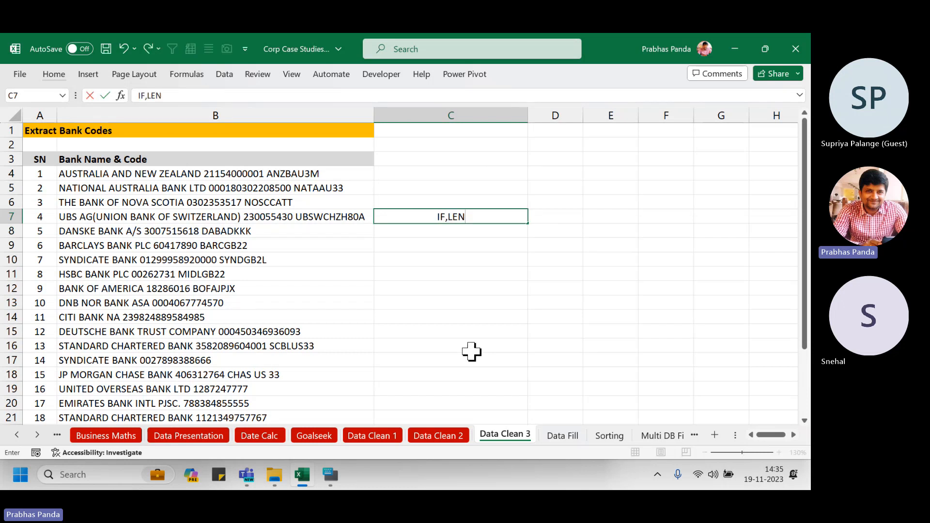
{"action": "type", "text": ",MID,FI"}
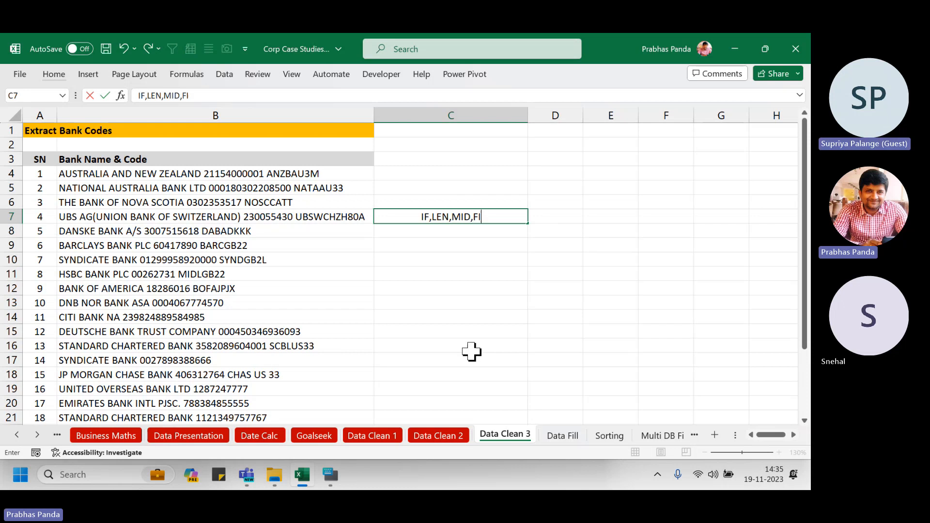
{"action": "type", "text": "ND,SEARCH"}
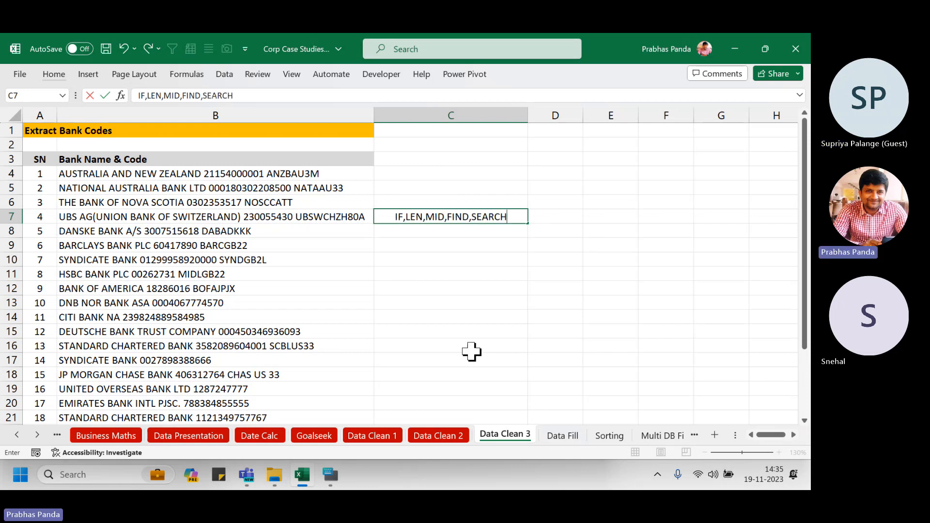
{"action": "type", "text": ",IFERR"}
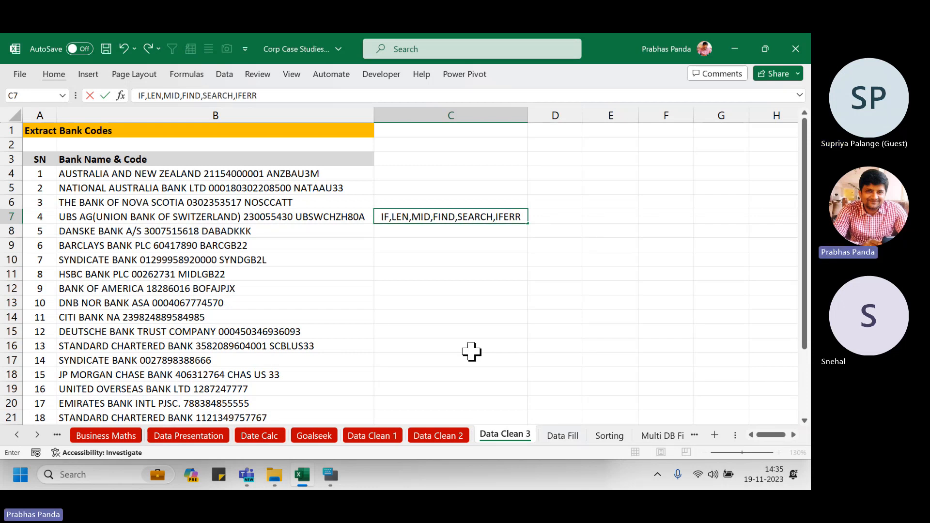
{"action": "type", "text": "OR,SUBST"}
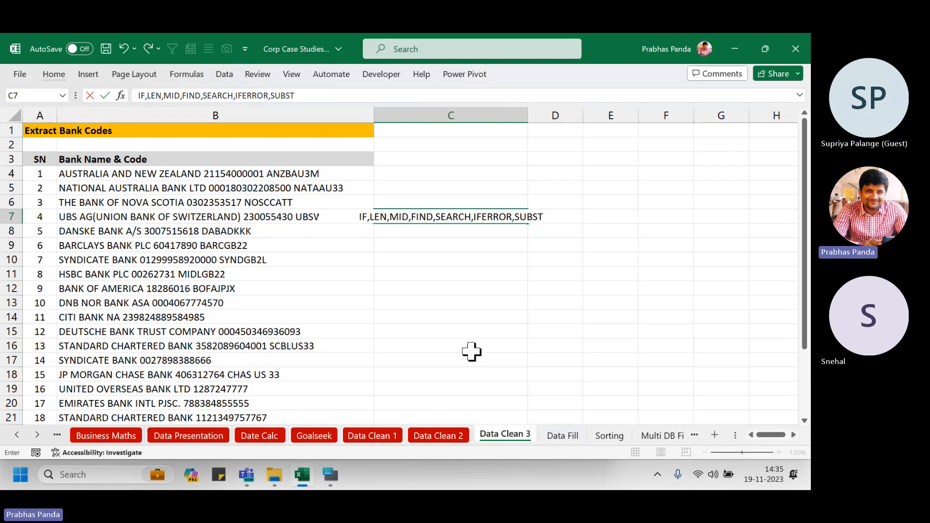
{"action": "type", "text": "ITUTE"}
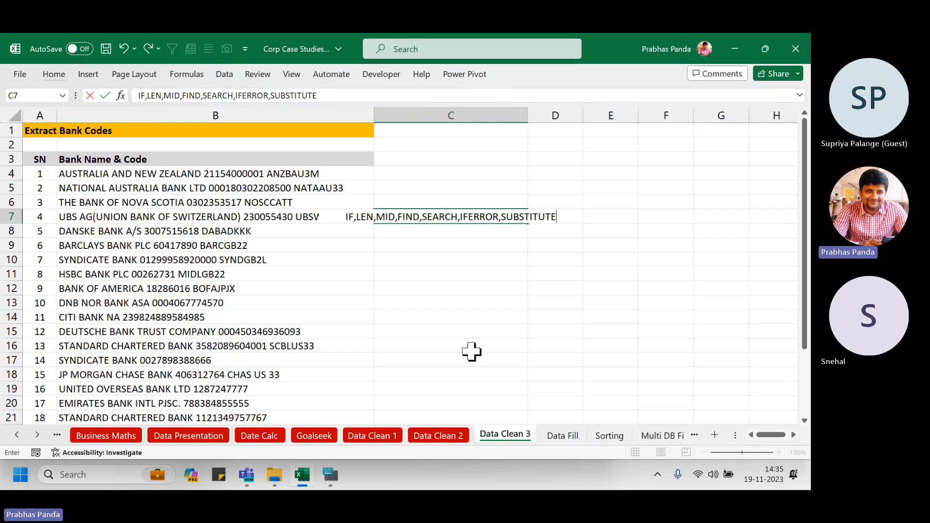
{"action": "type", "text": ")"}
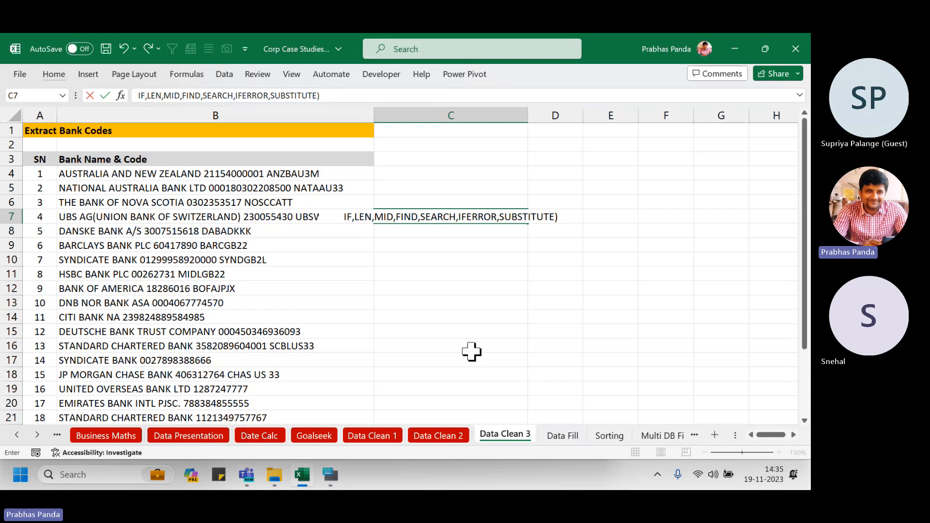
{"action": "type", "text": "}"}
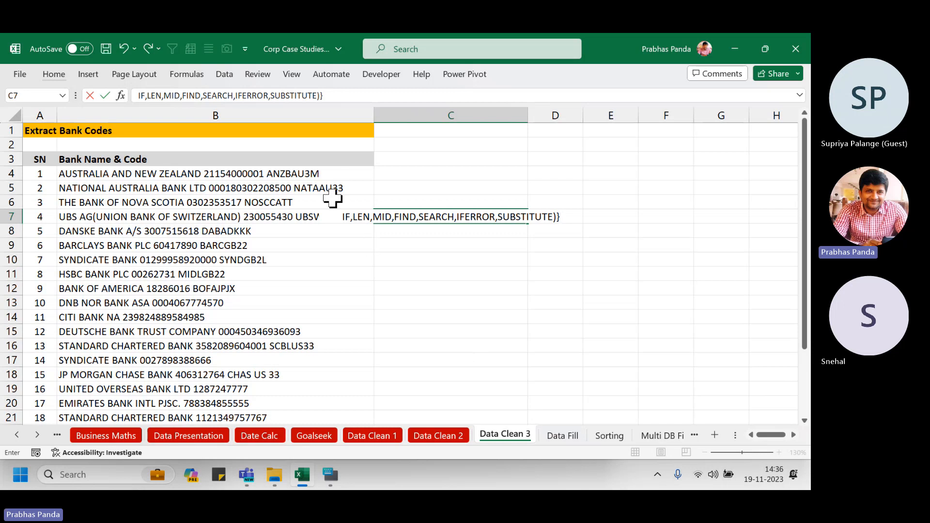
- Clear the function list from cell C7 and return to cell C4 beside the first bank entry
{"action": "left_click_drag", "start_coordinate": [328, 174], "coordinate": [301, 361]}
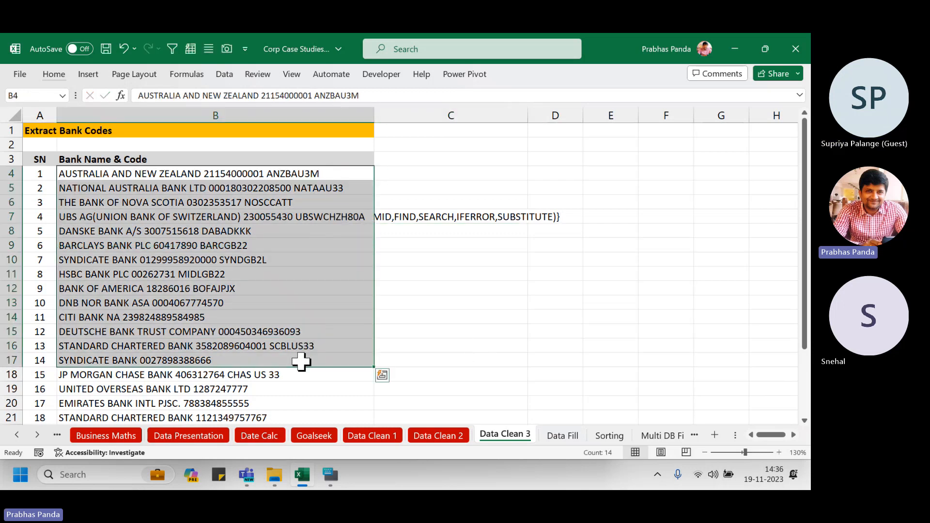
{"action": "left_click", "coordinate": [405, 213]}
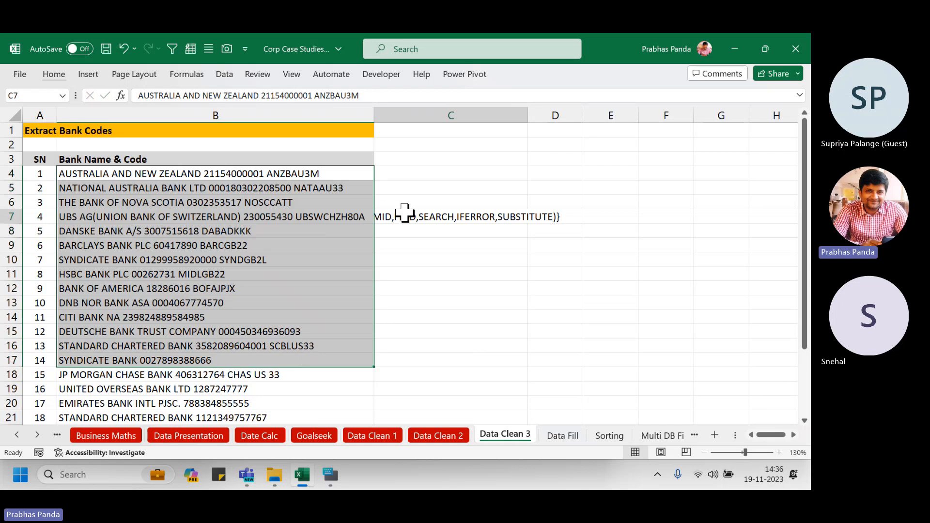
{"action": "key", "text": "Delete"}
{"action": "key", "text": "Up"}
{"action": "key", "text": "Up"}
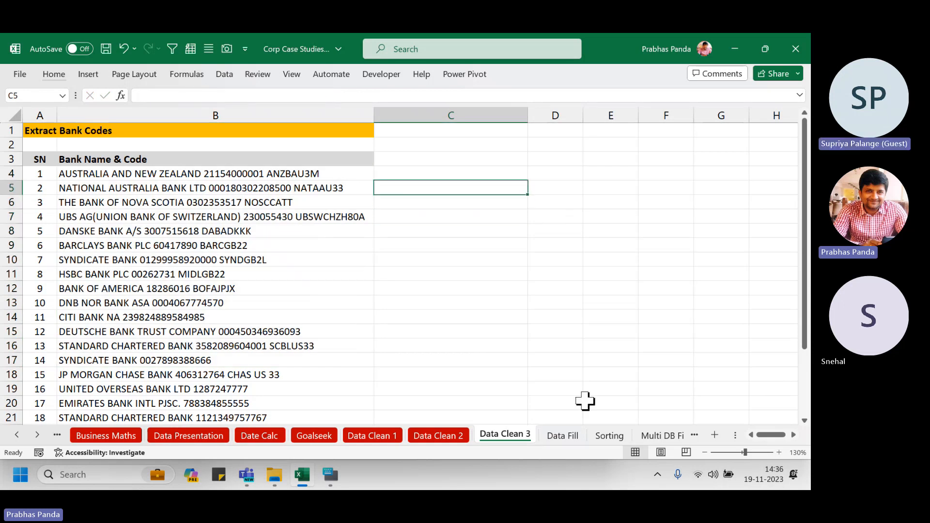
{"action": "key", "text": "Up"}
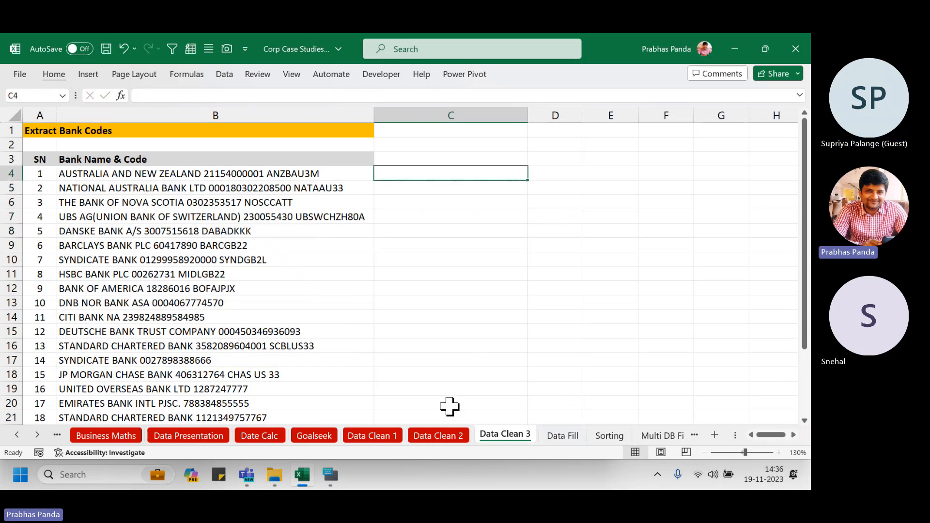
{"action": "left_click_drag", "start_coordinate": [328, 173], "coordinate": [429, 229]}
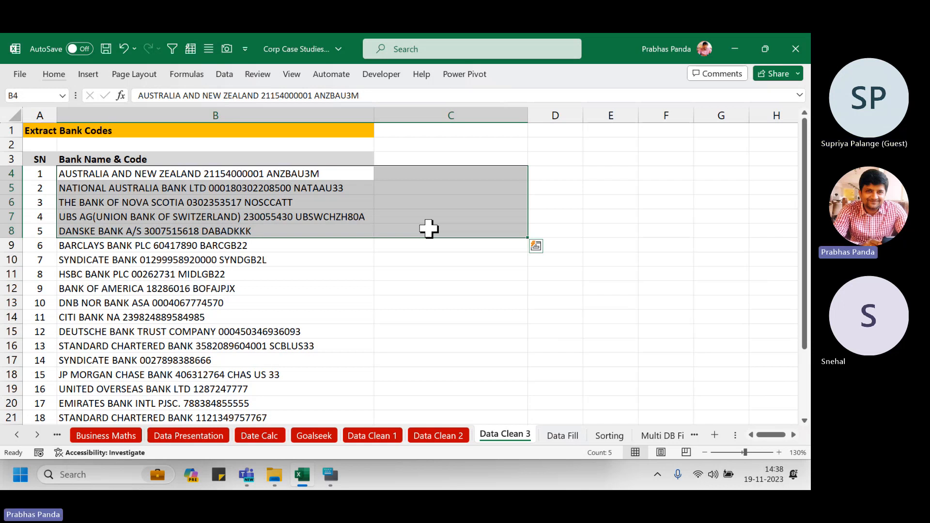
{"action": "key", "text": "Left"}
{"action": "key", "text": "Right"}
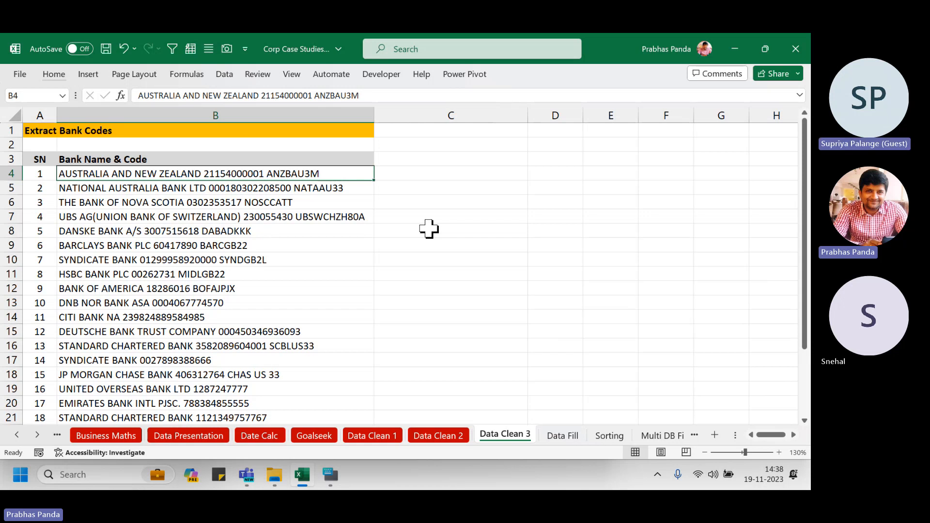
{"action": "left_click", "coordinate": [442, 115]}
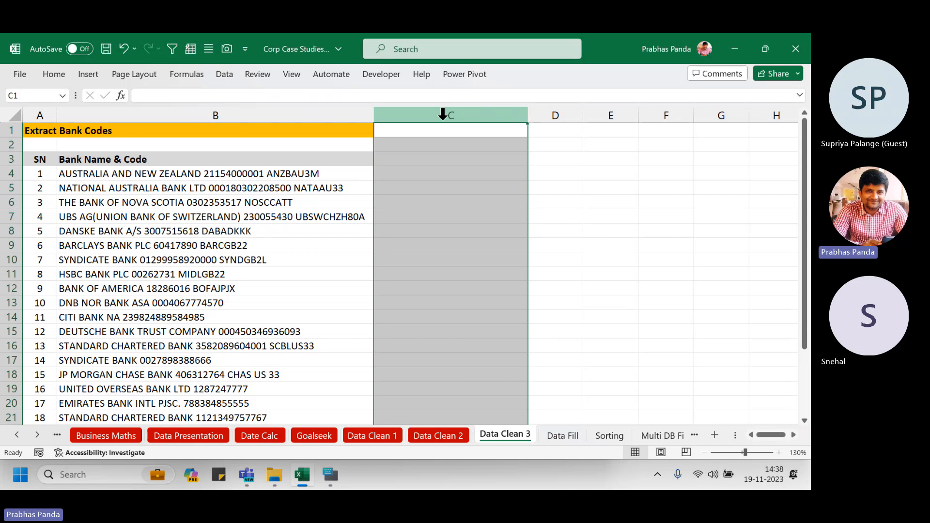
- Copy the code ANZBAU3M out of the text in B4 into C4, and Flash Fill the rest of column C from it
{"action": "left_click", "coordinate": [272, 177]}
{"action": "key", "text": "F2"}
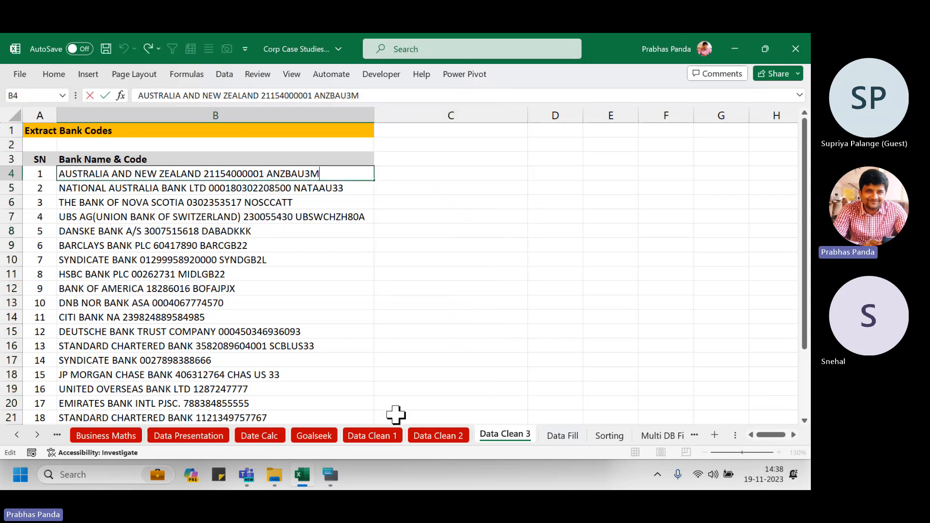
{"action": "key", "text": "shift+Left"}
{"action": "key", "text": "shift+Left"}
{"action": "key", "text": "shift+Left"}
{"action": "key", "text": "shift+Left"}
{"action": "key", "text": "shift+Left"}
{"action": "key", "text": "shift+Left"}
{"action": "key", "text": "shift+Left"}
{"action": "key", "text": "shift+Left"}
{"action": "key", "text": "ctrl+c"}
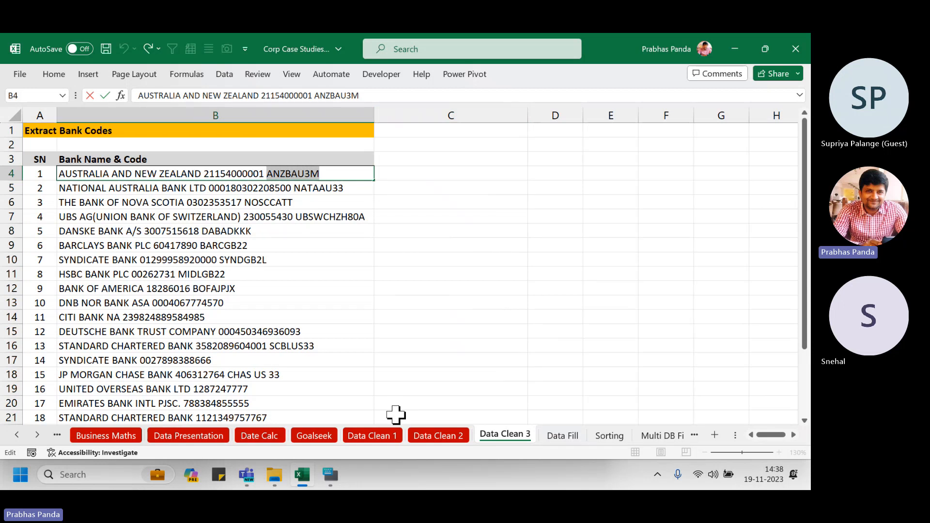
{"action": "key", "text": "Tab"}
{"action": "key", "text": "ctrl+v"}
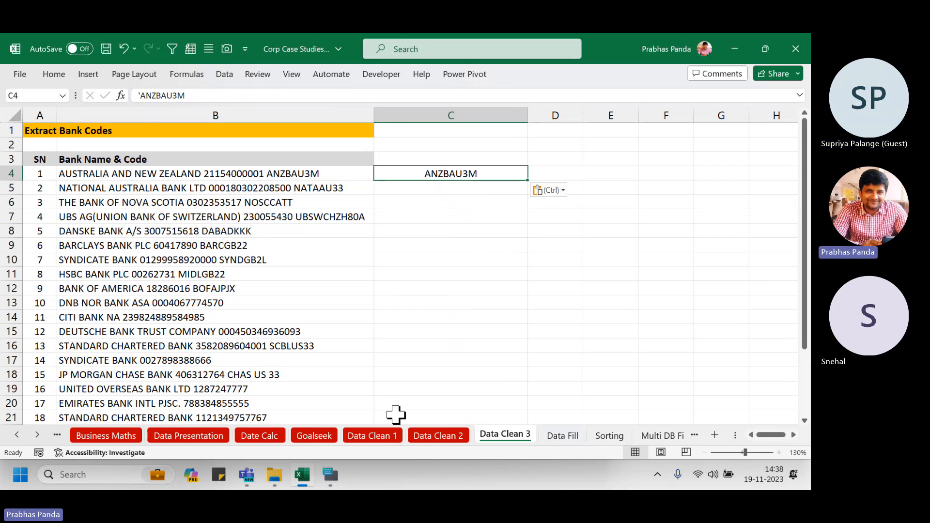
{"action": "key", "text": "ctrl+e"}
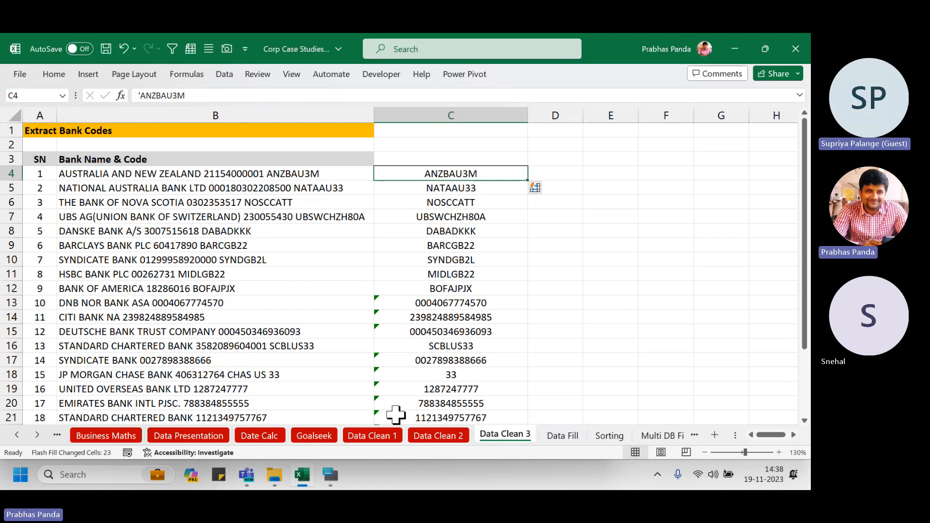
- Enter the note "CTRL+E : FLASH FILL" in cell C1 and make it bold
{"action": "key", "text": "Up"}
{"action": "key", "text": "Up"}
{"action": "key", "text": "Up"}
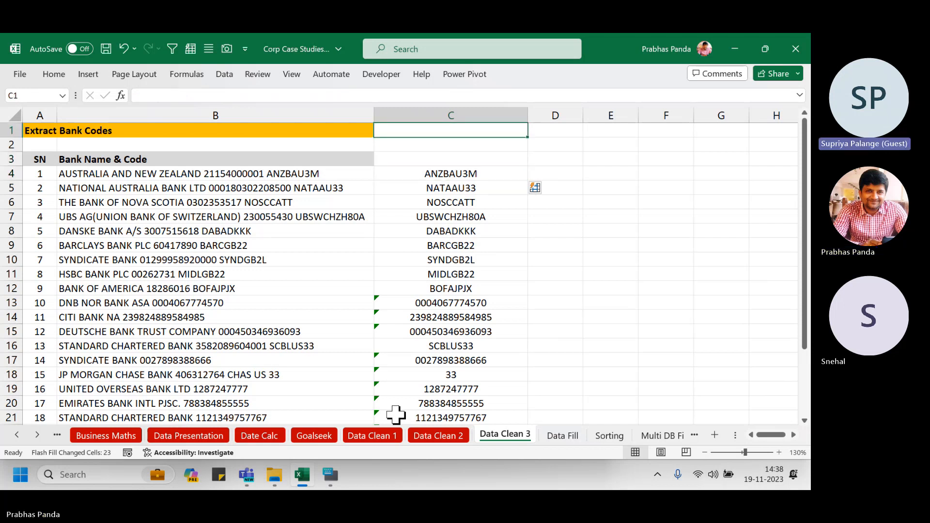
{"action": "type", "text": "CTRL+E"}
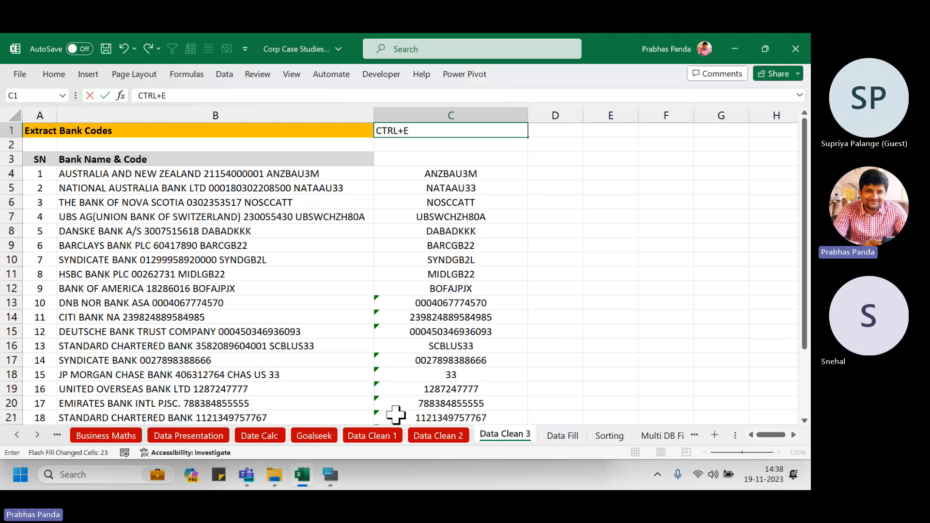
{"action": "type", "text": " : FLASH FILL"}
{"action": "key", "text": "Return"}
{"action": "key", "text": "Up"}
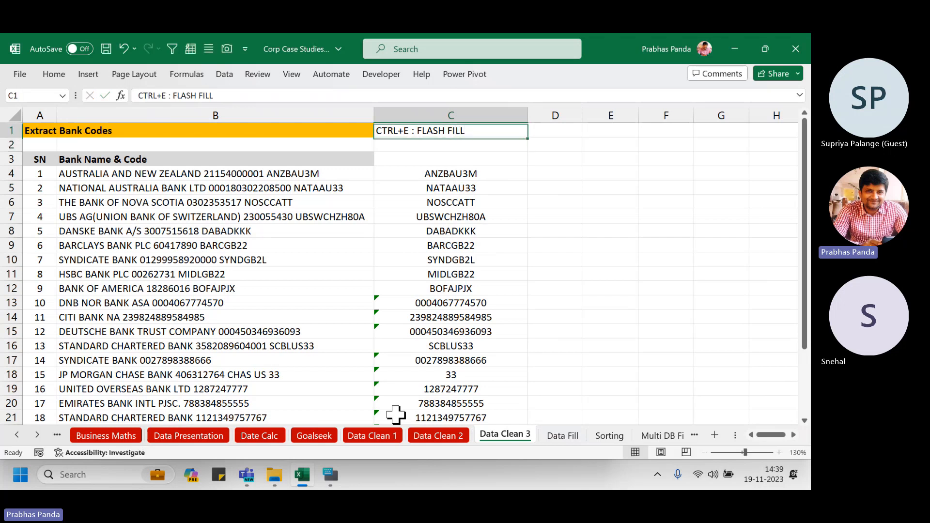
{"action": "key", "text": "ctrl+b"}
{"action": "key", "text": "Right"}
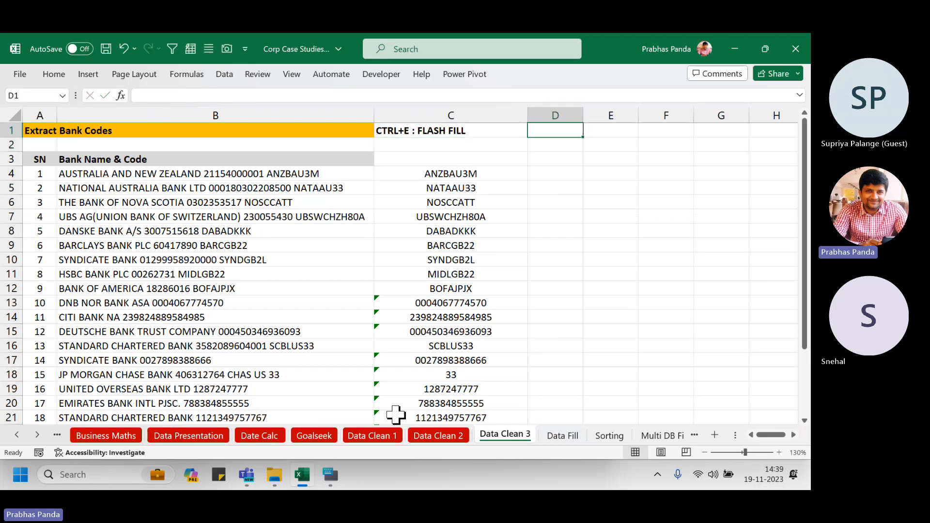
- Enter the version note "2013 & ABOVE" in cell D1 and make it bold
{"action": "type", "text": "2013"}
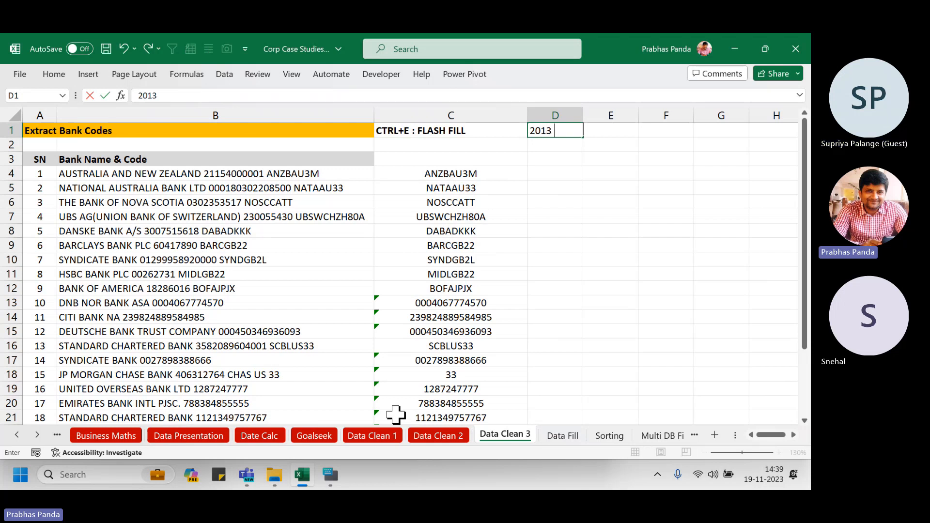
{"action": "type", "text": " & ABOVE"}
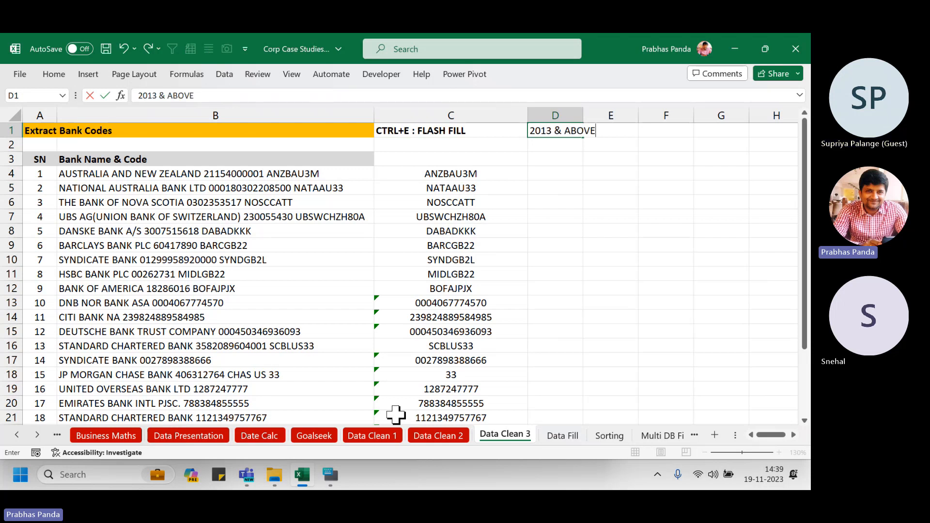
{"action": "key", "text": "Return"}
{"action": "key", "text": "Up"}
{"action": "key", "text": "Left"}
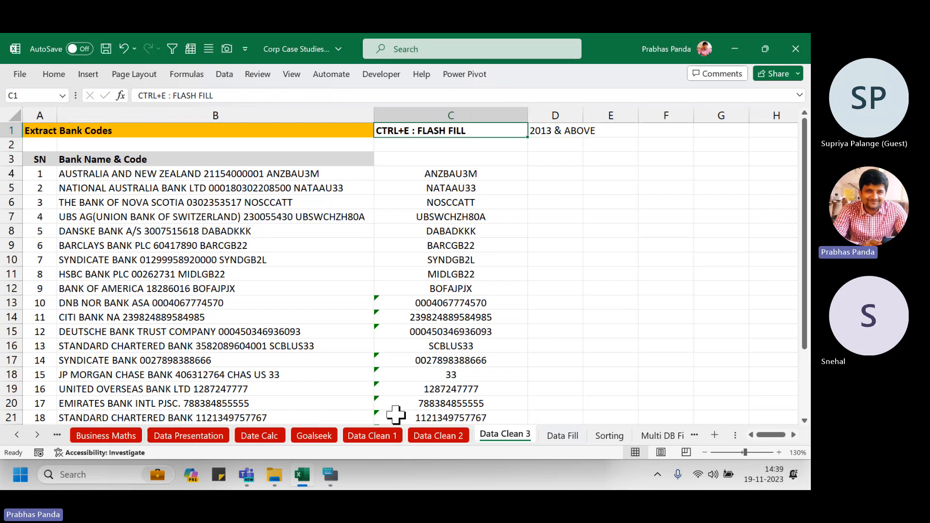
{"action": "key", "text": "Right"}
{"action": "key", "text": "ctrl+b"}
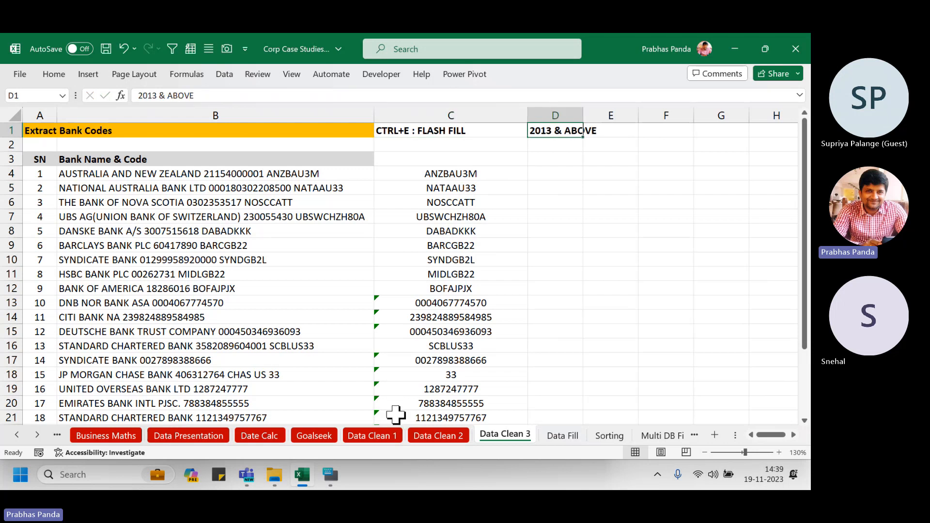
- AutoFit the width of column C to its contents
{"action": "double_click", "coordinate": [527, 107]}
{"action": "key", "text": "Down"}
{"action": "key", "text": "Down"}
{"action": "key", "text": "Down"}
{"action": "key", "text": "Down"}
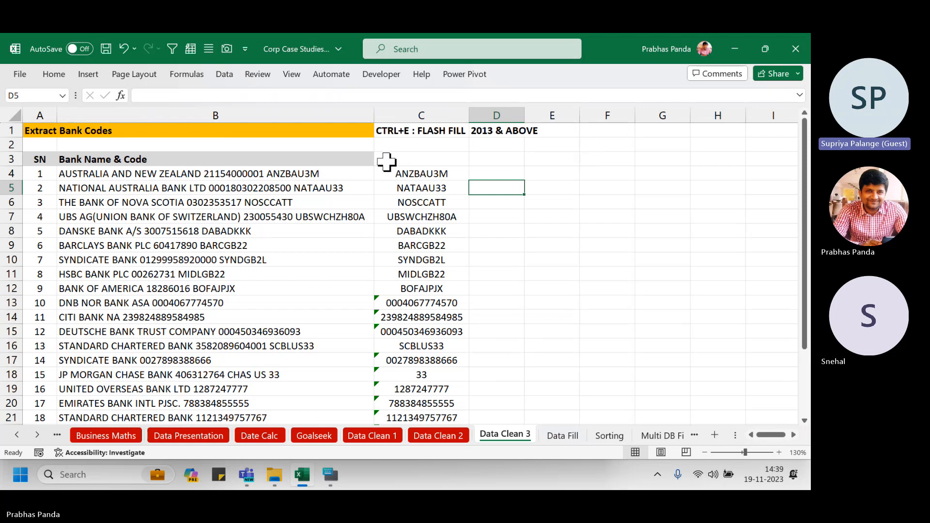
- Compare the source text in B4 with the code in C4, and locate the Flash Fill command among the fill options and data tools
{"action": "left_click", "coordinate": [246, 177]}
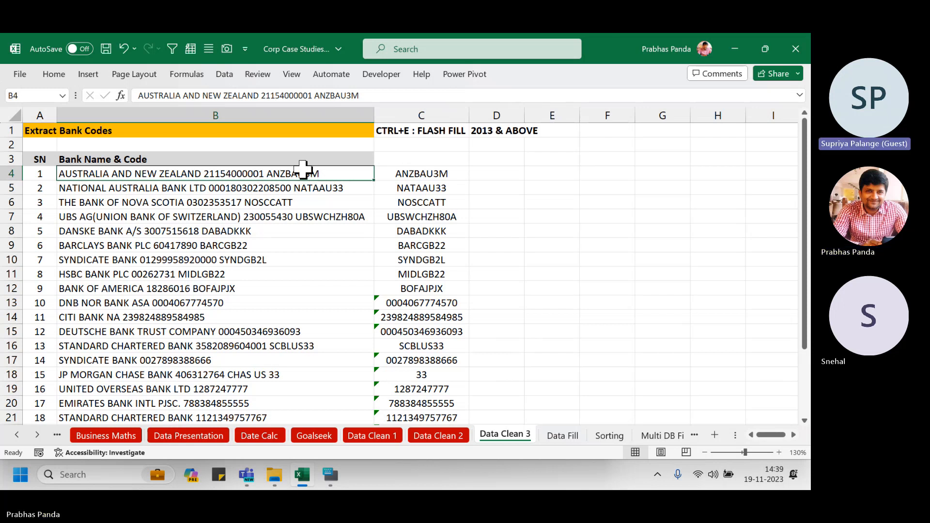
{"action": "left_click", "coordinate": [438, 173]}
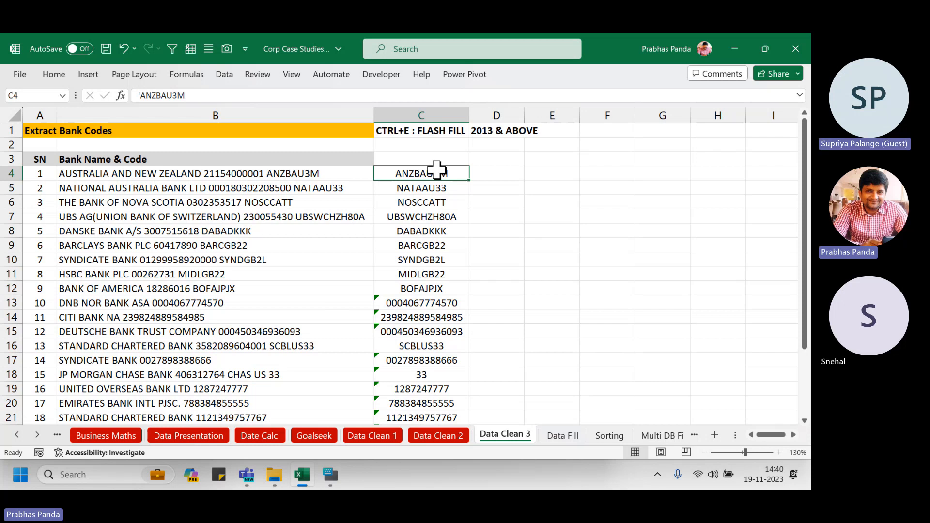
{"action": "left_click", "coordinate": [56, 77]}
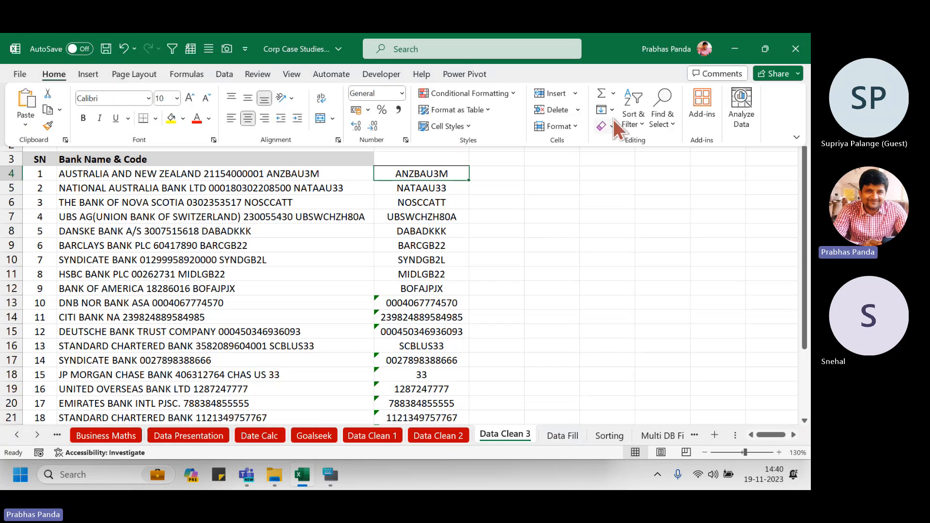
{"action": "left_click", "coordinate": [611, 112]}
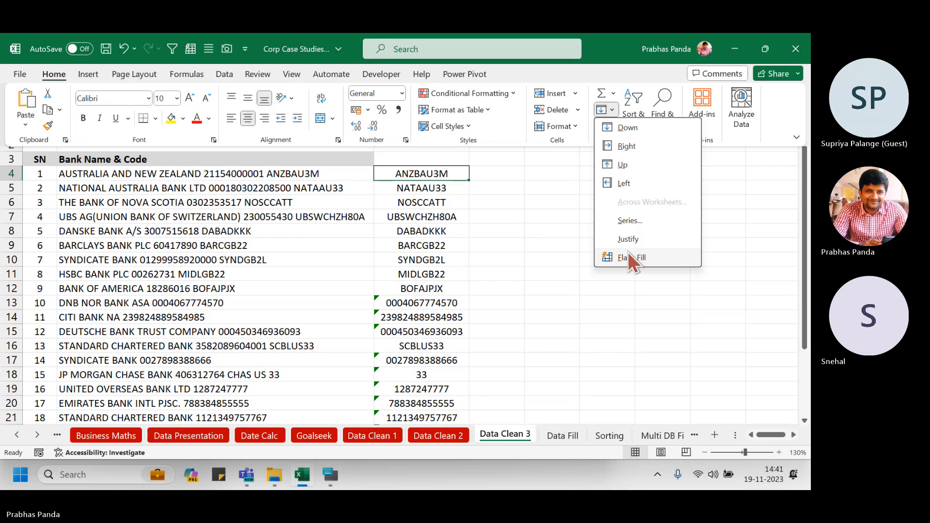
{"action": "left_click", "coordinate": [232, 73]}
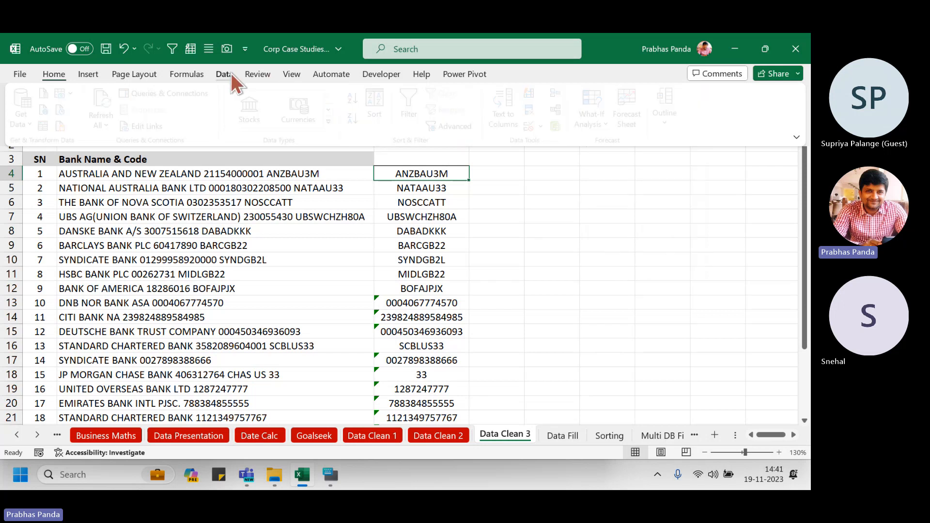
{"action": "left_click", "coordinate": [532, 93]}
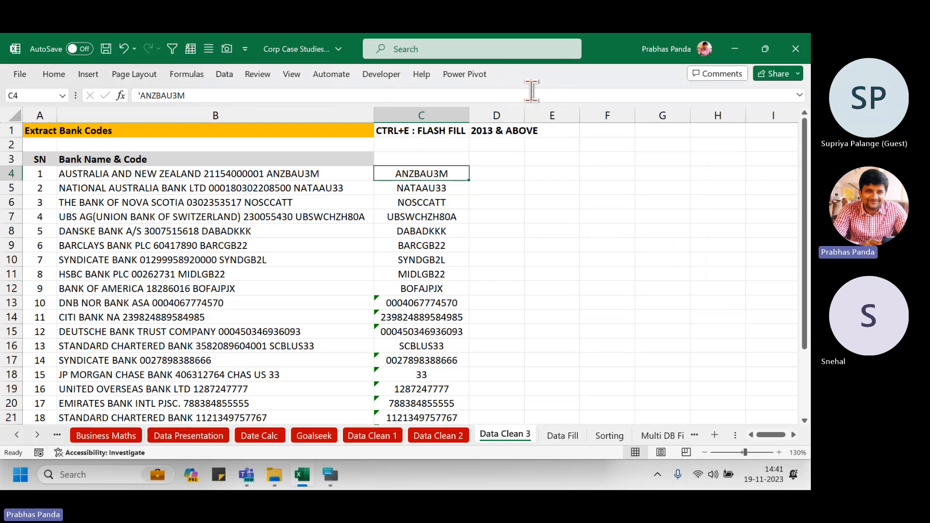
- Switch to the Teams meeting window, close its chat pane, and return to cell C4 on the Data Clean 3 sheet
{"action": "left_click", "coordinate": [218, 73]}
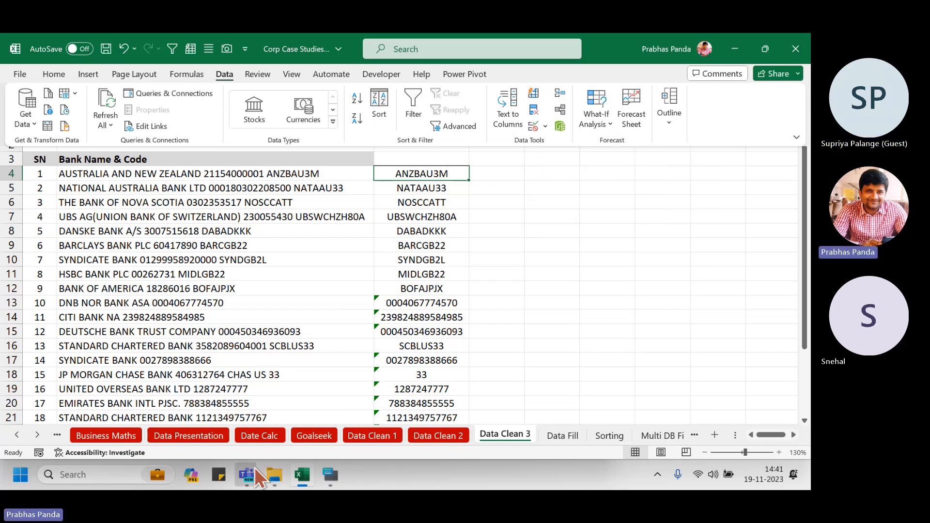
{"action": "mouse_move", "coordinate": [248, 476]}
{"action": "left_click", "coordinate": [199, 414]}
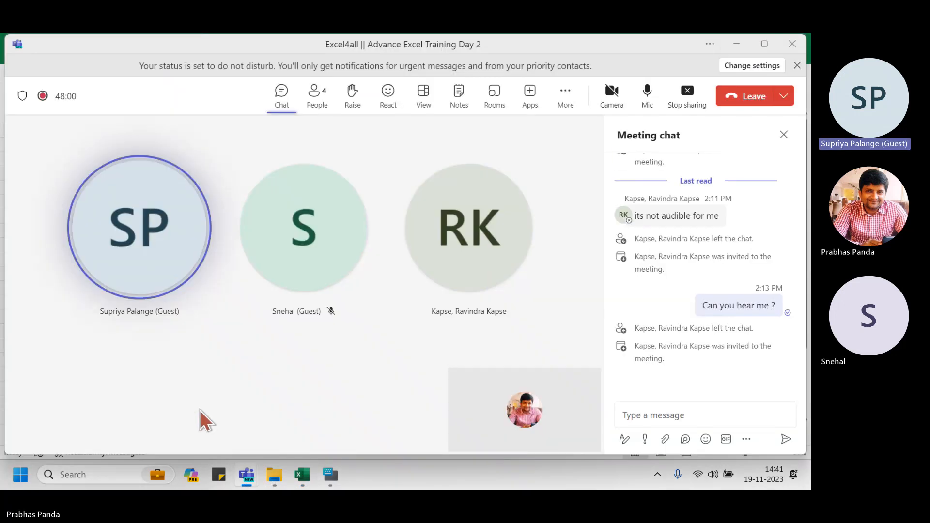
{"action": "left_click", "coordinate": [784, 136]}
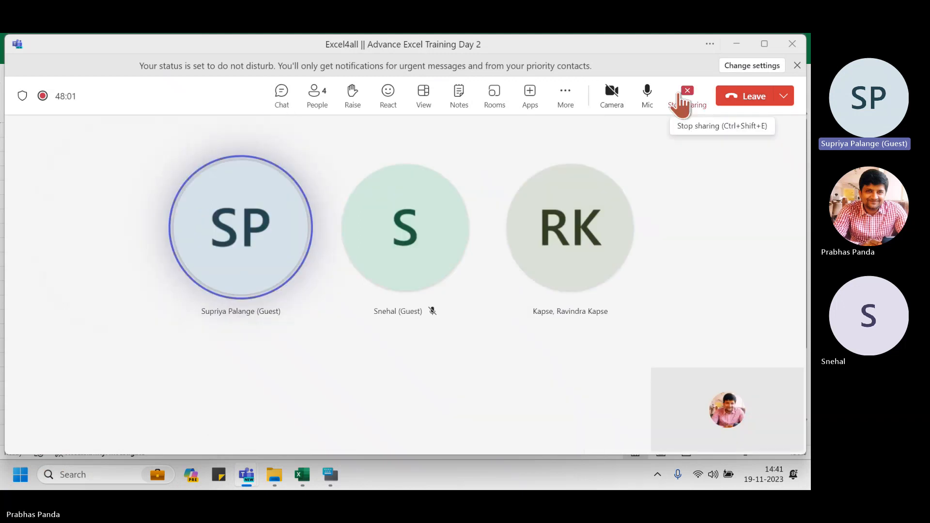
{"action": "left_click", "coordinate": [681, 104]}
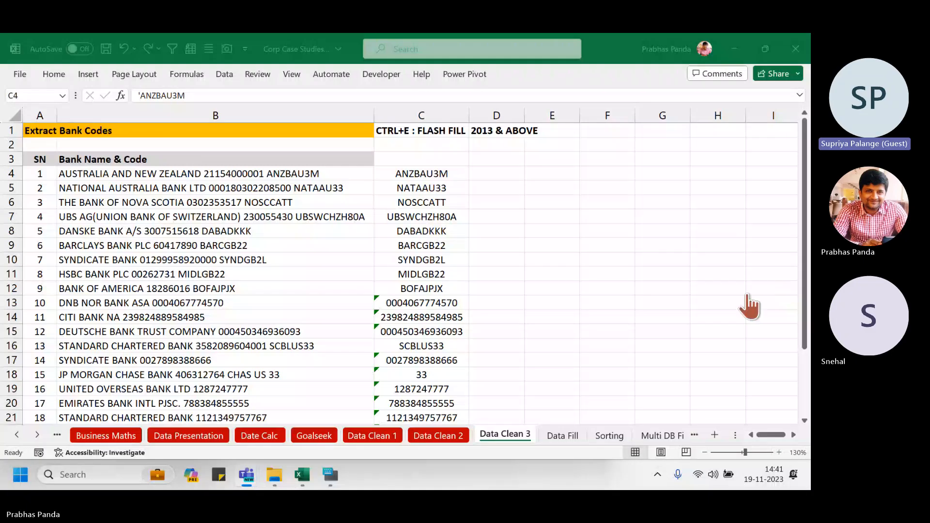
{"action": "left_click", "coordinate": [421, 176]}
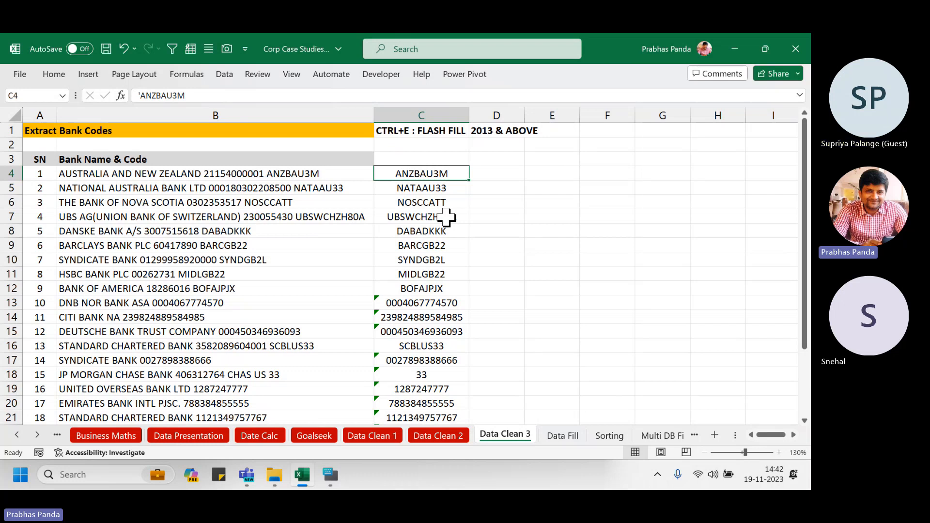
- Enter the heading "FLASH FILL RULES" in cell D3
{"action": "left_click", "coordinate": [475, 156]}
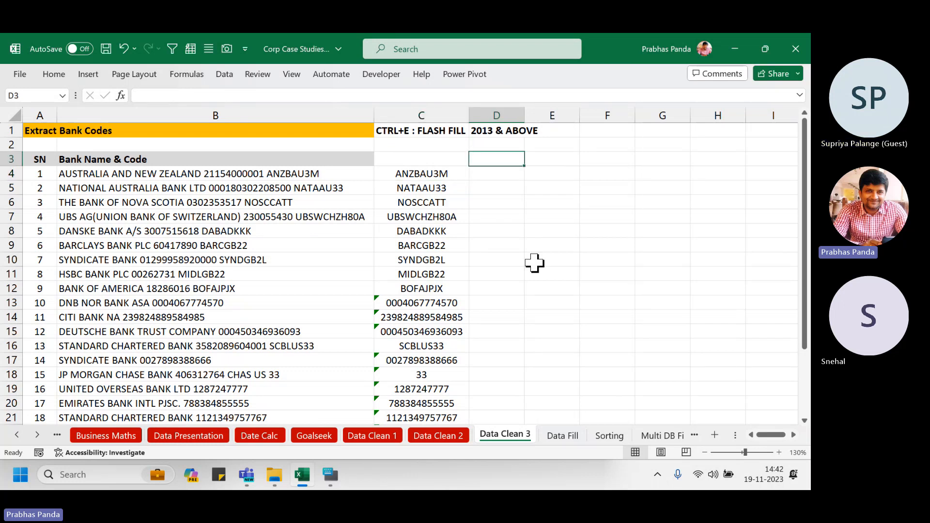
{"action": "type", "text": "FLASH "}
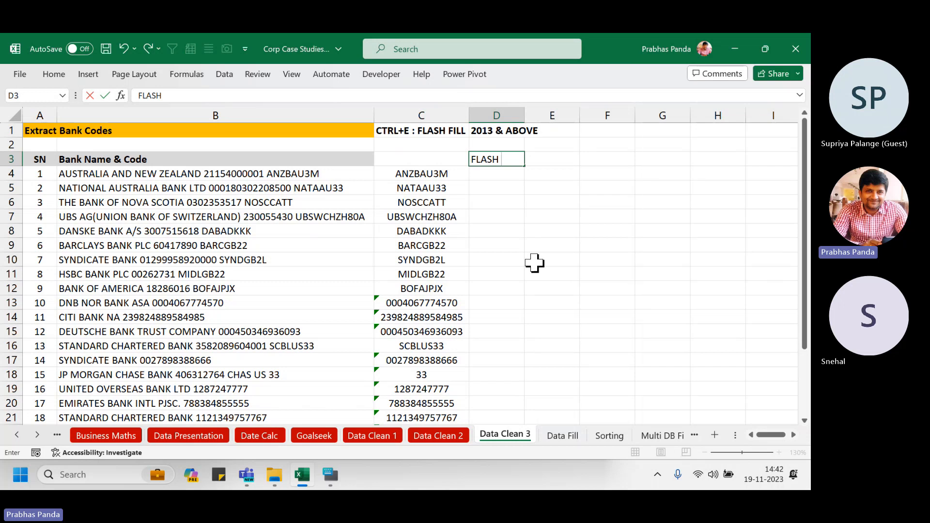
{"action": "type", "text": "FILL RULES"}
{"action": "key", "text": "Return"}
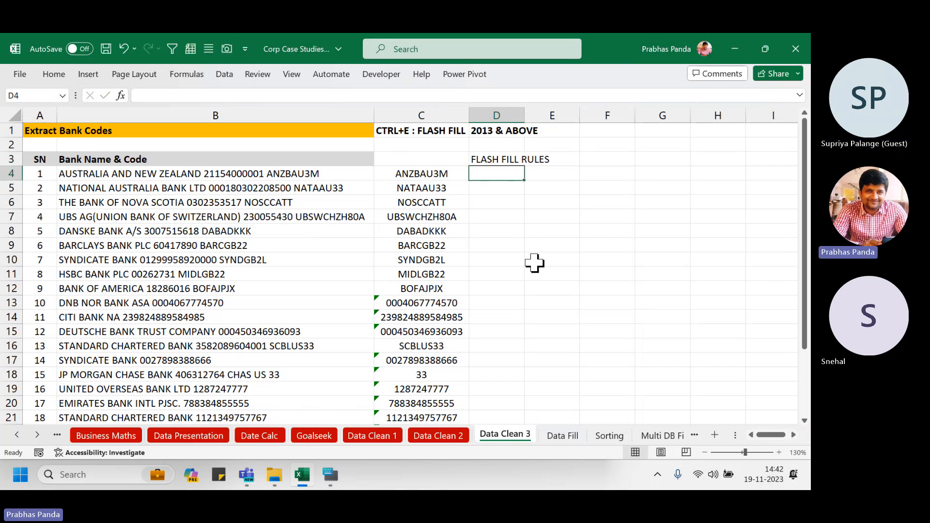
- Format the heading in D3:E3 as bold and underlined with a yellow fill
{"action": "key", "text": "Up"}
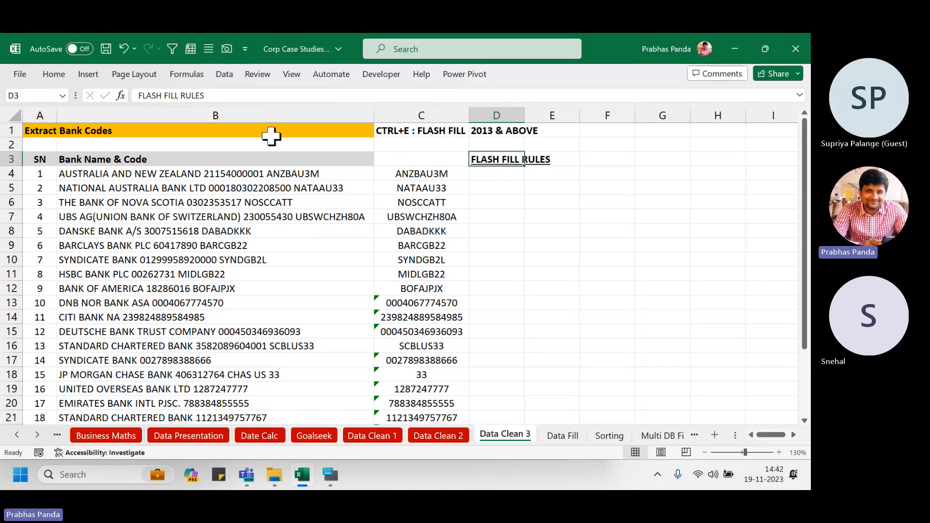
{"action": "key", "text": "shift+Right"}
{"action": "key", "text": "ctrl+b"}
{"action": "key", "text": "ctrl+u"}
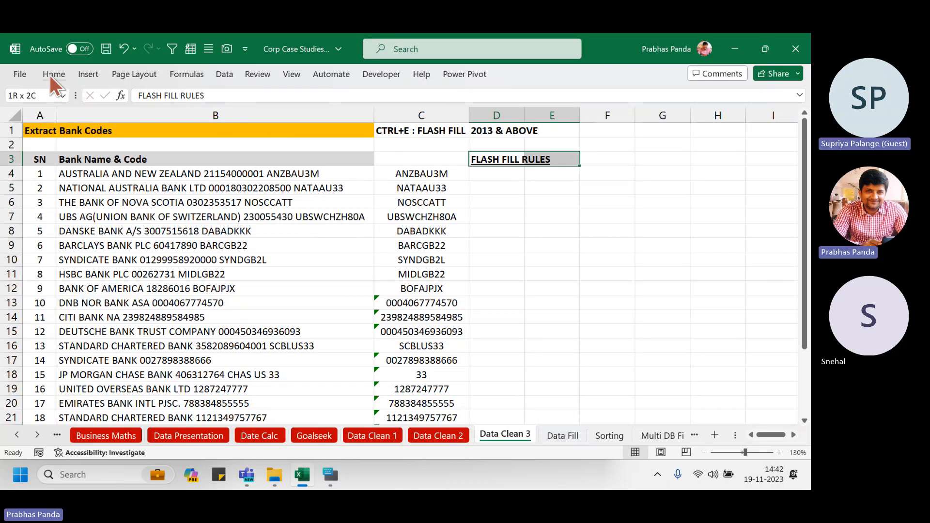
{"action": "left_click", "coordinate": [49, 75]}
{"action": "left_click", "coordinate": [171, 119]}
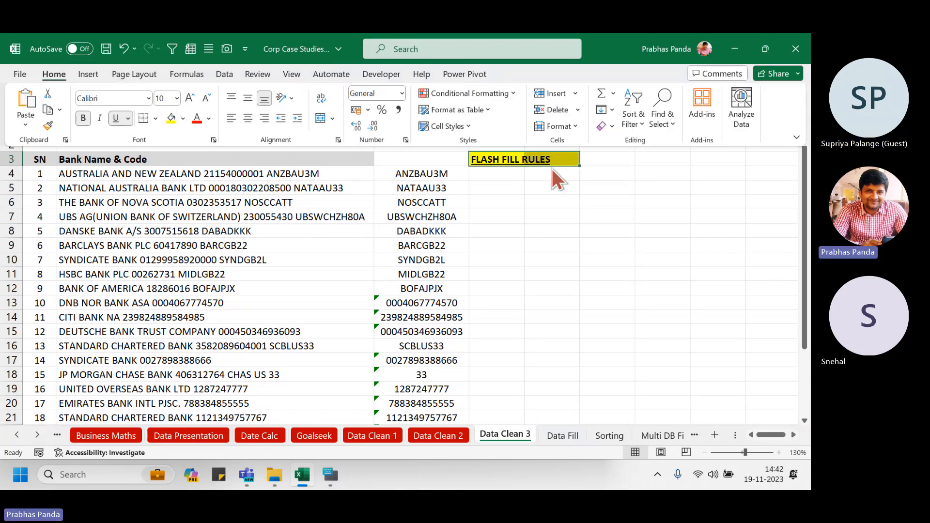
- Enter the first rule, "ENSURE THERE IS A BLANK COLUMN NEXT TO DATA COLUMN.", in cell D4
{"action": "left_click", "coordinate": [478, 187]}
{"action": "left_click", "coordinate": [483, 175]}
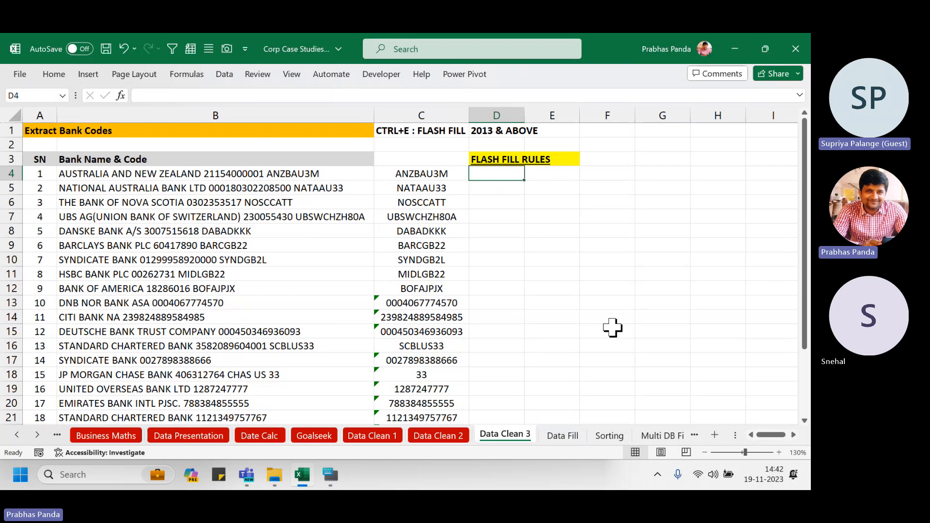
{"action": "type", "text": "ENSURE "}
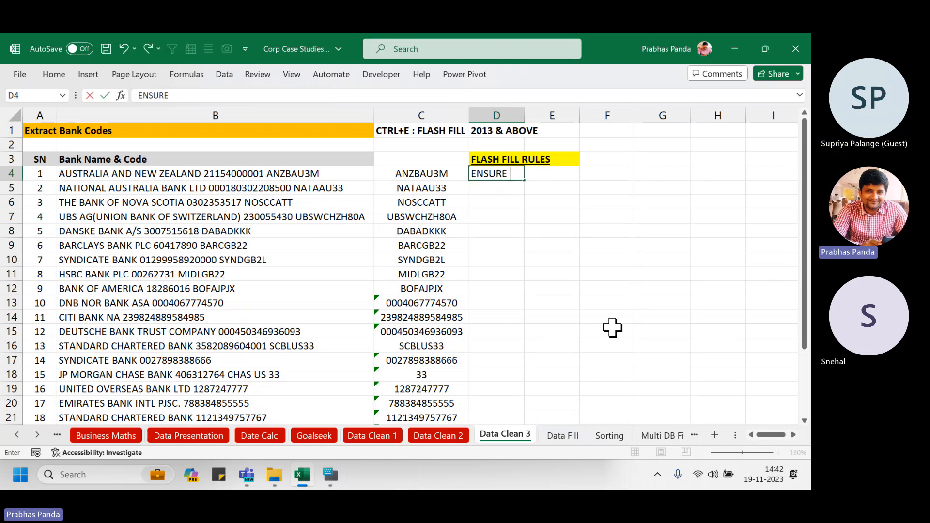
{"action": "type", "text": "THERE IS A"}
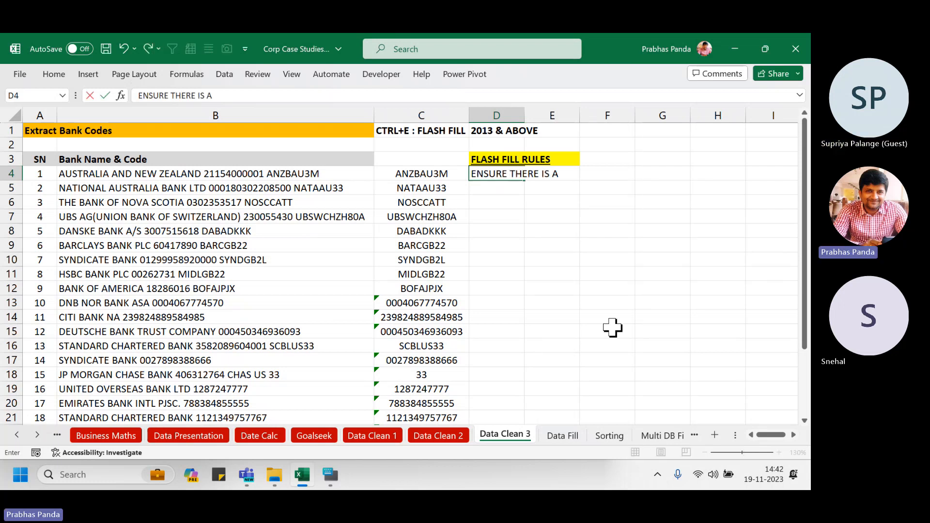
{"action": "type", "text": " BLANK COLUMN"}
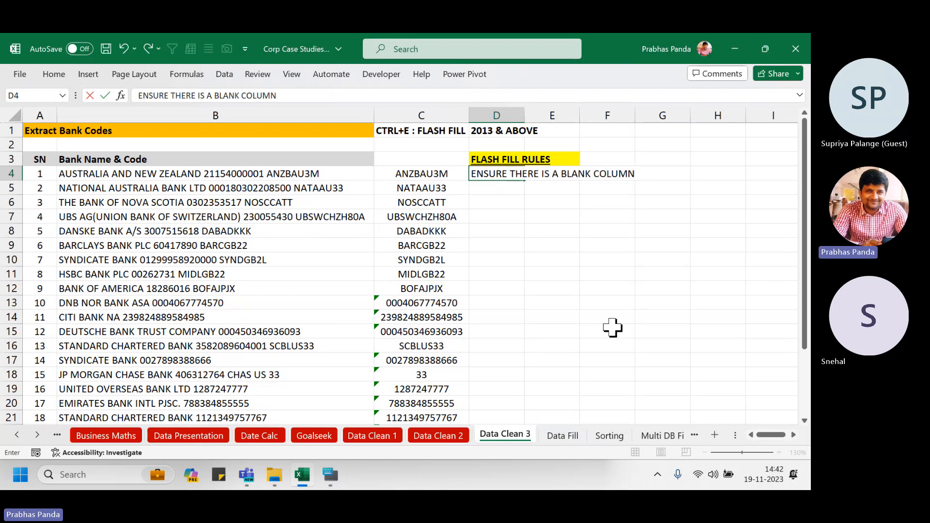
{"action": "type", "text": " NEXT TO DATA"}
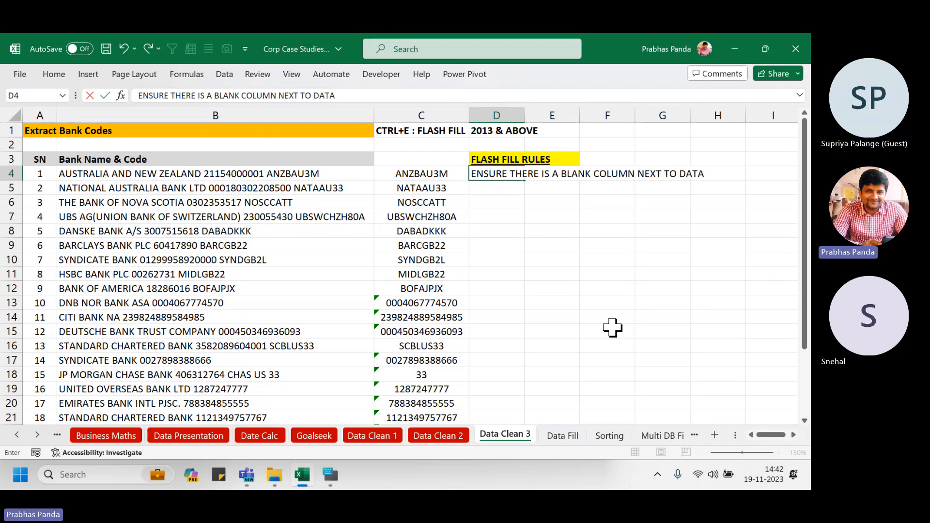
{"action": "type", "text": " COLUMN."}
{"action": "key", "text": "Return"}
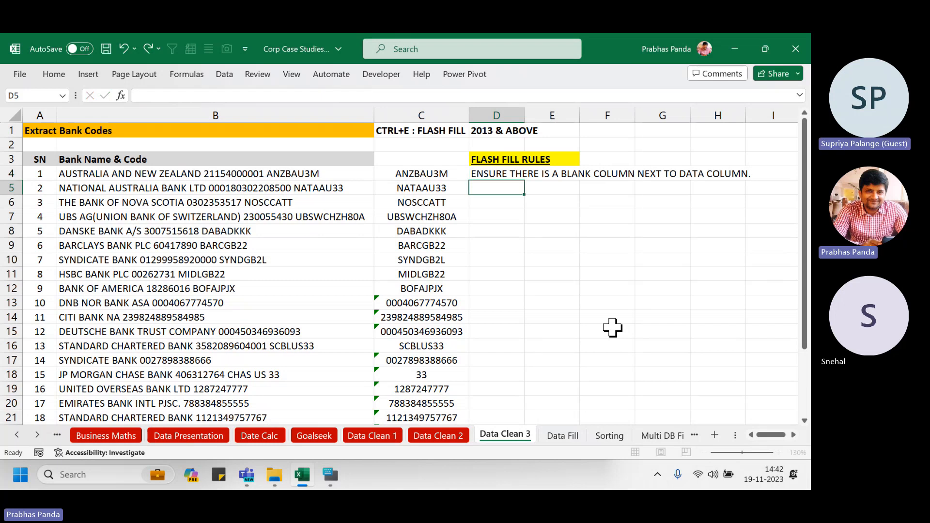
{"action": "left_click", "coordinate": [243, 114]}
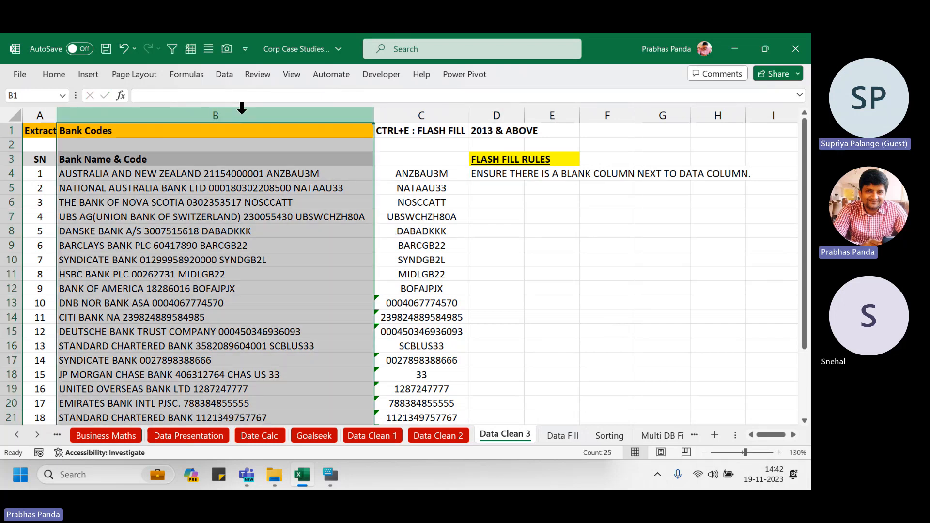
{"action": "left_click", "coordinate": [441, 113]}
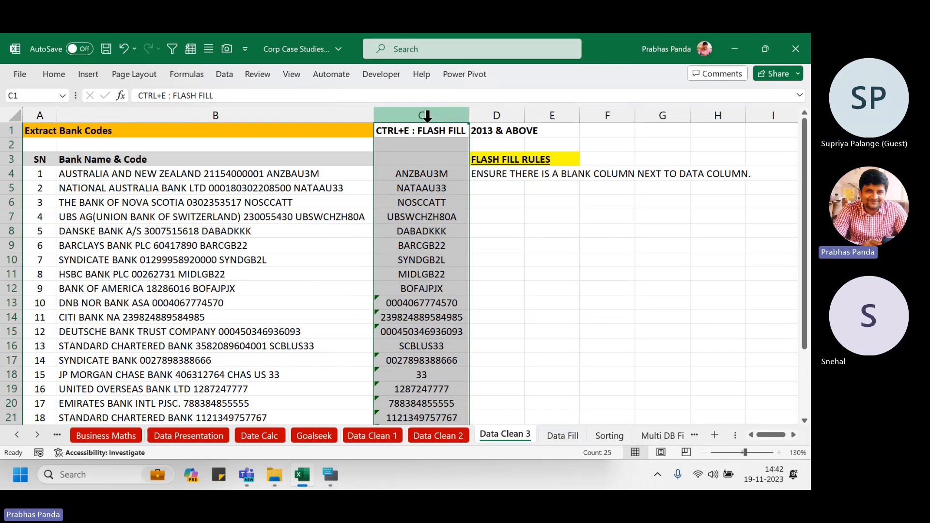
{"action": "left_click", "coordinate": [474, 176]}
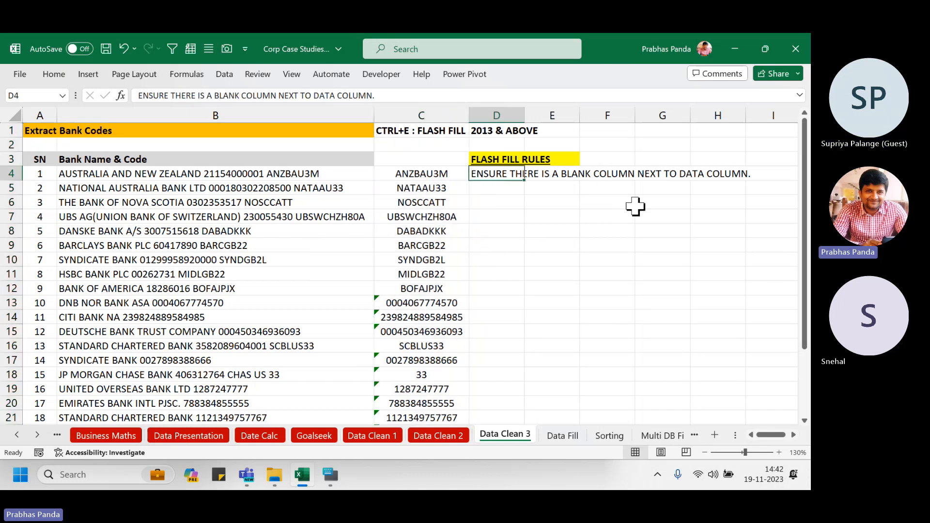
{"action": "left_click", "coordinate": [420, 189]}
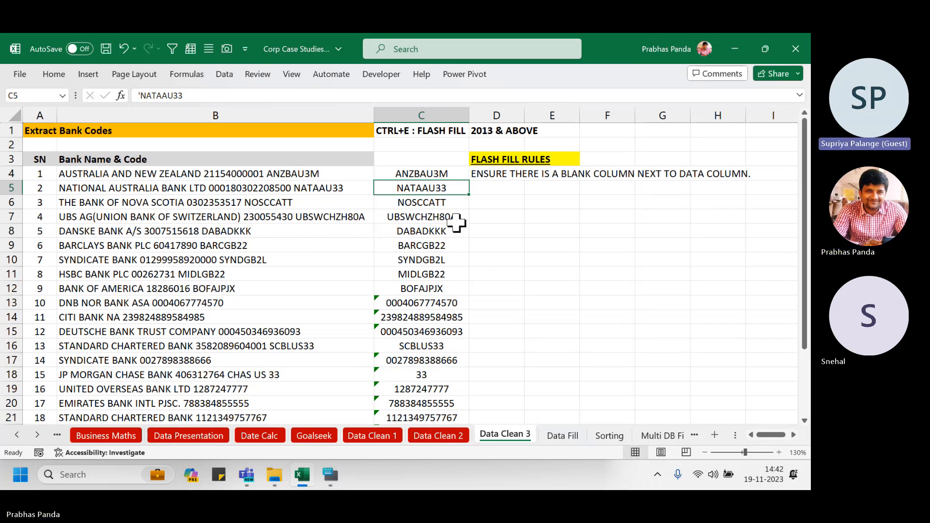
- Enter the second rule, "AFTER FLASH FILL MAKE PASTE SPECIAL VALUES", in cell D5
{"action": "left_click", "coordinate": [482, 188]}
{"action": "type", "text": "AFTE"}
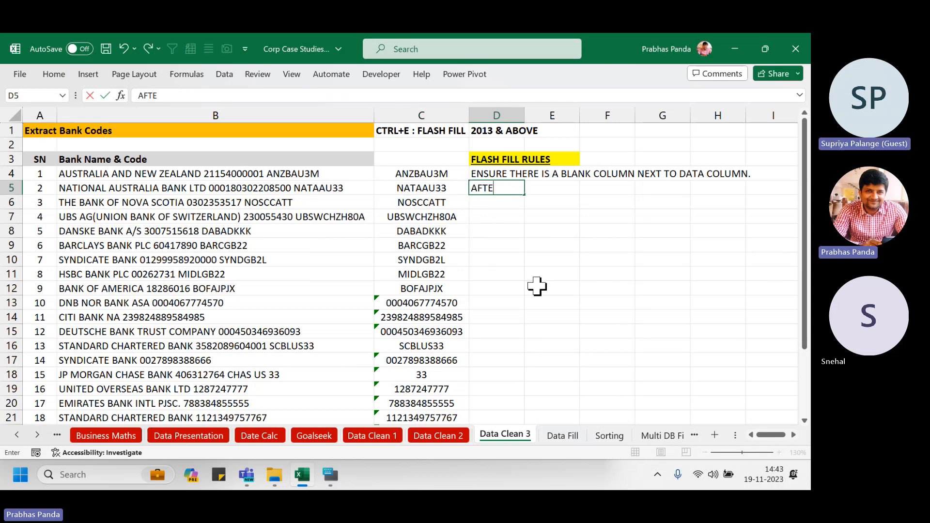
{"action": "type", "text": "R FLASH FILL"}
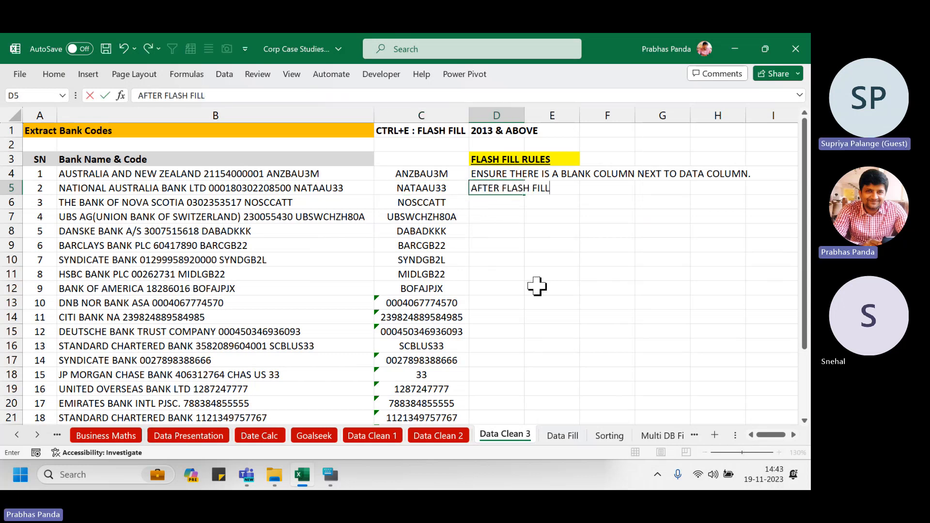
{"action": "type", "text": " MAKE PASTE SPEC"}
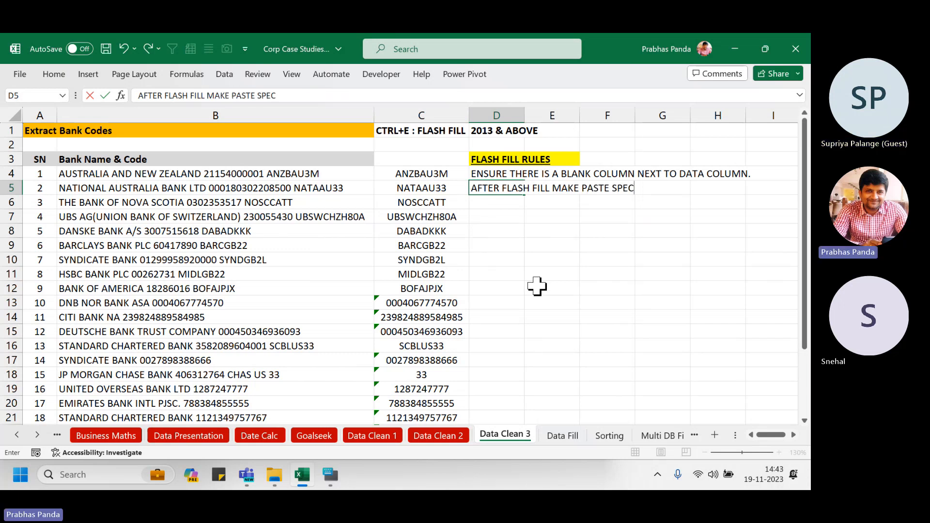
{"action": "type", "text": "IAL VALUES"}
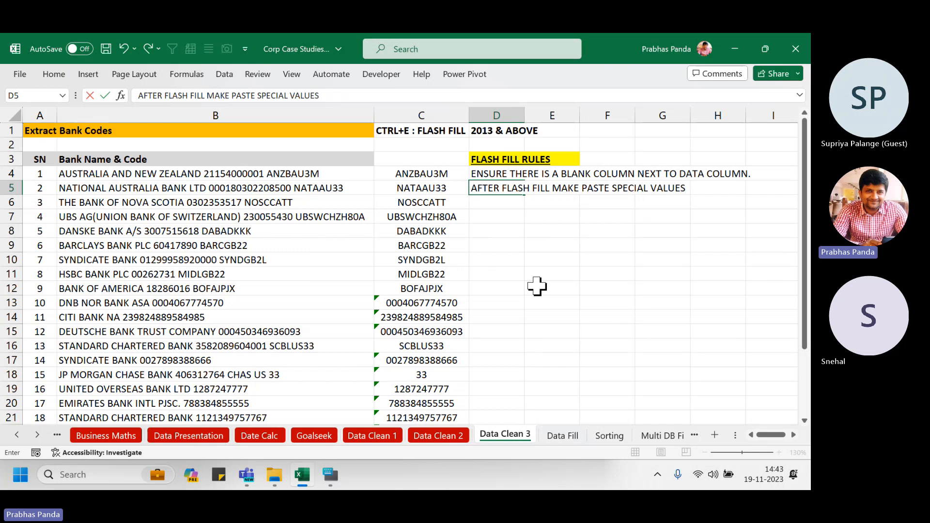
{"action": "key", "text": "Return"}
- Copy the extracted codes in C4:C27 and paste them back in place with Paste Special as values
{"action": "key", "text": "Left"}
{"action": "key", "text": "Left"}
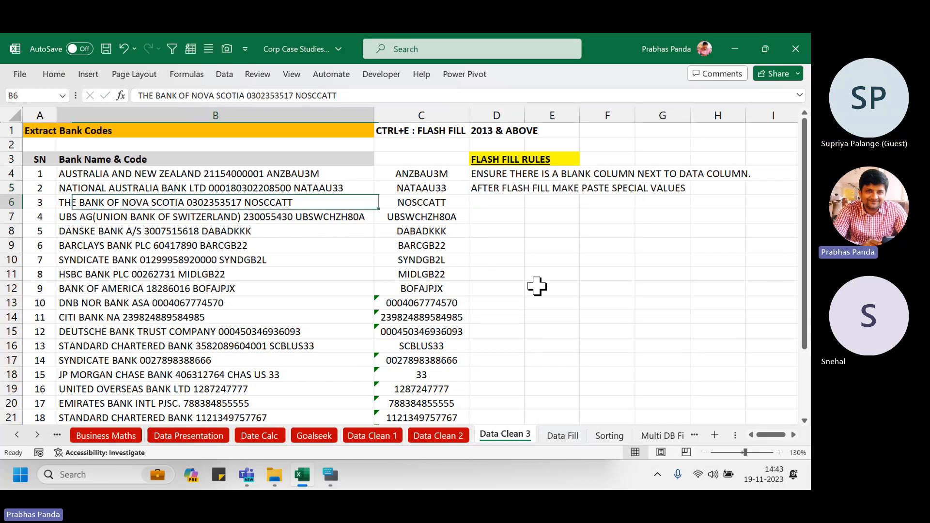
{"action": "key", "text": "Up"}
{"action": "key", "text": "Up"}
{"action": "key", "text": "Right"}
{"action": "key", "text": "ctrl+shift+Down"}
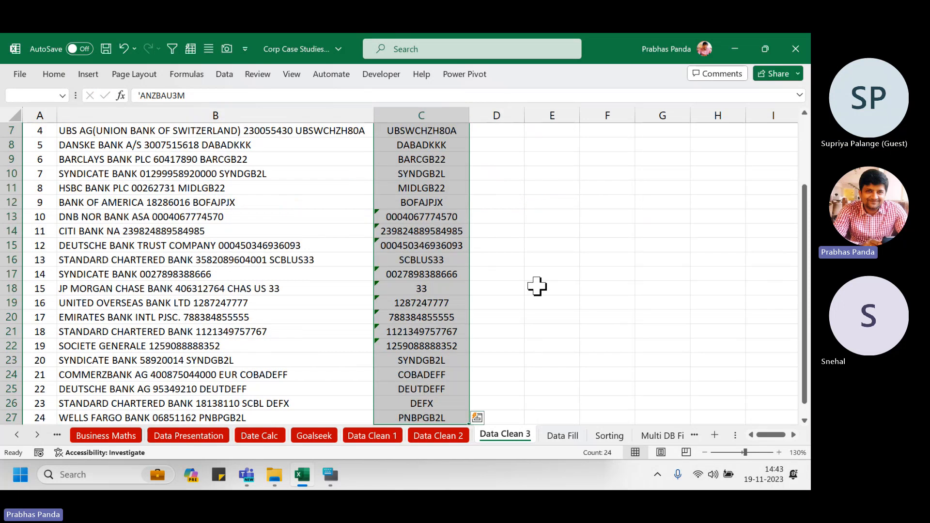
{"action": "key", "text": "ctrl+c"}
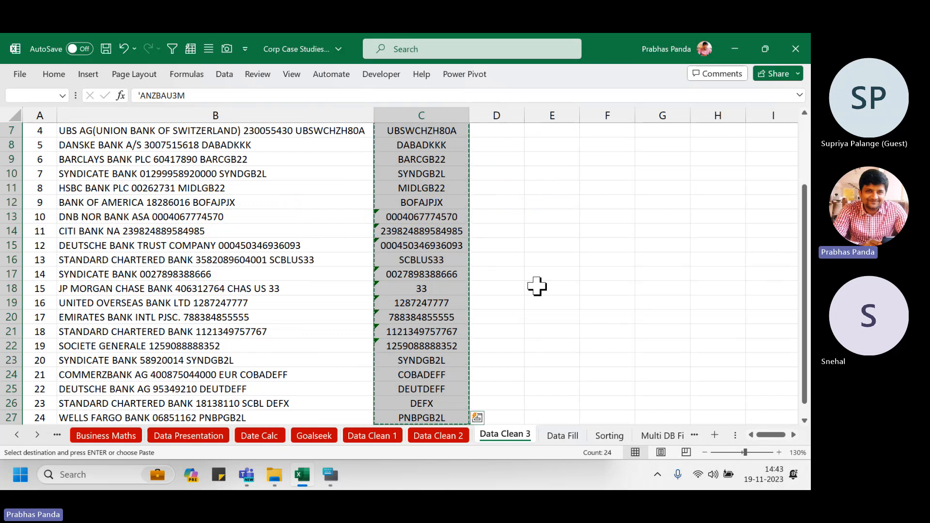
{"action": "right_click", "coordinate": [410, 167]}
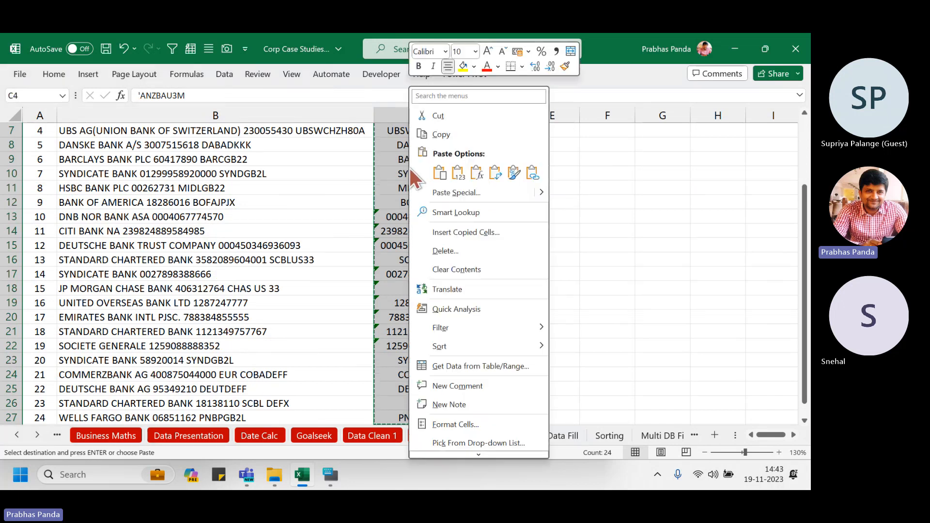
{"action": "left_click", "coordinate": [449, 193]}
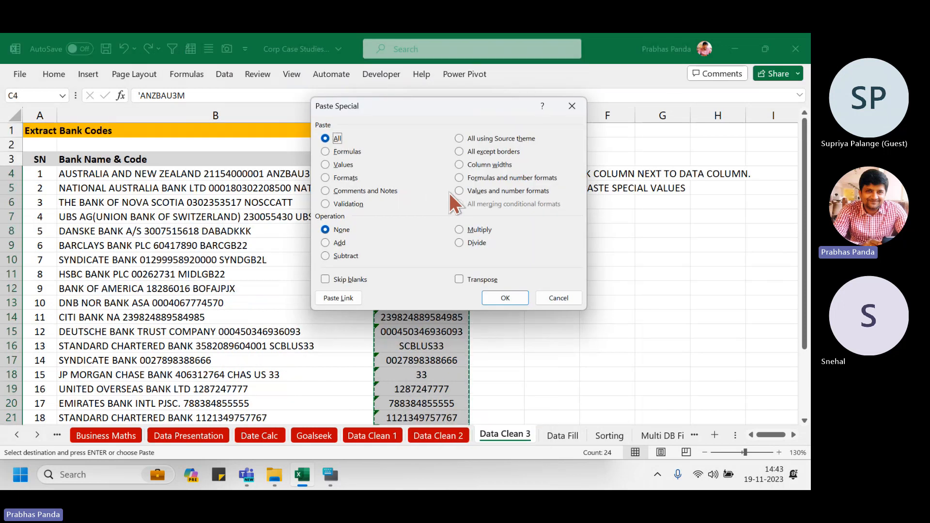
{"action": "left_click", "coordinate": [337, 162]}
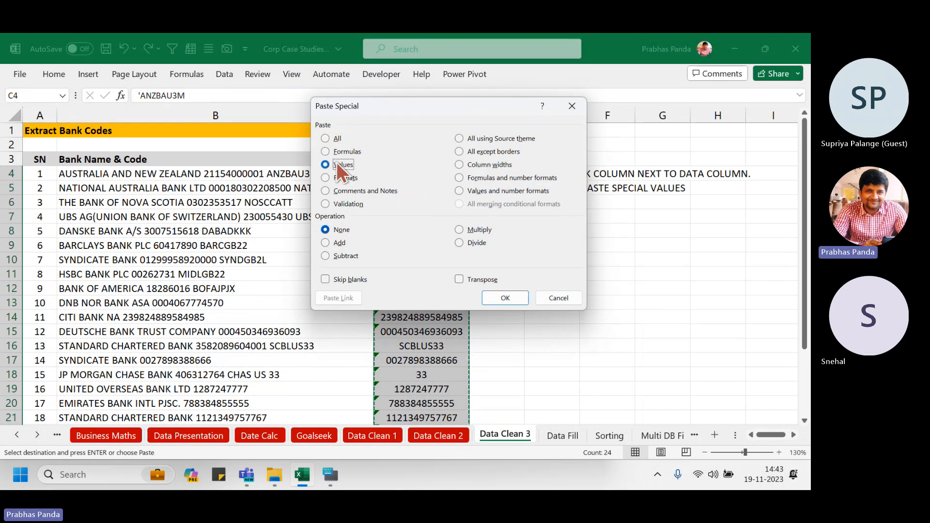
{"action": "left_click", "coordinate": [504, 298]}
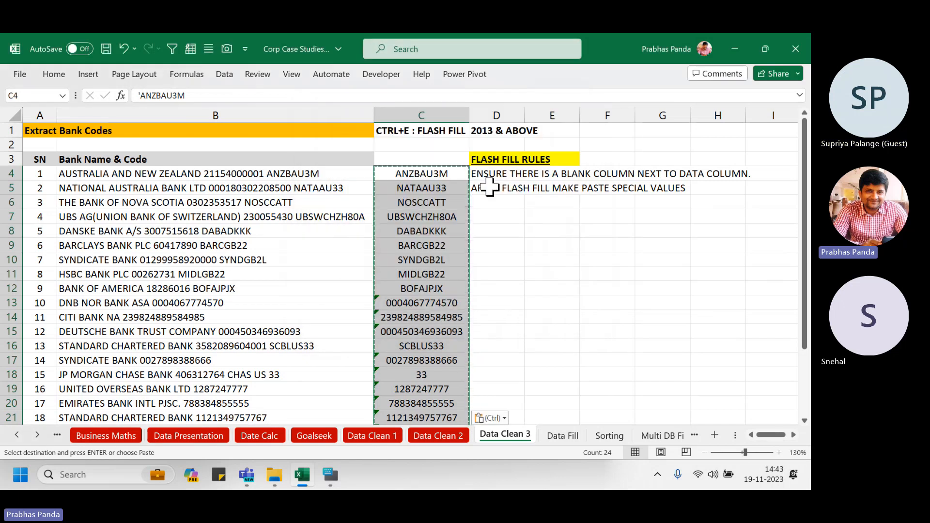
- Enter the third rule, "CREATE DATA HEADER ONLY AFTER STEP 2.", in cell D6
{"action": "left_click", "coordinate": [492, 188]}
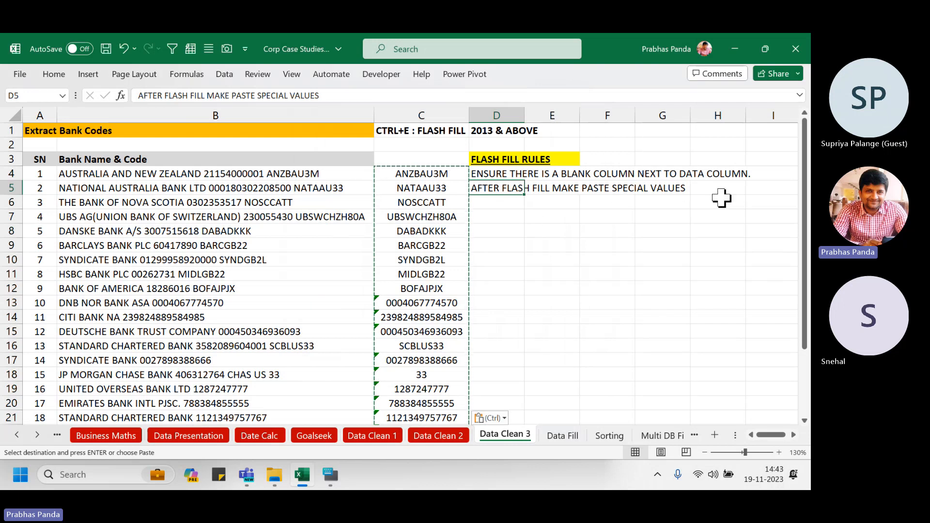
{"action": "left_click", "coordinate": [486, 208]}
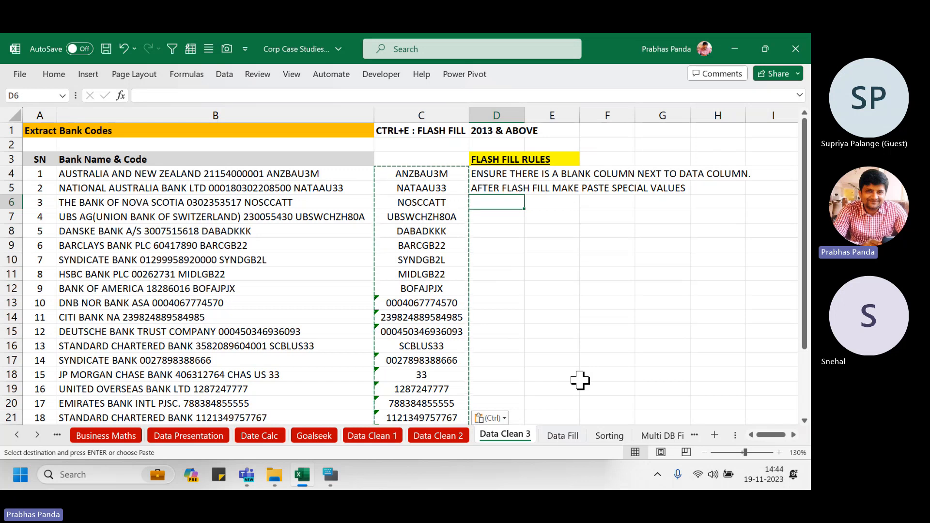
{"action": "type", "text": "CREATE DA"}
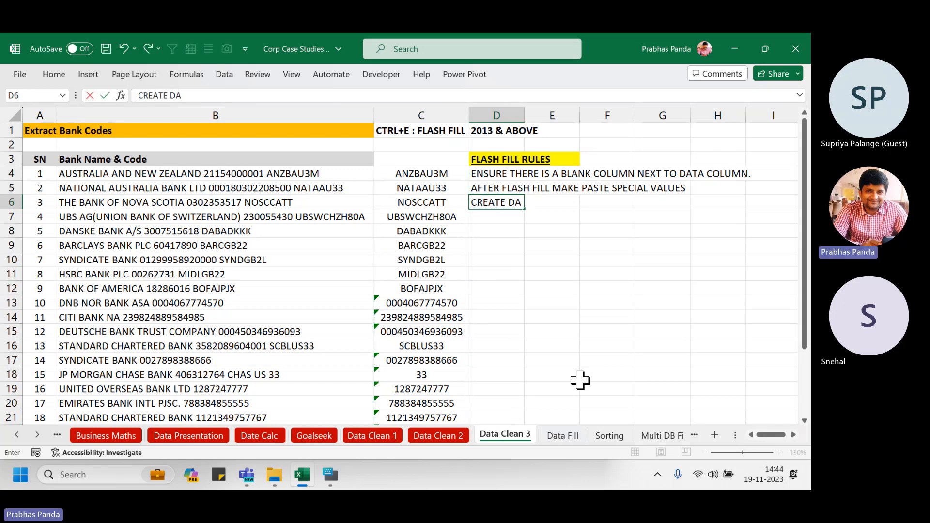
{"action": "type", "text": "TA HEADER ON"}
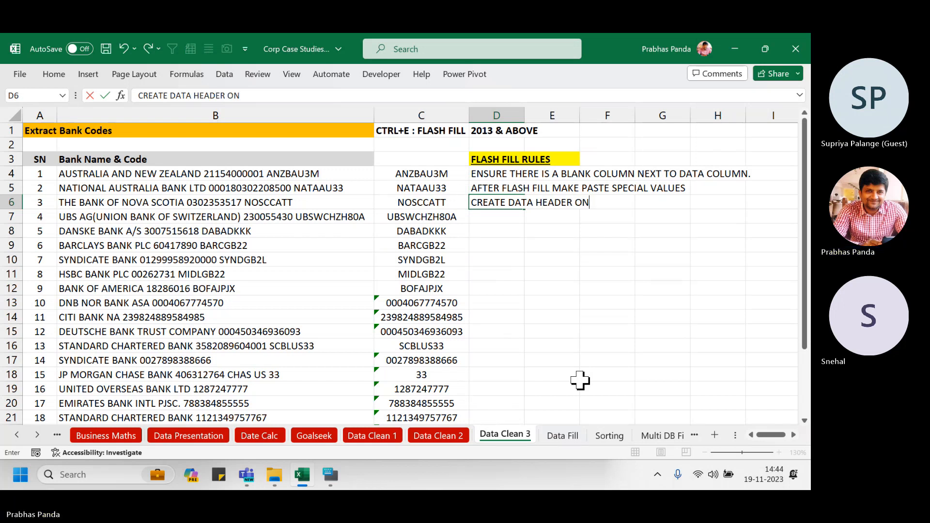
{"action": "type", "text": "LY AFTER STEP 2."}
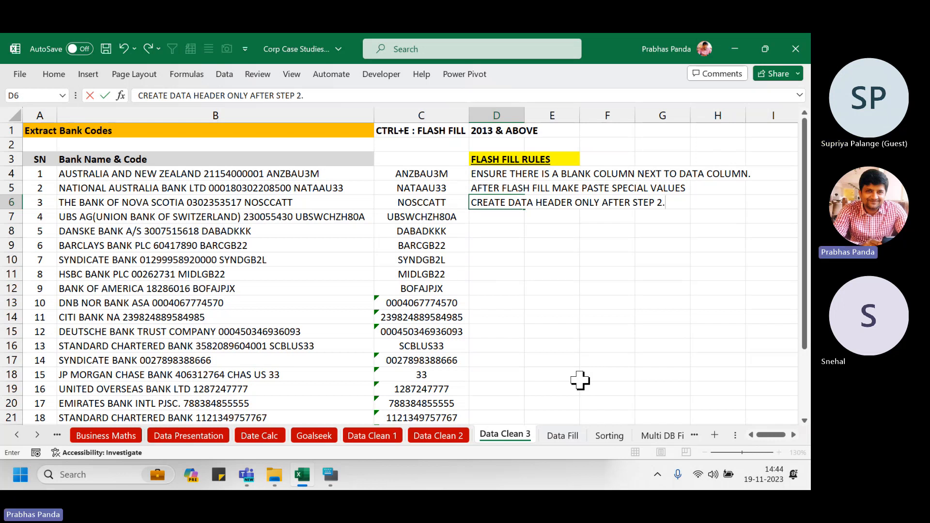
{"action": "key", "text": "Return"}
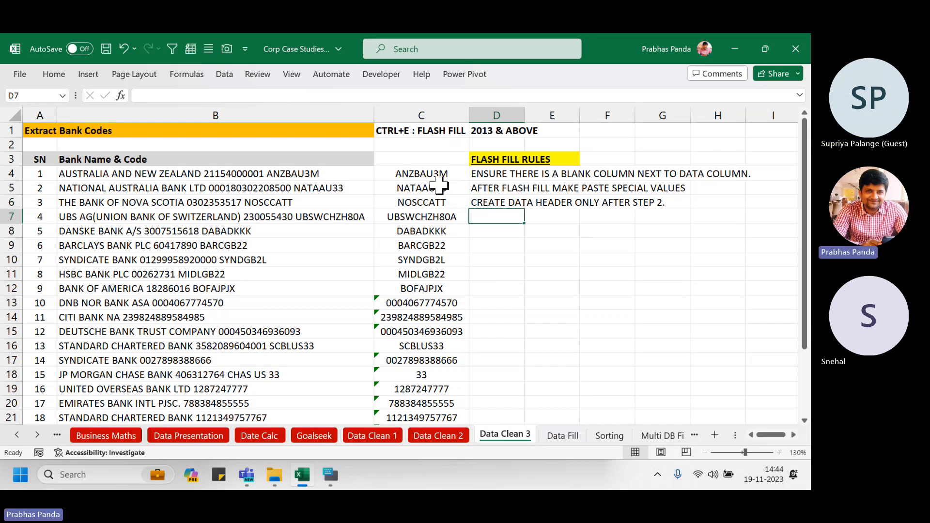
- Clear the extracted codes in C4:C27 and enter the header BANK CODE in cell C3
{"action": "left_click", "coordinate": [421, 174]}
{"action": "key", "text": "ctrl+shift+Down"}
{"action": "key", "text": "Delete"}
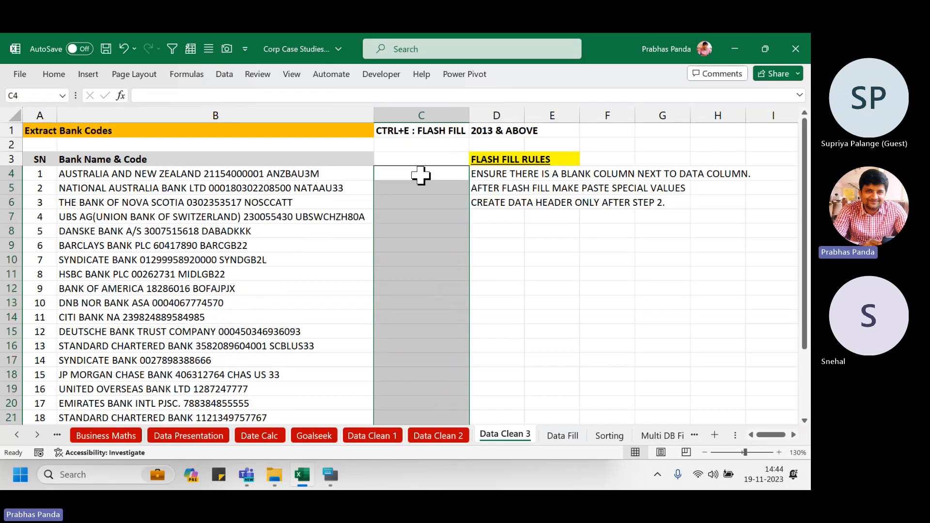
{"action": "left_click", "coordinate": [420, 158]}
{"action": "type", "text": "BANK CODE"}
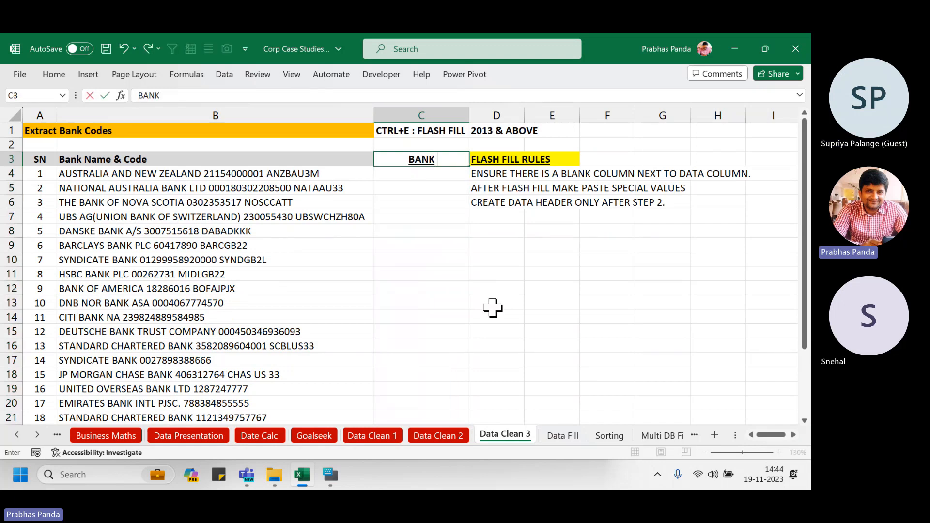
{"action": "key", "text": "Return"}
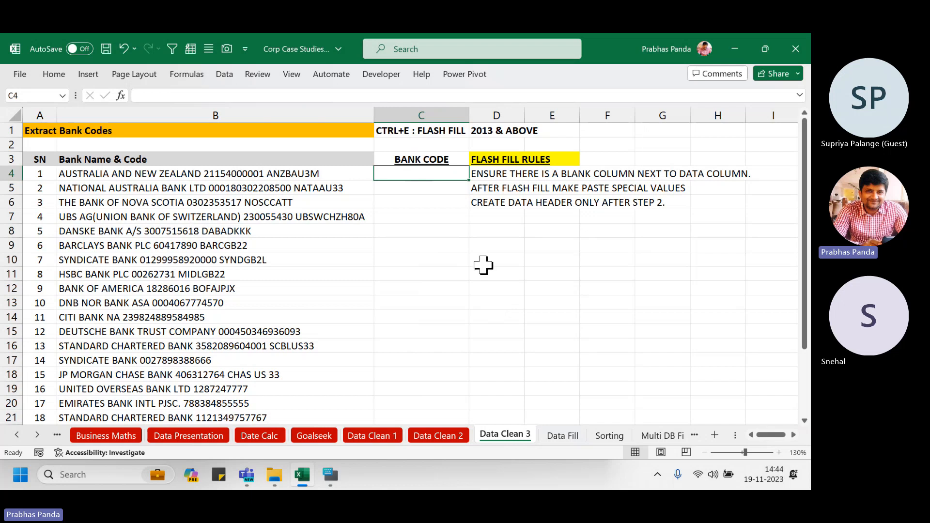
- Remove the BANK CODE header from C3 and restore the extracted codes in C4:C27
{"action": "left_click", "coordinate": [450, 161]}
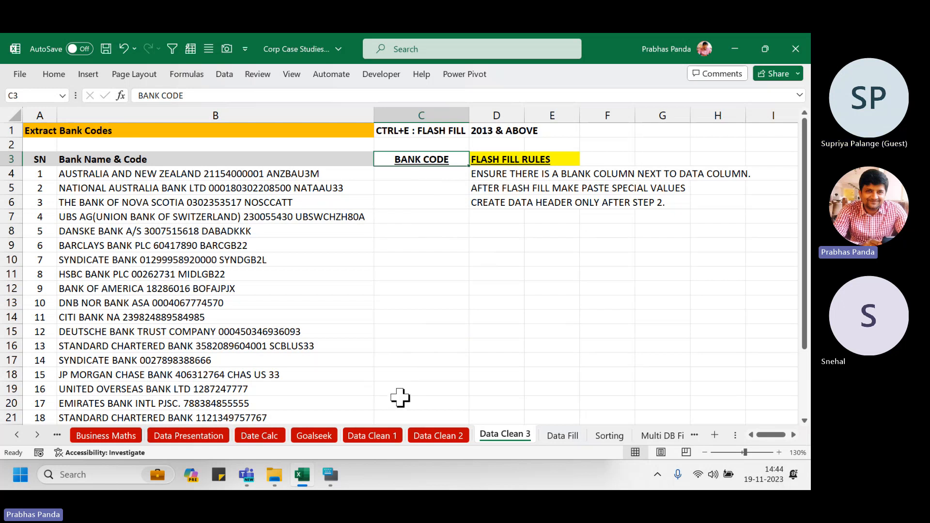
{"action": "key", "text": "Delete"}
{"action": "key", "text": "ctrl+e"}
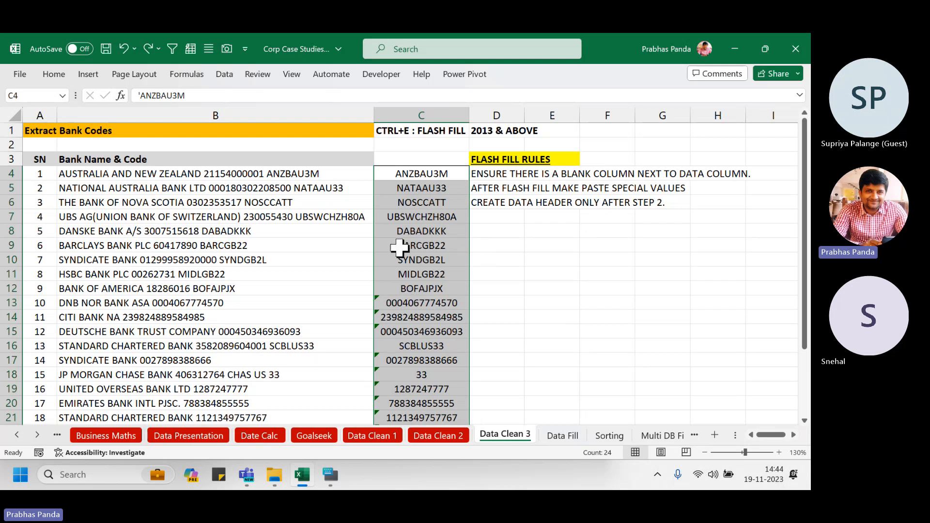
- Enter the header BANK CODE in cell C3 above the extracted codes
{"action": "left_click", "coordinate": [423, 159]}
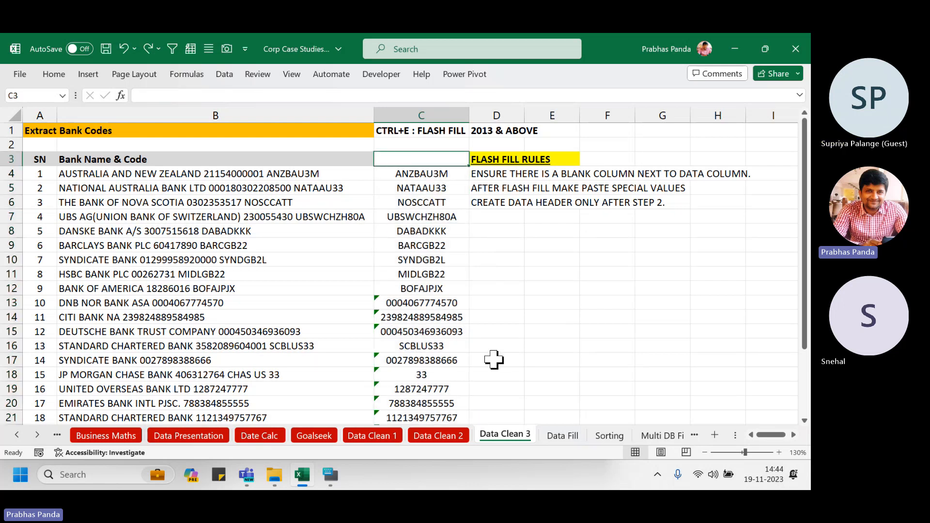
{"action": "type", "text": "BANK CO"}
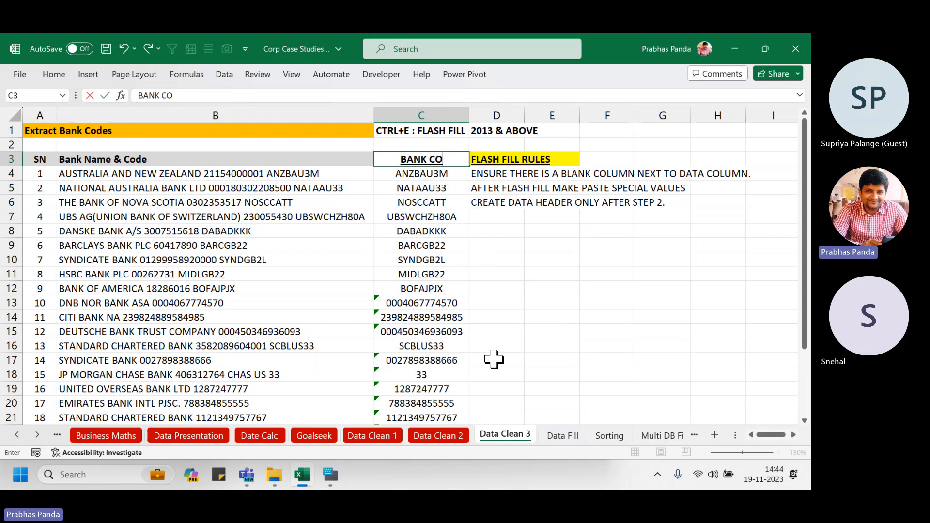
{"action": "type", "text": "DE"}
{"action": "key", "text": "Return"}
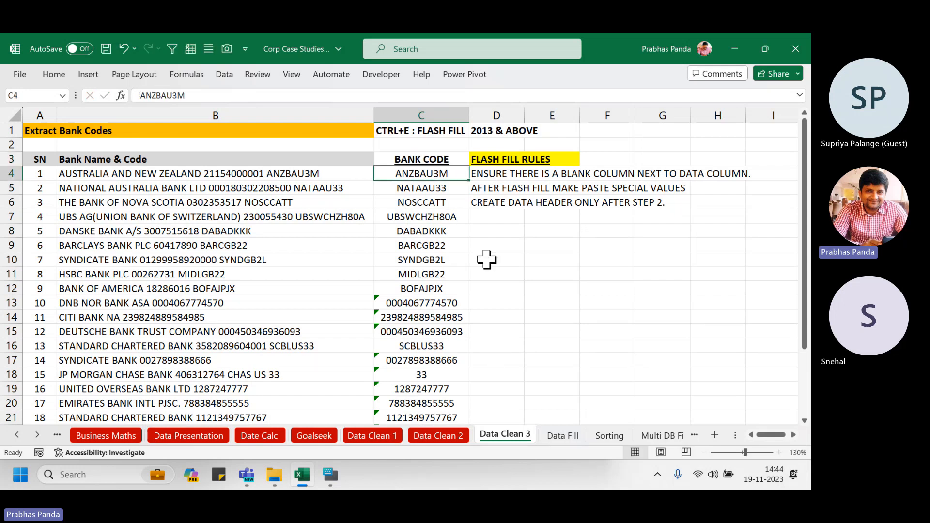
{"action": "key", "text": "alt+Tab"}
{"action": "scroll", "coordinate": [512, 266], "scroll_direction": "up", "scroll_amount": 5}
{"action": "key", "text": "alt+Tab"}
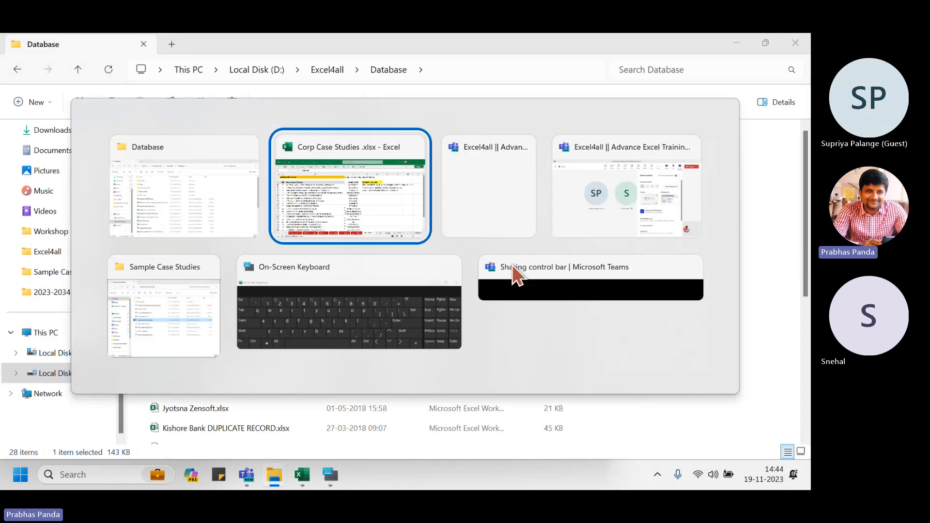
{"action": "left_click", "coordinate": [485, 204]}
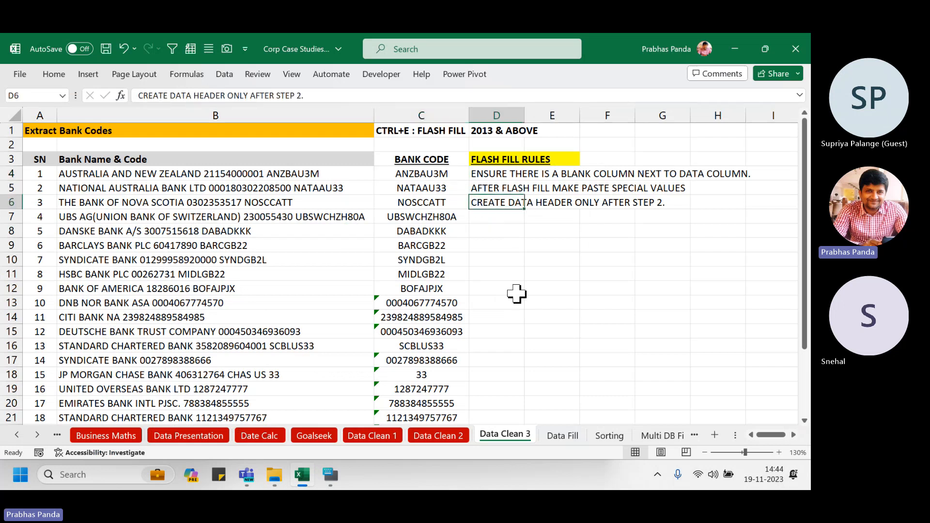
- Enter the fourth rule, "ENSURE THERE IS NO FORMULA ON DATA COLUMN", in cell D7
{"action": "left_click", "coordinate": [499, 217]}
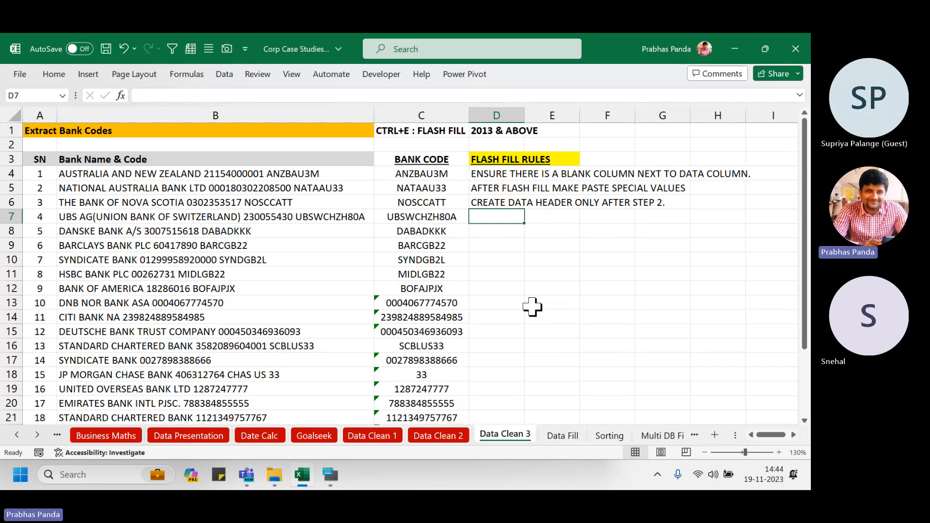
{"action": "type", "text": "ENS"}
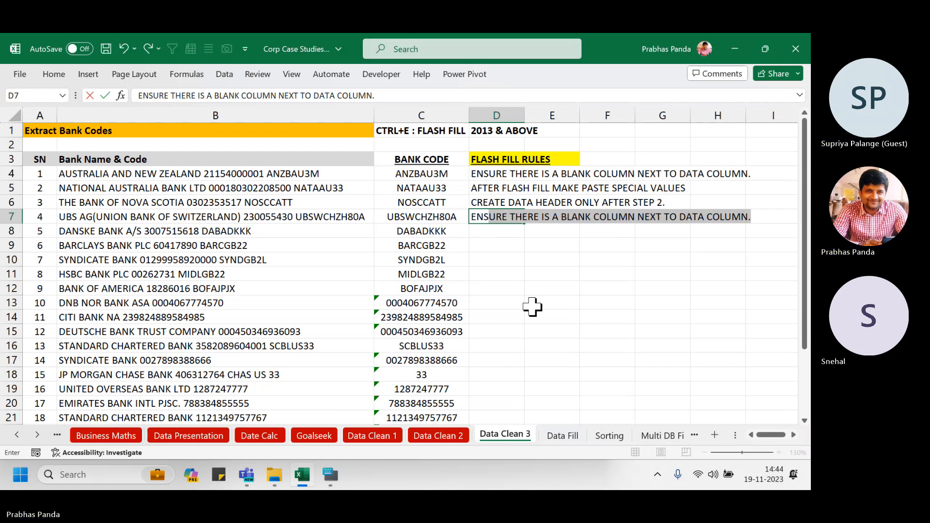
{"action": "type", "text": "URE THERE IS "}
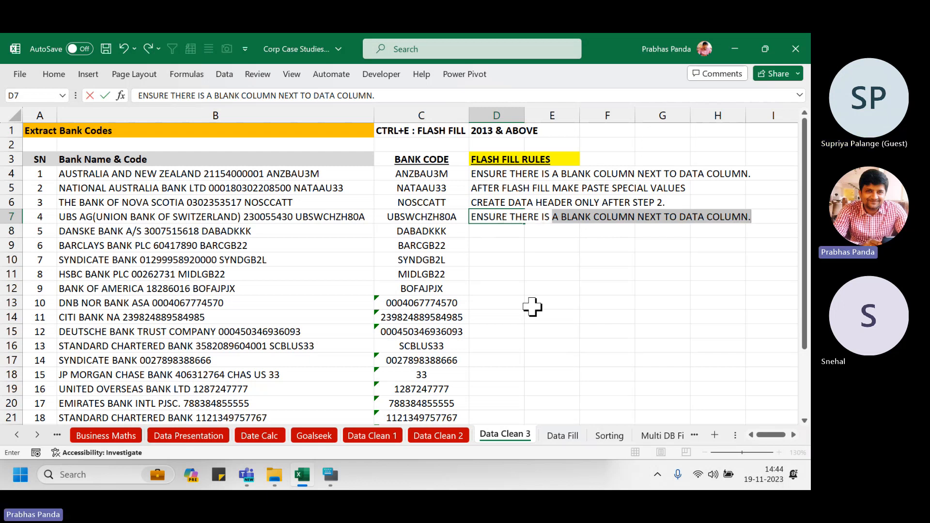
{"action": "type", "text": "NO FORMULA "}
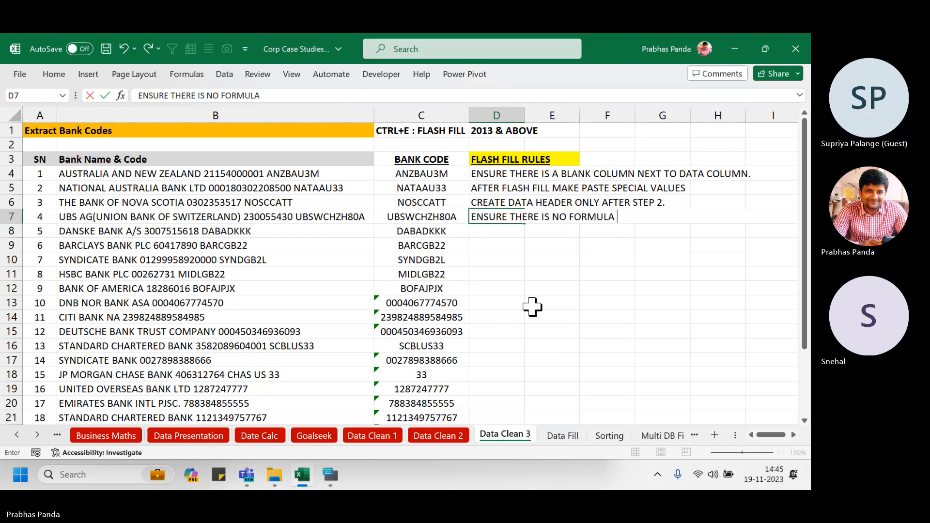
{"action": "type", "text": "ON DATA COLUMN"}
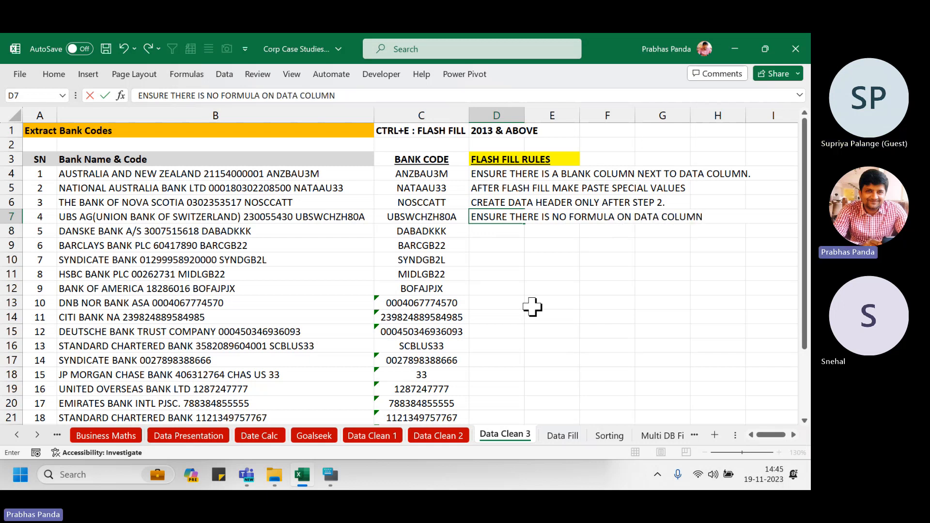
{"action": "key", "text": "Return"}
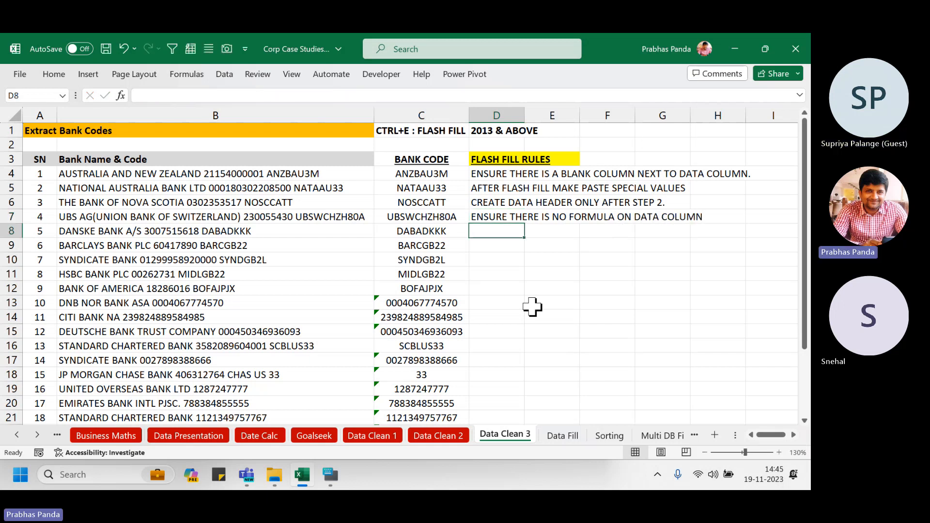
{"action": "left_click", "coordinate": [268, 113]}
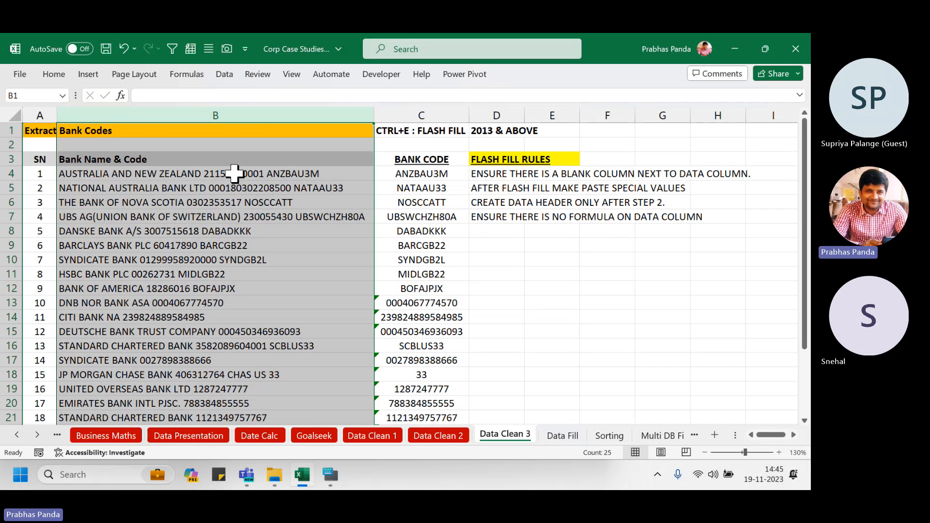
{"action": "left_click_drag", "start_coordinate": [237, 173], "coordinate": [224, 391]}
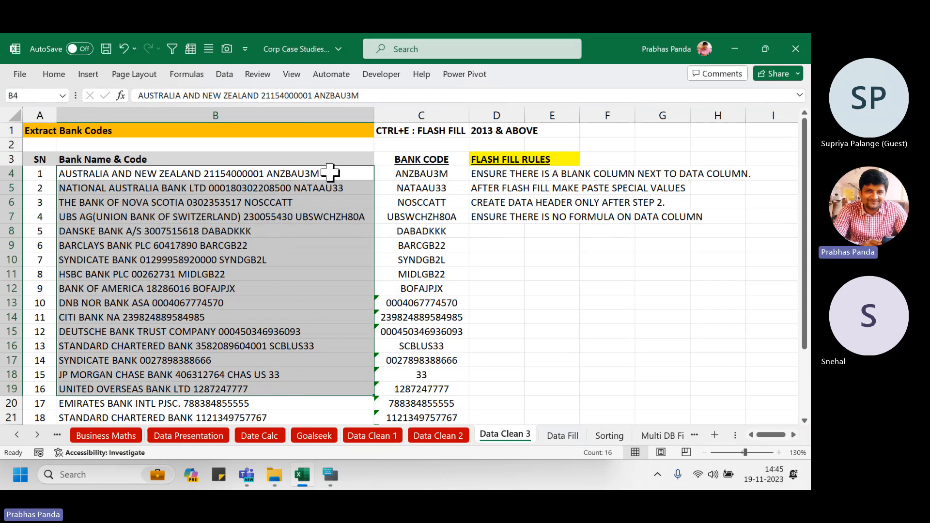
{"action": "left_click", "coordinate": [295, 111]}
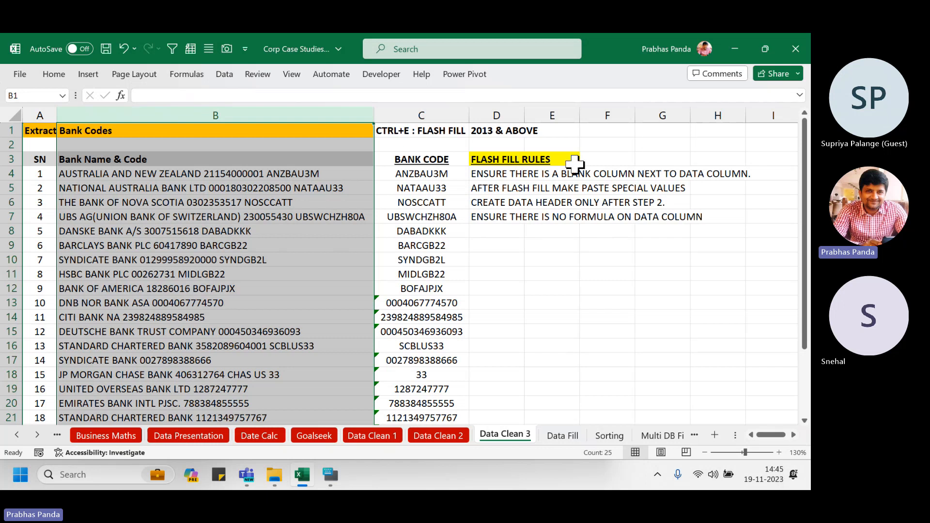
- Copy the Flash Fill rules in D3:D7, switch to the Teams meeting window and open its chat
{"action": "left_click_drag", "start_coordinate": [484, 159], "coordinate": [502, 211]}
{"action": "key", "text": "ctrl+c"}
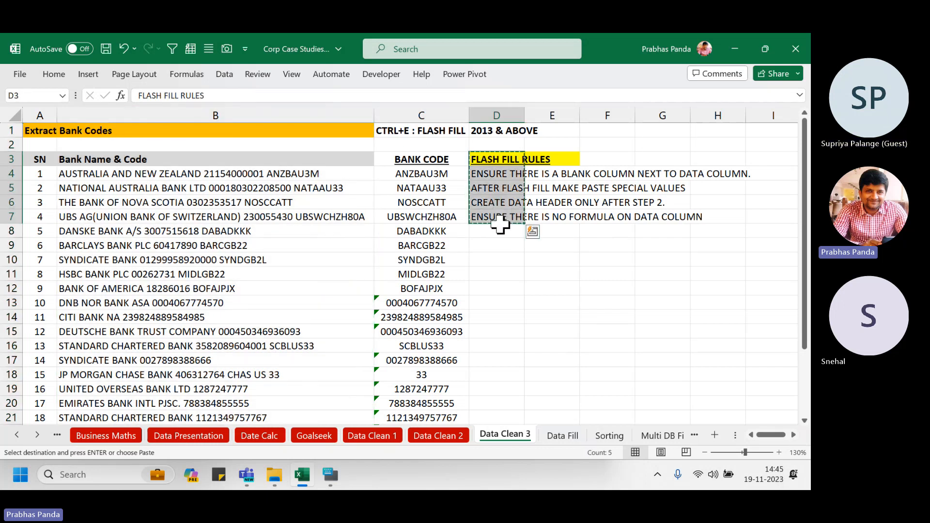
{"action": "left_click", "coordinate": [252, 476]}
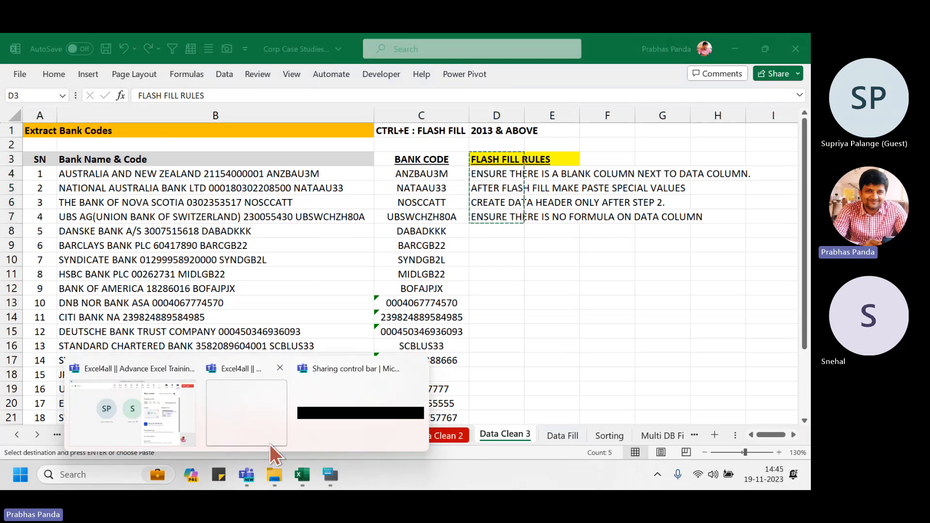
{"action": "left_click", "coordinate": [154, 415]}
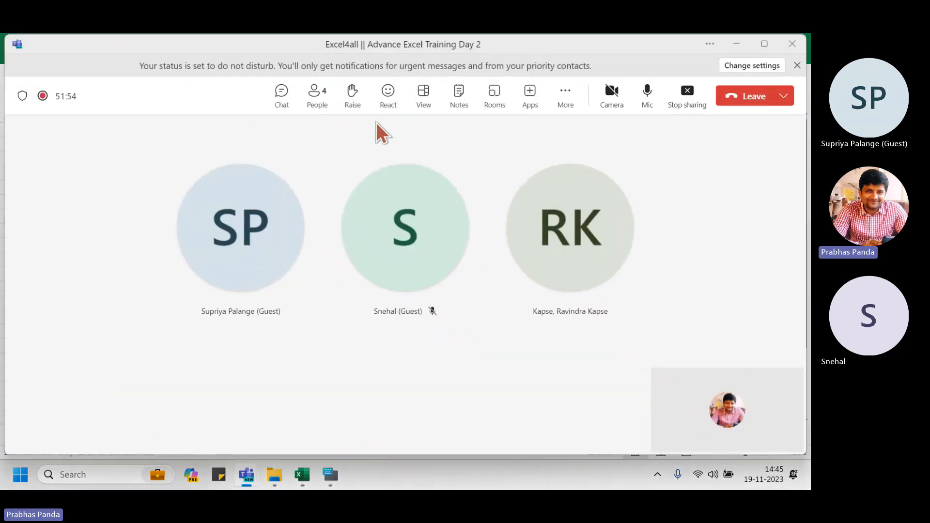
{"action": "left_click", "coordinate": [274, 103]}
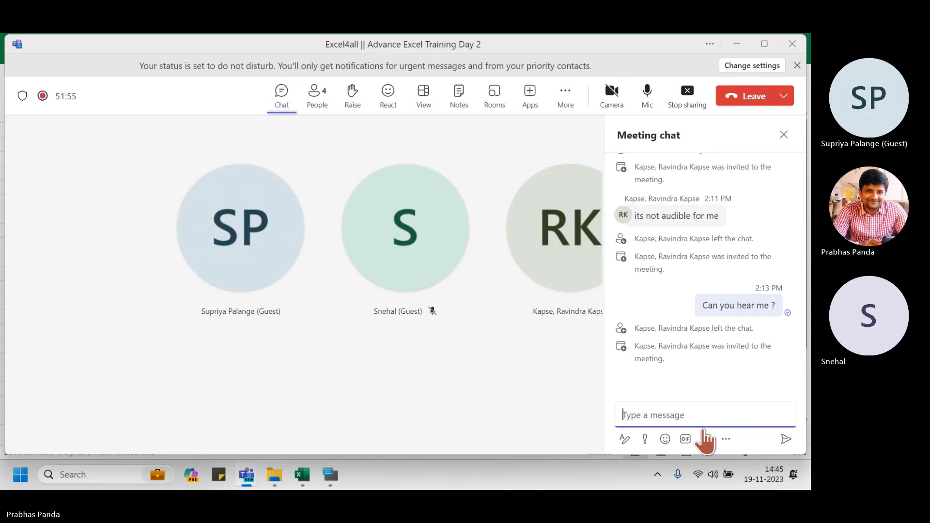
- Paste the copied rules into the meeting chat, send them and return to the Excel workbook
{"action": "left_click", "coordinate": [677, 413]}
{"action": "key", "text": "ctrl+v"}
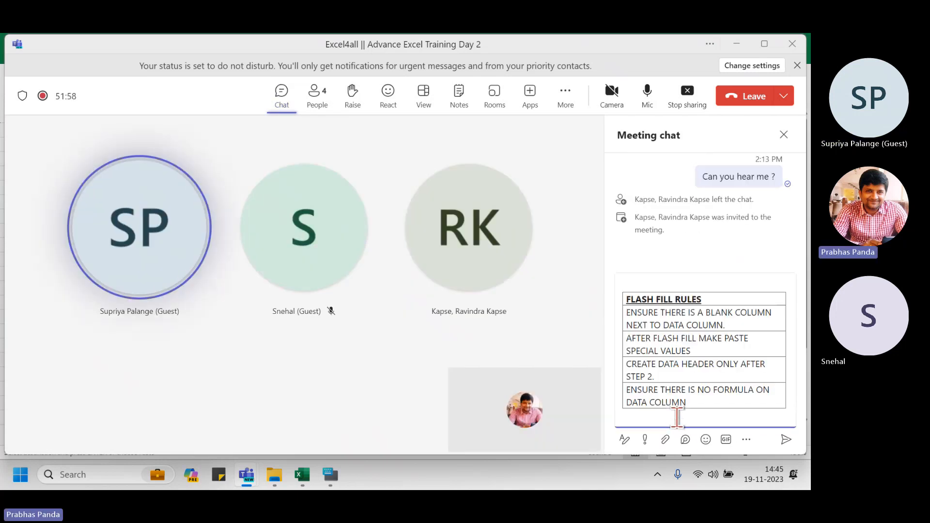
{"action": "key", "text": "Return"}
{"action": "key", "text": "alt+Tab"}
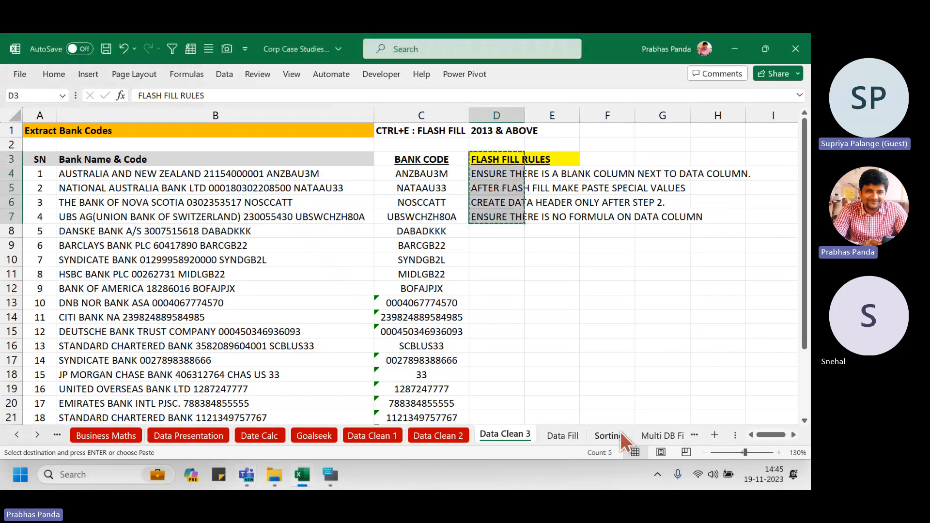
{"action": "key", "text": "Escape"}
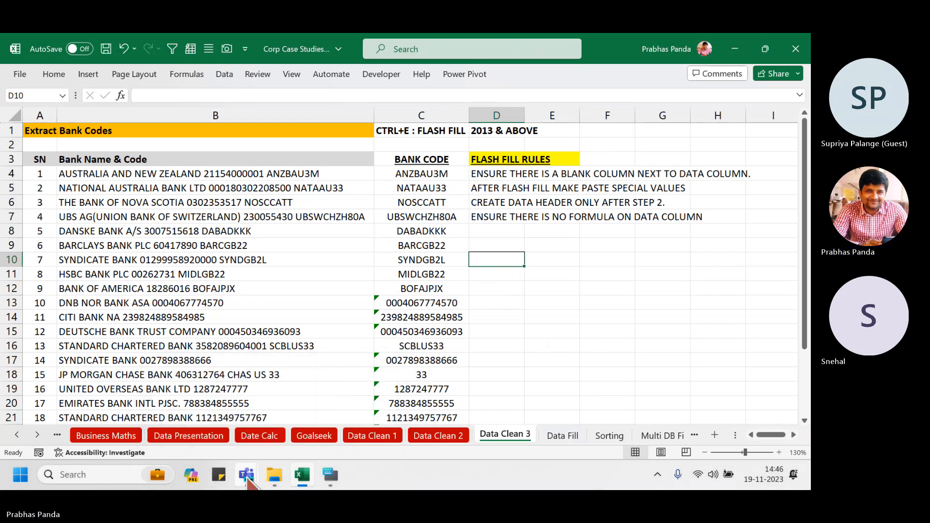
- Switch to the Teams meeting window, close the meeting chat and stop sharing the screen
{"action": "left_click", "coordinate": [240, 461]}
{"action": "left_click", "coordinate": [177, 410]}
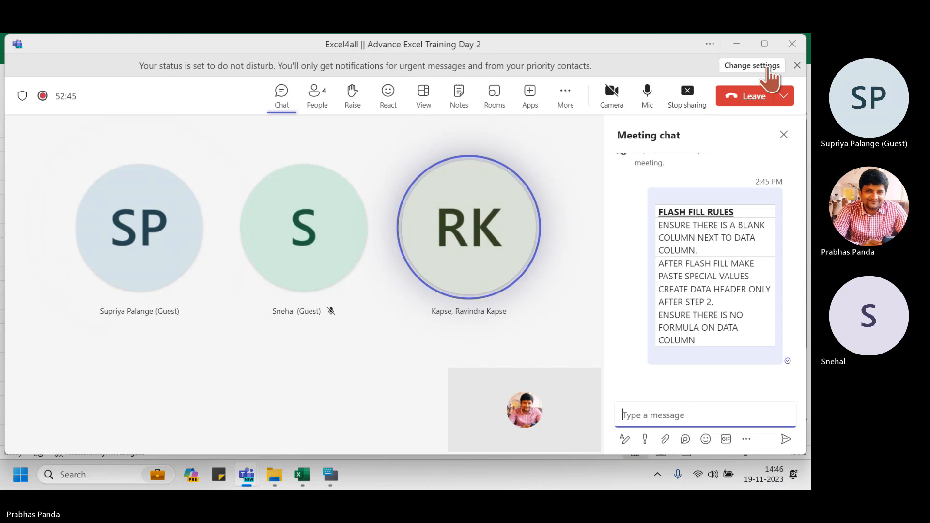
{"action": "left_click", "coordinate": [789, 132]}
{"action": "left_click", "coordinate": [706, 101]}
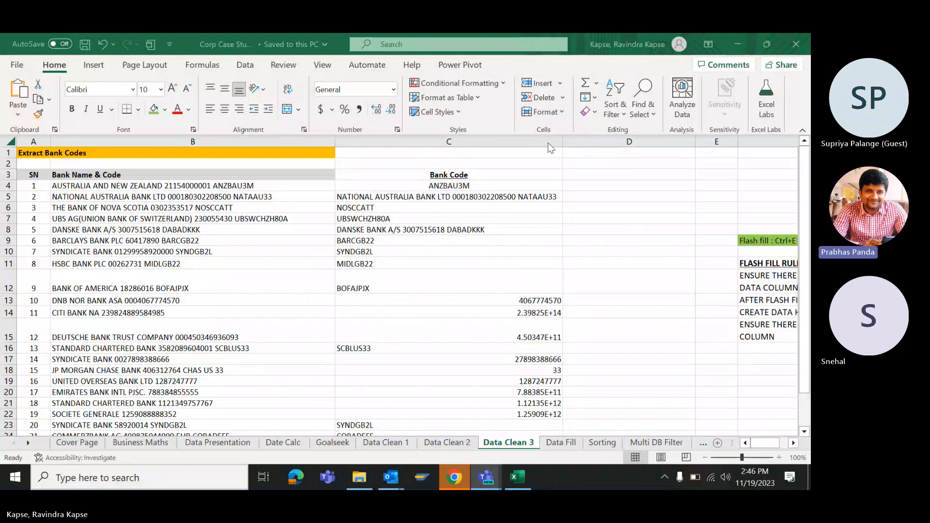
- Delete column C, which holds the participant's incorrectly extracted bank codes
{"action": "left_click", "coordinate": [438, 230]}
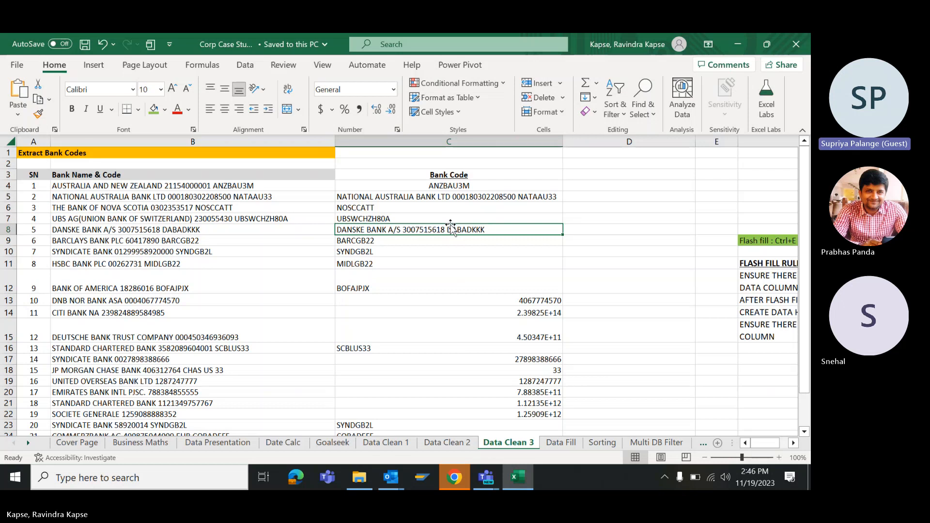
{"action": "scroll", "coordinate": [448, 252], "scroll_direction": "down", "scroll_amount": 1}
{"action": "scroll", "coordinate": [446, 280], "scroll_direction": "up", "scroll_amount": 1}
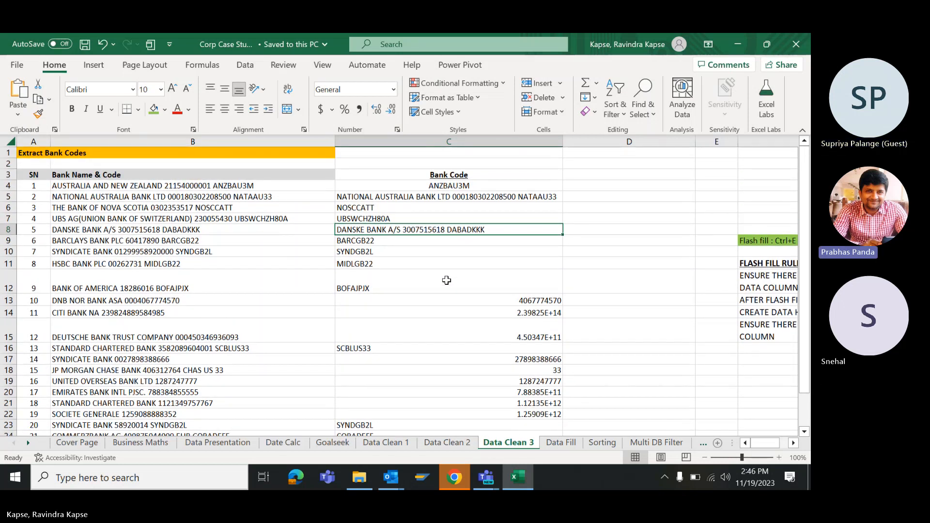
{"action": "right_click", "coordinate": [445, 140]}
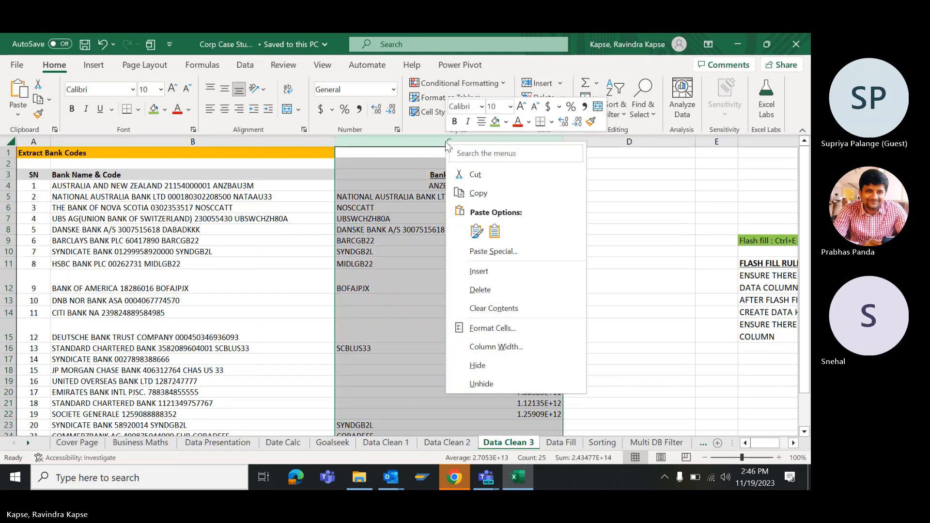
{"action": "left_click", "coordinate": [468, 290]}
{"action": "left_click", "coordinate": [425, 252]}
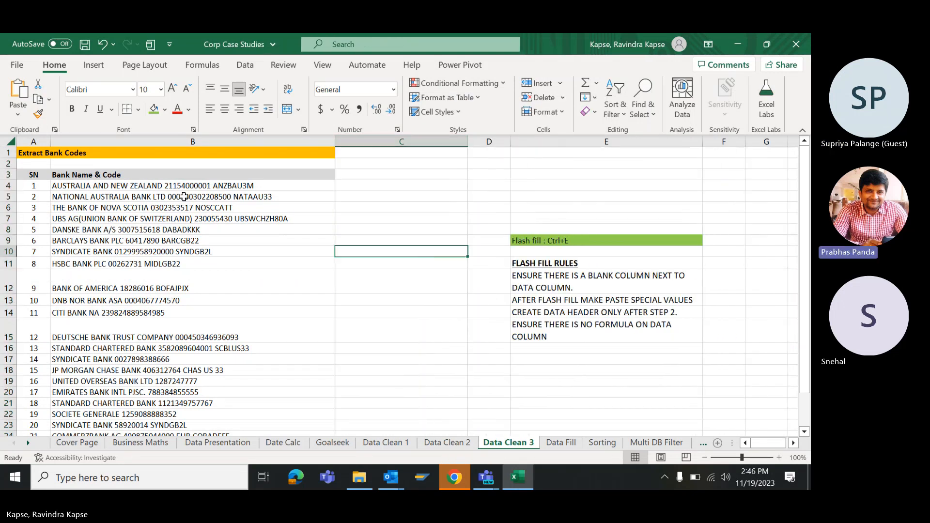
{"action": "left_click", "coordinate": [147, 188]}
{"action": "key", "text": "ctrl+c"}
{"action": "left_click", "coordinate": [363, 186]}
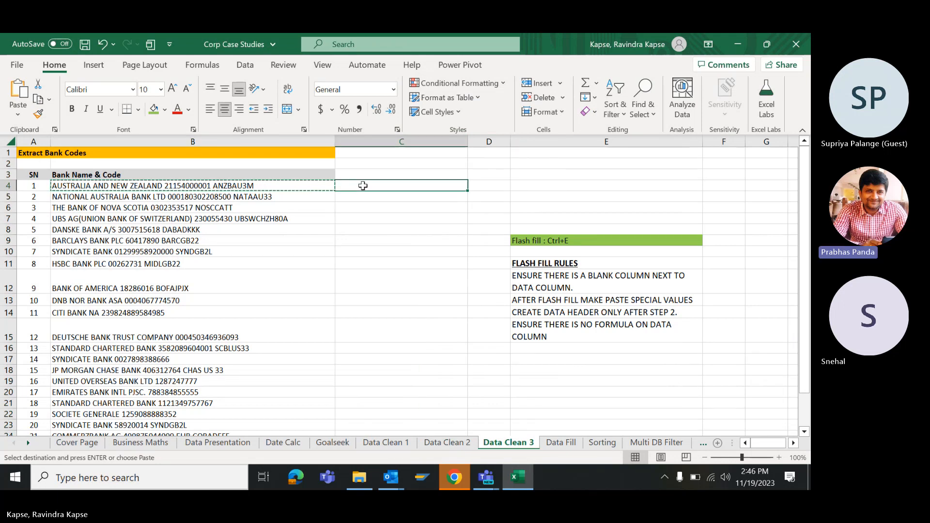
{"action": "key", "text": "ctrl+v"}
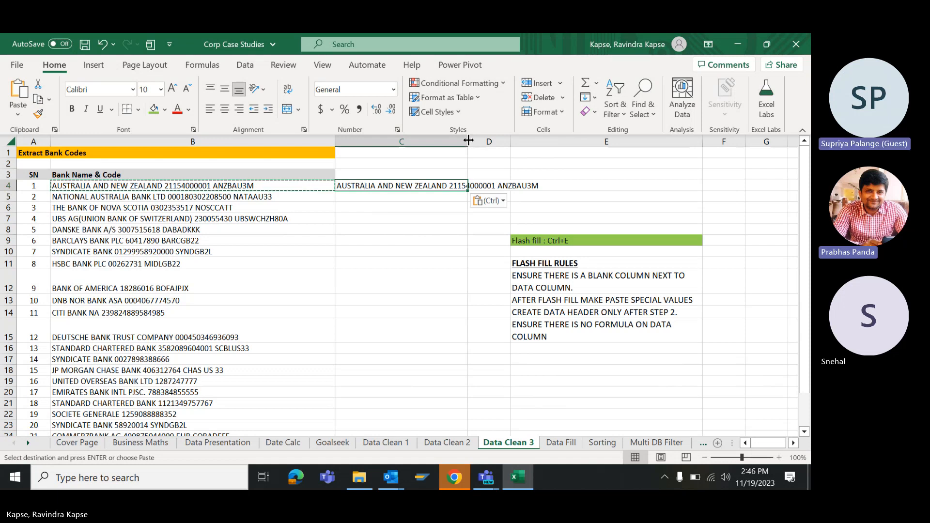
{"action": "double_click", "coordinate": [468, 141]}
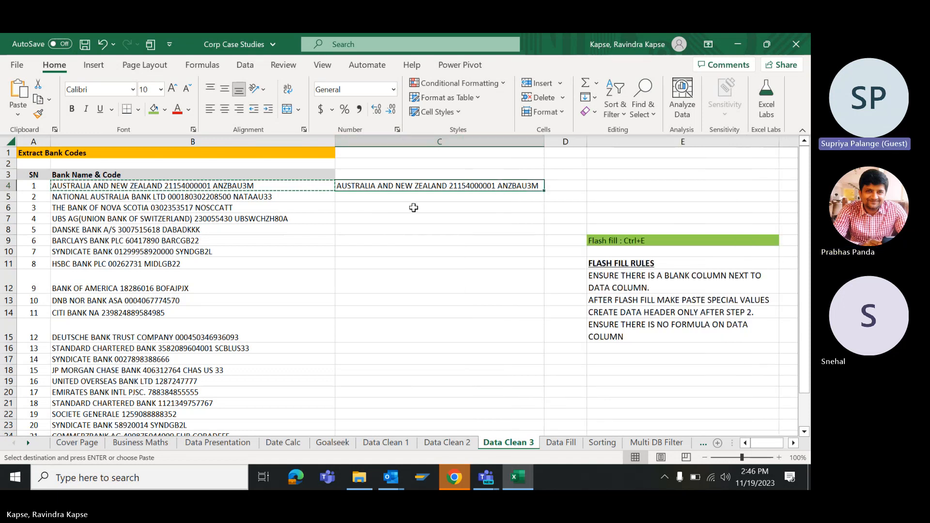
{"action": "key", "text": "ctrl+z"}
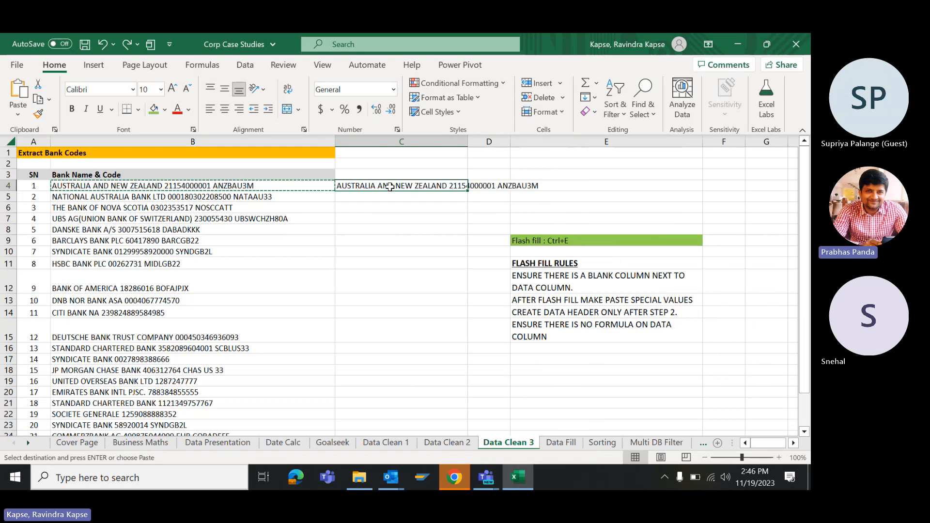
{"action": "key", "text": "ctrl+z"}
{"action": "left_click", "coordinate": [387, 207]}
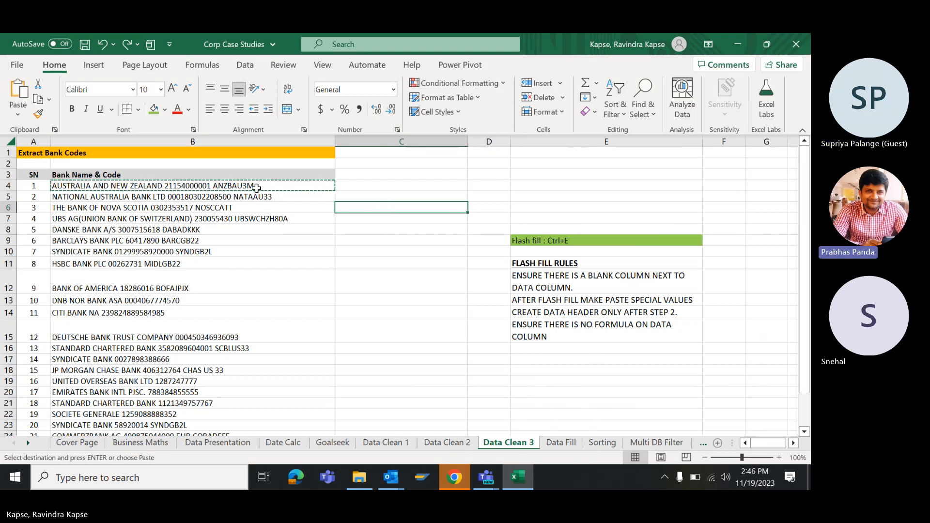
- Copy only the code ANZBAU3M from the text in B4 into C4 and Flash Fill the rest of column C
{"action": "left_click", "coordinate": [256, 188]}
{"action": "double_click", "coordinate": [252, 186]}
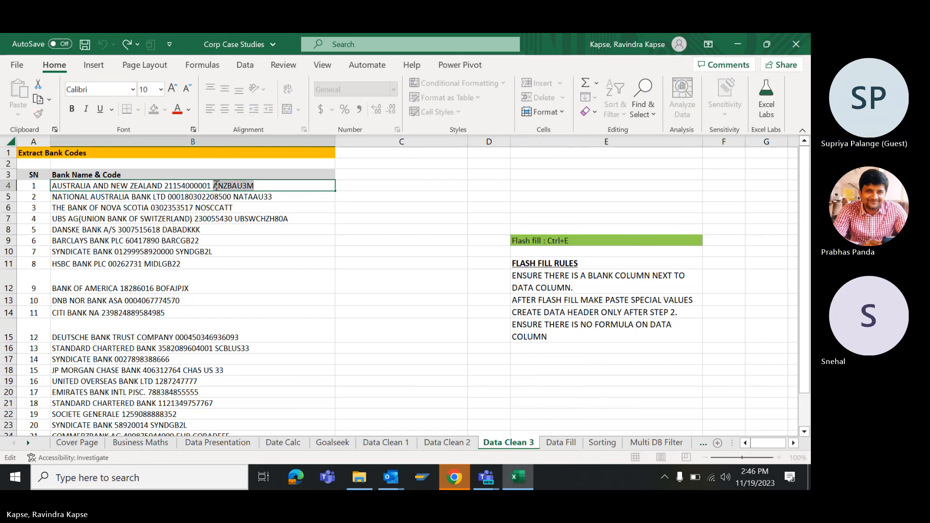
{"action": "key", "text": "ctrl+c"}
{"action": "left_click", "coordinate": [359, 183]}
{"action": "key", "text": "ctrl+v"}
{"action": "key", "text": "Return"}
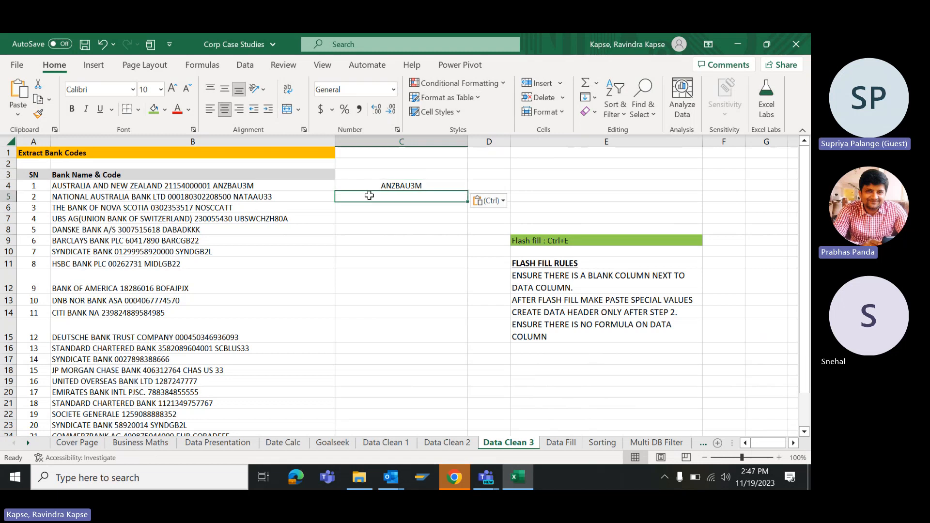
{"action": "left_click", "coordinate": [378, 185]}
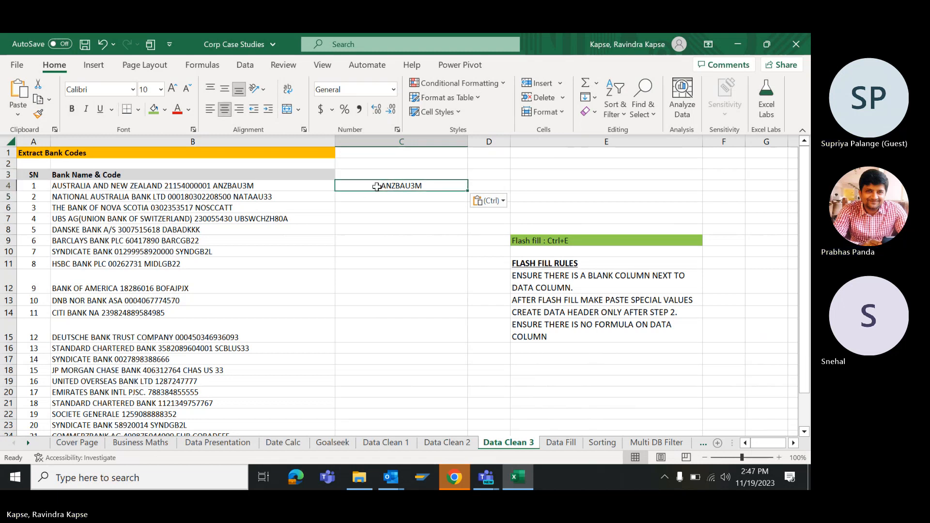
{"action": "key", "text": "ctrl+e"}
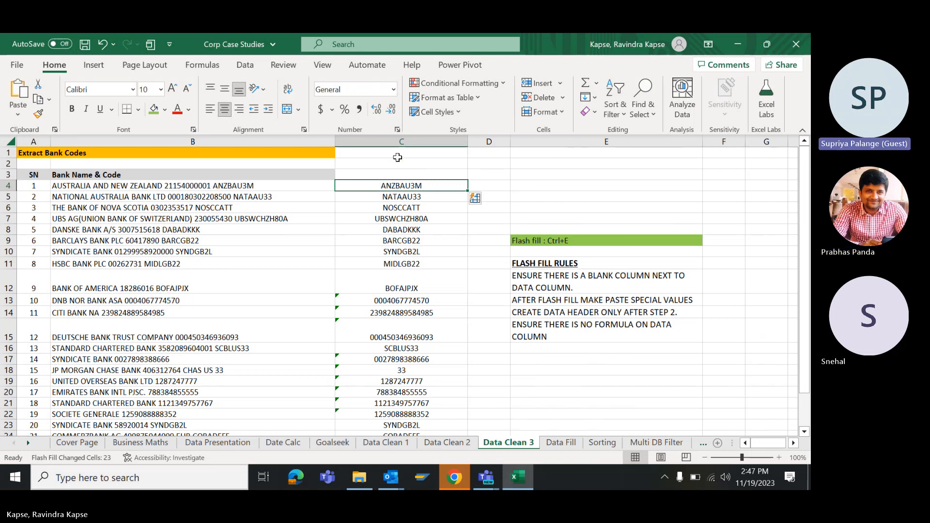
- Copy column C and paste it back over itself as values only
{"action": "left_click", "coordinate": [400, 141]}
{"action": "key", "text": "ctrl+c"}
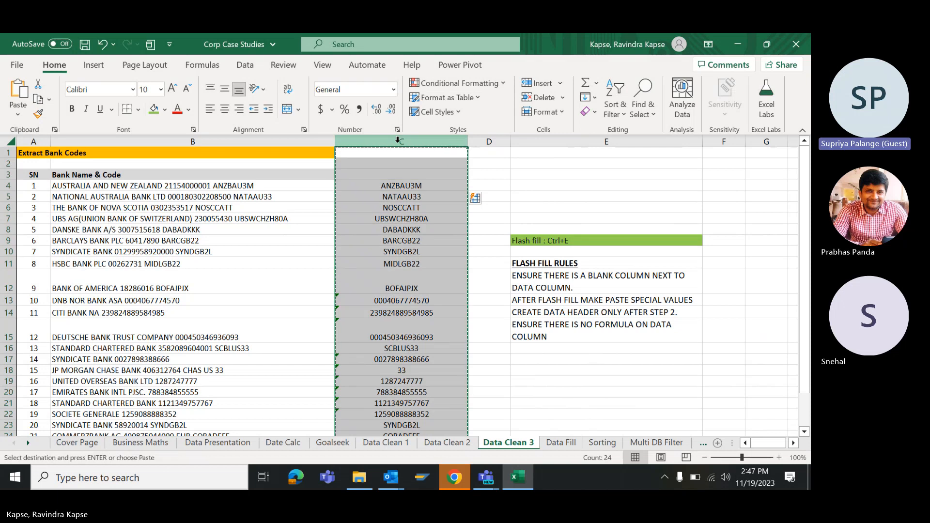
{"action": "key", "text": "ctrl+v"}
{"action": "left_click", "coordinate": [489, 155]}
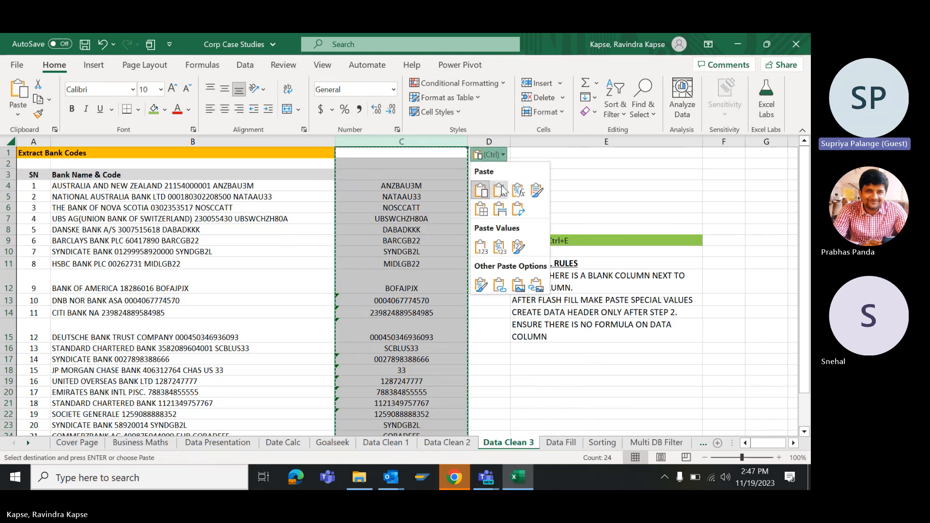
{"action": "left_click", "coordinate": [481, 247]}
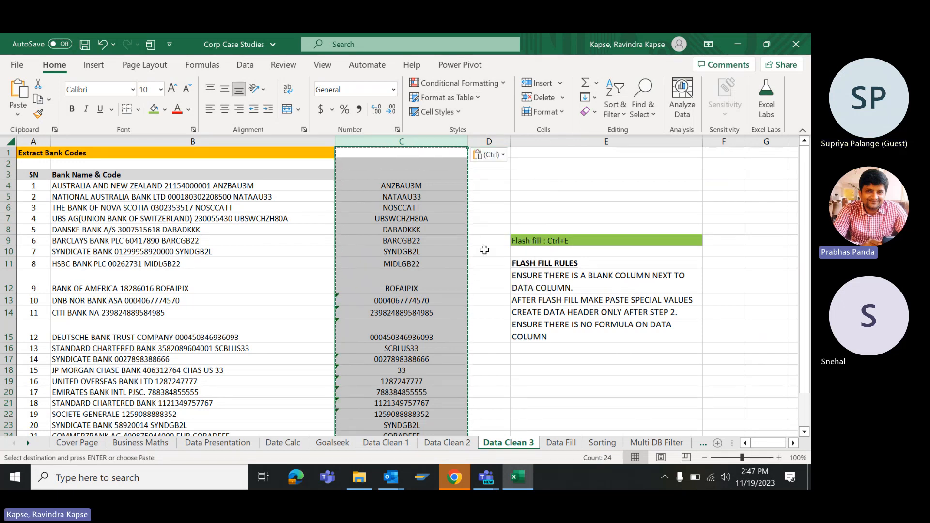
- Enter the header "Bank Code" in cell C3 above the extracted codes
{"action": "left_click", "coordinate": [407, 175]}
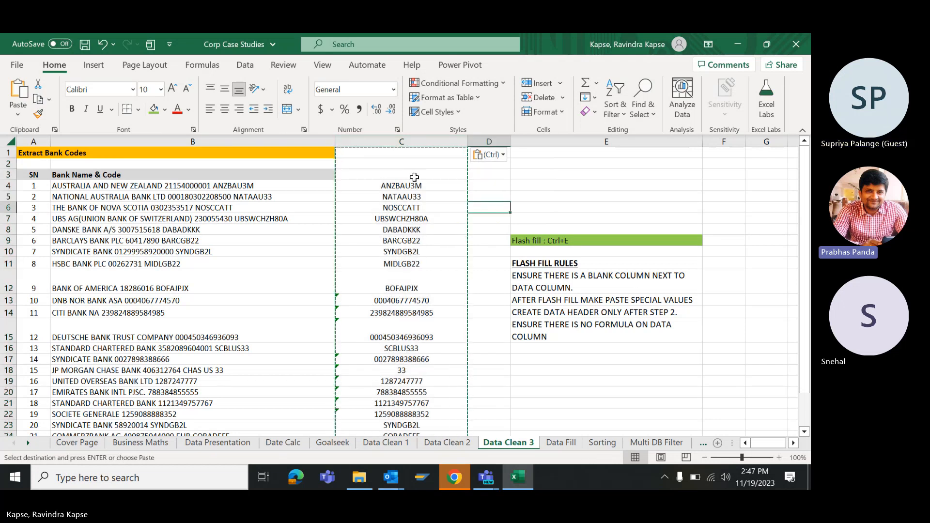
{"action": "type", "text": "Ban"}
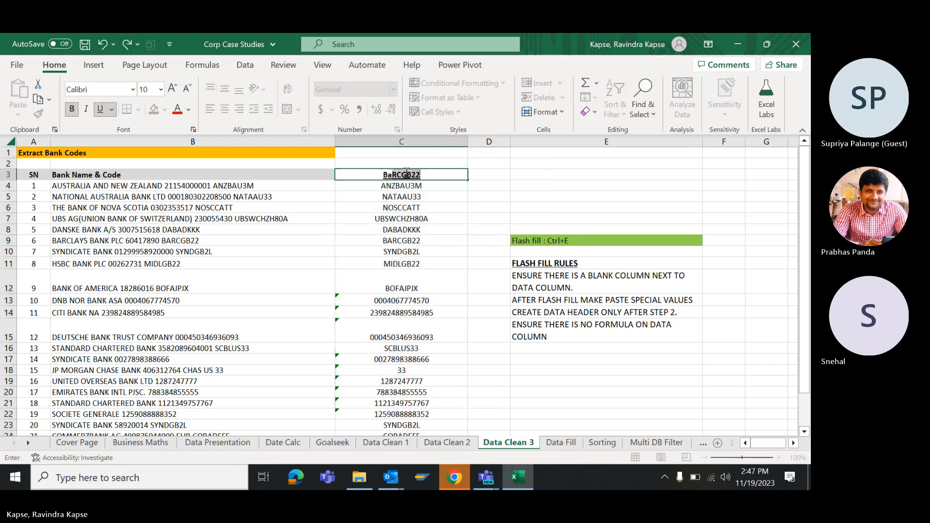
{"action": "type", "text": "k Code"}
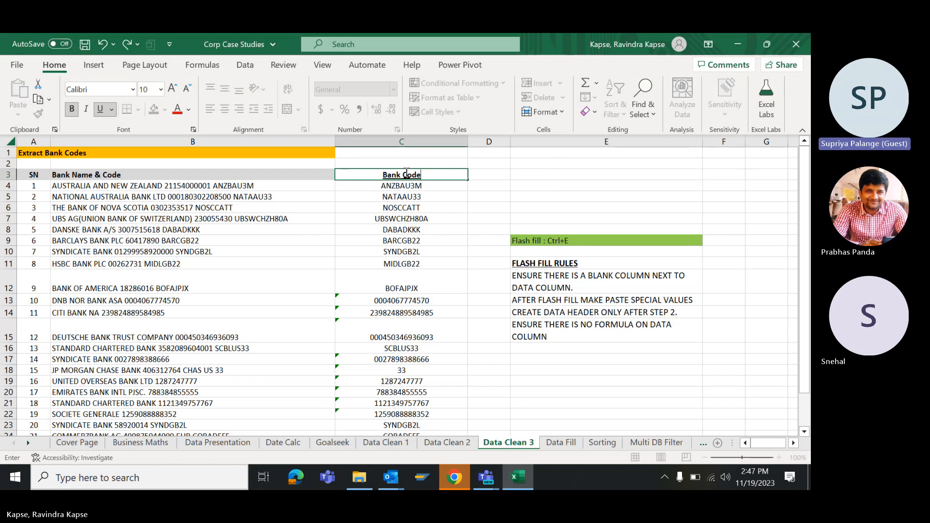
{"action": "key", "text": "Return"}
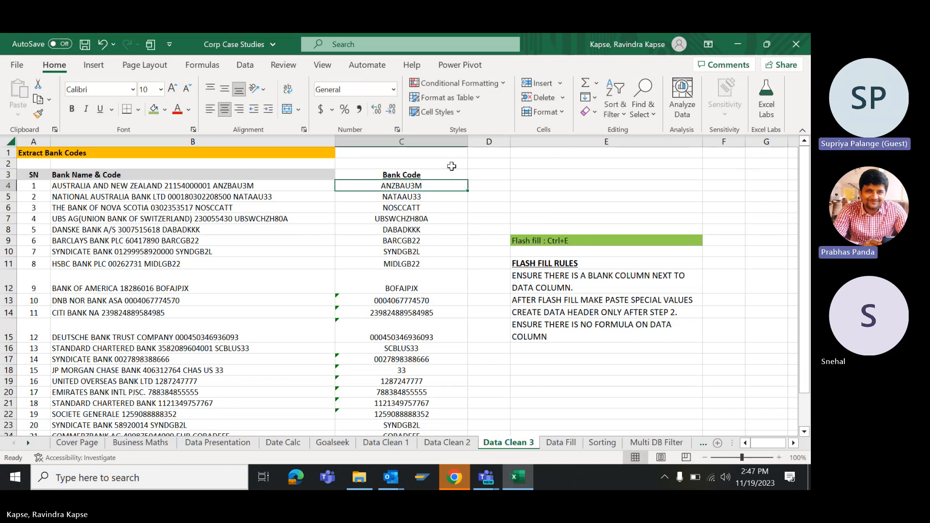
{"action": "left_click", "coordinate": [551, 189]}
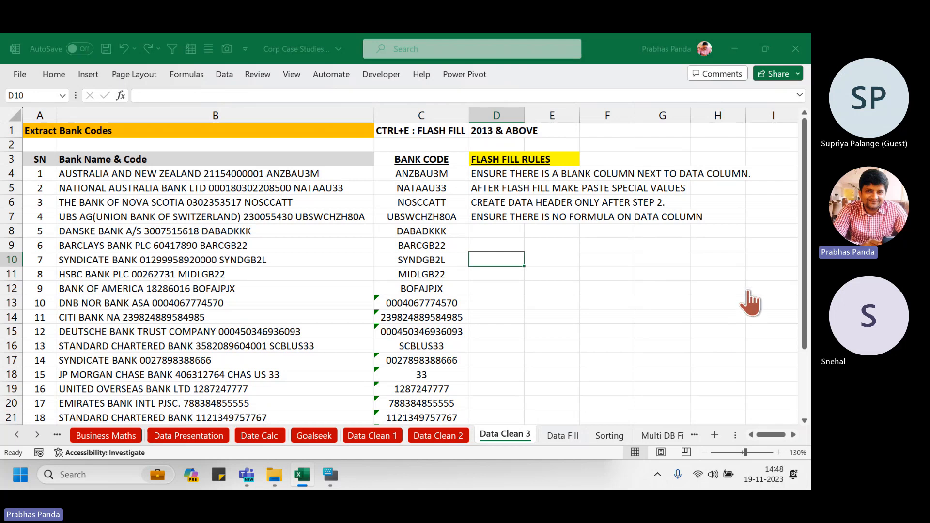
- Insert a blank column between the Bank Name & Code column and the BANK CODE column
{"action": "left_click", "coordinate": [401, 176]}
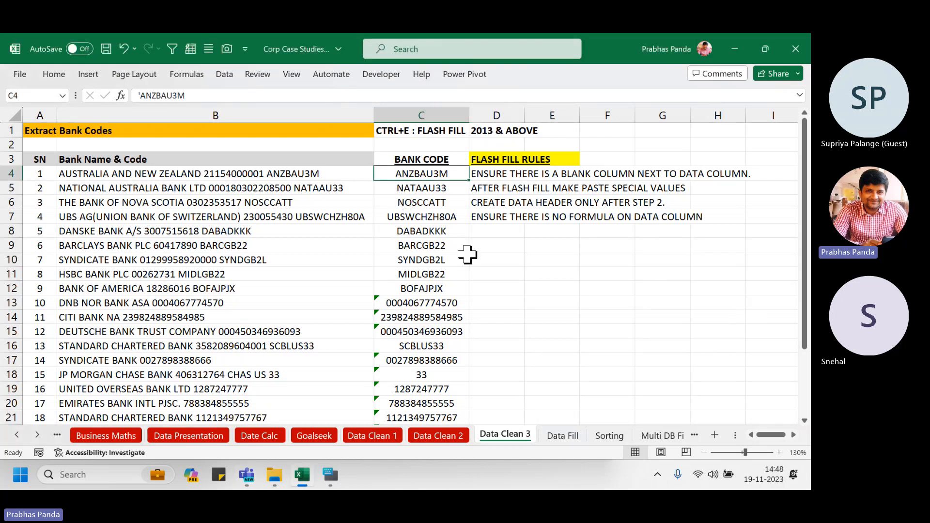
{"action": "key", "text": "alt+i"}
{"action": "key", "text": "c"}
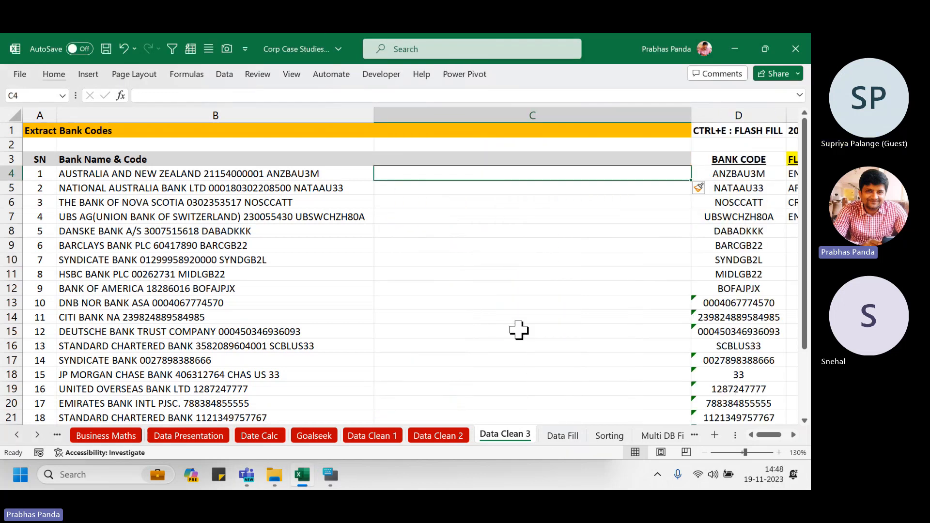
- Copy the word AUSTRALIA from the text in B4 into C4 and Flash Fill the new column from it
{"action": "key", "text": "Left"}
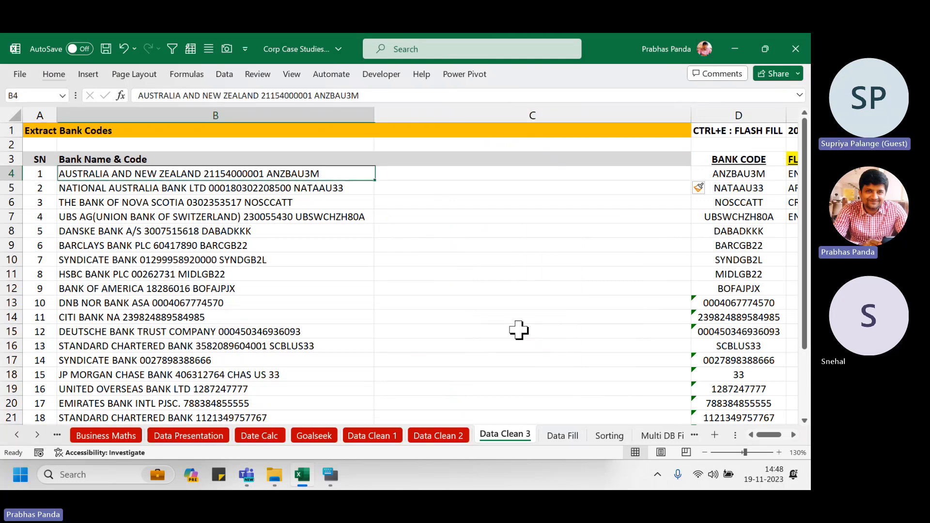
{"action": "key", "text": "F2"}
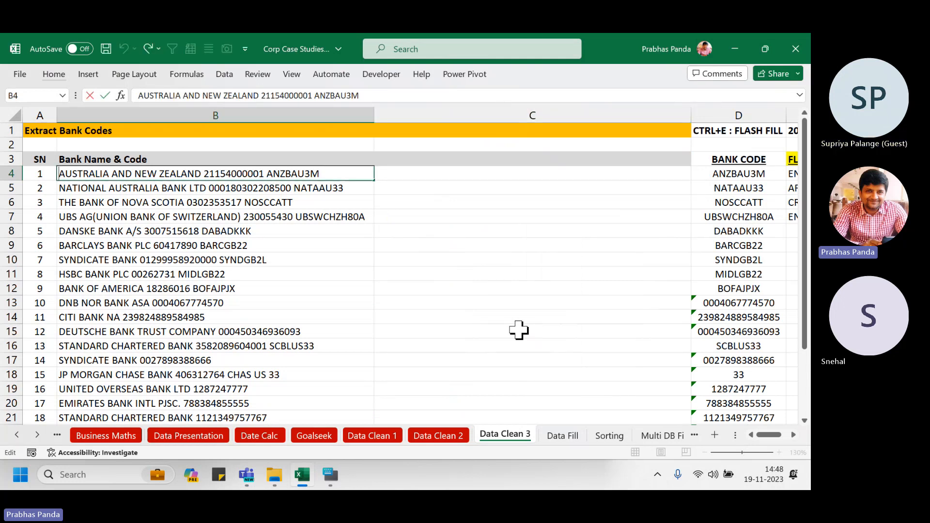
{"action": "key", "text": "Home"}
{"action": "key", "text": "shift+Right"}
{"action": "key", "text": "shift+Right"}
{"action": "key", "text": "shift+Right"}
{"action": "key", "text": "shift+Right"}
{"action": "key", "text": "shift+Right"}
{"action": "key", "text": "shift+Right"}
{"action": "key", "text": "shift+Right"}
{"action": "key", "text": "shift+Right"}
{"action": "key", "text": "shift+Right"}
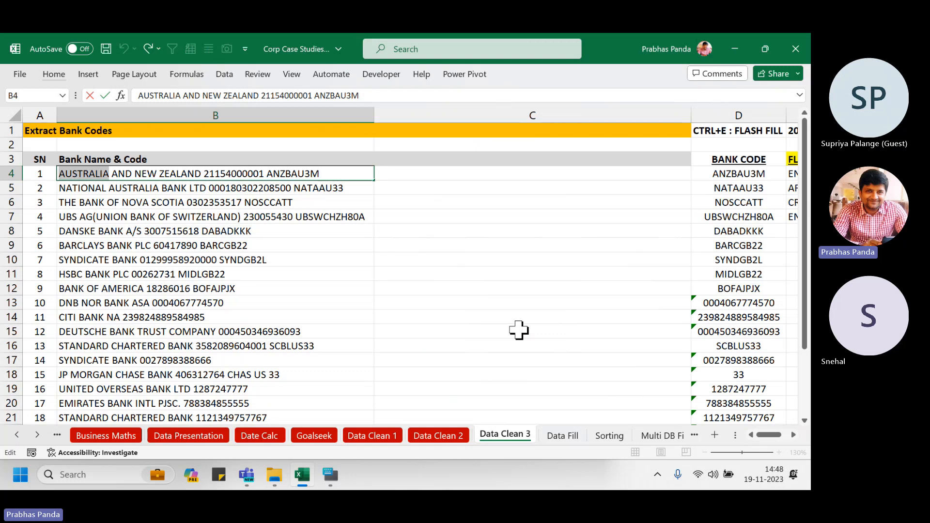
{"action": "key", "text": "Tab"}
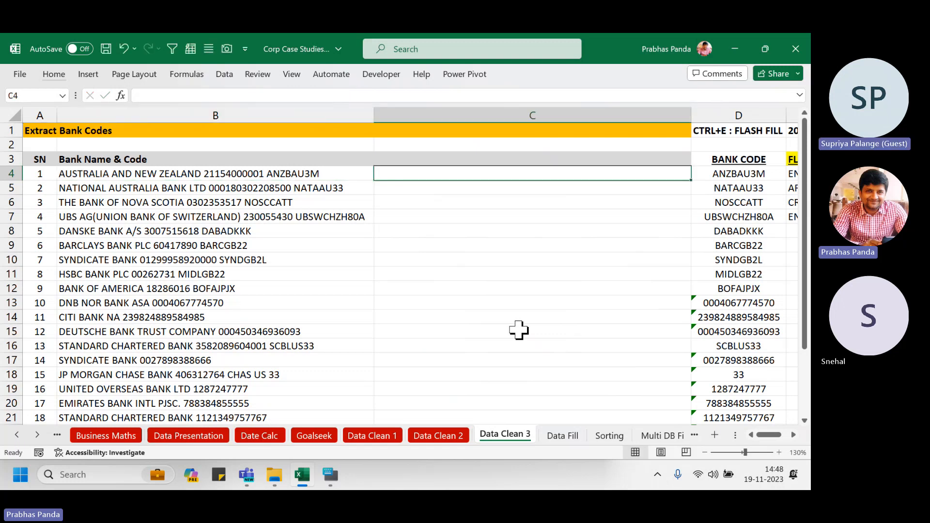
{"action": "key", "text": "ctrl+v"}
{"action": "key", "text": "ctrl+e"}
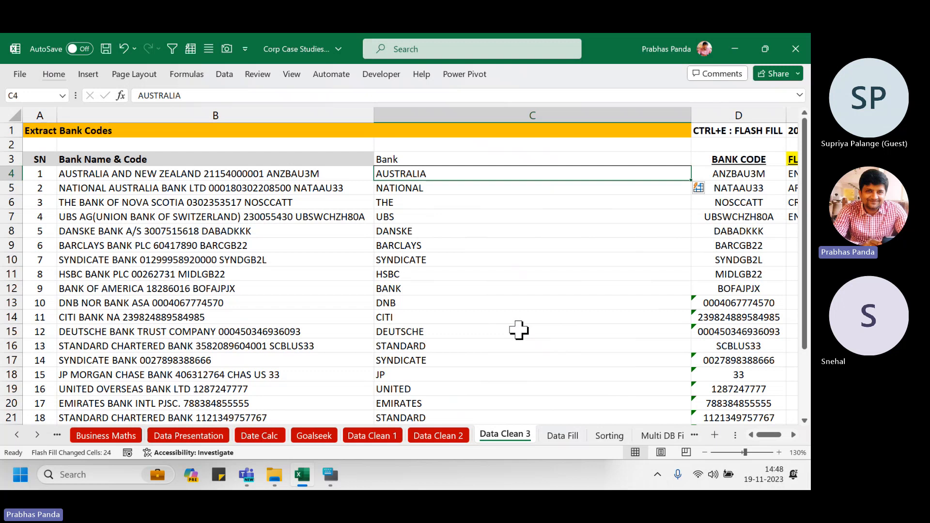
- Undo the Flash Fill, the pasted word and the inserted column
{"action": "key", "text": "ctrl+z"}
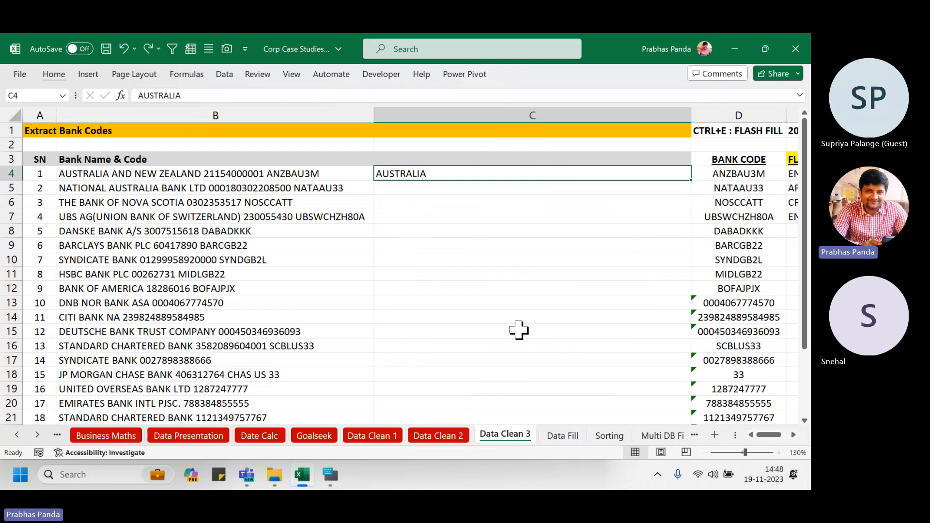
{"action": "key", "text": "ctrl+z"}
{"action": "key", "text": "ctrl+z"}
{"action": "key", "text": "ctrl+z"}
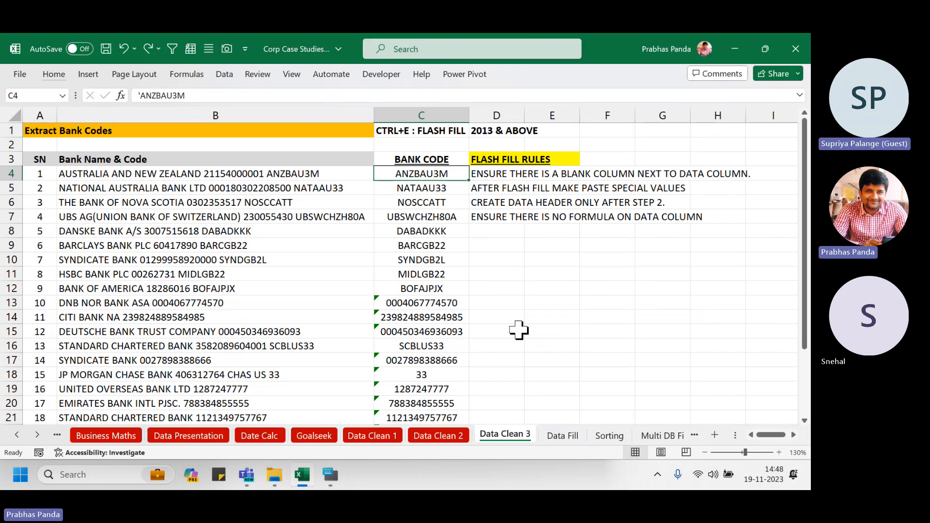
- Compare the extracted codes in C4:C21 with their source text in column B, checking rows 4 and 13
{"action": "left_click", "coordinate": [311, 175]}
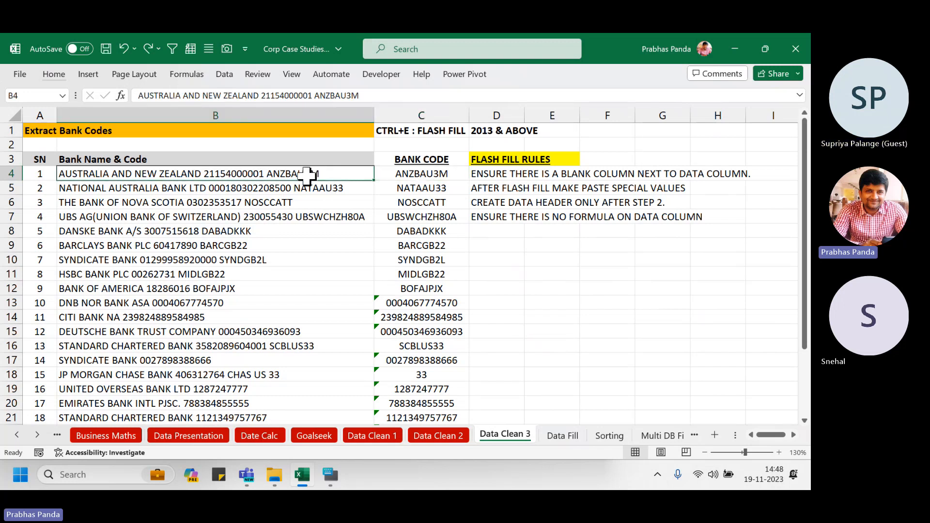
{"action": "left_click_drag", "start_coordinate": [363, 177], "coordinate": [409, 176]}
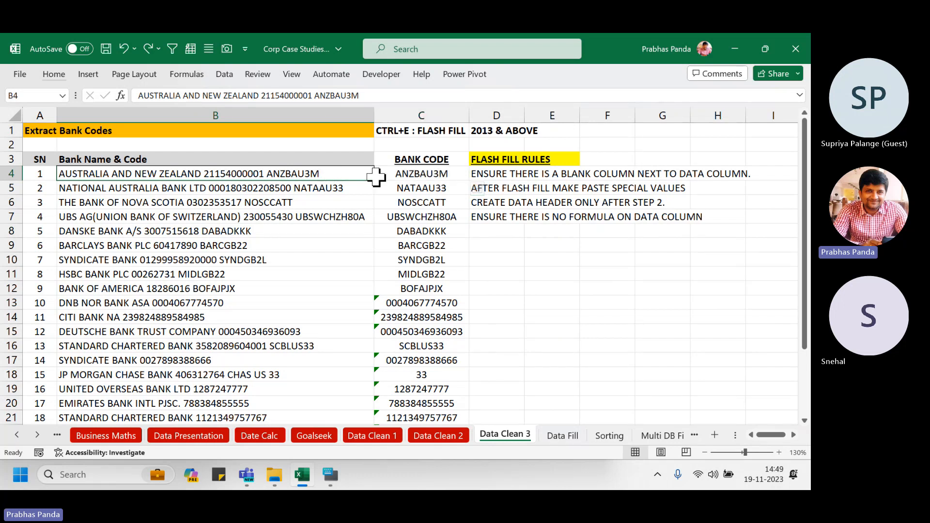
{"action": "left_click_drag", "start_coordinate": [415, 174], "coordinate": [407, 412]}
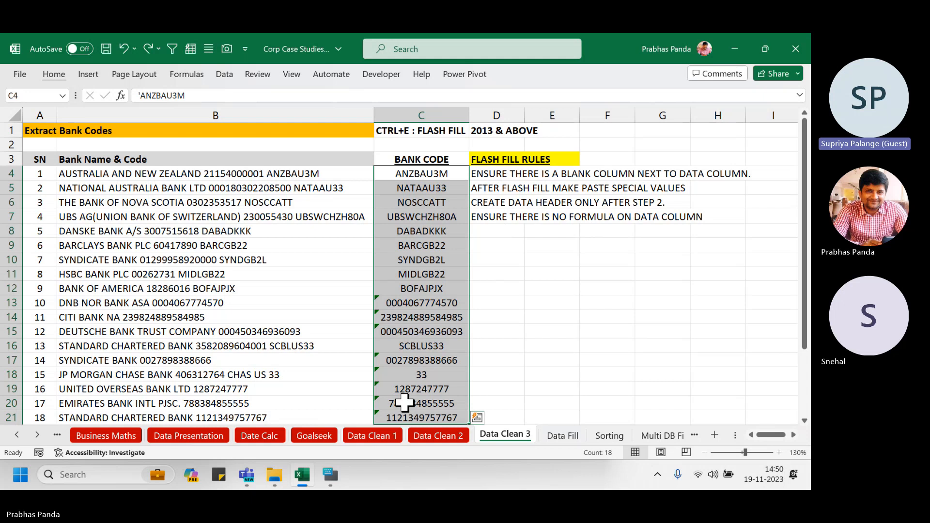
{"action": "left_click", "coordinate": [421, 361]}
{"action": "left_click", "coordinate": [416, 303]}
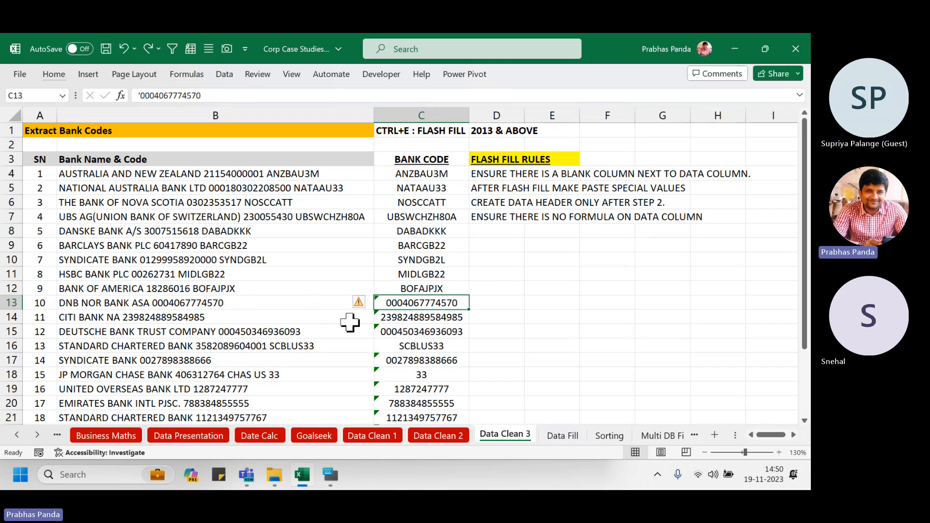
{"action": "left_click", "coordinate": [265, 304]}
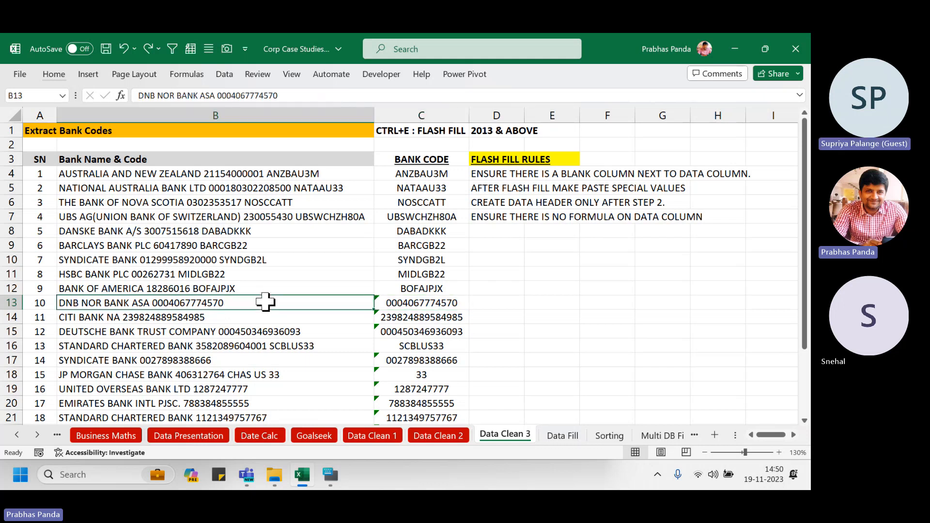
- Compare the numeric results in C13:C21 with their source text in column B, temporarily marking the number in B13 with a red box
{"action": "left_click", "coordinate": [264, 317]}
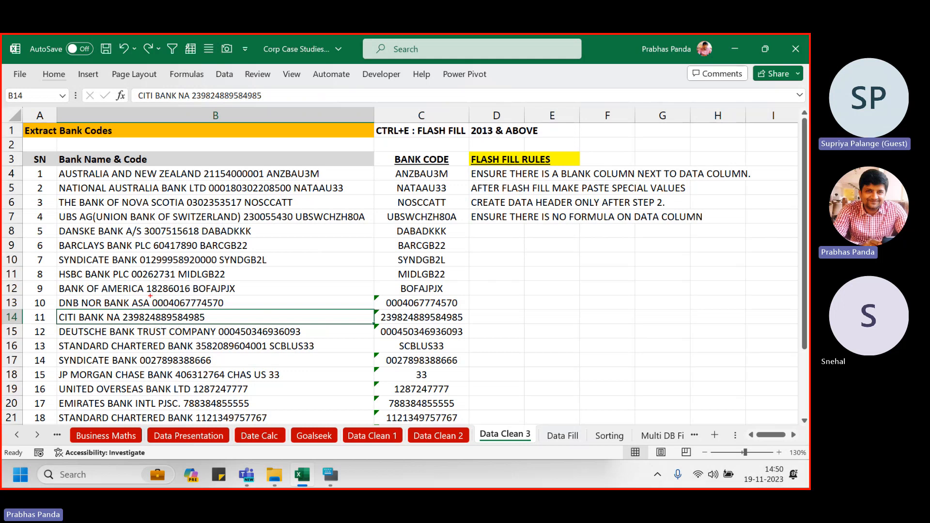
{"action": "left_click_drag", "start_coordinate": [150, 296], "coordinate": [243, 310]}
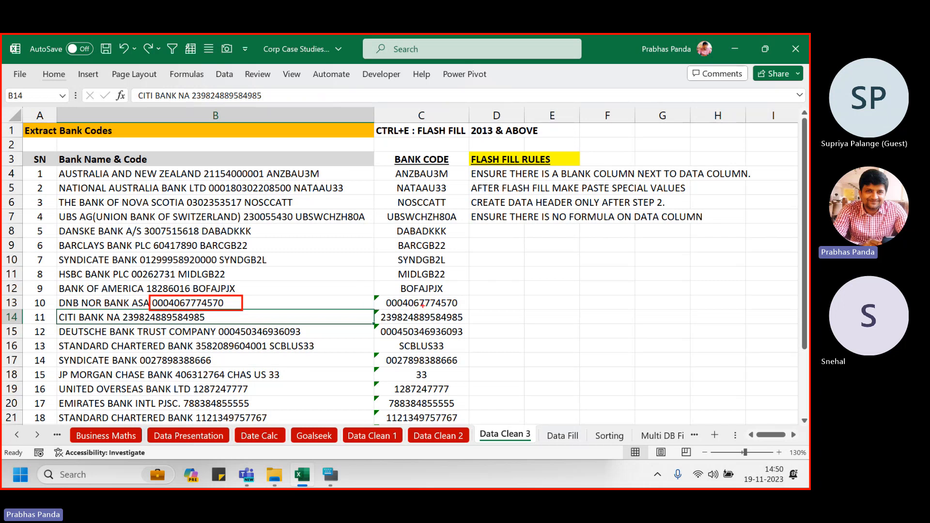
{"action": "left_click_drag", "start_coordinate": [365, 288], "coordinate": [387, 309]}
{"action": "key", "text": "ctrl+z"}
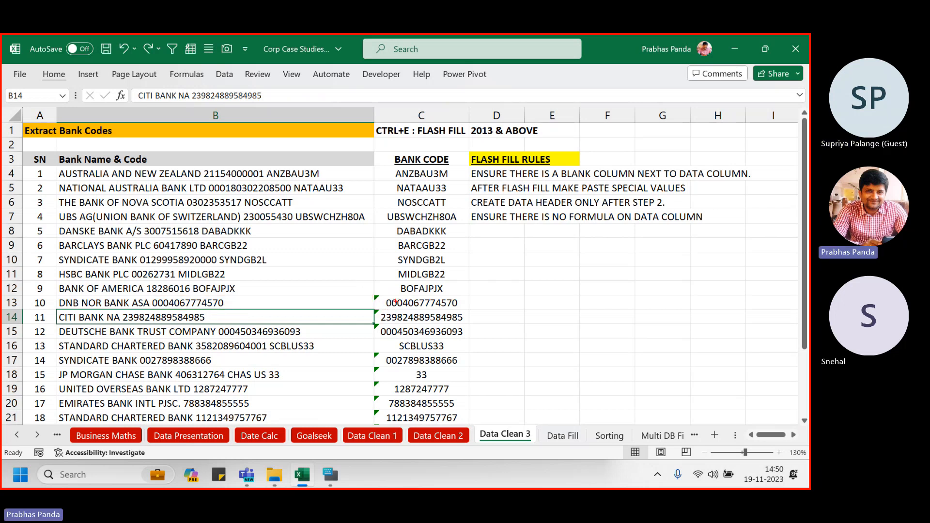
{"action": "key", "text": "Escape"}
{"action": "left_click_drag", "start_coordinate": [421, 302], "coordinate": [427, 417]}
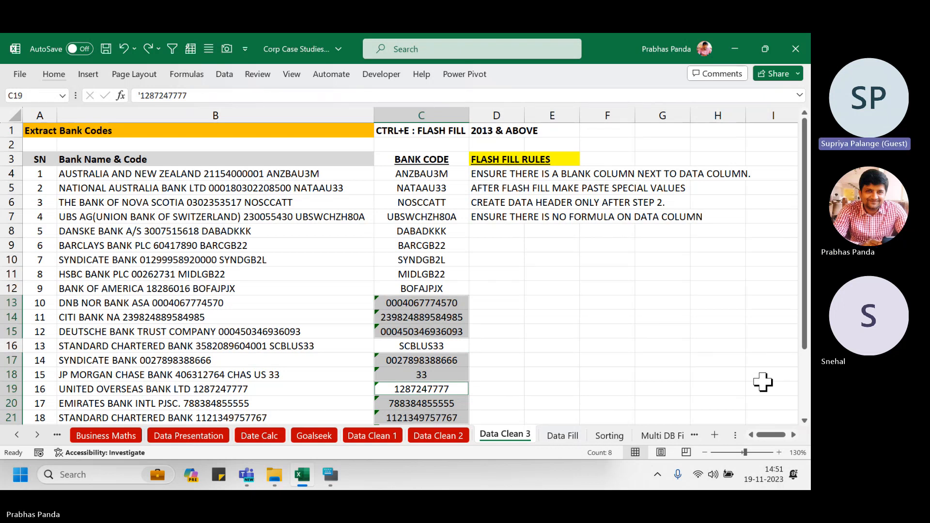
{"action": "left_click", "coordinate": [441, 229]}
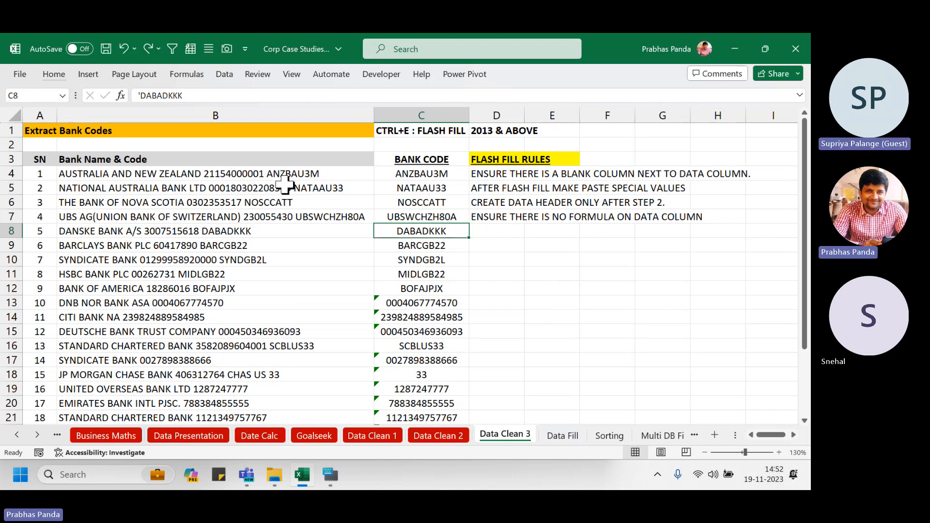
{"action": "left_click_drag", "start_coordinate": [283, 174], "coordinate": [277, 370]}
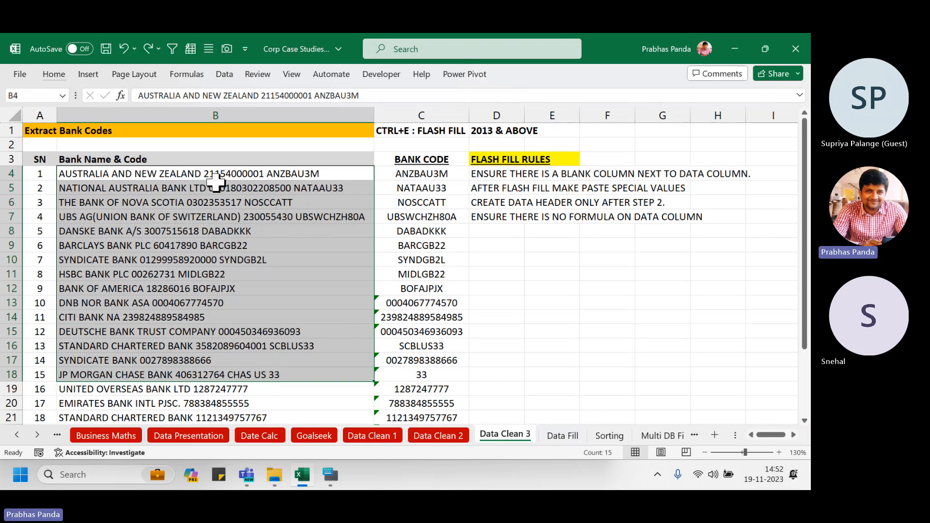
- Insert a blank column before the BANK CODE column and make it narrower
{"action": "left_click", "coordinate": [445, 197]}
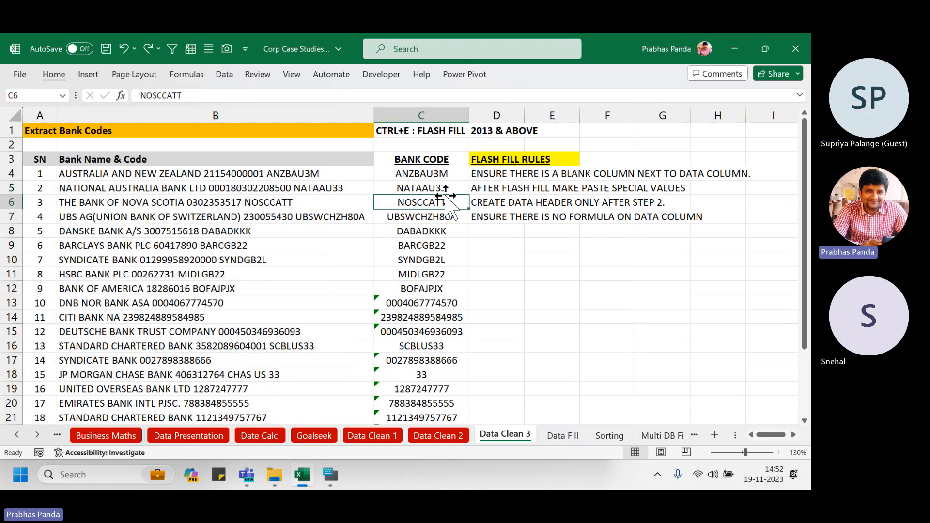
{"action": "key", "text": "alt+i"}
{"action": "key", "text": "c"}
{"action": "left_click_drag", "start_coordinate": [690, 117], "coordinate": [500, 133]}
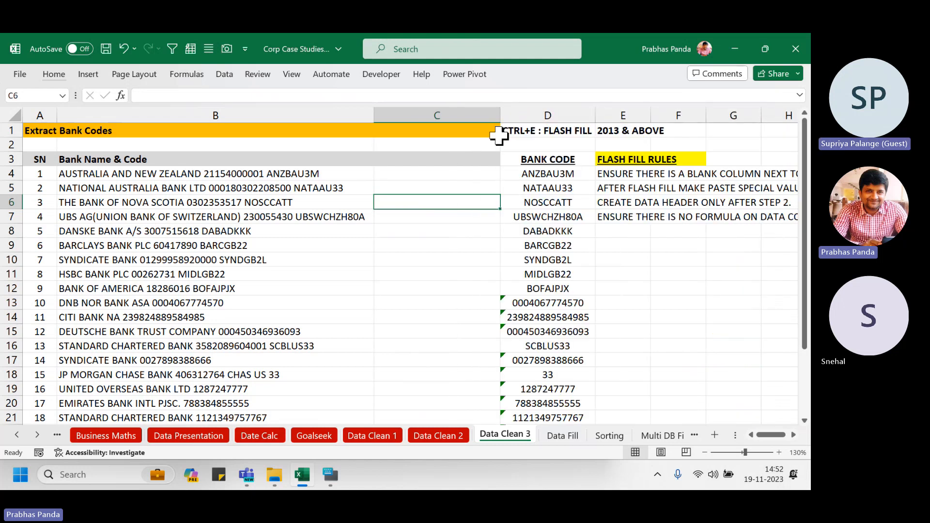
- Copy the bank account number from the text in B4 and enter it in C4 as text with a leading apostrophe
{"action": "left_click", "coordinate": [262, 176]}
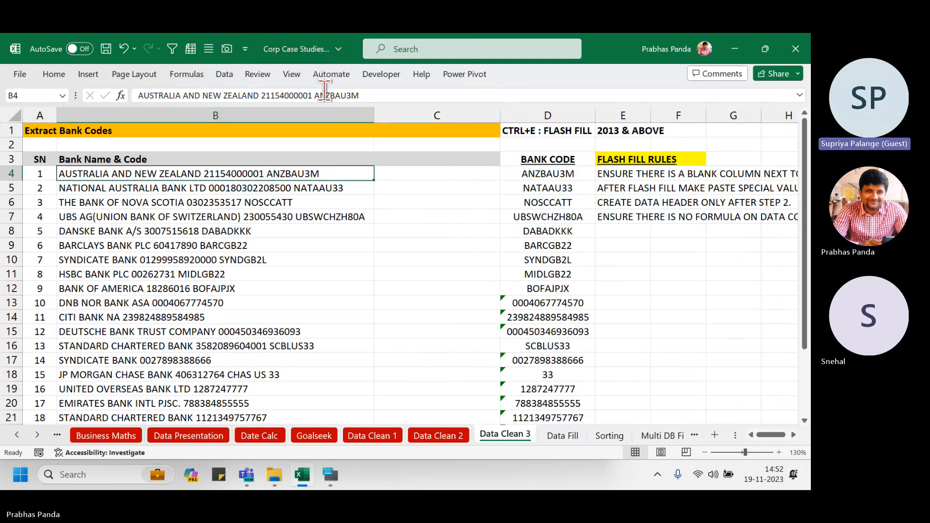
{"action": "left_click_drag", "start_coordinate": [314, 96], "coordinate": [256, 97]}
{"action": "key", "text": "ctrl+c"}
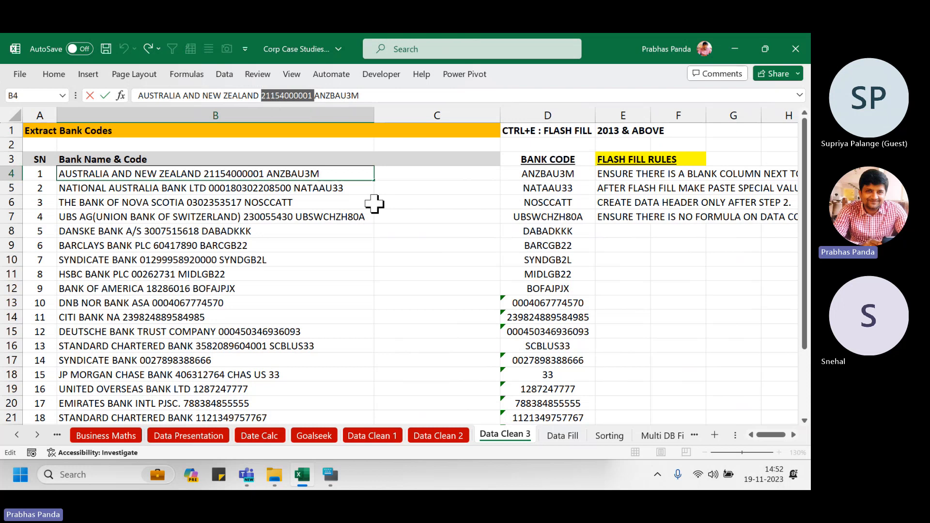
{"action": "key", "text": "Tab"}
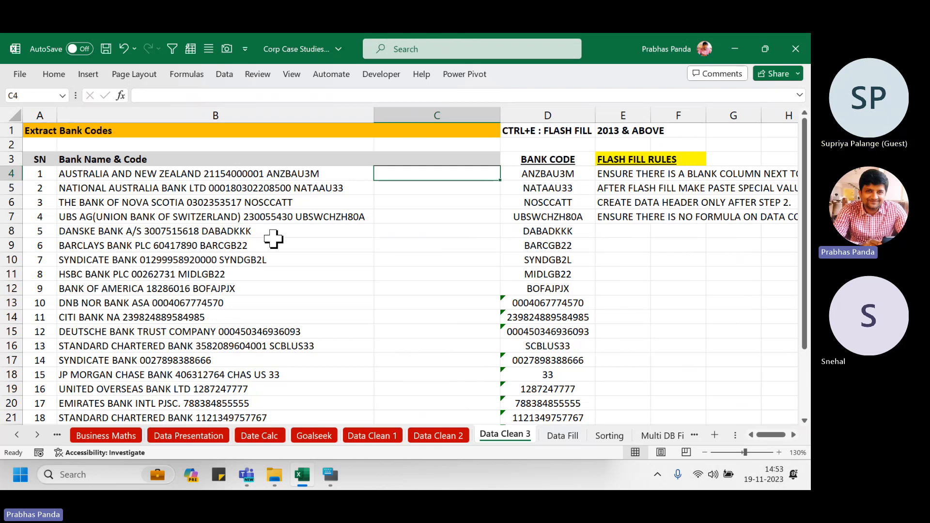
{"action": "type", "text": "'"}
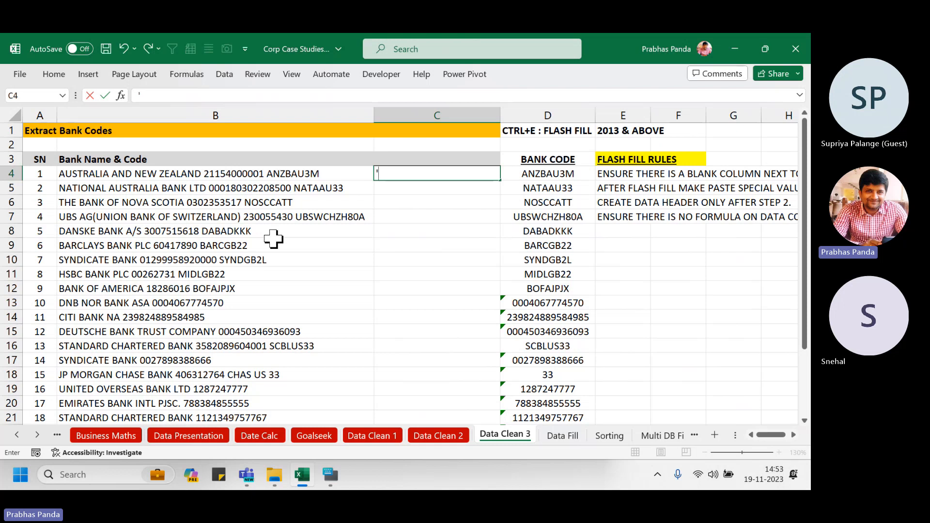
{"action": "left_click", "coordinate": [335, 473]}
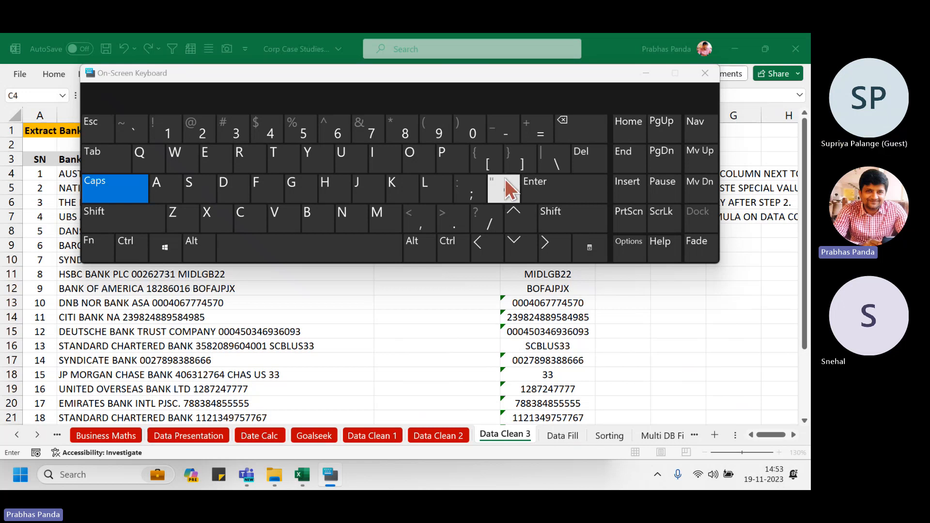
{"action": "left_click", "coordinate": [646, 74]}
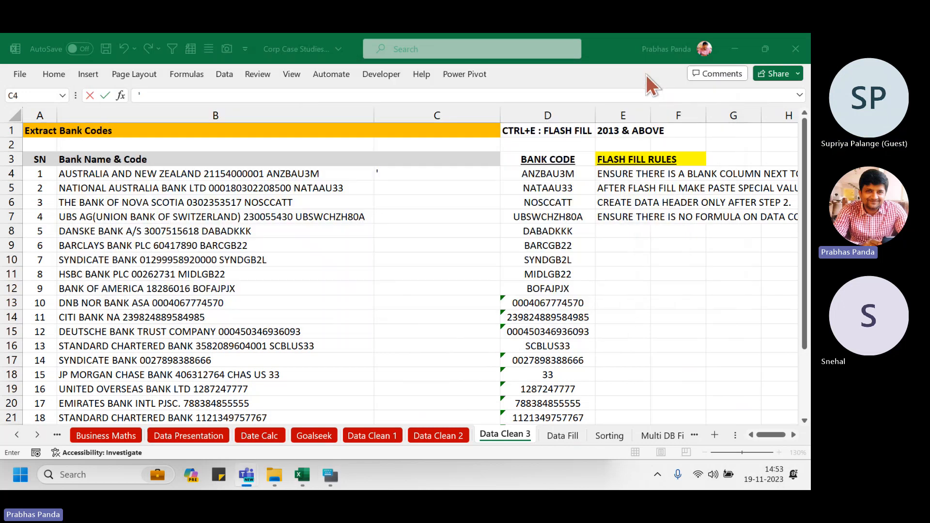
{"action": "left_click", "coordinate": [419, 173]}
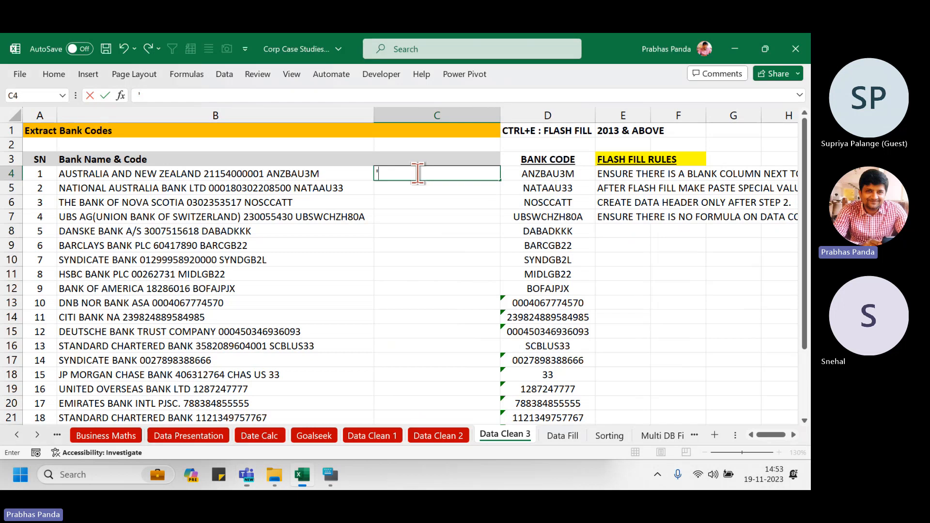
{"action": "key", "text": "ctrl+v"}
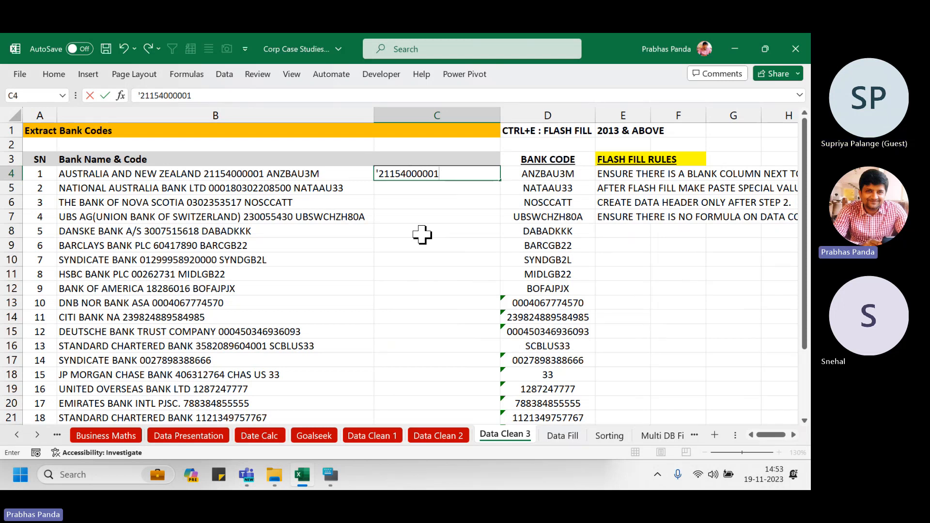
{"action": "key", "text": "Return"}
{"action": "key", "text": "Left"}
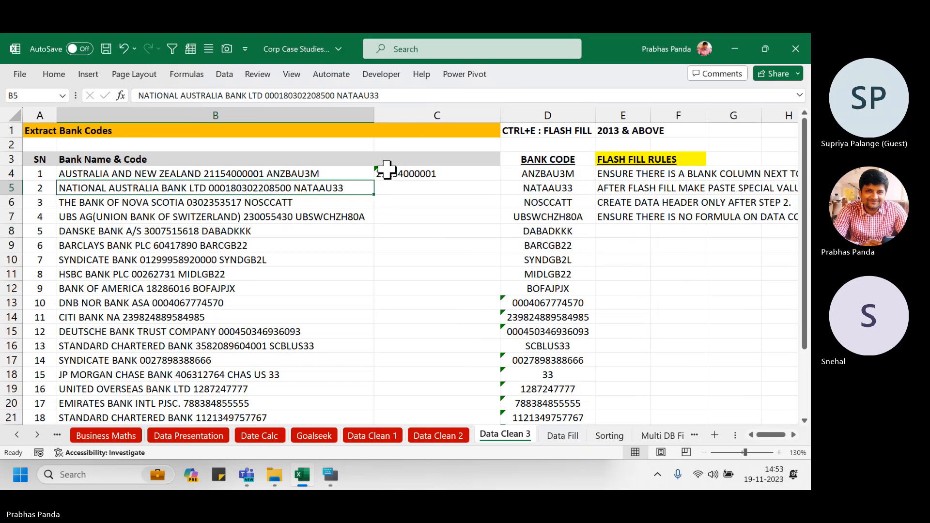
- Flash Fill column C from the example in C4 and paste C3:C27 back over itself as values
{"action": "left_click", "coordinate": [428, 174]}
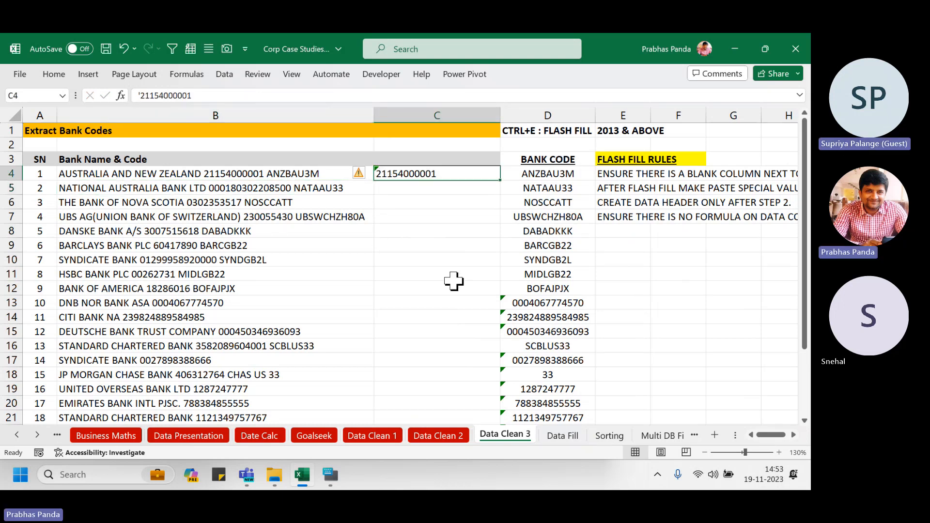
{"action": "key", "text": "ctrl+e"}
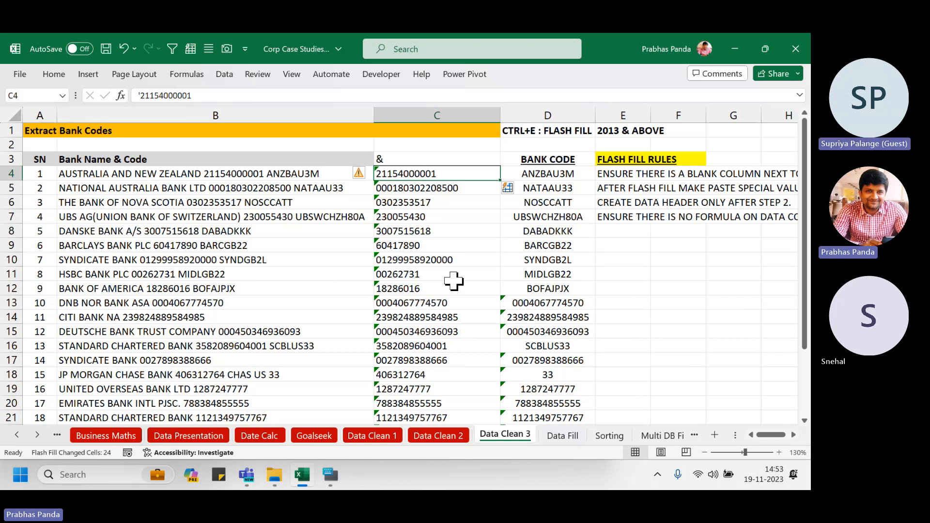
{"action": "key", "text": "Up"}
{"action": "key", "text": "ctrl+shift+Down"}
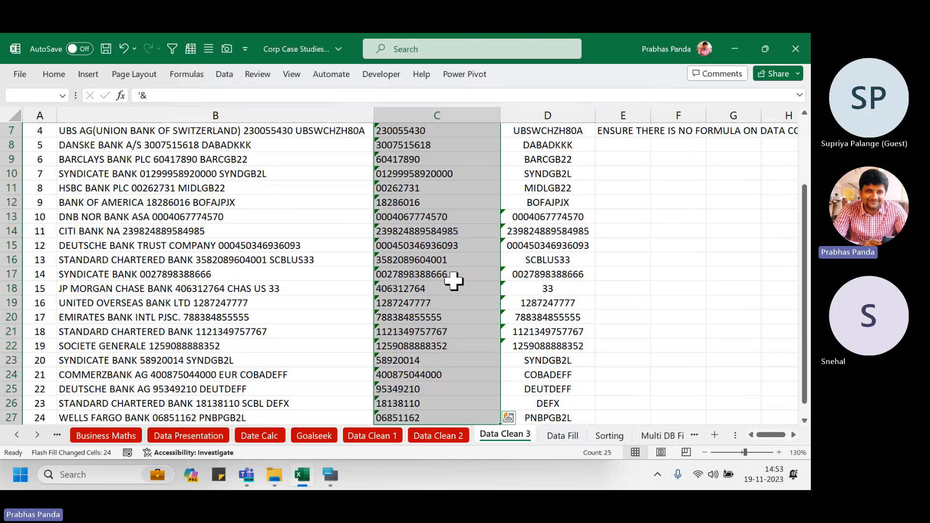
{"action": "key", "text": "ctrl+c"}
{"action": "key", "text": "alt"}
{"action": "key", "text": "e"}
{"action": "key", "text": "s"}
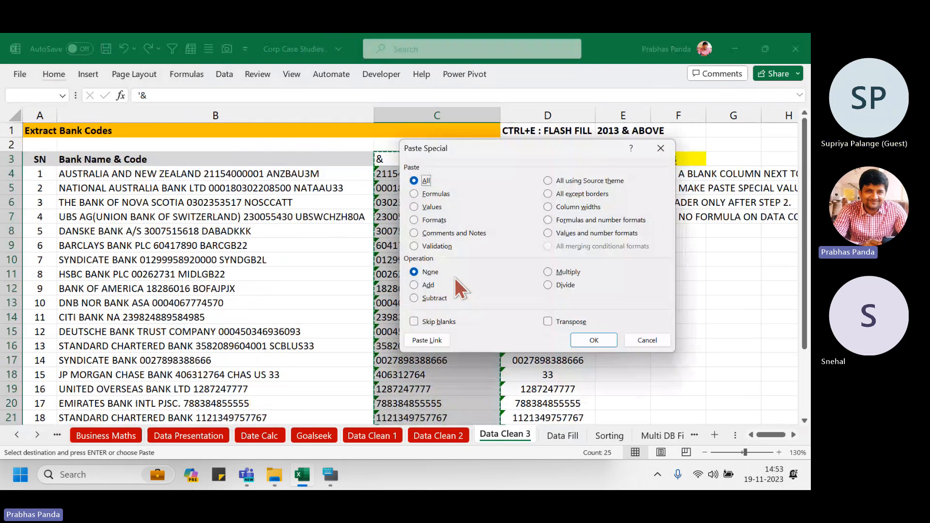
{"action": "left_click", "coordinate": [437, 211]}
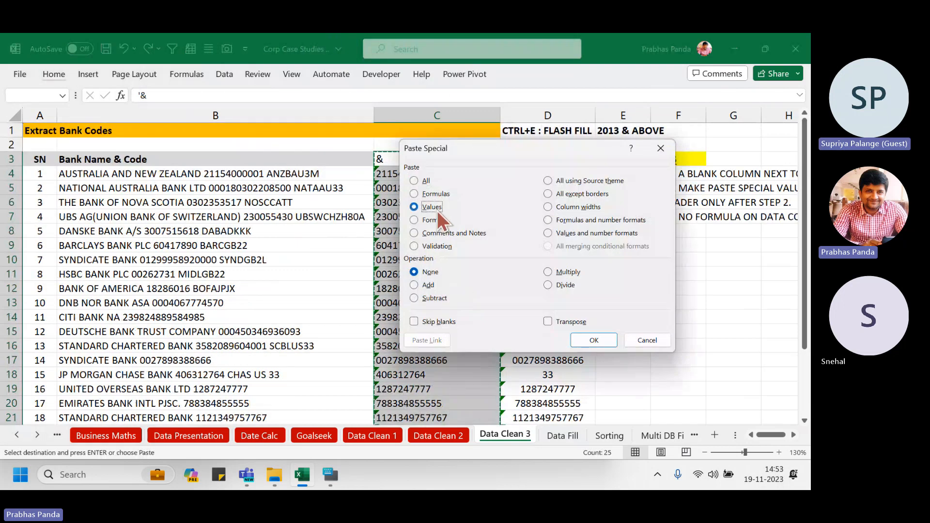
{"action": "left_click", "coordinate": [578, 340]}
- Replace the header in C3 with "Bank Acct No." and format it bold and underlined
{"action": "left_click", "coordinate": [382, 158]}
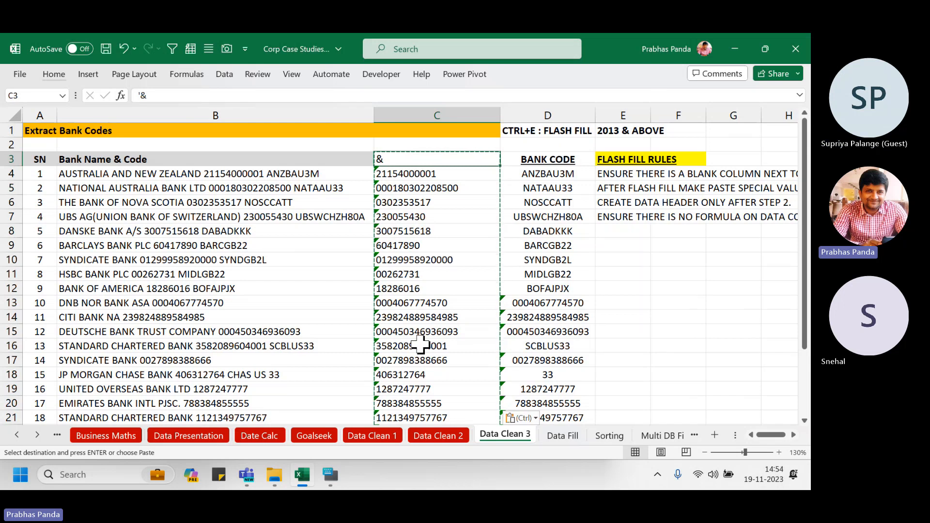
{"action": "type", "text": "Bank Acct nam"}
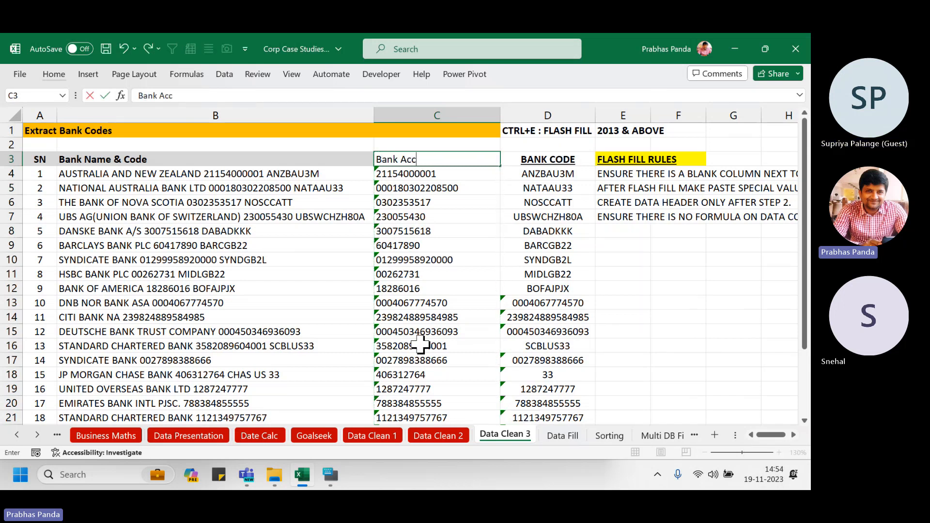
{"action": "key", "text": "BackSpace"}
{"action": "key", "text": "BackSpace"}
{"action": "key", "text": "BackSpace"}
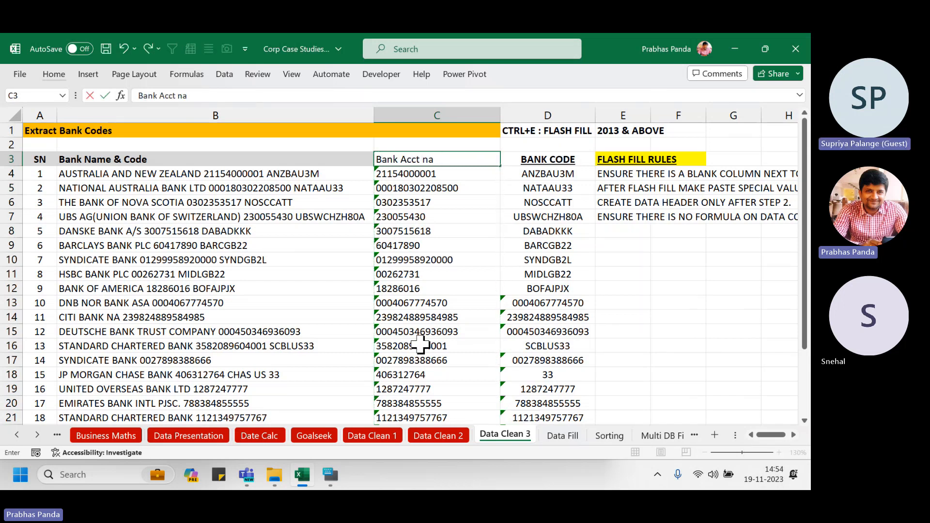
{"action": "type", "text": "No."}
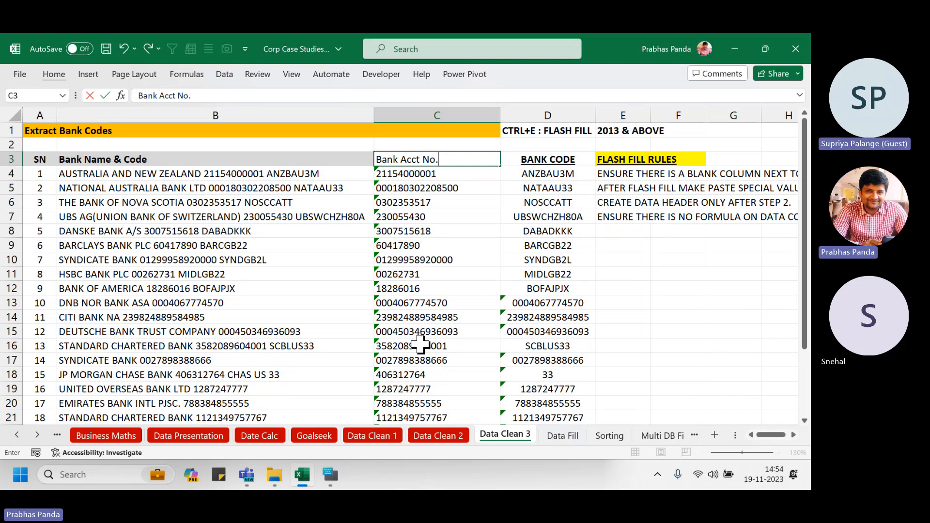
{"action": "key", "text": "Return"}
{"action": "key", "text": "Up"}
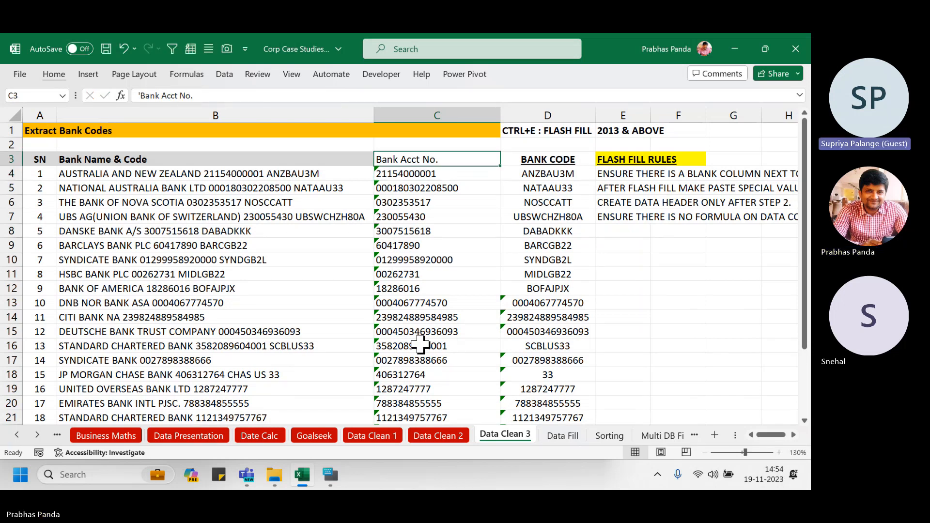
{"action": "key", "text": "ctrl+b"}
- Ignore the number-stored-as-text error for all account numbers in C4:C27
{"action": "key", "text": "Down"}
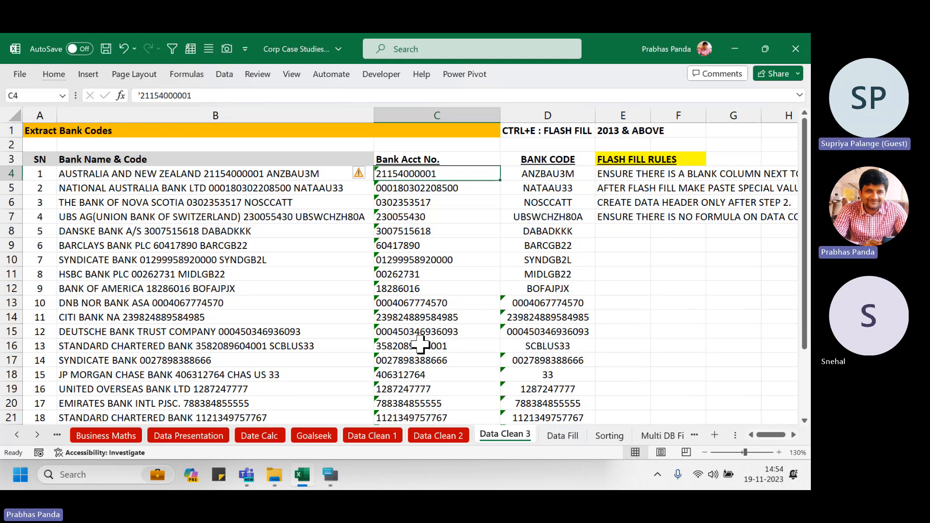
{"action": "key", "text": "ctrl+shift+Down"}
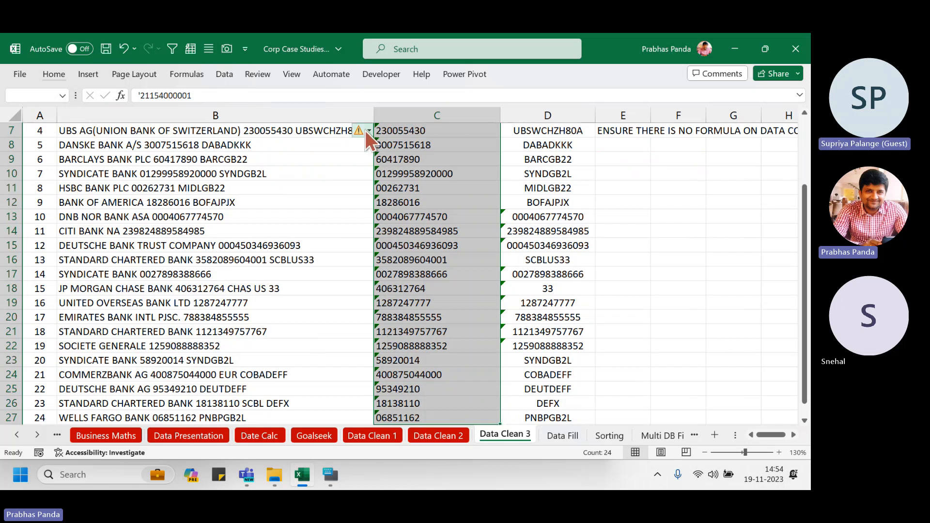
{"action": "key", "text": "ctrl+q"}
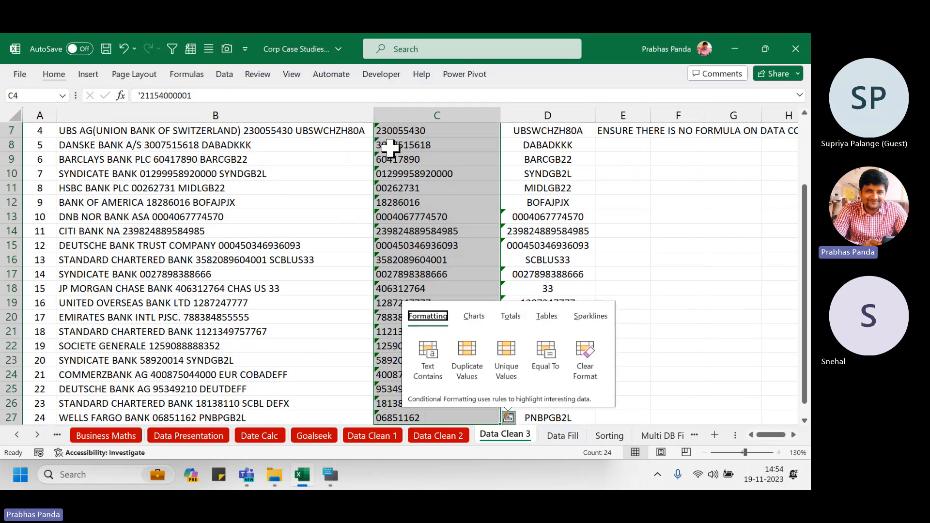
{"action": "key", "text": "Escape"}
{"action": "left_click", "coordinate": [362, 129]}
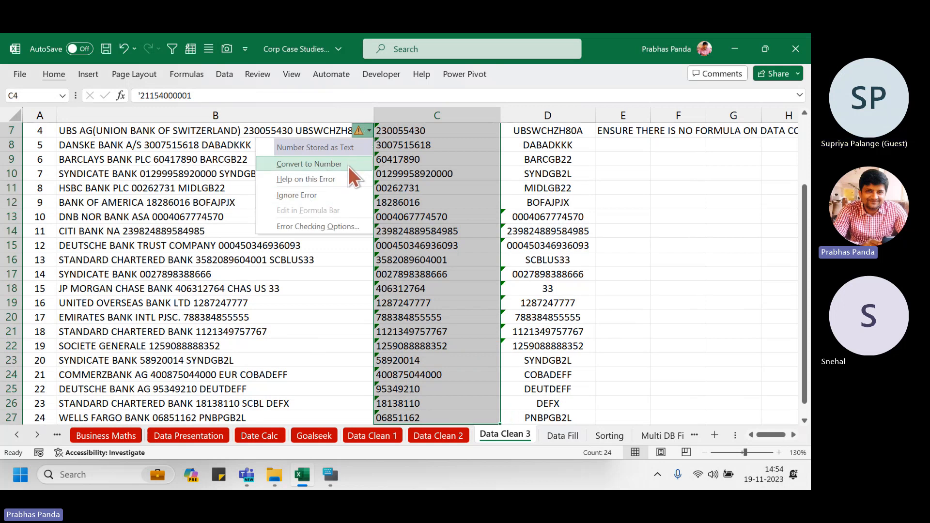
{"action": "left_click", "coordinate": [314, 195]}
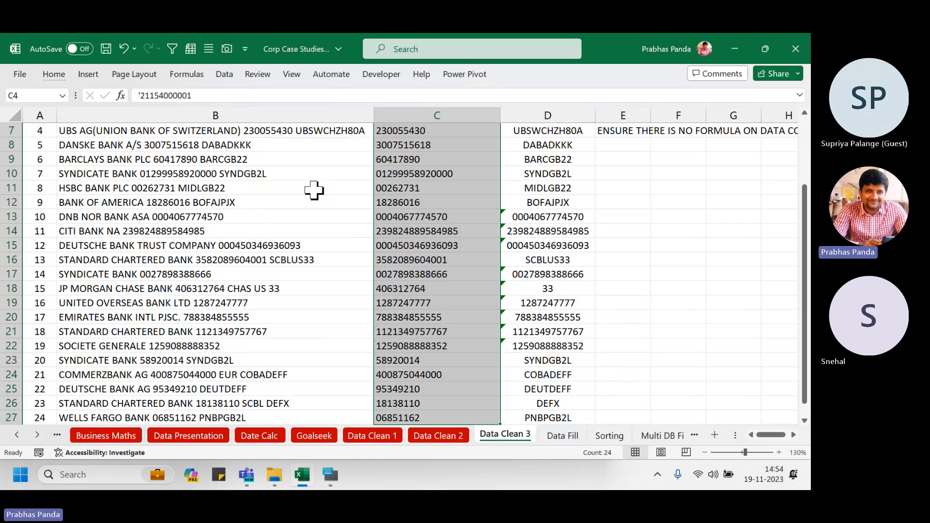
- Centre the account numbers in C4:C27 and the header in C3, and autofit the width of column C
{"action": "key", "text": "alt+h"}
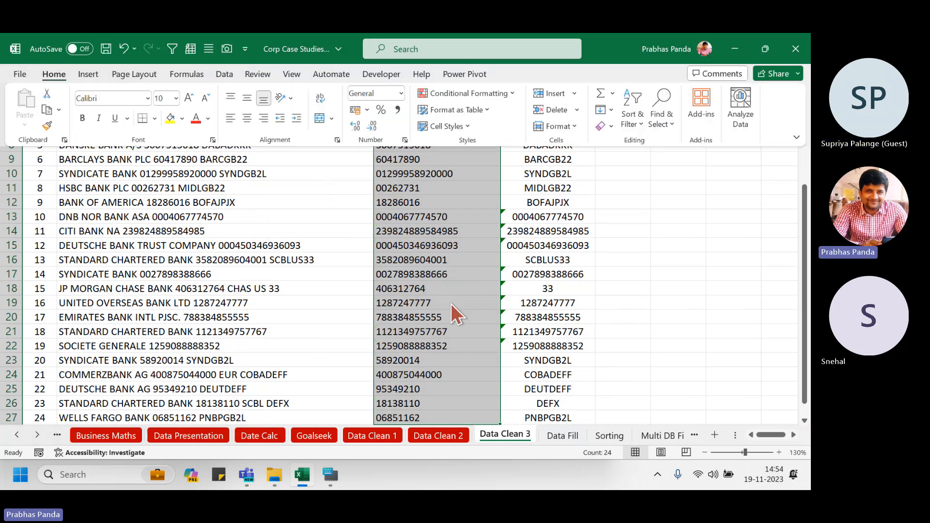
{"action": "key", "text": "a"}
{"action": "key", "text": "c"}
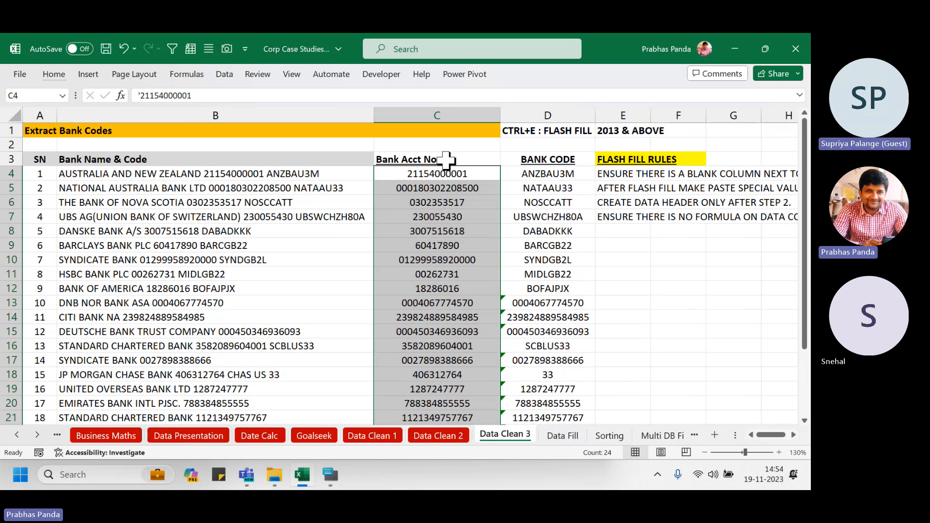
{"action": "left_click", "coordinate": [446, 159]}
{"action": "key", "text": "alt+h"}
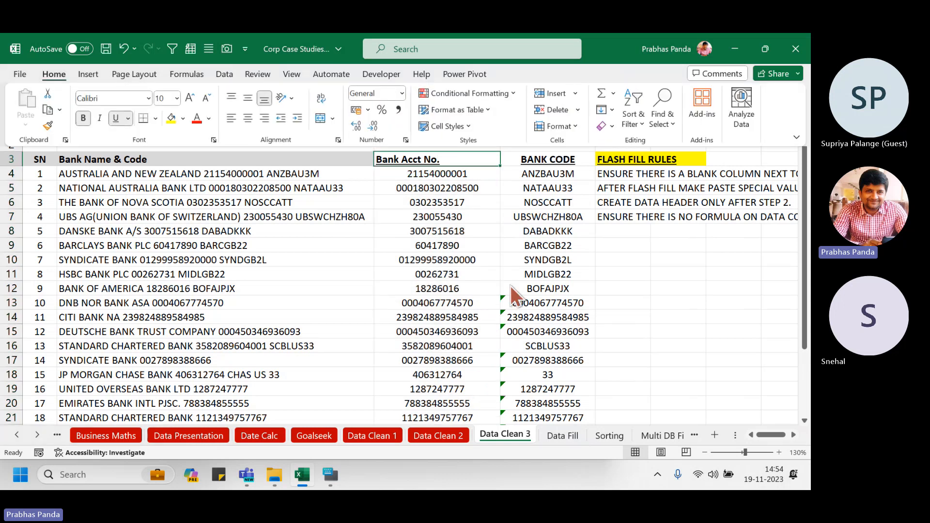
{"action": "key", "text": "a"}
{"action": "key", "text": "c"}
{"action": "left_click_drag", "start_coordinate": [501, 112], "coordinate": [501, 112]}
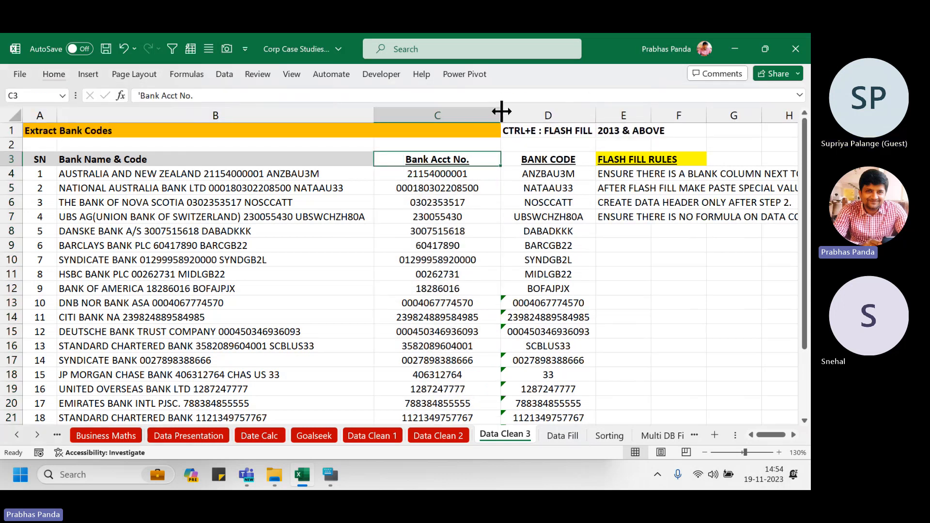
{"action": "double_click", "coordinate": [500, 112]}
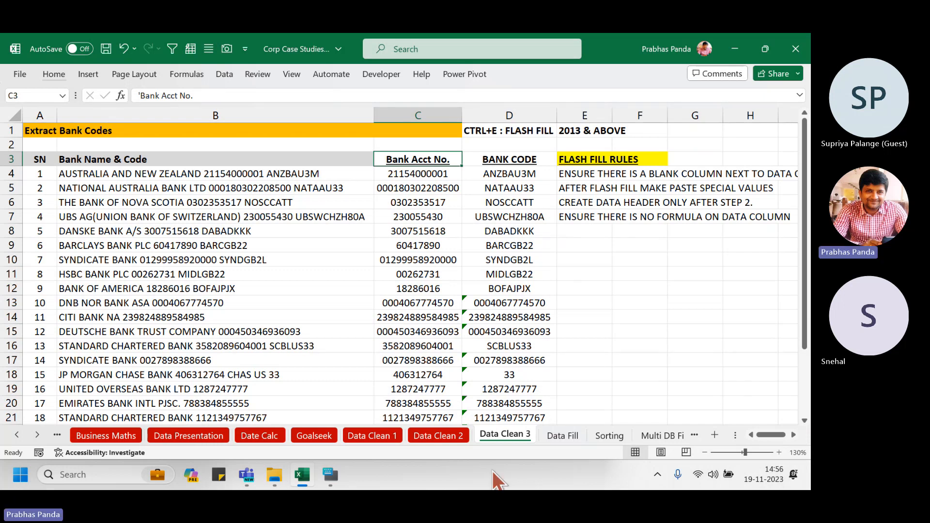
- Switch to the Microsoft Teams meeting window and stop sharing the screen
{"action": "left_click", "coordinate": [243, 479]}
{"action": "left_click", "coordinate": [150, 409]}
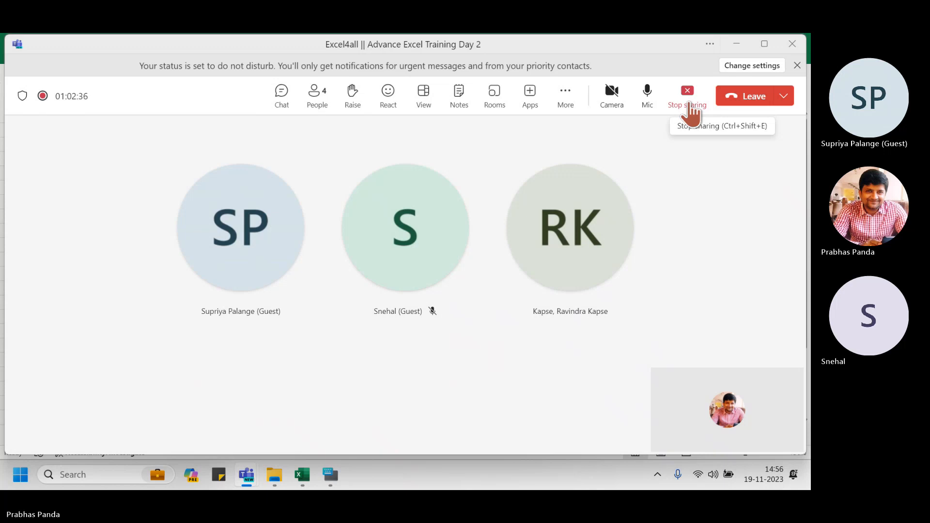
{"action": "left_click", "coordinate": [688, 97]}
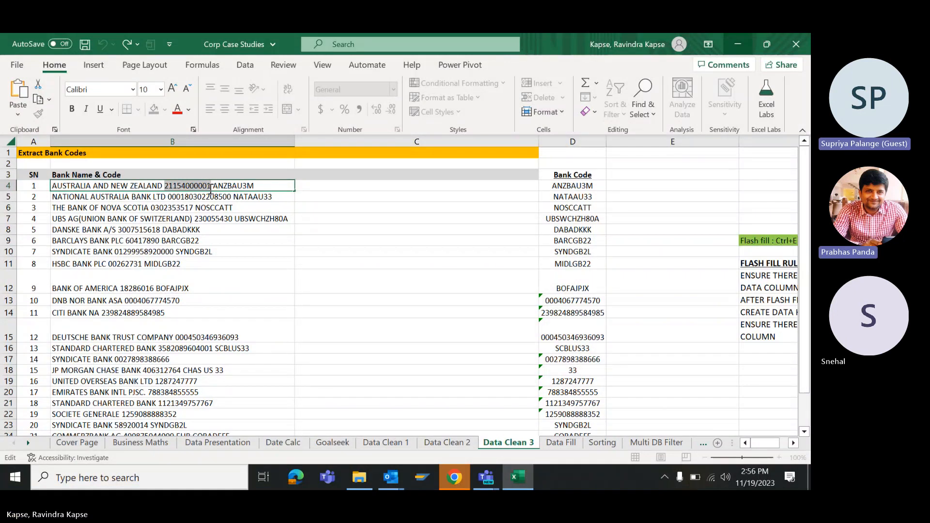
- Paste the copied bank account number into C4 as text with a leading apostrophe and Flash Fill column C from it
{"action": "left_click", "coordinate": [341, 187]}
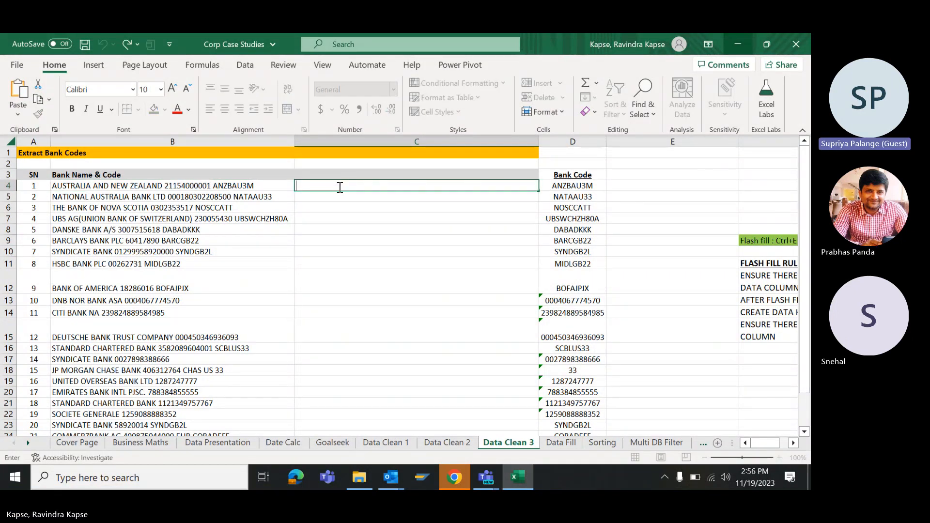
{"action": "type", "text": "'"}
{"action": "key", "text": "ctrl+v"}
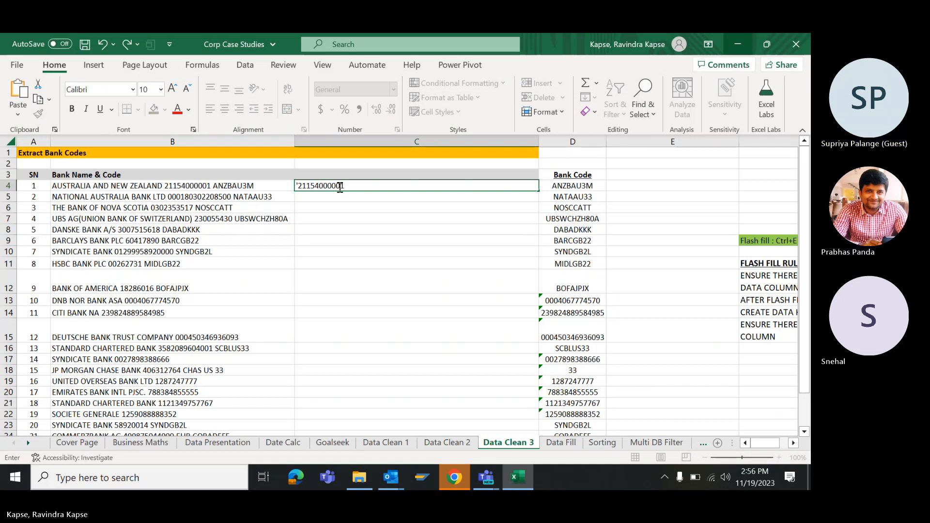
{"action": "key", "text": "Return"}
{"action": "left_click", "coordinate": [339, 186]}
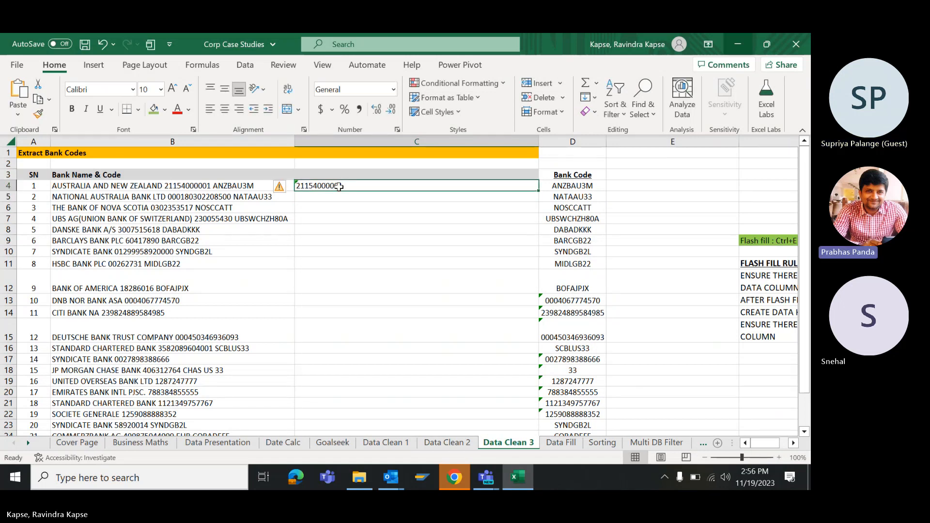
{"action": "key", "text": "ctrl+e"}
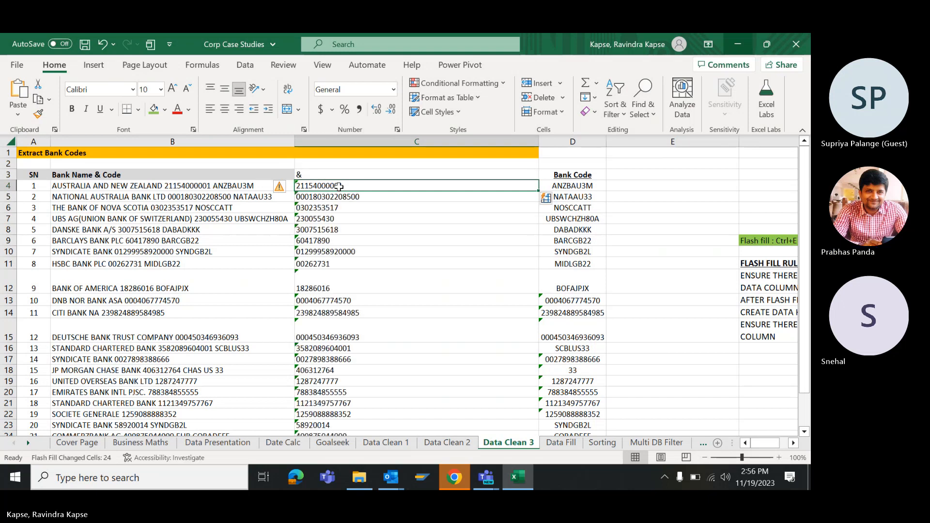
{"action": "scroll", "coordinate": [316, 290], "scroll_direction": "down", "scroll_amount": 2}
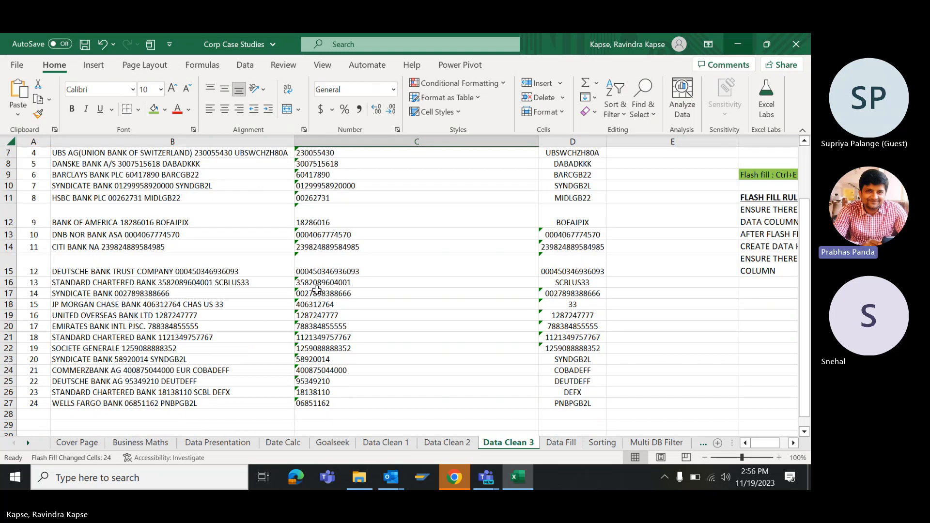
- Copy column C and paste it back over itself as values only
{"action": "scroll", "coordinate": [316, 290], "scroll_direction": "up", "scroll_amount": 2}
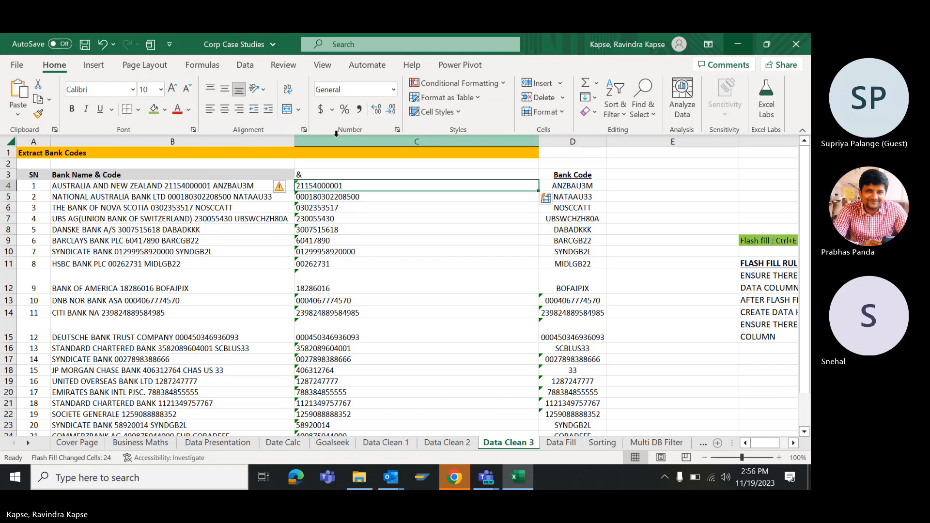
{"action": "left_click", "coordinate": [333, 141]}
{"action": "key", "text": "ctrl+c"}
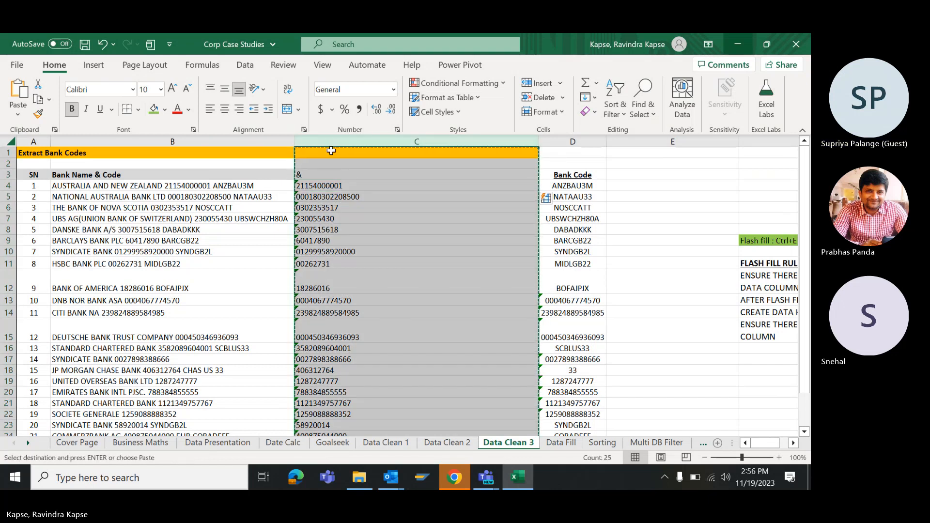
{"action": "left_click", "coordinate": [561, 155]}
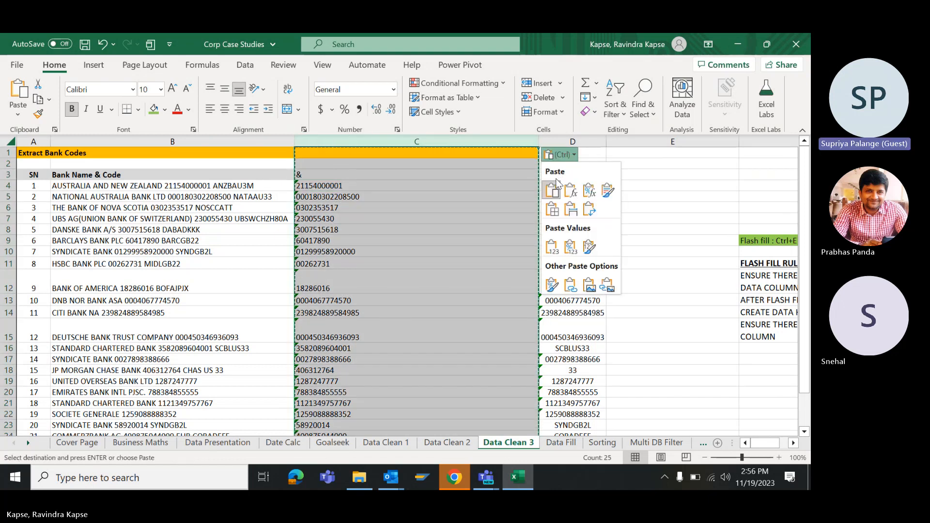
{"action": "left_click", "coordinate": [552, 248]}
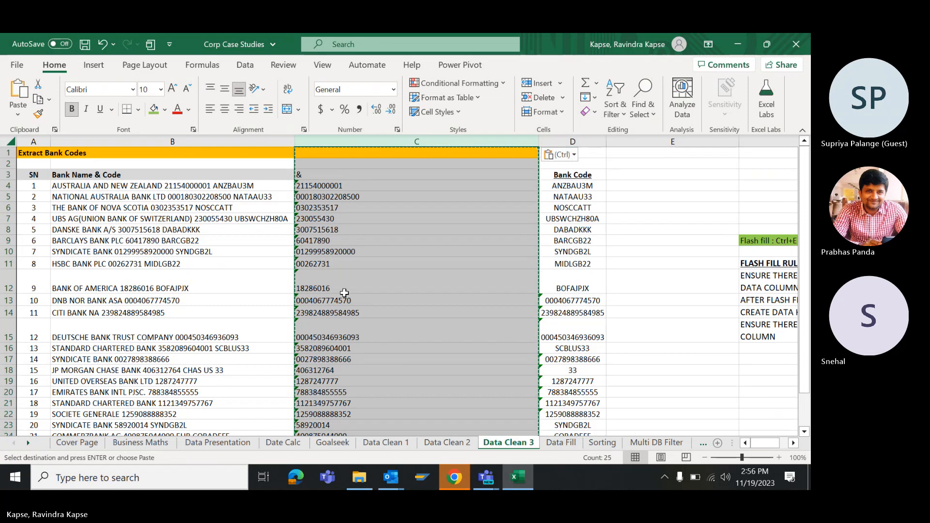
{"action": "left_click", "coordinate": [344, 294]}
{"action": "left_click", "coordinate": [325, 187]}
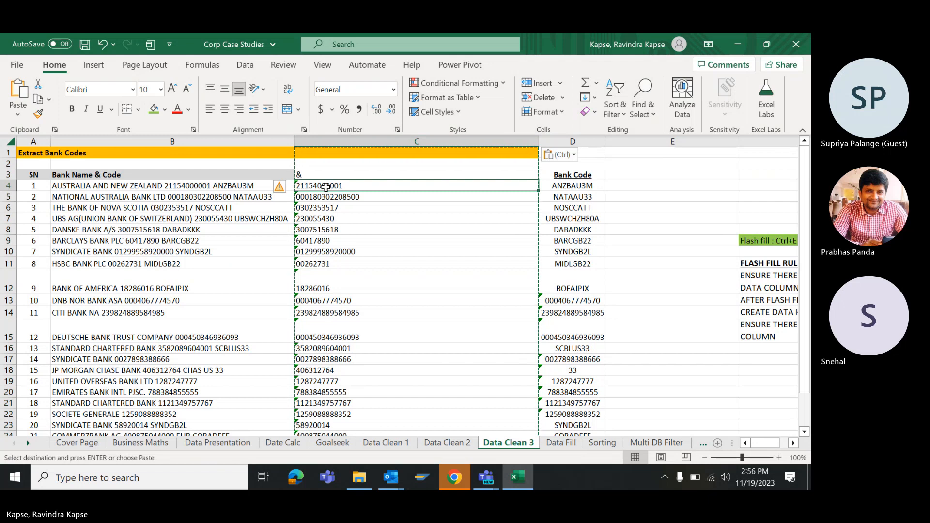
{"action": "left_click", "coordinate": [252, 69]}
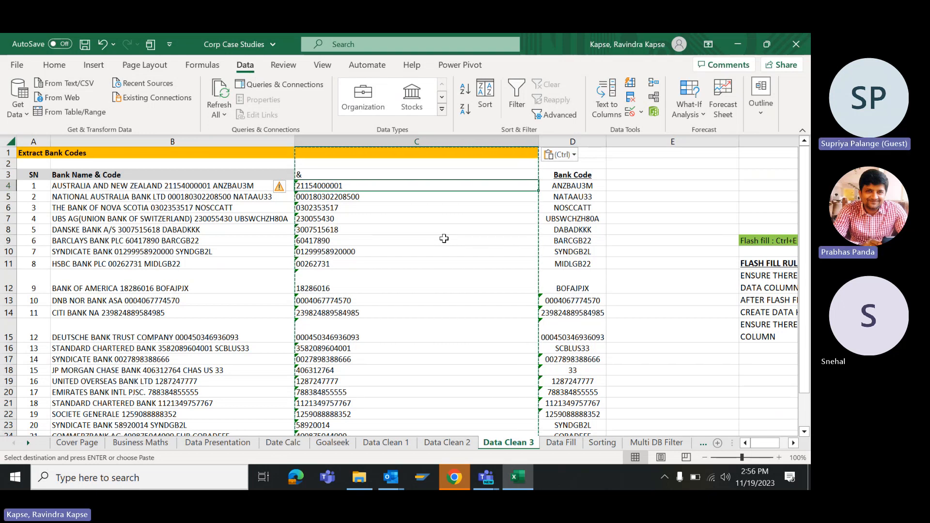
{"action": "left_click", "coordinate": [386, 251]}
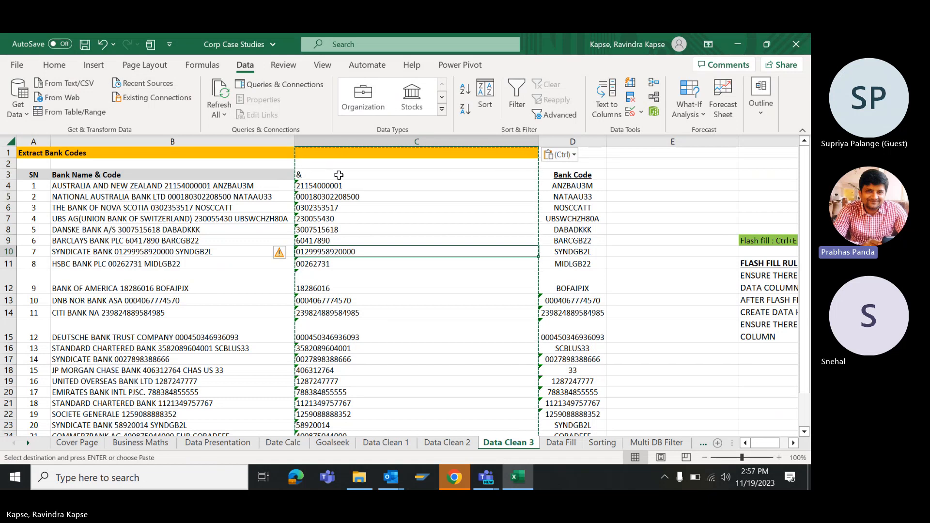
- Enter the header "Bank ACC No." in cell C3 above the extracted numbers
{"action": "left_click", "coordinate": [339, 175]}
{"action": "type", "text": "Ban"}
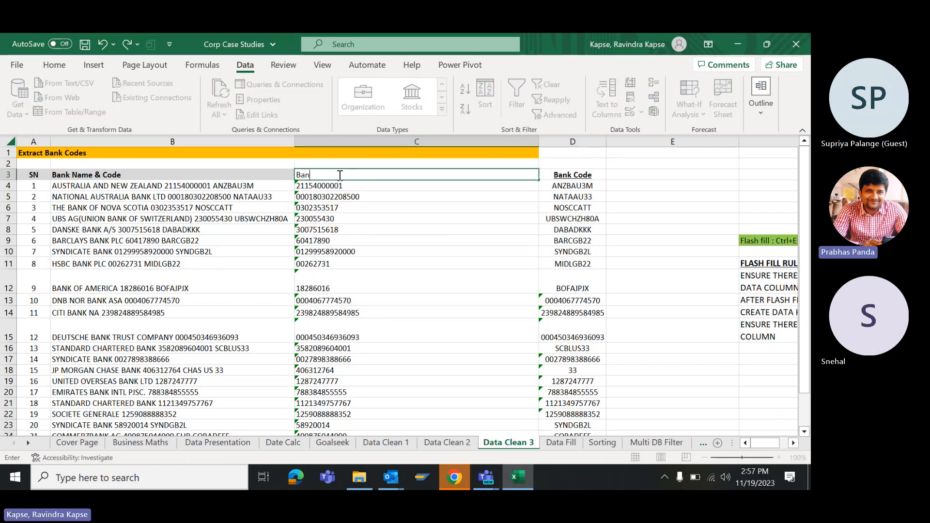
{"action": "type", "text": "k A"}
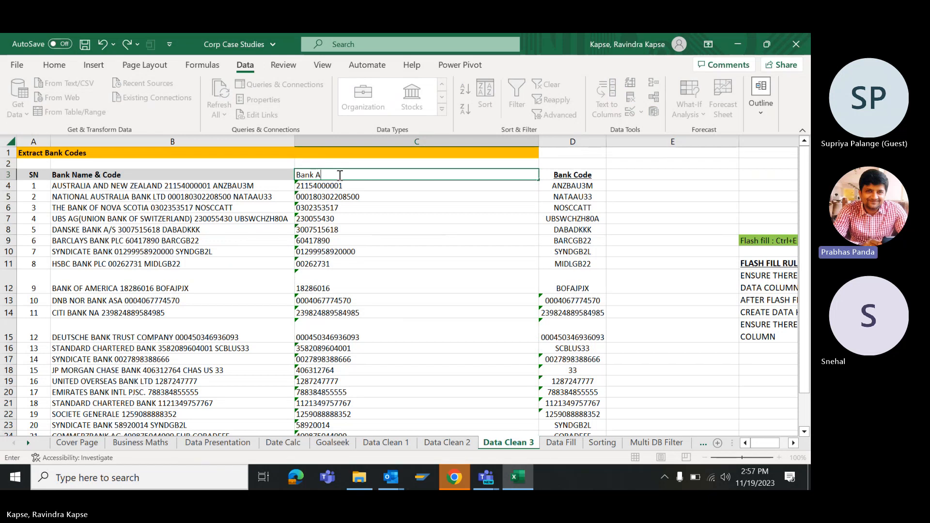
{"action": "type", "text": "CC No."}
{"action": "key", "text": "Return"}
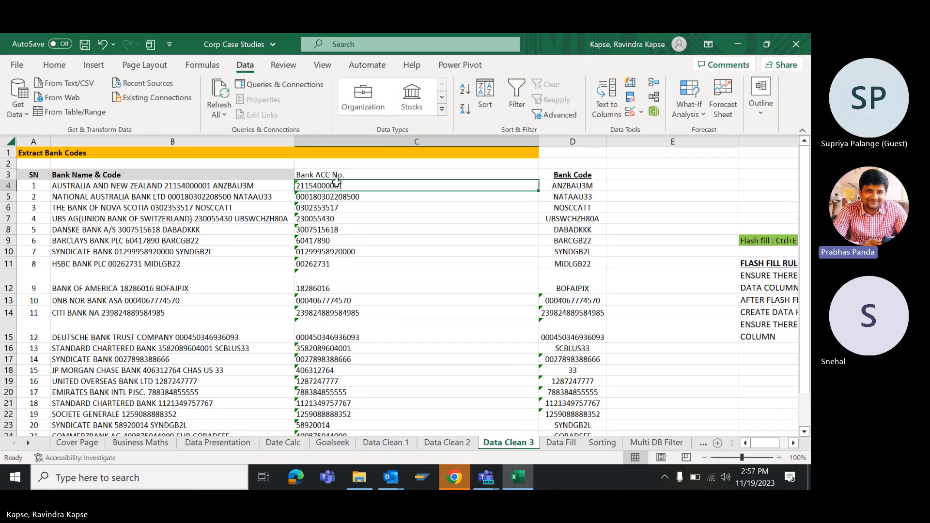
- Ignore the error flags on all extracted account numbers in C4:C27
{"action": "key", "text": "ctrl+shift+Down"}
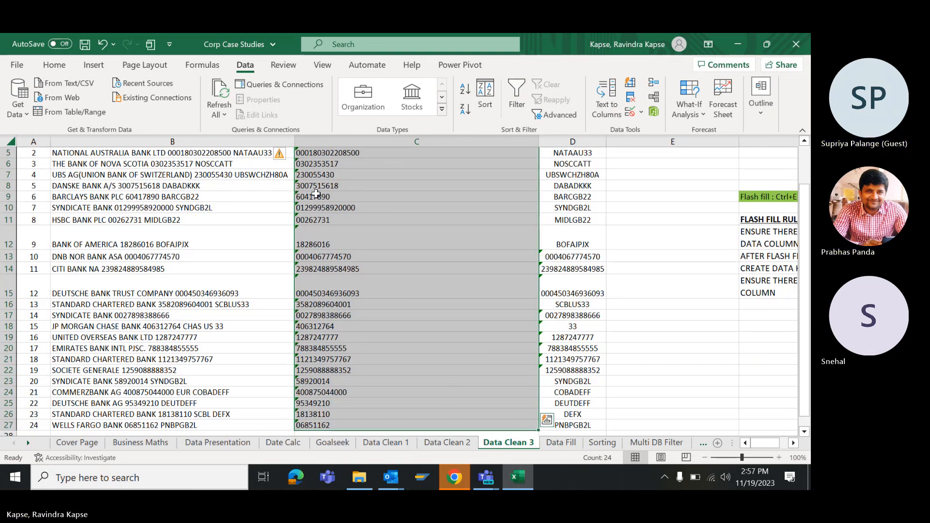
{"action": "left_click", "coordinate": [285, 154]}
{"action": "left_click", "coordinate": [241, 212]}
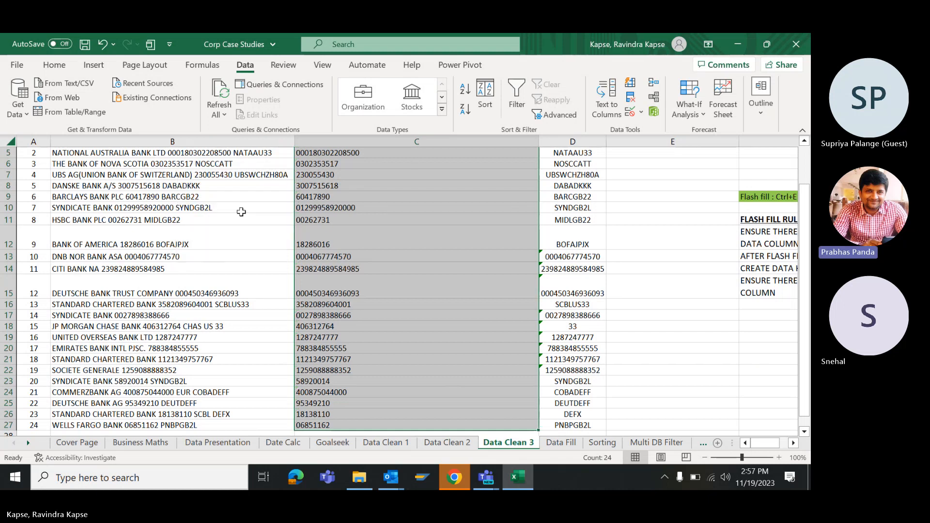
{"action": "scroll", "coordinate": [344, 213], "scroll_direction": "up", "scroll_amount": 2}
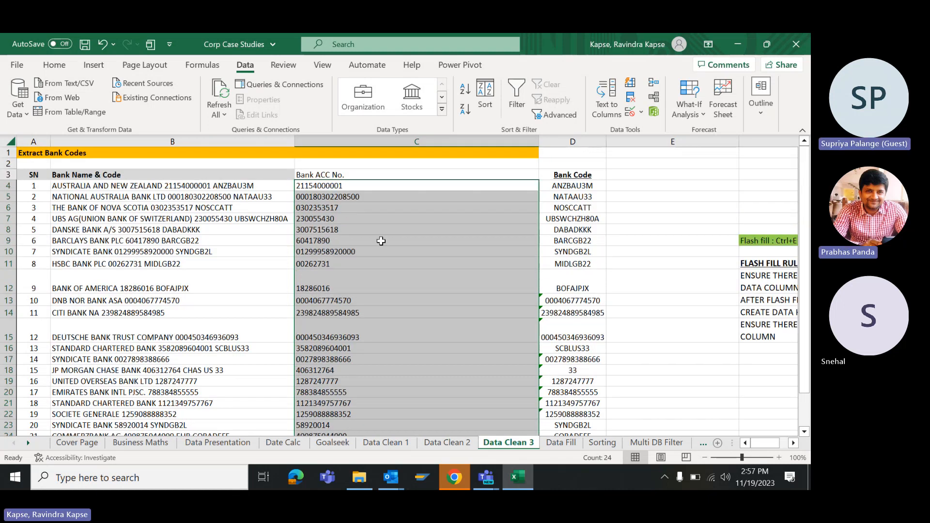
{"action": "left_click", "coordinate": [382, 241]}
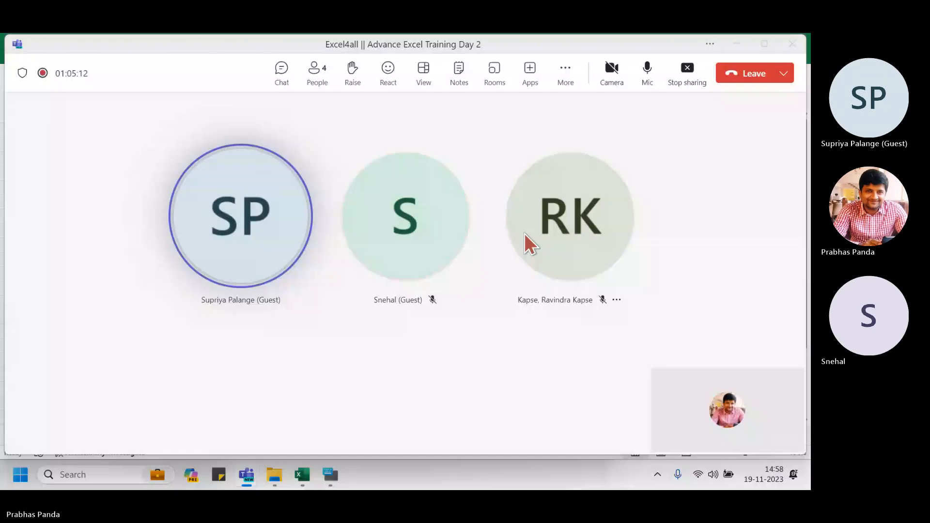
- Switch to the other Corp Case Studies workbook in Excel and examine the Bank Name & Code entries beside the empty column C
{"action": "left_click", "coordinate": [301, 475]}
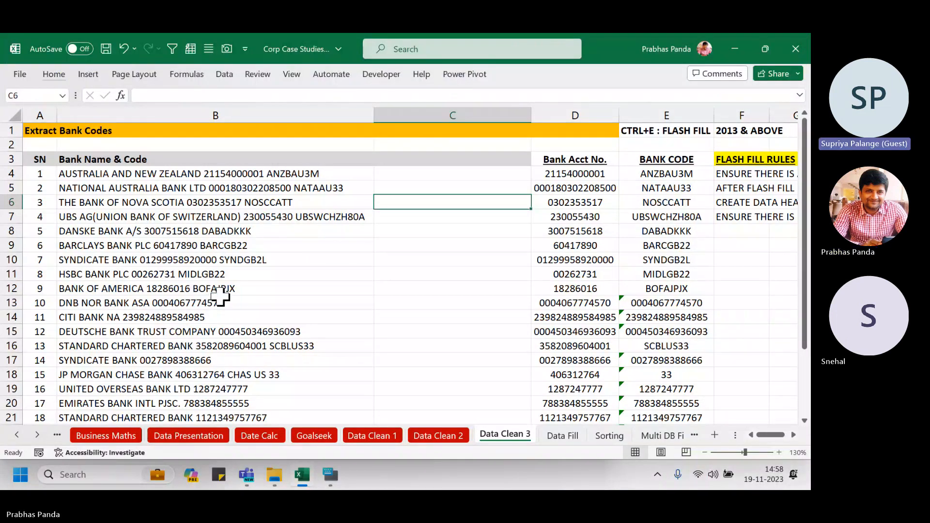
{"action": "left_click", "coordinate": [469, 110]}
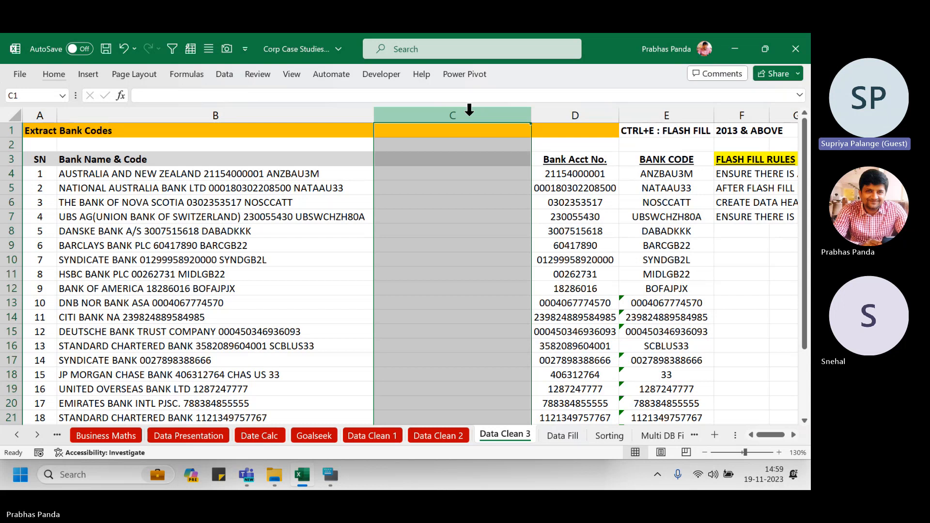
{"action": "left_click", "coordinate": [5, 203]}
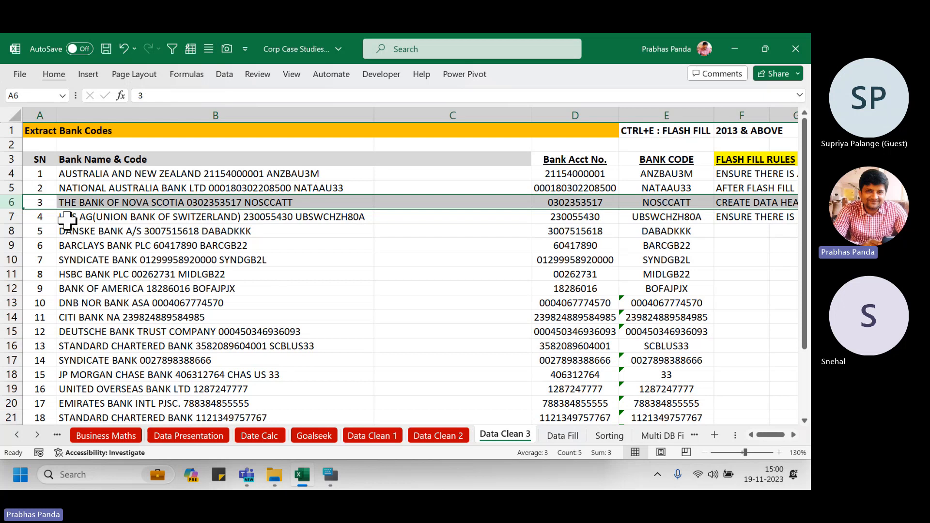
{"action": "left_click", "coordinate": [116, 176]}
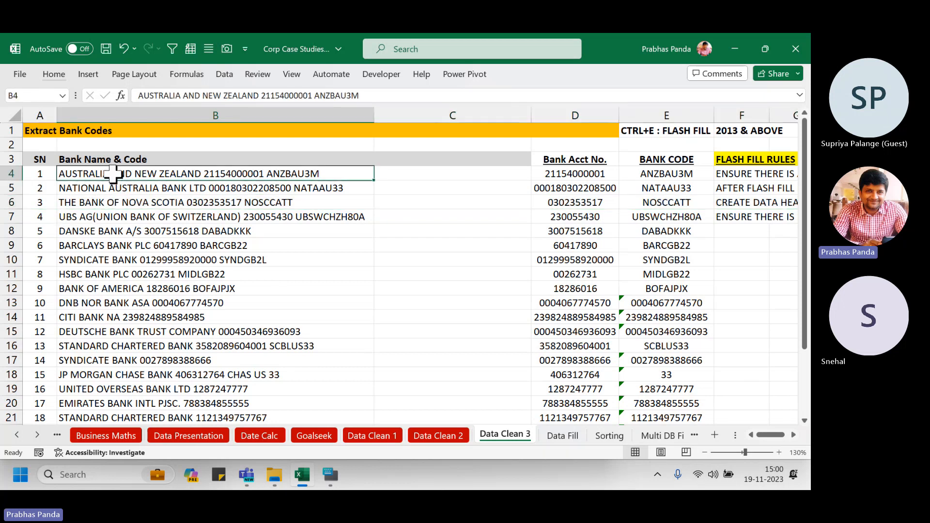
{"action": "left_click_drag", "start_coordinate": [115, 175], "coordinate": [94, 299]}
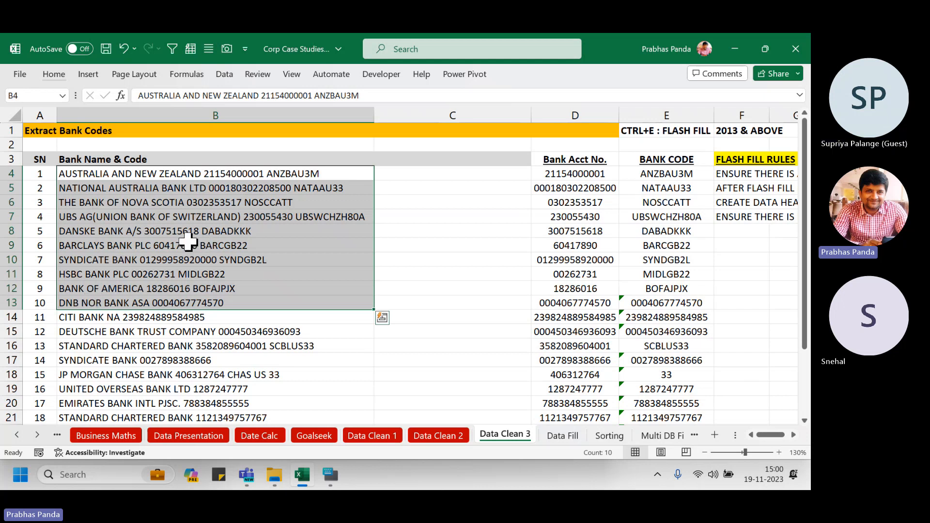
{"action": "left_click", "coordinate": [81, 172]}
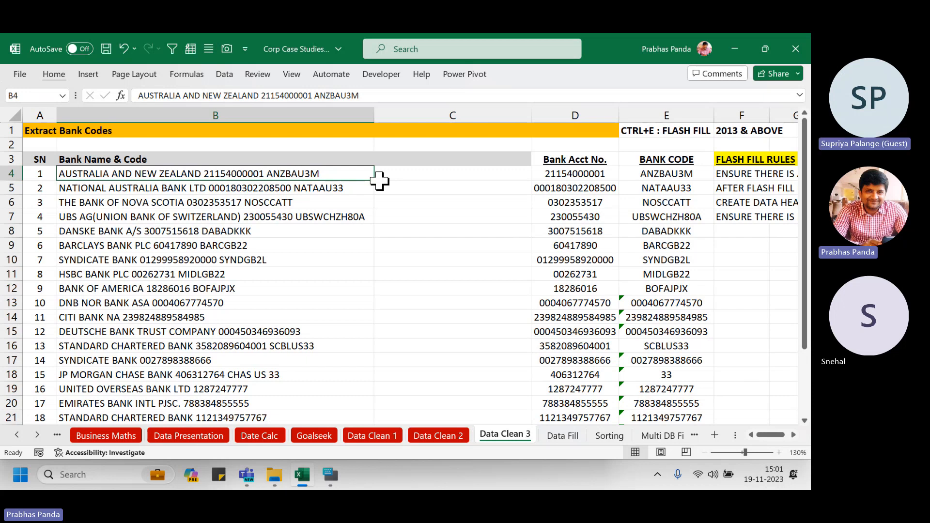
- Outline the full text of B4 and its account number and code portion with red on-screen rectangles, and clear the markings
{"action": "key", "text": "ctrl+2"}
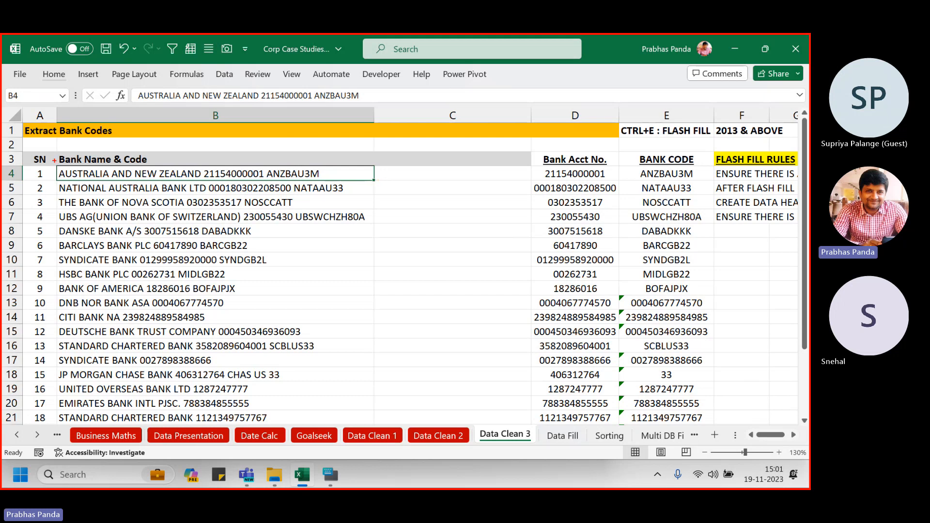
{"action": "mouse_move", "coordinate": [54, 160]}
{"action": "left_mouse_down"}
{"action": "mouse_move", "coordinate": [73, 170]}
{"action": "mouse_move", "coordinate": [382, 183]}
{"action": "left_mouse_up"}
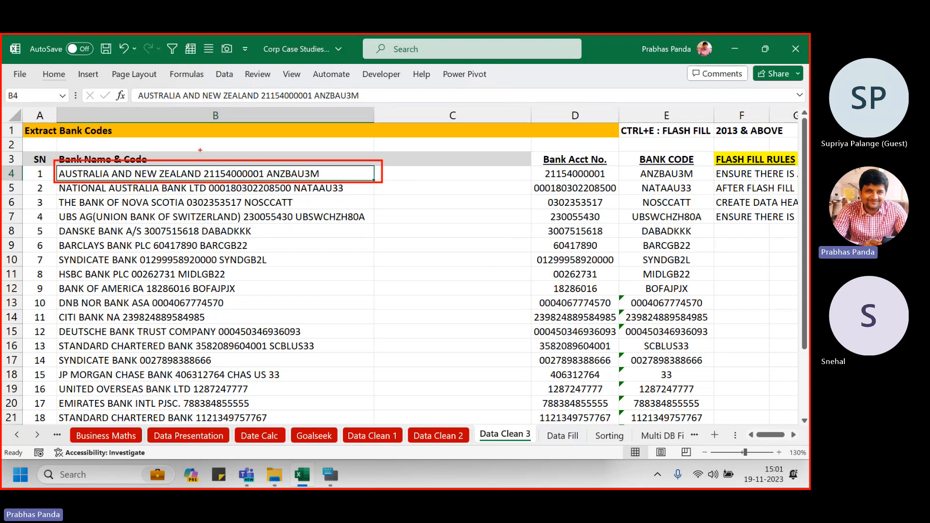
{"action": "mouse_move", "coordinate": [200, 150]}
{"action": "left_mouse_down"}
{"action": "mouse_move", "coordinate": [245, 198]}
{"action": "mouse_move", "coordinate": [401, 202]}
{"action": "left_mouse_up"}
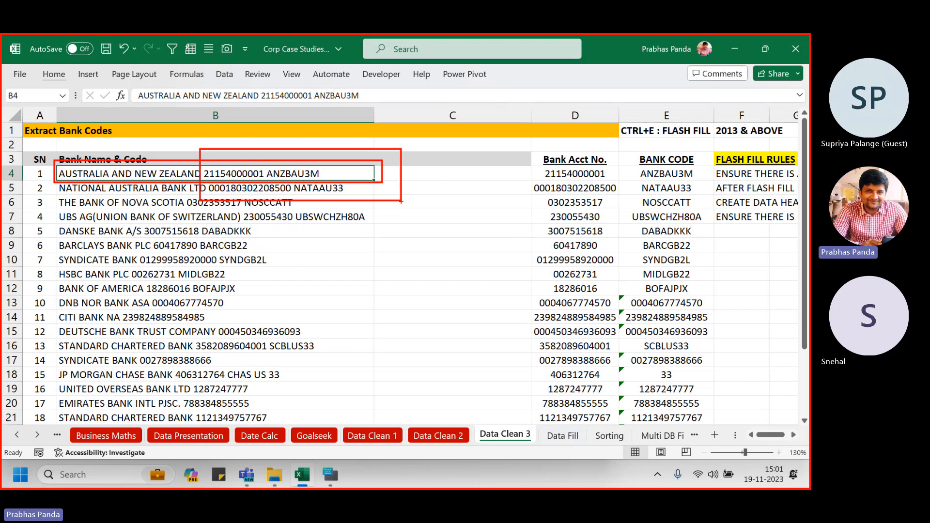
{"action": "key", "text": "Escape"}
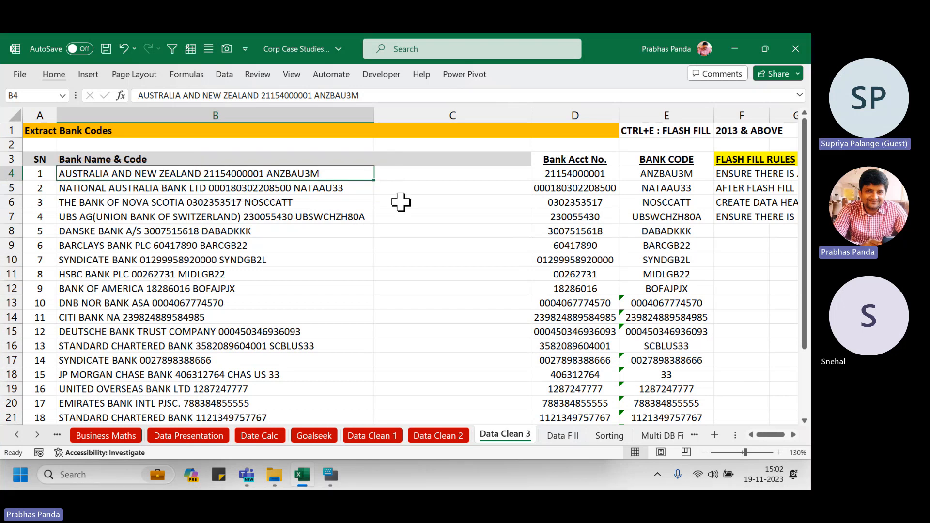
- Enter =FIND(D4,B4) in C4 to locate where the account number starts within the bank text
{"action": "left_click", "coordinate": [393, 172]}
{"action": "type", "text": "="}
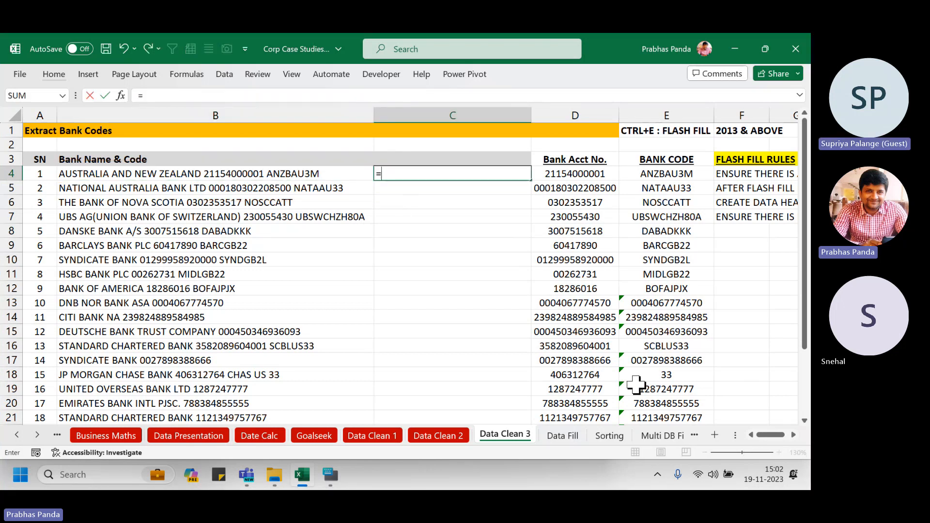
{"action": "type", "text": "FIND("}
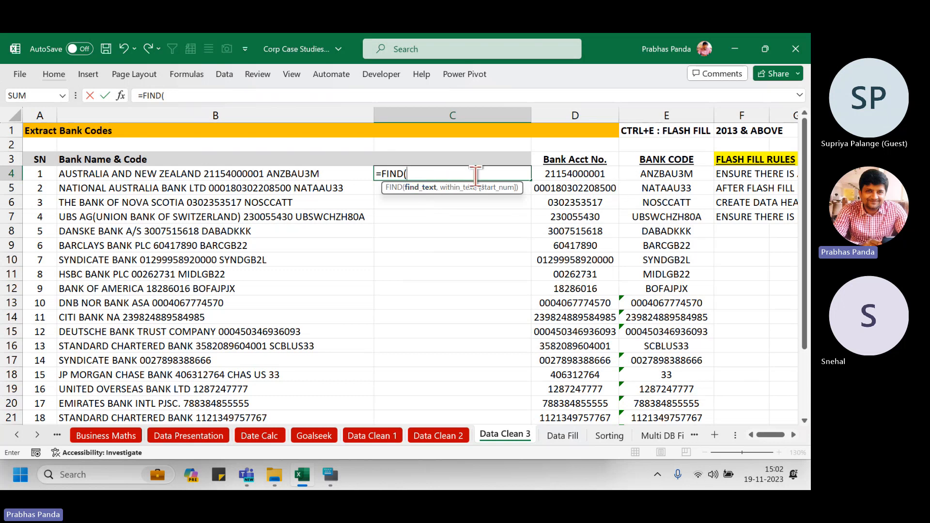
{"action": "left_click", "coordinate": [582, 172]}
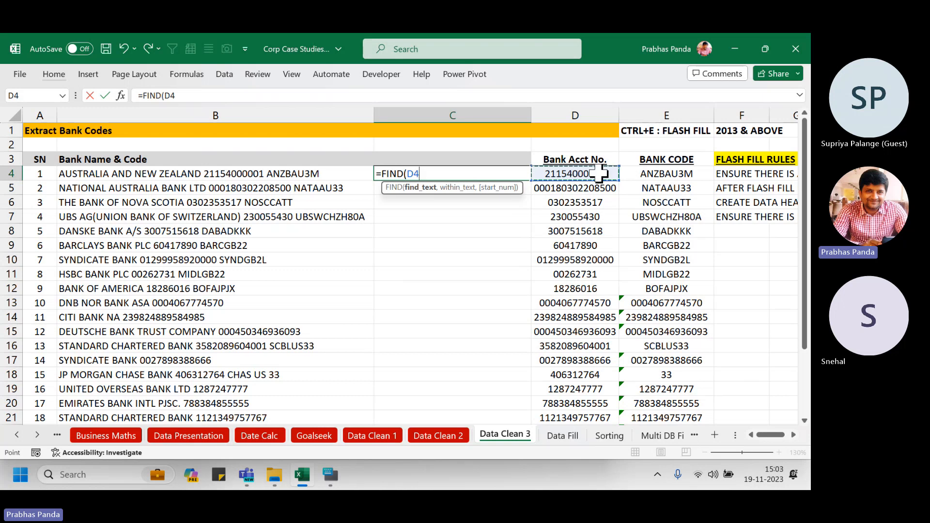
{"action": "type", "text": ","}
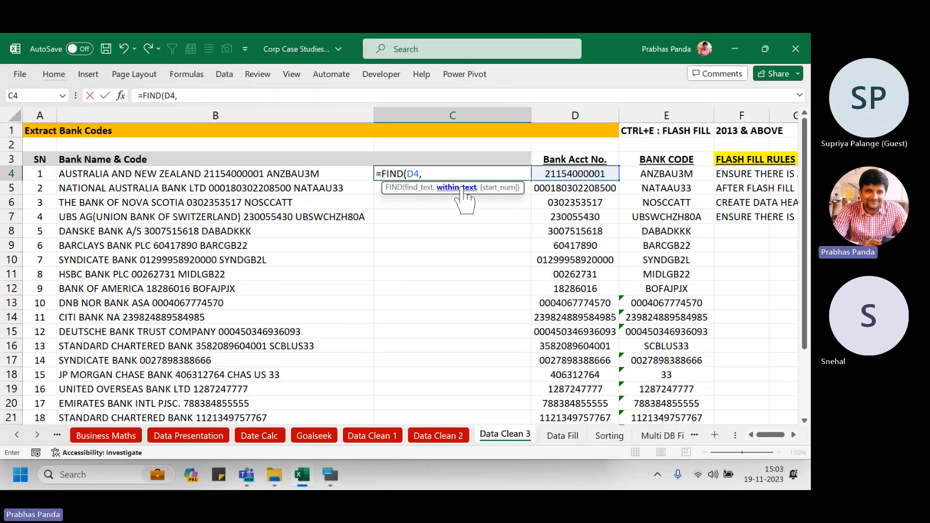
{"action": "left_click", "coordinate": [289, 173]}
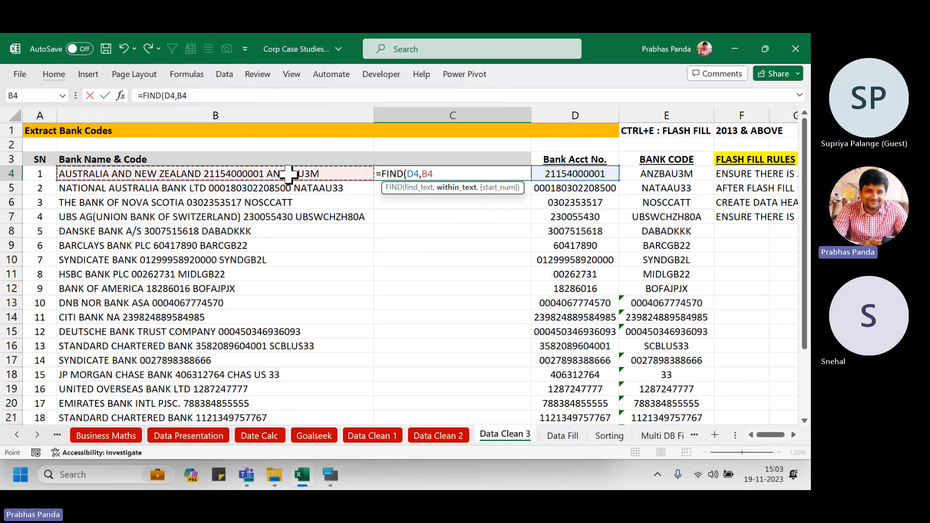
{"action": "key", "text": "Return"}
- Center the FIND result in C4 and make it bold
{"action": "key", "text": "Up"}
{"action": "key", "text": "alt+h"}
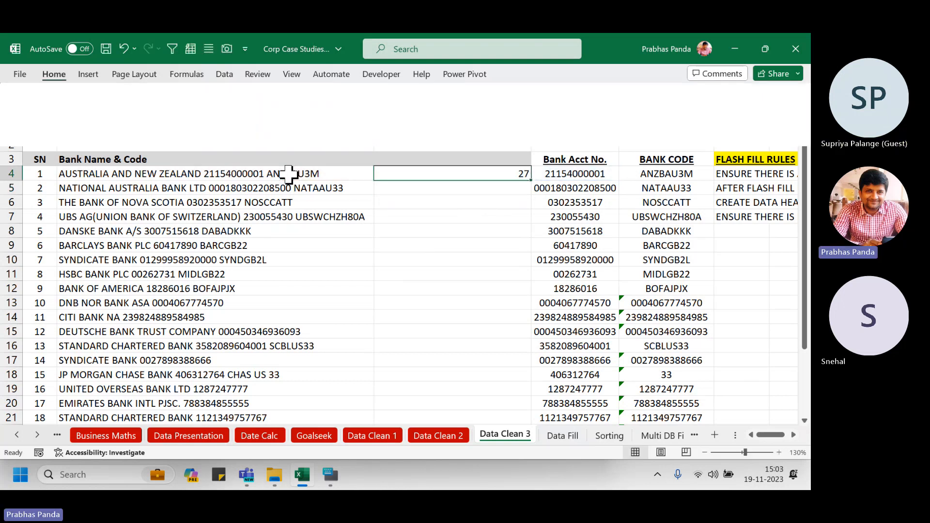
{"action": "key", "text": "a"}
{"action": "key", "text": "c"}
{"action": "key", "text": "ctrl+b"}
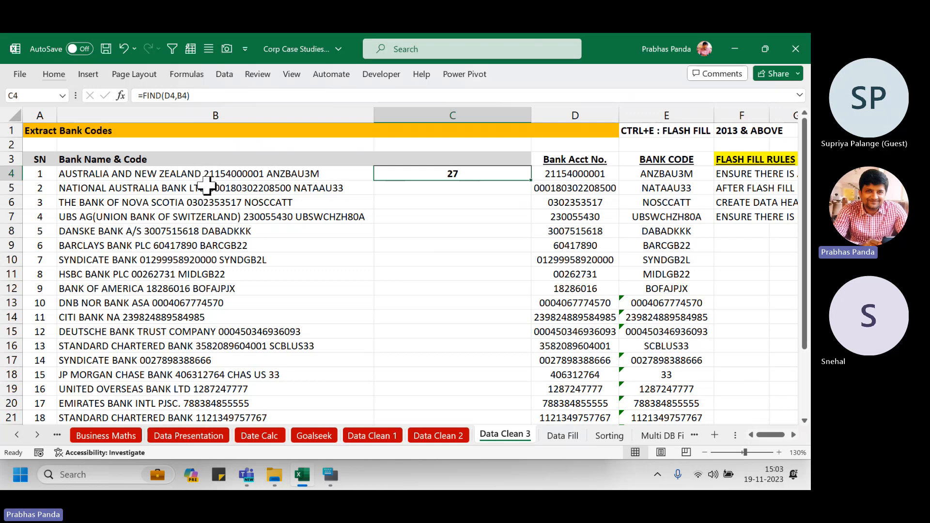
- Wrap the FIND formula in C4 to read =LEFT(B4,FIND(D4,B4)-1), extracting the bank name from B4
{"action": "left_click_drag", "start_coordinate": [201, 157], "coordinate": [216, 189]}
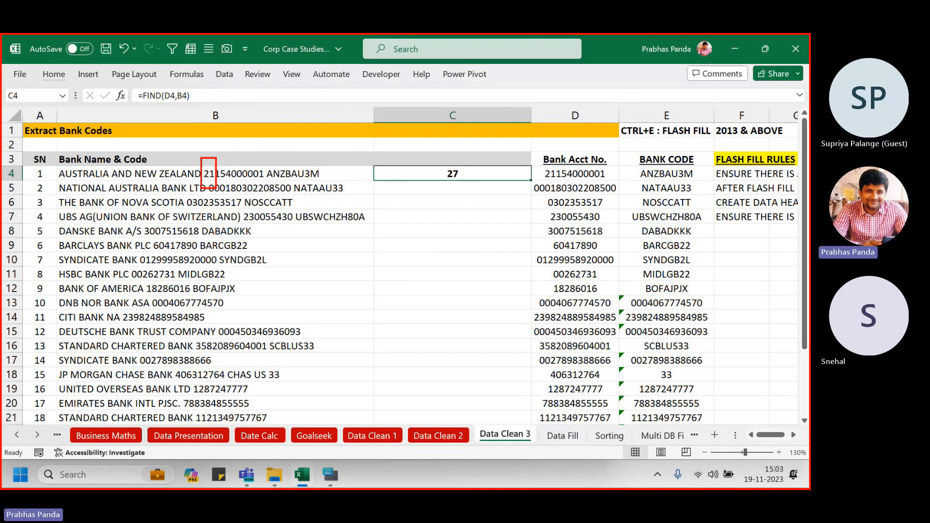
{"action": "key", "text": "F2"}
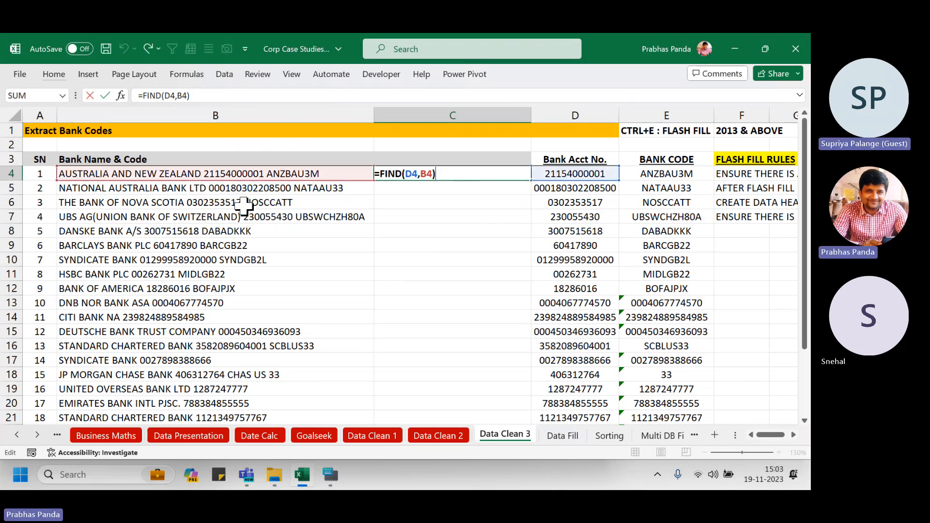
{"action": "left_click", "coordinate": [381, 175]}
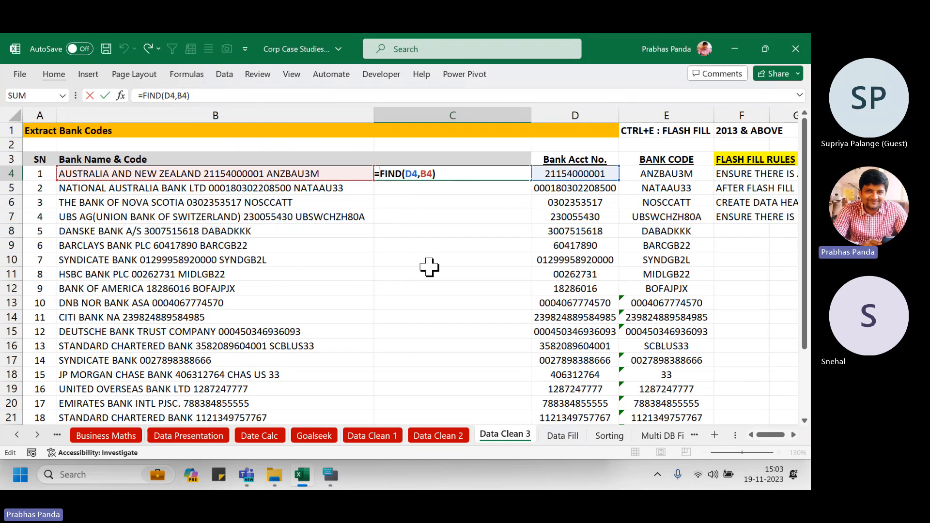
{"action": "type", "text": "LEFT("}
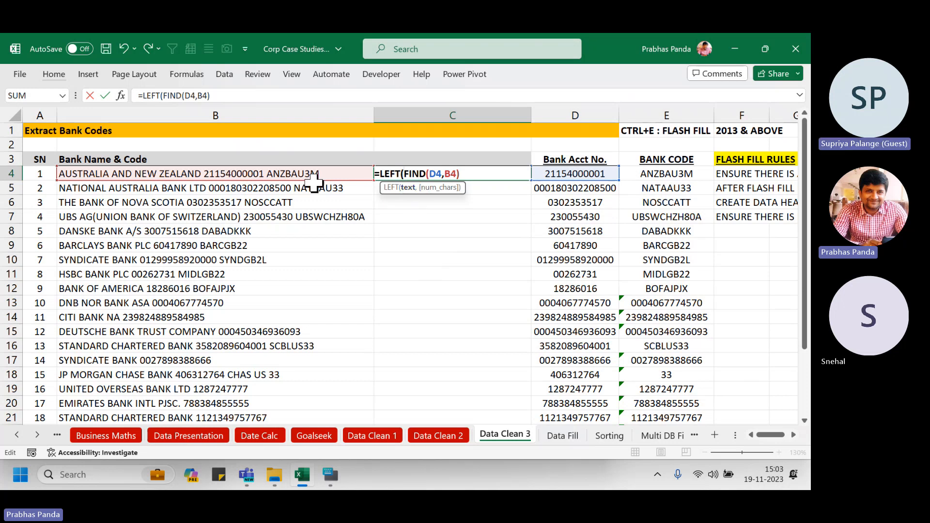
{"action": "left_click", "coordinate": [266, 173]}
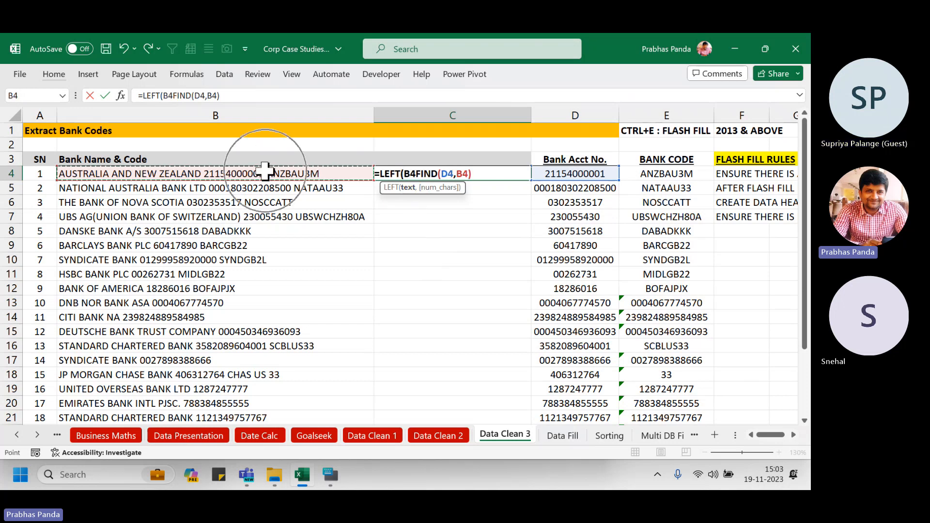
{"action": "type", "text": ","}
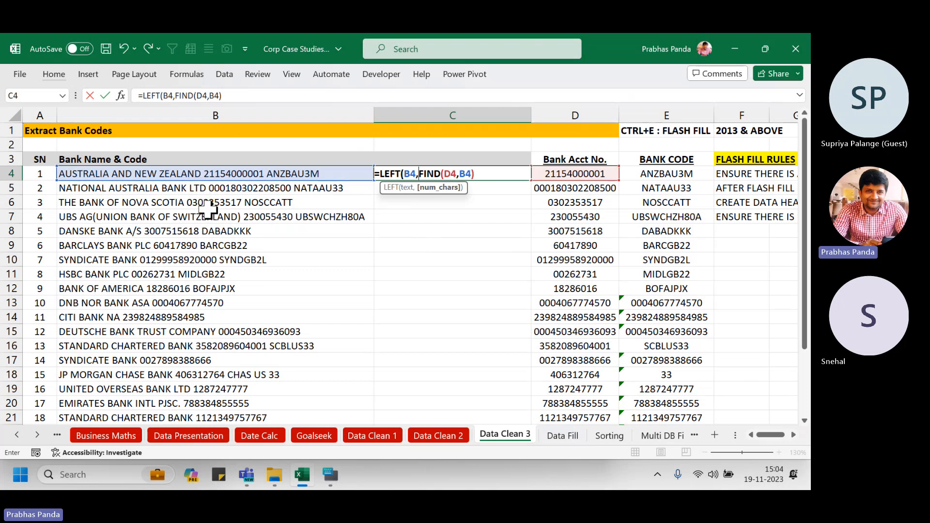
{"action": "left_click", "coordinate": [497, 176]}
{"action": "type", "text": "-1)"}
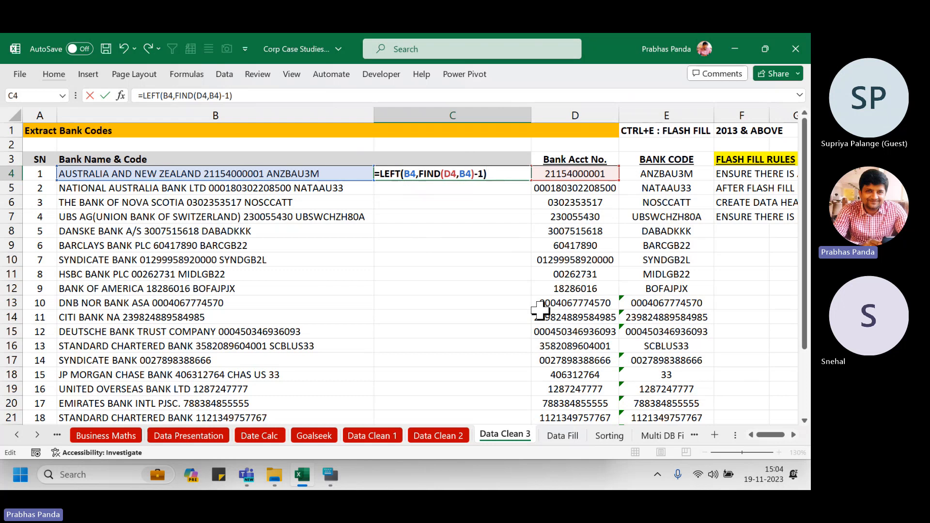
{"action": "key", "text": "Return"}
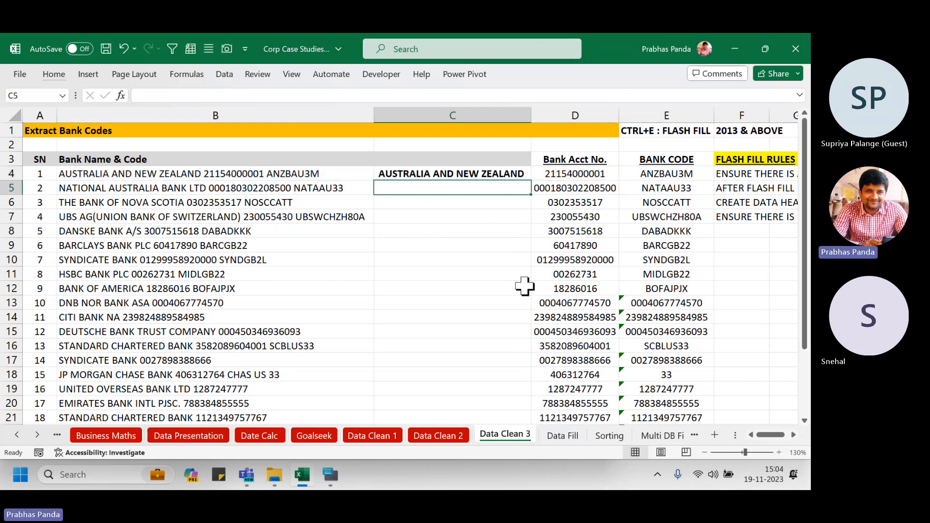
- Fill the C4 formula down through the bank list and widen column C to fit its contents
{"action": "left_click", "coordinate": [509, 177]}
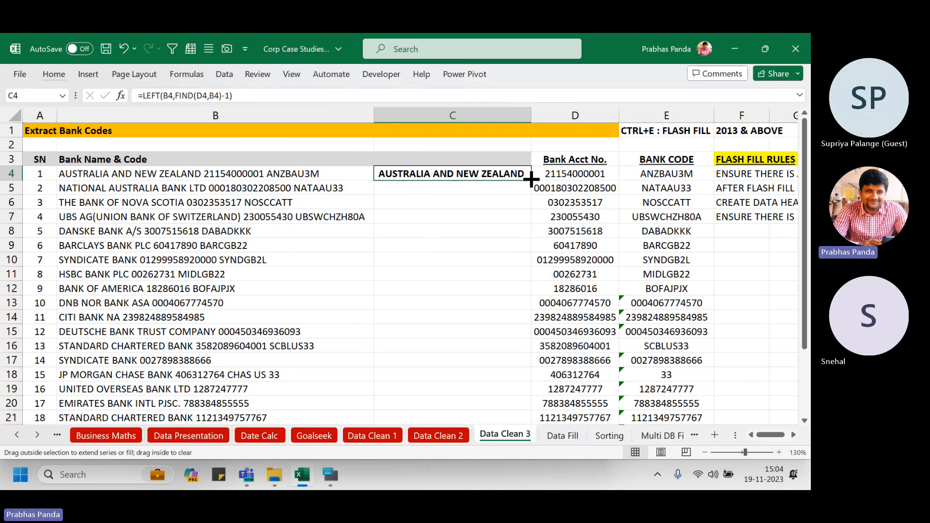
{"action": "double_click", "coordinate": [531, 180]}
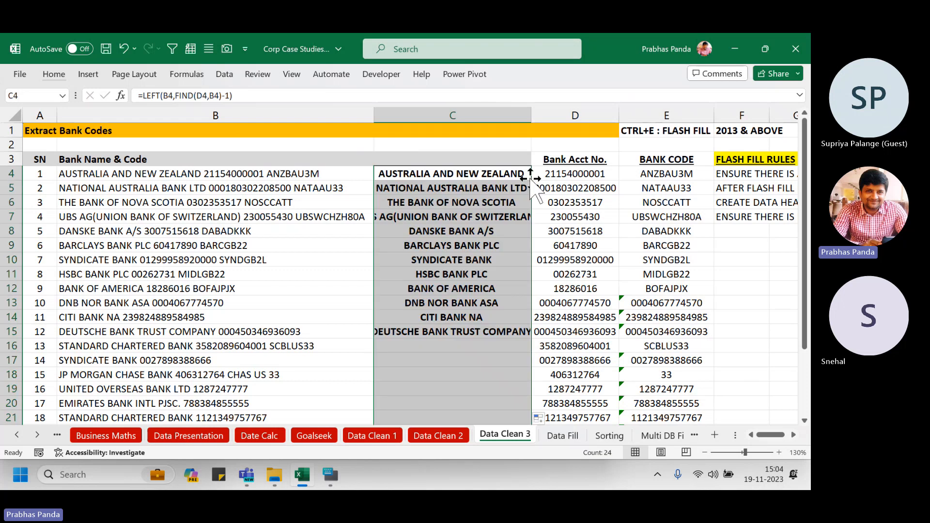
{"action": "double_click", "coordinate": [531, 115]}
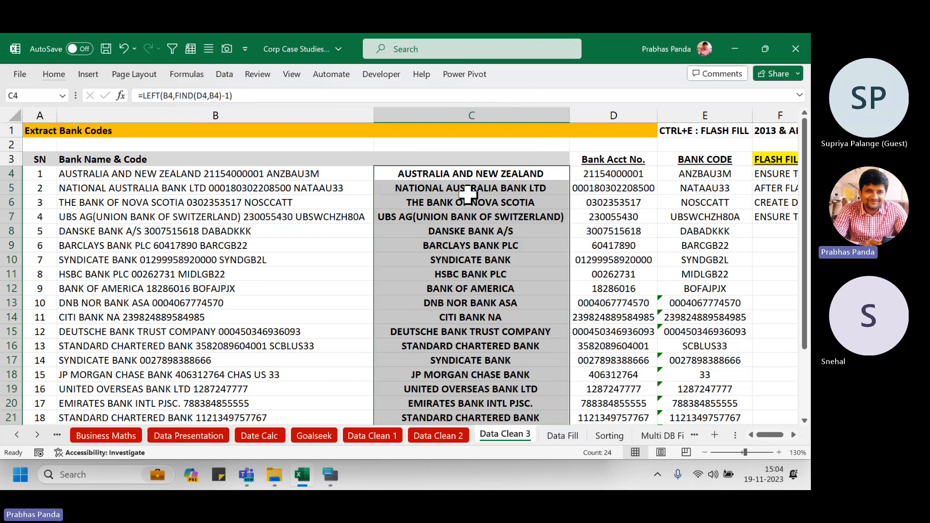
{"action": "left_click", "coordinate": [474, 262]}
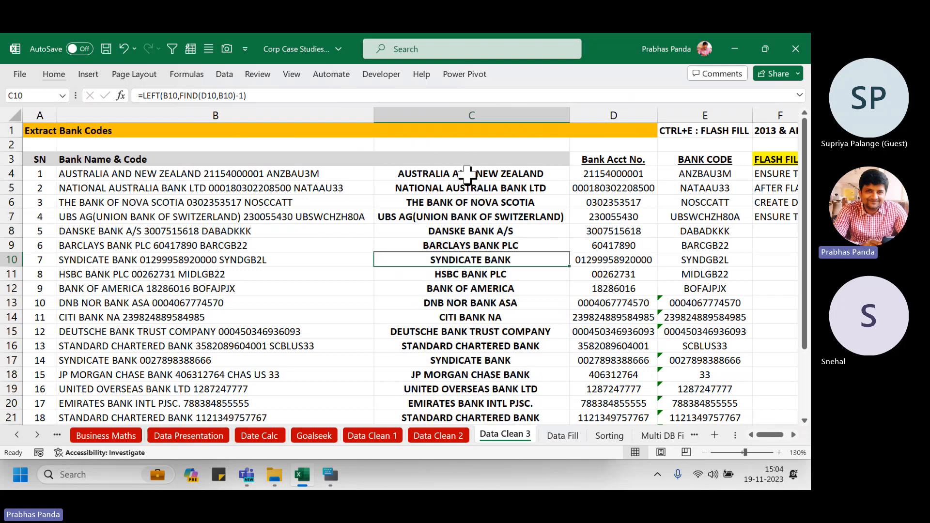
{"action": "left_click", "coordinate": [467, 175]}
{"action": "key", "text": "F2"}
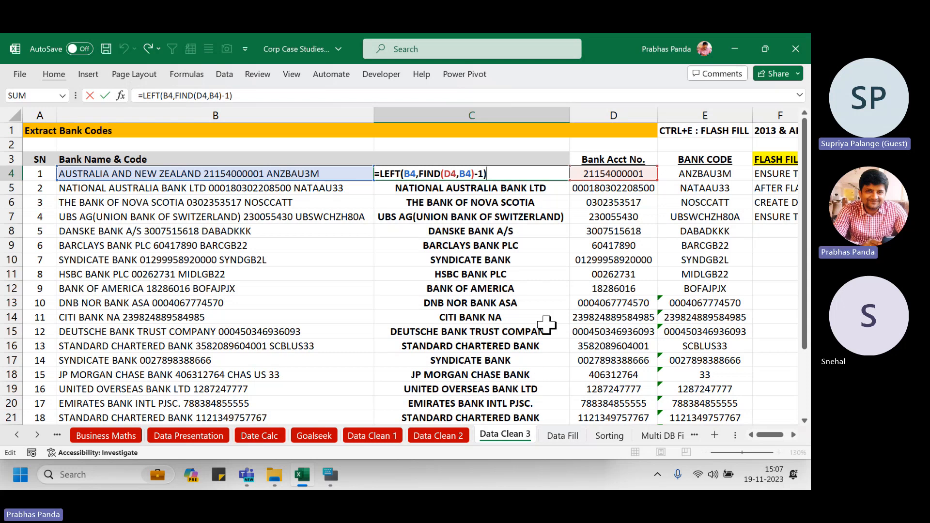
{"action": "key", "text": "ctrl+Return"}
- Enter the header Bank Name in C3 and make it underlined, centered and bold
{"action": "key", "text": "Up"}
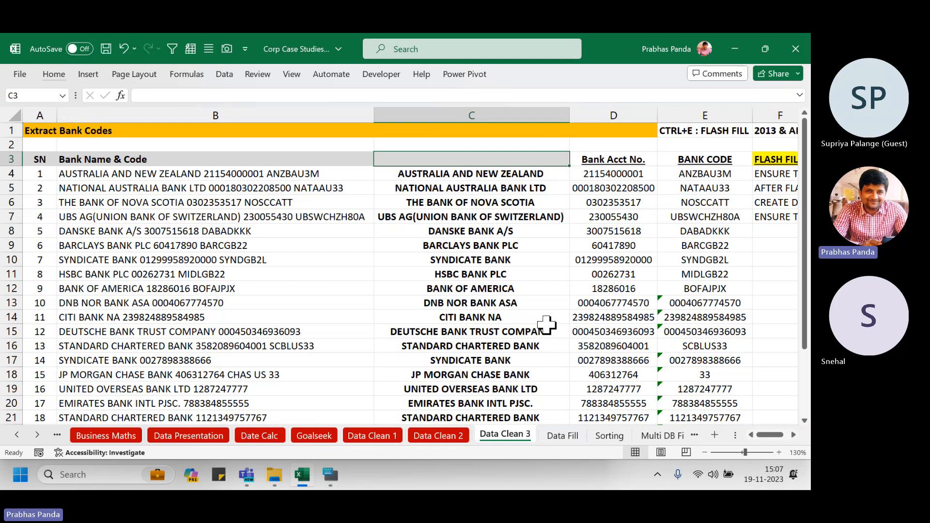
{"action": "type", "text": "Ban"}
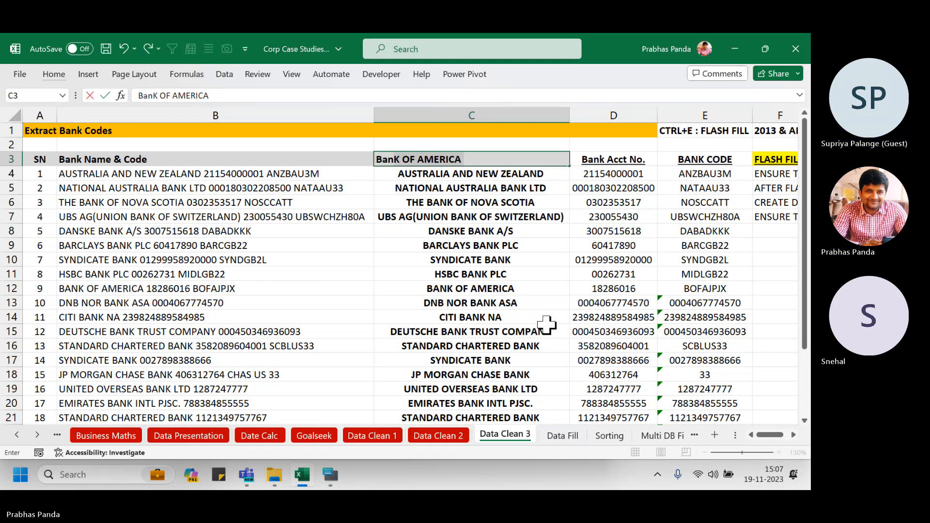
{"action": "type", "text": "k Name"}
{"action": "key", "text": "Return"}
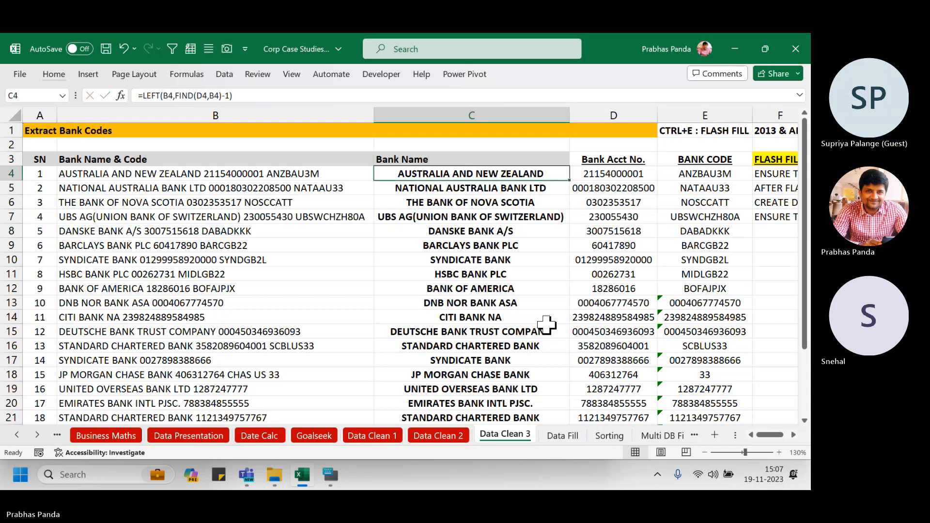
{"action": "key", "text": "Up"}
{"action": "key", "text": "ctrl+u"}
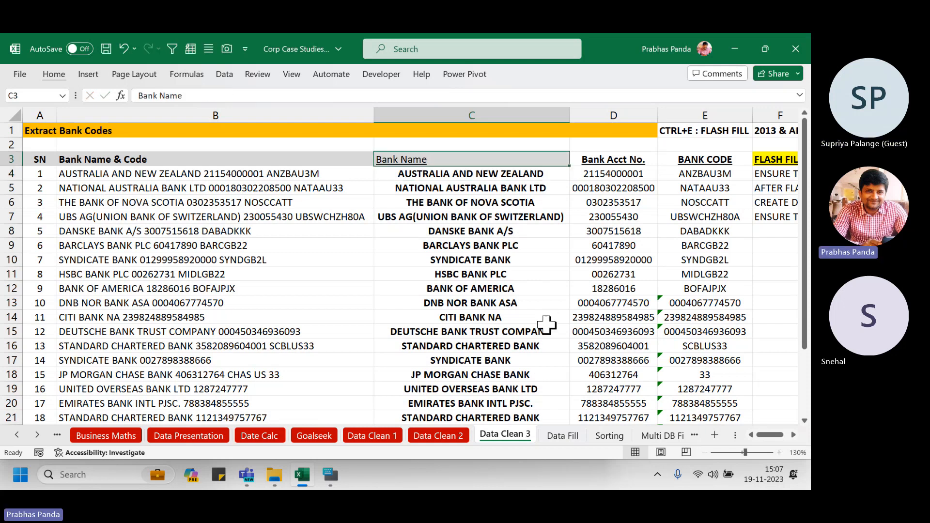
{"action": "key", "text": "alt+h"}
{"action": "key", "text": "a"}
{"action": "key", "text": "c"}
{"action": "key", "text": "ctrl+b"}
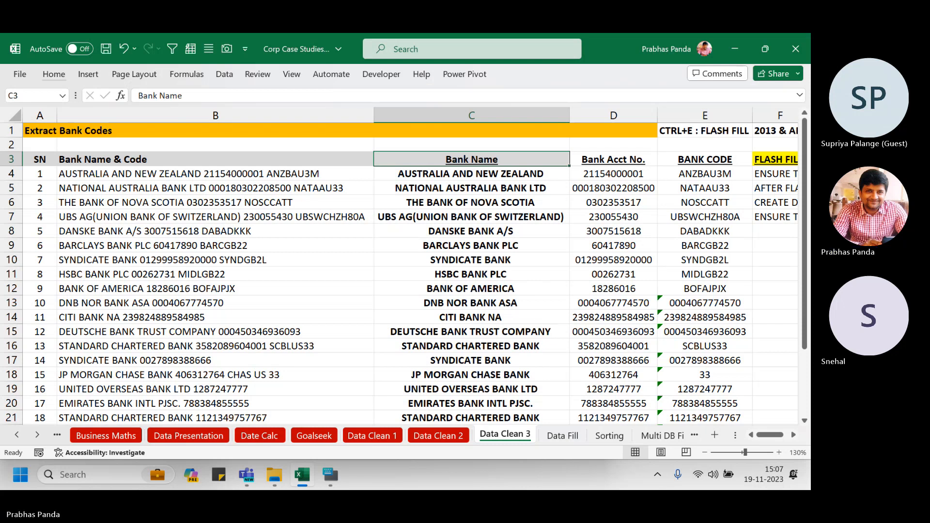
- Color the Data Clean 3 sheet tab with the first standard red, like the completed sheets' tabs
{"action": "right_click", "coordinate": [490, 431]}
{"action": "mouse_move", "coordinate": [561, 341]}
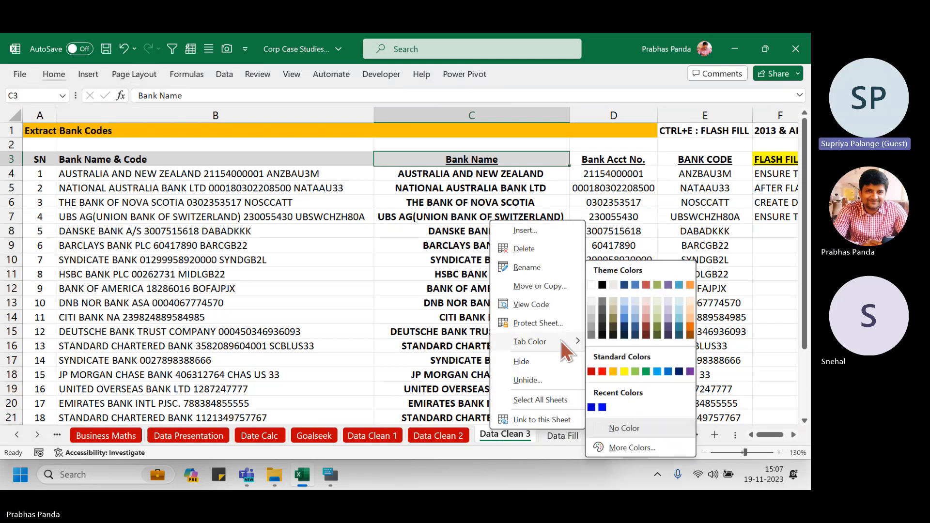
{"action": "left_click", "coordinate": [591, 371]}
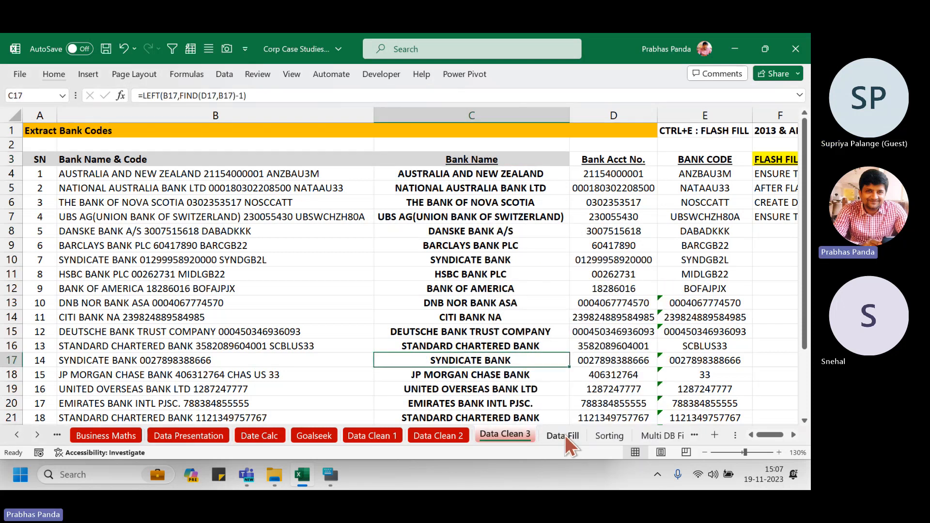
{"action": "left_click", "coordinate": [565, 435]}
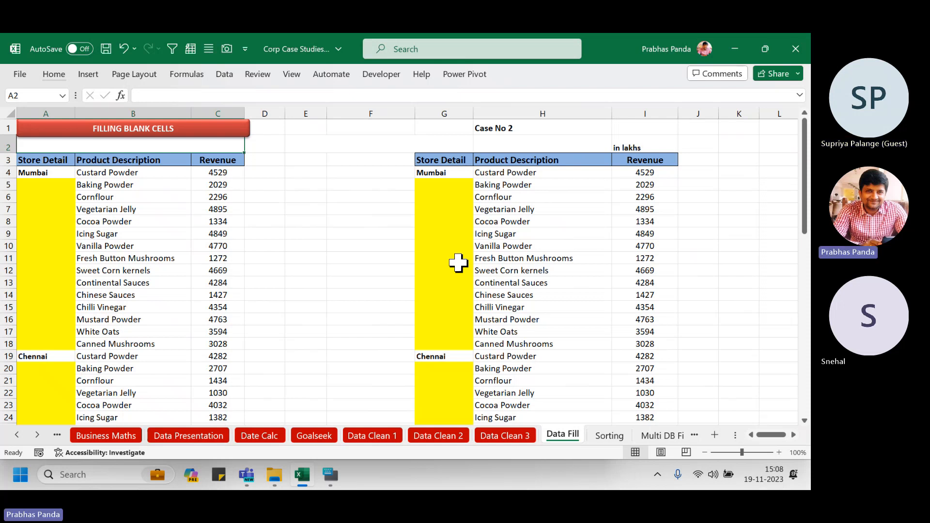
{"action": "left_click", "coordinate": [277, 231]}
{"action": "left_click", "coordinate": [487, 435]}
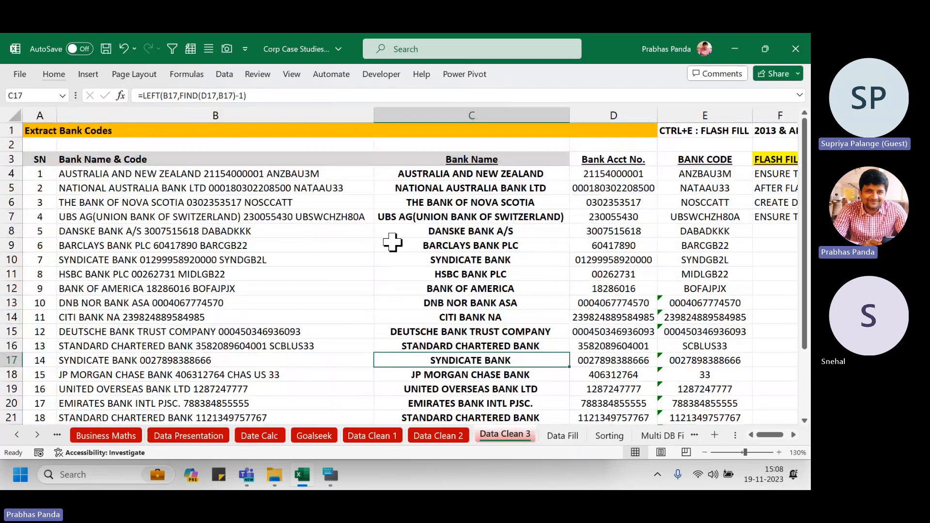
- Try a FIND formula in C4 with RIGHT(B4,8) as its search text, and discard the entry
{"action": "left_click", "coordinate": [529, 175]}
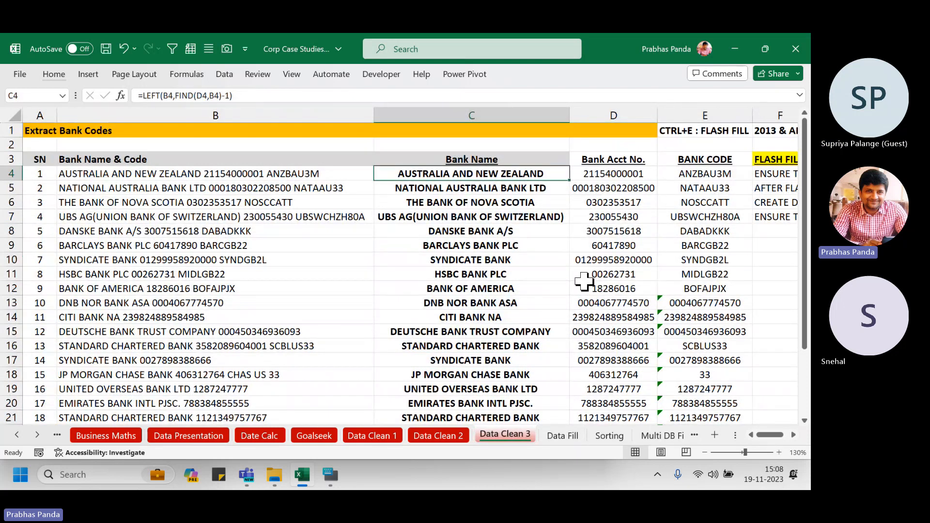
{"action": "type", "text": "=find"}
{"action": "key", "text": "Tab"}
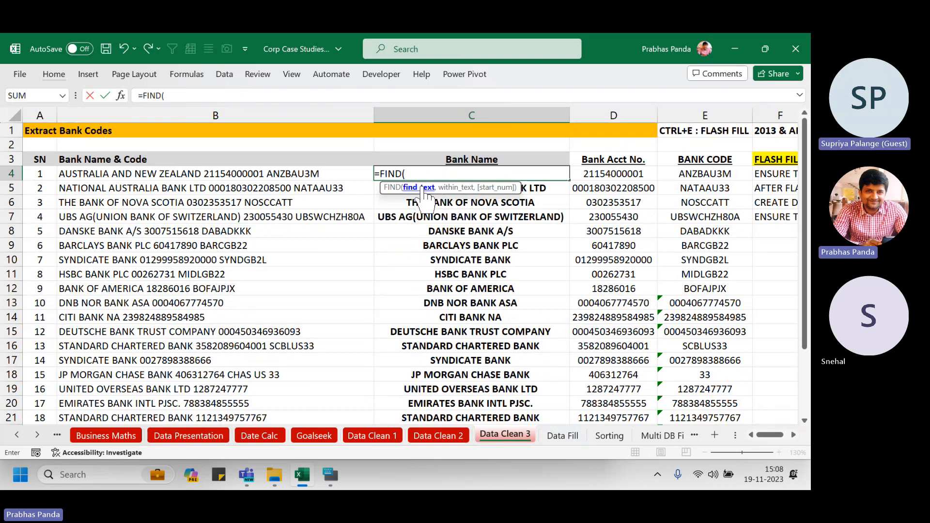
{"action": "key", "text": "ctrl"}
{"action": "key", "text": "ctrl"}
{"action": "key", "text": "ctrl"}
{"action": "key", "text": "ctrl"}
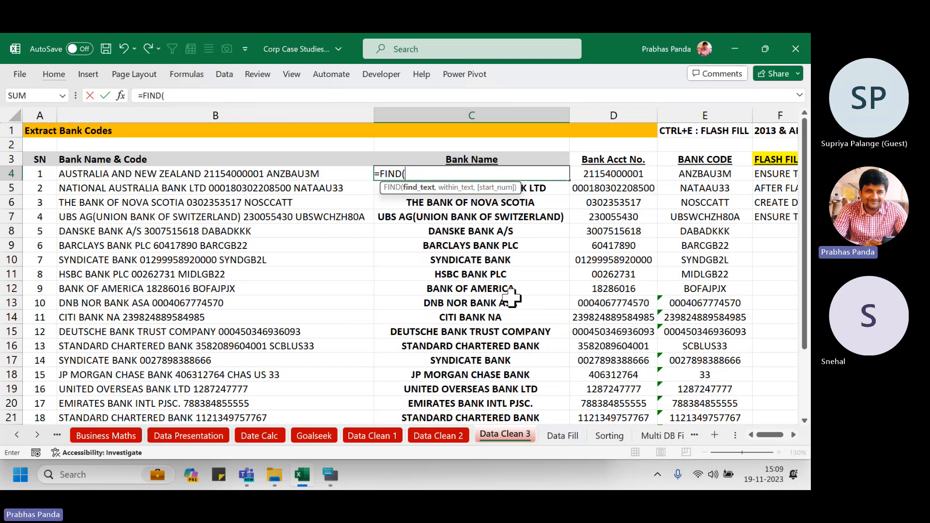
{"action": "type", "text": "right"}
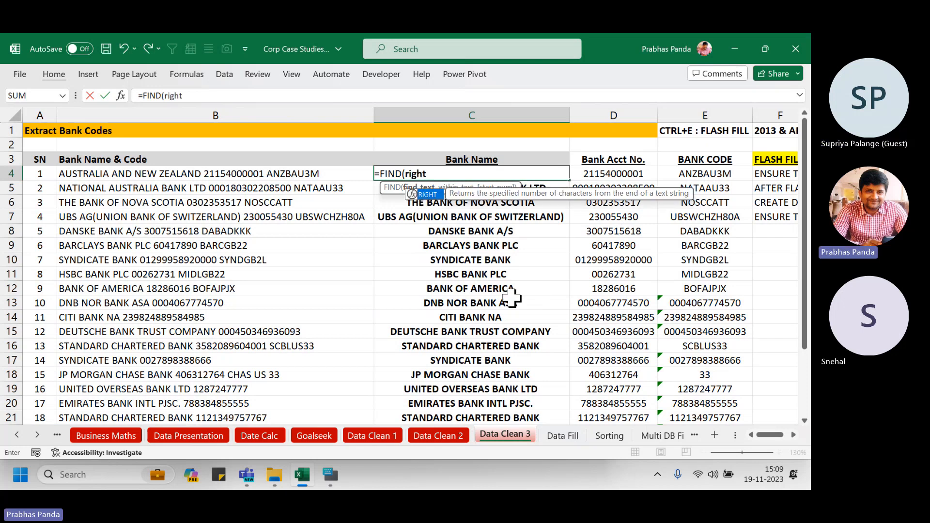
{"action": "key", "text": "Tab"}
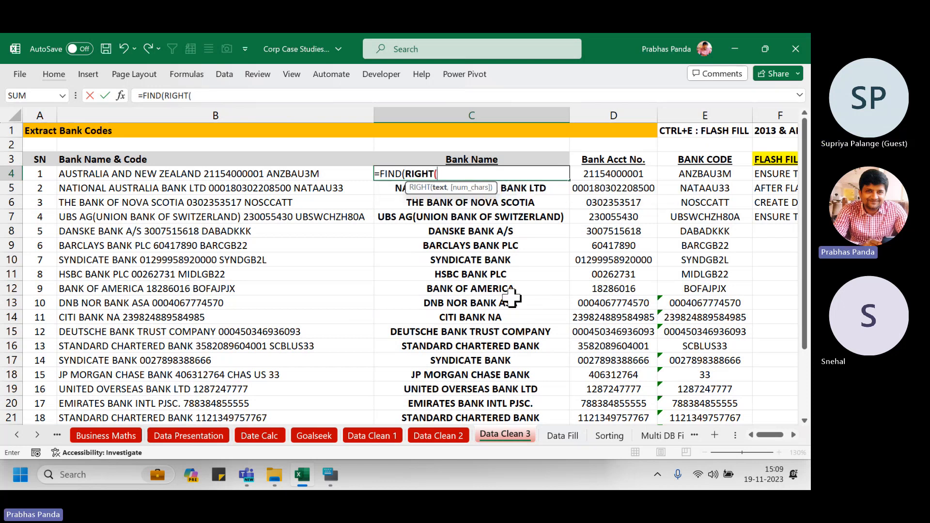
{"action": "left_click", "coordinate": [298, 173]}
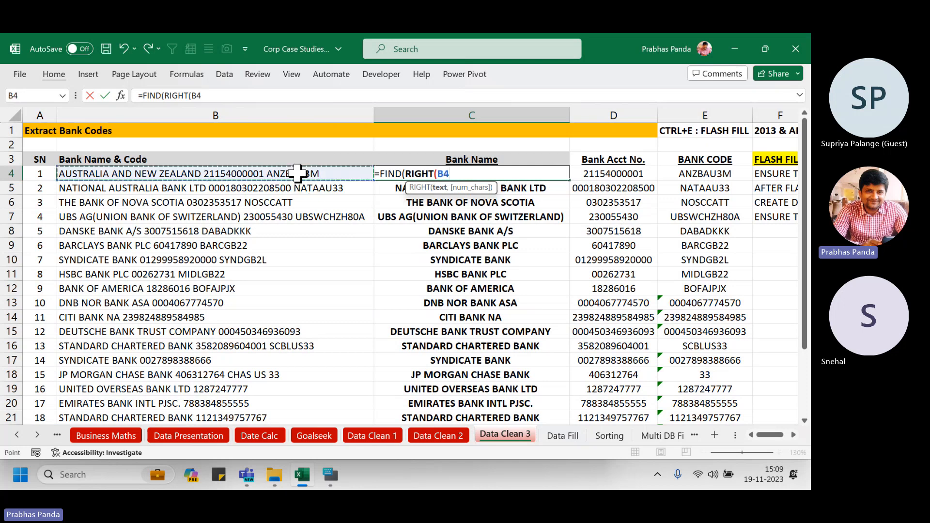
{"action": "type", "text": ","}
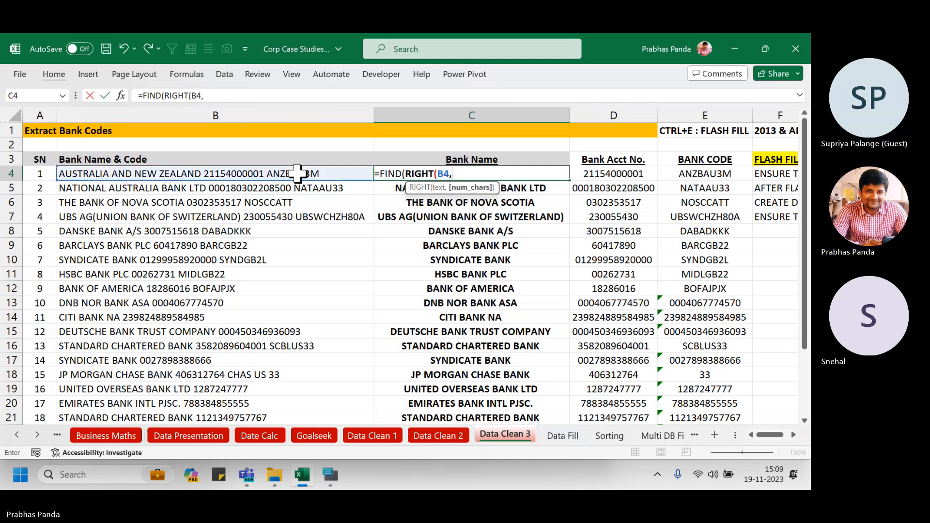
{"action": "type", "text": "8)"}
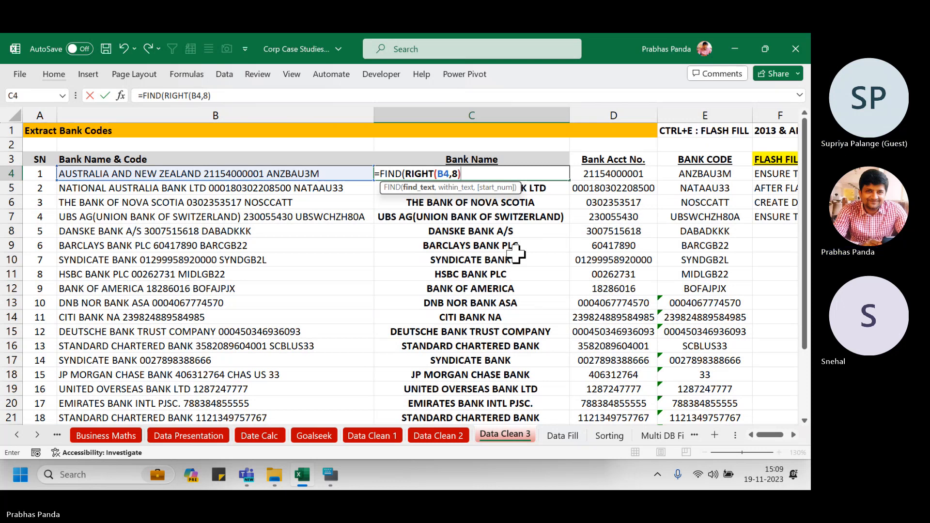
{"action": "key", "text": "Escape"}
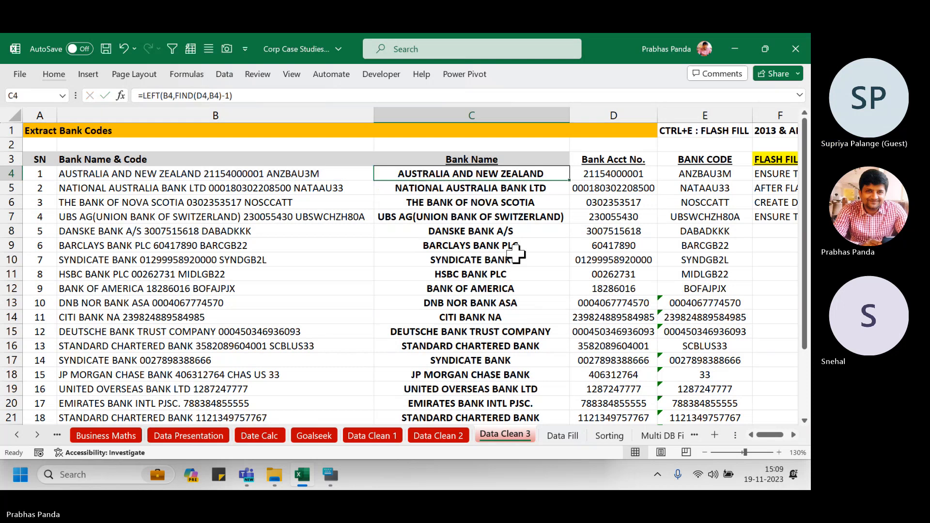
- Switch to the Data Fill sheet and examine the blank yellow Store Detail cells below Mumbai in A4
{"action": "key", "text": "ctrl+Page_Down"}
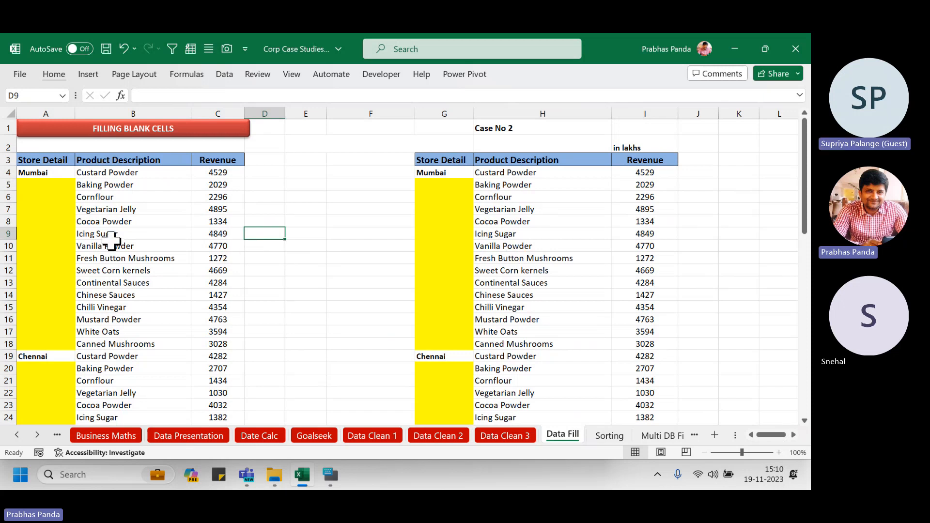
{"action": "scroll", "coordinate": [112, 241], "scroll_direction": "up", "scroll_amount": 3}
{"action": "scroll", "coordinate": [114, 240], "scroll_direction": "up", "scroll_amount": 1}
{"action": "left_click", "coordinate": [120, 192]}
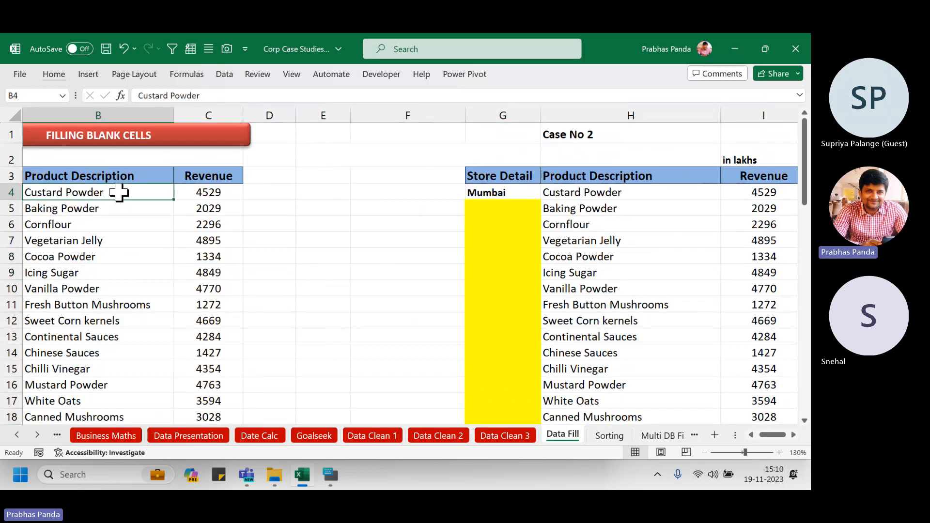
{"action": "key", "text": "Left"}
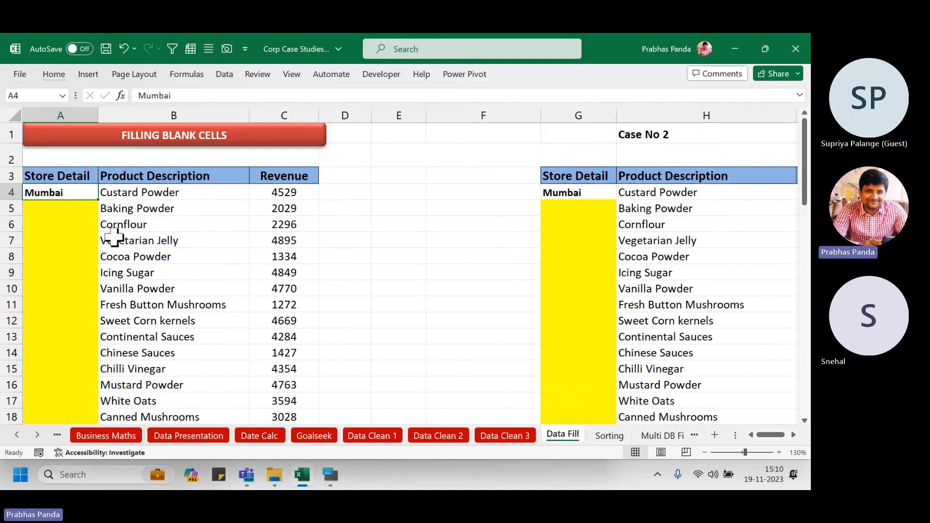
{"action": "scroll", "coordinate": [114, 238], "scroll_direction": "down", "scroll_amount": 3}
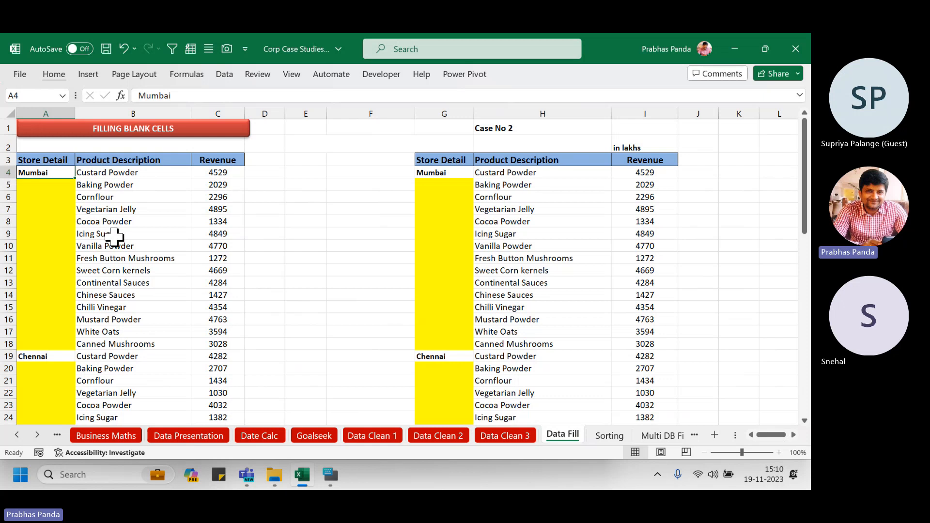
- Examine the Store Detail, Product Description and Revenue columns of the first table one by one
{"action": "left_click", "coordinate": [53, 113]}
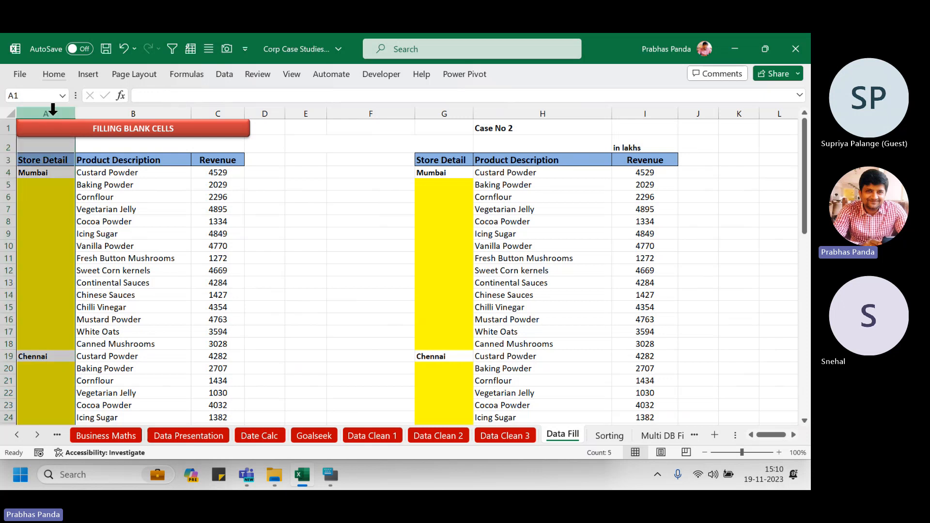
{"action": "left_click", "coordinate": [160, 113]}
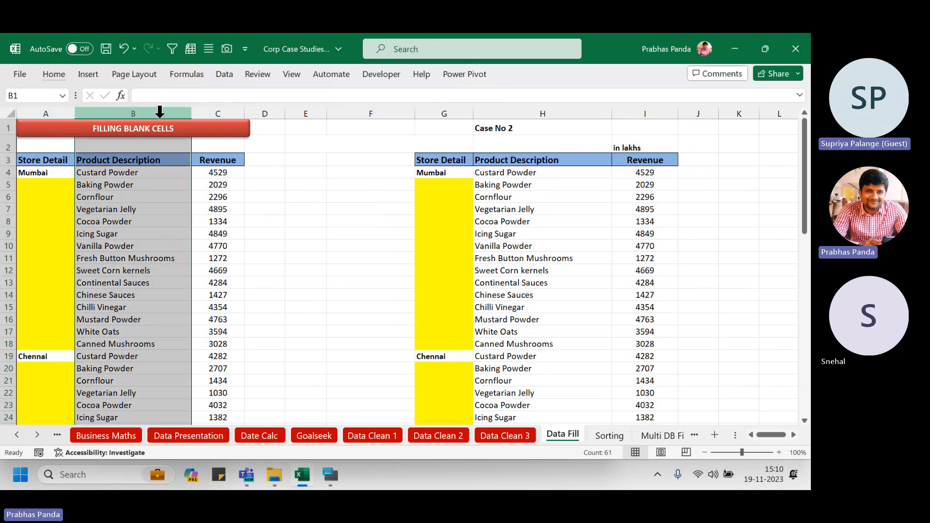
{"action": "left_click", "coordinate": [230, 108]}
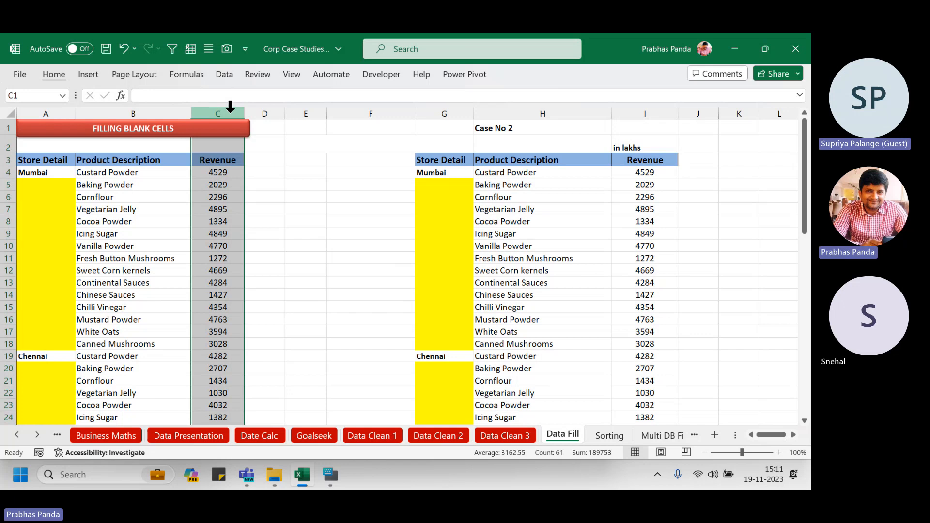
- Add filters to headers A3:C3, filter Product Description to Chinese Sauces only, and remove the filters again
{"action": "left_click", "coordinate": [46, 158]}
{"action": "key", "text": "ctrl+shift+Right"}
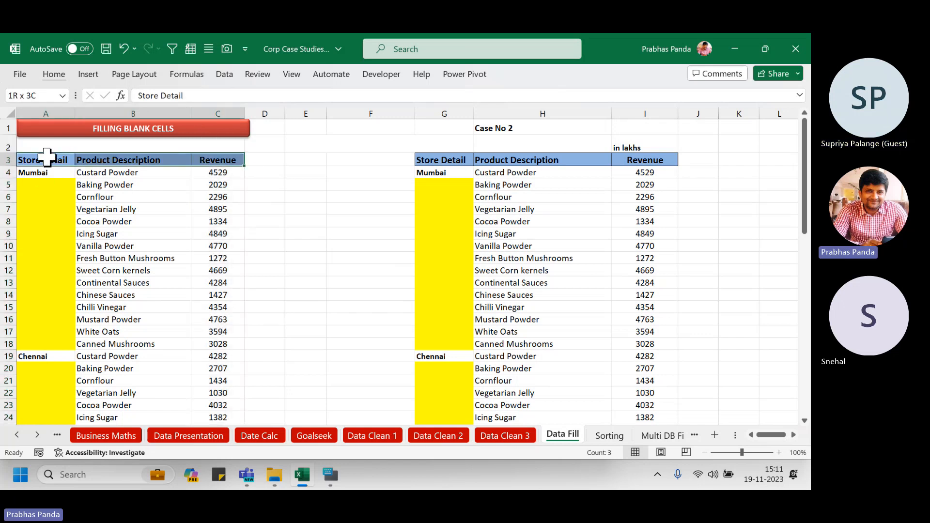
{"action": "key", "text": "ctrl+shift+l"}
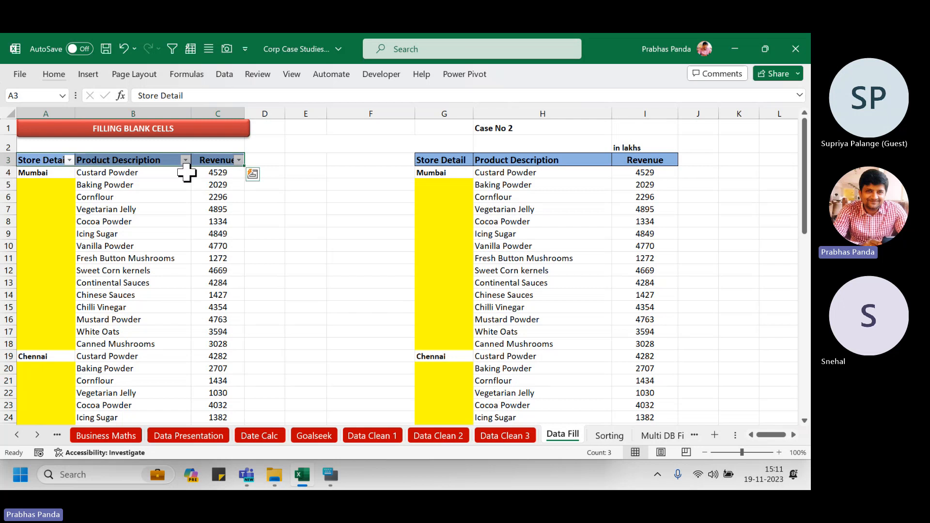
{"action": "left_click", "coordinate": [186, 160]}
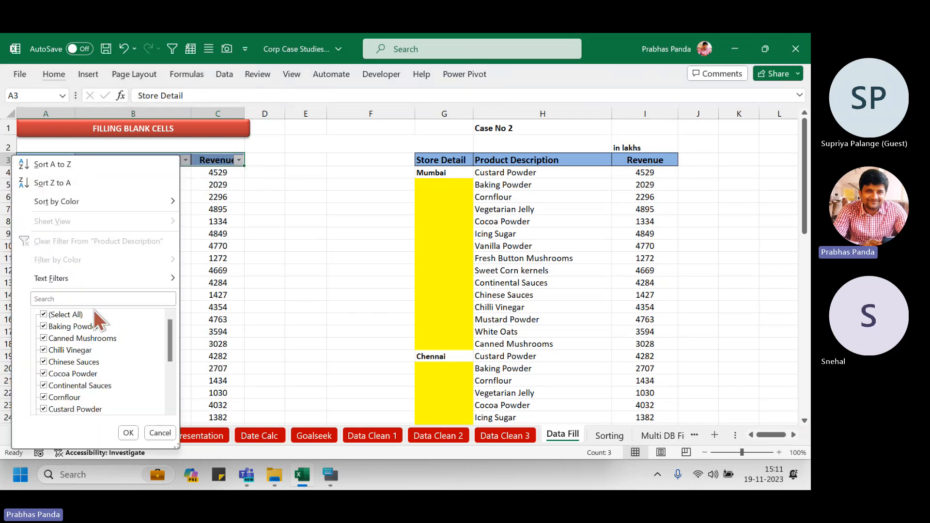
{"action": "left_click", "coordinate": [46, 315]}
{"action": "left_click_drag", "start_coordinate": [167, 333], "coordinate": [165, 304]}
{"action": "left_click", "coordinate": [69, 363]}
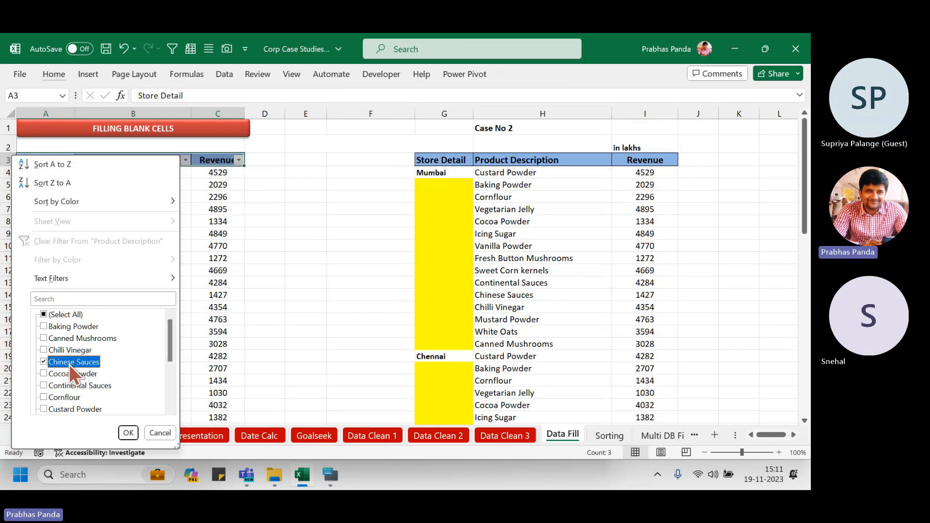
{"action": "left_click", "coordinate": [130, 434]}
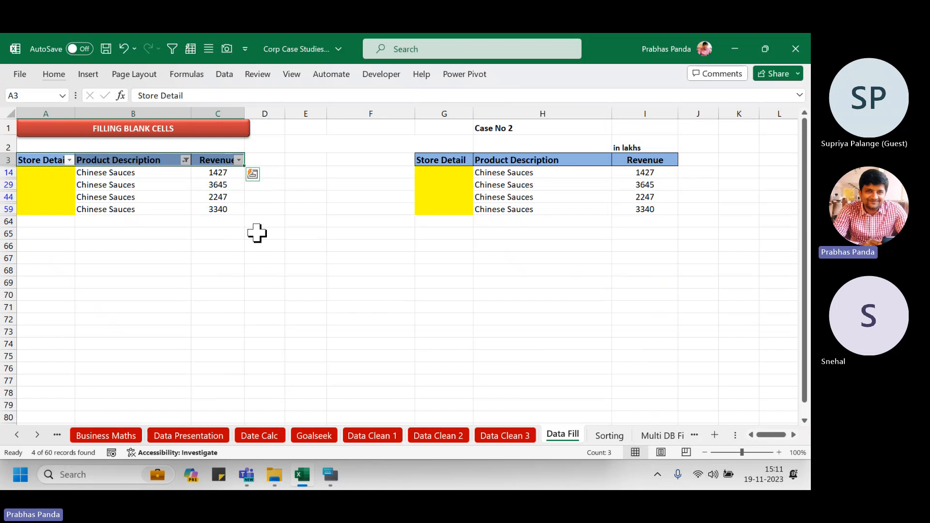
{"action": "key", "text": "ctrl+shift+l"}
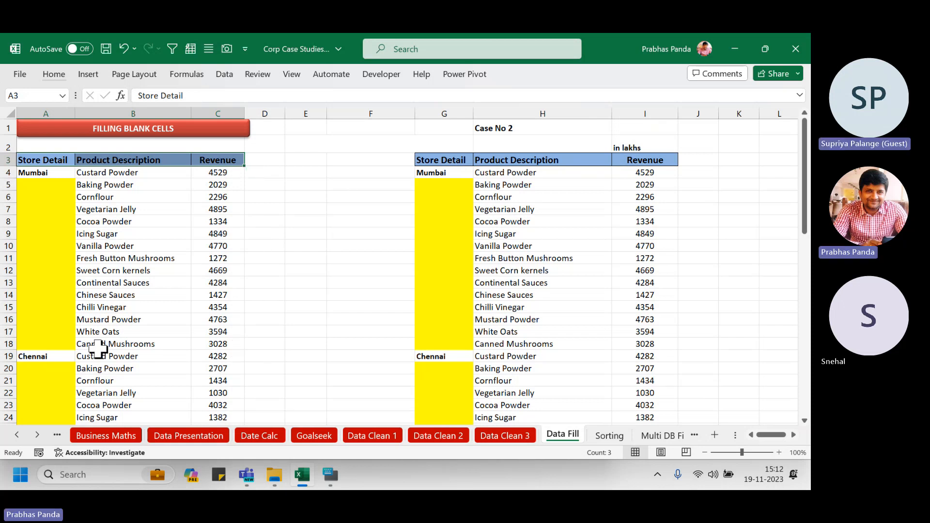
- Filter the first table by the selected cell's value in B14, Chinese Sauces, and remove the filter
{"action": "left_click", "coordinate": [131, 296]}
{"action": "right_click", "coordinate": [133, 299]}
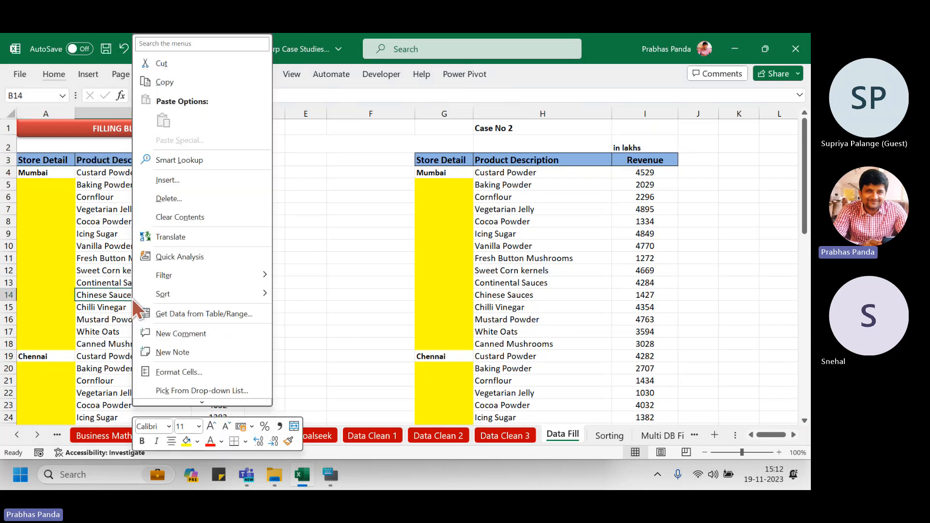
{"action": "mouse_move", "coordinate": [263, 274]}
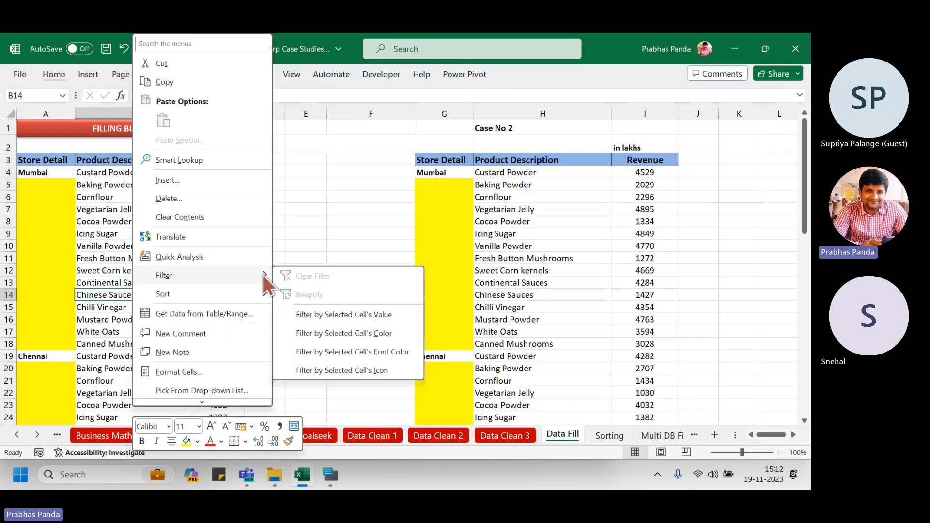
{"action": "left_click", "coordinate": [326, 315]}
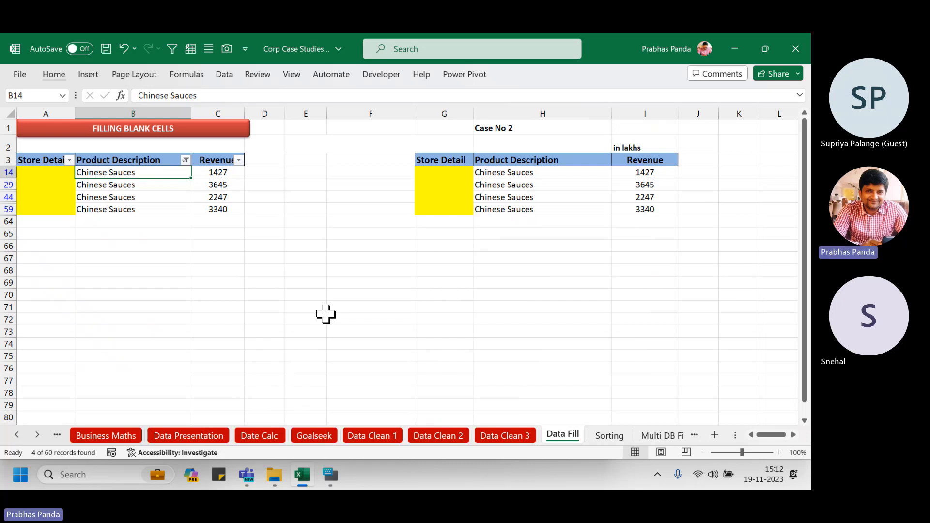
{"action": "key", "text": "ctrl+shift+l"}
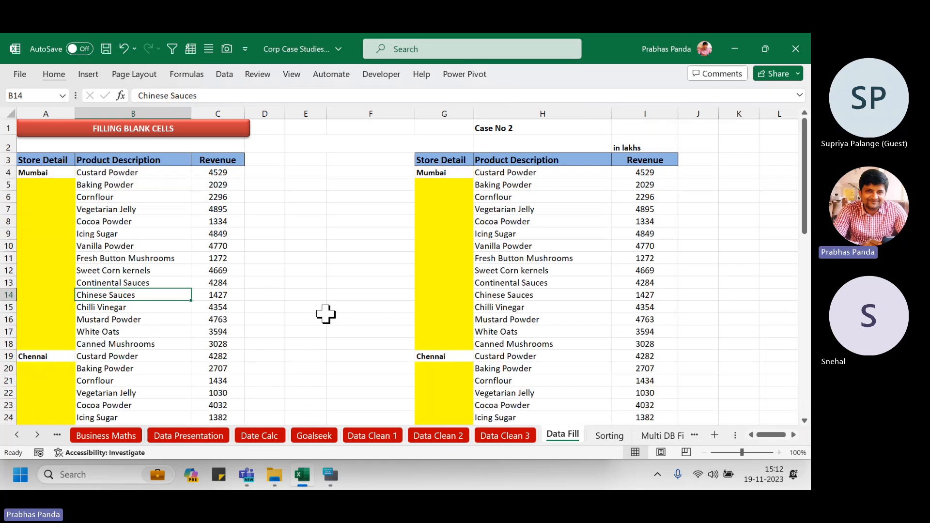
{"action": "right_click", "coordinate": [130, 299]}
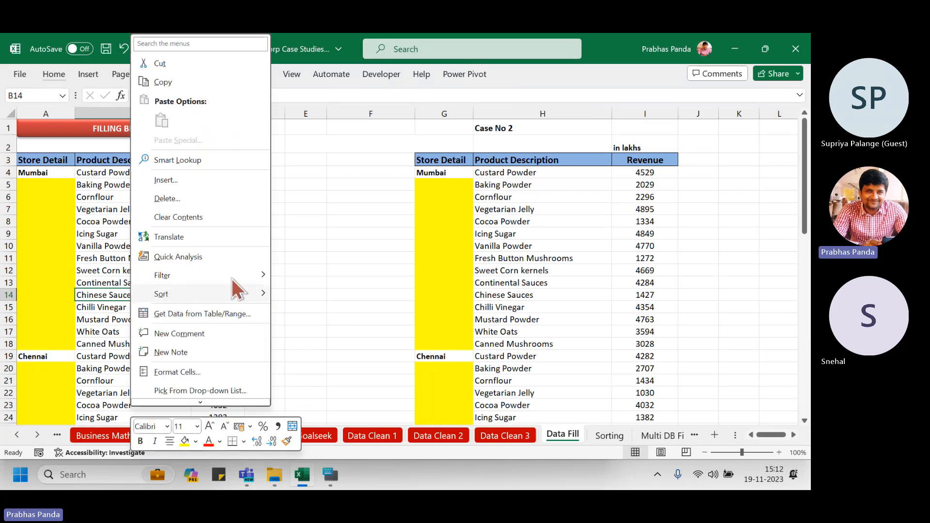
{"action": "mouse_move", "coordinate": [237, 272]}
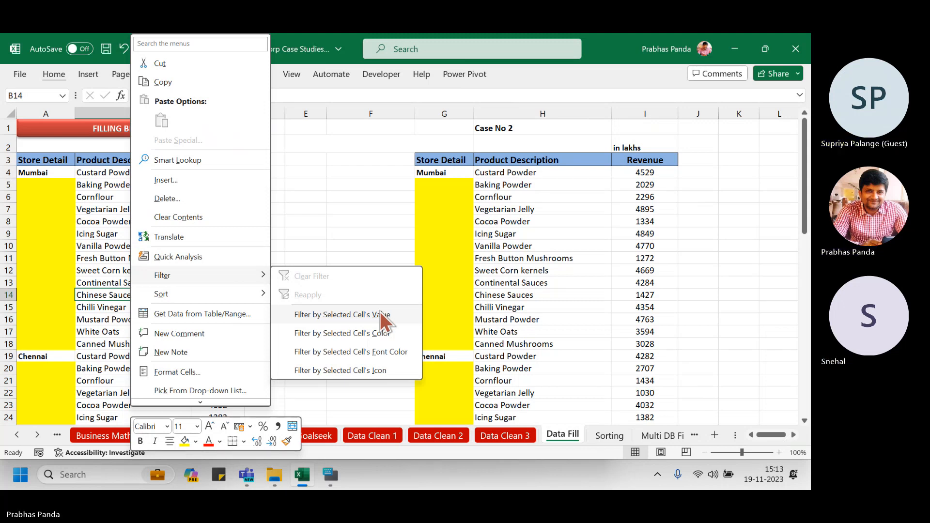
{"action": "key", "text": "Escape"}
{"action": "key", "text": "Escape"}
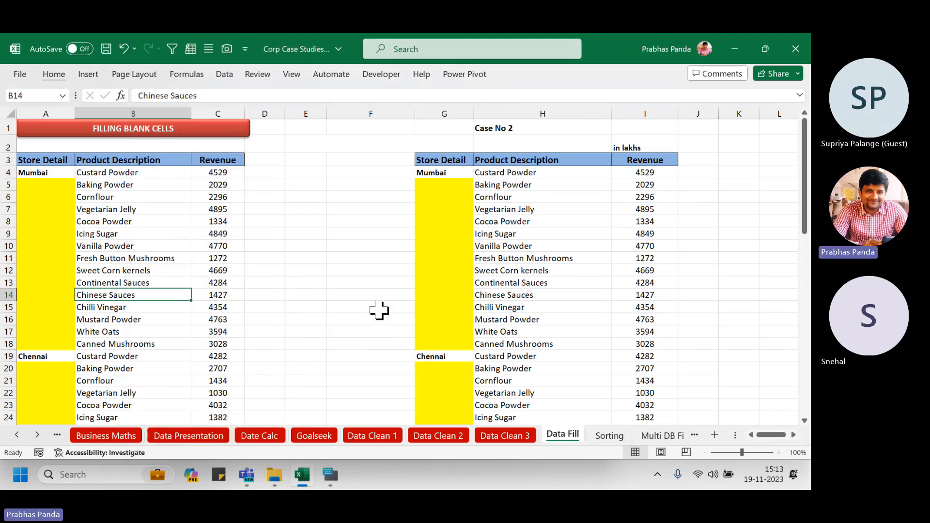
- Filter by the value of B14 again, inspect the blank Store Detail cells of the Chinese Sauces rows, and remove the filter
{"action": "right_click", "coordinate": [144, 297]}
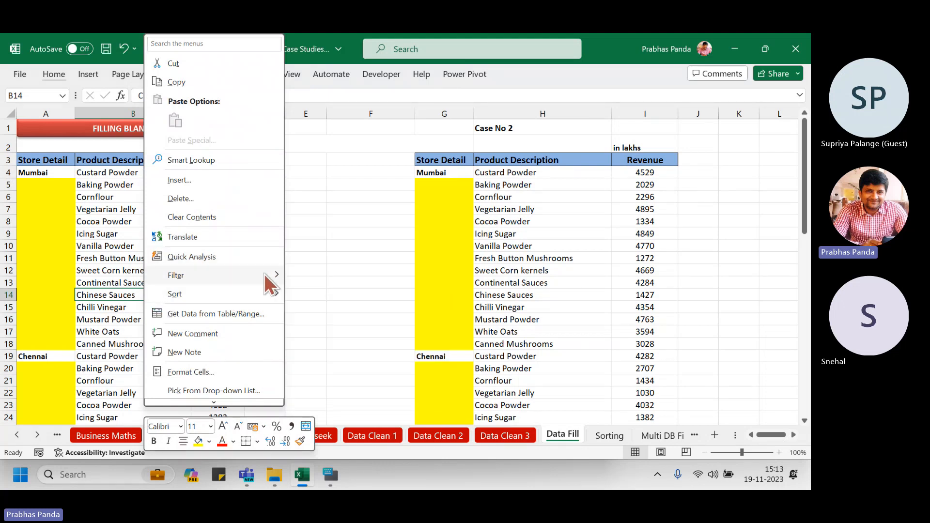
{"action": "left_click", "coordinate": [319, 307]}
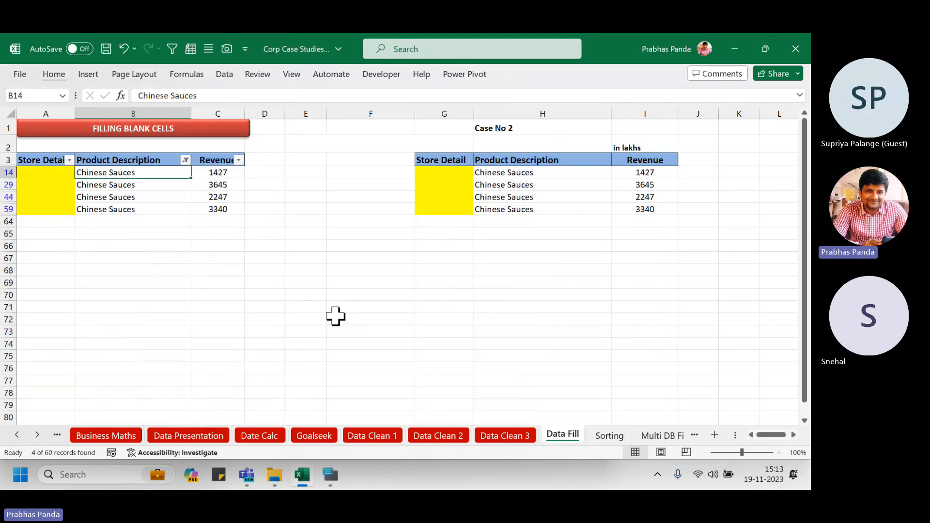
{"action": "scroll", "coordinate": [116, 264], "scroll_direction": "up", "scroll_amount": 3}
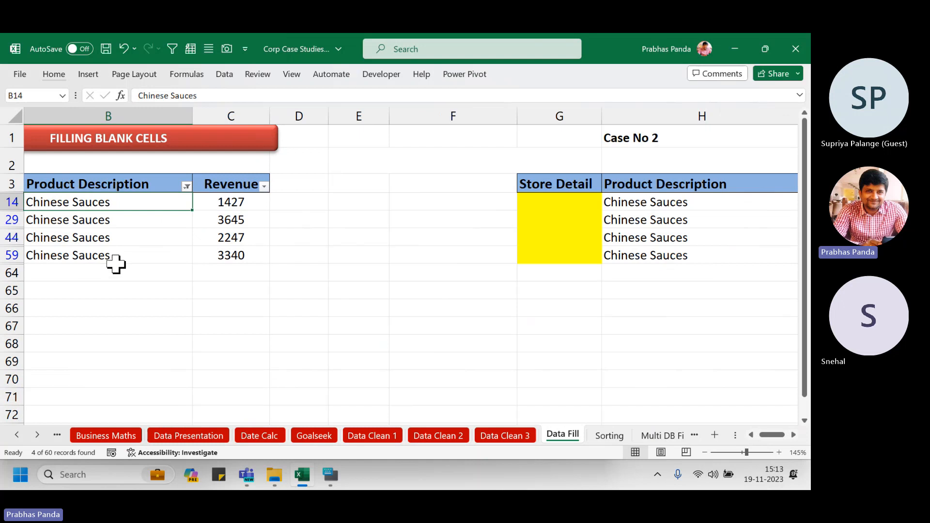
{"action": "key", "text": "Left"}
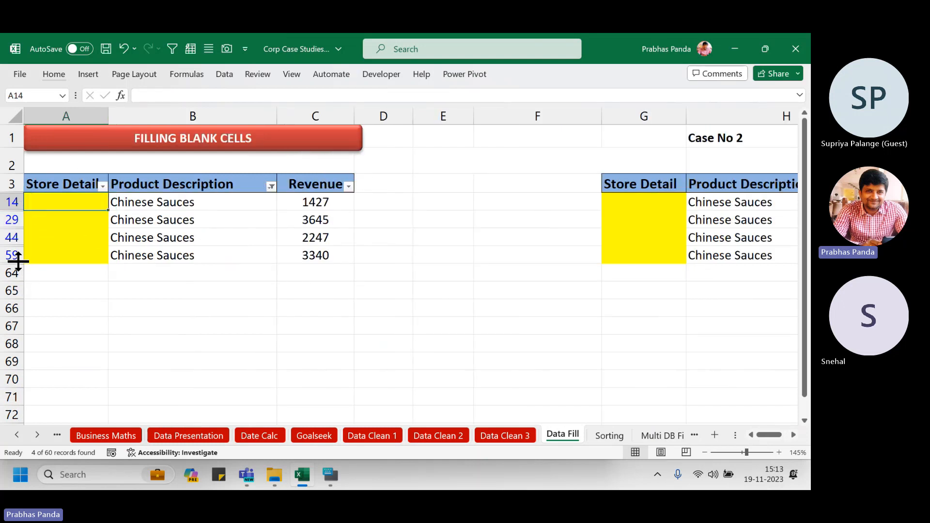
{"action": "left_click_drag", "start_coordinate": [62, 169], "coordinate": [64, 284]}
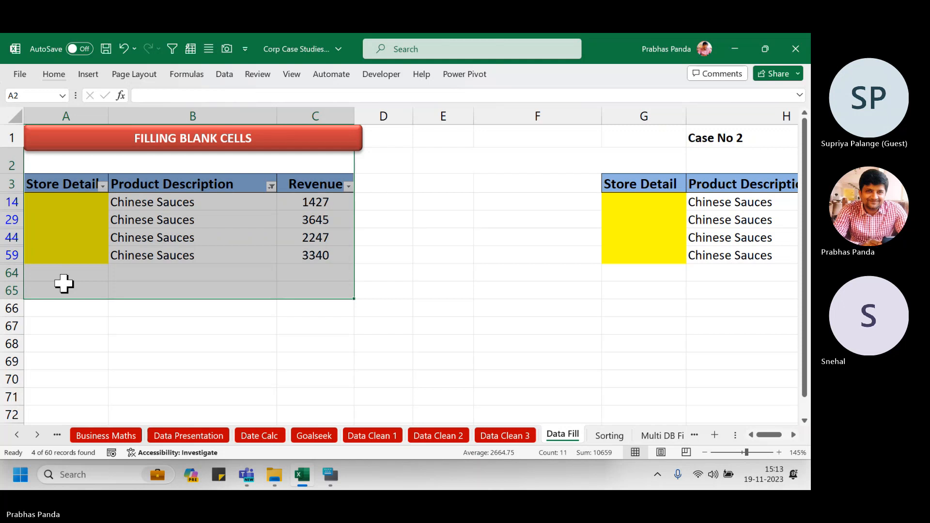
{"action": "scroll", "coordinate": [12, 290], "scroll_direction": "right", "scroll_amount": 20}
{"action": "scroll", "coordinate": [12, 290], "scroll_direction": "right", "scroll_amount": 20}
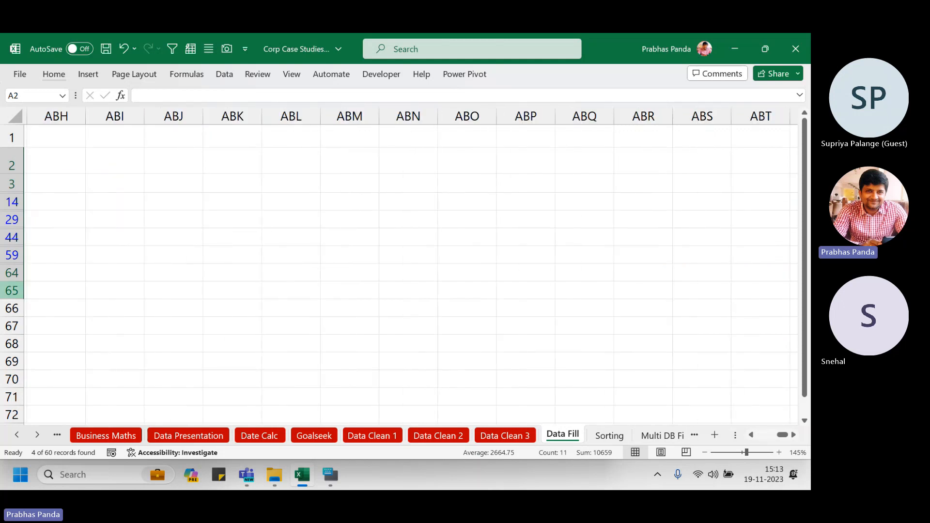
{"action": "key", "text": "ctrl+Home"}
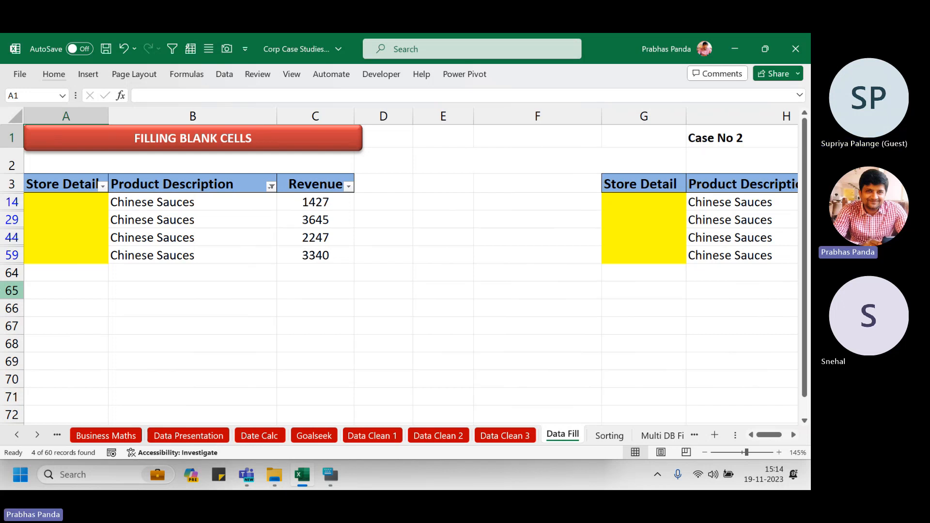
{"action": "key", "text": "ctrl+shift+l"}
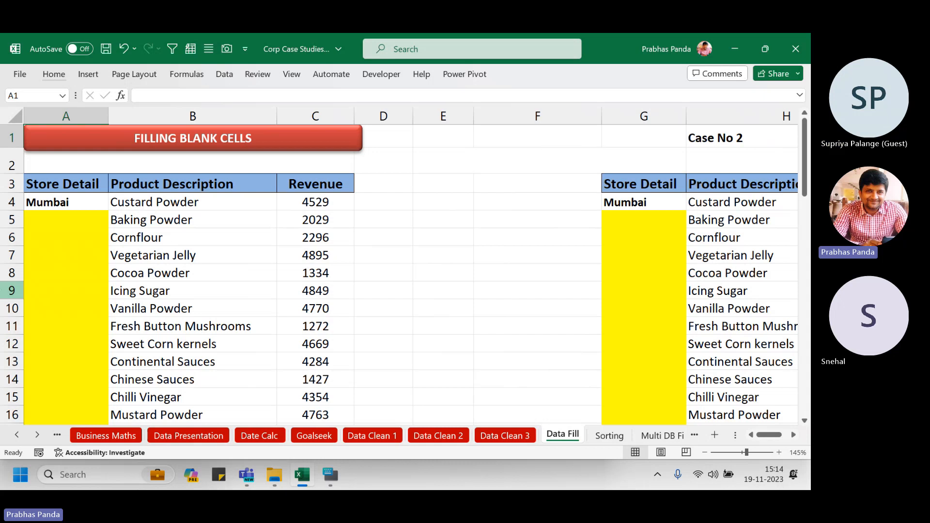
- Examine the Store Detail column, the Mumbai record in row 4 and the blank cells A5:A18, ending on header A3
{"action": "scroll", "coordinate": [135, 237], "scroll_direction": "down", "scroll_amount": 2}
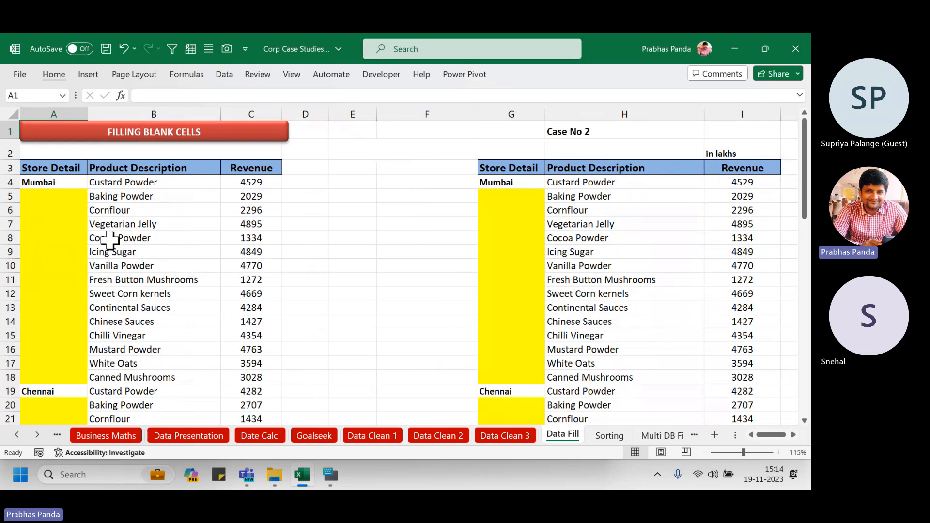
{"action": "left_click", "coordinate": [61, 113]}
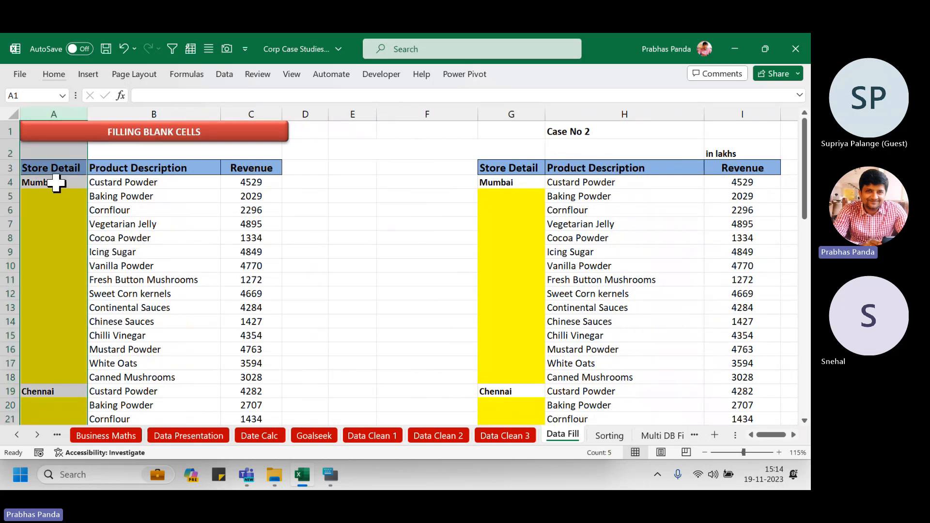
{"action": "left_click", "coordinate": [6, 183]}
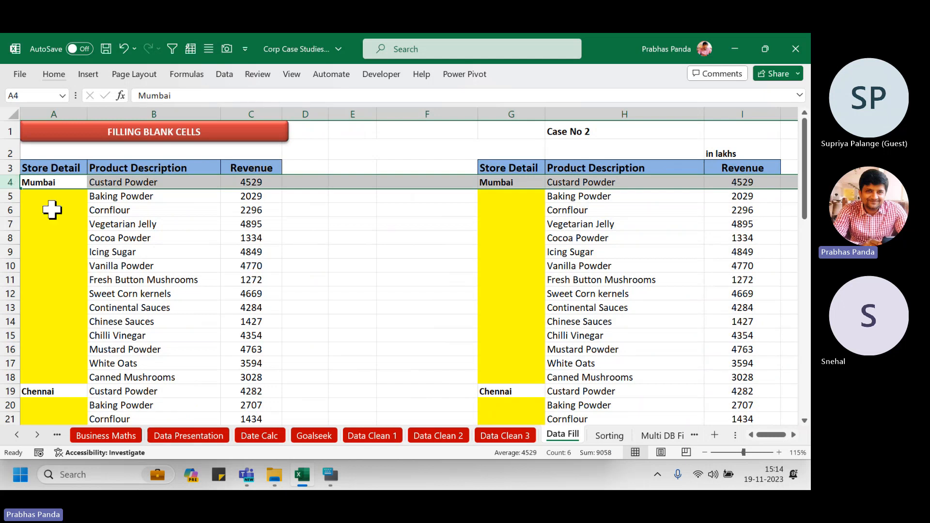
{"action": "left_click_drag", "start_coordinate": [53, 197], "coordinate": [50, 381]}
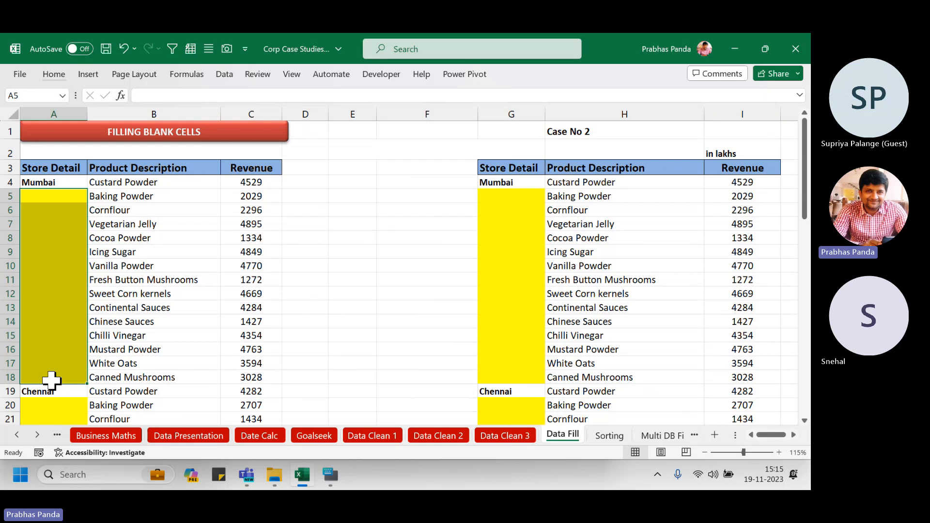
{"action": "left_click", "coordinate": [61, 169]}
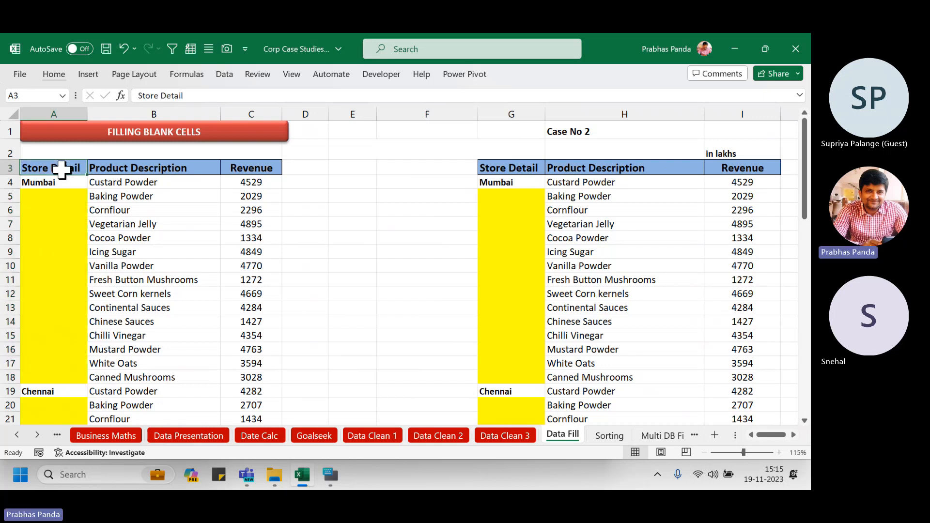
{"action": "key", "text": "ctrl"}
{"action": "key", "text": "ctrl"}
{"action": "key", "text": "ctrl"}
{"action": "key", "text": "ctrl"}
{"action": "key", "text": "ctrl"}
{"action": "key", "text": "ctrl"}
{"action": "key", "text": "ctrl"}
{"action": "key", "text": "ctrl"}
{"action": "key", "text": "ctrl"}
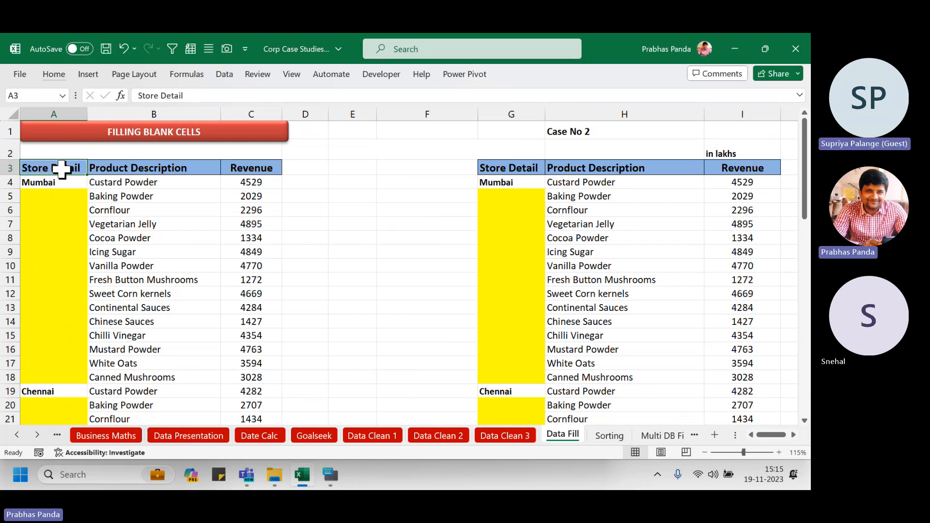
{"action": "key", "text": "ctrl"}
{"action": "key", "text": "ctrl"}
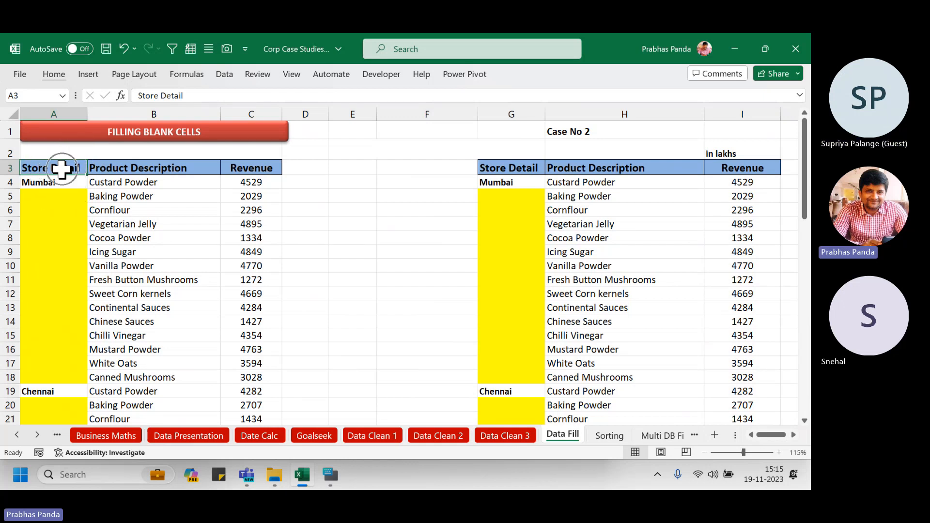
{"action": "key", "text": "ctrl"}
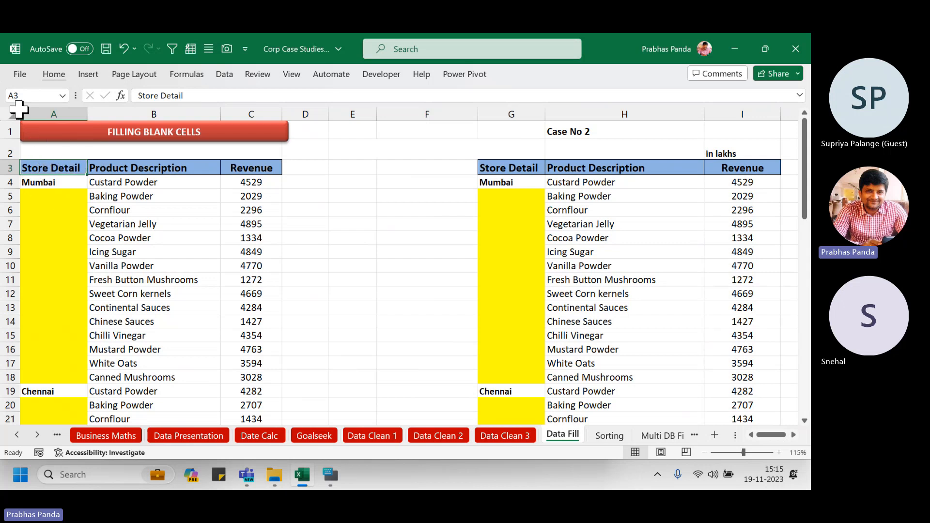
{"action": "key", "text": "ctrl+2"}
{"action": "left_click_drag", "start_coordinate": [4, 82], "coordinate": [78, 114]}
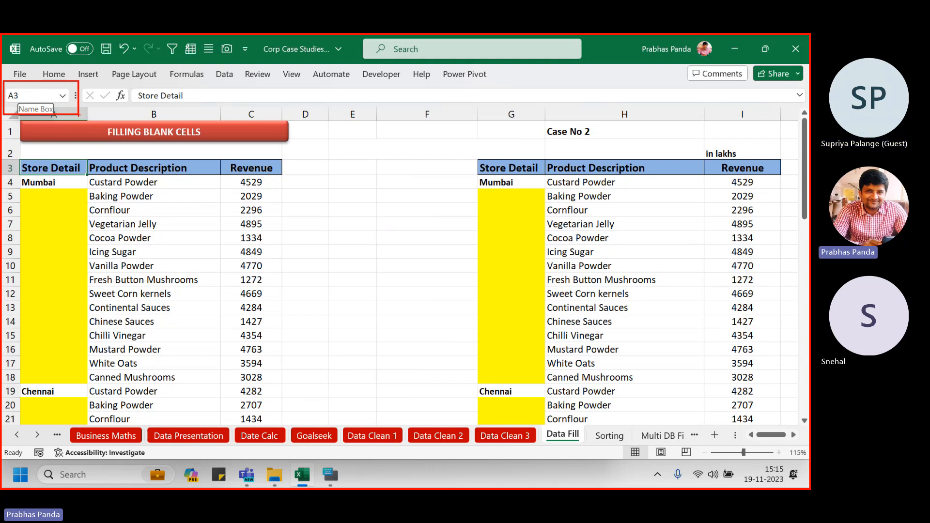
{"action": "key", "text": "Escape"}
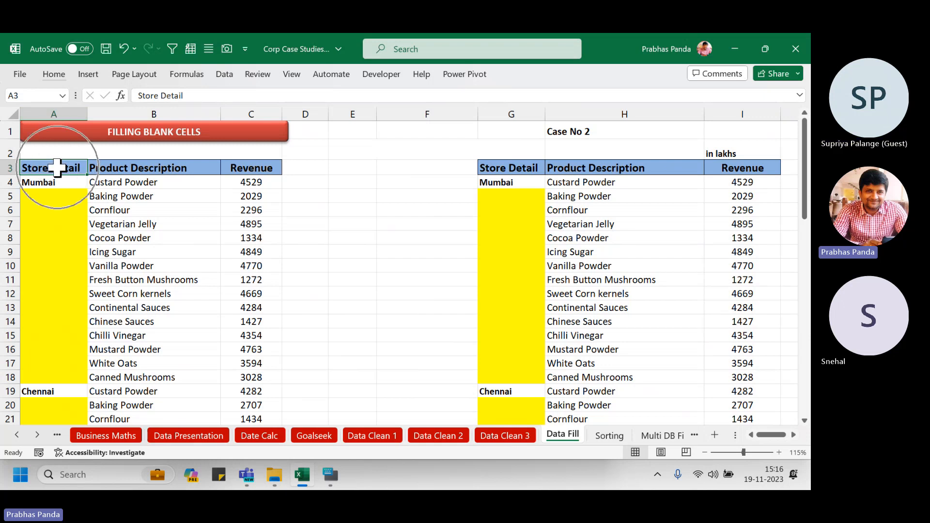
{"action": "key", "text": "ctrl"}
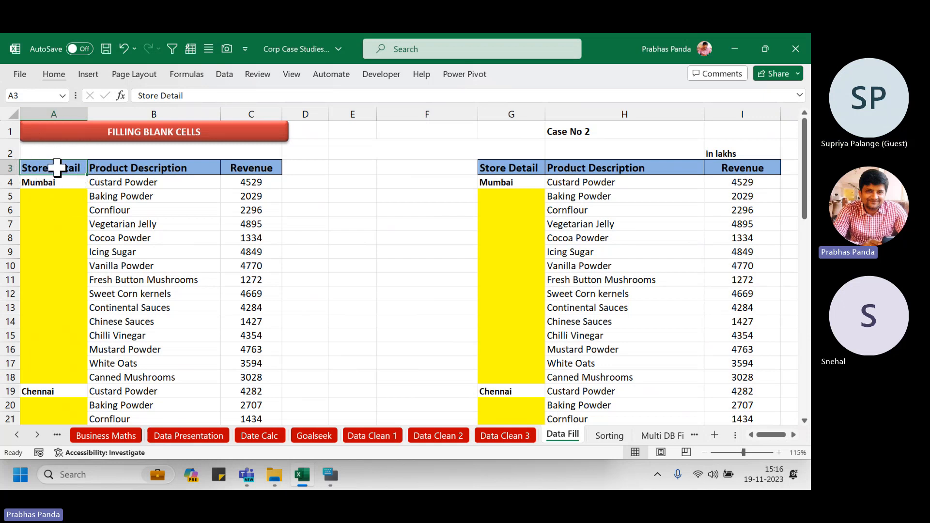
- Select the Store Detail column from header A3 through A63, and return to the start of the sheet
{"action": "key", "text": "ctrl"}
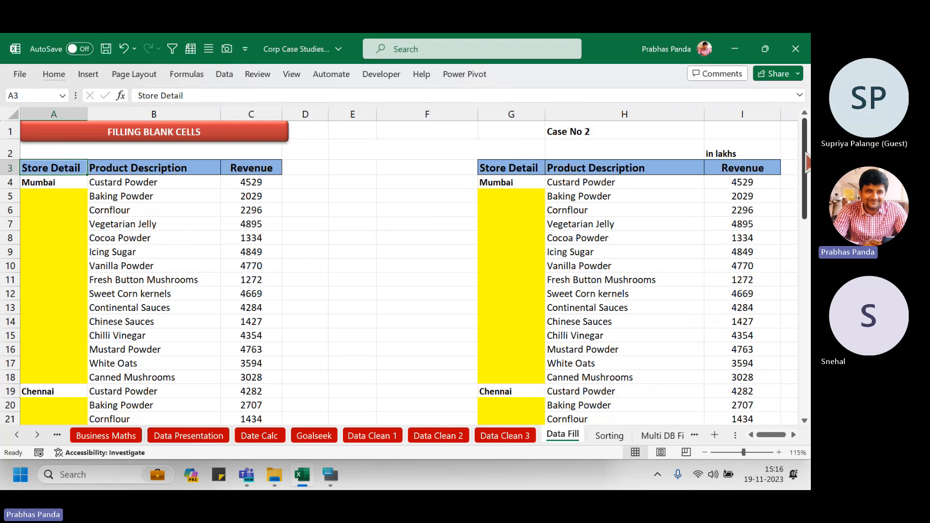
{"action": "key", "text": "ctrl"}
{"action": "key", "text": "ctrl"}
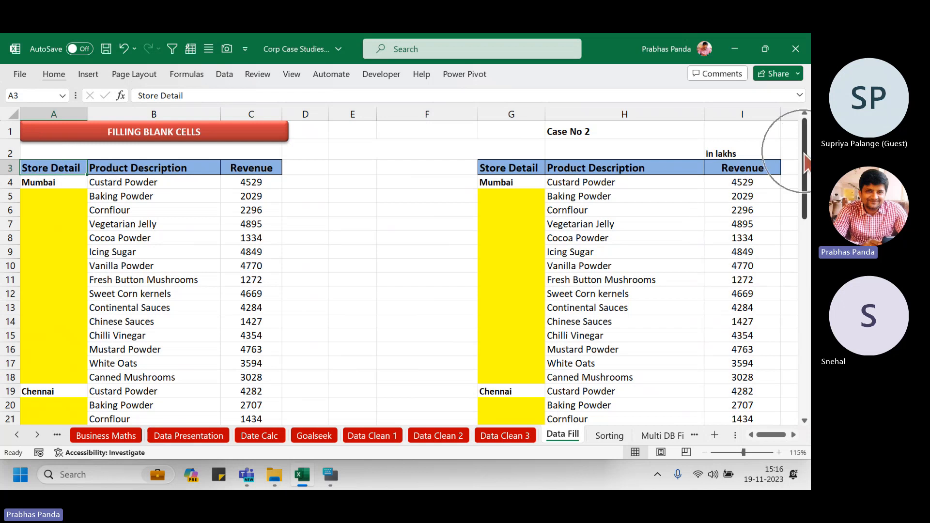
{"action": "left_click_drag", "start_coordinate": [805, 163], "coordinate": [807, 391]}
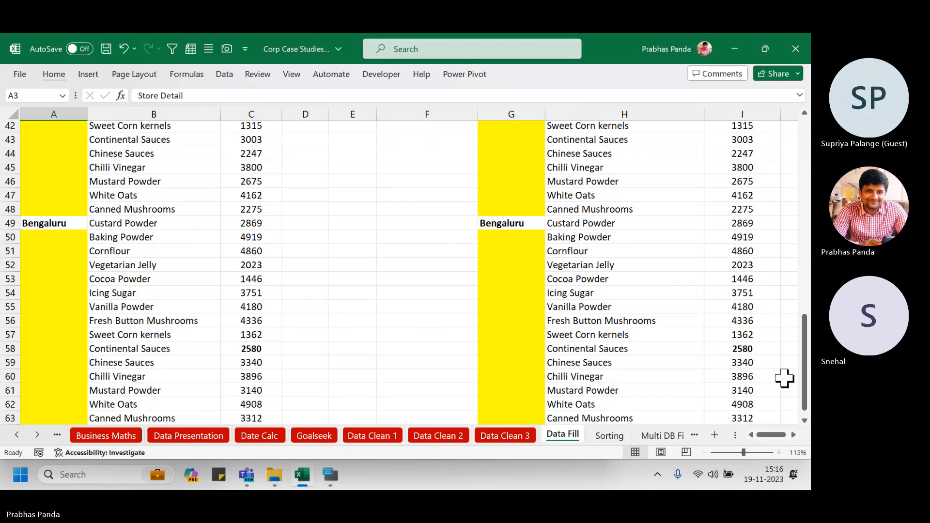
{"action": "scroll", "coordinate": [780, 368], "scroll_direction": "down", "scroll_amount": 1}
{"action": "scroll", "coordinate": [777, 358], "scroll_direction": "down", "scroll_amount": 2}
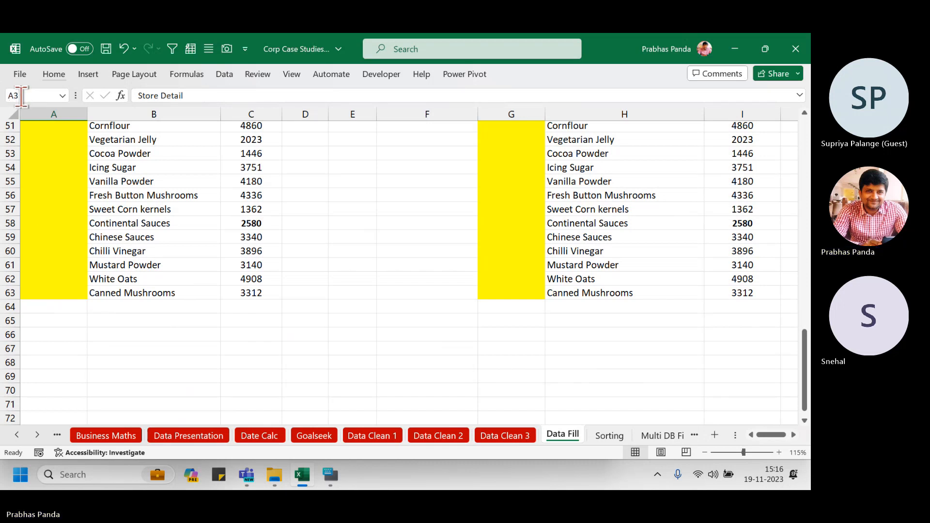
{"action": "left_click", "coordinate": [53, 293], "text": "shift"}
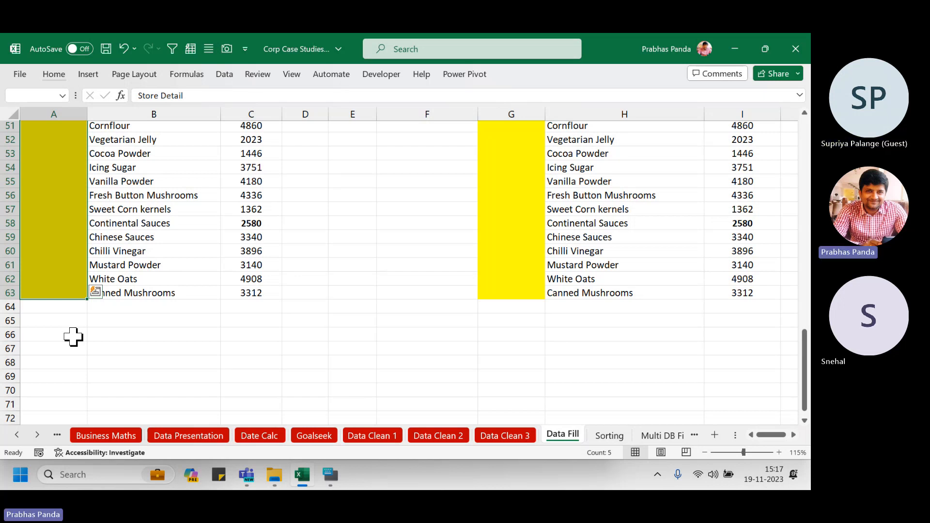
{"action": "key", "text": "ctrl+Home"}
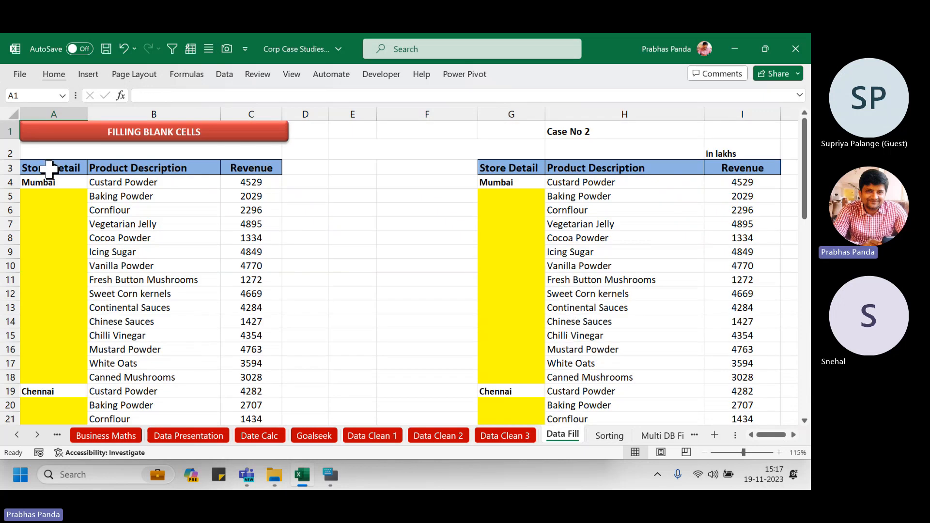
- Select the first table's Store Detail range A3:A63 and narrow the selection to its blank cells with Go To Special
{"action": "left_click", "coordinate": [49, 169]}
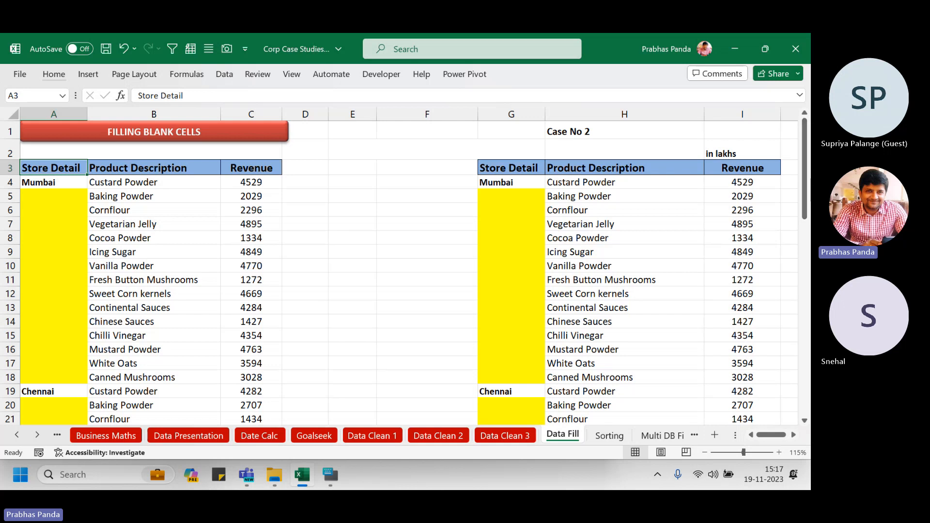
{"action": "left_click_drag", "start_coordinate": [806, 179], "coordinate": [805, 363]}
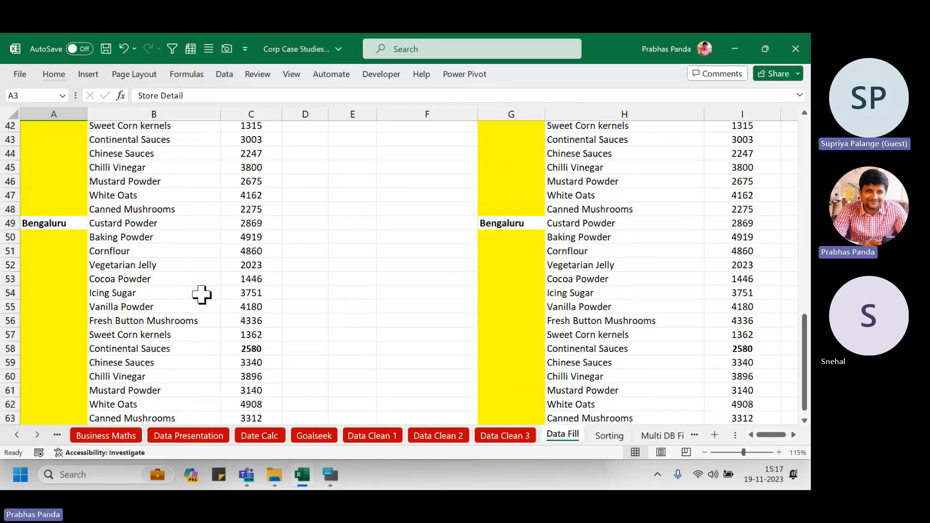
{"action": "scroll", "coordinate": [201, 294], "scroll_direction": "down", "scroll_amount": 2}
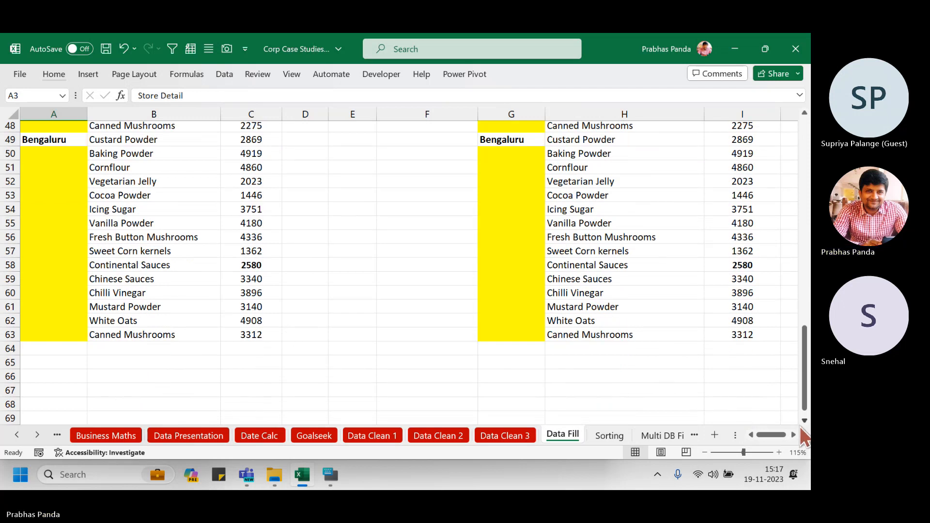
{"action": "left_click", "coordinate": [44, 334], "text": "shift"}
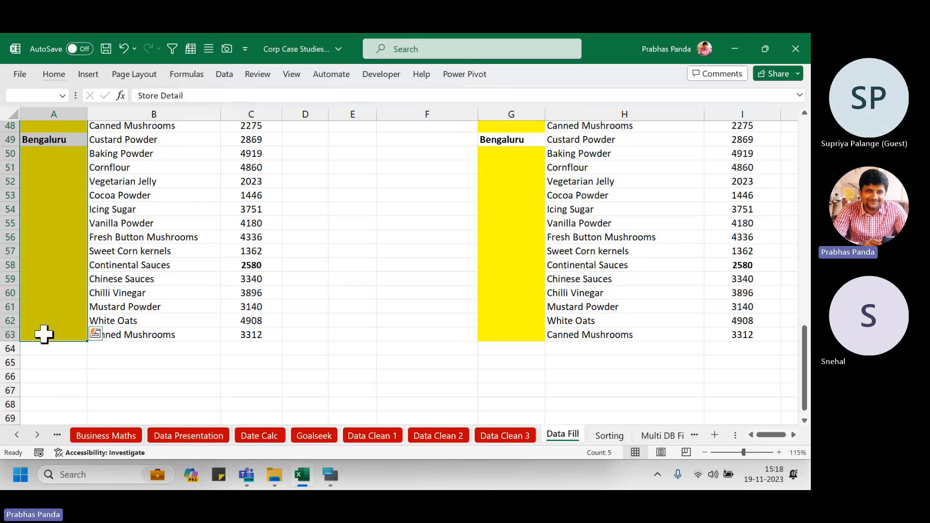
{"action": "key", "text": "F5"}
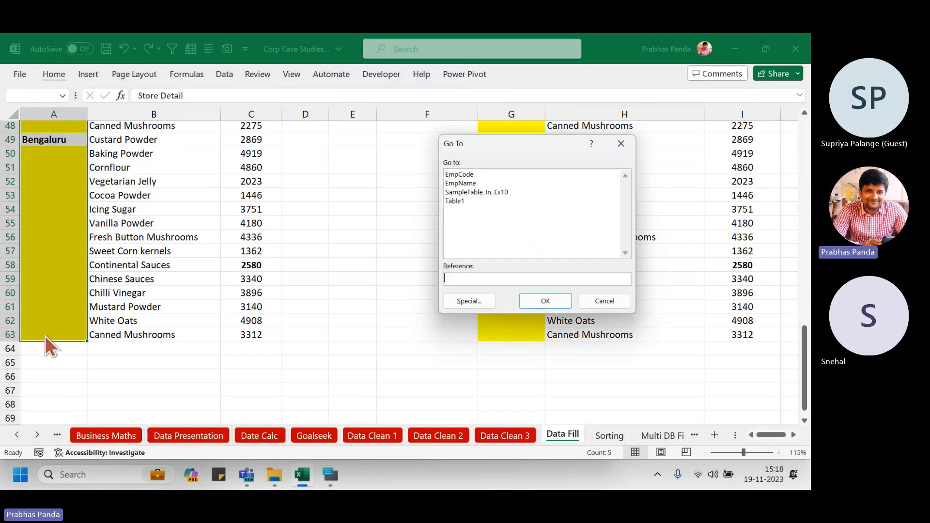
{"action": "left_click", "coordinate": [475, 299]}
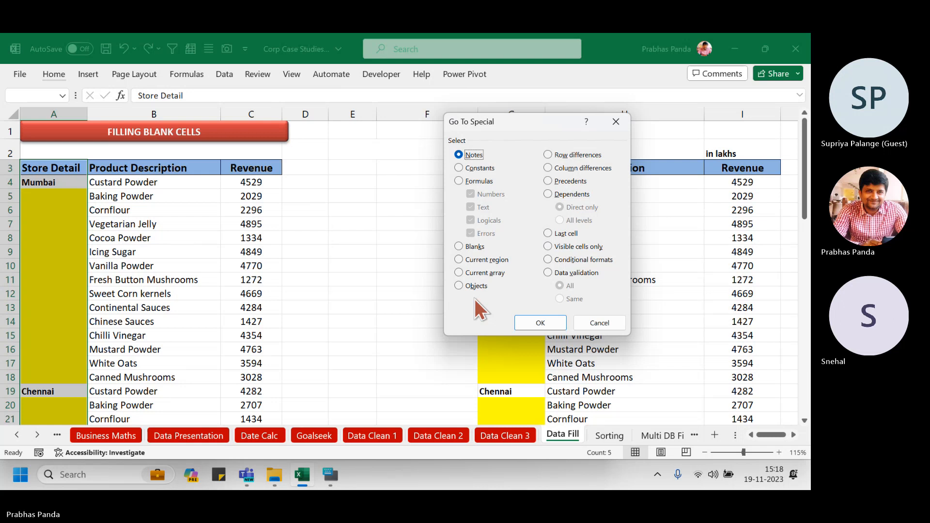
{"action": "left_click", "coordinate": [475, 248]}
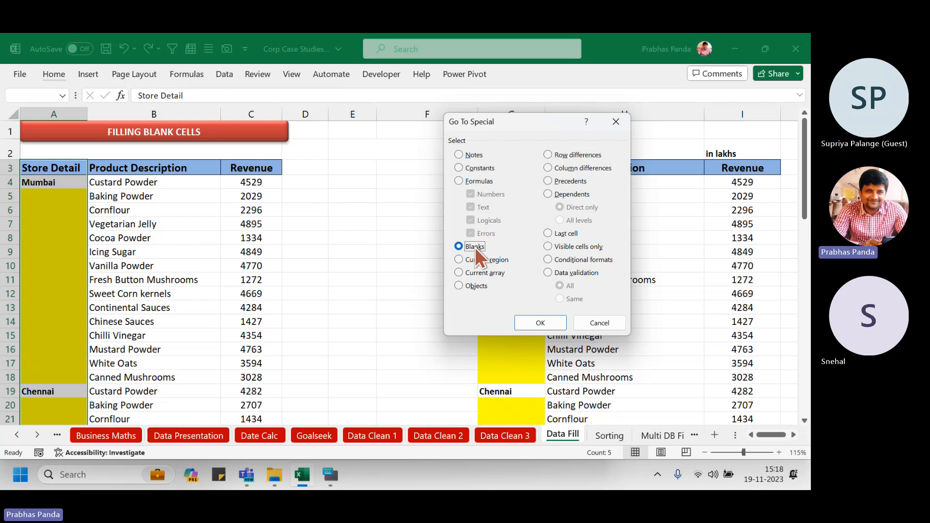
{"action": "left_click", "coordinate": [541, 323]}
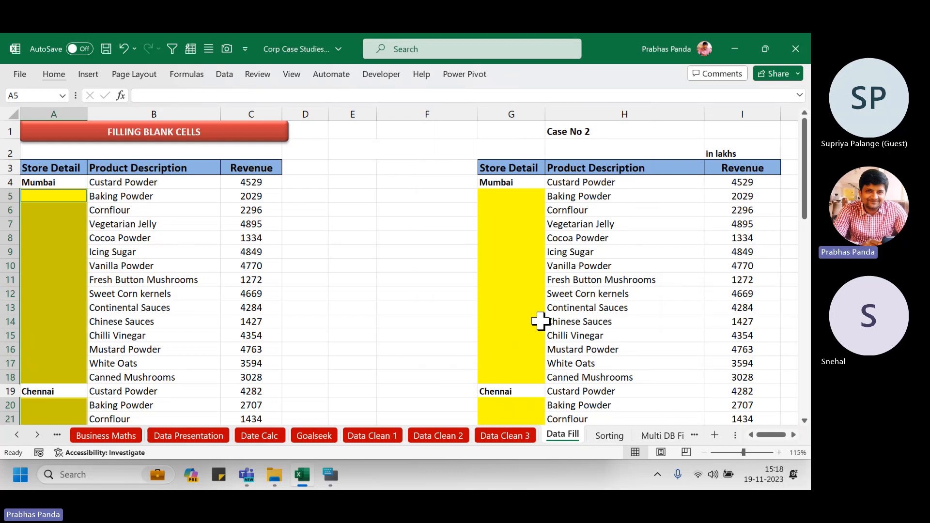
- Fill all selected blank Store Detail cells with the formula =A4, and clear them again
{"action": "type", "text": "="}
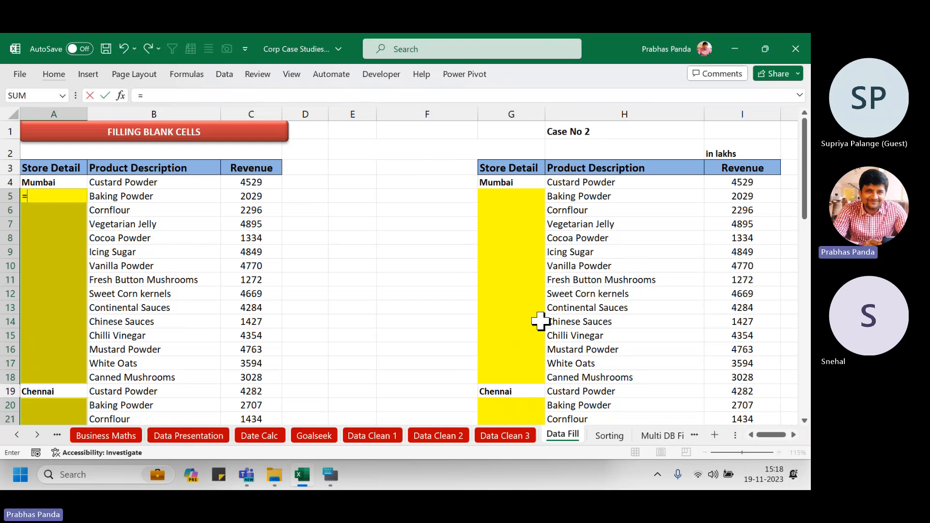
{"action": "left_click", "coordinate": [53, 182]}
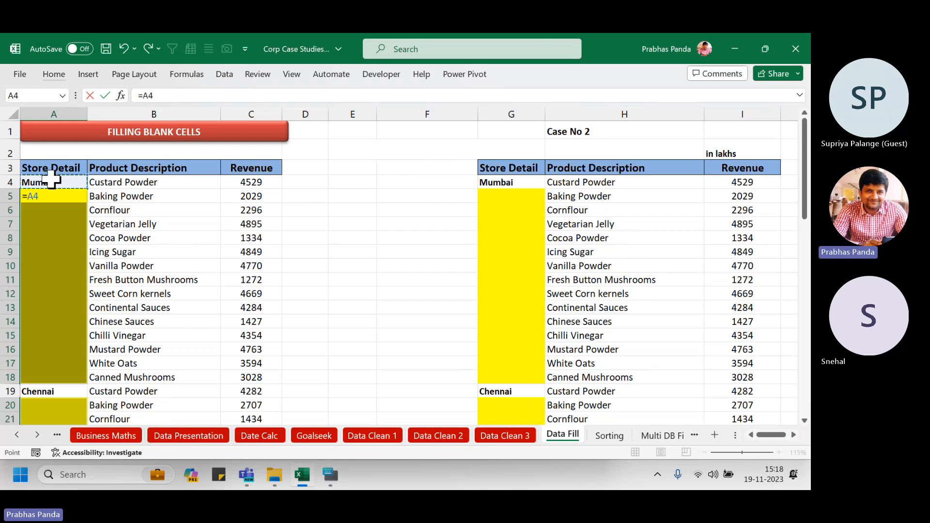
{"action": "key", "text": "ctrl+Return"}
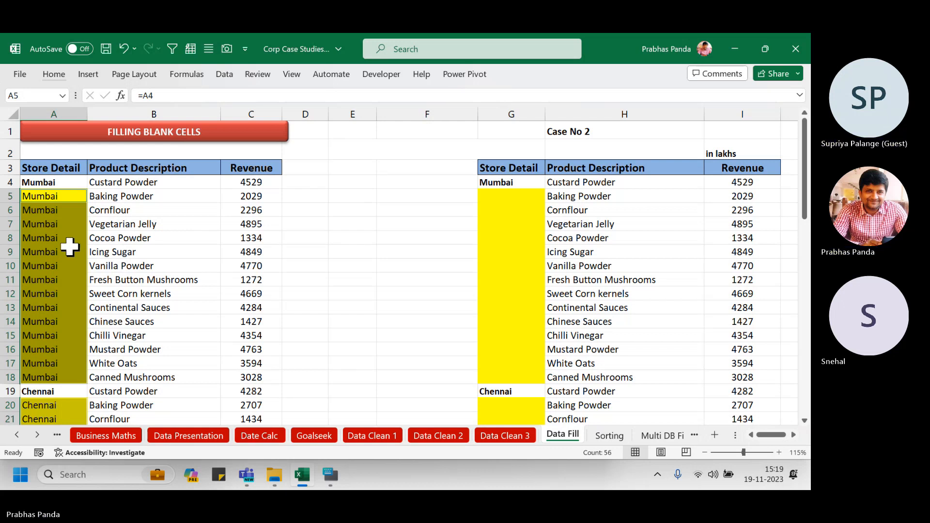
{"action": "key", "text": "Delete"}
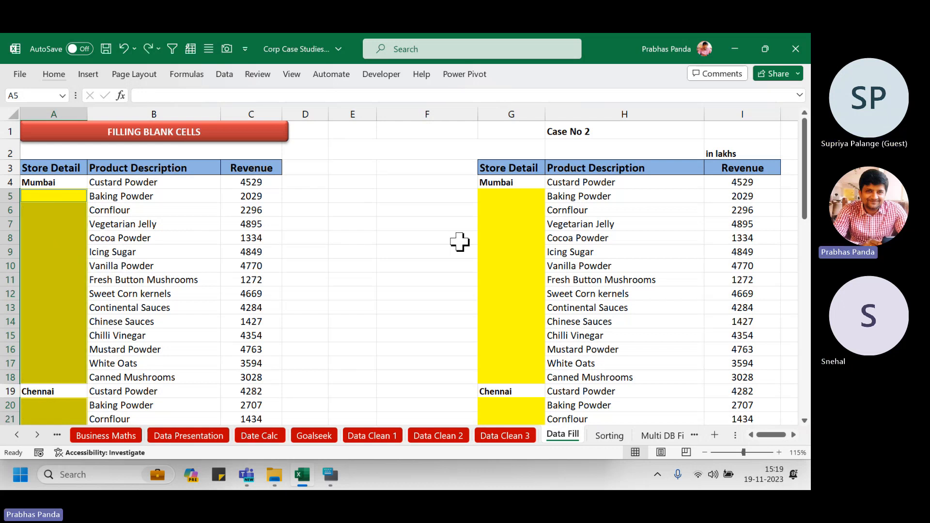
- Reselect the blank Store Detail cells with Go To Special Blanks and fill them all at once with the formula =A4
{"action": "key", "text": "ctrl+g"}
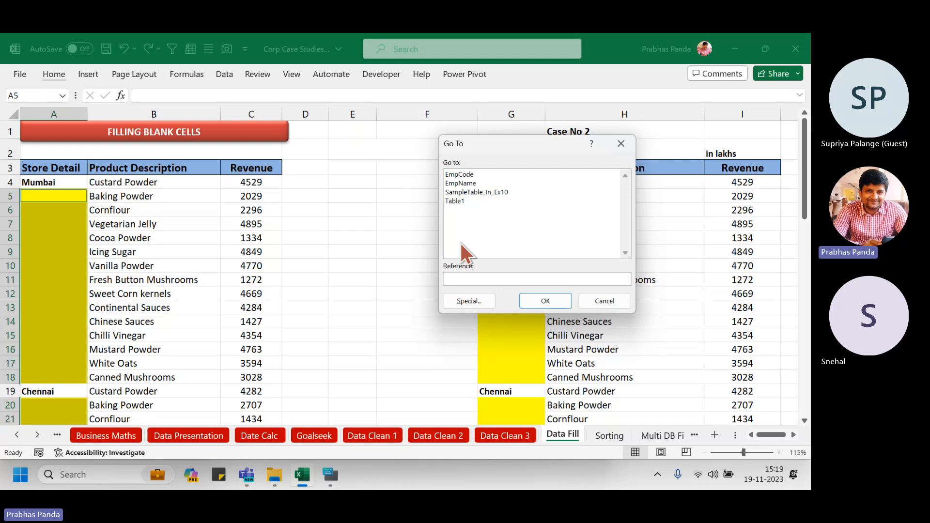
{"action": "left_click_drag", "start_coordinate": [499, 143], "coordinate": [313, 149]}
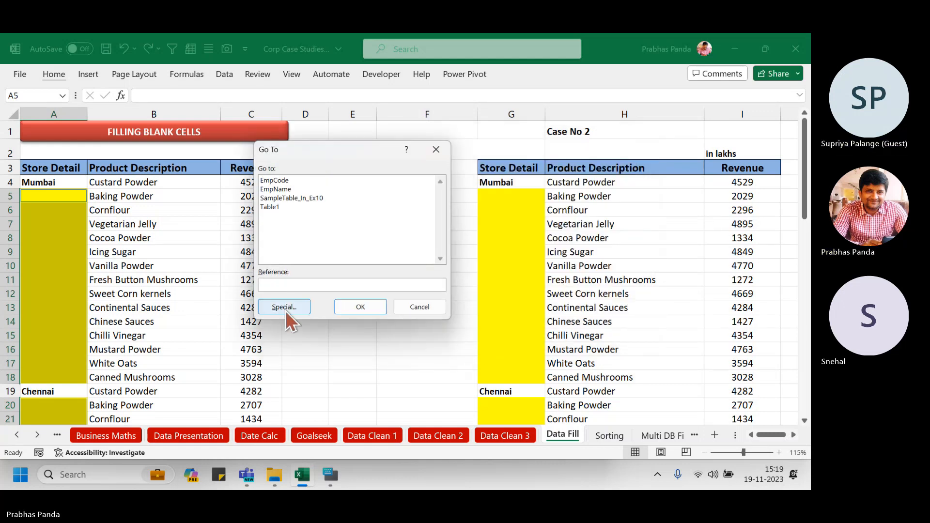
{"action": "left_click", "coordinate": [270, 309]}
{"action": "left_click", "coordinate": [283, 255]}
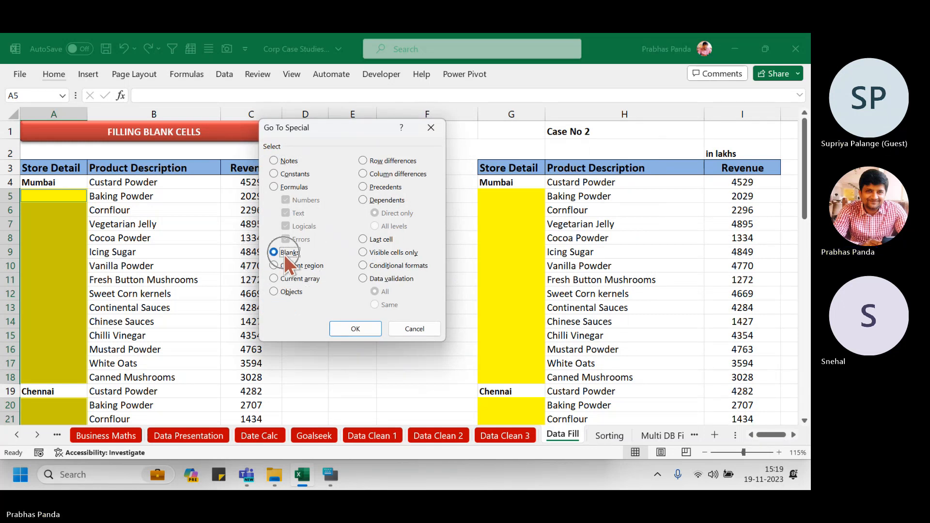
{"action": "left_click", "coordinate": [348, 330]}
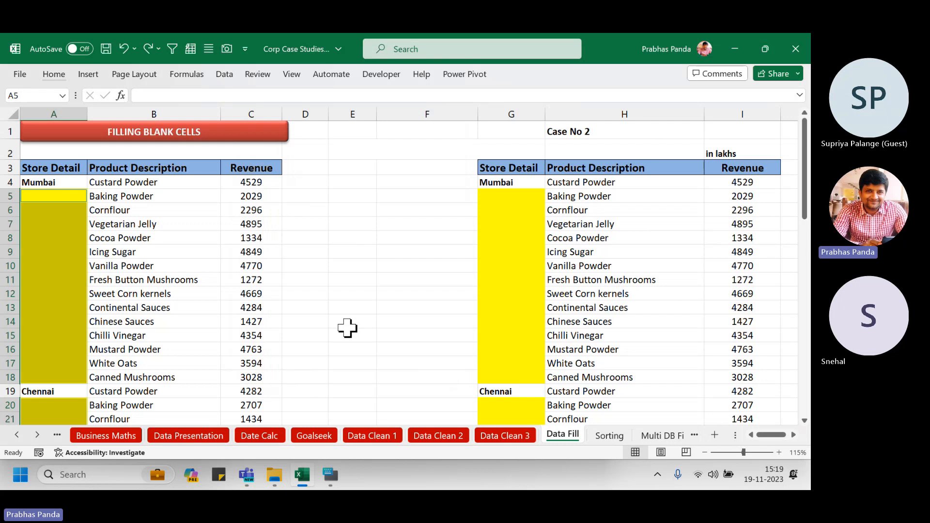
{"action": "type", "text": "="}
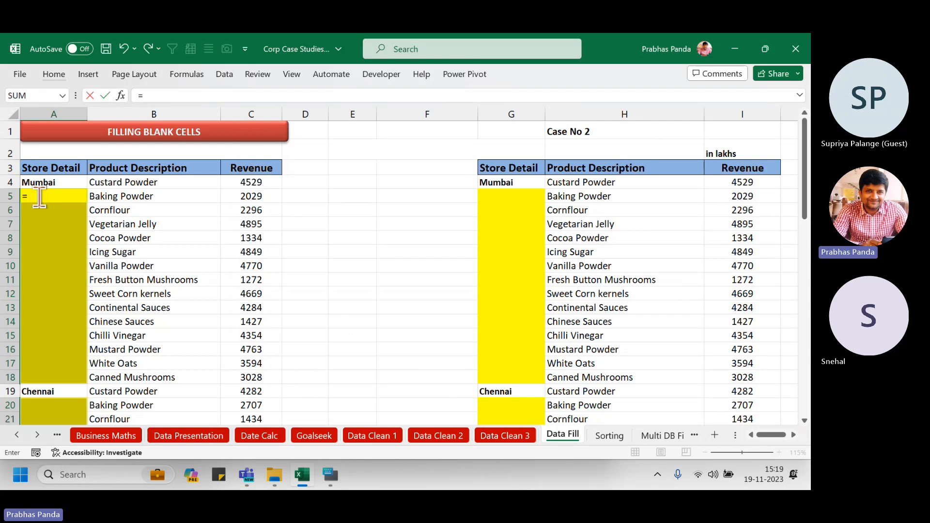
{"action": "left_click", "coordinate": [49, 182]}
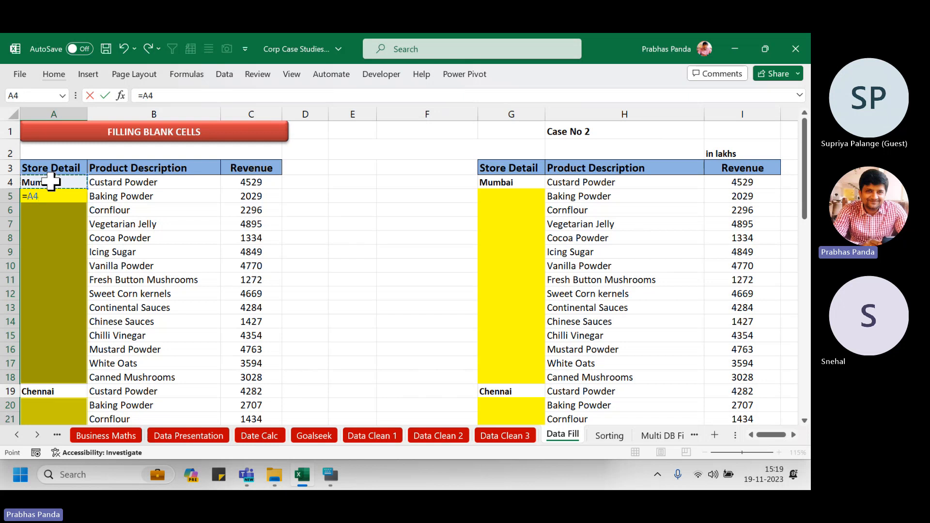
{"action": "key", "text": "ctrl+Return"}
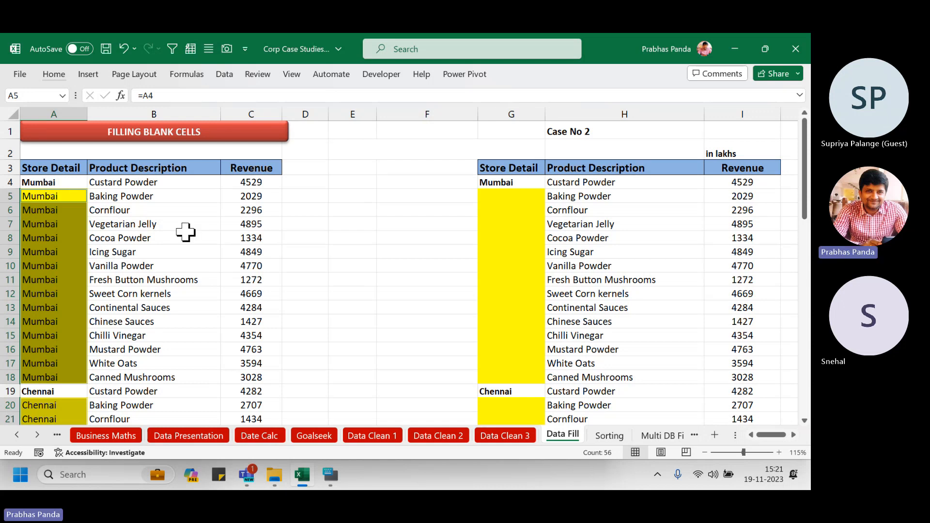
- Select columns A and G together and compare the first table's Store Detail entries with the Case No 2 column down to row 63
{"action": "left_click_drag", "start_coordinate": [160, 280], "coordinate": [160, 266]}
{"action": "left_click", "coordinate": [586, 107]}
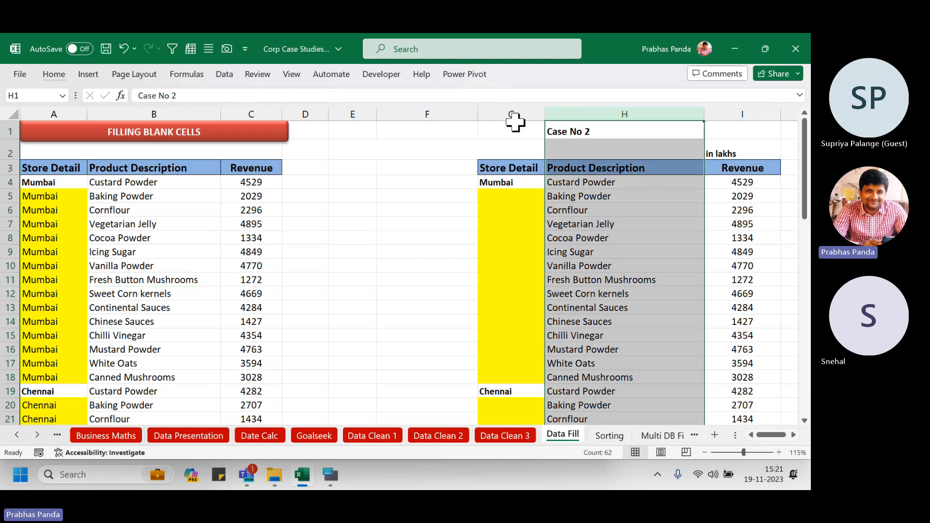
{"action": "left_click", "coordinate": [515, 112]}
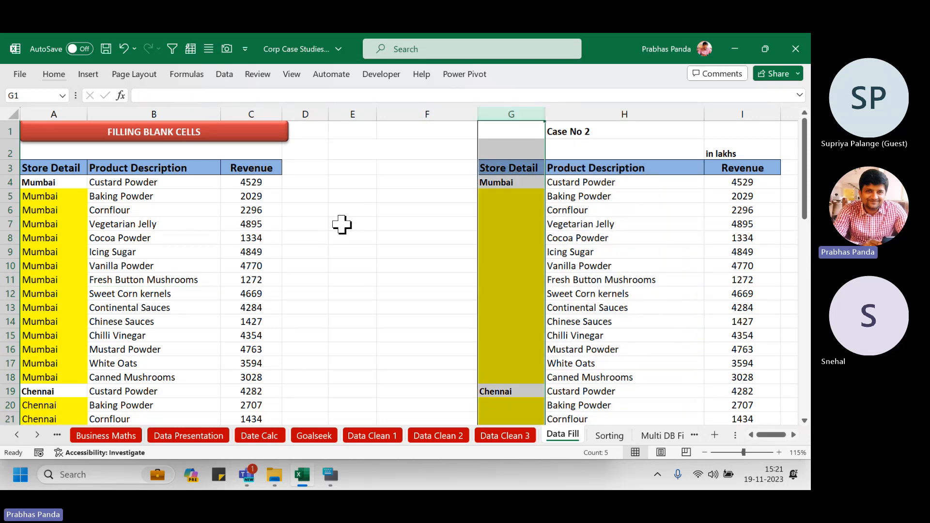
{"action": "scroll", "coordinate": [341, 221], "scroll_direction": "down", "scroll_amount": 1, "text": "ctrl"}
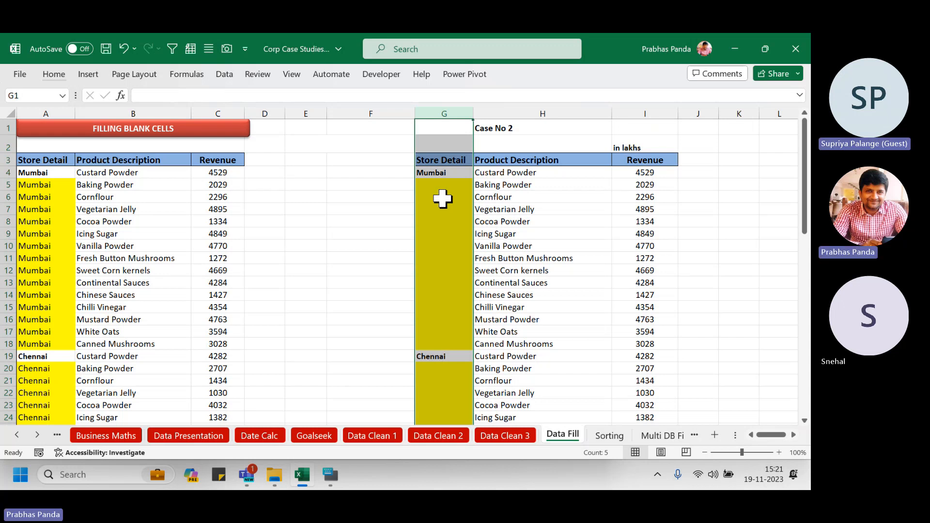
{"action": "left_click", "coordinate": [55, 110]}
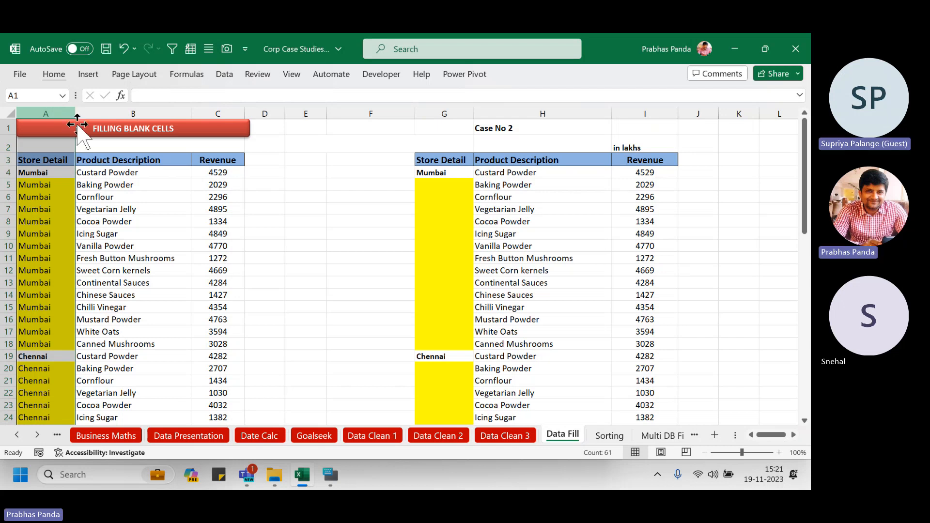
{"action": "left_click", "coordinate": [453, 113]}
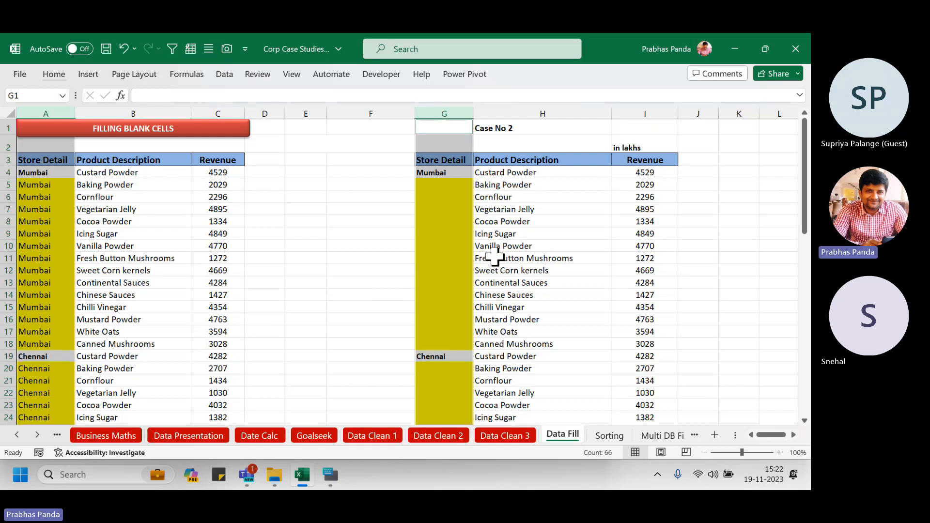
{"action": "left_click", "coordinate": [444, 136]}
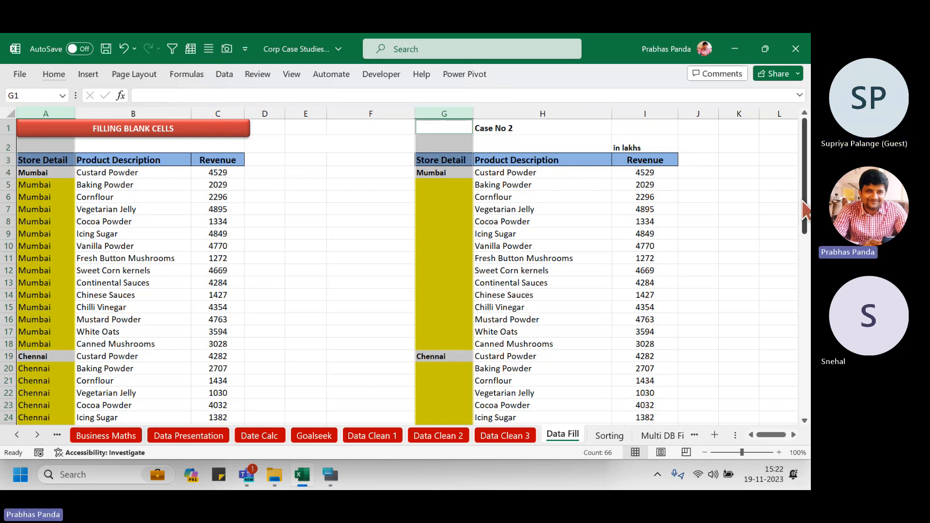
{"action": "left_click_drag", "start_coordinate": [806, 211], "coordinate": [805, 394]}
{"action": "scroll", "coordinate": [322, 334], "scroll_direction": "down", "scroll_amount": 4}
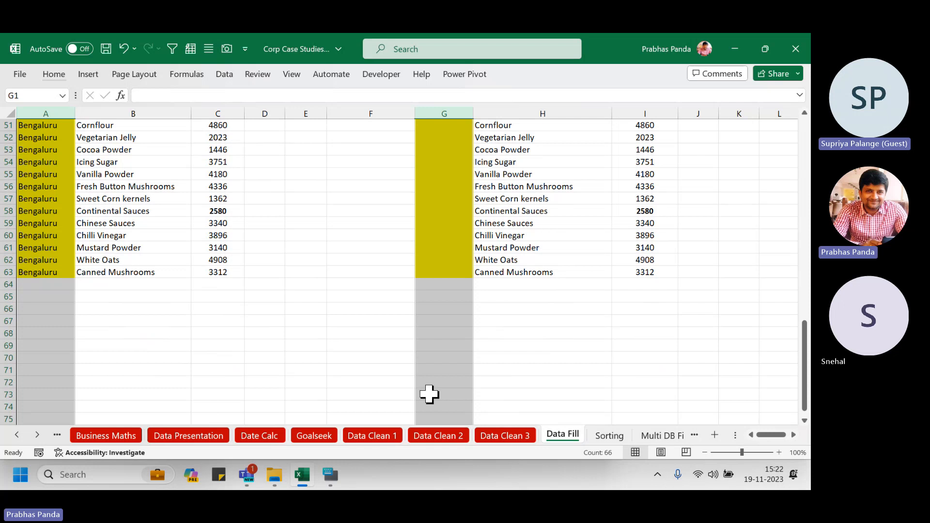
{"action": "left_click_drag", "start_coordinate": [805, 383], "coordinate": [790, 151]}
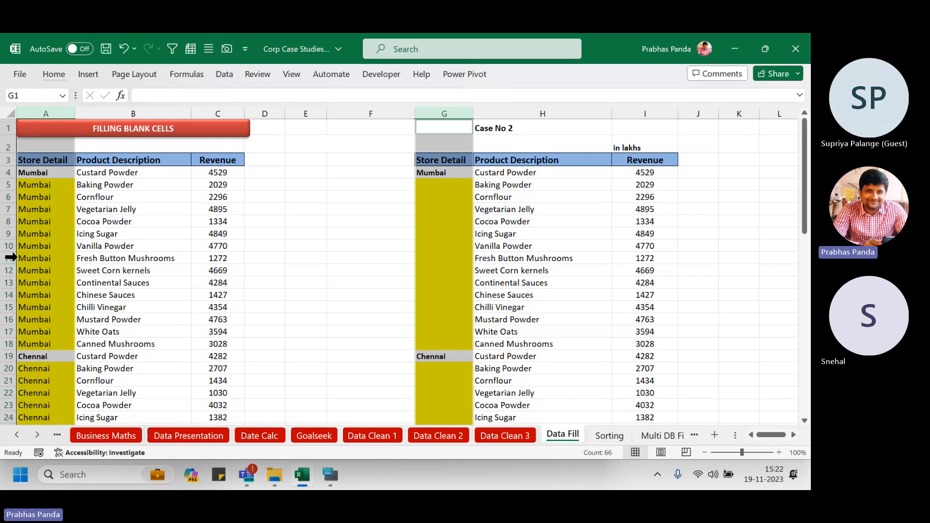
- Switch to File Explorer and open the Assignment workbook from the Assignments folder in the Desktop's ONLINE Training folder
{"action": "left_click", "coordinate": [274, 477]}
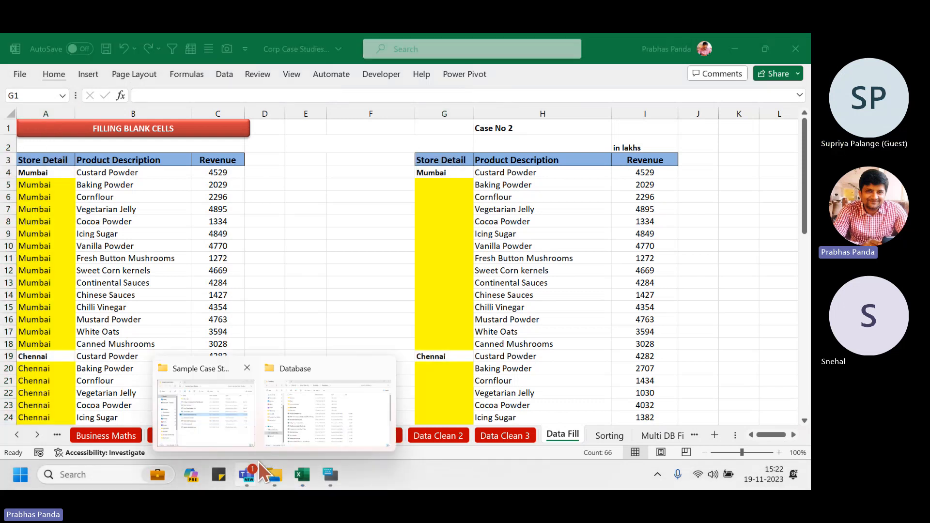
{"action": "left_click", "coordinate": [232, 408]}
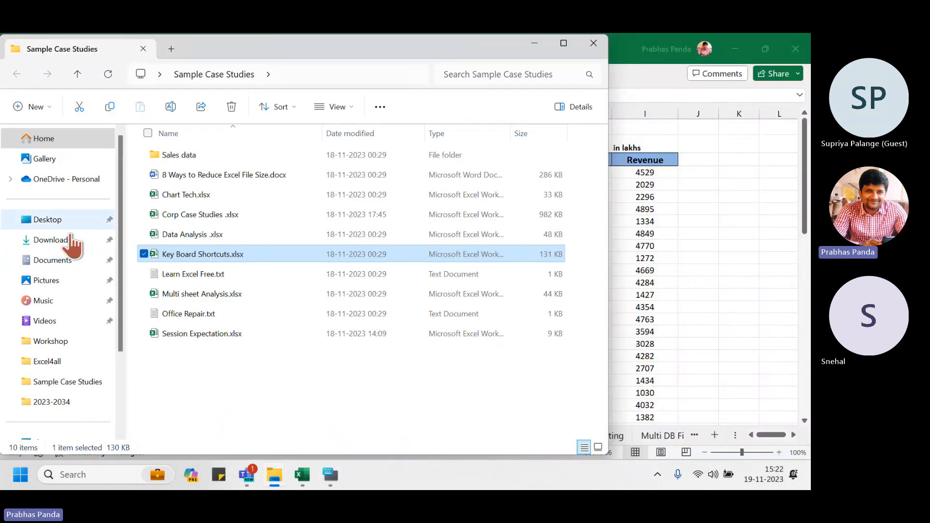
{"action": "left_click", "coordinate": [62, 219]}
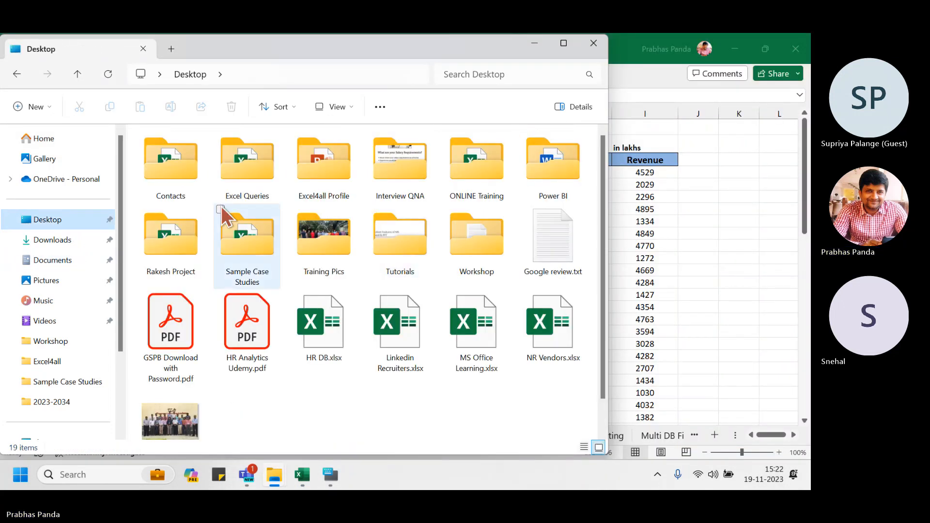
{"action": "double_click", "coordinate": [488, 172]}
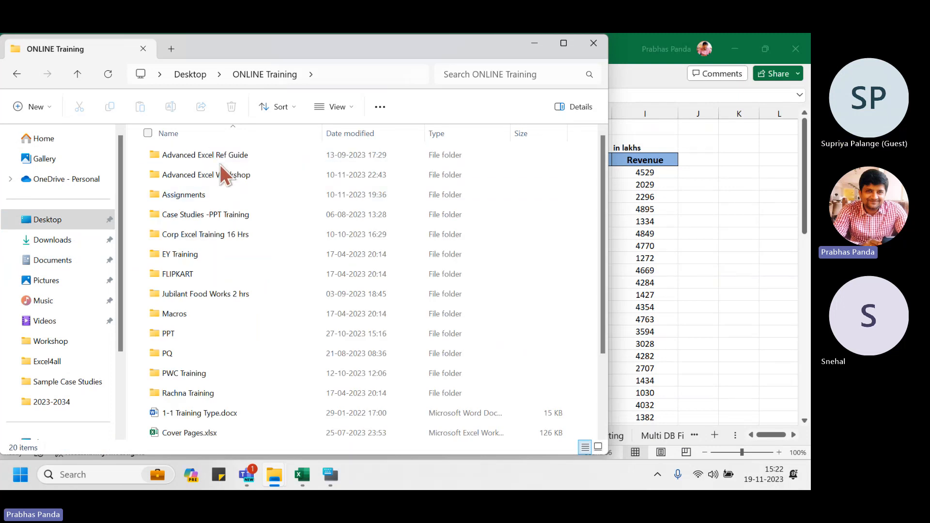
{"action": "double_click", "coordinate": [209, 190]}
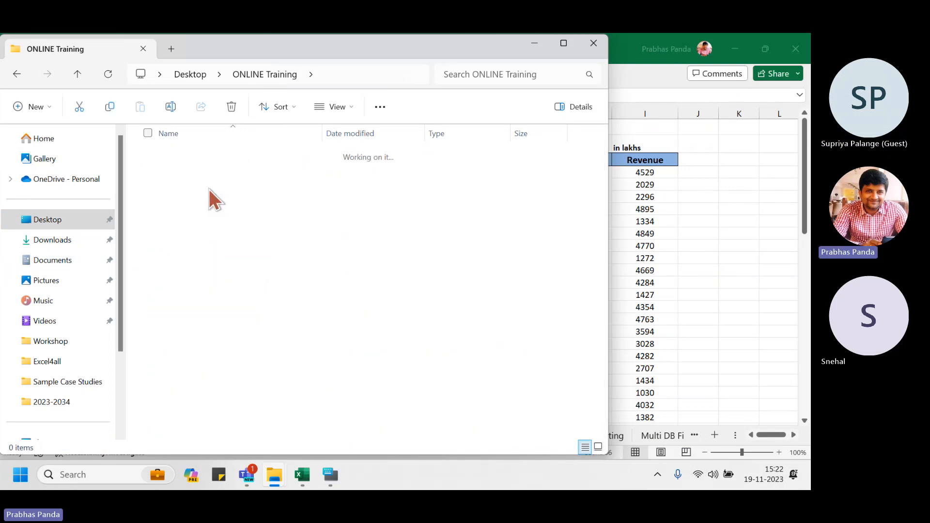
{"action": "double_click", "coordinate": [220, 179]}
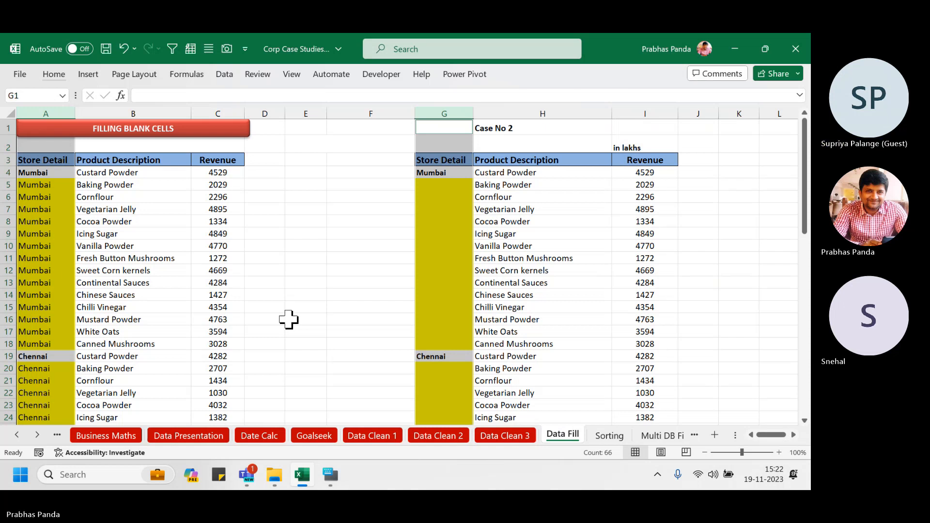
- Go to the Top3 Values sheet and examine the blank cells in the Supplier No. and Supplier Name columns
{"action": "key", "text": "ctrl+Page_Down"}
{"action": "key", "text": "ctrl+Page_Down"}
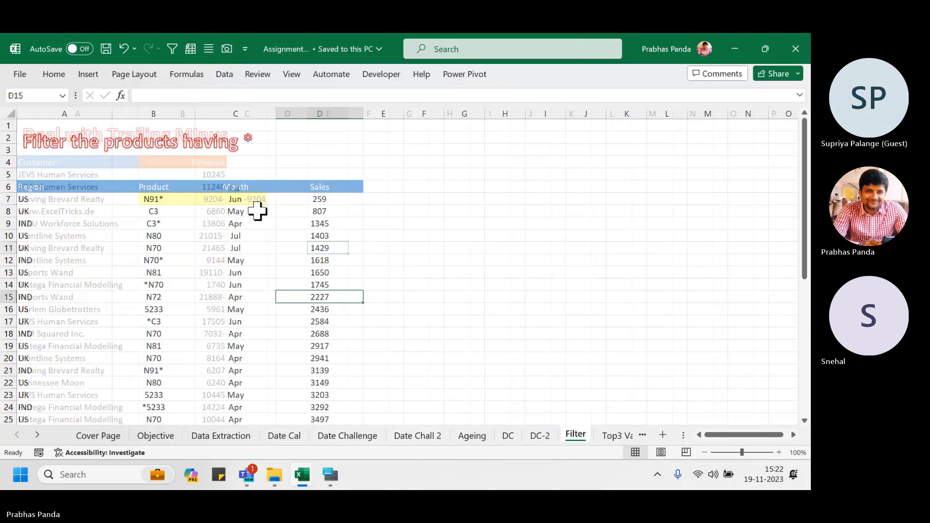
{"action": "key", "text": "ctrl+Page_Down"}
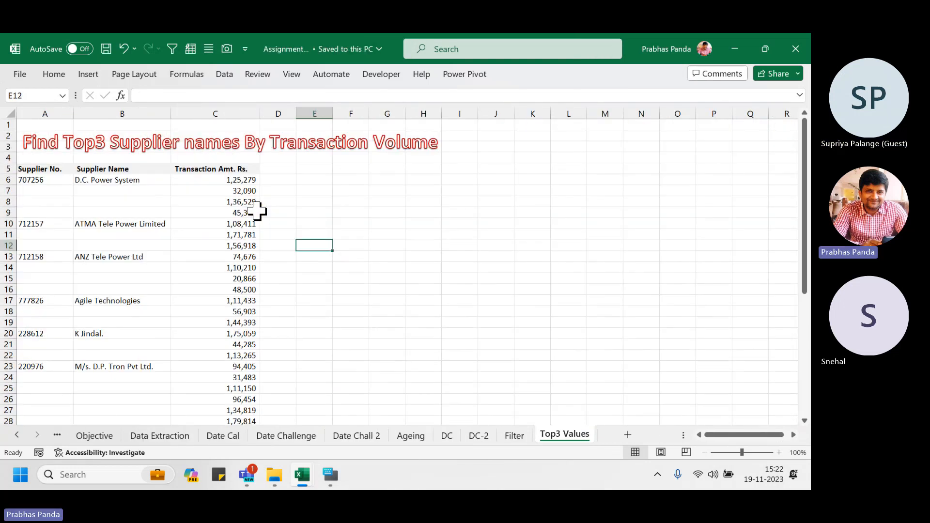
{"action": "scroll", "coordinate": [191, 263], "scroll_direction": "up", "scroll_amount": 2, "text": "ctrl"}
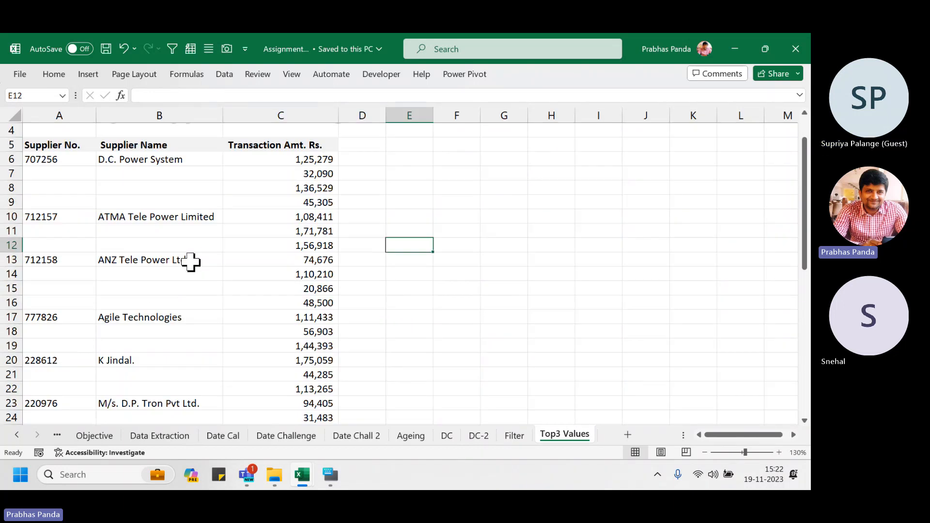
{"action": "left_click_drag", "start_coordinate": [61, 143], "coordinate": [37, 307]}
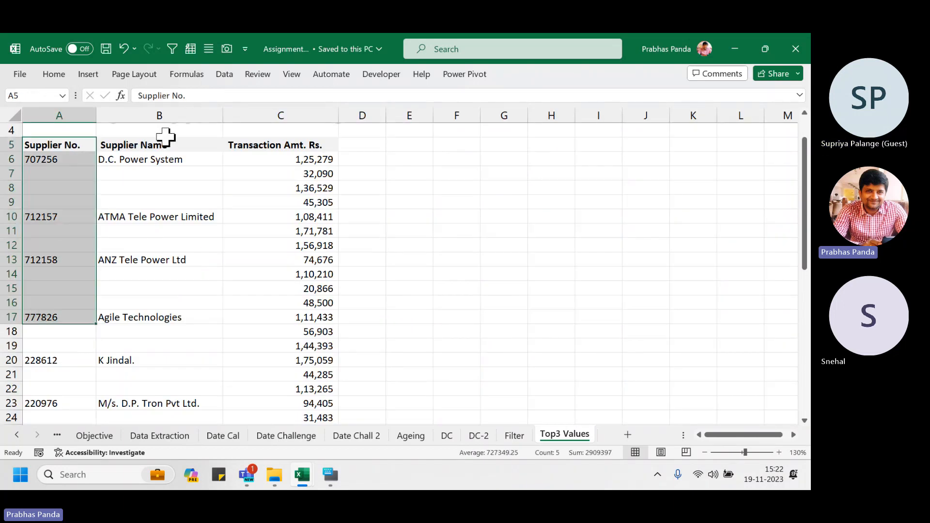
{"action": "left_click_drag", "start_coordinate": [167, 136], "coordinate": [167, 305]}
{"action": "left_click", "coordinate": [164, 242]}
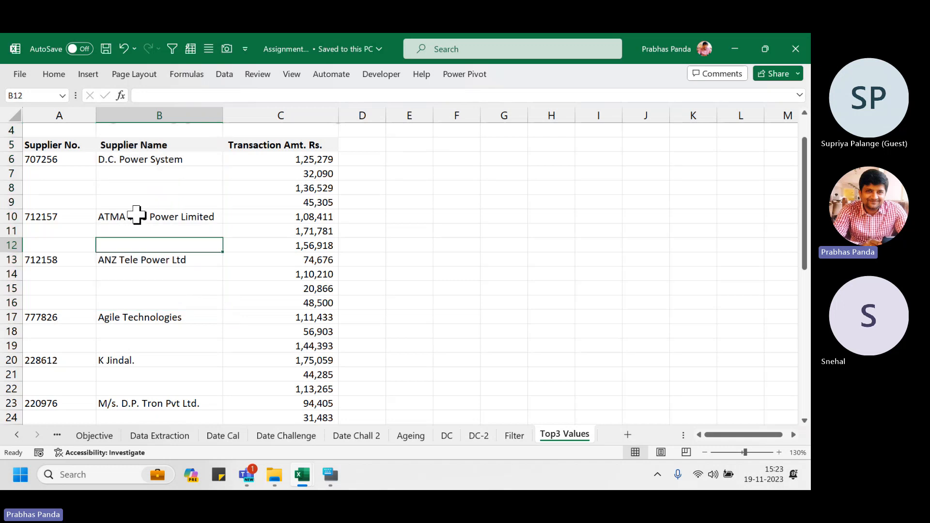
- Select the Supplier No. and Supplier Name range A5:B47, from the headers to the last transaction row
{"action": "left_click", "coordinate": [53, 144]}
{"action": "left_click_drag", "start_coordinate": [52, 143], "coordinate": [158, 275]}
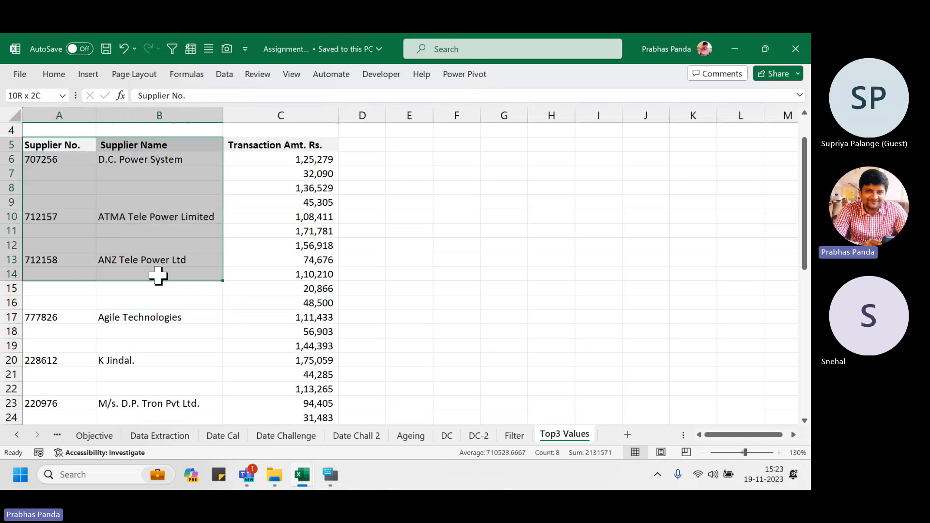
{"action": "left_click_drag", "start_coordinate": [37, 145], "coordinate": [151, 146]}
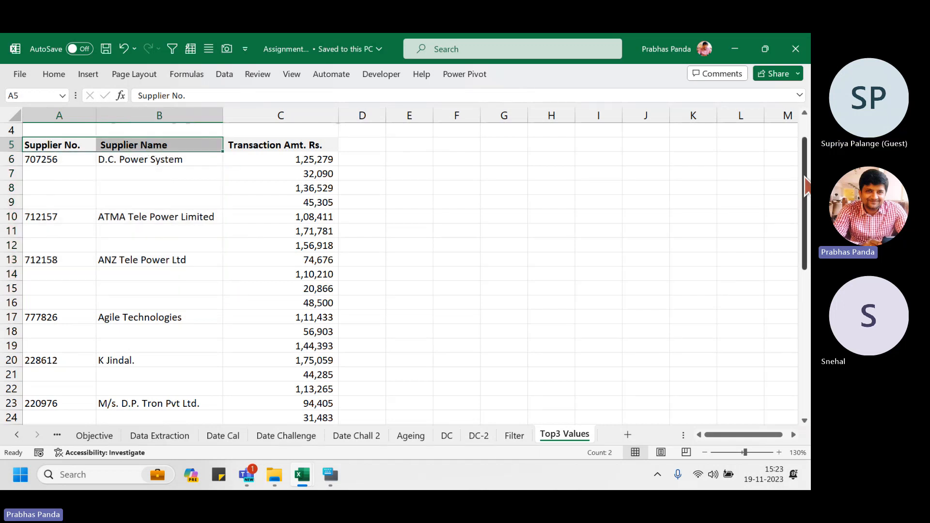
{"action": "scroll", "coordinate": [804, 191], "scroll_direction": "down", "scroll_amount": 8}
{"action": "scroll", "coordinate": [457, 279], "scroll_direction": "down", "scroll_amount": 2}
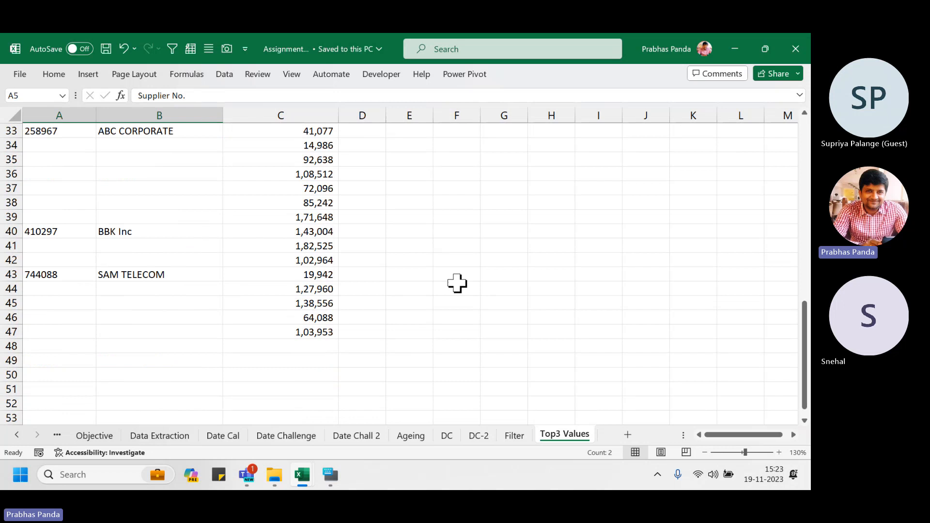
{"action": "left_click", "coordinate": [187, 332], "text": "shift"}
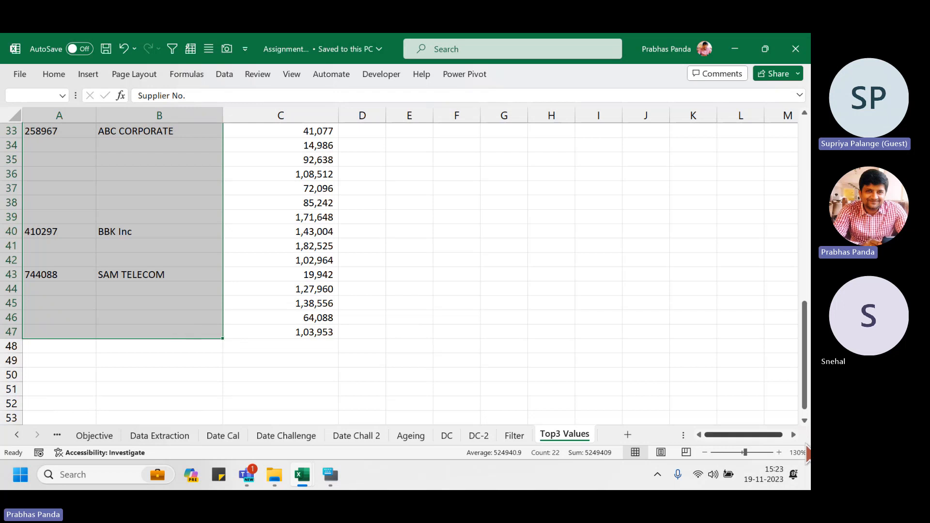
{"action": "left_click_drag", "start_coordinate": [805, 393], "coordinate": [807, 210]}
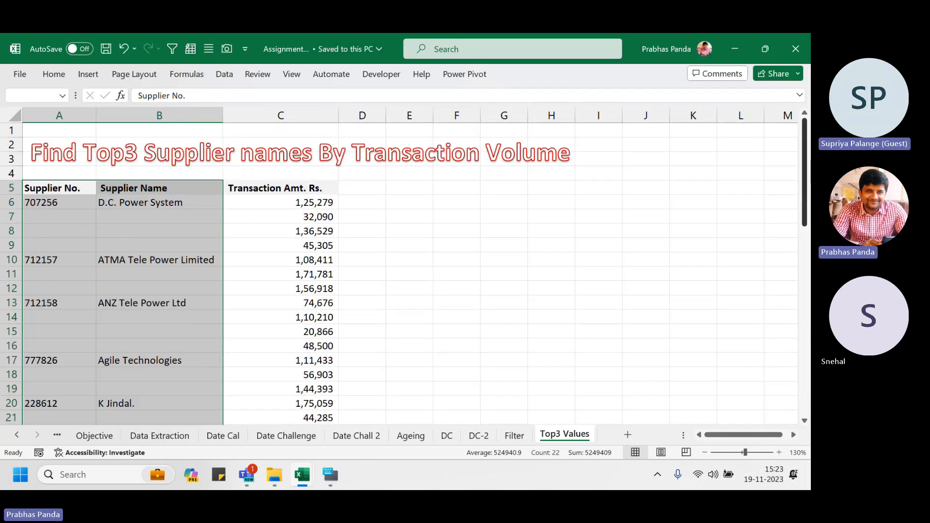
- Close the Assignment workbook and review the Case No 2 Store Detail column on the Data Fill sheet
{"action": "left_click", "coordinate": [803, 49]}
{"action": "left_click", "coordinate": [311, 259]}
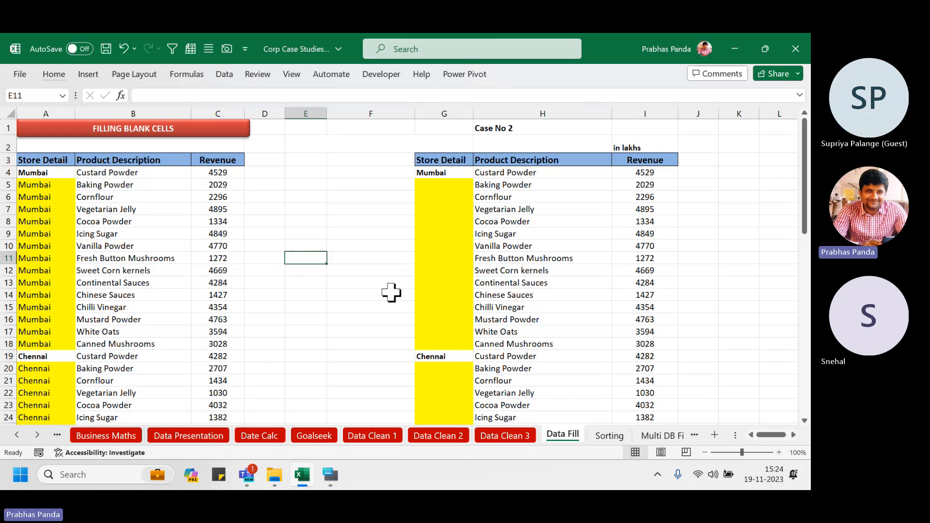
{"action": "left_click", "coordinate": [445, 113]}
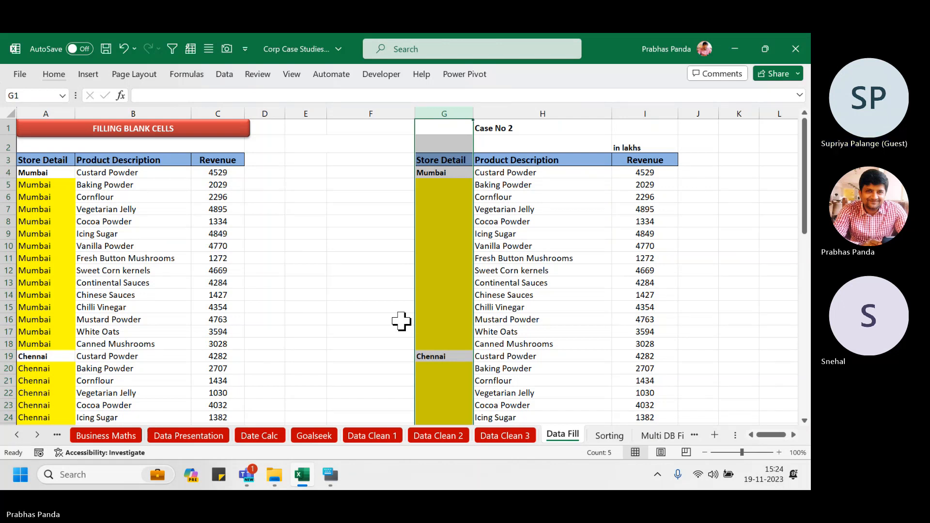
{"action": "left_click", "coordinate": [378, 293]}
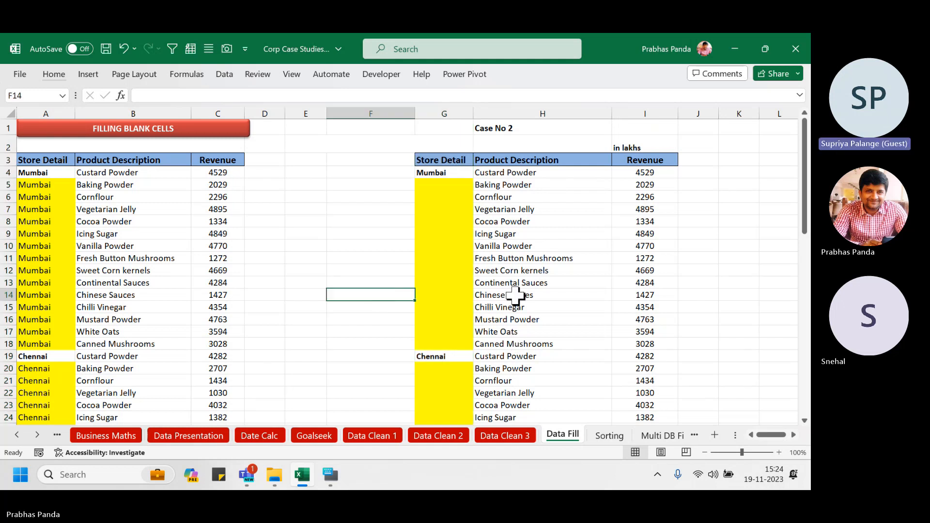
- Color the Data Fill sheet's tab red
{"action": "right_click", "coordinate": [552, 432]}
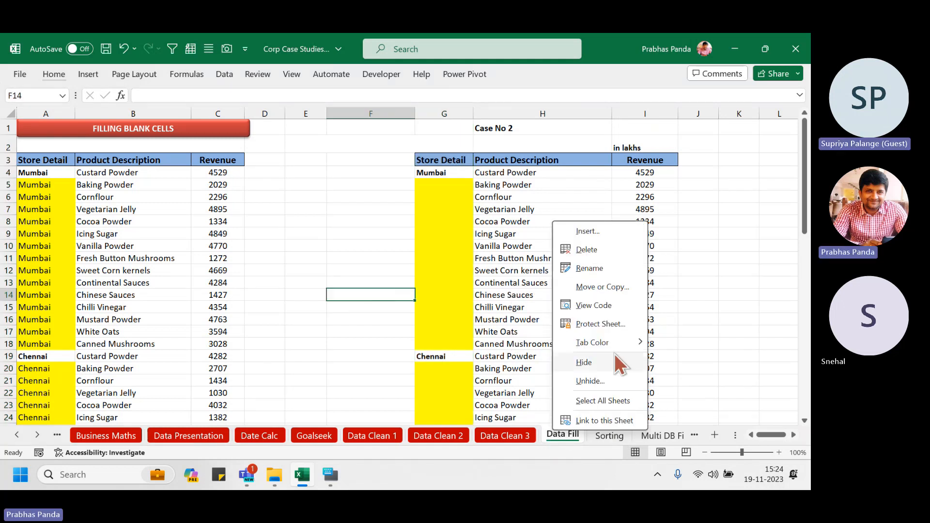
{"action": "mouse_move", "coordinate": [615, 342]}
{"action": "left_click", "coordinate": [654, 371]}
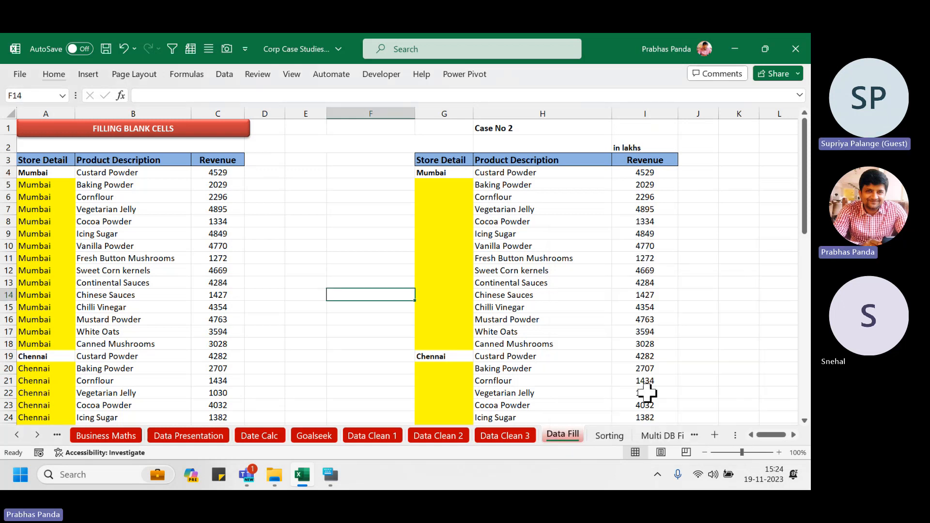
- Open the Sorting sheet and enlarge its employee table to 115% zoom
{"action": "left_click", "coordinate": [610, 437]}
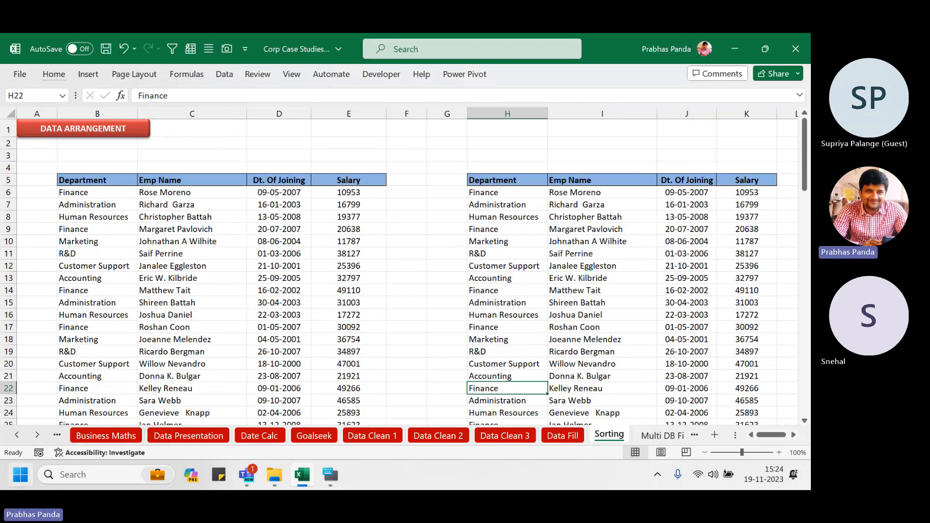
{"action": "left_click", "coordinate": [37, 434]}
{"action": "left_click", "coordinate": [37, 435]}
{"action": "left_click", "coordinate": [38, 434]}
{"action": "left_click", "coordinate": [38, 435]}
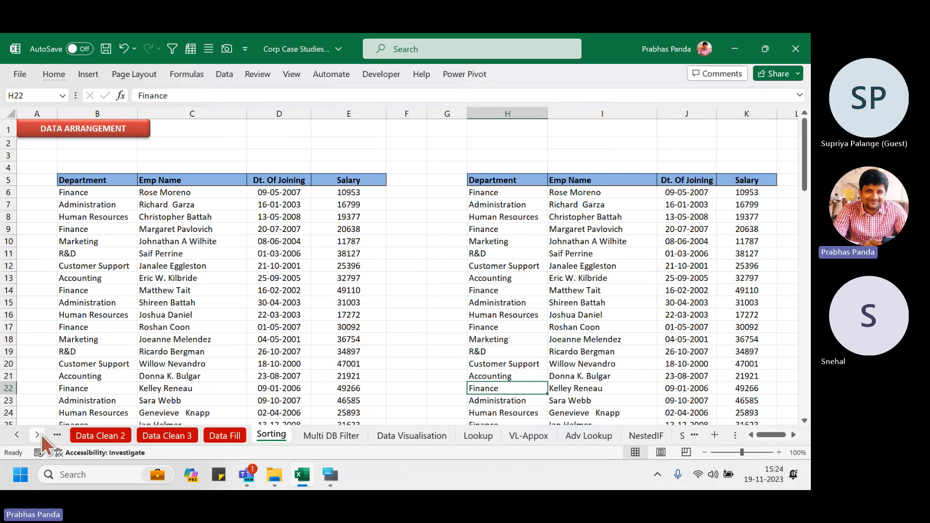
{"action": "left_click", "coordinate": [183, 291]}
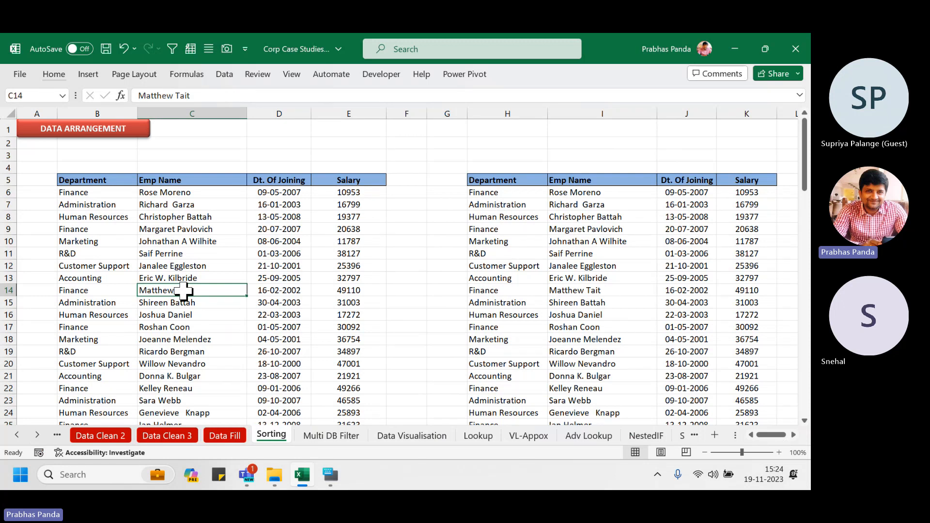
{"action": "scroll", "coordinate": [110, 216], "scroll_direction": "up", "scroll_amount": 1}
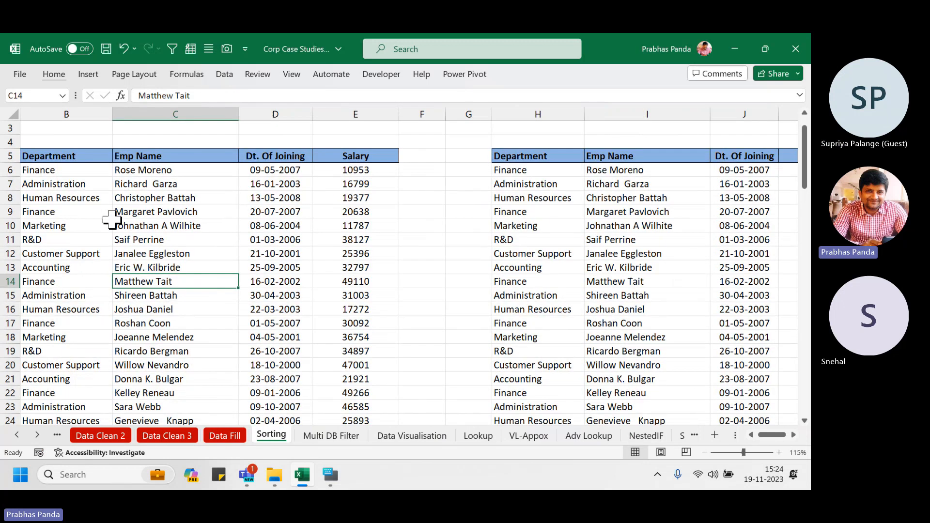
- Bring the Data Arrangement heading into view and select the first Department entry in cell B6
{"action": "left_click", "coordinate": [100, 184]}
{"action": "key", "text": "Left"}
{"action": "key", "text": "Up"}
{"action": "key", "text": "Up"}
{"action": "key", "text": "Up"}
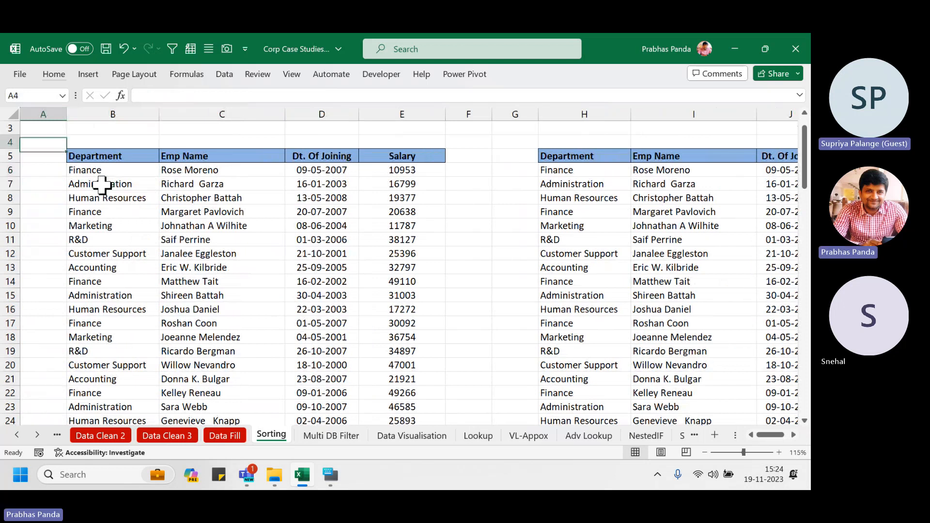
{"action": "key", "text": "Up"}
{"action": "key", "text": "Up"}
{"action": "key", "text": "Up"}
{"action": "key", "text": "Down"}
{"action": "key", "text": "Down"}
{"action": "key", "text": "Down"}
{"action": "key", "text": "Down"}
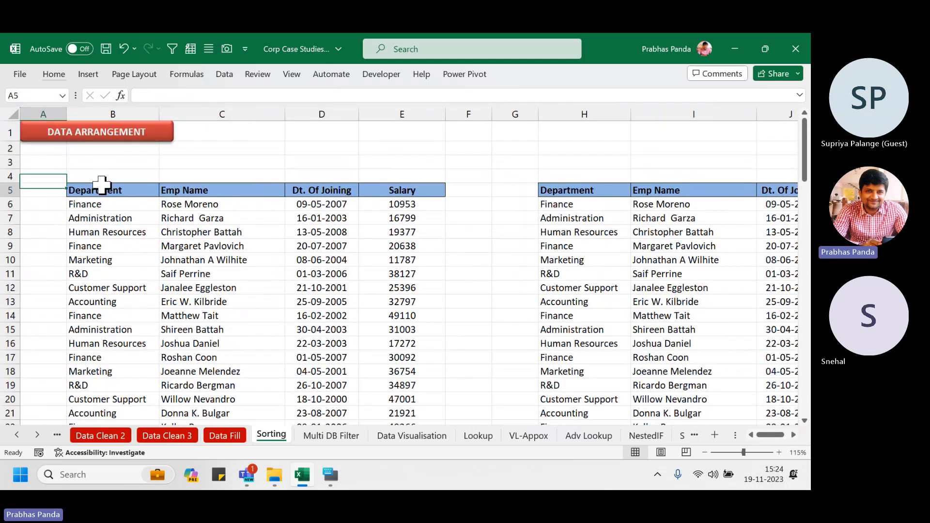
{"action": "key", "text": "Down"}
{"action": "key", "text": "Right"}
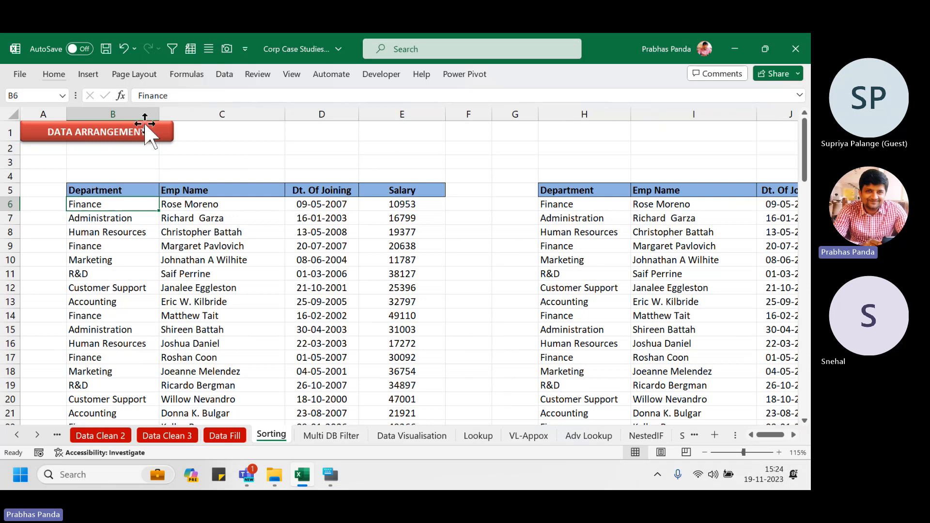
- Review the first table's Department, Emp Name, Dt. Of Joining and Salary columns by selecting them one at a time
{"action": "left_click", "coordinate": [141, 110]}
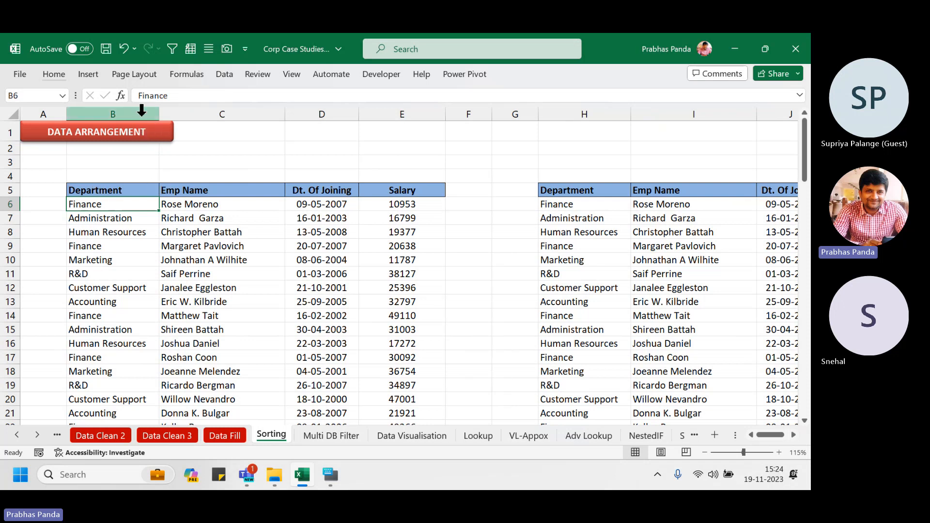
{"action": "left_click", "coordinate": [259, 111]}
{"action": "left_click", "coordinate": [322, 111]}
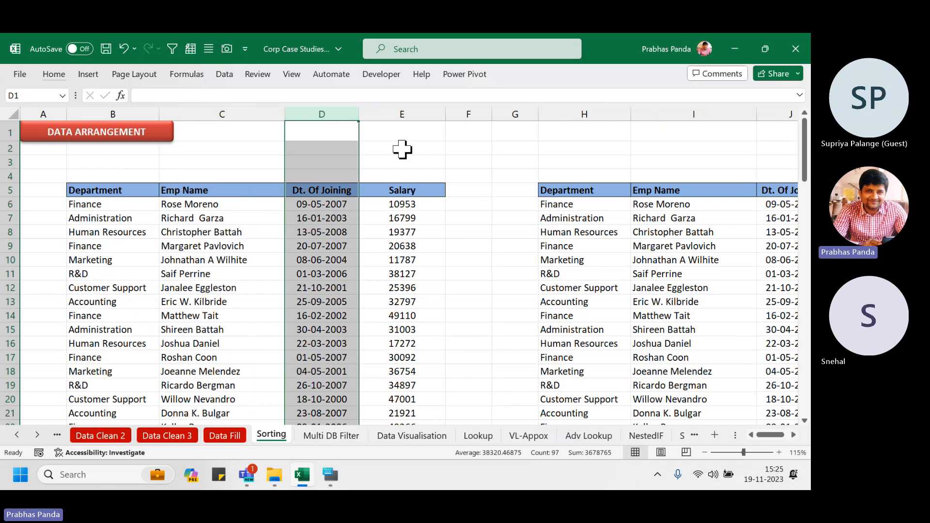
{"action": "left_click", "coordinate": [402, 111]}
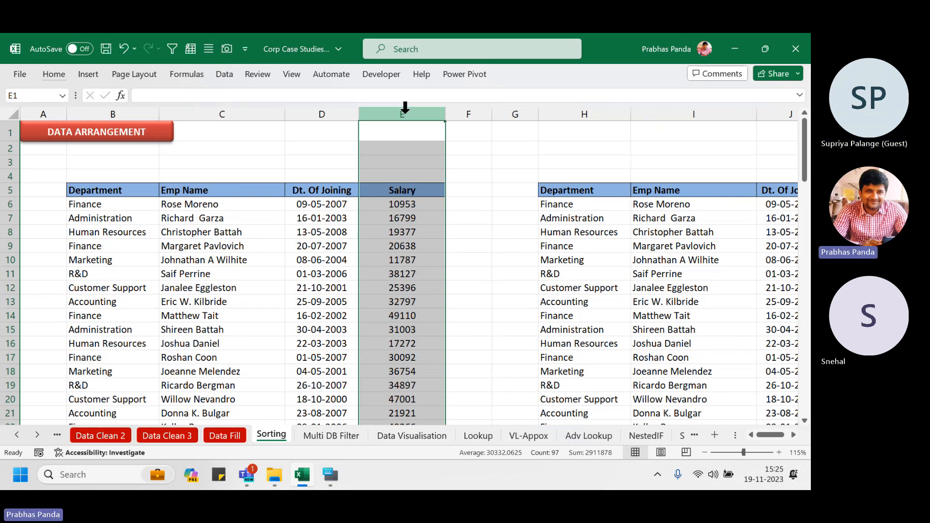
{"action": "left_click", "coordinate": [129, 107]}
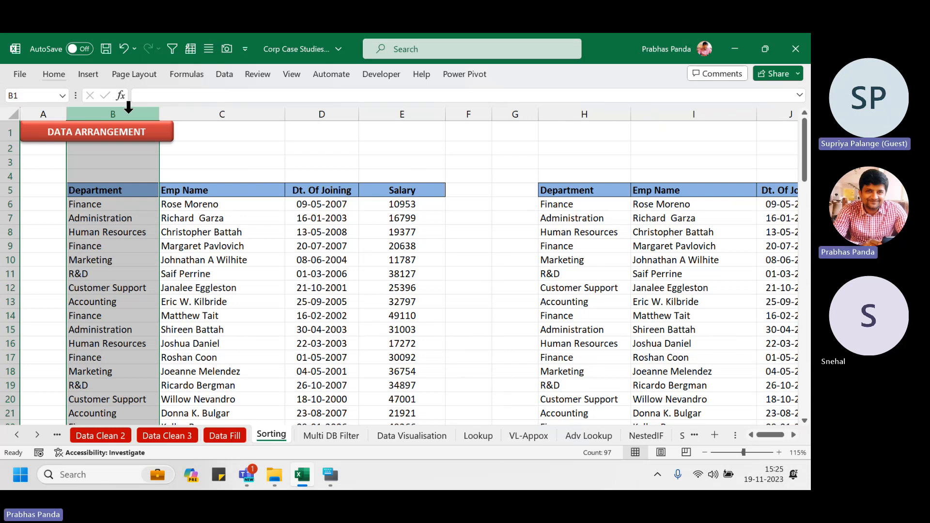
- Examine the places where sorting commands, including Custom Sort, are offered for the employee table without applying any of them
{"action": "left_click", "coordinate": [264, 301]}
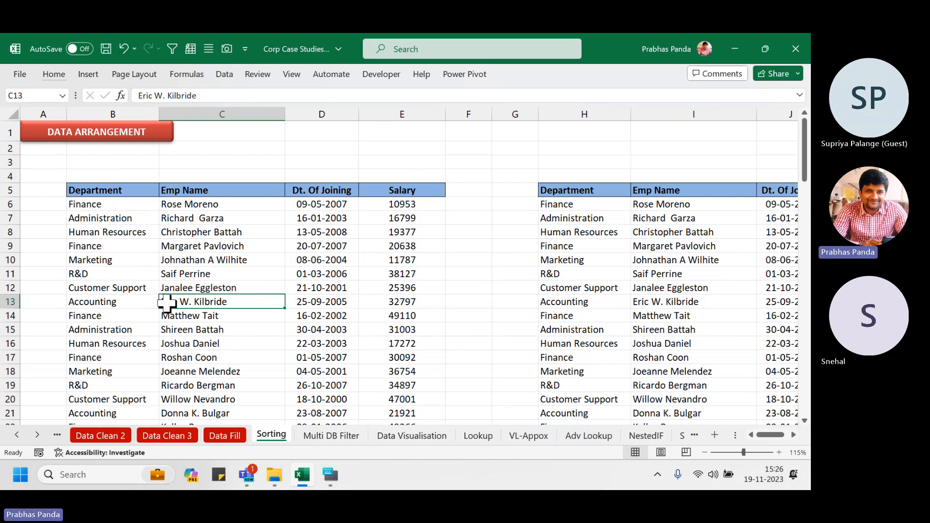
{"action": "left_click", "coordinate": [55, 74]}
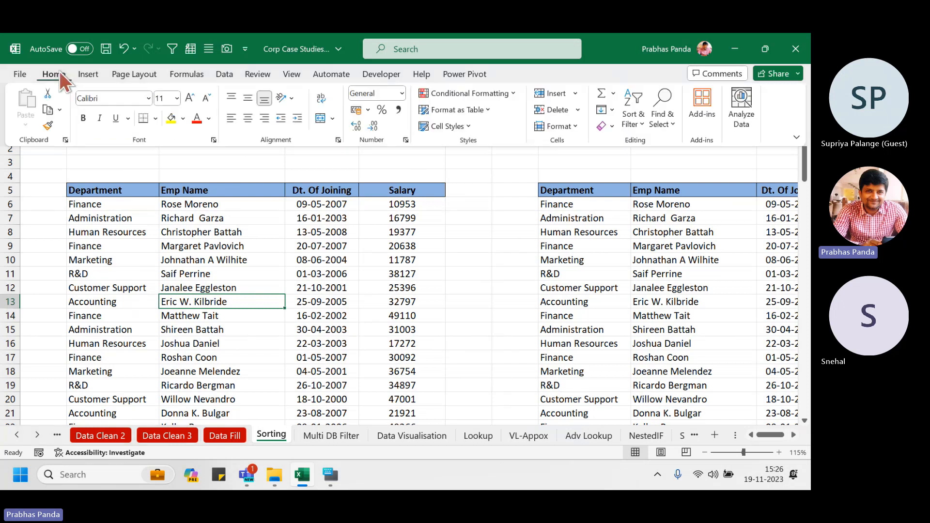
{"action": "left_click", "coordinate": [636, 123]}
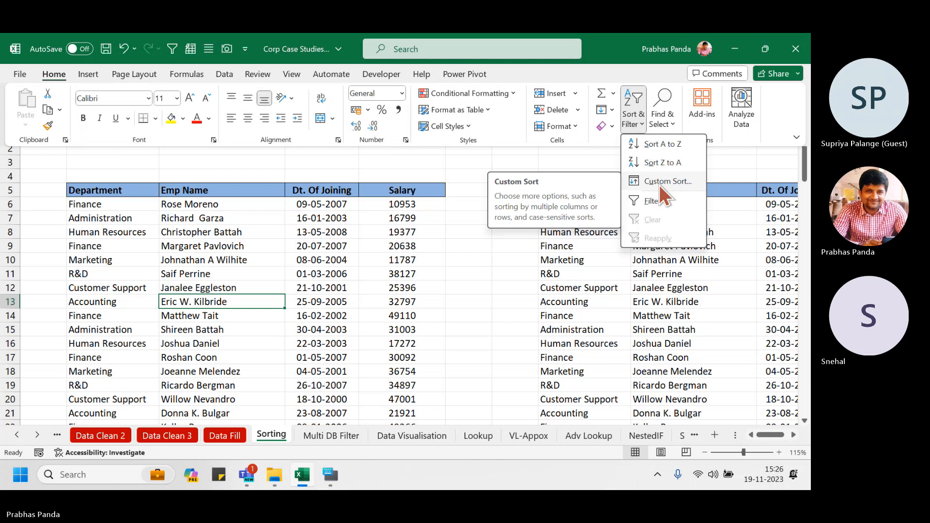
{"action": "left_click", "coordinate": [222, 76]}
{"action": "left_click", "coordinate": [223, 76]}
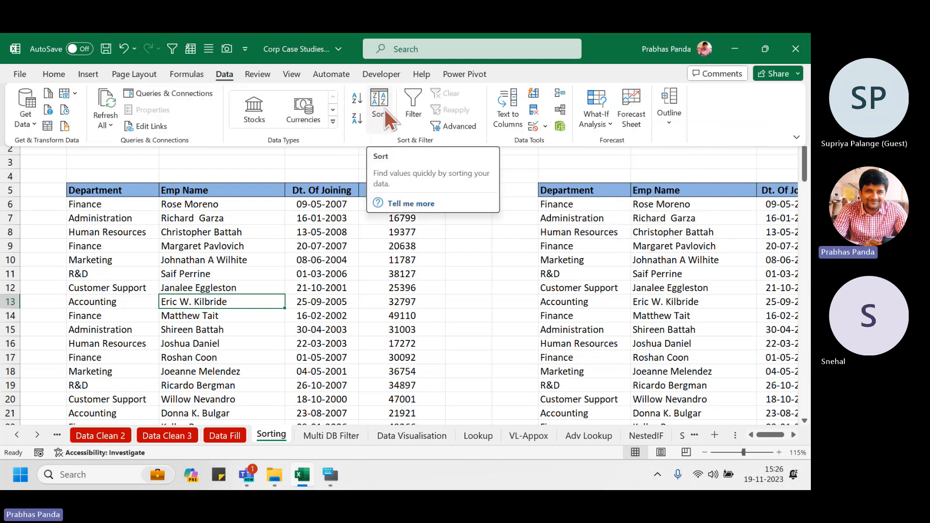
{"action": "right_click", "coordinate": [122, 191]}
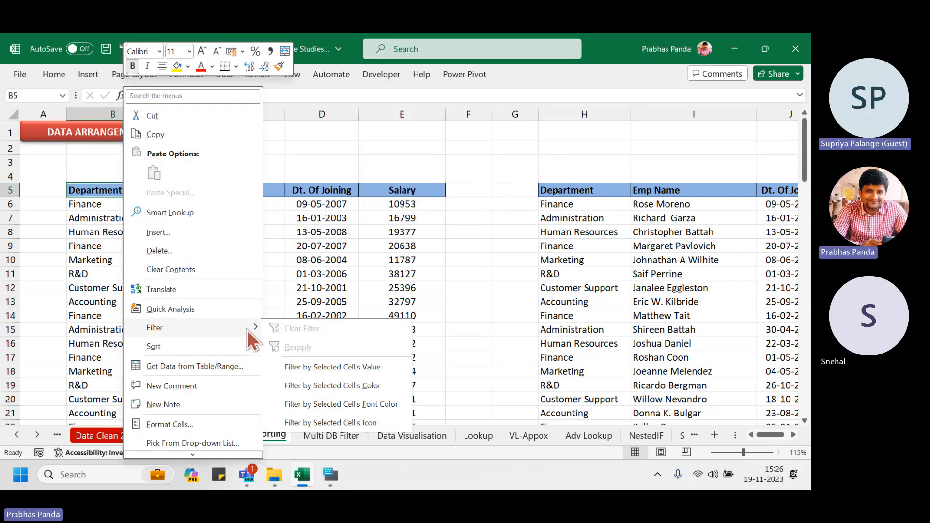
{"action": "mouse_move", "coordinate": [252, 344]}
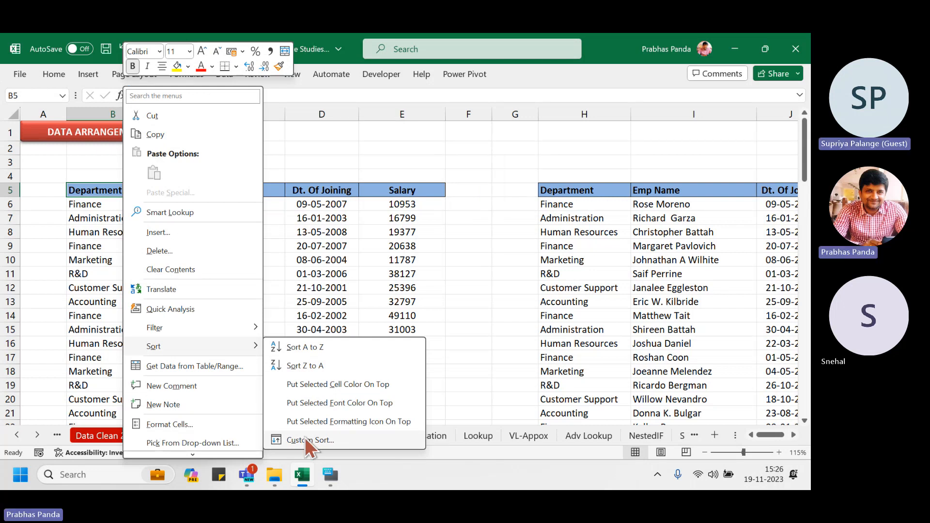
{"action": "key", "text": "Escape"}
{"action": "key", "text": "Escape"}
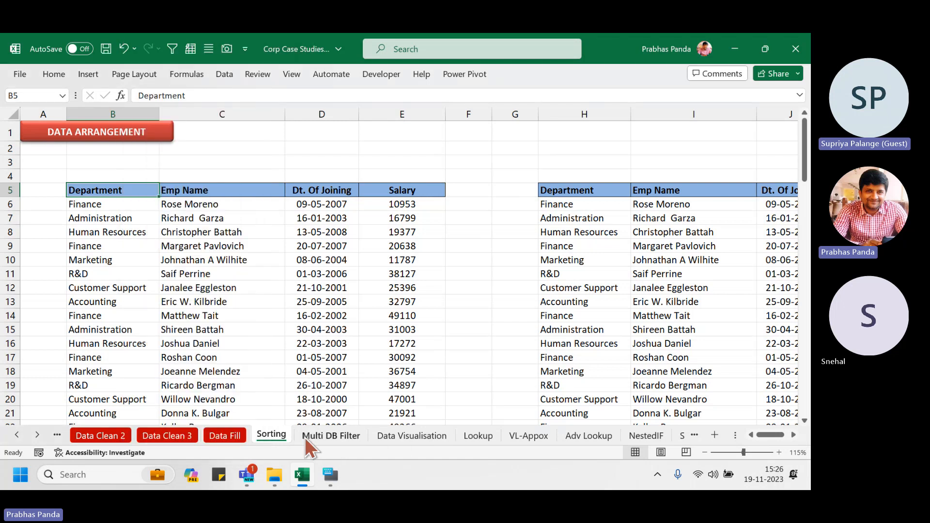
- Enter the note ALT+D+S in cell D1 and DATA----SORTING in cell E1 above the employee table
{"action": "left_click", "coordinate": [320, 132]}
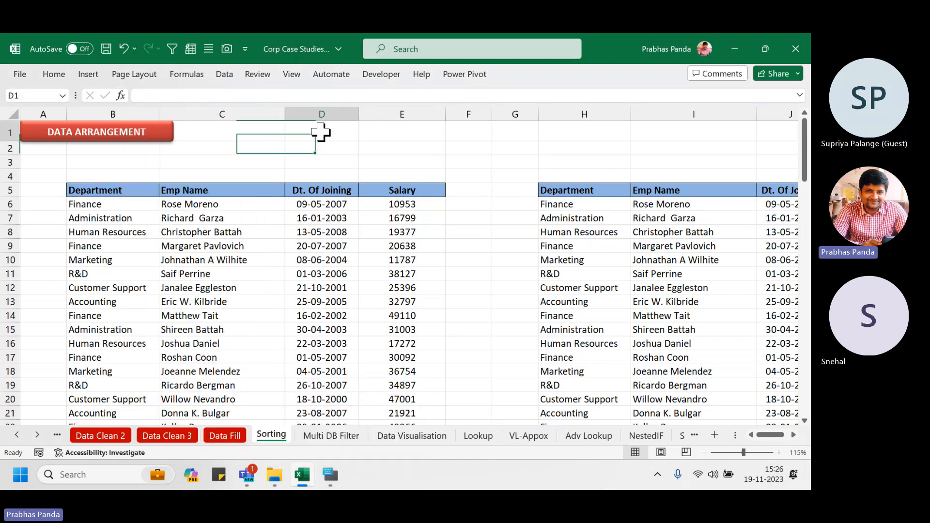
{"action": "type", "text": "AL"}
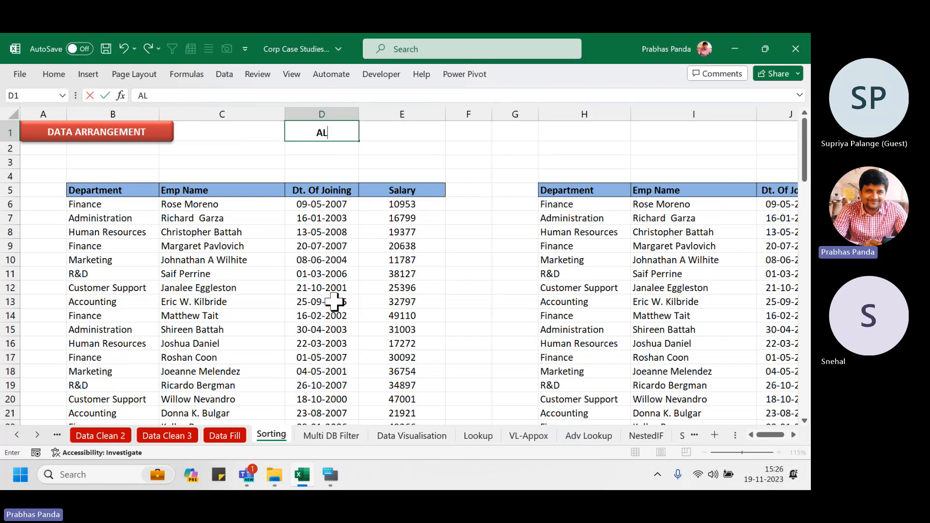
{"action": "type", "text": "T+D+S"}
{"action": "key", "text": "Tab"}
{"action": "type", "text": "DATA-"}
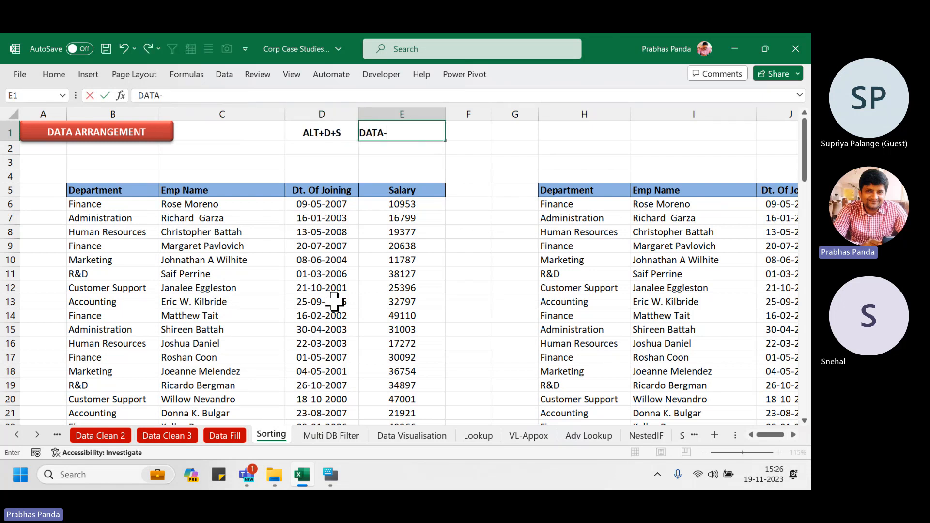
{"action": "type", "text": "---SORTING"}
{"action": "key", "text": "Return"}
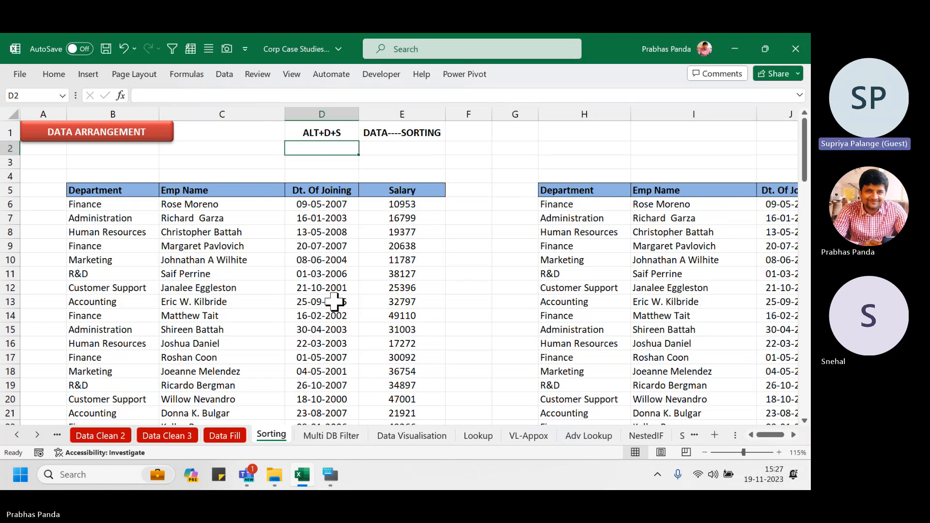
- Sort the entire first employee table by Department on cell values in A to Z order
{"action": "key", "text": "Down"}
{"action": "key", "text": "Down"}
{"action": "key", "text": "Down"}
{"action": "key", "text": "Down"}
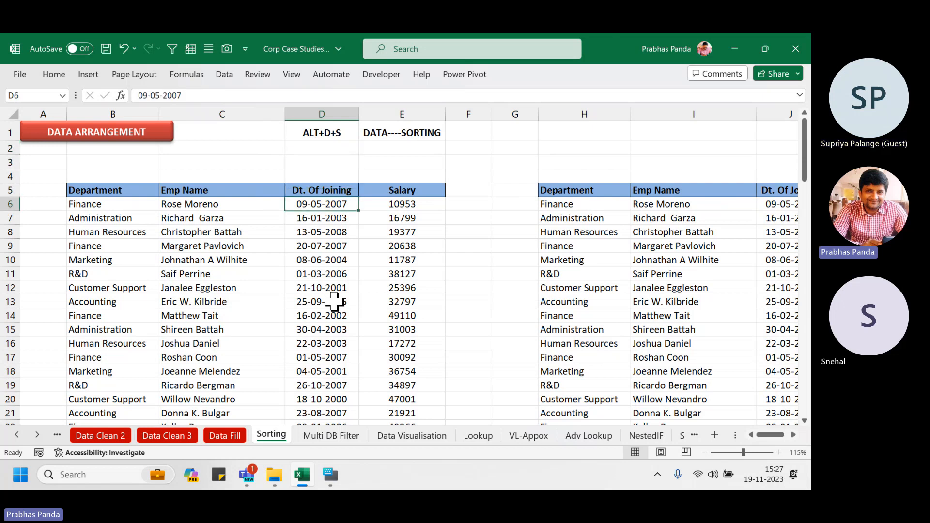
{"action": "key", "text": "ctrl+a"}
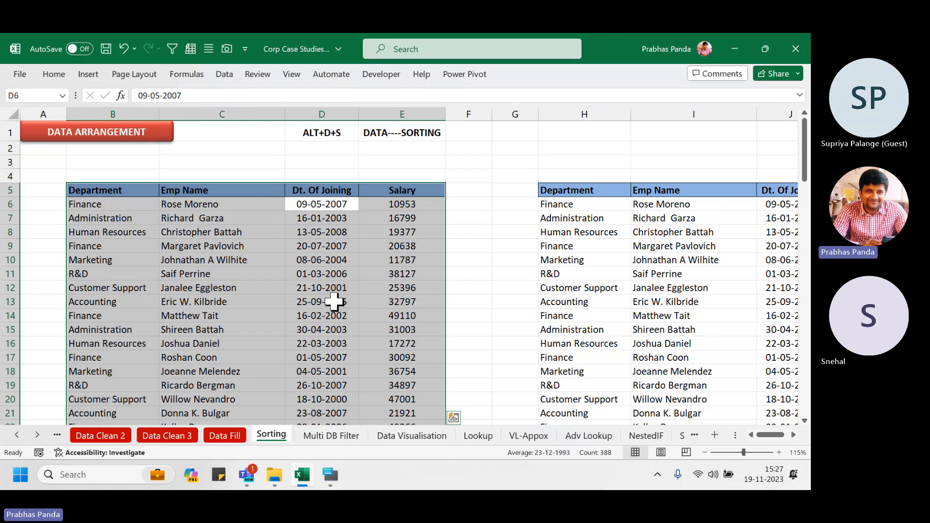
{"action": "key", "text": "alt"}
{"action": "key", "text": "d"}
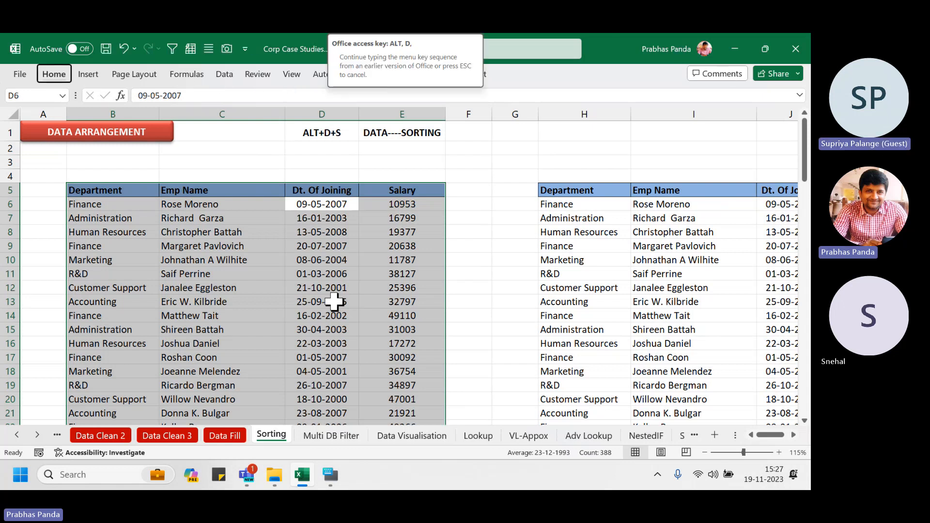
{"action": "key", "text": "s"}
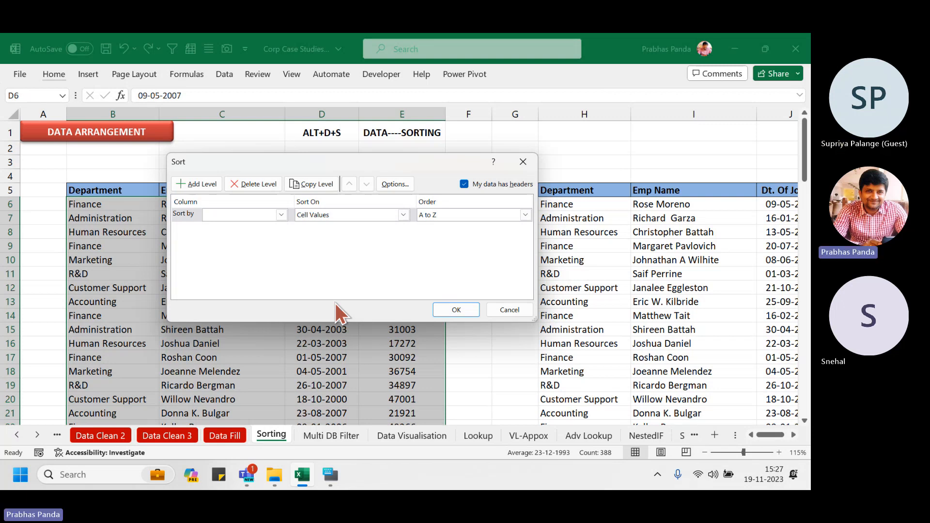
{"action": "left_click", "coordinate": [273, 217]}
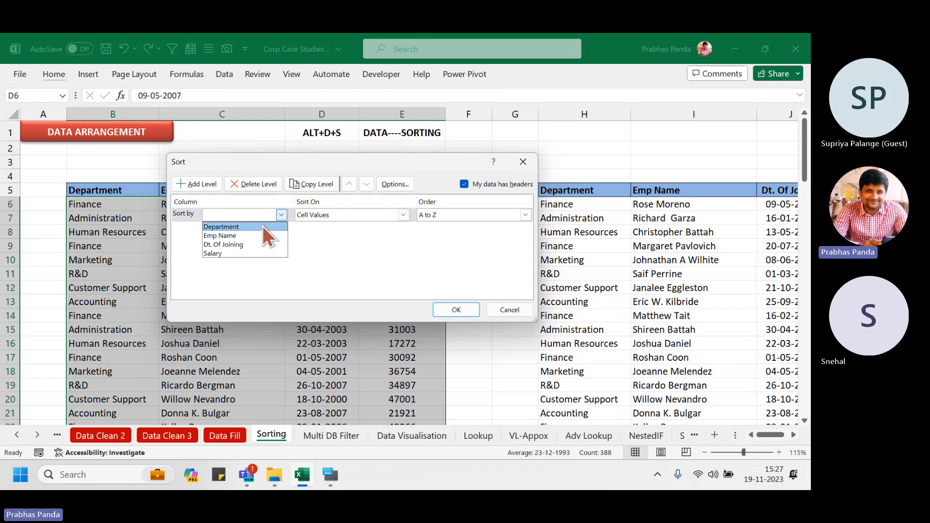
{"action": "left_click", "coordinate": [263, 226]}
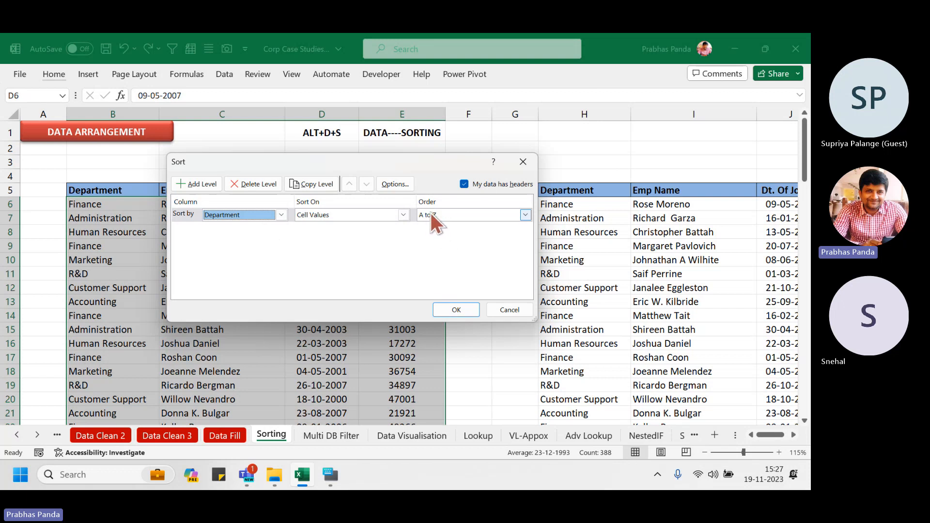
{"action": "left_click", "coordinate": [454, 312]}
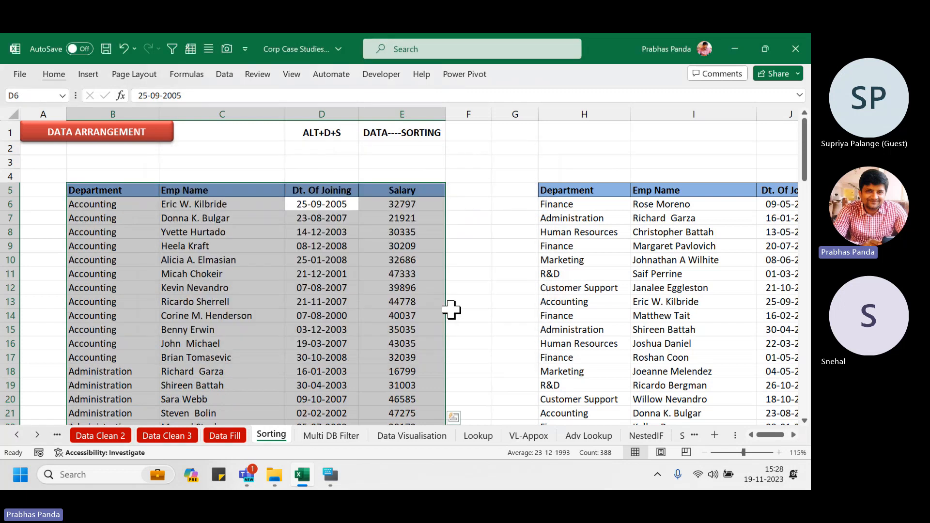
- Examine the Accounting rows B6:E17 and mark the first and last salaries of the group with red on-screen rectangles
{"action": "left_click", "coordinate": [116, 205]}
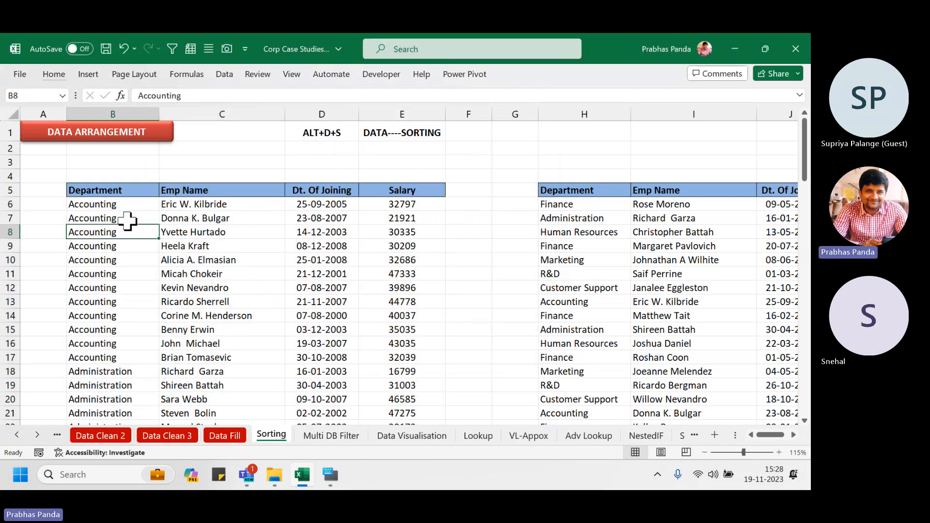
{"action": "left_click_drag", "start_coordinate": [120, 207], "coordinate": [380, 358]}
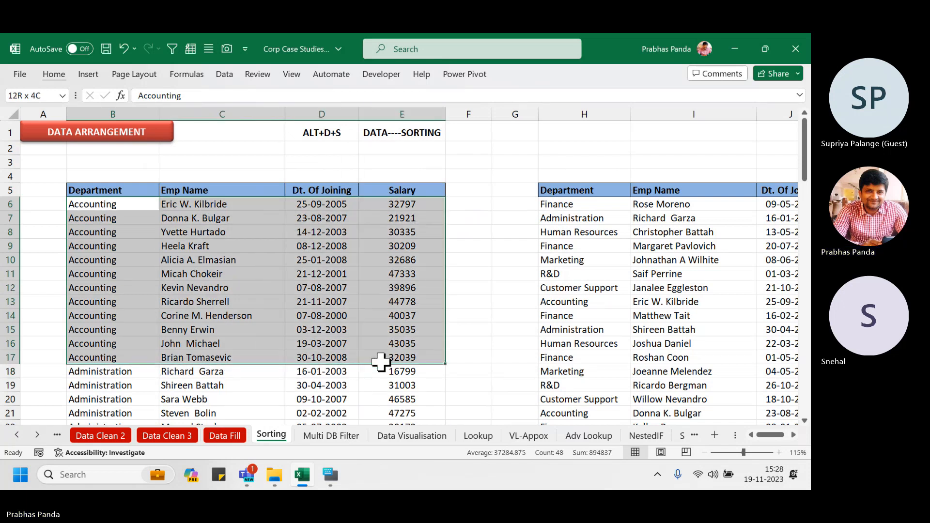
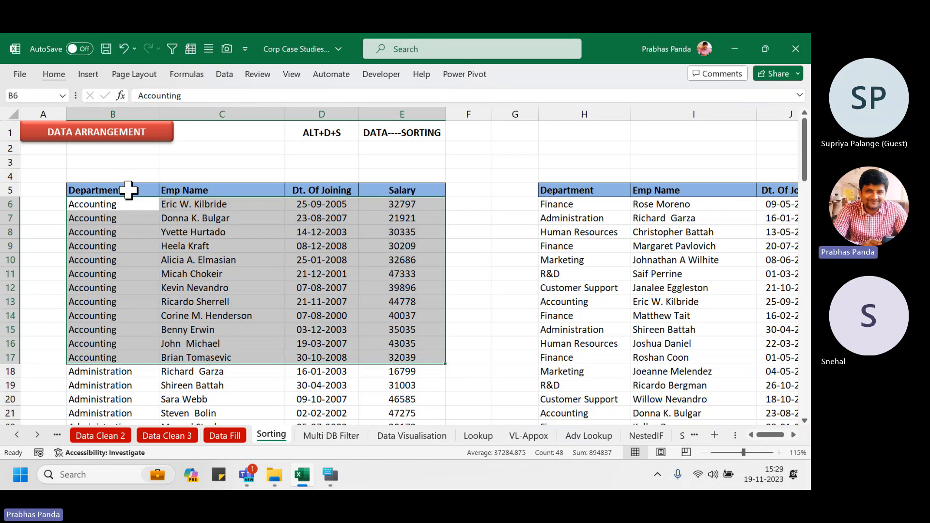
{"action": "left_click_drag", "start_coordinate": [120, 204], "coordinate": [389, 354]}
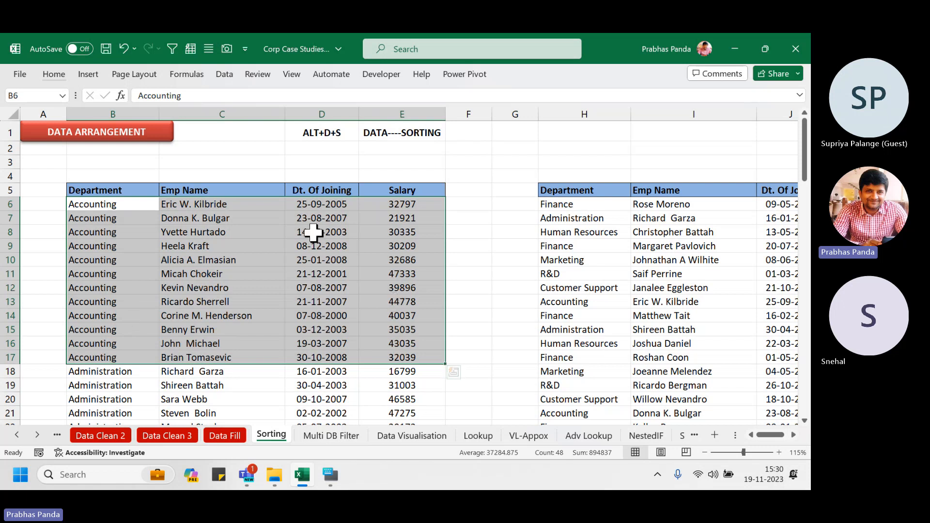
{"action": "key", "text": "ctrl+2"}
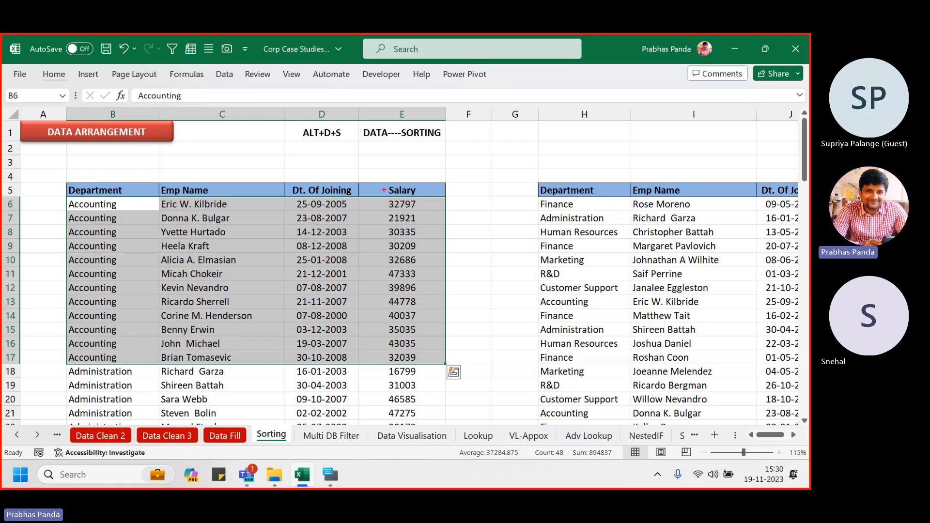
{"action": "left_click_drag", "start_coordinate": [383, 190], "coordinate": [431, 218]}
{"action": "left_click_drag", "start_coordinate": [373, 348], "coordinate": [448, 369]}
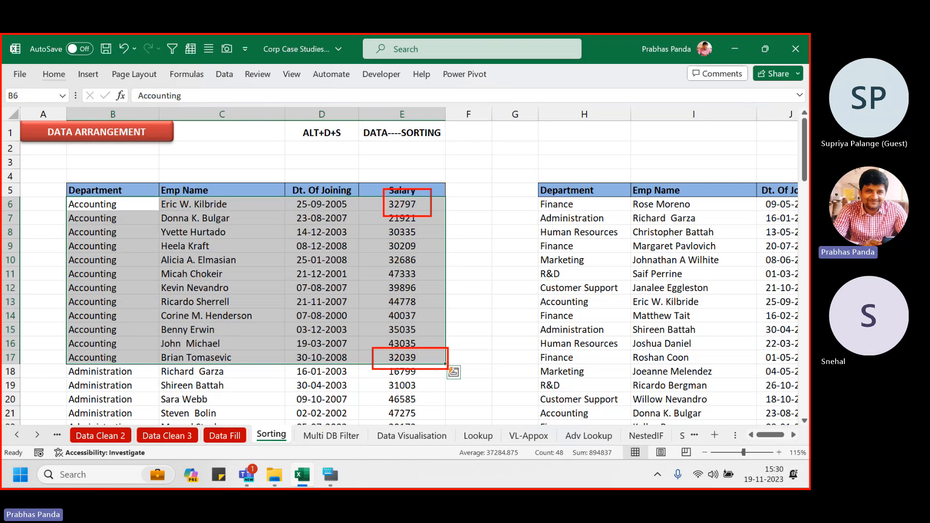
- Start a custom sort of the whole first employee table, keeping Department as the first level and adding one blank second level
{"action": "left_click", "coordinate": [225, 273]}
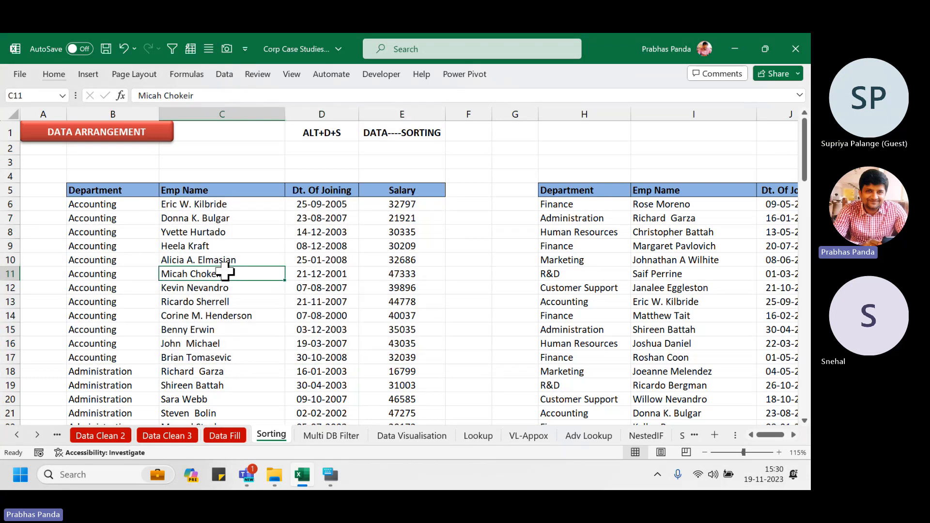
{"action": "key", "text": "ctrl+a"}
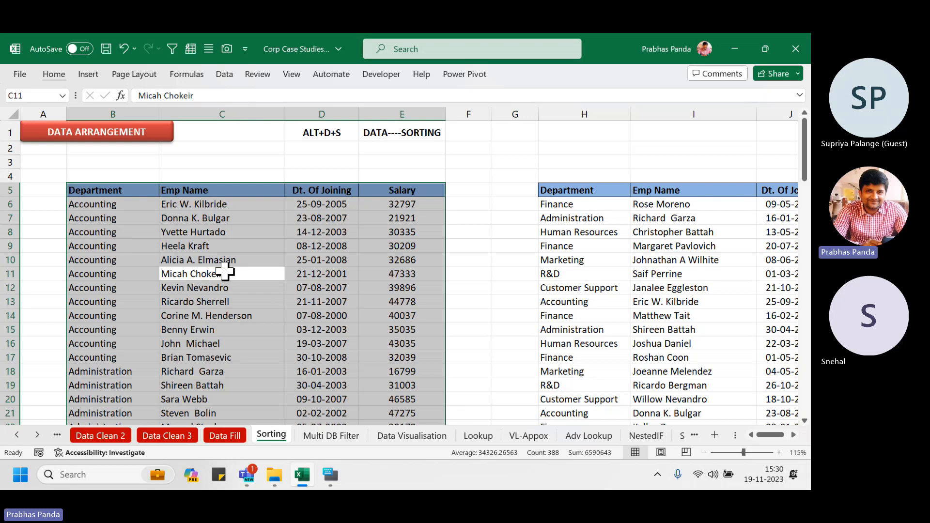
{"action": "key", "text": "alt"}
{"action": "key", "text": "d"}
{"action": "key", "text": "s"}
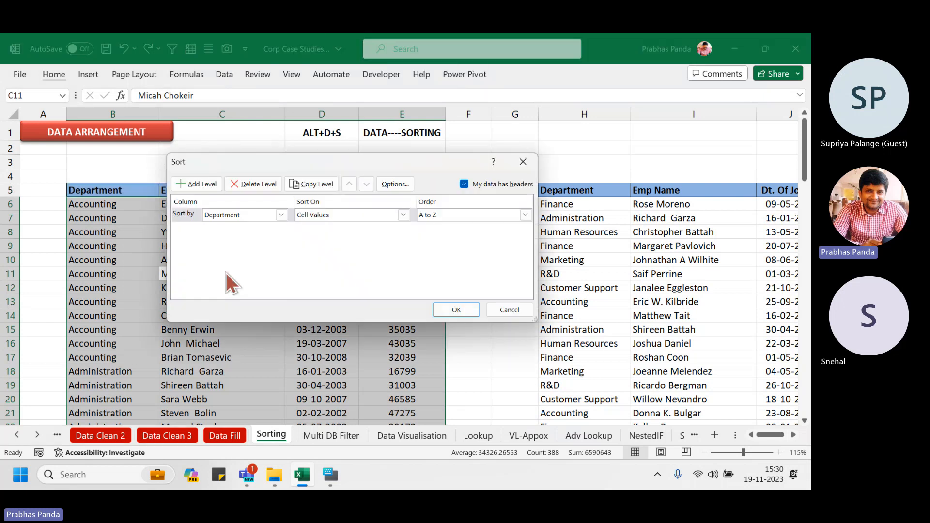
{"action": "left_click", "coordinate": [248, 215]}
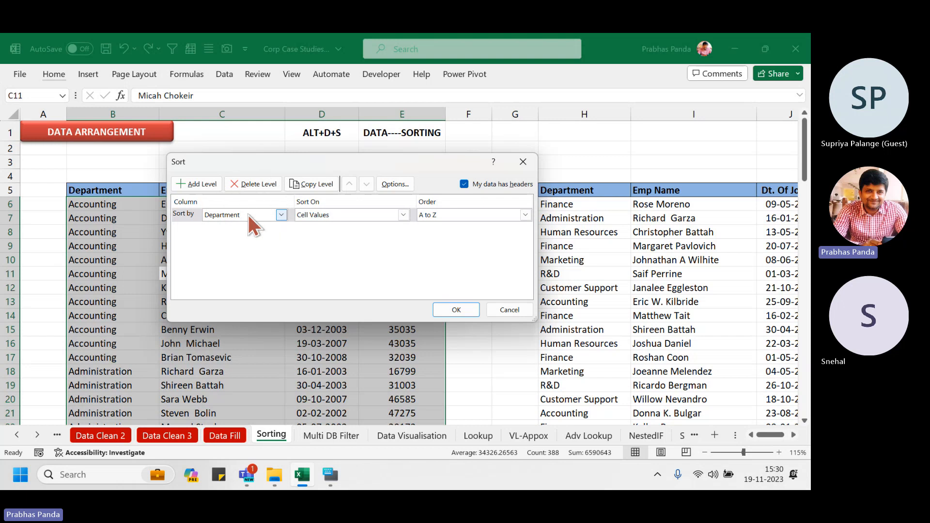
{"action": "left_click", "coordinate": [200, 184]}
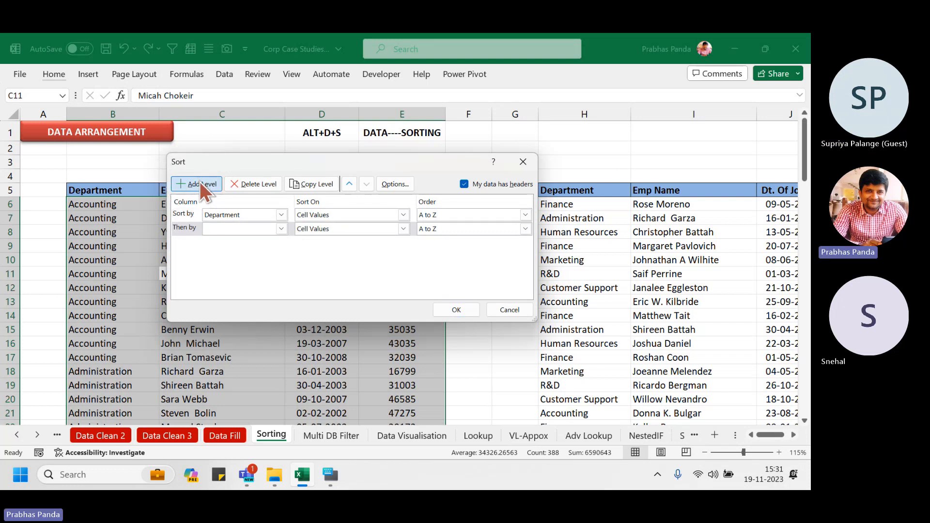
{"action": "left_click", "coordinate": [199, 184]}
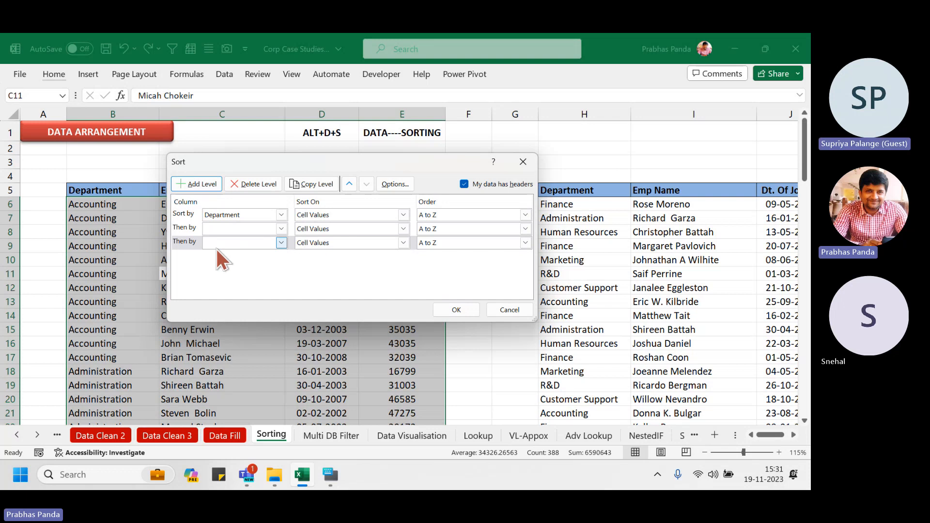
{"action": "left_click", "coordinate": [247, 183]}
- Set the second sort level to Salary in Largest to Smallest order and apply the sort
{"action": "left_click", "coordinate": [259, 231]}
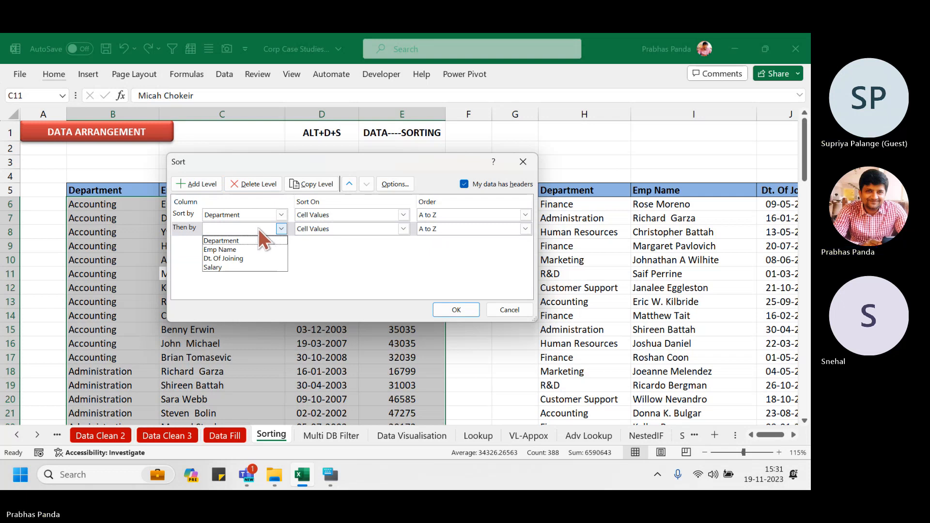
{"action": "left_click", "coordinate": [229, 269]}
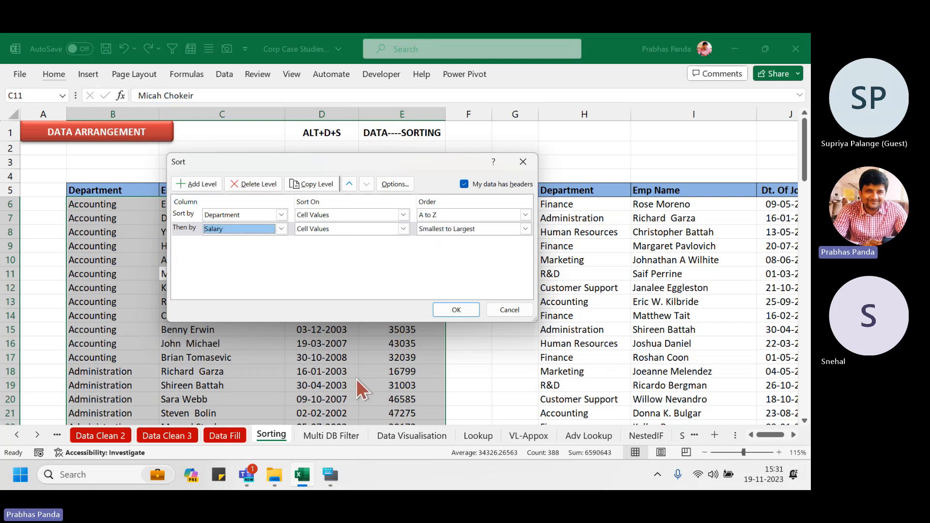
{"action": "left_click", "coordinate": [457, 230]}
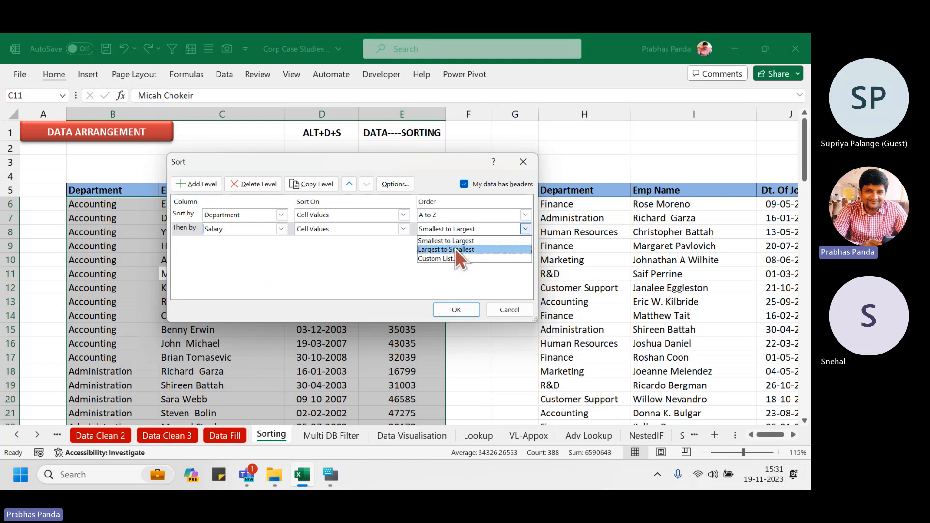
{"action": "left_click", "coordinate": [455, 249]}
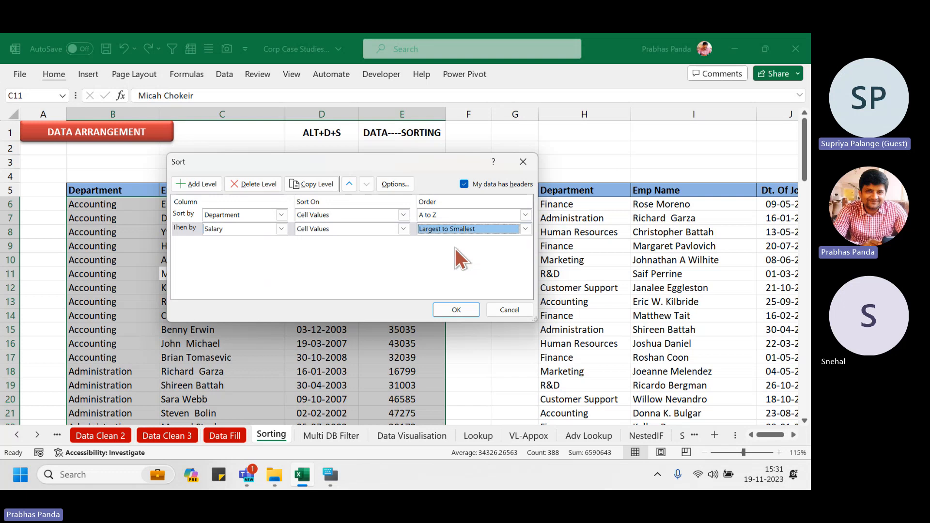
{"action": "left_click", "coordinate": [455, 310]}
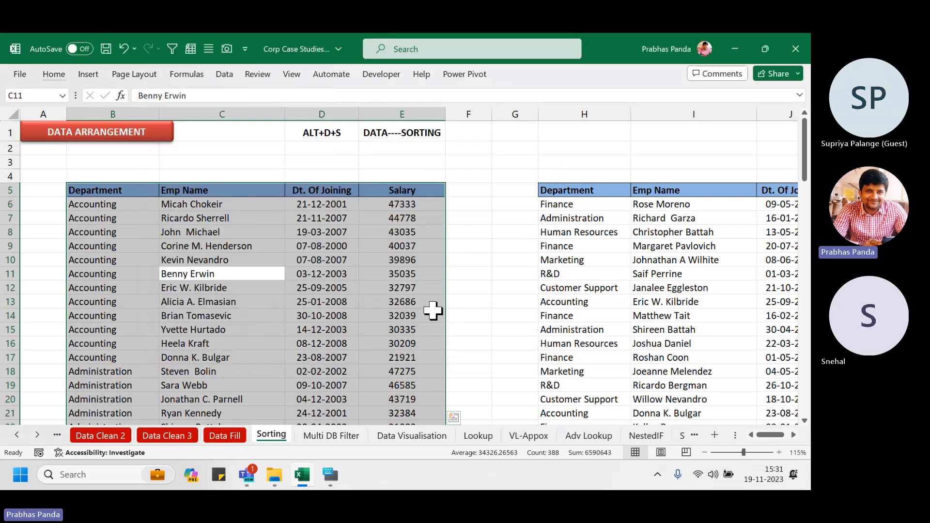
- Select the Accounting rows B6:E17 and mark the highest and lowest salaries of the group with red on-screen rectangles
{"action": "left_click", "coordinate": [211, 245]}
{"action": "left_click_drag", "start_coordinate": [114, 204], "coordinate": [397, 357]}
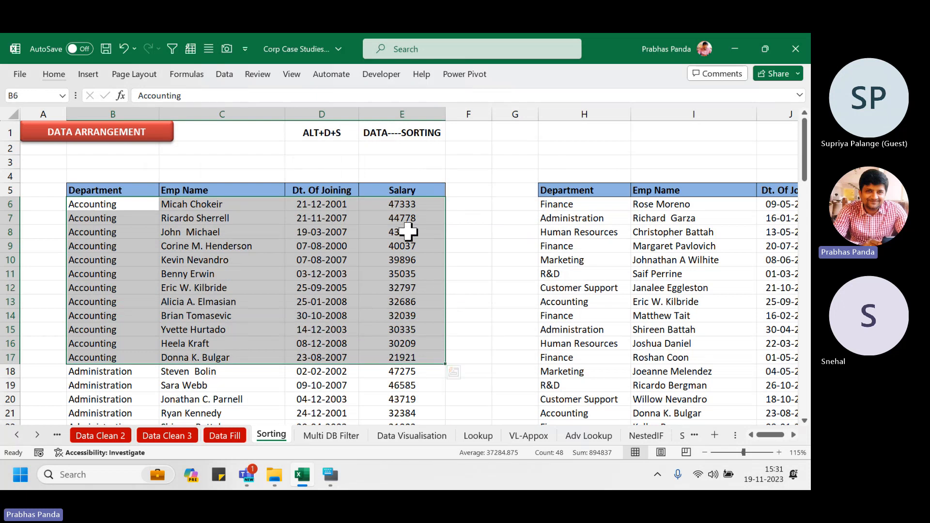
{"action": "key", "text": "ctrl+2"}
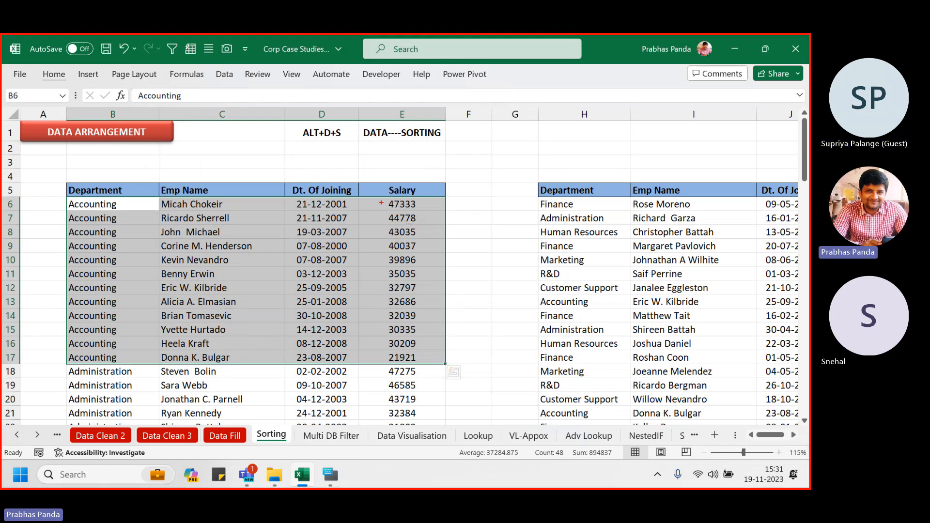
{"action": "left_click_drag", "start_coordinate": [381, 193], "coordinate": [428, 213]}
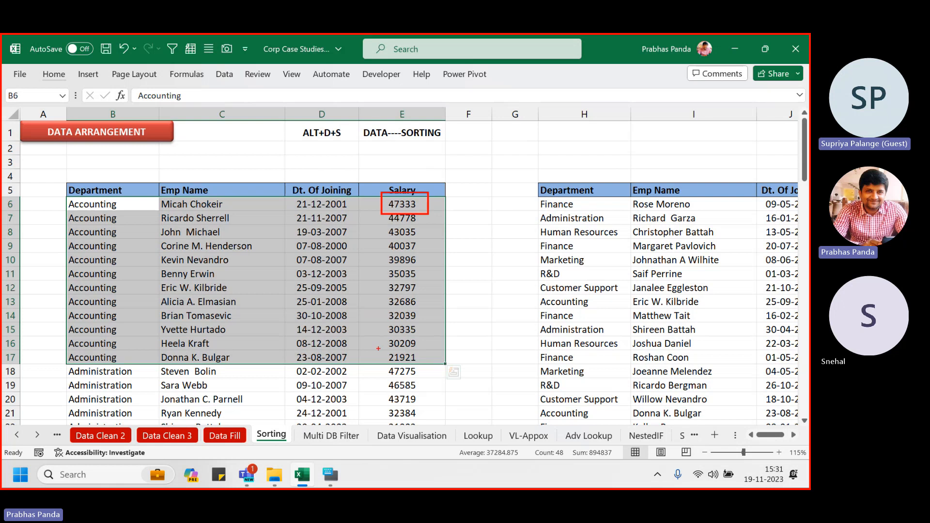
{"action": "left_click_drag", "start_coordinate": [378, 350], "coordinate": [425, 366]}
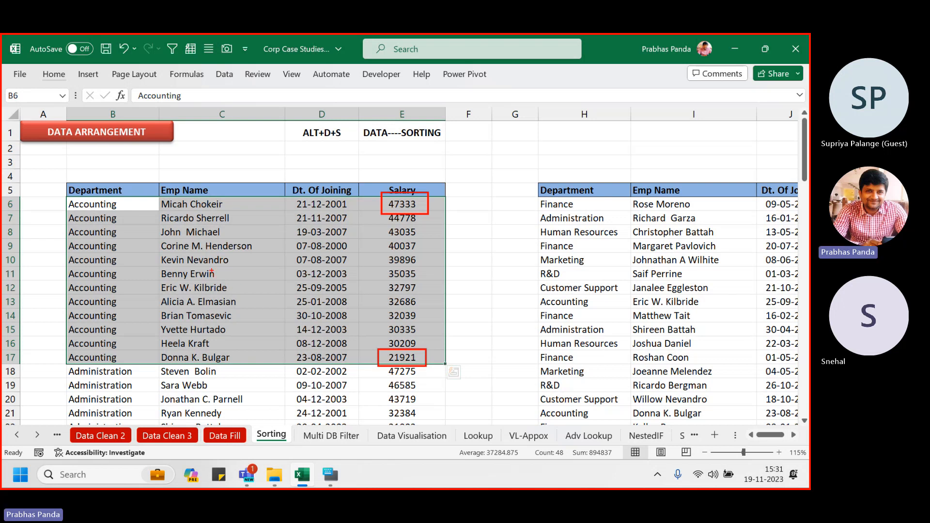
{"action": "key", "text": "Escape"}
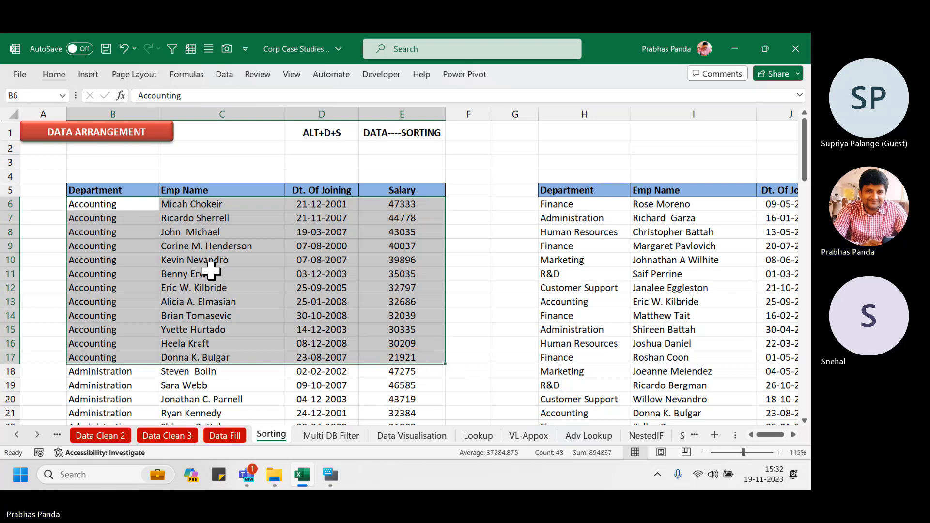
- Convert the first employee range $B$5:$E$101 into a table with headers and view the filter options of its Department column
{"action": "left_click", "coordinate": [140, 249]}
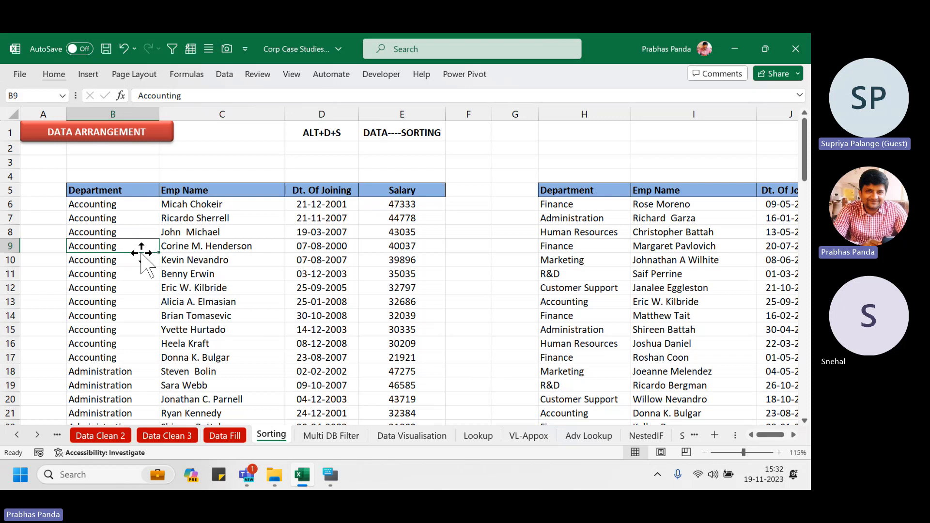
{"action": "key", "text": "ctrl+a"}
{"action": "key", "text": "ctrl+t"}
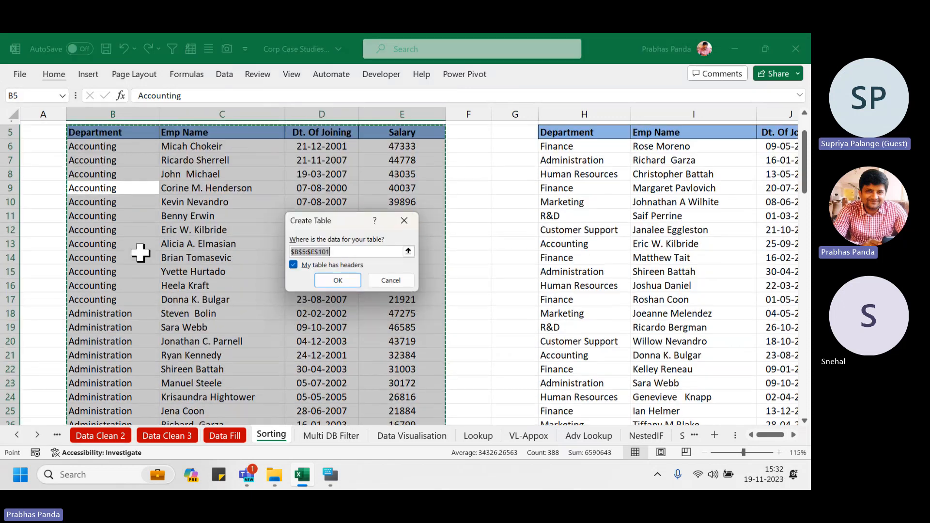
{"action": "left_click", "coordinate": [333, 280]}
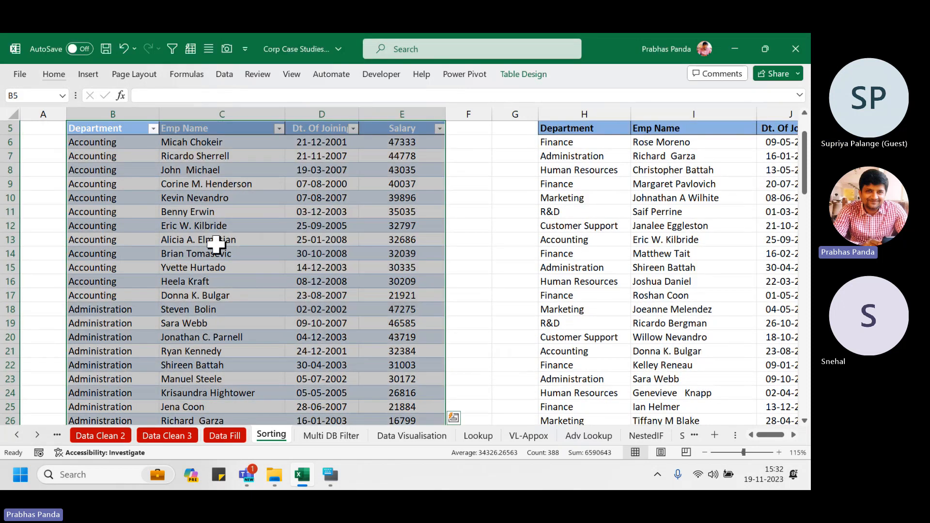
{"action": "scroll", "coordinate": [216, 241], "scroll_direction": "up", "scroll_amount": 2}
{"action": "left_click", "coordinate": [153, 191]}
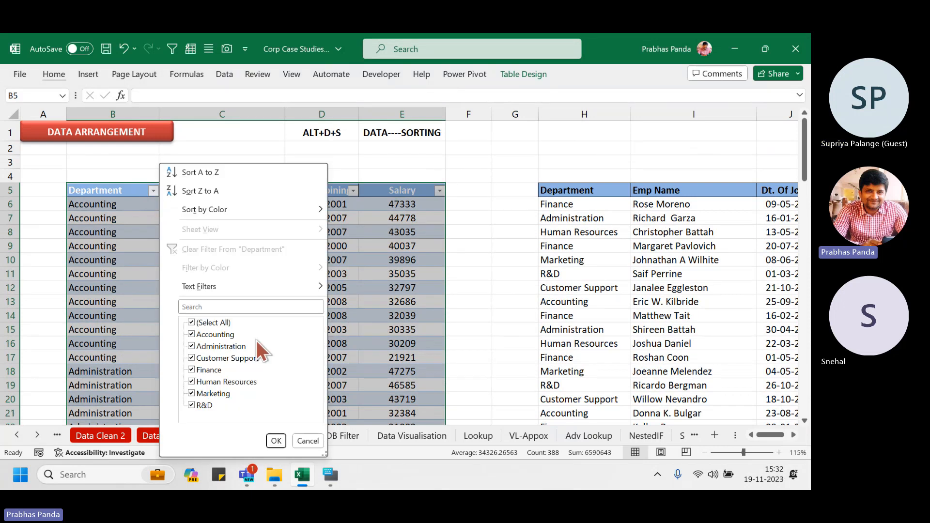
{"action": "mouse_move", "coordinate": [290, 209]}
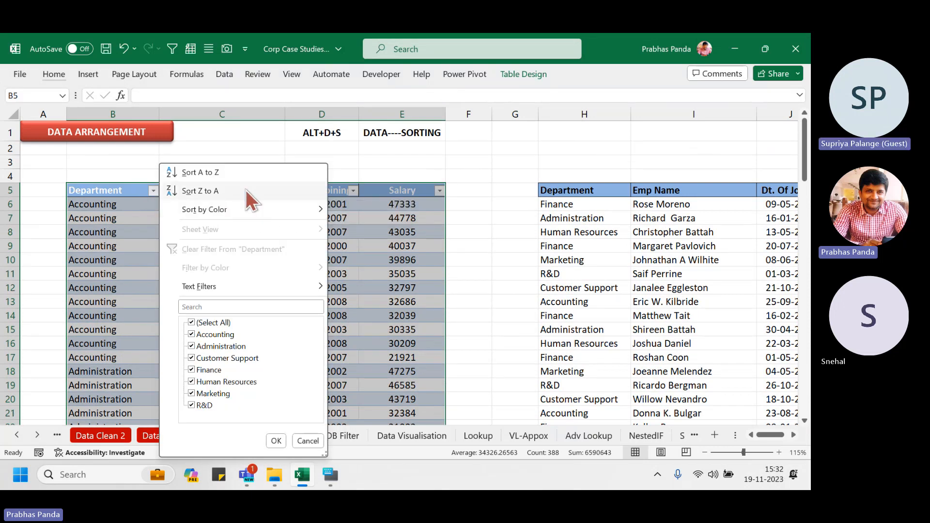
{"action": "left_click", "coordinate": [138, 274]}
- Custom sort the new table by Department on cell values in A to Z order
{"action": "key", "text": "alt+d"}
{"action": "key", "text": "s"}
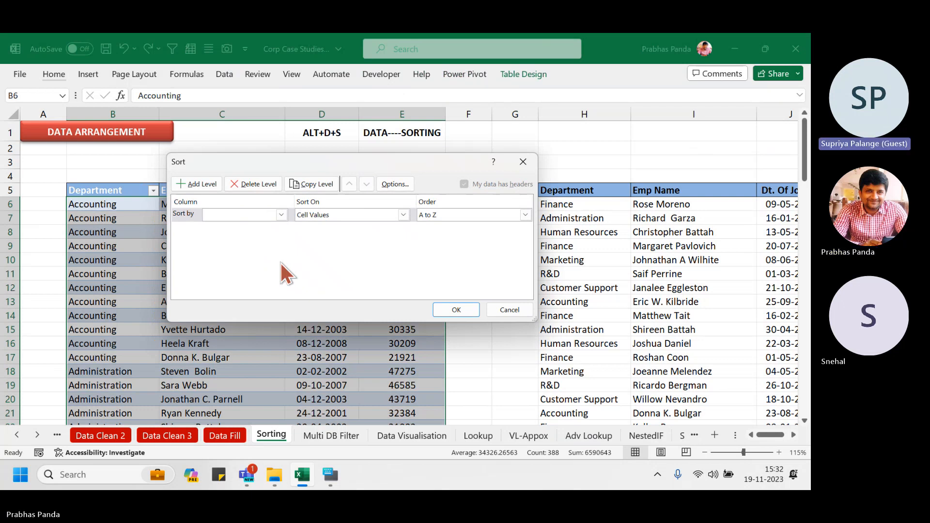
{"action": "left_click", "coordinate": [281, 215]}
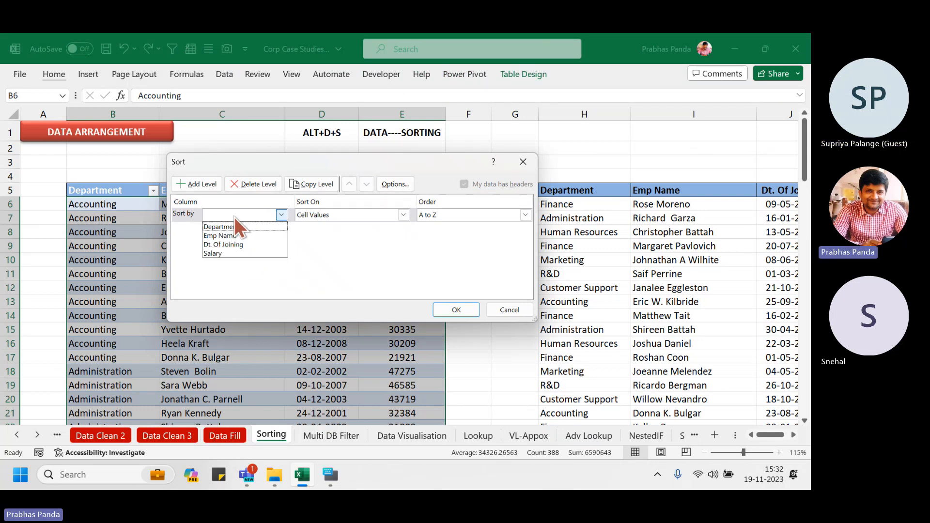
{"action": "left_click", "coordinate": [233, 227]}
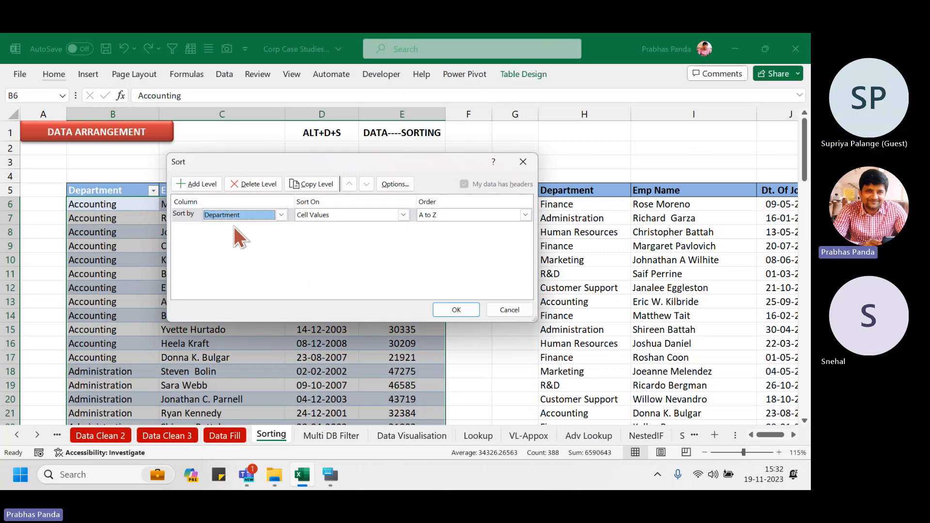
{"action": "left_click", "coordinate": [455, 310]}
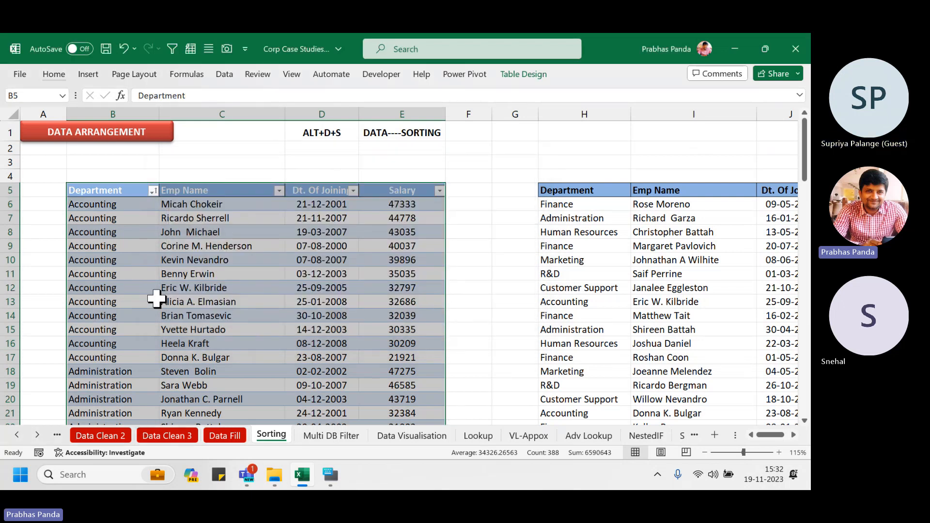
- Change the table's custom sort to Dt. Of Joining in Oldest to Newest order
{"action": "key", "text": "alt+d+s"}
{"action": "left_click", "coordinate": [281, 214]}
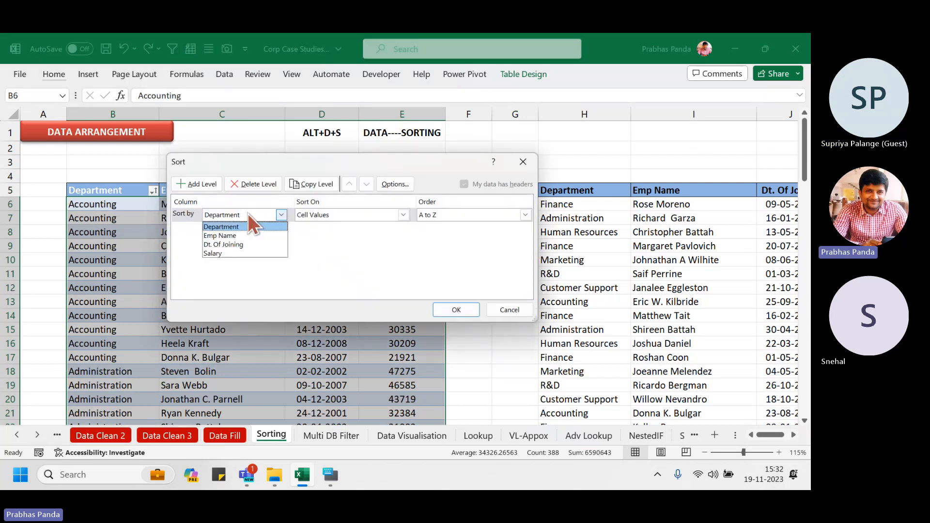
{"action": "left_click", "coordinate": [245, 244]}
{"action": "left_click", "coordinate": [460, 310]}
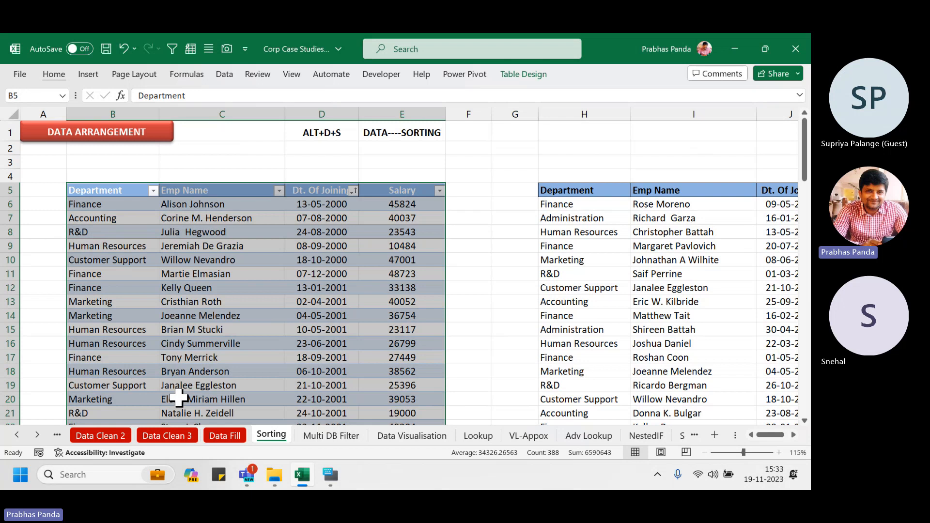
- Sort the table by Department from A to Z with Salary in Largest to Smallest order as second level, and select the Accounting rows
{"action": "key", "text": "alt+d"}
{"action": "key", "text": "s"}
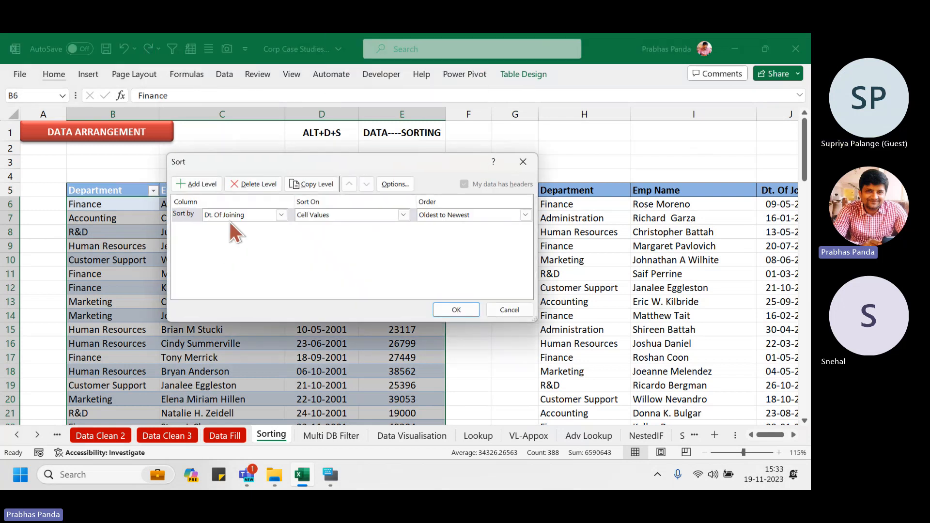
{"action": "left_click", "coordinate": [232, 217]}
{"action": "left_click", "coordinate": [231, 228]}
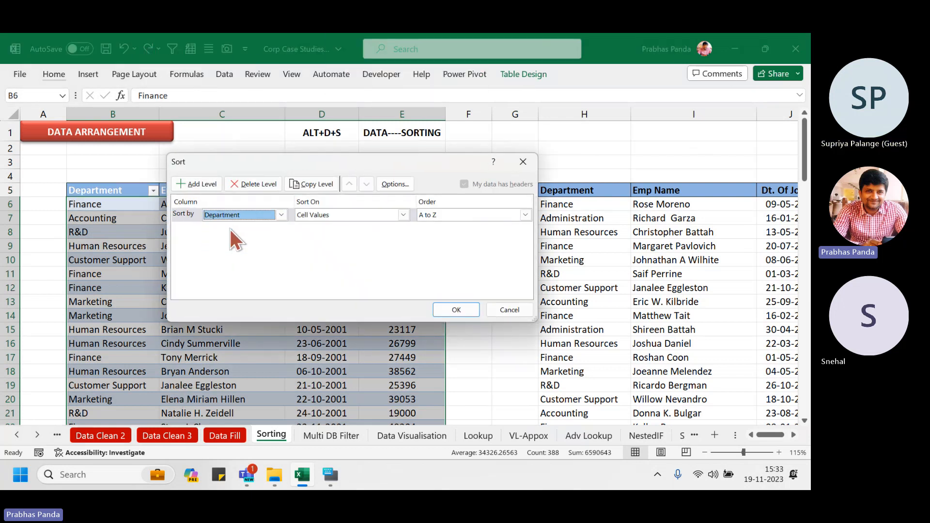
{"action": "left_click", "coordinate": [200, 185]}
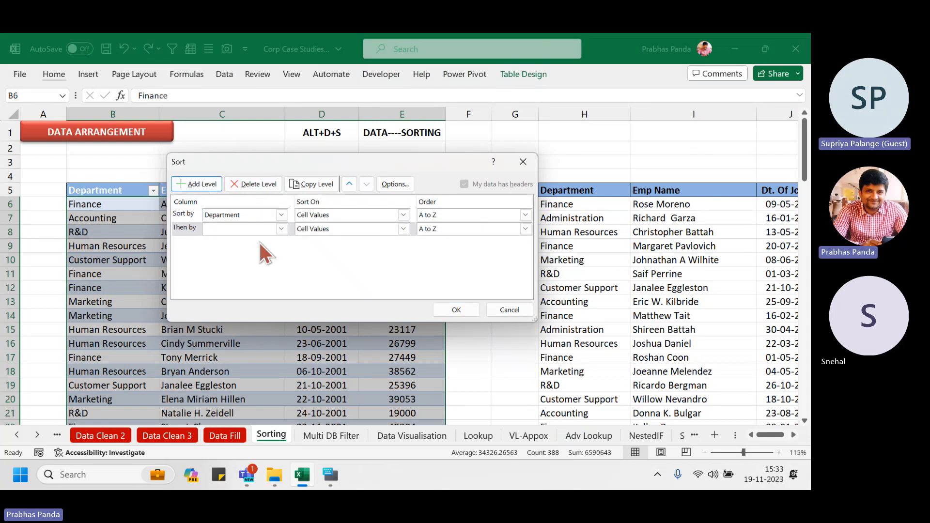
{"action": "left_click", "coordinate": [260, 229]}
{"action": "left_click", "coordinate": [234, 267]}
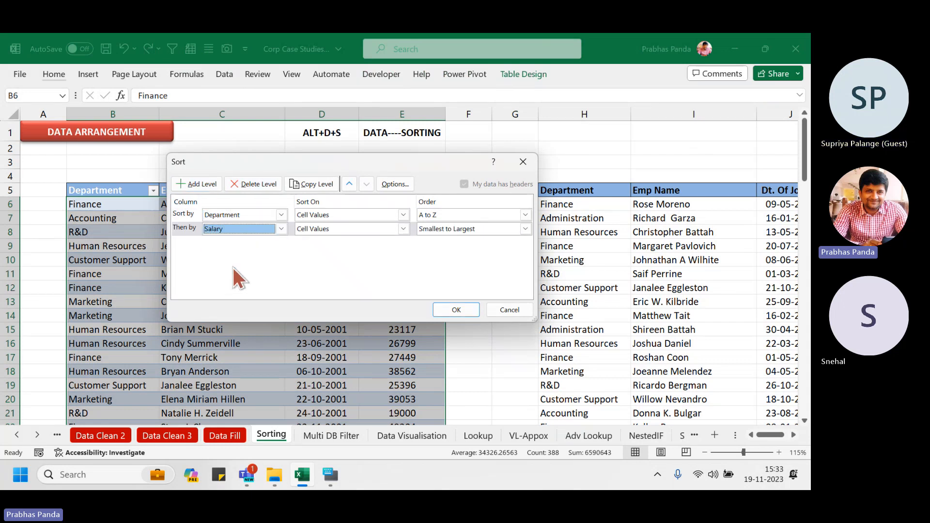
{"action": "left_click", "coordinate": [469, 228]}
{"action": "left_click", "coordinate": [452, 249]}
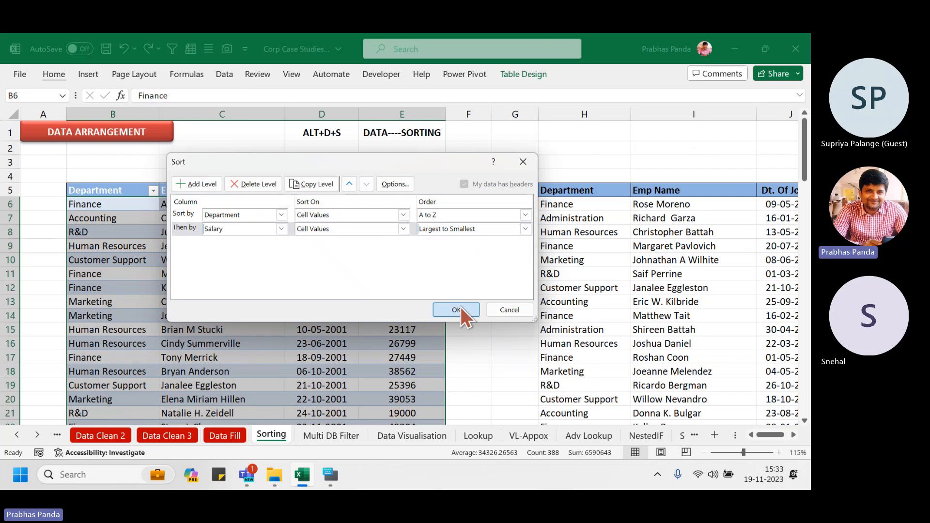
{"action": "left_click", "coordinate": [458, 310]}
{"action": "left_click_drag", "start_coordinate": [108, 204], "coordinate": [387, 354]}
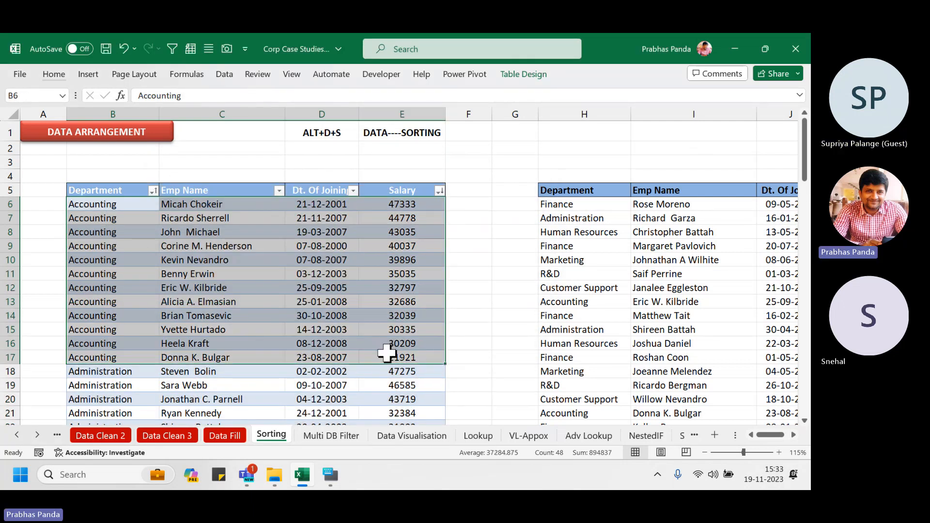
- Undo the table sorts and the table conversion of the first employee range
{"action": "key", "text": "ctrl+z"}
{"action": "key", "text": "ctrl+z"}
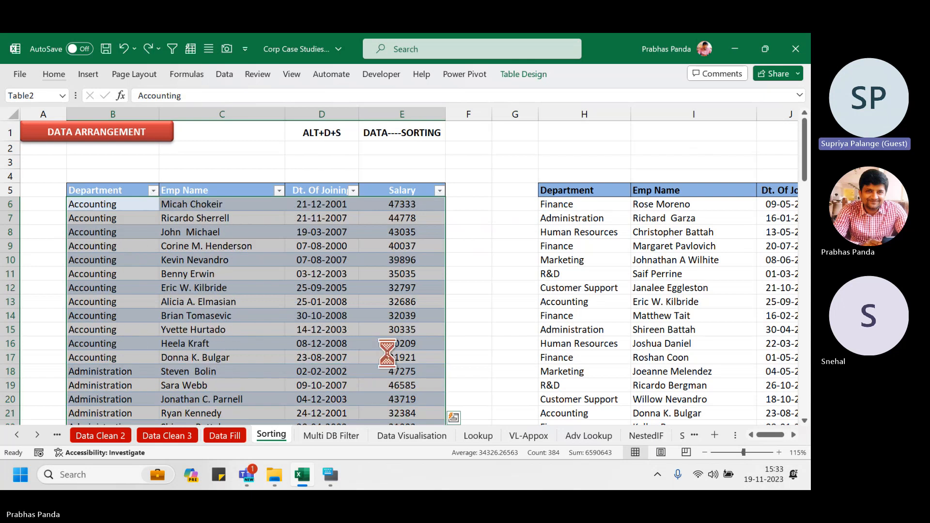
{"action": "key", "text": "shift+BackSpace"}
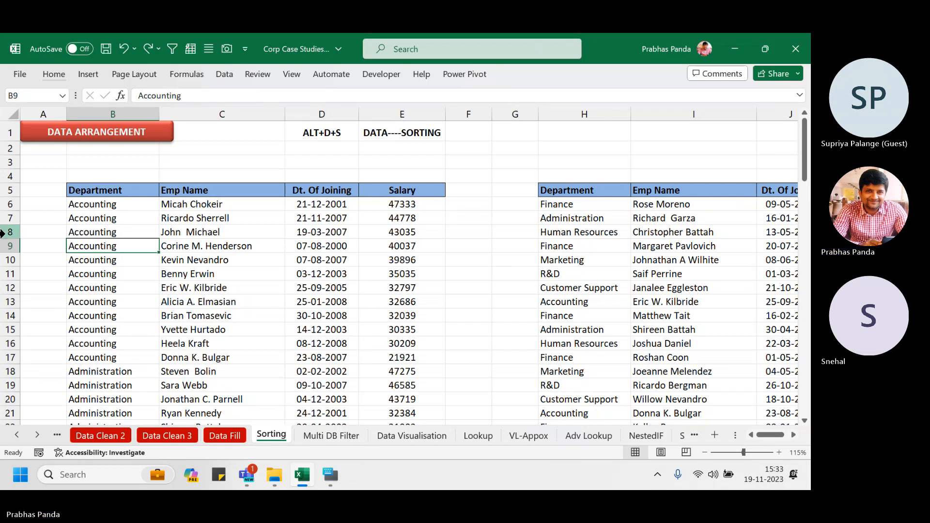
{"action": "left_click_drag", "start_coordinate": [87, 192], "coordinate": [391, 361]}
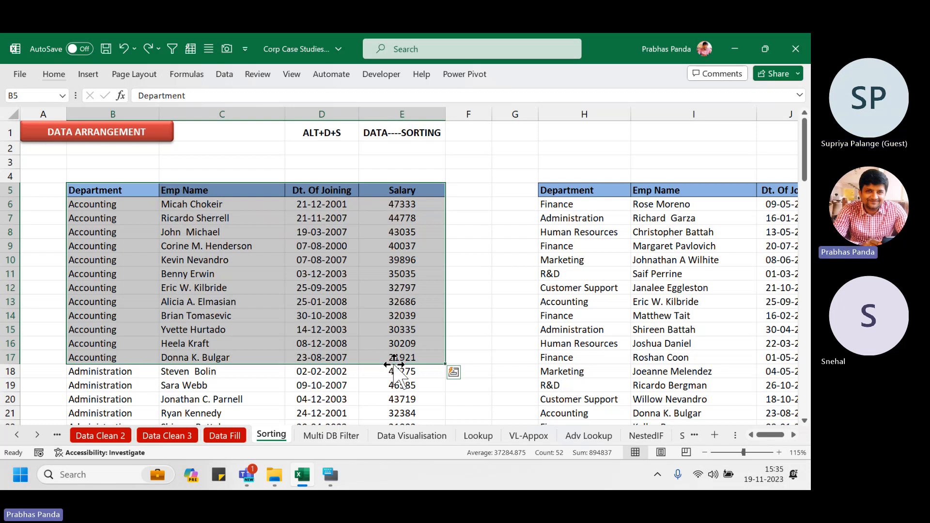
{"action": "left_click", "coordinate": [175, 385]}
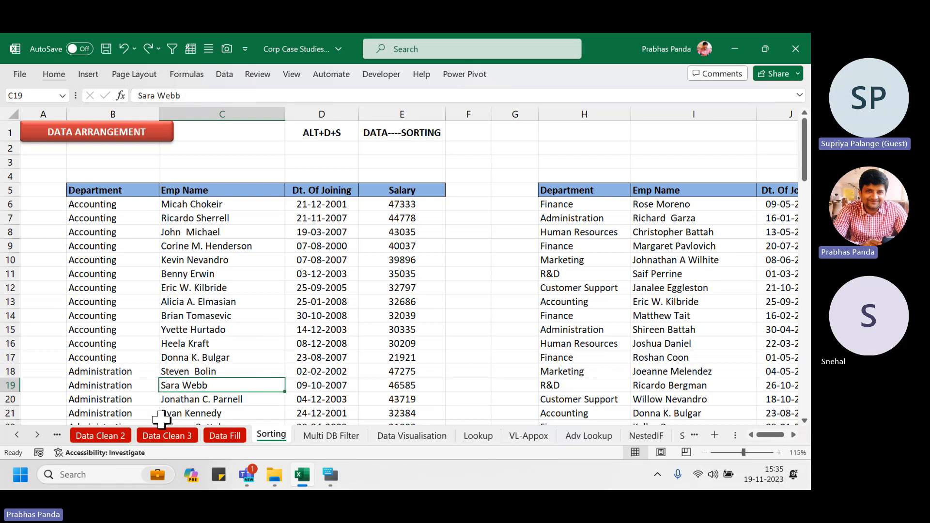
{"action": "left_click", "coordinate": [320, 112]}
- Extend the header row into F5 by filling from the Salary header, and rename the new header Exp
{"action": "left_click", "coordinate": [464, 194]}
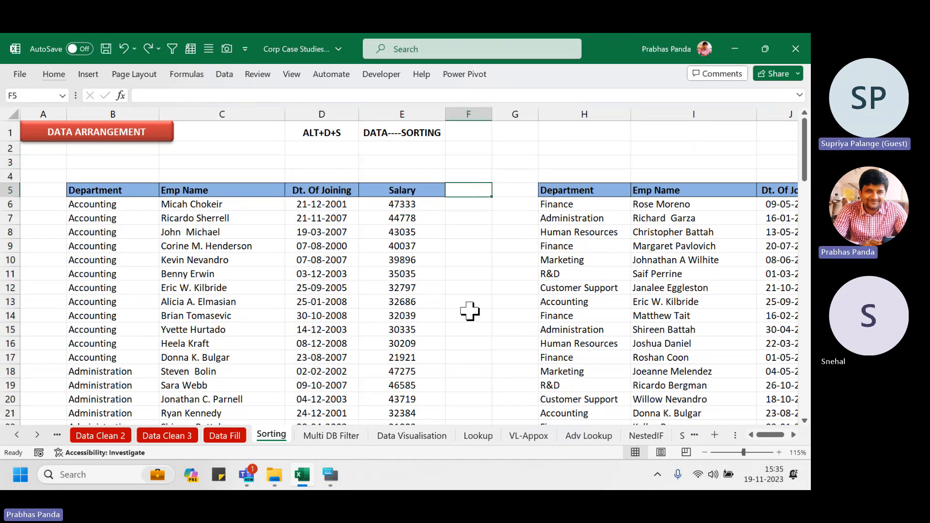
{"action": "key", "text": "ctrl+r"}
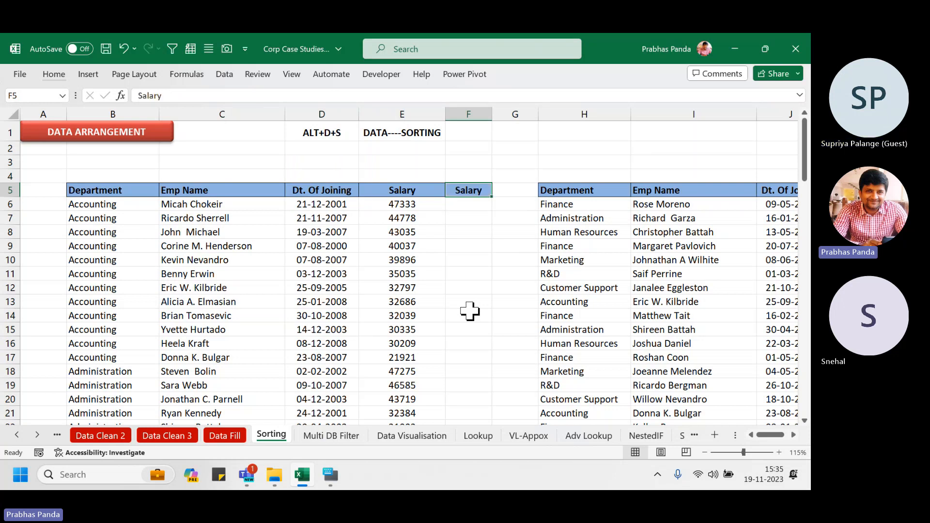
{"action": "type", "text": "eXP"}
{"action": "key", "text": "Return"}
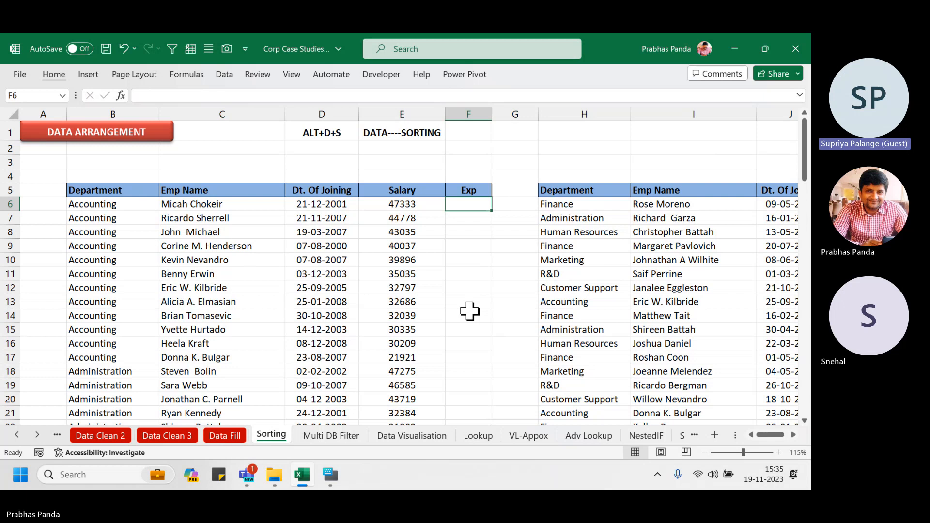
- Enter =DATEDIF(D6,TODAY(),"Y") in F6 to calculate the first employee's years of experience
{"action": "type", "text": "="}
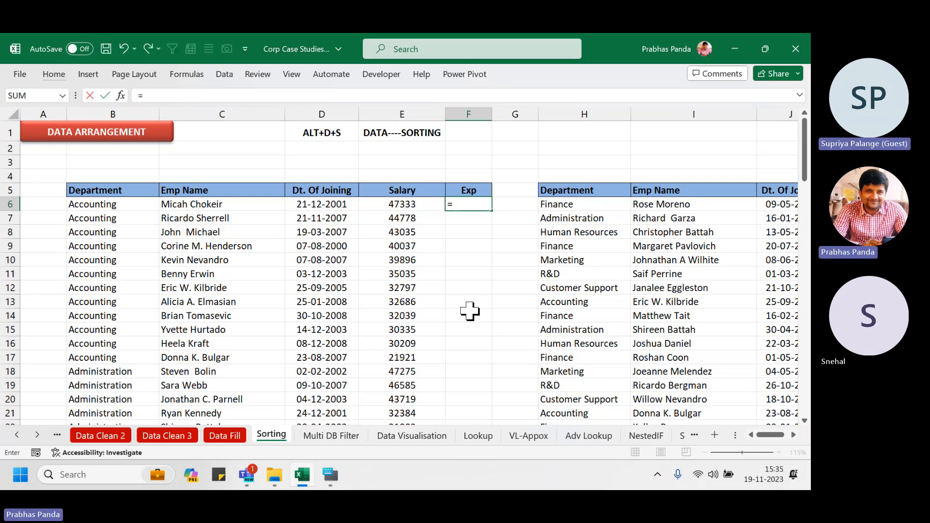
{"action": "type", "text": "DATE"}
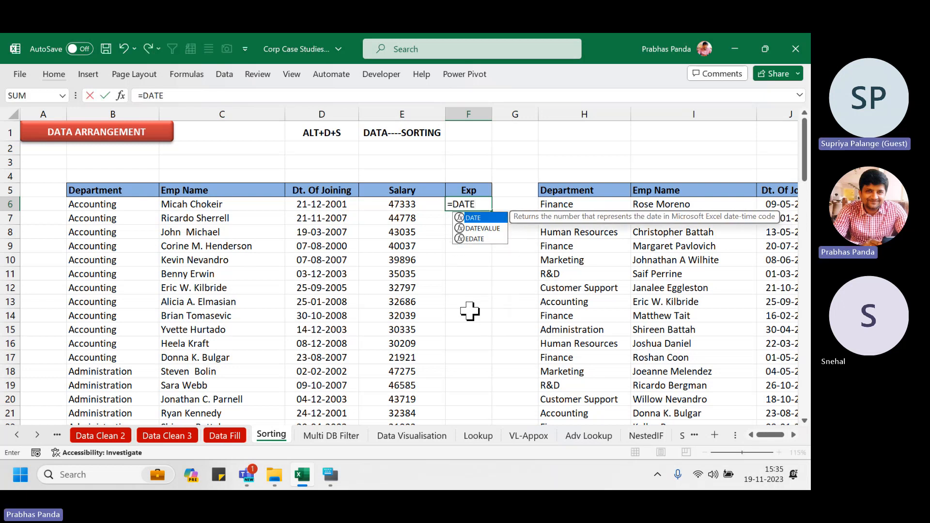
{"action": "type", "text": "DIF("}
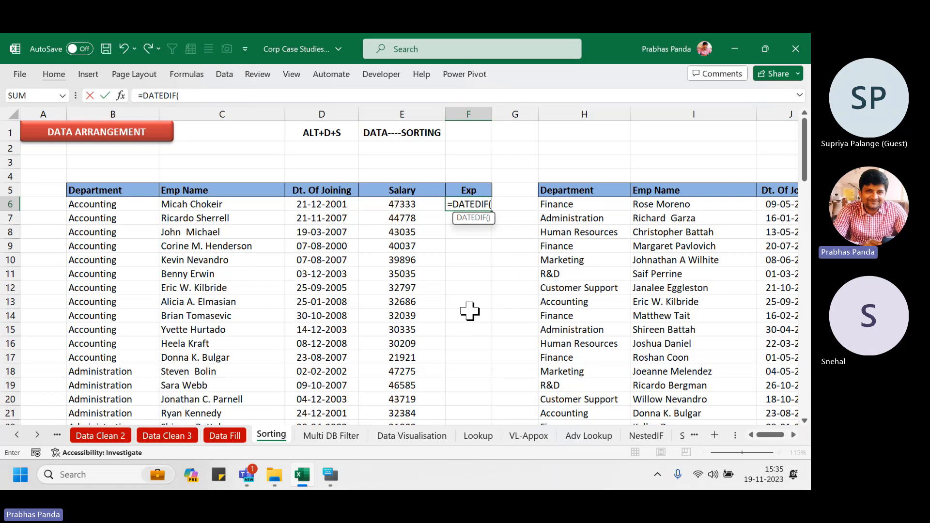
{"action": "key", "text": "Left"}
{"action": "key", "text": "Left"}
{"action": "type", "text": ","}
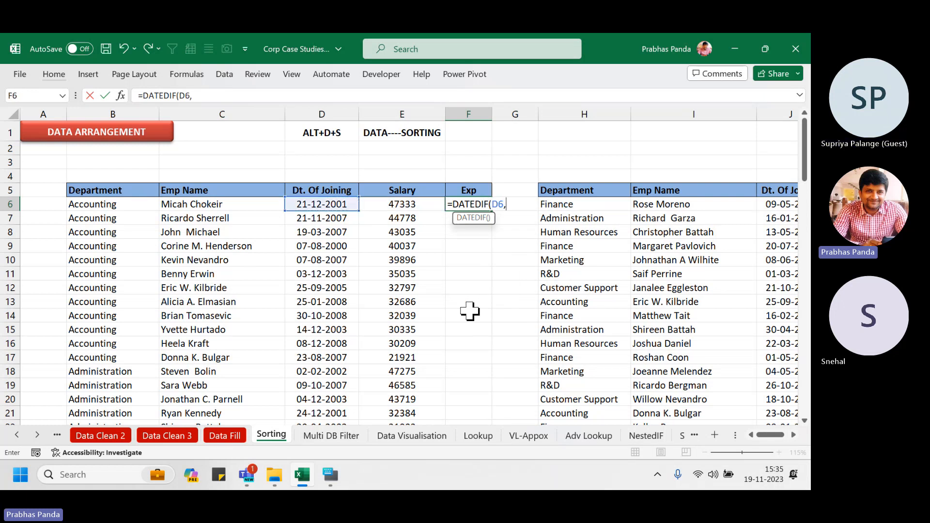
{"action": "type", "text": "TODAY("}
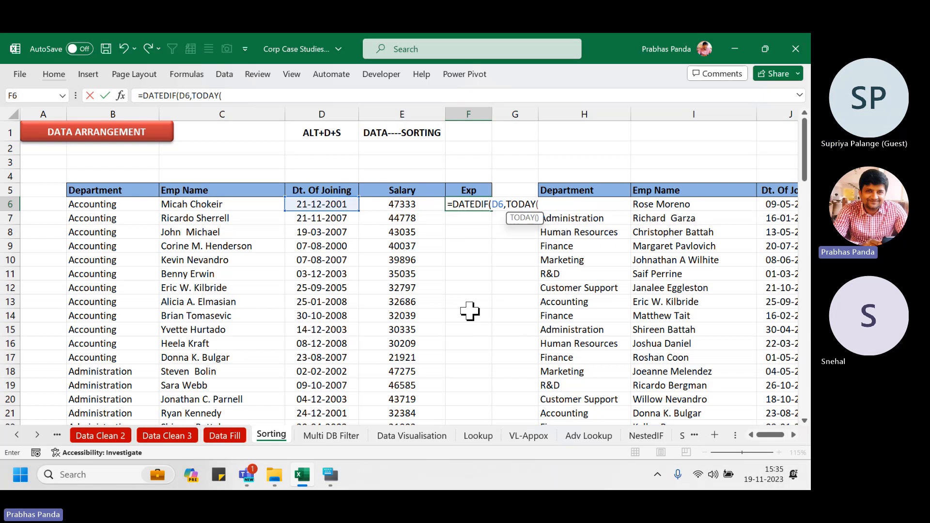
{"action": "type", "text": "),\"Y\""}
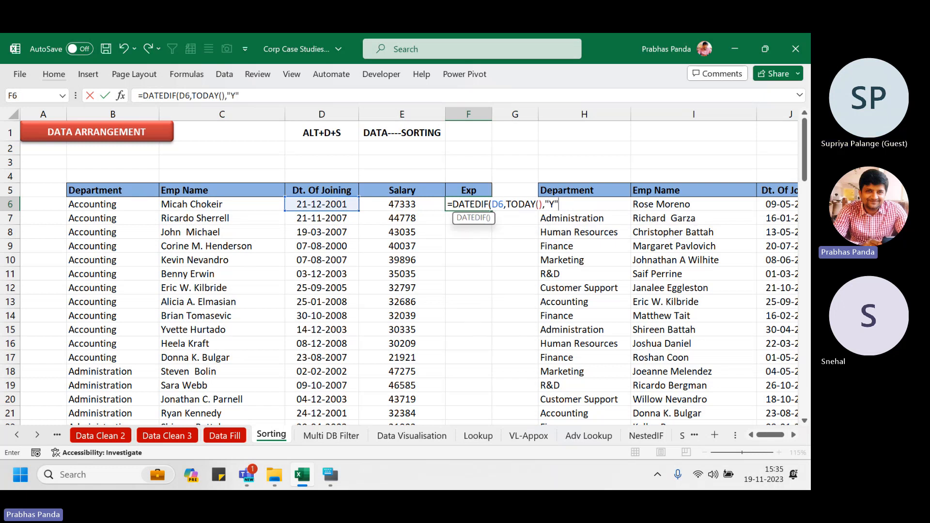
{"action": "type", "text": ")"}
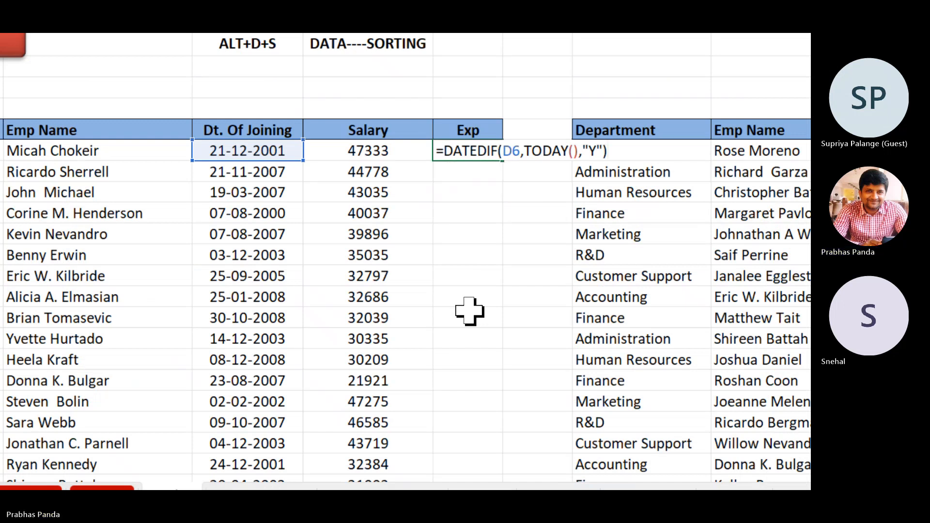
{"action": "key", "text": "Return"}
{"action": "key", "text": "Up"}
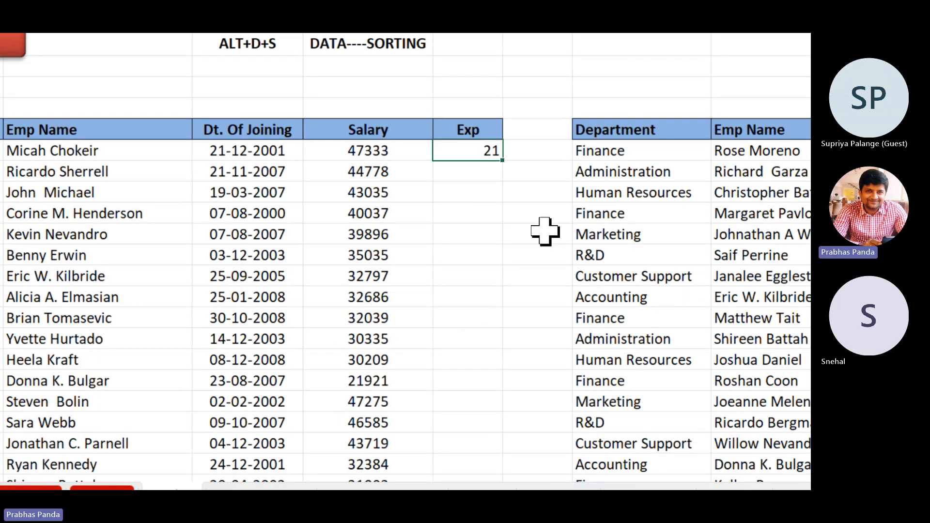
- Fill the experience formula down the whole Exp column and centre its values
{"action": "double_click", "coordinate": [503, 161]}
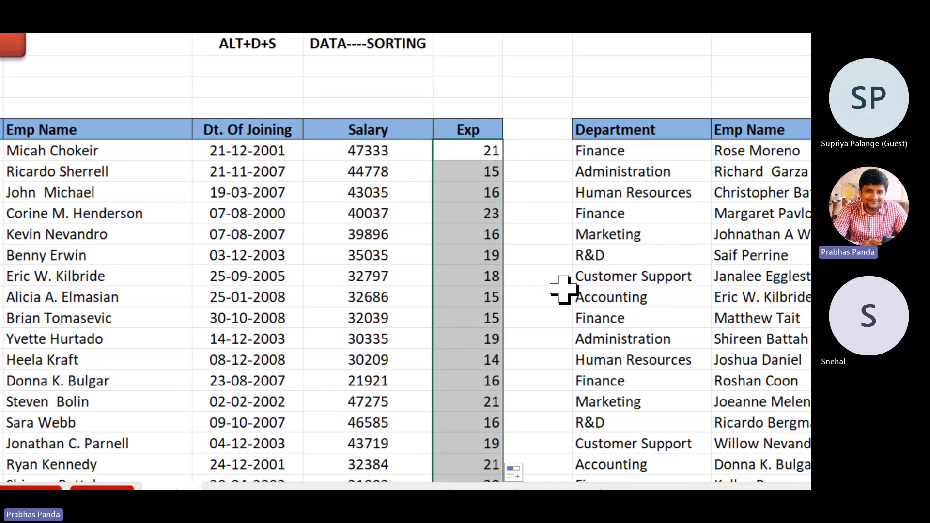
{"action": "key", "text": "alt+h"}
{"action": "key", "text": "a"}
{"action": "key", "text": "c"}
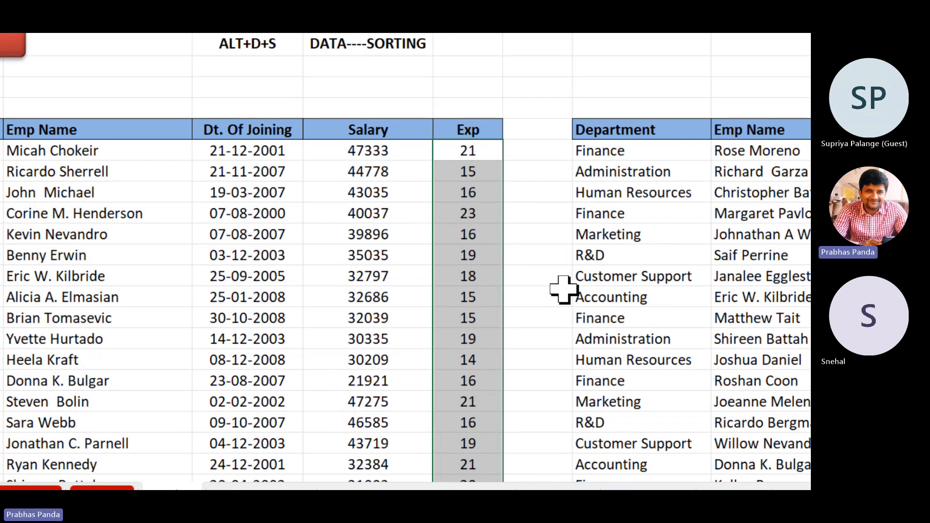
- Review the DATEDIF formula in F6 and its joining date in D6, and select the range B5:E18
{"action": "key", "text": "F2"}
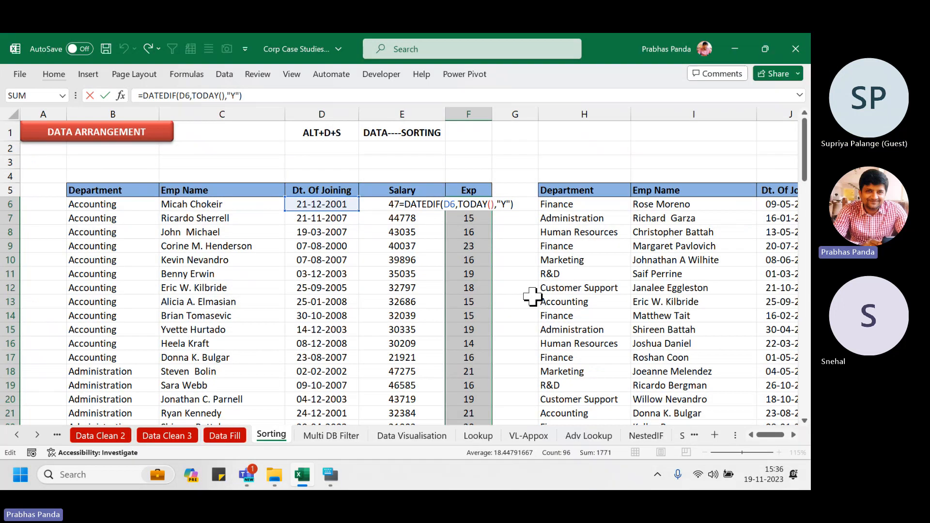
{"action": "key", "text": "ctrl+Return"}
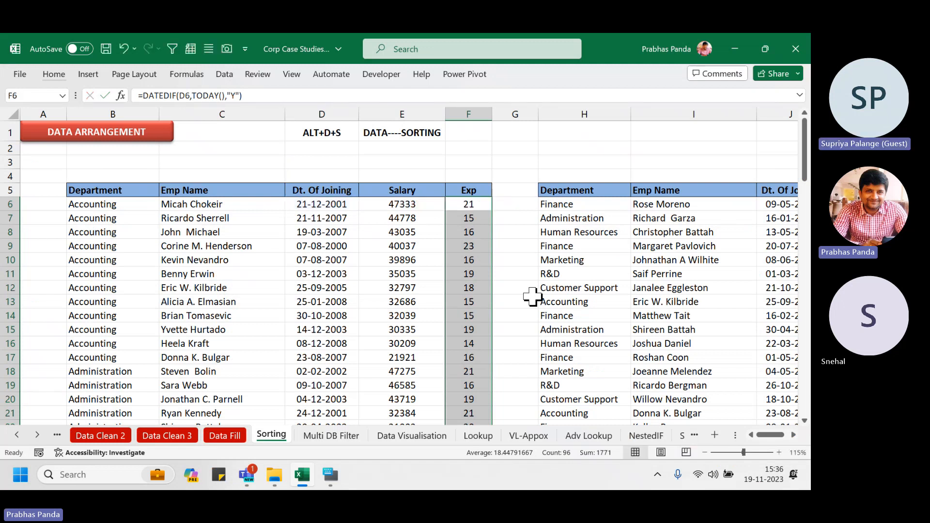
{"action": "key", "text": "Left"}
{"action": "key", "text": "Left"}
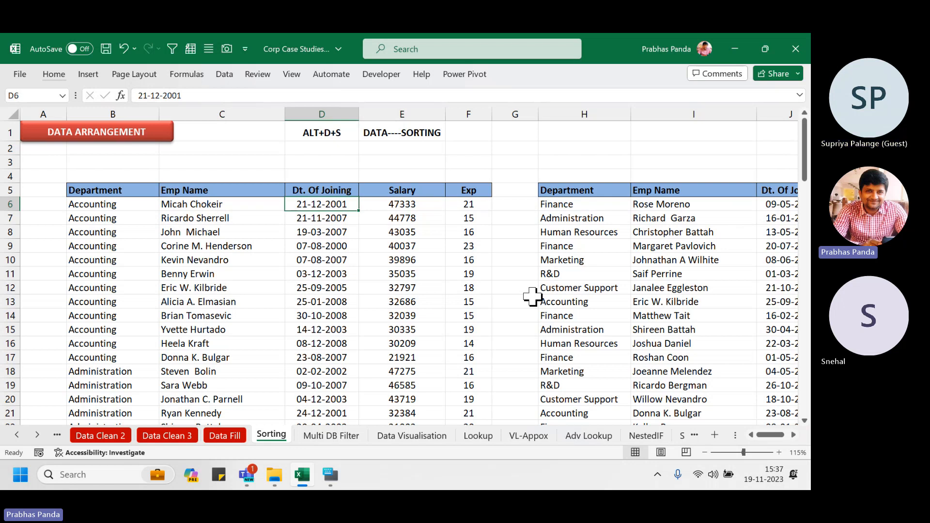
{"action": "left_click_drag", "start_coordinate": [92, 190], "coordinate": [362, 371]}
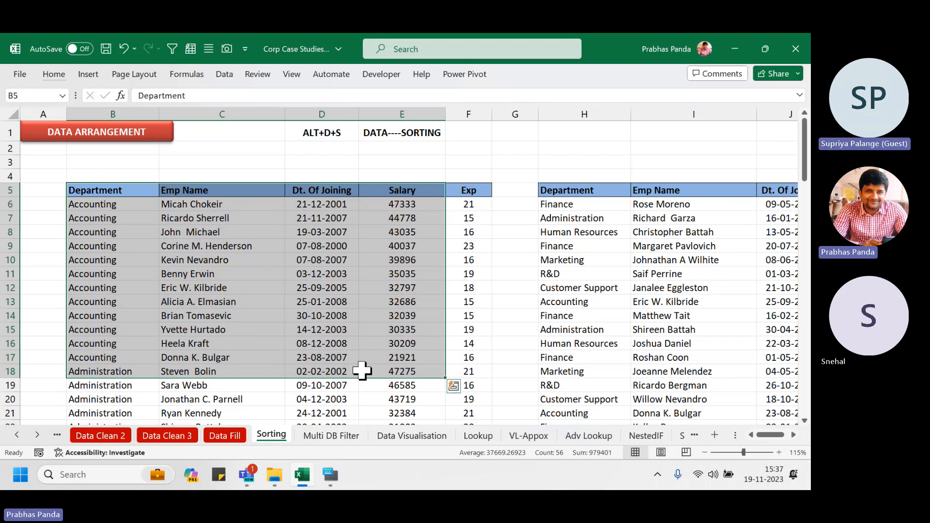
- Widen the Dt. Of Joining and Department columns (J and H) of the second employee range
{"action": "key", "text": "Right"}
{"action": "key", "text": "Right"}
{"action": "key", "text": "Right"}
{"action": "key", "text": "Right"}
{"action": "key", "text": "Right"}
{"action": "key", "text": "Right"}
{"action": "key", "text": "Right"}
{"action": "key", "text": "Right"}
{"action": "key", "text": "Right"}
{"action": "key", "text": "Right"}
{"action": "key", "text": "Right"}
{"action": "key", "text": "Right"}
{"action": "key", "text": "Right"}
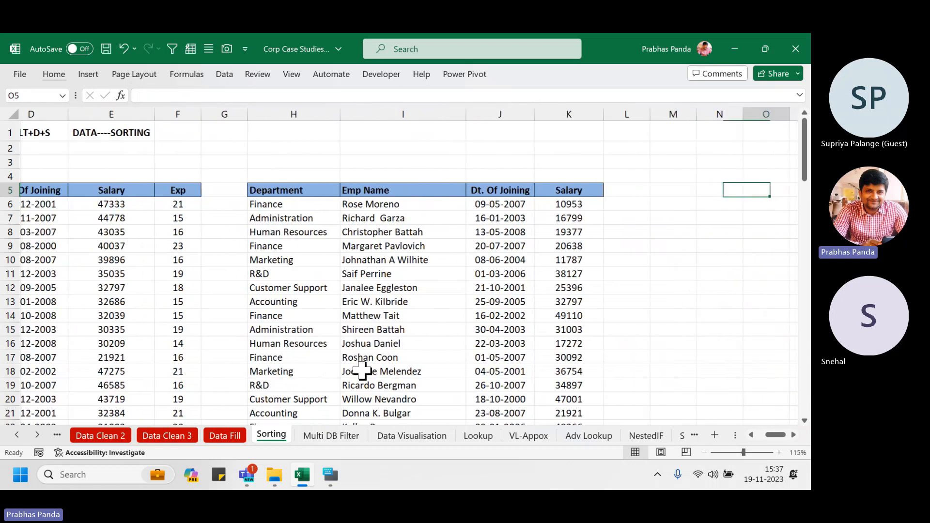
{"action": "key", "text": "Right"}
{"action": "key", "text": "Right"}
{"action": "key", "text": "Right"}
{"action": "key", "text": "Right"}
{"action": "key", "text": "Right"}
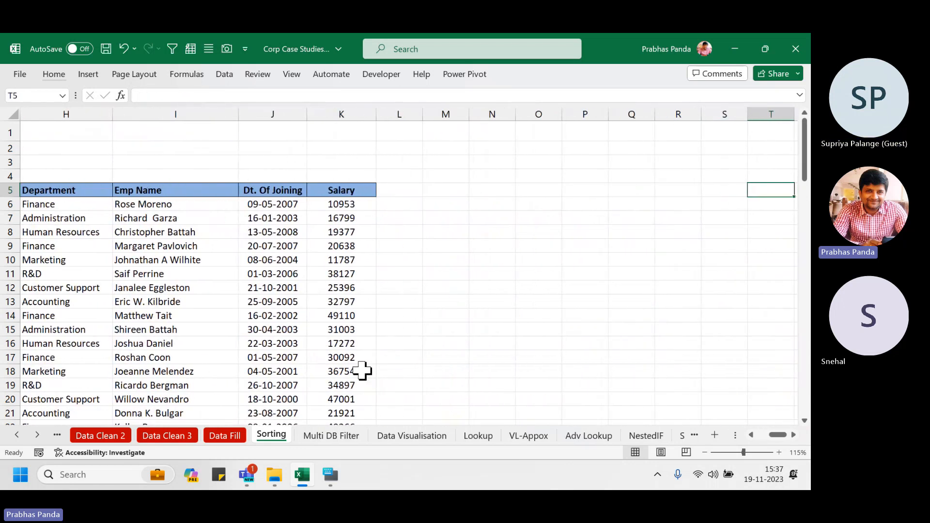
{"action": "key", "text": "Left"}
{"action": "key", "text": "Left"}
{"action": "key", "text": "Left"}
{"action": "key", "text": "Left"}
{"action": "key", "text": "Left"}
{"action": "key", "text": "Left"}
{"action": "key", "text": "Left"}
{"action": "key", "text": "Left"}
{"action": "key", "text": "Left"}
{"action": "key", "text": "Left"}
{"action": "key", "text": "Left"}
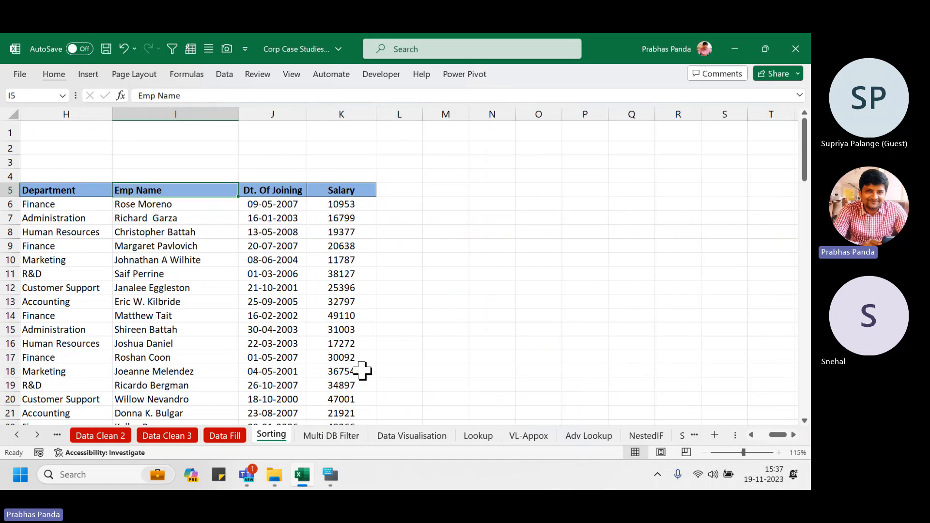
{"action": "key", "text": "Left"}
{"action": "key", "text": "Left"}
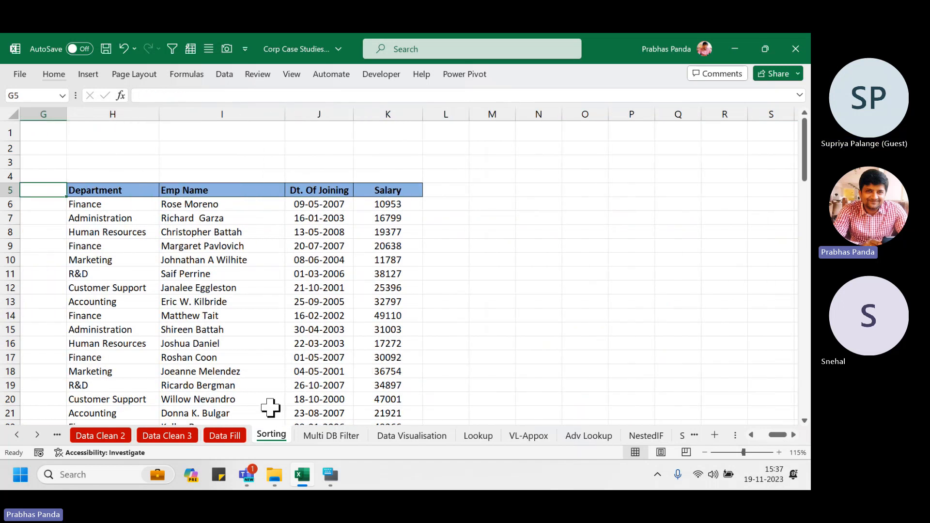
{"action": "left_click_drag", "start_coordinate": [352, 115], "coordinate": [372, 116]}
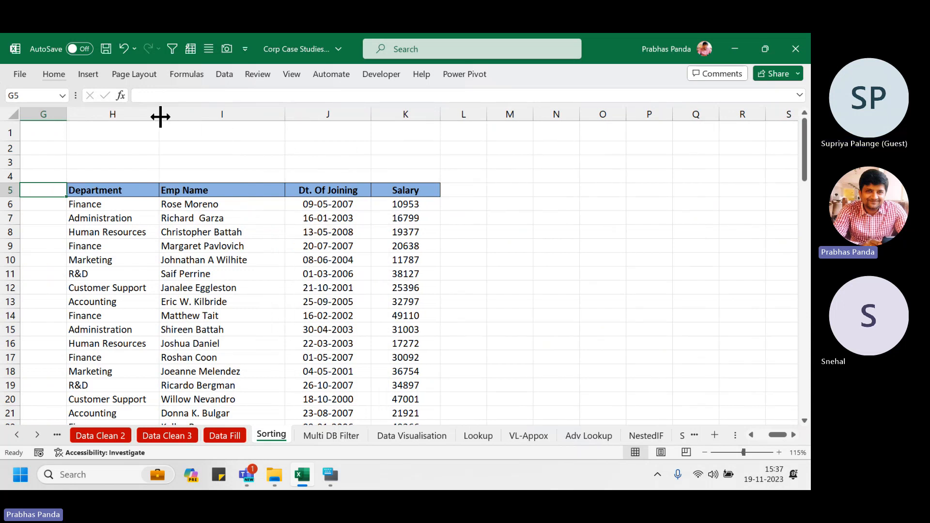
{"action": "left_click_drag", "start_coordinate": [159, 115], "coordinate": [190, 115]}
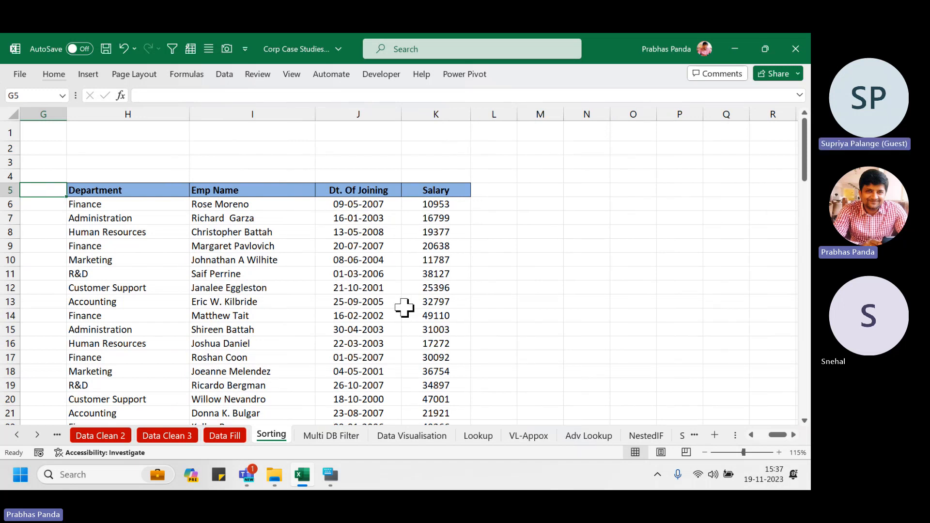
- Sort the second employee range by Salary from Largest to Smallest, and select the first salary cell K6
{"action": "left_click", "coordinate": [298, 263]}
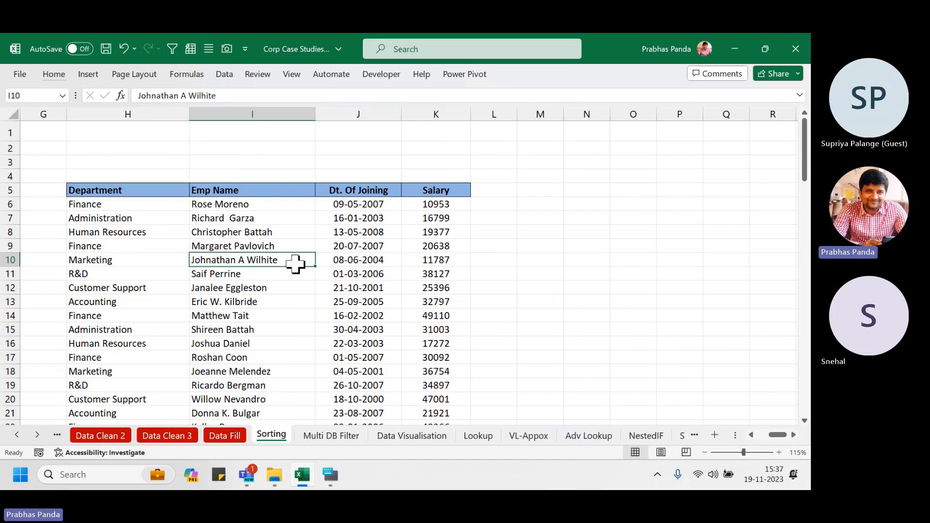
{"action": "key", "text": "ctrl+a"}
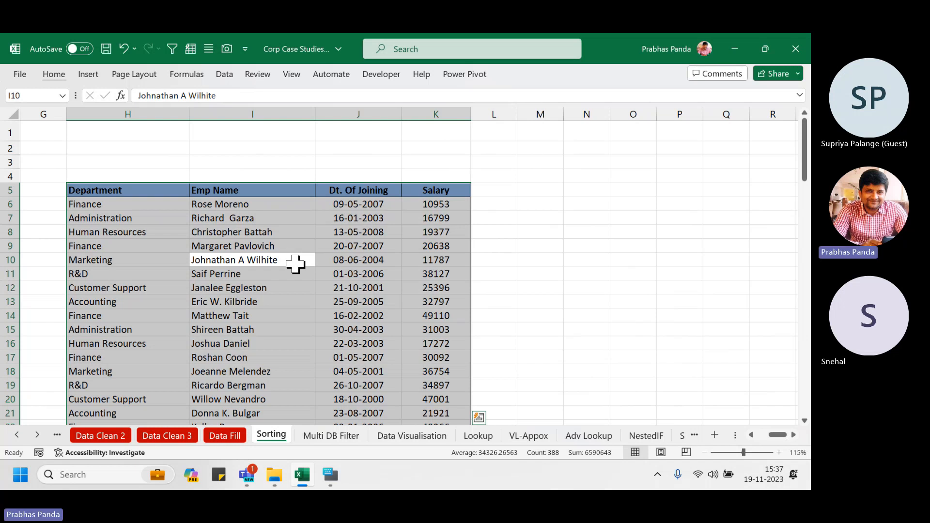
{"action": "key", "text": "alt+d"}
{"action": "key", "text": "s"}
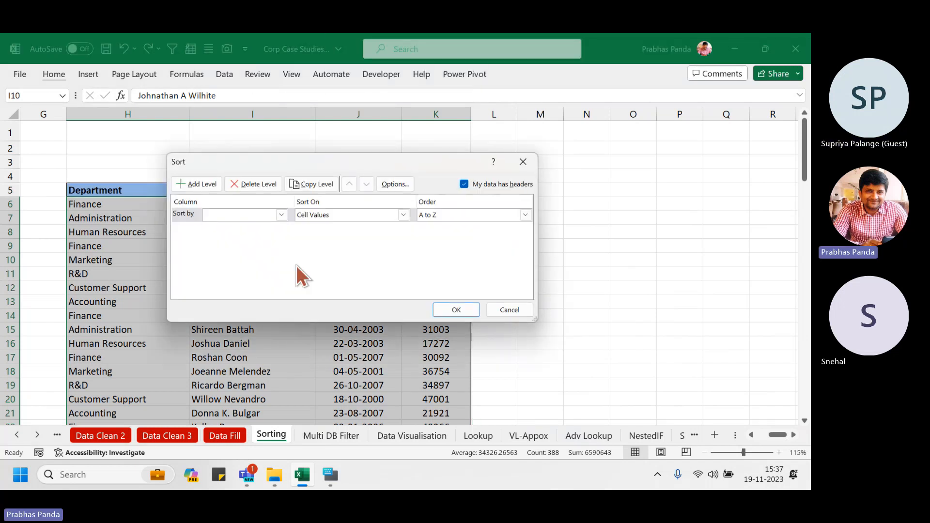
{"action": "left_click", "coordinate": [281, 214]}
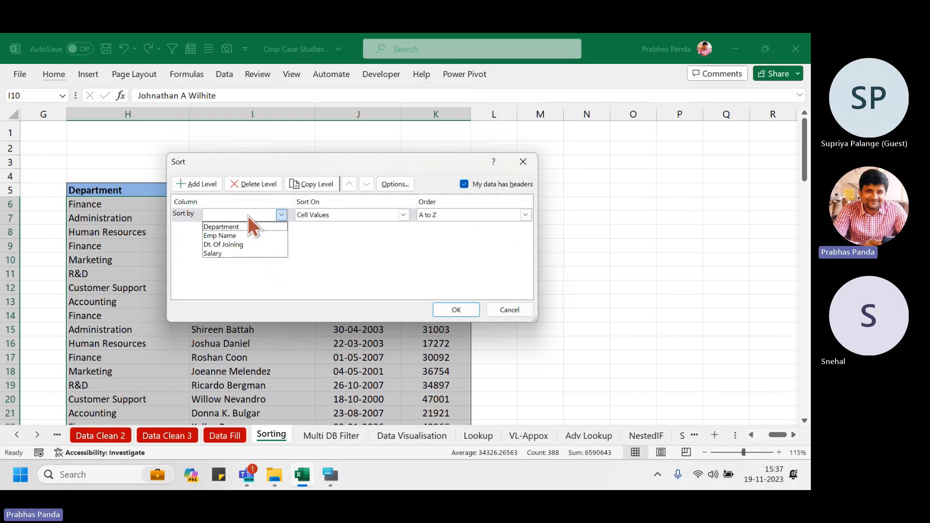
{"action": "left_click", "coordinate": [224, 253]}
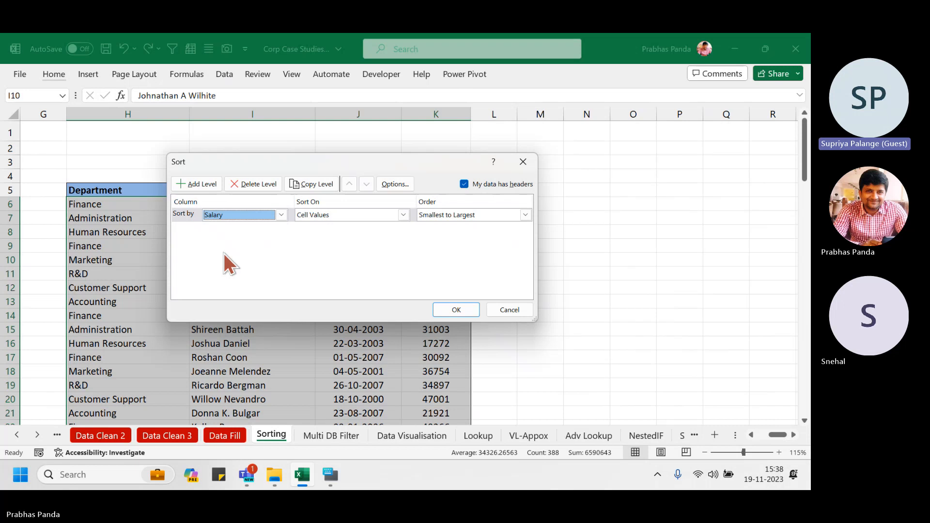
{"action": "left_click", "coordinate": [475, 215]}
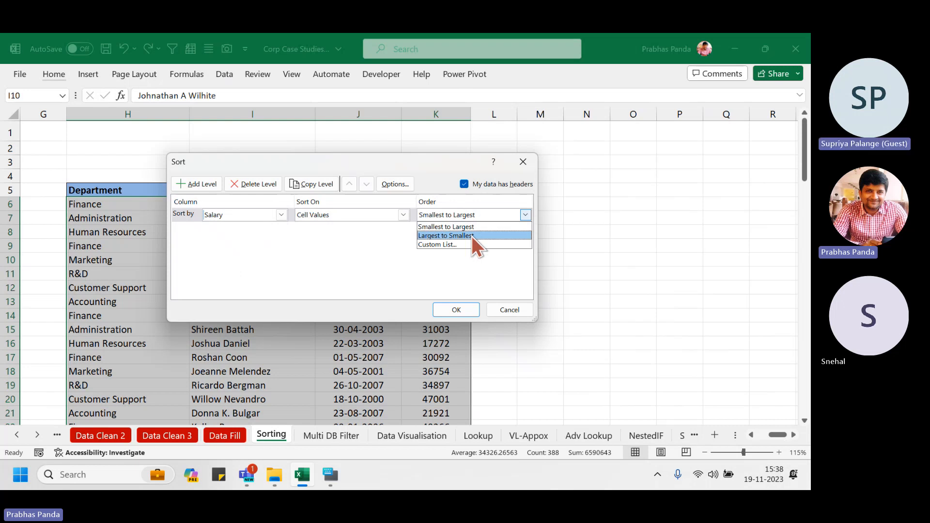
{"action": "left_click", "coordinate": [472, 237]}
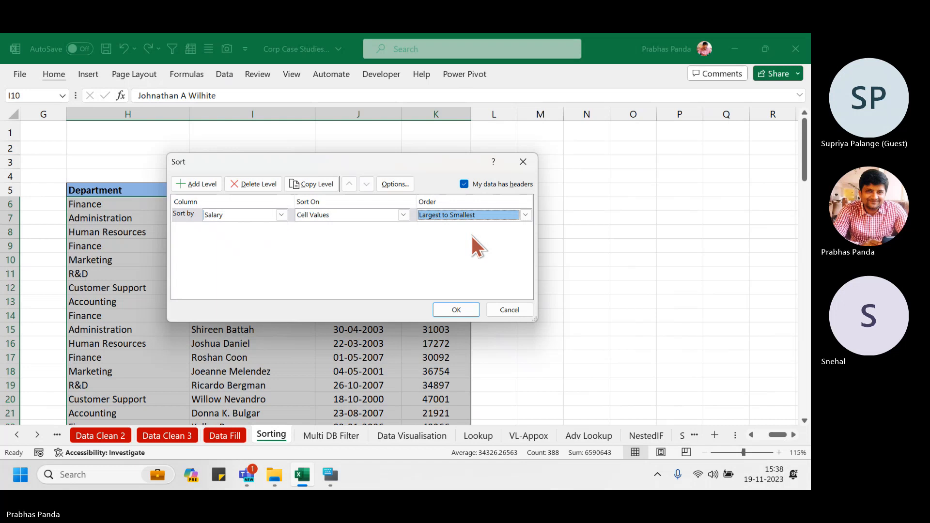
{"action": "left_click", "coordinate": [468, 310]}
{"action": "left_click", "coordinate": [459, 205]}
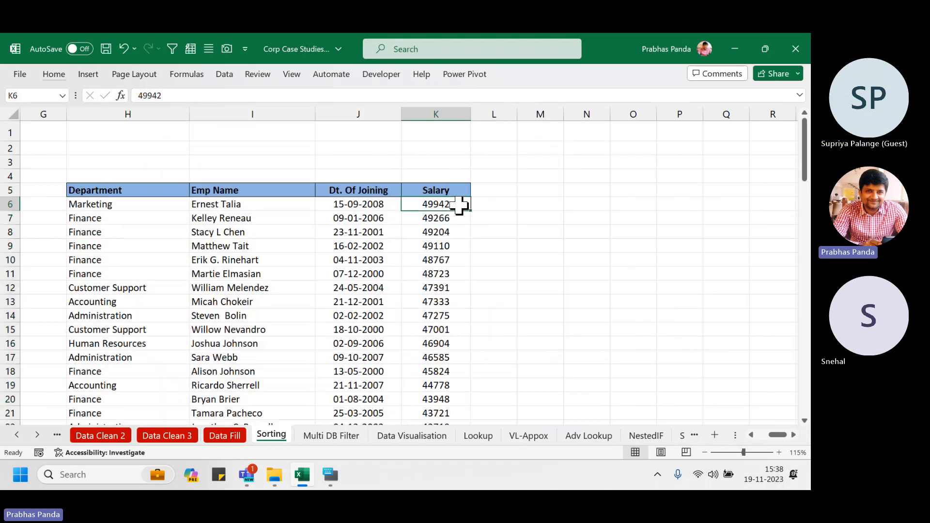
{"action": "left_click", "coordinate": [460, 204]}
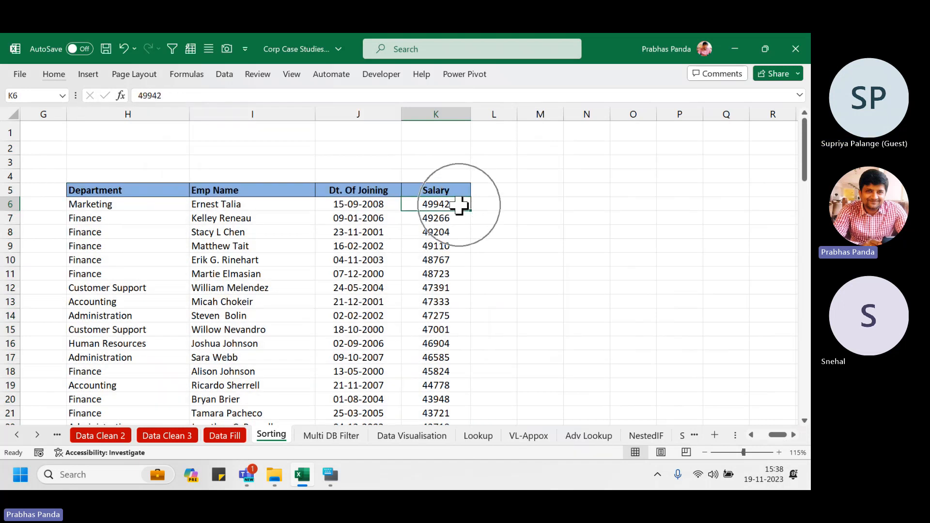
{"action": "left_click", "coordinate": [459, 206]}
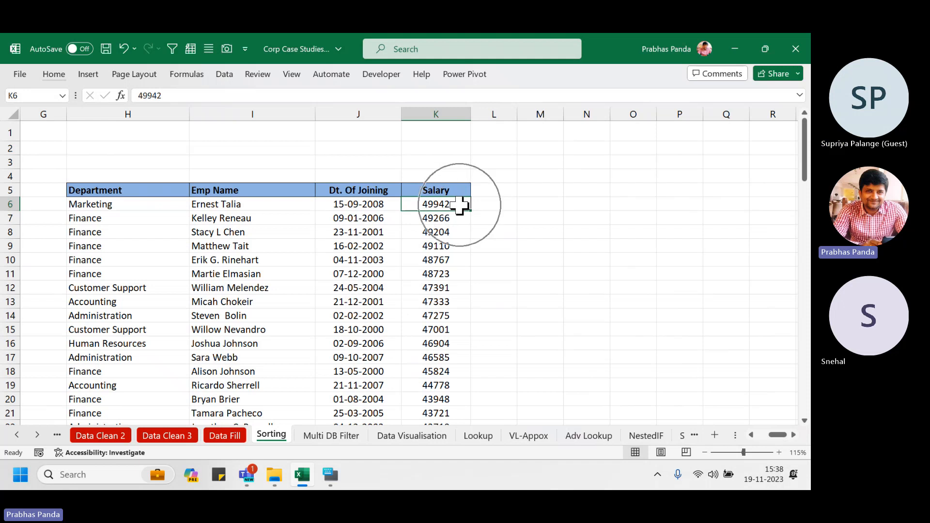
{"action": "left_click", "coordinate": [459, 205]}
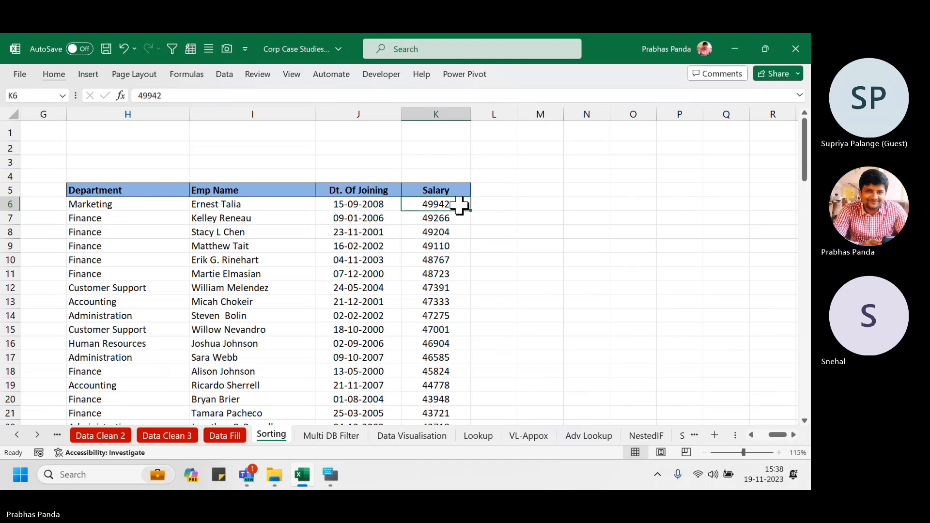
- Convert the second employee range $H$5:$K$101 into a table with headers
{"action": "left_click", "coordinate": [136, 215]}
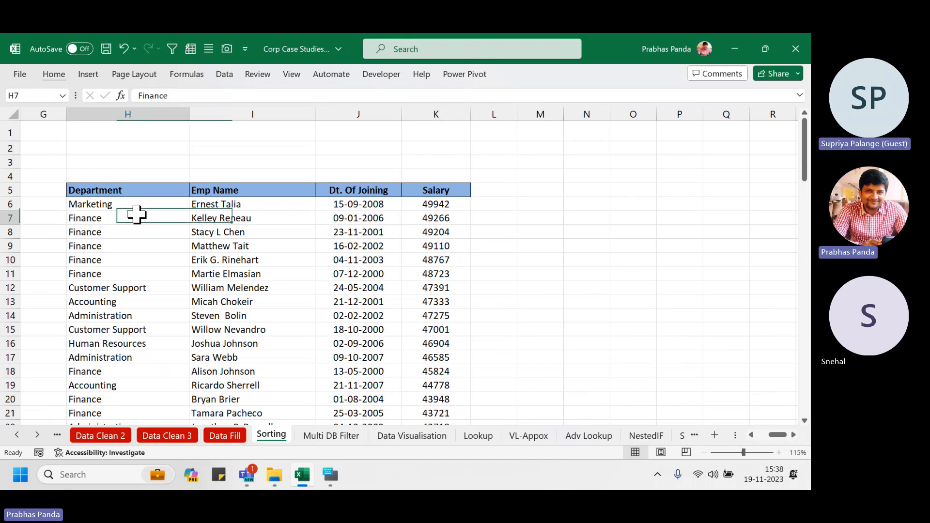
{"action": "key", "text": "ctrl+a"}
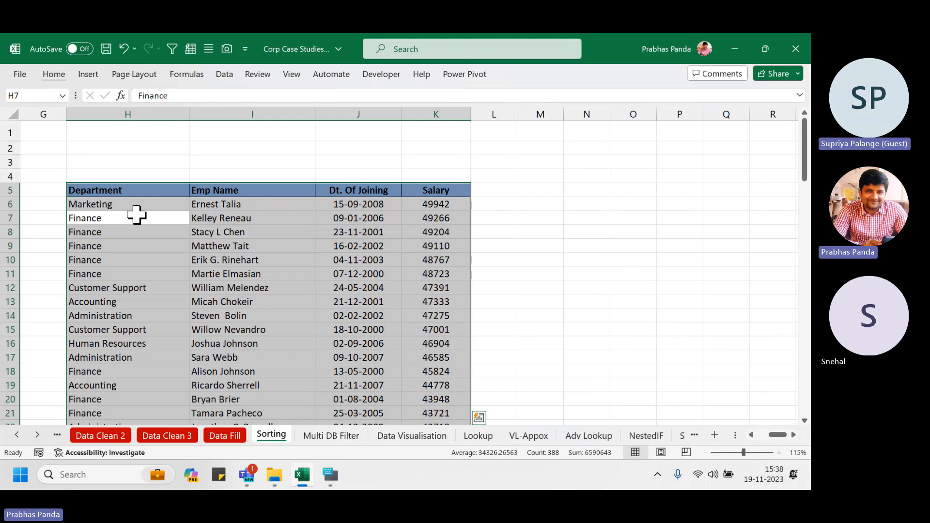
{"action": "key", "text": "ctrl+t"}
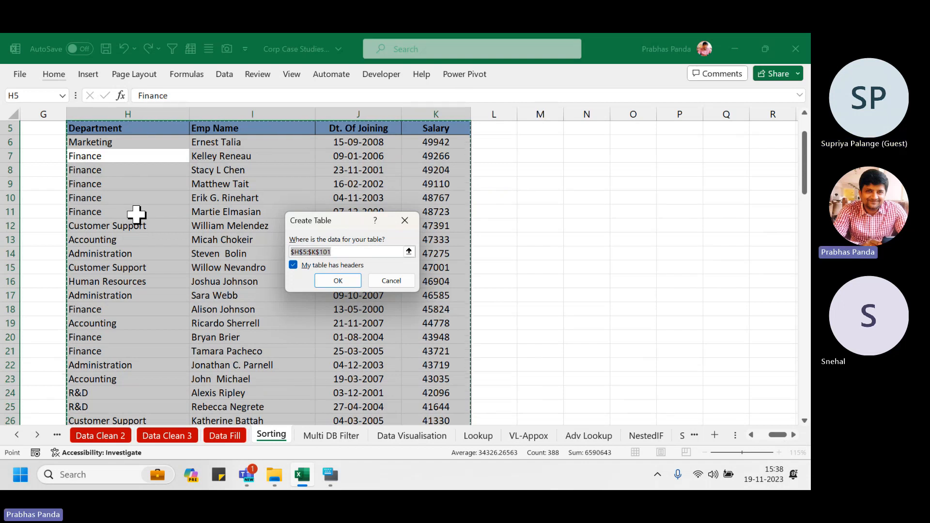
{"action": "left_click", "coordinate": [329, 275]}
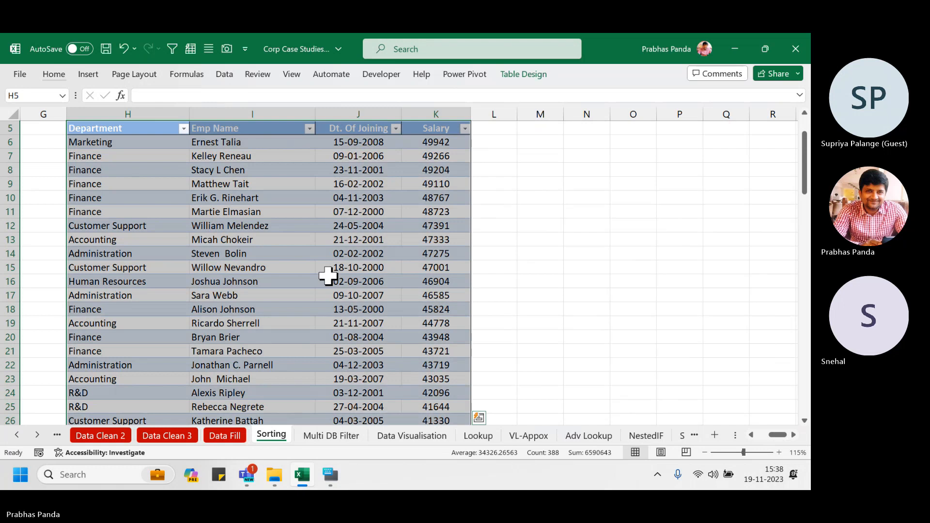
- Select cell H7 in the new employee table and display the table's design options
{"action": "key", "text": "Up"}
{"action": "key", "text": "Up"}
{"action": "key", "text": "Up"}
{"action": "key", "text": "Up"}
{"action": "key", "text": "Down"}
{"action": "key", "text": "Down"}
{"action": "key", "text": "Down"}
{"action": "key", "text": "Down"}
{"action": "key", "text": "Down"}
{"action": "key", "text": "Down"}
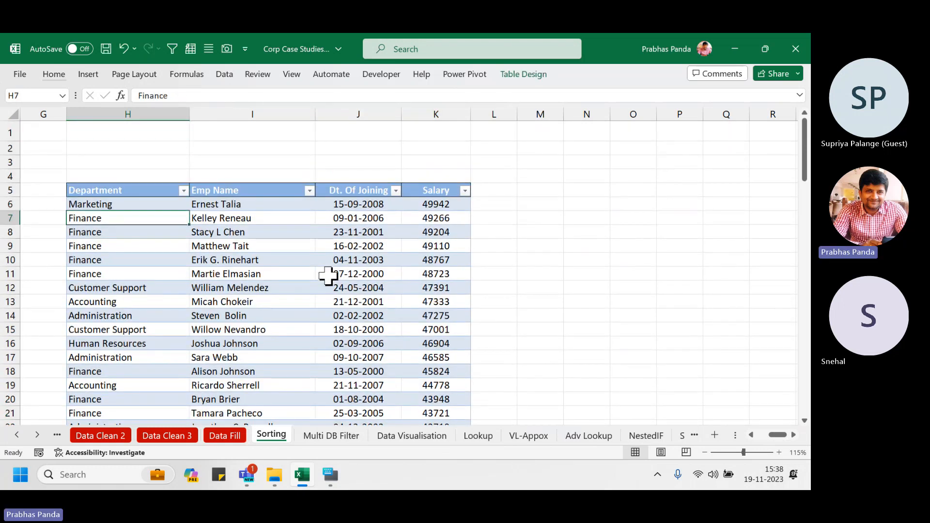
{"action": "left_click", "coordinate": [522, 78]}
{"action": "key", "text": "ctrl"}
{"action": "key", "text": "ctrl"}
{"action": "key", "text": "ctrl"}
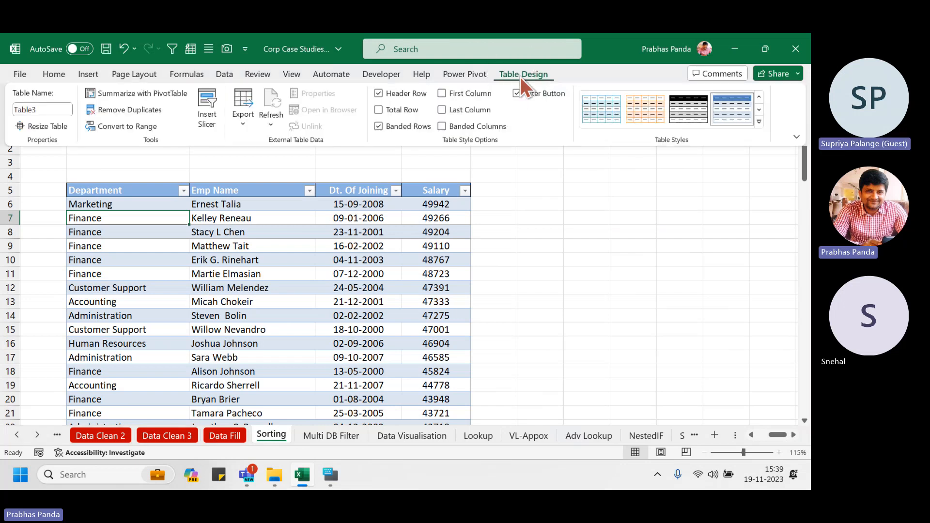
{"action": "key", "text": "ctrl"}
{"action": "key", "text": "ctrl"}
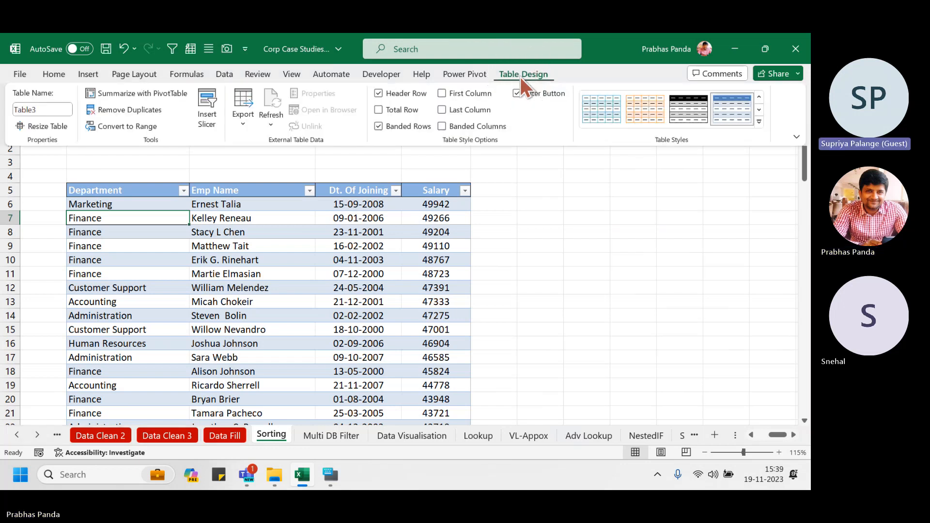
{"action": "key", "text": "ctrl"}
{"action": "key", "text": "ctrl"}
{"action": "key", "text": "ctrl"}
{"action": "key", "text": "ctrl"}
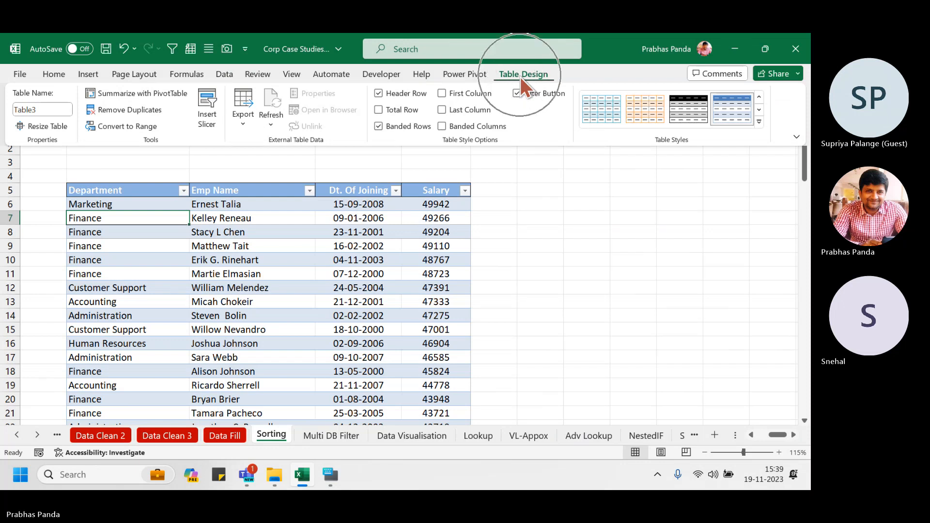
{"action": "key", "text": "ctrl"}
{"action": "key", "text": "ctrl"}
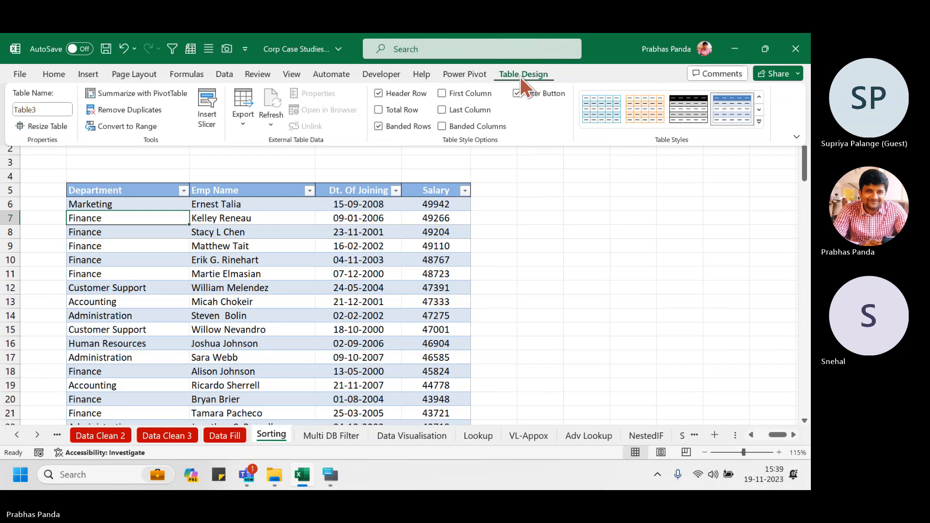
{"action": "key", "text": "ctrl"}
{"action": "left_click", "coordinate": [520, 77]}
{"action": "left_click", "coordinate": [520, 77]}
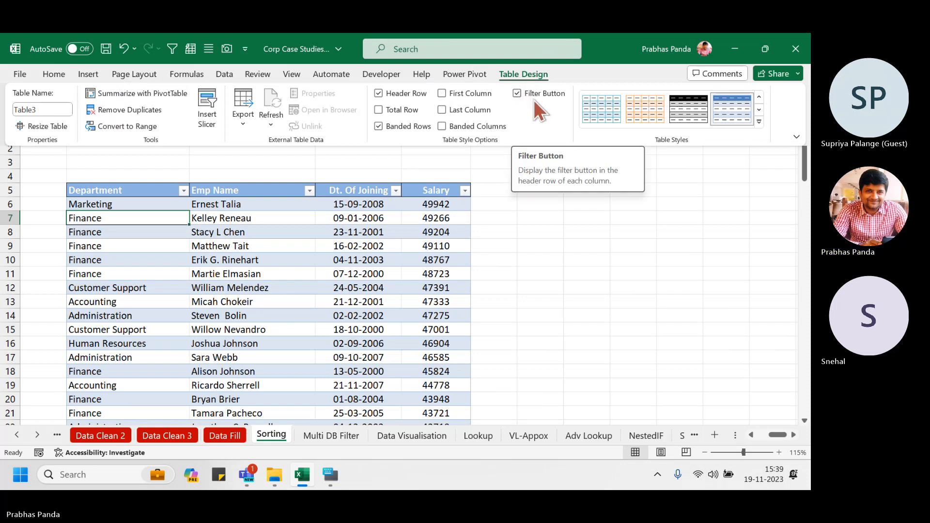
{"action": "left_click_drag", "start_coordinate": [505, 86], "coordinate": [577, 110]}
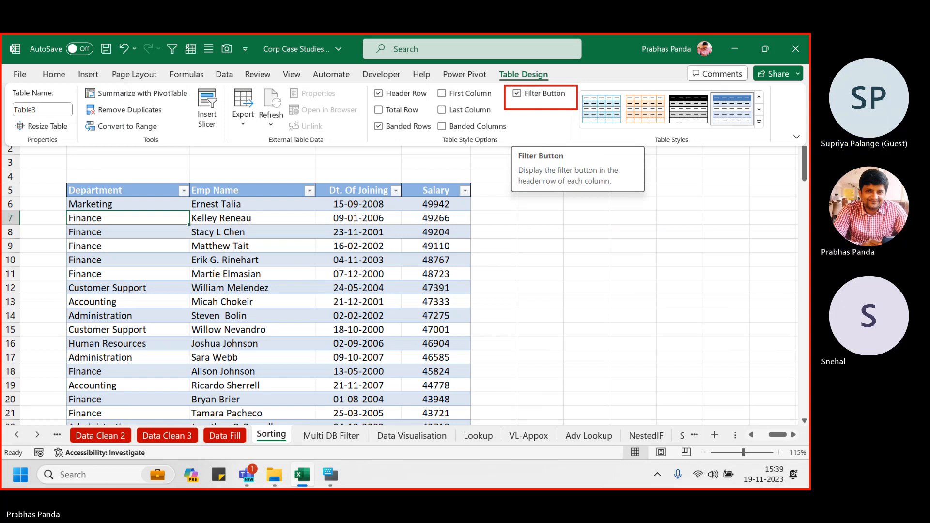
{"action": "key", "text": "Escape"}
- Turn off the filter buttons in the employee table's header row
{"action": "left_click", "coordinate": [512, 71]}
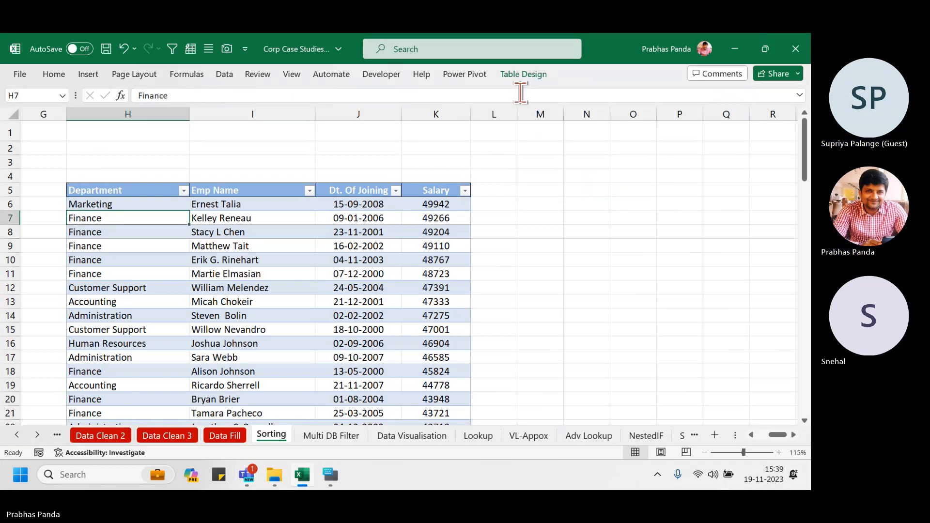
{"action": "left_click", "coordinate": [522, 78]}
{"action": "left_click", "coordinate": [517, 94]}
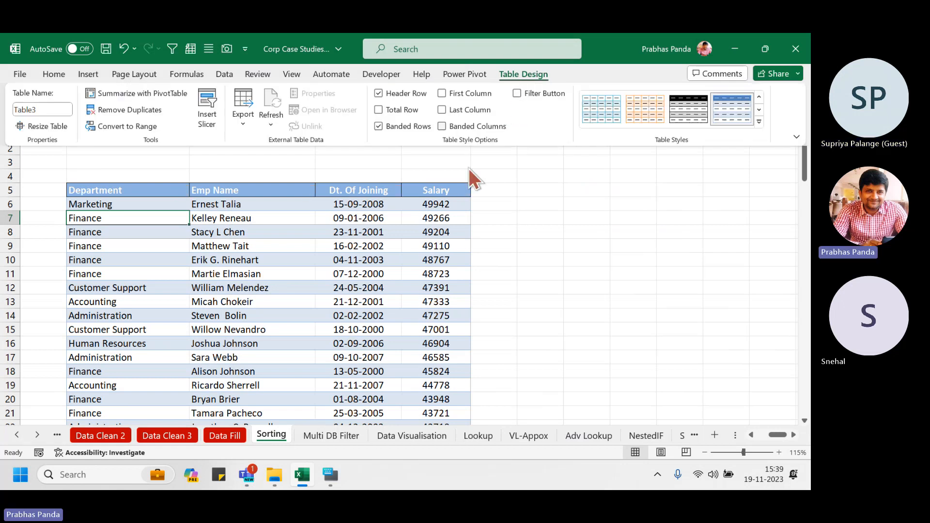
{"action": "left_click", "coordinate": [266, 271]}
{"action": "left_click", "coordinate": [213, 242]}
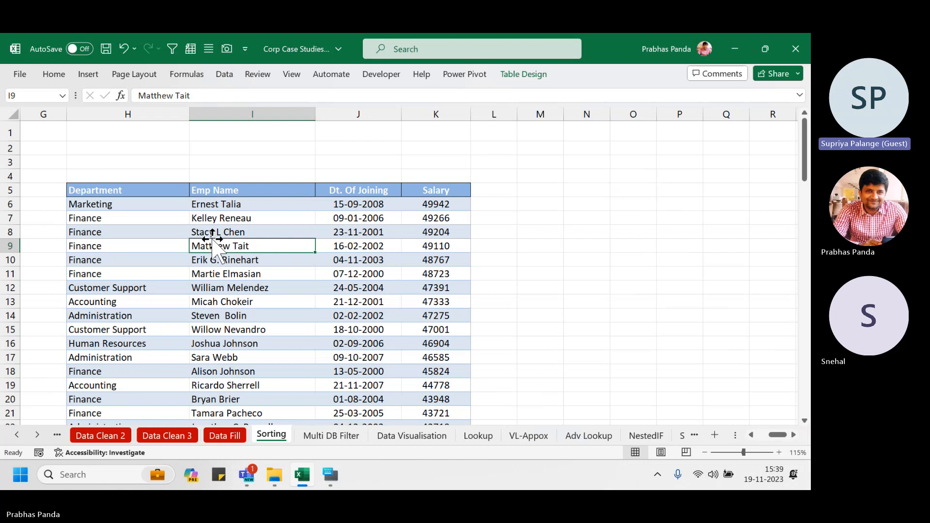
- Enter the label TOTAL in J4 above the table and centre the cells J4:K4
{"action": "left_click", "coordinate": [369, 178]}
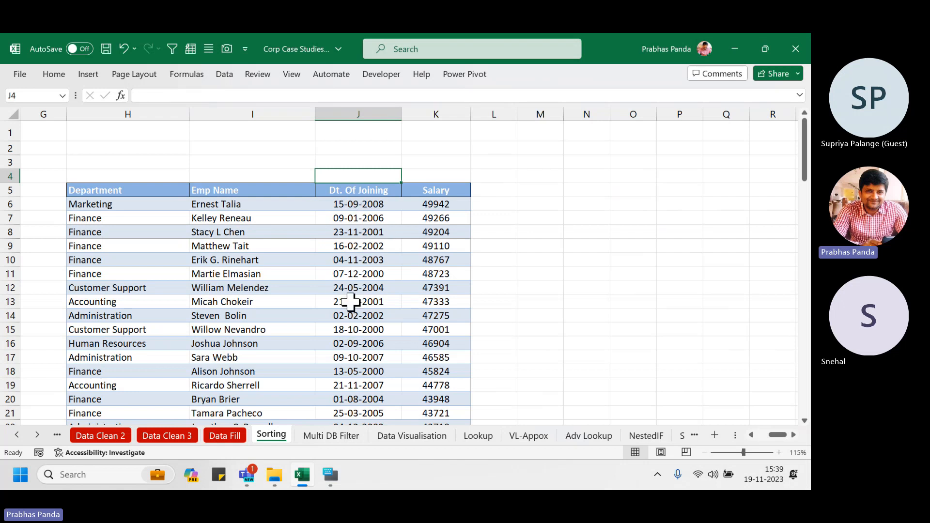
{"action": "type", "text": "TOTAL"}
{"action": "key", "text": "Tab"}
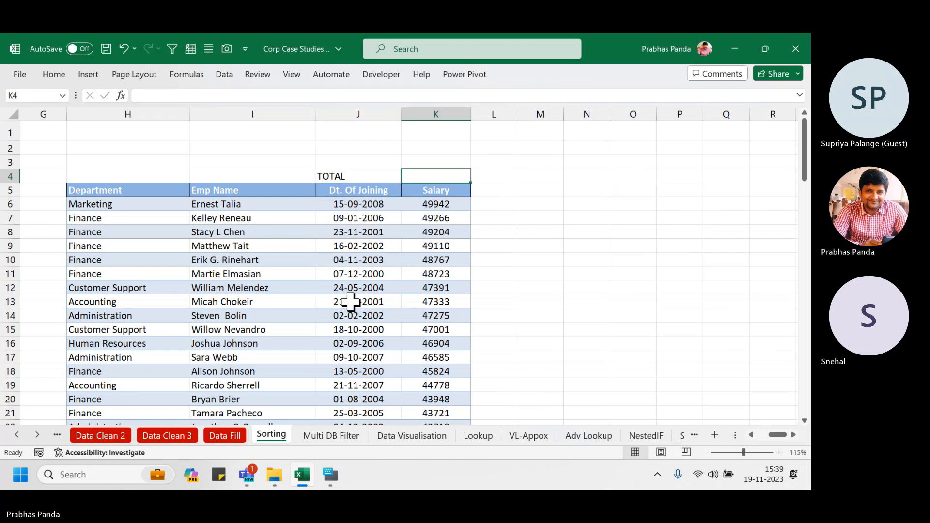
{"action": "key", "text": "Left"}
{"action": "key", "text": "alt+h"}
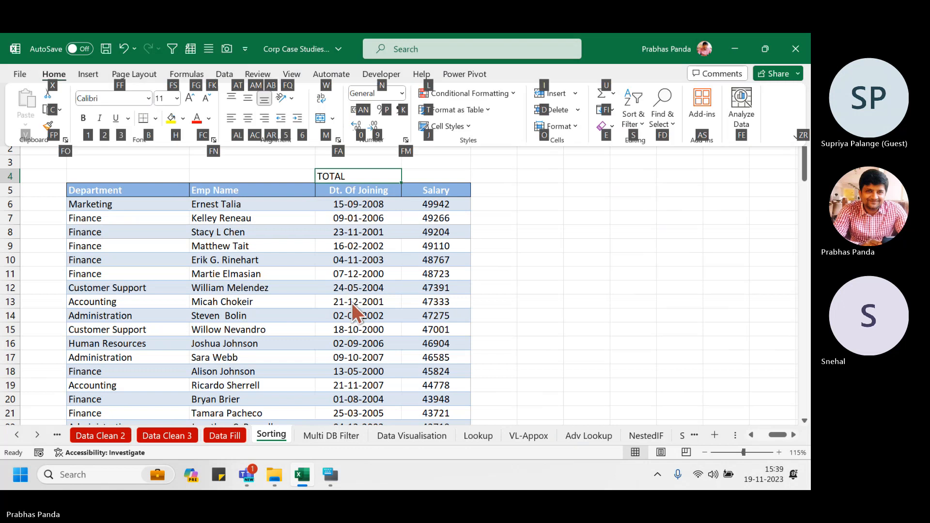
{"action": "key", "text": "Escape"}
{"action": "key", "text": "Escape"}
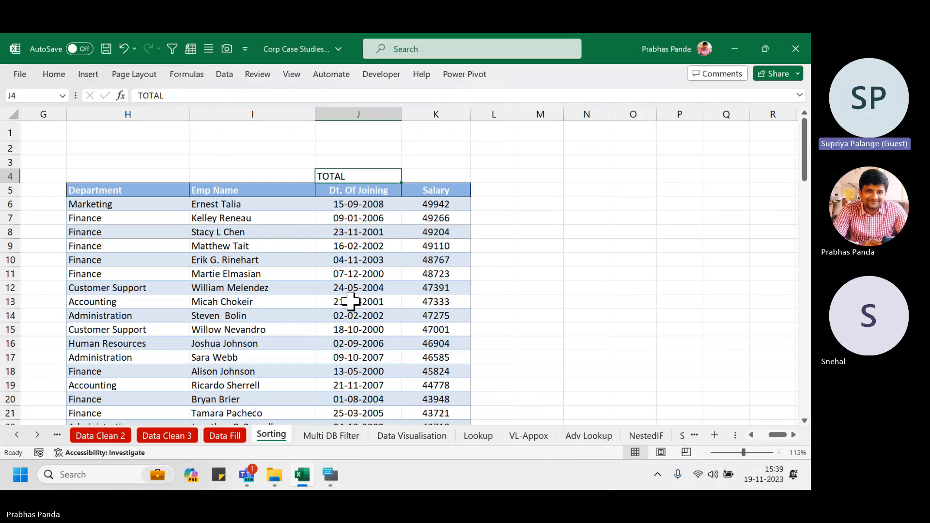
{"action": "key", "text": "shift+Right"}
{"action": "key", "text": "alt+h"}
{"action": "key", "text": "a"}
{"action": "key", "text": "c"}
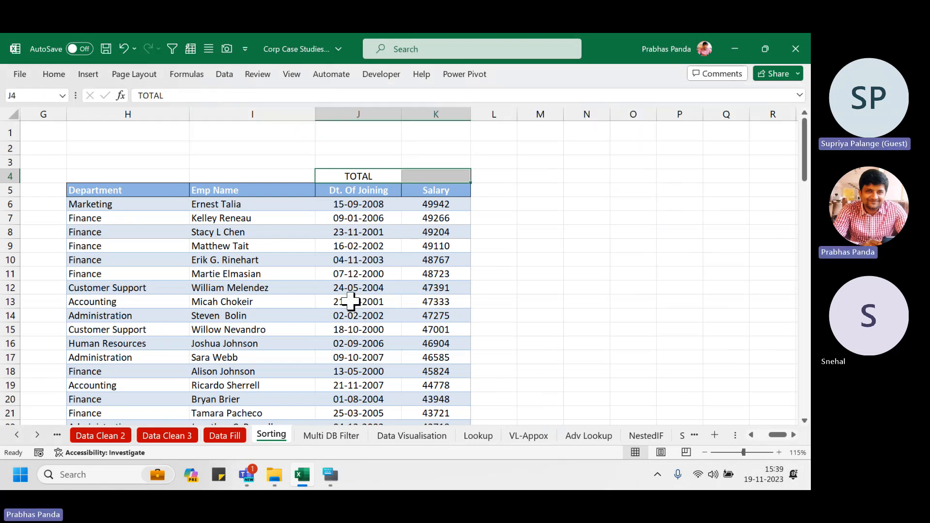
- Enter =SUBTOTAL(9,Table3[Salary]) in K4, using the 9 - SUM function and the table's whole Salary column
{"action": "key", "text": "Right"}
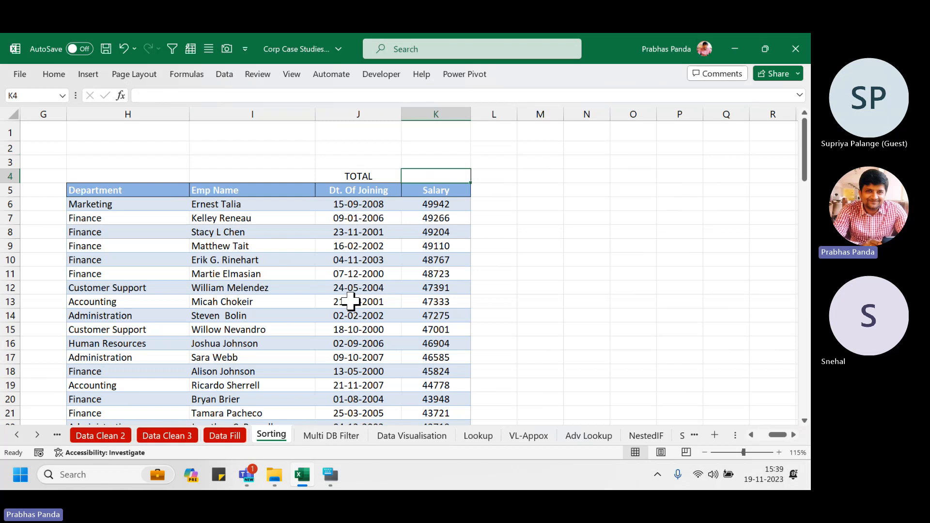
{"action": "type", "text": "="}
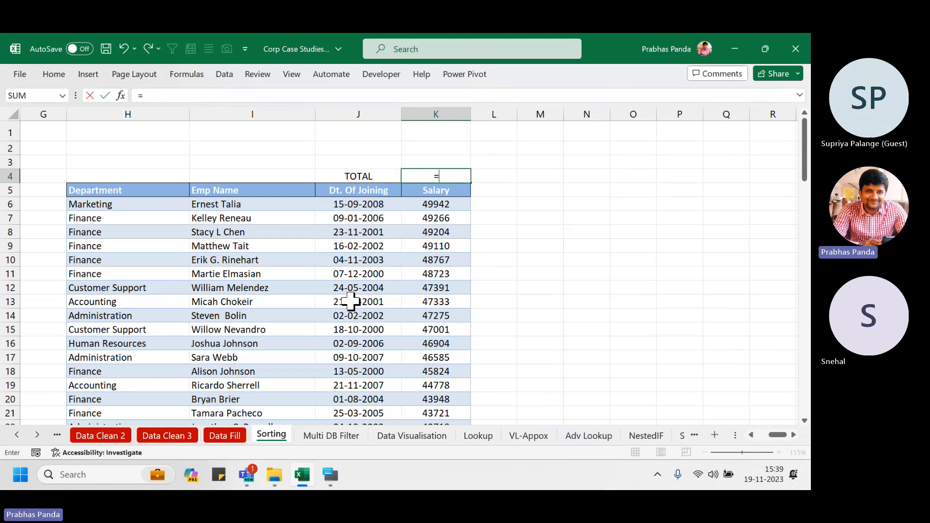
{"action": "type", "text": "SUB"}
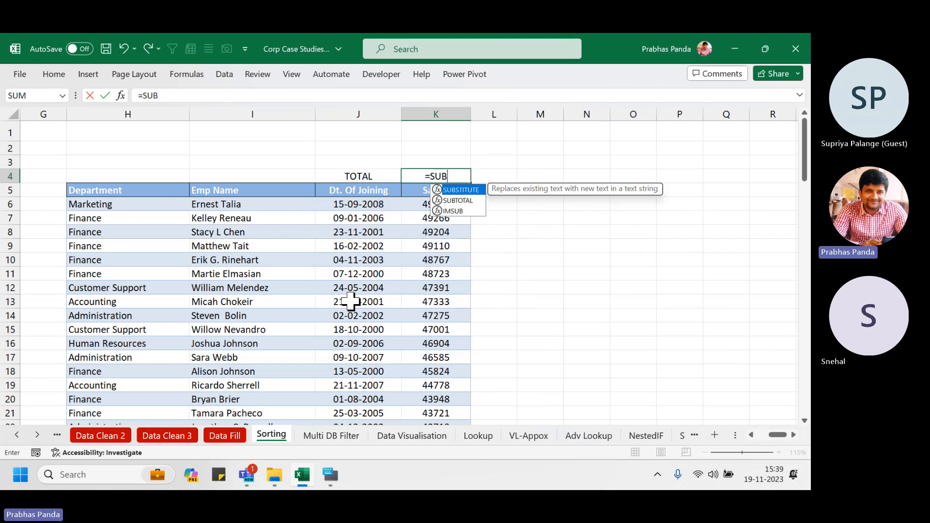
{"action": "type", "text": "TOTAL("}
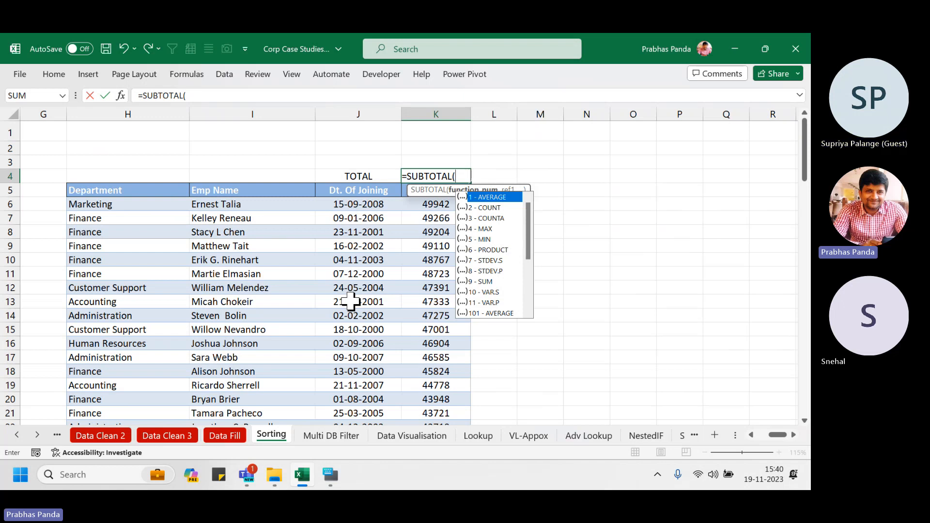
{"action": "key", "text": "Down"}
{"action": "key", "text": "Down"}
{"action": "key", "text": "Down"}
{"action": "key", "text": "Down"}
{"action": "key", "text": "Down"}
{"action": "key", "text": "Down"}
{"action": "key", "text": "Down"}
{"action": "key", "text": "Down"}
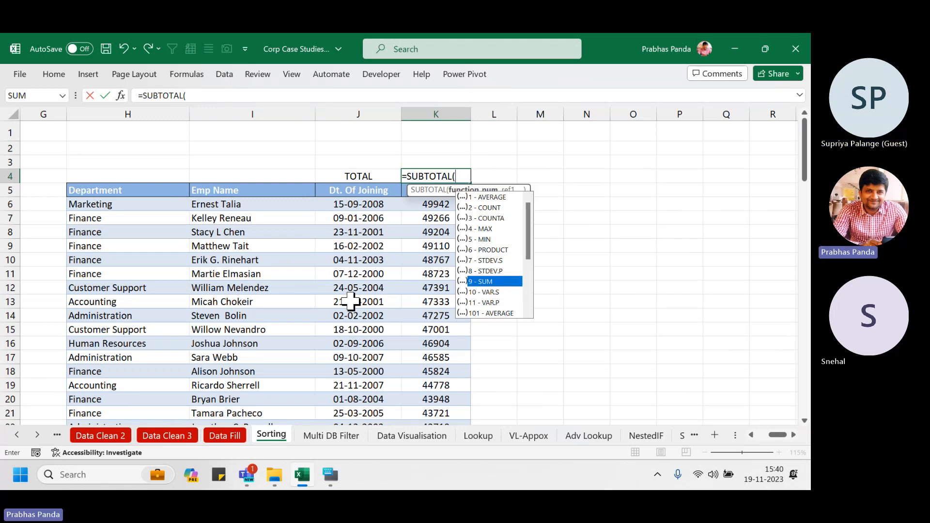
{"action": "key", "text": "Tab"}
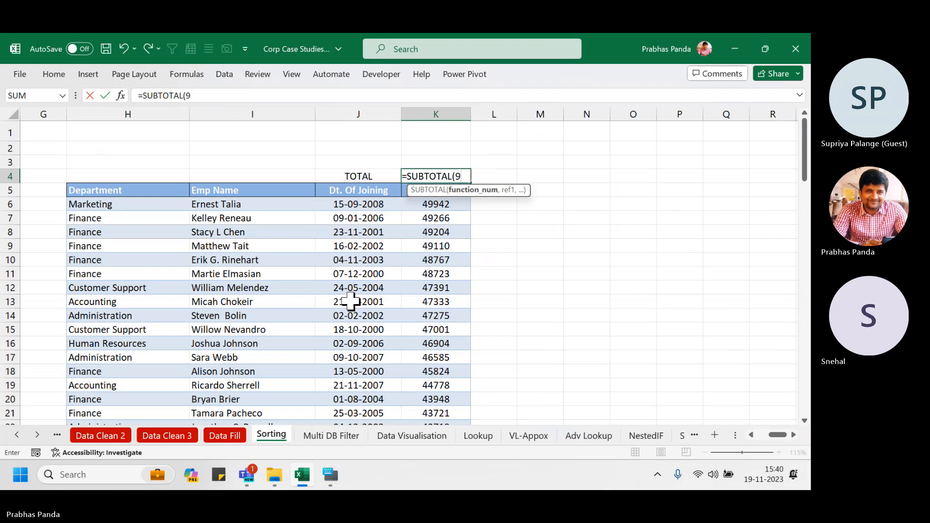
{"action": "type", "text": ","}
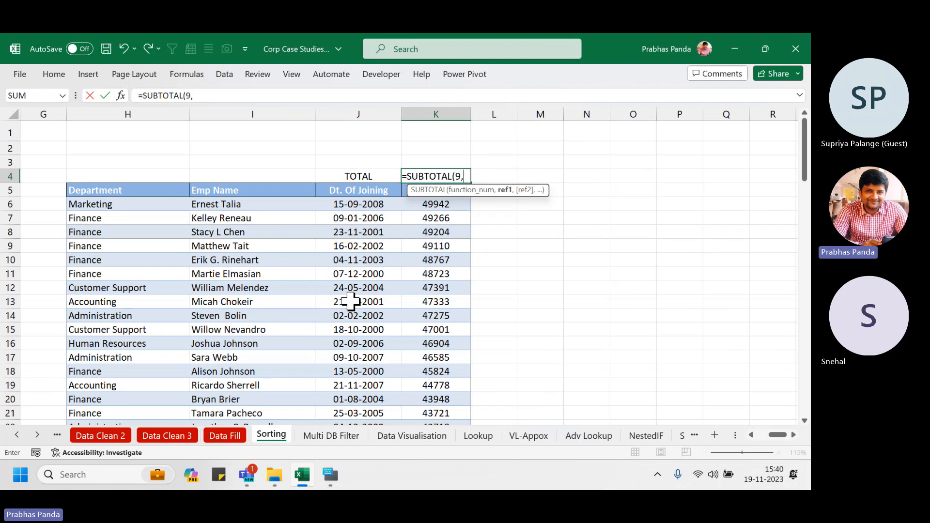
{"action": "left_click", "coordinate": [436, 204]}
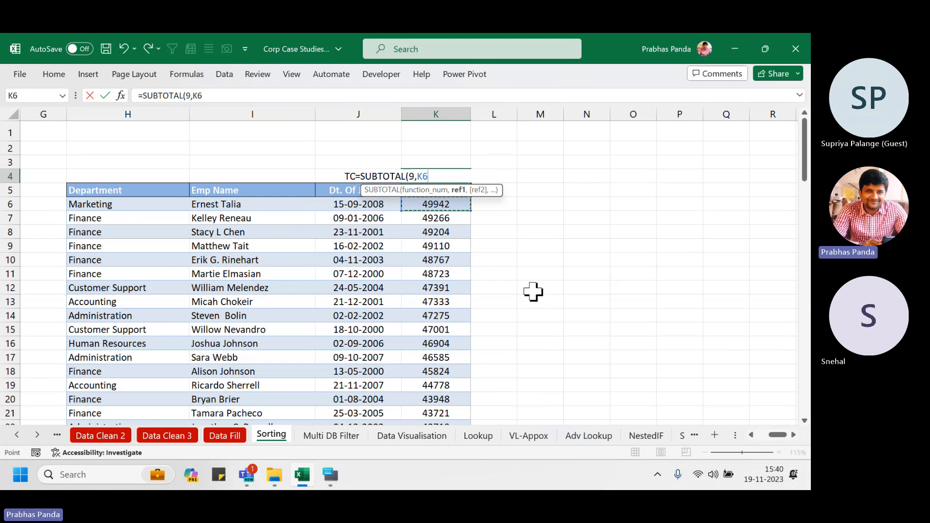
{"action": "key", "text": "ctrl+shift+Down"}
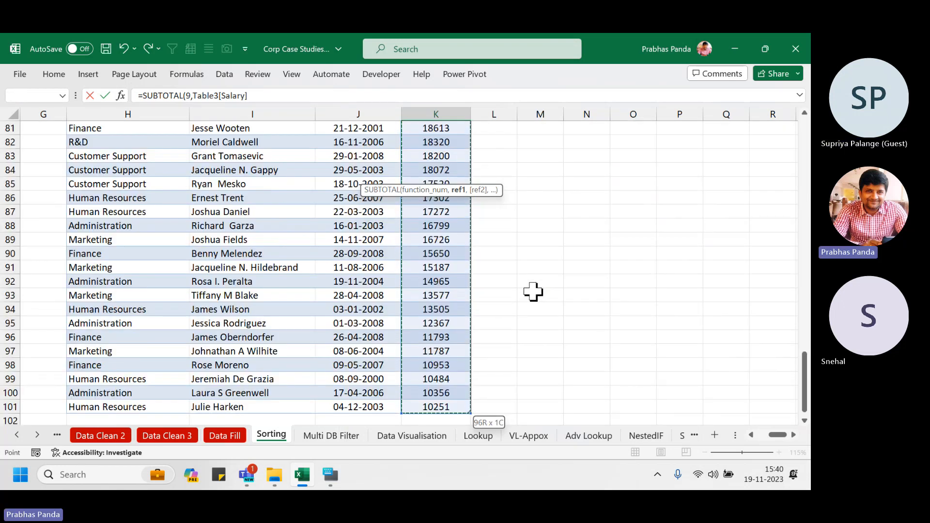
{"action": "key", "text": "Return"}
{"action": "scroll", "coordinate": [540, 285], "scroll_direction": "up", "scroll_amount": 1}
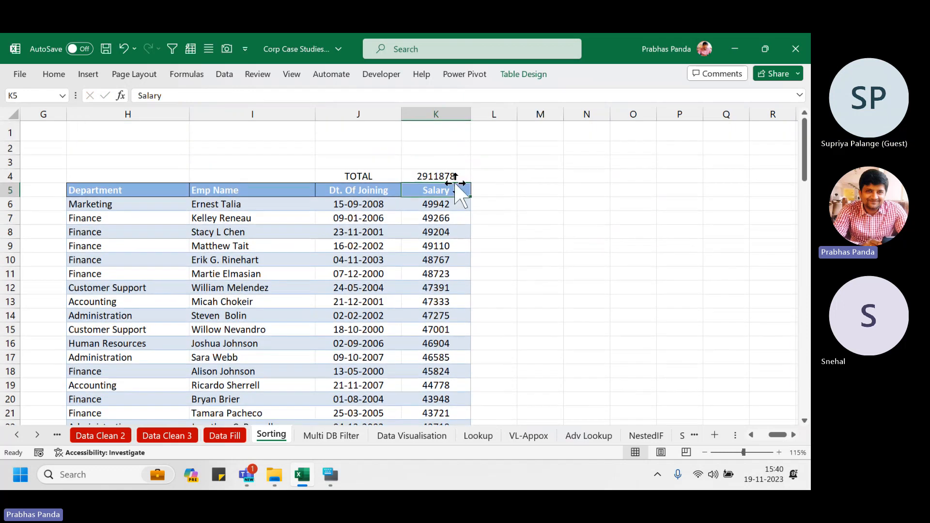
- Format the salary total in K4 as rupee currency with two decimals and make it bold
{"action": "left_click", "coordinate": [458, 178]}
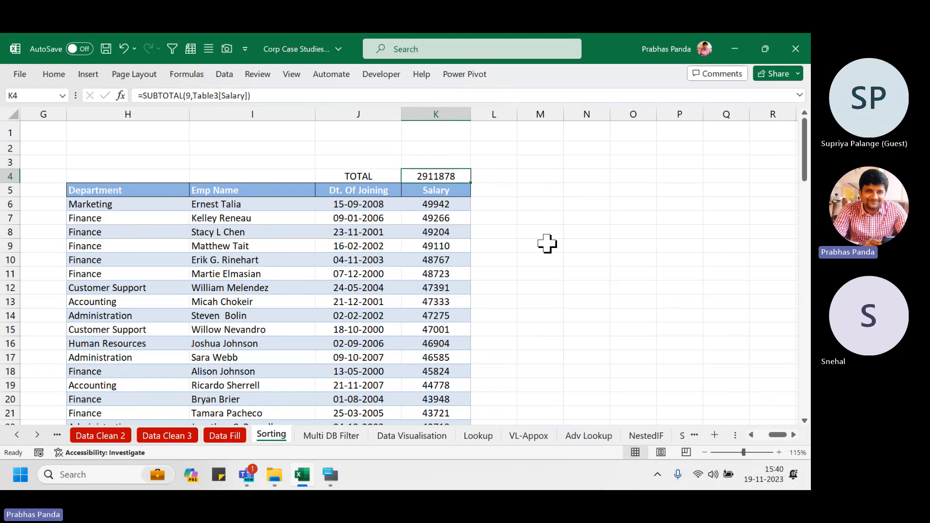
{"action": "left_click", "coordinate": [336, 480]}
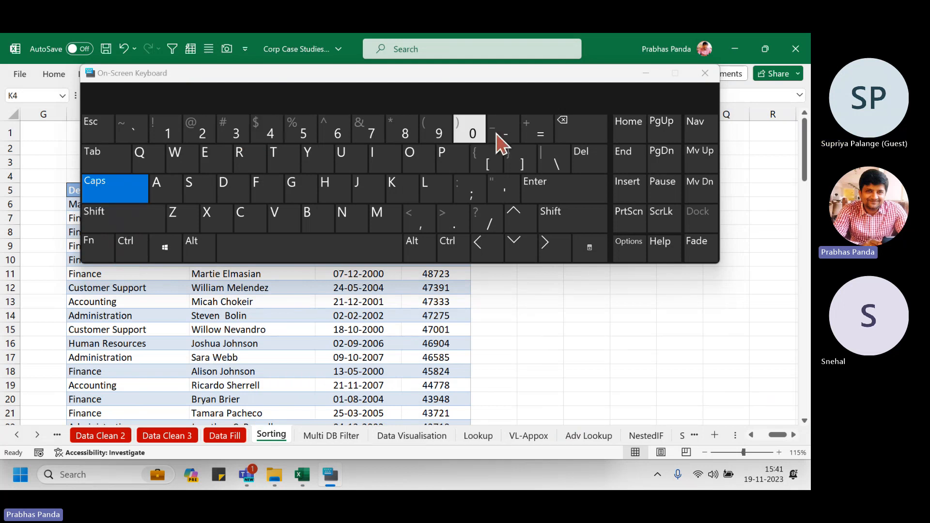
{"action": "left_click", "coordinate": [647, 74]}
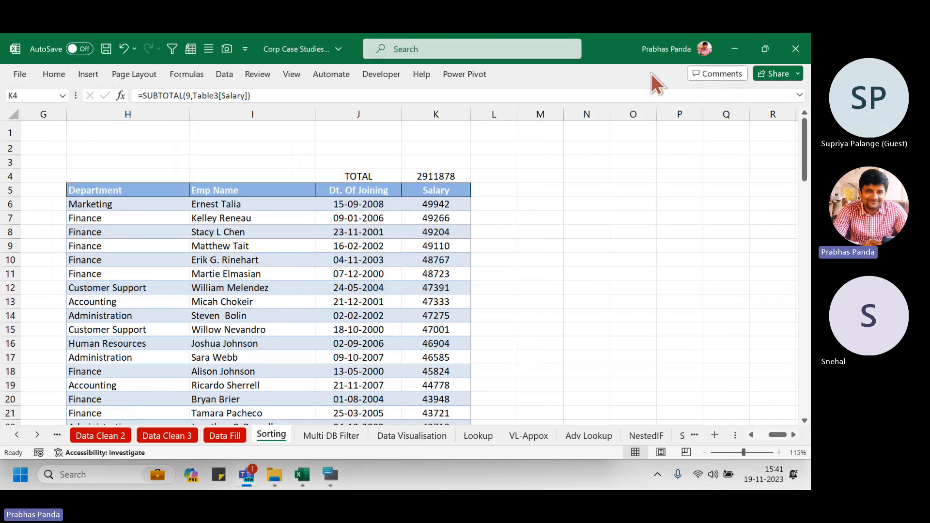
{"action": "left_click", "coordinate": [424, 180]}
{"action": "key", "text": "ctrl+shift+4"}
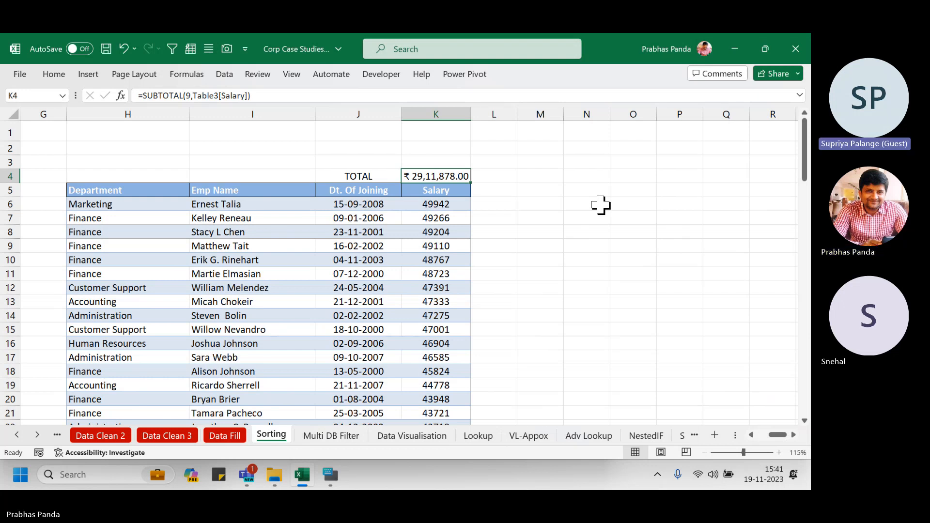
{"action": "key", "text": "ctrl+b"}
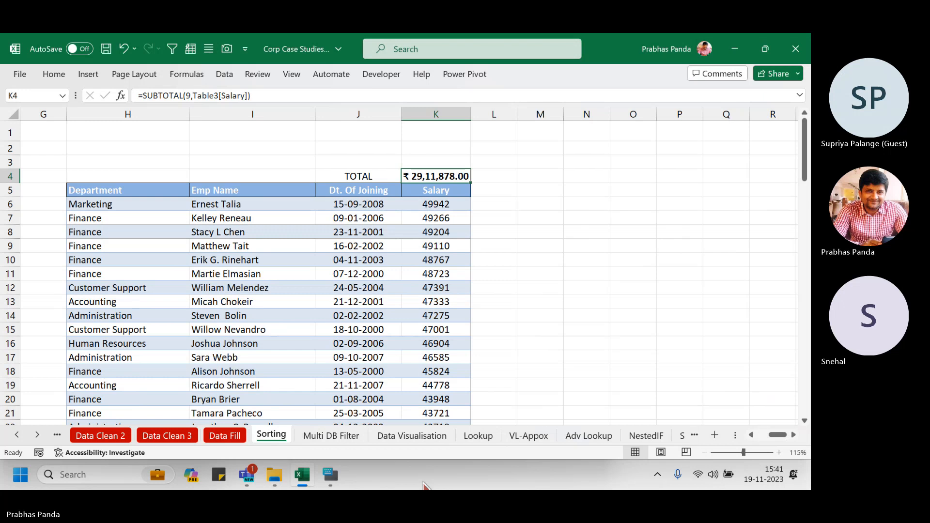
- Switch to the Teams meeting window, check the meeting chat, and return to the Excel workbook
{"action": "mouse_move", "coordinate": [246, 482]}
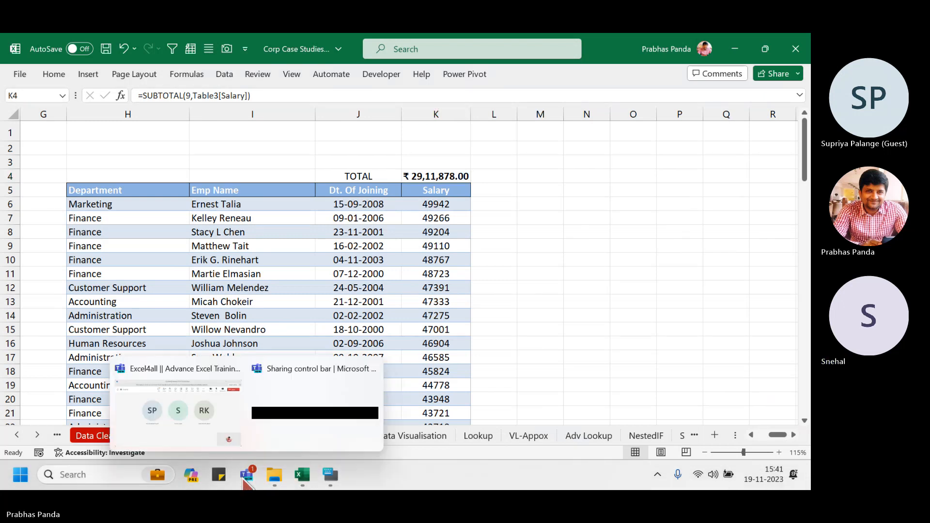
{"action": "left_click", "coordinate": [160, 415]}
{"action": "left_click", "coordinate": [282, 97]}
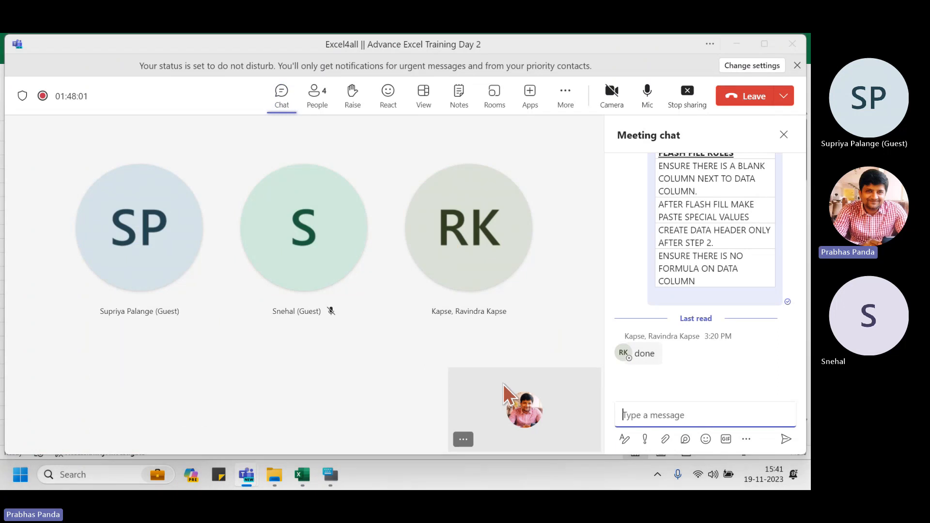
{"action": "key", "text": "alt+Tab"}
- Draw a rectangle about 5.64 cm wide and 1.12 cm high over J2:K3, just above the TOTAL row
{"action": "left_click", "coordinate": [361, 163]}
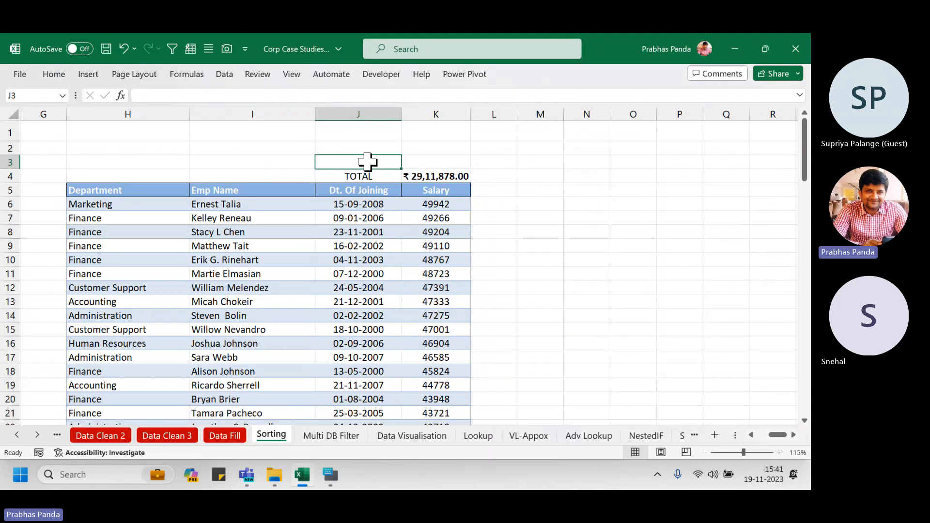
{"action": "key", "text": "ctrl"}
{"action": "key", "text": "ctrl"}
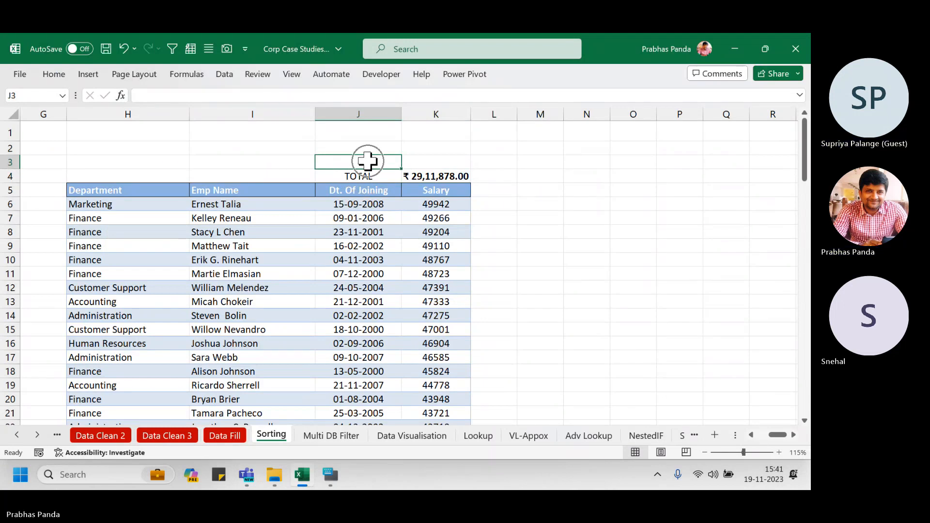
{"action": "left_click", "coordinate": [88, 70]}
{"action": "left_click", "coordinate": [165, 123]}
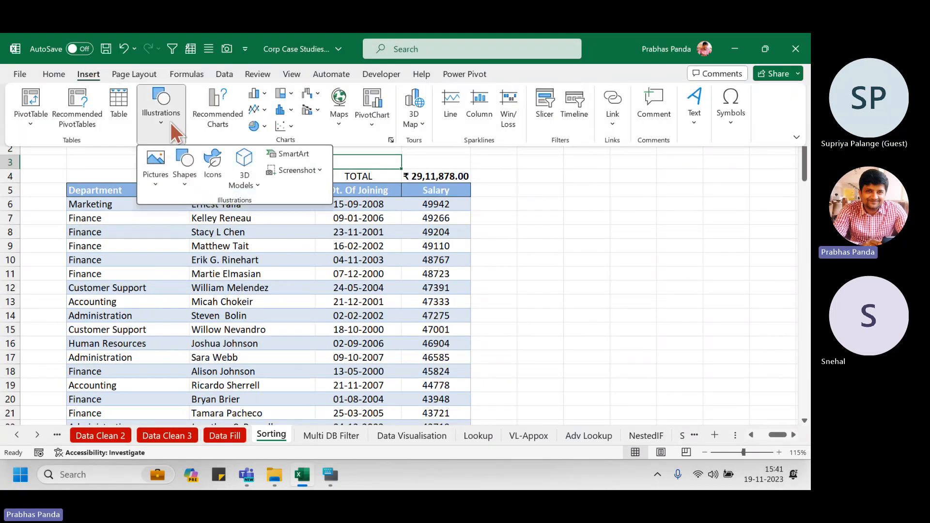
{"action": "left_click", "coordinate": [187, 184]}
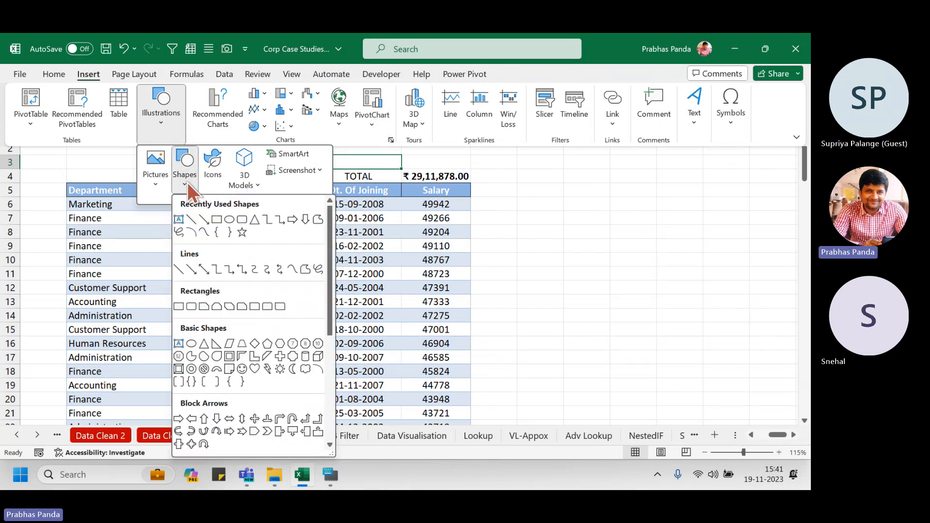
{"action": "left_click", "coordinate": [220, 217]}
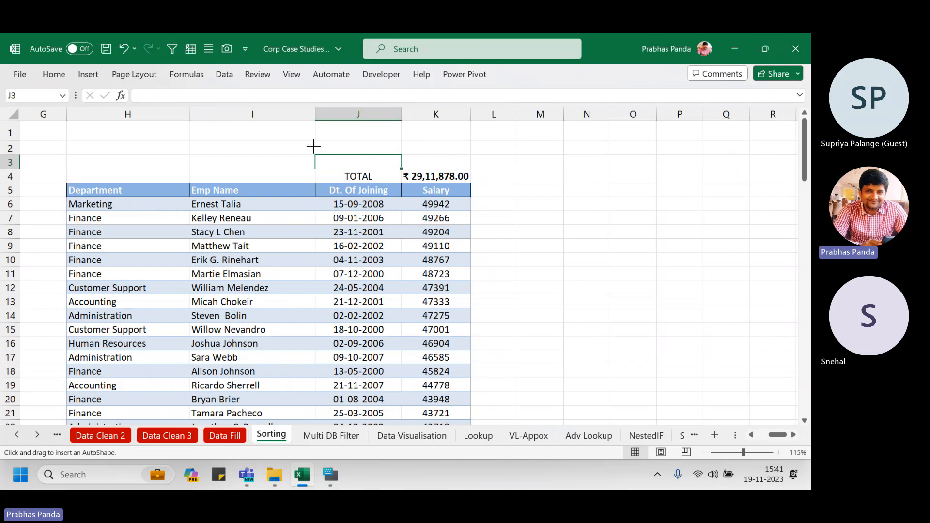
{"action": "left_click_drag", "start_coordinate": [313, 140], "coordinate": [468, 171]}
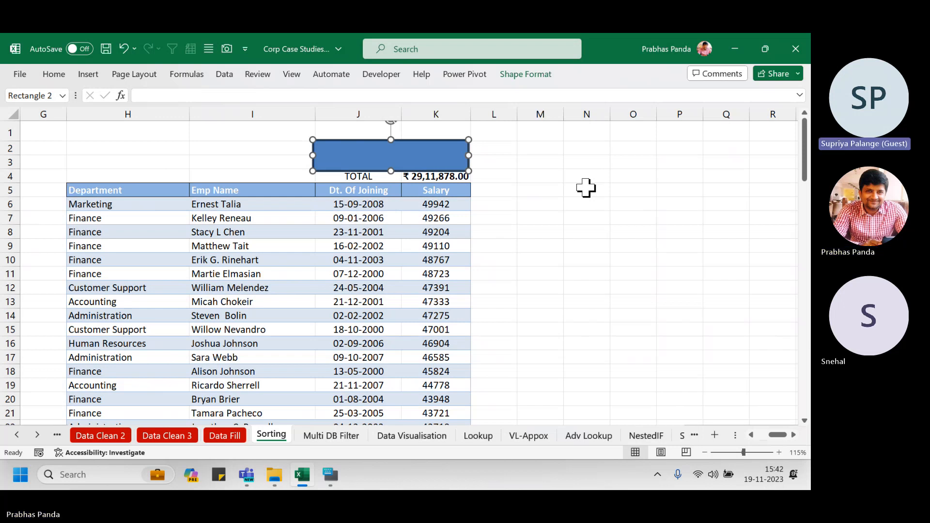
{"action": "key", "text": "ctrl+F1"}
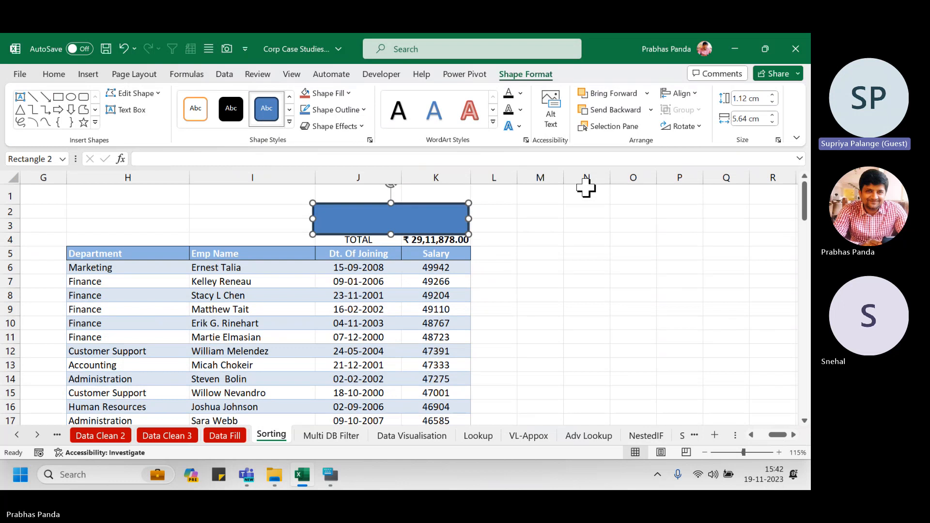
{"action": "left_click", "coordinate": [88, 74]}
{"action": "left_click", "coordinate": [164, 119]}
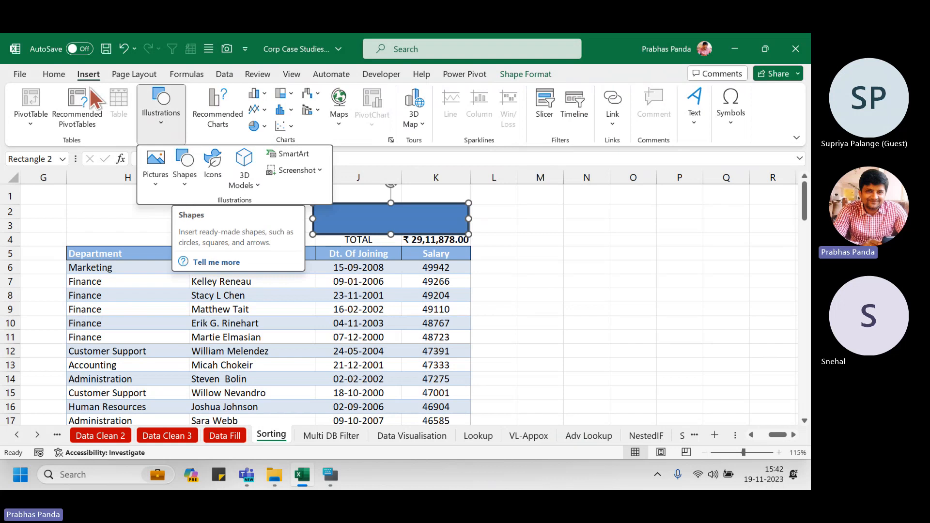
{"action": "left_click", "coordinate": [188, 185]}
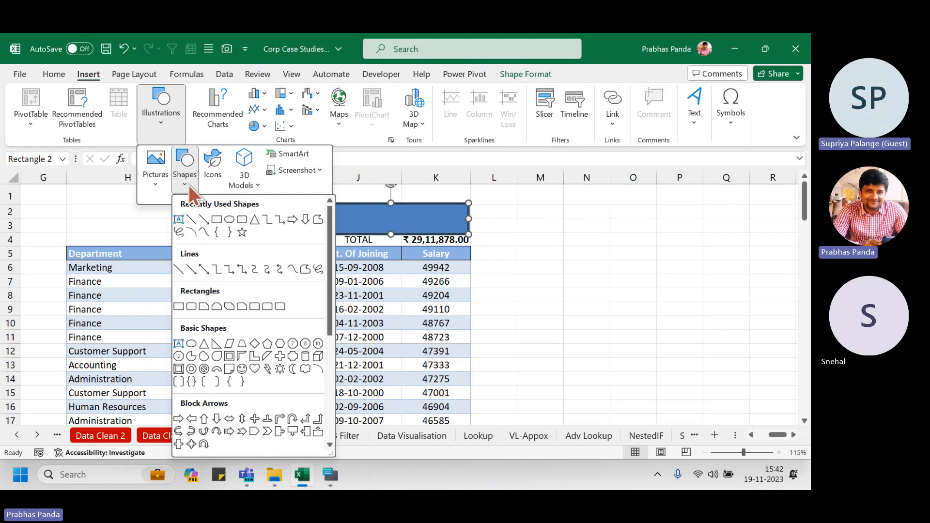
{"action": "key", "text": "Escape"}
{"action": "key", "text": "Escape"}
{"action": "key", "text": "Escape"}
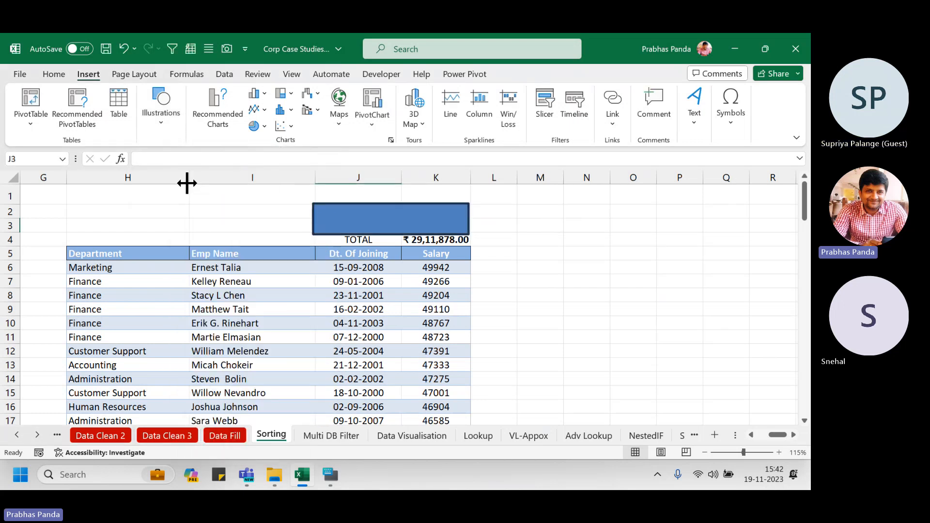
- Apply the red gradient theme style from the fifth row of the shape styles to the rectangle above the table
{"action": "left_click", "coordinate": [359, 221]}
{"action": "left_click", "coordinate": [515, 74]}
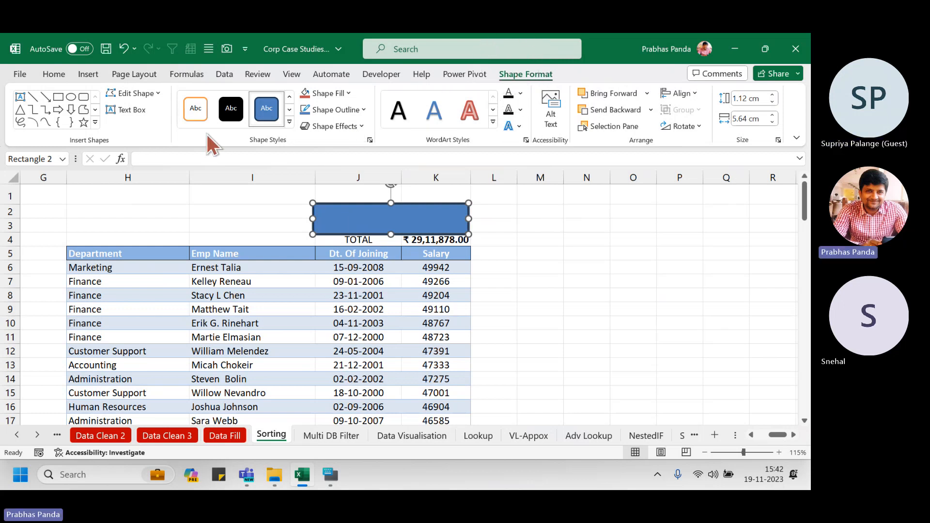
{"action": "key", "text": "ctrl+2"}
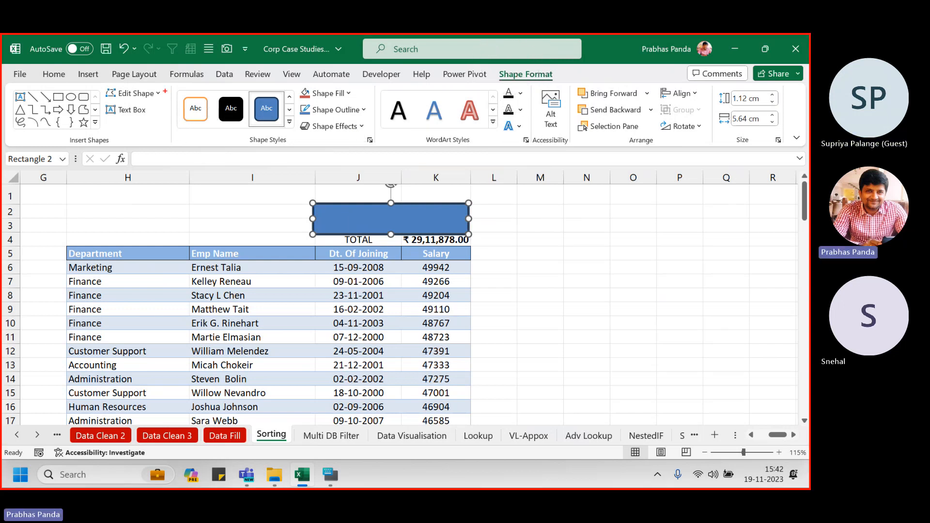
{"action": "left_click_drag", "start_coordinate": [167, 86], "coordinate": [301, 141]}
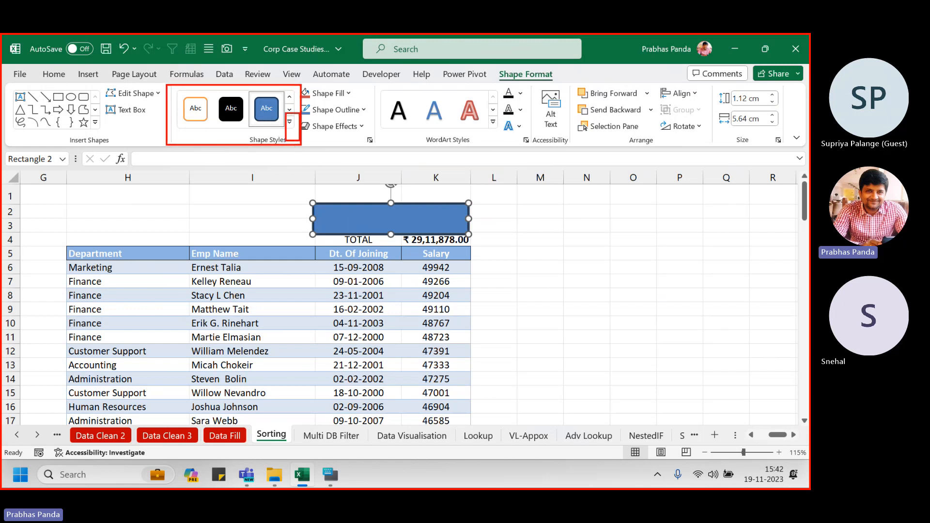
{"action": "key", "text": "Escape"}
{"action": "left_click", "coordinate": [289, 121]}
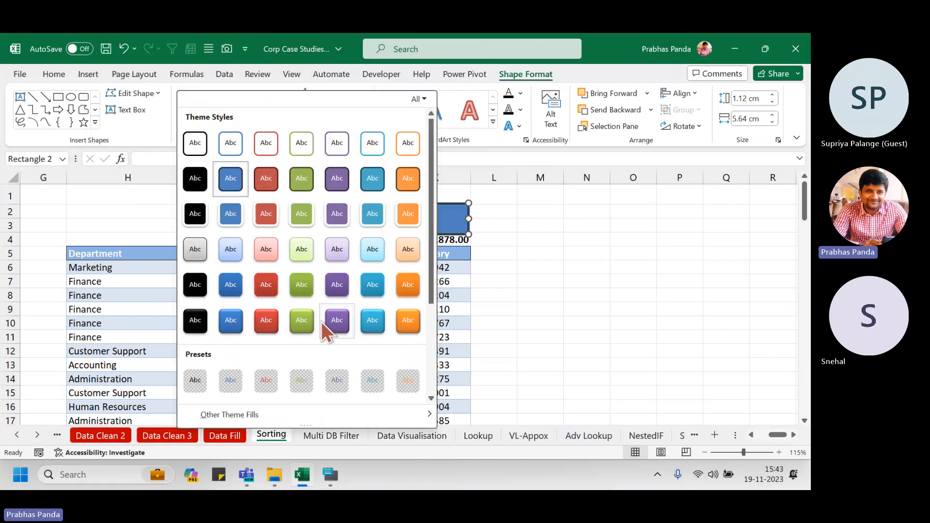
{"action": "left_click", "coordinate": [265, 285]}
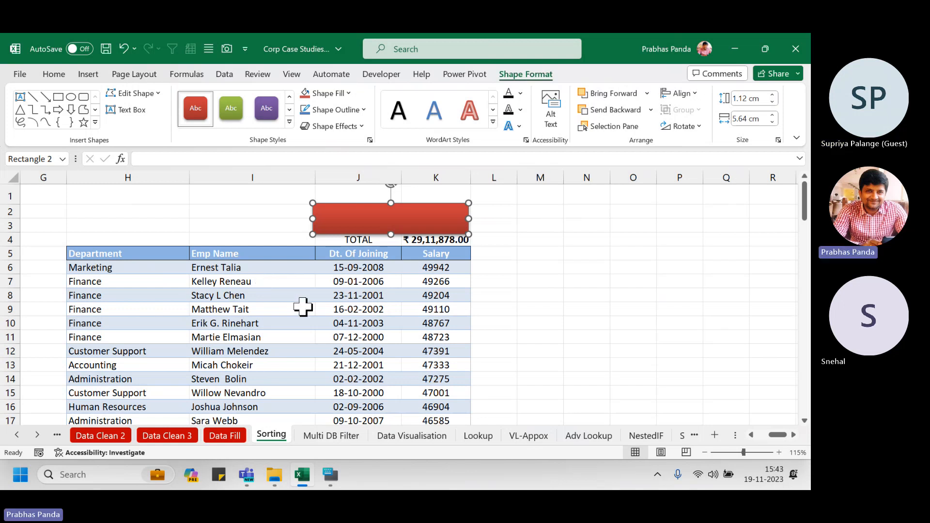
- Link the rectangle's text to the salary total with the formula =$K$4
{"action": "left_click", "coordinate": [199, 159]}
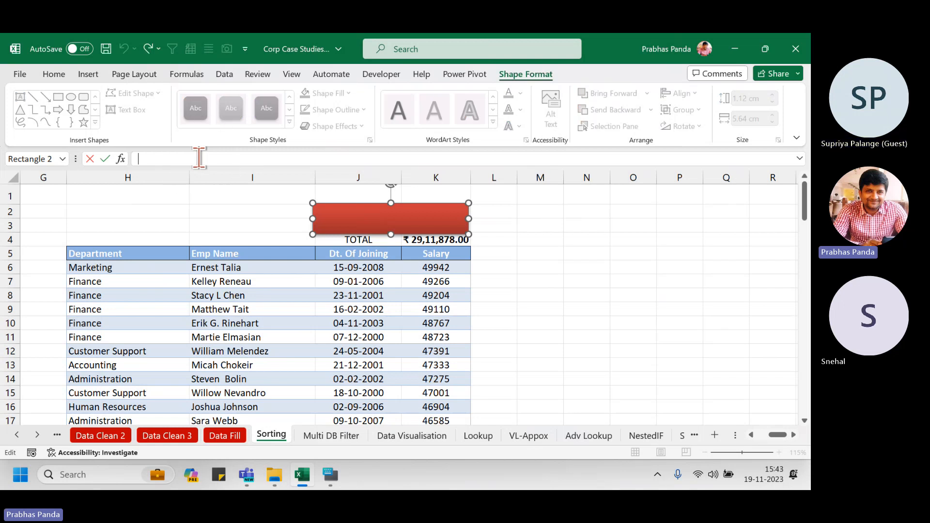
{"action": "type", "text": "="}
{"action": "left_click", "coordinate": [437, 239]}
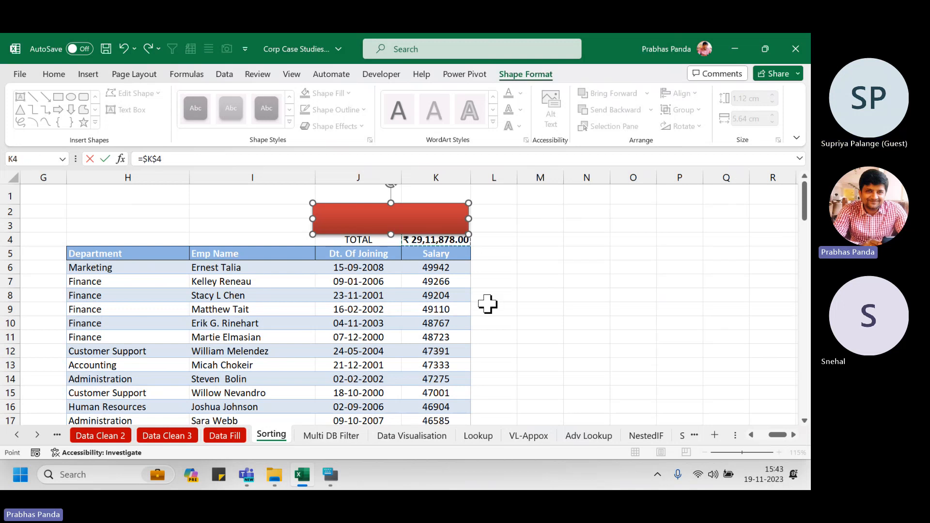
{"action": "key", "text": "Return"}
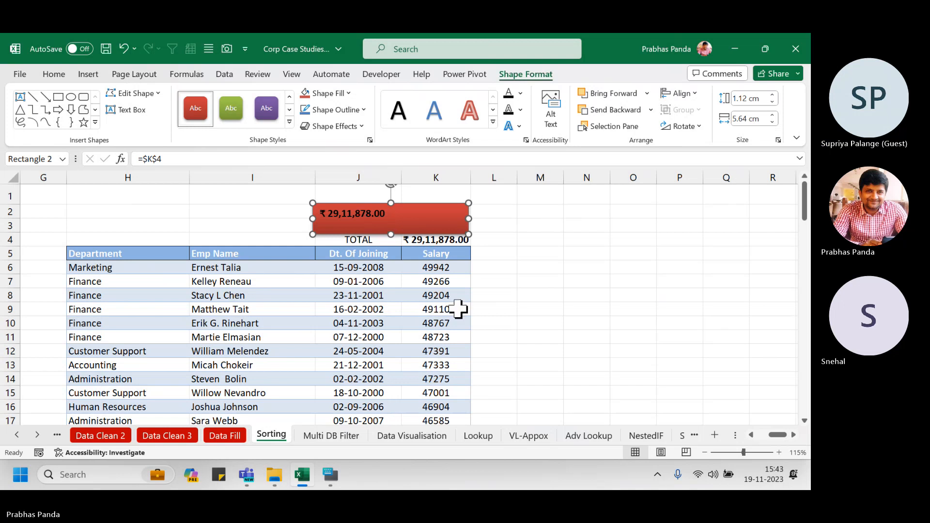
- Remove both decimal places from the salary total in K4
{"action": "left_click", "coordinate": [434, 239]}
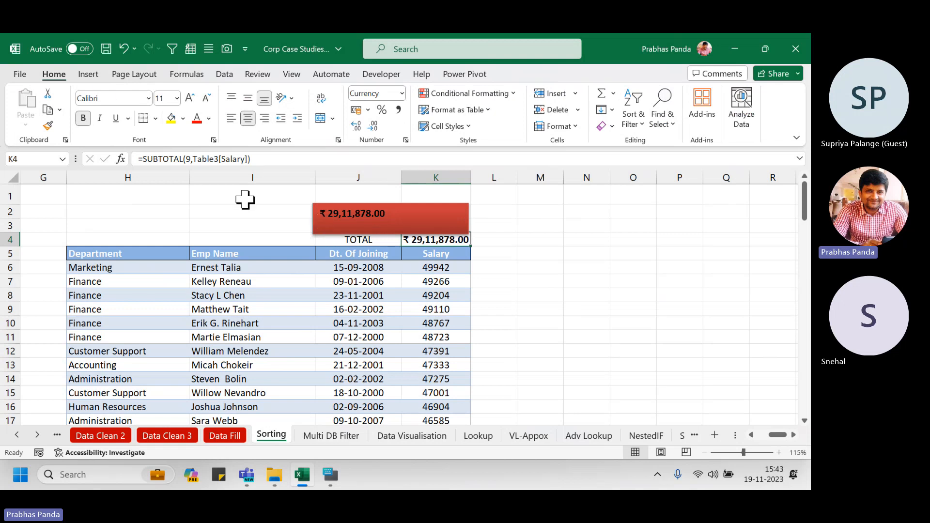
{"action": "left_click", "coordinate": [376, 126]}
{"action": "left_click", "coordinate": [376, 125]}
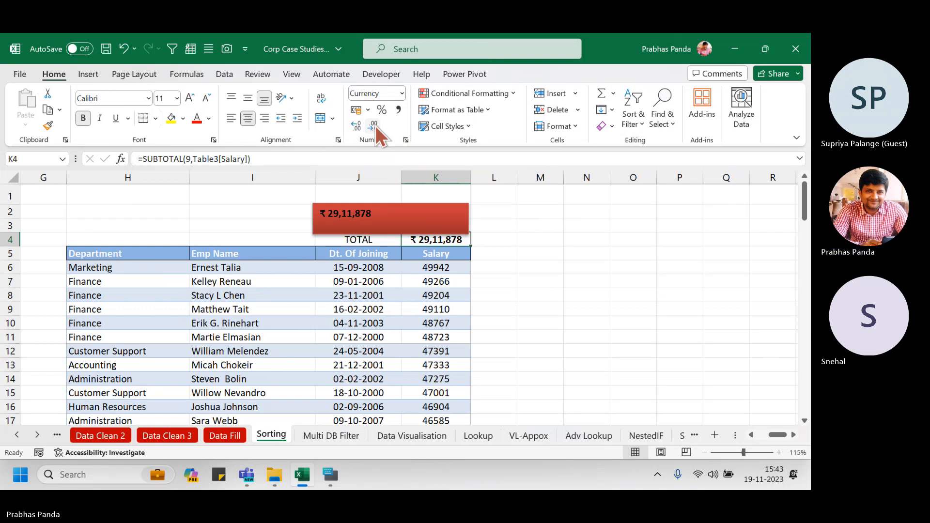
- Enlarge the rectangle's linked total to font size 24 and centre it horizontally in the shape
{"action": "left_click", "coordinate": [418, 211]}
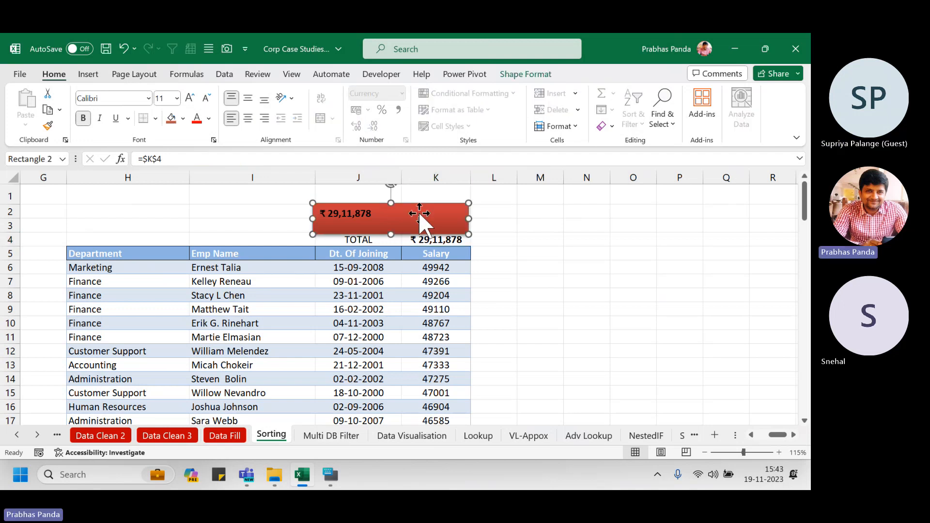
{"action": "key", "text": "ctrl+shift+period"}
{"action": "key", "text": "ctrl+shift+period"}
{"action": "key", "text": "ctrl+shift+period"}
{"action": "key", "text": "ctrl+shift+period"}
{"action": "key", "text": "ctrl+shift+period"}
{"action": "key", "text": "ctrl+shift+period"}
{"action": "key", "text": "ctrl+shift+period"}
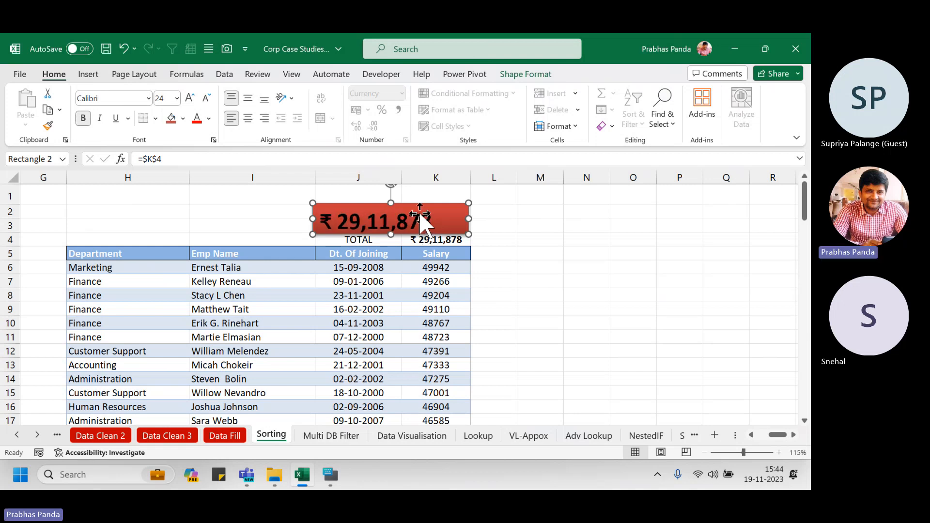
{"action": "left_click", "coordinate": [329, 480]}
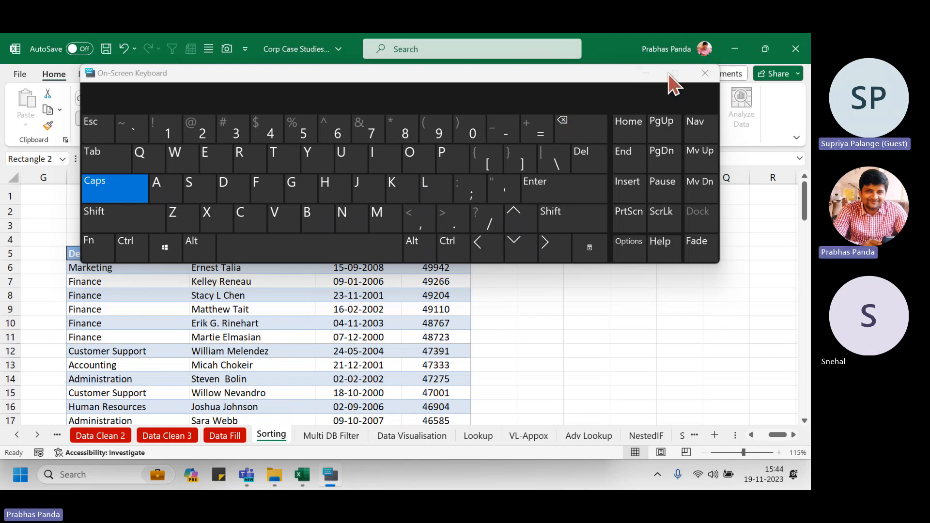
{"action": "left_click", "coordinate": [646, 74]}
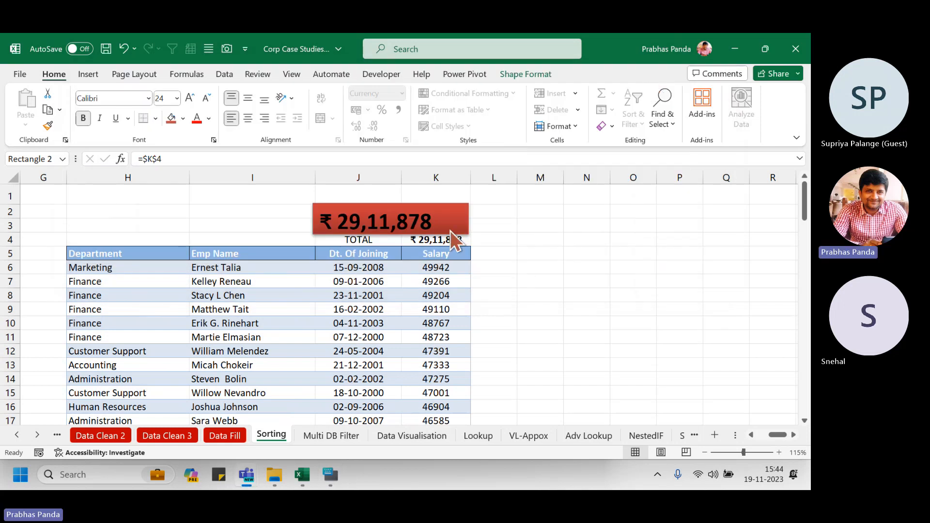
{"action": "left_click", "coordinate": [449, 209]}
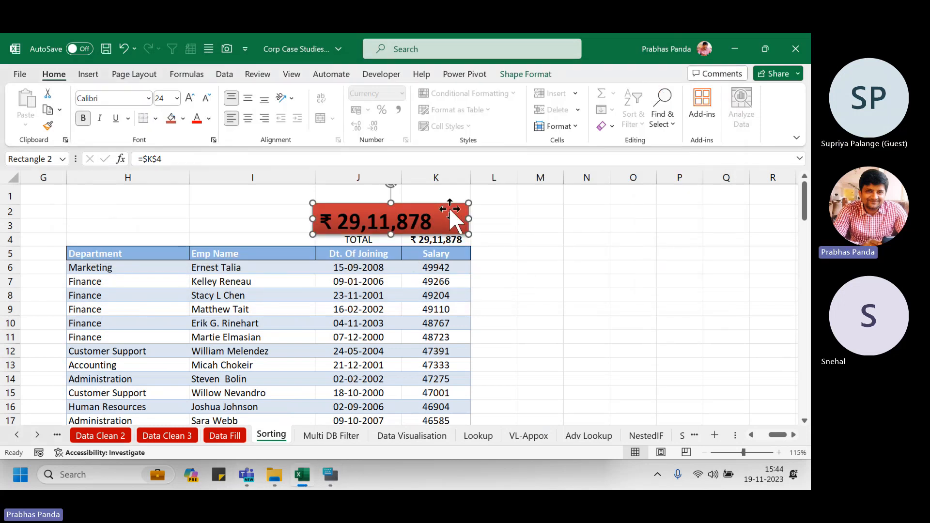
{"action": "key", "text": "ctrl+e"}
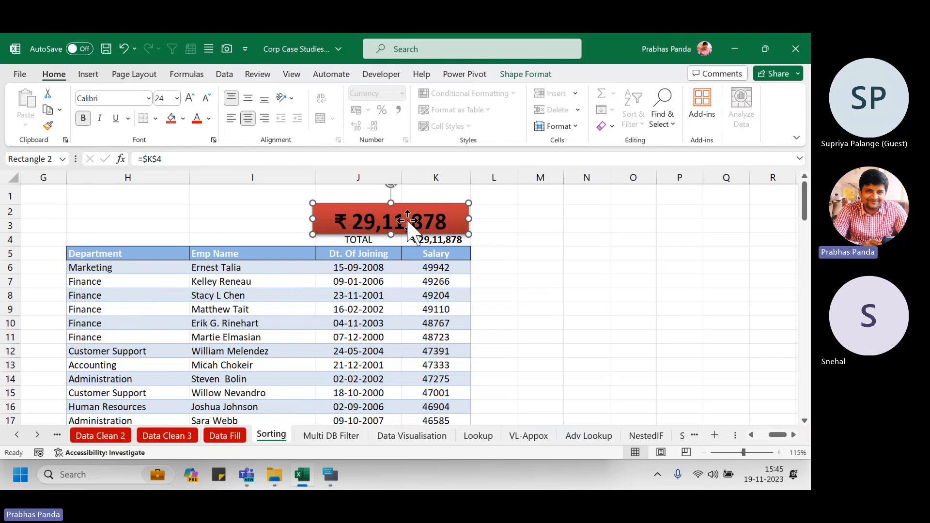
- Set the rectangle's text fill to white and its shape outline to No Outline
{"action": "left_click", "coordinate": [516, 75]}
{"action": "left_click", "coordinate": [519, 94]}
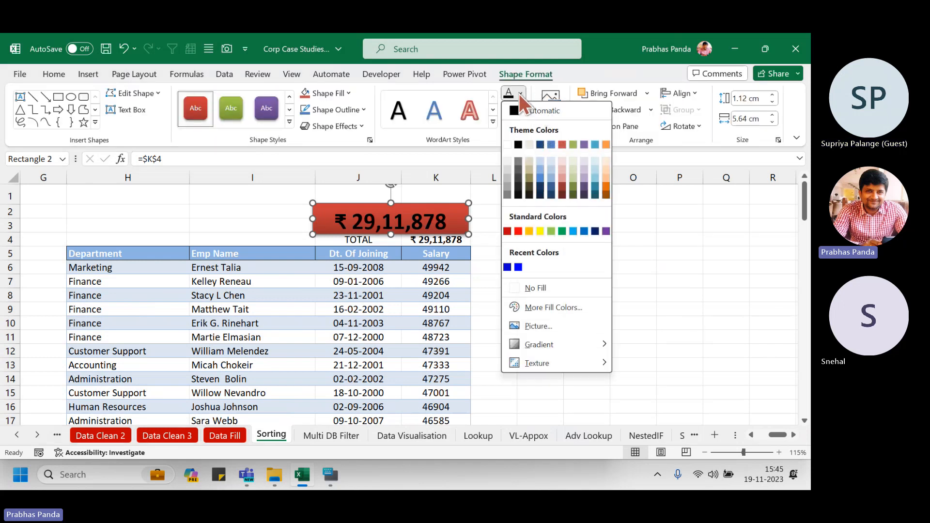
{"action": "left_click", "coordinate": [510, 147]}
{"action": "left_click", "coordinate": [363, 110]}
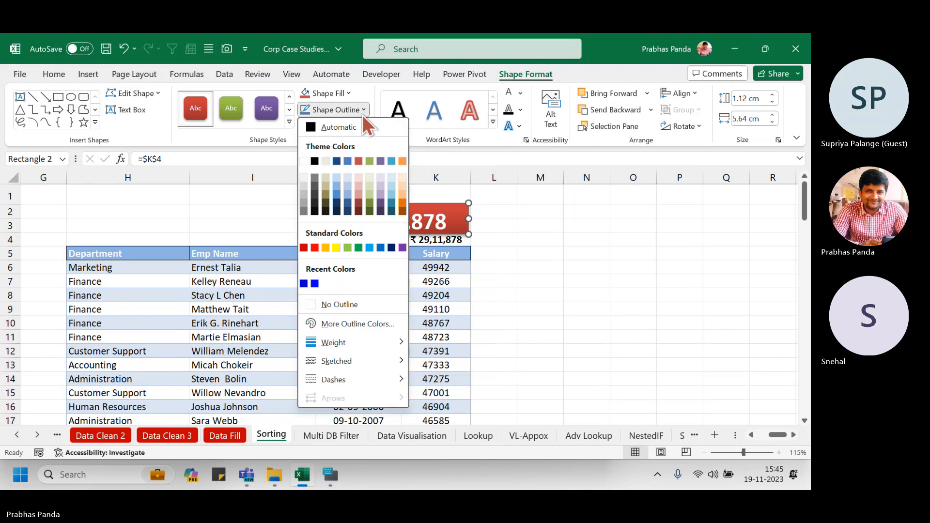
{"action": "left_click", "coordinate": [339, 305]}
{"action": "left_click", "coordinate": [563, 280]}
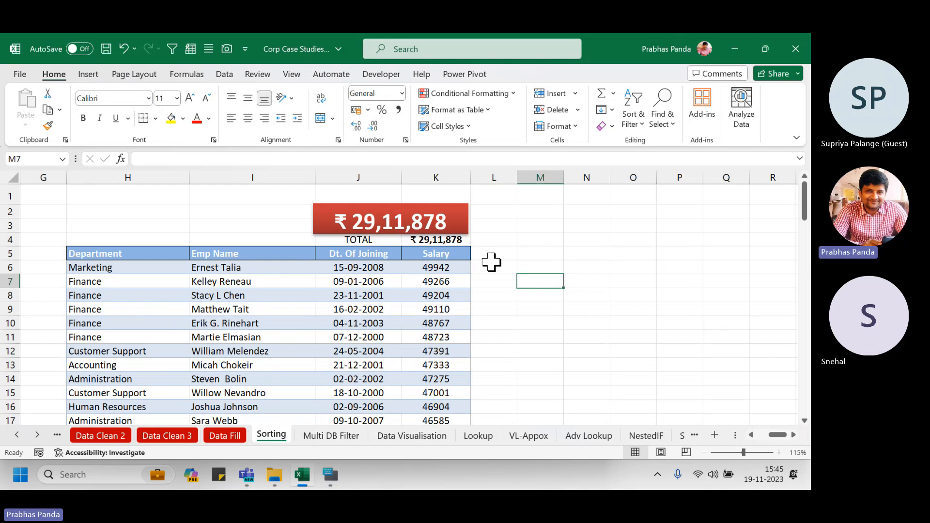
- Move the red rectangle down over J3:K4 so it covers the TOTAL row and aligns with the table's last two columns
{"action": "left_click_drag", "start_coordinate": [454, 208], "coordinate": [459, 221]}
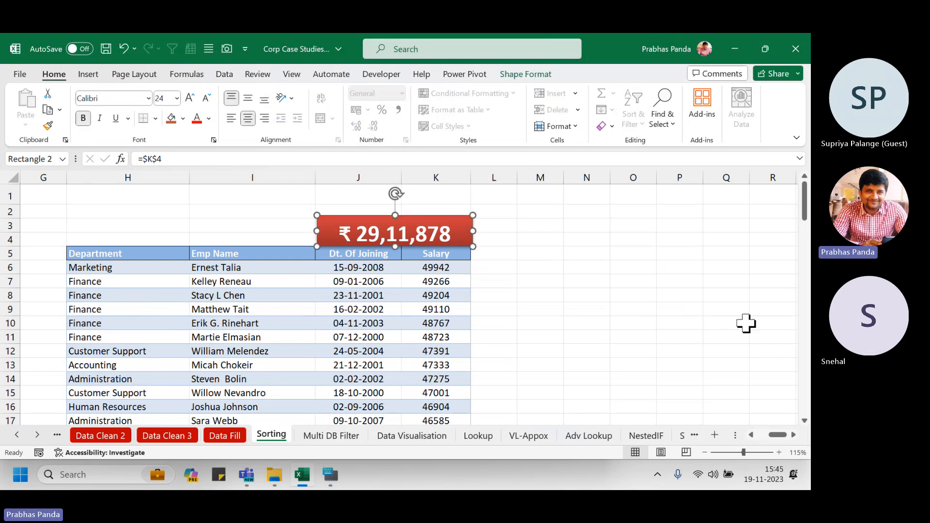
{"action": "key", "text": "Left"}
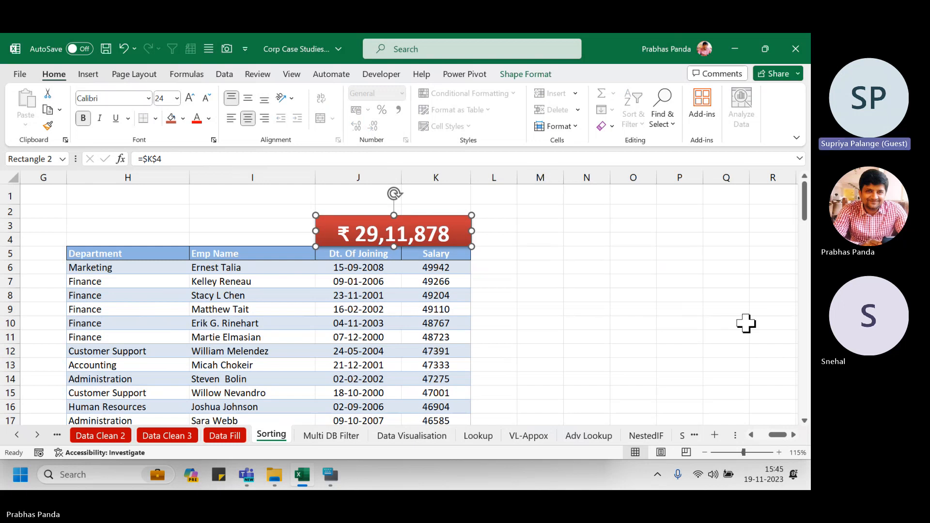
{"action": "key", "text": "ctrl+F1"}
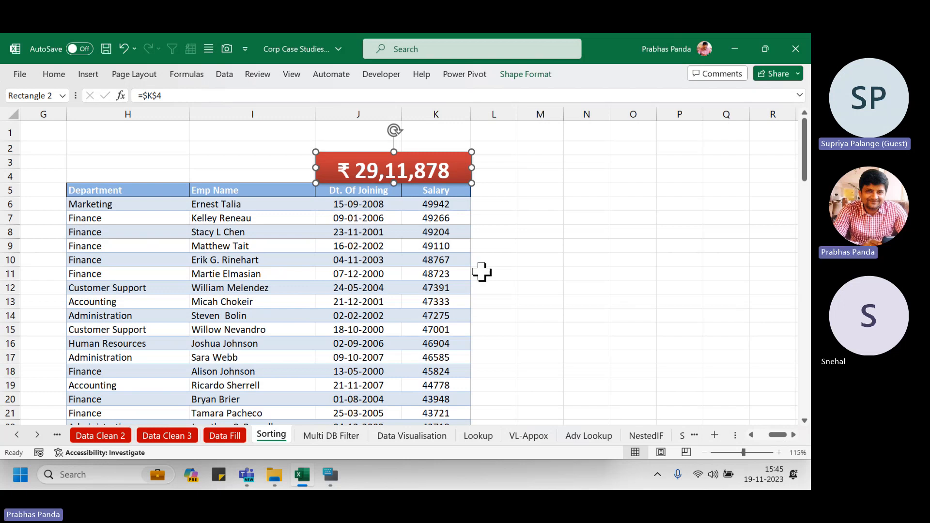
- Insert a Department slicer for the employee table, place it beside the Salary column level with the total shape, and shorten it to fit its buttons
{"action": "left_click", "coordinate": [273, 291]}
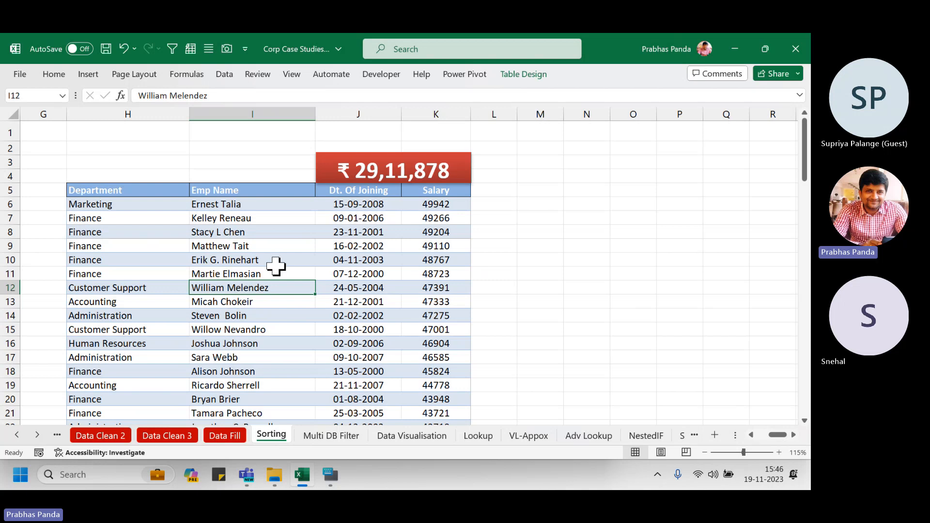
{"action": "left_click", "coordinate": [527, 70]}
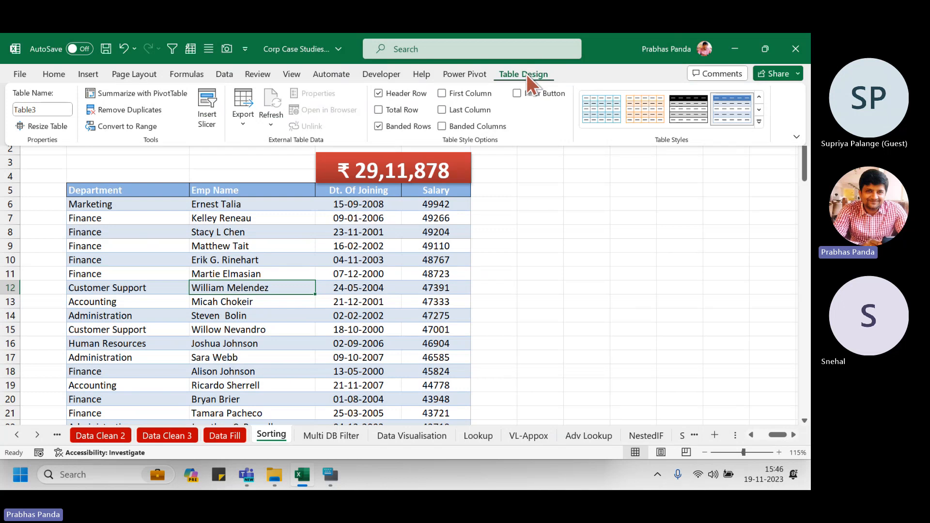
{"action": "left_click", "coordinate": [206, 116]}
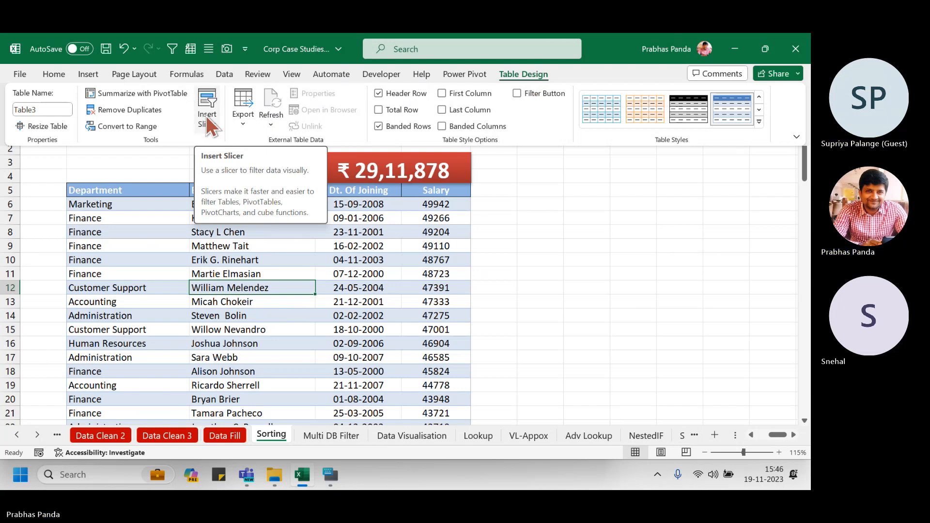
{"action": "key", "text": "ctrl"}
{"action": "key", "text": "ctrl"}
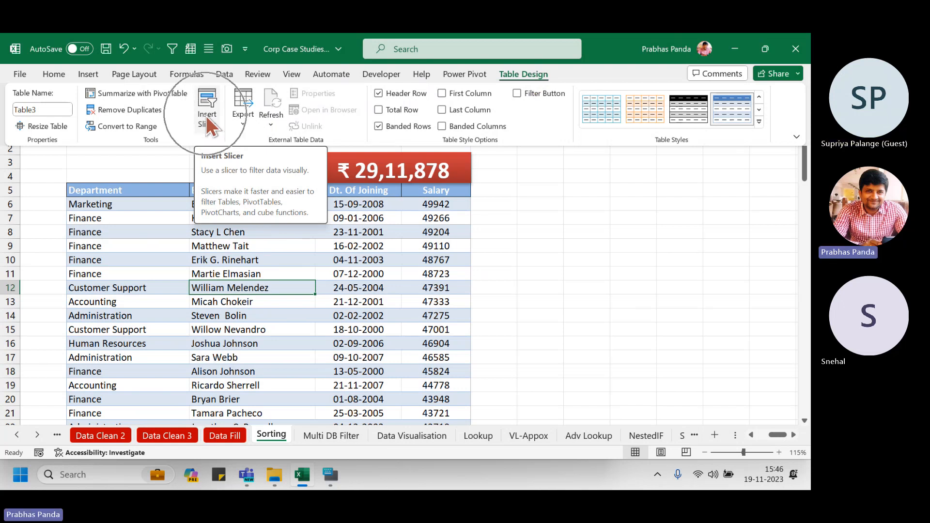
{"action": "left_click", "coordinate": [205, 115]}
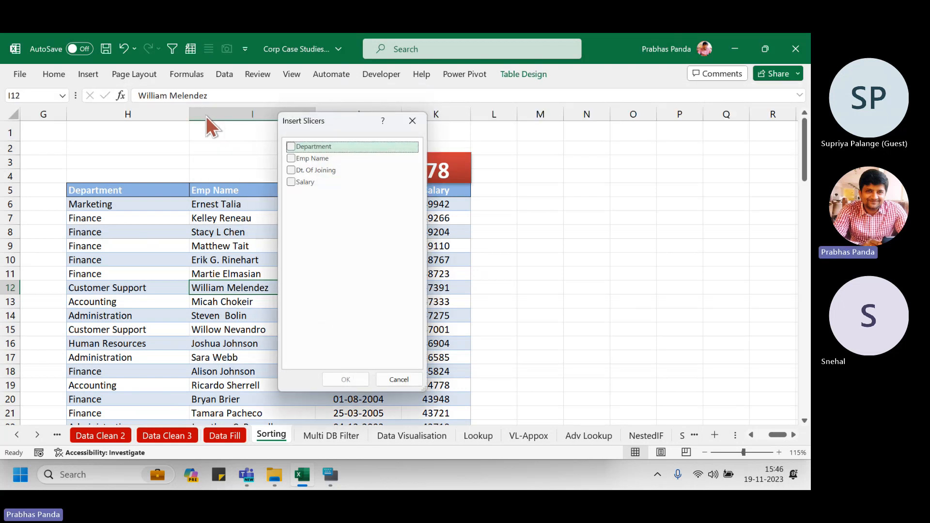
{"action": "left_click", "coordinate": [292, 146]}
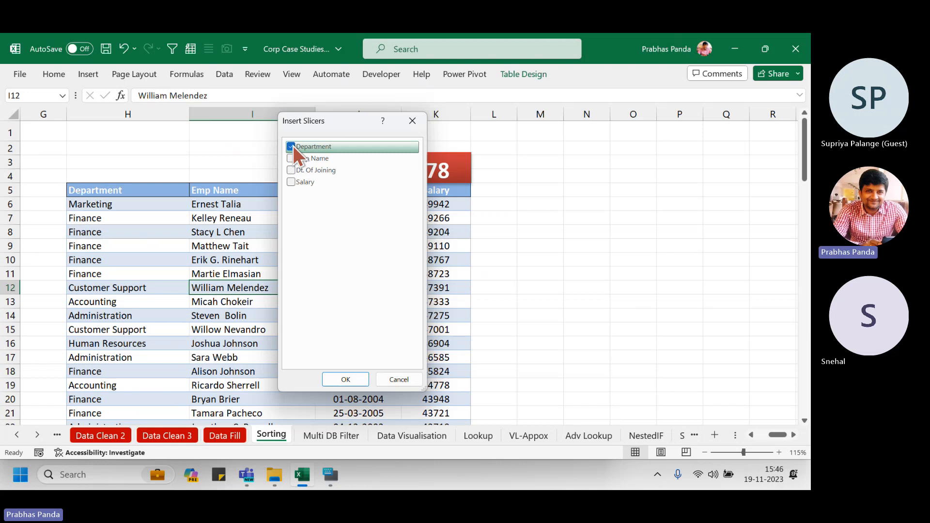
{"action": "left_click", "coordinate": [346, 380]}
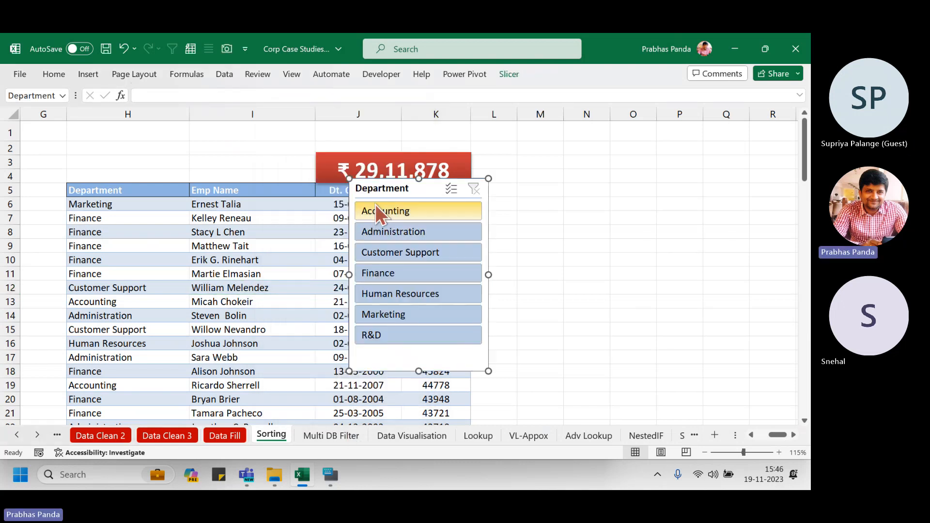
{"action": "left_click_drag", "start_coordinate": [375, 188], "coordinate": [500, 162]}
{"action": "left_click_drag", "start_coordinate": [544, 345], "coordinate": [548, 328]}
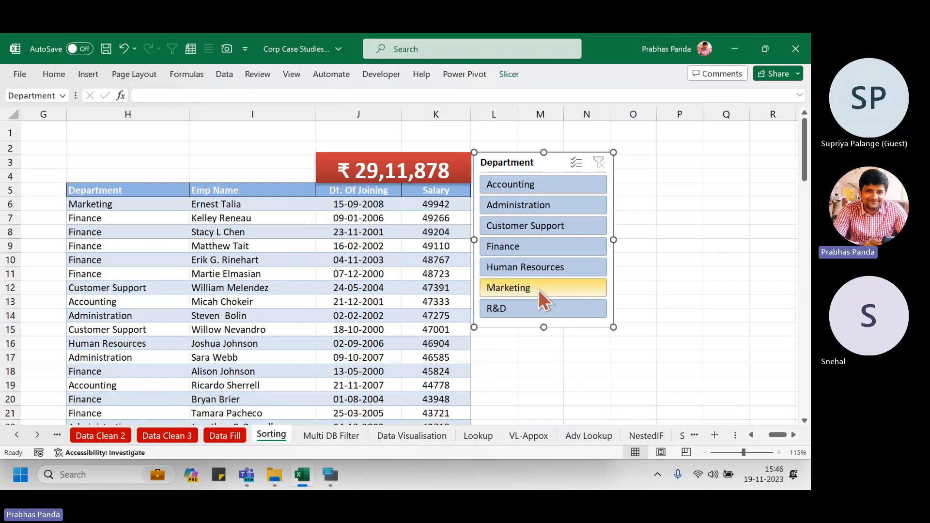
- Filter the table to Human Resources with the slicer and examine the first and last salaries behind the total
{"action": "left_click", "coordinate": [519, 269]}
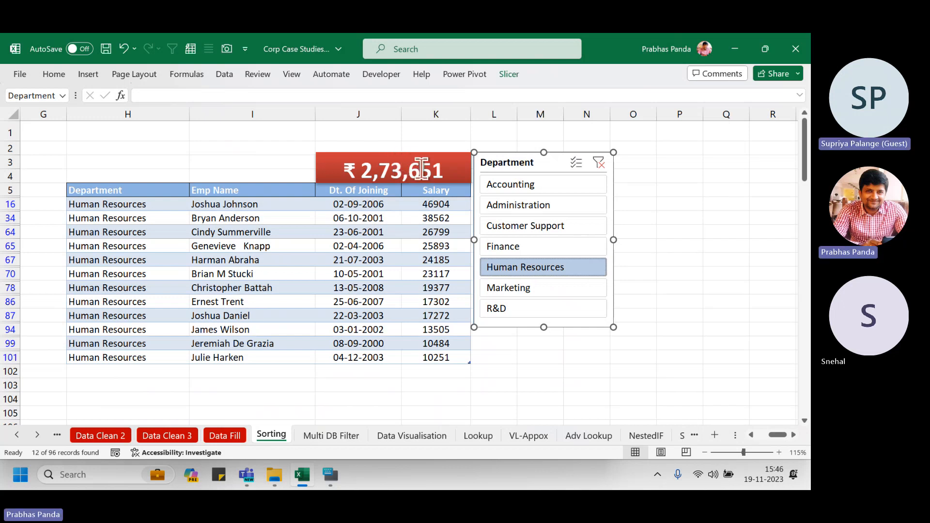
{"action": "left_click_drag", "start_coordinate": [413, 196], "coordinate": [462, 212]}
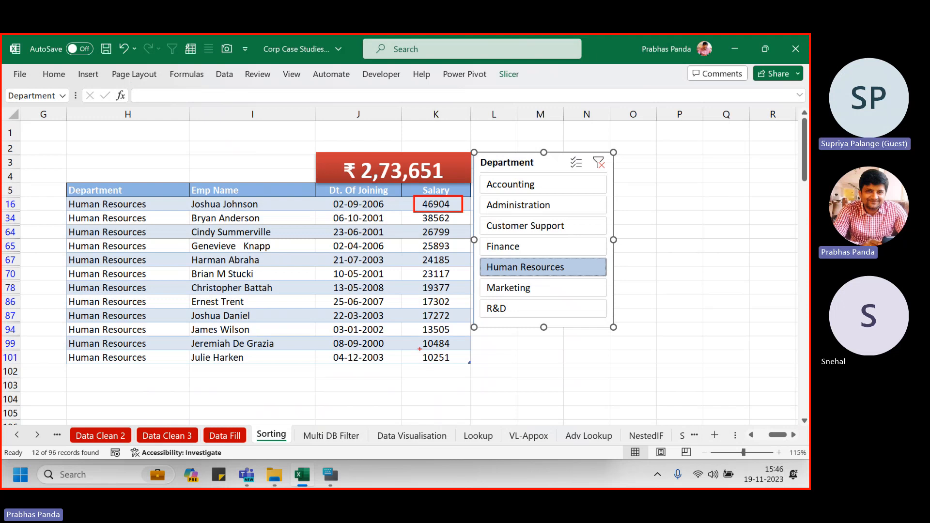
{"action": "left_click_drag", "start_coordinate": [413, 350], "coordinate": [463, 366]}
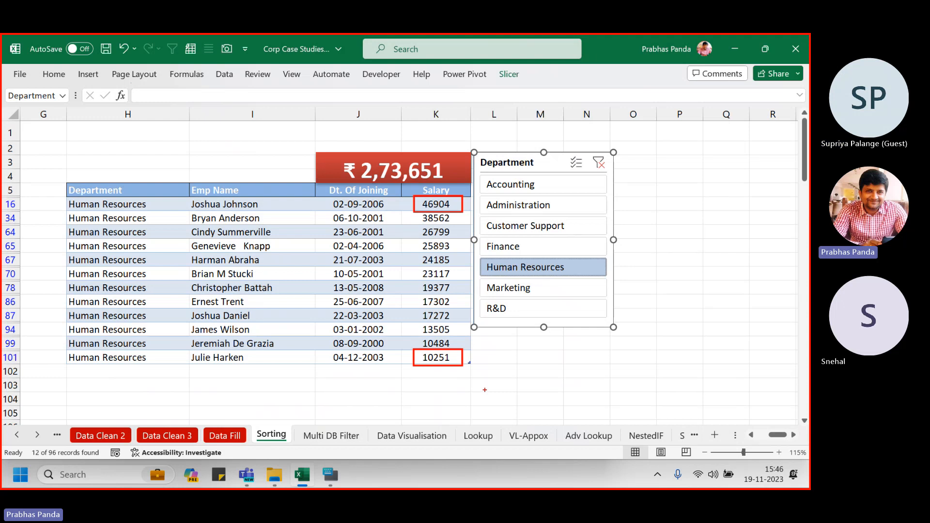
{"action": "key", "text": "Escape"}
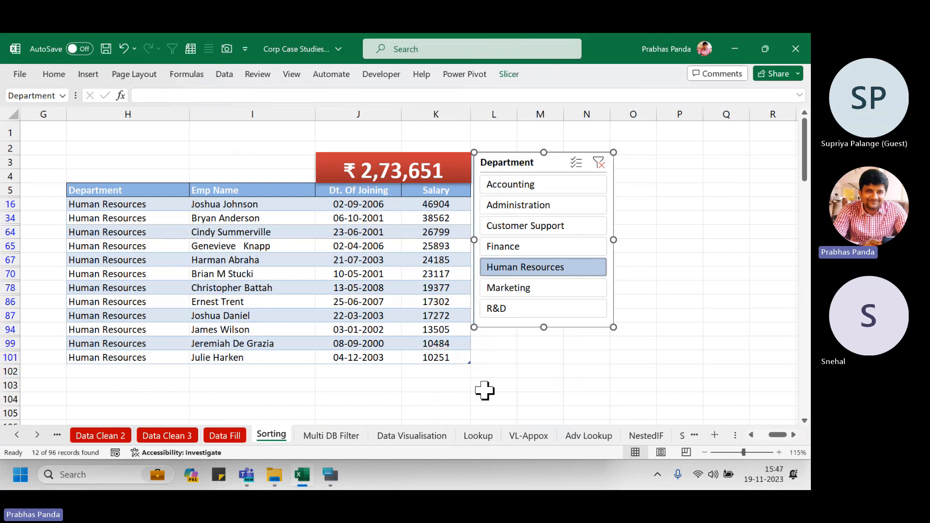
- Try the slicer on Accounting, on Administration, and on Administration plus Human Resources, and clear the filter
{"action": "left_click", "coordinate": [504, 188]}
{"action": "left_click", "coordinate": [504, 205]}
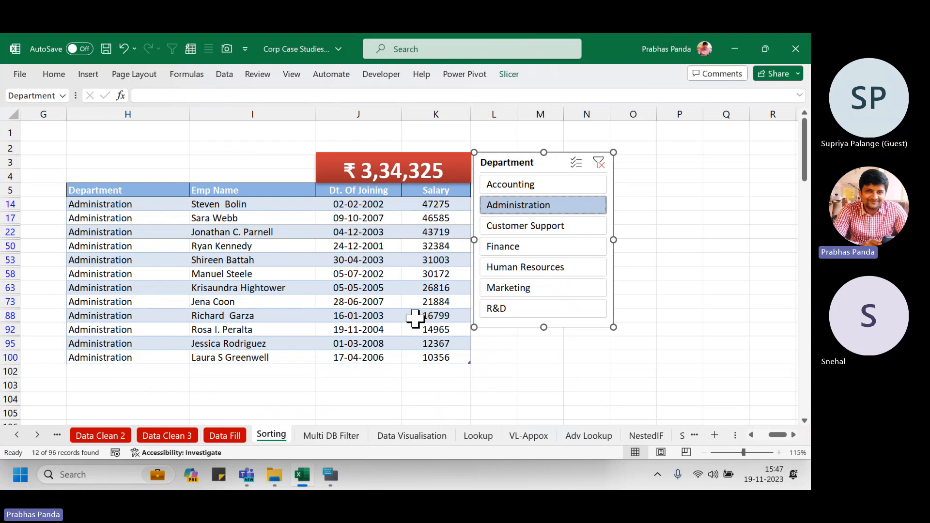
{"action": "left_click", "coordinate": [534, 270], "text": "ctrl"}
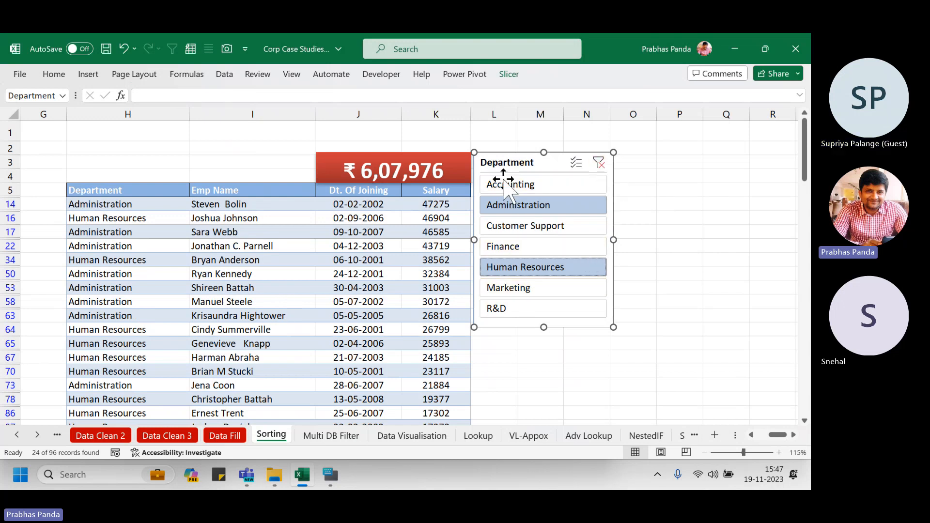
{"action": "left_click", "coordinate": [599, 165]}
- Examine the Department slicer alongside the employee table and the salary total shape
{"action": "left_click", "coordinate": [148, 155]}
{"action": "key", "text": "Left"}
{"action": "key", "text": "Left"}
{"action": "key", "text": "Left"}
{"action": "key", "text": "Left"}
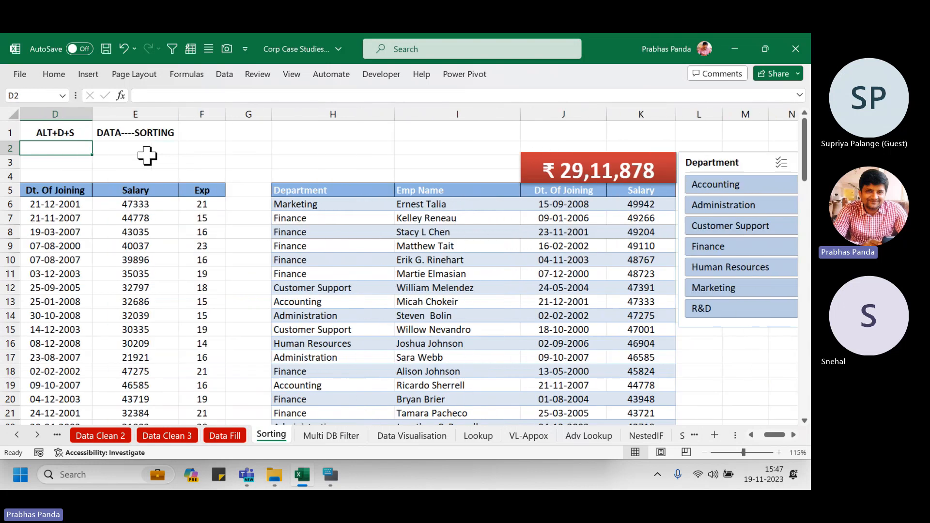
{"action": "scroll", "coordinate": [254, 192], "scroll_direction": "down", "scroll_amount": 1}
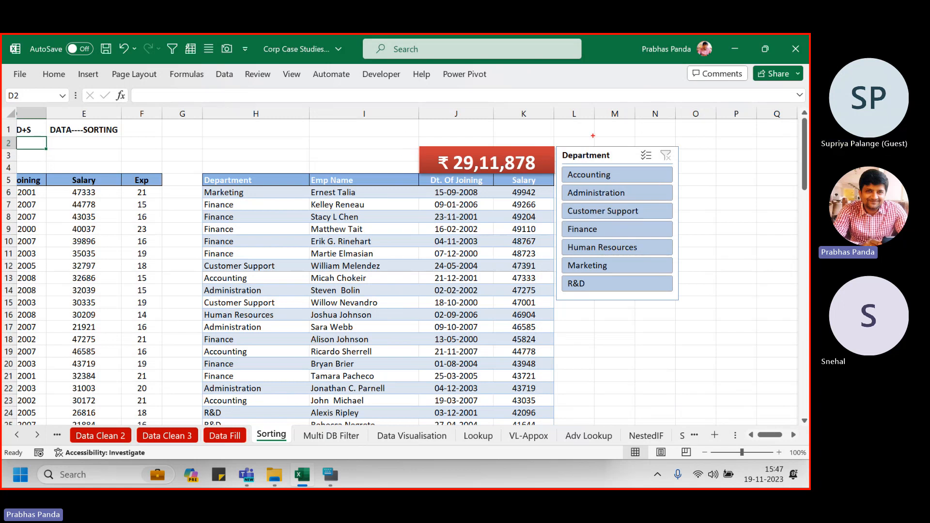
{"action": "left_click_drag", "start_coordinate": [549, 134], "coordinate": [692, 331]}
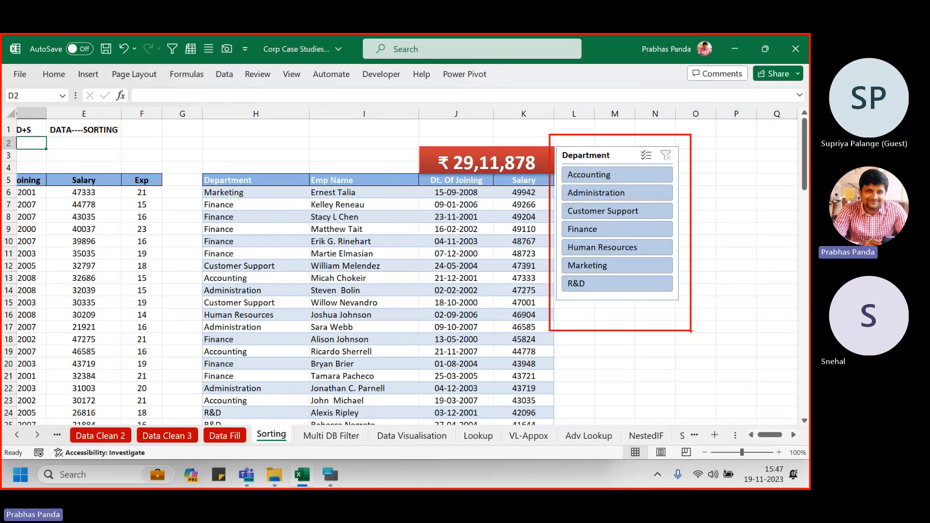
{"action": "key", "text": "Escape"}
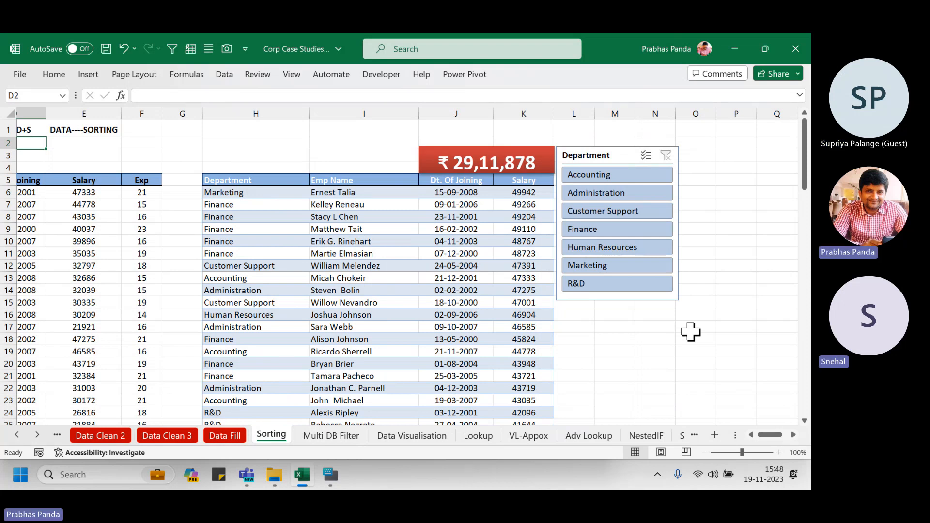
- Set the Sorting sheet's tab color to the standard dark red
{"action": "right_click", "coordinate": [258, 442]}
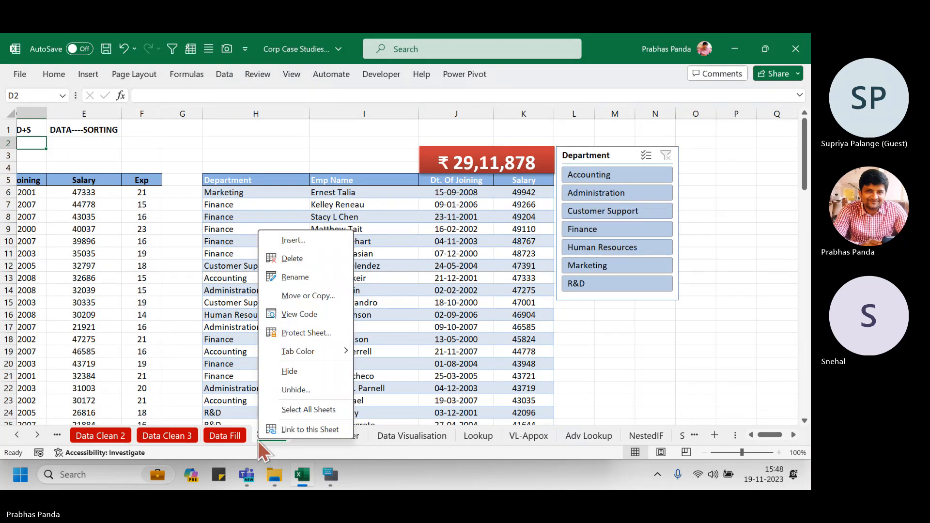
{"action": "mouse_move", "coordinate": [321, 354]}
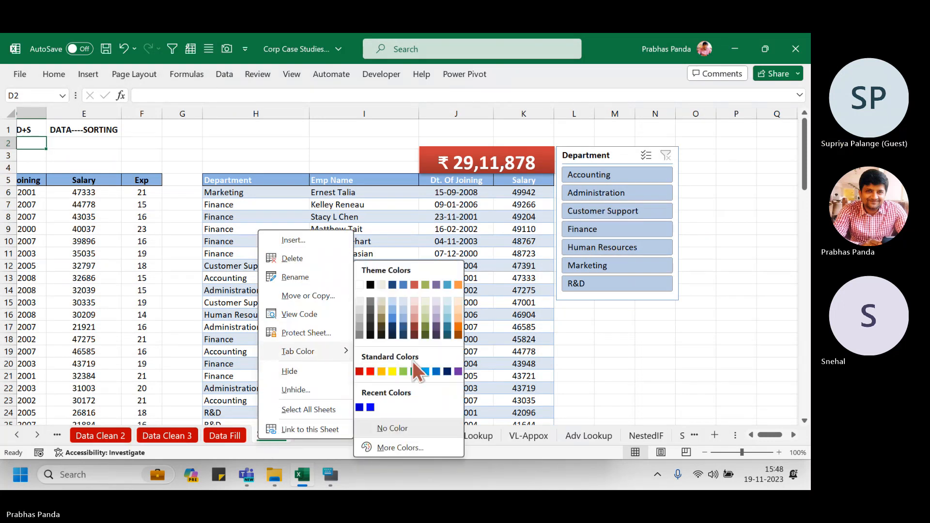
{"action": "left_click", "coordinate": [359, 371]}
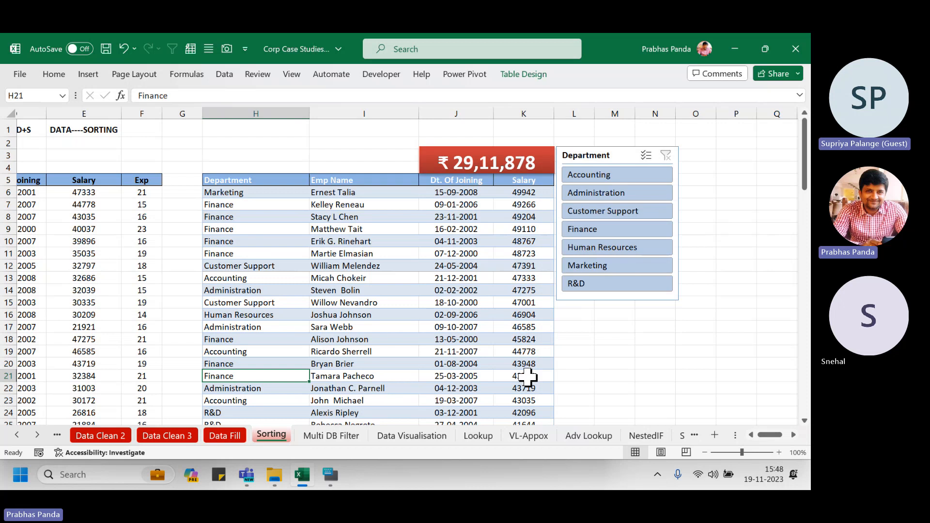
{"action": "key", "text": "alt+Tab"}
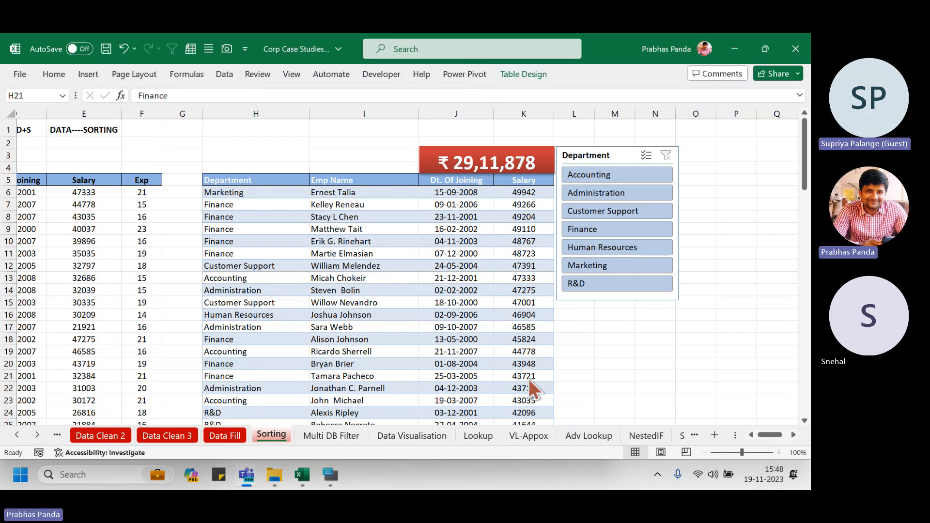
{"action": "key", "text": "alt+Tab"}
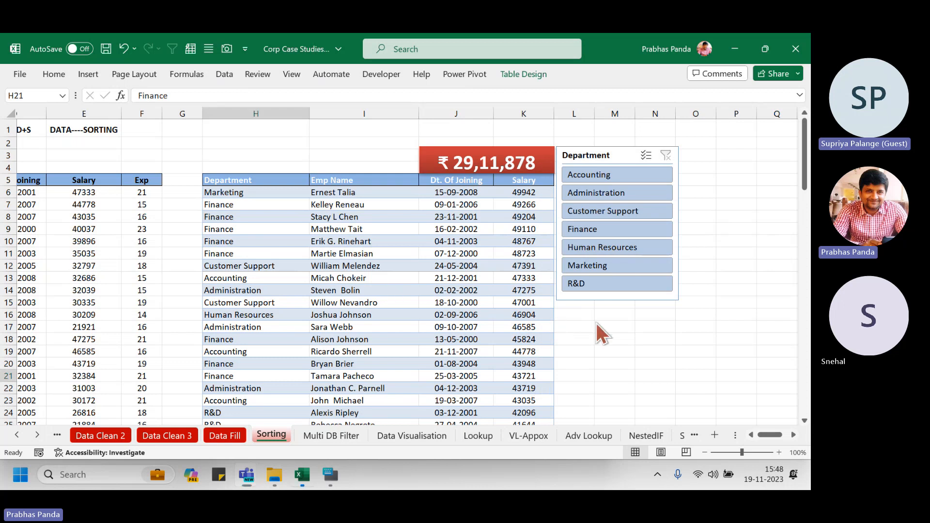
- On the Multi DB Filter sheet, label the two tables by entering CHENNAI in F4 and PUNE in F23
{"action": "key", "text": "ctrl+Page_Down"}
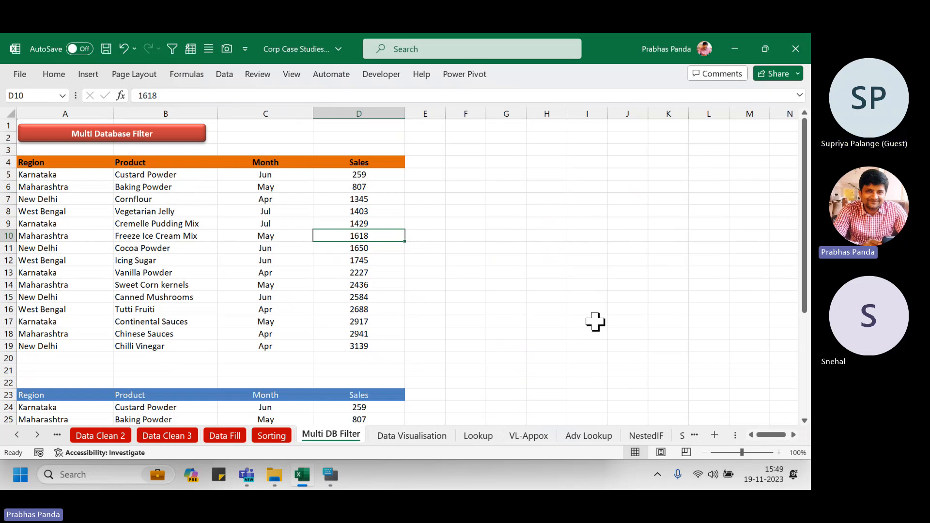
{"action": "left_click", "coordinate": [457, 162]}
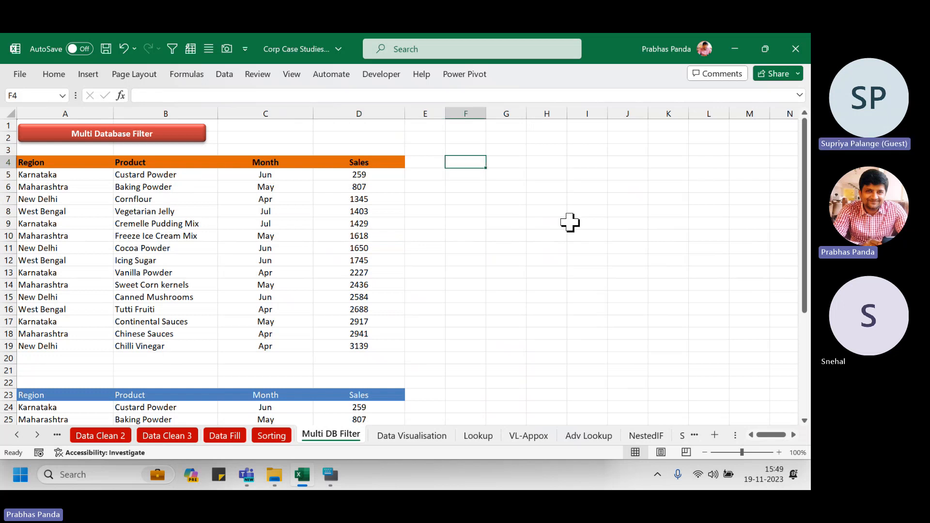
{"action": "type", "text": "CHENNAI"}
{"action": "key", "text": "Return"}
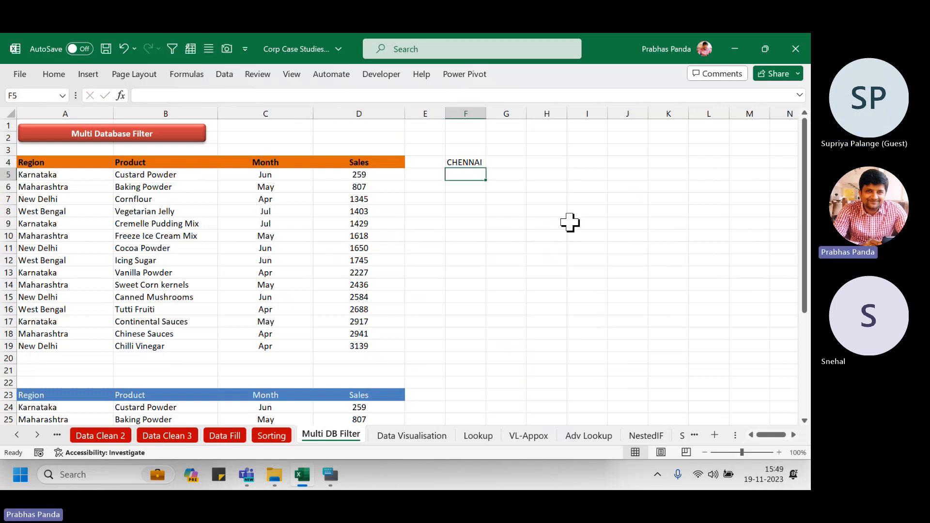
{"action": "left_click", "coordinate": [470, 393]}
{"action": "type", "text": "PUNE"}
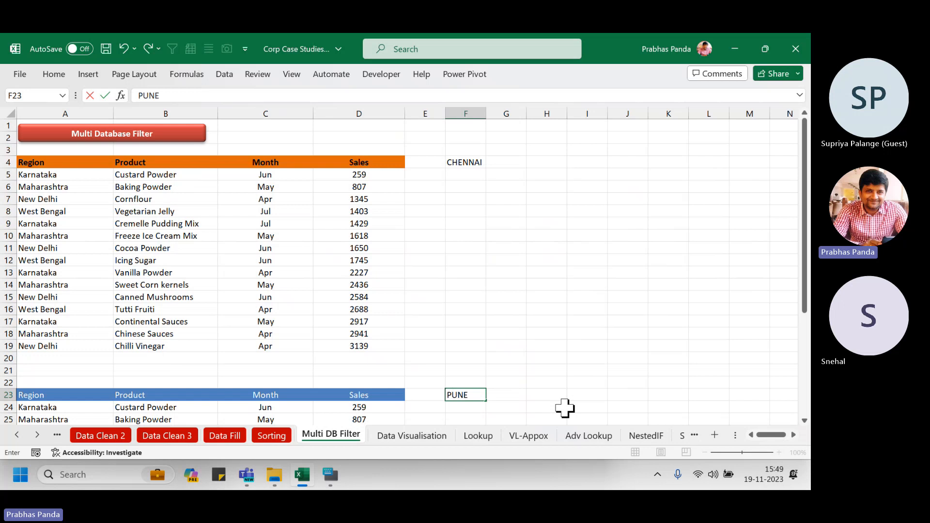
{"action": "left_click", "coordinate": [453, 285]}
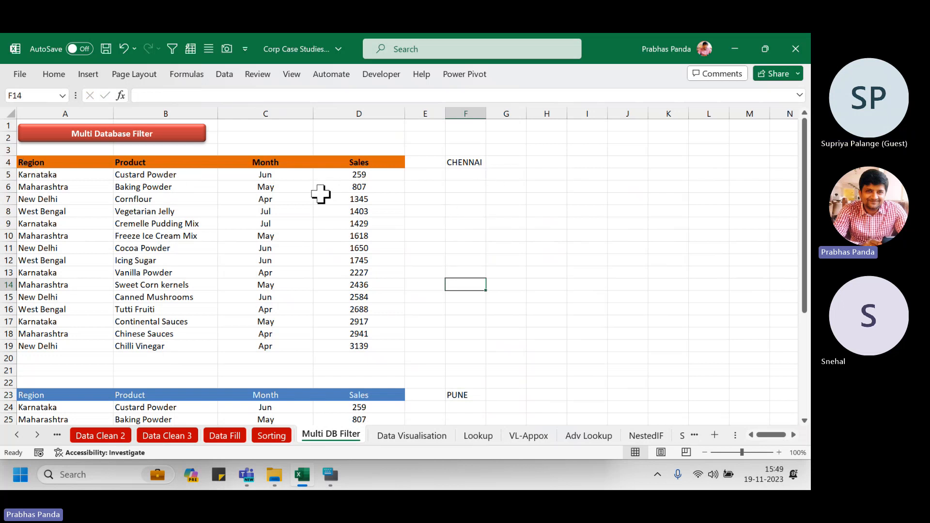
- Filter the upper orange-headed table by the value of cell A5, the Karnataka region
{"action": "scroll", "coordinate": [374, 306], "scroll_direction": "down", "scroll_amount": 3}
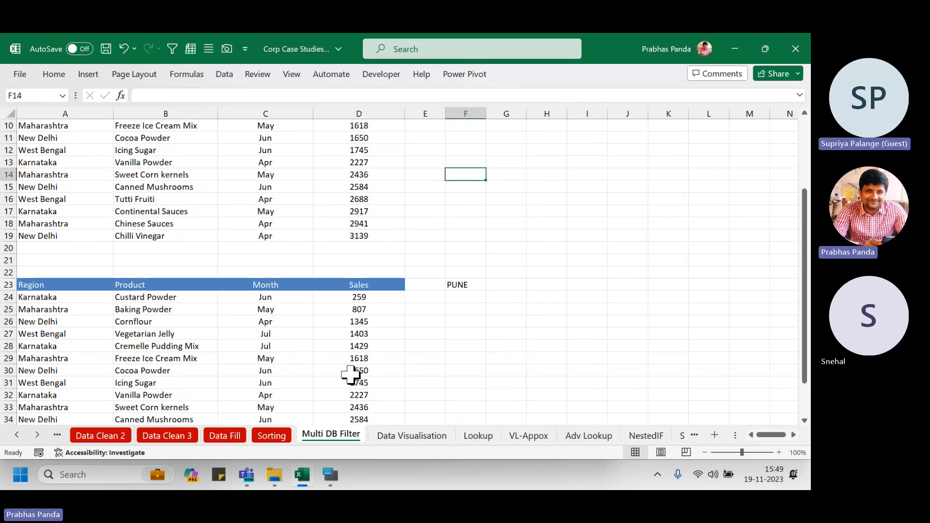
{"action": "scroll", "coordinate": [350, 375], "scroll_direction": "up", "scroll_amount": 3}
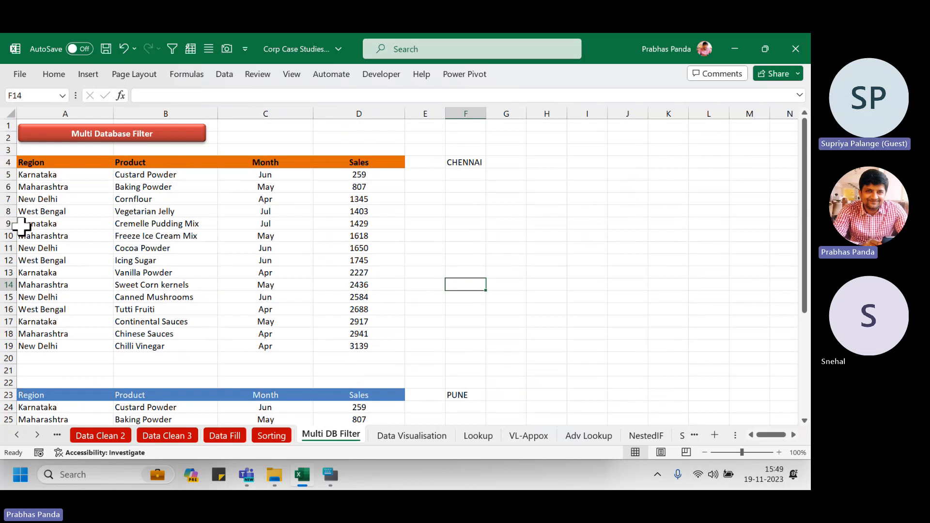
{"action": "scroll", "coordinate": [289, 322], "scroll_direction": "down", "scroll_amount": 1}
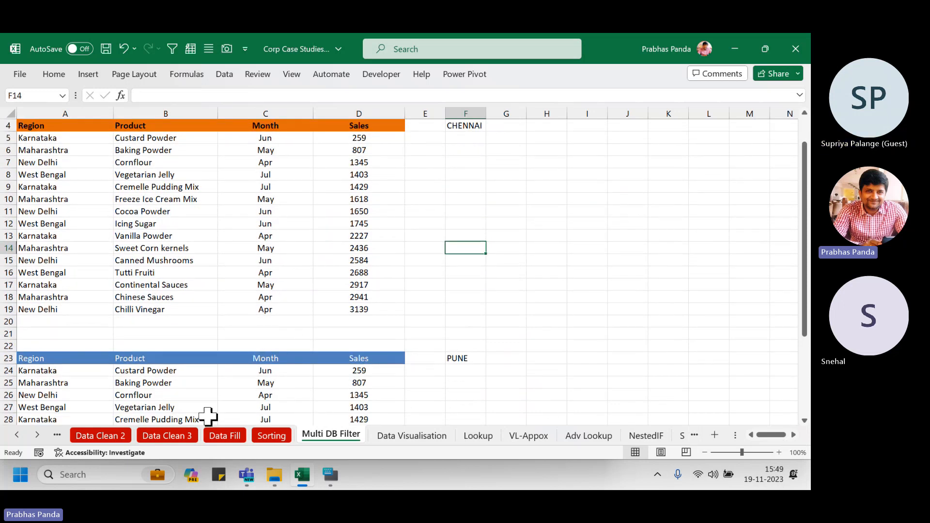
{"action": "scroll", "coordinate": [206, 378], "scroll_direction": "up", "scroll_amount": 1}
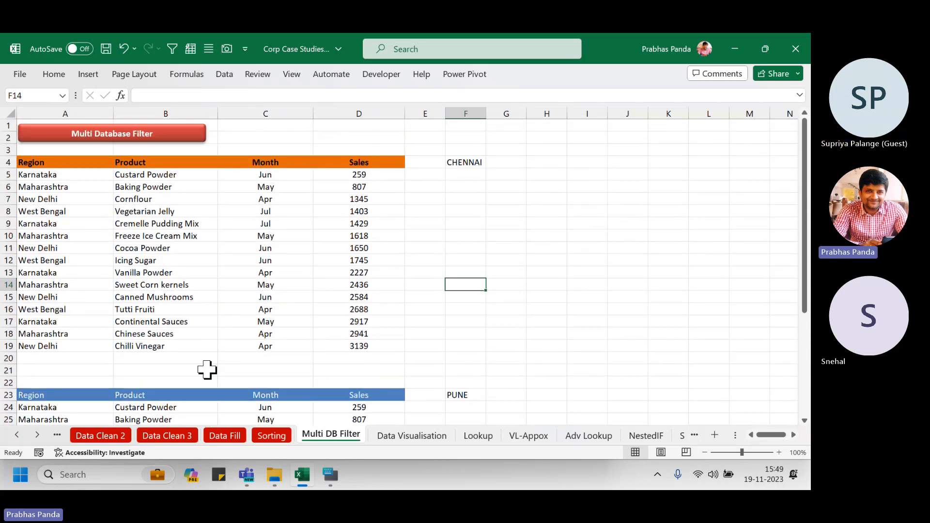
{"action": "left_click", "coordinate": [43, 178]}
{"action": "right_click", "coordinate": [44, 178]}
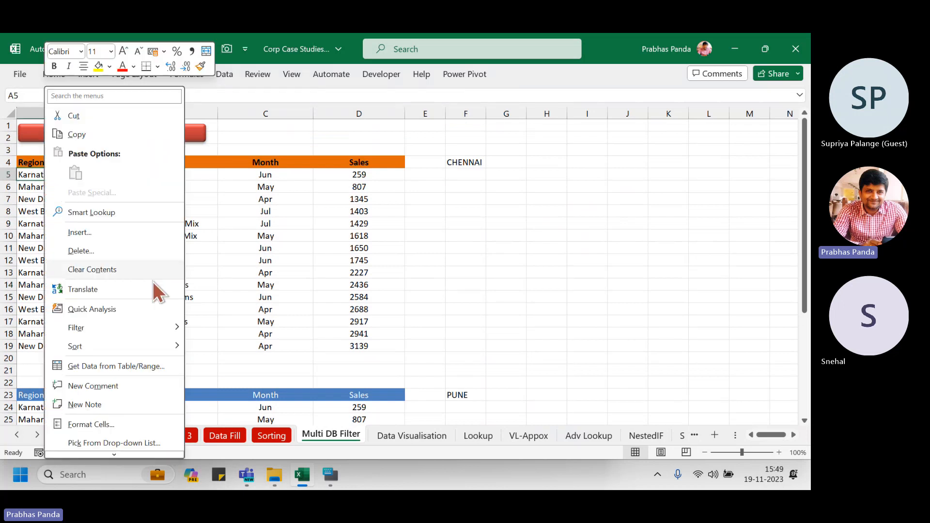
{"action": "mouse_move", "coordinate": [175, 326]}
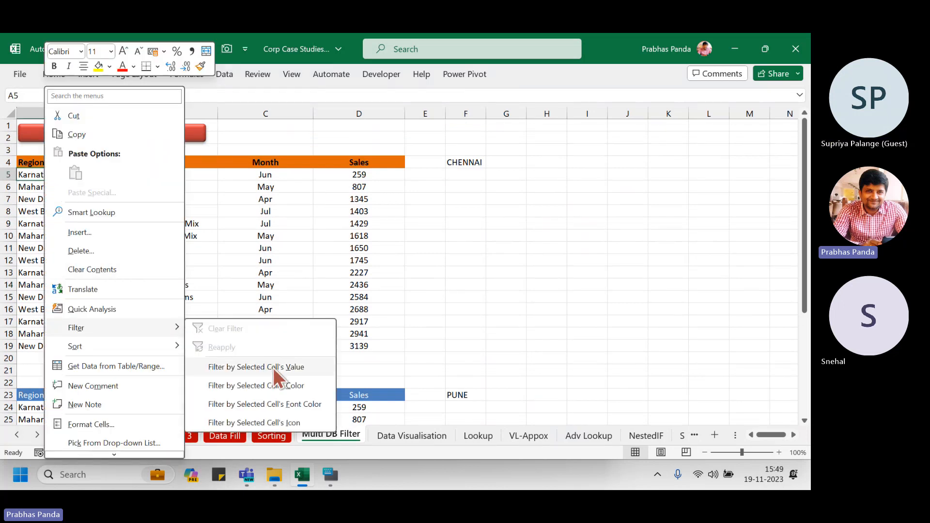
{"action": "left_click", "coordinate": [273, 368]}
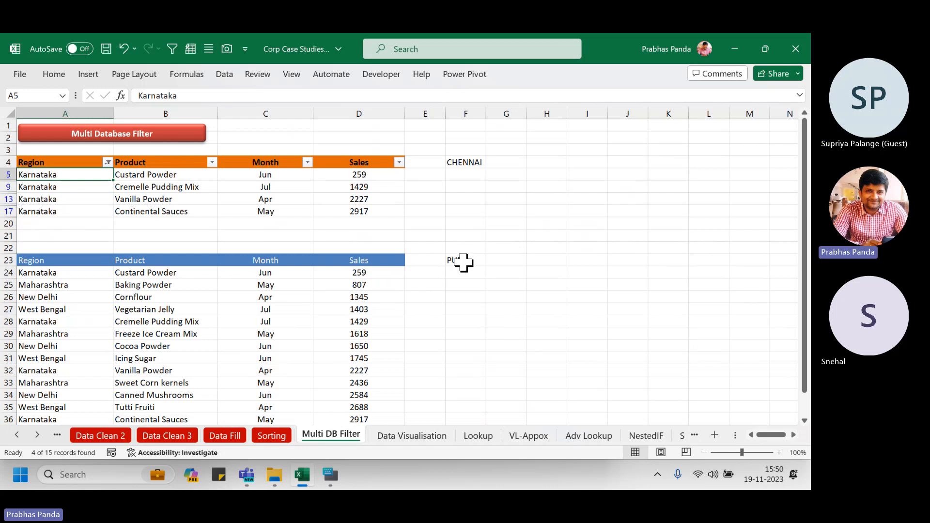
- Filter the lower blue-headed table by the Apr month value of cell C26, and remove that filter again
{"action": "left_click", "coordinate": [273, 301]}
{"action": "right_click", "coordinate": [275, 300]}
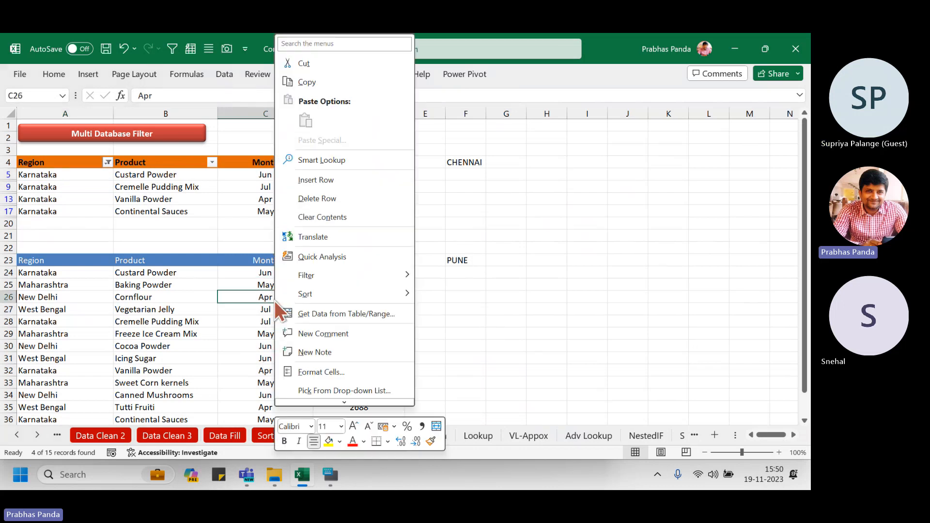
{"action": "mouse_move", "coordinate": [361, 276]}
{"action": "left_click", "coordinate": [479, 314]}
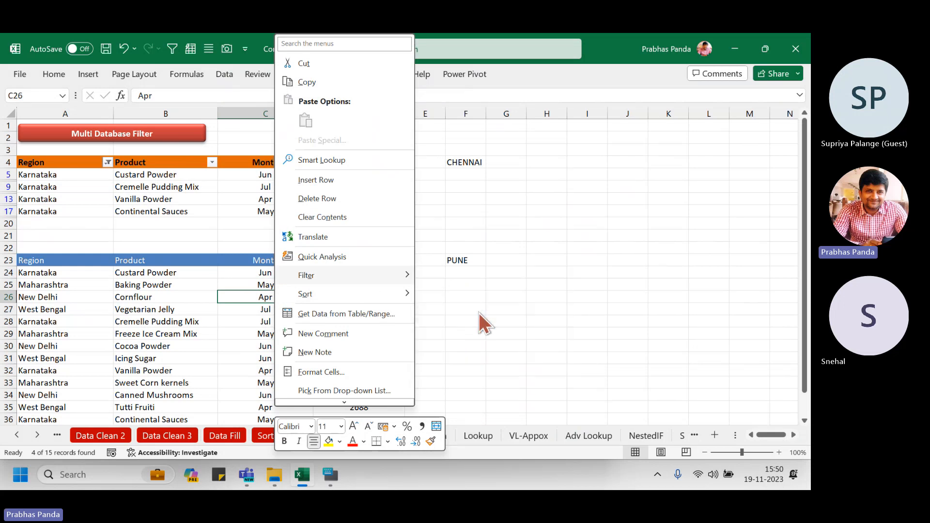
{"action": "scroll", "coordinate": [490, 314], "scroll_direction": "down", "scroll_amount": 2}
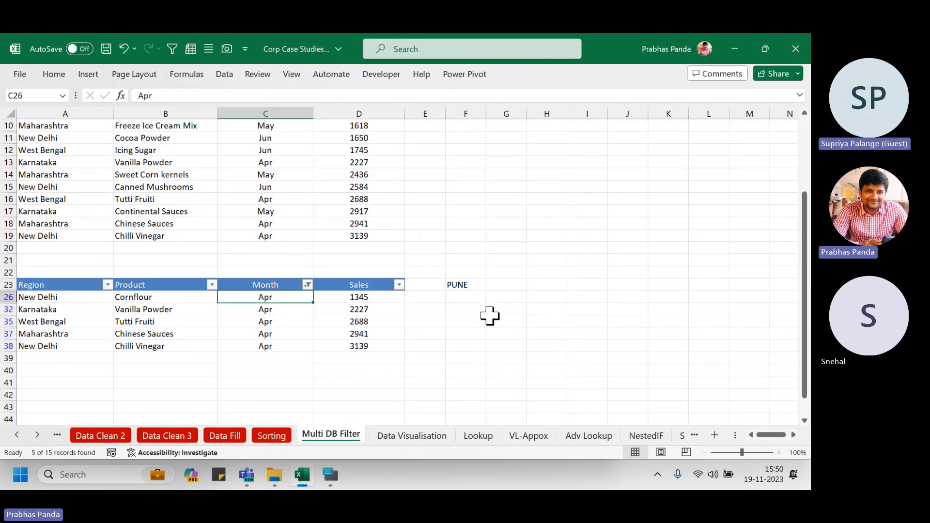
{"action": "scroll", "coordinate": [490, 315], "scroll_direction": "up", "scroll_amount": 2}
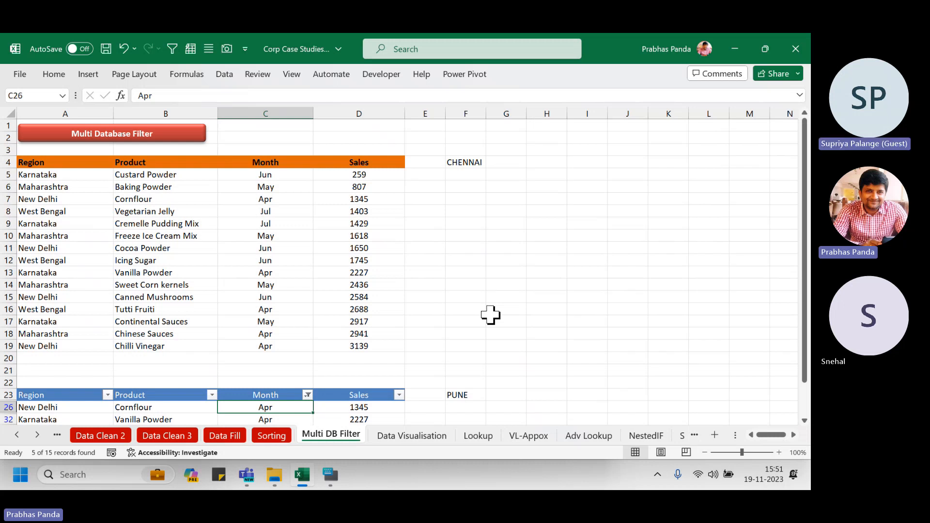
{"action": "key", "text": "ctrl+shift+l"}
- Convert the upper orange-headed range A4:D19 into an Excel table with headers
{"action": "left_click", "coordinate": [213, 212]}
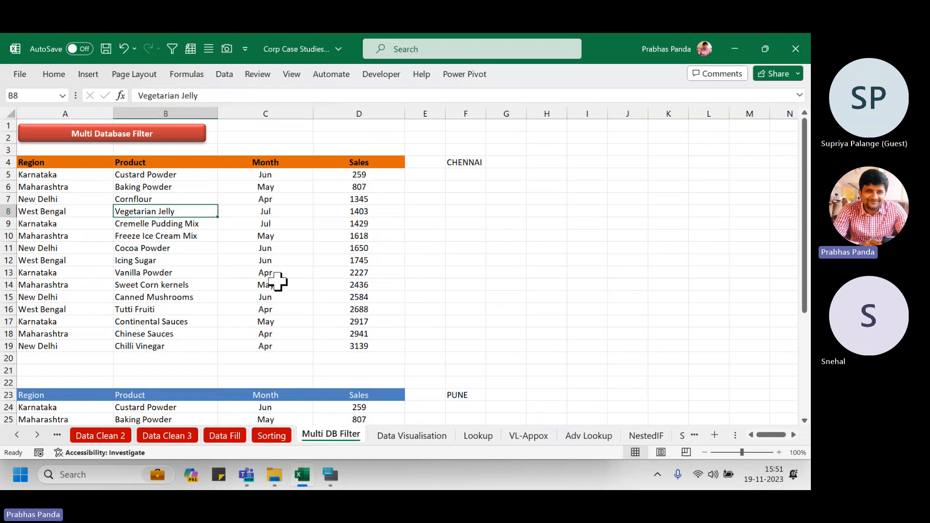
{"action": "key", "text": "ctrl+a"}
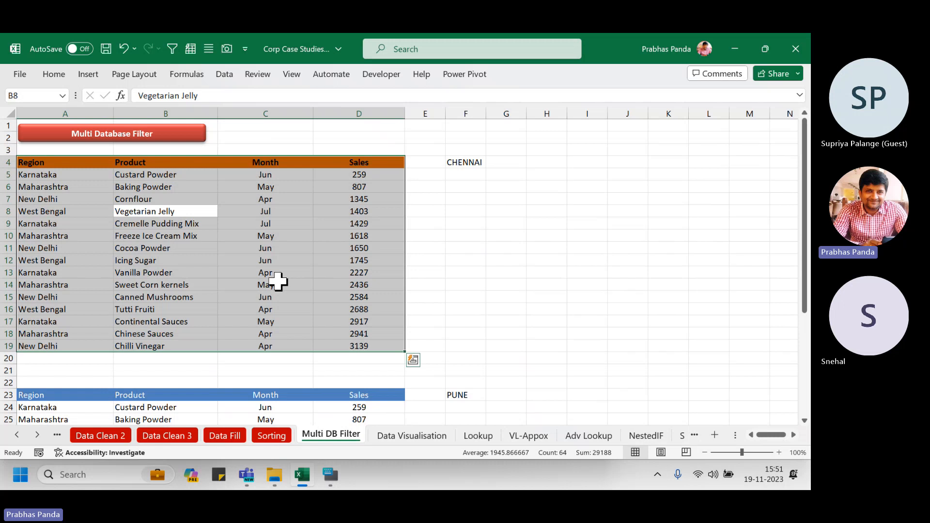
{"action": "key", "text": "ctrl+t"}
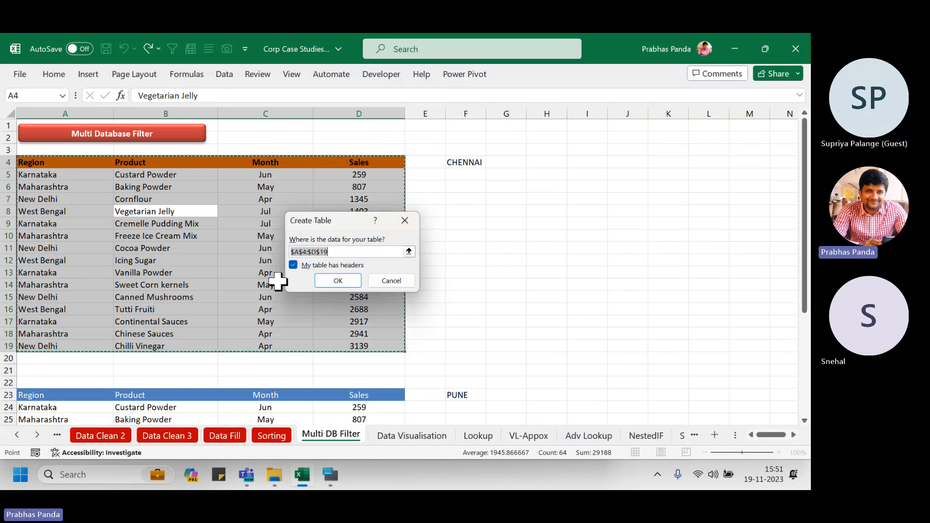
{"action": "key", "text": "Return"}
- Filter the new upper table's Region column to Karnataka by searching for "kar"
{"action": "left_click", "coordinate": [91, 211]}
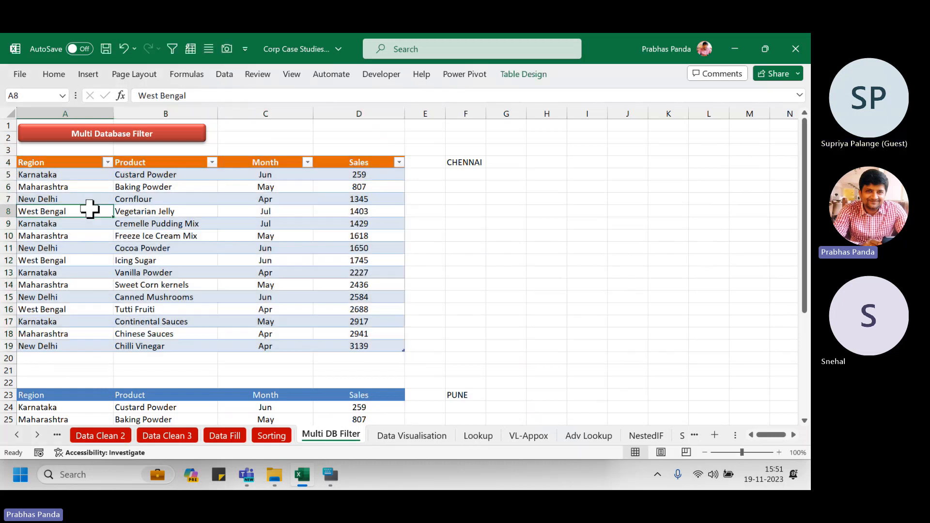
{"action": "left_click", "coordinate": [107, 163]}
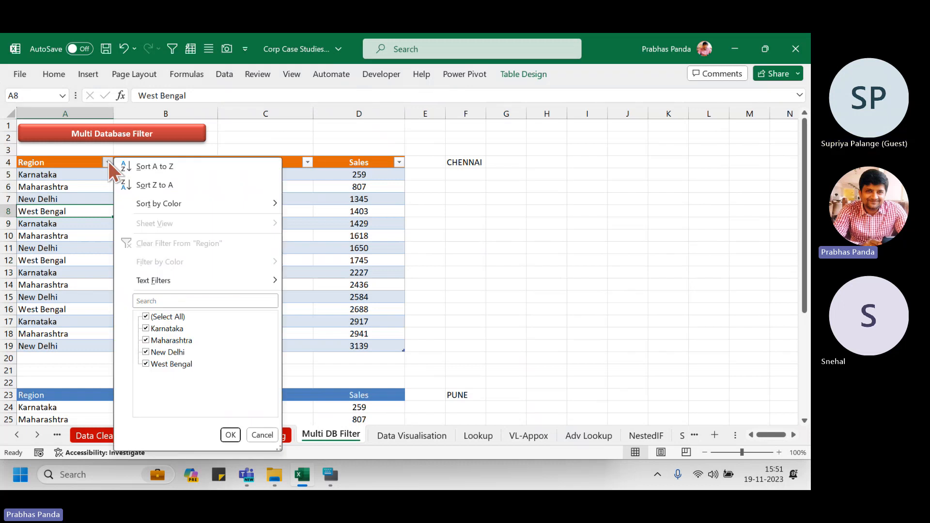
{"action": "type", "text": "kar"}
{"action": "key", "text": "Return"}
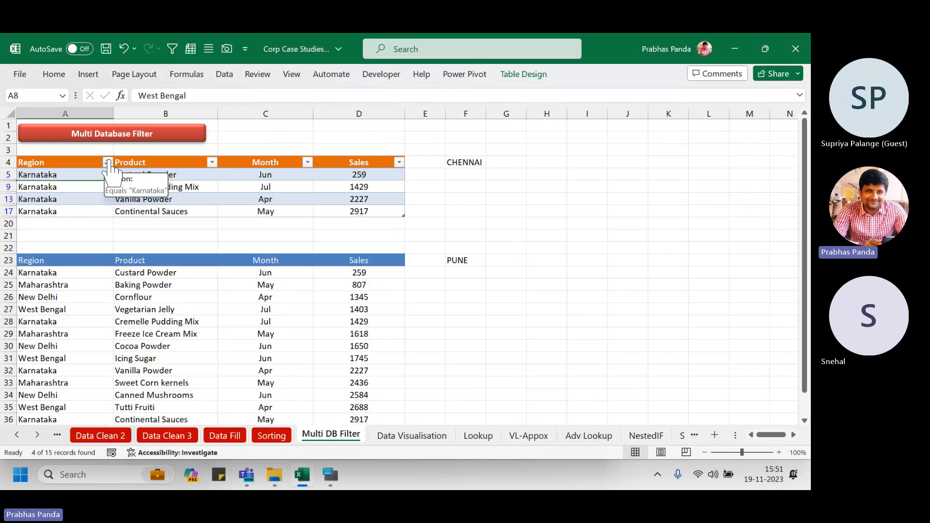
- Select month cell C26 inside the lower blue-headed range
{"action": "left_click", "coordinate": [280, 299]}
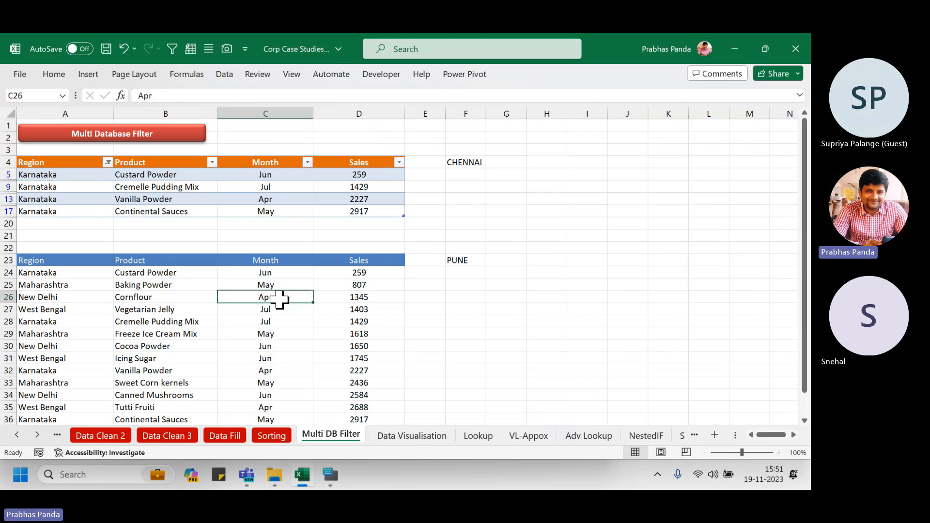
- Filter the lower table to show only the rows whose Month is Apr
{"action": "right_click", "coordinate": [280, 300]}
{"action": "mouse_move", "coordinate": [403, 277]}
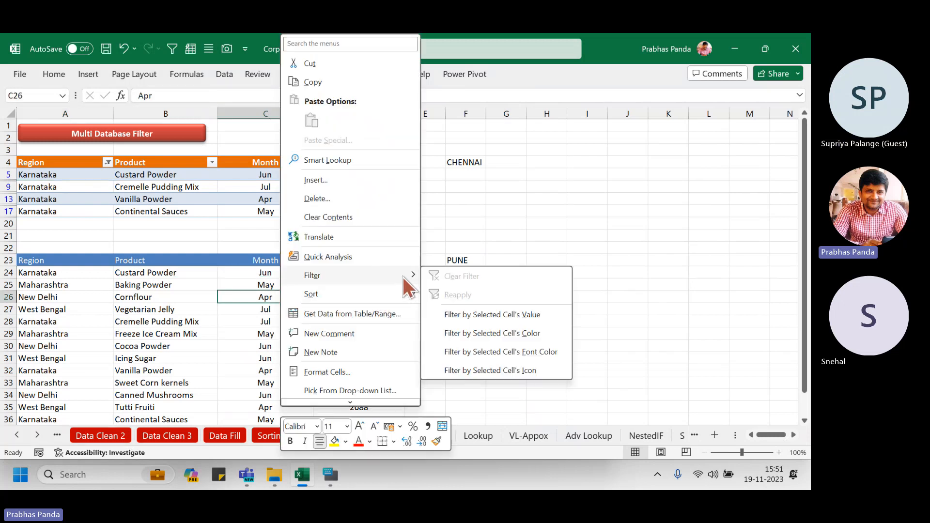
{"action": "left_click", "coordinate": [490, 314]}
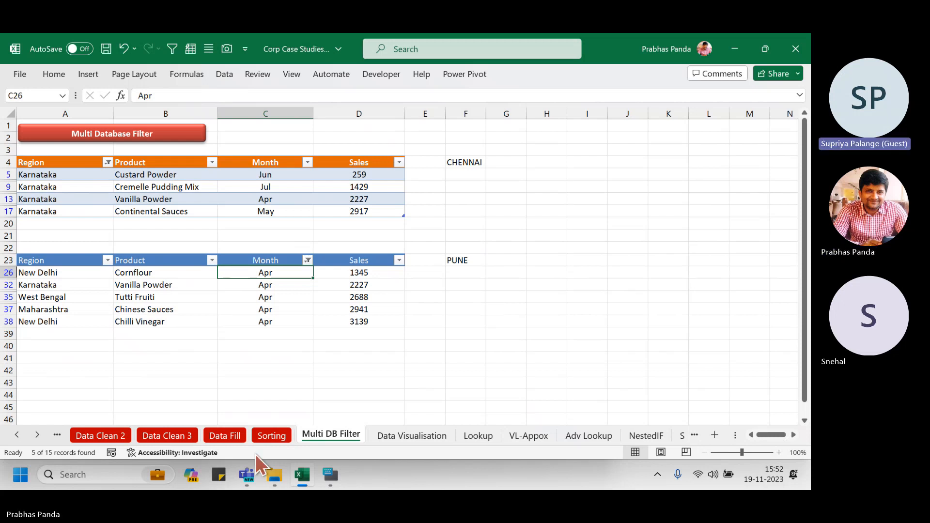
- Colour the Multi DB Filter sheet's tab dark red, and open the Data Visualisation sheet
{"action": "right_click", "coordinate": [326, 435]}
{"action": "mouse_move", "coordinate": [408, 343]}
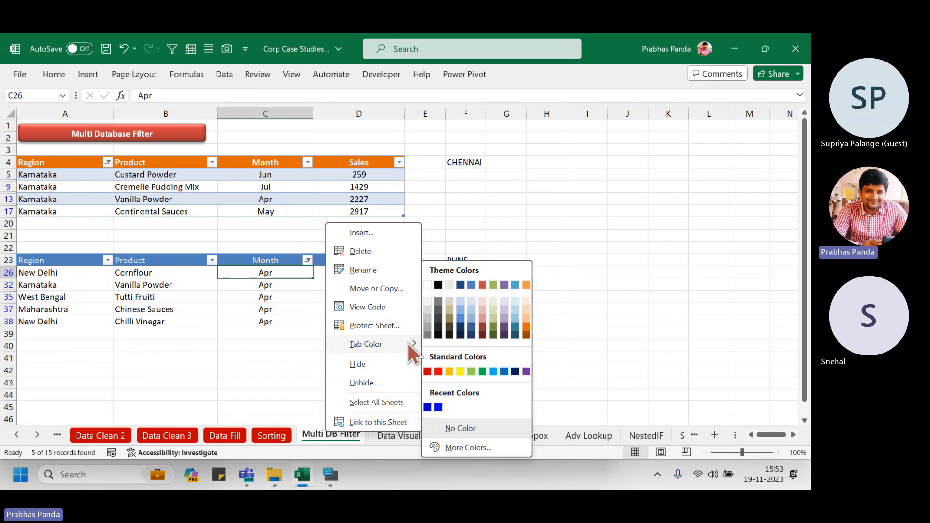
{"action": "left_click", "coordinate": [427, 370]}
{"action": "left_click", "coordinate": [417, 439]}
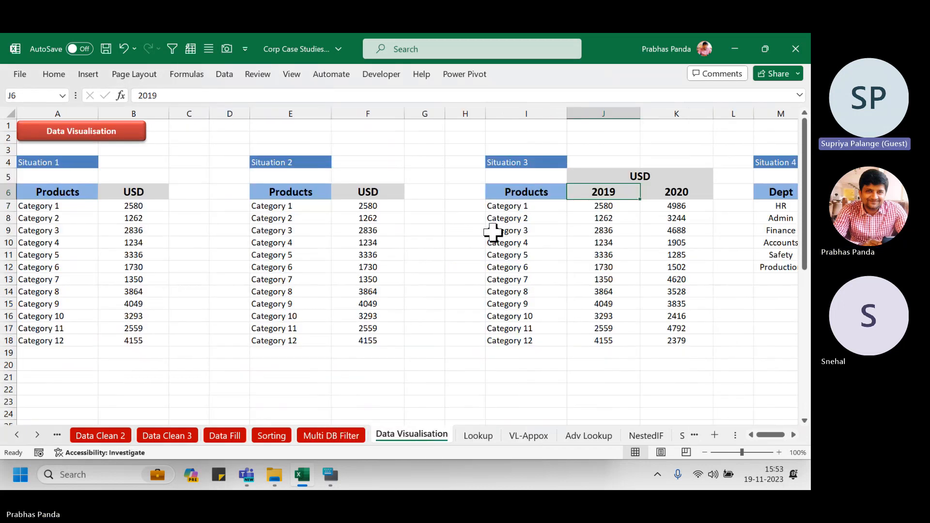
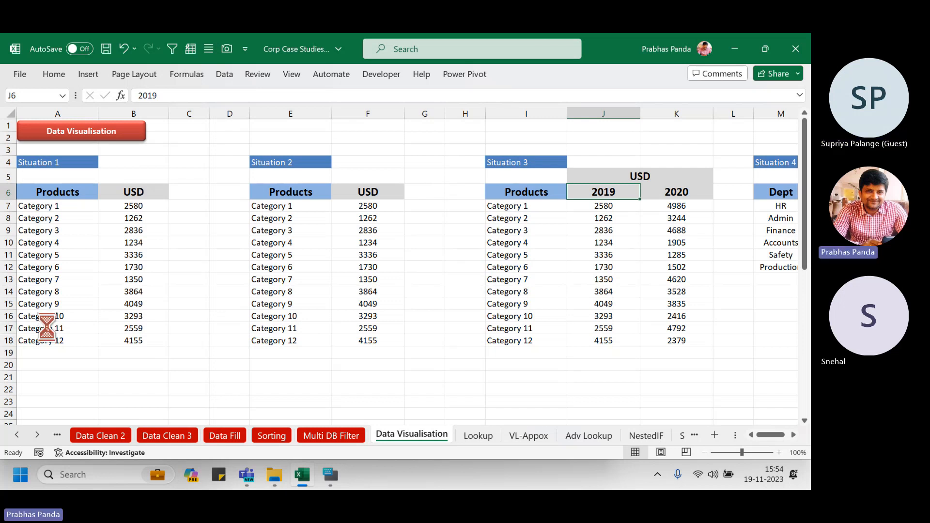
- Zoom the Data Visualisation sheet to 115% and narrow column A of the Situation 1 table
{"action": "scroll", "coordinate": [46, 326], "scroll_direction": "up", "scroll_amount": 1, "text": "ctrl"}
{"action": "left_click", "coordinate": [116, 159]}
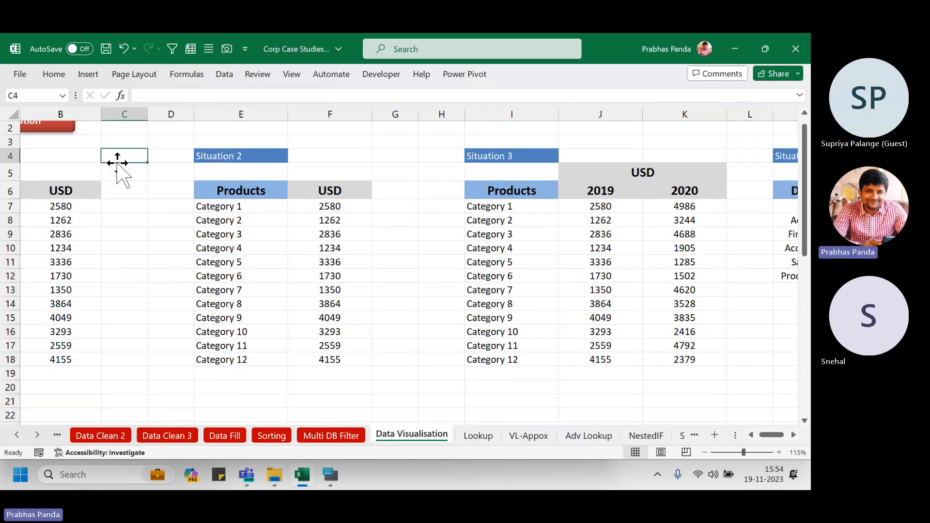
{"action": "key", "text": "Left"}
{"action": "key", "text": "Left"}
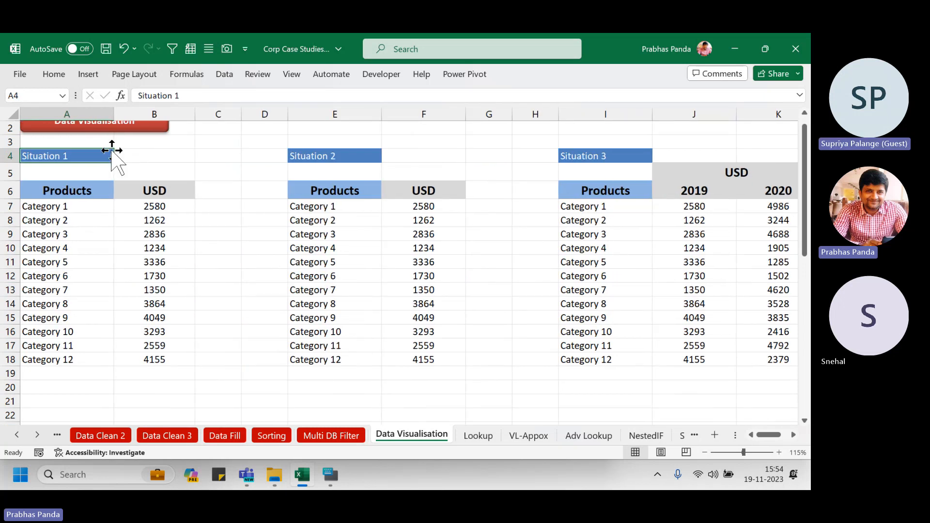
{"action": "left_click_drag", "start_coordinate": [116, 113], "coordinate": [94, 114]}
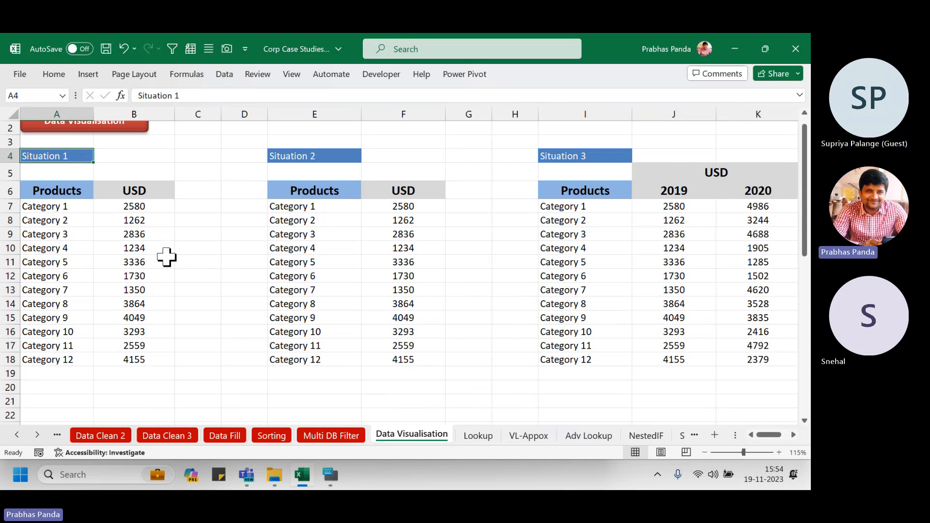
- Add the column header "Visual" in cell C6, beside the USD header of the Situation 1 table
{"action": "left_click_drag", "start_coordinate": [55, 189], "coordinate": [109, 358]}
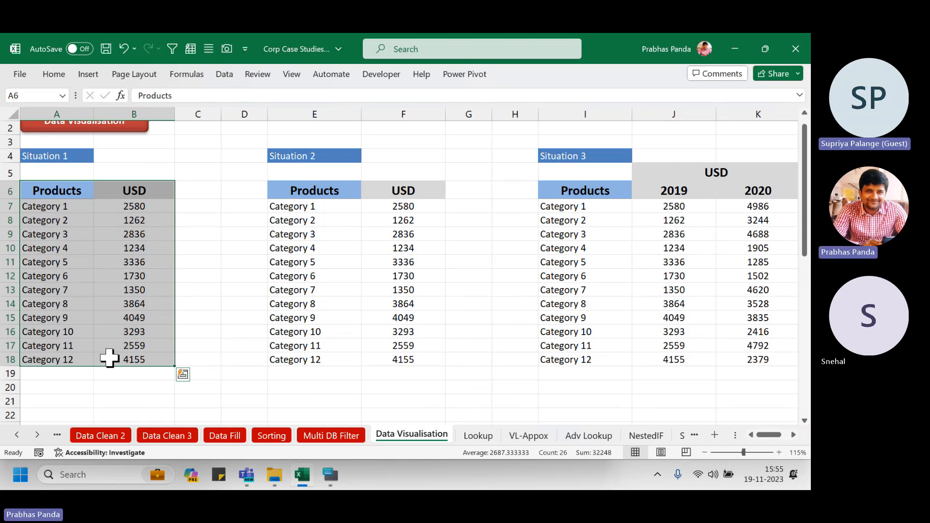
{"action": "key", "text": "Right"}
{"action": "key", "text": "Right"}
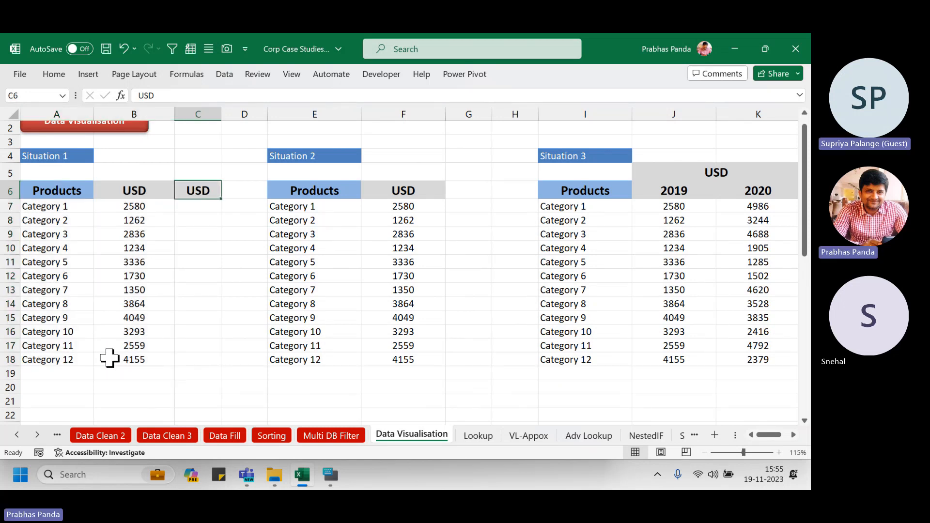
{"action": "type", "text": "vISUAL"}
{"action": "key", "text": "Return"}
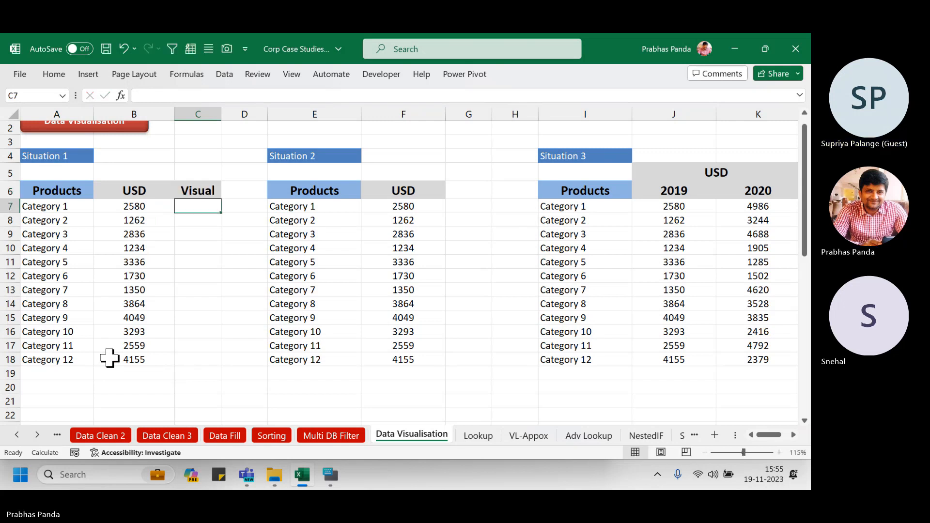
- Widen the Visual column C and narrow columns A and B
{"action": "left_click_drag", "start_coordinate": [221, 114], "coordinate": [317, 114]}
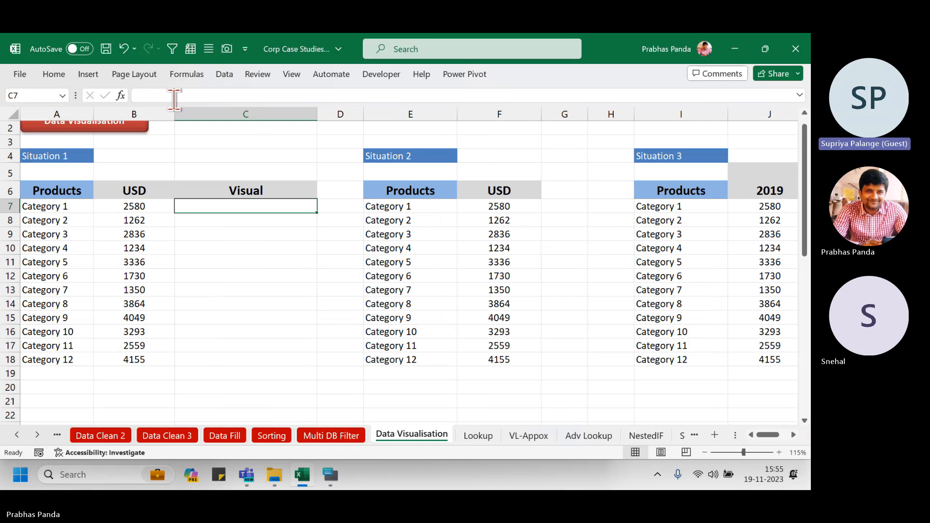
{"action": "left_click_drag", "start_coordinate": [175, 112], "coordinate": [159, 112]}
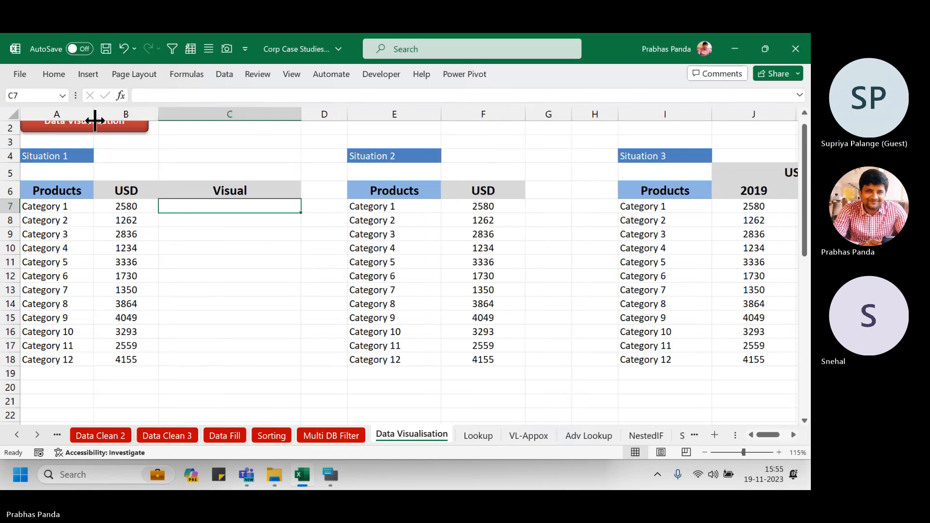
{"action": "left_click_drag", "start_coordinate": [93, 116], "coordinate": [82, 116]}
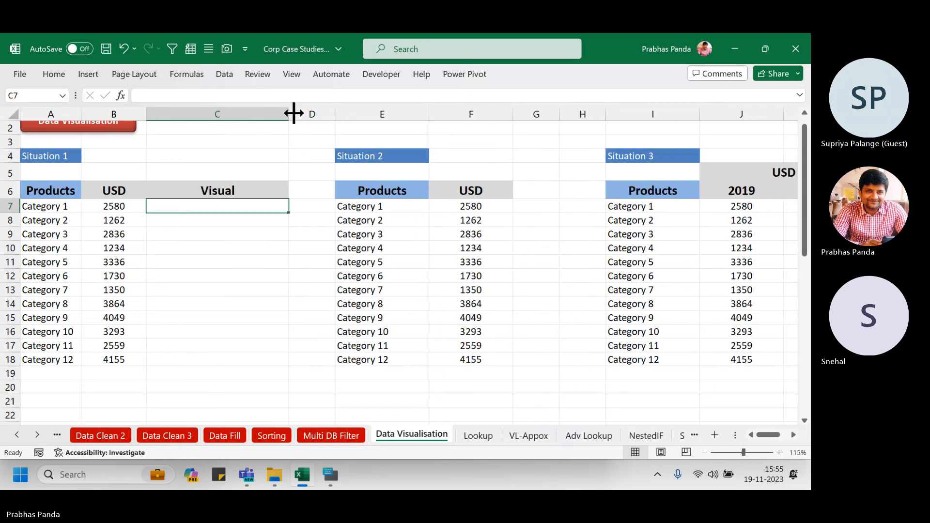
{"action": "left_click_drag", "start_coordinate": [292, 114], "coordinate": [304, 115]}
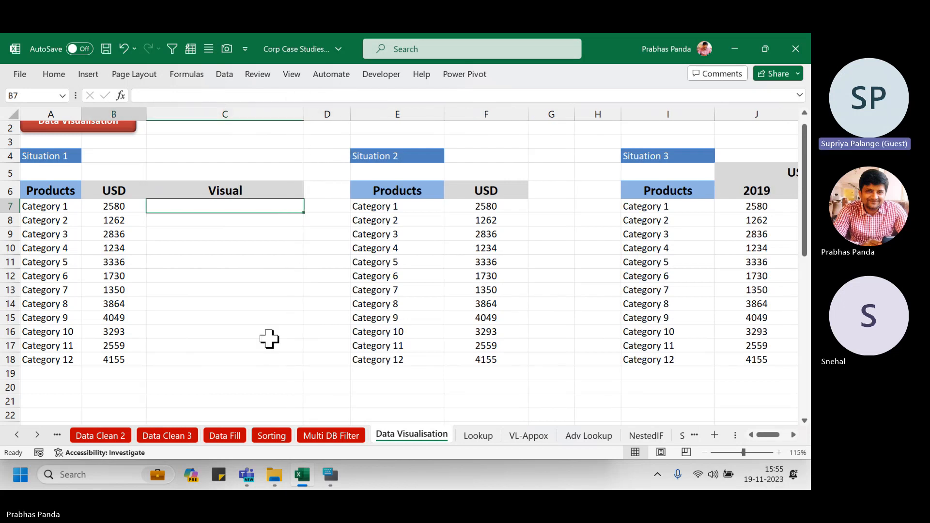
- Fill C7:C18 of the Visual column at once with the formula =B7
{"action": "key", "text": "shift+Down"}
{"action": "key", "text": "shift+Down"}
{"action": "key", "text": "shift+Down"}
{"action": "key", "text": "shift+Down"}
{"action": "key", "text": "shift+Down"}
{"action": "key", "text": "shift+Down"}
{"action": "key", "text": "shift+Down"}
{"action": "key", "text": "shift+Down"}
{"action": "key", "text": "shift+Down"}
{"action": "key", "text": "shift+Down"}
{"action": "key", "text": "shift+Down"}
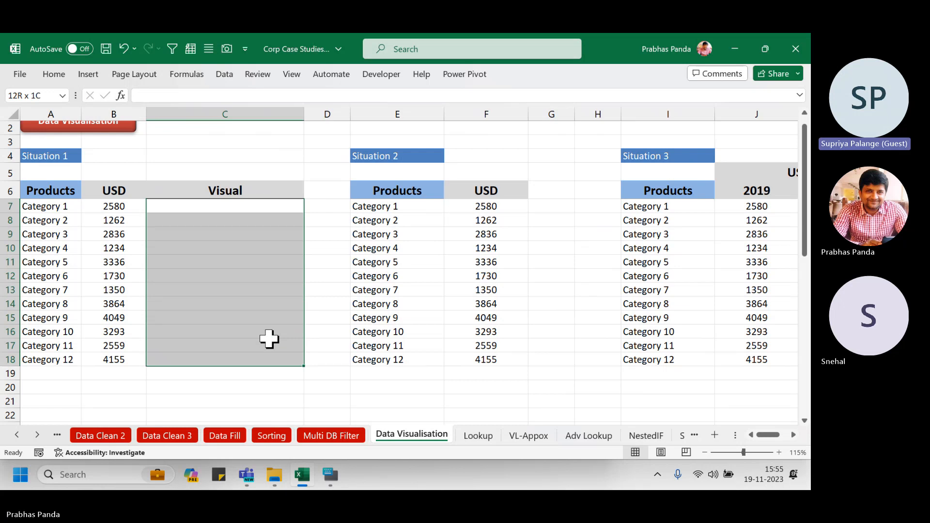
{"action": "type", "text": "="}
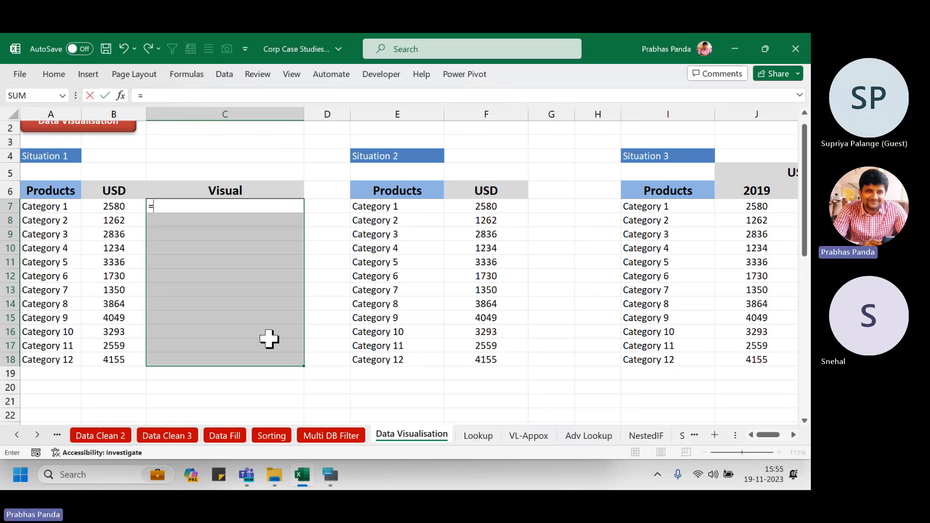
{"action": "key", "text": "Left"}
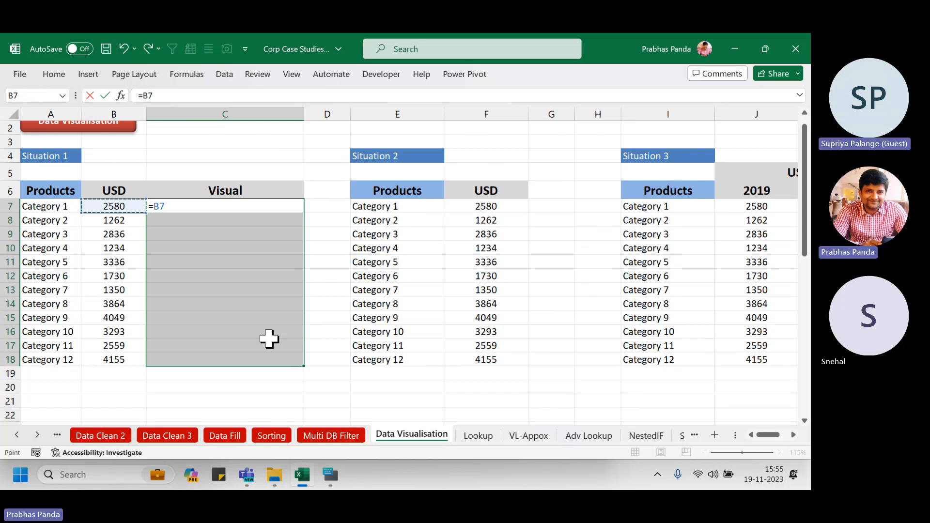
{"action": "key", "text": "ctrl+Return"}
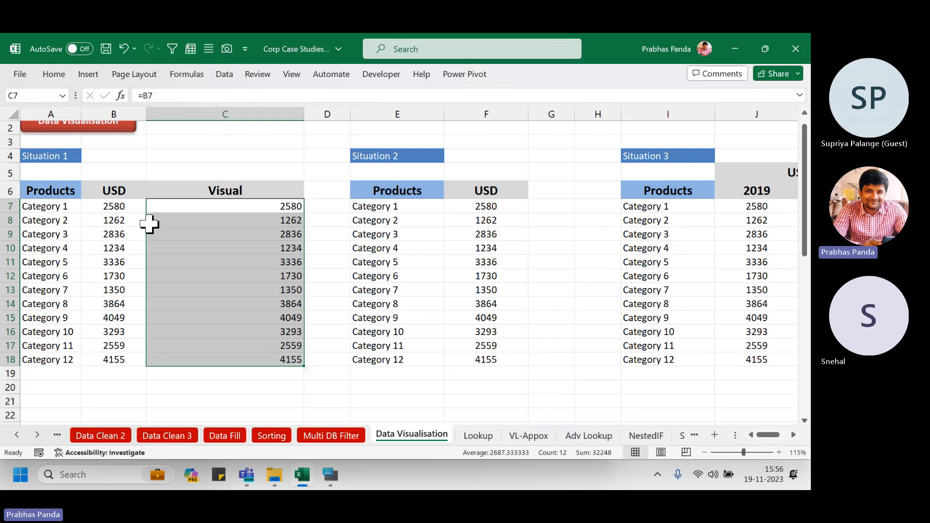
- Clear the formulas from C7:C18 in the Visual column
{"action": "left_click", "coordinate": [124, 210]}
{"action": "left_click_drag", "start_coordinate": [124, 210], "coordinate": [100, 355]}
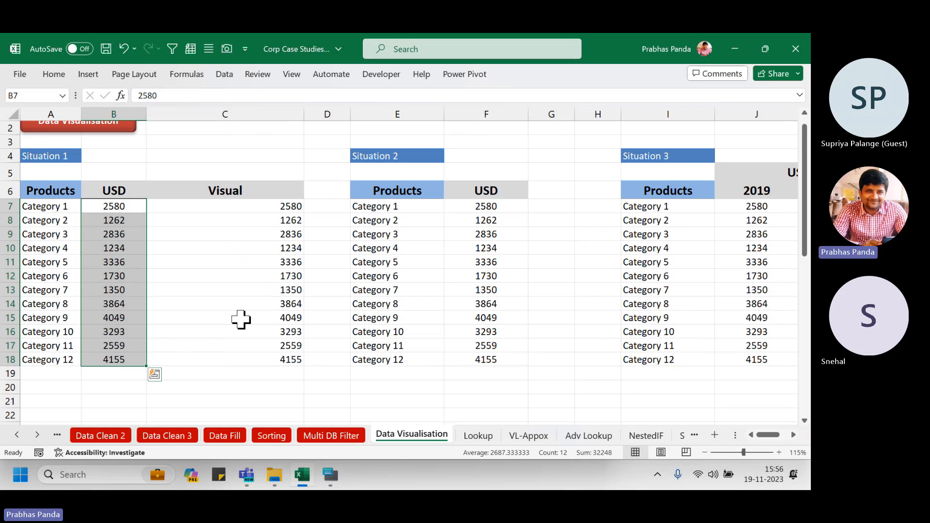
{"action": "left_click", "coordinate": [286, 208]}
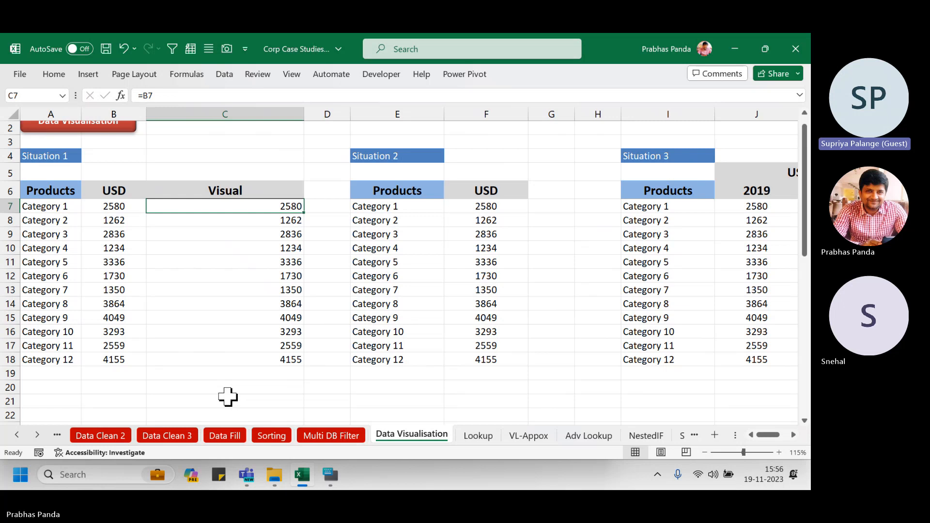
{"action": "key", "text": "ctrl+shift+Down"}
{"action": "key", "text": "Delete"}
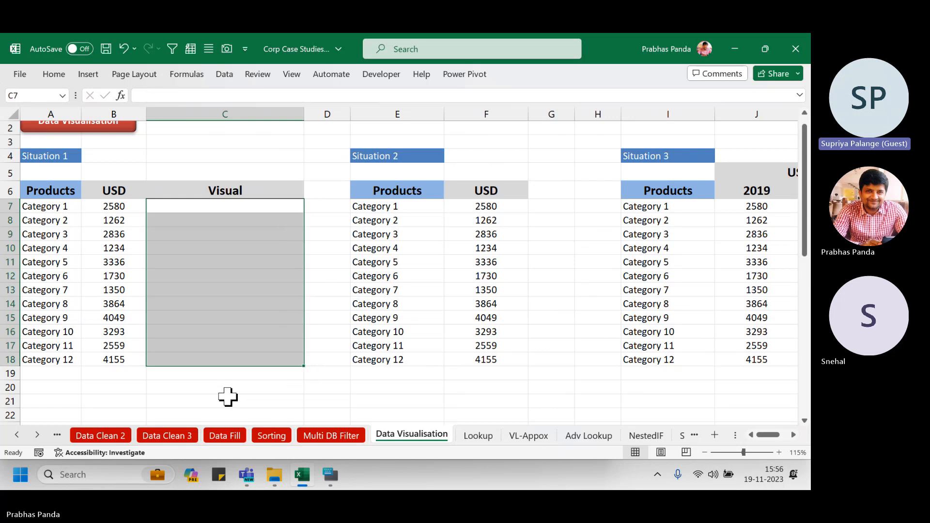
- Enter the formula =B7 across C7:C18 to link the Visual column to the USD values
{"action": "type", "text": "="}
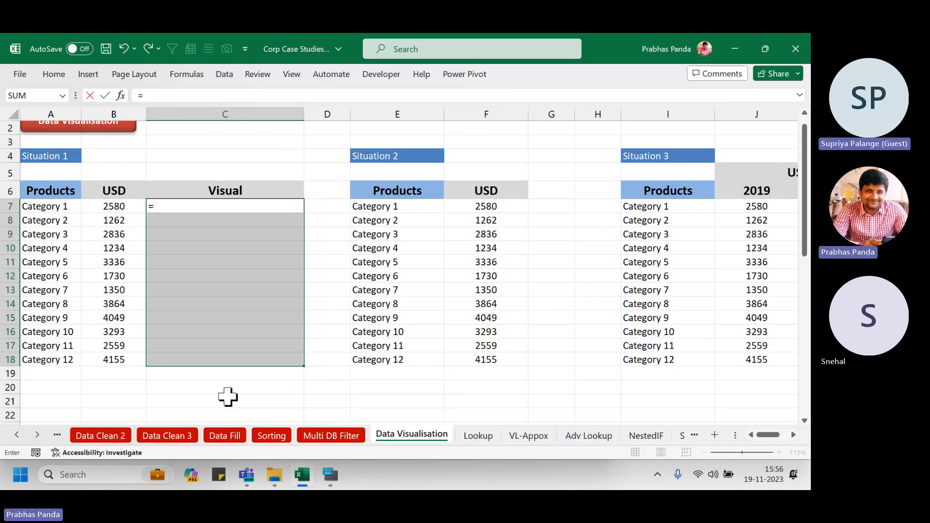
{"action": "key", "text": "Left"}
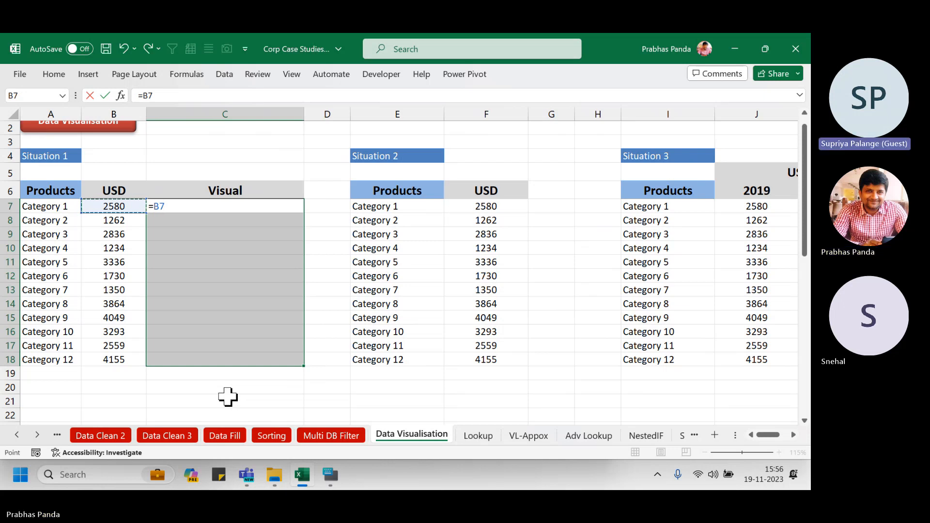
{"action": "key", "text": "ctrl+Return"}
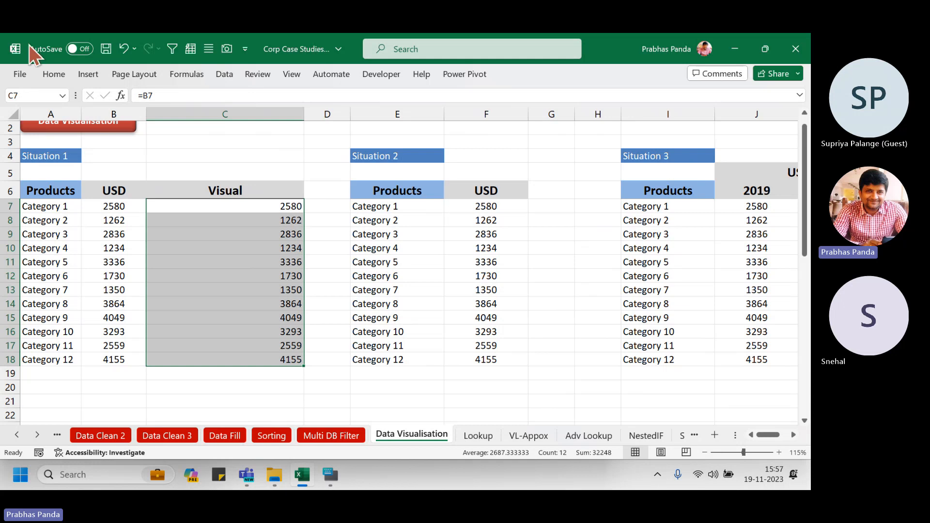
- Apply light blue gradient-fill data bars to C7:C18 with conditional formatting, and narrow column C slightly
{"action": "left_click", "coordinate": [60, 76]}
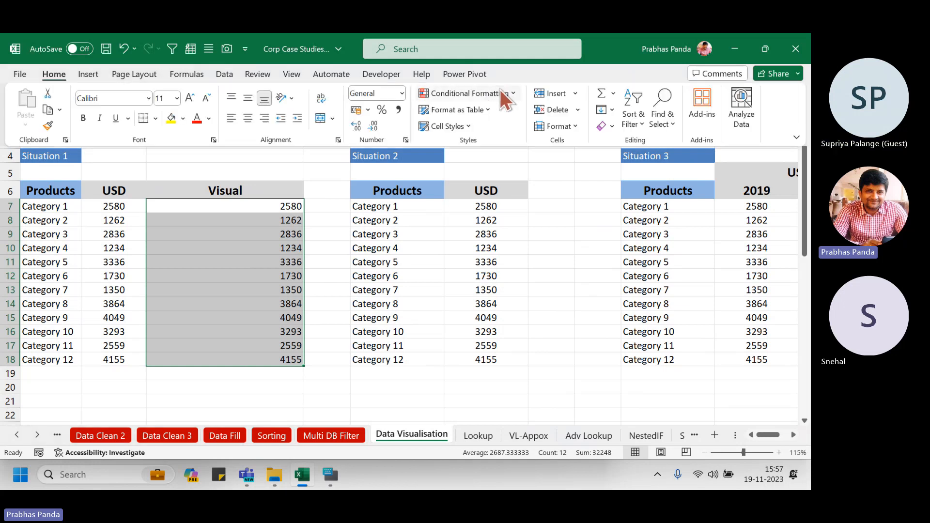
{"action": "left_click", "coordinate": [500, 90]}
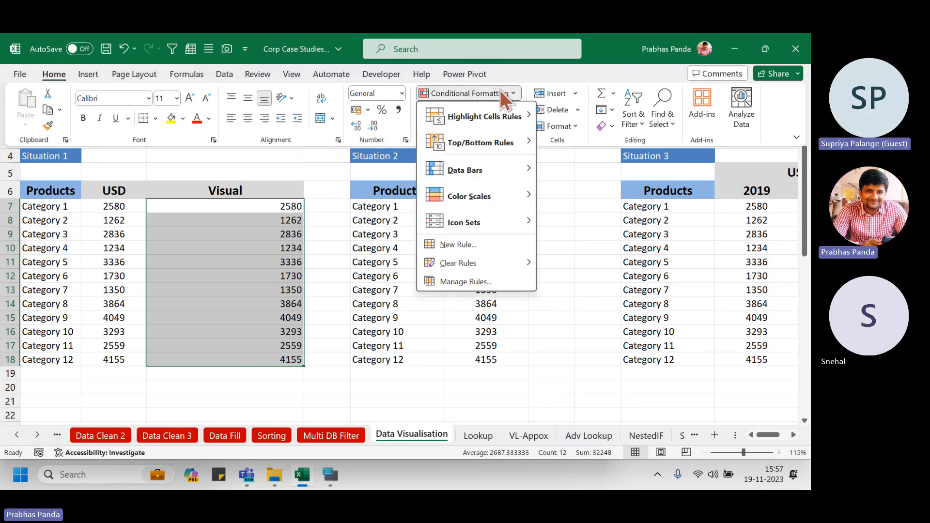
{"action": "mouse_move", "coordinate": [521, 175]}
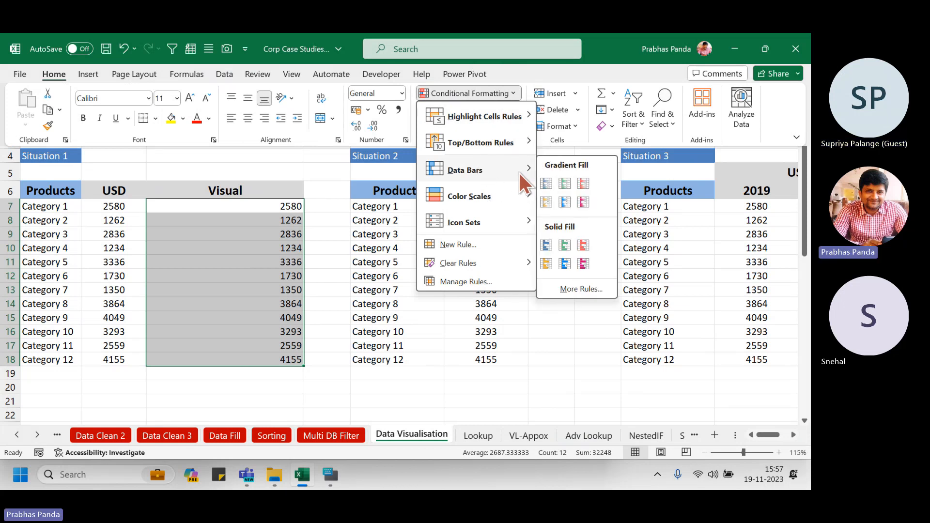
{"action": "left_click", "coordinate": [519, 173]}
{"action": "left_click", "coordinate": [565, 200]}
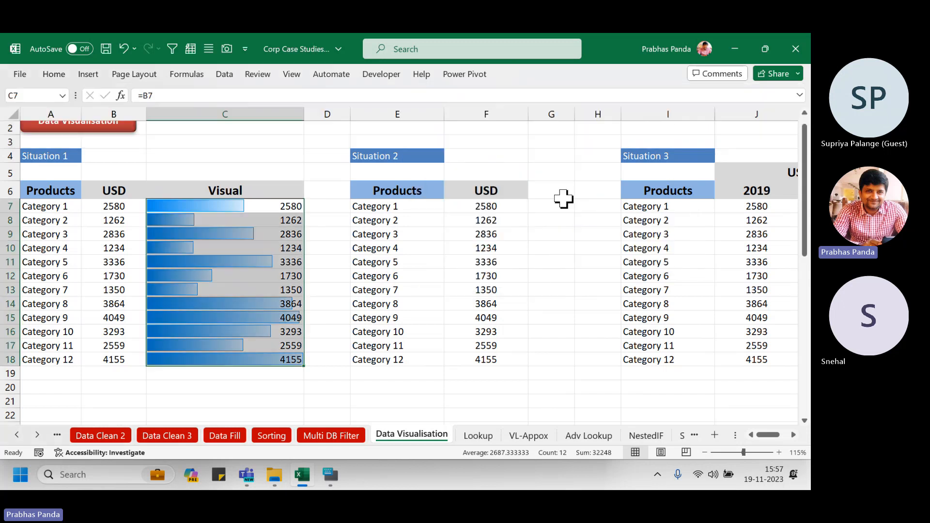
{"action": "left_click_drag", "start_coordinate": [303, 119], "coordinate": [278, 118]}
{"action": "left_click", "coordinate": [171, 295]}
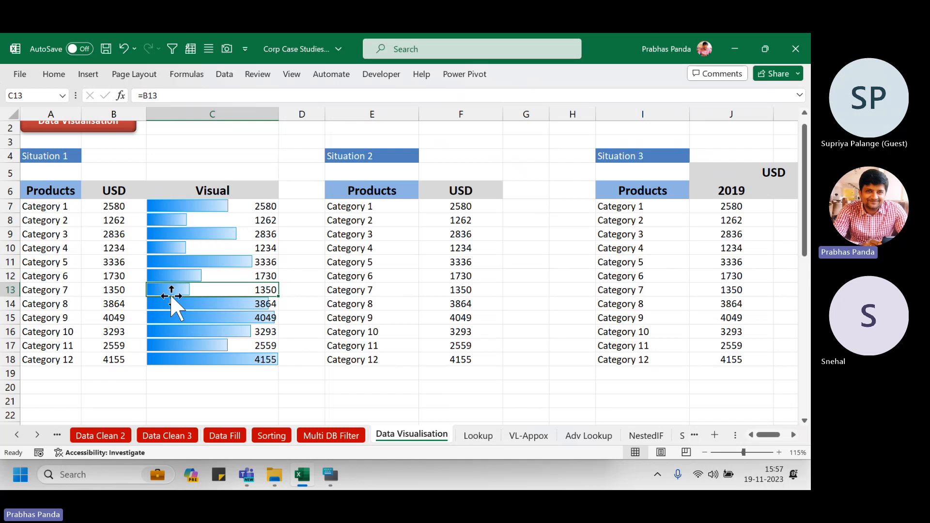
- Enter the note "HOME----- CONDITIONAL FORMATTING--- DATA BARS" in cell A5 above the Situation 1 table
{"action": "left_click", "coordinate": [68, 172]}
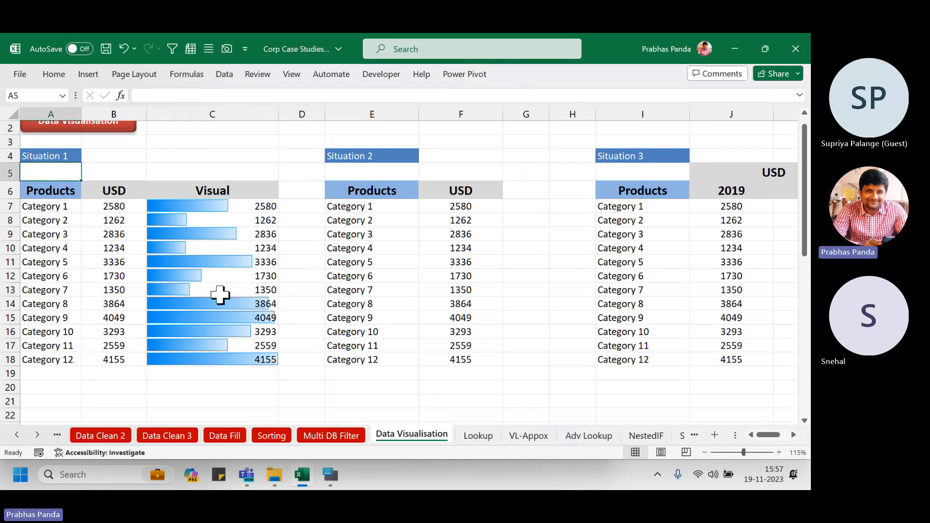
{"action": "type", "text": "HOME"}
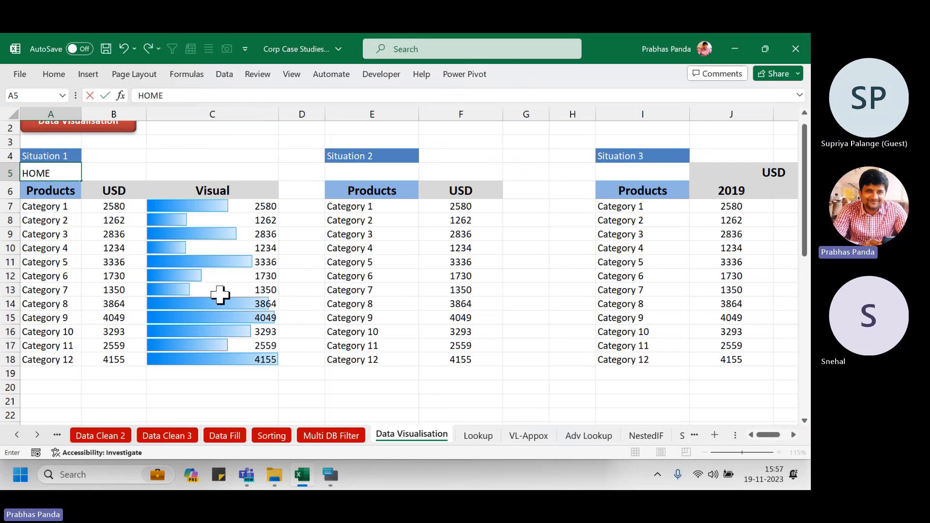
{"action": "type", "text": "----- CONDITIONAL FORMATT"}
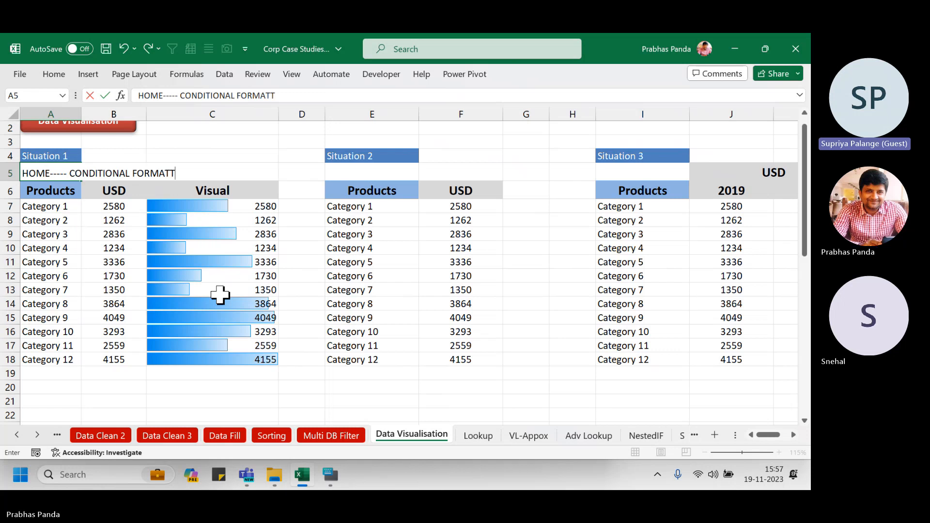
{"action": "type", "text": "ING--- DA"}
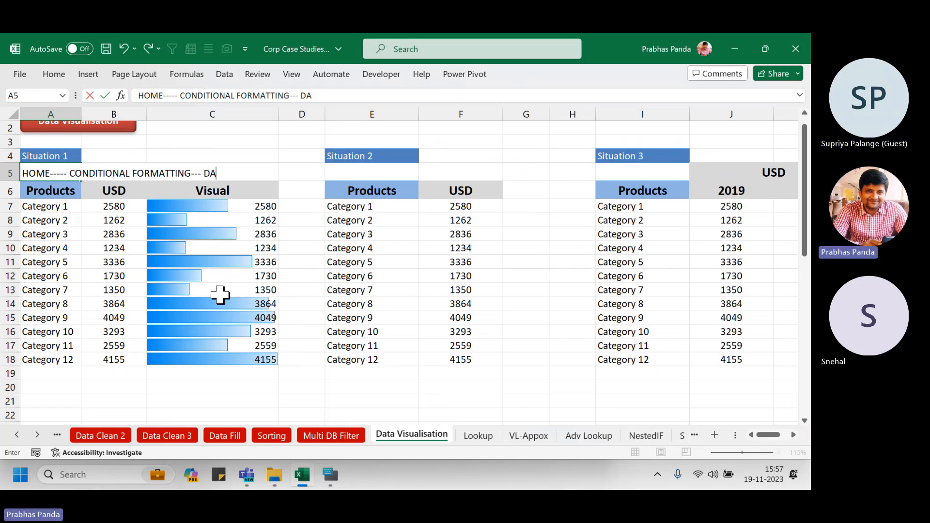
{"action": "type", "text": "TA BARS"}
{"action": "key", "text": "Return"}
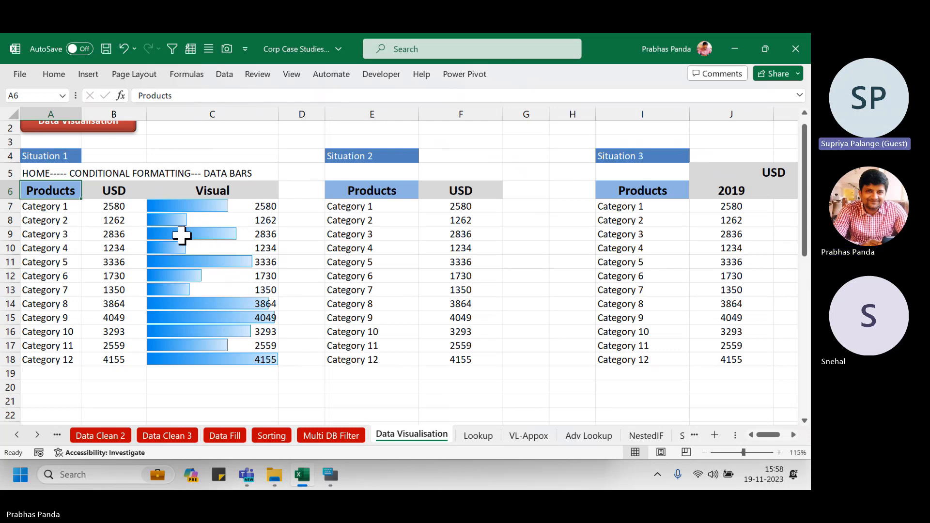
{"action": "left_click_drag", "start_coordinate": [241, 210], "coordinate": [257, 359]}
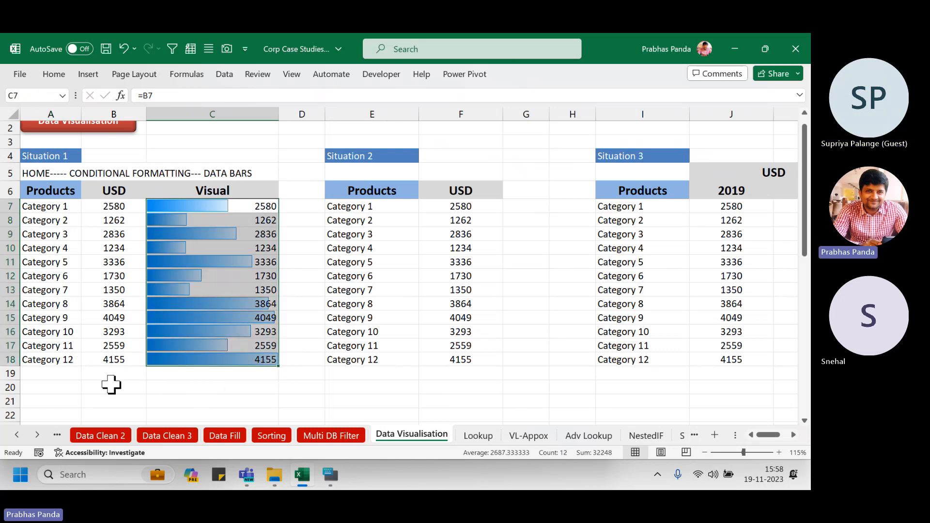
{"action": "left_click", "coordinate": [111, 385]}
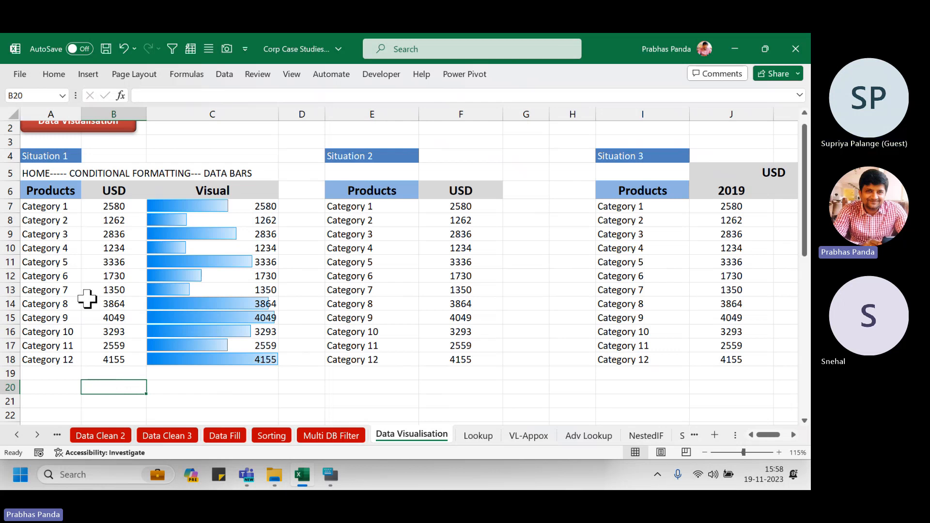
{"action": "left_click_drag", "start_coordinate": [61, 192], "coordinate": [99, 360]}
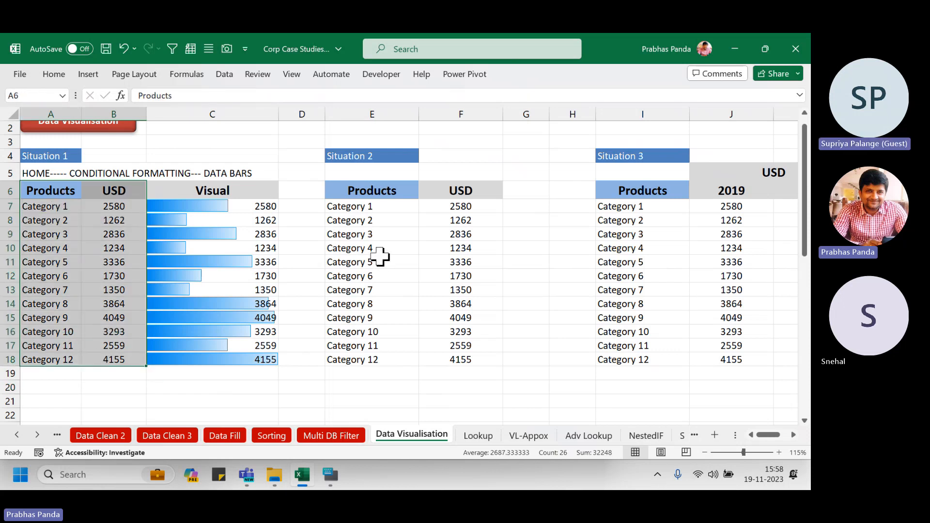
{"action": "left_click_drag", "start_coordinate": [193, 202], "coordinate": [188, 359]}
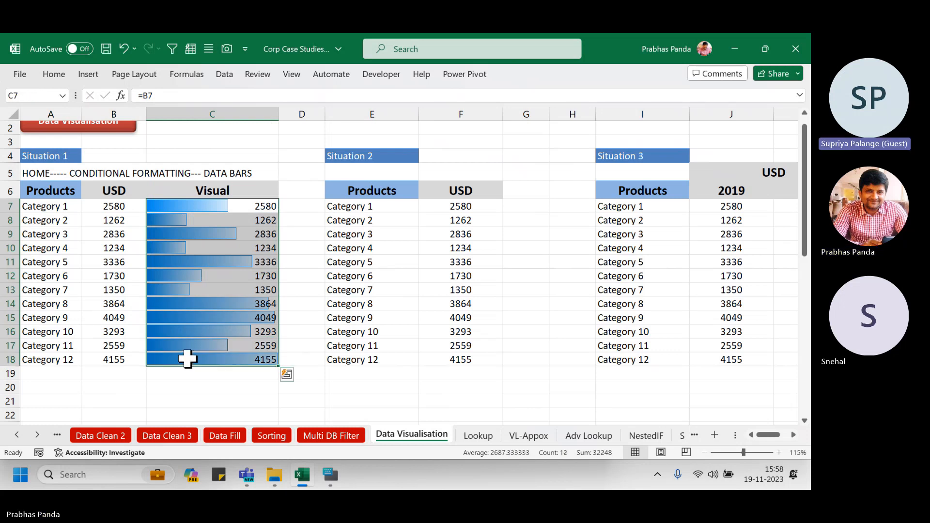
{"action": "left_click_drag", "start_coordinate": [53, 195], "coordinate": [114, 361]}
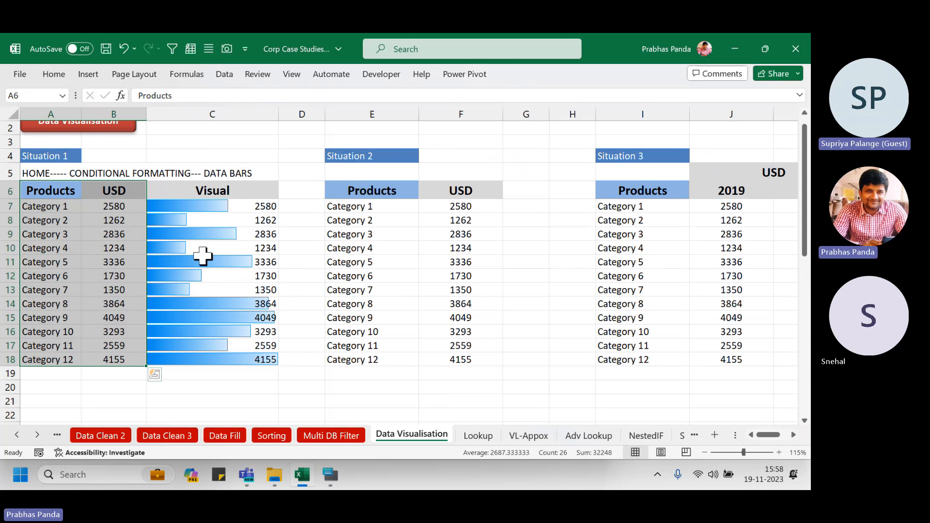
{"action": "left_click_drag", "start_coordinate": [224, 206], "coordinate": [208, 358]}
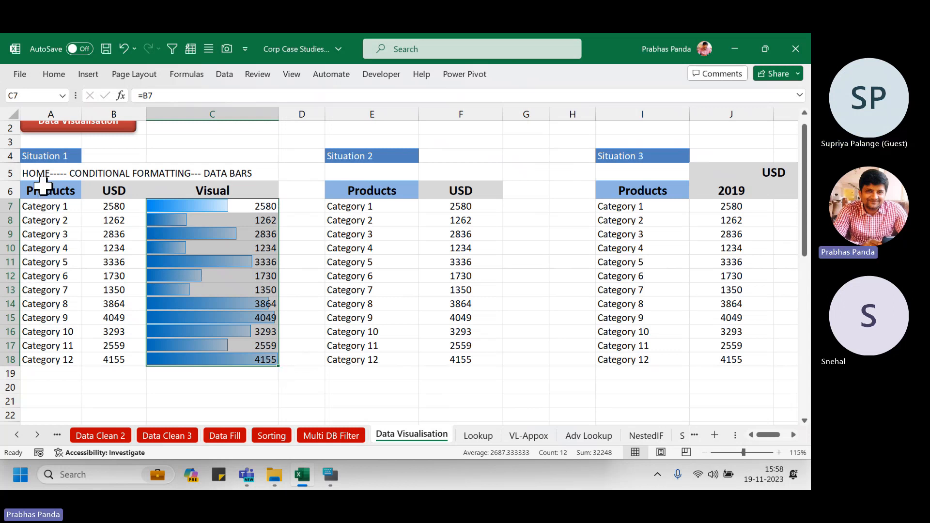
{"action": "left_click_drag", "start_coordinate": [42, 189], "coordinate": [193, 366]}
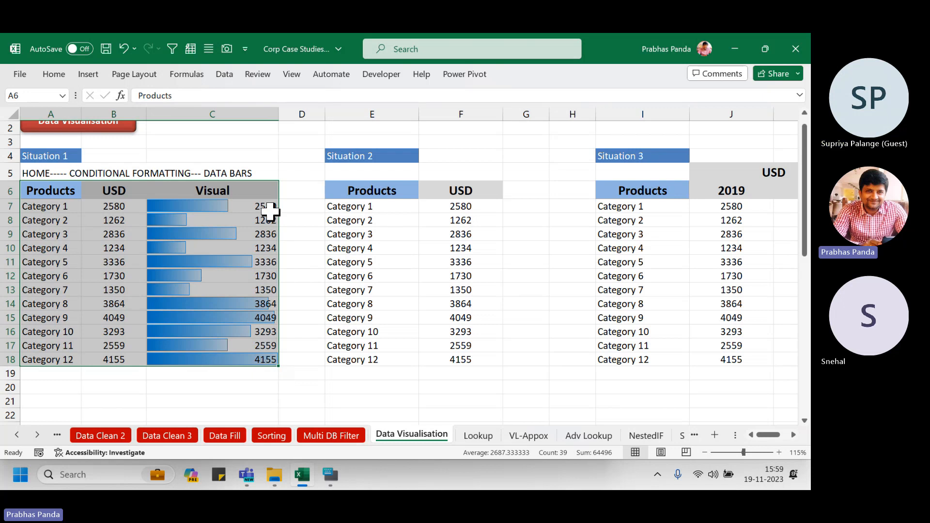
- Edit the conditional-formatting data bar rule on C7:C18 to show the bars only, without the cell values
{"action": "left_click", "coordinate": [270, 207]}
{"action": "double_click", "coordinate": [278, 213]}
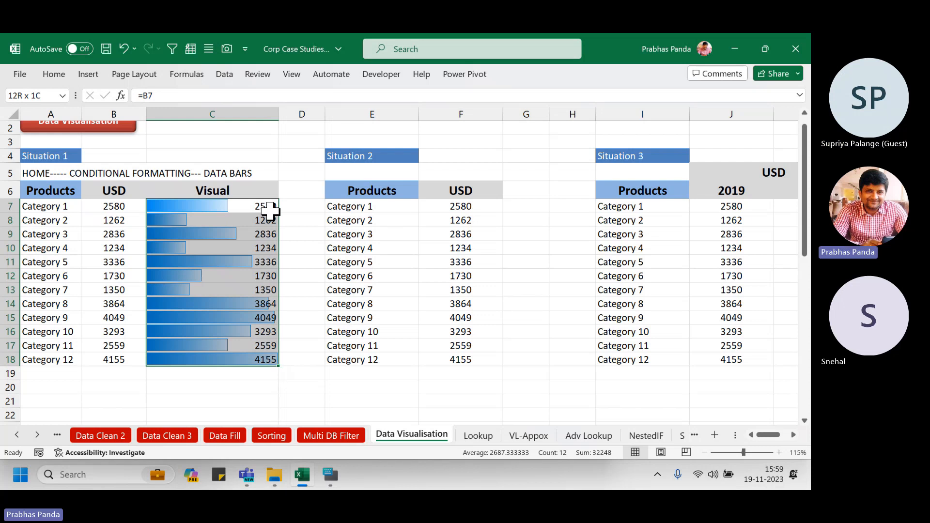
{"action": "left_click", "coordinate": [54, 73]}
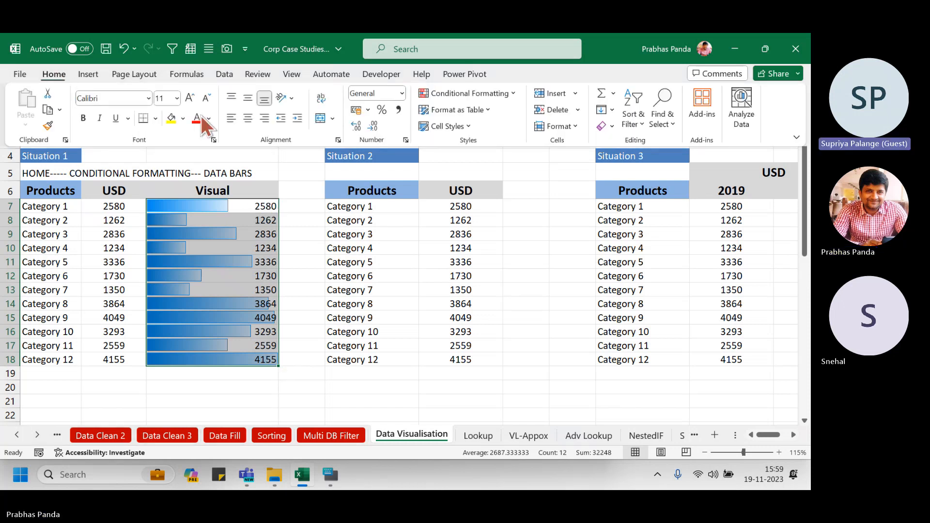
{"action": "left_click", "coordinate": [511, 93]}
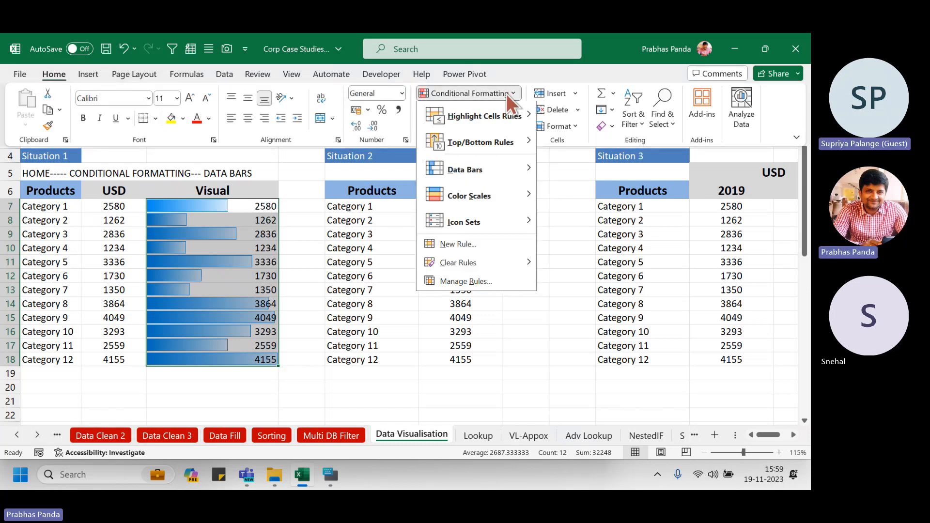
{"action": "left_click", "coordinate": [456, 281]}
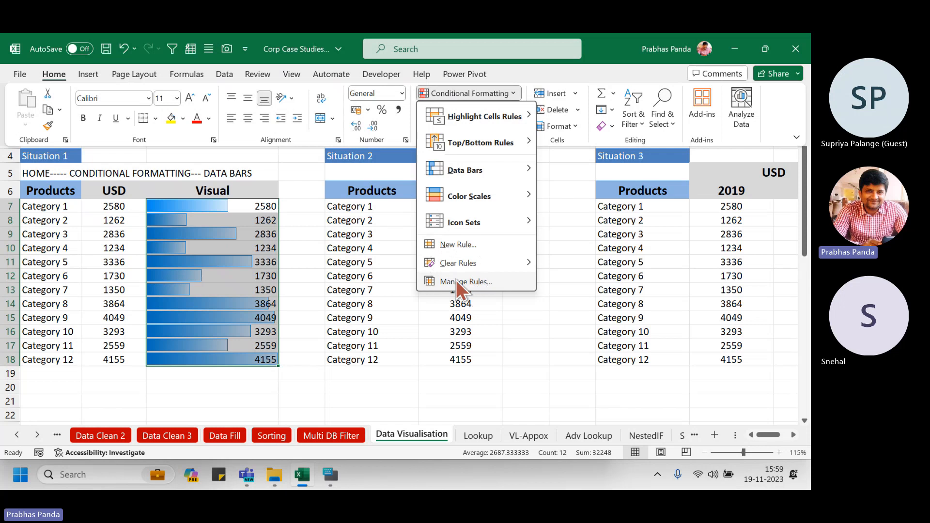
{"action": "left_click", "coordinate": [346, 184]}
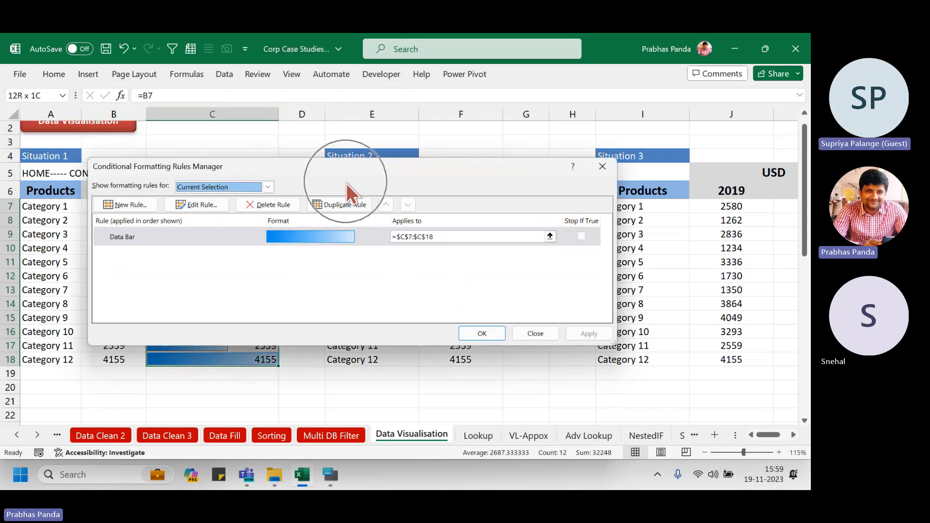
{"action": "left_click", "coordinate": [211, 203]}
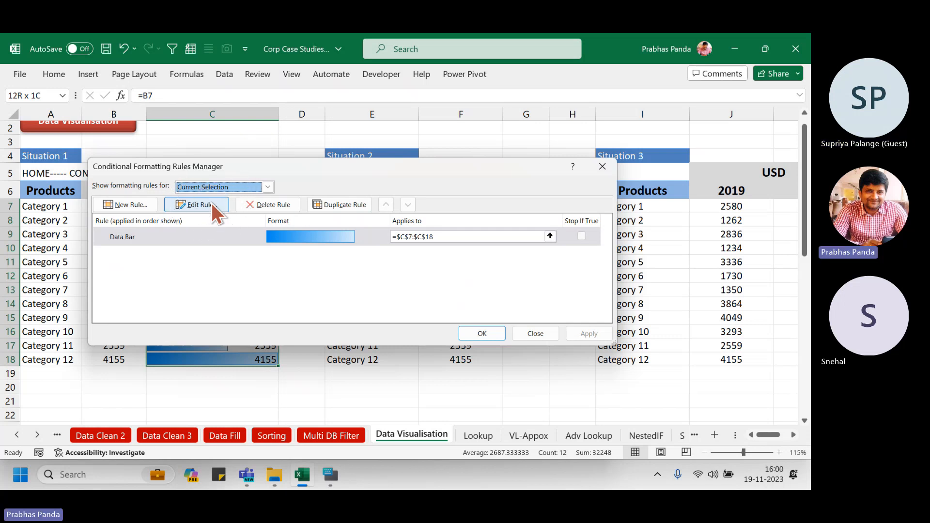
{"action": "left_click", "coordinate": [211, 203]}
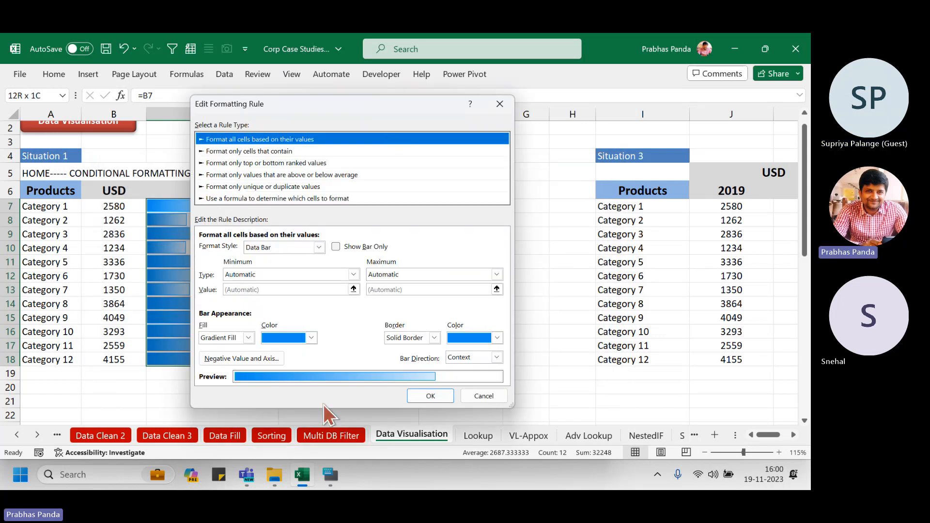
{"action": "left_click_drag", "start_coordinate": [326, 106], "coordinate": [434, 76]}
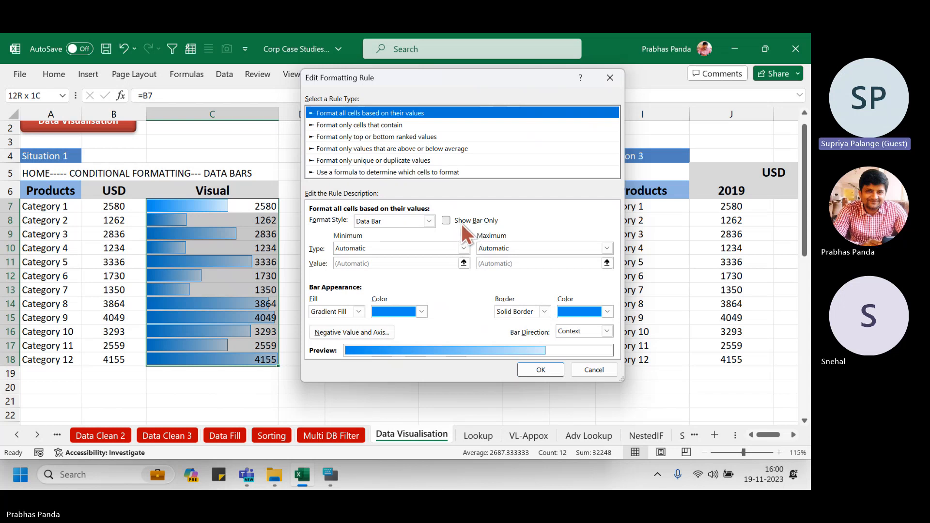
{"action": "left_click", "coordinate": [446, 218]}
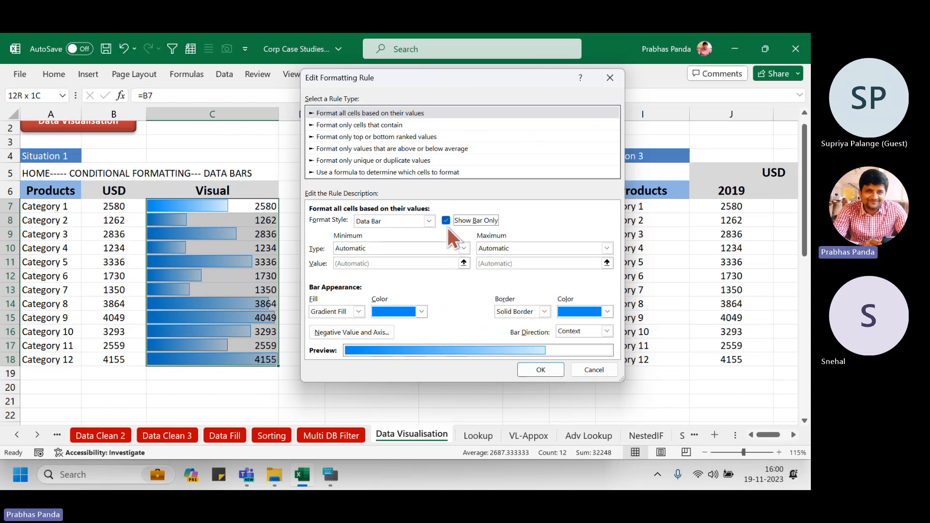
{"action": "left_click", "coordinate": [542, 369]}
{"action": "left_click", "coordinate": [481, 334]}
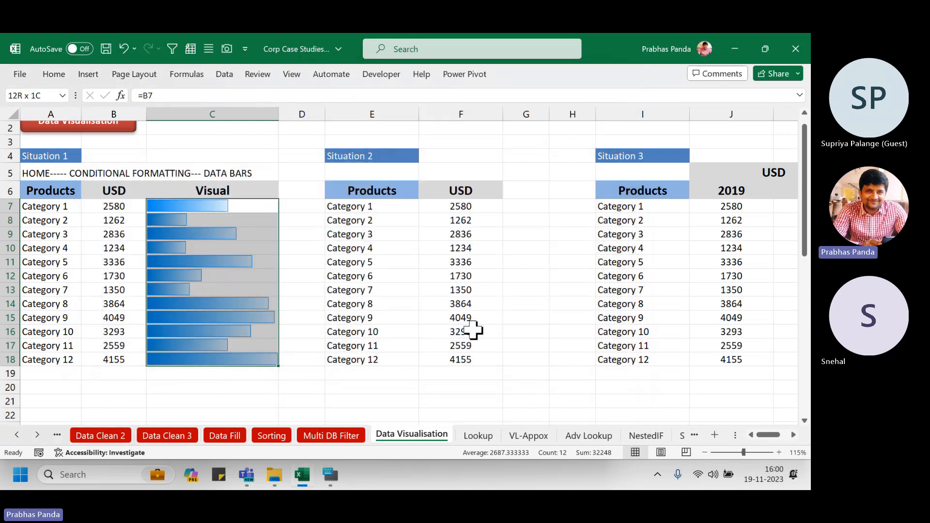
{"action": "left_click", "coordinate": [128, 235]}
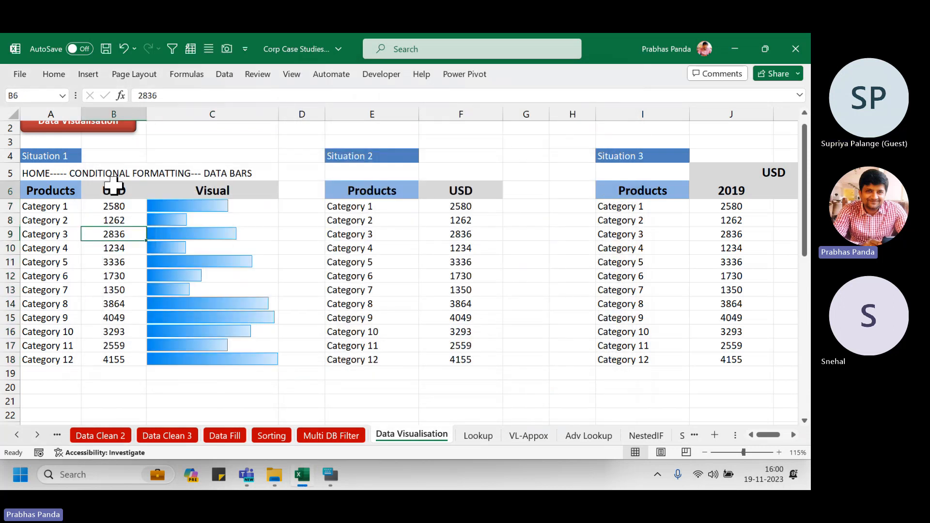
{"action": "left_click_drag", "start_coordinate": [113, 190], "coordinate": [106, 360]}
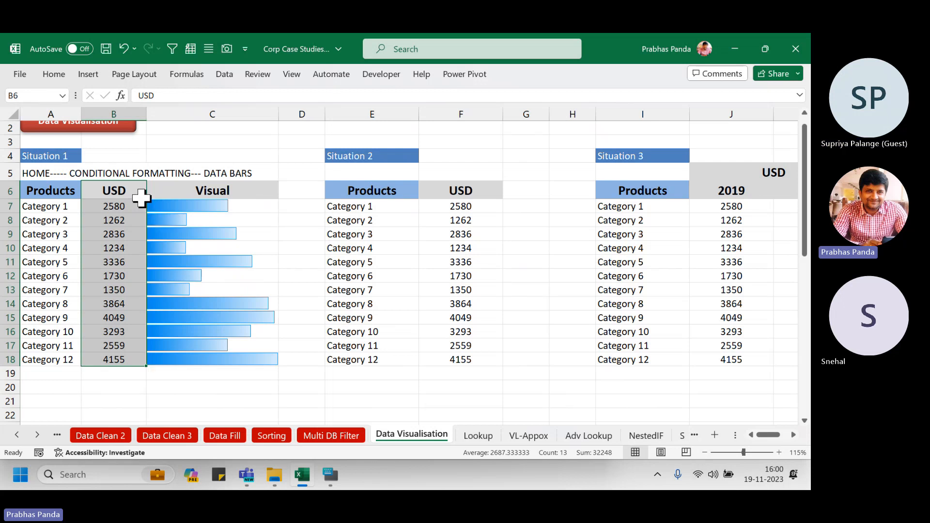
{"action": "left_click_drag", "start_coordinate": [251, 193], "coordinate": [247, 359]}
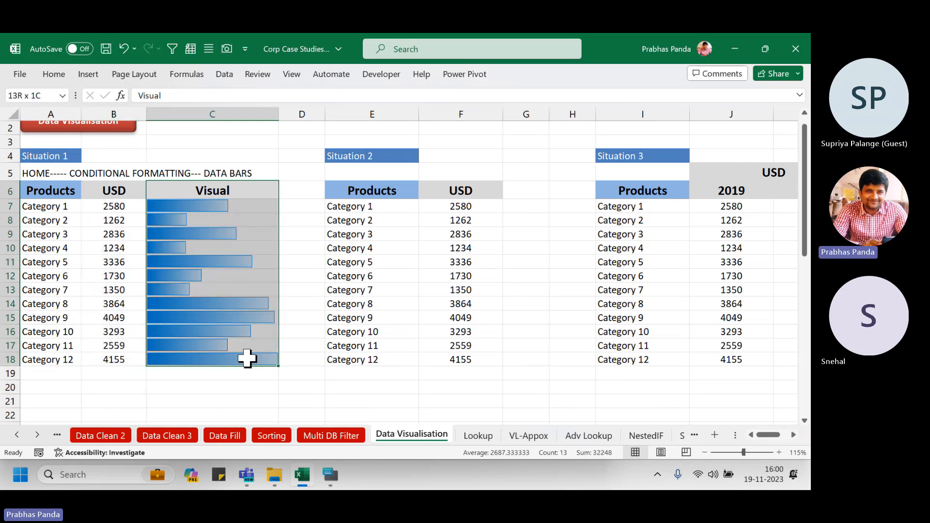
{"action": "left_click_drag", "start_coordinate": [62, 193], "coordinate": [166, 362]}
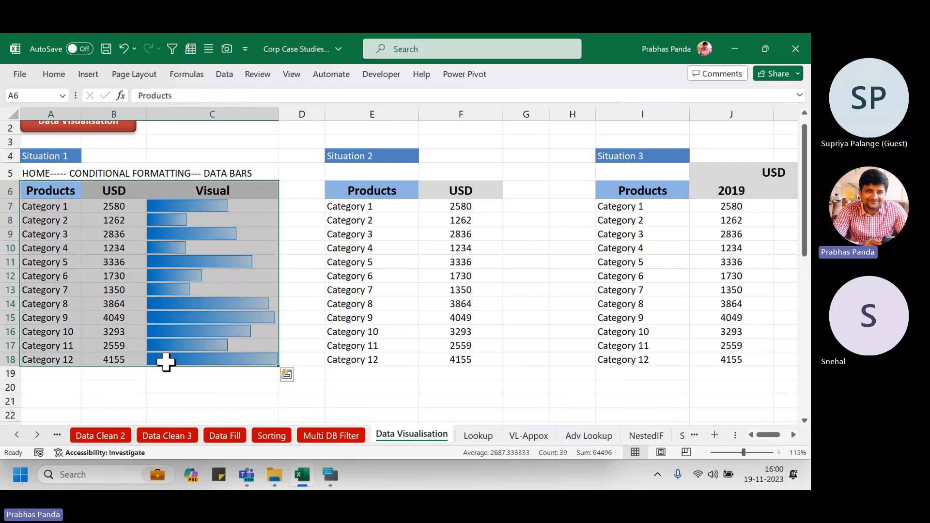
{"action": "left_click", "coordinate": [119, 207]}
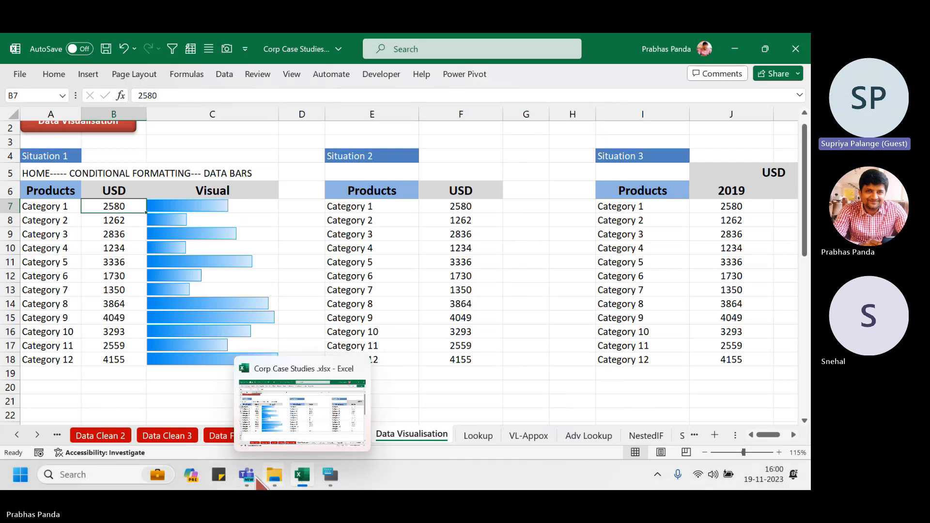
- Switch to the Teams meeting window and stop sharing the screen
{"action": "mouse_move", "coordinate": [247, 475]}
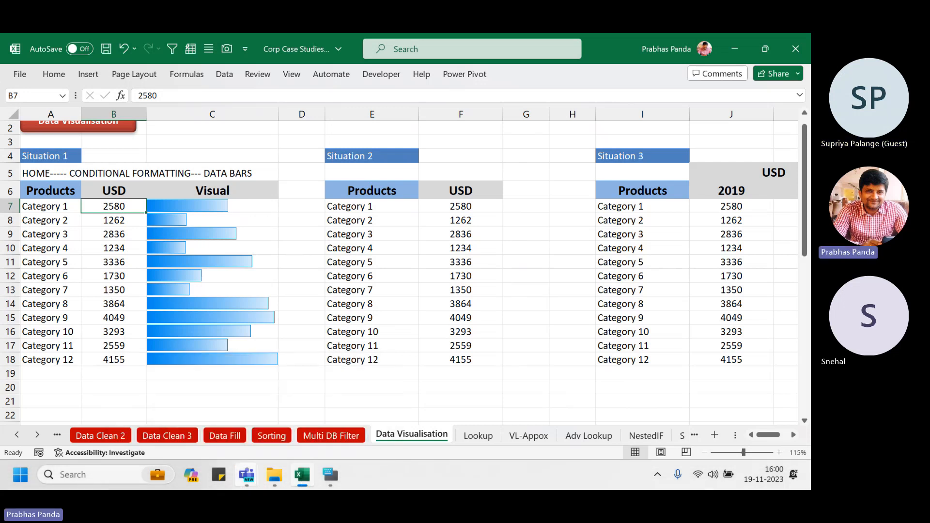
{"action": "left_click", "coordinate": [178, 412]}
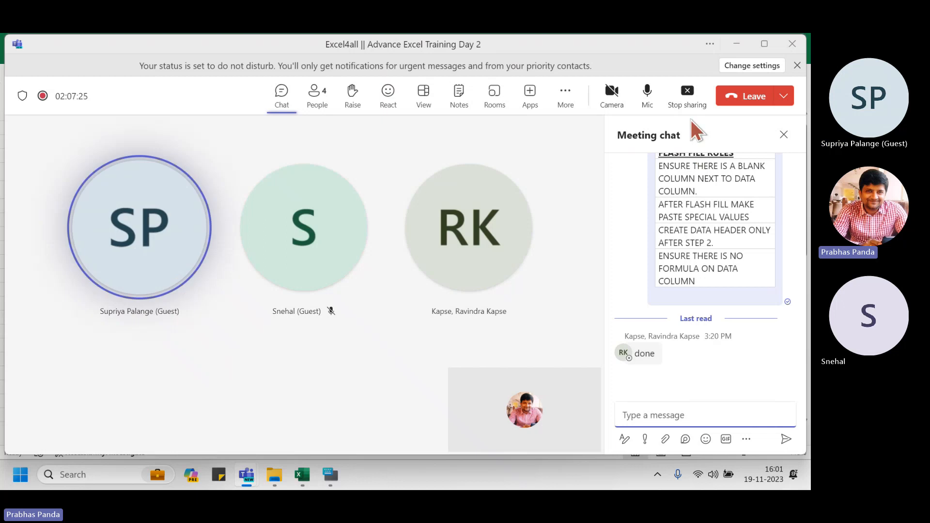
{"action": "left_click", "coordinate": [688, 102]}
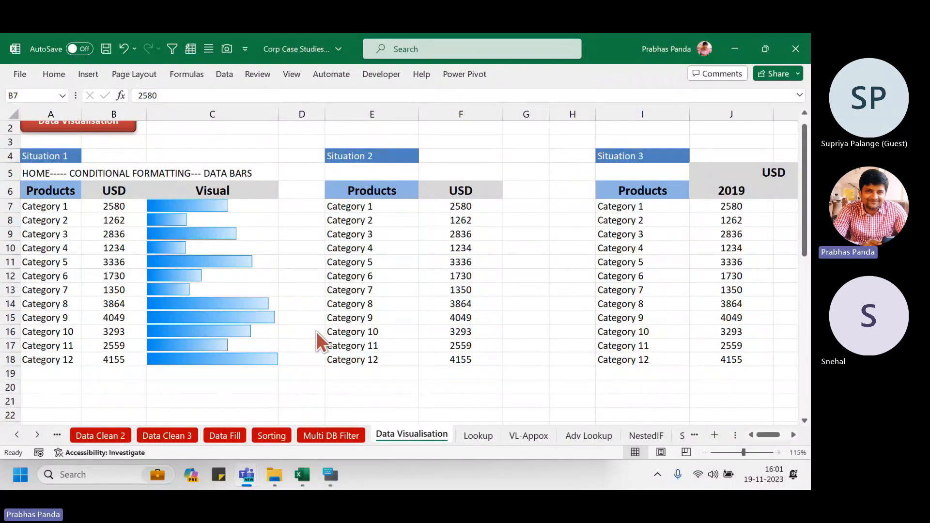
- Copy the Situation 1 table A6:C18, including the Products, USD and Visual columns
{"action": "left_click", "coordinate": [34, 191]}
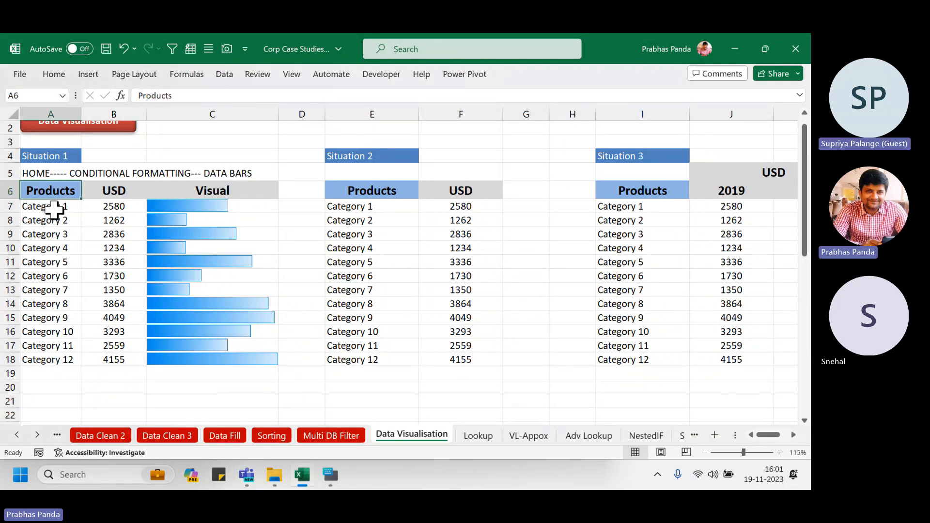
{"action": "key", "text": "shift+Right"}
{"action": "key", "text": "shift+Right"}
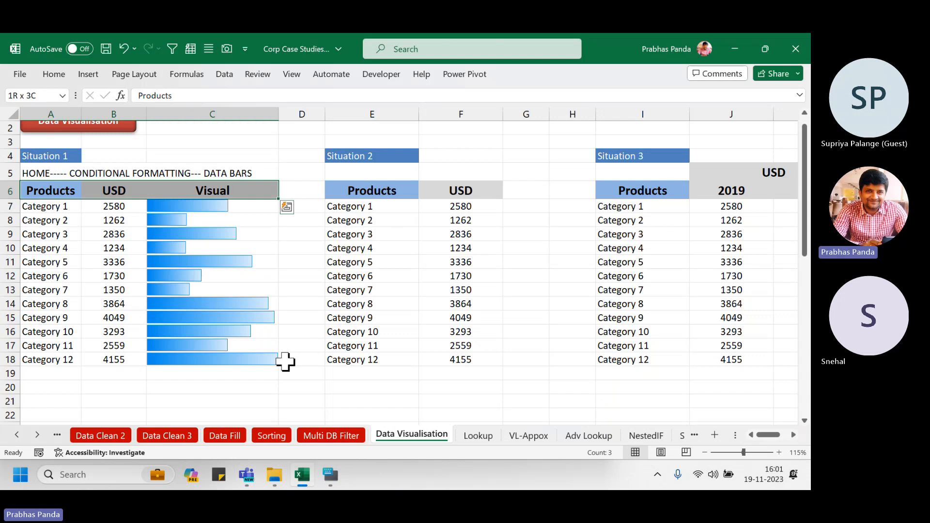
{"action": "key", "text": "ctrl+shift+Down"}
{"action": "key", "text": "ctrl+c"}
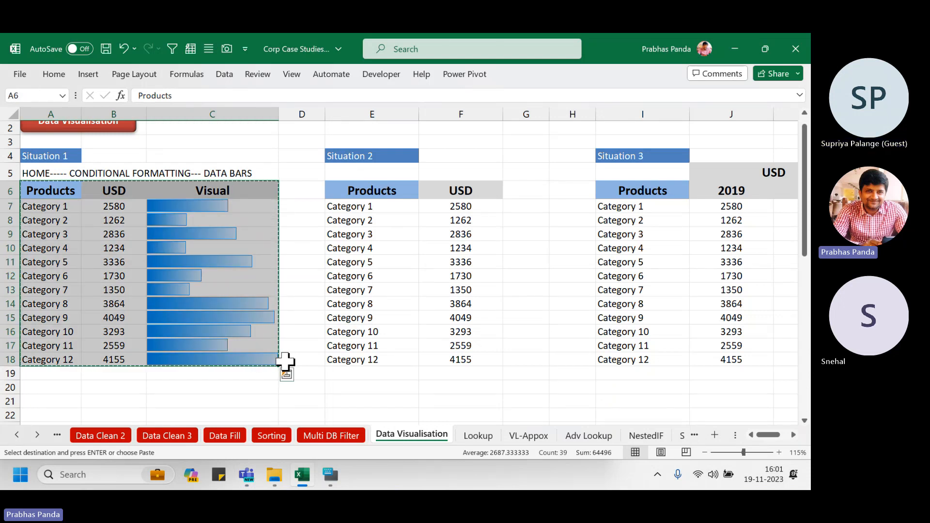
- Open PowerPoint and paste the copied Situation 1 table onto the blank slide as a picture
{"action": "key", "text": "super"}
{"action": "type", "text": "POWERPOINT"}
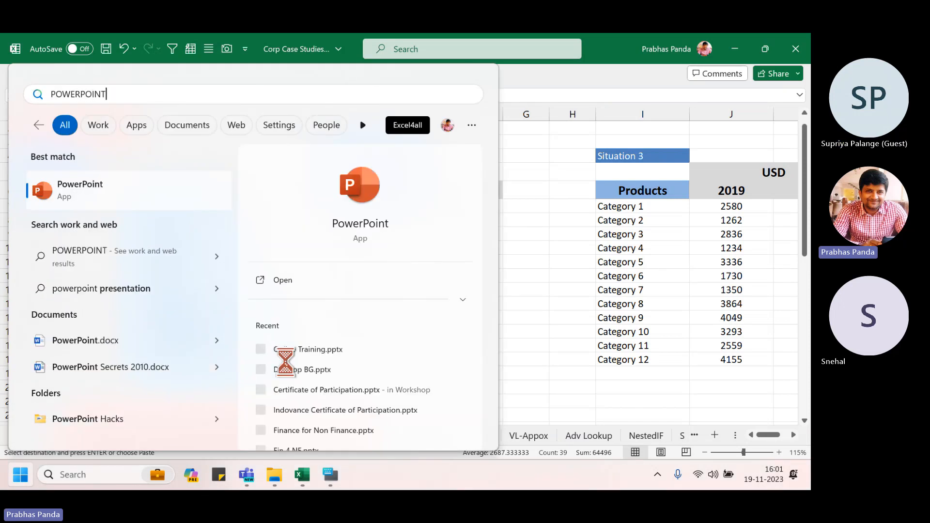
{"action": "key", "text": "Return"}
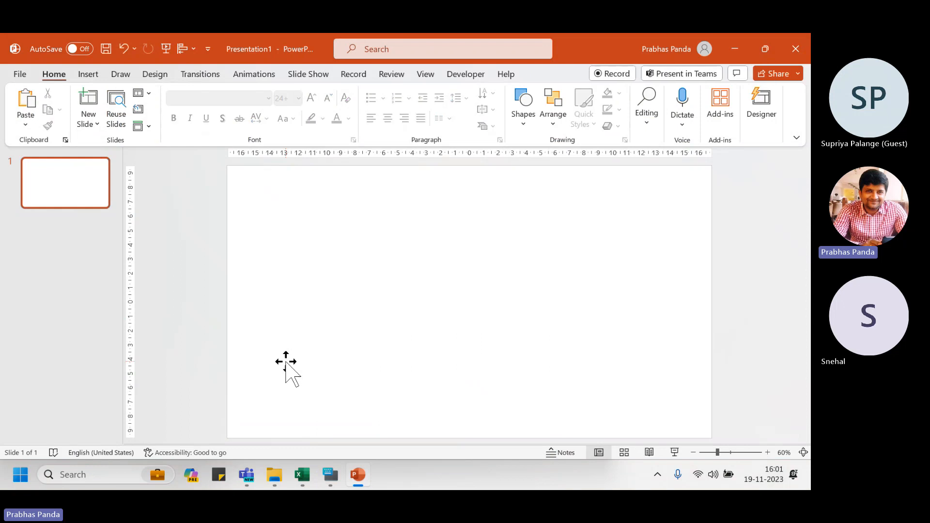
{"action": "right_click", "coordinate": [358, 191]}
{"action": "left_click", "coordinate": [445, 239]}
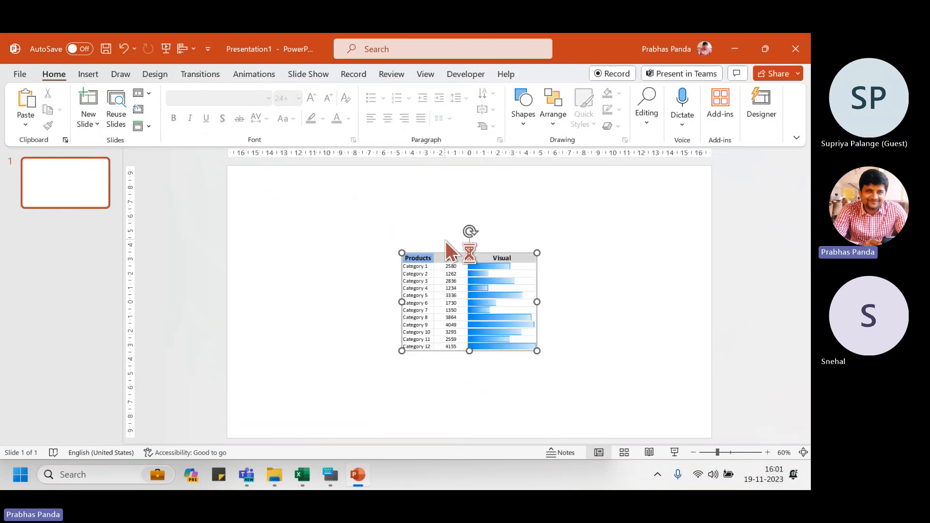
- Enlarge the pasted table picture to nearly the slide's height and centre it horizontally on the slide
{"action": "left_click_drag", "start_coordinate": [400, 249], "coordinate": [275, 201]}
{"action": "left_click_drag", "start_coordinate": [471, 244], "coordinate": [465, 253]}
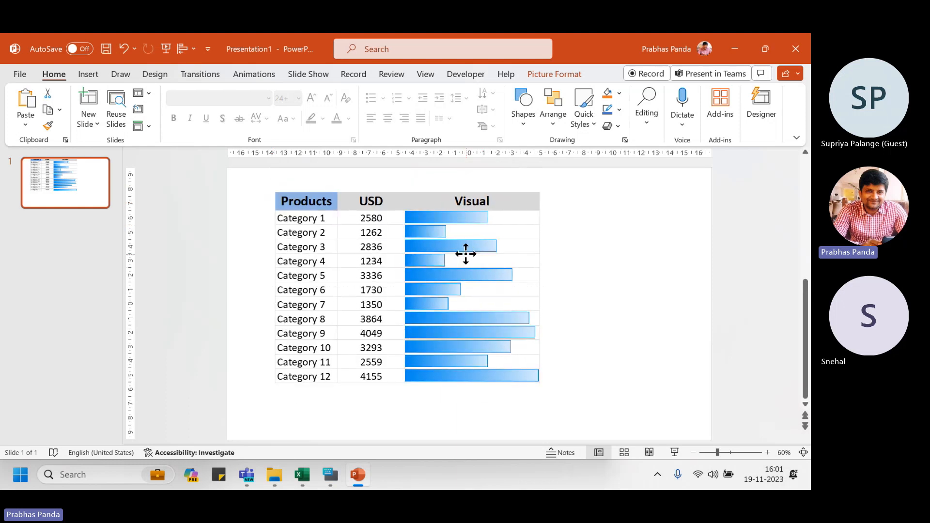
{"action": "left_click_drag", "start_coordinate": [542, 385], "coordinate": [599, 425]}
{"action": "left_click_drag", "start_coordinate": [420, 256], "coordinate": [450, 255]}
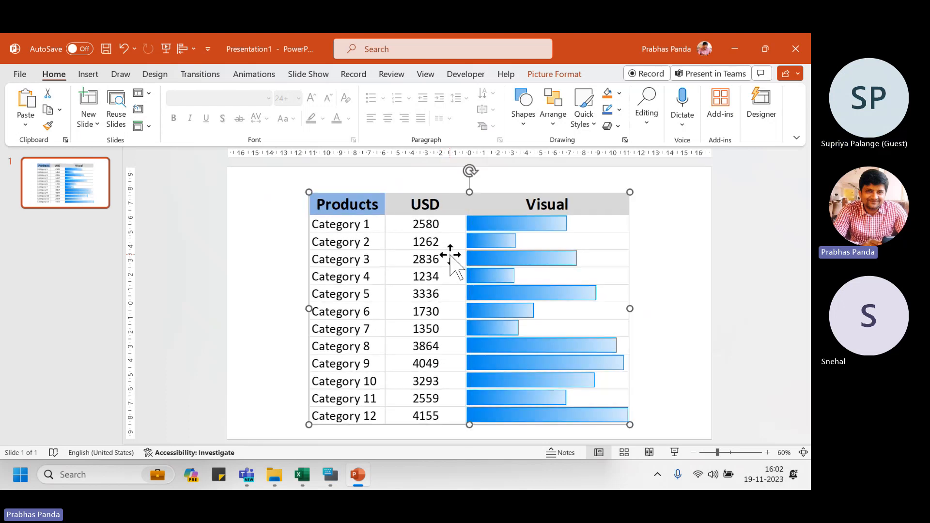
- Start the slide show and draw a red rectangle around the Visual column of the table
{"action": "key", "text": "F5"}
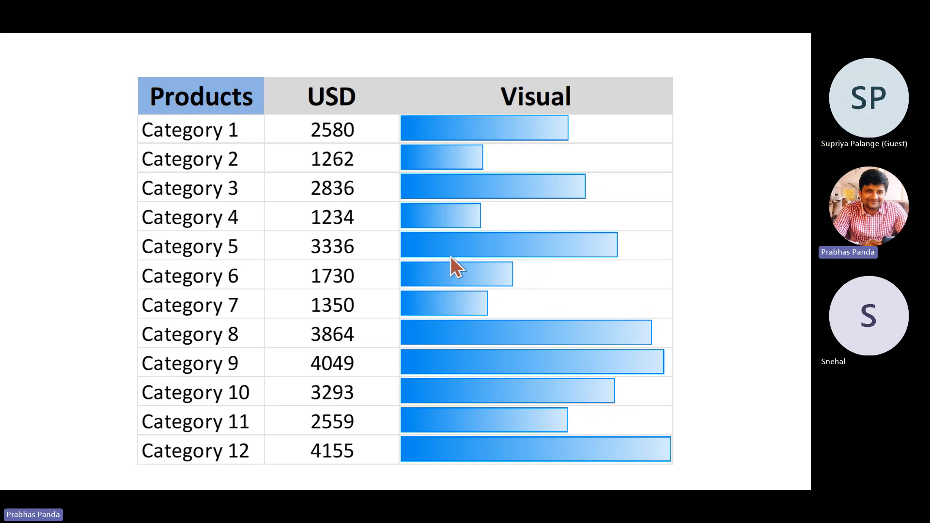
{"action": "left_click_drag", "start_coordinate": [403, 75], "coordinate": [684, 475]}
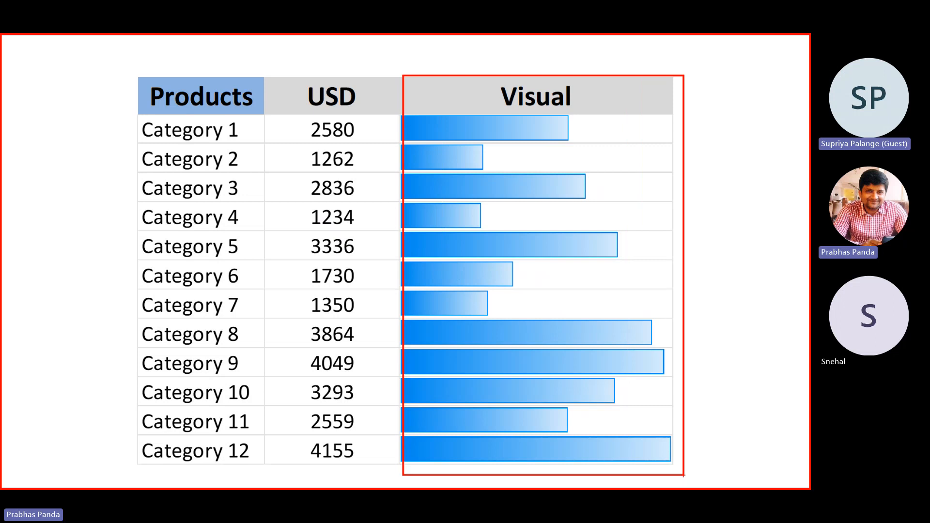
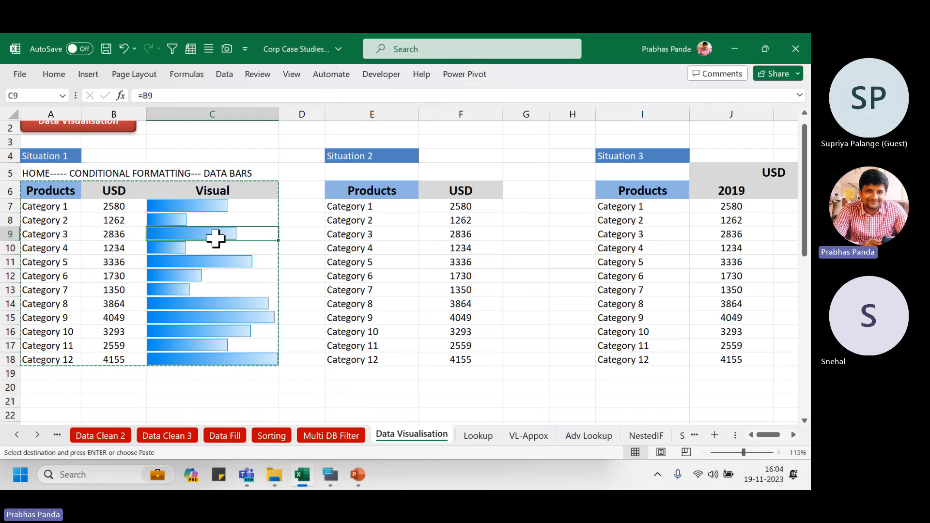
- Sort the Situation 1 Products and USD columns, A6:B18, by USD cell values from Largest to Smallest
{"action": "left_click_drag", "start_coordinate": [29, 190], "coordinate": [121, 366]}
{"action": "key", "text": "alt+d"}
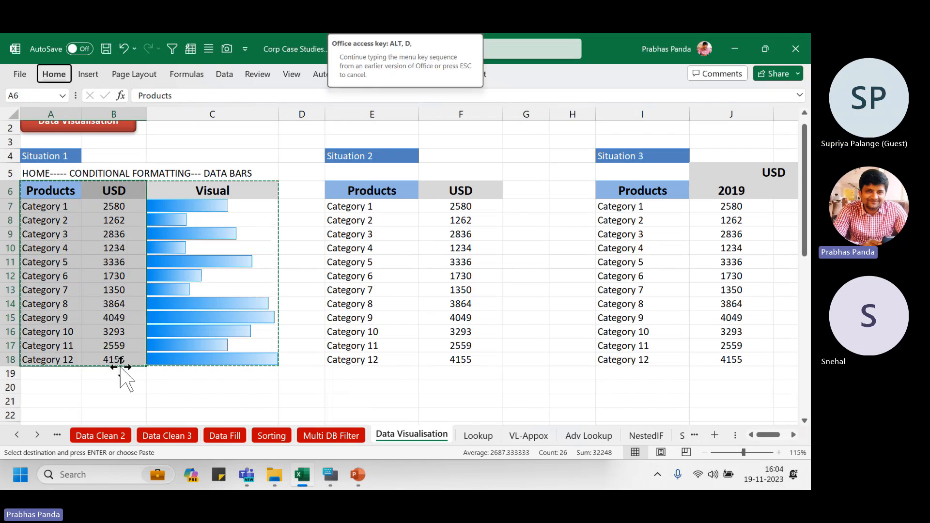
{"action": "key", "text": "s"}
{"action": "left_click", "coordinate": [236, 219]}
{"action": "left_click", "coordinate": [229, 236]}
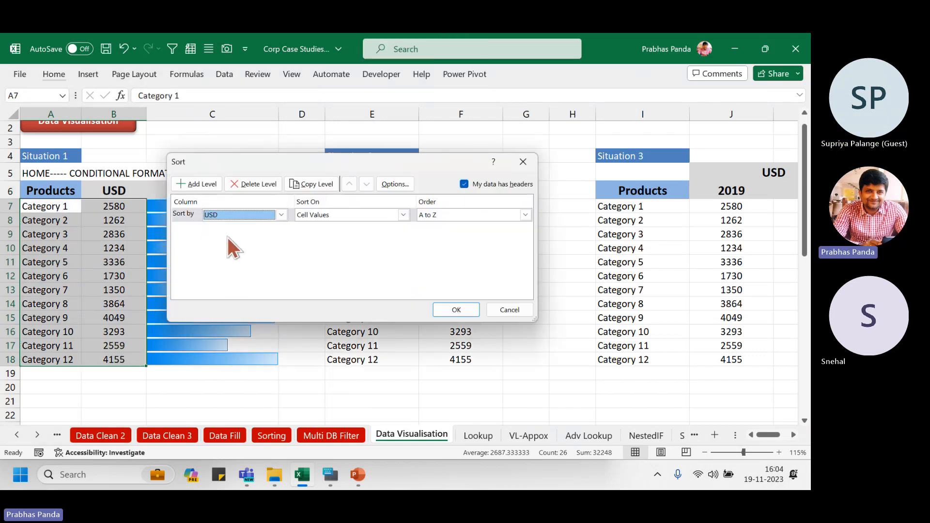
{"action": "left_click", "coordinate": [428, 214]}
{"action": "left_click", "coordinate": [427, 232]}
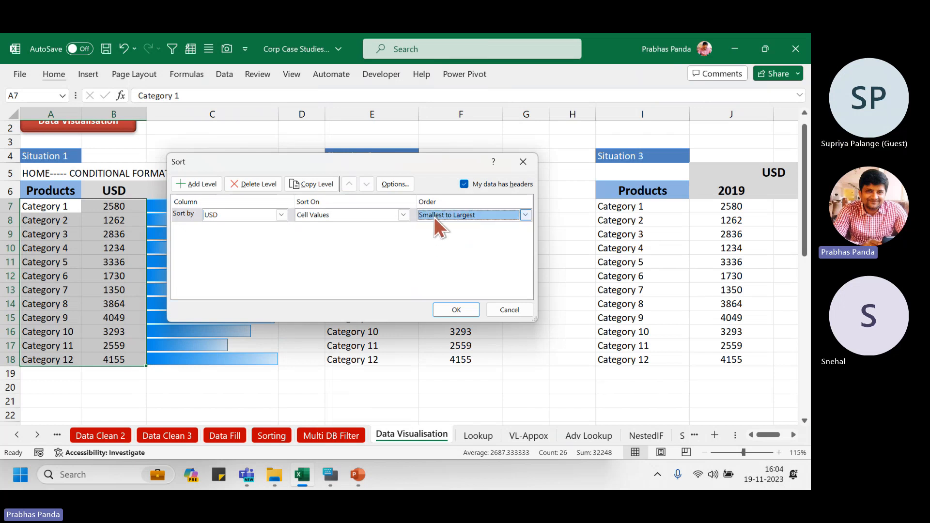
{"action": "left_click", "coordinate": [434, 217]}
{"action": "left_click", "coordinate": [428, 235]}
{"action": "left_click", "coordinate": [456, 310]}
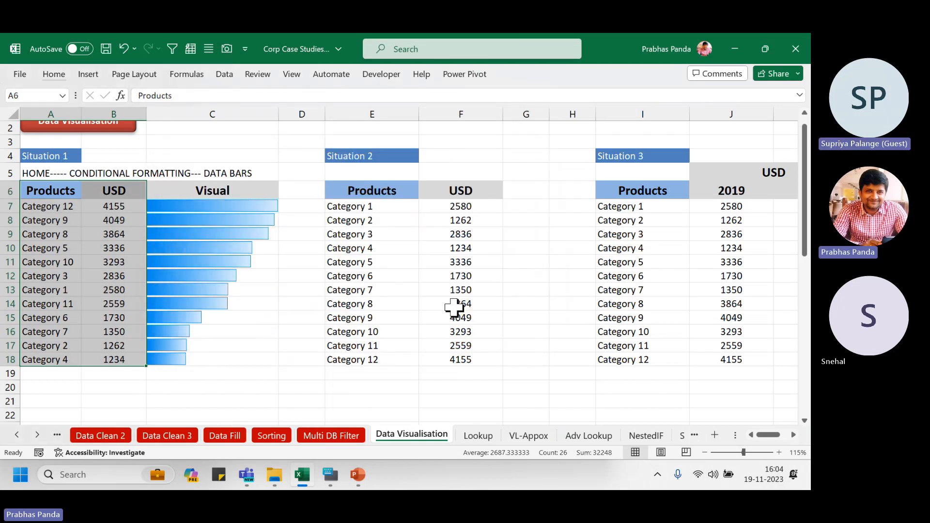
- Highlight rows 7 and 18 together to compare the first and last categories of the sorted Situation 1 table
{"action": "left_click", "coordinate": [56, 246]}
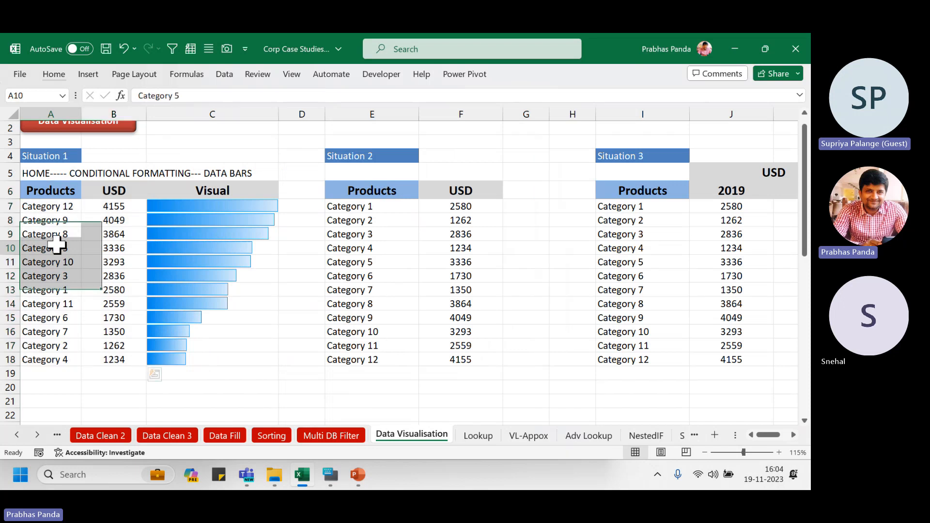
{"action": "left_click", "coordinate": [7, 206]}
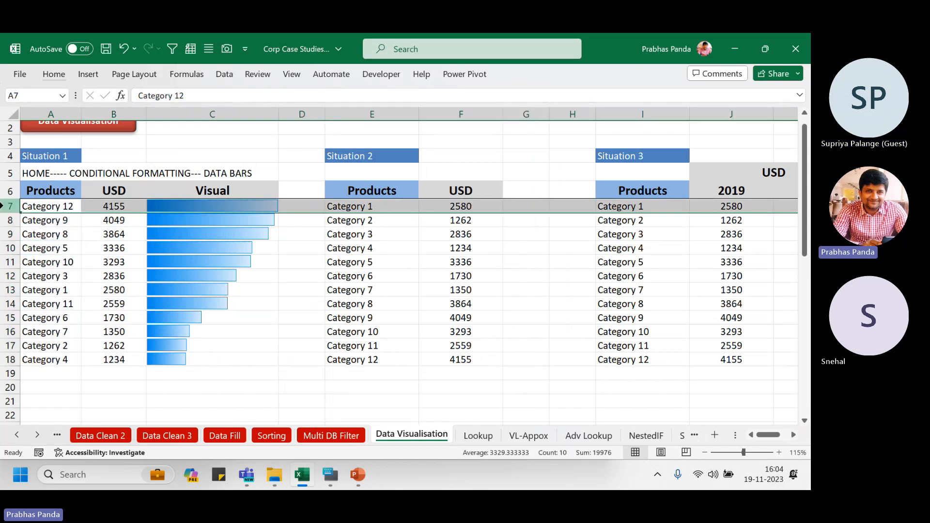
{"action": "left_click", "coordinate": [5, 360], "text": "ctrl"}
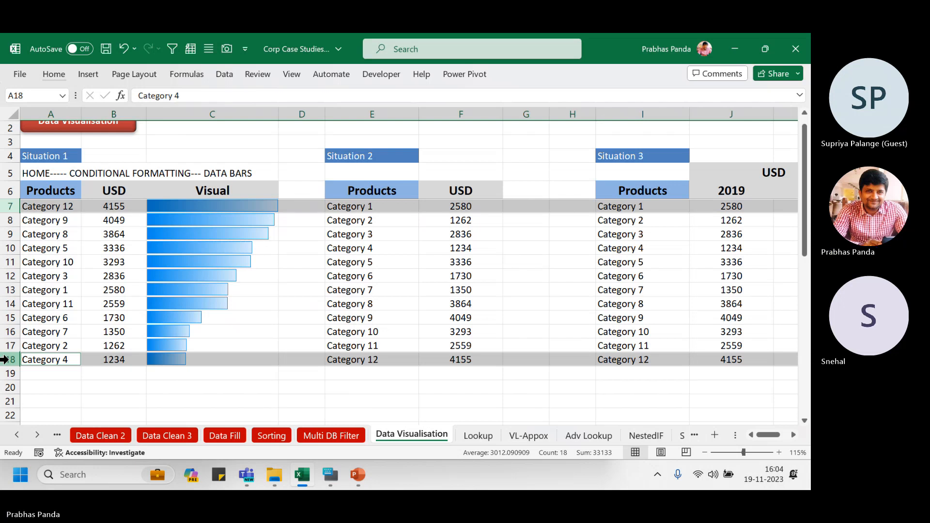
- Copy the sorted Situation 1 table A6:C18 and paste it as a picture onto the existing PowerPoint slide
{"action": "left_click", "coordinate": [62, 190]}
{"action": "left_click_drag", "start_coordinate": [91, 204], "coordinate": [207, 362]}
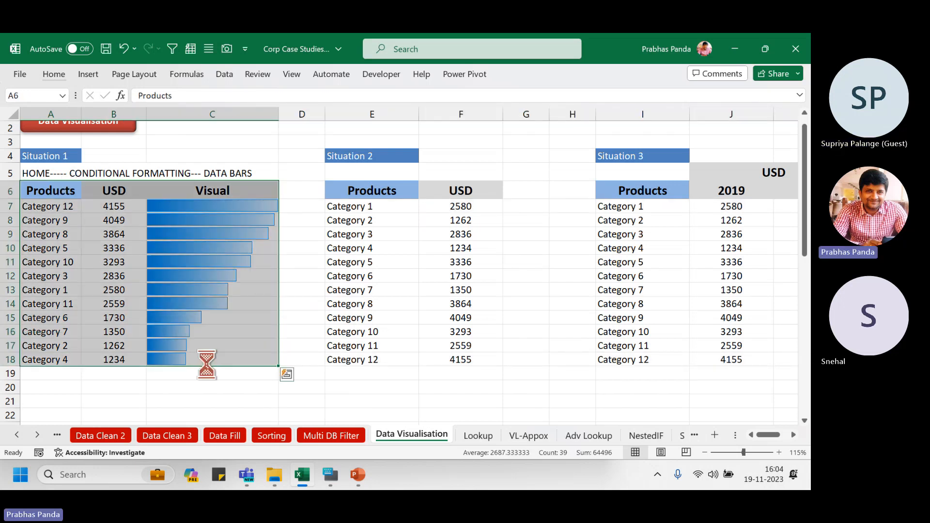
{"action": "key", "text": "ctrl+c"}
{"action": "key", "text": "alt+Tab"}
{"action": "right_click", "coordinate": [412, 285]}
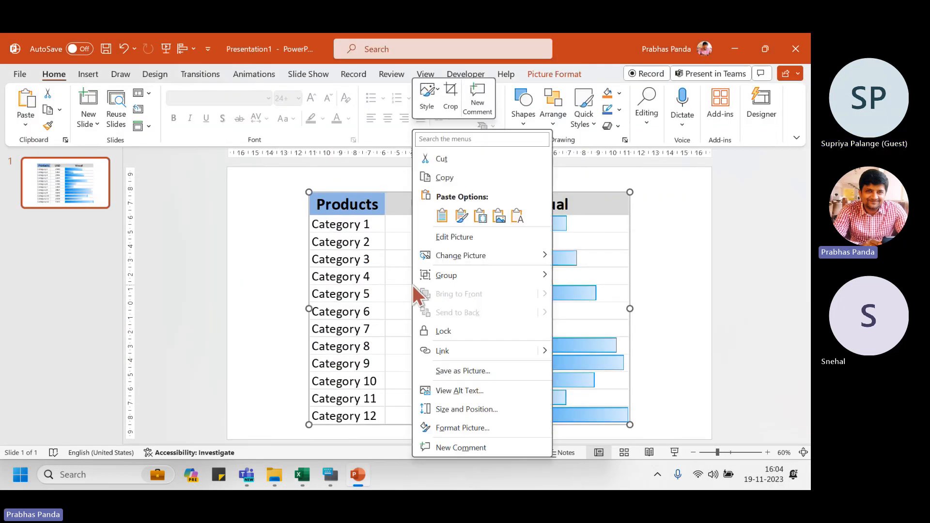
{"action": "left_click", "coordinate": [499, 214]}
- Arrange both table pictures side by side with the first Designer layout and preview the slide in the slide show
{"action": "left_click", "coordinate": [762, 103]}
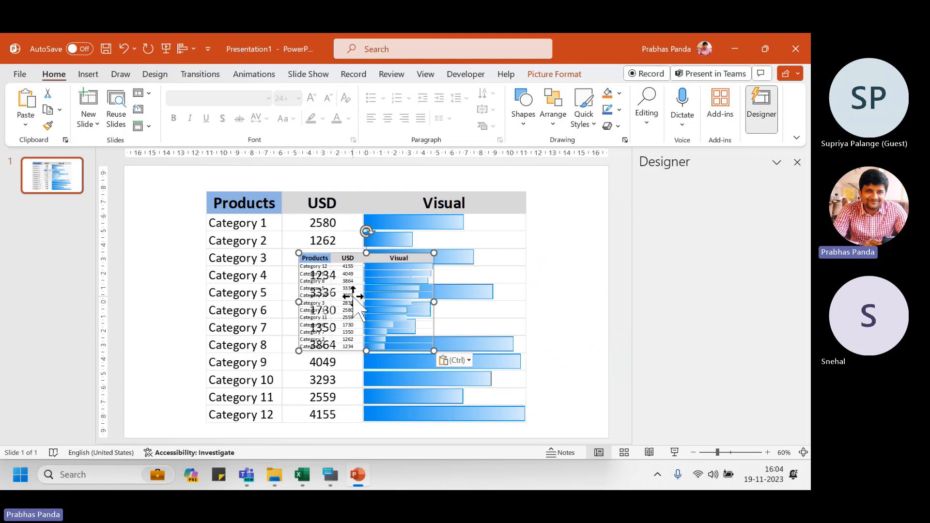
{"action": "left_click", "coordinate": [689, 219]}
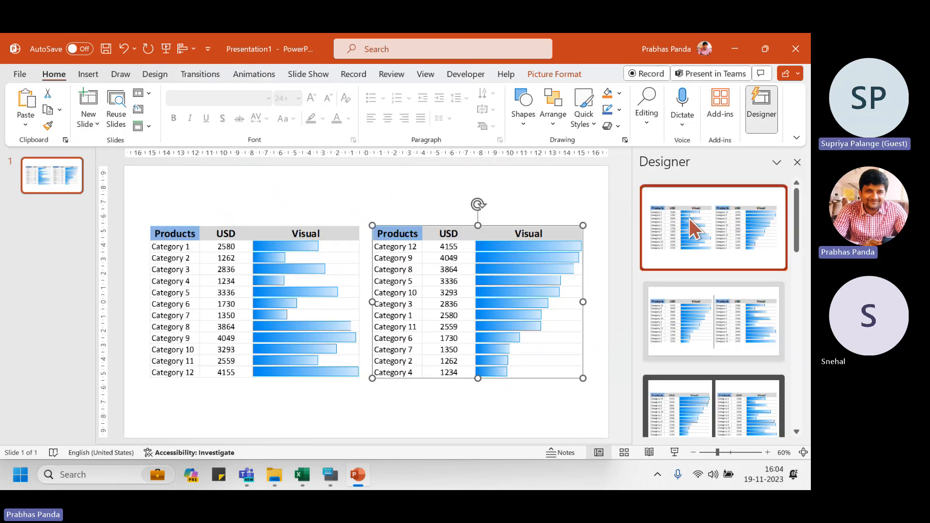
{"action": "key", "text": "F5"}
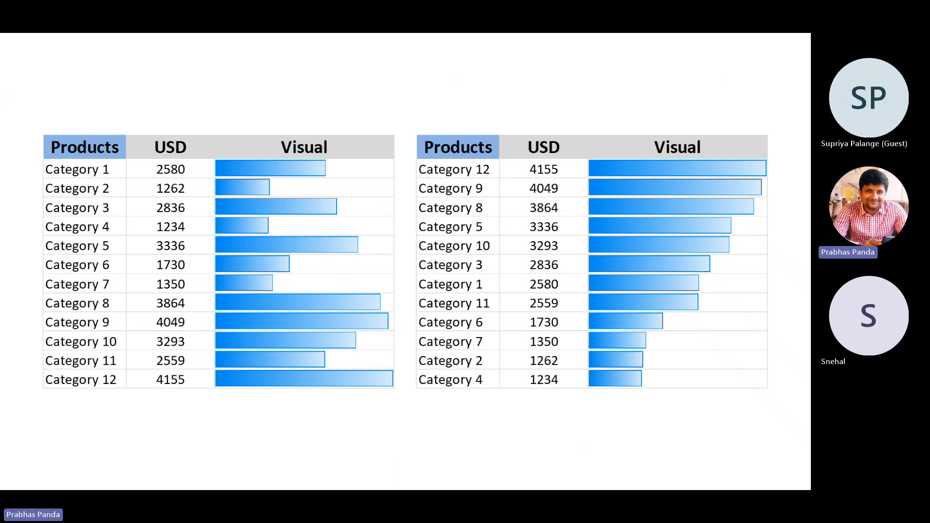
{"action": "key", "text": "Escape"}
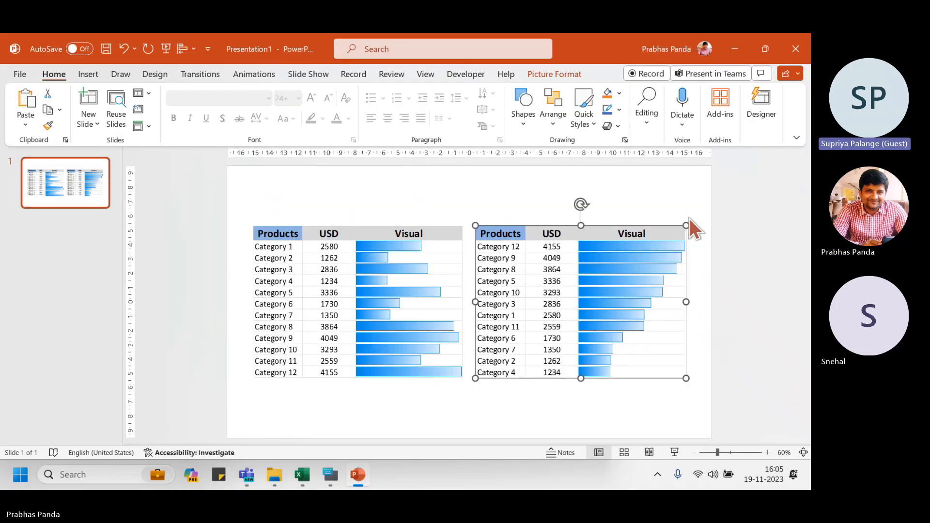
- Switch back to Excel, clear the copy selection and sort A6:B18 again by USD, Largest to Smallest
{"action": "key", "text": "alt+Tab"}
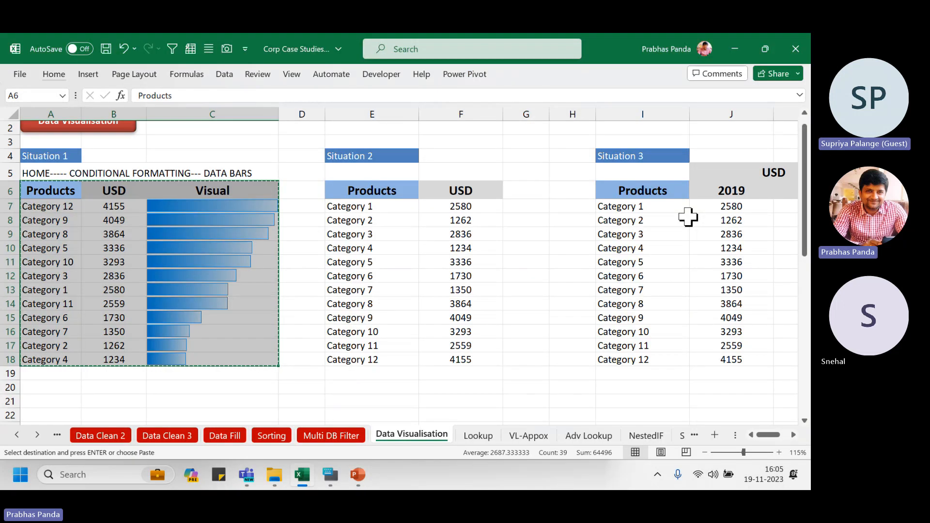
{"action": "key", "text": "Left"}
{"action": "key", "text": "Down"}
{"action": "key", "text": "Escape"}
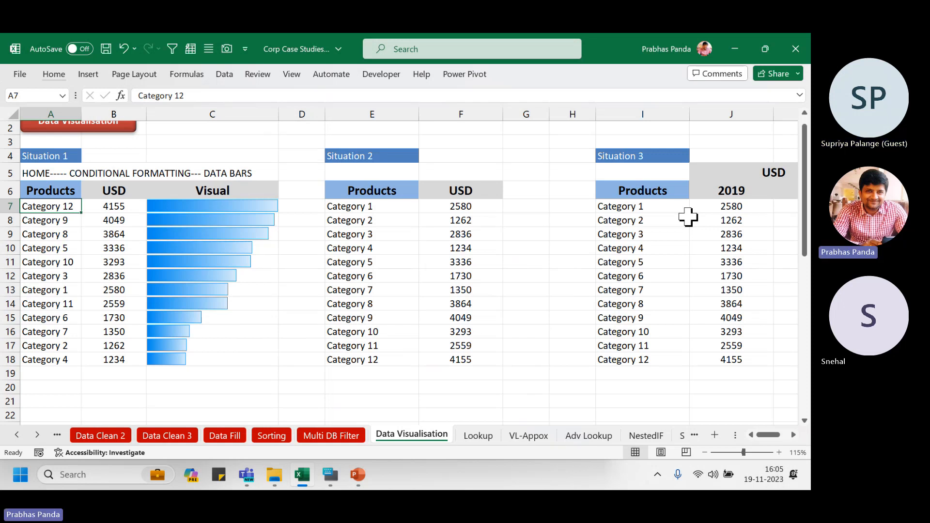
{"action": "key", "text": "Up"}
{"action": "key", "text": "shift+Right"}
{"action": "key", "text": "ctrl+shift+Down"}
{"action": "key", "text": "alt"}
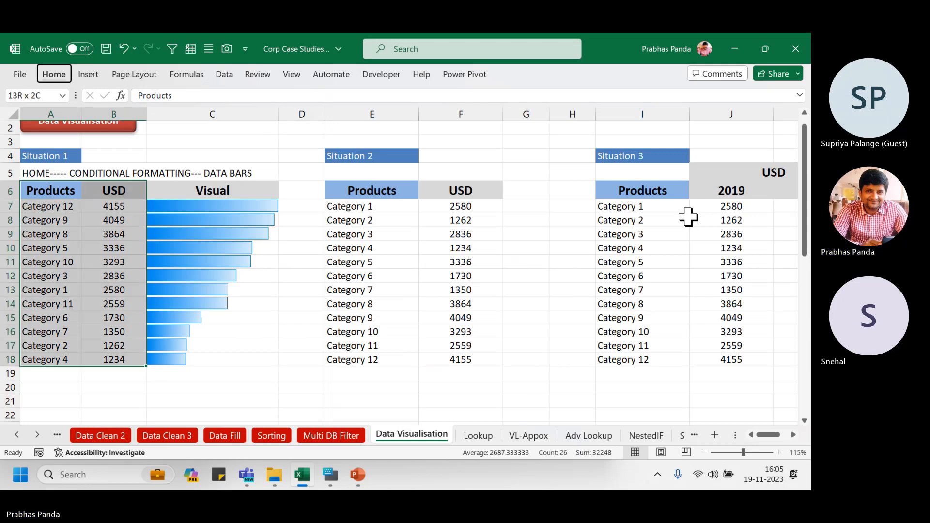
{"action": "key", "text": "d"}
{"action": "key", "text": "s"}
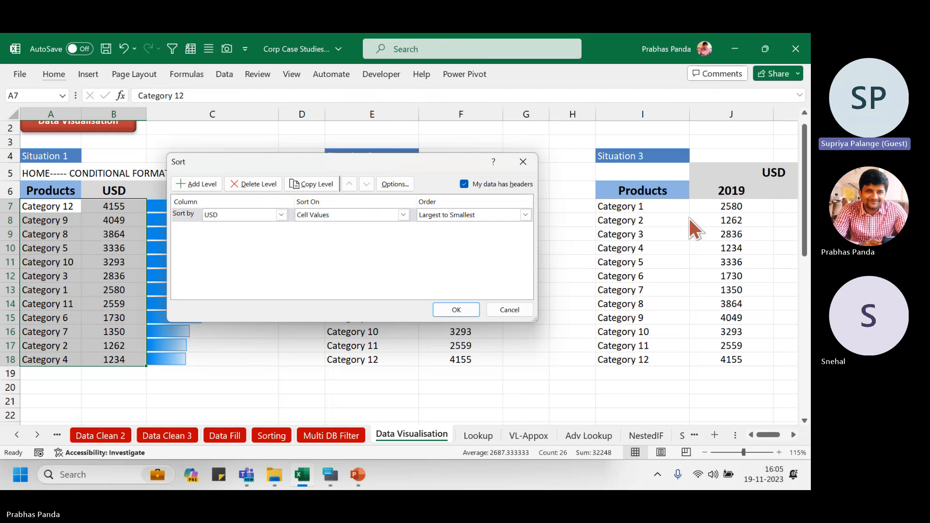
{"action": "key", "text": "Return"}
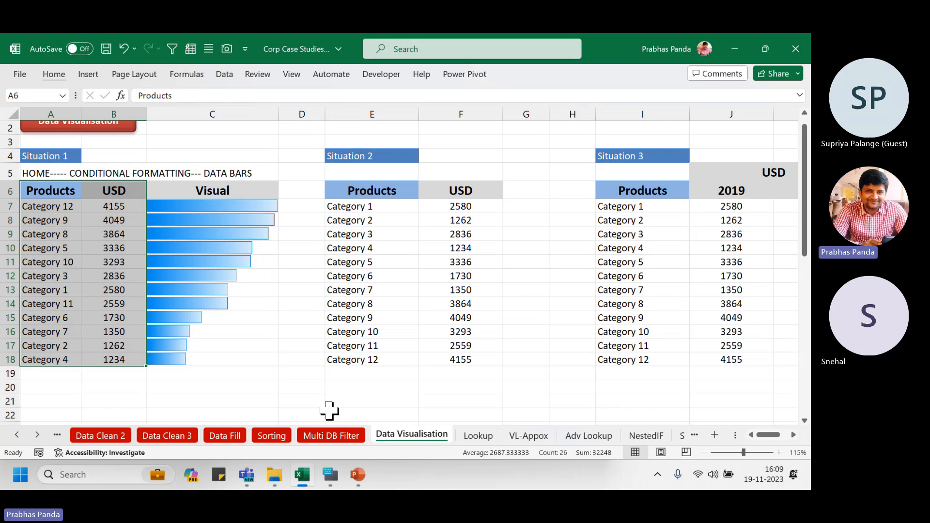
- Launch Google Chrome by searching for CHROME in Windows
{"action": "left_click", "coordinate": [264, 386]}
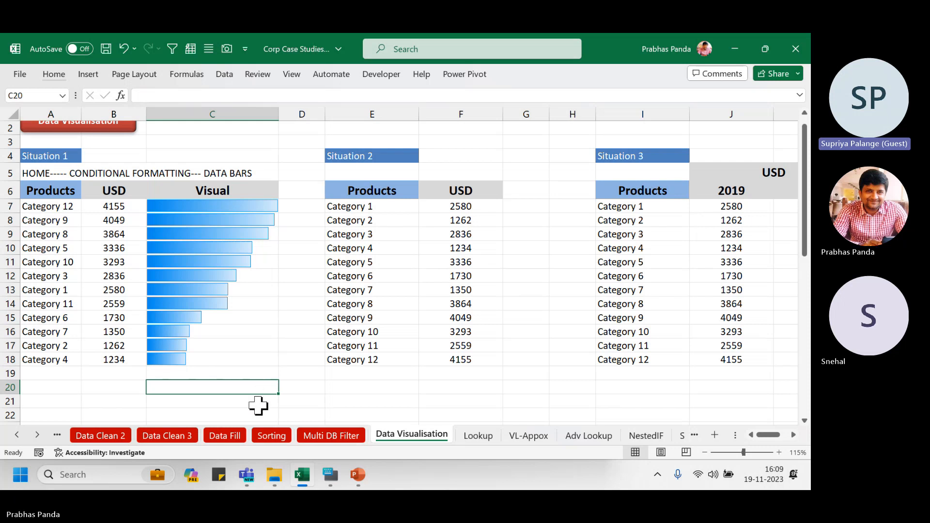
{"action": "key", "text": "super"}
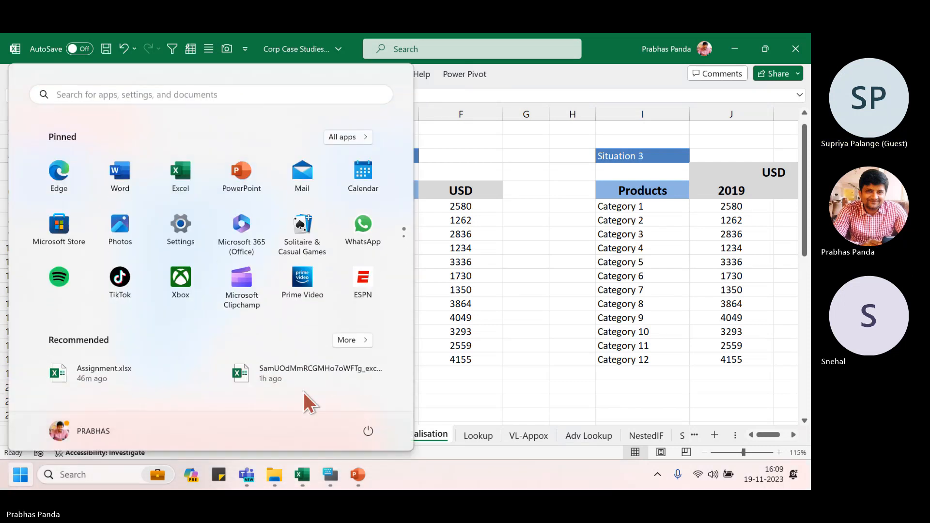
{"action": "type", "text": "CHROME"}
{"action": "key", "text": "Return"}
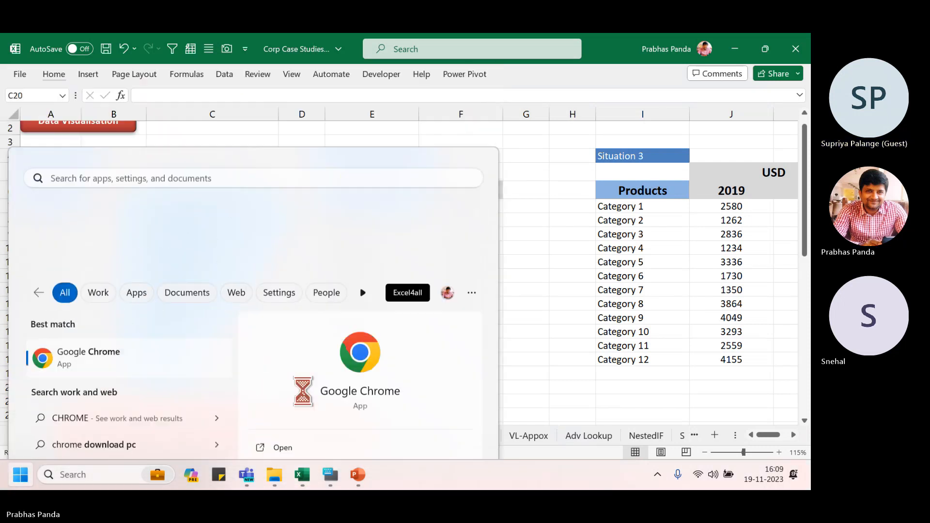
{"action": "left_click", "coordinate": [686, 46]}
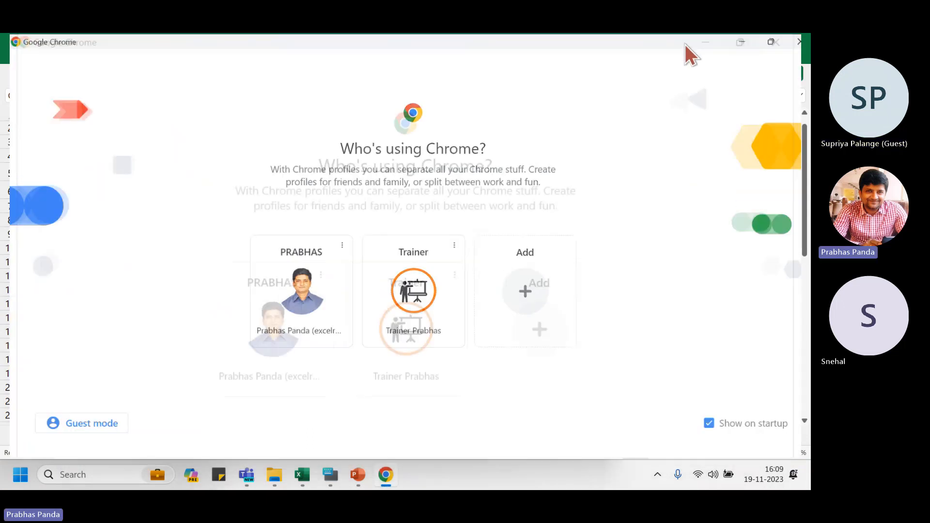
- Return to Excel and examine the Popular Add-ins list, including the ChatGPT for Excel Word entry
{"action": "left_click", "coordinate": [302, 474]}
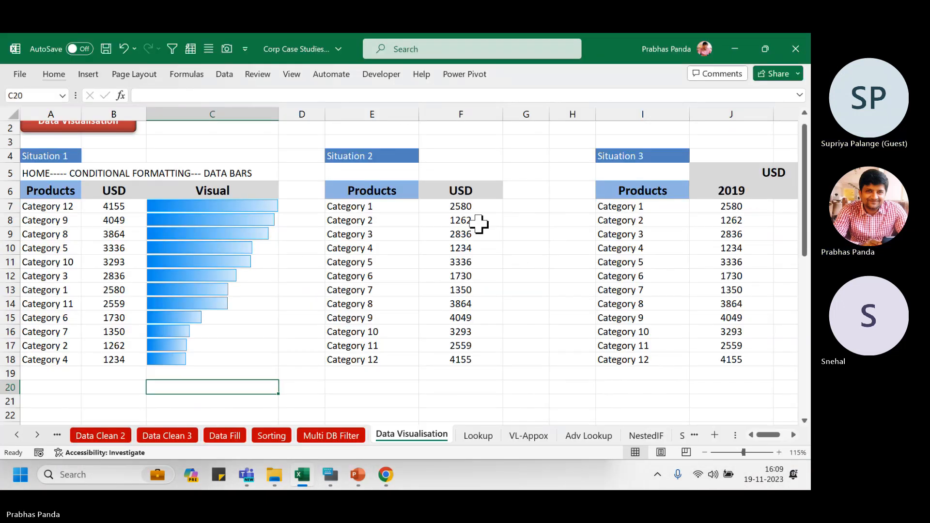
{"action": "left_click", "coordinate": [54, 74]}
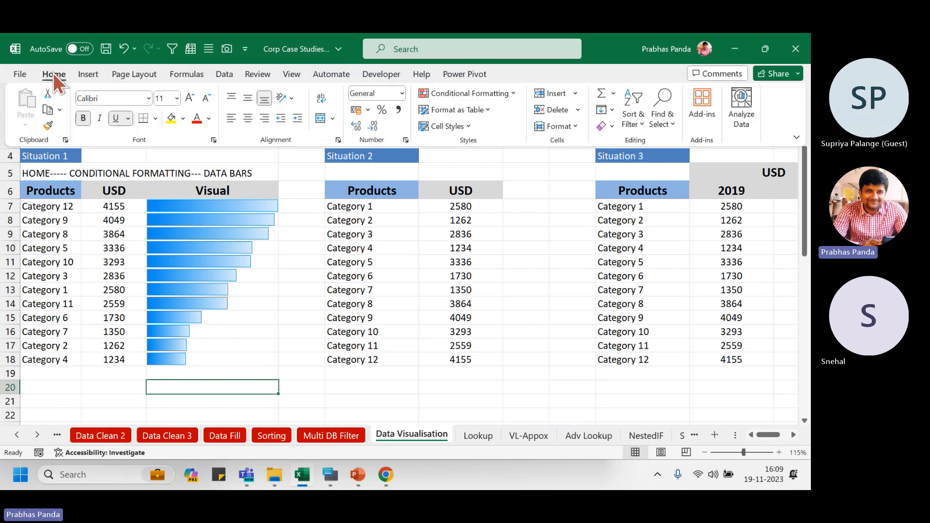
{"action": "left_click", "coordinate": [705, 116]}
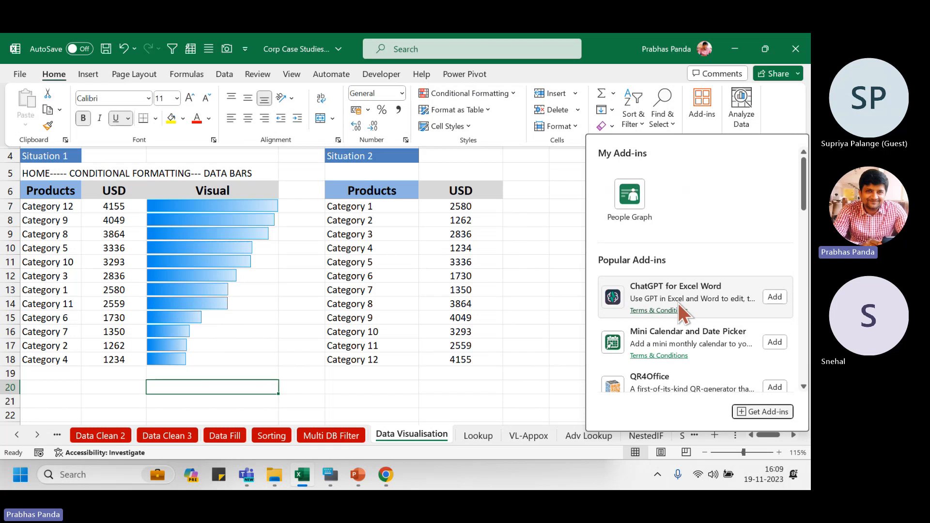
{"action": "scroll", "coordinate": [679, 303], "scroll_direction": "down", "scroll_amount": 1}
{"action": "scroll", "coordinate": [676, 304], "scroll_direction": "down", "scroll_amount": 2}
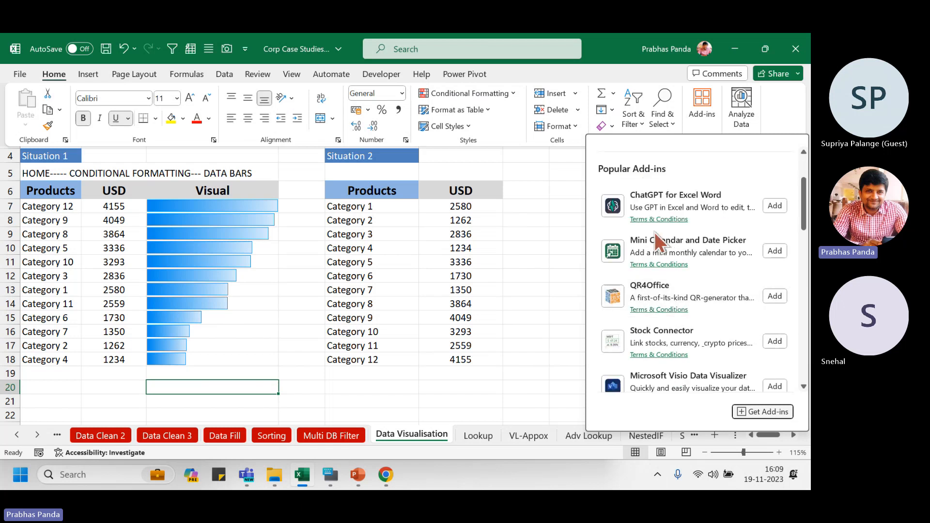
{"action": "key", "text": "ctrl"}
{"action": "key", "text": "ctrl"}
{"action": "key", "text": "ctrl"}
{"action": "key", "text": "ctrl"}
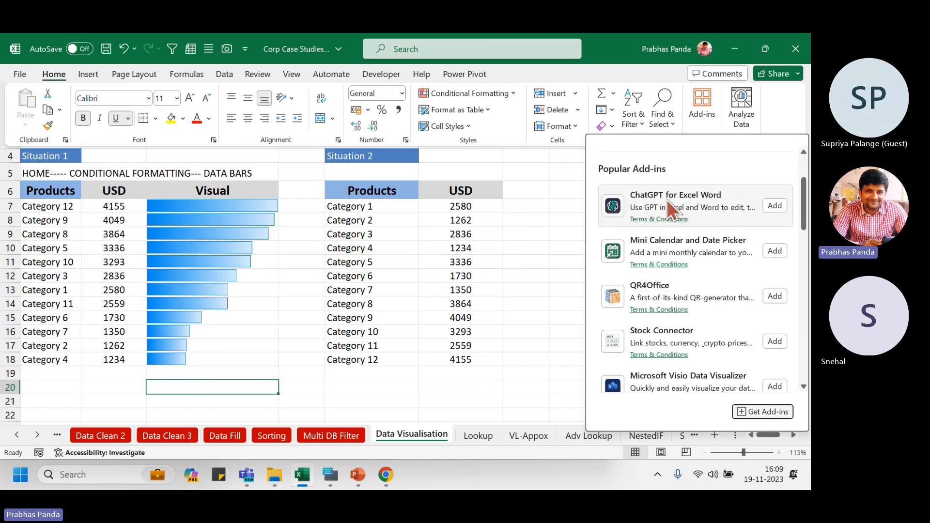
{"action": "key", "text": "ctrl"}
{"action": "key", "text": "Escape"}
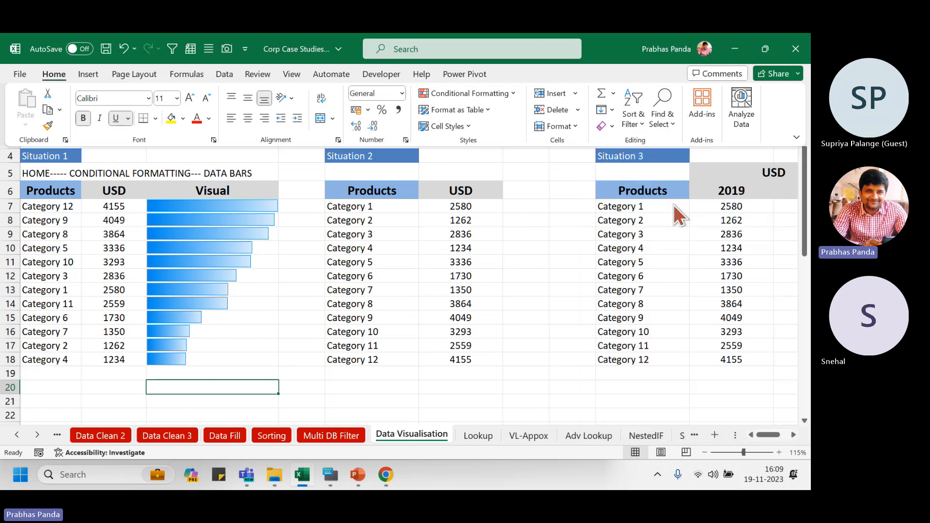
{"action": "left_click", "coordinate": [574, 305]}
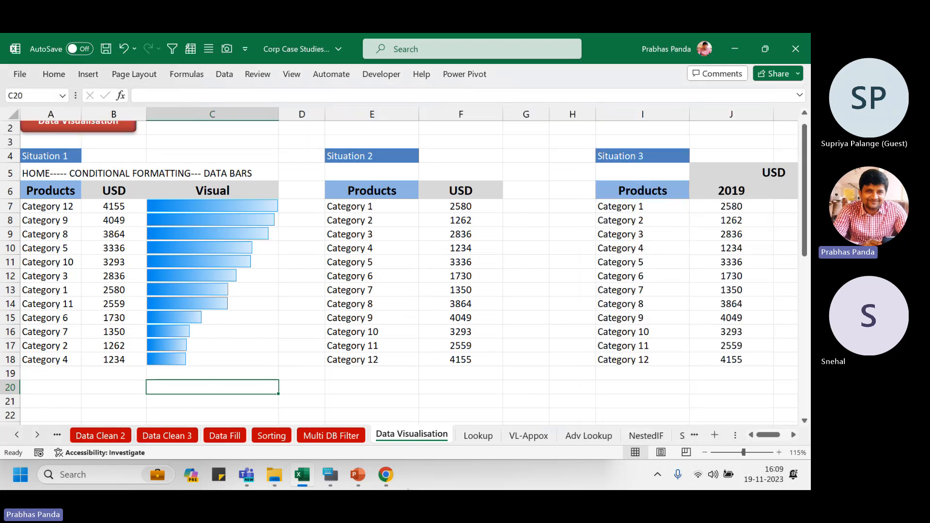
- Switch to Chrome, choose the first browser profile and open the bookmarked ChatGPT page
{"action": "left_click", "coordinate": [386, 475]}
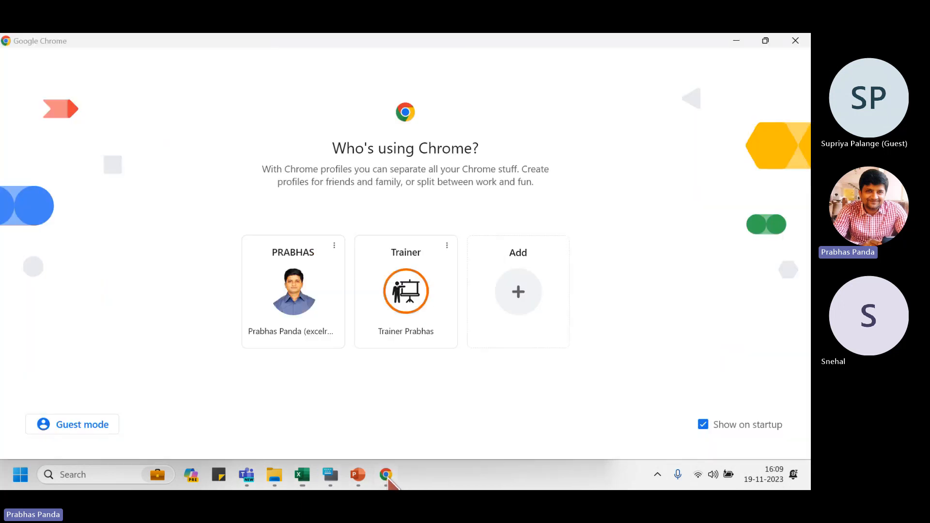
{"action": "left_click", "coordinate": [292, 296]}
{"action": "left_click", "coordinate": [167, 68]}
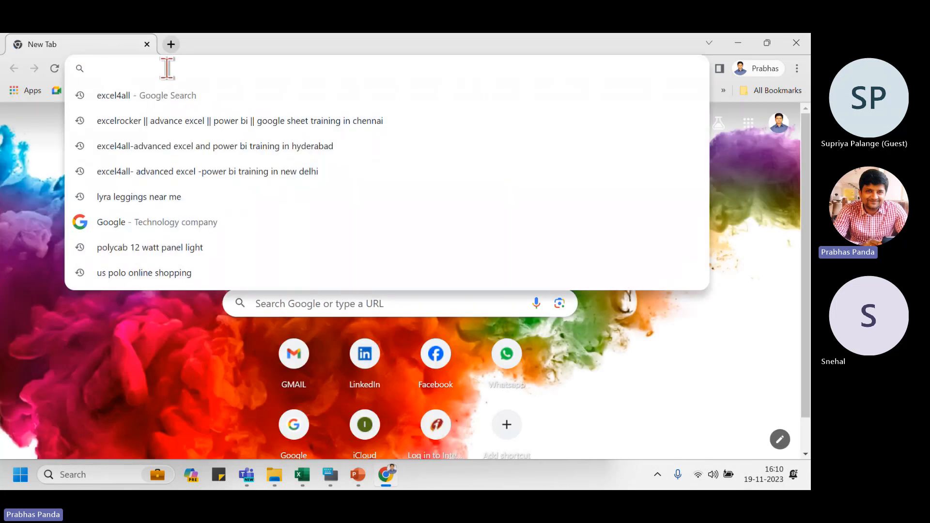
{"action": "left_click", "coordinate": [167, 68]}
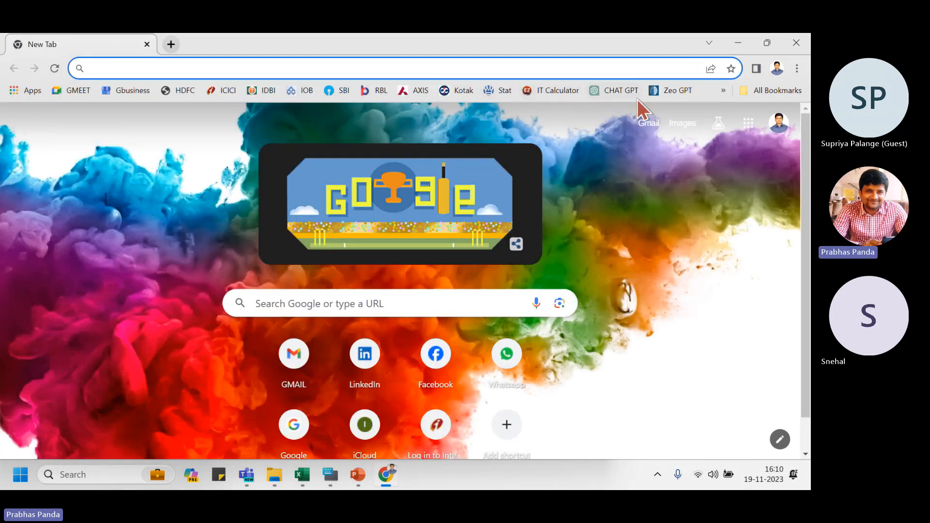
{"action": "left_click", "coordinate": [619, 91]}
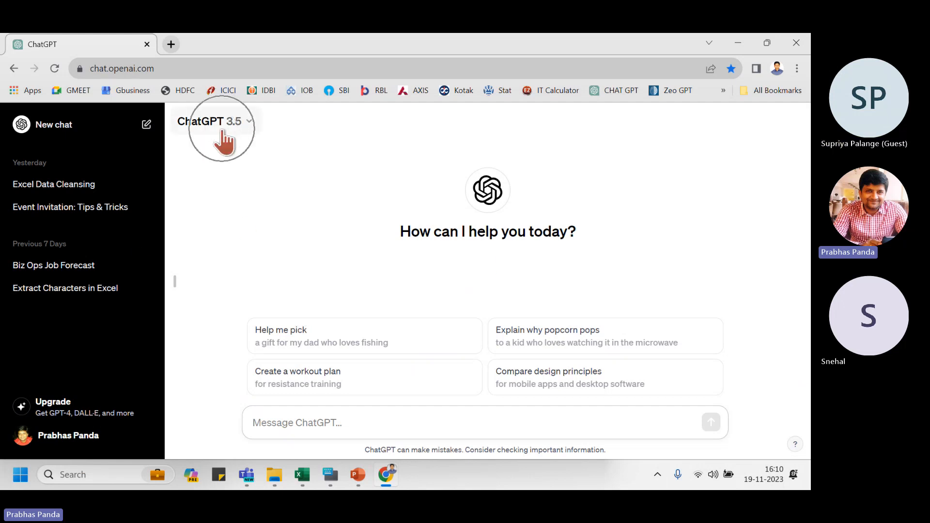
{"action": "left_click", "coordinate": [62, 434]}
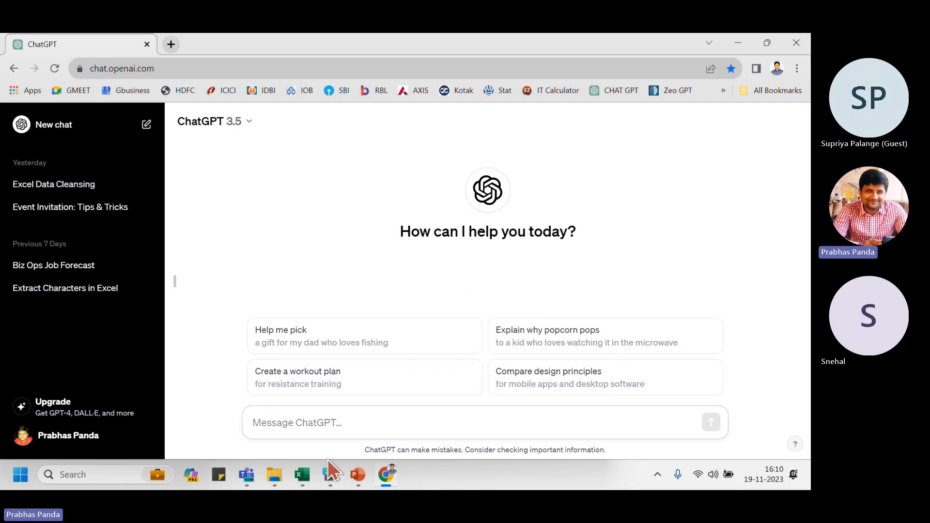
{"action": "key", "text": "ctrl"}
{"action": "key", "text": "ctrl"}
{"action": "key", "text": "ctrl"}
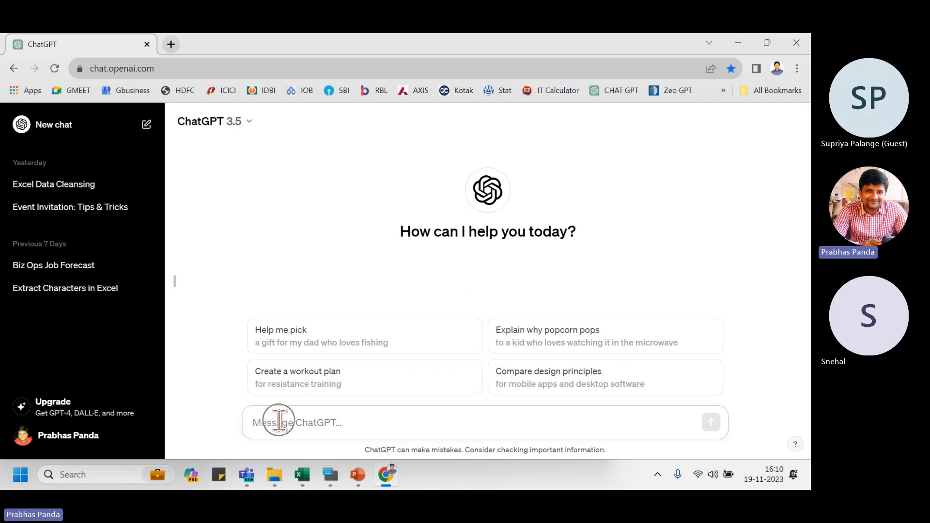
{"action": "key", "text": "ctrl"}
{"action": "mouse_move", "coordinate": [301, 477]}
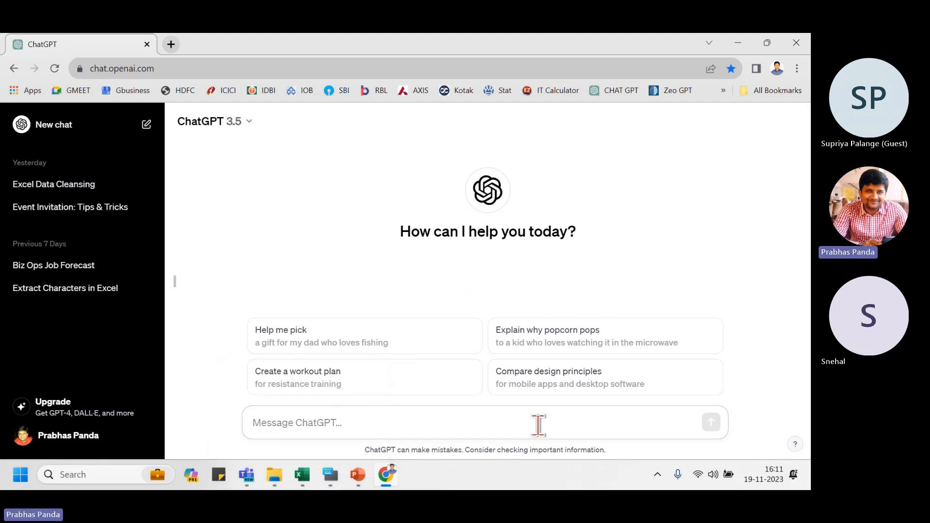
{"action": "type", "text": "DESIG"}
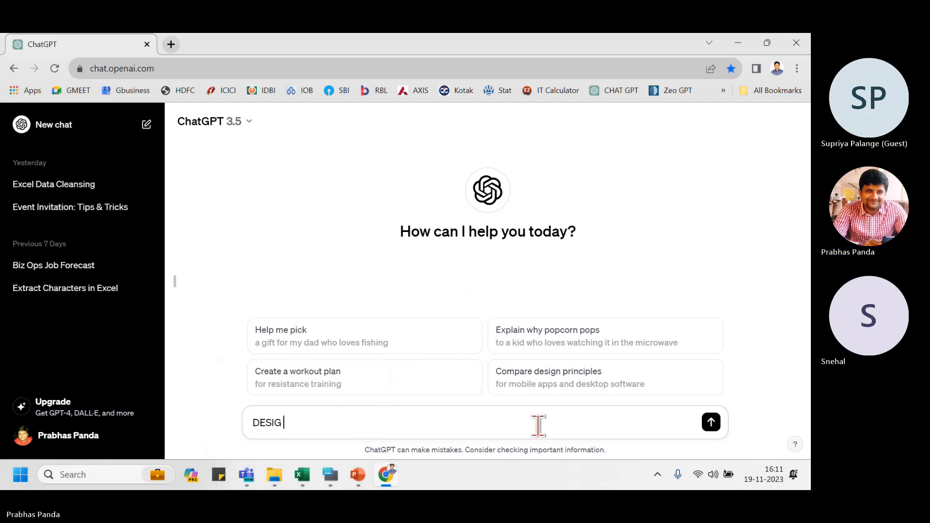
{"action": "key", "text": "BackSpace"}
{"action": "key", "text": "BackSpace"}
{"action": "key", "text": "BackSpace"}
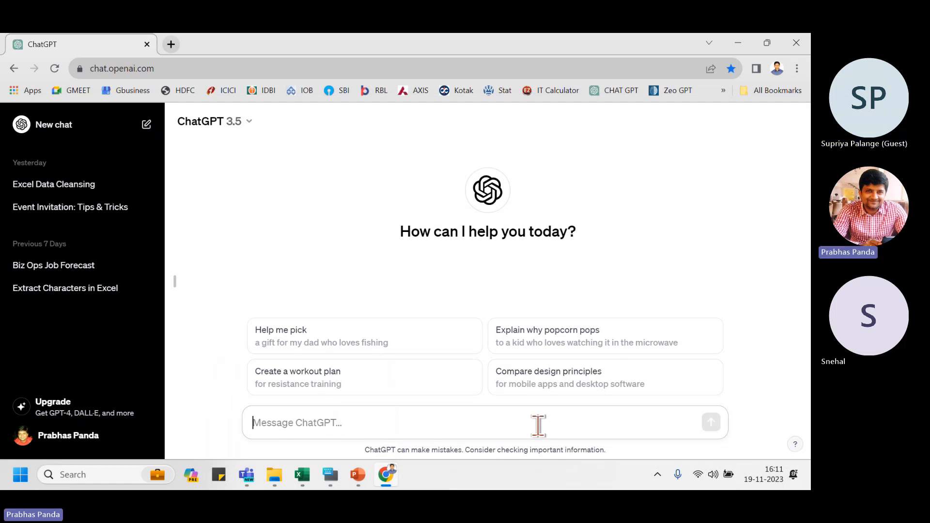
{"action": "type", "text": "dE"}
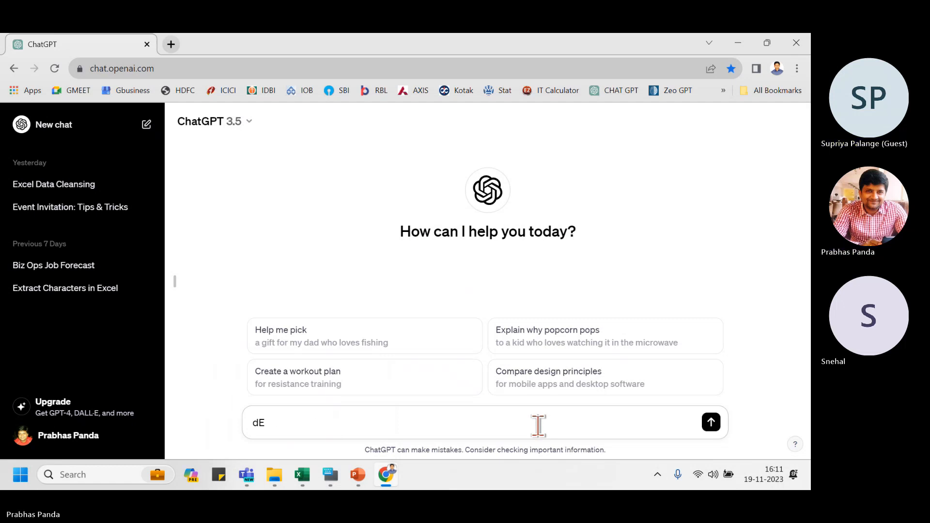
{"action": "key", "text": "BackSpace"}
{"action": "key", "text": "BackSpace"}
- Send ChatGPT the prompt "Design a powerpoint of corporate safety measures"
{"action": "type", "text": "Desig a"}
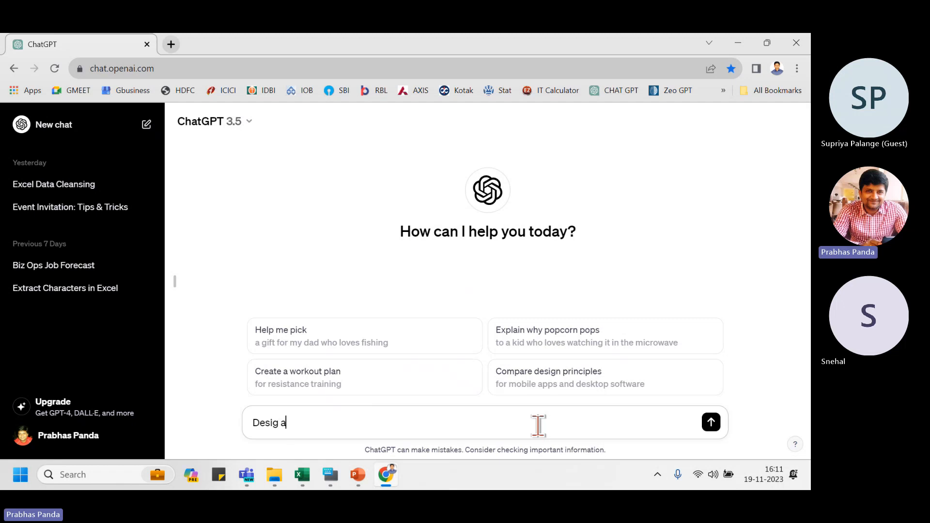
{"action": "key", "text": "BackSpace"}
{"action": "key", "text": "BackSpace"}
{"action": "type", "text": "n a powerpoint"}
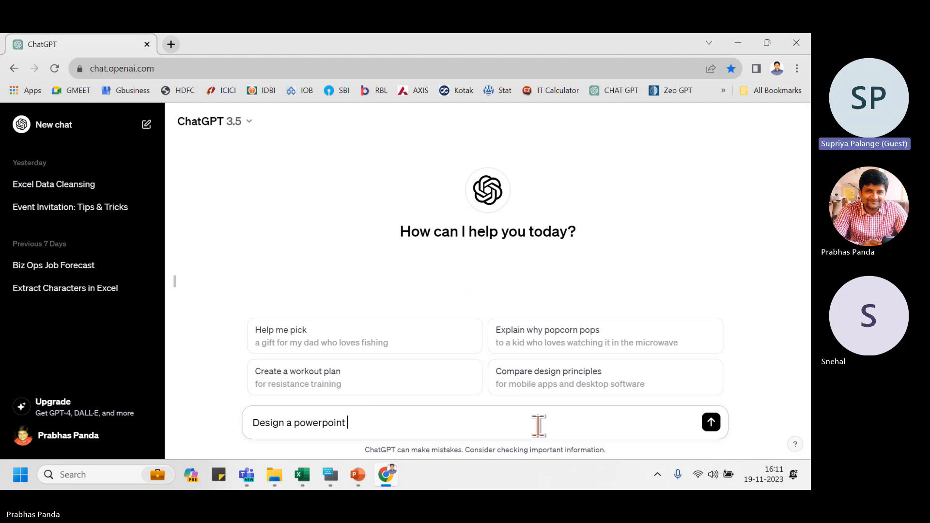
{"action": "type", "text": " of corpo"}
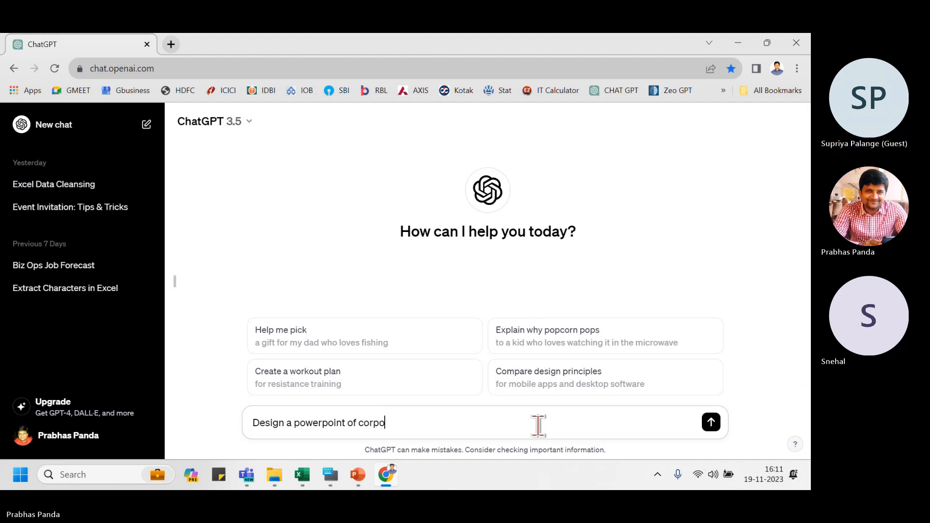
{"action": "type", "text": "rate safety measures"}
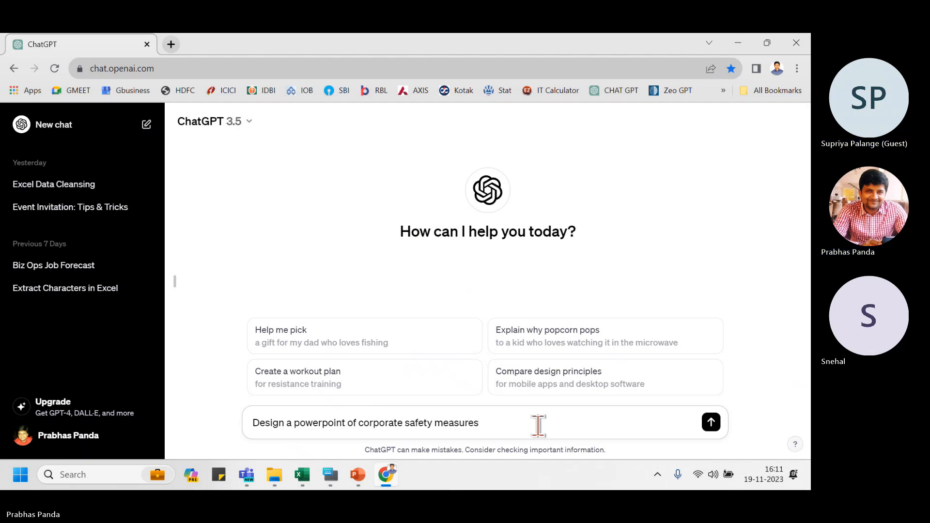
{"action": "key", "text": "Return"}
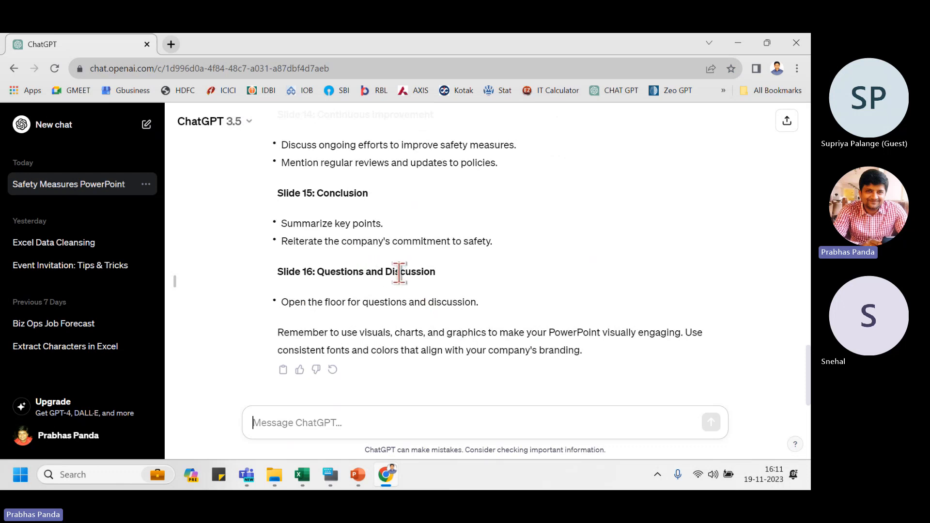
- Go back to the start of the chat and copy the prompt "Design a powerpoint of corporate safety measures"
{"action": "scroll", "coordinate": [537, 295], "scroll_direction": "up", "scroll_amount": 6}
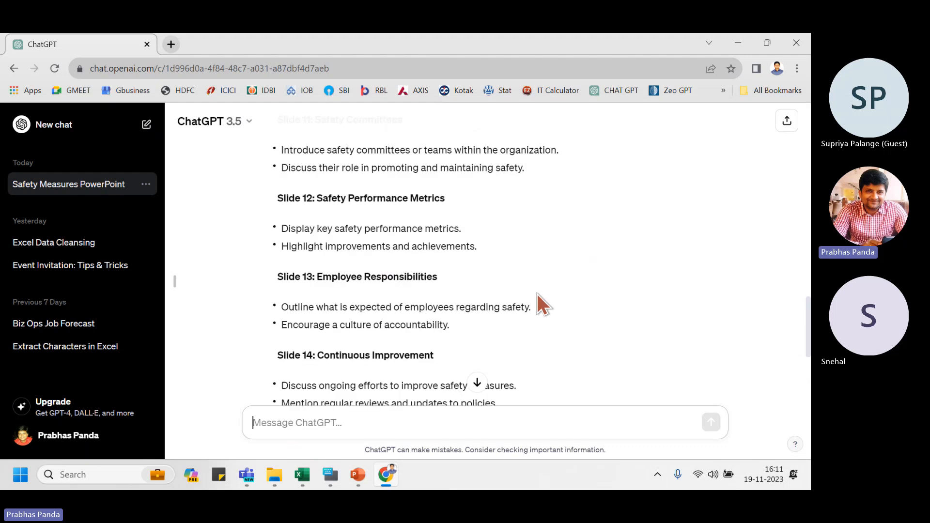
{"action": "scroll", "coordinate": [537, 295], "scroll_direction": "up", "scroll_amount": 10}
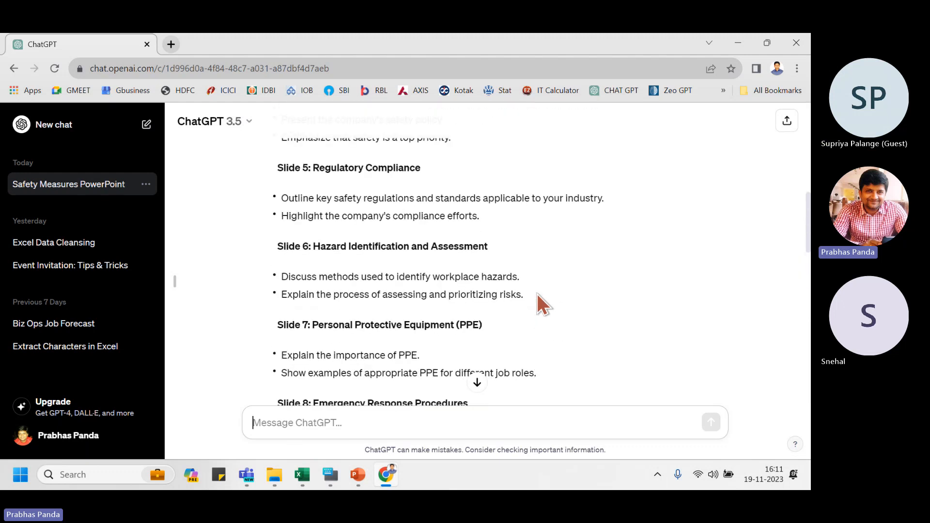
{"action": "scroll", "coordinate": [537, 295], "scroll_direction": "up", "scroll_amount": 6}
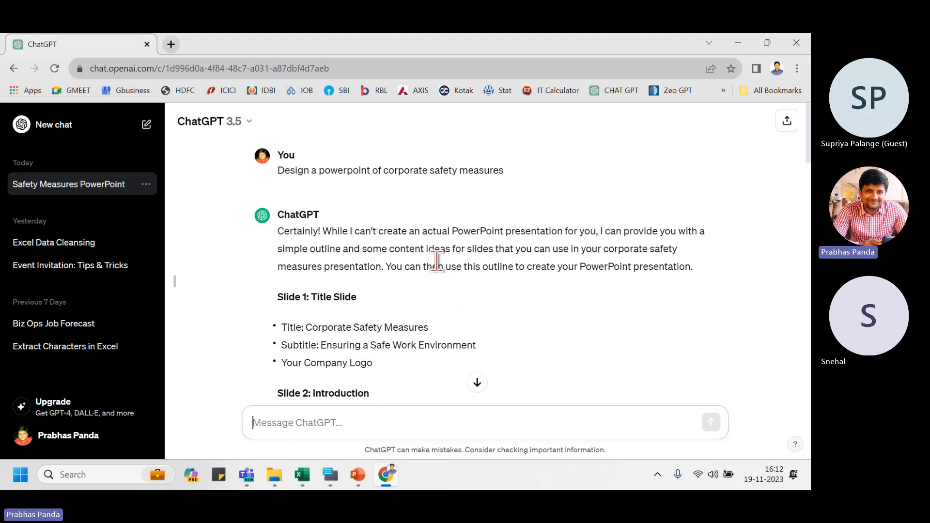
{"action": "left_click_drag", "start_coordinate": [504, 170], "coordinate": [275, 179]}
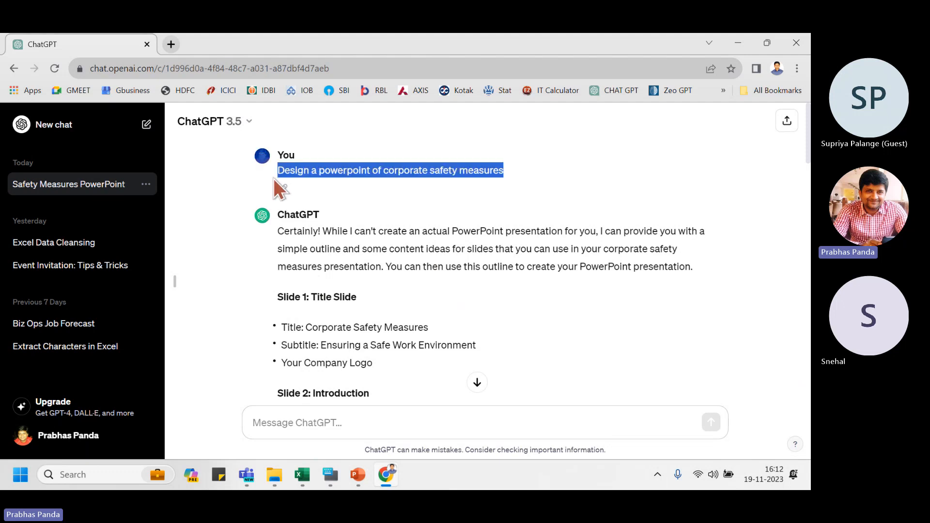
- Open Google in a new browser tab and paste the copied ChatGPT prompt as the search query
{"action": "left_click", "coordinate": [172, 44]}
{"action": "left_click", "coordinate": [245, 68]}
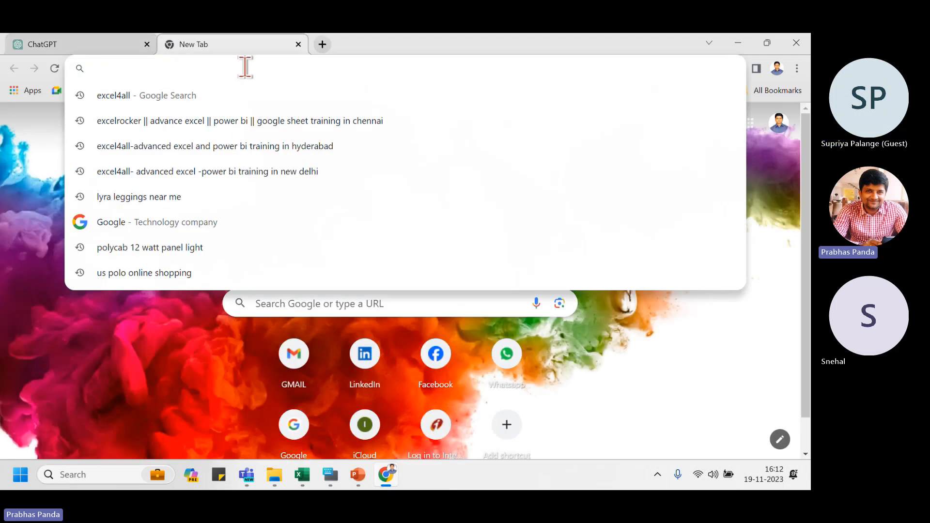
{"action": "type", "text": "goo"}
{"action": "key", "text": "Return"}
{"action": "type", "text": "User Design a powerpoint of corporate safety measures"}
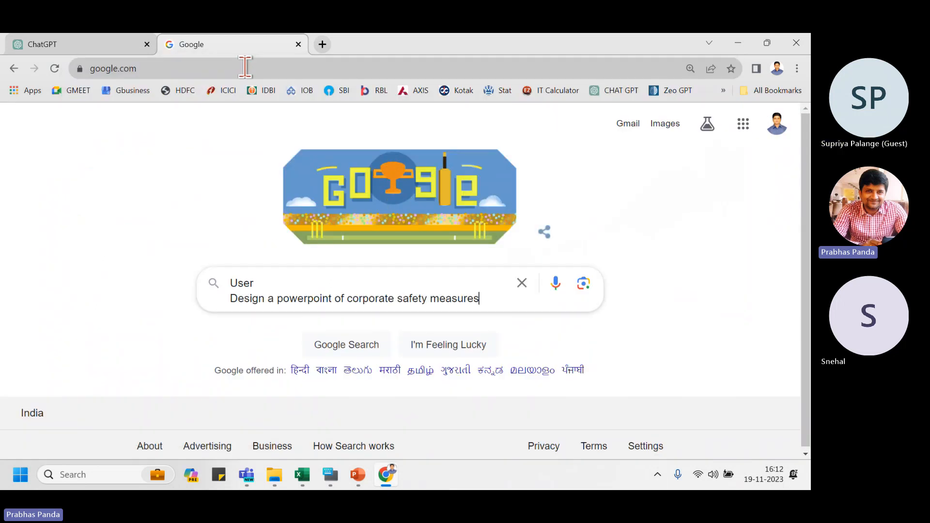
- Remove the extra "User" line from the query and search Google for "Design a powerpoint of corporate safety measures"
{"action": "key", "text": "Up"}
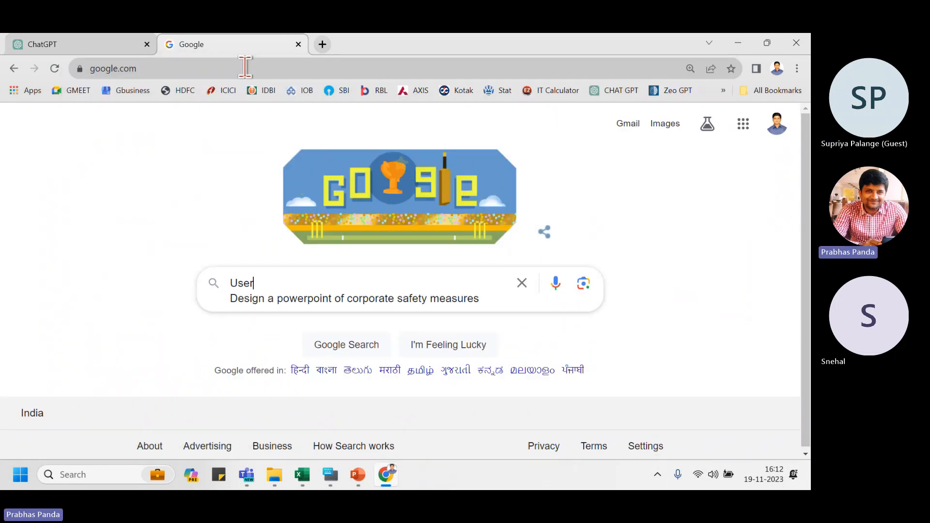
{"action": "key", "text": "BackSpace"}
{"action": "key", "text": "BackSpace"}
{"action": "key", "text": "BackSpace"}
{"action": "key", "text": "BackSpace"}
{"action": "key", "text": "Delete"}
{"action": "key", "text": "Return"}
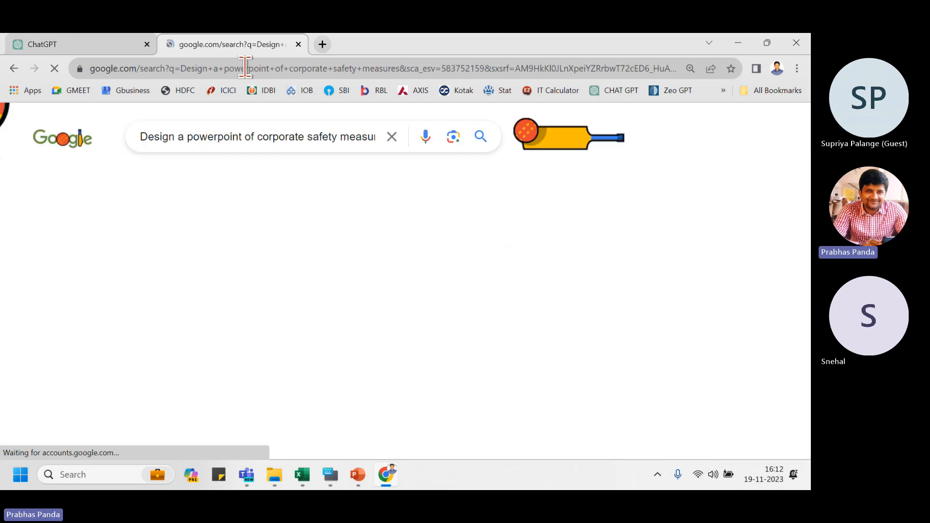
- Examine the Google results for corporate safety presentations, return to the ChatGPT reply and close the Google tab
{"action": "scroll", "coordinate": [8, 322], "scroll_direction": "down", "scroll_amount": 10}
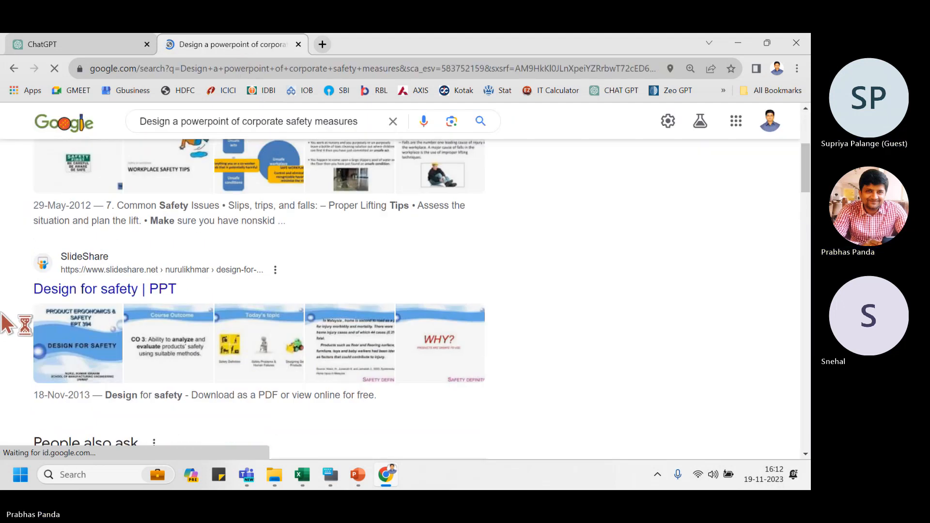
{"action": "scroll", "coordinate": [9, 323], "scroll_direction": "down", "scroll_amount": 3}
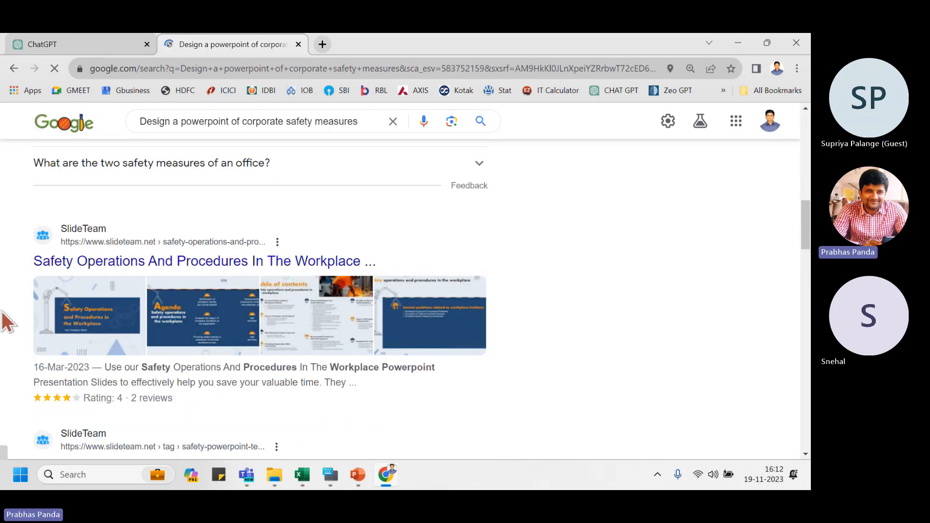
{"action": "scroll", "coordinate": [8, 322], "scroll_direction": "down", "scroll_amount": 3}
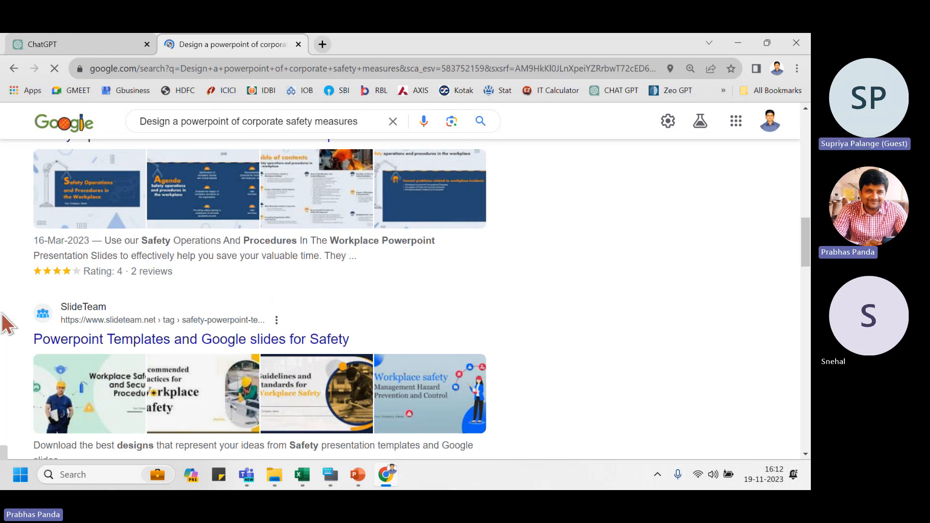
{"action": "scroll", "coordinate": [7, 347], "scroll_direction": "down", "scroll_amount": 6}
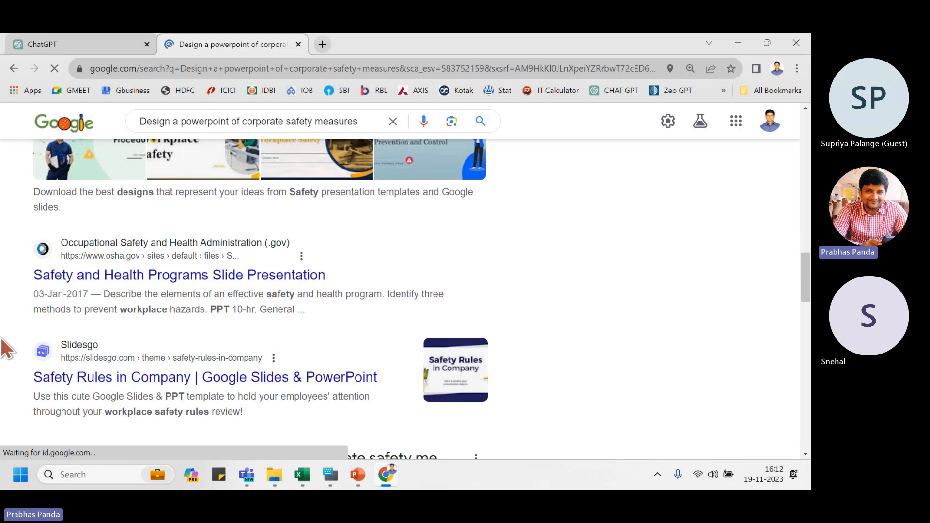
{"action": "left_click", "coordinate": [110, 42]}
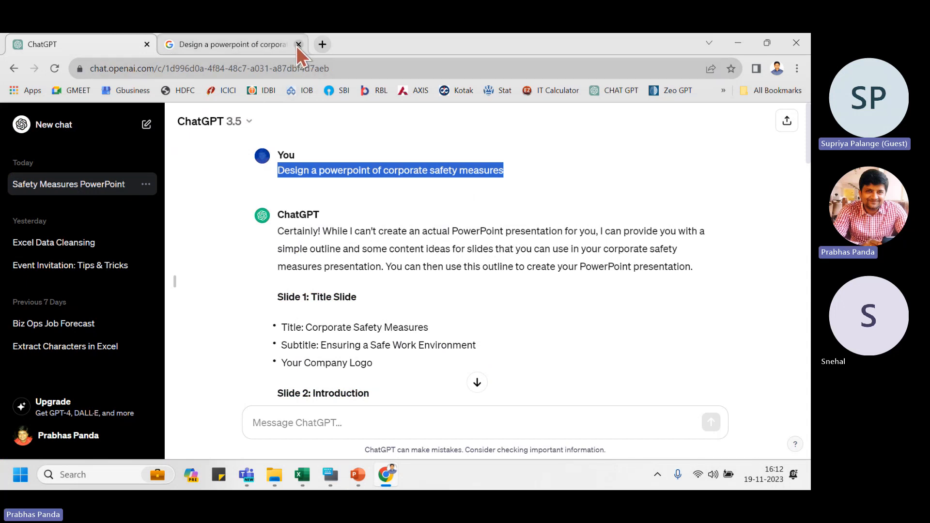
{"action": "left_click", "coordinate": [297, 45]}
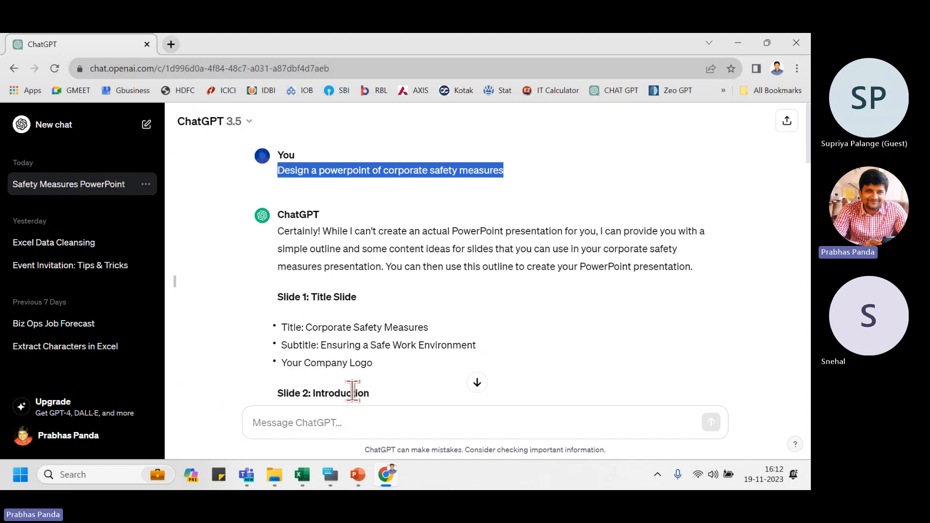
{"action": "left_click", "coordinate": [234, 301]}
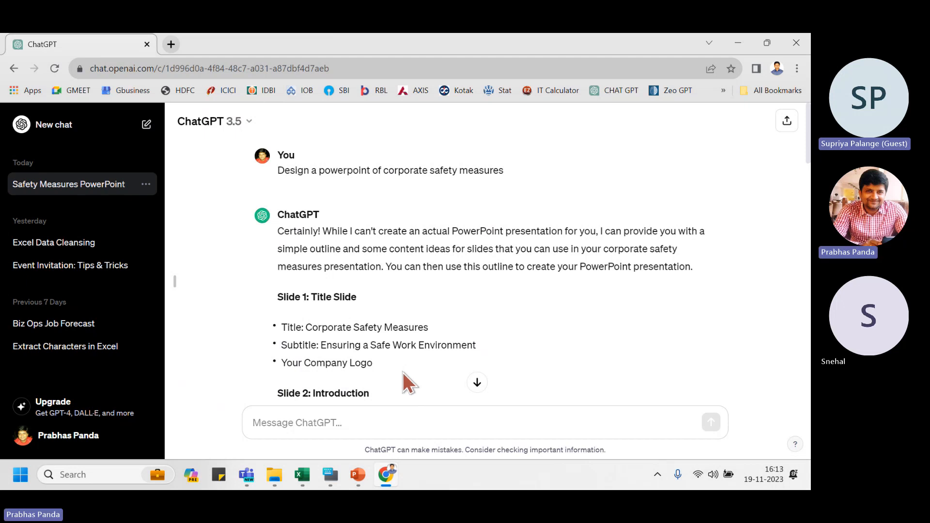
- Open the bookmarked ZeroGPT site in a new tab and copy the introductory paragraph of ChatGPT's reply
{"action": "left_click", "coordinate": [172, 46]}
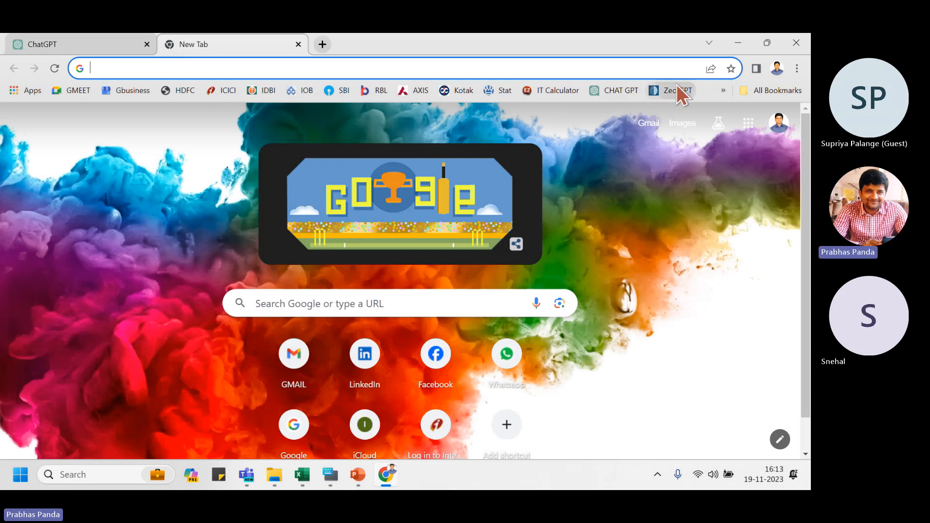
{"action": "left_click", "coordinate": [676, 85]}
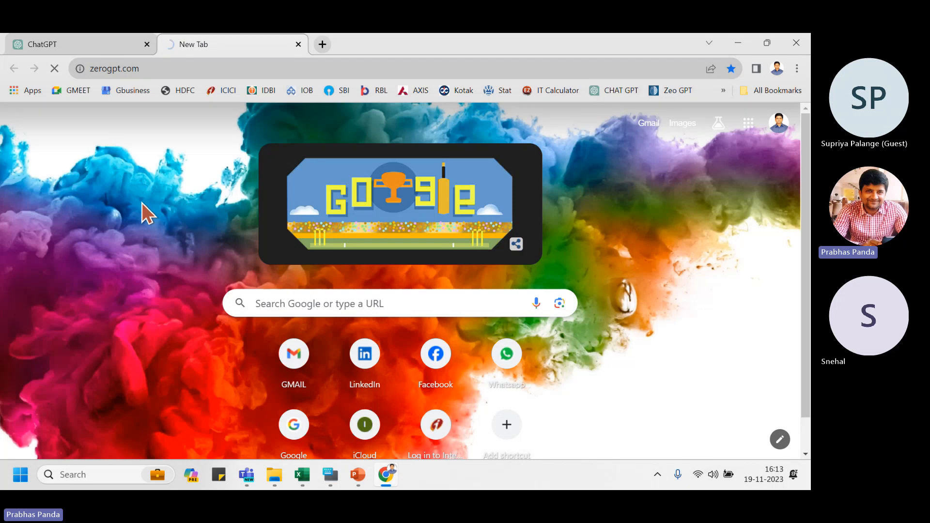
{"action": "left_click", "coordinate": [76, 43]}
{"action": "scroll", "coordinate": [233, 359], "scroll_direction": "down", "scroll_amount": 6}
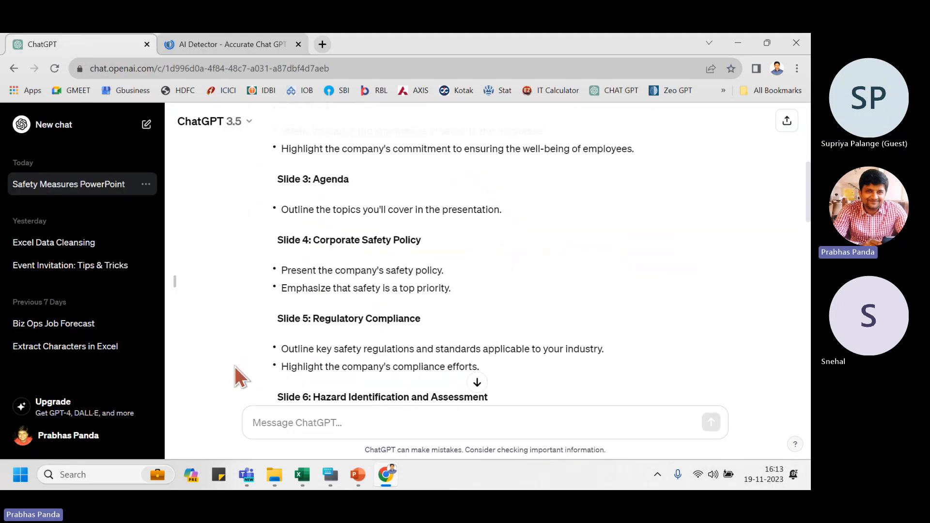
{"action": "scroll", "coordinate": [235, 368], "scroll_direction": "up", "scroll_amount": 3}
{"action": "scroll", "coordinate": [234, 366], "scroll_direction": "up", "scroll_amount": 3}
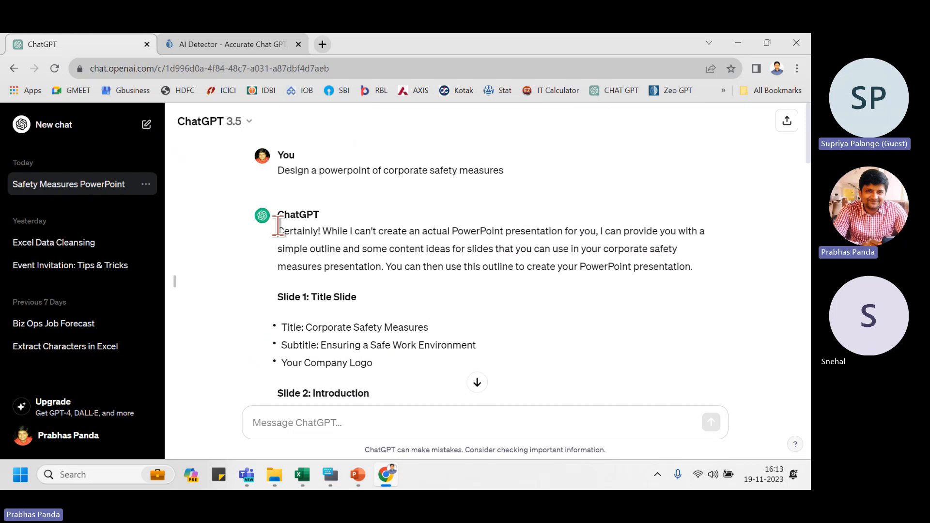
{"action": "left_click_drag", "start_coordinate": [277, 231], "coordinate": [702, 261]}
{"action": "key", "text": "ctrl+c"}
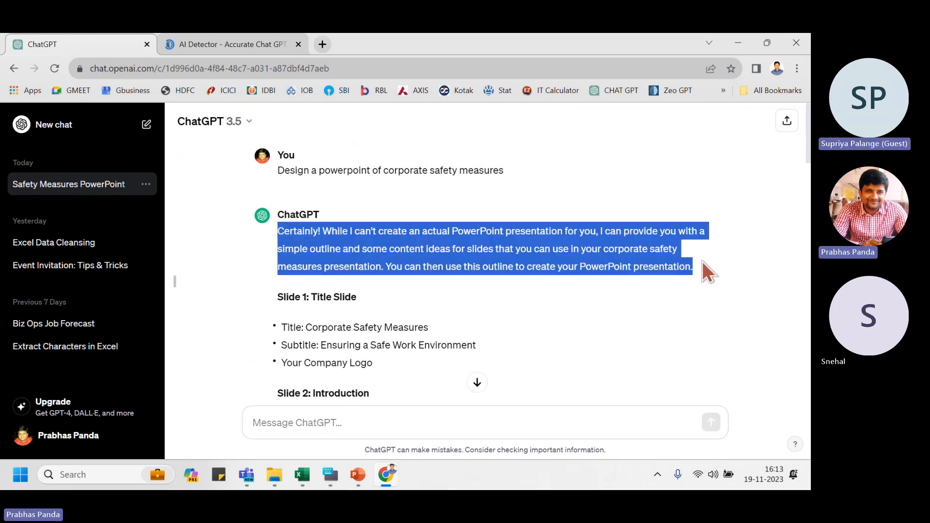
- Paste the copied paragraph into ZeroGPT, check it for AI-generated text and return to the ChatGPT conversation
{"action": "left_click", "coordinate": [254, 44]}
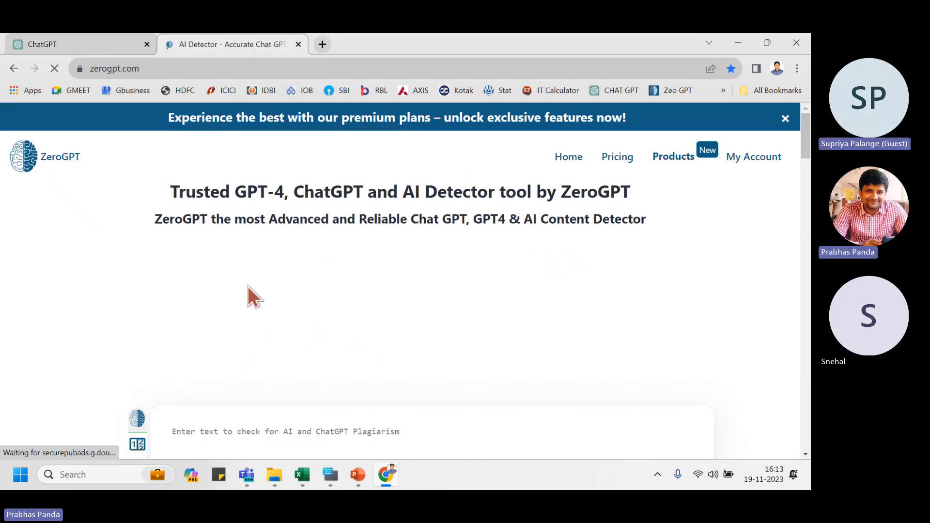
{"action": "scroll", "coordinate": [259, 330], "scroll_direction": "down", "scroll_amount": 1}
{"action": "left_click", "coordinate": [257, 377]}
{"action": "key", "text": "ctrl+v"}
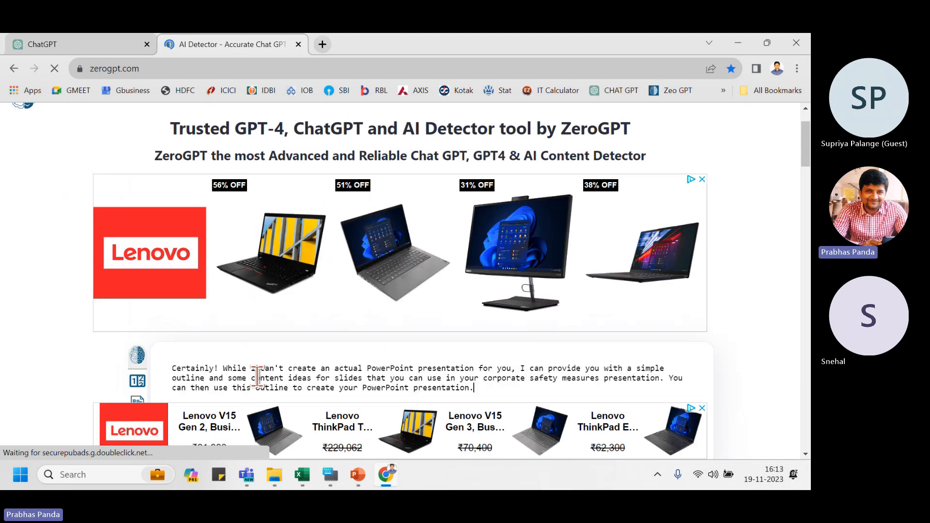
{"action": "scroll", "coordinate": [69, 330], "scroll_direction": "down", "scroll_amount": 5}
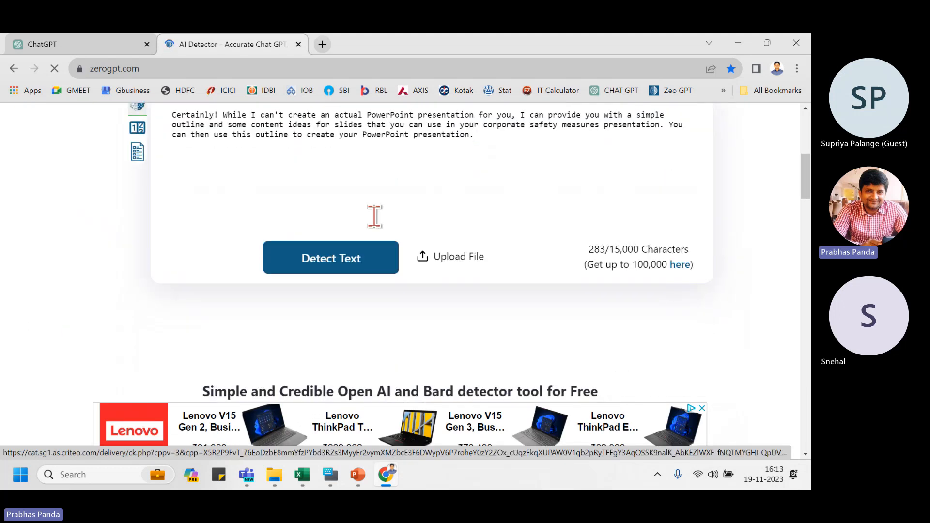
{"action": "left_click", "coordinate": [342, 269]}
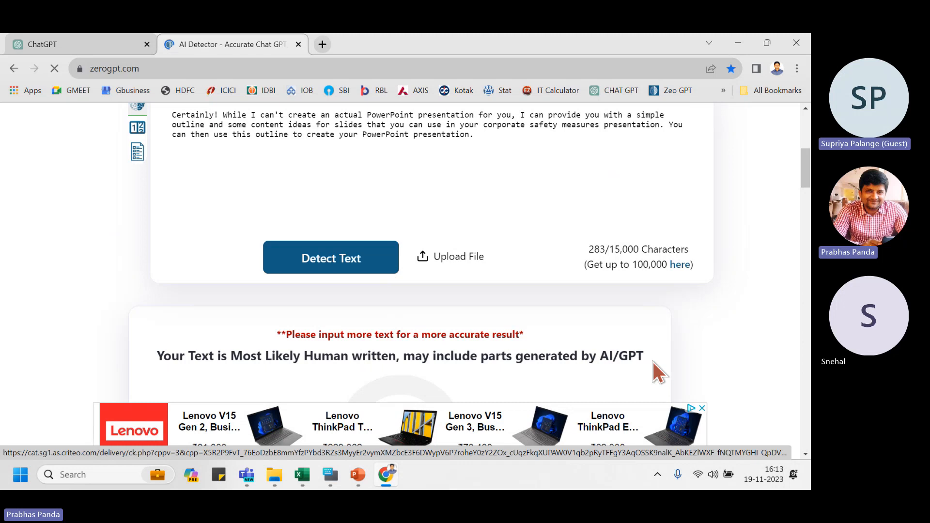
{"action": "left_click", "coordinate": [86, 37]}
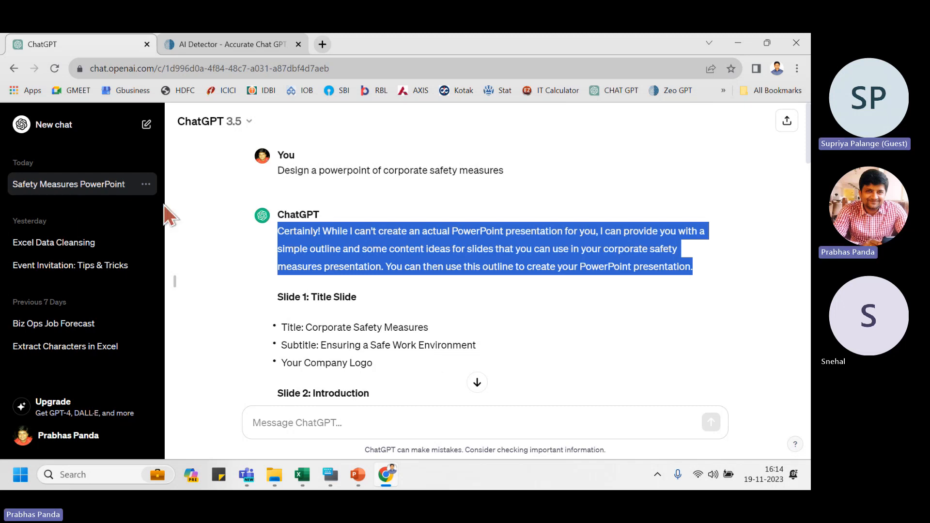
- Delete the "Safety Measures PowerPoint" and "Excel Data Cleansing" chats from the ChatGPT history
{"action": "left_click", "coordinate": [146, 184]}
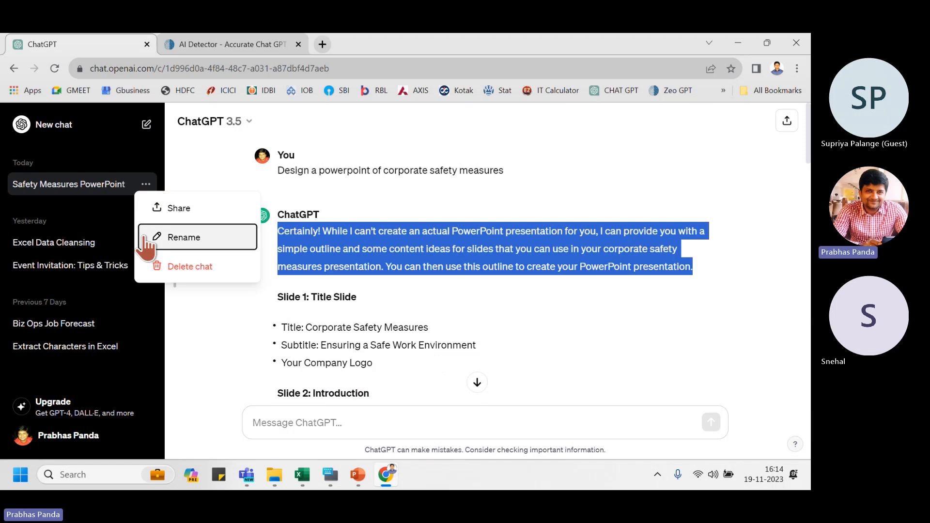
{"action": "left_click", "coordinate": [196, 268]}
{"action": "left_click", "coordinate": [511, 317]}
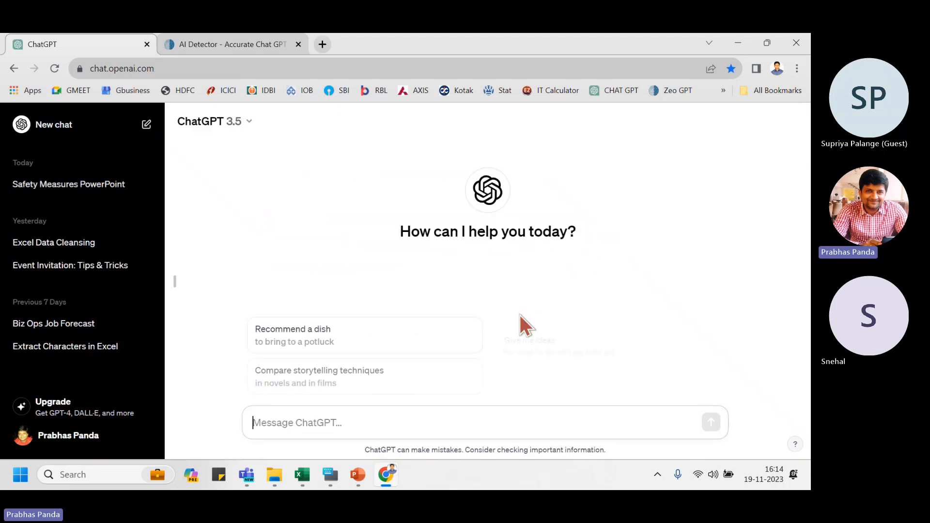
{"action": "left_click", "coordinate": [130, 186]}
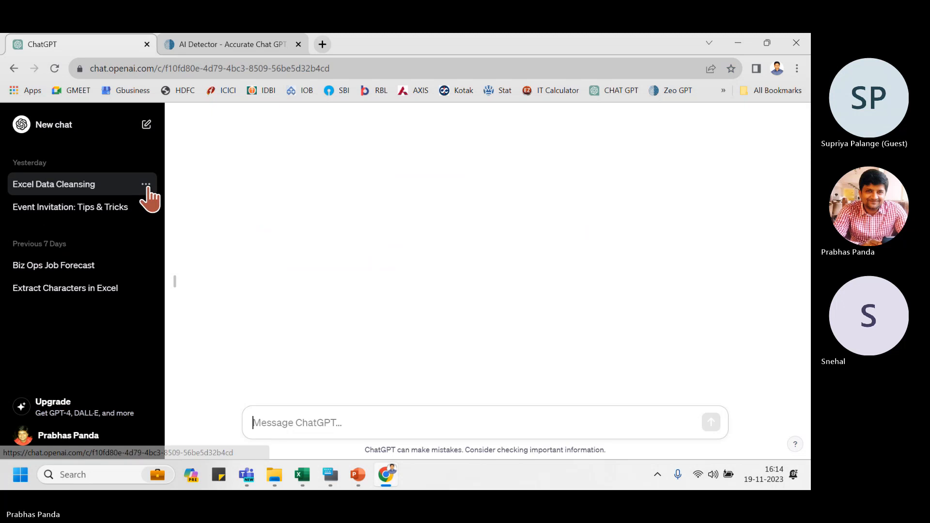
{"action": "left_click", "coordinate": [146, 184]}
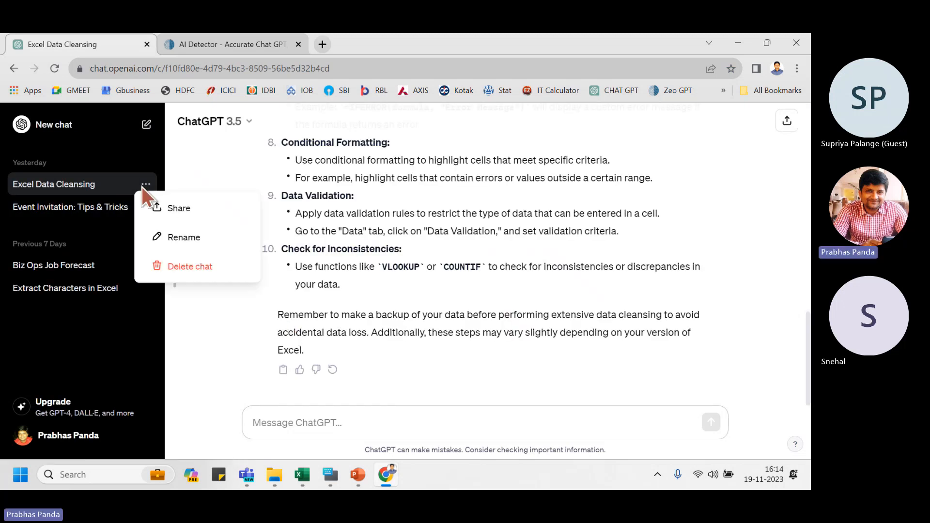
{"action": "left_click", "coordinate": [192, 266]}
{"action": "left_click", "coordinate": [512, 317]}
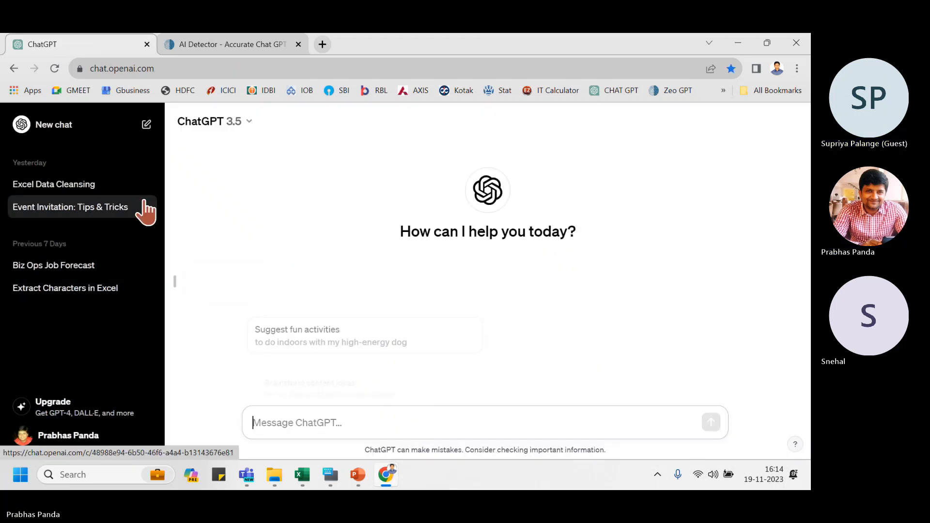
- Delete the "Event Invitation: Tips & Tricks" chat from the ChatGPT history
{"action": "right_click", "coordinate": [106, 187]}
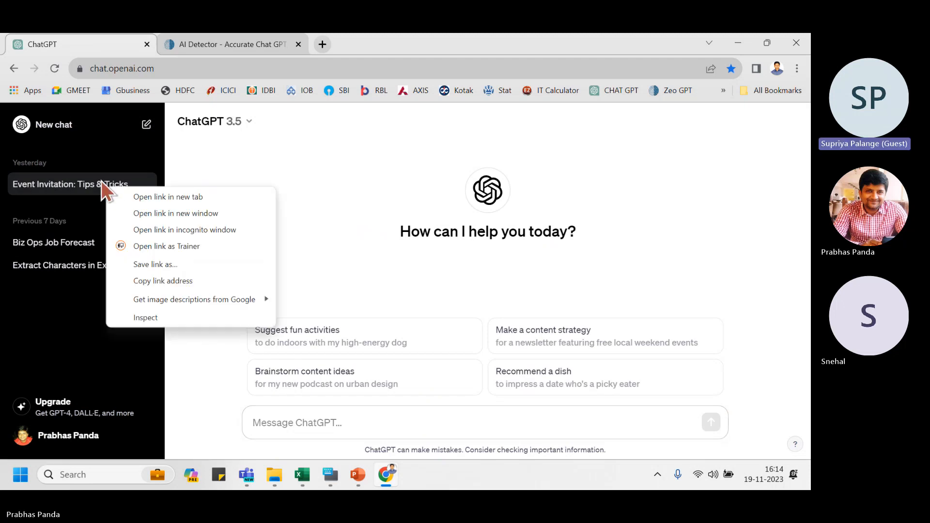
{"action": "left_click_drag", "start_coordinate": [96, 183], "coordinate": [154, 184]}
{"action": "left_click", "coordinate": [154, 184]}
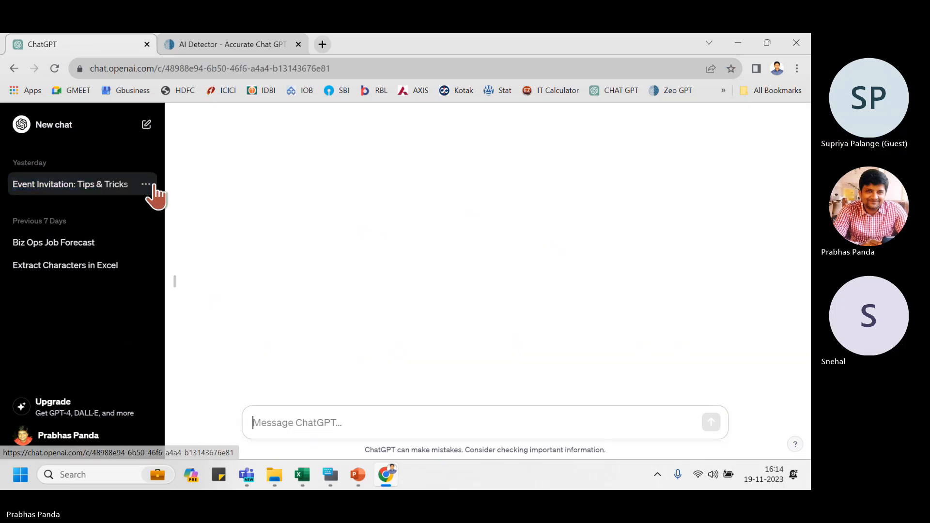
{"action": "left_click", "coordinate": [146, 184]}
{"action": "left_click", "coordinate": [157, 267]}
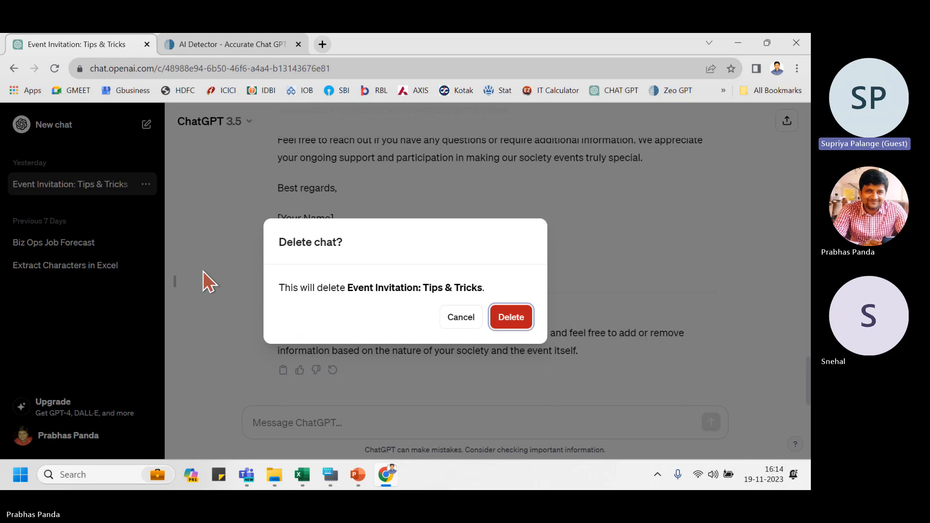
{"action": "left_click", "coordinate": [506, 317]}
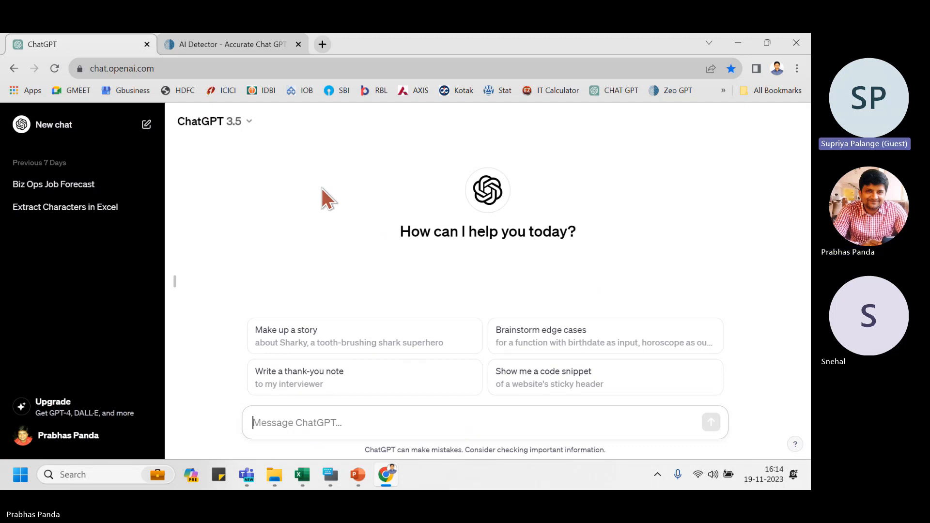
- Ask ChatGPT "how to compute the difference between two dates in microsoft excel", read the reply and close the browser
{"action": "type", "text": "how to "}
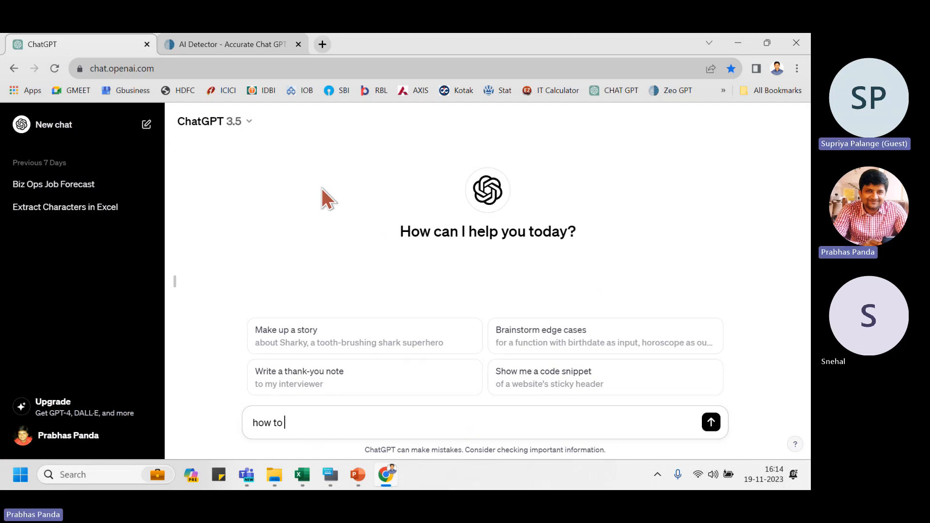
{"action": "type", "text": "compute th"}
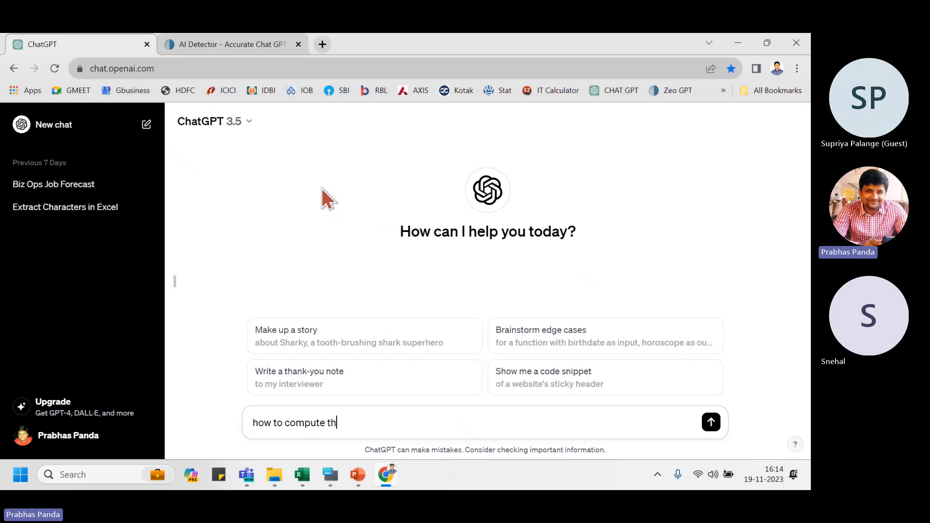
{"action": "type", "text": "e difference between "}
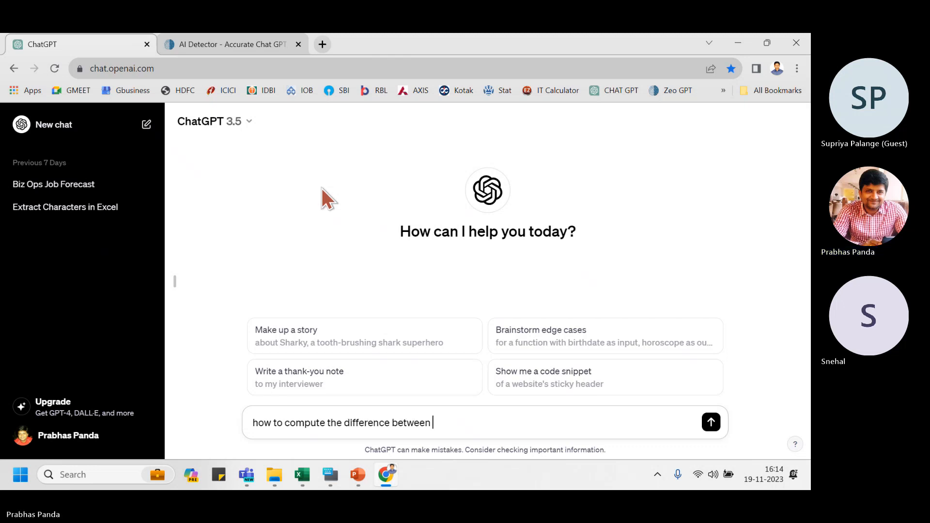
{"action": "type", "text": "two date"}
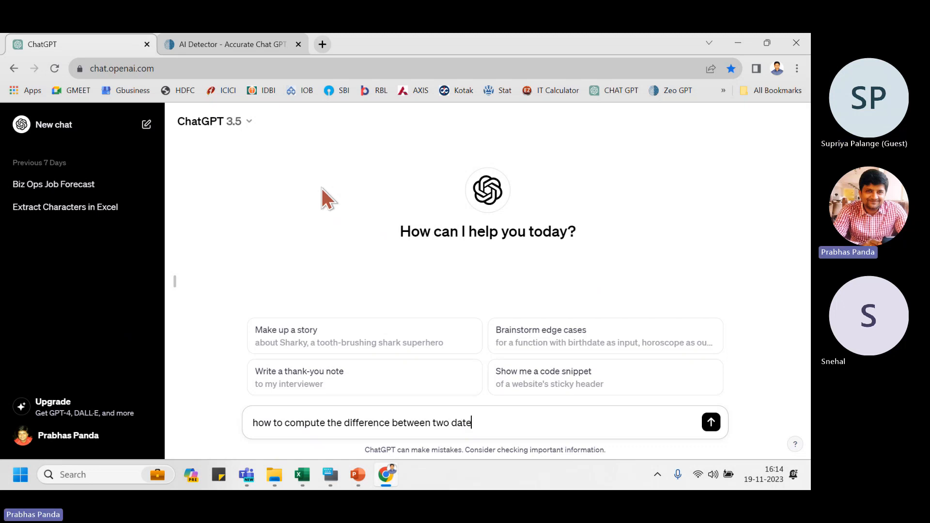
{"action": "type", "text": "s in mic"}
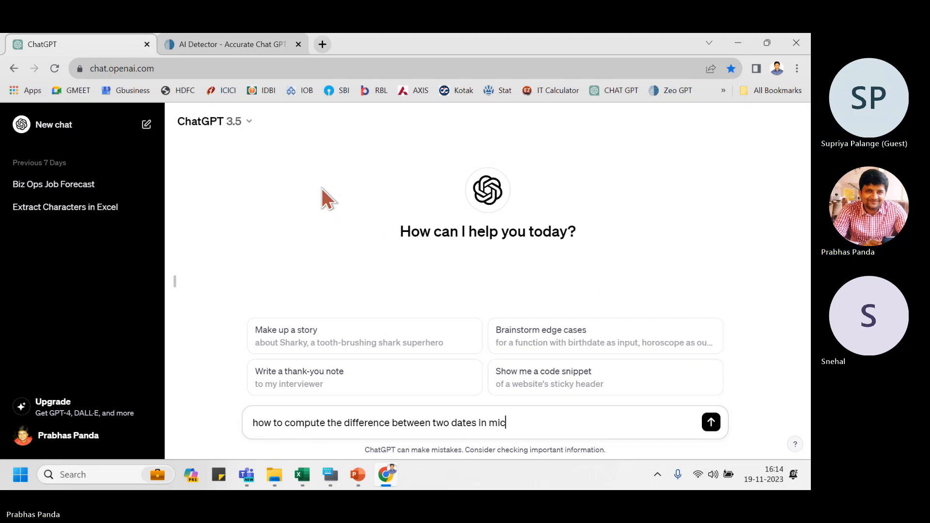
{"action": "type", "text": "rosoft exce"}
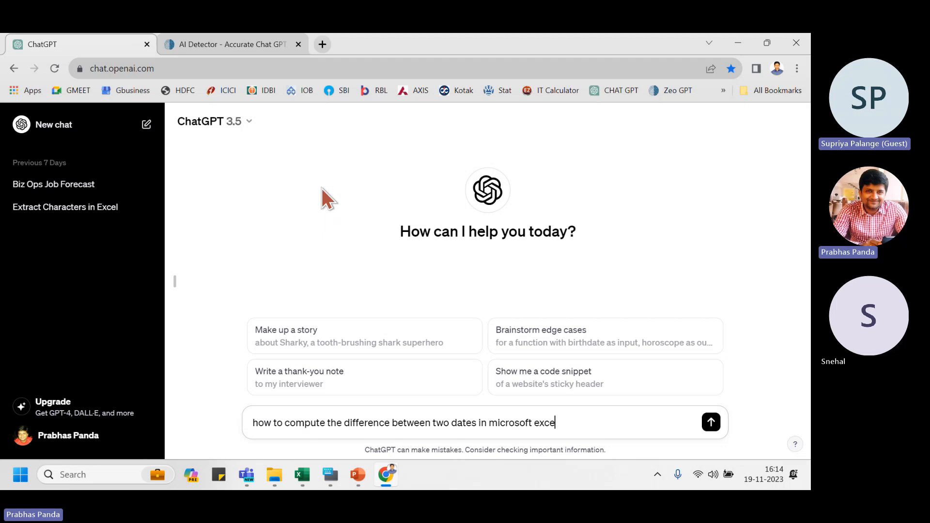
{"action": "type", "text": "l"}
{"action": "key", "text": "Return"}
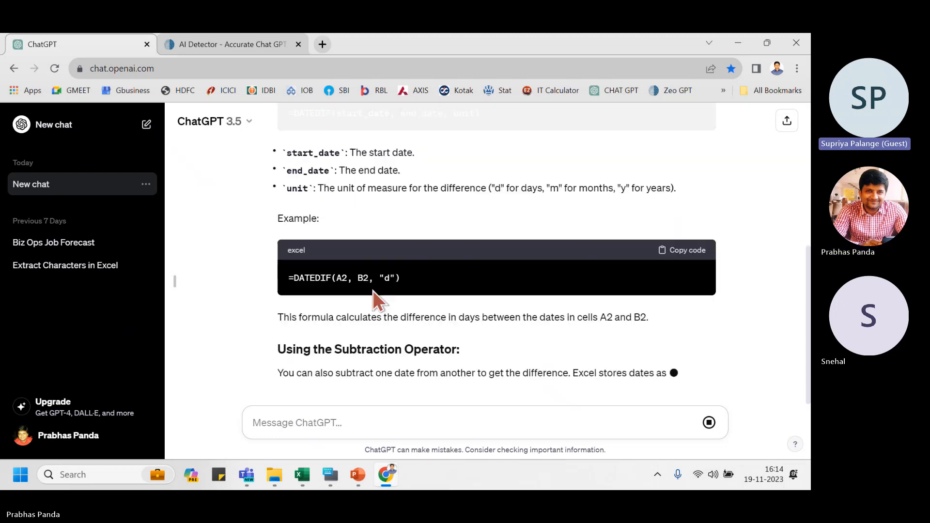
{"action": "scroll", "coordinate": [377, 301], "scroll_direction": "up", "scroll_amount": 4}
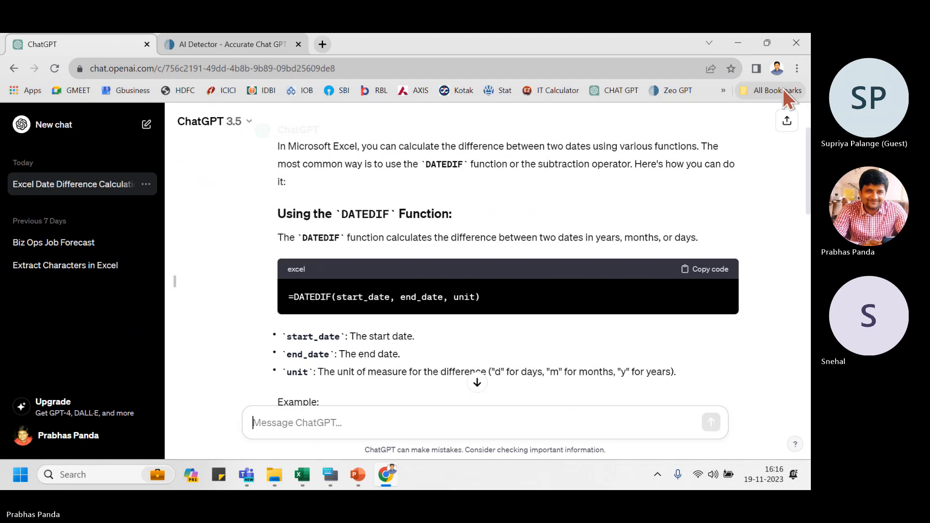
{"action": "left_click", "coordinate": [796, 42]}
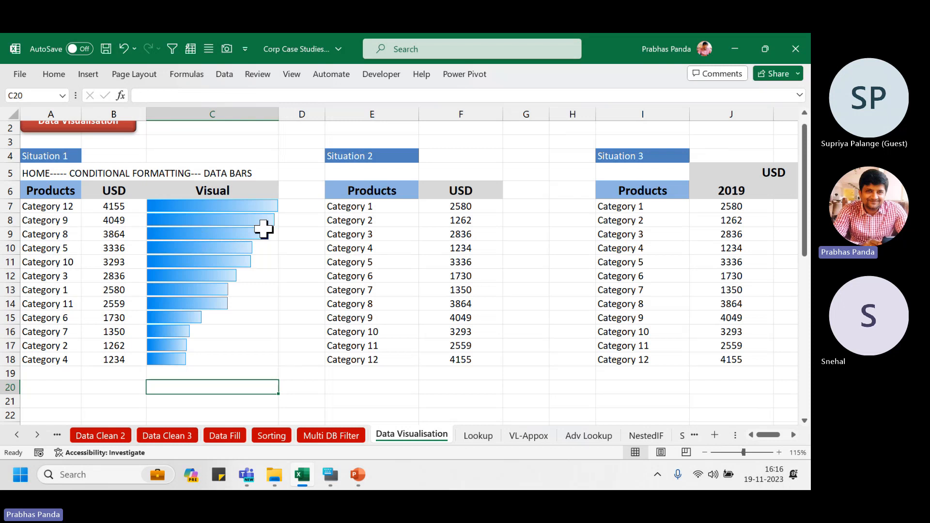
- Set the USD value of Category 3 in the Situation 1 table to -3567 and save the workbook
{"action": "left_click_drag", "start_coordinate": [249, 207], "coordinate": [244, 359]}
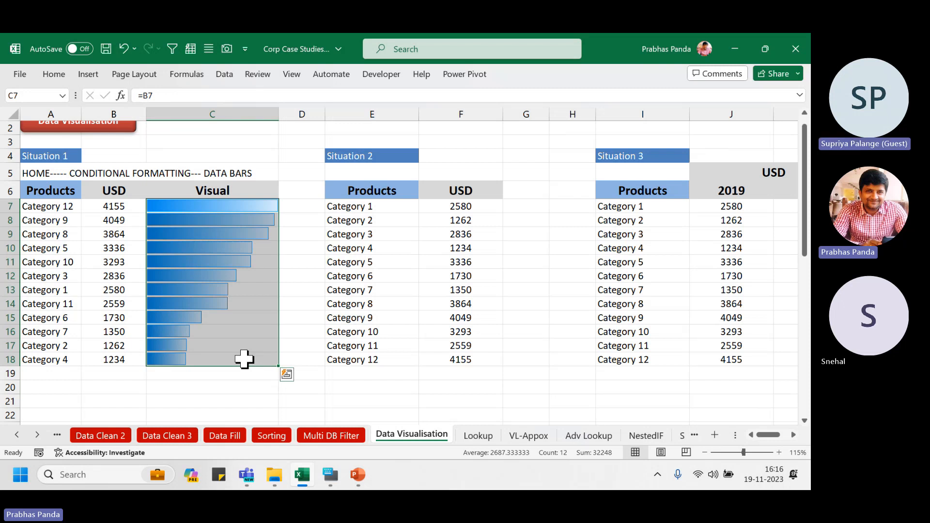
{"action": "left_click_drag", "start_coordinate": [115, 207], "coordinate": [83, 359]}
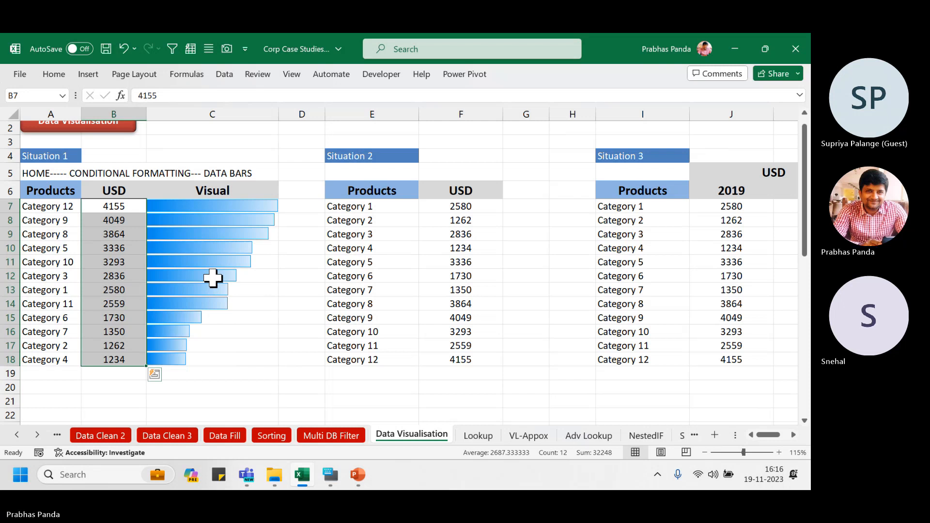
{"action": "left_click", "coordinate": [120, 276]}
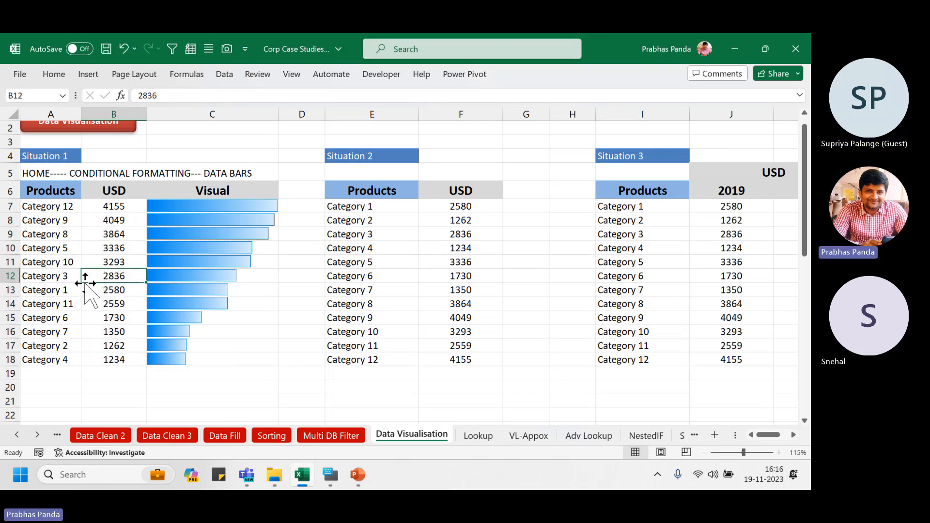
{"action": "type", "text": "-"}
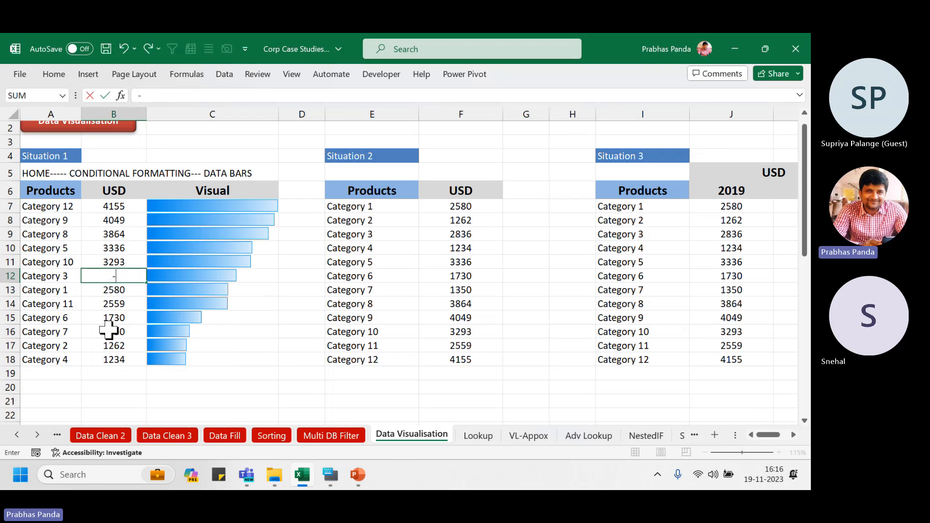
{"action": "type", "text": "3567"}
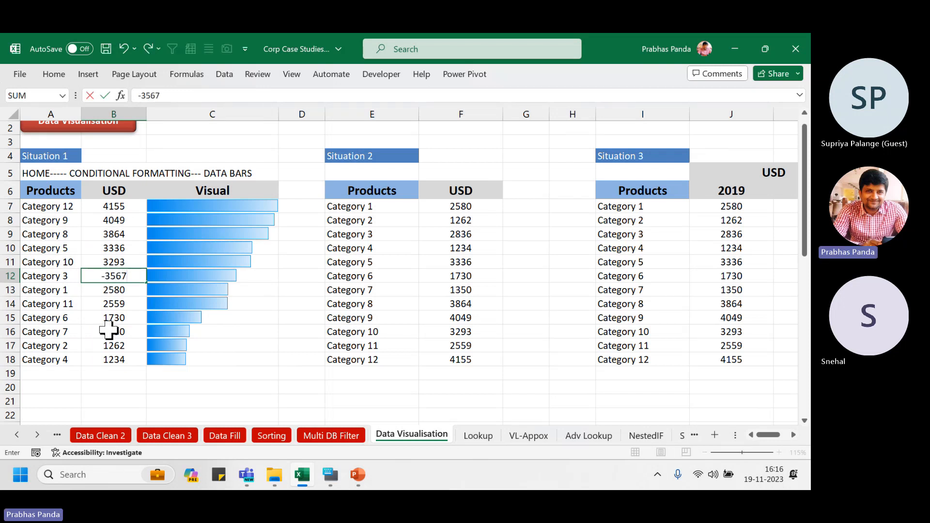
{"action": "key", "text": "Return"}
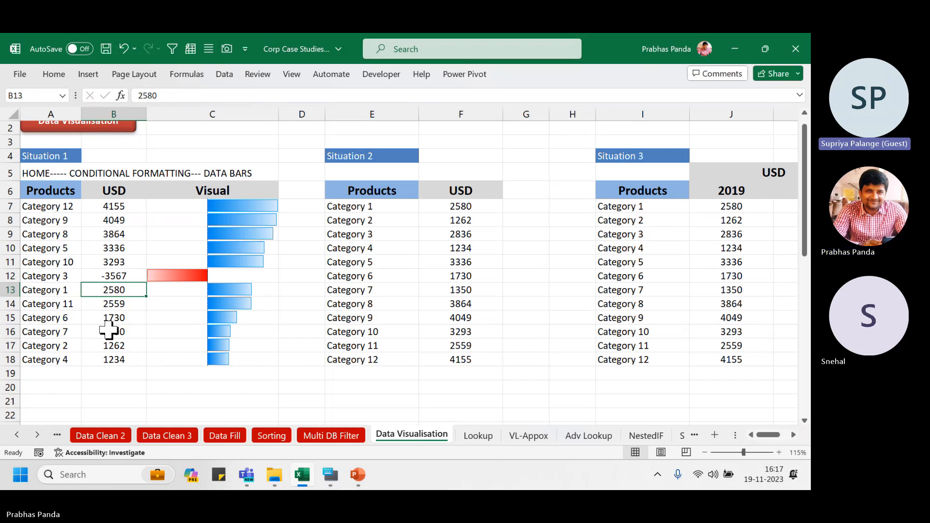
{"action": "key", "text": "ctrl+s"}
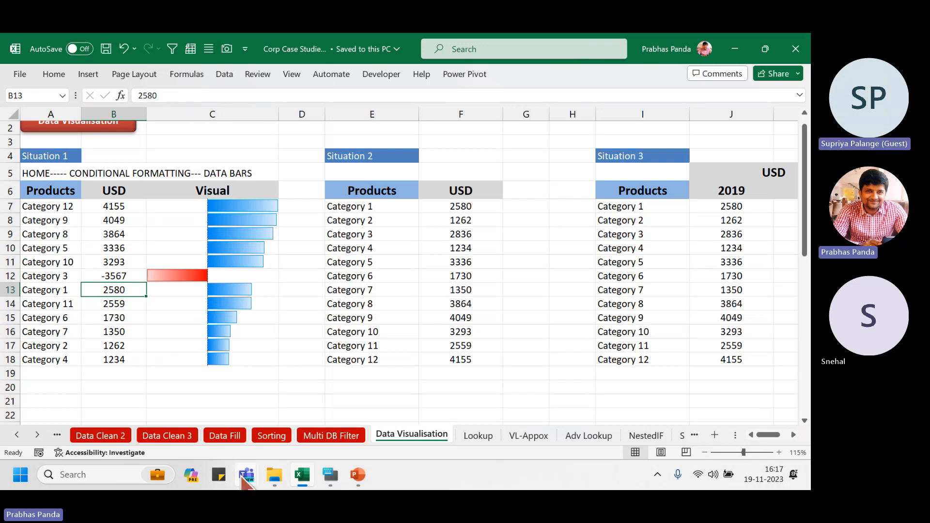
- Switch to the Teams meeting, post "04:30 PM WE WILL RESUME OUR SESSION. SHORT BREAK" in the chat and mute the microphone
{"action": "mouse_move", "coordinate": [244, 477]}
{"action": "left_click", "coordinate": [167, 415]}
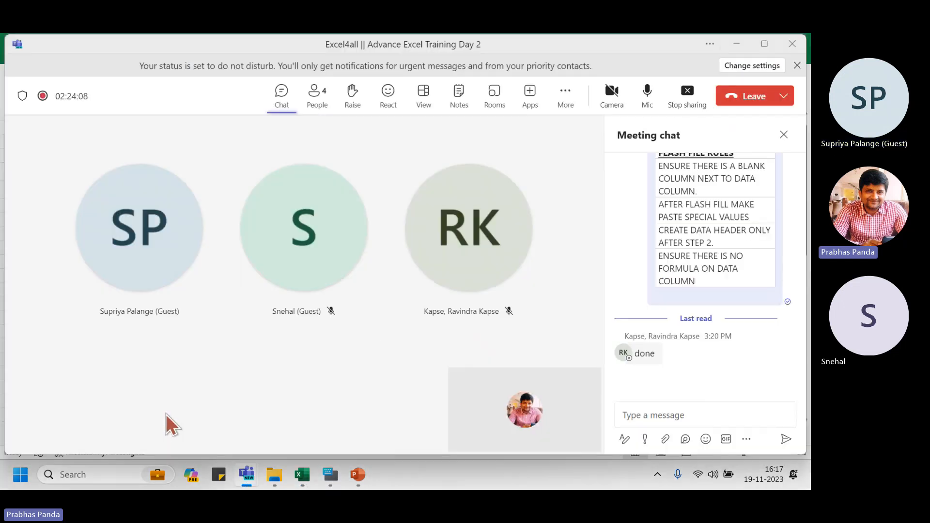
{"action": "left_click", "coordinate": [647, 411]}
{"action": "type", "text": "0"}
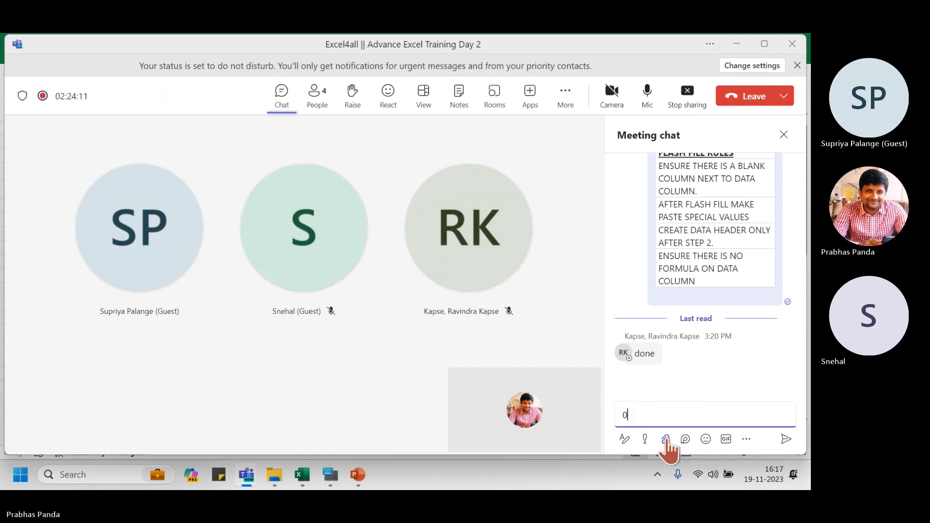
{"action": "type", "text": "4:30 "}
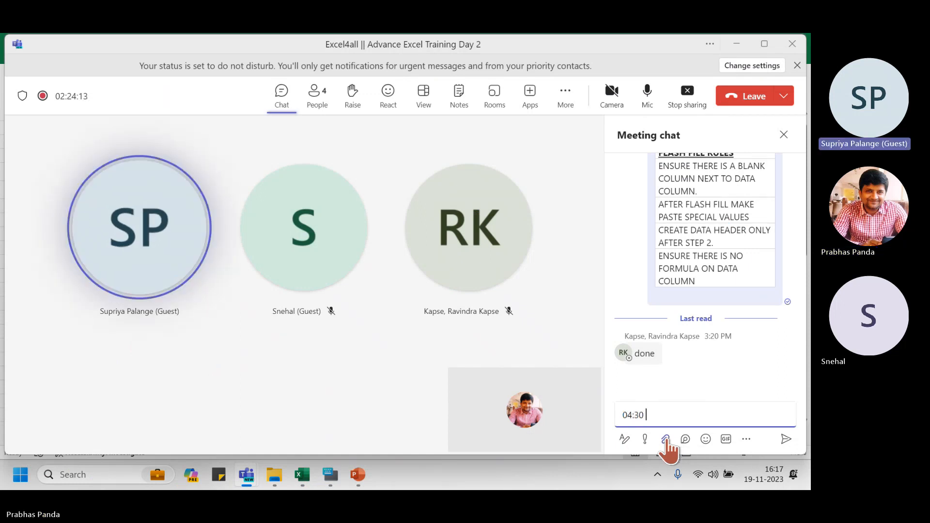
{"action": "type", "text": "PM WE WILL"}
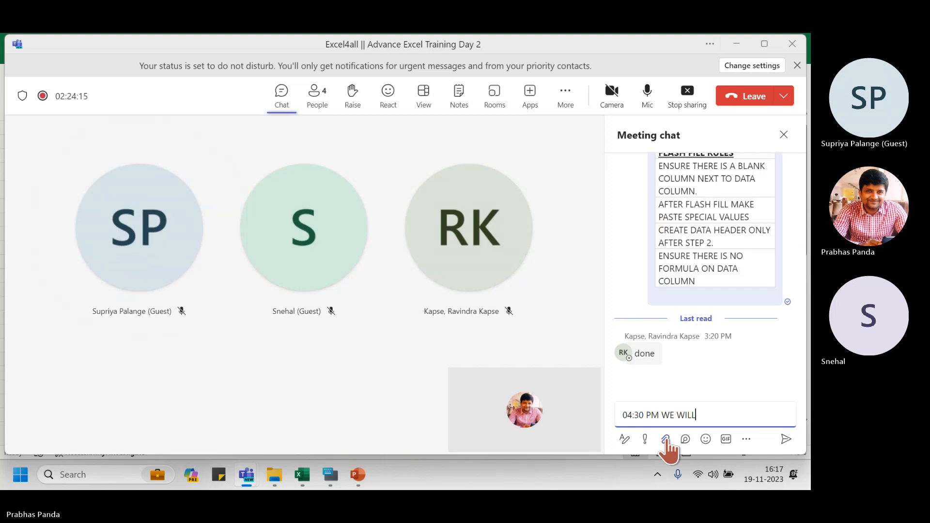
{"action": "type", "text": " RESUME OUR SESSION"}
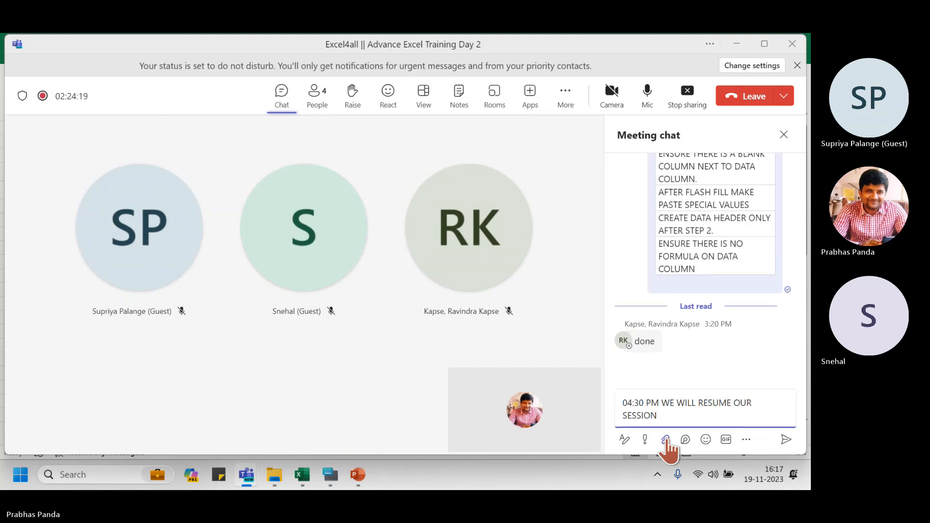
{"action": "type", "text": ". SHORT BREAK"}
{"action": "key", "text": "Return"}
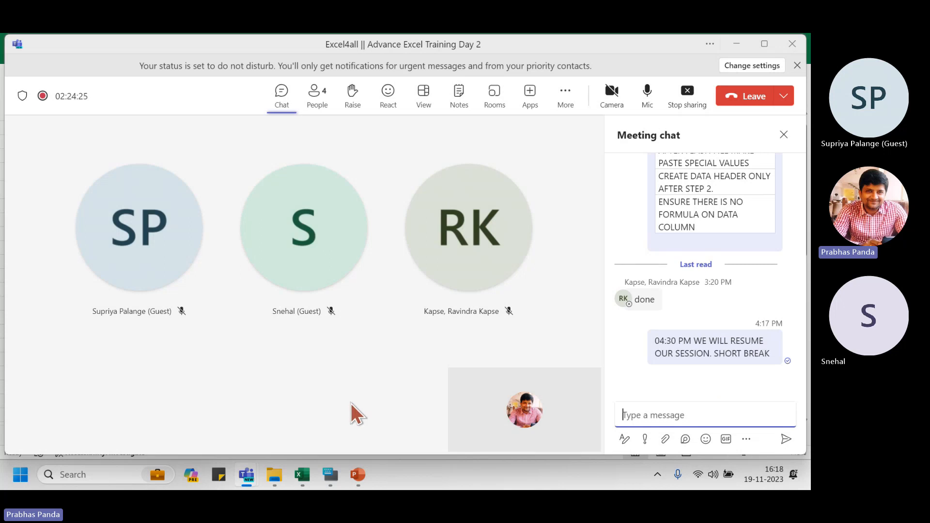
{"action": "left_click", "coordinate": [648, 92]}
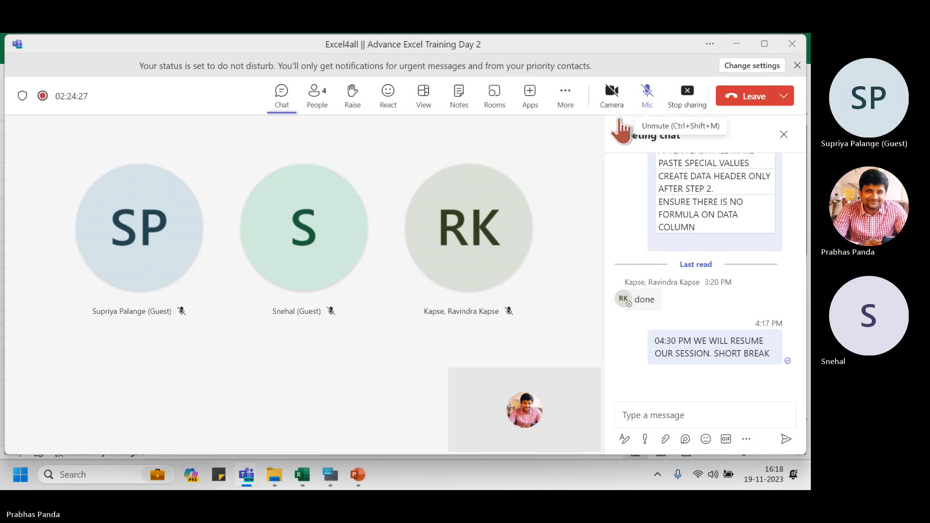
- Switch to PowerPoint and close Presentation1 without saving it, returning to the Excel workbook
{"action": "mouse_move", "coordinate": [359, 473]}
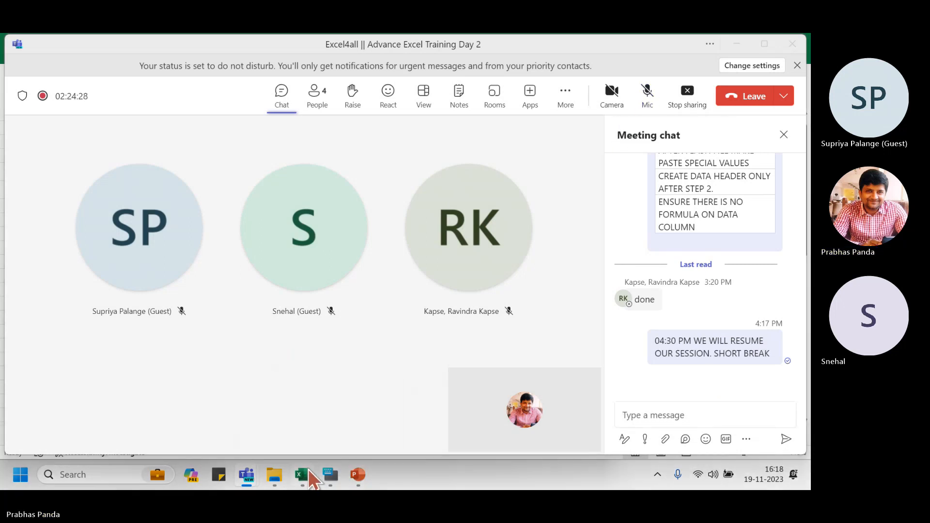
{"action": "left_click", "coordinate": [301, 475]}
{"action": "left_click", "coordinate": [357, 475]}
{"action": "left_click", "coordinate": [796, 49]}
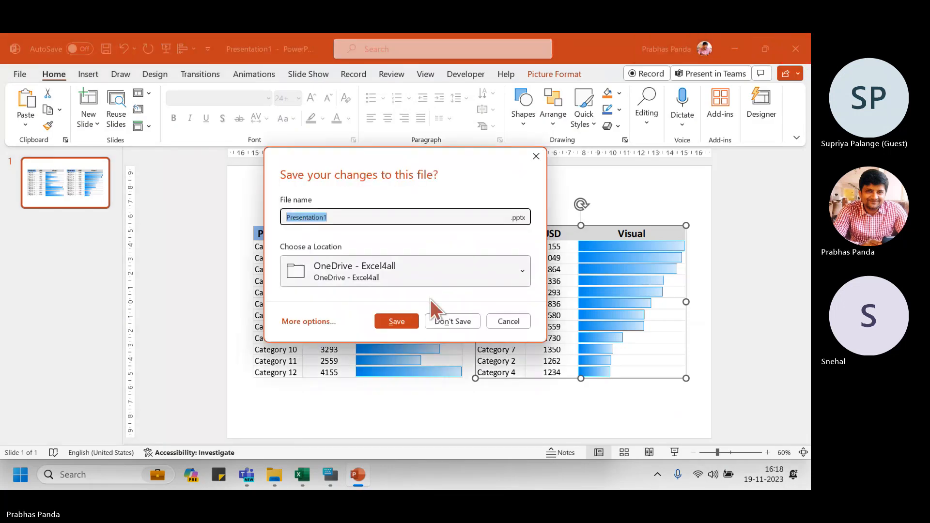
{"action": "left_click", "coordinate": [455, 324]}
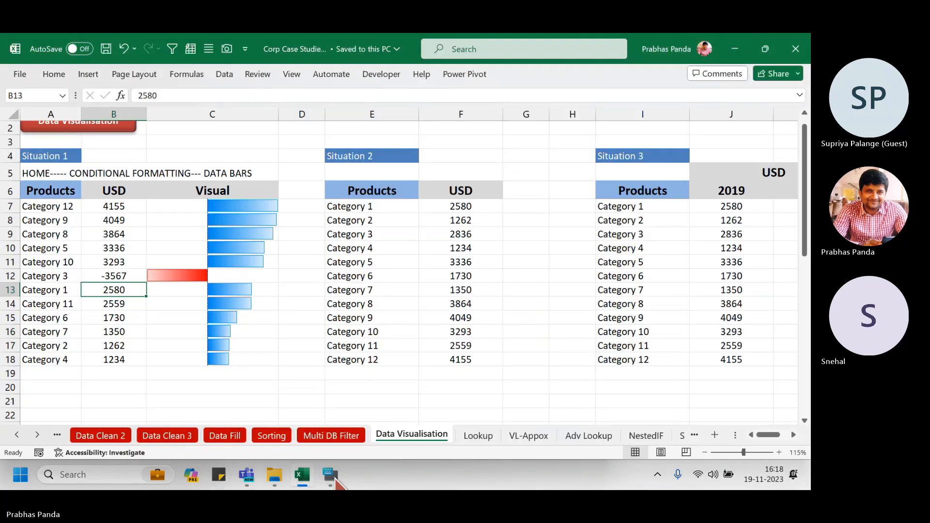
- Switch to the Teams meeting and stop sharing the screen
{"action": "mouse_move", "coordinate": [246, 475]}
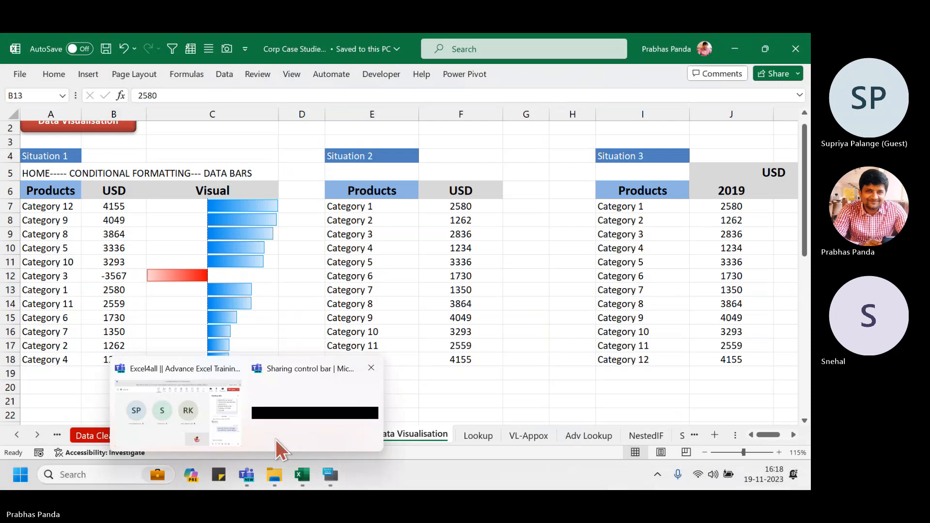
{"action": "left_click", "coordinate": [193, 409]}
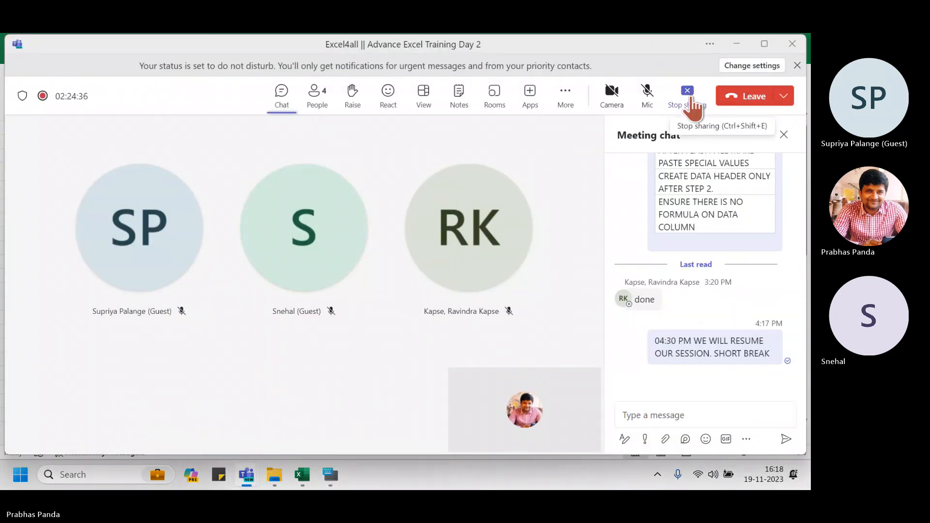
{"action": "left_click", "coordinate": [693, 105]}
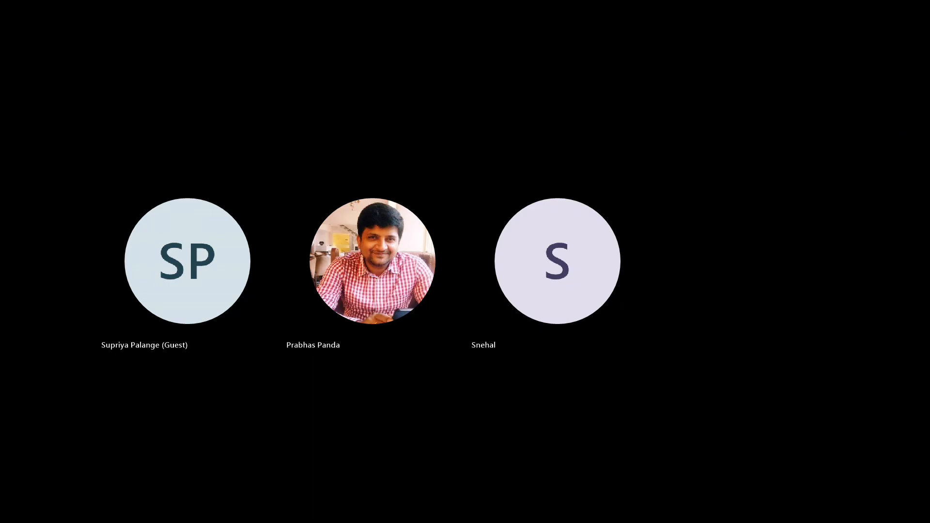
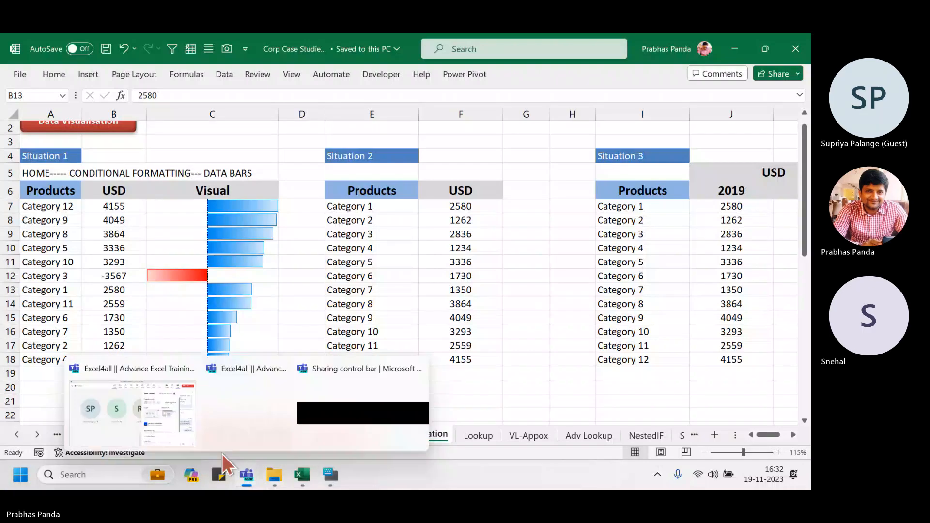
- Check the Teams meeting chat and return to the Excel workbook
{"action": "left_click", "coordinate": [168, 400]}
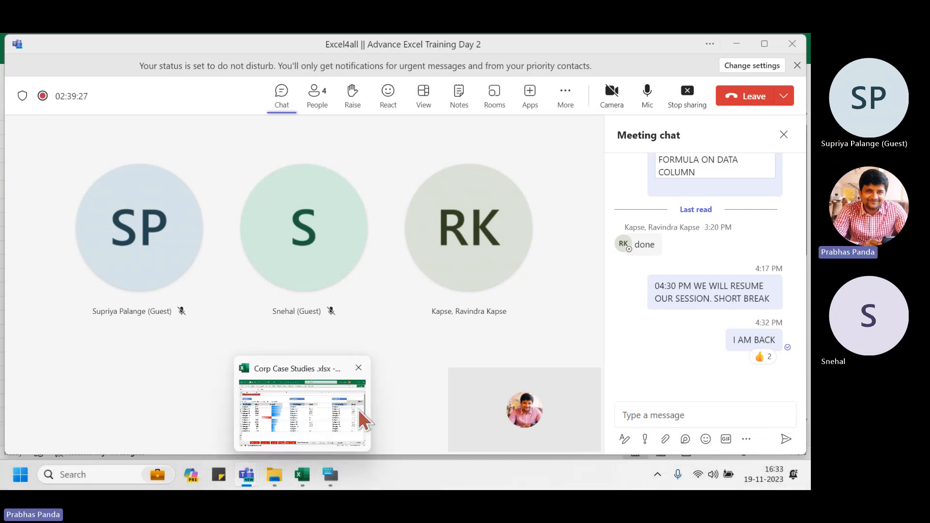
{"action": "left_click", "coordinate": [303, 477]}
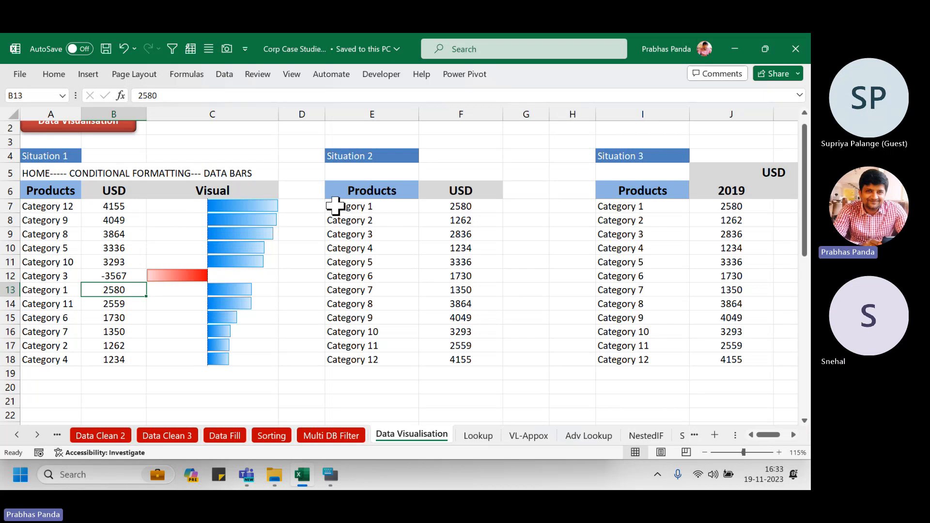
- Narrow column E, the Products column of the Situation 2 table
{"action": "left_click", "coordinate": [391, 174]}
{"action": "key", "text": "Right"}
{"action": "key", "text": "Right"}
{"action": "key", "text": "Right"}
{"action": "key", "text": "Right"}
{"action": "key", "text": "Right"}
{"action": "key", "text": "Right"}
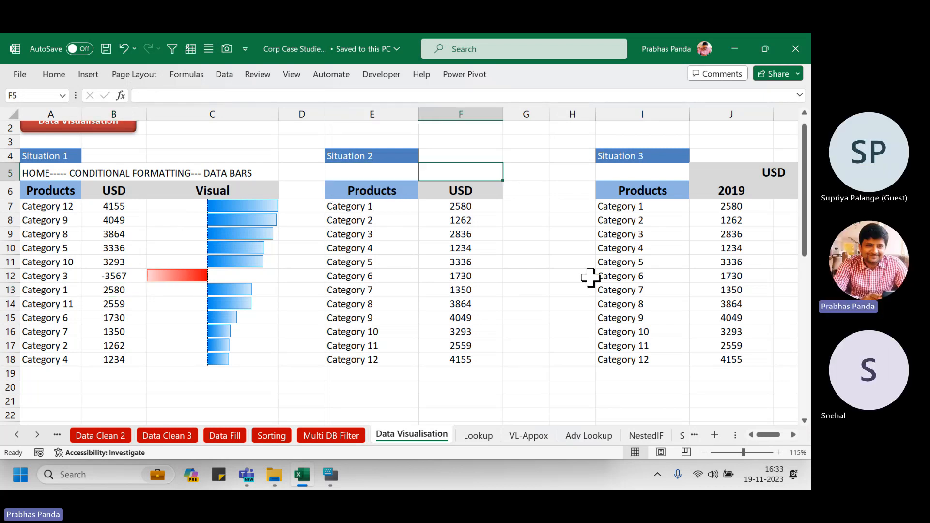
{"action": "key", "text": "Right"}
{"action": "key", "text": "Right"}
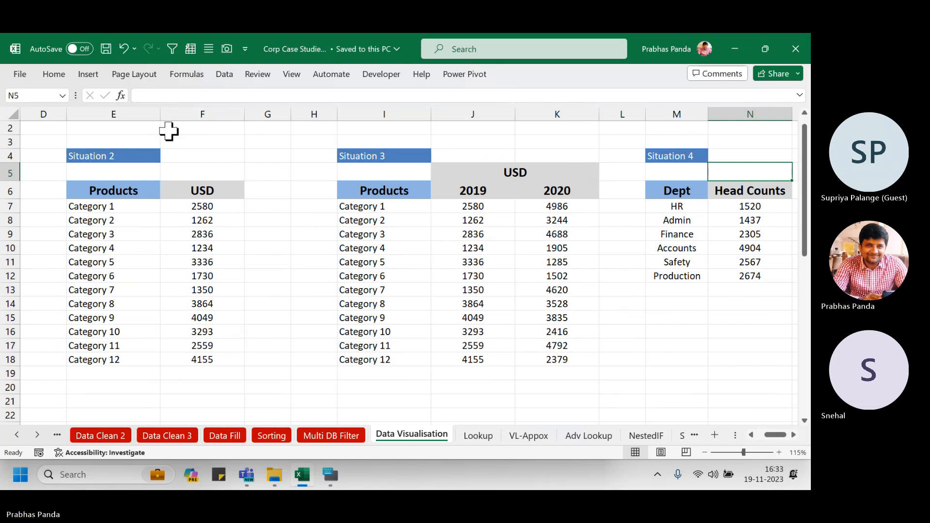
{"action": "left_click_drag", "start_coordinate": [161, 114], "coordinate": [136, 112]}
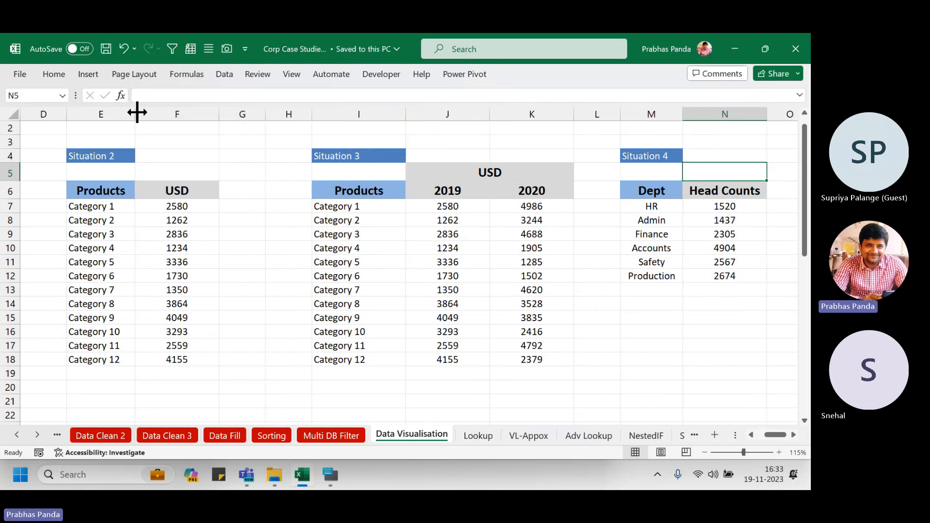
- Add the header "Visual" in G6 with the formatting of the neighbouring USD header, and widen column G to several times its width
{"action": "left_click", "coordinate": [249, 196]}
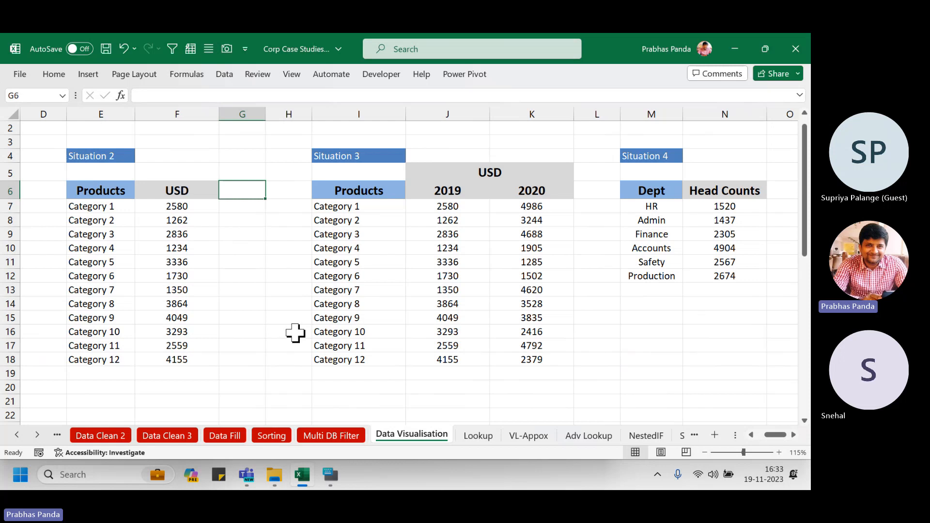
{"action": "key", "text": "ctrl+r"}
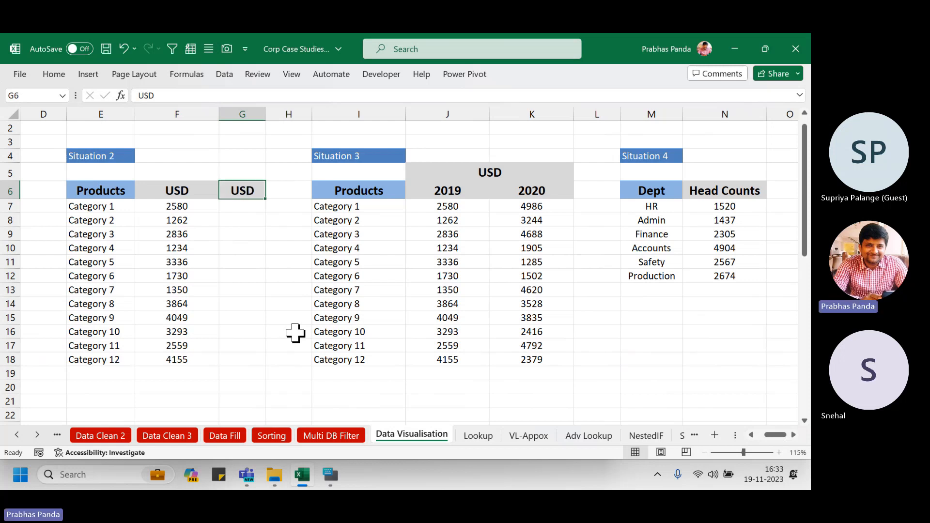
{"action": "type", "text": "Visual"}
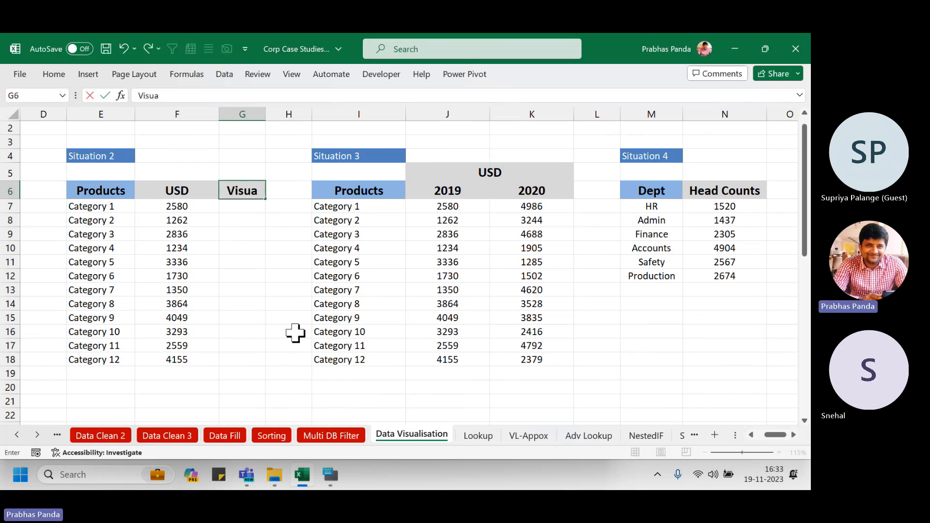
{"action": "key", "text": "Return"}
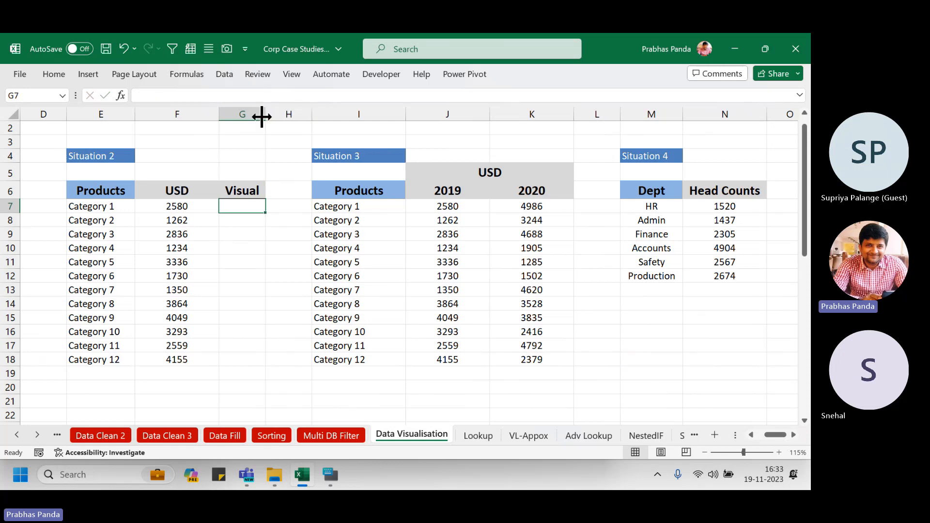
{"action": "left_click_drag", "start_coordinate": [266, 115], "coordinate": [383, 129]}
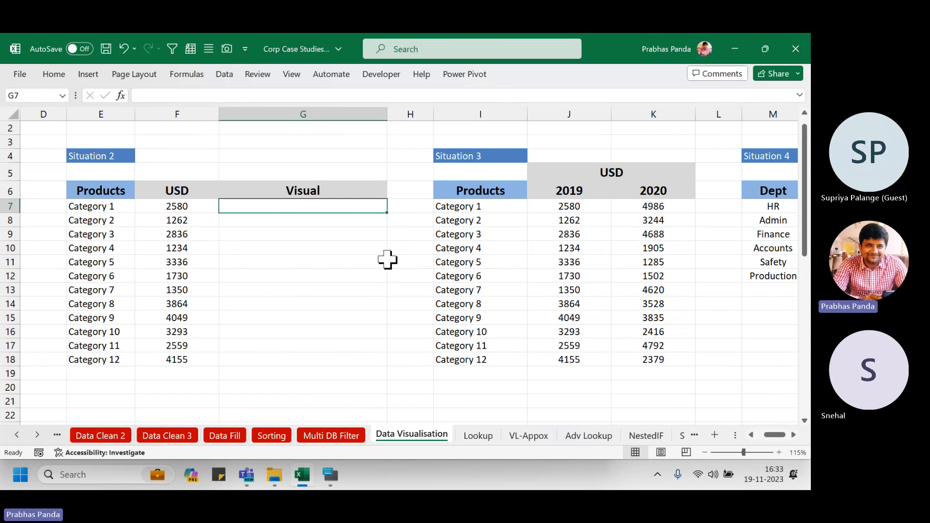
- Select the Situation 2 USD values F7:F18 and temporarily outline the Sparklines commands with a red rectangle
{"action": "left_click_drag", "start_coordinate": [189, 206], "coordinate": [175, 364]}
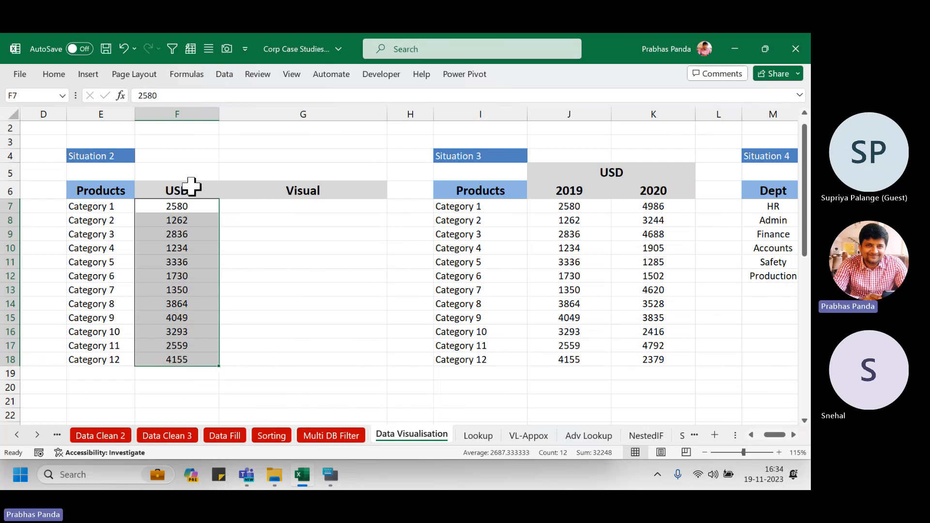
{"action": "left_click", "coordinate": [88, 75]}
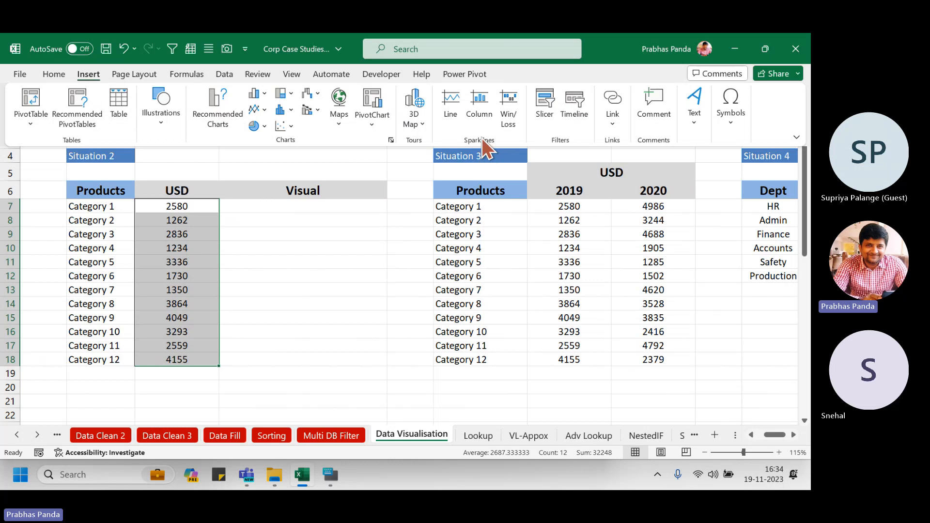
{"action": "key", "text": "ctrl"}
{"action": "key", "text": "ctrl"}
{"action": "key", "text": "ctrl"}
{"action": "key", "text": "ctrl"}
{"action": "key", "text": "ctrl"}
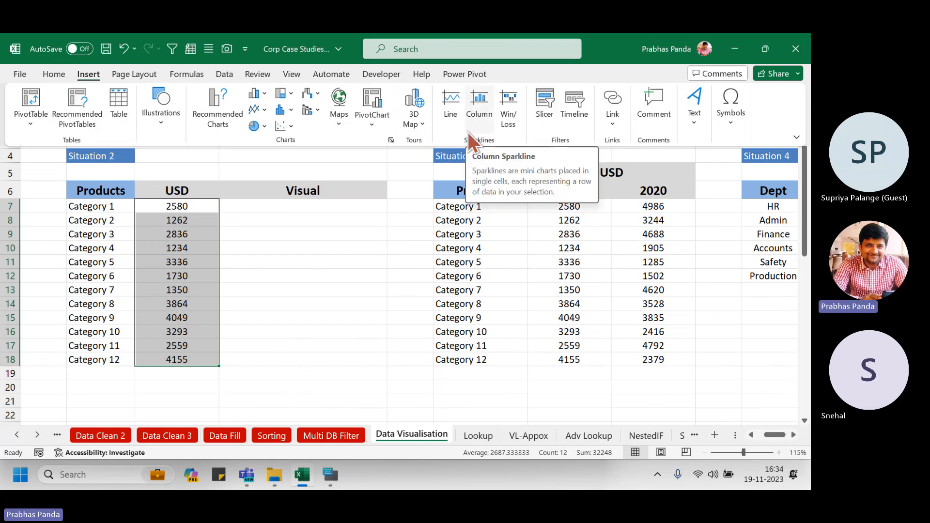
{"action": "key", "text": "ctrl+2"}
{"action": "left_click_drag", "start_coordinate": [438, 86], "coordinate": [534, 145]}
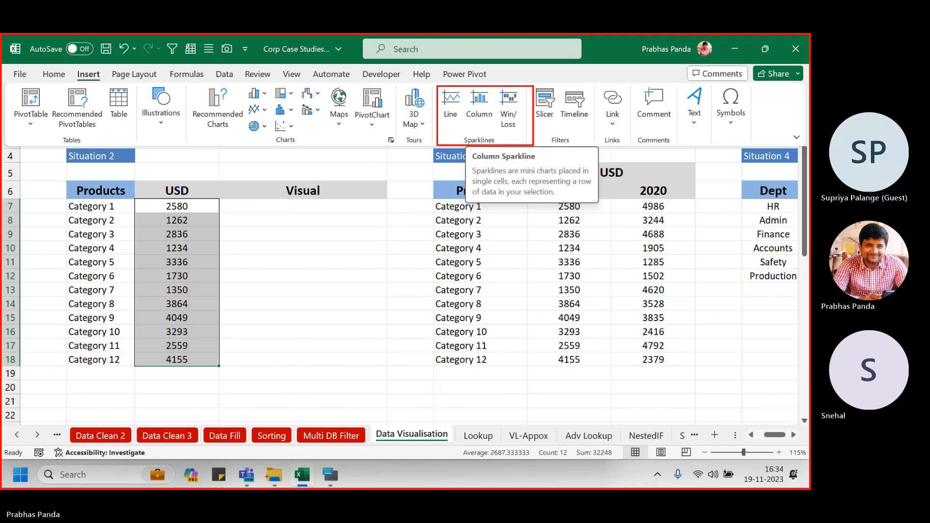
{"action": "key", "text": "Escape"}
- Switch to the Teams meeting, admit the participant waiting in the lobby and return to the Excel workbook
{"action": "mouse_move", "coordinate": [246, 474]}
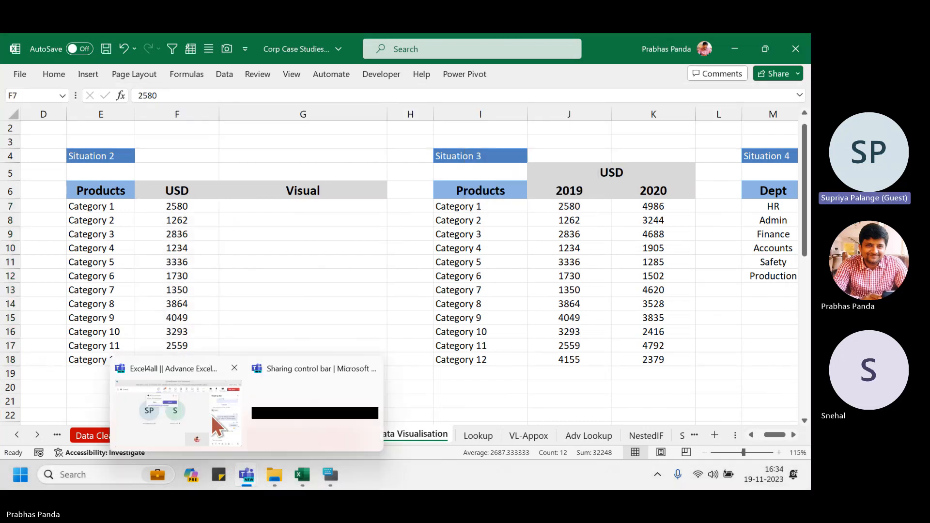
{"action": "left_click", "coordinate": [211, 415]}
{"action": "left_click", "coordinate": [352, 177]}
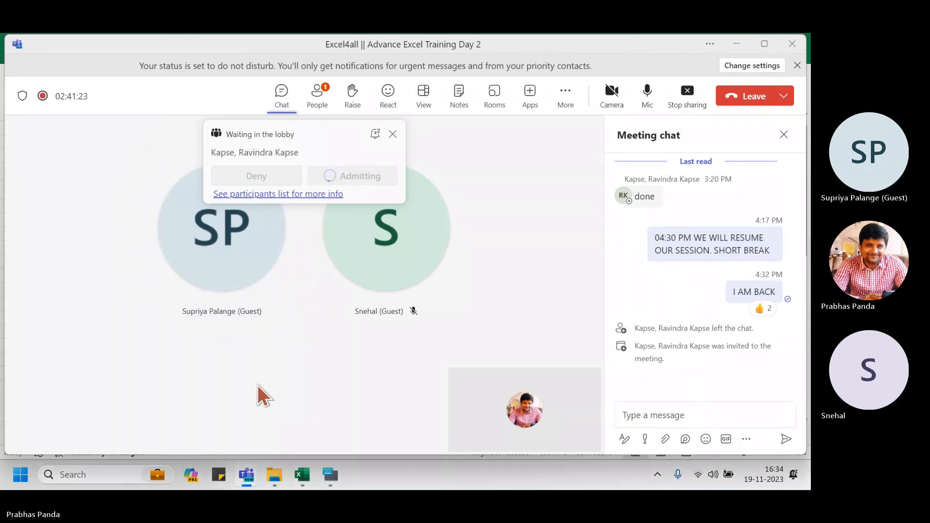
{"action": "left_click", "coordinate": [301, 476]}
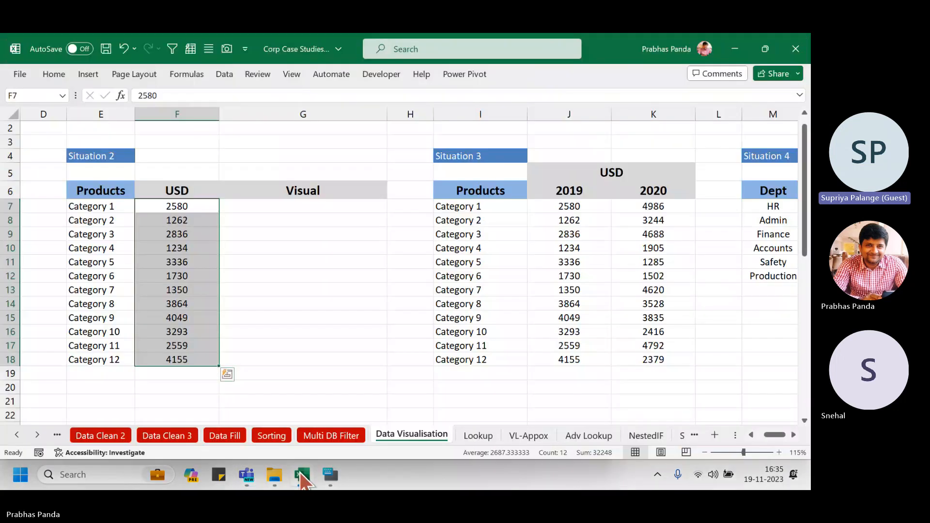
{"action": "left_click", "coordinate": [302, 476]}
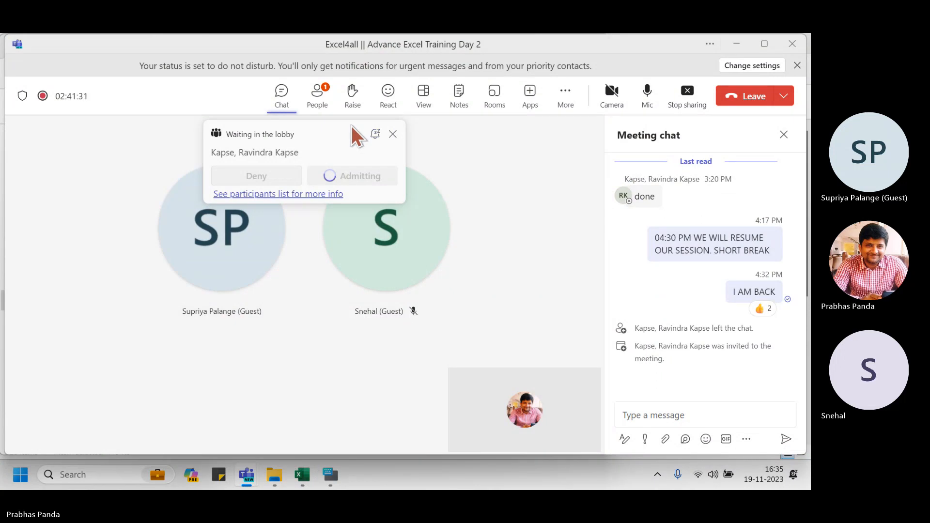
{"action": "left_click", "coordinate": [393, 135]}
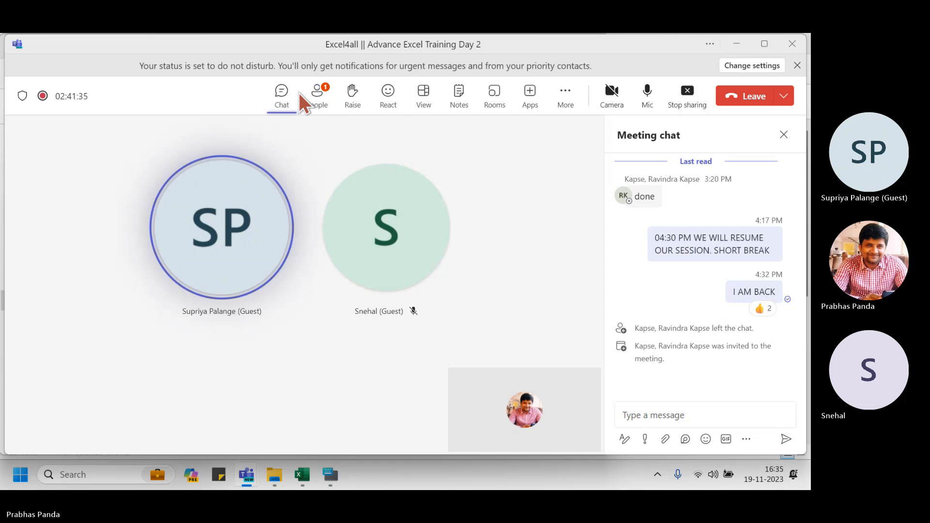
{"action": "left_click", "coordinate": [315, 110]}
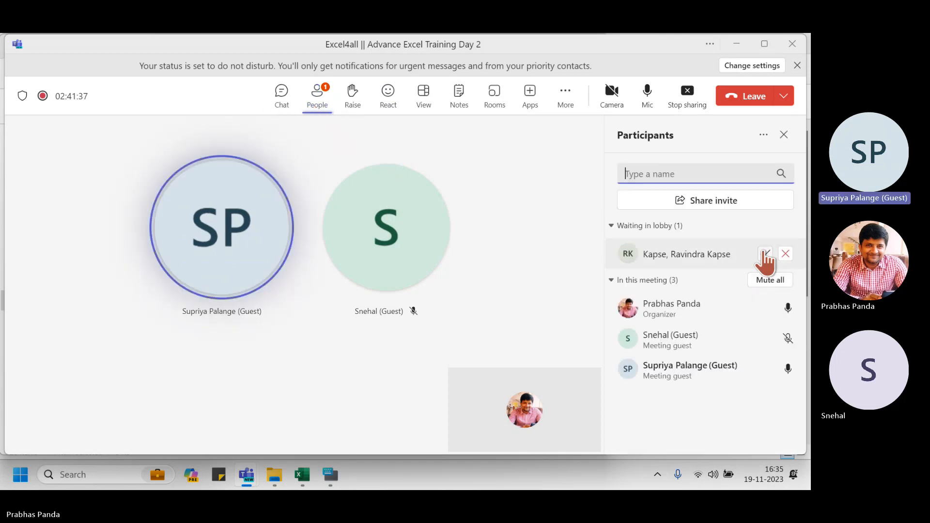
{"action": "left_click", "coordinate": [766, 254]}
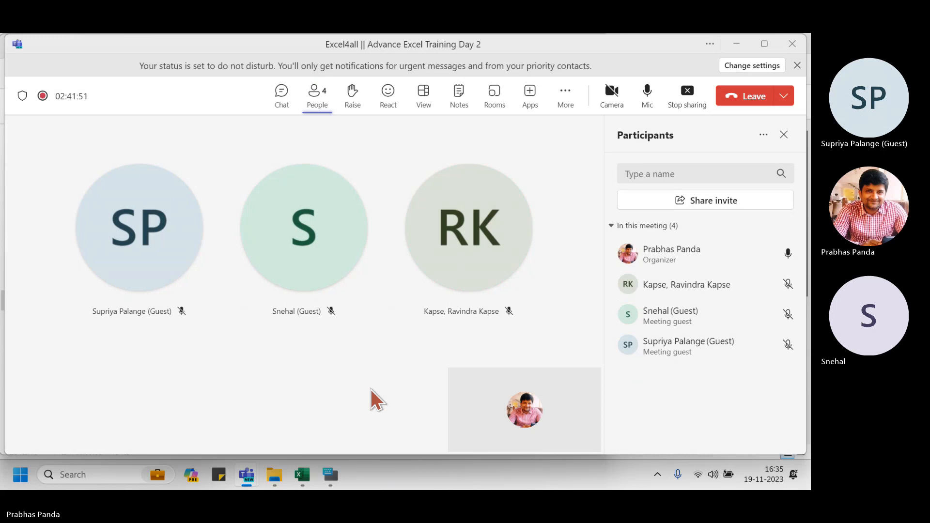
{"action": "key", "text": "alt+Tab"}
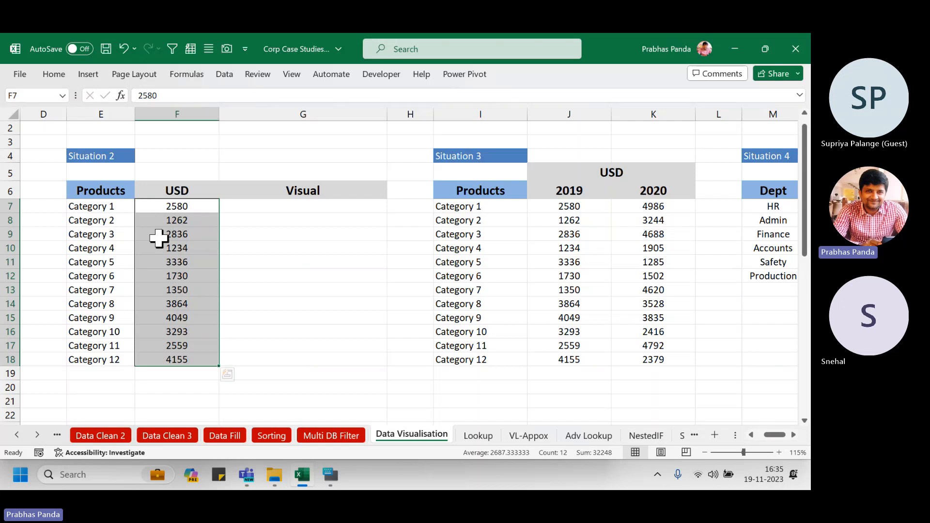
- Insert a column sparkline for the data range F7:F18 with G7 as its location
{"action": "left_click", "coordinate": [85, 73]}
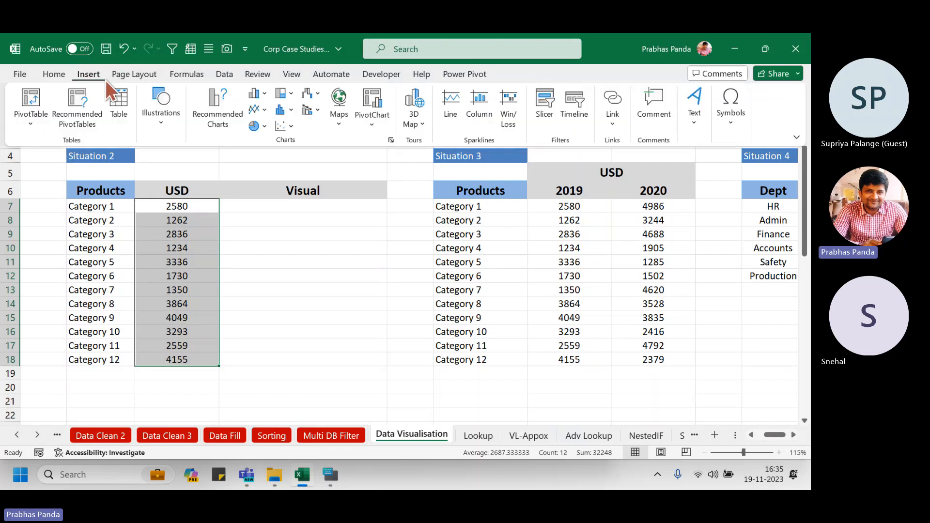
{"action": "left_click", "coordinate": [482, 119]}
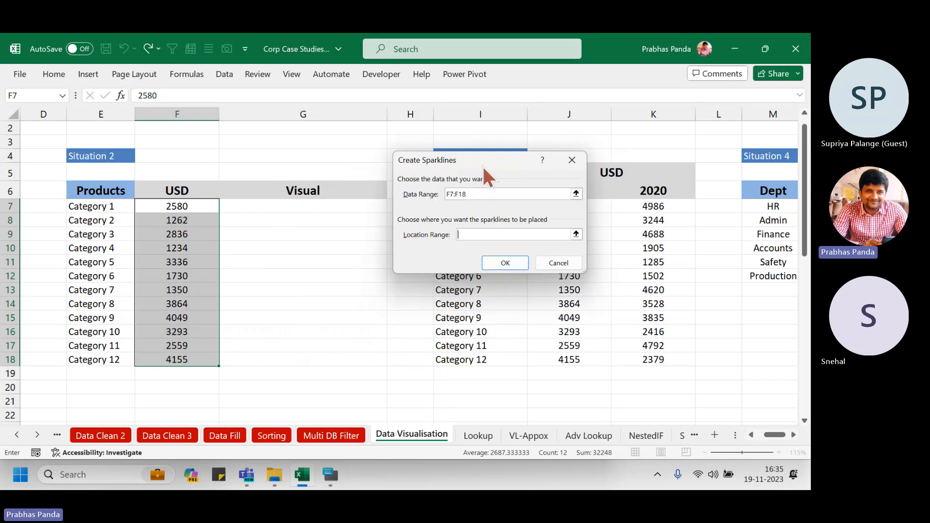
{"action": "left_click_drag", "start_coordinate": [484, 168], "coordinate": [486, 159]}
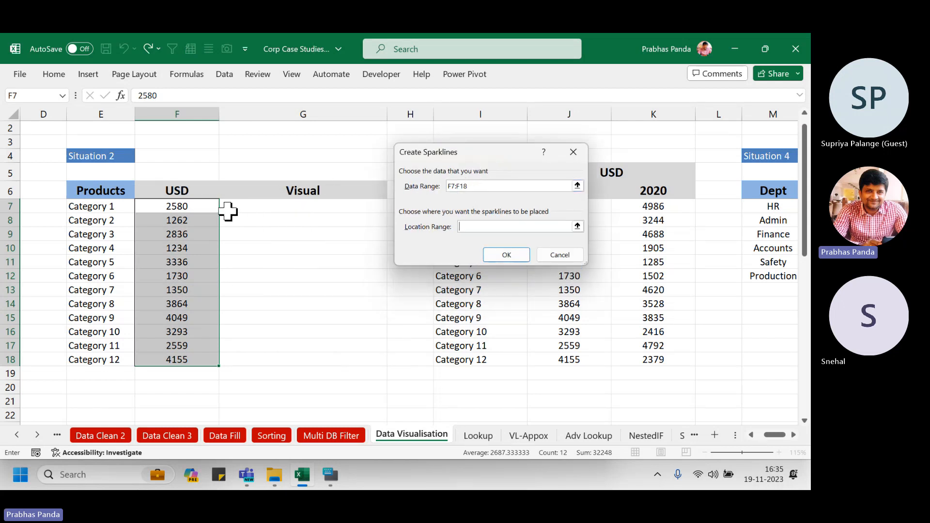
{"action": "key", "text": "ctrl"}
{"action": "key", "text": "ctrl"}
{"action": "key", "text": "ctrl"}
{"action": "key", "text": "ctrl"}
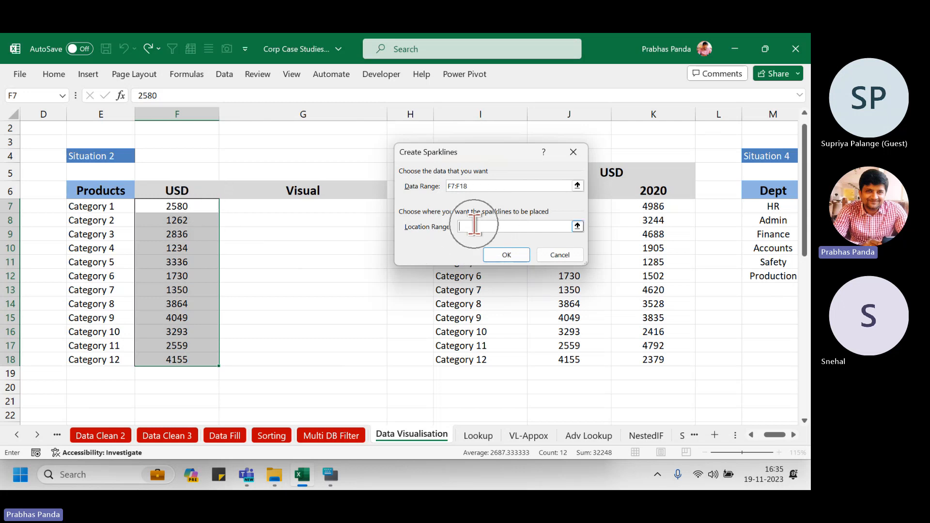
{"action": "left_click", "coordinate": [297, 204]}
{"action": "key", "text": "ctrl"}
{"action": "key", "text": "ctrl"}
{"action": "key", "text": "ctrl"}
{"action": "key", "text": "ctrl"}
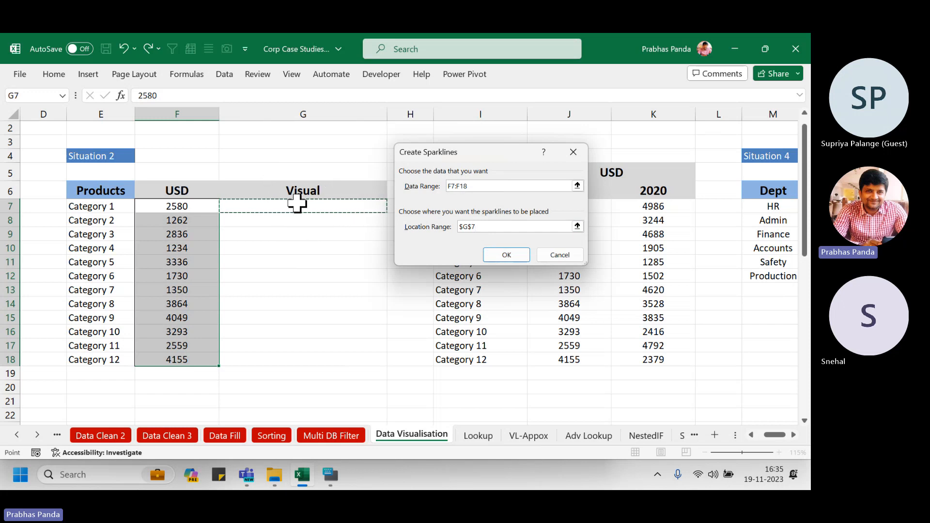
{"action": "left_click", "coordinate": [497, 255]}
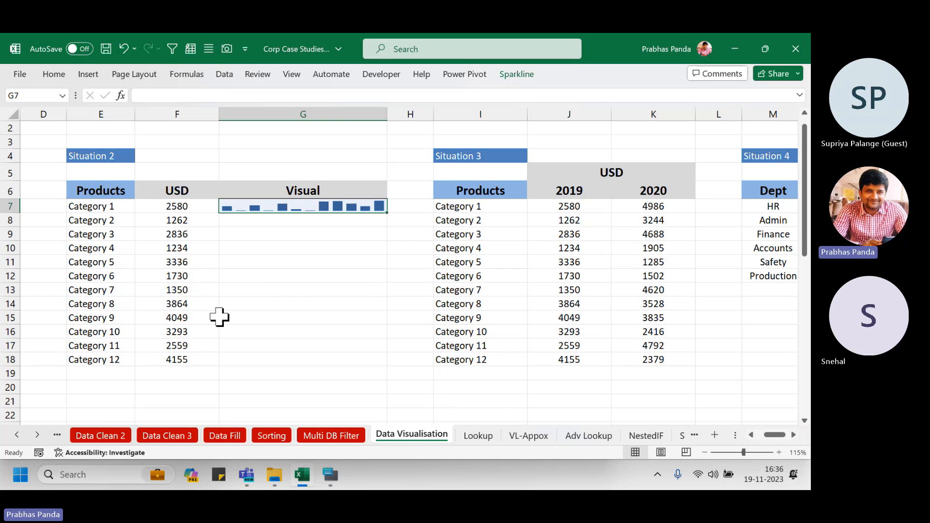
- Merge and center cells G7:G18 so the sparkline fills the whole Visual column of the Situation 2 table
{"action": "key", "text": "shift+Down"}
{"action": "key", "text": "shift+Down"}
{"action": "key", "text": "shift+Down"}
{"action": "key", "text": "shift+Down"}
{"action": "key", "text": "shift+Down"}
{"action": "key", "text": "shift+Down"}
{"action": "key", "text": "shift+Down"}
{"action": "key", "text": "shift+Down"}
{"action": "key", "text": "shift+Down"}
{"action": "key", "text": "shift+Down"}
{"action": "key", "text": "shift+Down"}
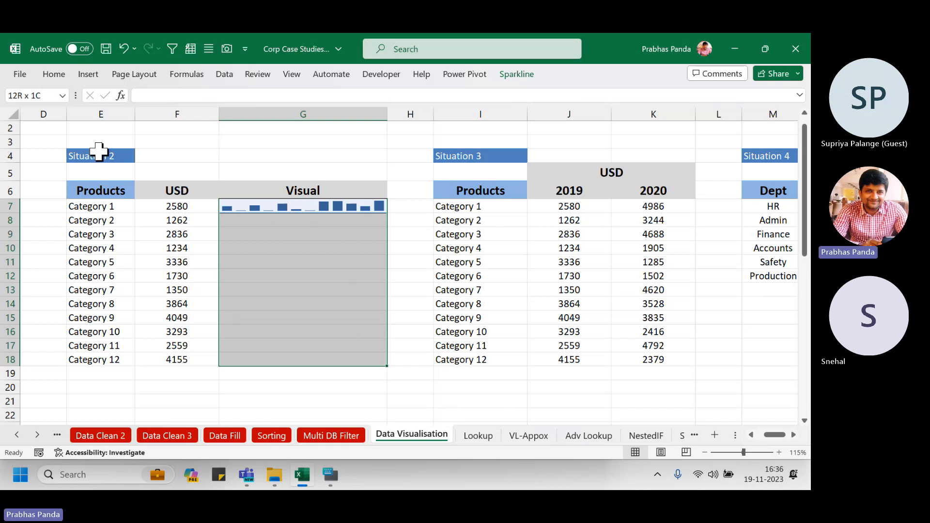
{"action": "left_click", "coordinate": [53, 73]}
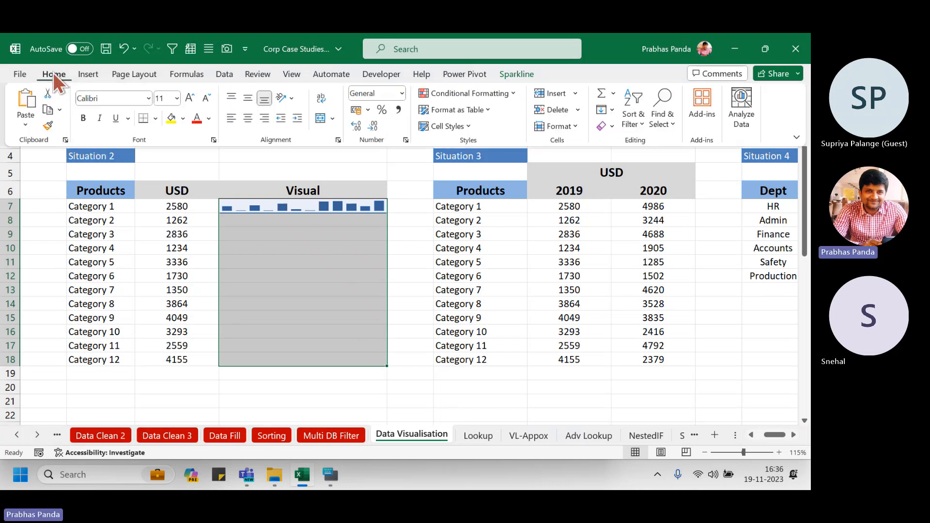
{"action": "left_click", "coordinate": [320, 119]}
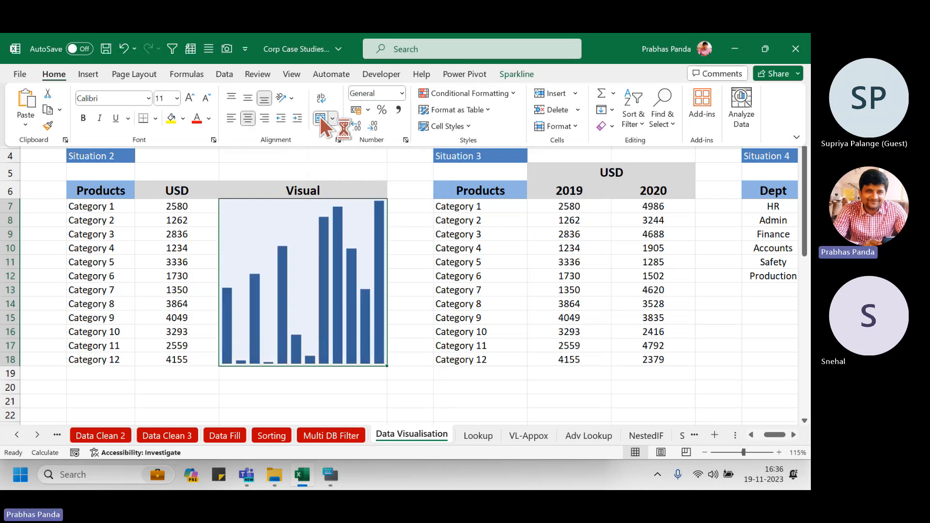
- Enter the note "INSERT----- SPARKLINES------ COLUMN SPARKLINE" in E5 above the Situation 2 table and make it bold and underlined
{"action": "key", "text": "ctrl+F1"}
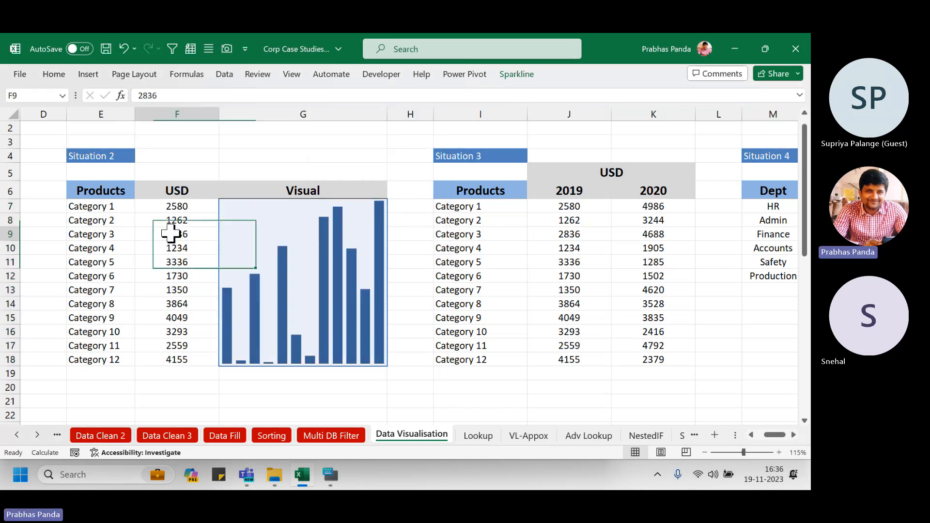
{"action": "left_click", "coordinate": [178, 234]}
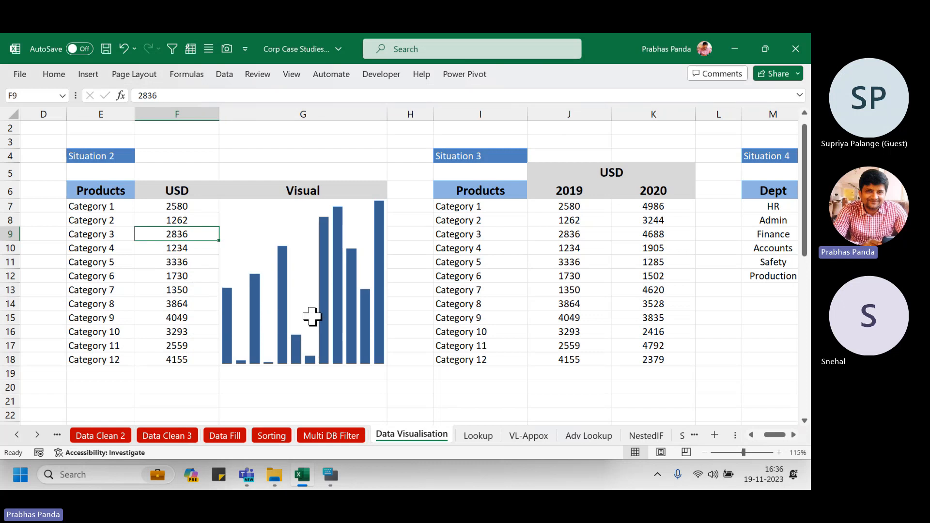
{"action": "left_click", "coordinate": [99, 173]}
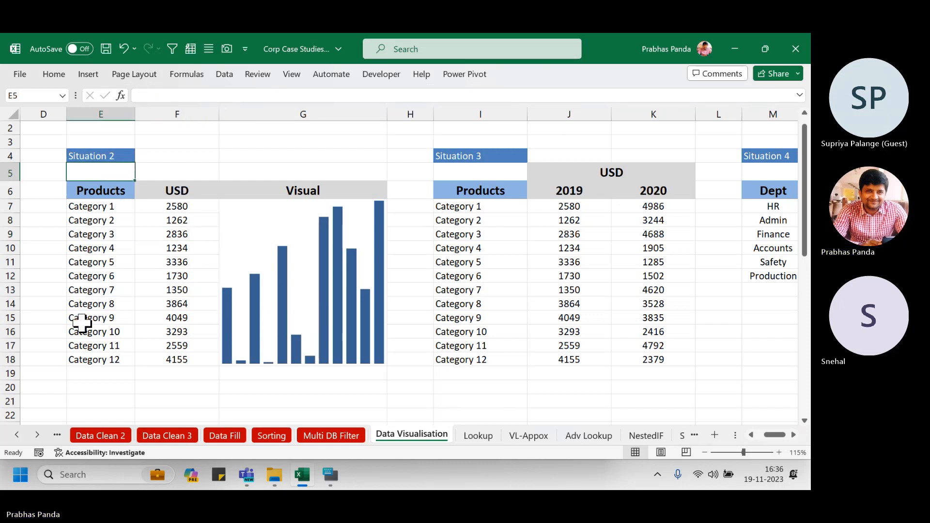
{"action": "type", "text": "INSER"}
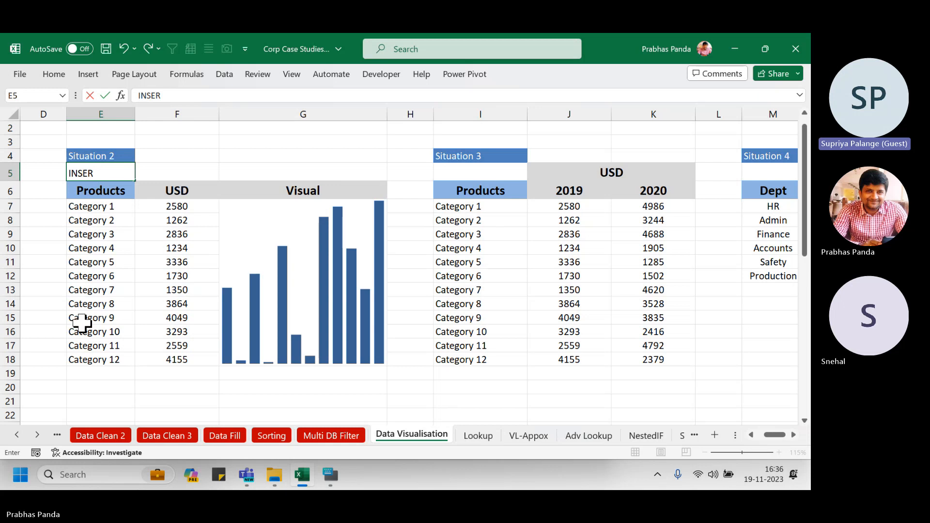
{"action": "type", "text": "T-----"}
{"action": "type", "text": " S"}
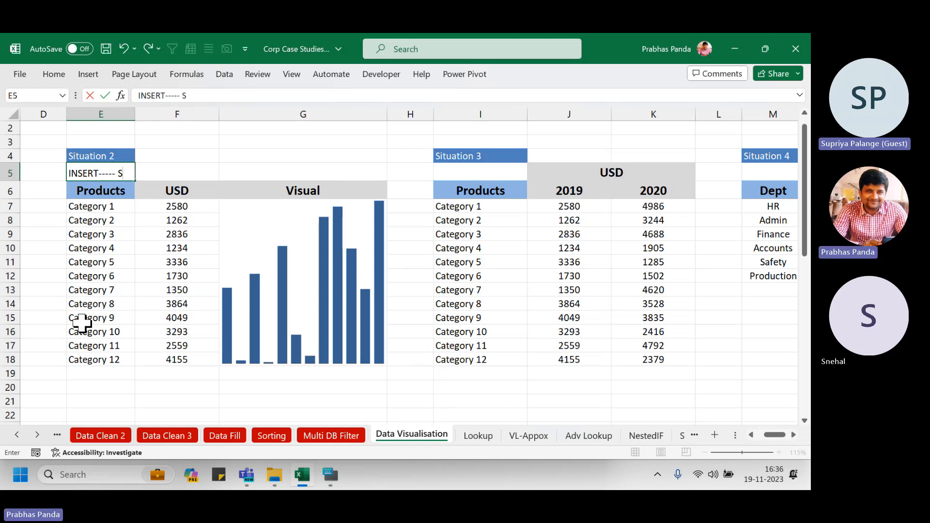
{"action": "type", "text": "PARKL"}
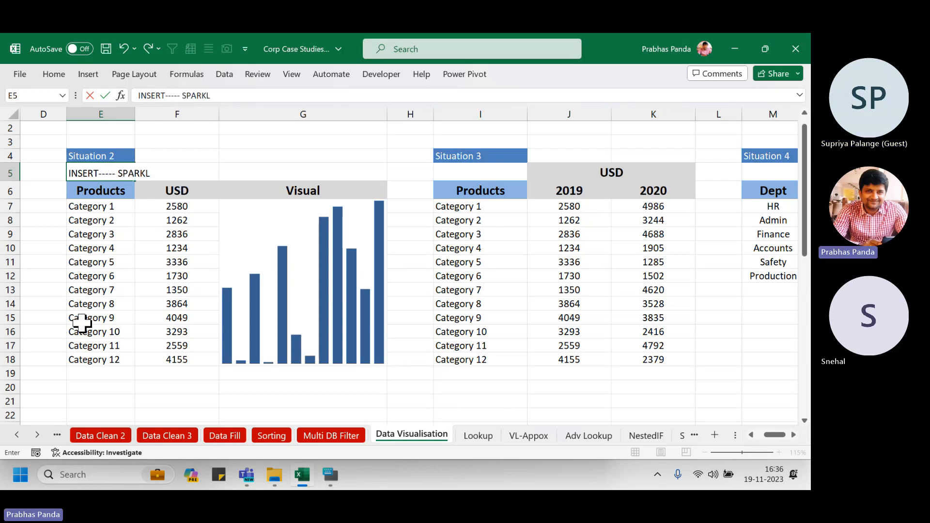
{"action": "type", "text": "INES--"}
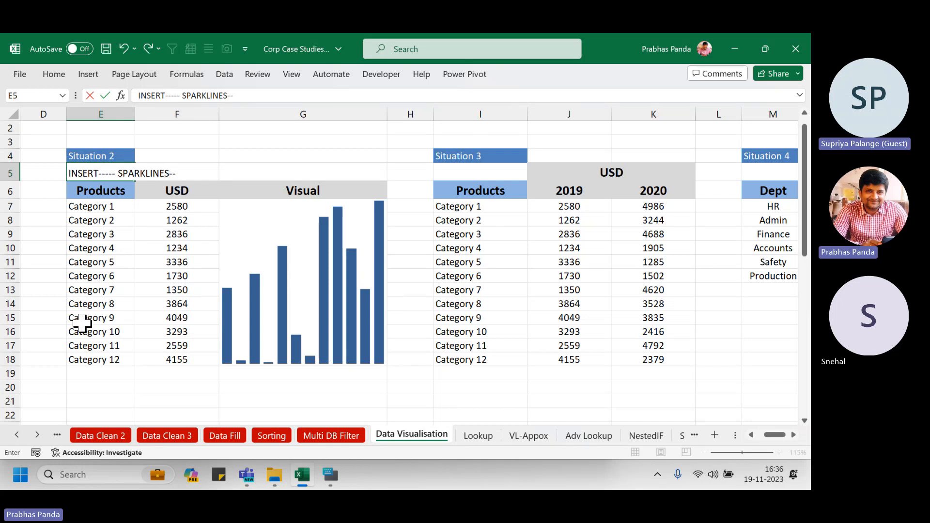
{"action": "type", "text": "---- COLUMN SPARKLINE"}
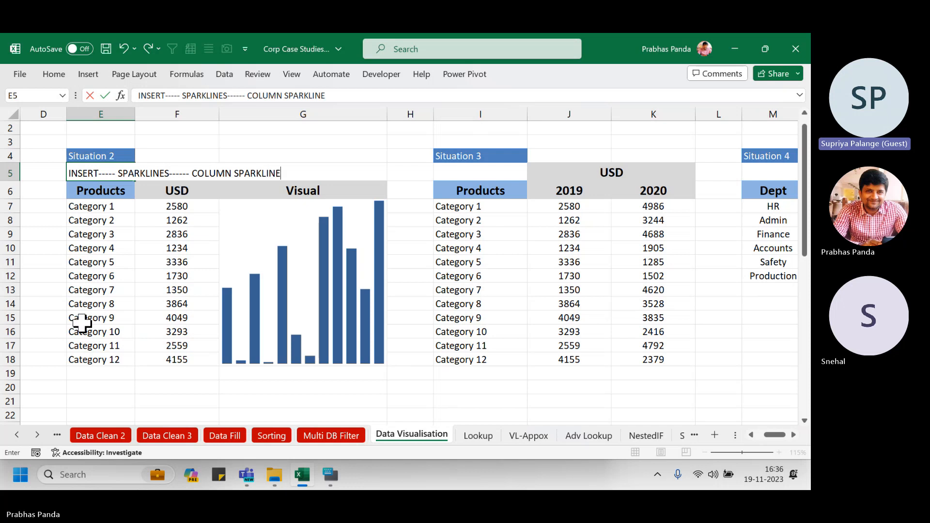
{"action": "key", "text": "ctrl+Return"}
{"action": "key", "text": "ctrl+b"}
{"action": "key", "text": "ctrl+u"}
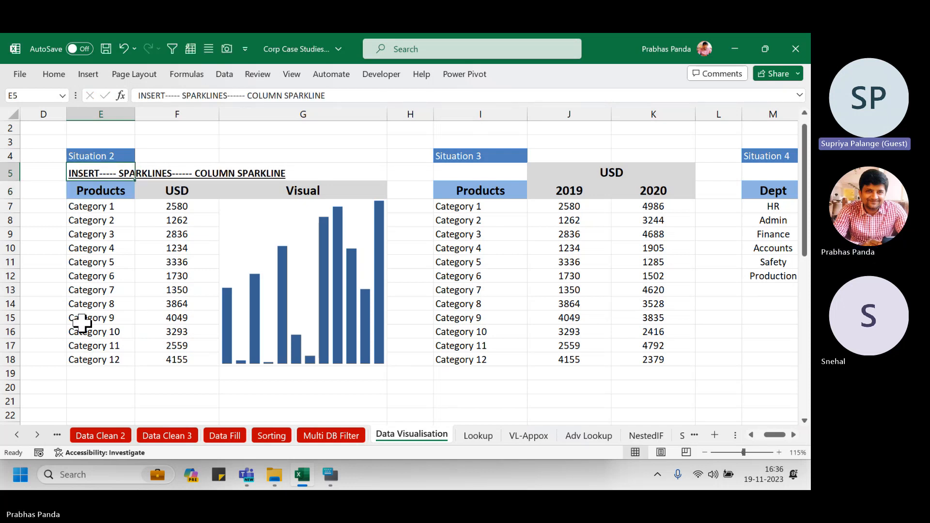
{"action": "key", "text": "Down"}
{"action": "key", "text": "Down"}
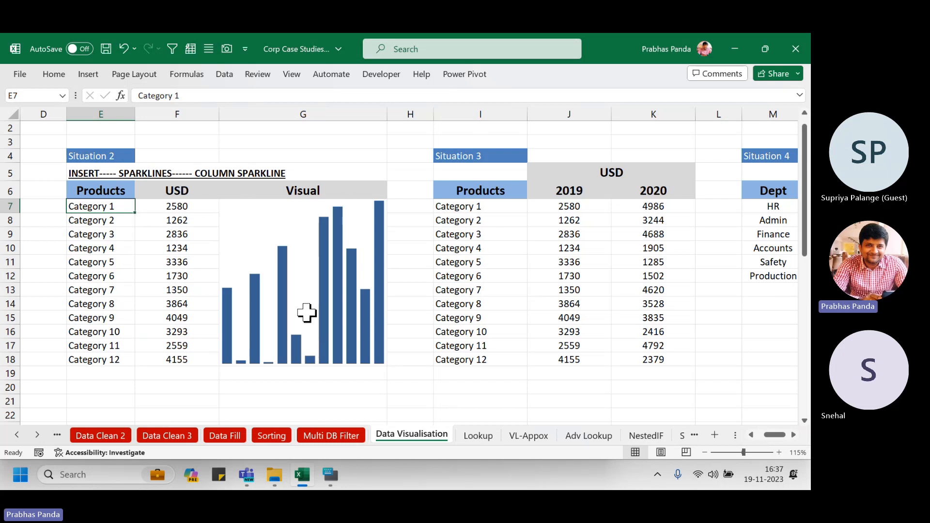
- Sort the Situation 2 Products and USD data E6:F18 by USD from Largest to Smallest
{"action": "left_click", "coordinate": [100, 190]}
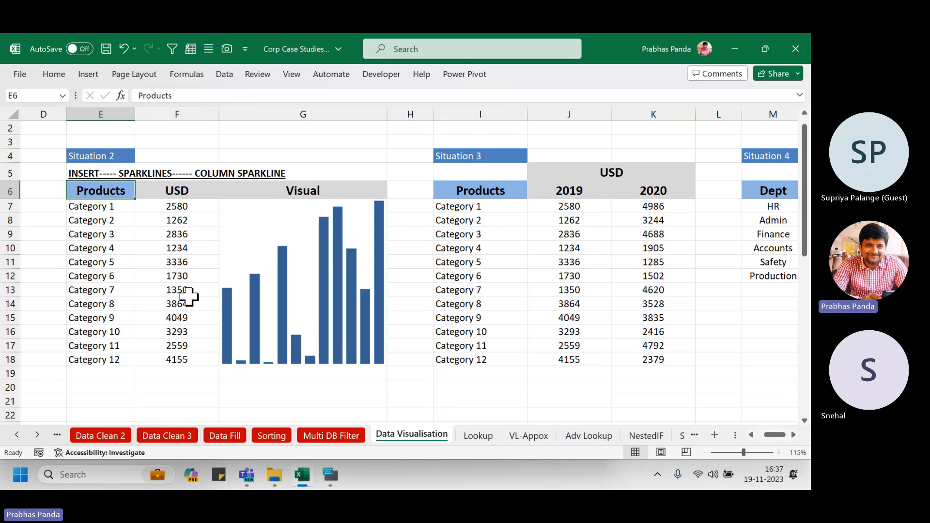
{"action": "key", "text": "shift+Right"}
{"action": "key", "text": "ctrl+shift+Down"}
{"action": "key", "text": "alt+h"}
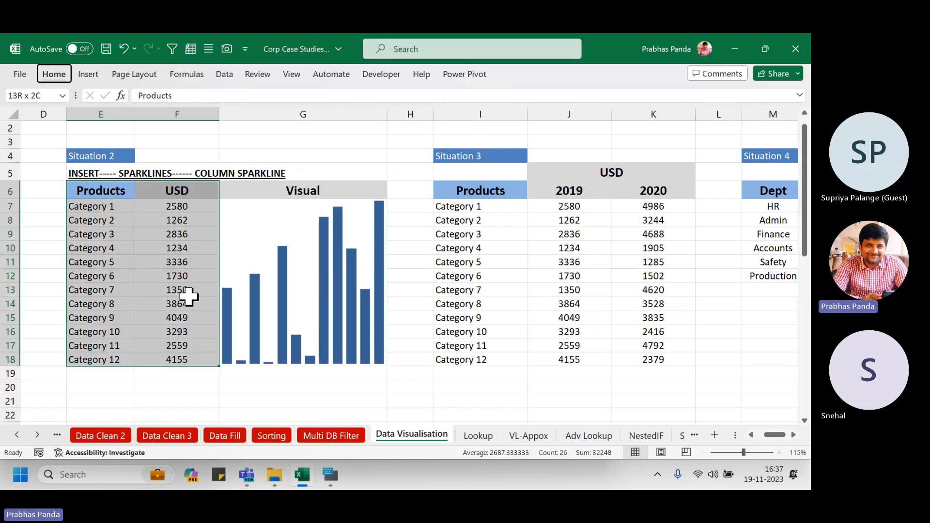
{"action": "key", "text": "s"}
{"action": "key", "text": "u"}
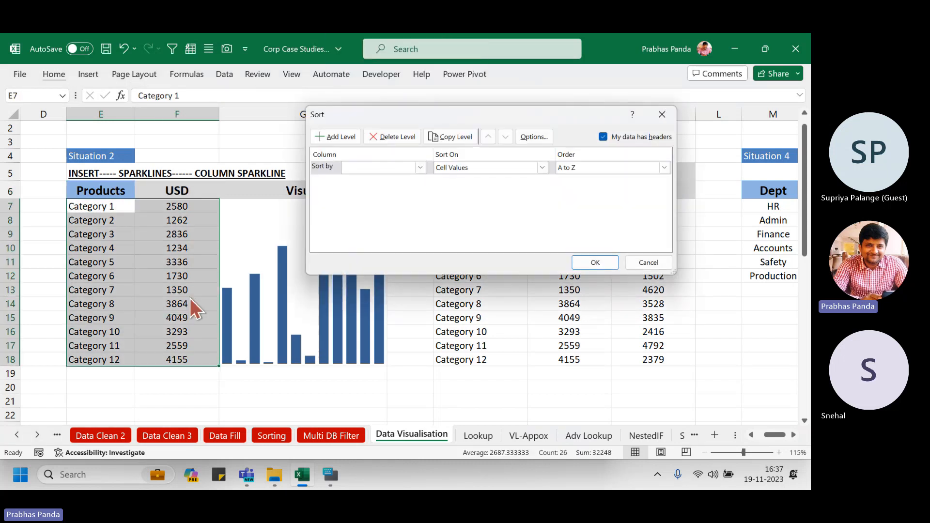
{"action": "left_click", "coordinate": [400, 166]}
{"action": "left_click", "coordinate": [376, 187]}
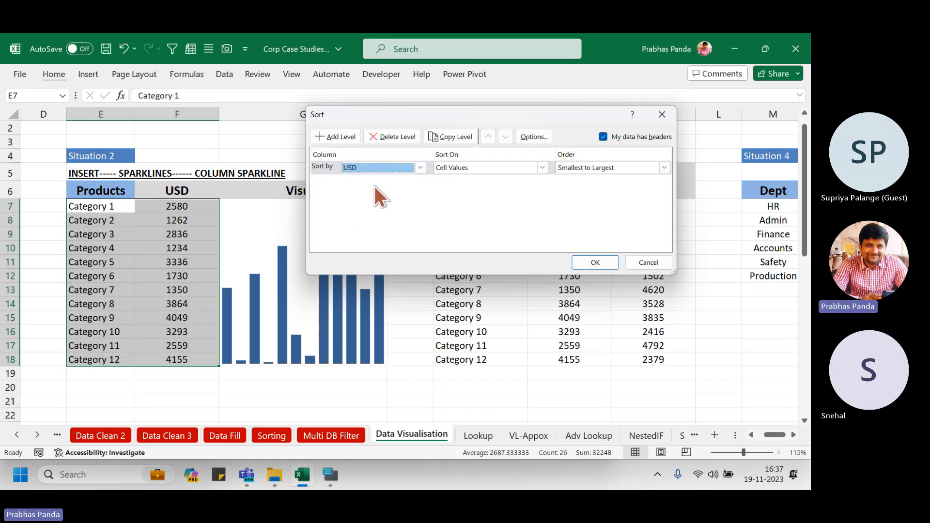
{"action": "left_click", "coordinate": [599, 167]}
{"action": "left_click", "coordinate": [589, 188]}
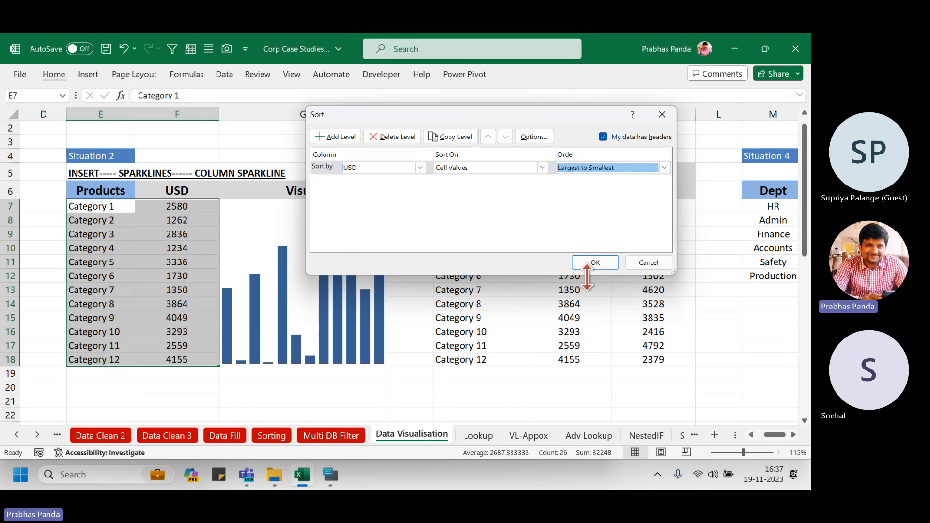
{"action": "left_click", "coordinate": [594, 263]}
{"action": "left_click", "coordinate": [104, 230]}
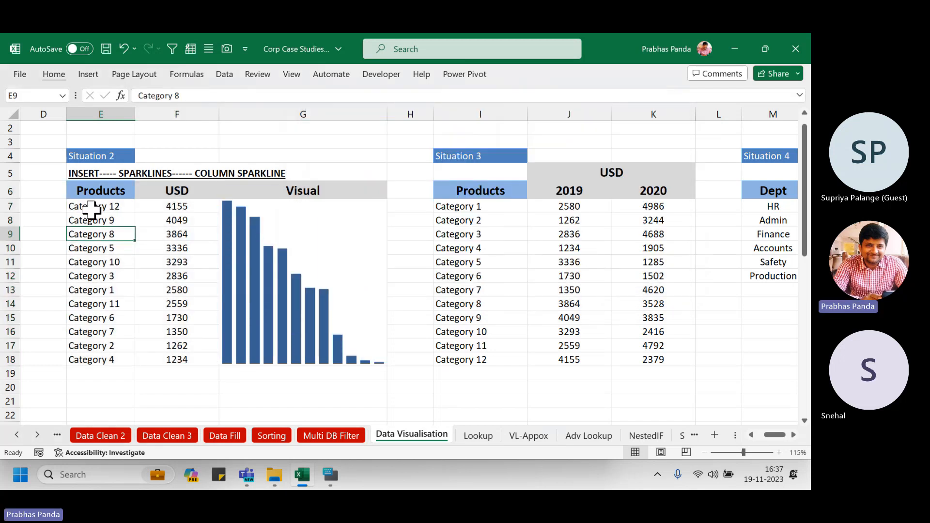
- Select the Category 12 row and temporarily outline the first sparkline column, the Category 4 row and the last column with red rectangles
{"action": "left_click_drag", "start_coordinate": [93, 207], "coordinate": [156, 212]}
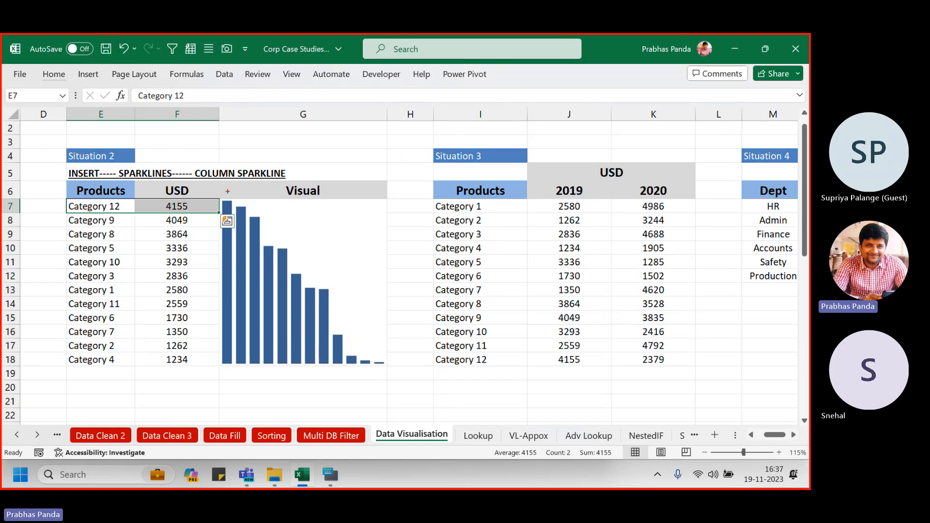
{"action": "left_click_drag", "start_coordinate": [216, 194], "coordinate": [243, 377]}
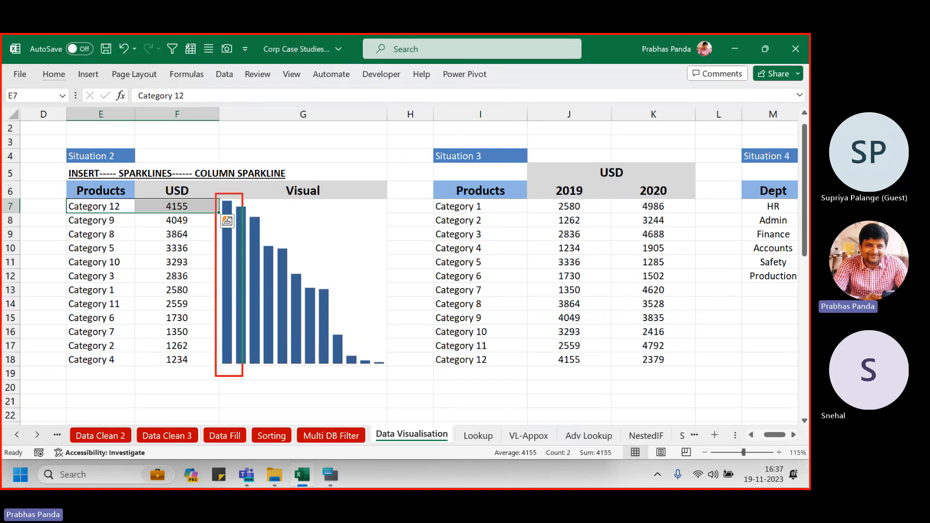
{"action": "left_click_drag", "start_coordinate": [57, 349], "coordinate": [195, 375]}
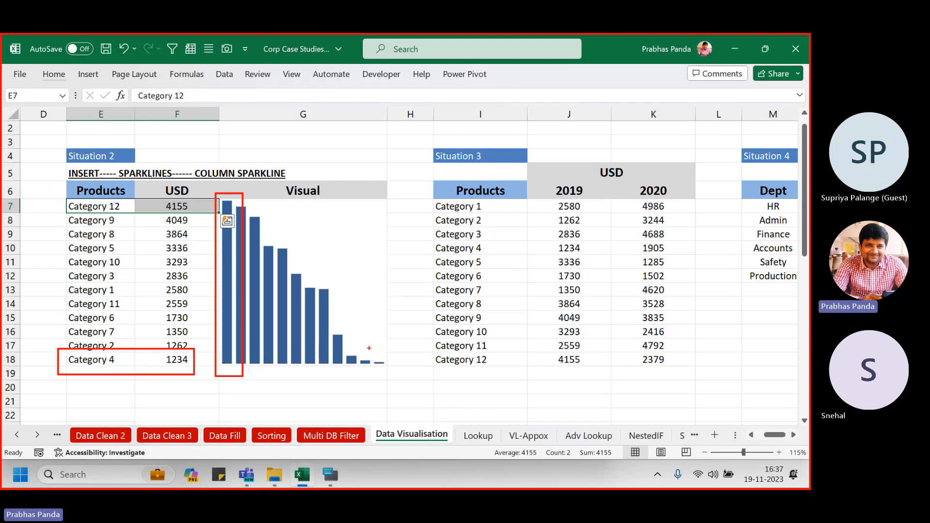
{"action": "left_click_drag", "start_coordinate": [369, 347], "coordinate": [405, 390]}
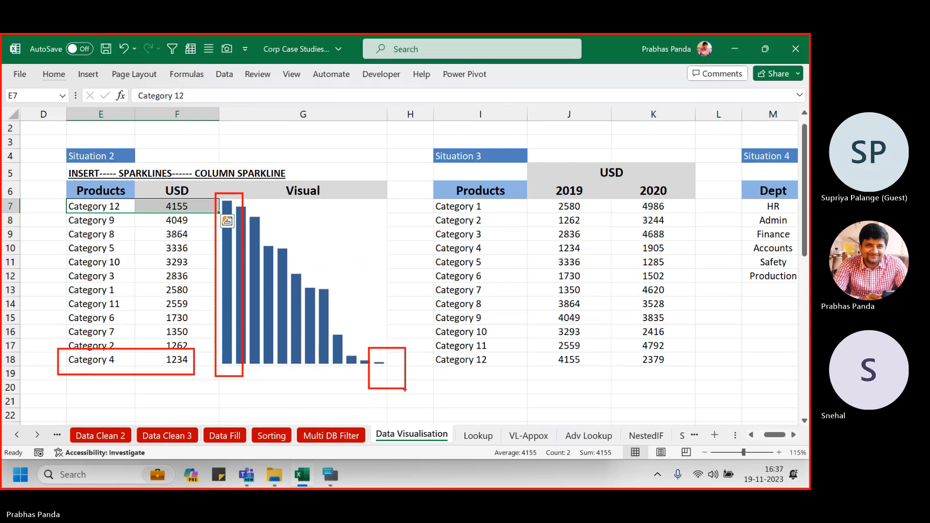
{"action": "key", "text": "Escape"}
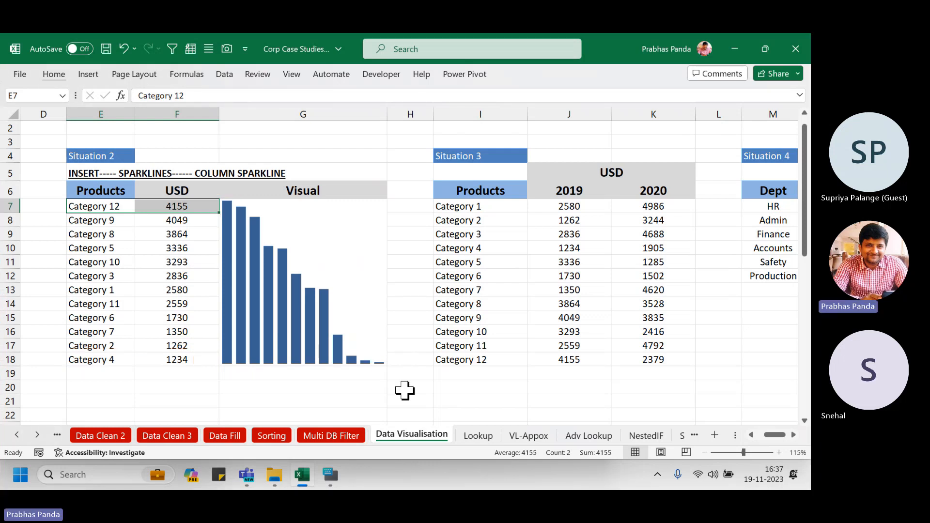
- Select the USD values F7:F18 and widen column G to stretch the sparkline horizontally
{"action": "left_click", "coordinate": [191, 348]}
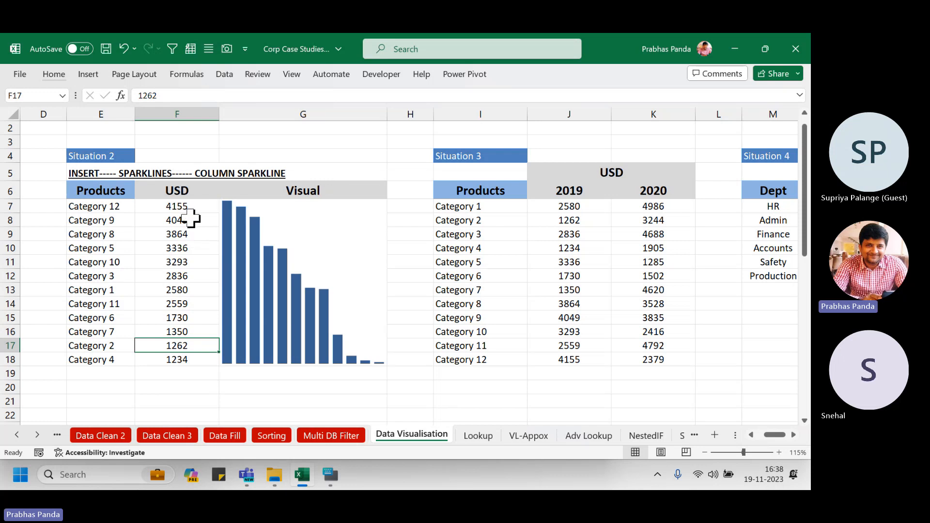
{"action": "left_click_drag", "start_coordinate": [185, 207], "coordinate": [170, 361]}
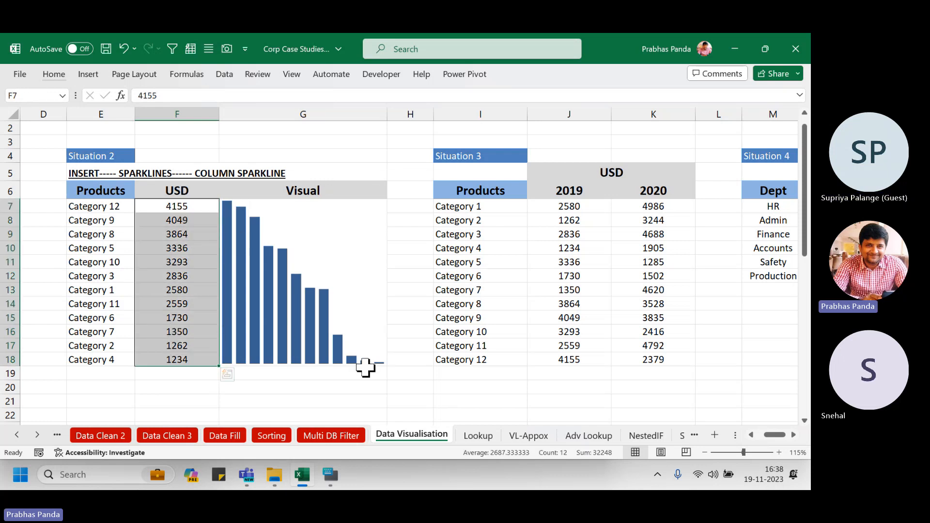
{"action": "left_click_drag", "start_coordinate": [387, 114], "coordinate": [427, 118]}
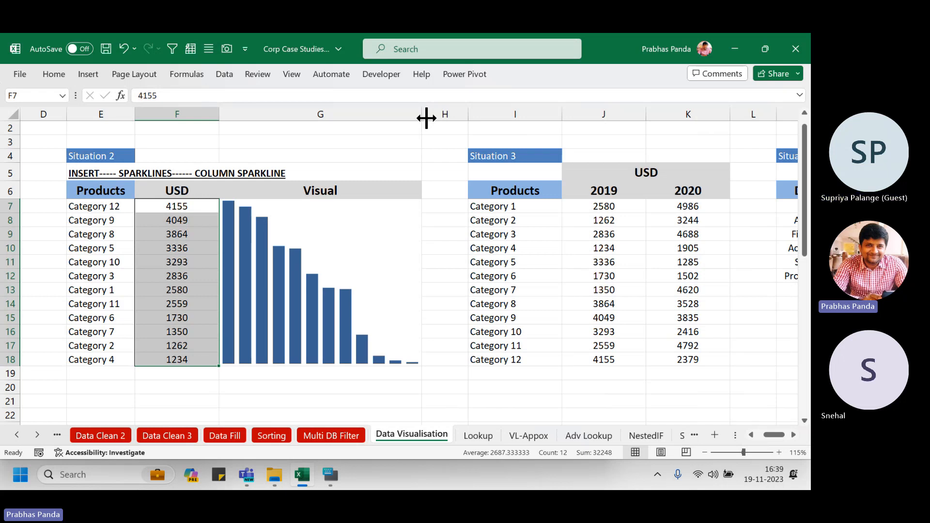
- Select the sparkline cell and temporarily outline its highest and lowest columns with red rectangles
{"action": "left_click", "coordinate": [386, 303]}
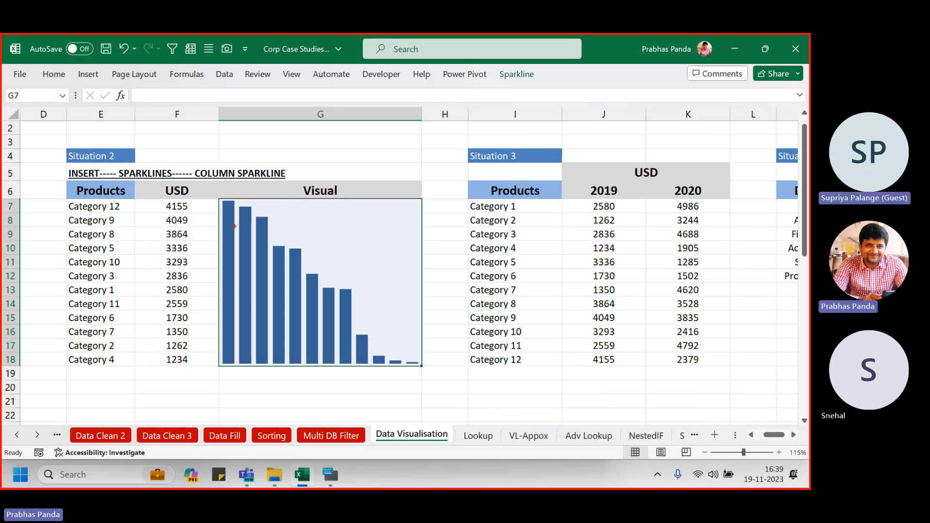
{"action": "mouse_move", "coordinate": [213, 191]}
{"action": "left_mouse_down"}
{"action": "mouse_move", "coordinate": [252, 293]}
{"action": "mouse_move", "coordinate": [245, 398]}
{"action": "left_mouse_up"}
{"action": "left_click_drag", "start_coordinate": [400, 348], "coordinate": [439, 383]}
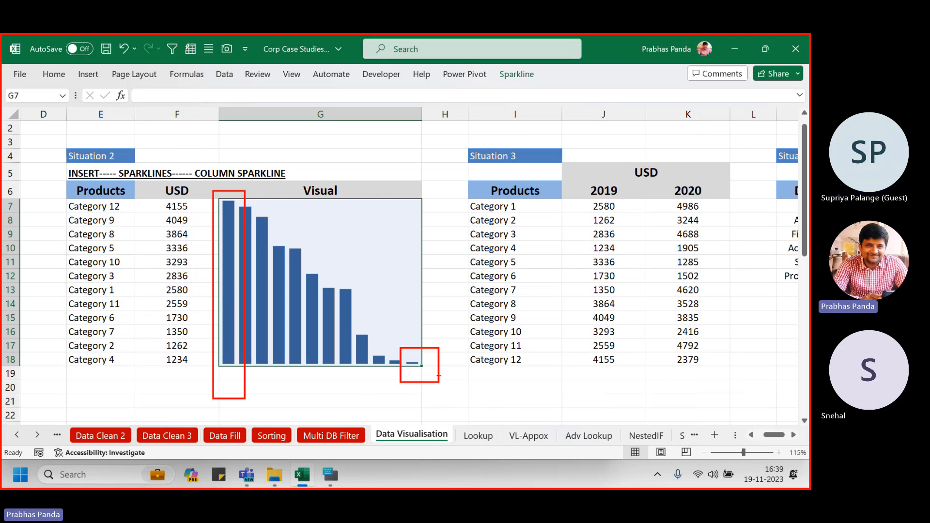
{"action": "key", "text": "Escape"}
- Set the Situation 2 sparkline's High Point marker color to green and its Low Point marker color to red
{"action": "left_click", "coordinate": [364, 216]}
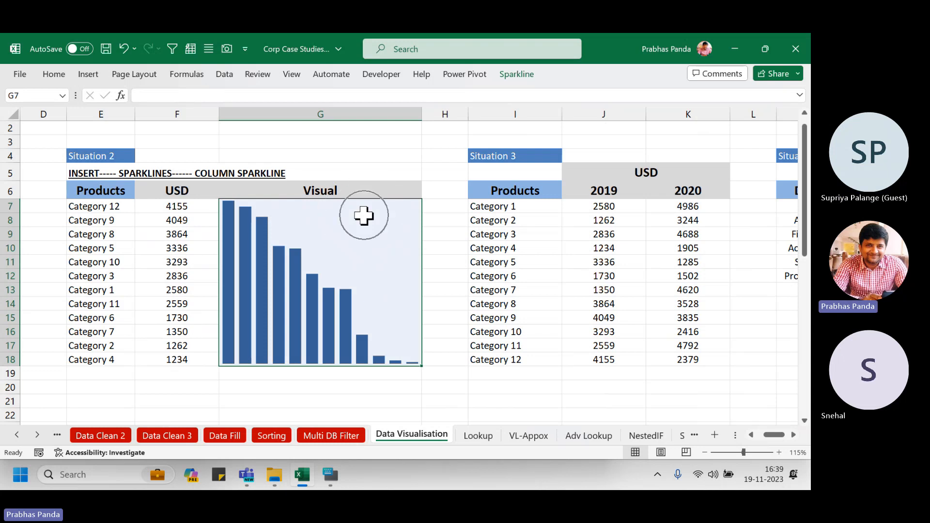
{"action": "left_click", "coordinate": [506, 76]}
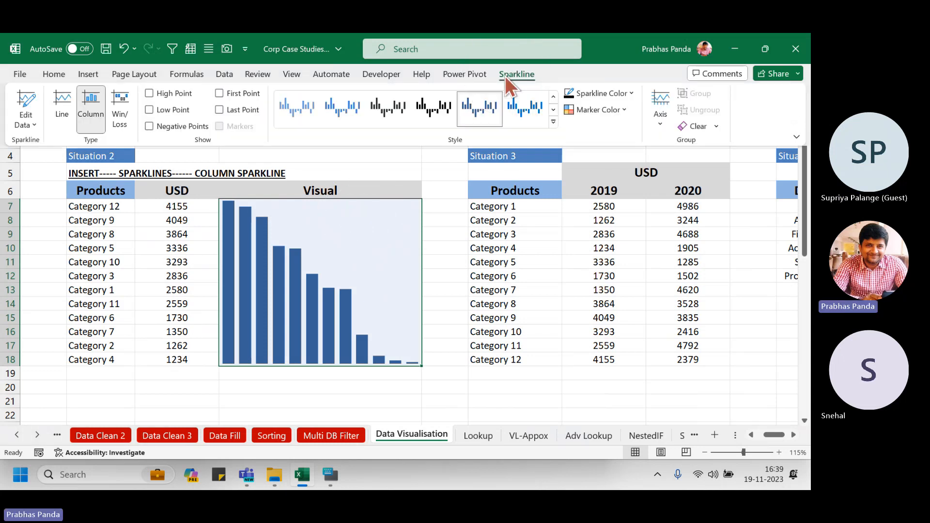
{"action": "key", "text": "ctrl"}
{"action": "key", "text": "ctrl"}
{"action": "key", "text": "ctrl"}
{"action": "key", "text": "ctrl"}
{"action": "key", "text": "ctrl"}
{"action": "key", "text": "ctrl"}
{"action": "key", "text": "ctrl"}
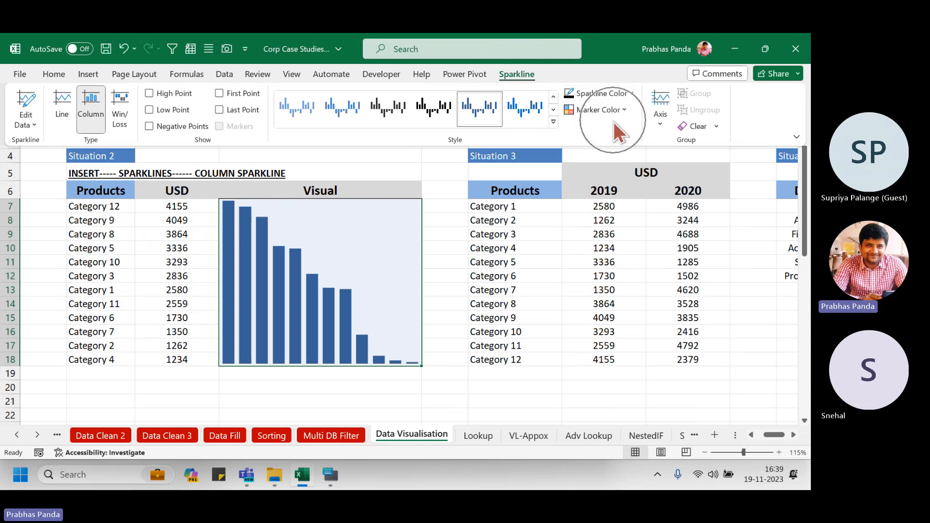
{"action": "key", "text": "ctrl"}
{"action": "left_click", "coordinate": [607, 109]}
{"action": "key", "text": "ctrl"}
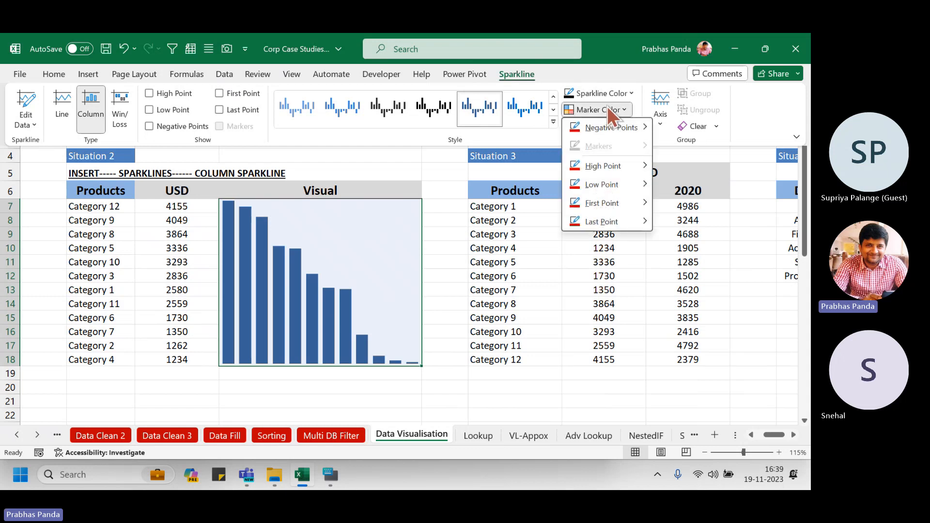
{"action": "mouse_move", "coordinate": [626, 166]}
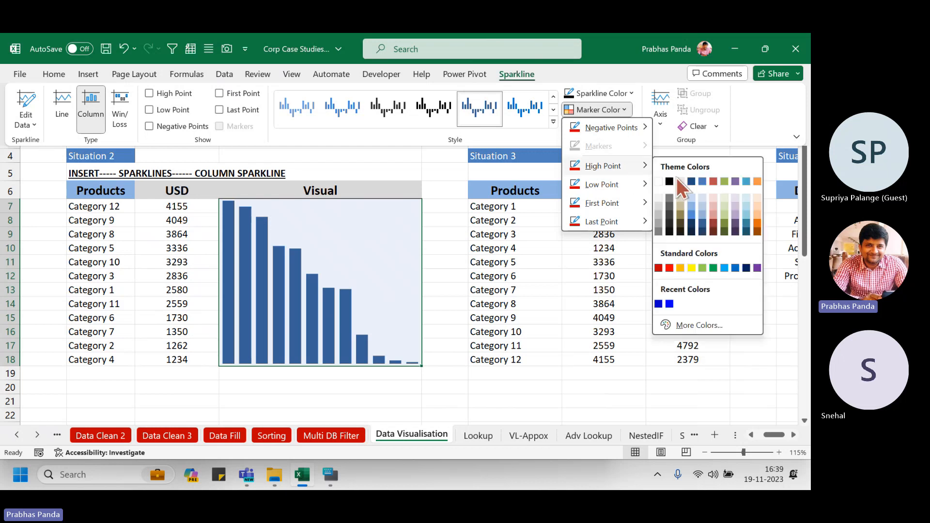
{"action": "left_click", "coordinate": [712, 269]}
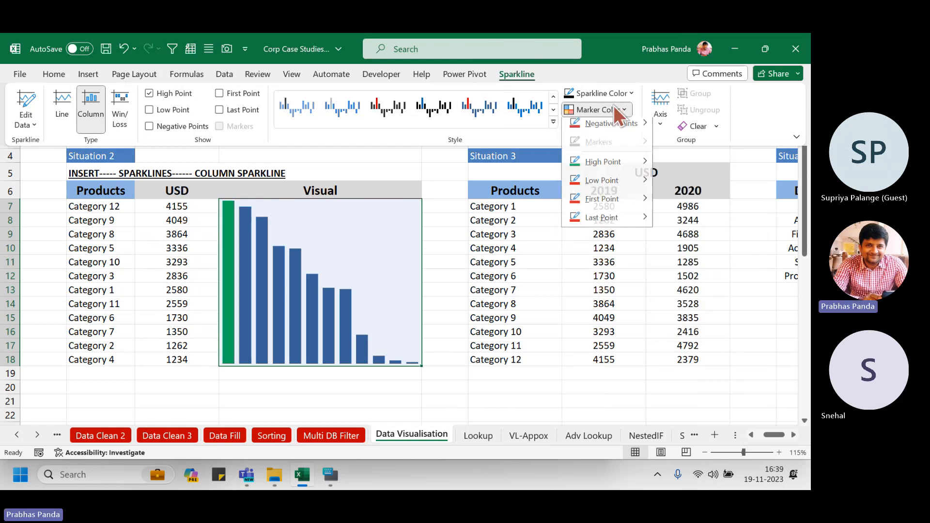
{"action": "mouse_move", "coordinate": [647, 189]}
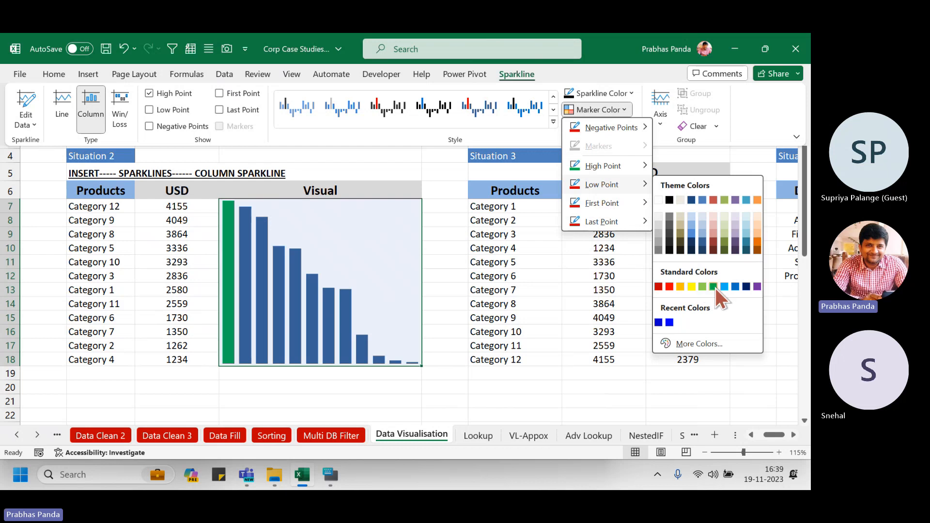
{"action": "left_click", "coordinate": [670, 287]}
- Switch to the Teams meeting, admit the participant waiting in the lobby and return to the Excel workbook
{"action": "key", "text": "alt+Tab"}
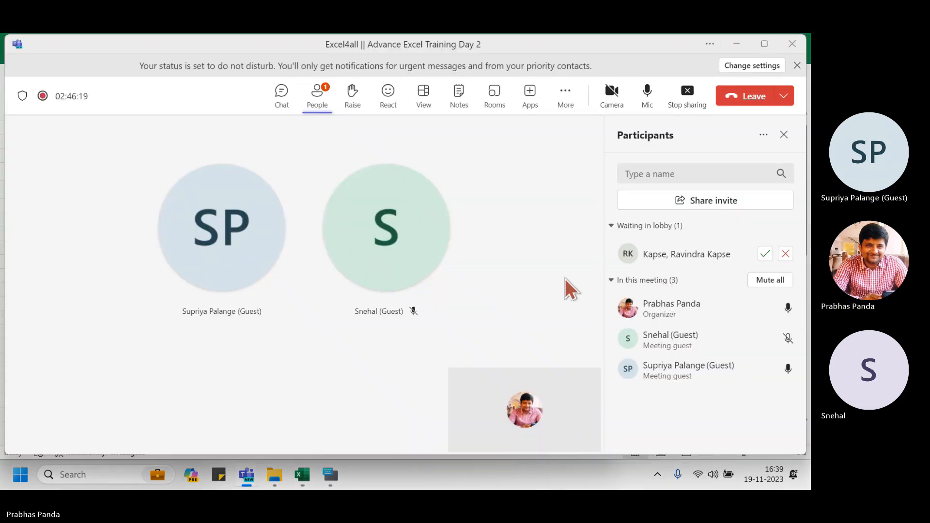
{"action": "left_click", "coordinate": [765, 253]}
{"action": "key", "text": "alt+Tab"}
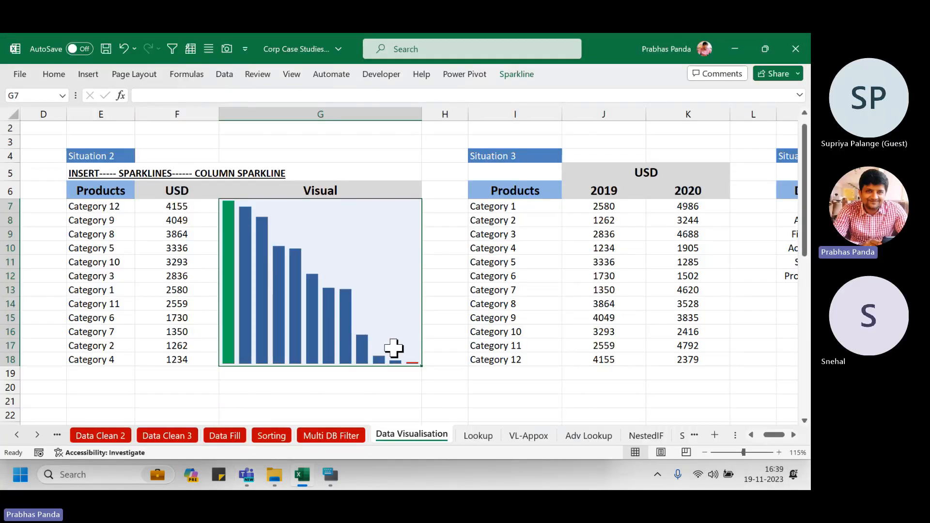
- Open the Marker Color options for the Situation 2 column sparkline to review the available point types
{"action": "left_click", "coordinate": [505, 74]}
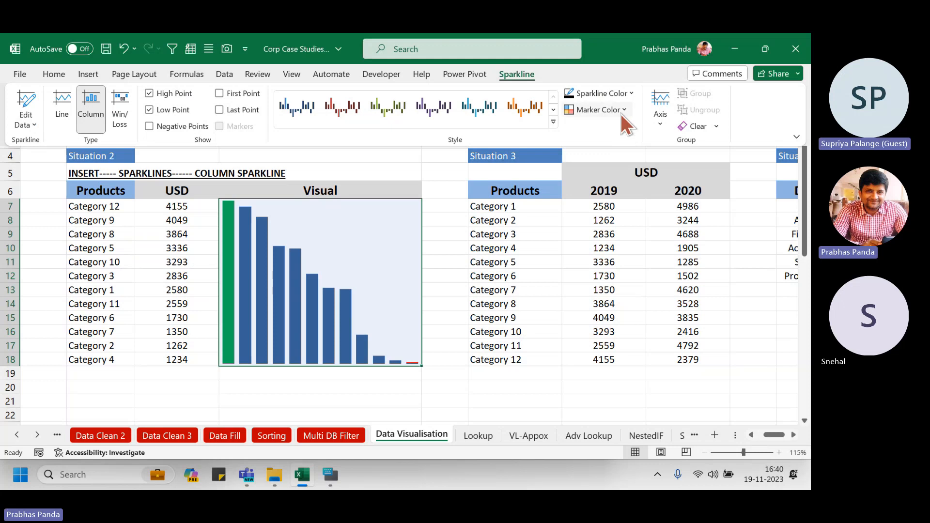
{"action": "left_click", "coordinate": [609, 105]}
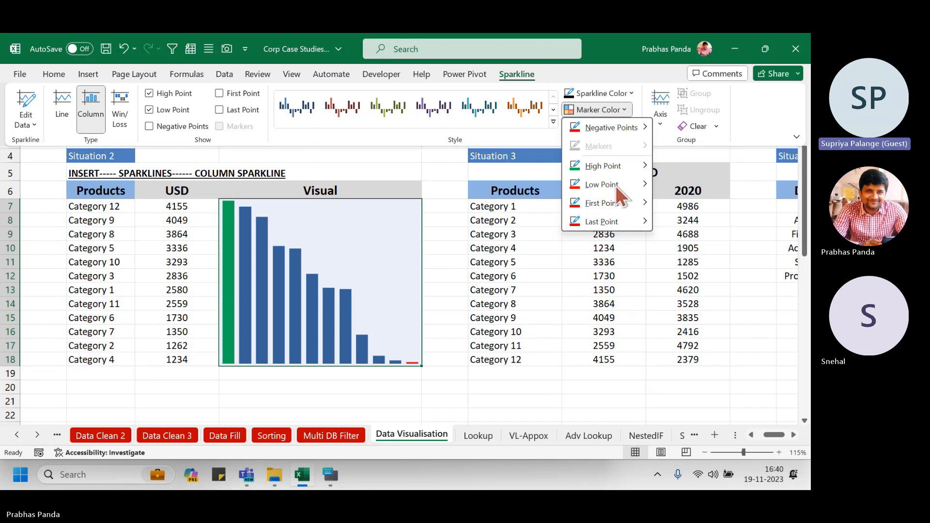
- Switch to the Teams meeting and stop sharing the screen
{"action": "left_click", "coordinate": [248, 475]}
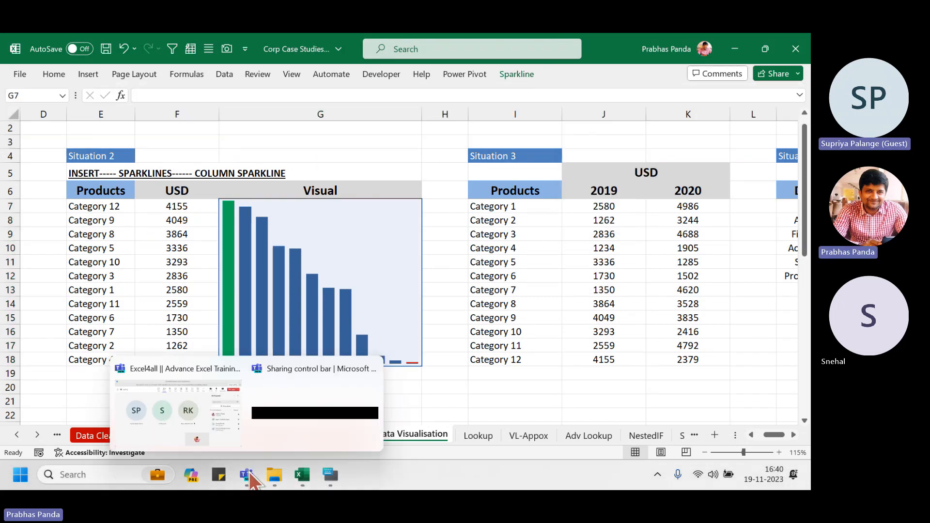
{"action": "left_click", "coordinate": [200, 416]}
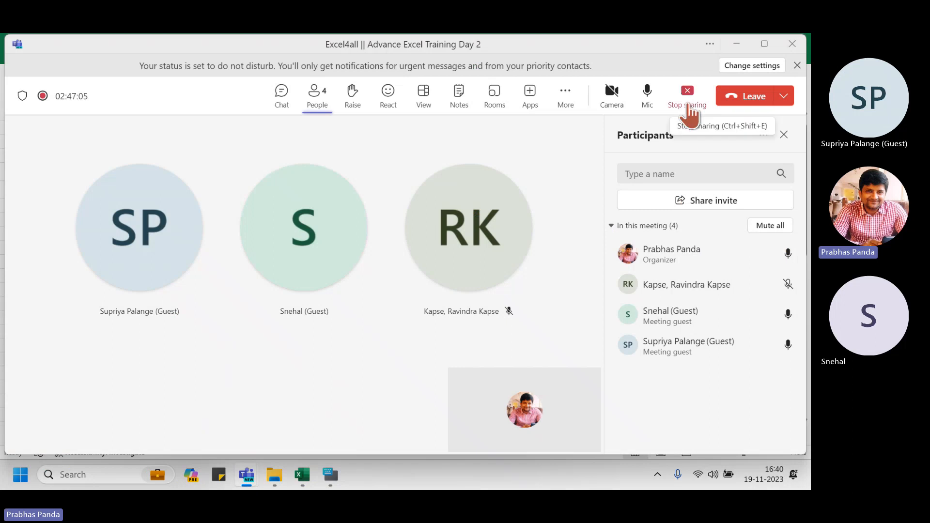
{"action": "left_click", "coordinate": [691, 102]}
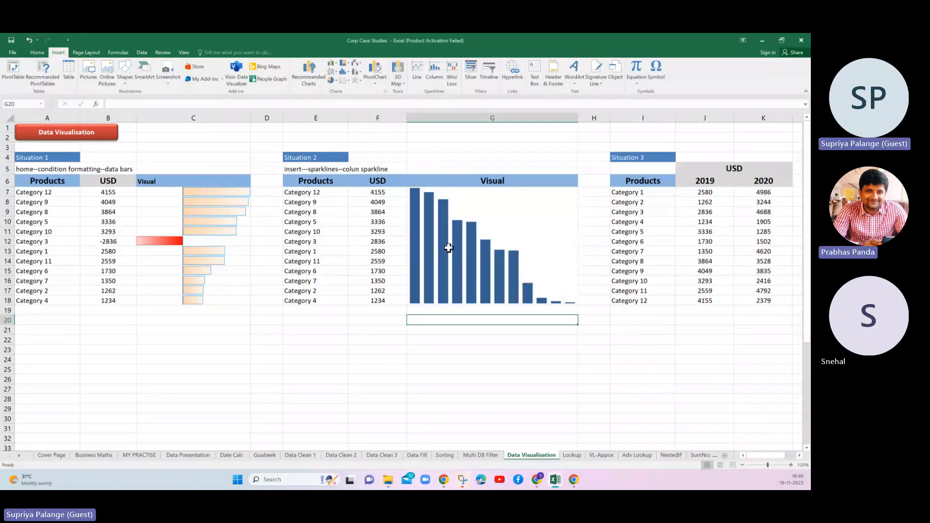
- Select the Situation 2 column sparkline on the participant's sheet and set its High Point marker color to green
{"action": "left_click", "coordinate": [491, 204]}
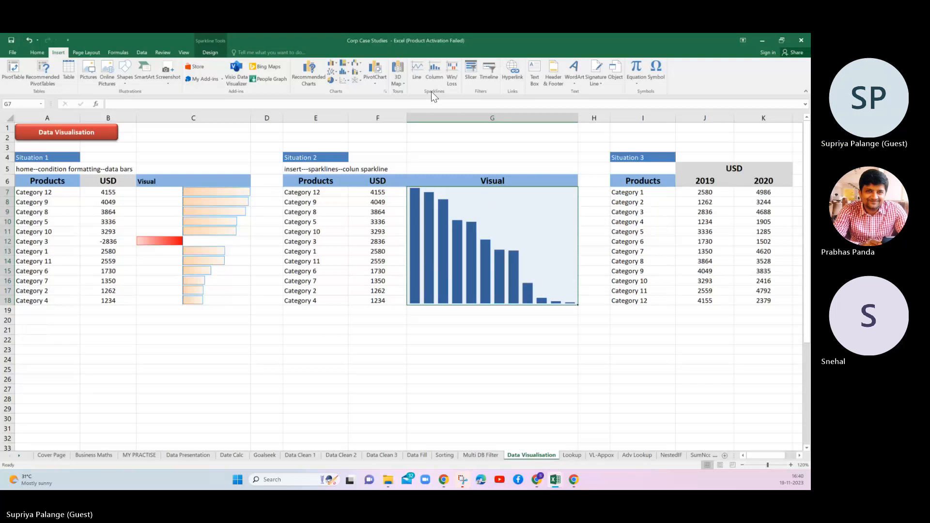
{"action": "left_click", "coordinate": [213, 53]}
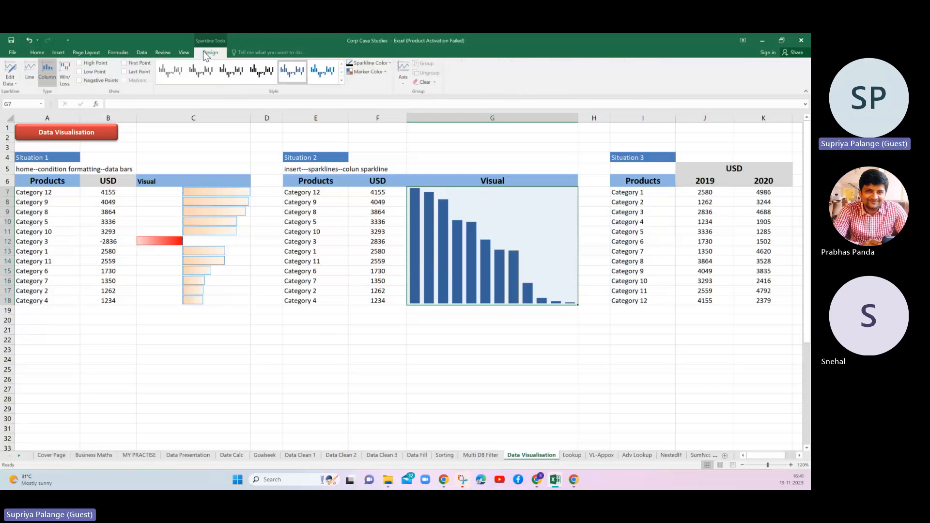
{"action": "left_click", "coordinate": [385, 71]}
{"action": "mouse_move", "coordinate": [383, 127]}
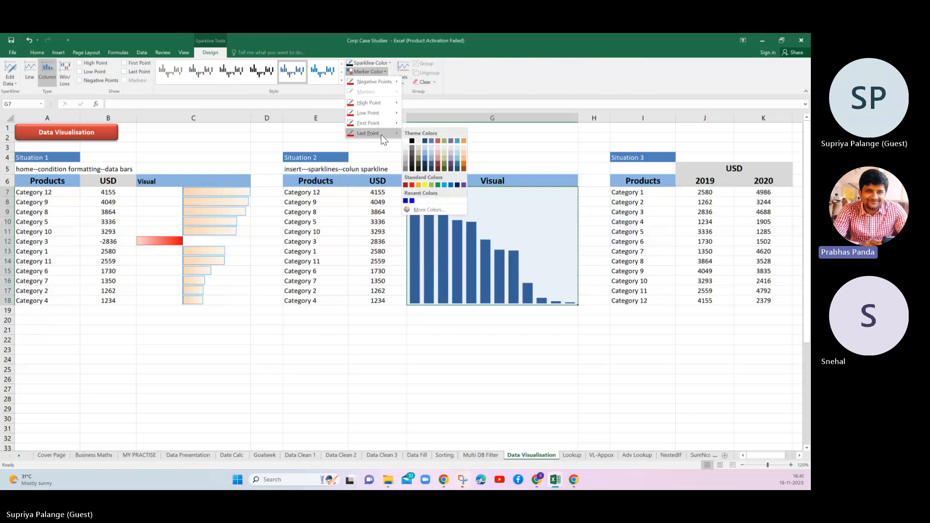
{"action": "mouse_move", "coordinate": [375, 104]}
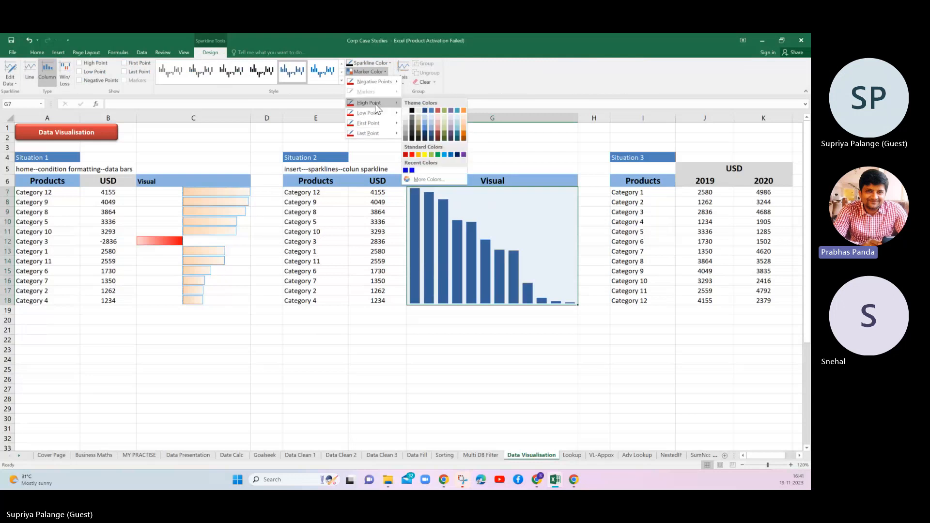
{"action": "left_click", "coordinate": [438, 115]}
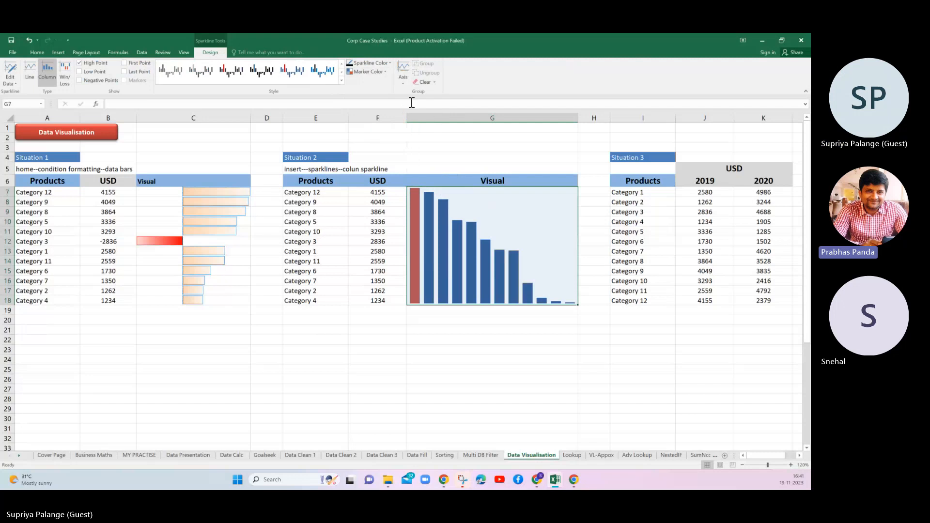
{"action": "left_click", "coordinate": [382, 71]}
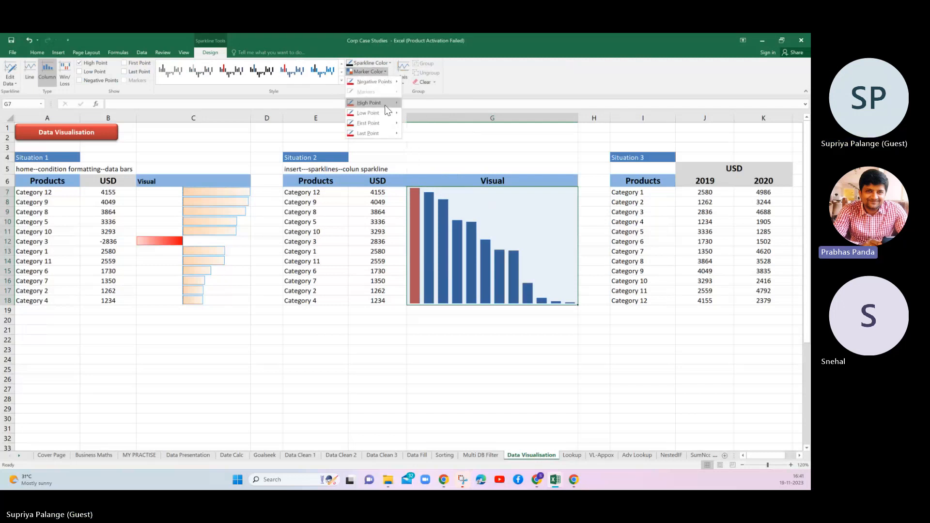
{"action": "mouse_move", "coordinate": [384, 105]}
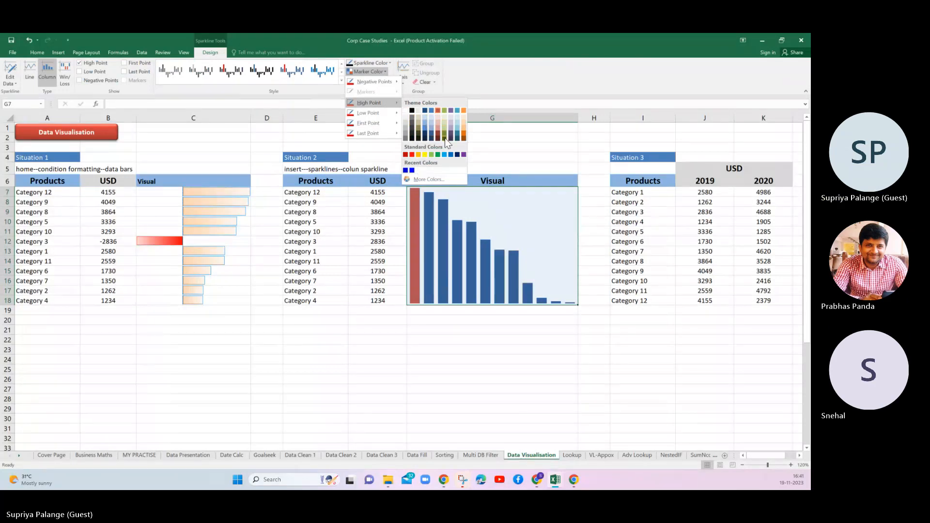
{"action": "left_click", "coordinate": [437, 154]}
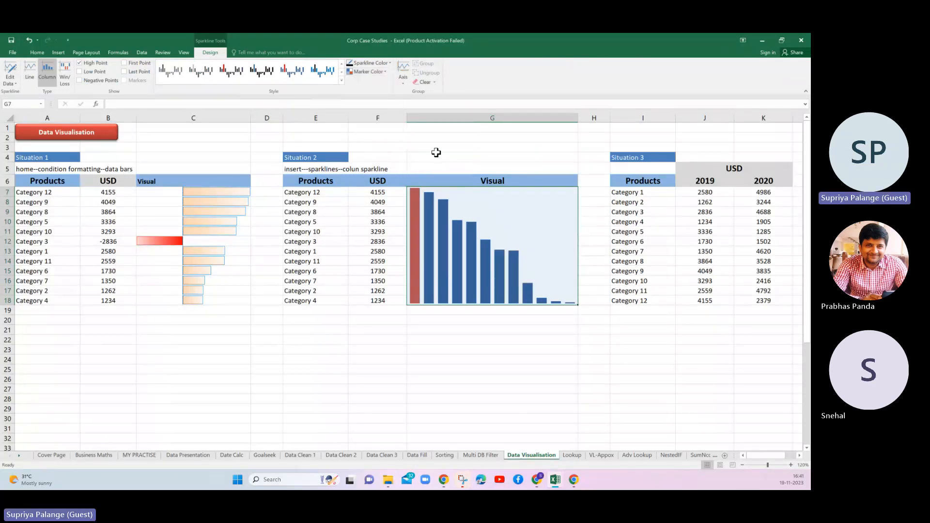
- Set the sparkline's Low Point marker color to red
{"action": "left_click", "coordinate": [386, 73]}
{"action": "mouse_move", "coordinate": [383, 133]}
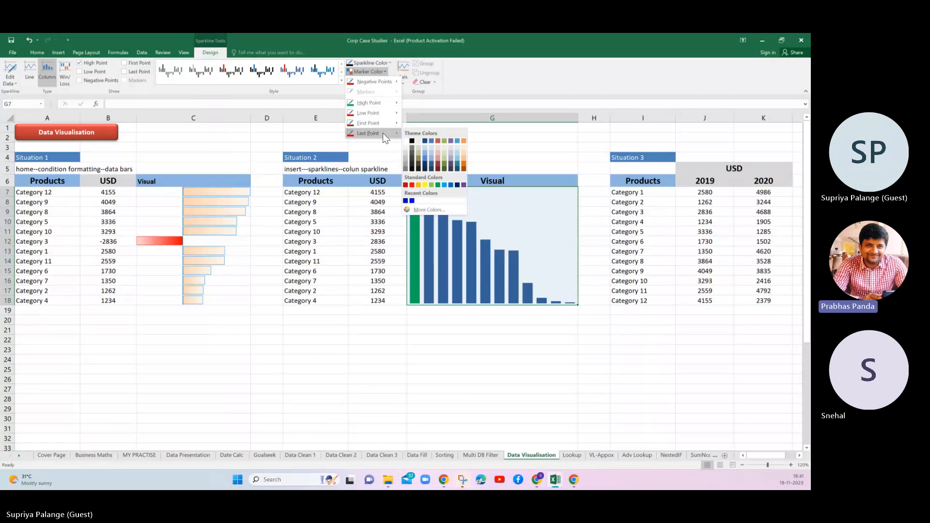
{"action": "mouse_move", "coordinate": [376, 113]}
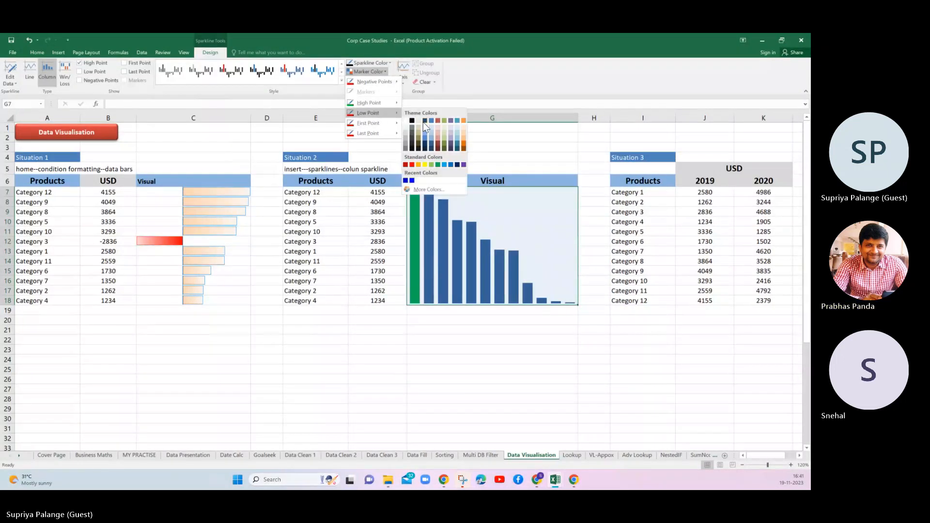
{"action": "left_click", "coordinate": [413, 165]}
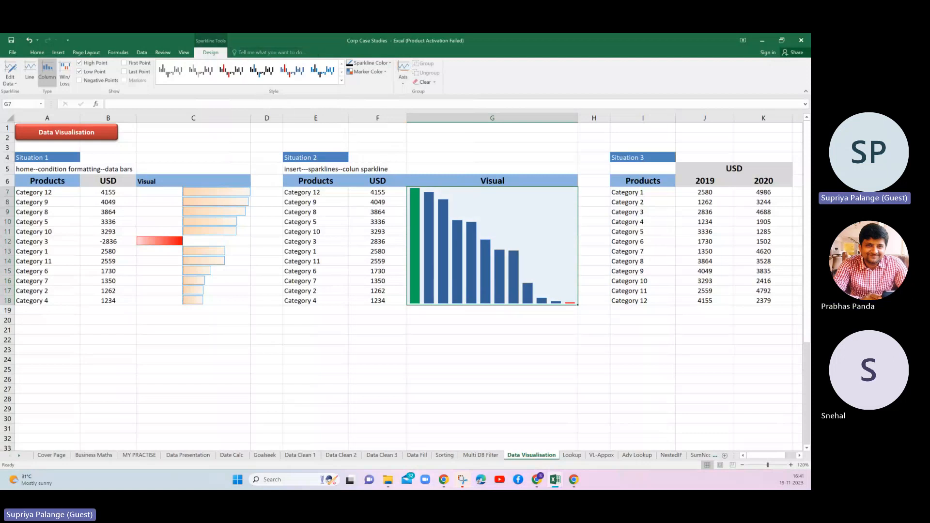
- Switch to the Teams meeting, read the meeting chat and return to the Excel workbook
{"action": "key", "text": "alt+Tab"}
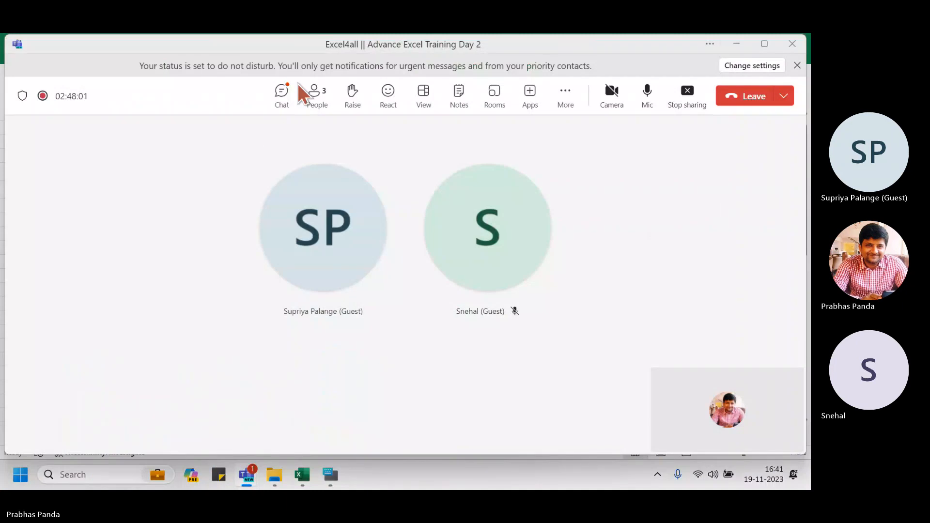
{"action": "left_click", "coordinate": [281, 95]}
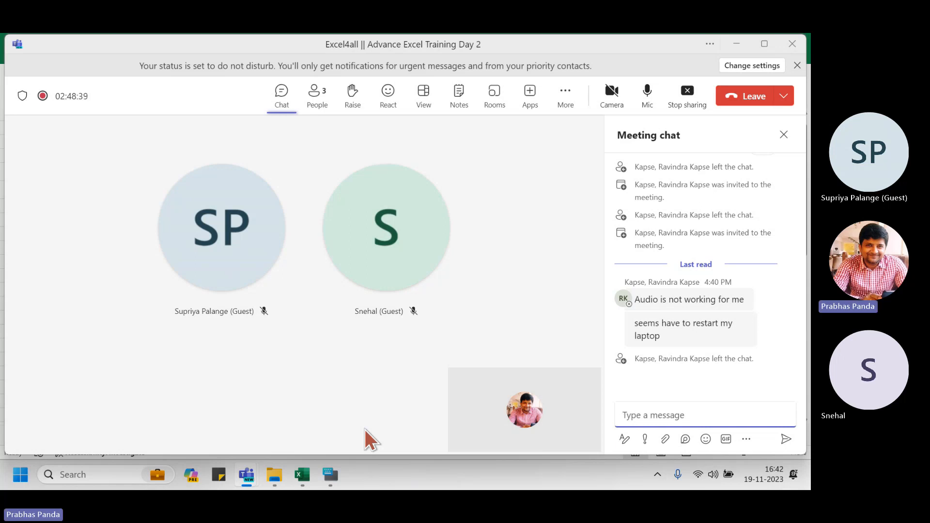
{"action": "key", "text": "alt+Tab"}
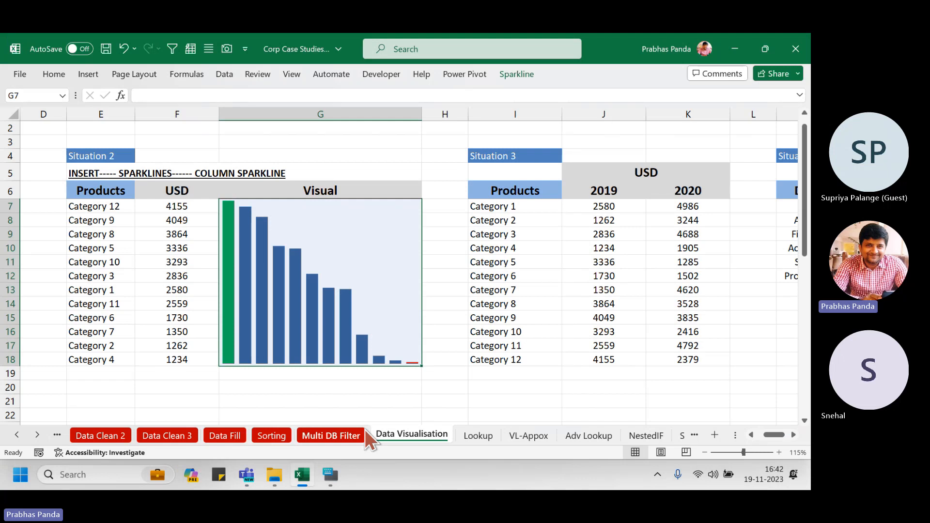
- Move the cell selection from the Situation 2 sparkline to cell A7 in the Situation 1 table
{"action": "key", "text": "Left"}
{"action": "key", "text": "Left"}
{"action": "key", "text": "Left"}
{"action": "key", "text": "Left"}
{"action": "key", "text": "Left"}
{"action": "key", "text": "Left"}
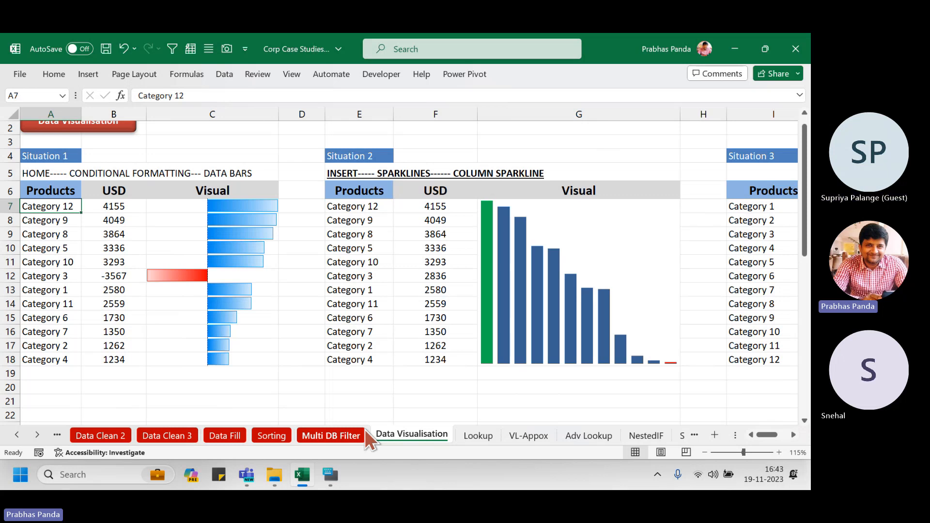
- Switch to the Teams meeting, admit the participant waiting in the lobby and return to the Excel workbook
{"action": "key", "text": "alt+Tab"}
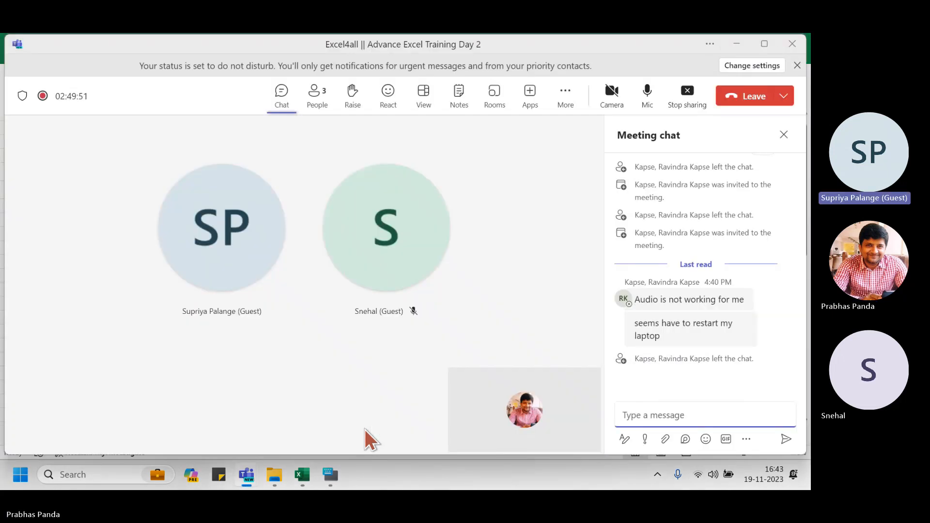
{"action": "key", "text": "alt+Tab"}
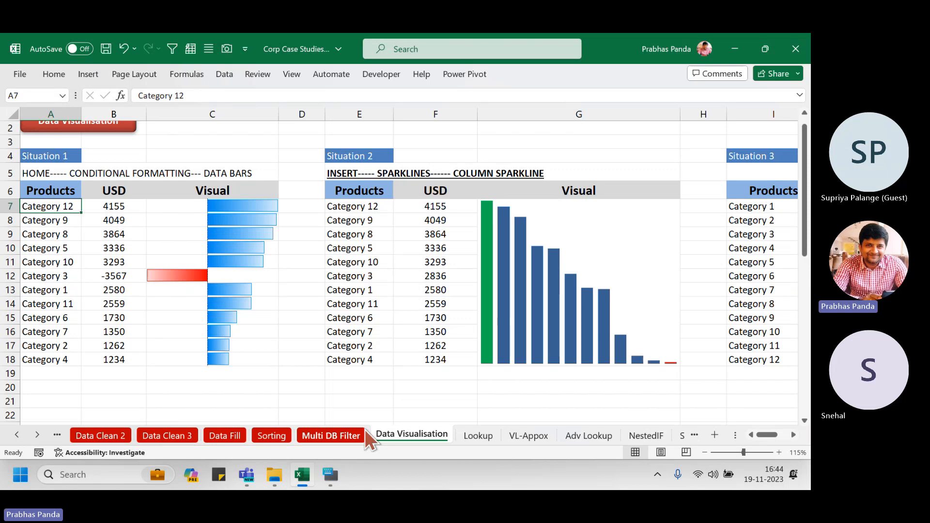
{"action": "key", "text": "alt+Tab"}
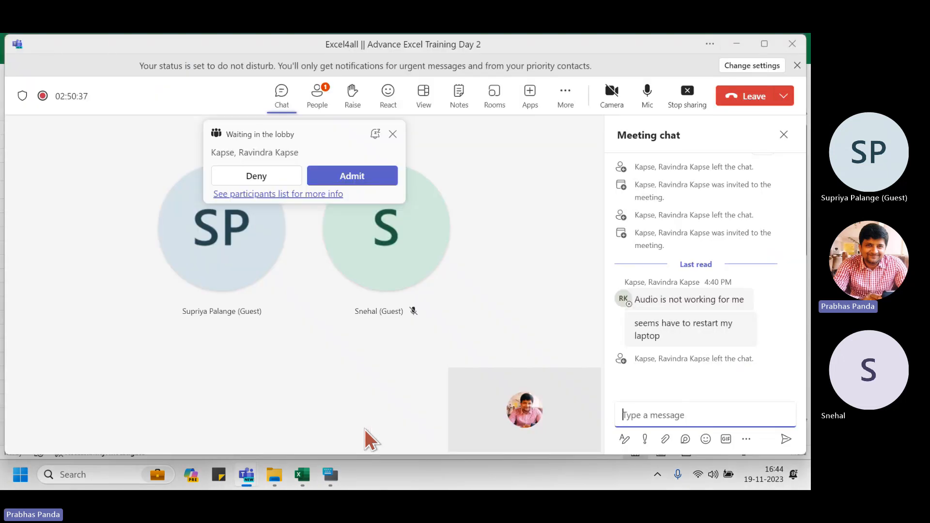
{"action": "left_click", "coordinate": [369, 178]}
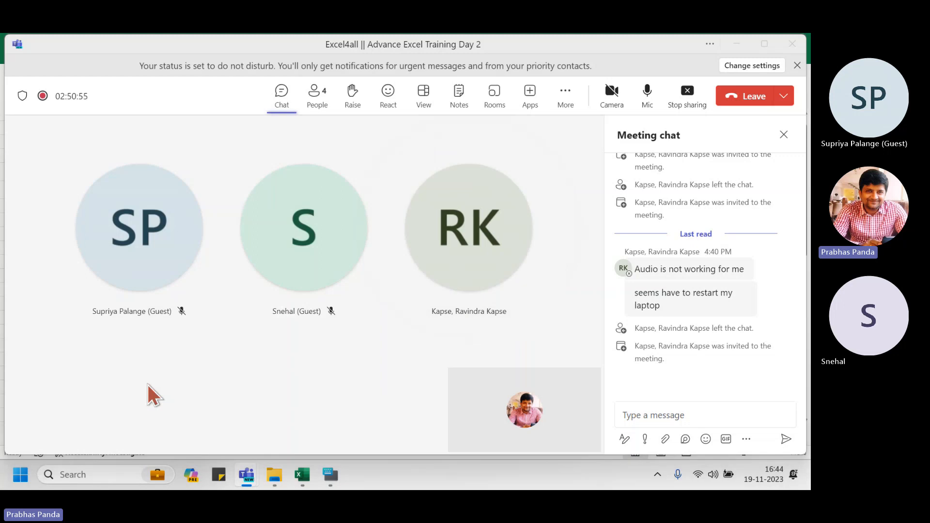
{"action": "key", "text": "alt+Tab"}
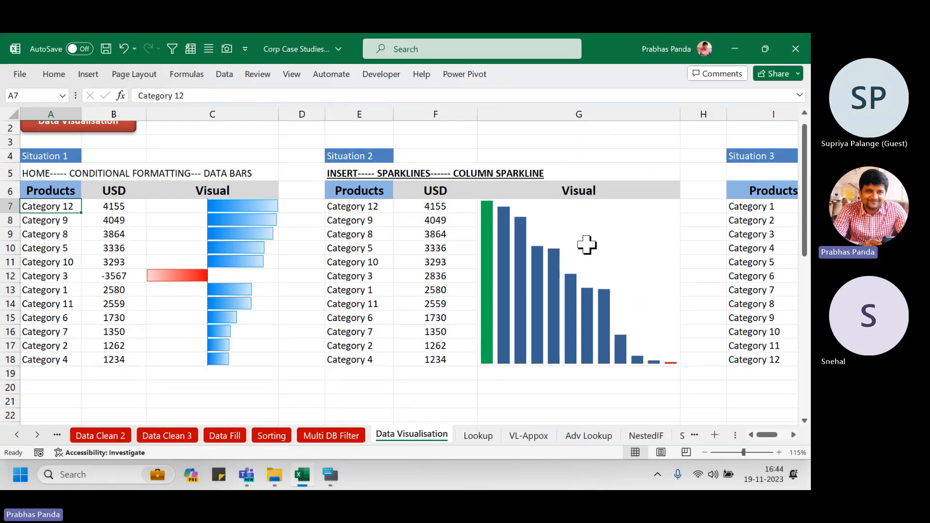
- Bring the Situation 2 and Situation 3 tables into view, and stop the screen sharing in the Teams meeting
{"action": "left_click", "coordinate": [794, 434]}
{"action": "left_click", "coordinate": [793, 433]}
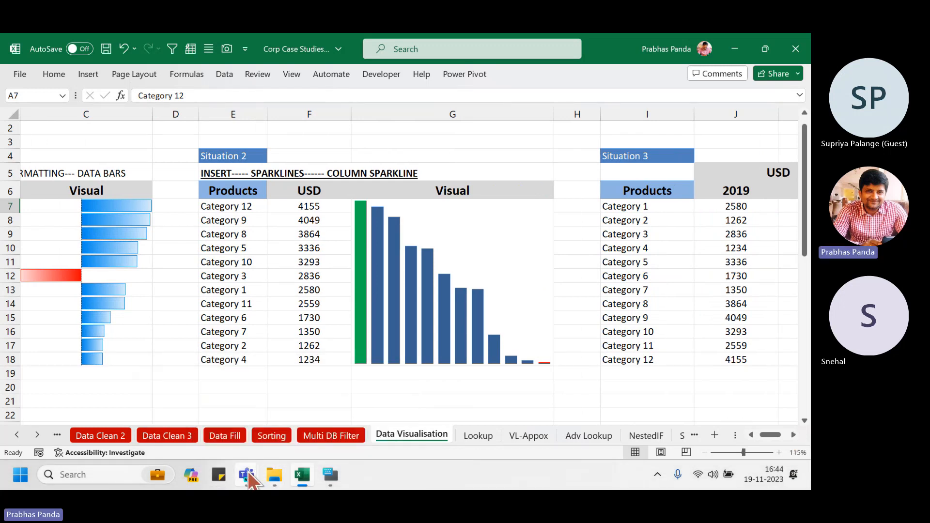
{"action": "mouse_move", "coordinate": [247, 474]}
{"action": "left_click", "coordinate": [196, 411]}
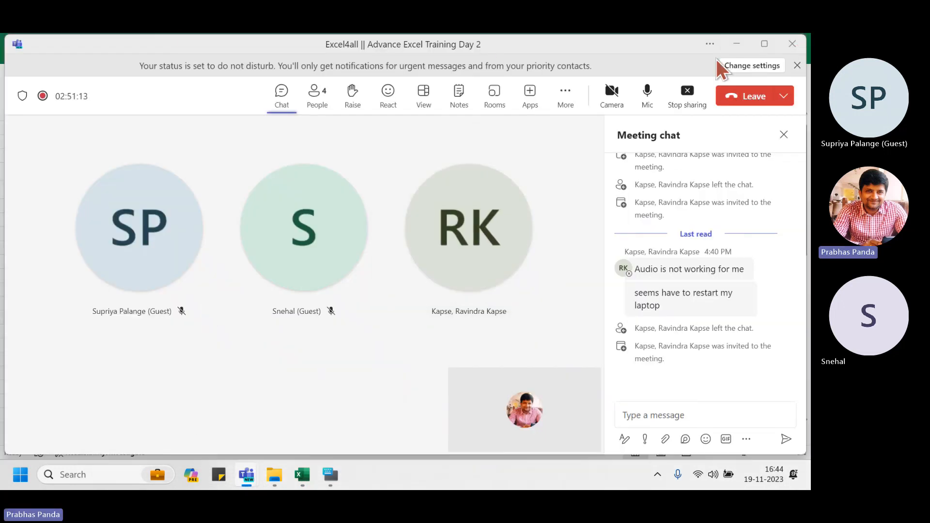
{"action": "left_click", "coordinate": [688, 96]}
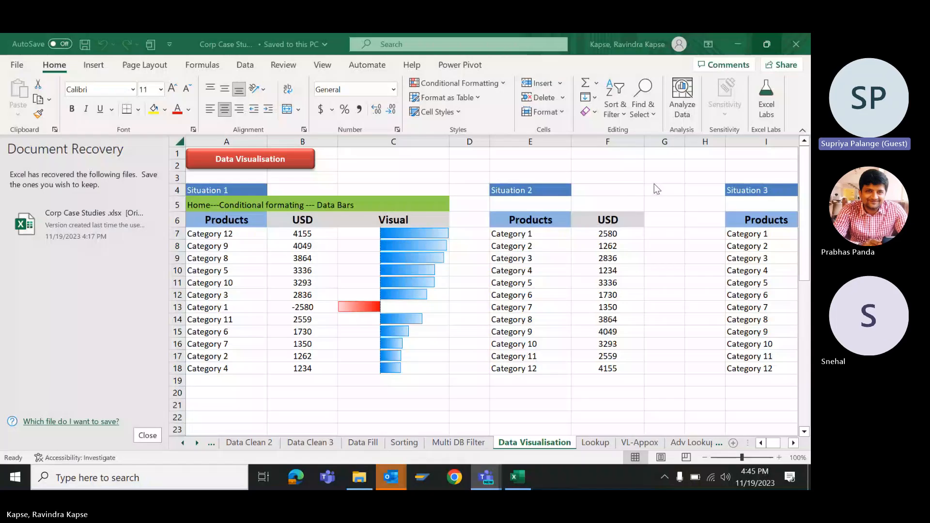
- Dismiss Document Recovery and insert a new column G next to the Situation 2 USD column
{"action": "left_click", "coordinate": [147, 435]}
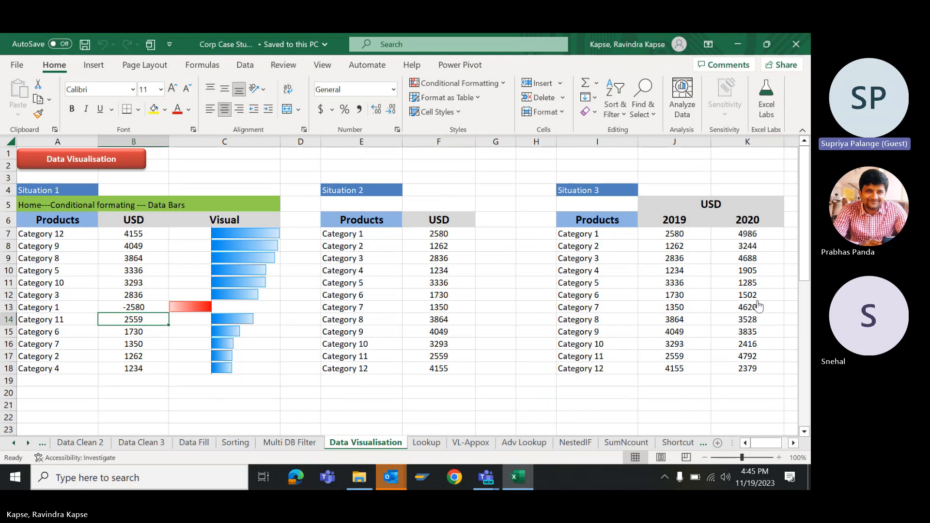
{"action": "left_click", "coordinate": [757, 302]}
{"action": "left_click", "coordinate": [524, 334]}
{"action": "left_click", "coordinate": [793, 443]}
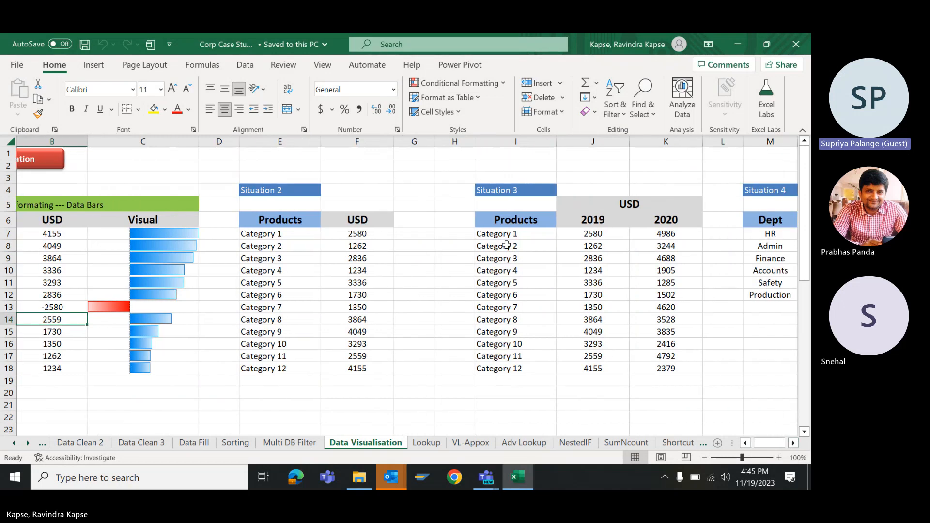
{"action": "left_click", "coordinate": [429, 193]}
{"action": "left_click", "coordinate": [414, 141]}
{"action": "right_click", "coordinate": [414, 141]}
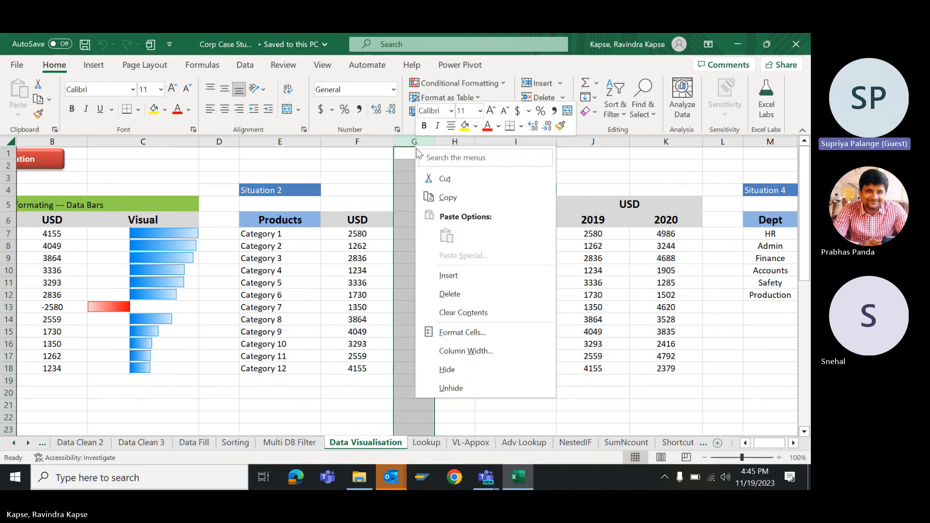
{"action": "left_click", "coordinate": [434, 269]}
- Enter the header Visual in cell G6 beside the Situation 2 USD header
{"action": "left_click", "coordinate": [413, 247]}
{"action": "left_click", "coordinate": [416, 219]}
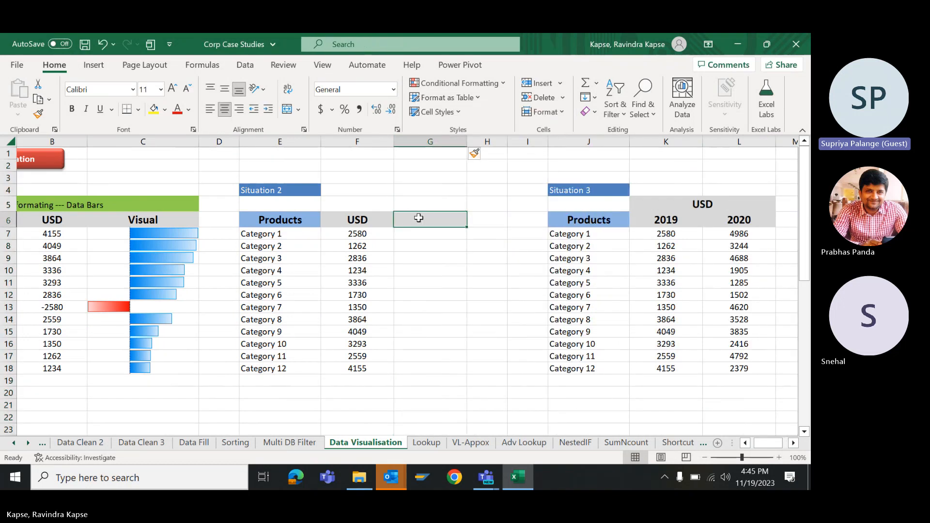
{"action": "type", "text": "Visual"}
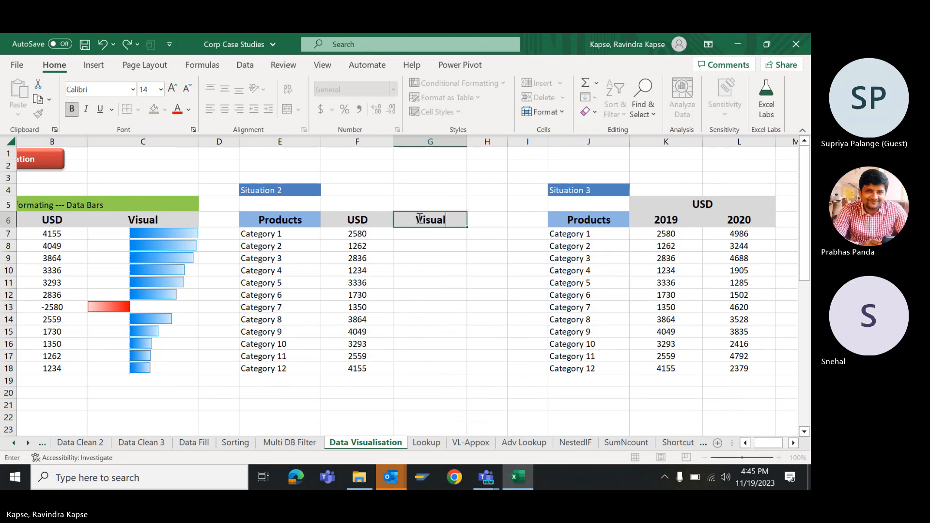
{"action": "key", "text": "Return"}
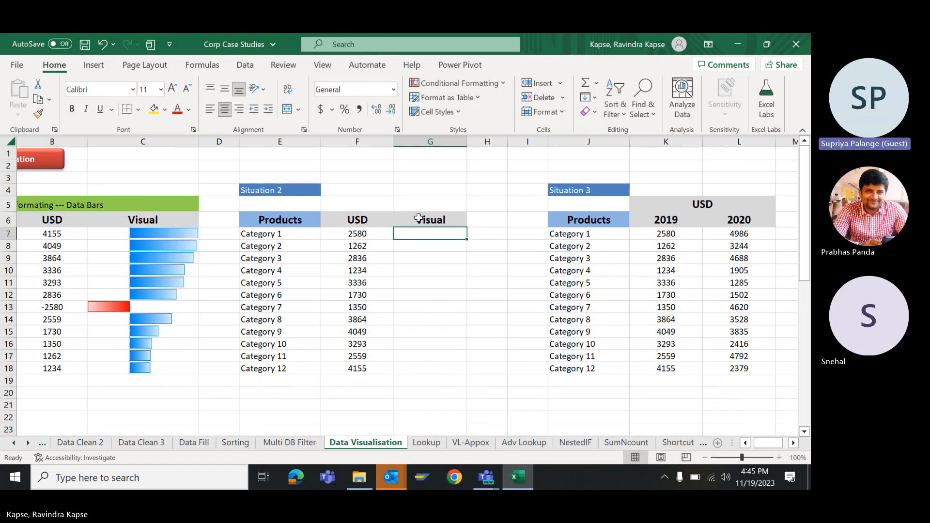
{"action": "left_click", "coordinate": [274, 236]}
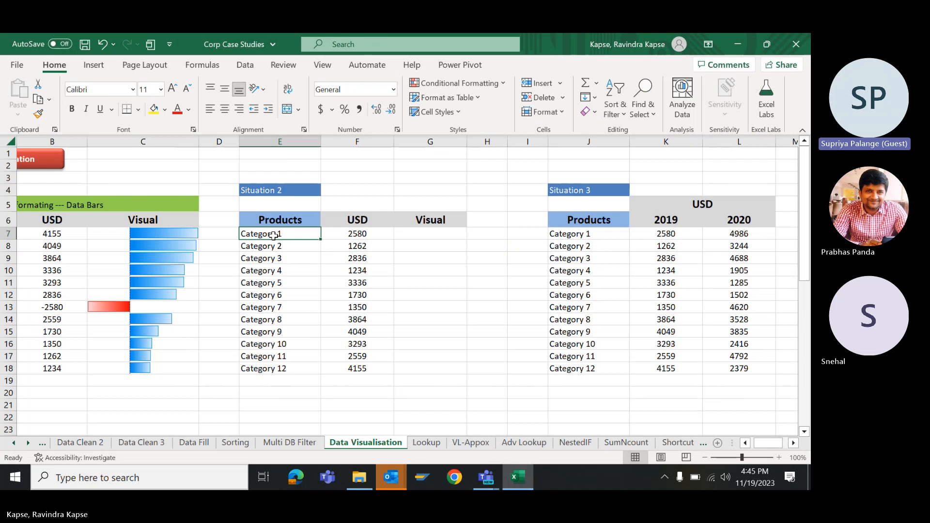
{"action": "left_click", "coordinate": [354, 236]}
{"action": "left_click", "coordinate": [367, 142]}
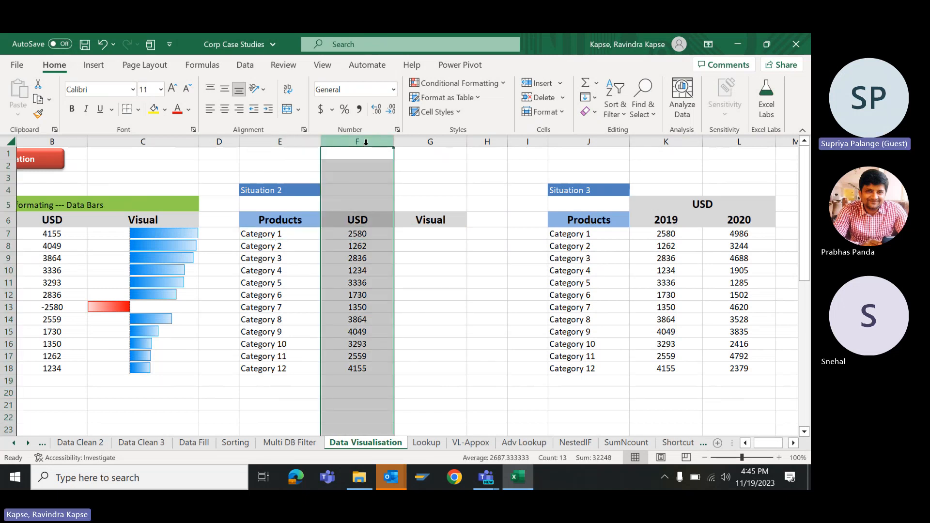
{"action": "left_click", "coordinate": [405, 261]}
- Insert a column sparkline in cell G7 based on the Situation 2 USD values in F7:F18
{"action": "left_click", "coordinate": [373, 234]}
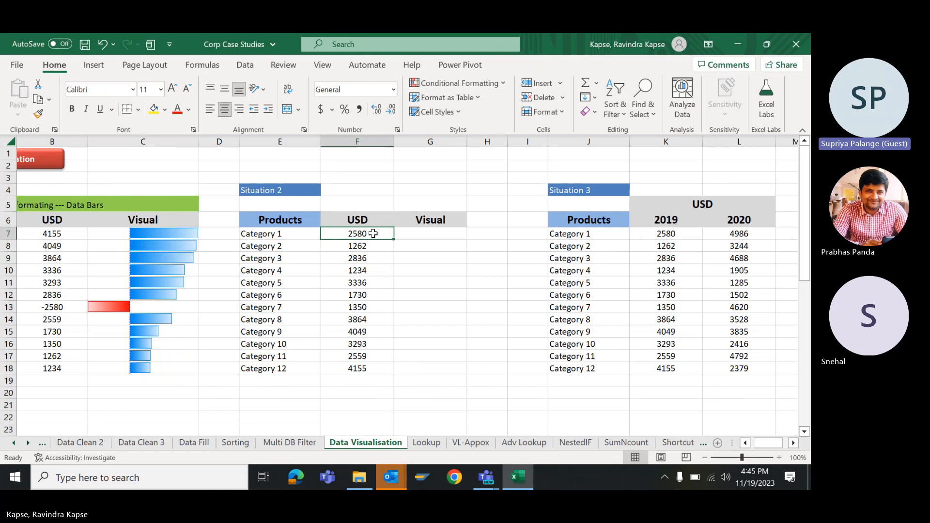
{"action": "key", "text": "ctrl+shift+Down"}
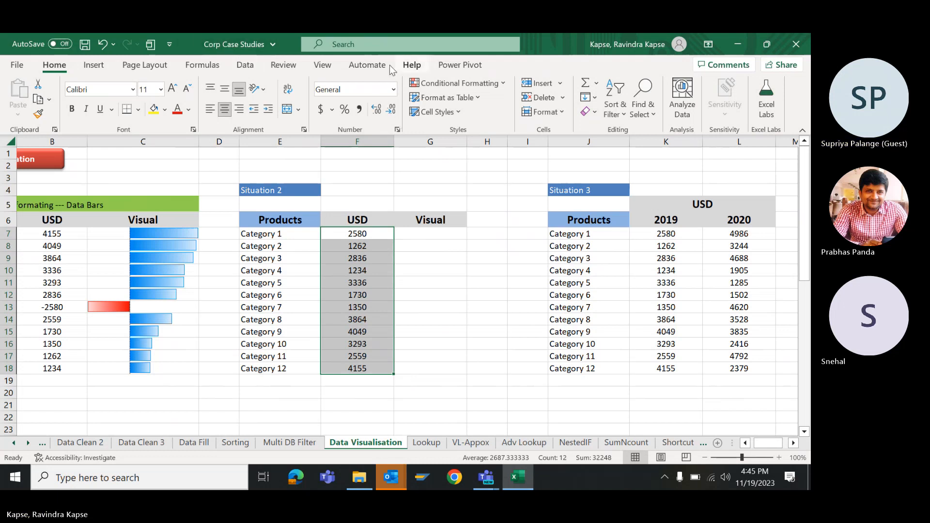
{"action": "left_click", "coordinate": [93, 64]}
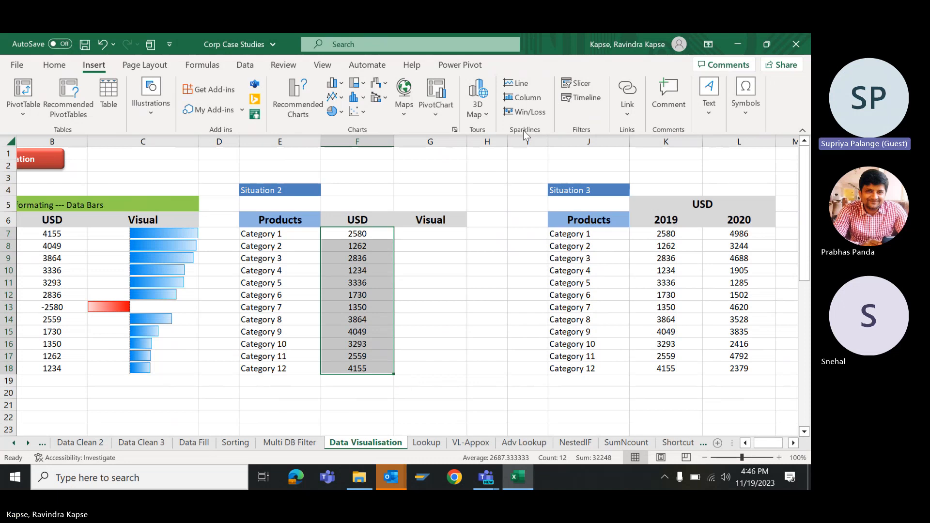
{"action": "left_click", "coordinate": [455, 130]}
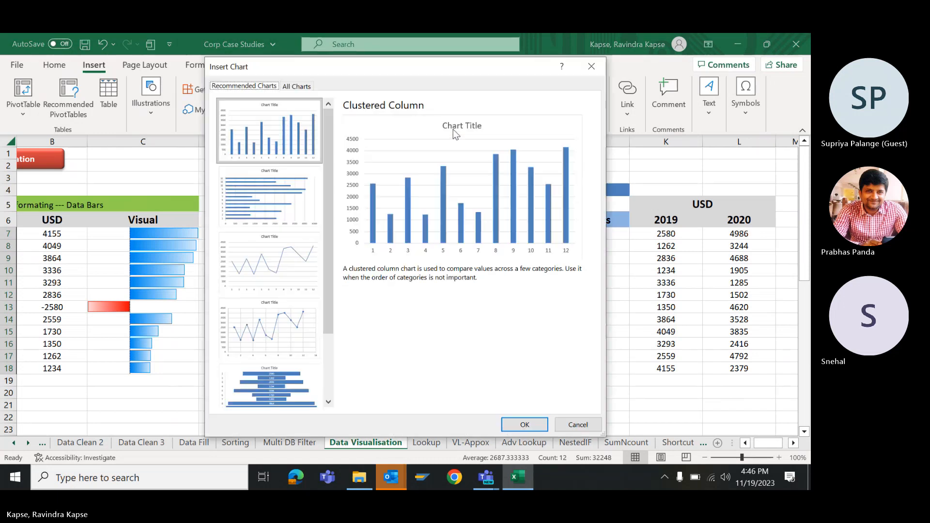
{"action": "left_click", "coordinate": [583, 68]}
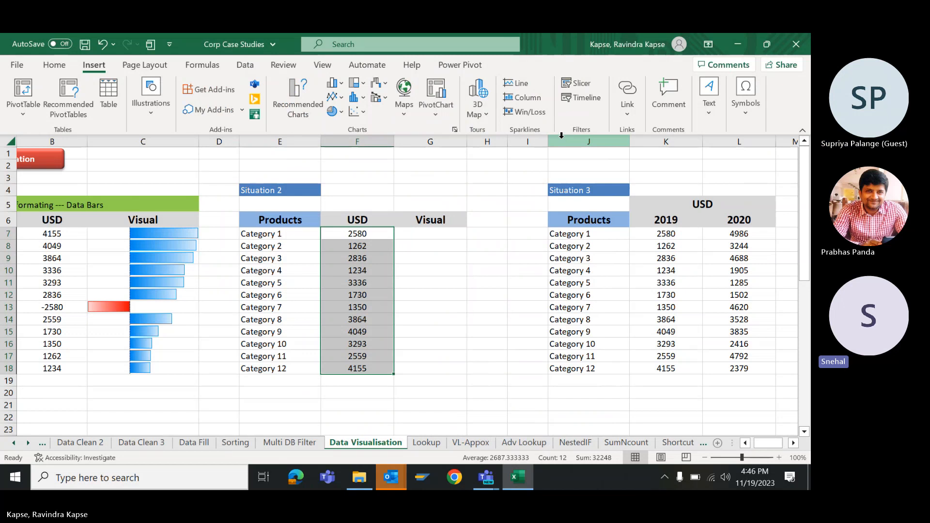
{"action": "left_click", "coordinate": [532, 99]}
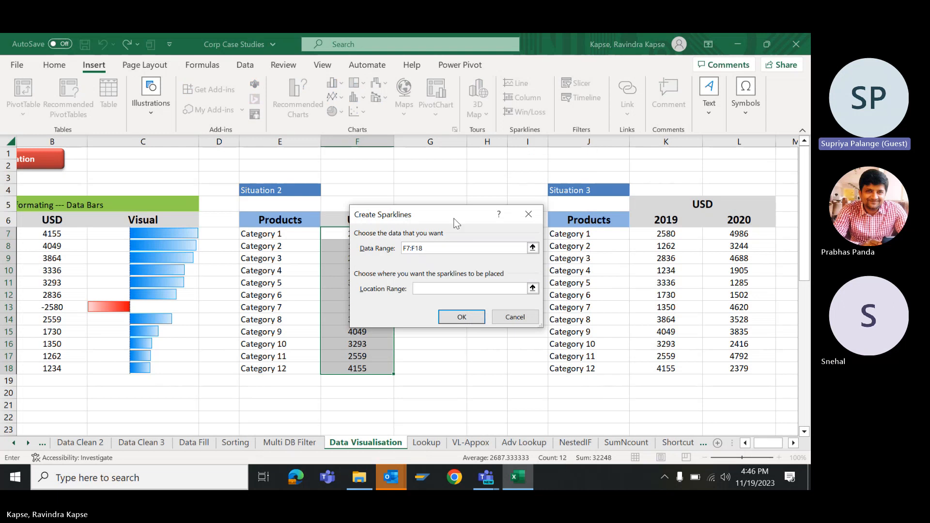
{"action": "left_click_drag", "start_coordinate": [453, 216], "coordinate": [555, 202]}
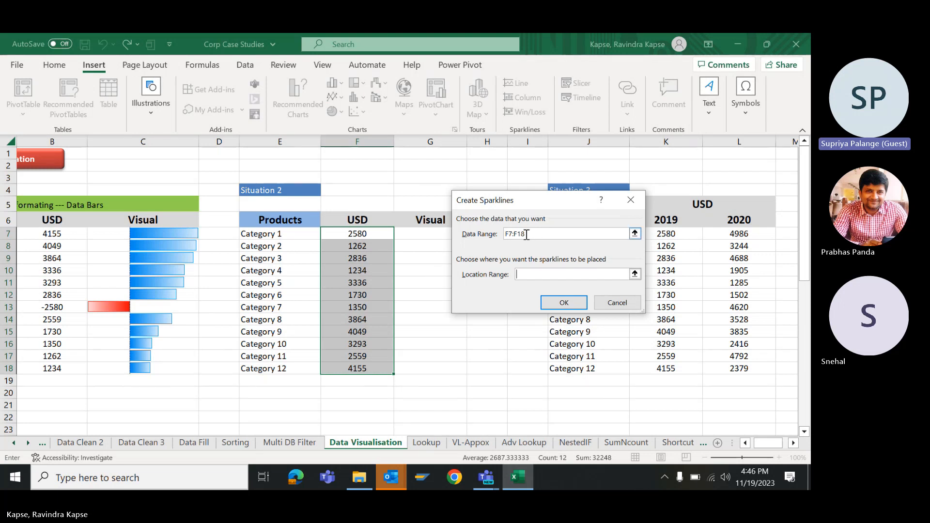
{"action": "left_click", "coordinate": [421, 232]}
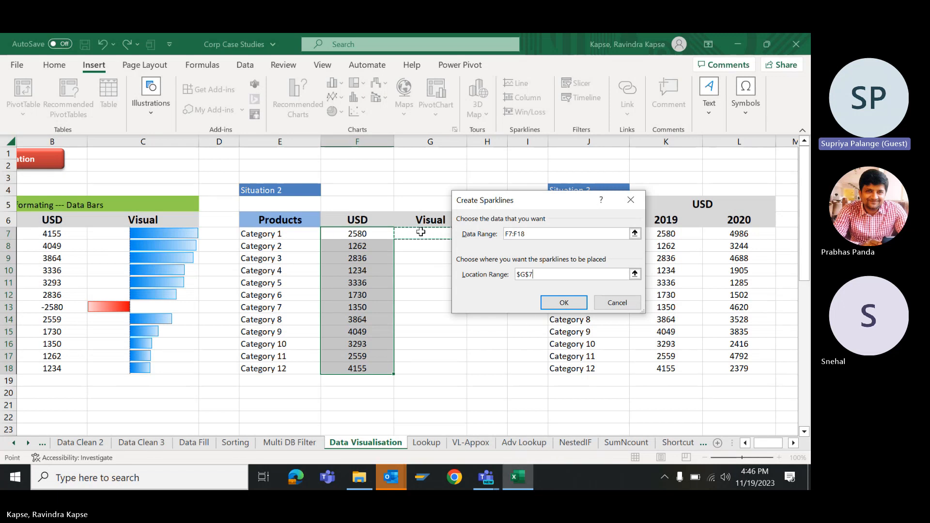
{"action": "left_click", "coordinate": [553, 304]}
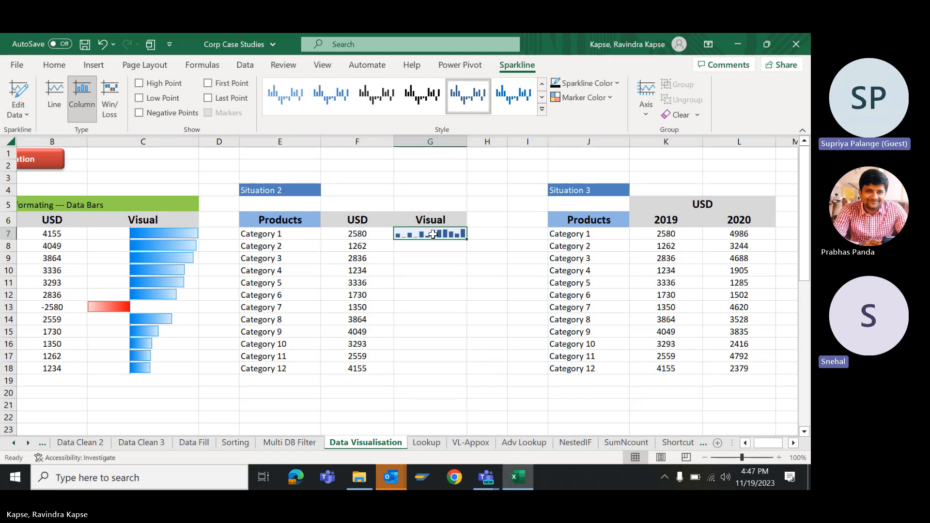
- Merge cells G7:G18 so the Situation 2 column sparkline fills the whole Visual column
{"action": "left_click", "coordinate": [51, 64]}
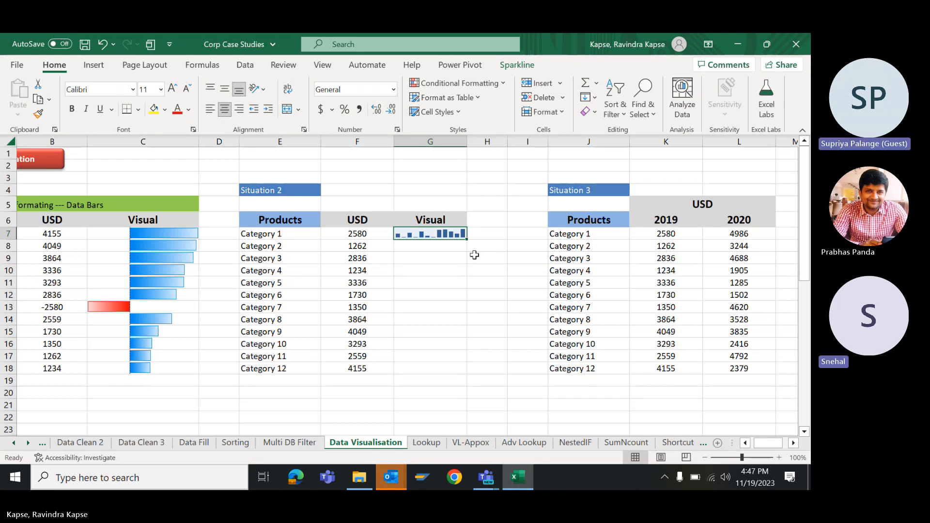
{"action": "left_click_drag", "start_coordinate": [405, 234], "coordinate": [405, 370]}
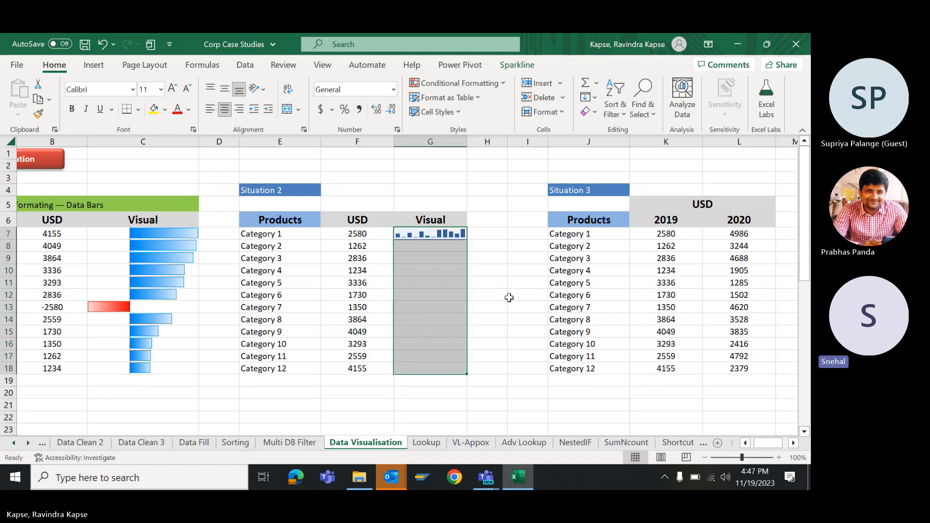
{"action": "left_click", "coordinate": [287, 110]}
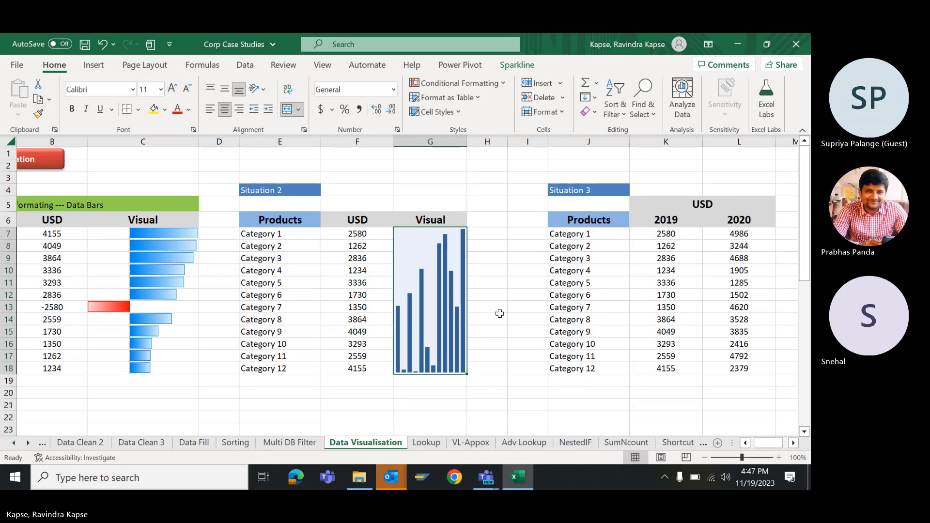
- Sort the Situation 2 products and their values in E7:F18 by USD from Largest to Smallest
{"action": "left_click_drag", "start_coordinate": [271, 233], "coordinate": [357, 367]}
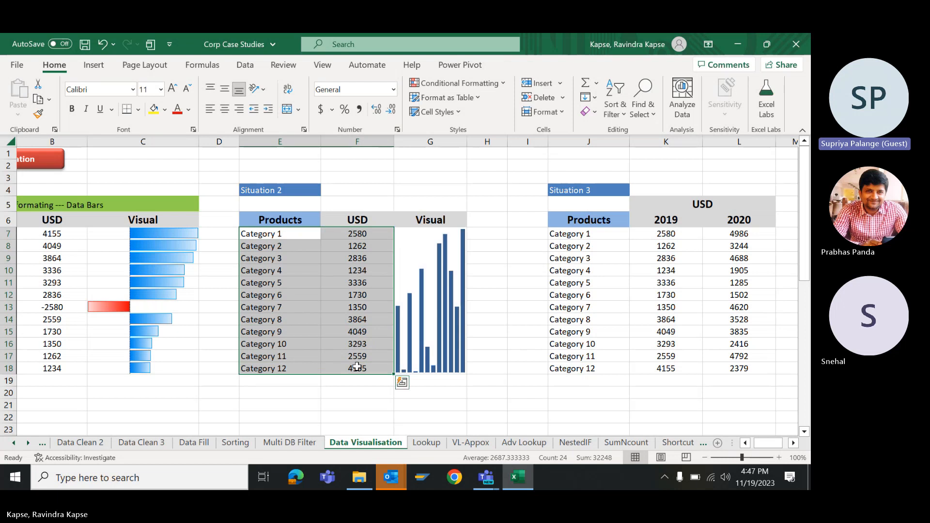
{"action": "key", "text": "alt+d"}
{"action": "key", "text": "s"}
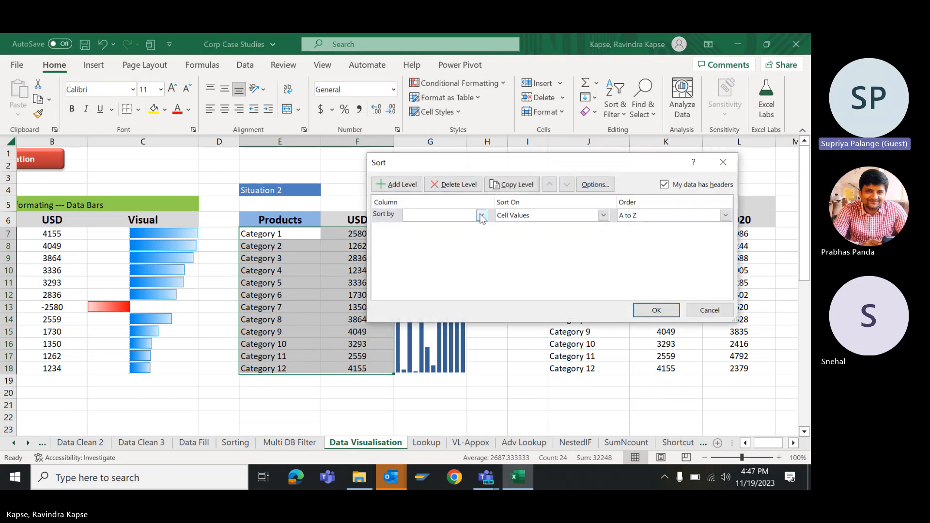
{"action": "left_click", "coordinate": [482, 216]}
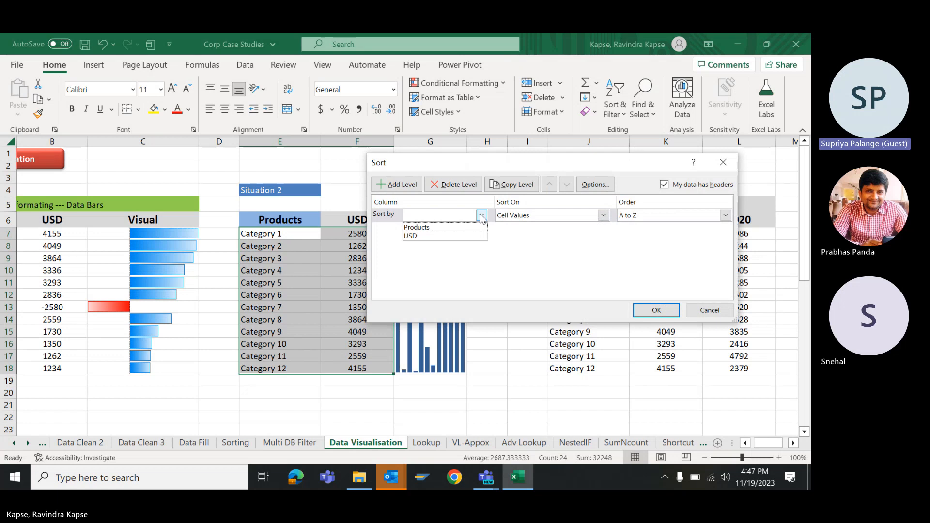
{"action": "left_click", "coordinate": [432, 238]}
{"action": "left_click", "coordinate": [725, 215]}
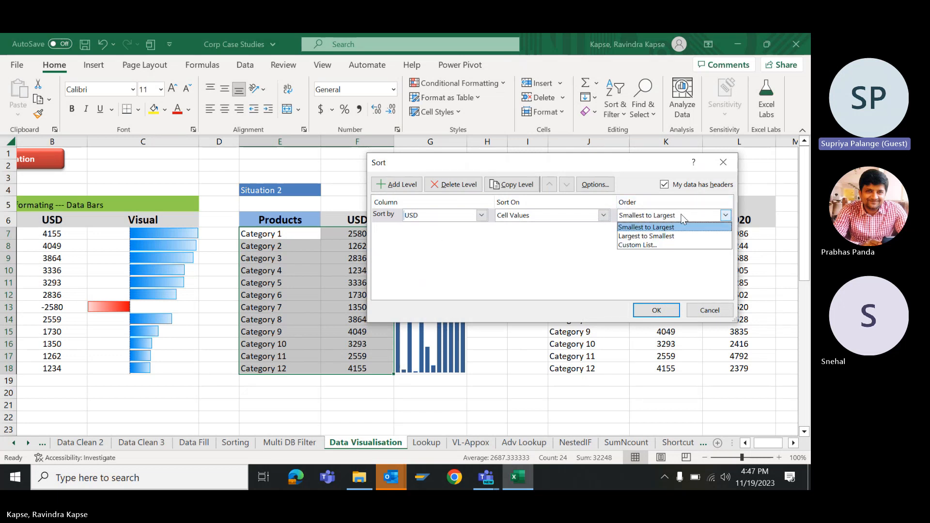
{"action": "left_click", "coordinate": [647, 237]}
{"action": "left_click", "coordinate": [651, 308]}
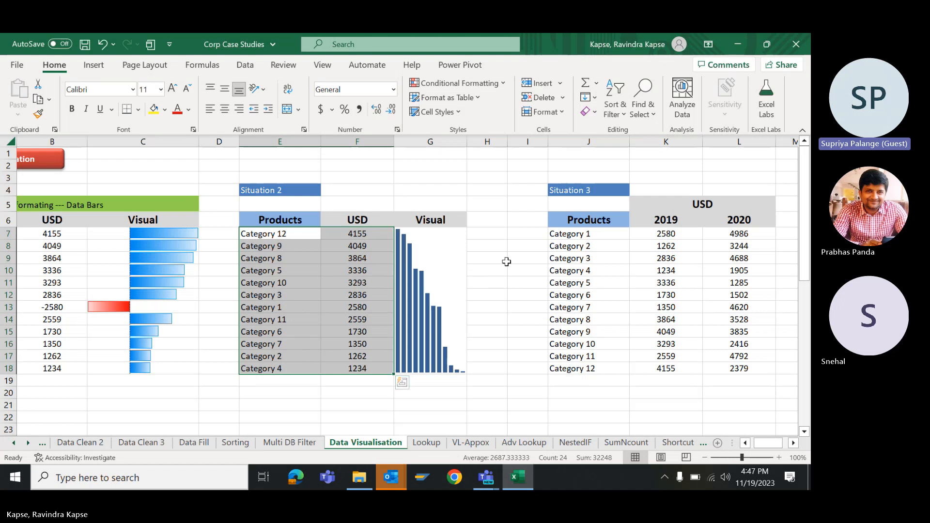
{"action": "left_click", "coordinate": [506, 262]}
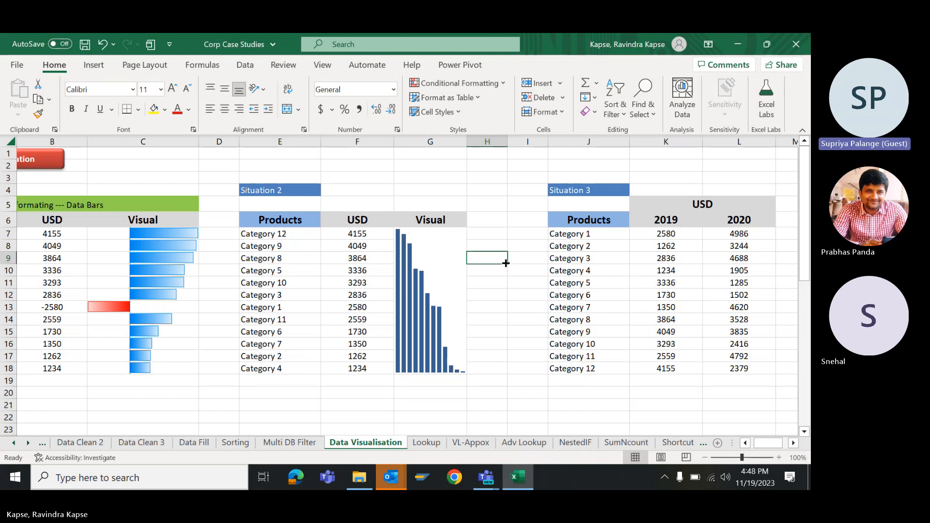
- Set the High Point marker color of the Situation 2 sparkline to the theme red
{"action": "left_click", "coordinate": [453, 286]}
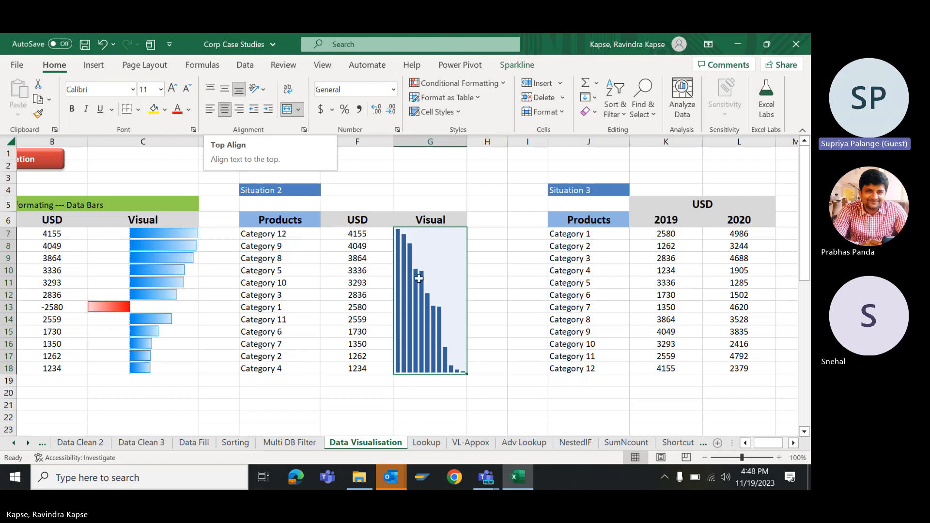
{"action": "right_click", "coordinate": [432, 265]}
{"action": "key", "text": "Escape"}
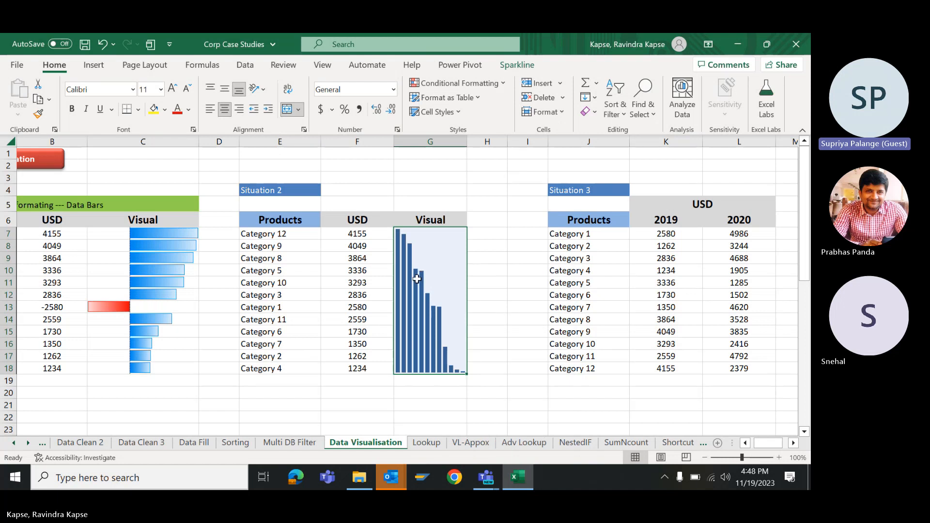
{"action": "left_click", "coordinate": [499, 296]}
{"action": "left_click", "coordinate": [425, 308]}
{"action": "left_click", "coordinate": [518, 65]}
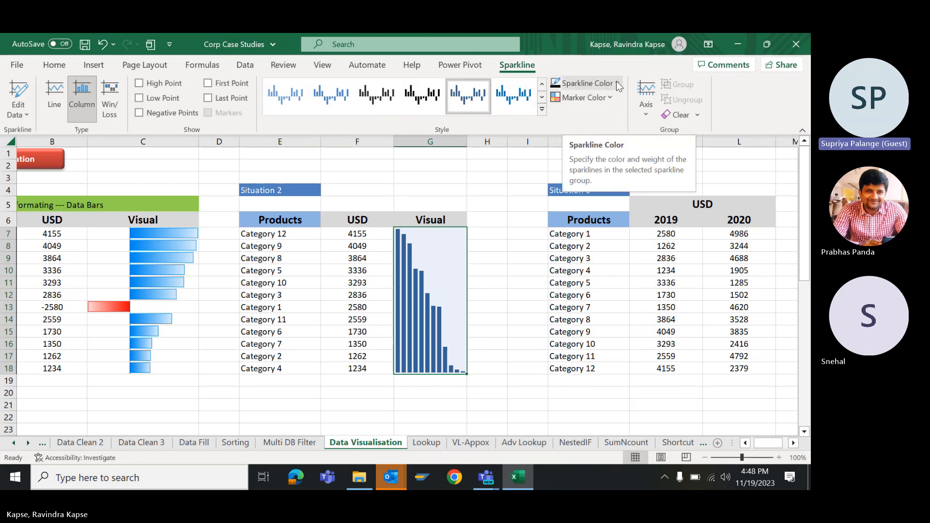
{"action": "left_click", "coordinate": [610, 97]}
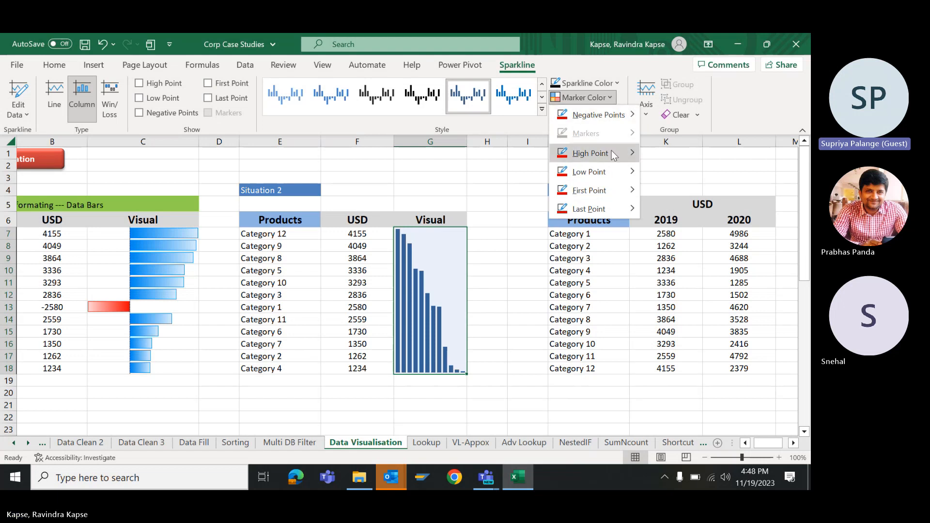
{"action": "mouse_move", "coordinate": [620, 159]}
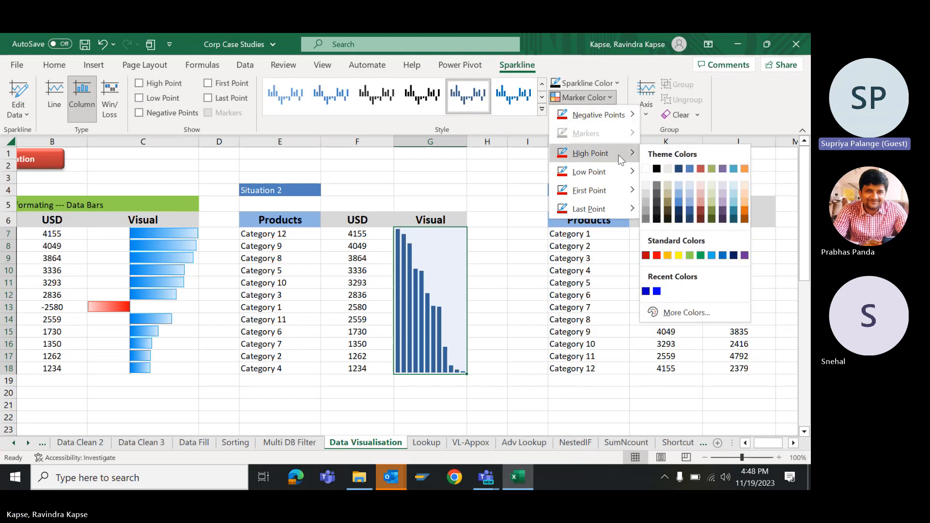
{"action": "left_click", "coordinate": [700, 170]}
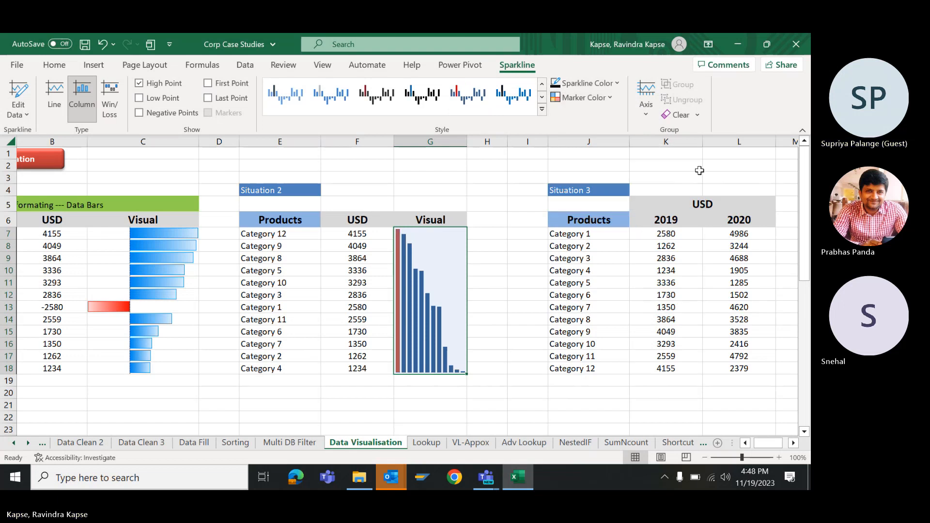
- Set the Low Point marker color of the Situation 2 sparkline to the standard light green
{"action": "left_click", "coordinate": [611, 97]}
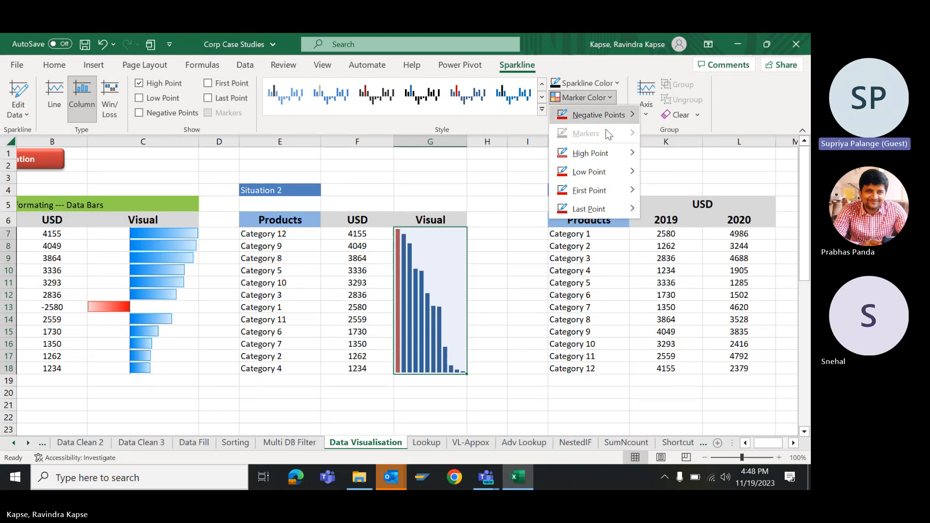
{"action": "mouse_move", "coordinate": [605, 156]}
{"action": "mouse_move", "coordinate": [605, 173]}
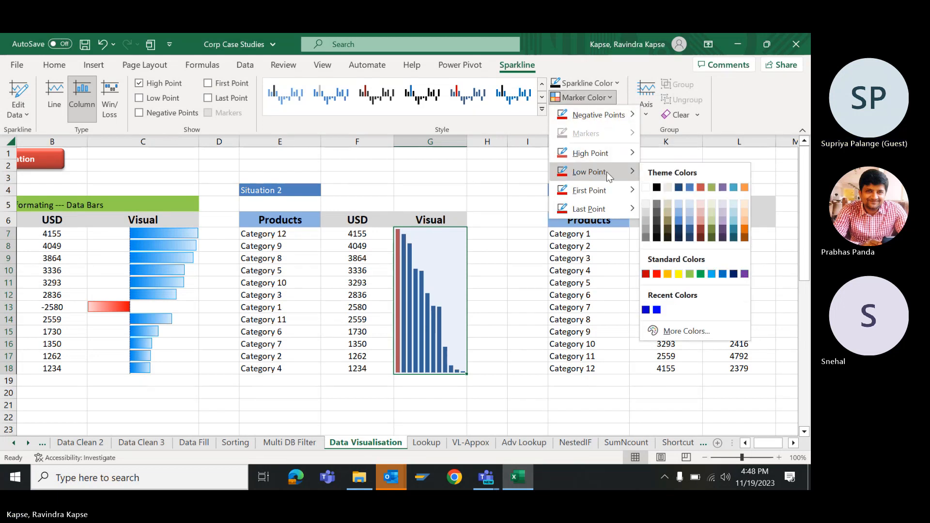
{"action": "left_click", "coordinate": [698, 276]}
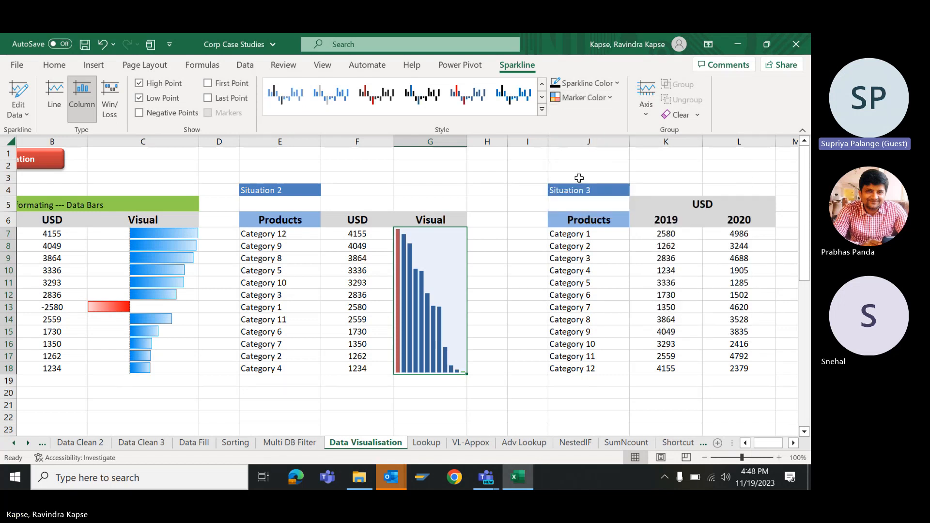
- Change the Low Point marker color of the Situation 2 sparkline to the standard green
{"action": "left_click", "coordinate": [612, 99]}
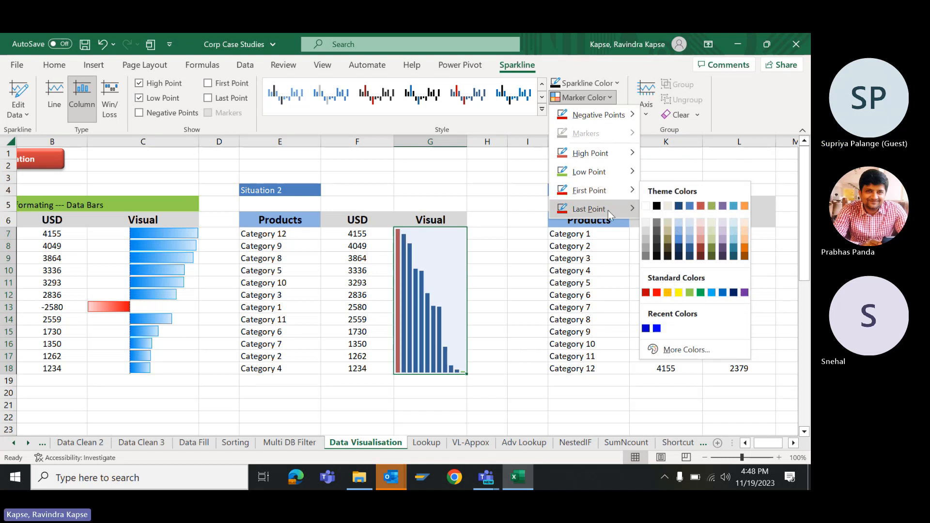
{"action": "mouse_move", "coordinate": [614, 190]}
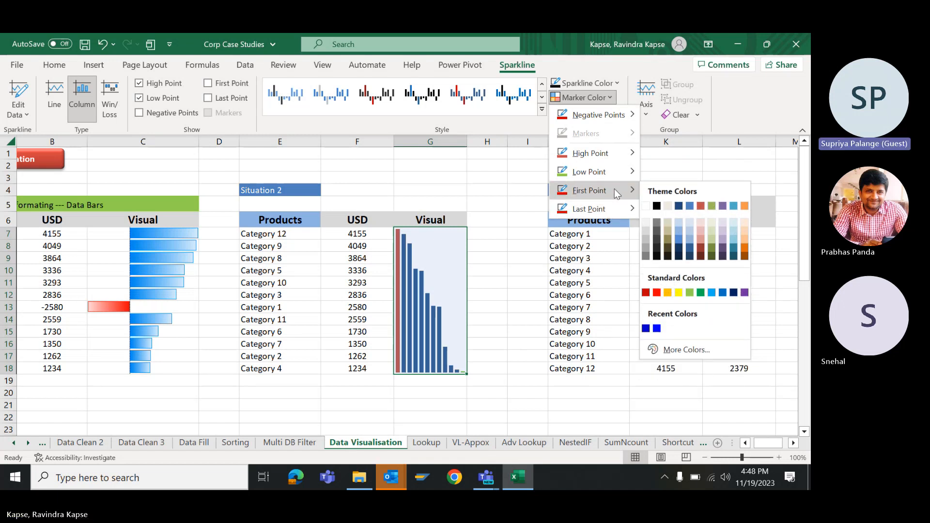
{"action": "mouse_move", "coordinate": [615, 173]}
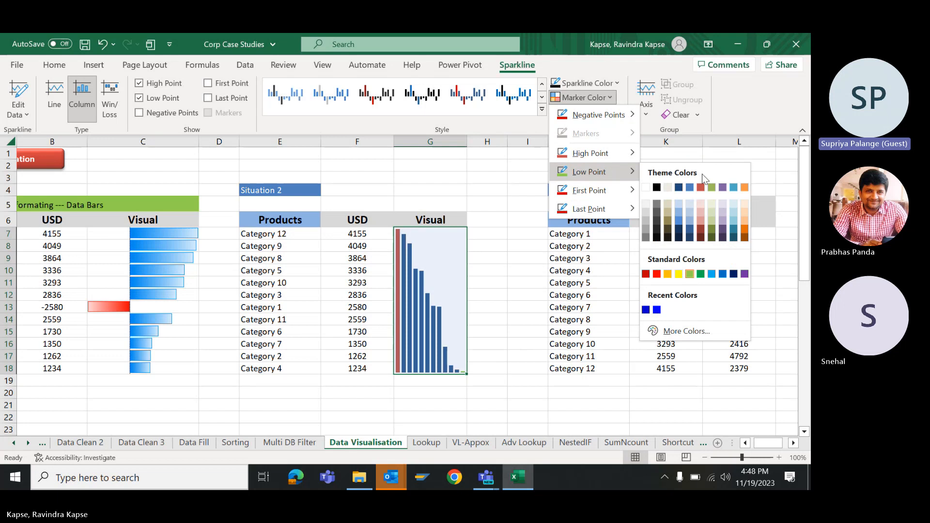
{"action": "left_click", "coordinate": [698, 273]}
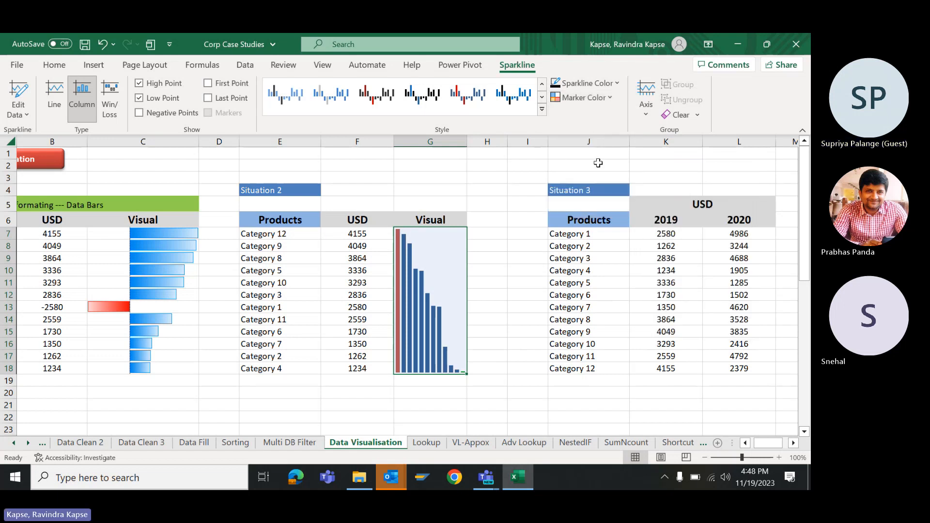
{"action": "left_click", "coordinate": [606, 99]}
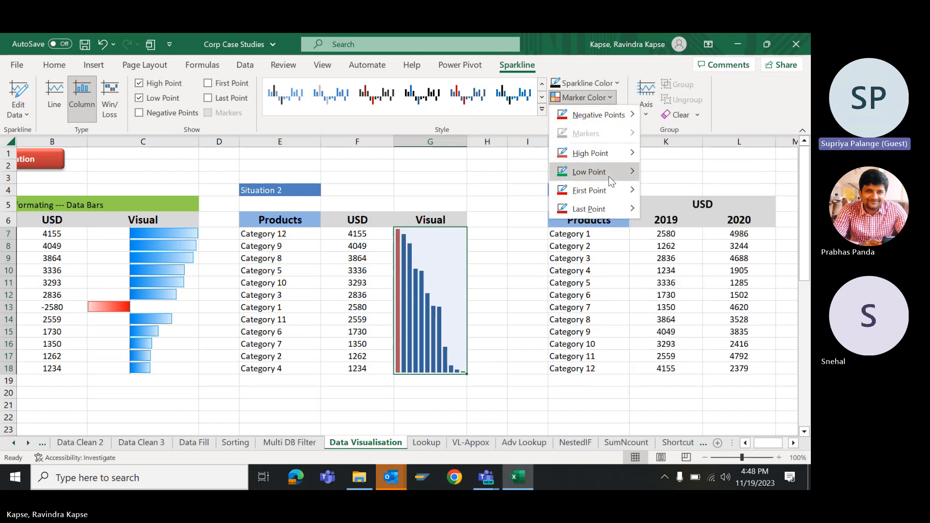
{"action": "mouse_move", "coordinate": [610, 190]}
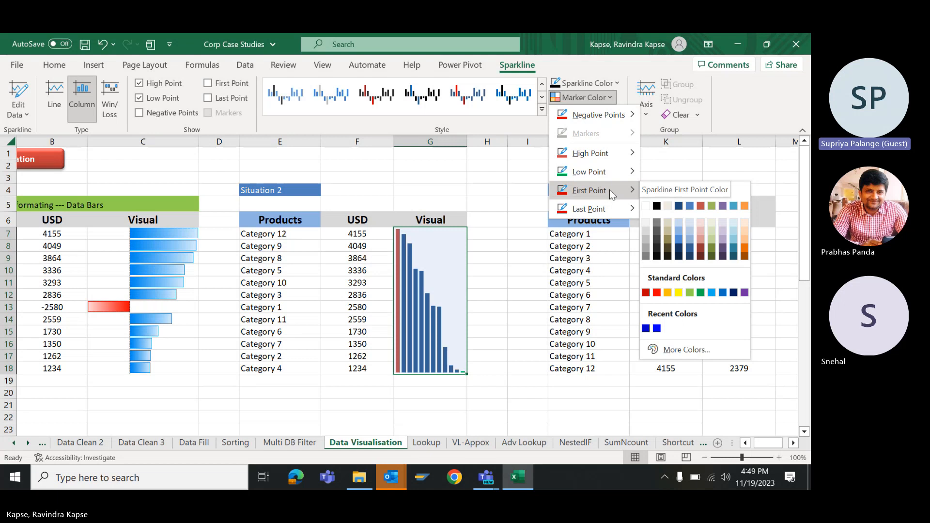
{"action": "left_click", "coordinate": [518, 258]}
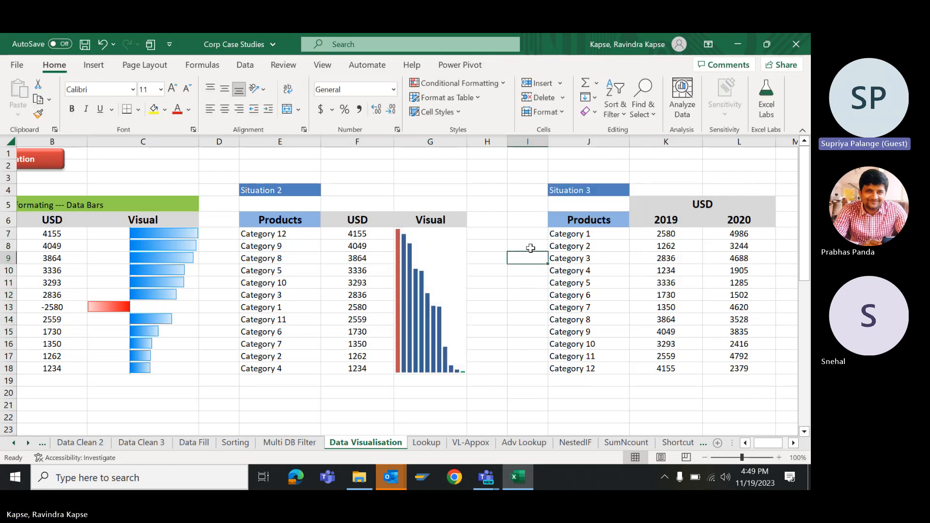
- Widen column G so the Situation 2 column sparkline is larger, and save the workbook
{"action": "left_click_drag", "start_coordinate": [467, 143], "coordinate": [570, 145]}
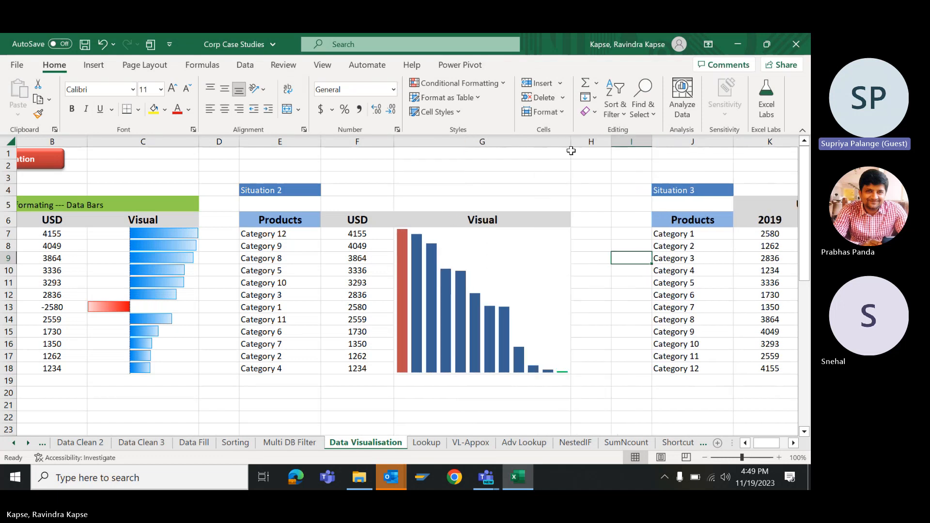
{"action": "scroll", "coordinate": [523, 232], "scroll_direction": "down", "scroll_amount": 1}
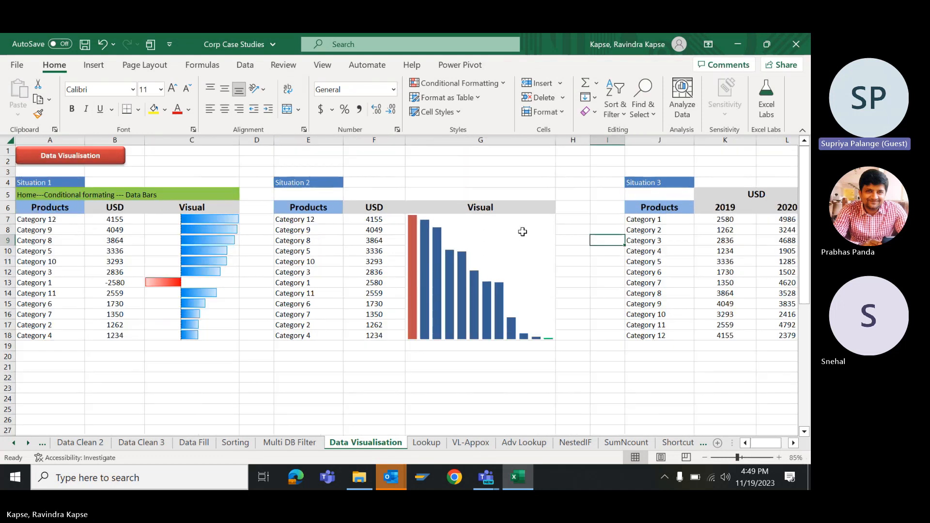
{"action": "left_click", "coordinate": [562, 193]}
{"action": "left_click", "coordinate": [582, 292]}
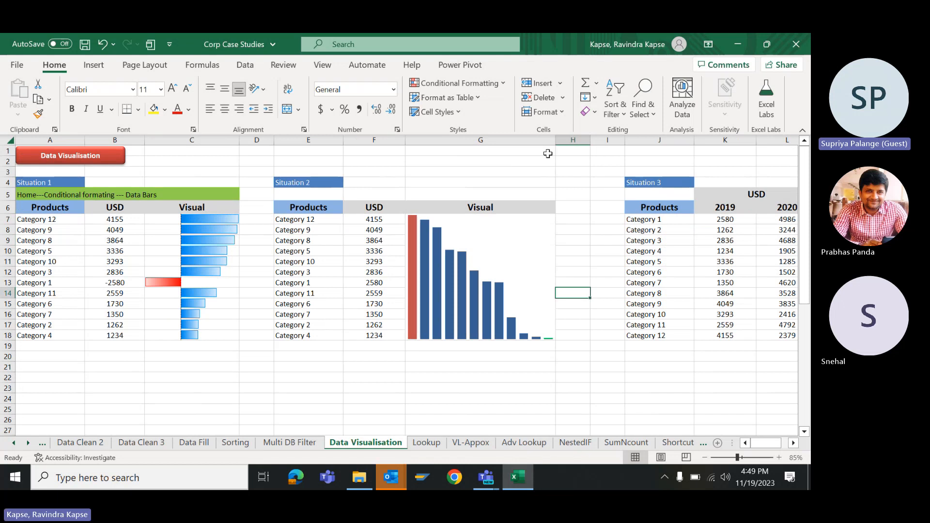
{"action": "left_click_drag", "start_coordinate": [556, 141], "coordinate": [580, 143]}
{"action": "left_click", "coordinate": [591, 271]}
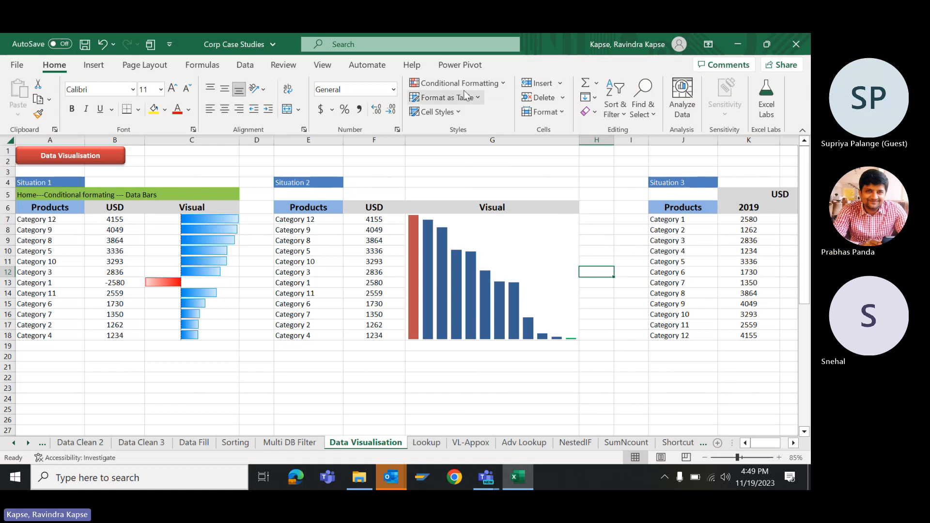
{"action": "key", "text": "ctrl+s"}
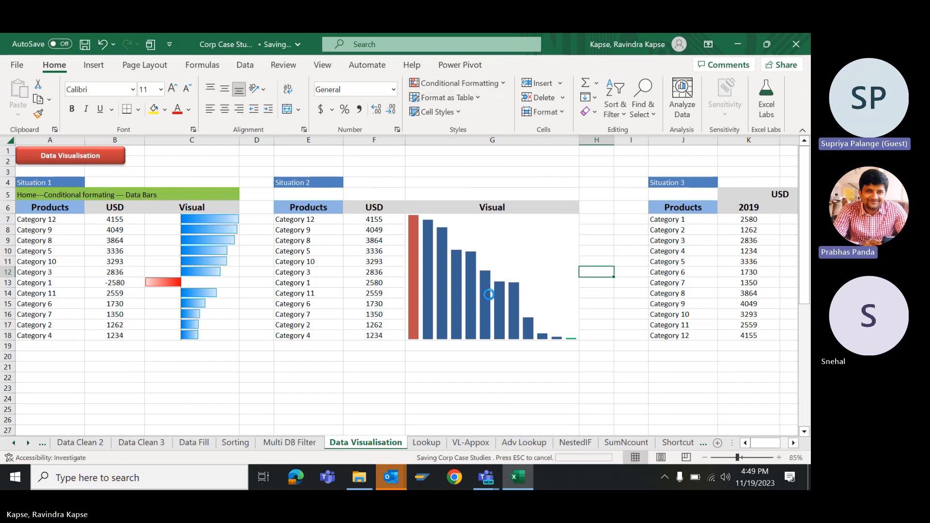
{"action": "left_click", "coordinate": [373, 377]}
{"action": "left_click", "coordinate": [302, 386]}
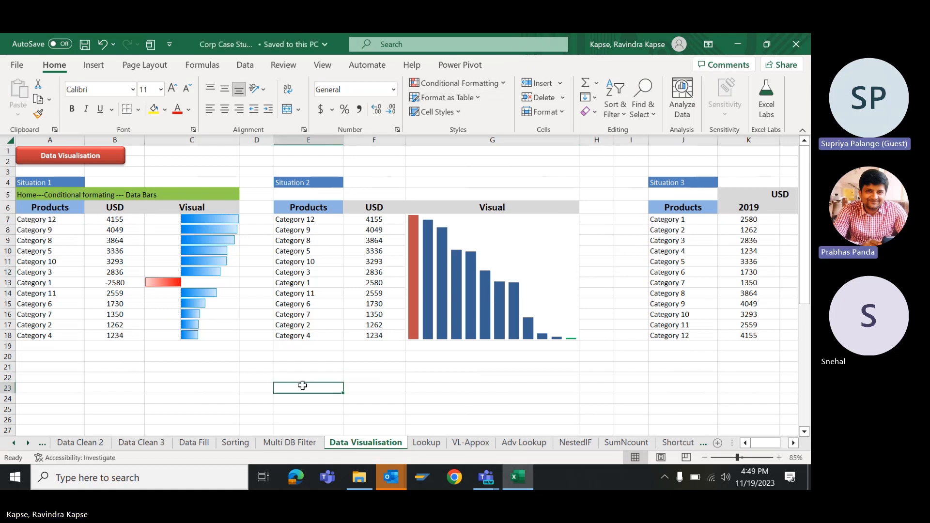
{"action": "left_click", "coordinate": [475, 387]}
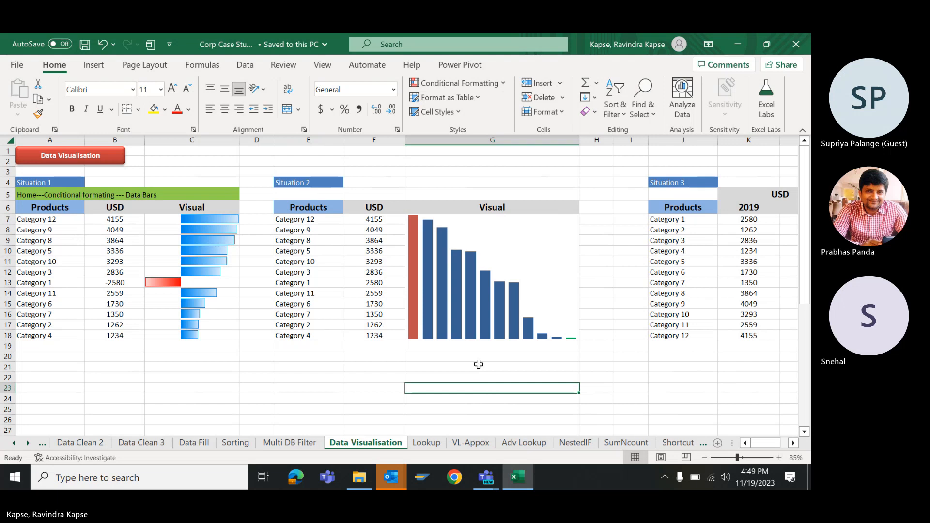
{"action": "left_click", "coordinate": [301, 219]}
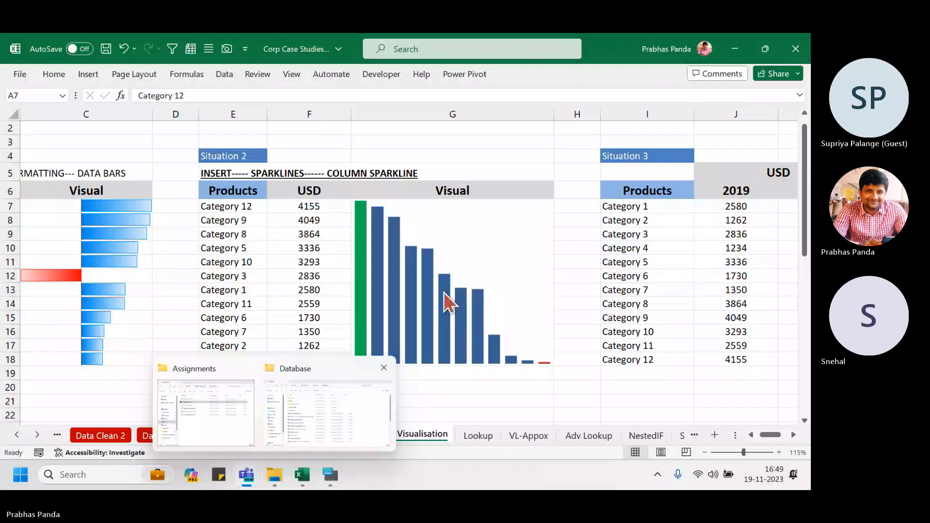
{"action": "left_click", "coordinate": [481, 137]}
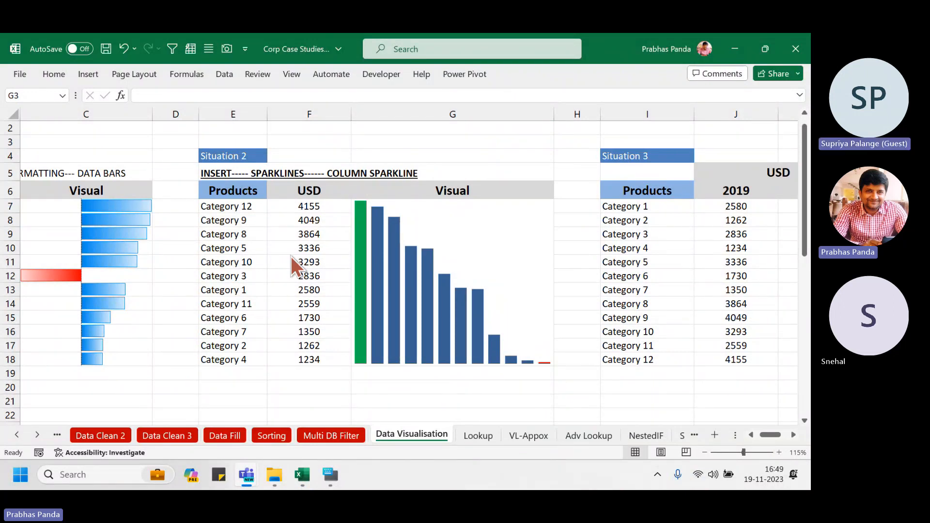
{"action": "left_click", "coordinate": [482, 253]}
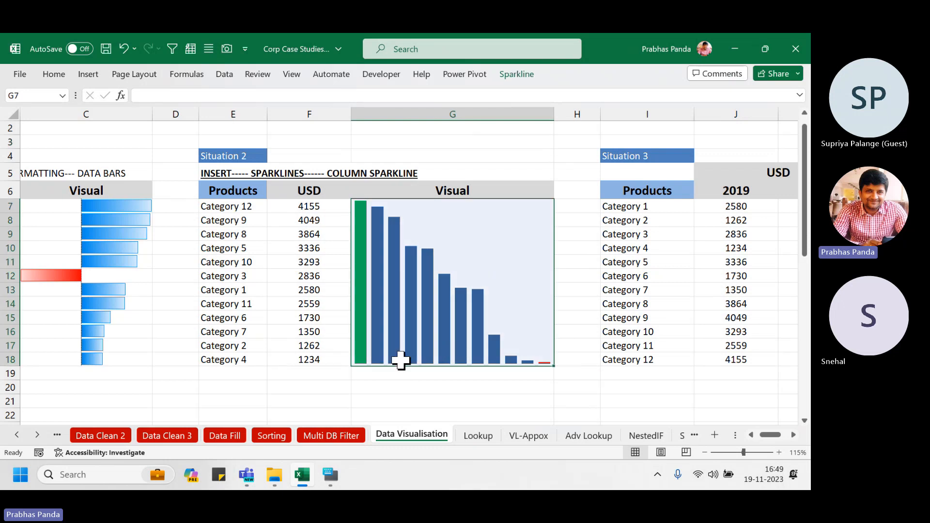
{"action": "left_click_drag", "start_coordinate": [308, 212], "coordinate": [300, 361]}
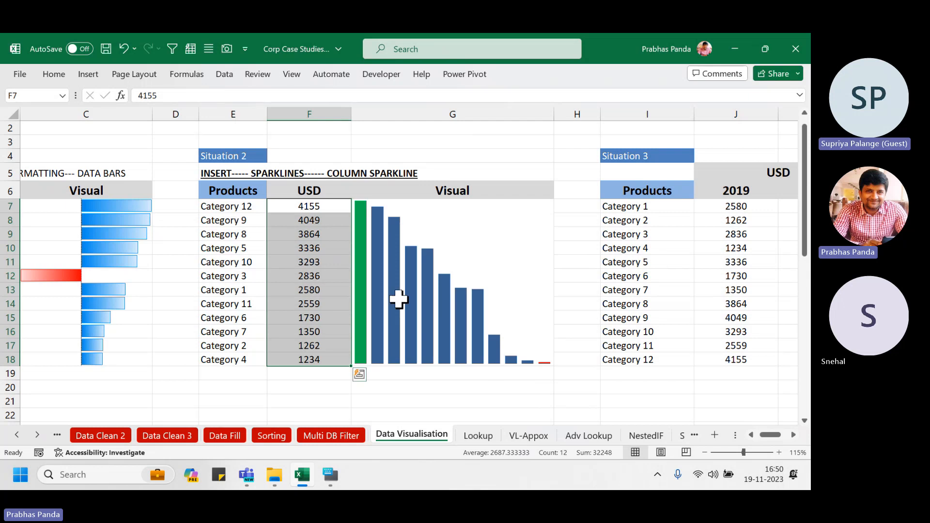
- Set the Situation 2 USD value of Category 3 in F12 to -3500
{"action": "left_click", "coordinate": [303, 278]}
{"action": "type", "text": "-"}
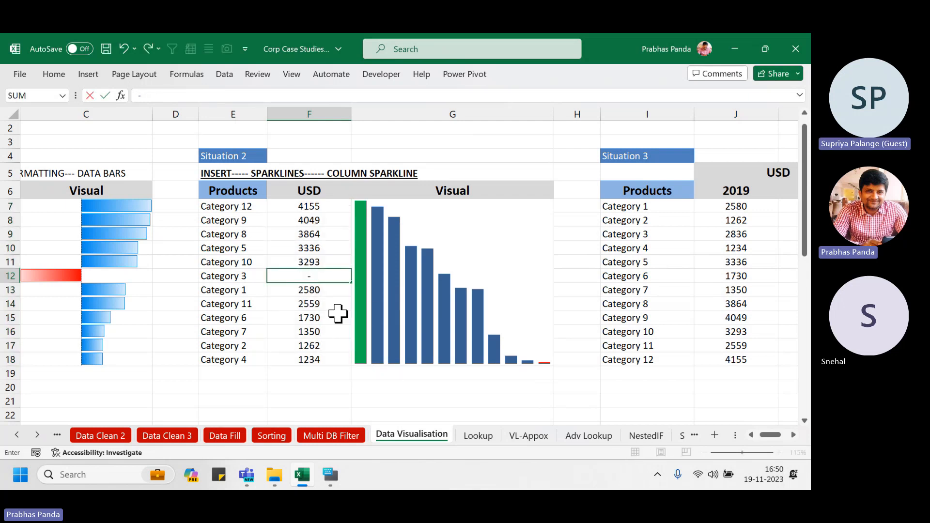
{"action": "type", "text": "3500"}
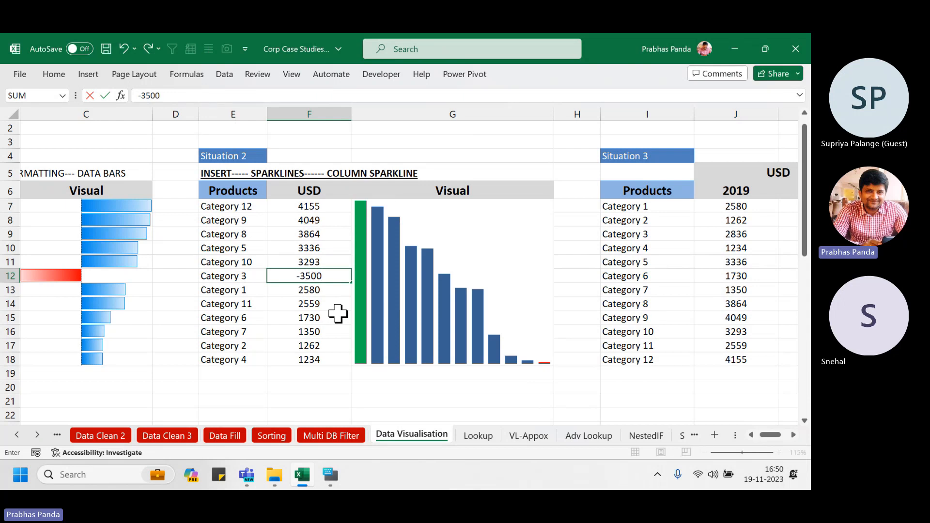
{"action": "key", "text": "Return"}
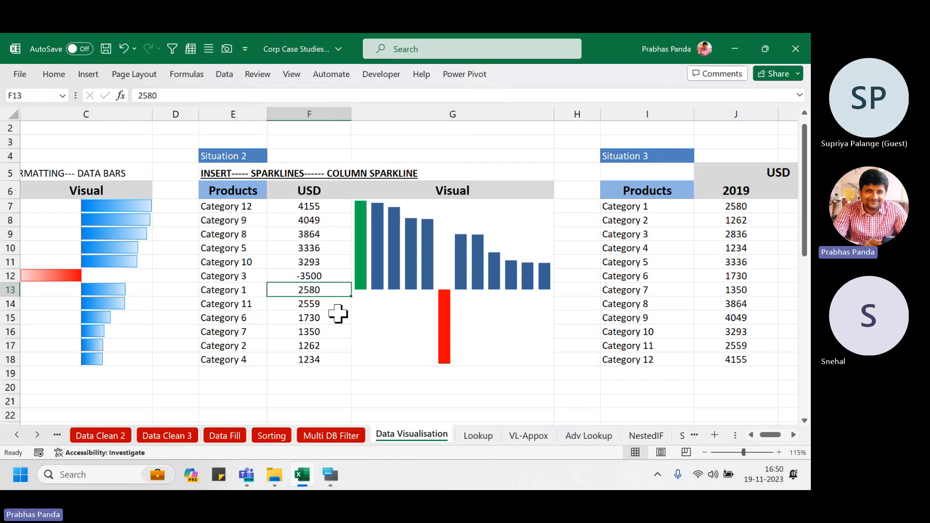
- Set the Situation 2 USD value of Category 5 in F10 to -4500
{"action": "key", "text": "Up"}
{"action": "key", "text": "Up"}
{"action": "key", "text": "Up"}
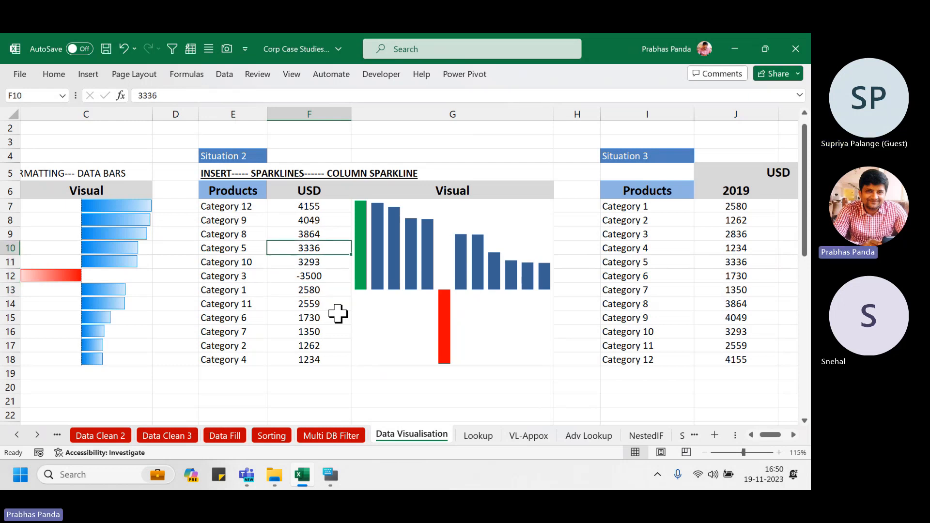
{"action": "type", "text": "-4500"}
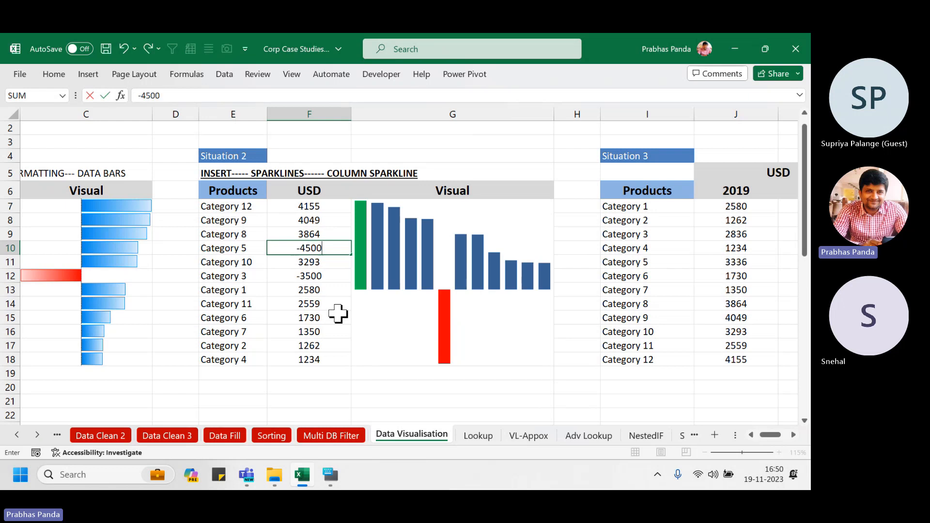
{"action": "key", "text": "Return"}
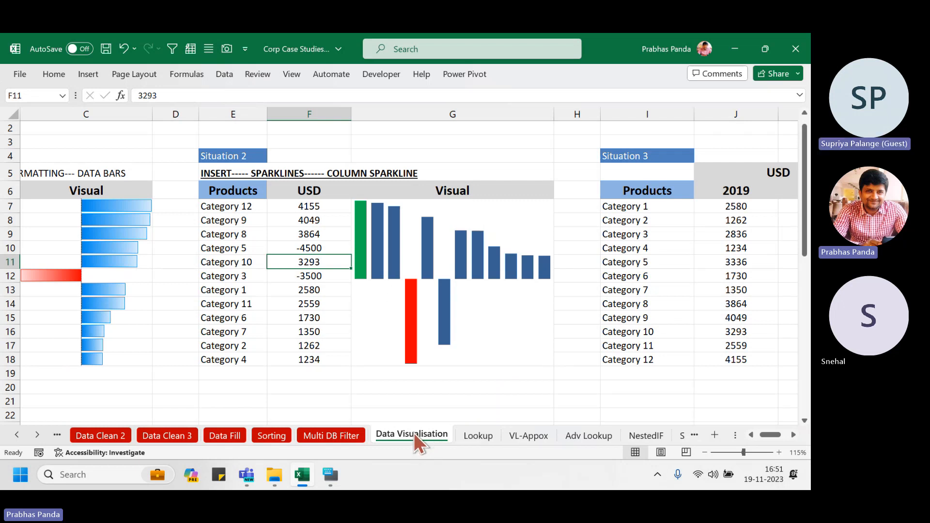
- Turn off the Low Point highlight and turn on Negative Points for the Situation 2 column sparkline
{"action": "left_click", "coordinate": [492, 302]}
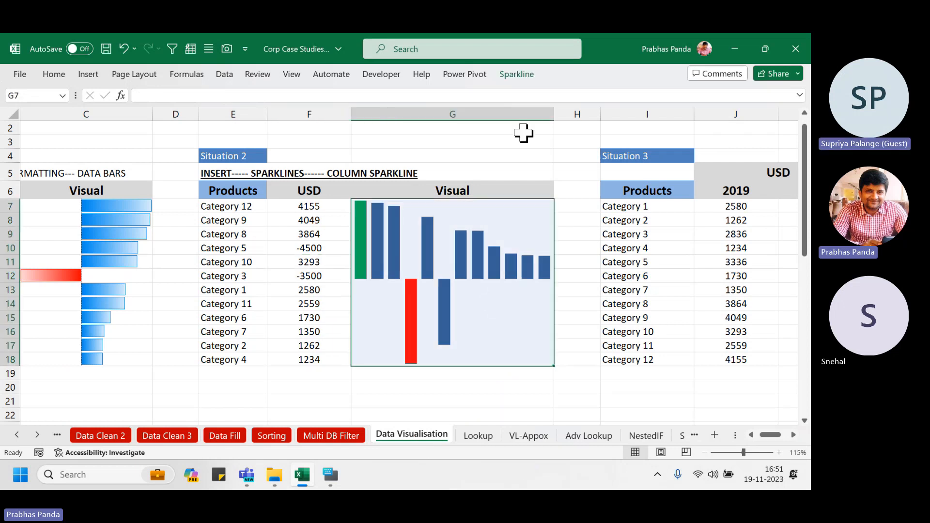
{"action": "left_click", "coordinate": [523, 71]}
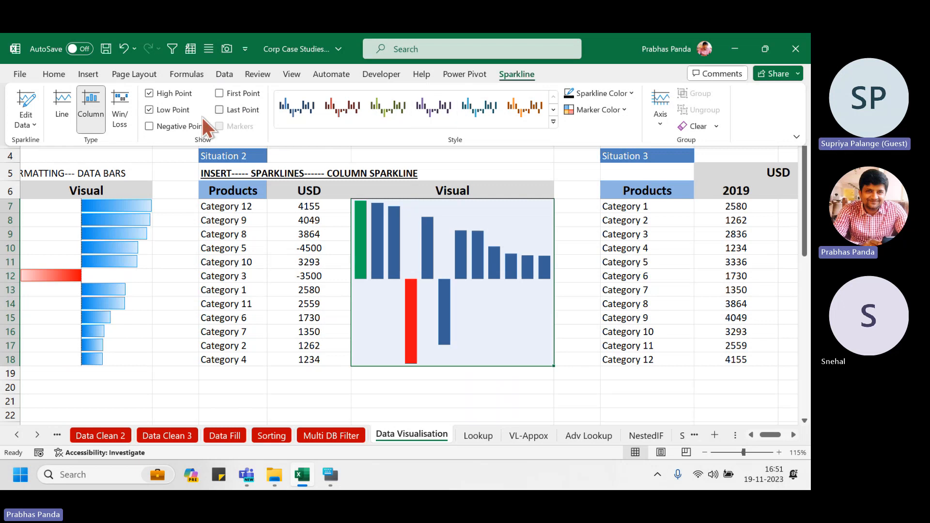
{"action": "left_click", "coordinate": [167, 108]}
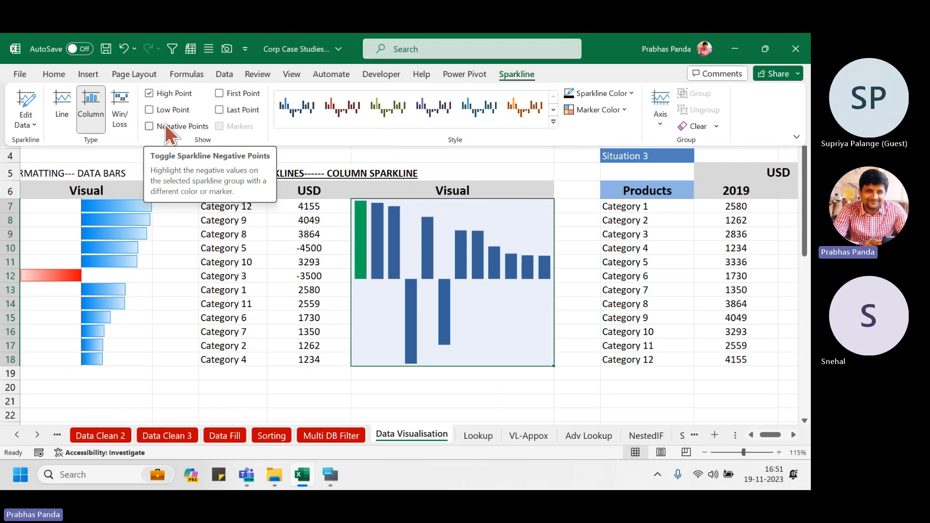
{"action": "left_click", "coordinate": [165, 124]}
{"action": "left_click", "coordinate": [487, 395]}
{"action": "left_click", "coordinate": [485, 387]}
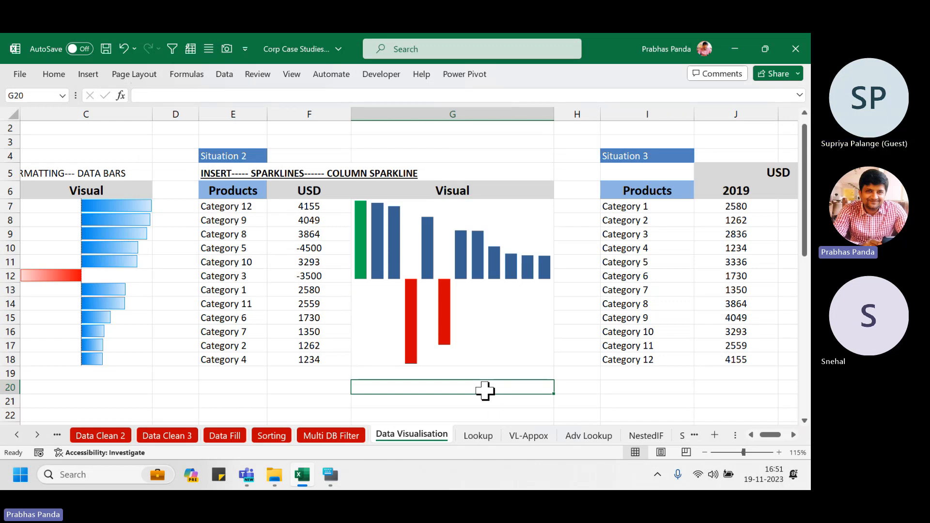
{"action": "left_click", "coordinate": [503, 326]}
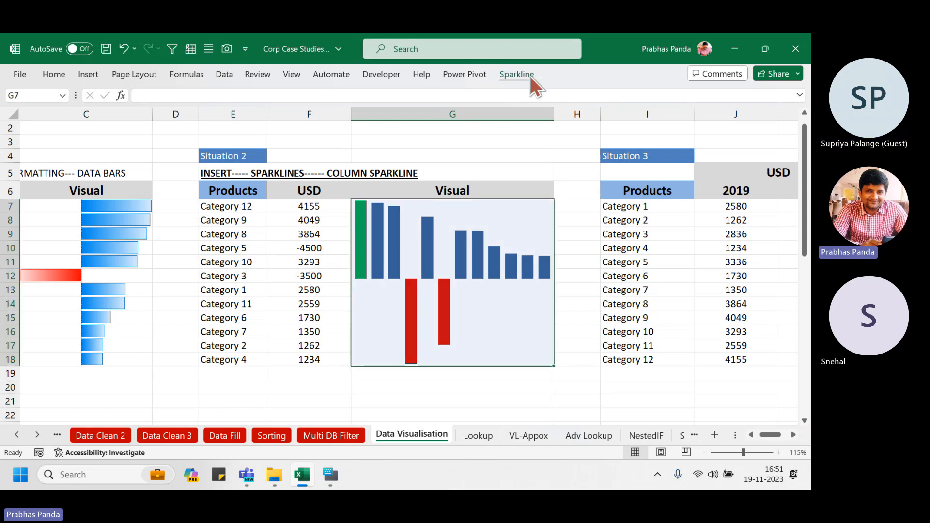
{"action": "left_click", "coordinate": [530, 75]}
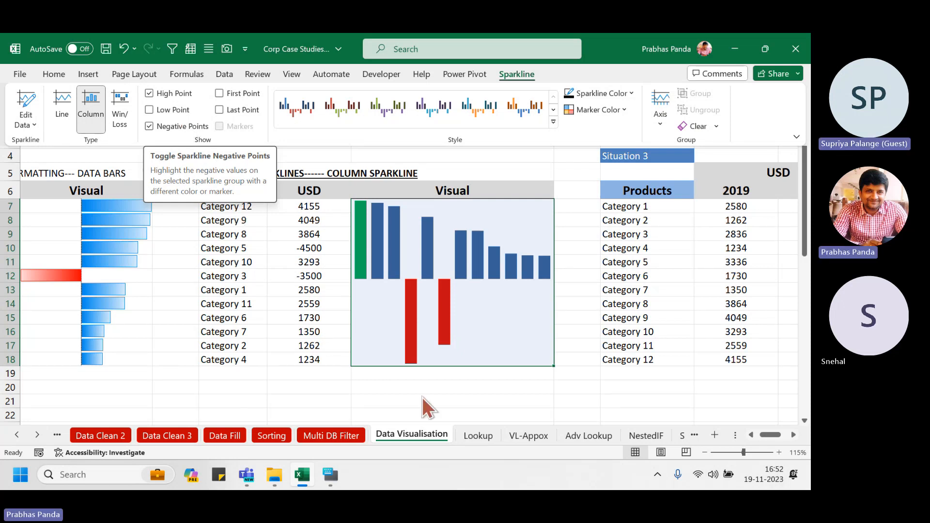
{"action": "left_click", "coordinate": [308, 347]}
{"action": "left_click", "coordinate": [262, 262]}
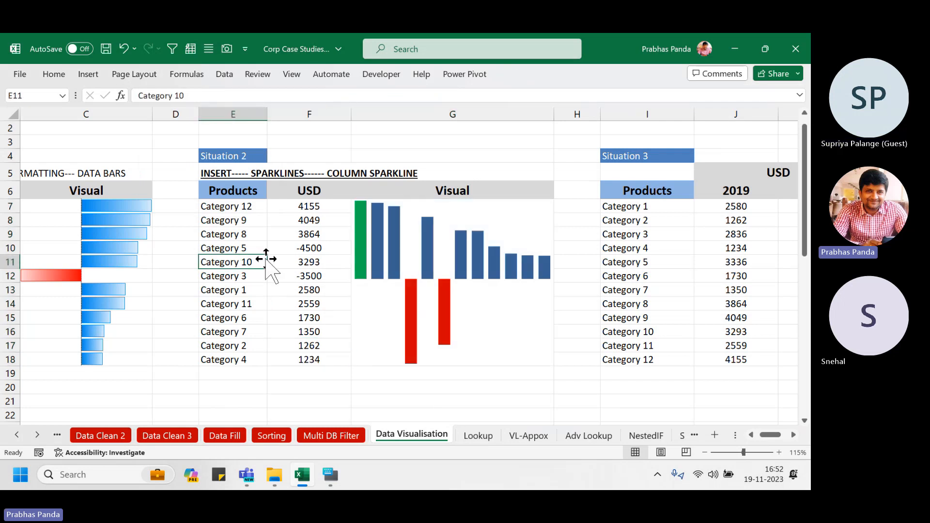
- Narrow columns I, J and K, which hold the Situation 3 products and their 2019 and 2020 values
{"action": "key", "text": "Right"}
{"action": "key", "text": "Right"}
{"action": "key", "text": "Right"}
{"action": "key", "text": "Right"}
{"action": "key", "text": "Right"}
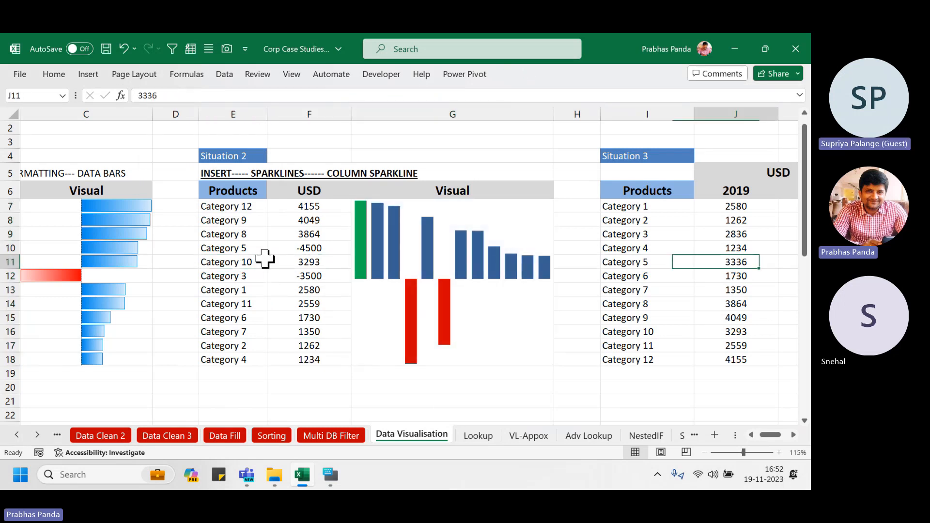
{"action": "key", "text": "Right"}
{"action": "key", "text": "Right"}
{"action": "key", "text": "Right"}
{"action": "key", "text": "Right"}
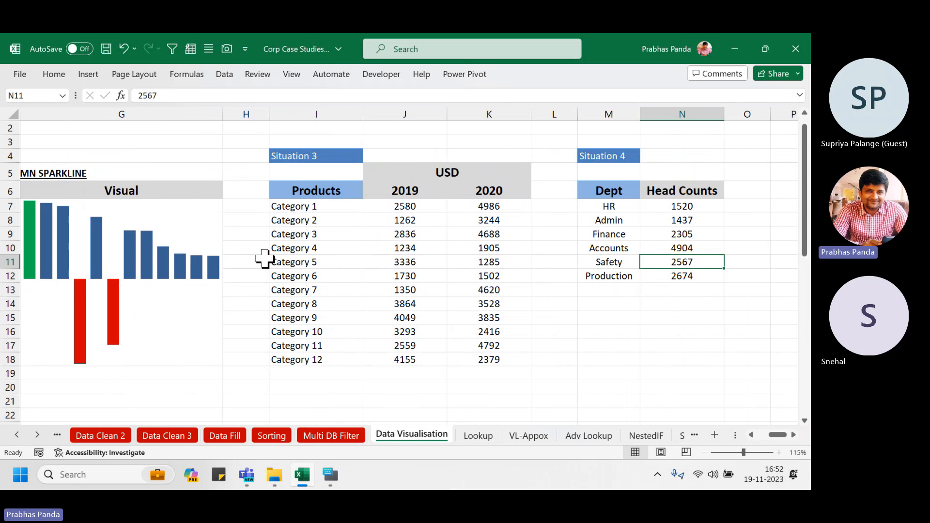
{"action": "left_click_drag", "start_coordinate": [364, 116], "coordinate": [345, 117]}
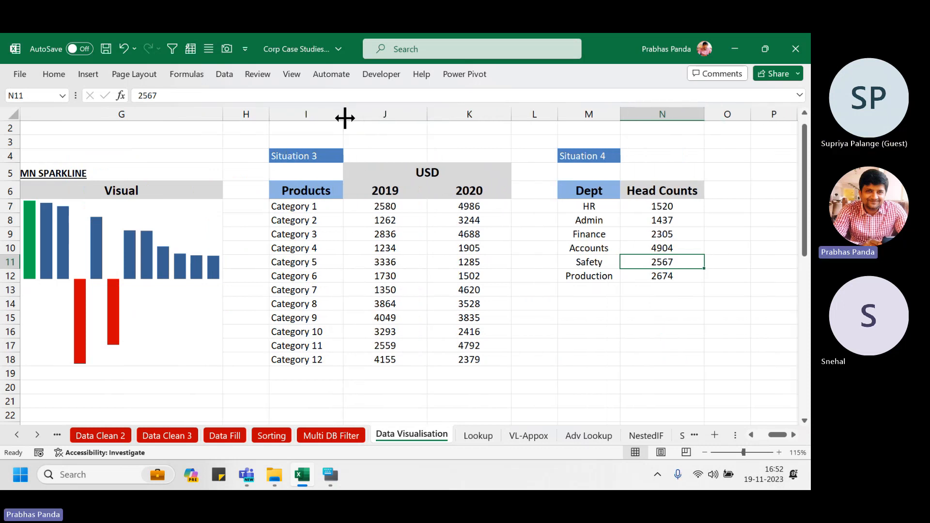
{"action": "left_click_drag", "start_coordinate": [427, 116], "coordinate": [414, 116]}
{"action": "left_click_drag", "start_coordinate": [495, 116], "coordinate": [478, 118]}
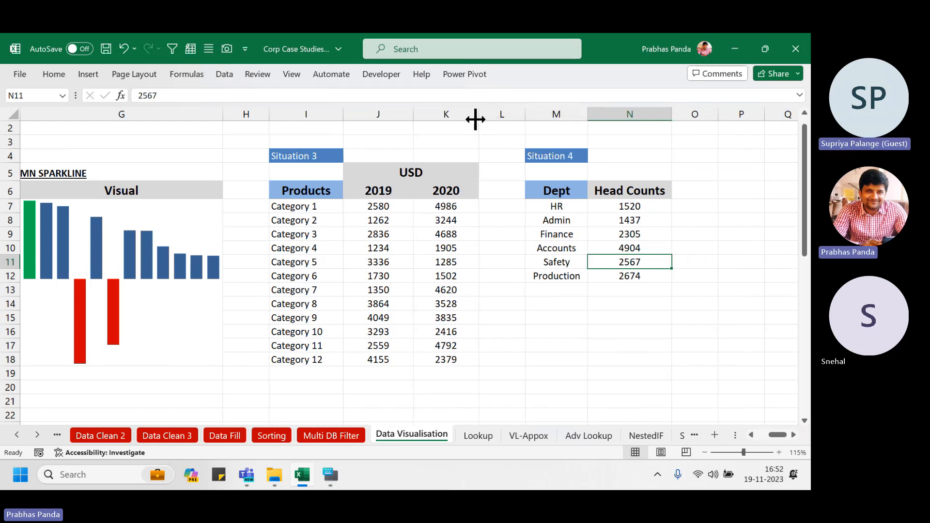
{"action": "left_click_drag", "start_coordinate": [303, 192], "coordinate": [283, 360]}
{"action": "left_click_drag", "start_coordinate": [366, 184], "coordinate": [357, 364]}
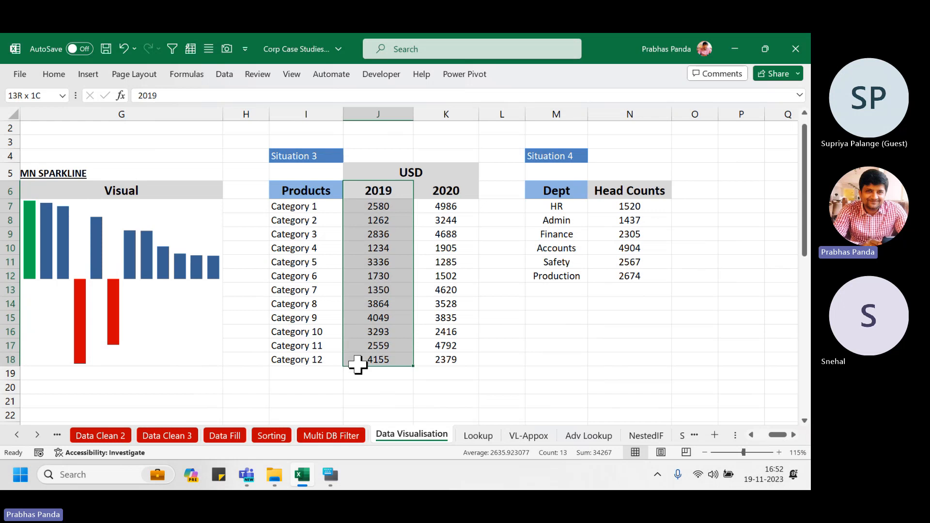
{"action": "left_click_drag", "start_coordinate": [443, 191], "coordinate": [434, 359]}
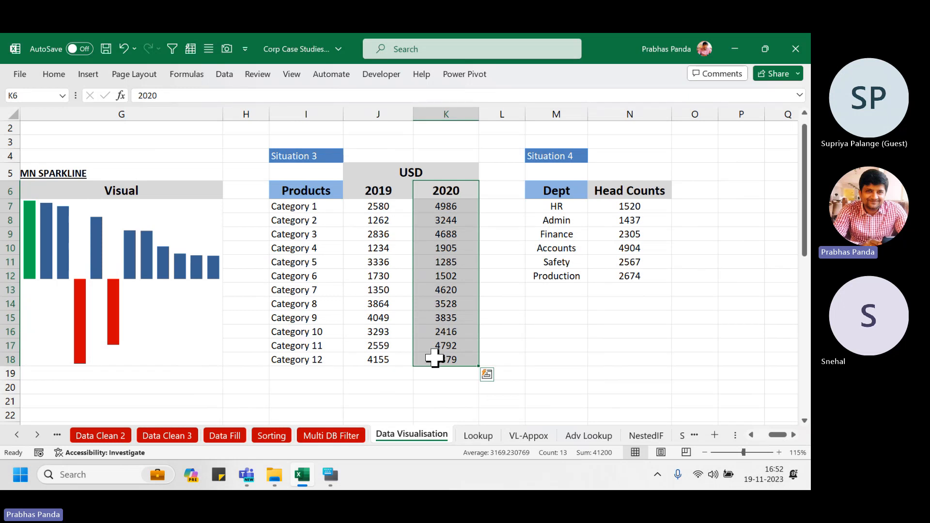
- Insert two new columns immediately after the 2020 column of the Situation 3 table
{"action": "left_click", "coordinate": [500, 192]}
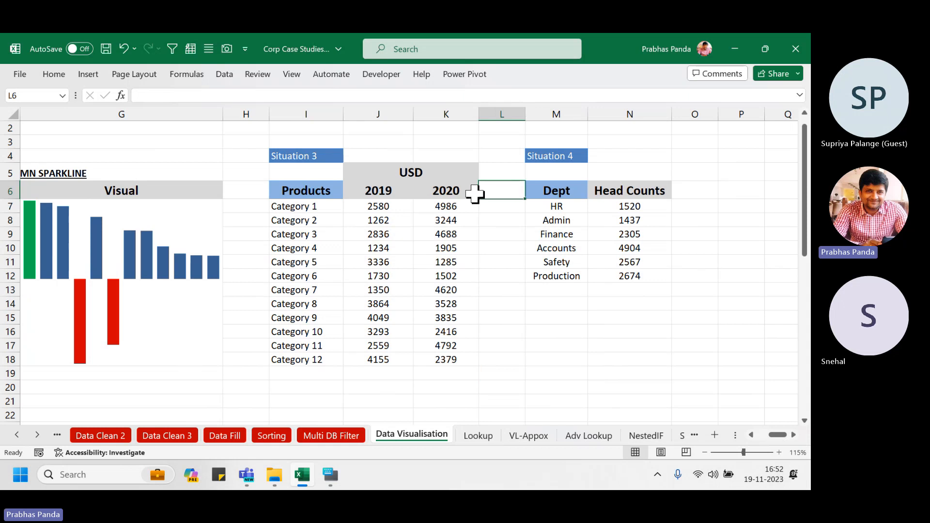
{"action": "key", "text": "alt"}
{"action": "key", "text": "i"}
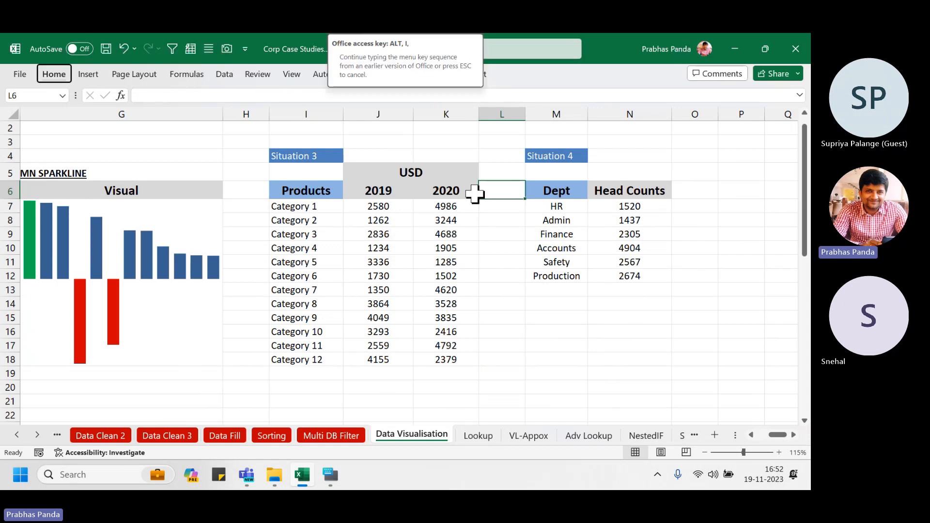
{"action": "key", "text": "c"}
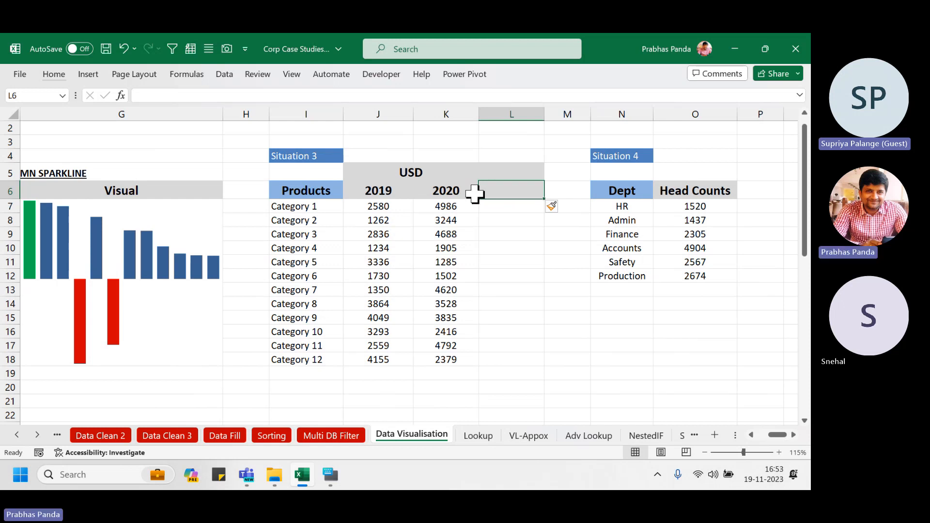
{"action": "key", "text": "F4"}
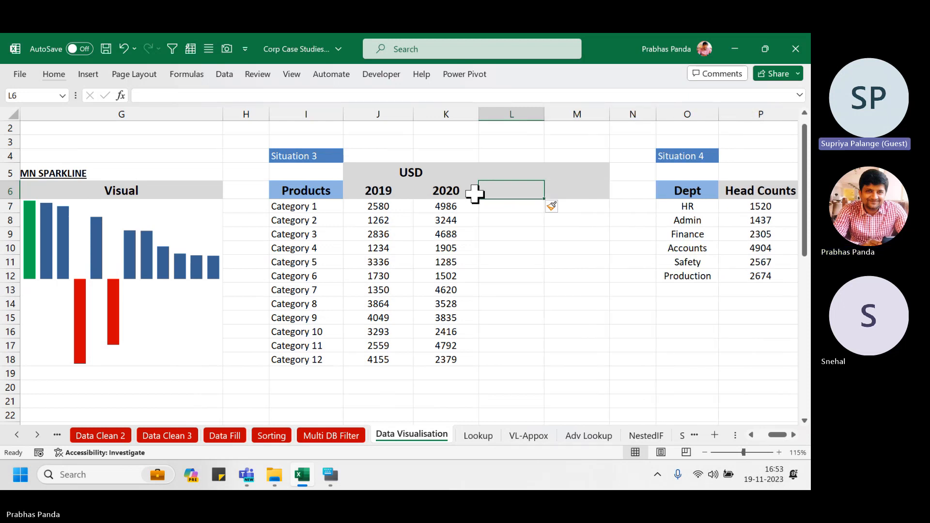
- Add the headers Growth in L6 and Visual in M6 to the Situation 3 table
{"action": "left_click", "coordinate": [474, 193]}
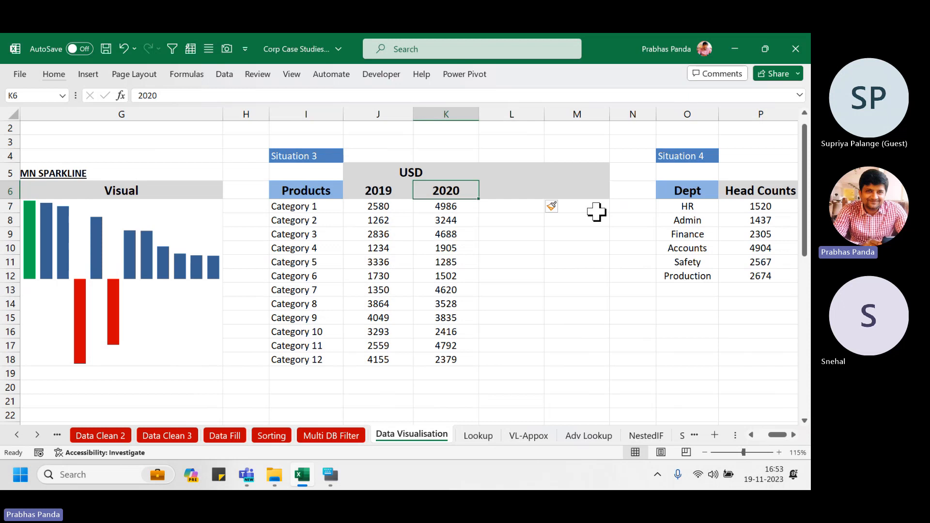
{"action": "left_click", "coordinate": [521, 193]}
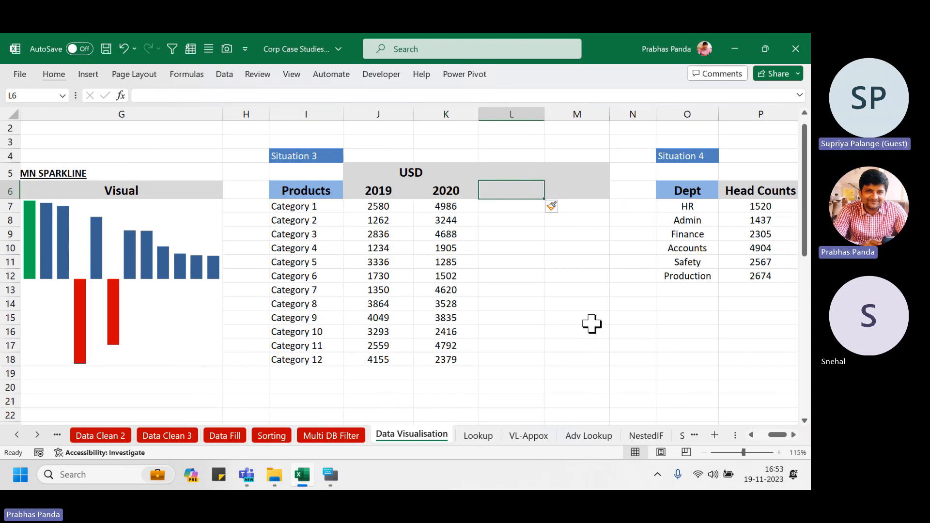
{"action": "type", "text": "Growth"}
{"action": "key", "text": "Tab"}
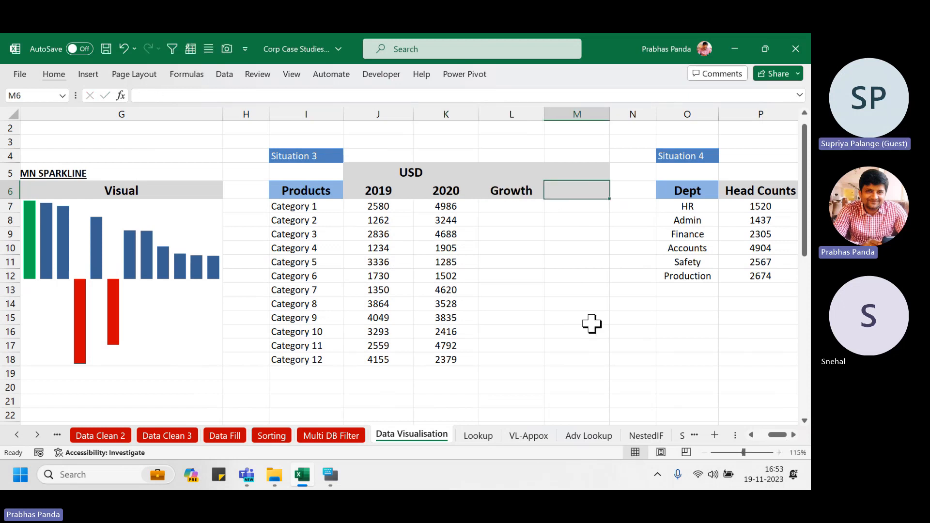
{"action": "type", "text": "Visual"}
{"action": "key", "text": "Return"}
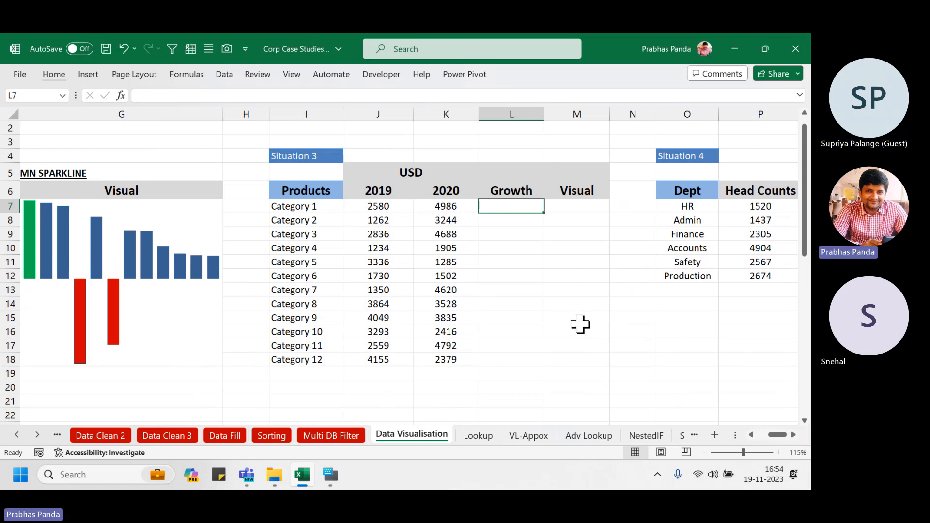
- Try to fill the Growth cells L7:L18 with a formula subtracting the 2019 value from the 2020 value
{"action": "key", "text": "shift+Down"}
{"action": "key", "text": "shift+Down"}
{"action": "key", "text": "shift+Down"}
{"action": "key", "text": "shift+Down"}
{"action": "key", "text": "shift+Down"}
{"action": "key", "text": "shift+Down"}
{"action": "key", "text": "shift+Down"}
{"action": "key", "text": "shift+Down"}
{"action": "key", "text": "shift+Down"}
{"action": "key", "text": "shift+Down"}
{"action": "key", "text": "shift+Down"}
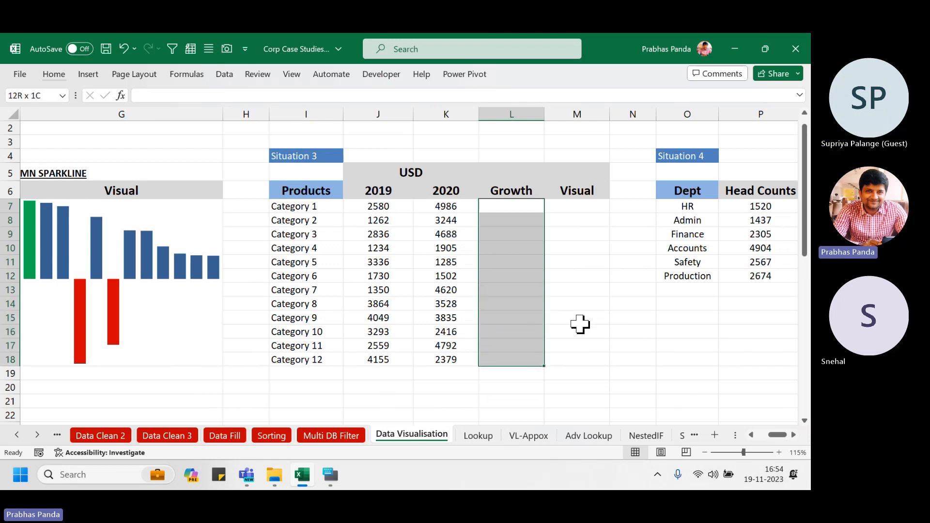
{"action": "type", "text": "="}
{"action": "key", "text": "Left"}
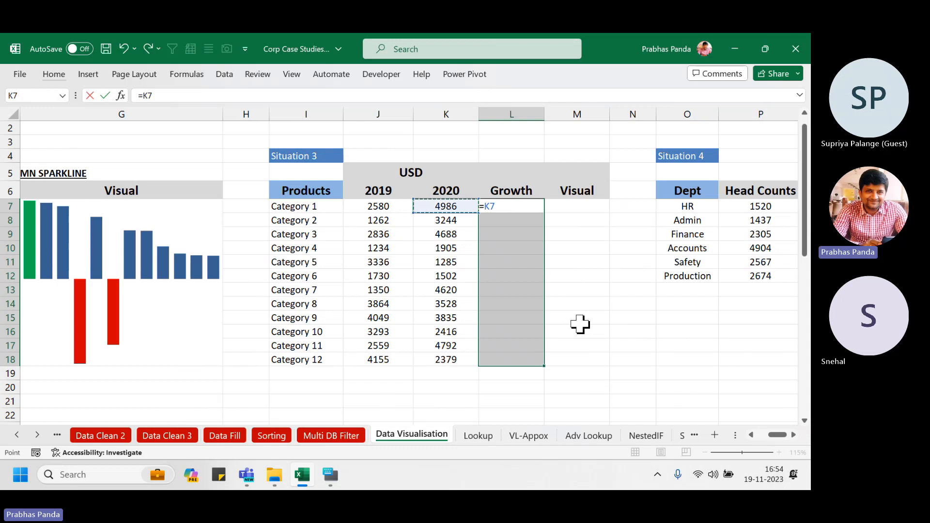
{"action": "type", "text": "-"}
{"action": "key", "text": "Left"}
{"action": "key", "text": "Left"}
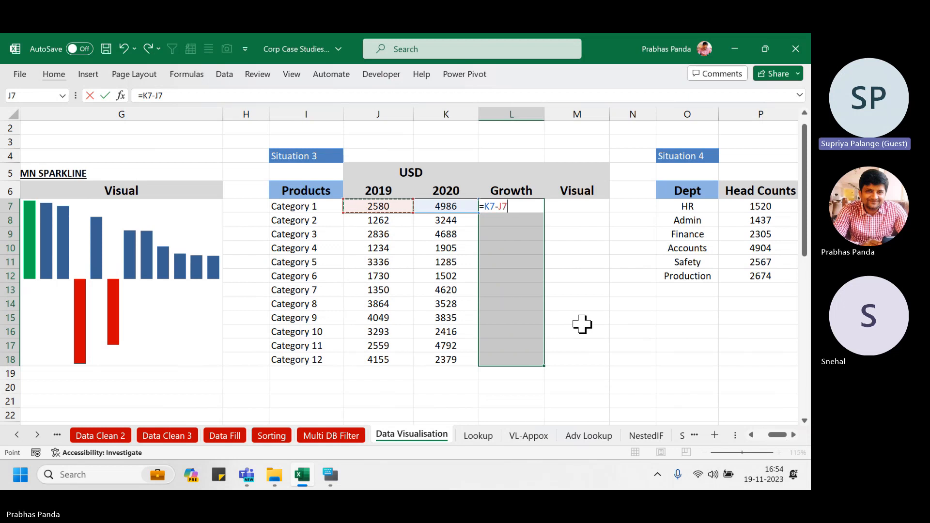
{"action": "left_click", "coordinate": [582, 323]}
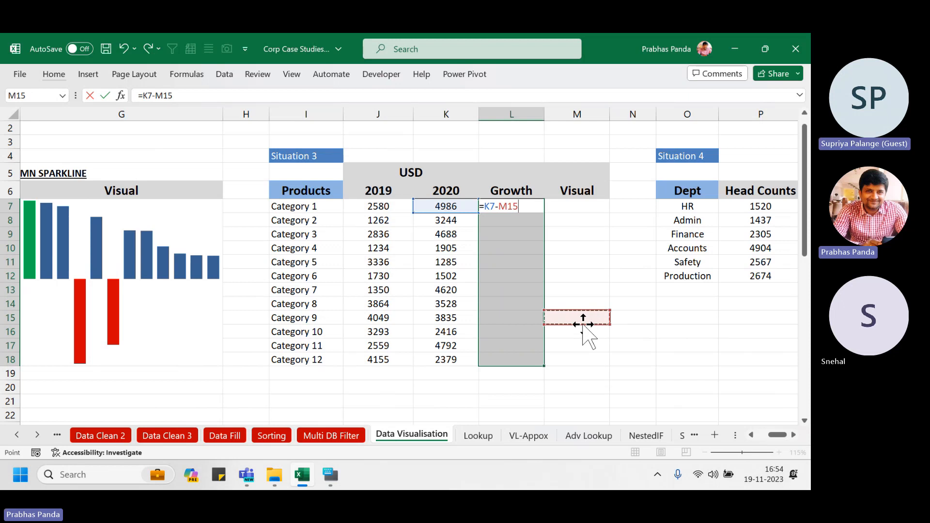
{"action": "key", "text": "ctrl+Return"}
{"action": "key", "text": "Right"}
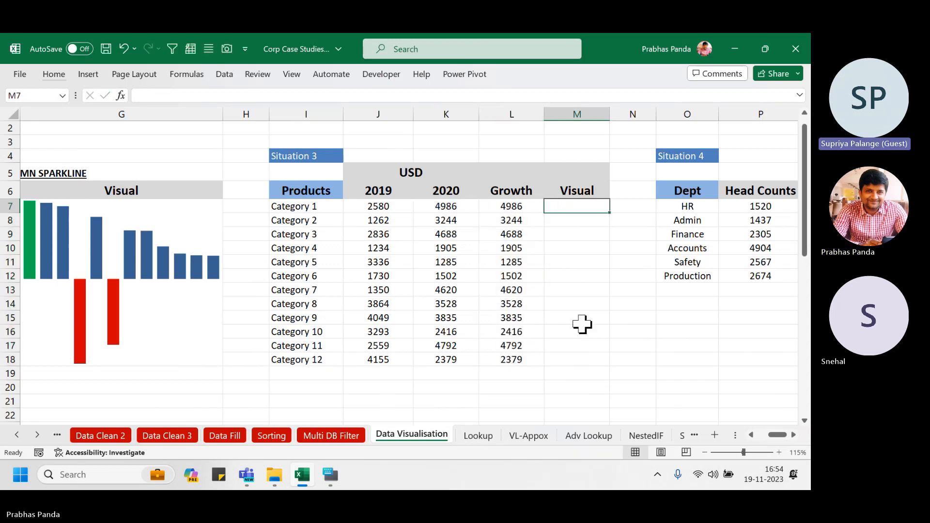
{"action": "key", "text": "ctrl+shift+Down"}
{"action": "key", "text": "ctrl+Up"}
{"action": "key", "text": "Down"}
{"action": "key", "text": "shift+Down"}
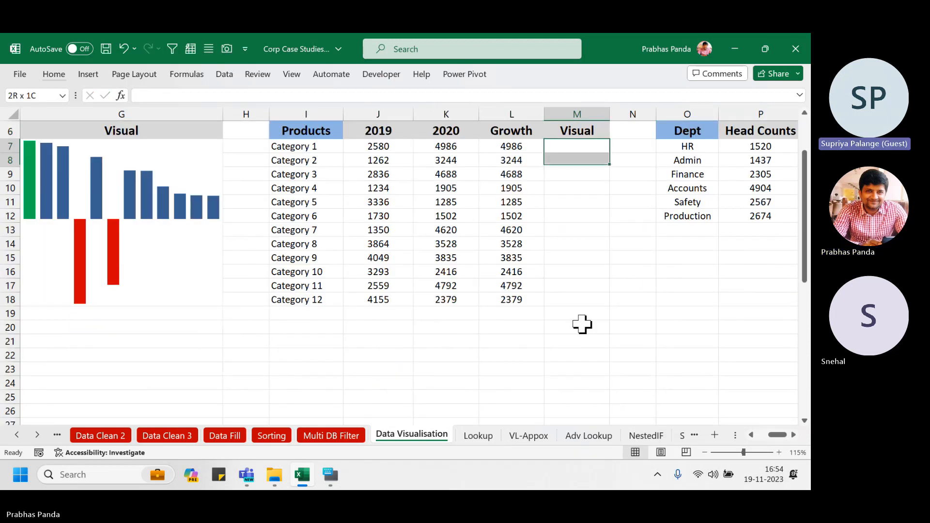
{"action": "key", "text": "shift+Down"}
{"action": "key", "text": "shift+Down"}
{"action": "key", "text": "shift+Down"}
{"action": "key", "text": "shift+Down"}
{"action": "key", "text": "shift+Down"}
{"action": "key", "text": "shift+Down"}
{"action": "key", "text": "shift+Down"}
{"action": "key", "text": "shift+Down"}
{"action": "key", "text": "shift+Down"}
{"action": "key", "text": "shift+Down"}
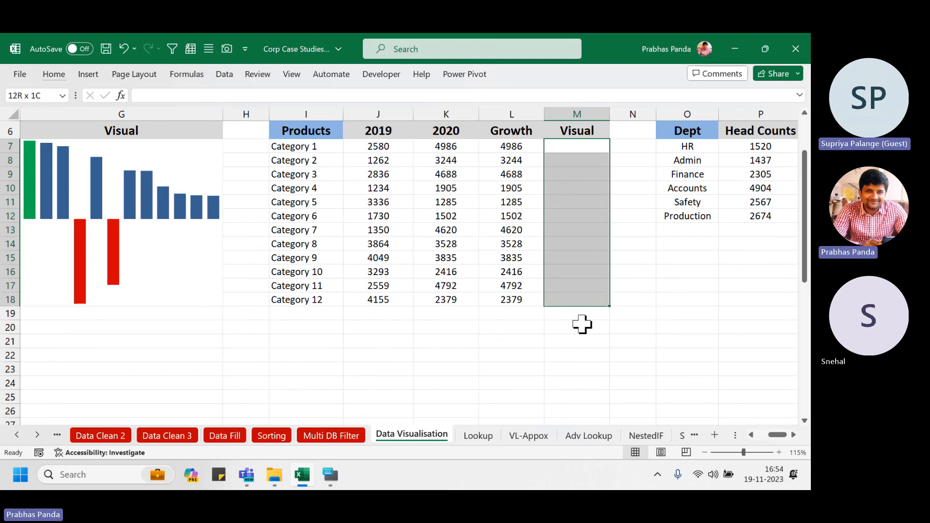
{"action": "type", "text": "="}
{"action": "key", "text": "Left"}
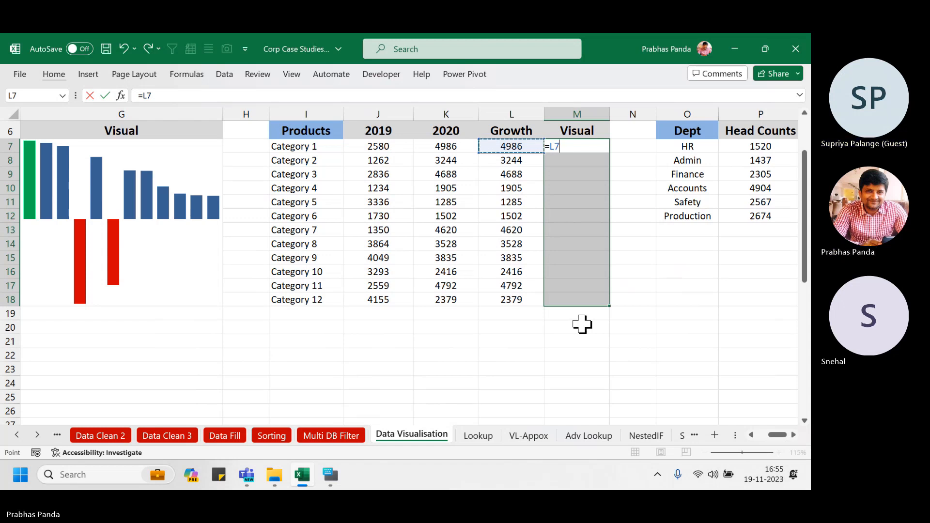
{"action": "key", "text": "Escape"}
- Examine the Growth formulas from L7 to L12 and check which cells the L7 formula refers to
{"action": "key", "text": "Left"}
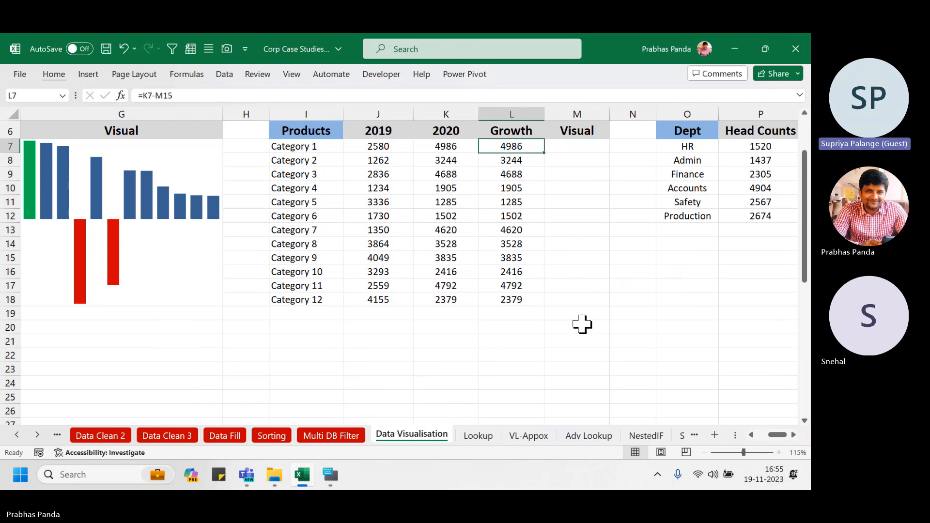
{"action": "key", "text": "Down"}
{"action": "key", "text": "Down"}
{"action": "key", "text": "Down"}
{"action": "key", "text": "Down"}
{"action": "key", "text": "Down"}
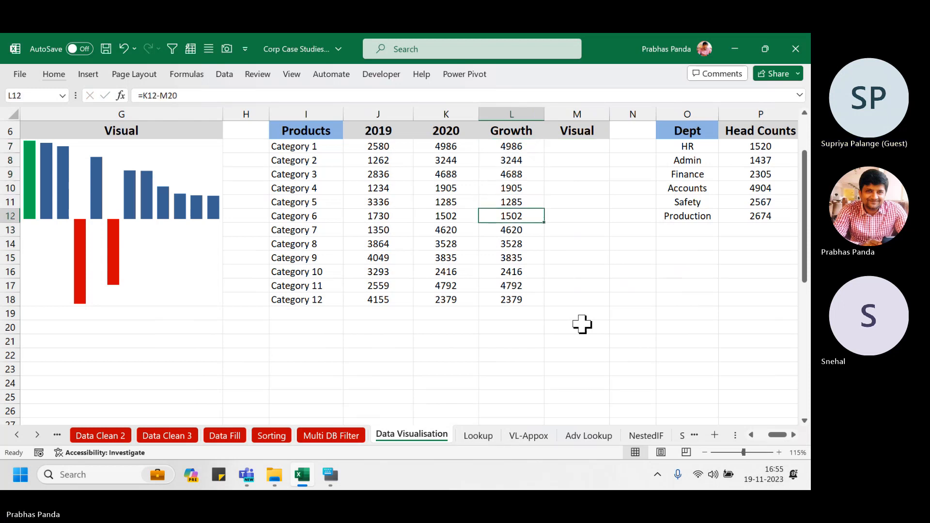
{"action": "key", "text": "Up"}
{"action": "key", "text": "Up"}
{"action": "key", "text": "Up"}
{"action": "key", "text": "Up"}
{"action": "key", "text": "Up"}
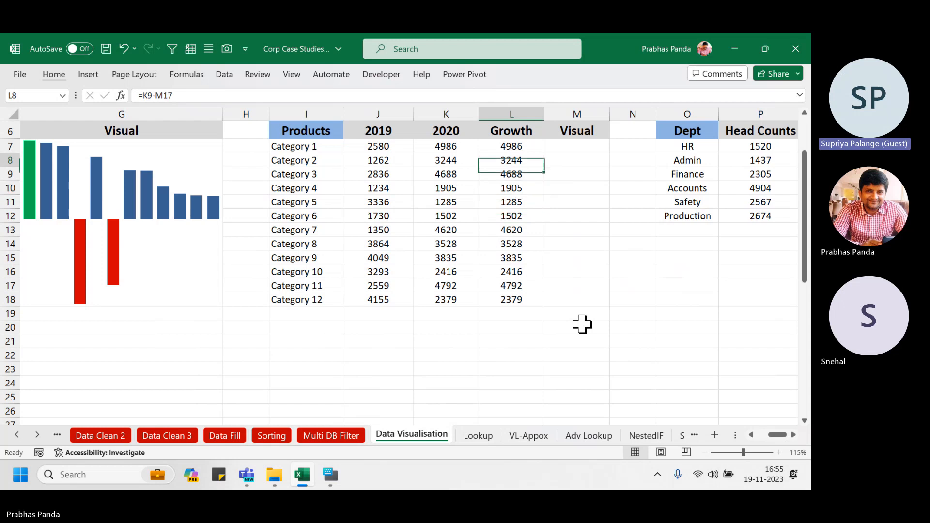
{"action": "key", "text": "F2"}
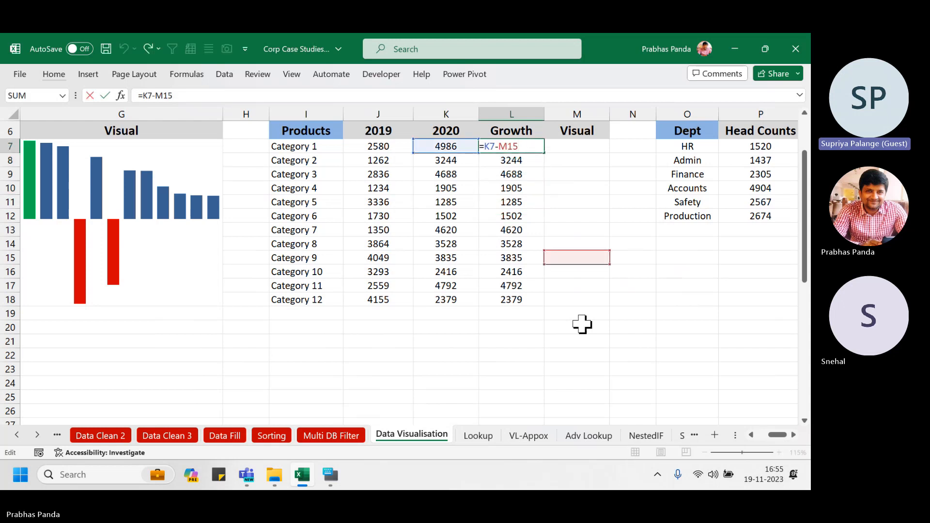
{"action": "key", "text": "Escape"}
- Replace the Growth formulas in L7:L18 with =K7-J7, so each row subtracts 2019 from 2020
{"action": "key", "text": "ctrl+shift+Down"}
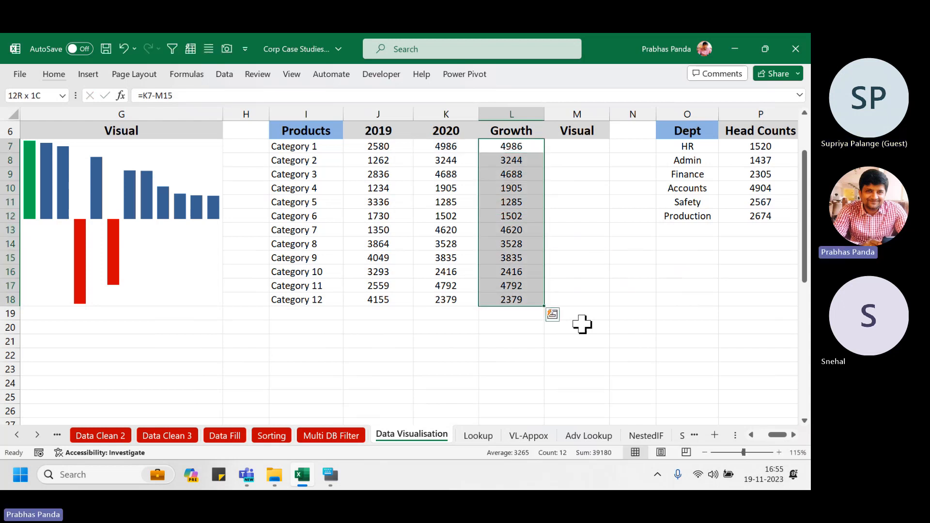
{"action": "type", "text": "="}
{"action": "key", "text": "Left"}
{"action": "type", "text": "-"}
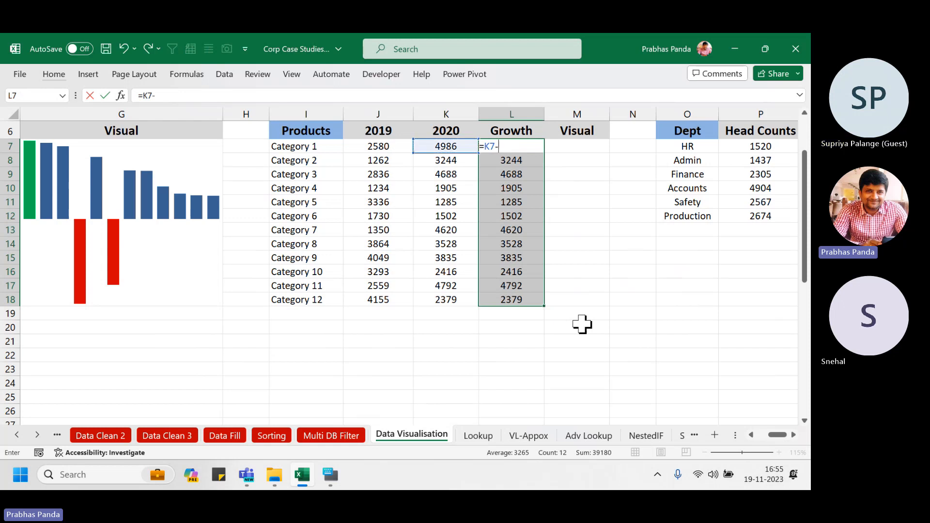
{"action": "key", "text": "Left"}
{"action": "key", "text": "Left"}
{"action": "key", "text": "ctrl+Return"}
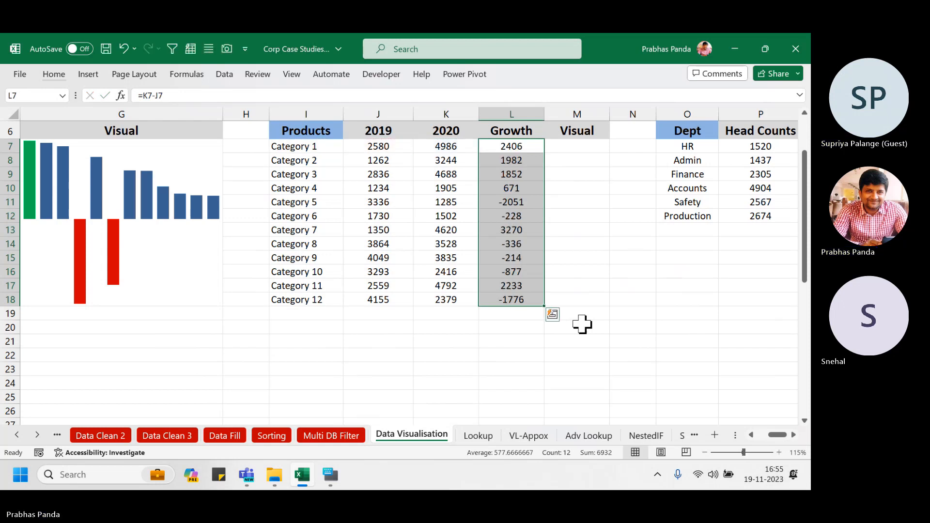
- Fill the Visual cells M7:M18 with =L7 so each row repeats its Growth value
{"action": "key", "text": "Right"}
{"action": "key", "text": "shift+Down"}
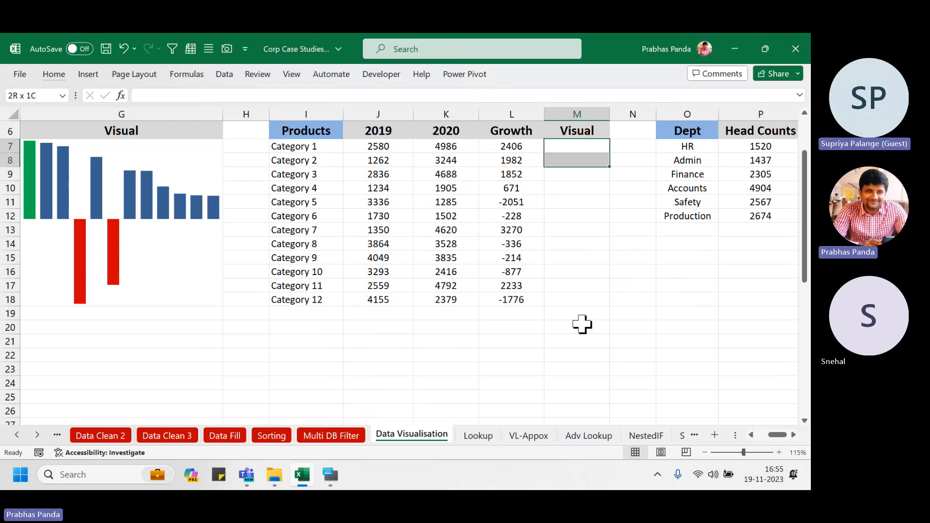
{"action": "key", "text": "shift+Down"}
{"action": "key", "text": "shift+Down"}
{"action": "key", "text": "shift+Down"}
{"action": "key", "text": "shift+Down"}
{"action": "key", "text": "shift+Down"}
{"action": "key", "text": "shift+Down"}
{"action": "key", "text": "shift+Down"}
{"action": "key", "text": "shift+Down"}
{"action": "key", "text": "shift+Down"}
{"action": "key", "text": "shift+Down"}
{"action": "type", "text": "="}
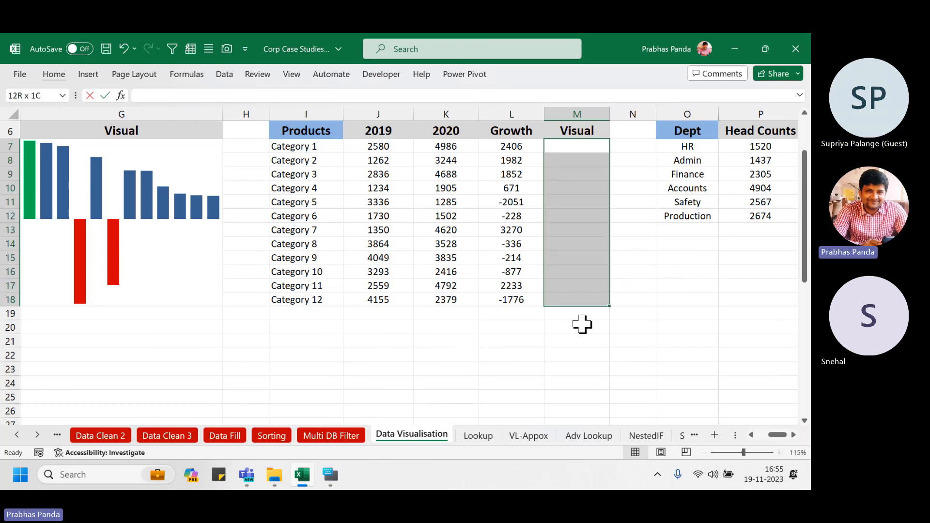
{"action": "key", "text": "Left"}
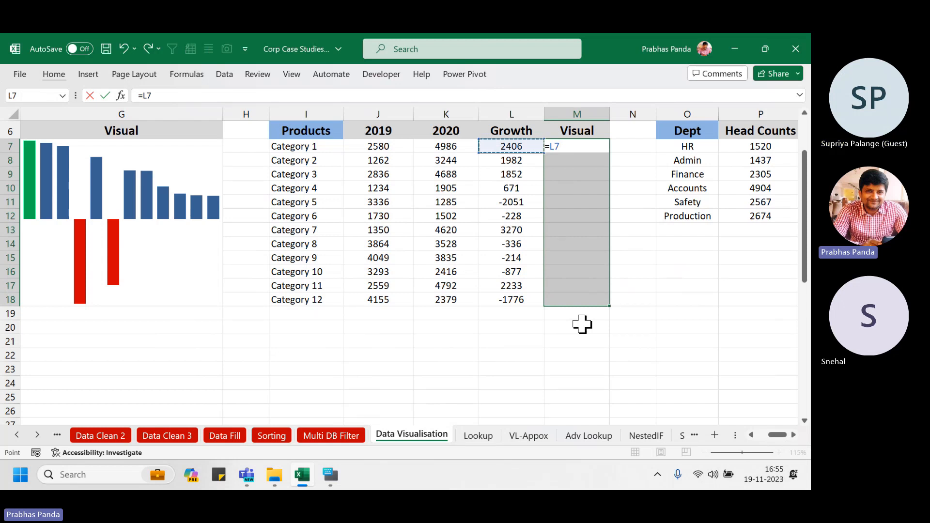
{"action": "key", "text": "ctrl+Return"}
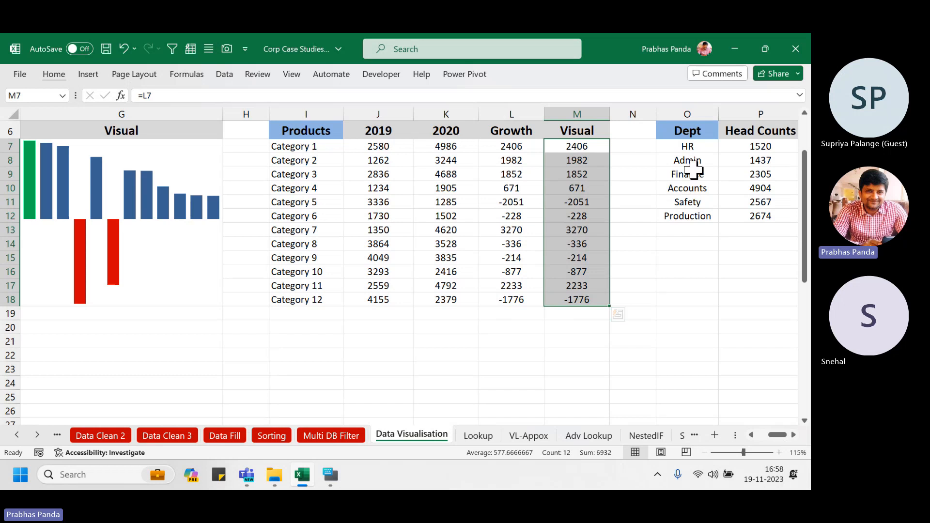
- Start formatting the Visual values in M7:M18 of the Situation 3 table
{"action": "scroll", "coordinate": [690, 170], "scroll_direction": "up", "scroll_amount": 1}
{"action": "left_click", "coordinate": [794, 436]}
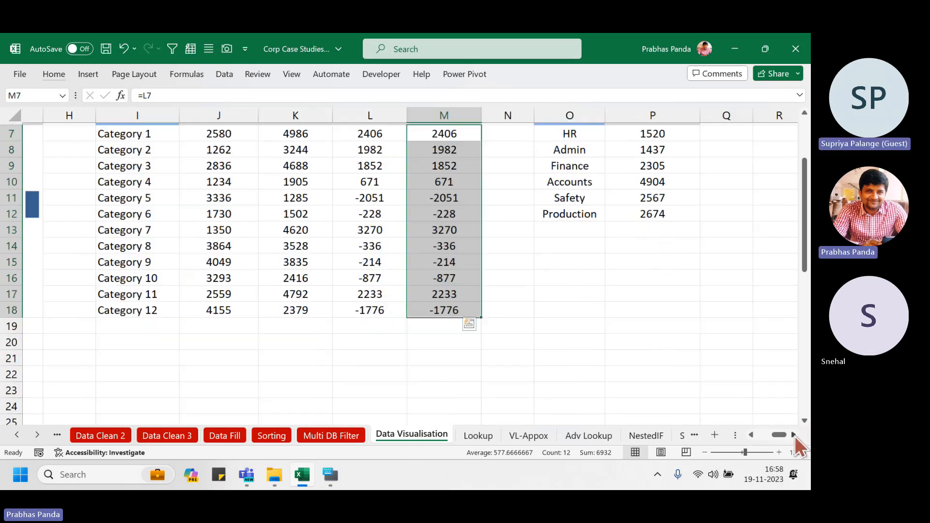
{"action": "scroll", "coordinate": [431, 302], "scroll_direction": "up", "scroll_amount": 2}
{"action": "scroll", "coordinate": [431, 301], "scroll_direction": "down", "scroll_amount": 1}
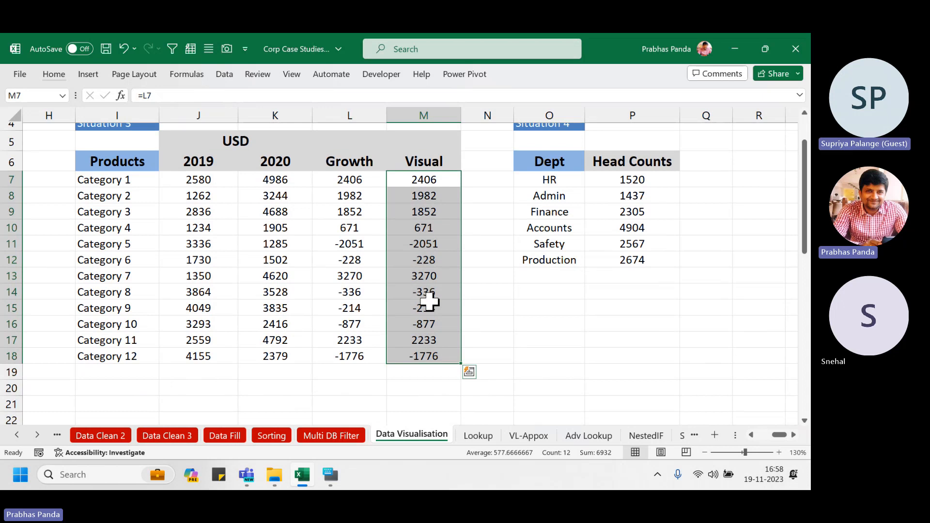
{"action": "left_click", "coordinate": [59, 69]}
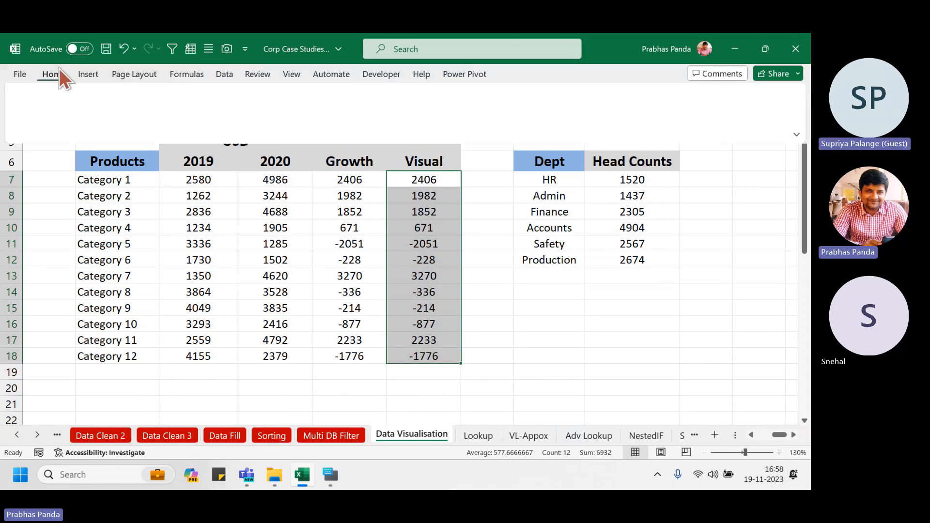
- Apply the 3 Arrows (Colored) icon set to the Visual column values in M7:M18 with conditional formatting
{"action": "left_click", "coordinate": [504, 93]}
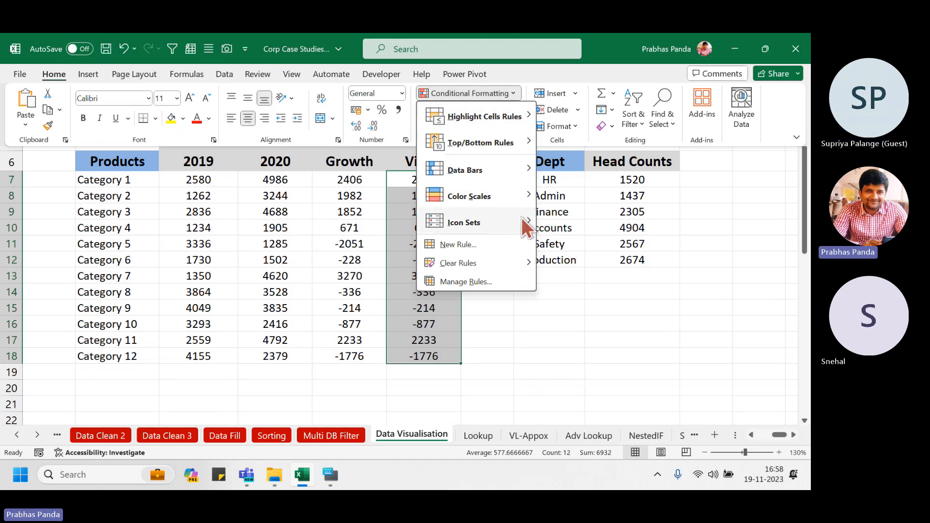
{"action": "mouse_move", "coordinate": [522, 219]}
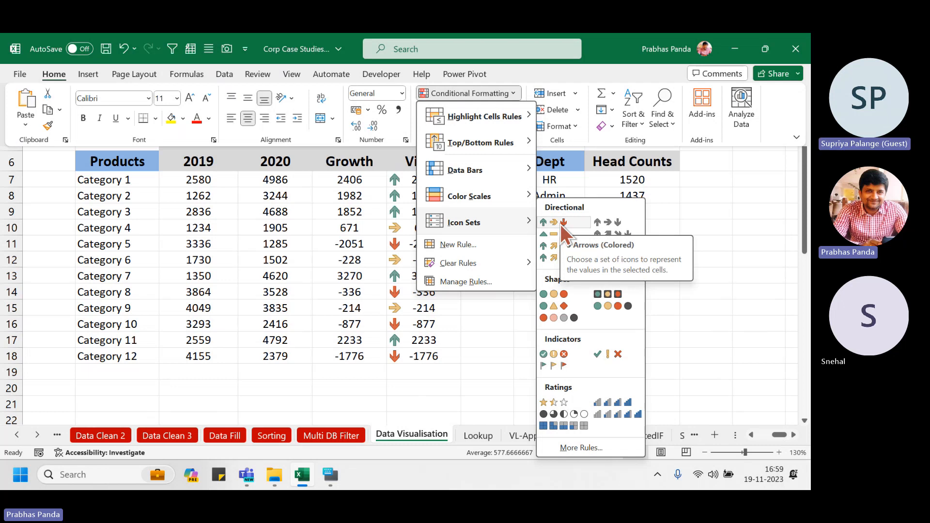
{"action": "left_click", "coordinate": [563, 223]}
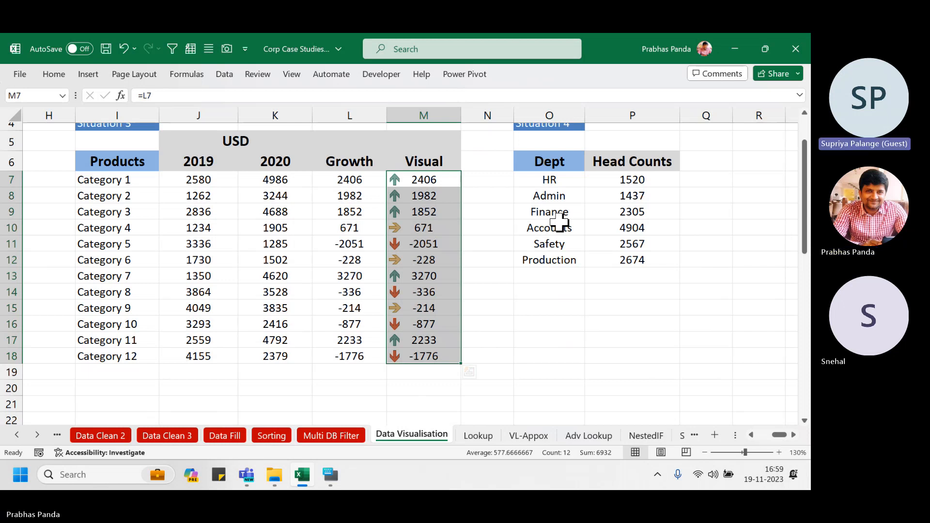
{"action": "left_click", "coordinate": [439, 193]}
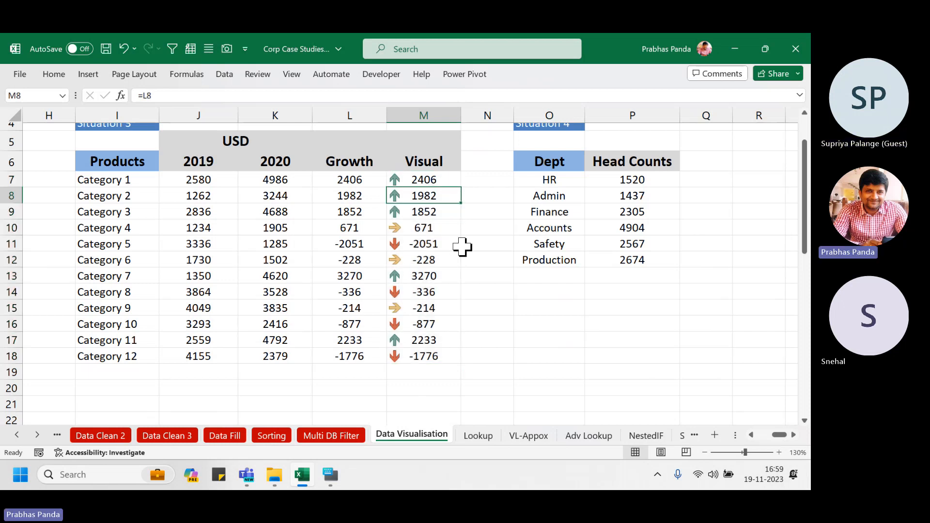
- Examine how the arrows in the Visual column relate to the 2019, 2020 and Growth figures, including Categories 4, 5, 6 and 9
{"action": "left_click_drag", "start_coordinate": [407, 178], "coordinate": [421, 213]}
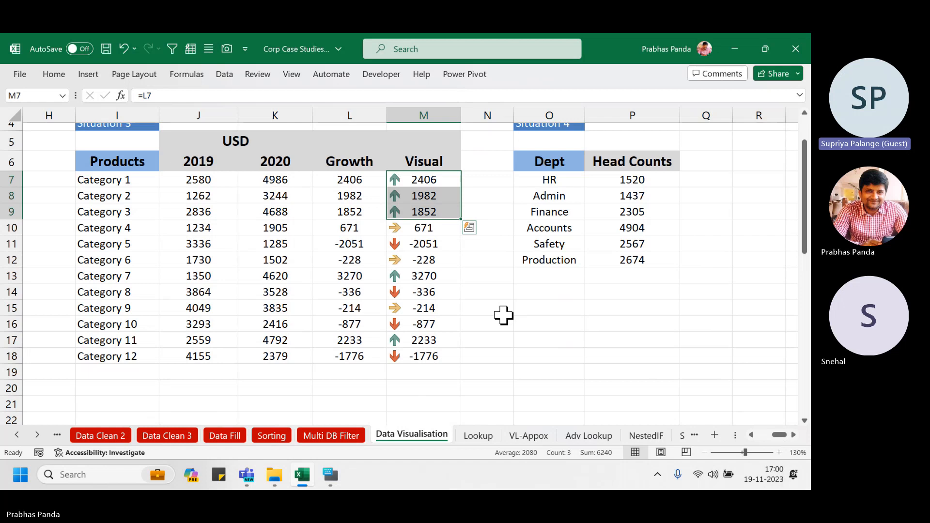
{"action": "left_click", "coordinate": [188, 179]}
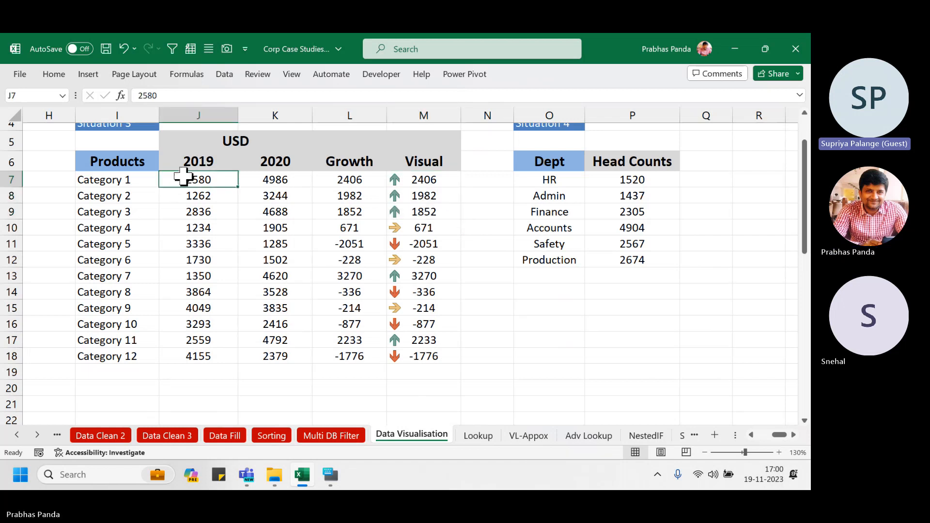
{"action": "left_click_drag", "start_coordinate": [193, 176], "coordinate": [264, 177]}
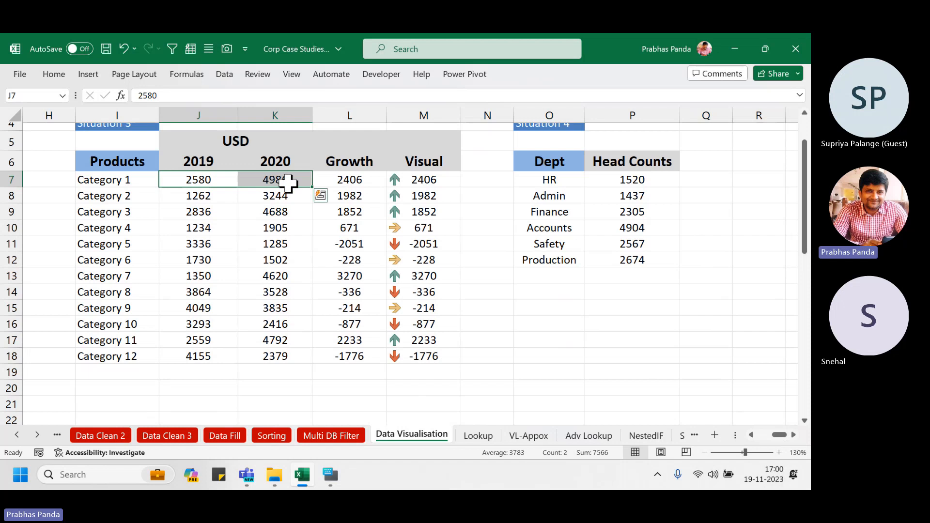
{"action": "left_click", "coordinate": [431, 181]}
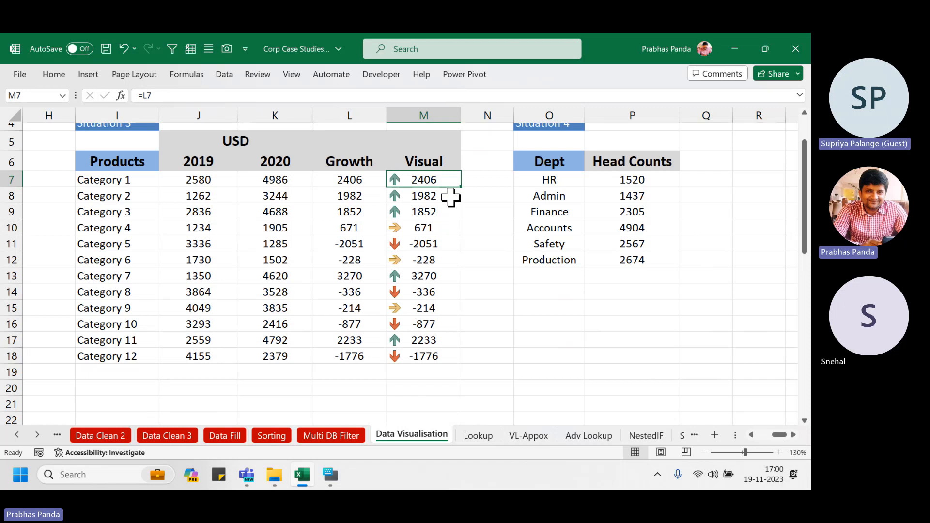
{"action": "left_click", "coordinate": [422, 247]}
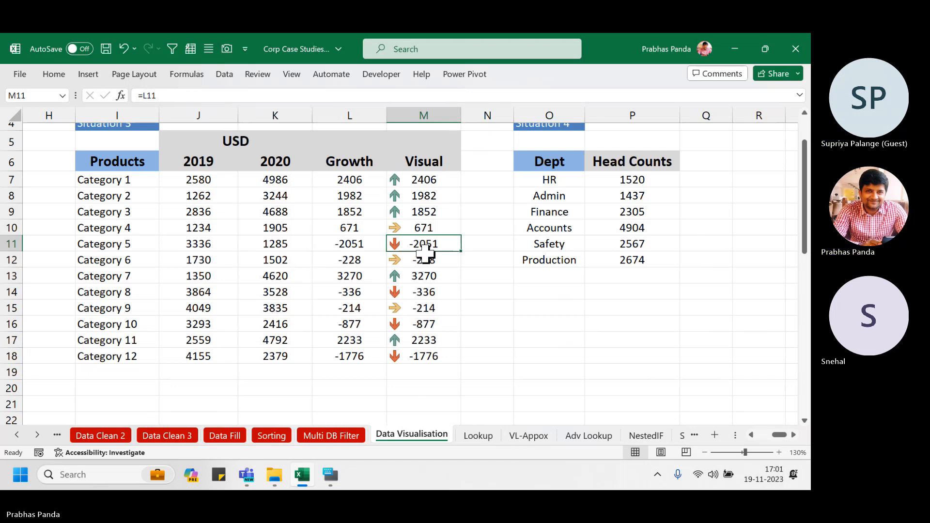
{"action": "left_click", "coordinate": [429, 229]}
{"action": "left_click", "coordinate": [434, 272]}
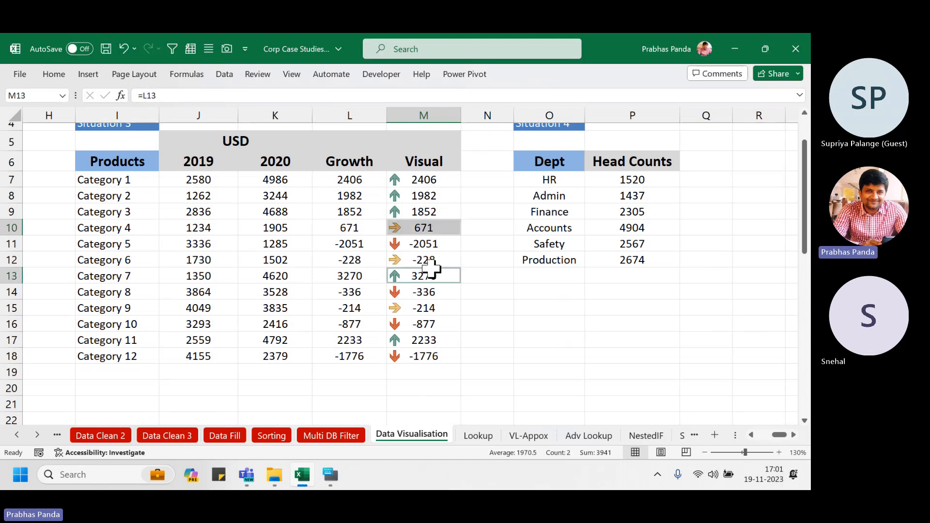
{"action": "left_click", "coordinate": [434, 264]}
{"action": "left_click", "coordinate": [415, 224]}
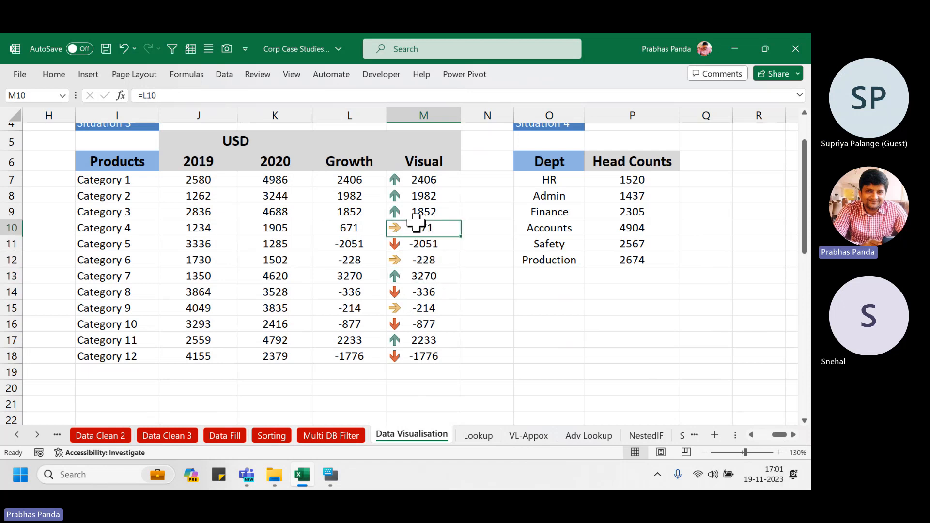
{"action": "left_click", "coordinate": [424, 261], "text": "ctrl"}
{"action": "left_click", "coordinate": [423, 311], "text": "ctrl"}
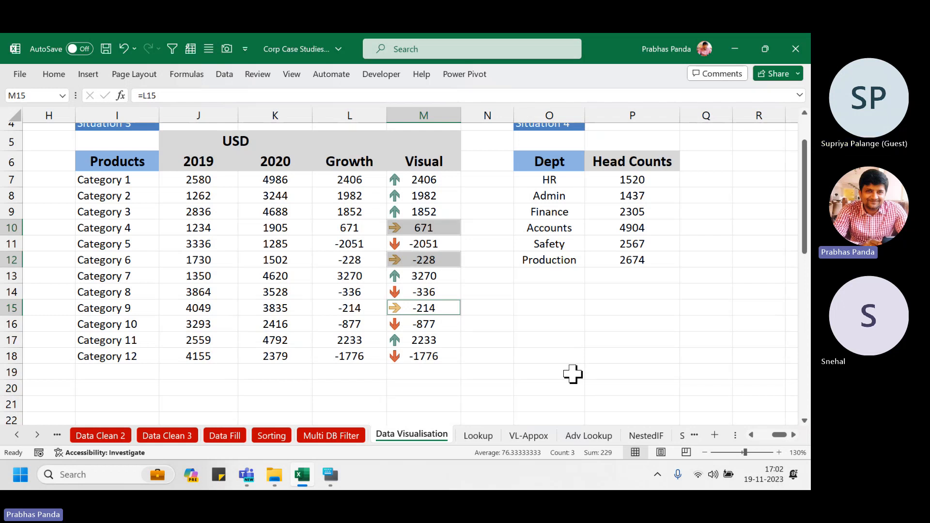
{"action": "left_click_drag", "start_coordinate": [193, 181], "coordinate": [419, 192]}
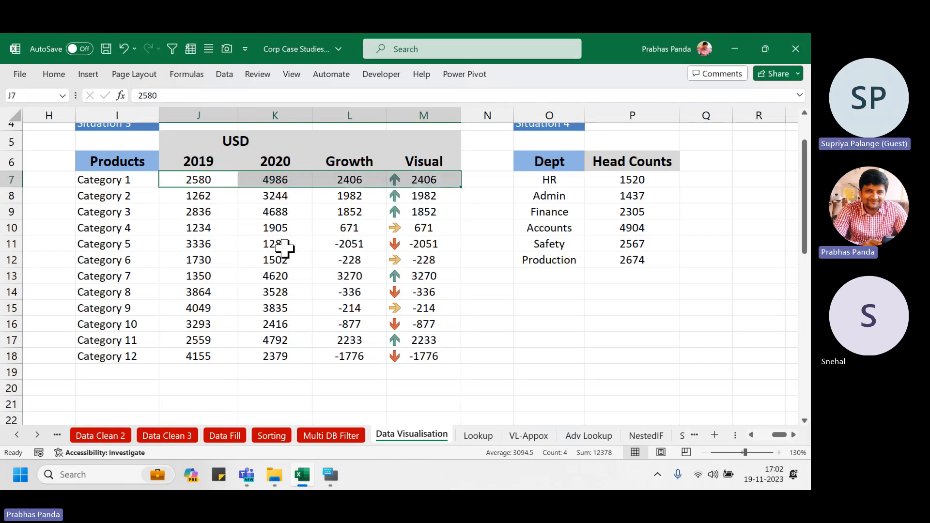
{"action": "left_click", "coordinate": [184, 243]}
{"action": "left_click_drag", "start_coordinate": [185, 244], "coordinate": [446, 242]}
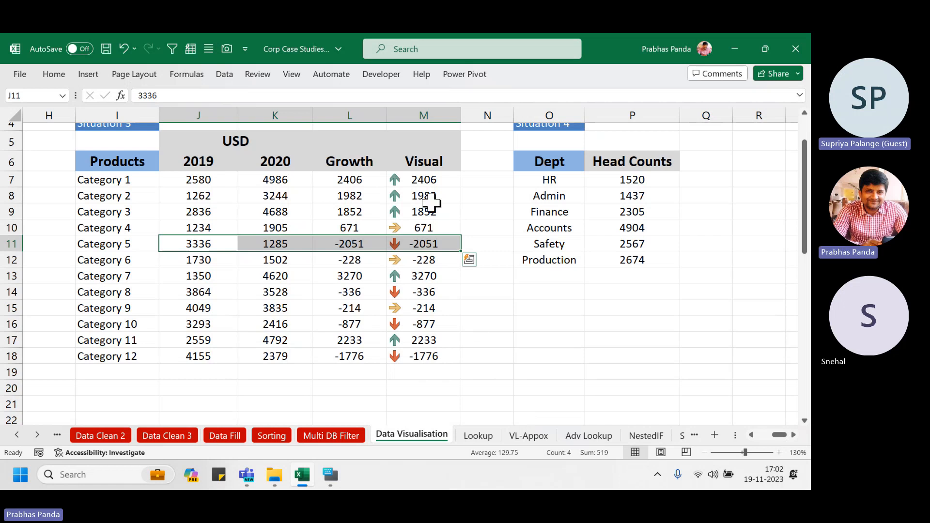
- Open the icon set rule of the Visual column range M7:M18 for editing, keeping the column visible beside the dialog
{"action": "left_click", "coordinate": [434, 182]}
{"action": "key", "text": "ctrl+shift+Down"}
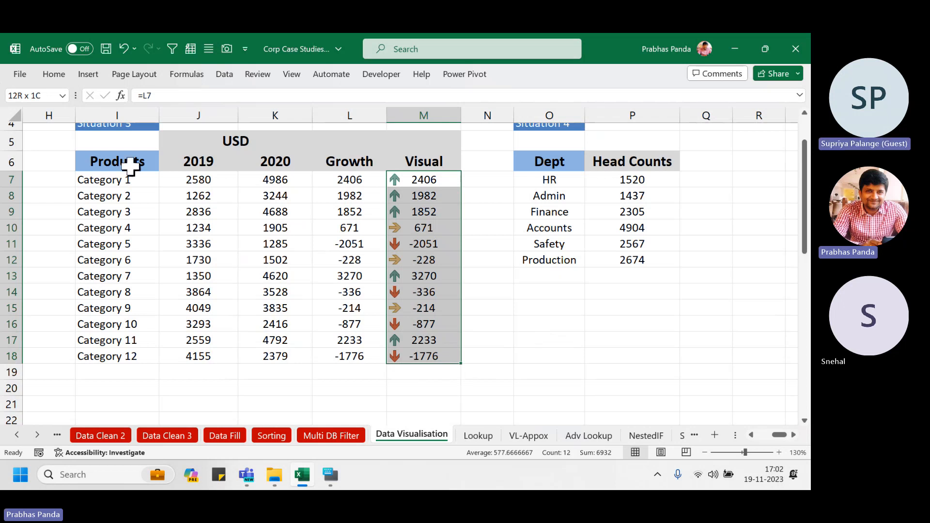
{"action": "left_click", "coordinate": [62, 75]}
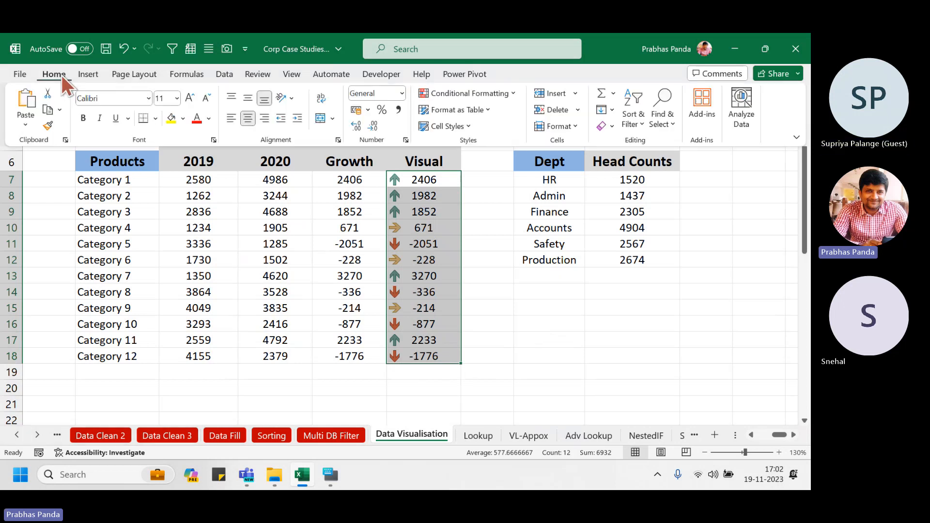
{"action": "left_click", "coordinate": [505, 92]}
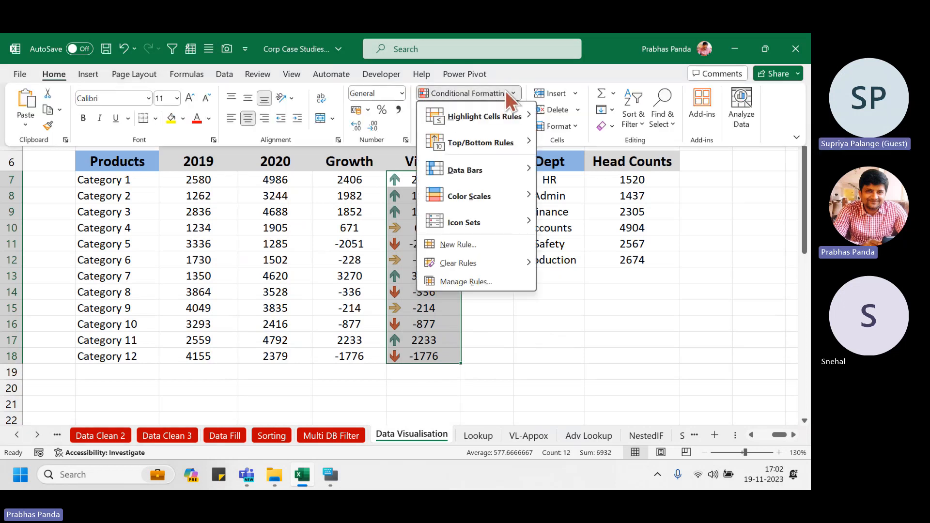
{"action": "left_click", "coordinate": [466, 281]}
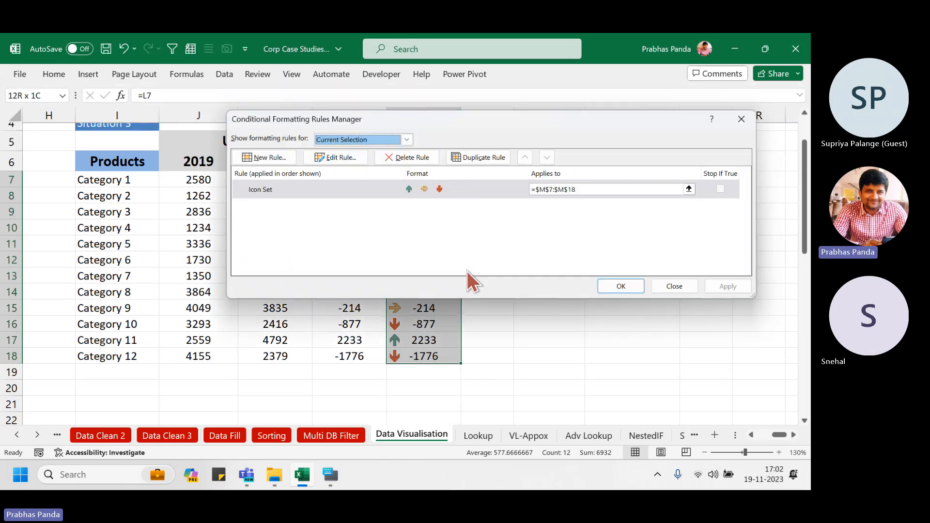
{"action": "left_click", "coordinate": [348, 159]}
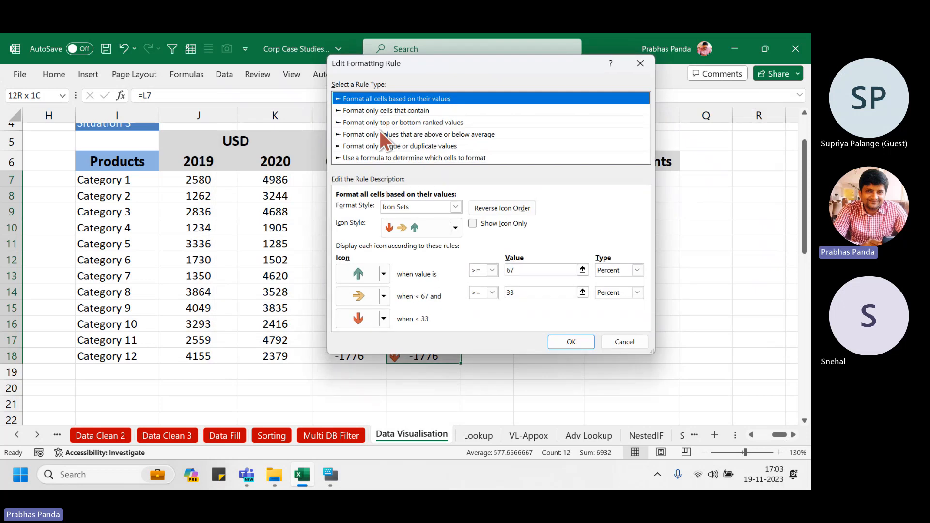
{"action": "left_click_drag", "start_coordinate": [483, 60], "coordinate": [201, 87]}
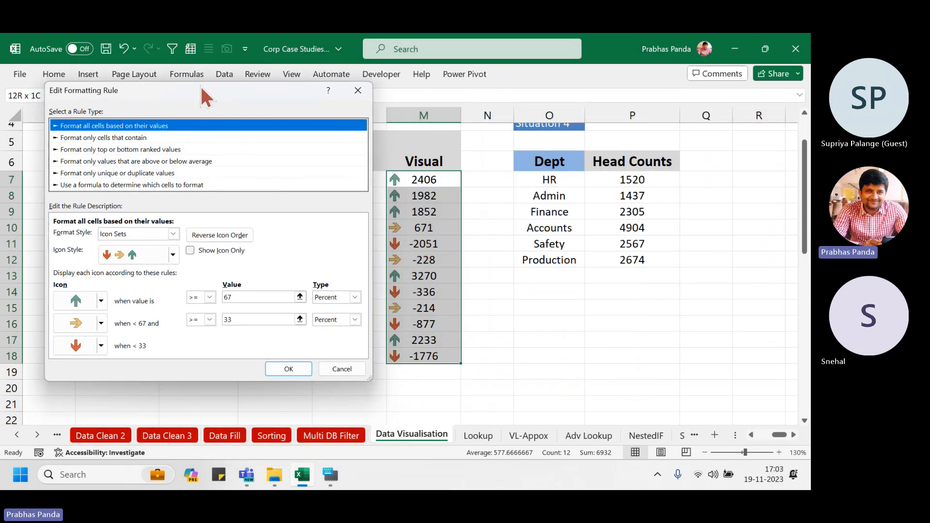
- Change the threshold type from Percent to Number for both the green and the yellow arrow, with values of 0
{"action": "key", "text": "ctrl"}
{"action": "key", "text": "ctrl"}
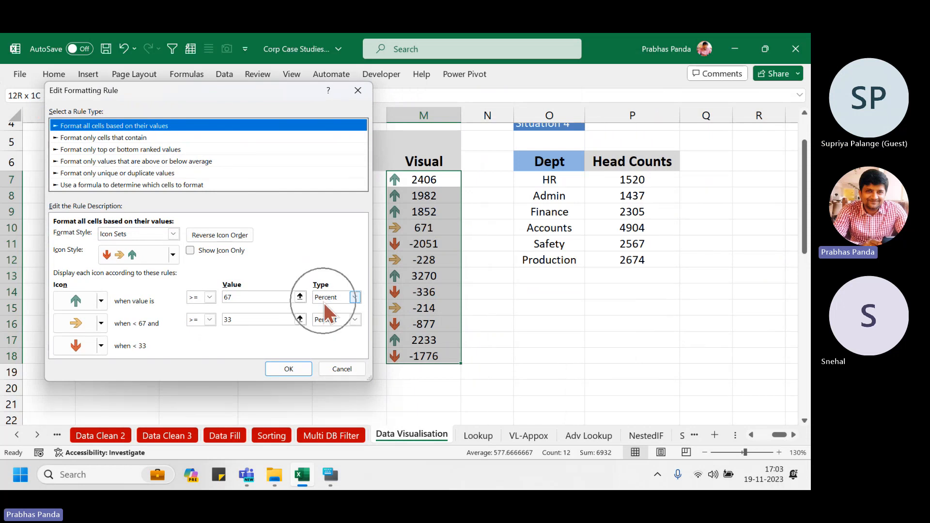
{"action": "key", "text": "ctrl"}
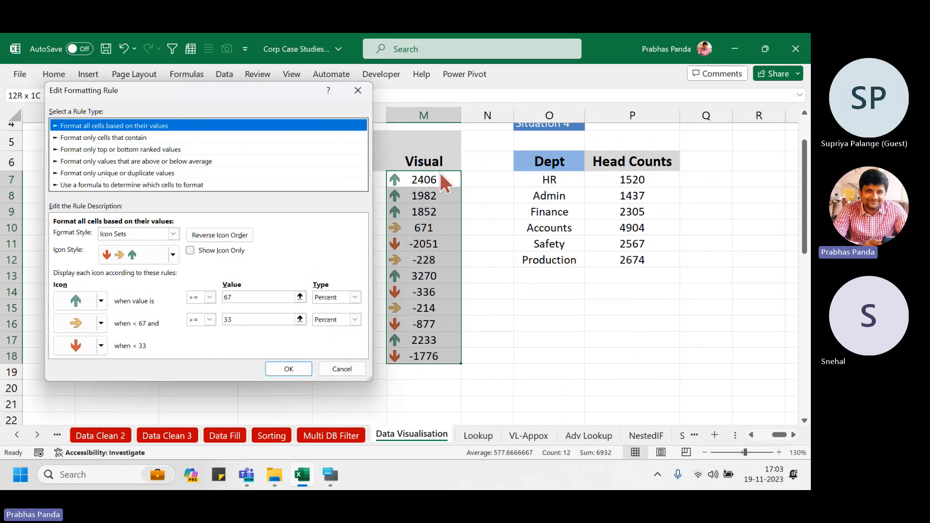
{"action": "key", "text": "ctrl"}
{"action": "key", "text": "ctrl"}
{"action": "key", "text": "ctrl"}
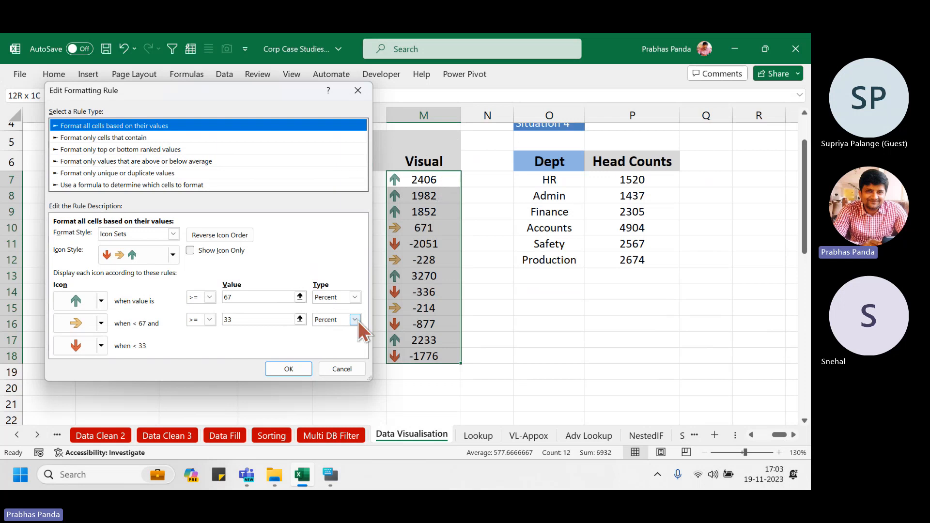
{"action": "left_click", "coordinate": [338, 298]}
{"action": "key", "text": "ctrl"}
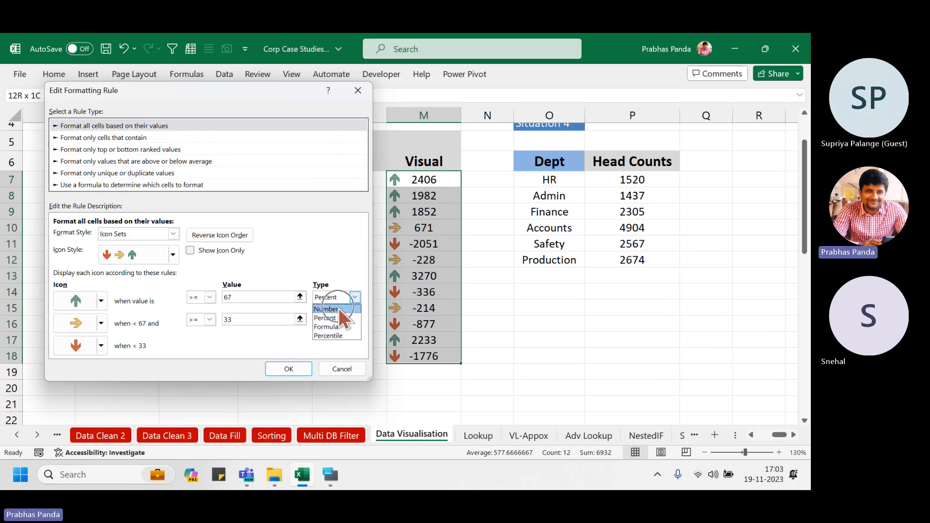
{"action": "key", "text": "ctrl"}
{"action": "left_click", "coordinate": [338, 309]}
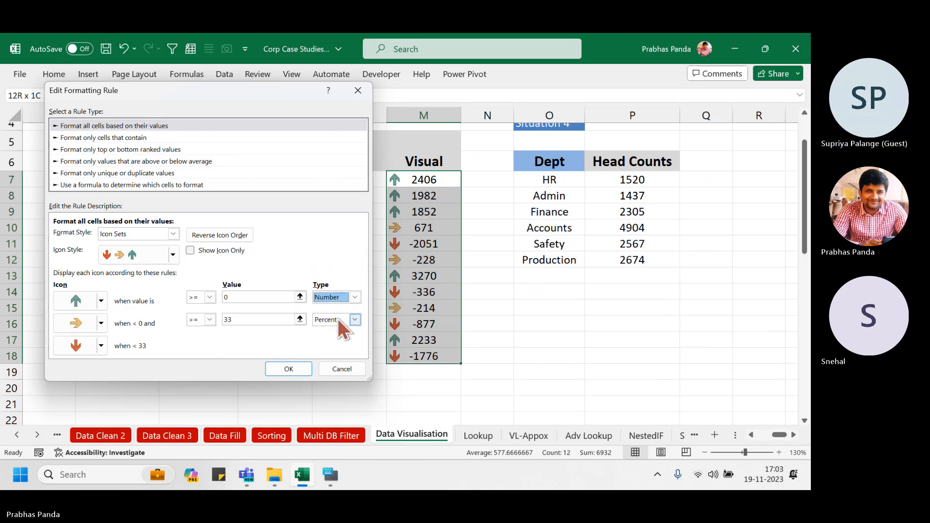
{"action": "key", "text": "ctrl"}
{"action": "key", "text": "ctrl"}
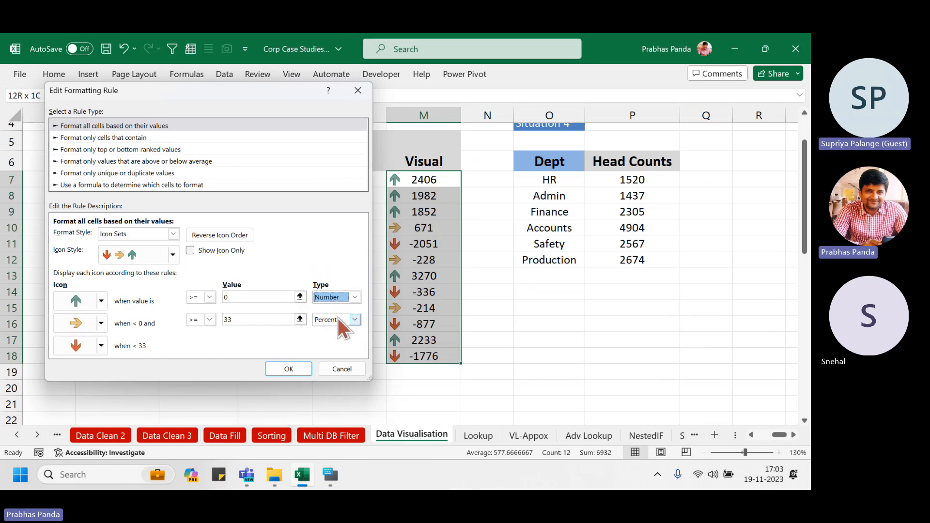
{"action": "left_click", "coordinate": [338, 318]}
{"action": "left_click", "coordinate": [336, 330]}
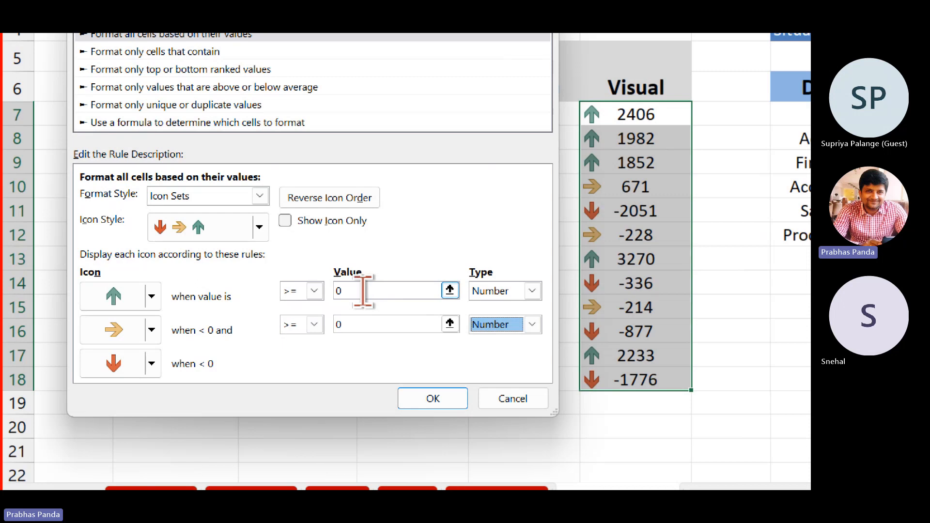
- Show the green arrow only for values > 0, display icons without numbers, and apply the edited rule
{"action": "left_click", "coordinate": [314, 291]}
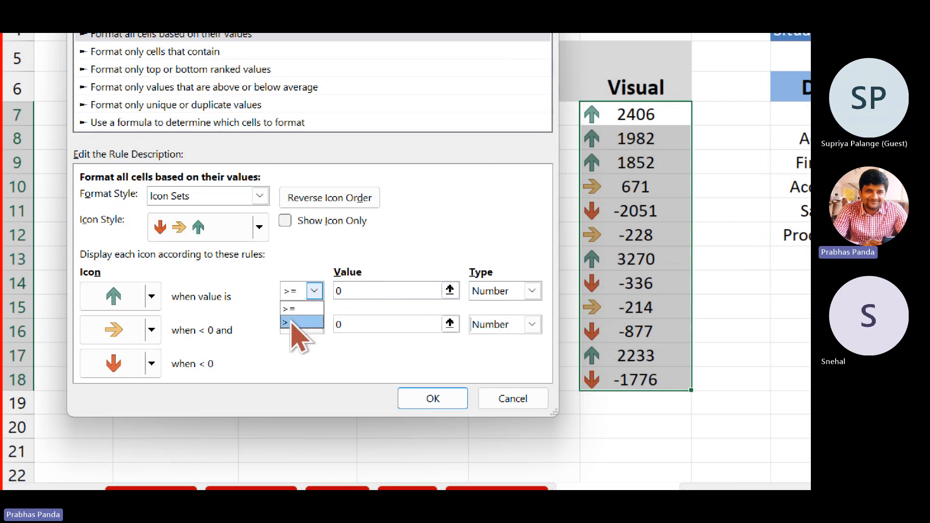
{"action": "left_click", "coordinate": [293, 322]}
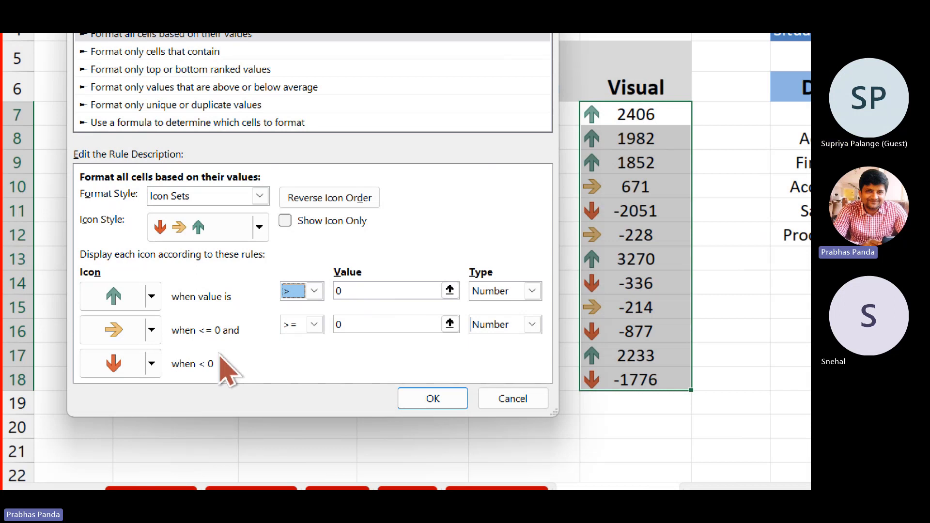
{"action": "left_click", "coordinate": [285, 224]}
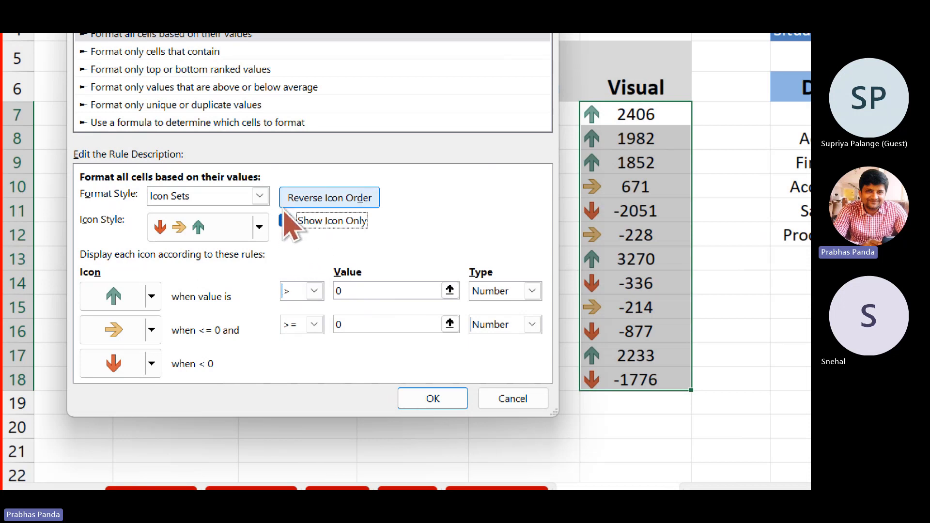
{"action": "left_click", "coordinate": [422, 403]}
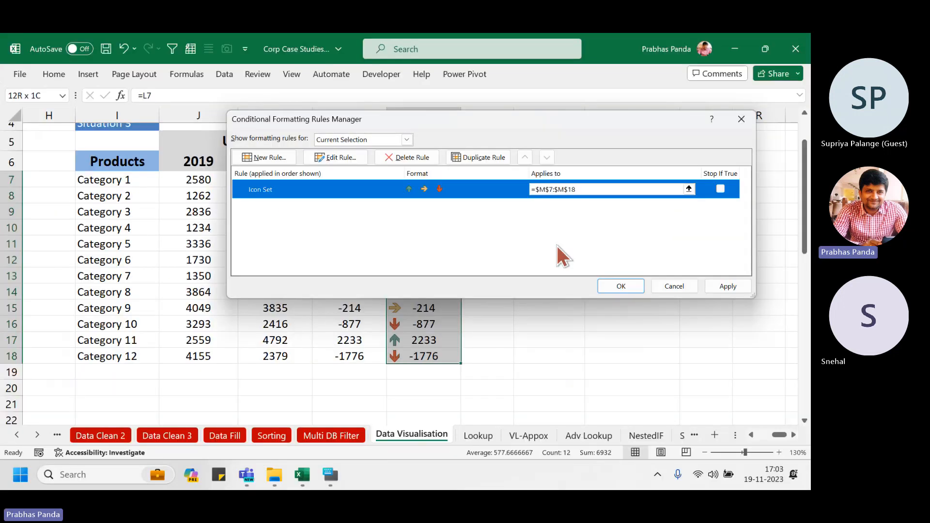
{"action": "left_click", "coordinate": [618, 285]}
{"action": "left_click", "coordinate": [484, 264]}
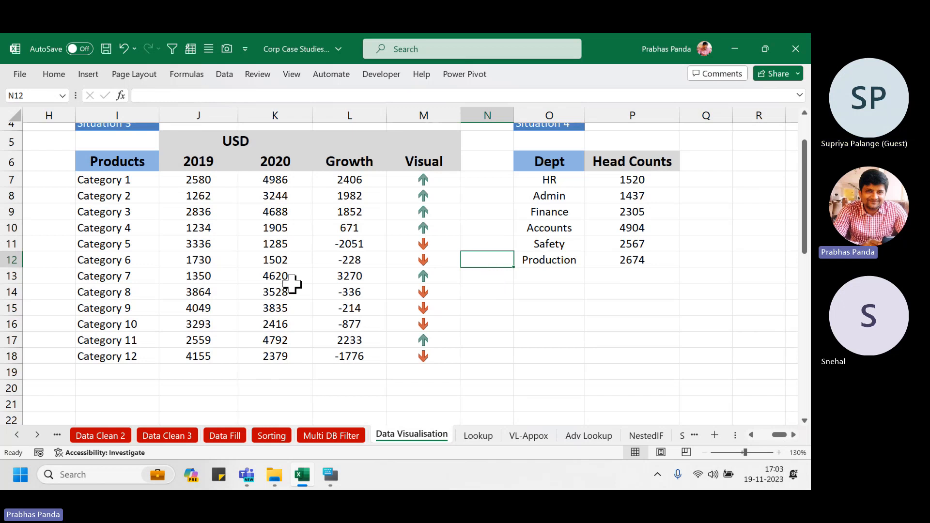
- Compare the revised arrows in the Visual column with the yearly and growth figures of the first categories
{"action": "left_click_drag", "start_coordinate": [197, 180], "coordinate": [289, 189]}
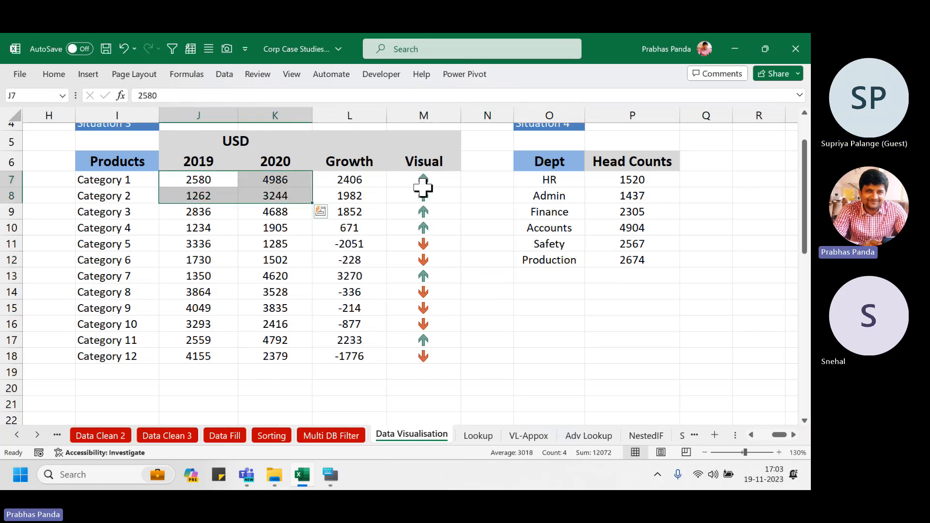
{"action": "left_click_drag", "start_coordinate": [426, 182], "coordinate": [433, 224]}
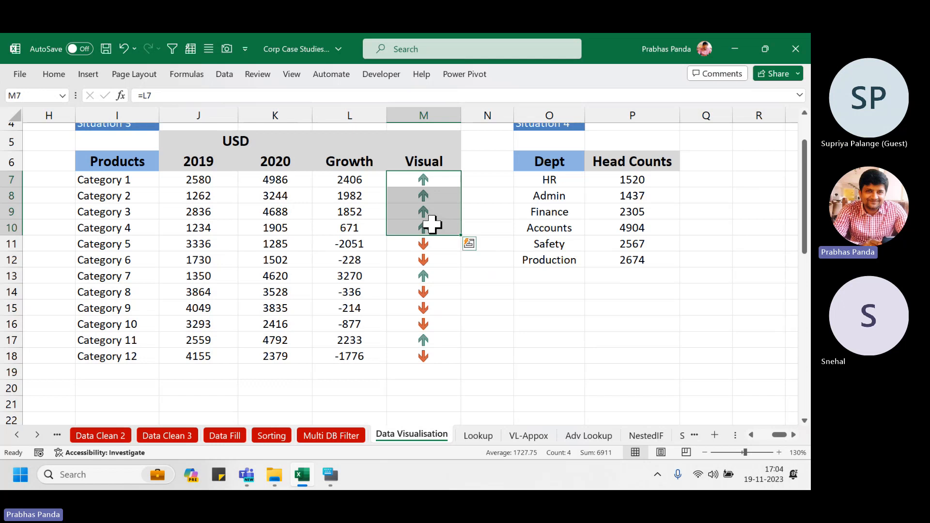
{"action": "left_click_drag", "start_coordinate": [365, 245], "coordinate": [385, 267]}
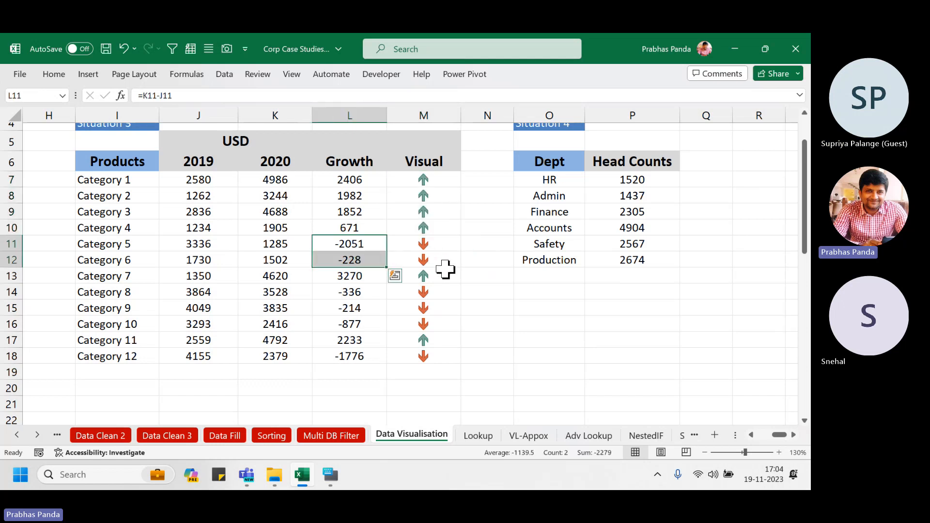
- Reopen the icon set rule of M7:M18 and review its Number types, green arrow comparison operator and Show Icon Only option
{"action": "left_click", "coordinate": [391, 307]}
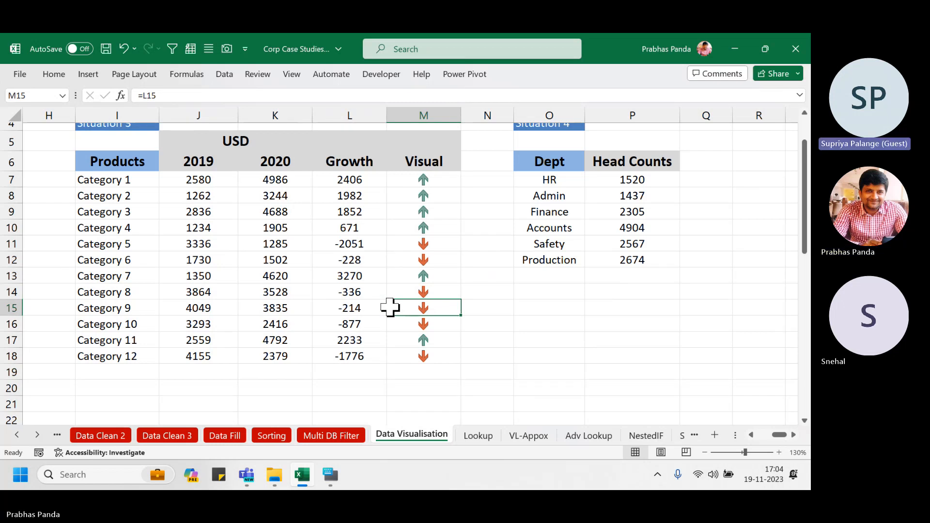
{"action": "left_click_drag", "start_coordinate": [422, 183], "coordinate": [419, 353]}
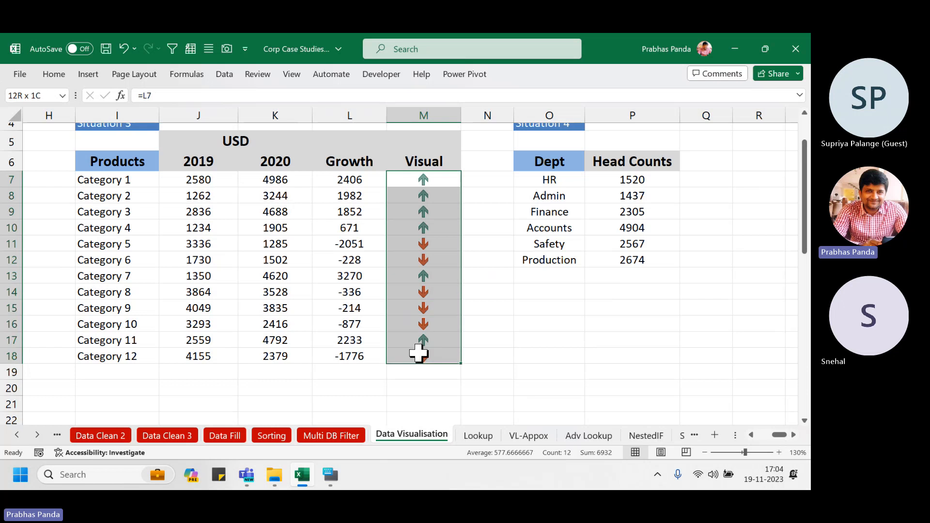
{"action": "left_click", "coordinate": [53, 74]}
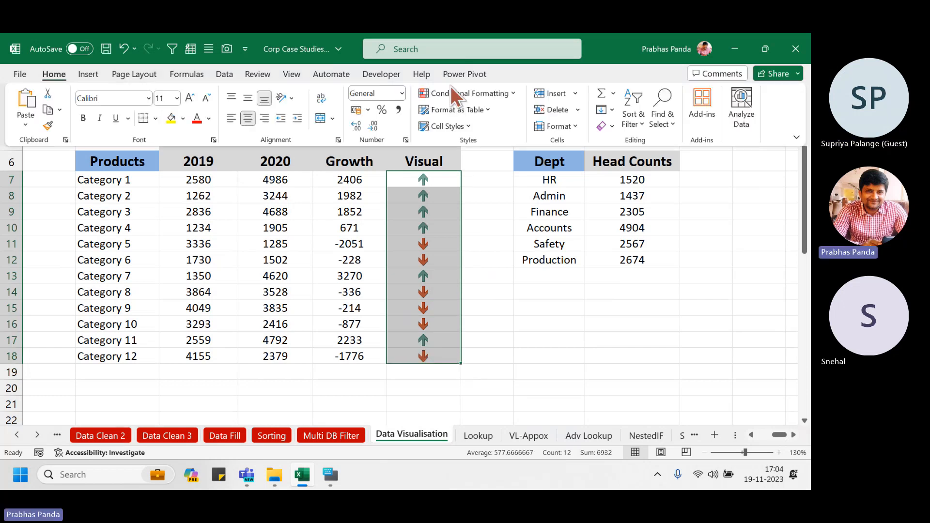
{"action": "left_click", "coordinate": [467, 93]}
{"action": "left_click", "coordinate": [487, 280]}
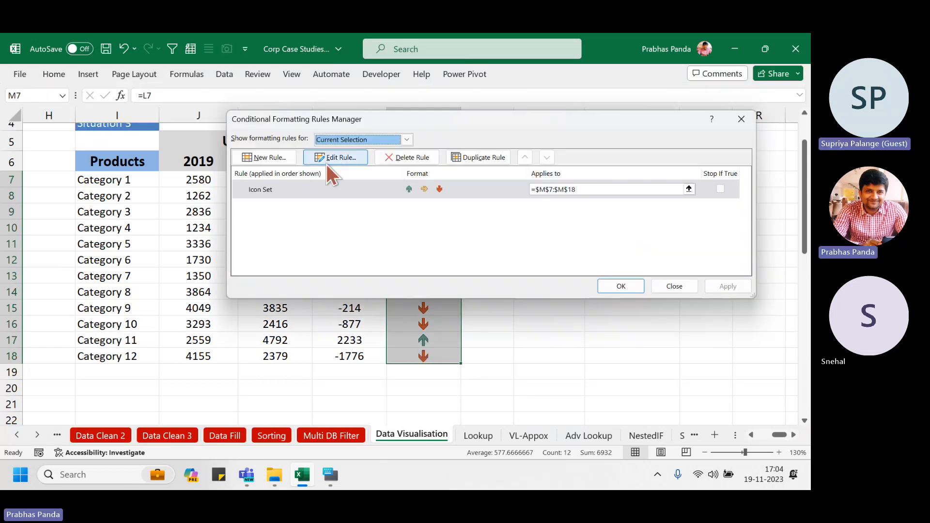
{"action": "left_click", "coordinate": [333, 156]}
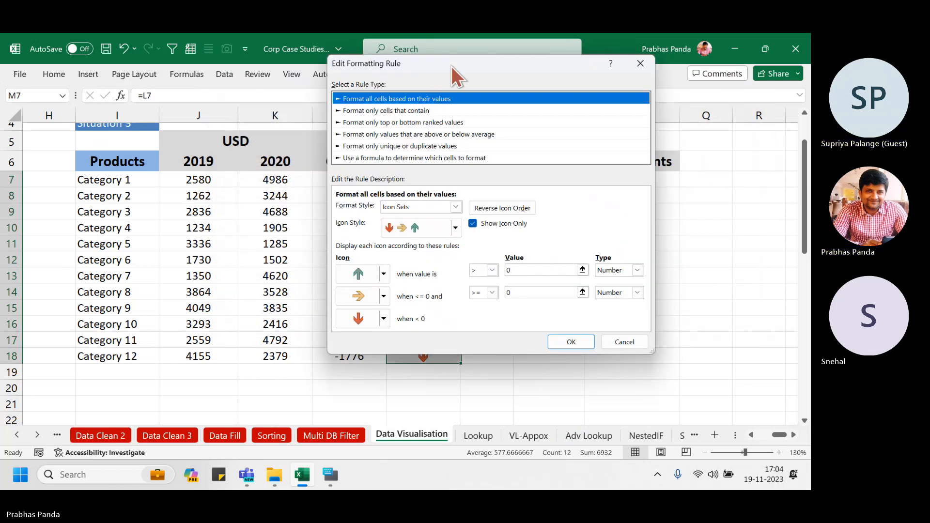
{"action": "left_click_drag", "start_coordinate": [452, 66], "coordinate": [179, 78]}
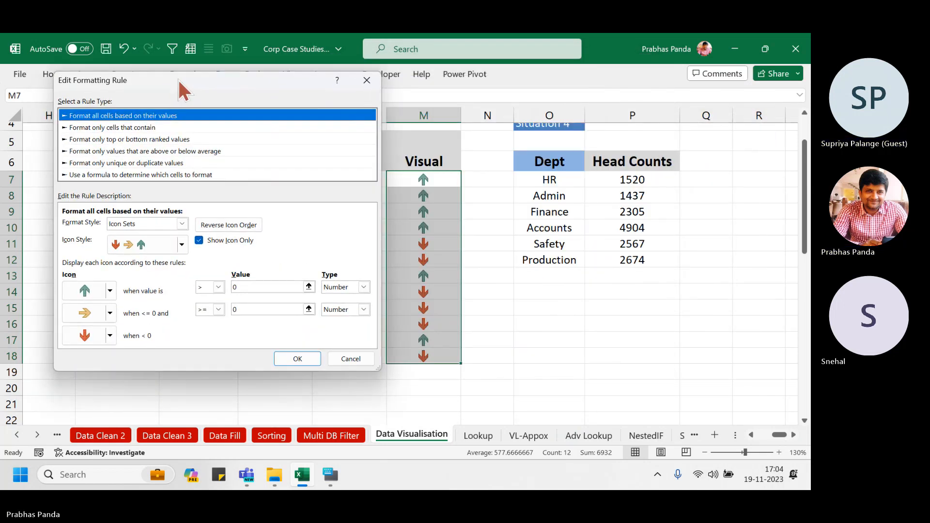
{"action": "key", "text": "ctrl+2"}
{"action": "left_click_drag", "start_coordinate": [317, 265], "coordinate": [373, 326]}
{"action": "left_click_drag", "start_coordinate": [184, 275], "coordinate": [228, 296]}
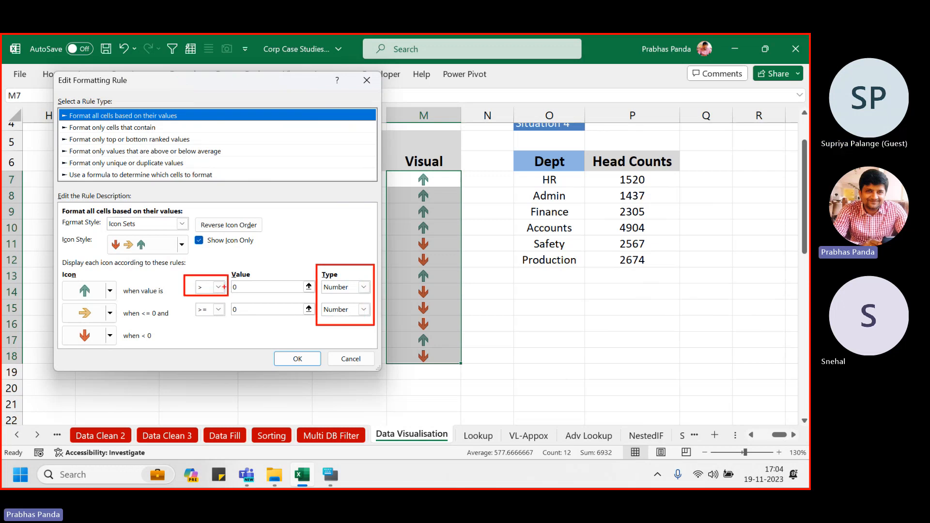
{"action": "left_click_drag", "start_coordinate": [187, 229], "coordinate": [270, 253]}
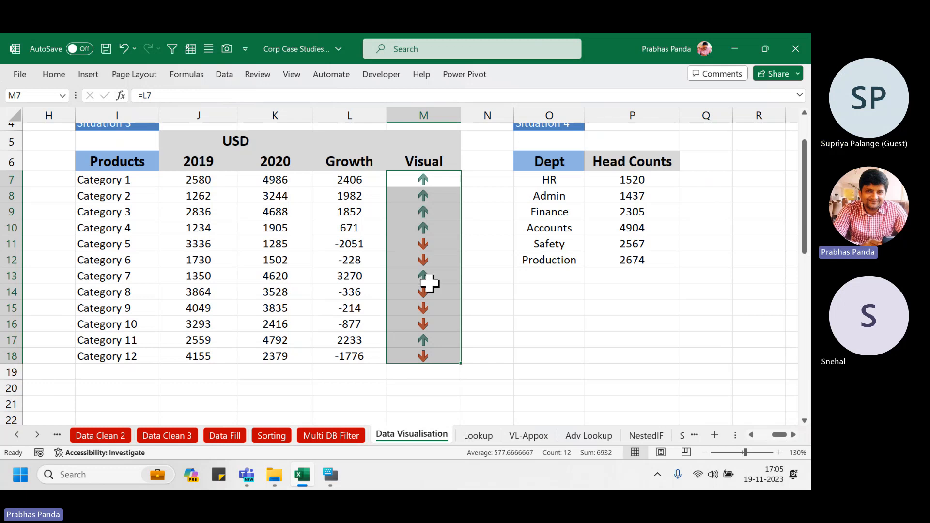
- Fill Category 6's 2019 value into its 2020 cell K12 so that both years hold 1730
{"action": "left_click", "coordinate": [301, 262]}
{"action": "left_click", "coordinate": [192, 260]}
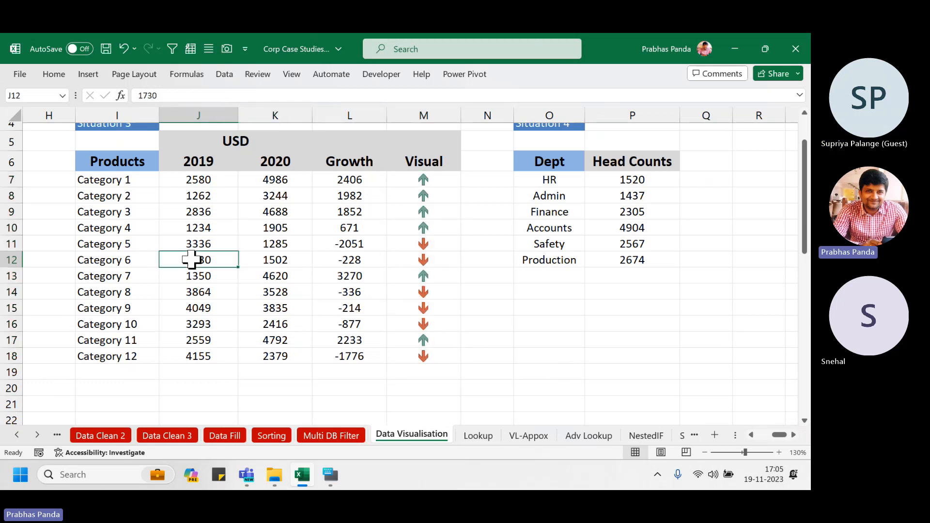
{"action": "left_click_drag", "start_coordinate": [191, 260], "coordinate": [266, 273]}
{"action": "left_click", "coordinate": [202, 264]}
{"action": "left_click", "coordinate": [286, 265]}
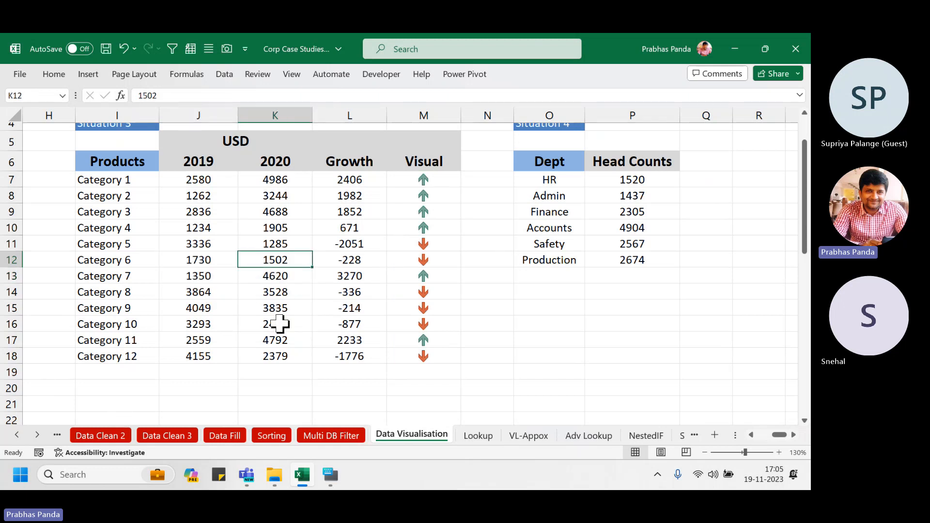
{"action": "key", "text": "ctrl+r"}
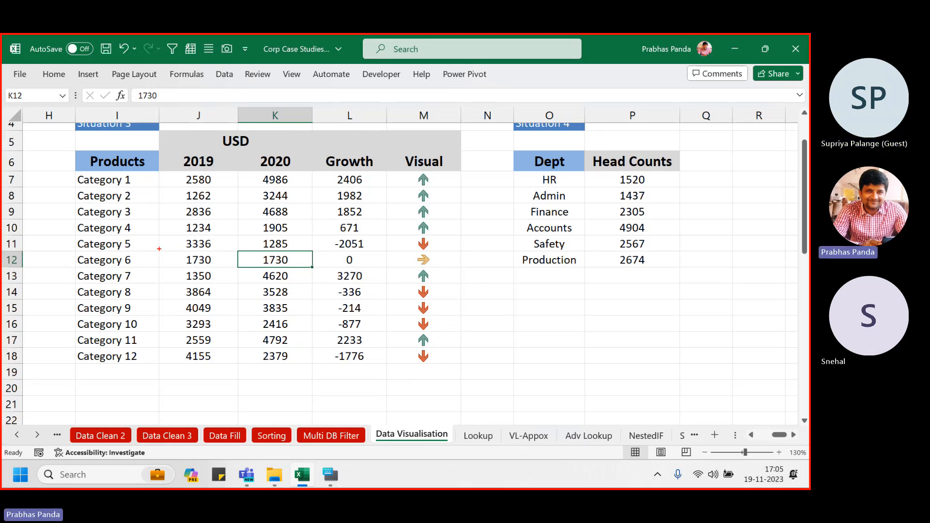
{"action": "mouse_move", "coordinate": [159, 251]}
{"action": "left_mouse_down"}
{"action": "mouse_move", "coordinate": [275, 276]}
{"action": "mouse_move", "coordinate": [438, 270]}
{"action": "left_mouse_up"}
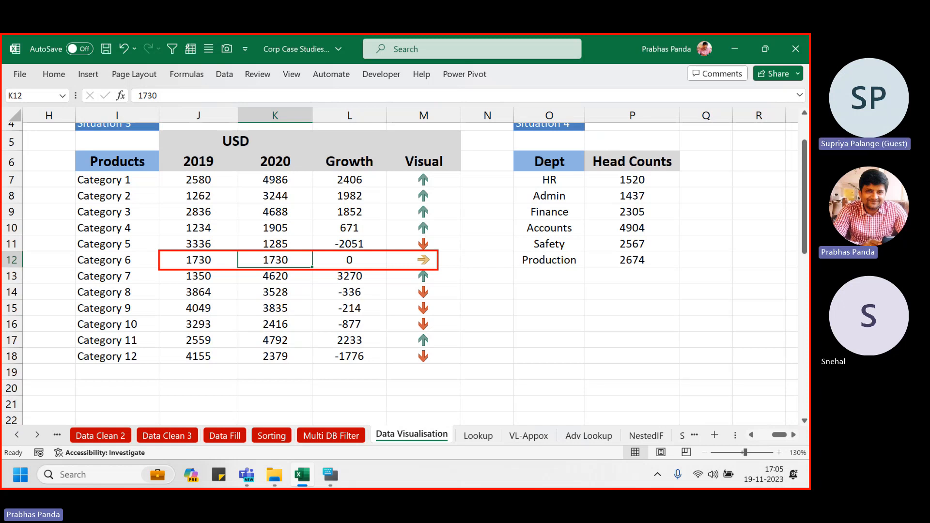
- Clear the USD heading row above the product table and merge I5:M5 into one cell
{"action": "left_click", "coordinate": [115, 143]}
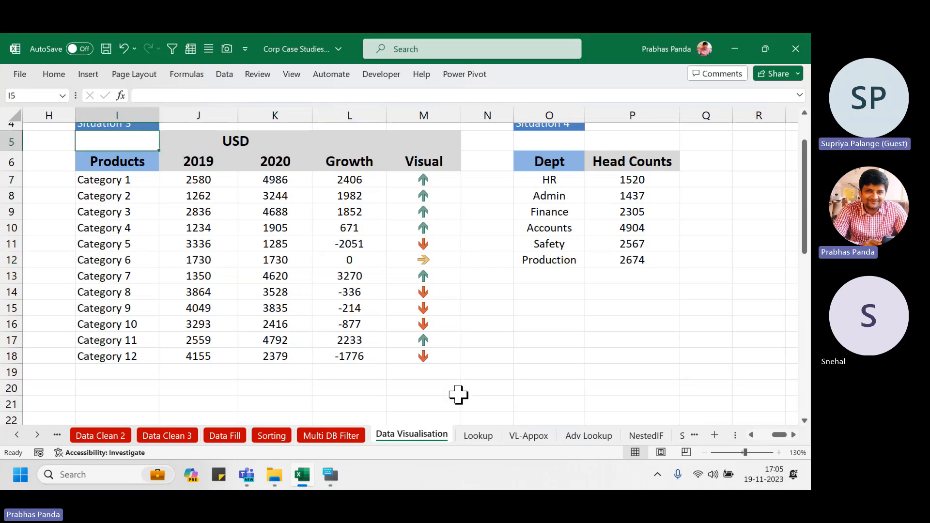
{"action": "key", "text": "shift+Right"}
{"action": "key", "text": "shift+Right"}
{"action": "key", "text": "shift+Right"}
{"action": "key", "text": "shift+Right"}
{"action": "key", "text": "Delete"}
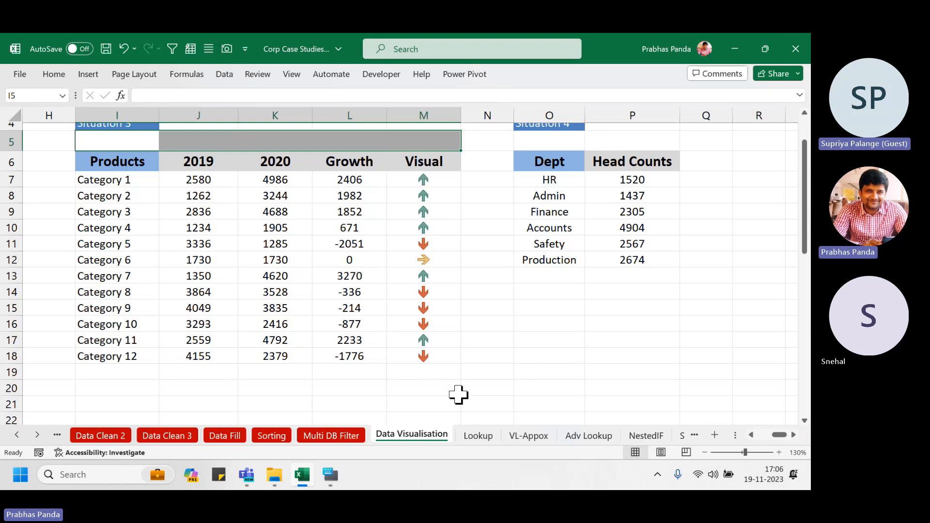
{"action": "key", "text": "alt+h"}
{"action": "key", "text": "m"}
{"action": "key", "text": "c"}
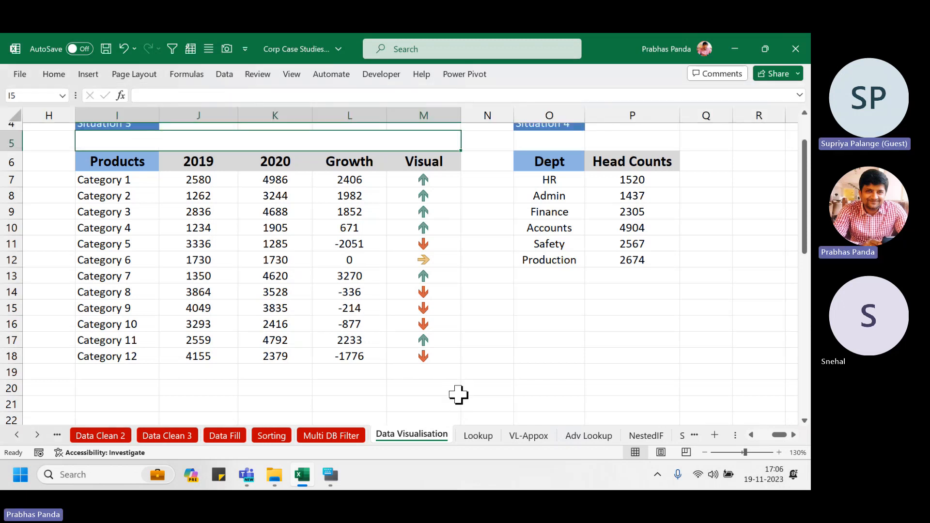
{"action": "key", "text": "Left"}
{"action": "key", "text": "Down"}
{"action": "key", "text": "Right"}
{"action": "key", "text": "Up"}
{"action": "type", "text": "ho"}
{"action": "key", "text": "Escape"}
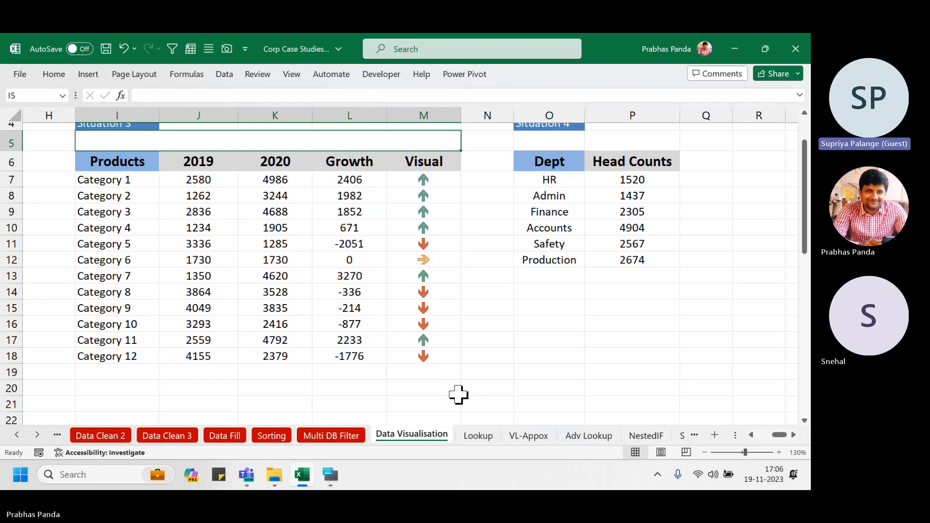
- Enter the note "HOME----- CONDITIONAL FORMATTING---- ICON SETS" in the merged cell I5 and make it bold
{"action": "key", "text": "Right"}
{"action": "key", "text": "Left"}
{"action": "type", "text": "HO"}
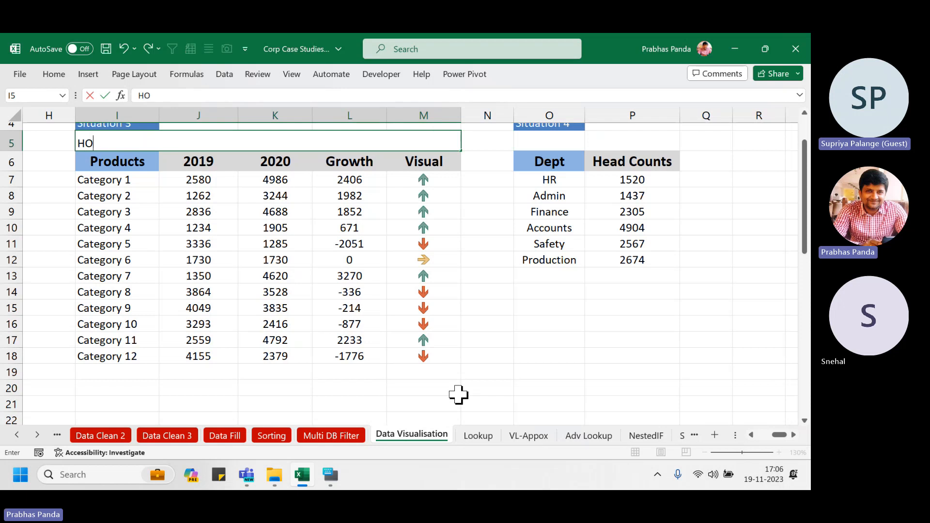
{"action": "type", "text": "ME----- COND"}
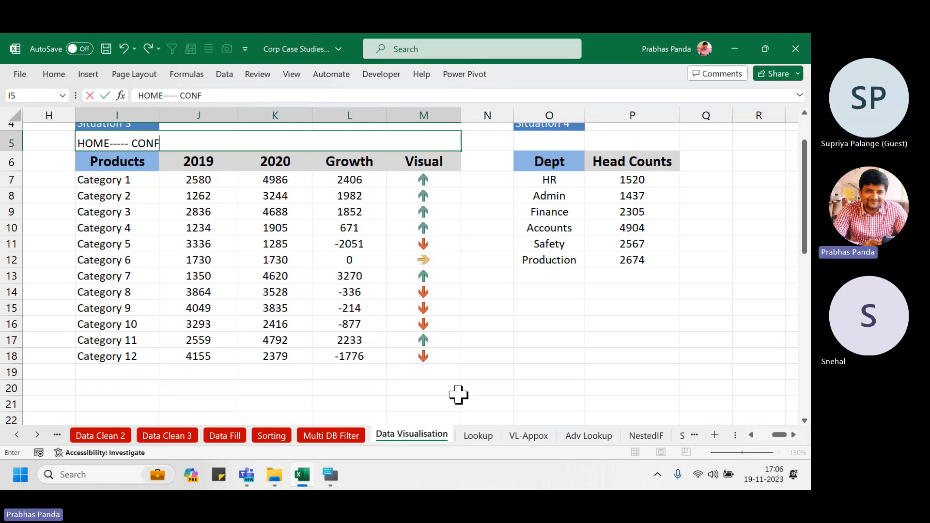
{"action": "type", "text": "ITIONAL"}
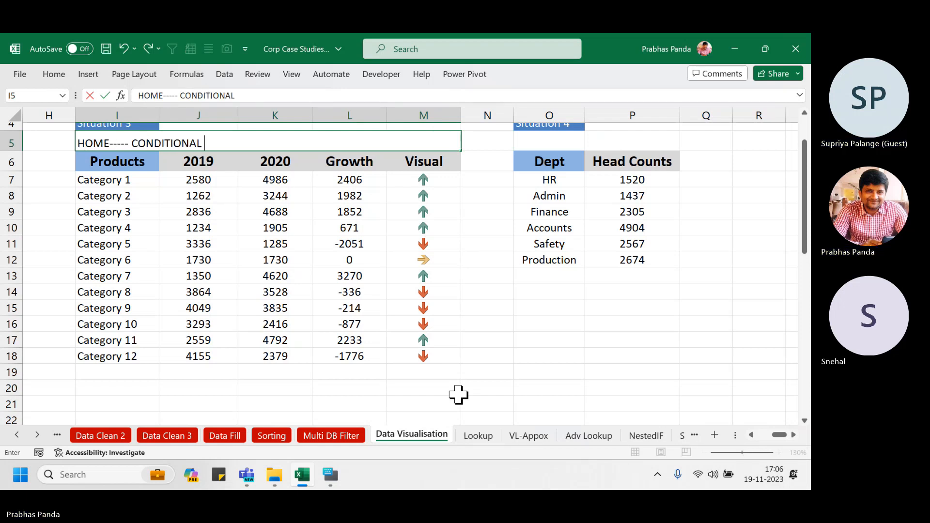
{"action": "type", "text": " FORMATTI"}
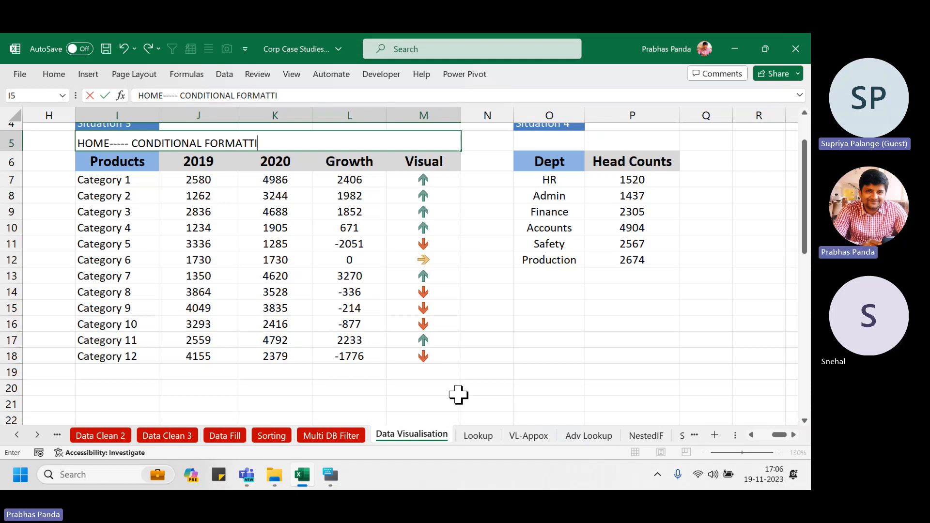
{"action": "type", "text": "NG---- ICON SETS"}
{"action": "key", "text": "Return"}
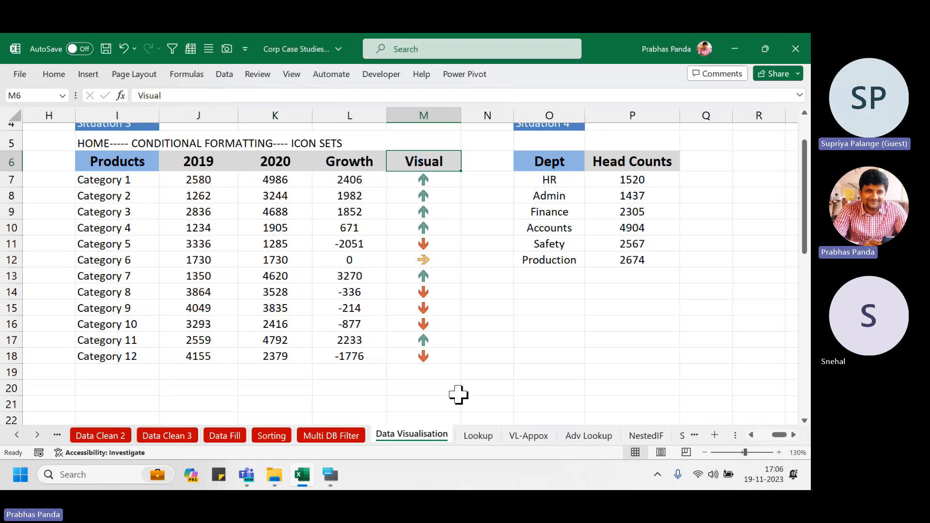
{"action": "key", "text": "Up"}
{"action": "key", "text": "ctrl+b"}
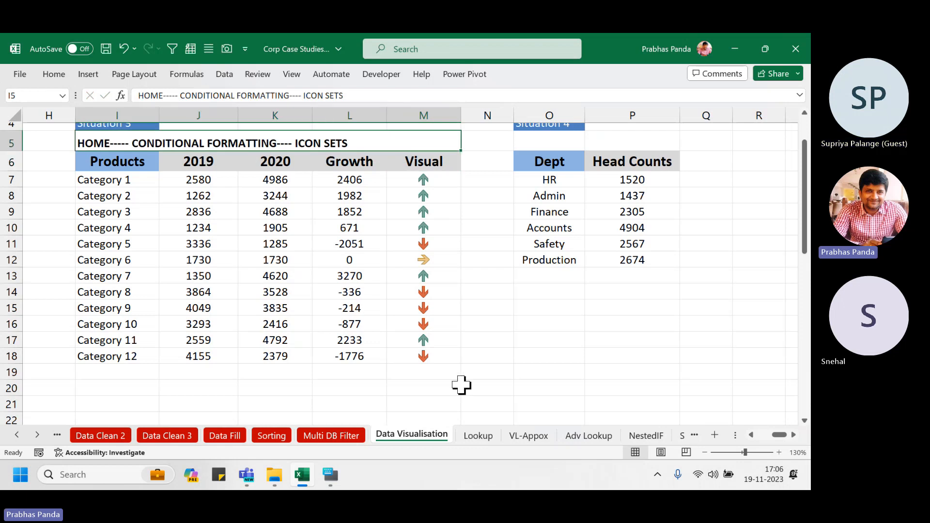
{"action": "left_click", "coordinate": [472, 353]}
- Switch to File Explorer and open PPT demo.pptx from the Excel4all\Demo folder on Local Disk (D:)
{"action": "mouse_move", "coordinate": [275, 475]}
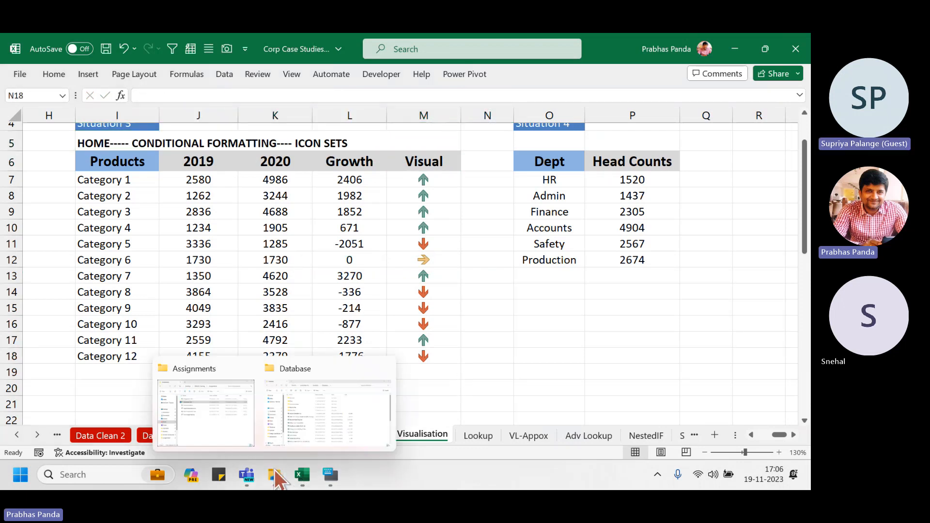
{"action": "left_click", "coordinate": [338, 408]}
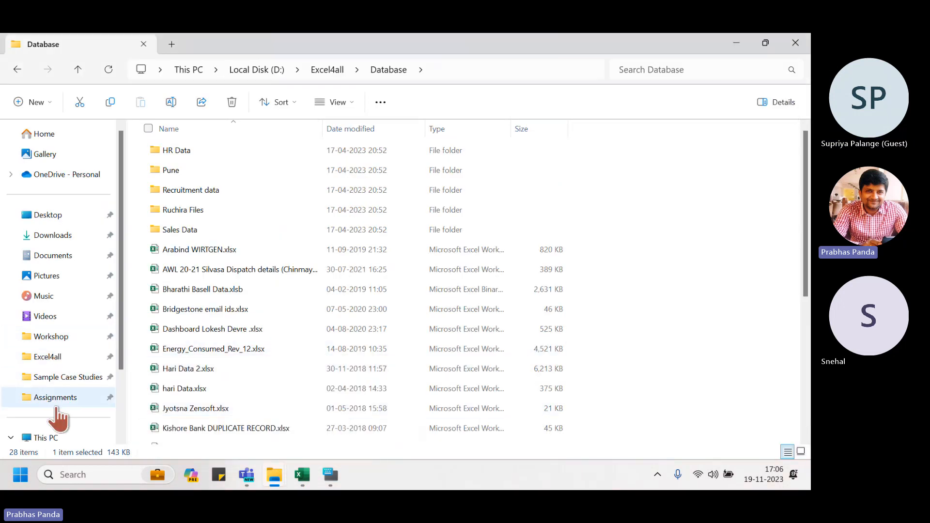
{"action": "scroll", "coordinate": [63, 387], "scroll_direction": "down", "scroll_amount": 1}
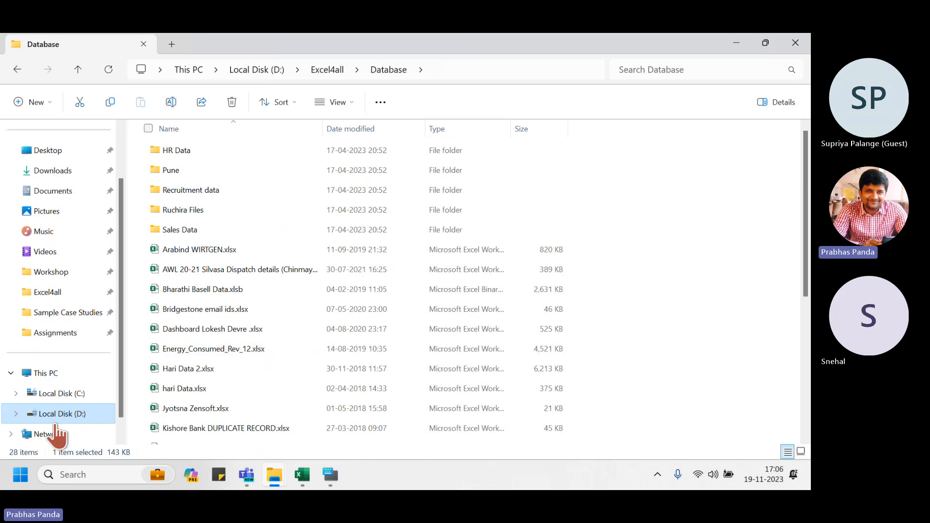
{"action": "left_click", "coordinate": [58, 413]}
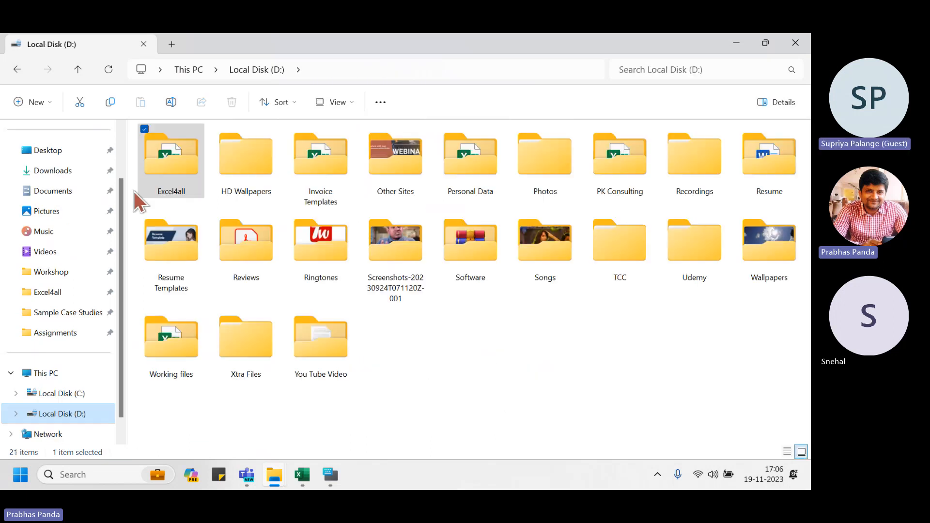
{"action": "double_click", "coordinate": [184, 161]}
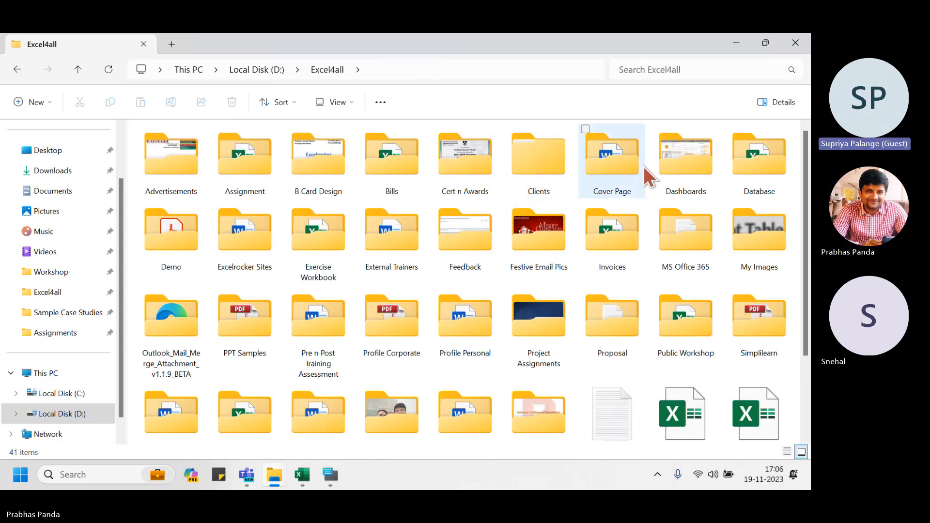
{"action": "double_click", "coordinate": [176, 245]}
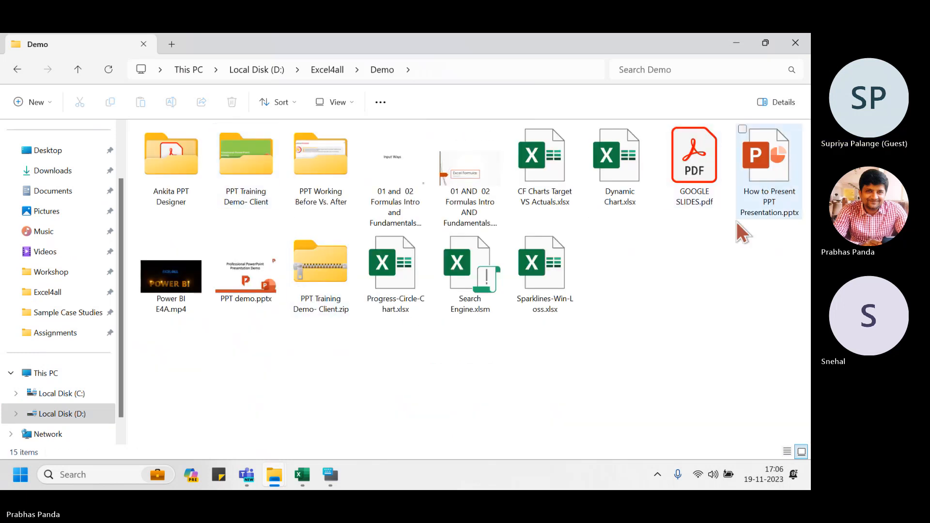
{"action": "double_click", "coordinate": [257, 272]}
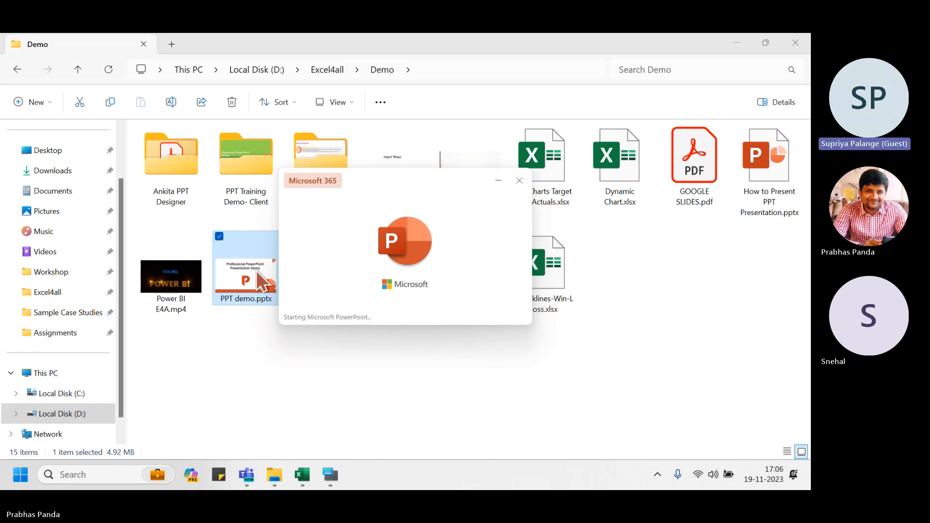
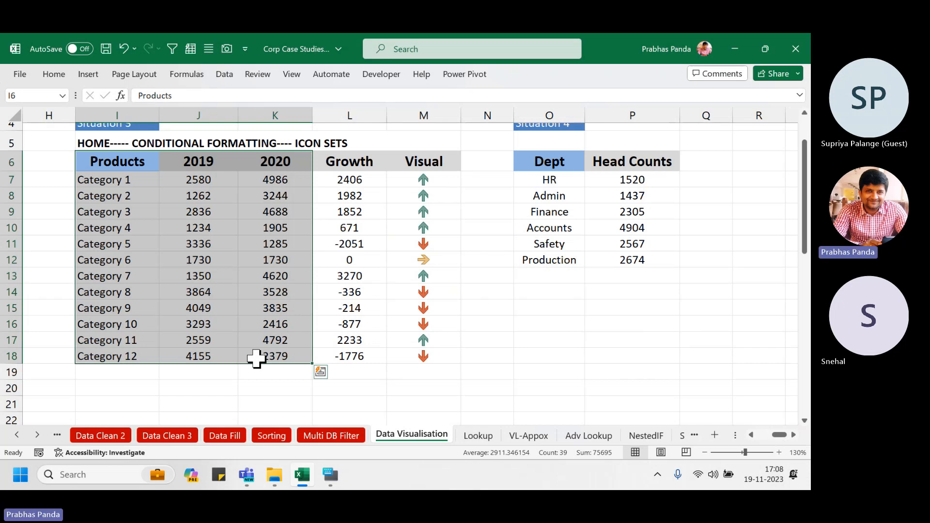
- Copy the Products, 2019 and 2020 columns in I6:K18 and paste them below the table, starting at I22
{"action": "key", "text": "ctrl+c"}
{"action": "scroll", "coordinate": [155, 212], "scroll_direction": "down", "scroll_amount": 2}
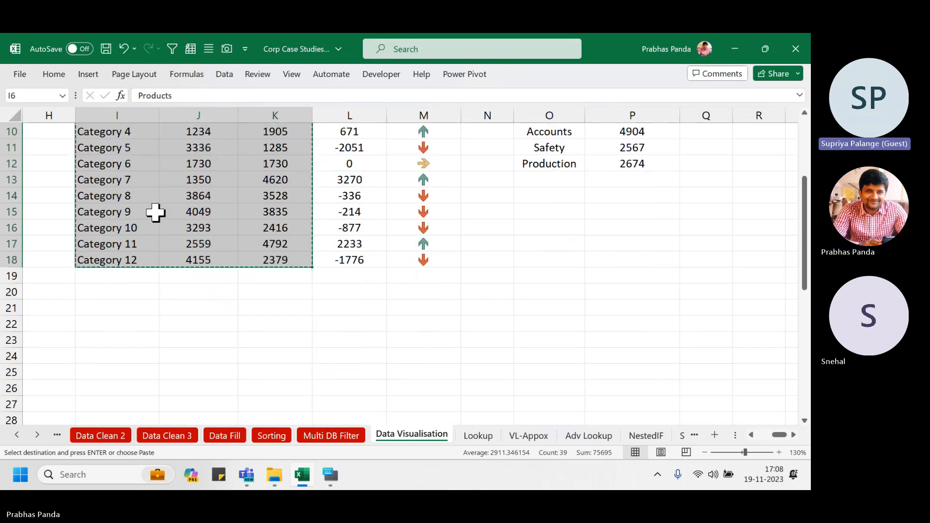
{"action": "scroll", "coordinate": [155, 211], "scroll_direction": "down", "scroll_amount": 2}
{"action": "left_click", "coordinate": [130, 228]}
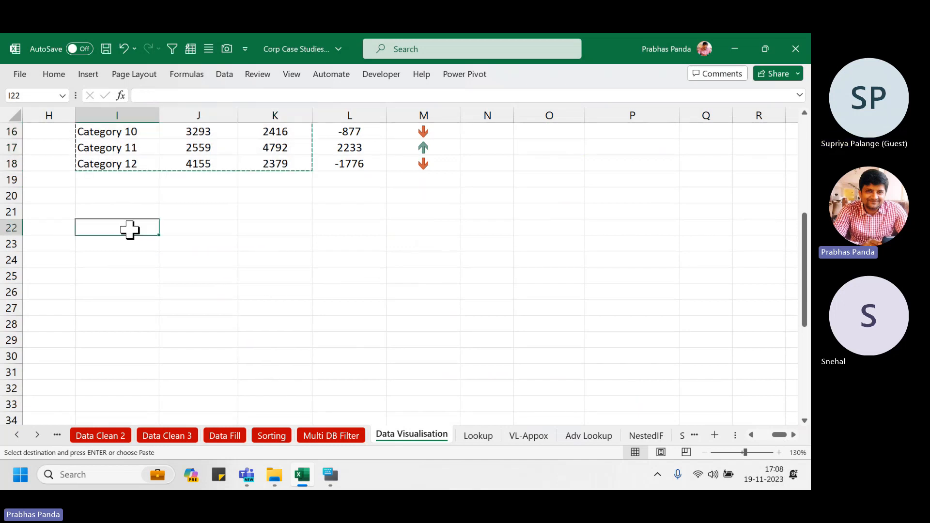
{"action": "key", "text": "Return"}
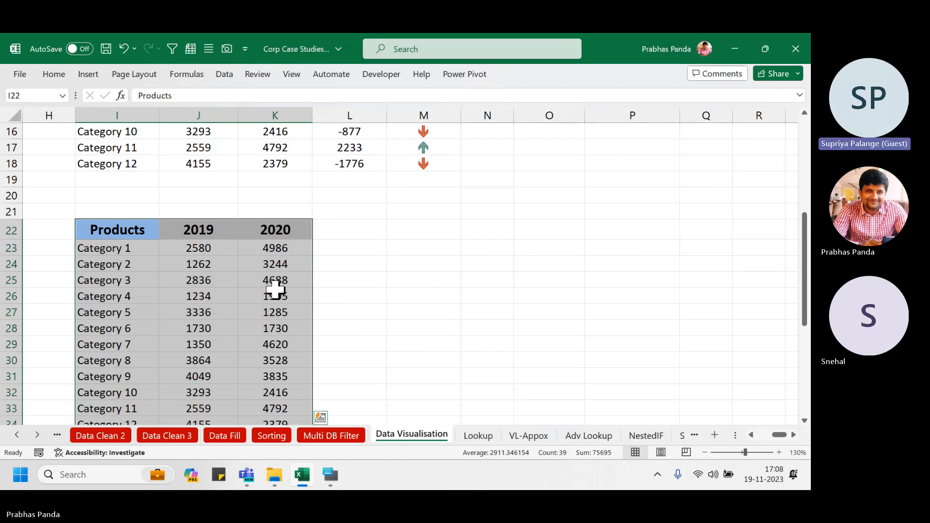
- Rename the copied table's 2019 heading in J22 to Target and the 2020 heading in K22 to Actual
{"action": "left_click", "coordinate": [351, 286]}
{"action": "left_click", "coordinate": [202, 231]}
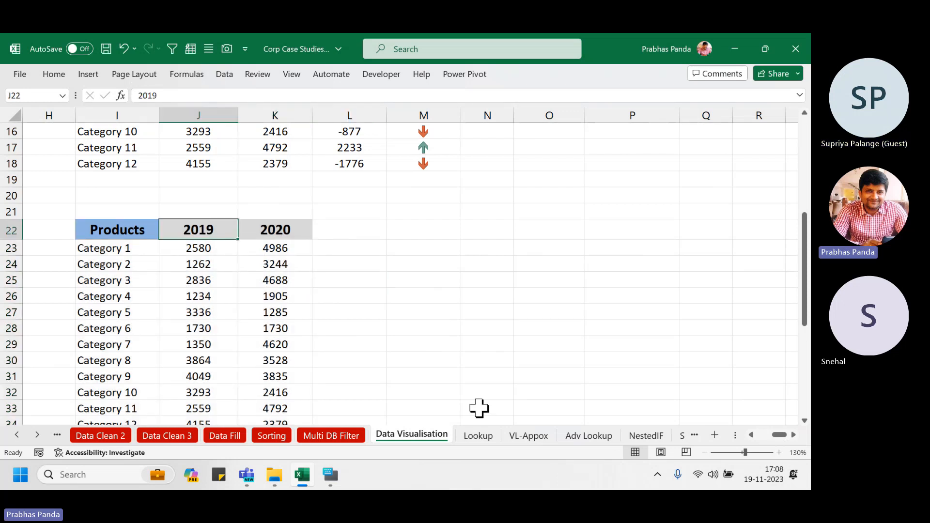
{"action": "type", "text": "Target"}
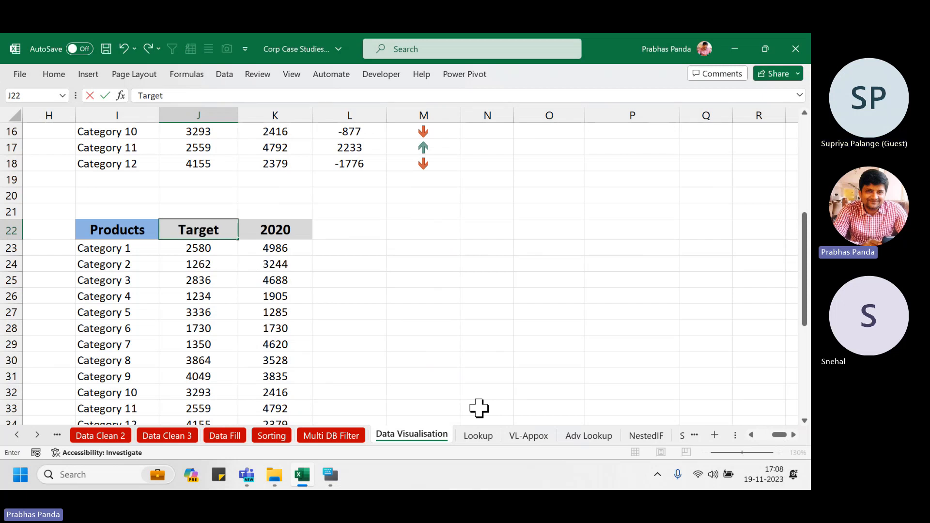
{"action": "key", "text": "Tab"}
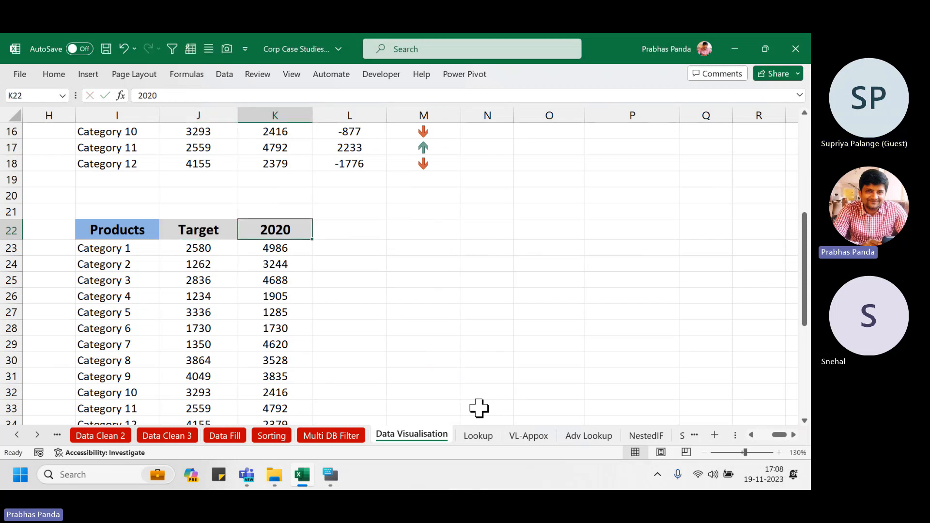
{"action": "type", "text": "Actual"}
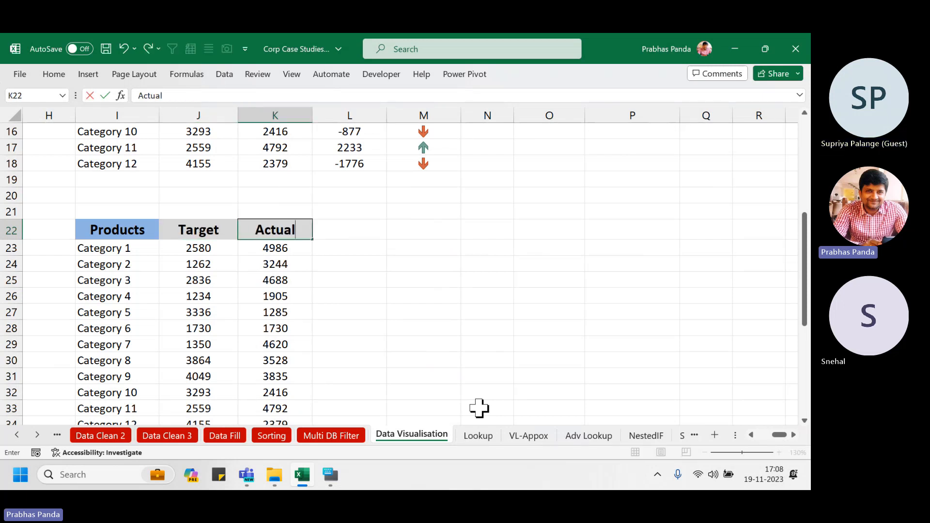
{"action": "key", "text": "Return"}
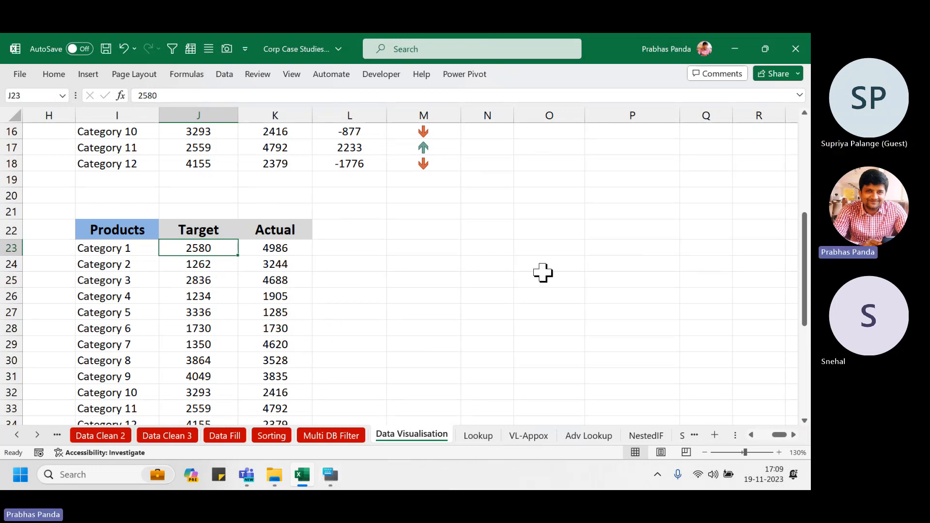
{"action": "scroll", "coordinate": [289, 288], "scroll_direction": "down", "scroll_amount": 1}
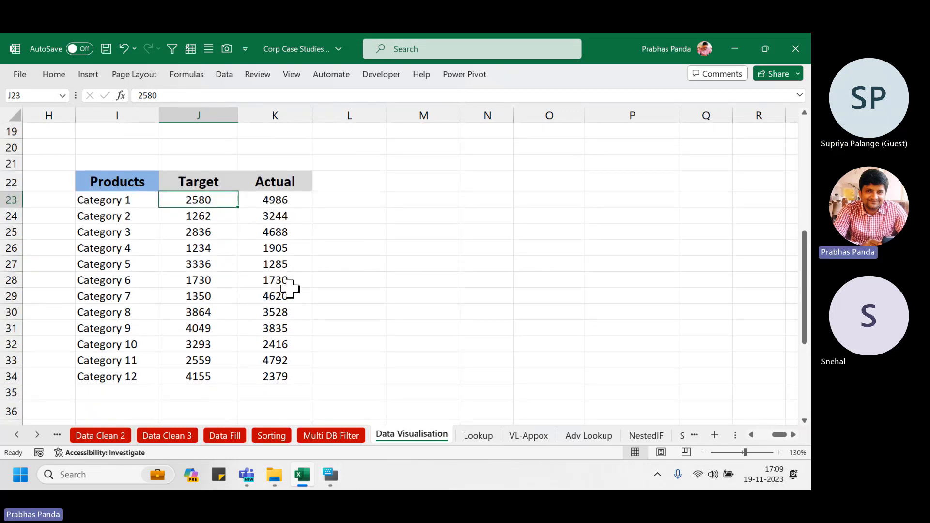
{"action": "left_click_drag", "start_coordinate": [222, 202], "coordinate": [197, 374]}
{"action": "left_click_drag", "start_coordinate": [301, 204], "coordinate": [276, 380]}
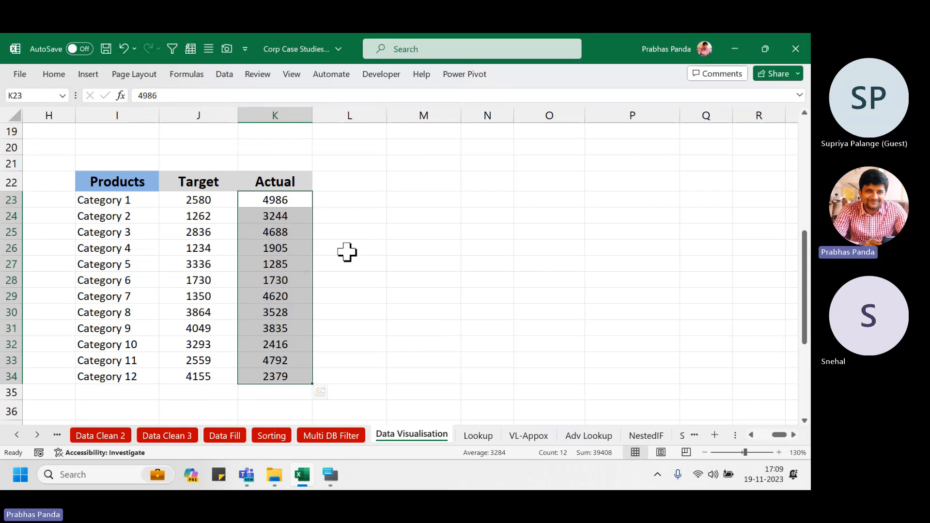
{"action": "left_click", "coordinate": [439, 181]}
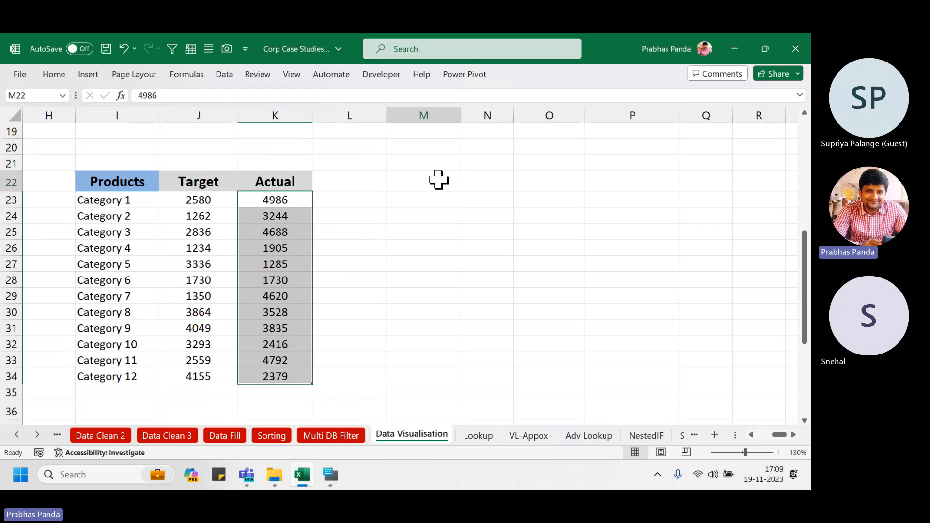
{"action": "type", "text": "target"}
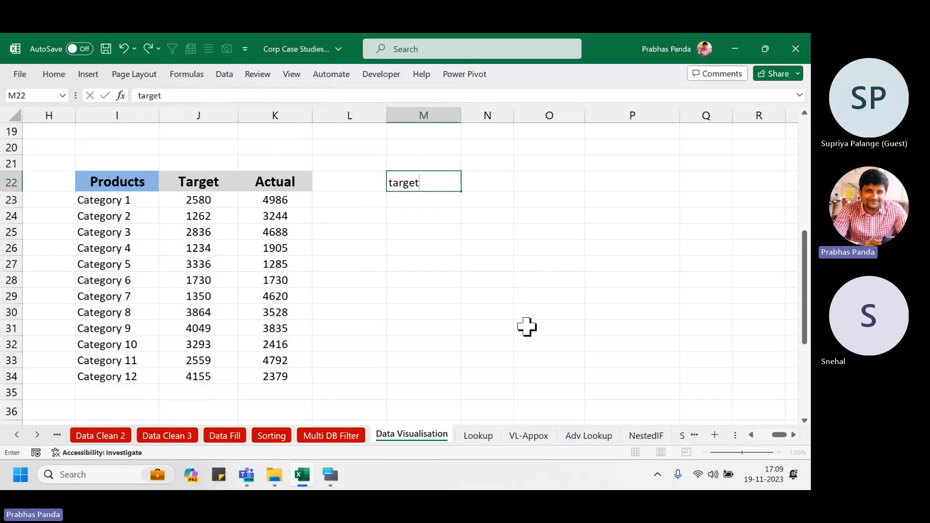
{"action": "key", "text": "Escape"}
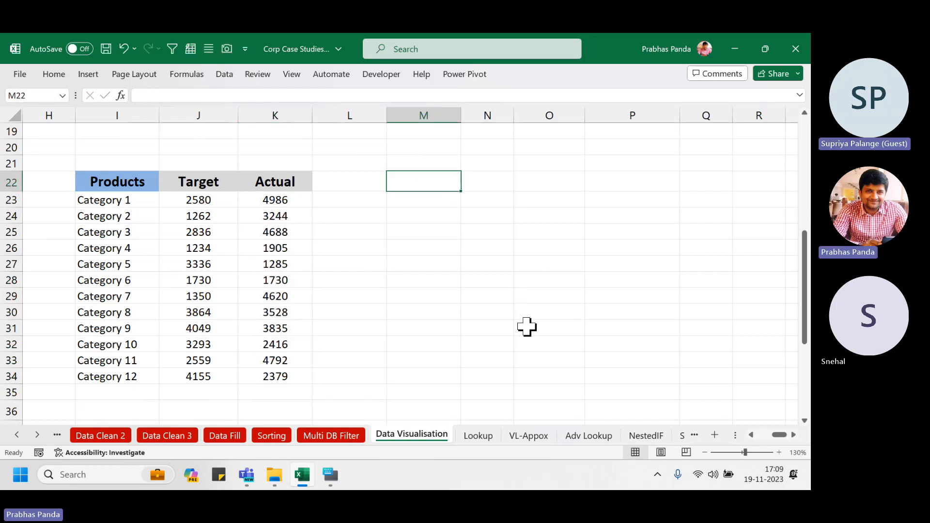
{"action": "type", "text": "TARGET"}
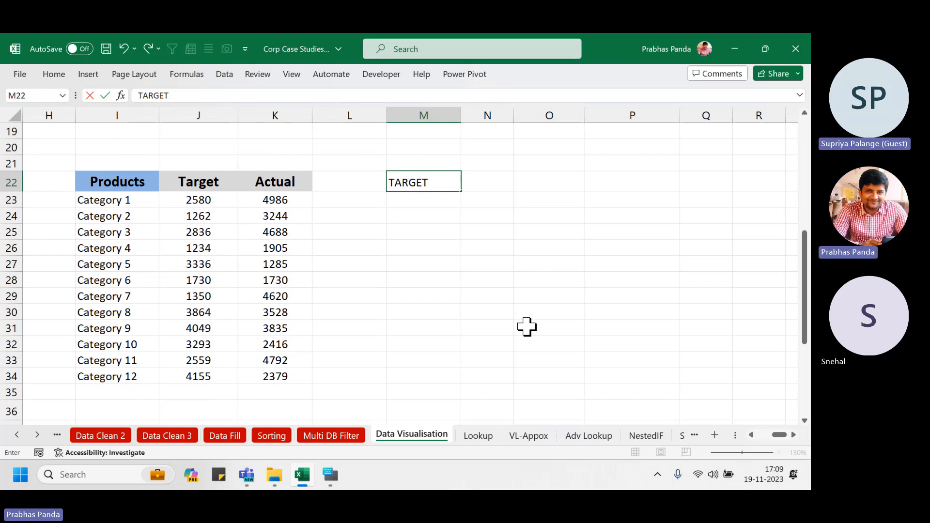
{"action": "type", "text": "<ACTUALS"}
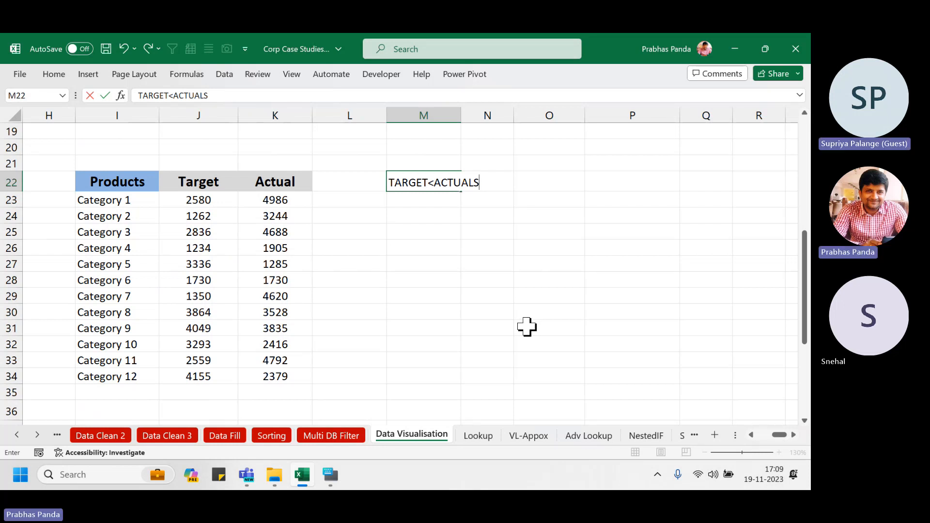
{"action": "key", "text": "Escape"}
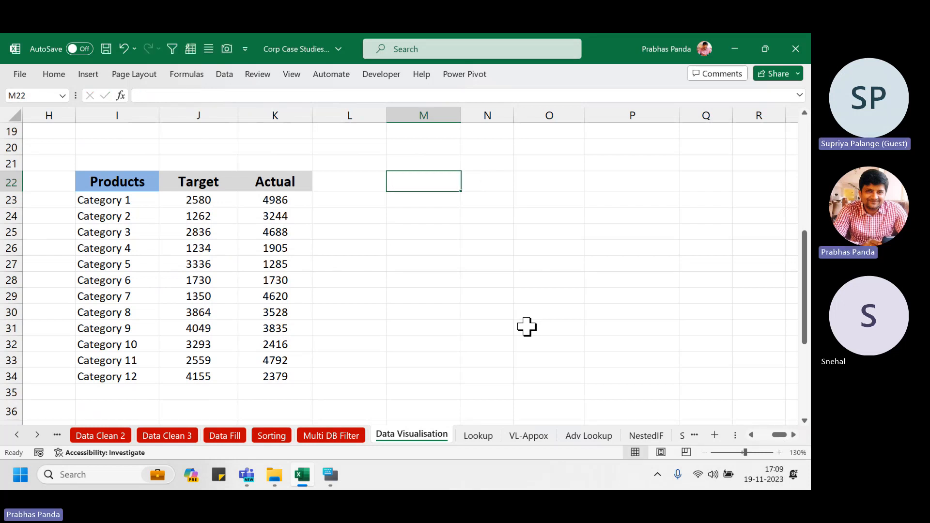
- Enter the note "ACTUALS >TARGET = GREEN COLOR" in M22 beside the Target and Actual table
{"action": "type", "text": "ACTUALS"}
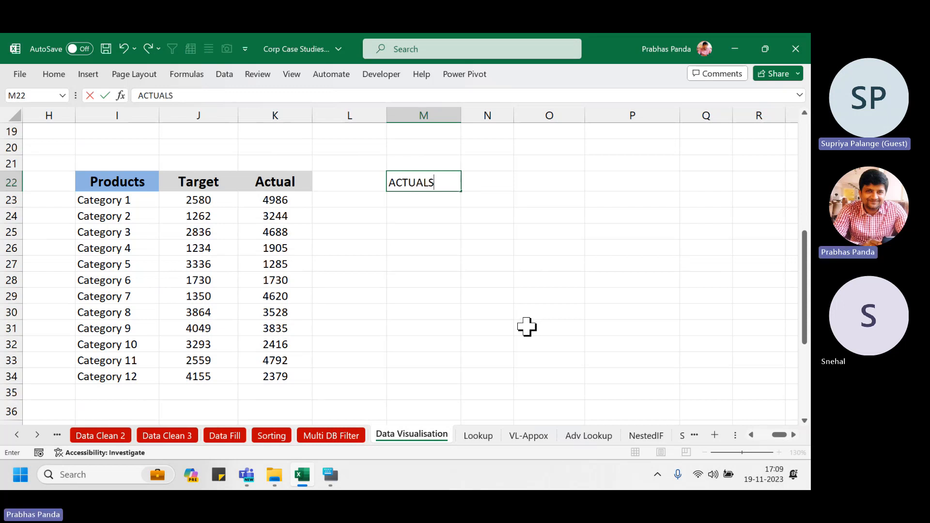
{"action": "type", "text": " >TARGET"}
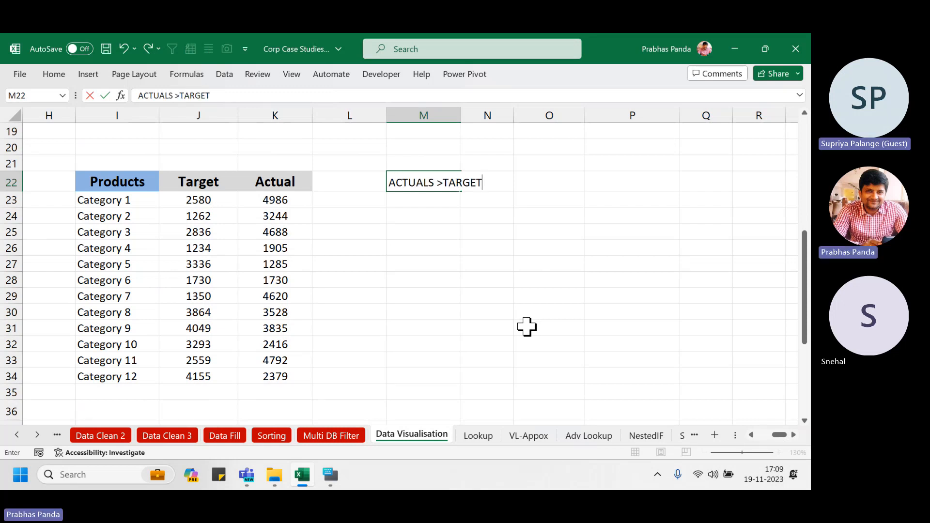
{"action": "type", "text": " = GREEN"}
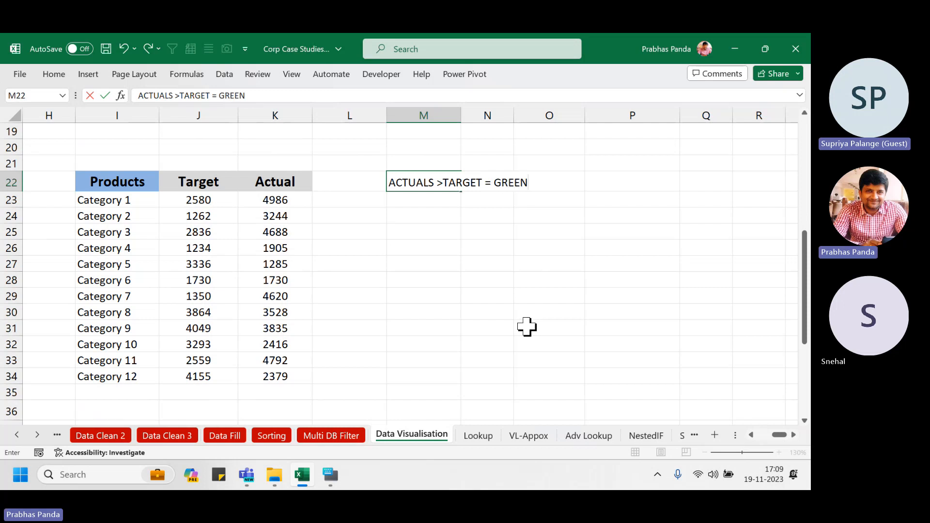
{"action": "type", "text": " COLOR"}
{"action": "key", "text": "Return"}
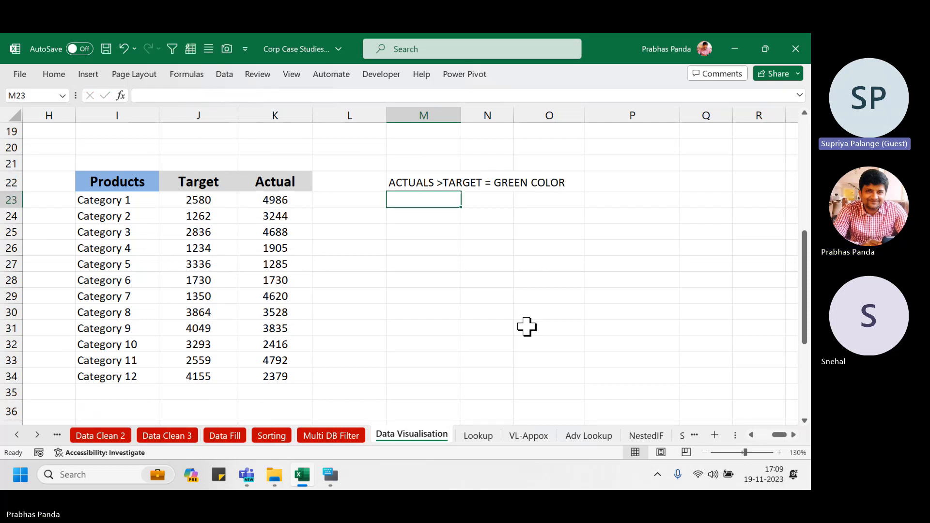
- Duplicate the M22 note into M23 and edit it to read "ACTUALS <TARGET = RED COLOR"
{"action": "key", "text": "ctrl+d"}
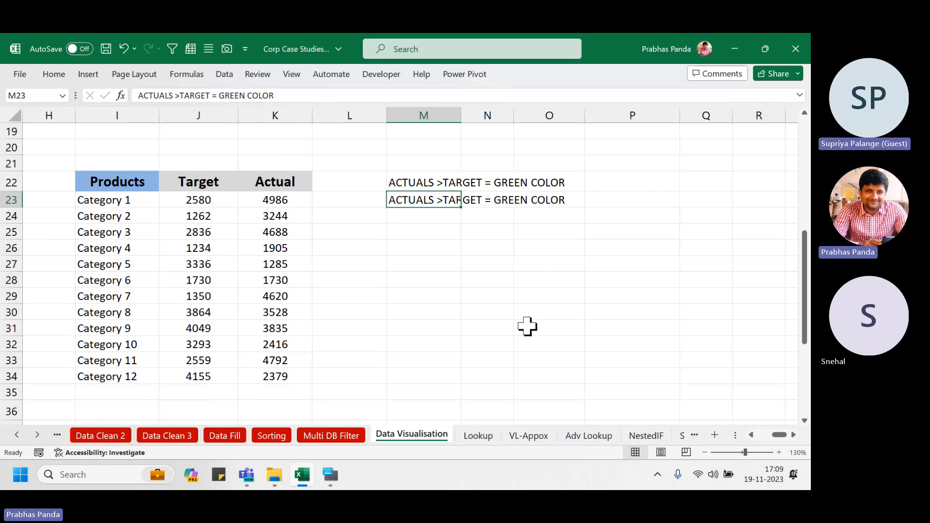
{"action": "key", "text": "F2"}
{"action": "left_click", "coordinate": [175, 90]}
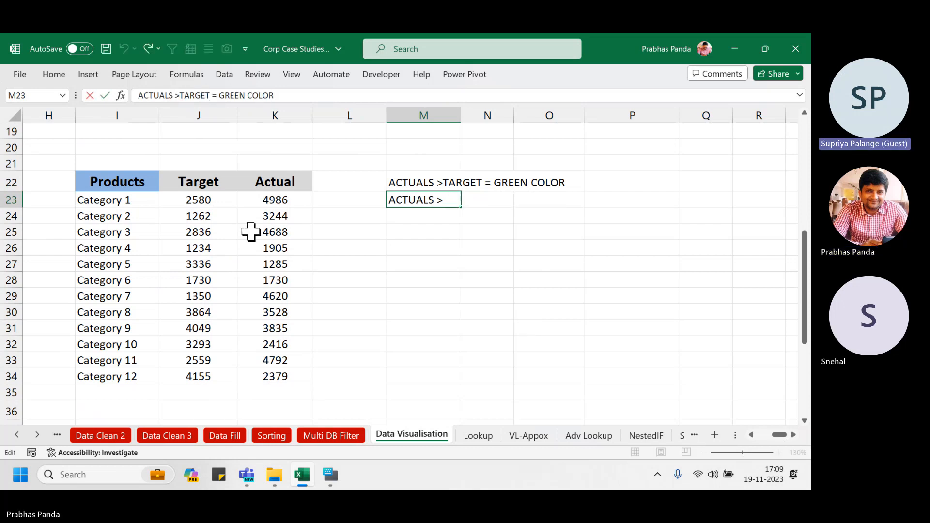
{"action": "key", "text": "BackSpace"}
{"action": "type", "text": "<"}
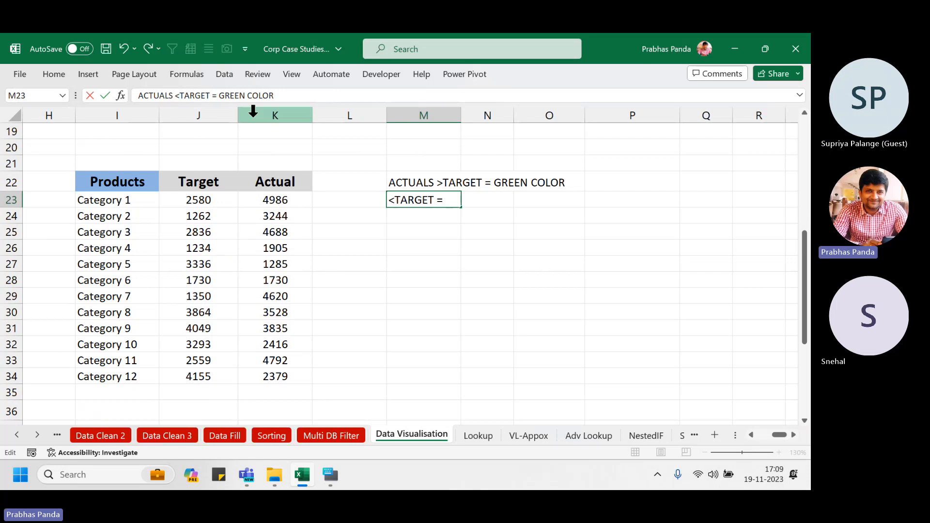
{"action": "left_click", "coordinate": [246, 97]}
{"action": "key", "text": "BackSpace"}
{"action": "key", "text": "BackSpace"}
{"action": "key", "text": "BackSpace"}
{"action": "key", "text": "BackSpace"}
{"action": "key", "text": "BackSpace"}
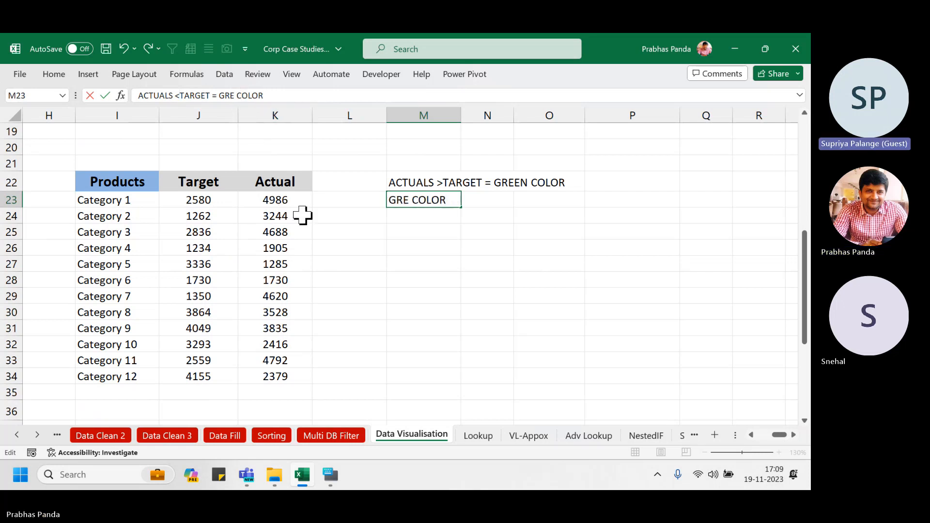
{"action": "type", "text": "RED"}
{"action": "key", "text": "Return"}
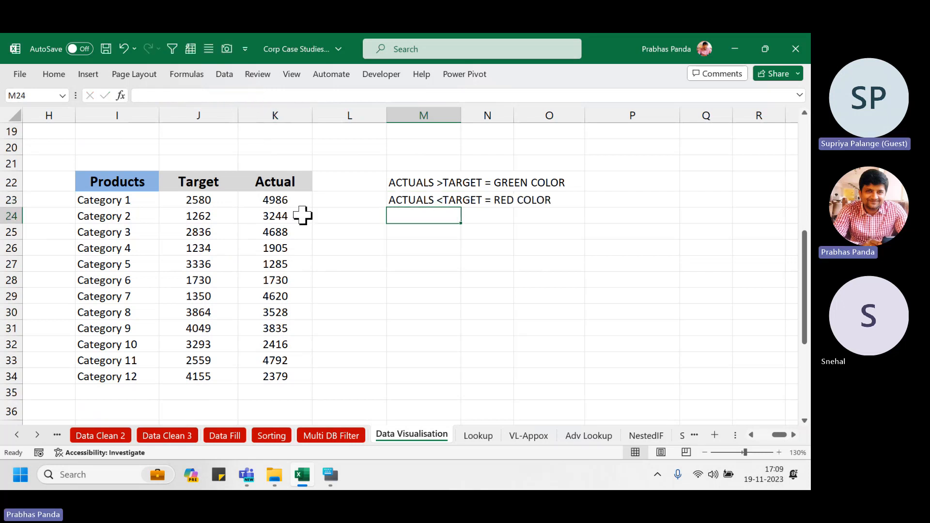
- Make the two colour rule notes in M22:M23 bold
{"action": "left_click_drag", "start_coordinate": [301, 201], "coordinate": [279, 370]}
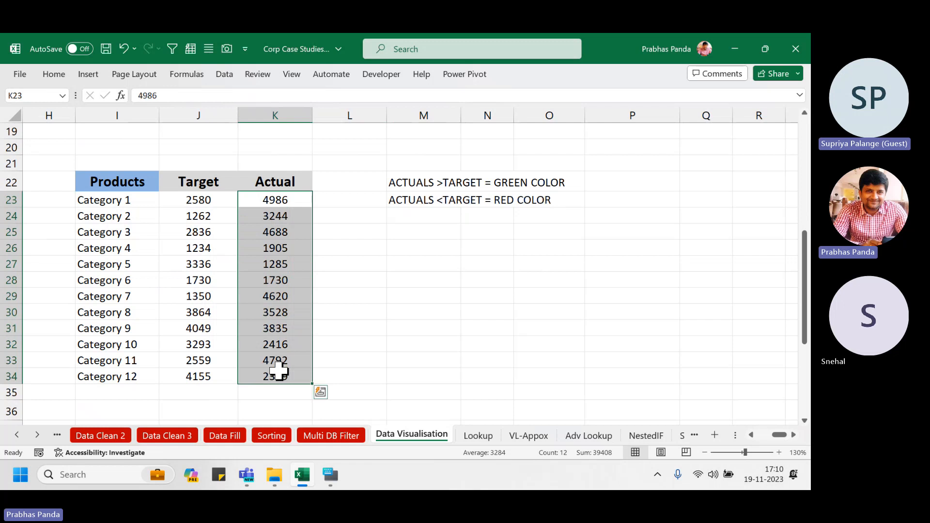
{"action": "left_click_drag", "start_coordinate": [426, 183], "coordinate": [553, 200]}
{"action": "key", "text": "ctrl+b"}
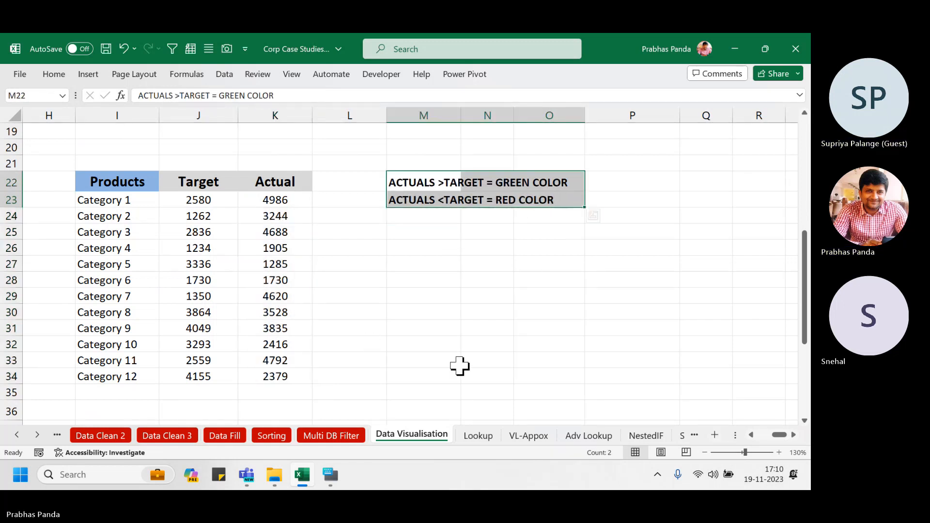
{"action": "left_click", "coordinate": [349, 296]}
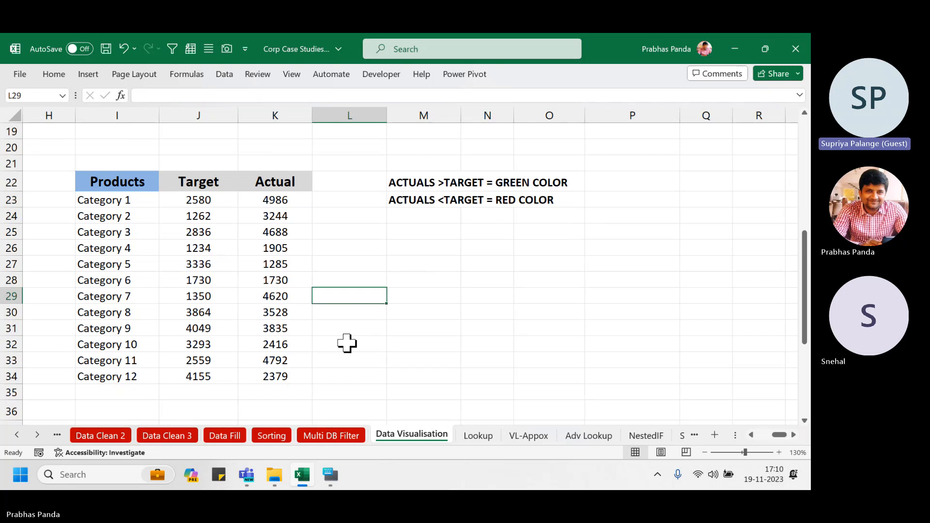
- Select the Actual values in K23:K34, minimise the workbook and switch to the Microsoft Teams meeting
{"action": "left_click_drag", "start_coordinate": [284, 204], "coordinate": [270, 378]}
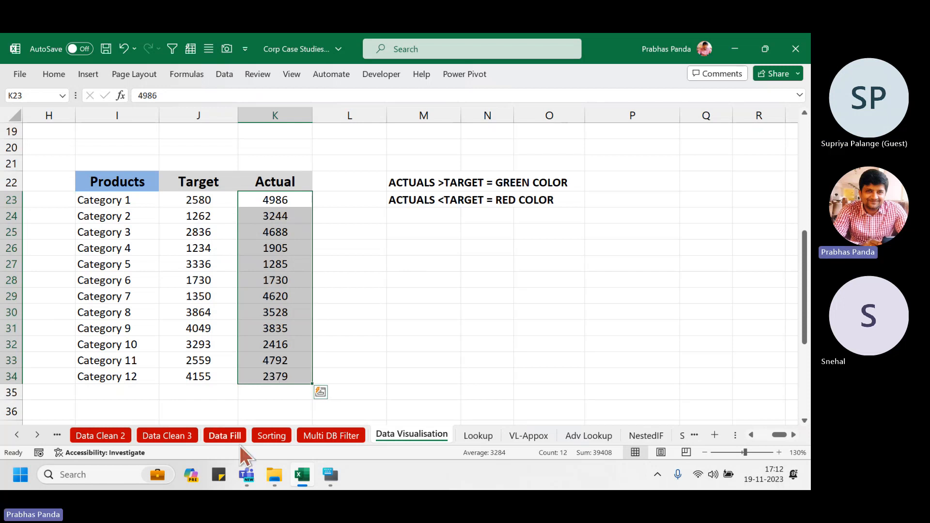
{"action": "left_click", "coordinate": [735, 55]}
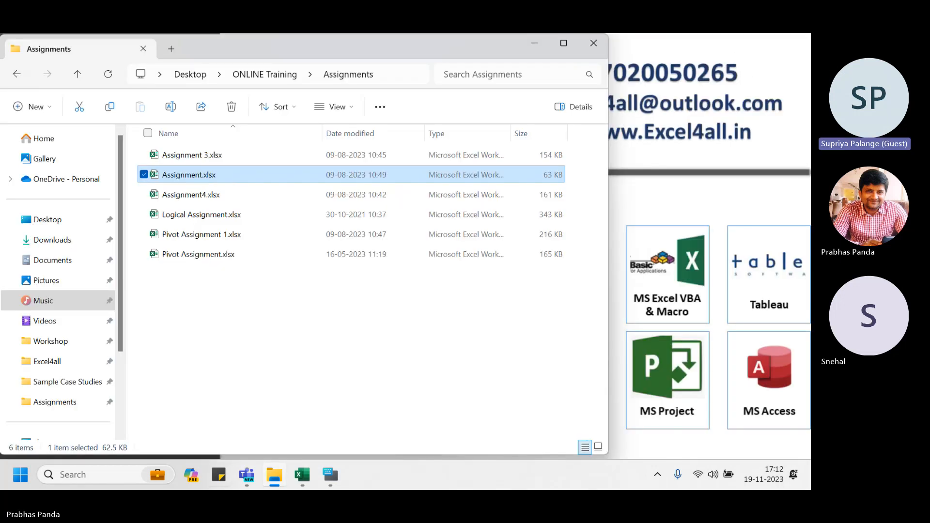
{"action": "mouse_move", "coordinate": [247, 475]}
{"action": "left_click", "coordinate": [137, 417]}
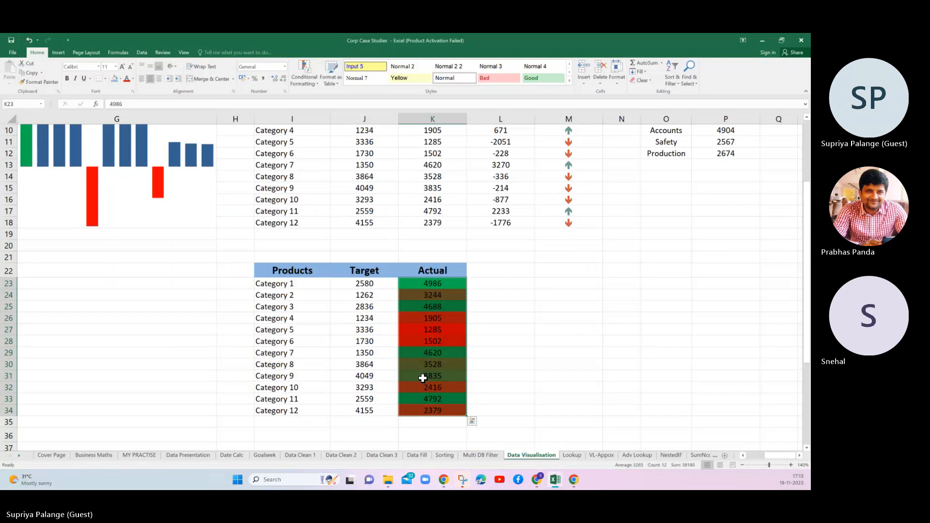
- Apply a new 2-Color Scale rule to the Actual values in K23:K34, with red for the lowest value and green for the highest
{"action": "left_click", "coordinate": [418, 341]}
{"action": "left_click_drag", "start_coordinate": [424, 285], "coordinate": [428, 408]}
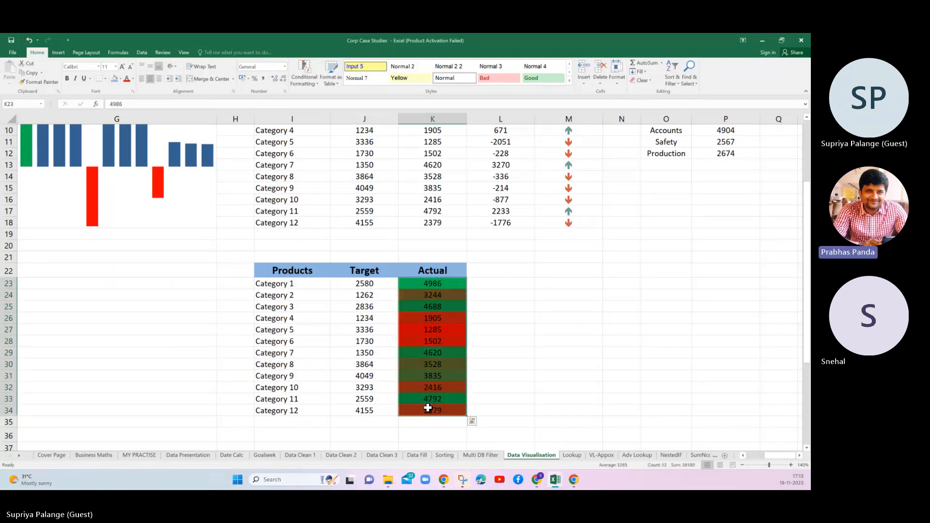
{"action": "left_click", "coordinate": [310, 83]}
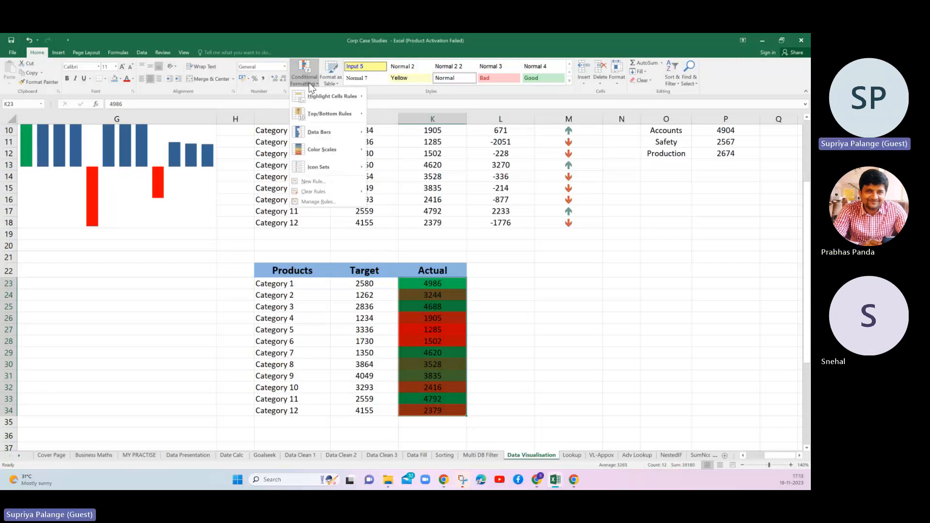
{"action": "left_click", "coordinate": [320, 182]}
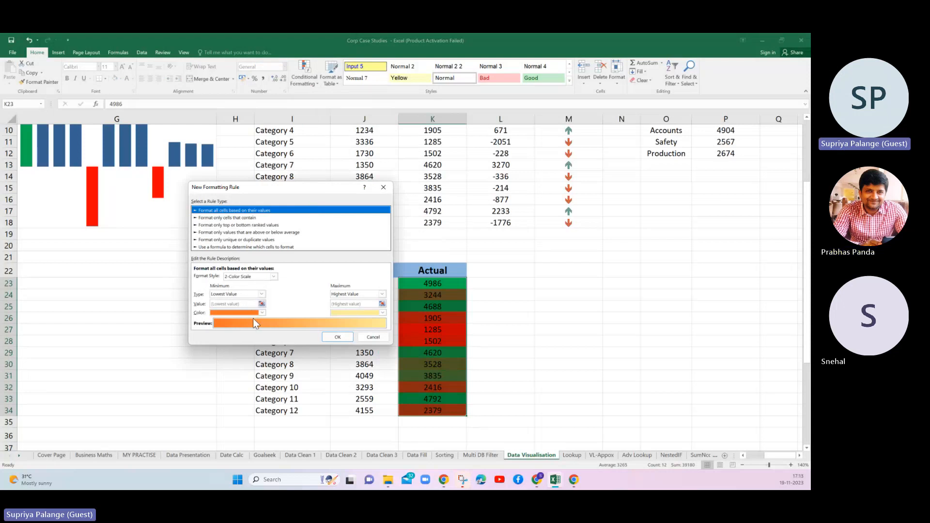
{"action": "left_click", "coordinate": [262, 313]}
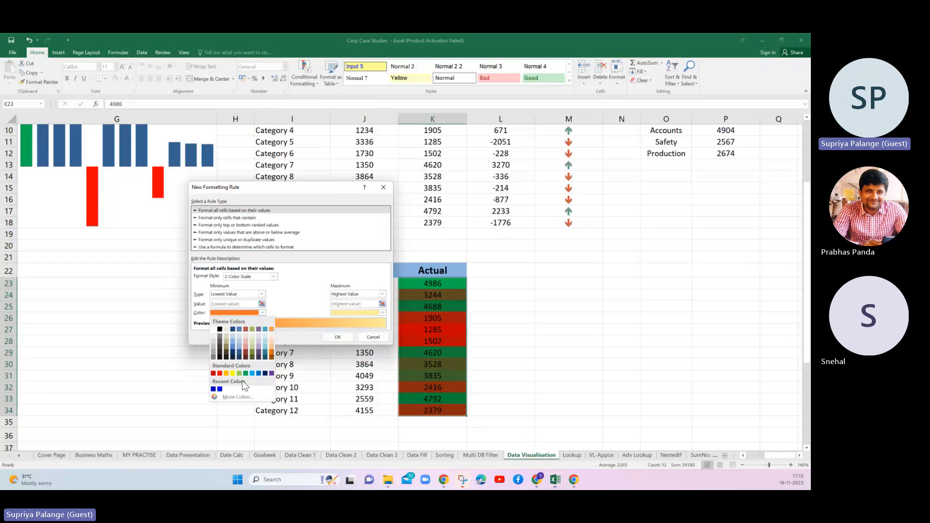
{"action": "left_click", "coordinate": [220, 374]}
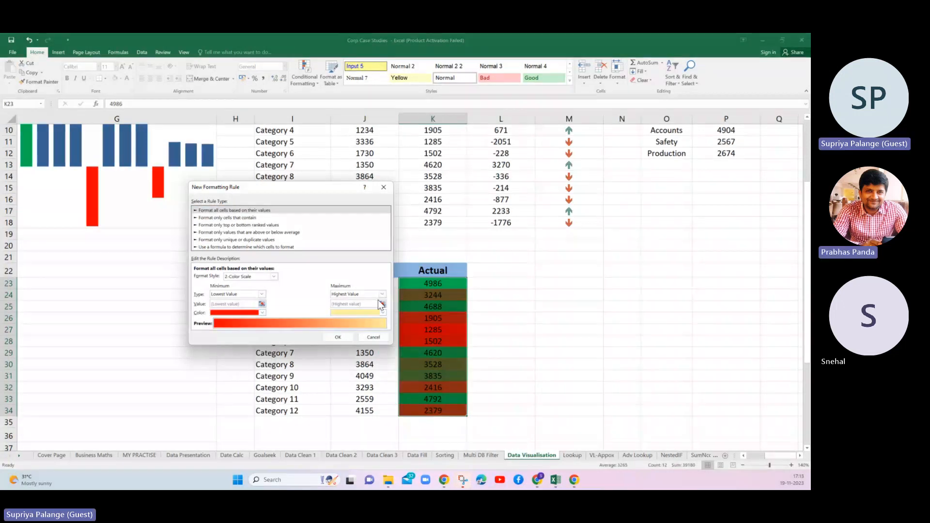
{"action": "left_click", "coordinate": [383, 313]}
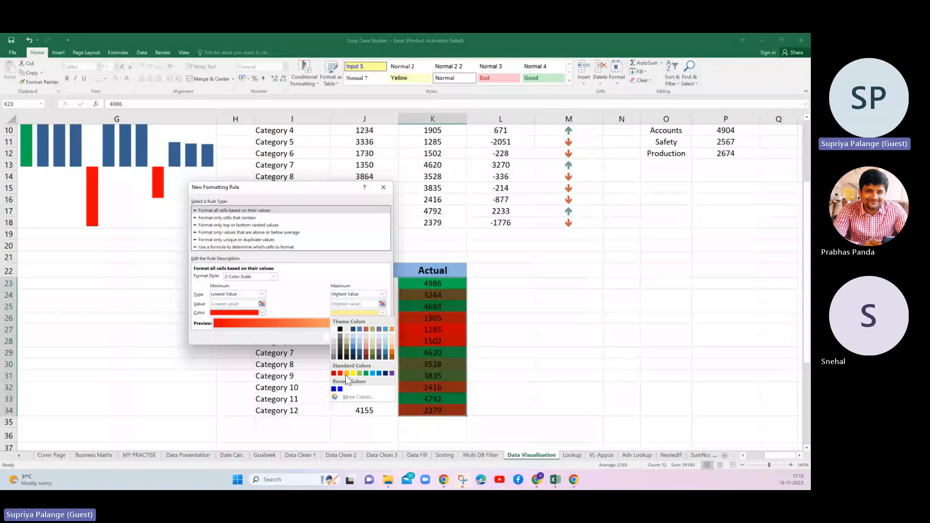
{"action": "left_click", "coordinate": [366, 374]}
{"action": "left_click", "coordinate": [339, 338]}
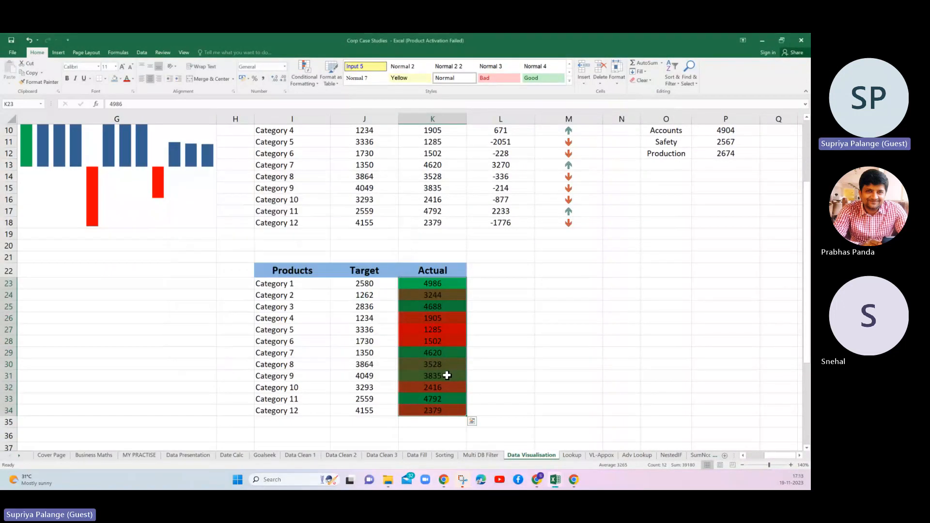
- Check the color scale shading across the individual Actual values in K23:K34
{"action": "left_click", "coordinate": [432, 295]}
{"action": "left_click", "coordinate": [432, 331]}
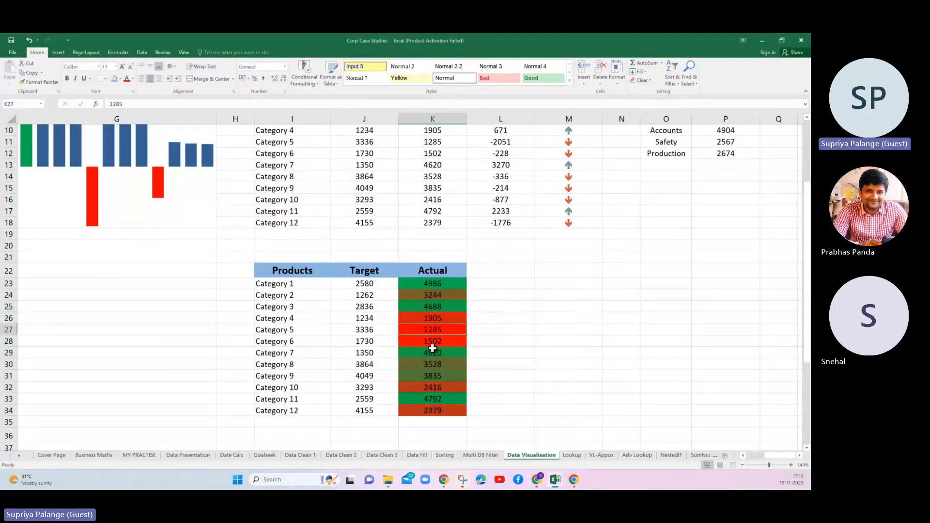
{"action": "left_click", "coordinate": [433, 348], "text": "shift"}
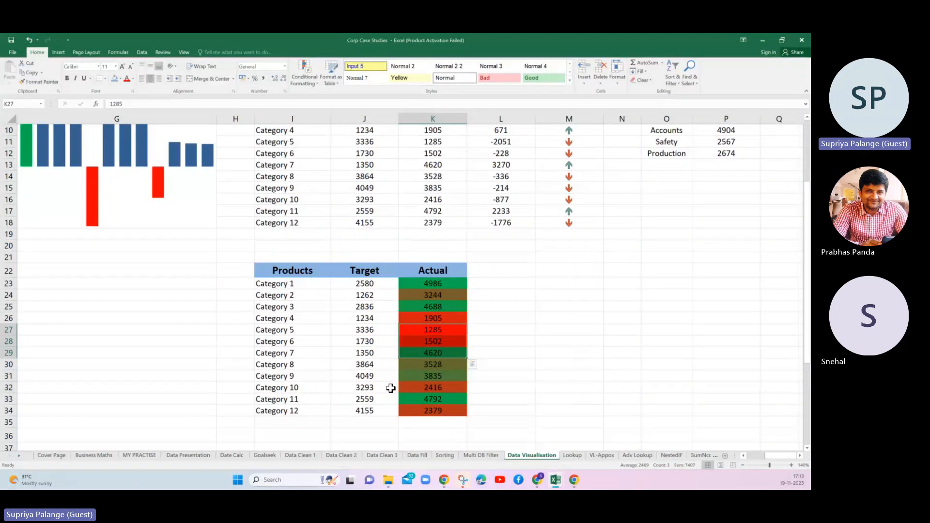
{"action": "left_click", "coordinate": [440, 368]}
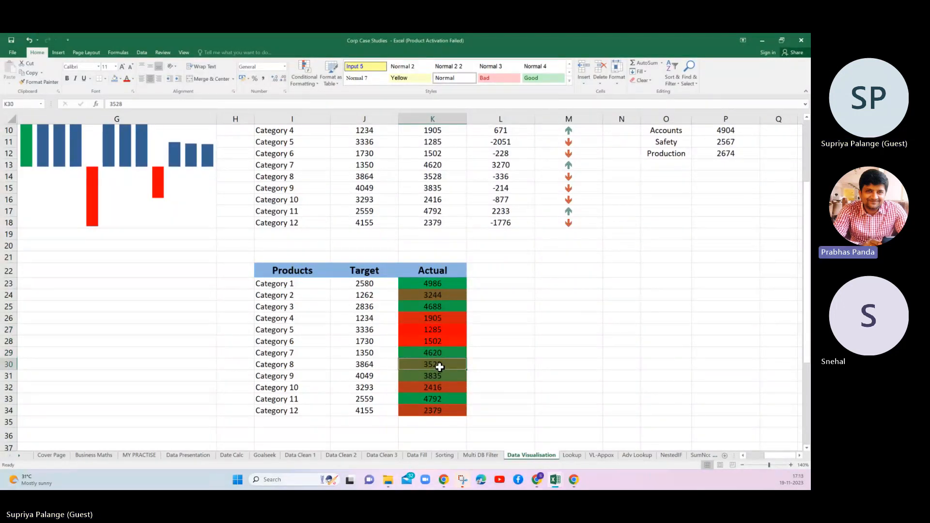
{"action": "left_click", "coordinate": [414, 296]}
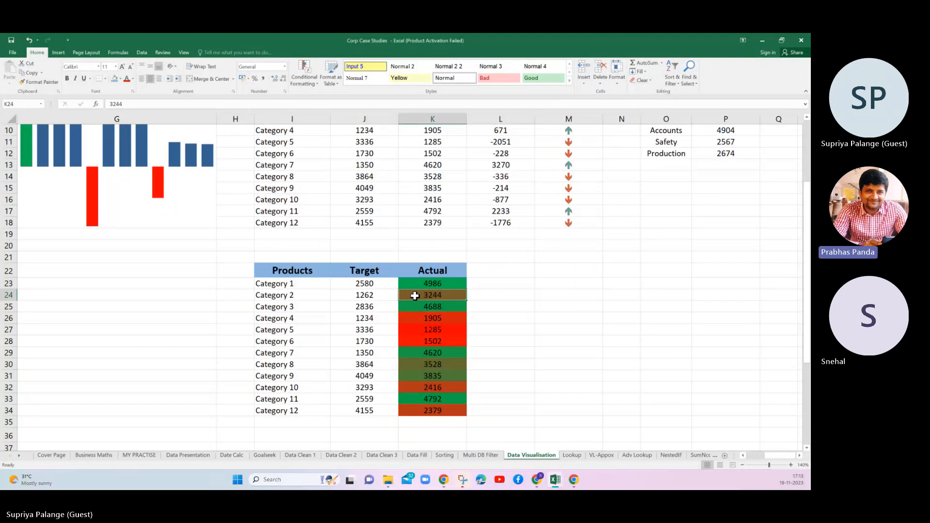
{"action": "left_click_drag", "start_coordinate": [416, 283], "coordinate": [420, 407]}
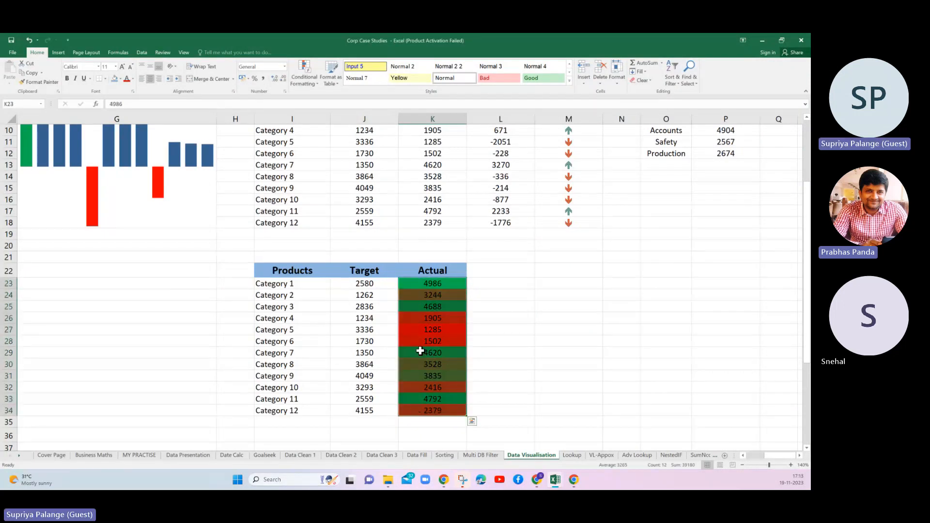
{"action": "left_click", "coordinate": [309, 78]}
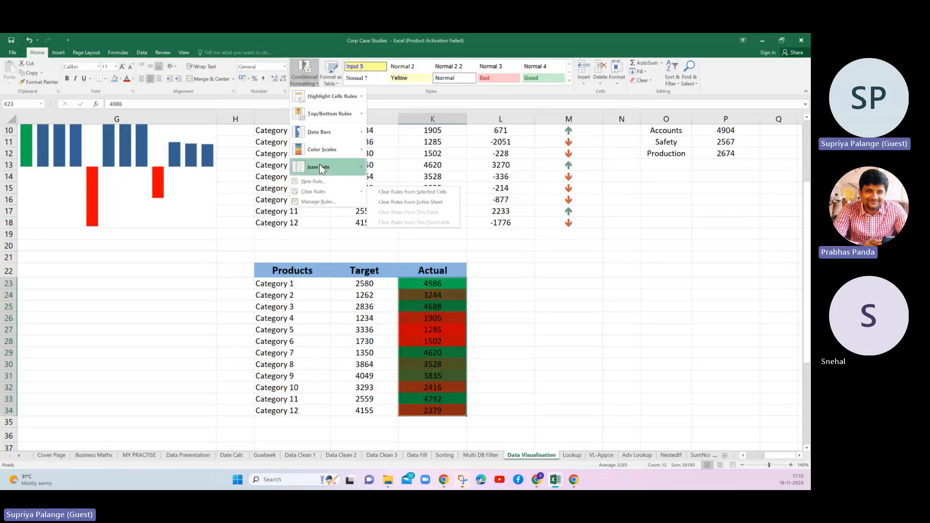
{"action": "mouse_move", "coordinate": [320, 166]}
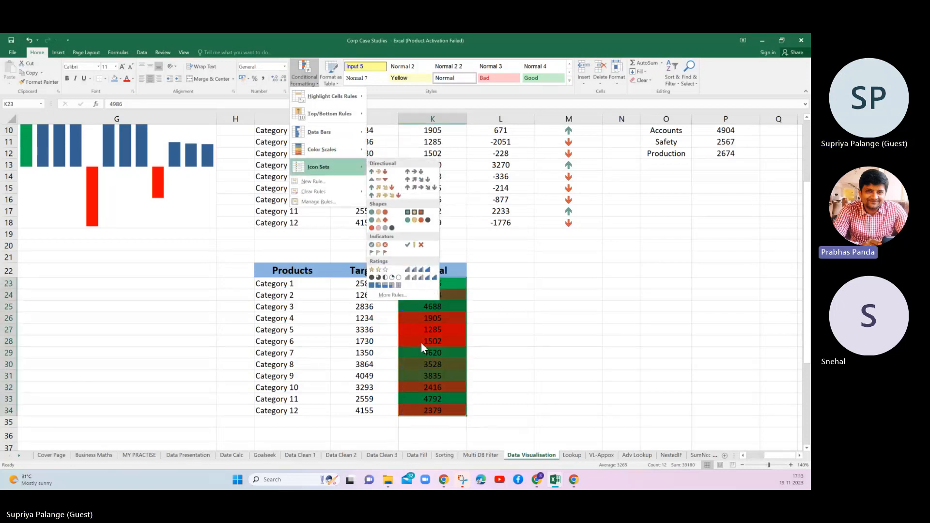
{"action": "left_click", "coordinate": [420, 348]}
{"action": "left_click", "coordinate": [408, 295]}
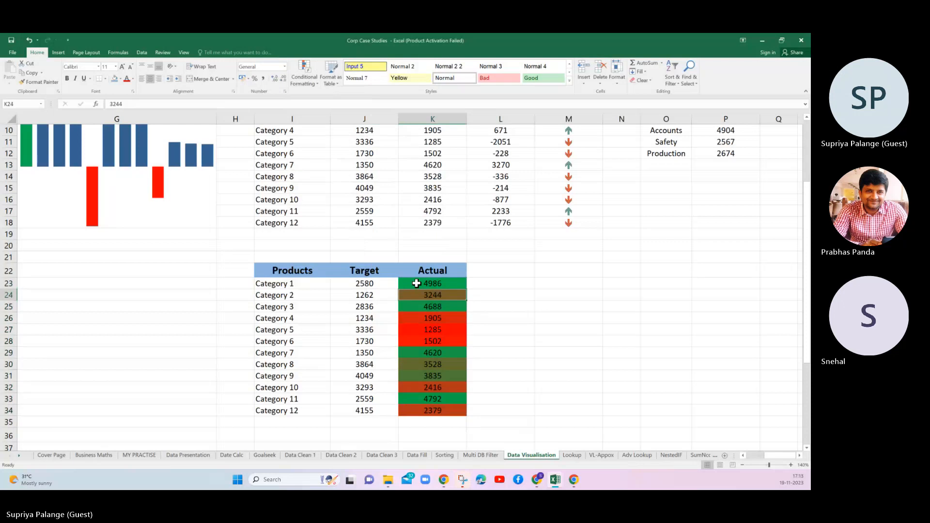
- Inspect the settings of the first graded color scale rule applied to K23:K34, leaving the rule as it is
{"action": "left_click_drag", "start_coordinate": [417, 283], "coordinate": [421, 411]}
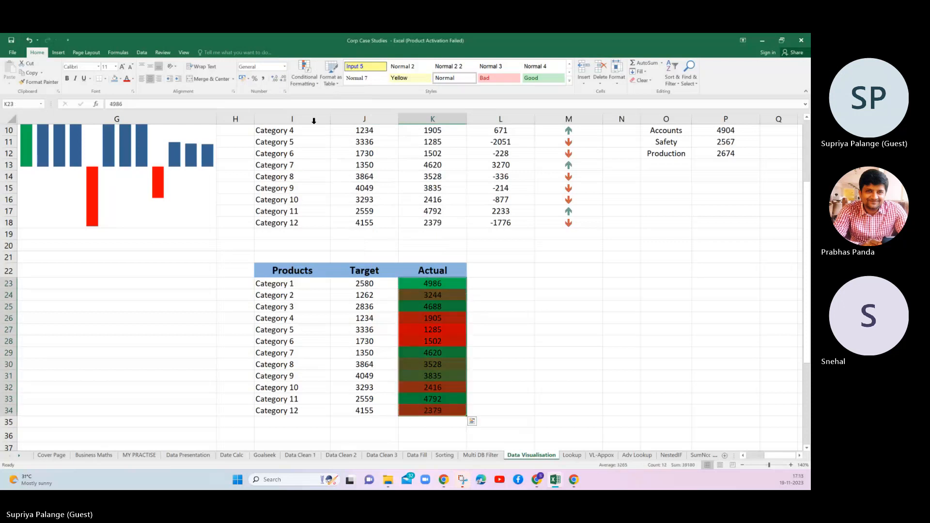
{"action": "left_click", "coordinate": [309, 86]}
{"action": "left_click", "coordinate": [320, 83]}
{"action": "left_click", "coordinate": [307, 83]}
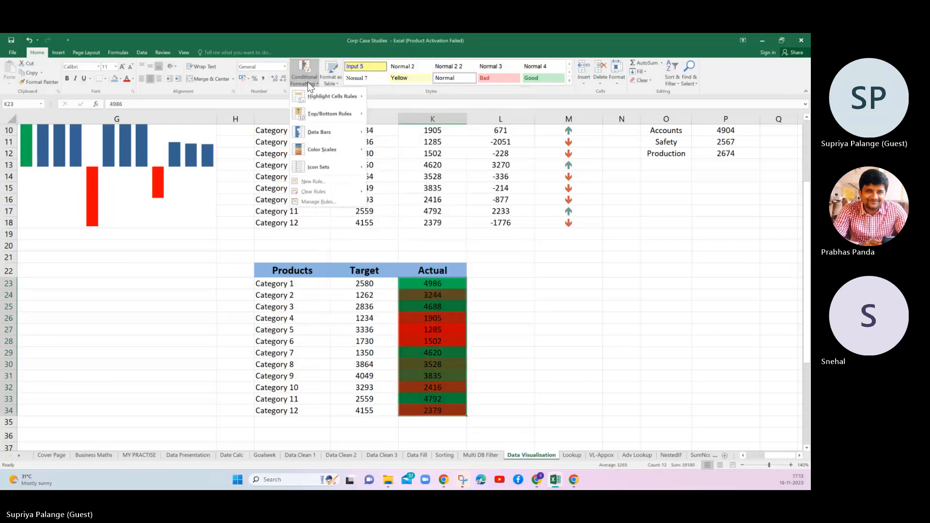
{"action": "mouse_move", "coordinate": [316, 153]}
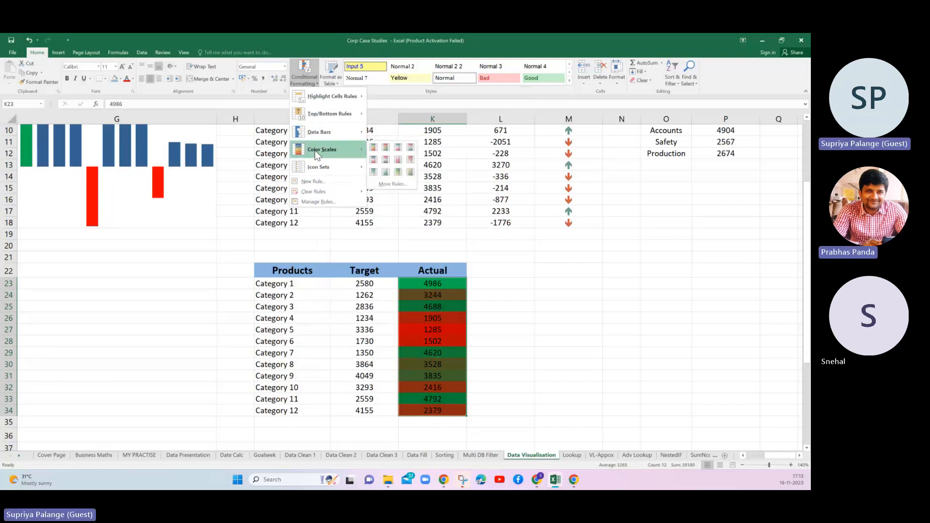
{"action": "left_click", "coordinate": [315, 202]}
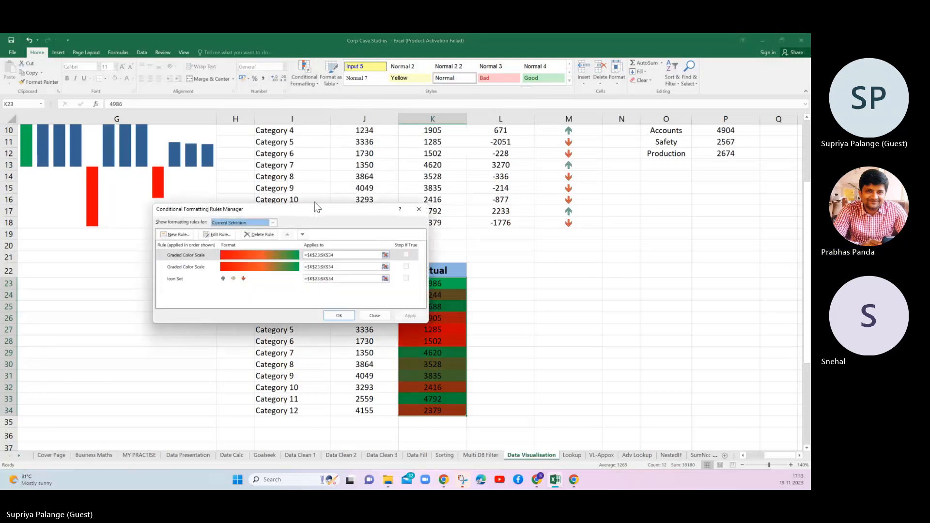
{"action": "left_click", "coordinate": [216, 236]}
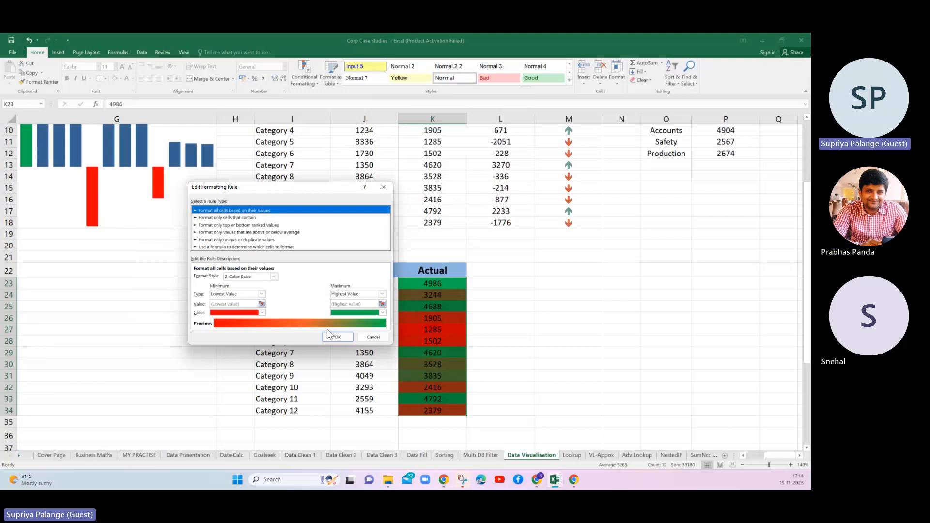
{"action": "left_click", "coordinate": [371, 338]}
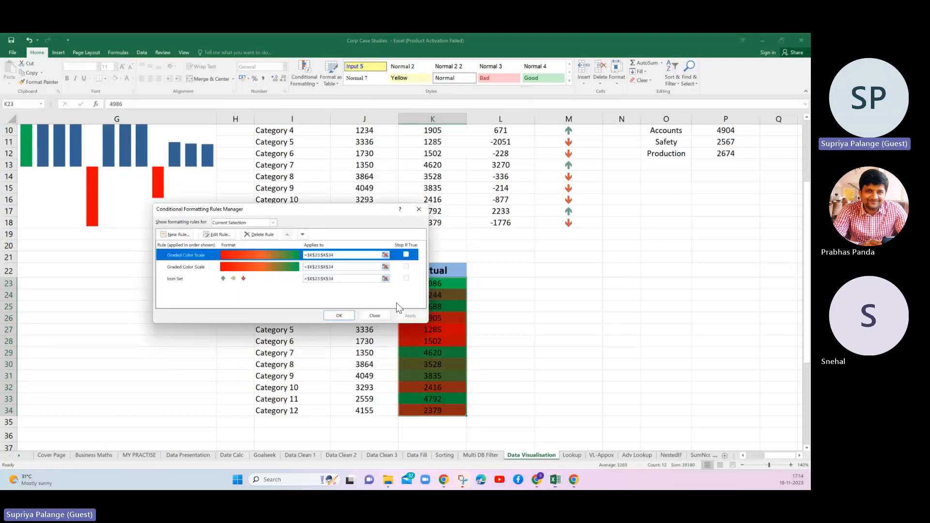
{"action": "left_click", "coordinate": [217, 236]}
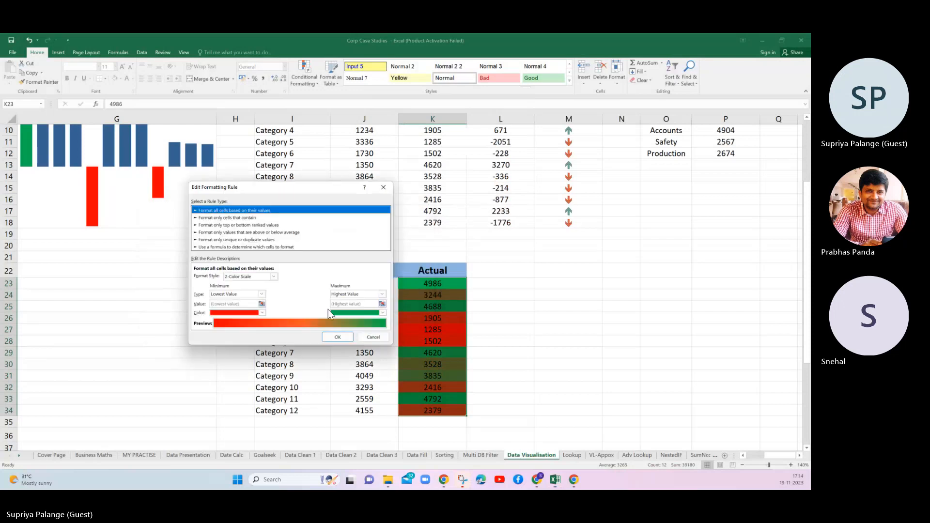
{"action": "left_click", "coordinate": [369, 338]}
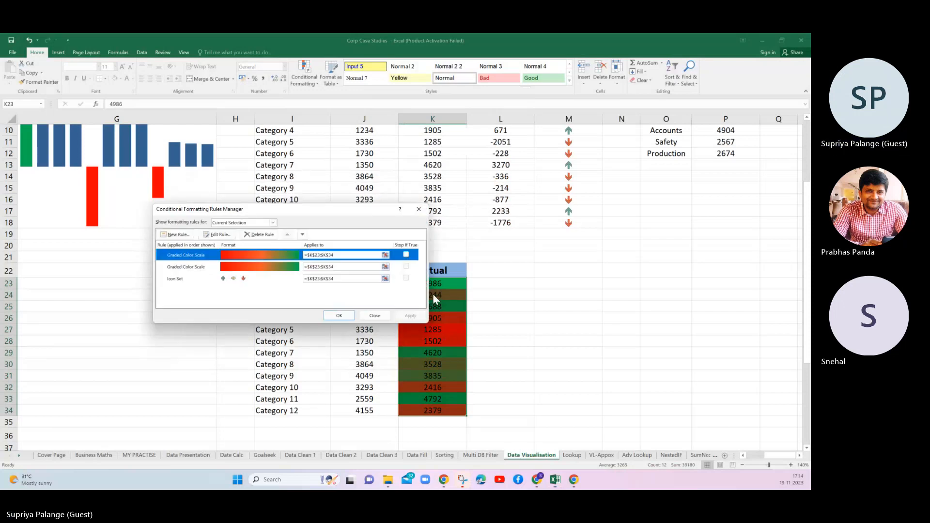
{"action": "left_click", "coordinate": [386, 317]}
- Undo the red-to-green color scale rules on the Actual values in K23:K34, going back to the arrow icon set
{"action": "left_click_drag", "start_coordinate": [433, 284], "coordinate": [429, 411]}
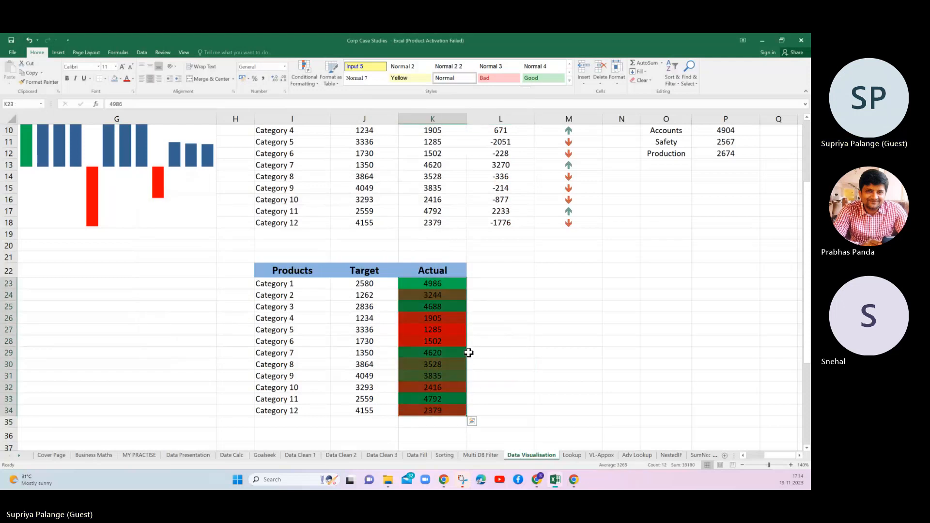
{"action": "left_click", "coordinate": [484, 349]}
{"action": "left_click_drag", "start_coordinate": [431, 285], "coordinate": [433, 408]}
{"action": "left_click", "coordinate": [457, 348]}
{"action": "key", "text": "ctrl+z"}
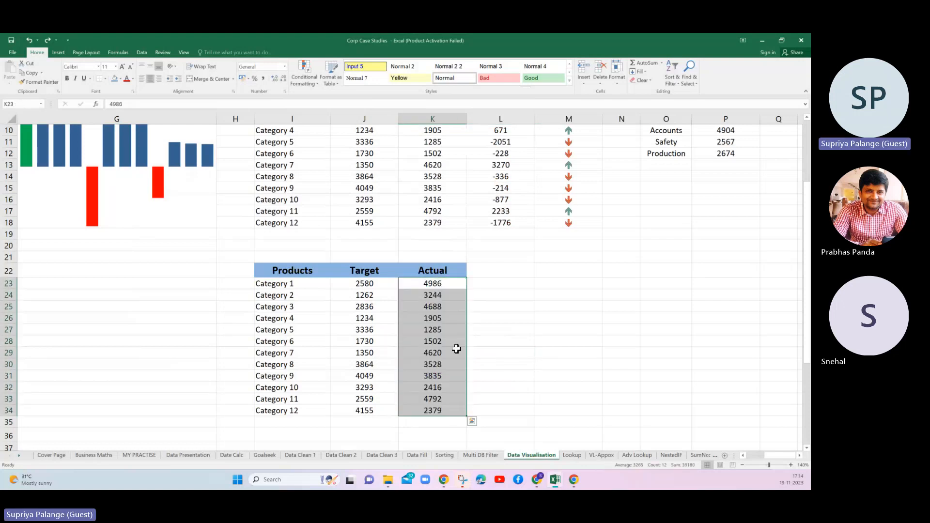
{"action": "key", "text": "ctrl+z"}
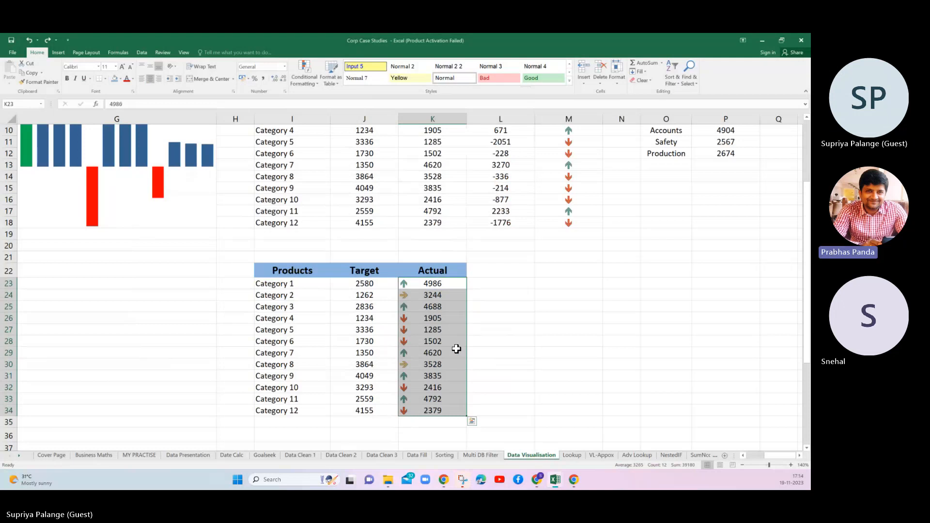
- Edit the icon set rule on K23:K34 so the green up-arrow threshold is a formula referencing the Target range =$J$23:$J$34
{"action": "left_click", "coordinate": [293, 82]}
{"action": "left_click", "coordinate": [310, 201]}
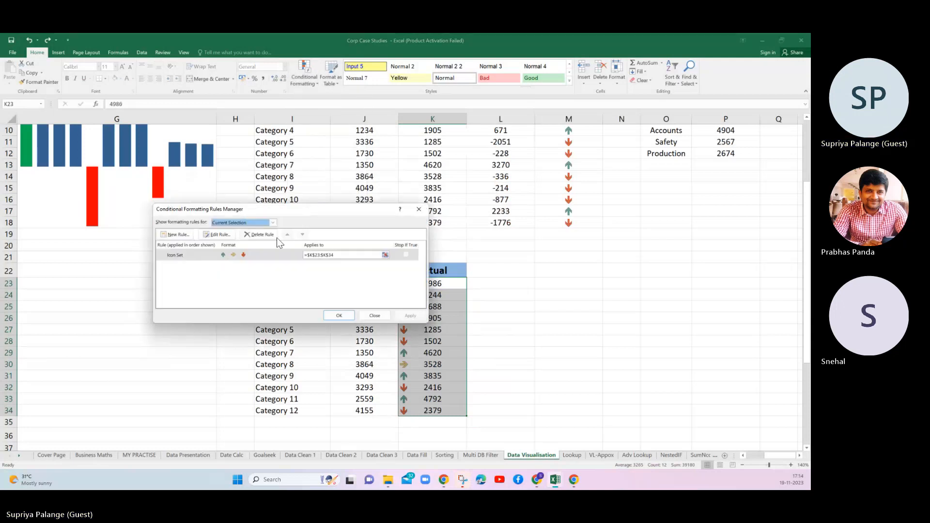
{"action": "left_click", "coordinate": [216, 236]}
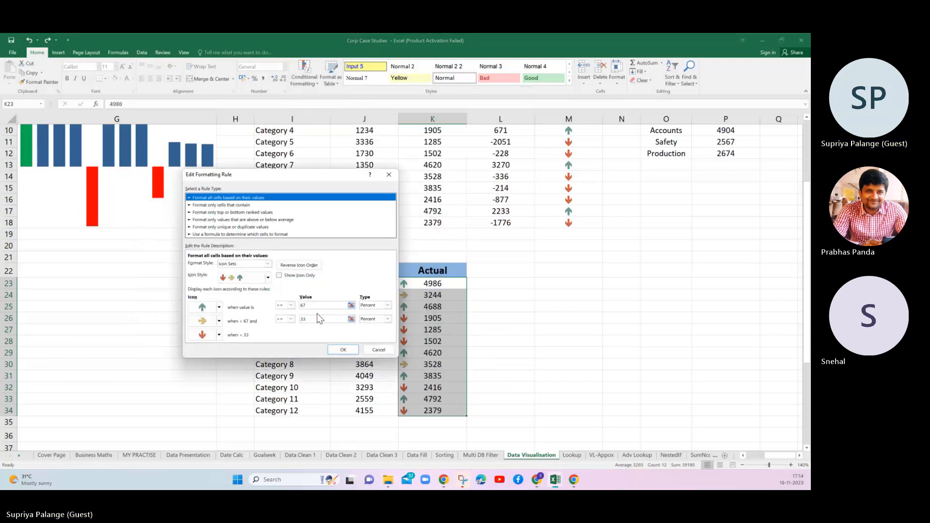
{"action": "left_click", "coordinate": [387, 305]}
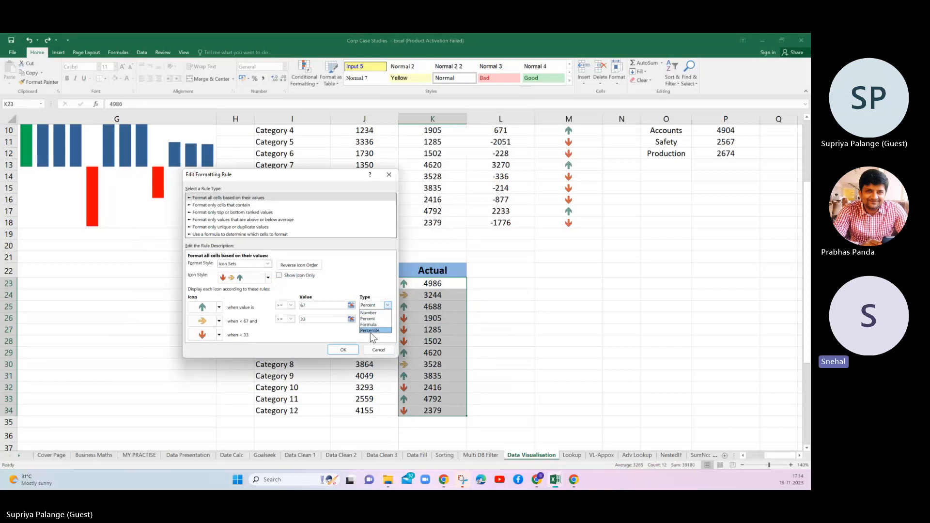
{"action": "left_click", "coordinate": [369, 325]}
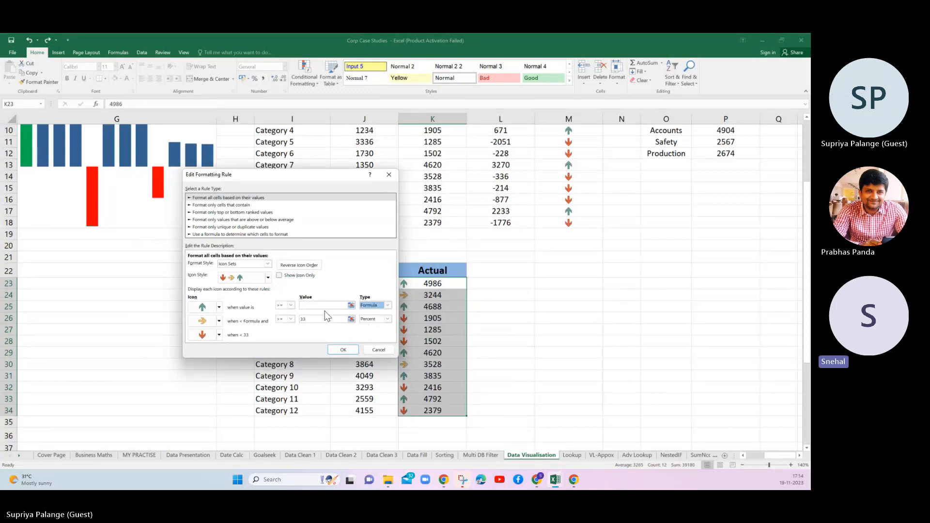
{"action": "left_click", "coordinate": [351, 306]}
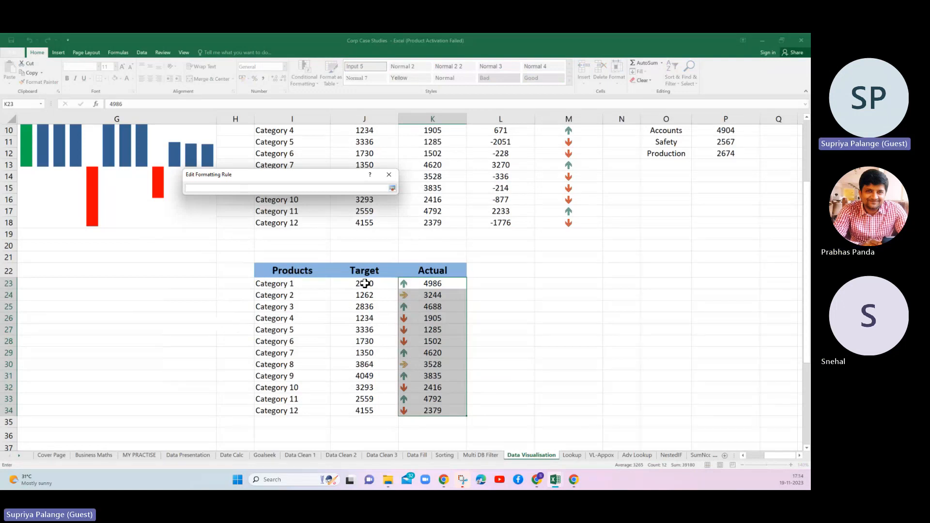
{"action": "left_click_drag", "start_coordinate": [365, 284], "coordinate": [366, 408]}
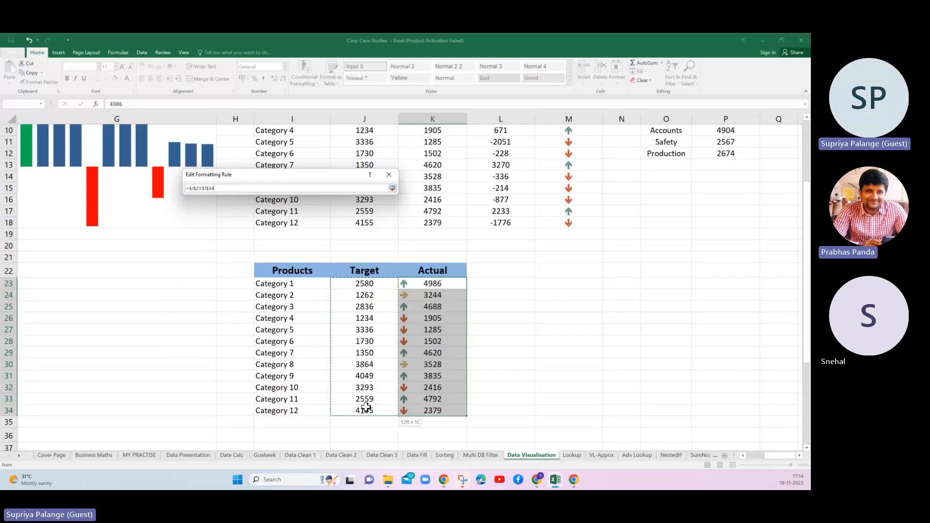
{"action": "left_click", "coordinate": [393, 188]}
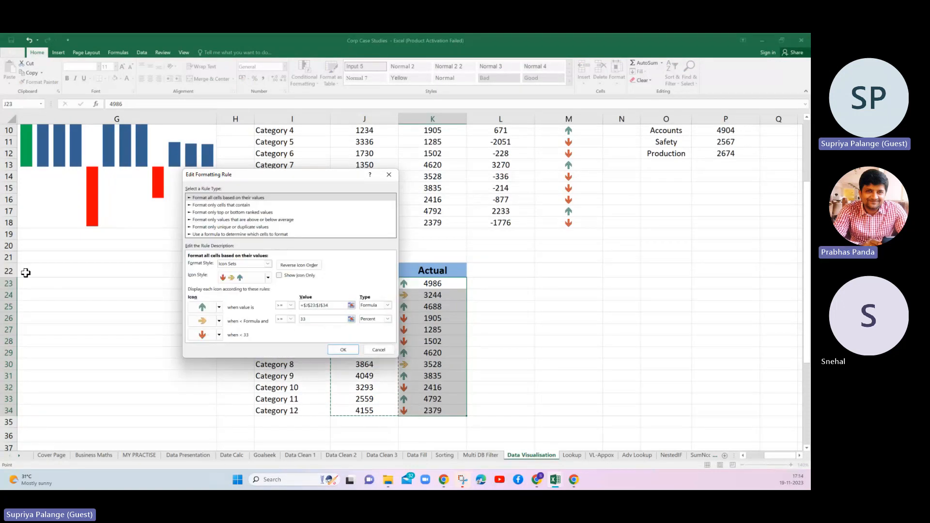
- Close the Assignments folder window, check the Microsoft Teams meeting and switch to the Corp Case Studies workbook in Excel
{"action": "key", "text": "alt+Tab"}
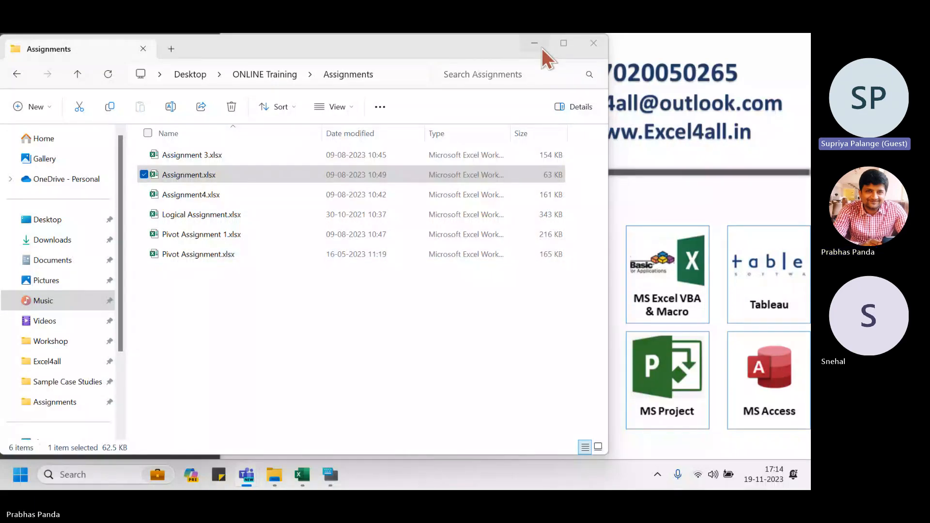
{"action": "left_click", "coordinate": [547, 307]}
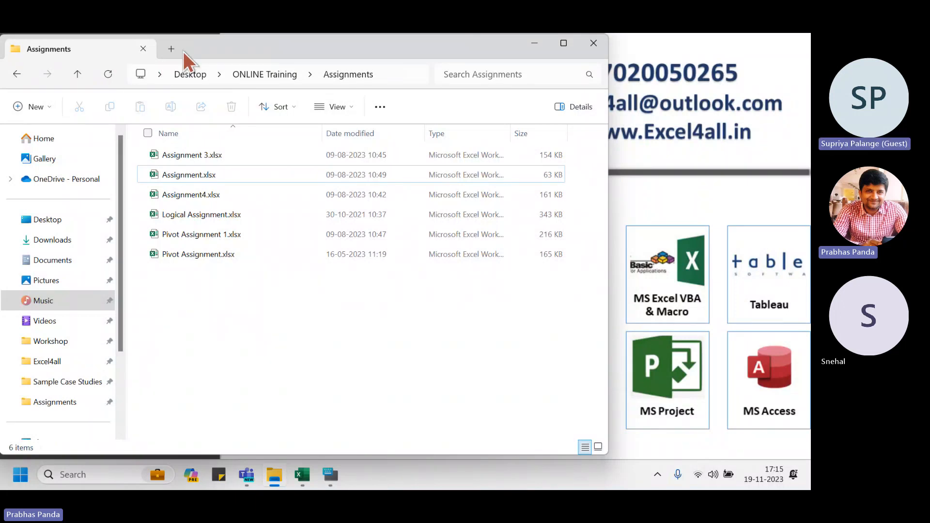
{"action": "left_click_drag", "start_coordinate": [185, 45], "coordinate": [332, 172]}
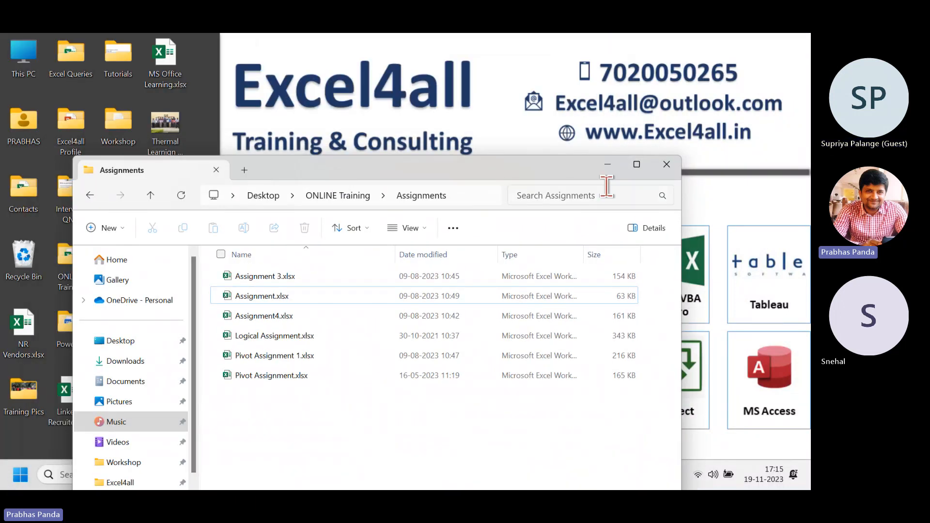
{"action": "left_click", "coordinate": [676, 164]}
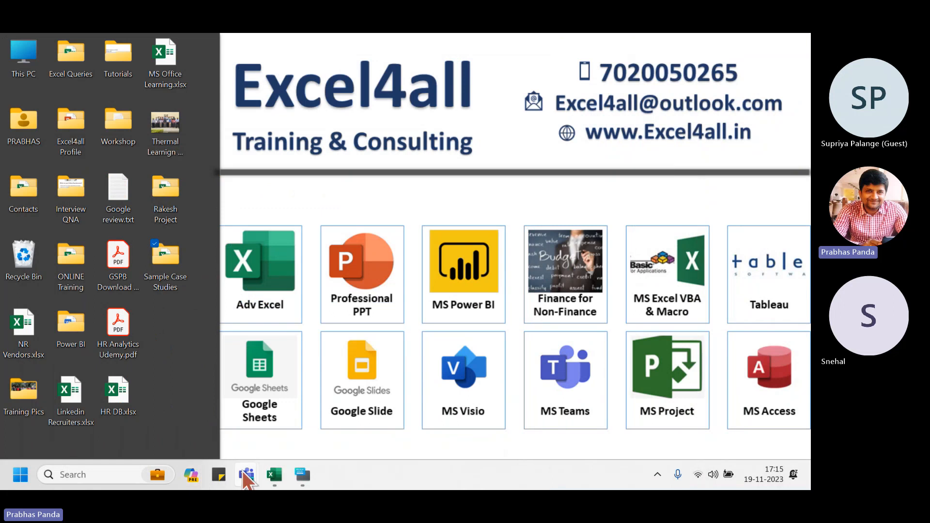
{"action": "mouse_move", "coordinate": [246, 477]}
{"action": "left_click", "coordinate": [172, 414]}
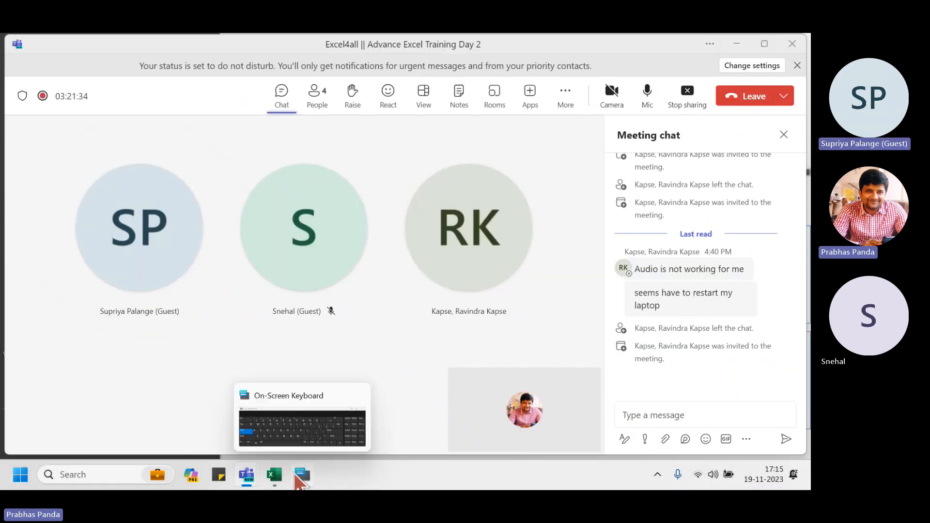
{"action": "left_click", "coordinate": [274, 476]}
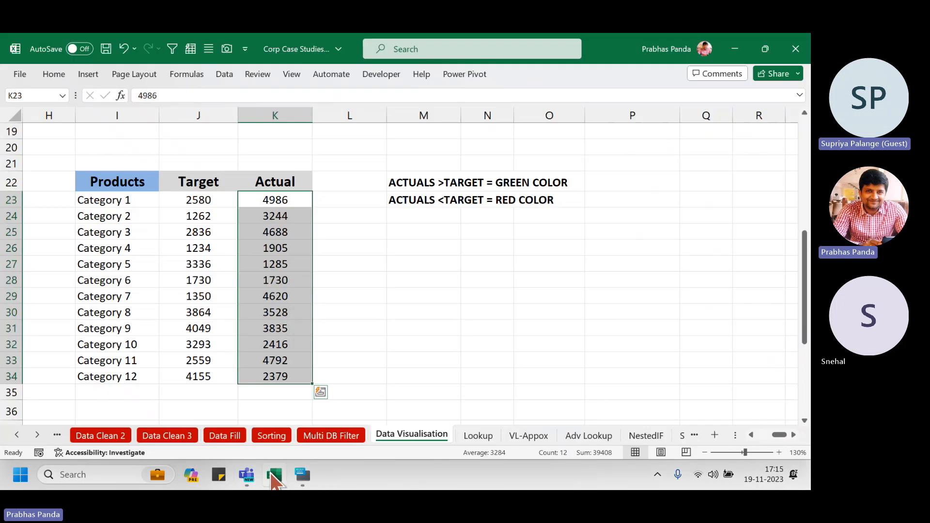
- Start a formula-based conditional formatting rule for the Actual values in K23:K34 with the condition =K23>J23
{"action": "left_click", "coordinate": [45, 76]}
{"action": "left_click", "coordinate": [499, 96]}
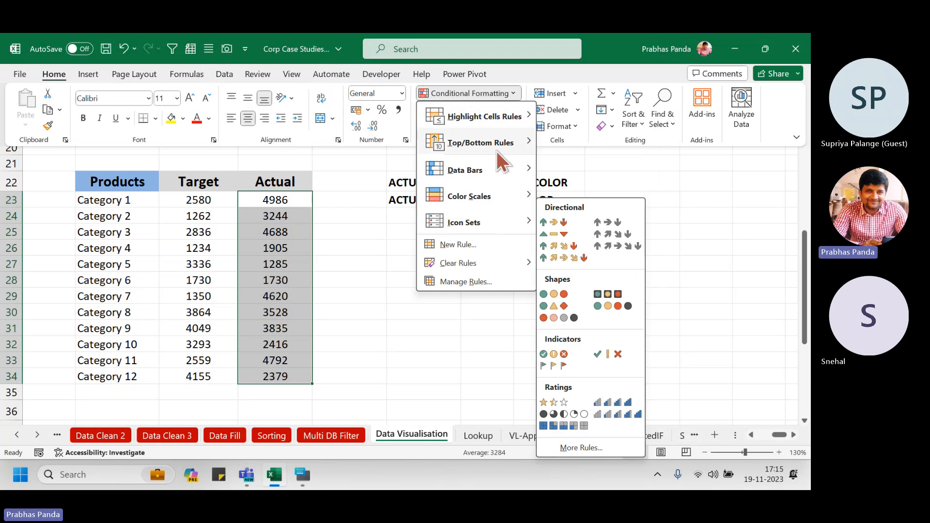
{"action": "mouse_move", "coordinate": [491, 230]}
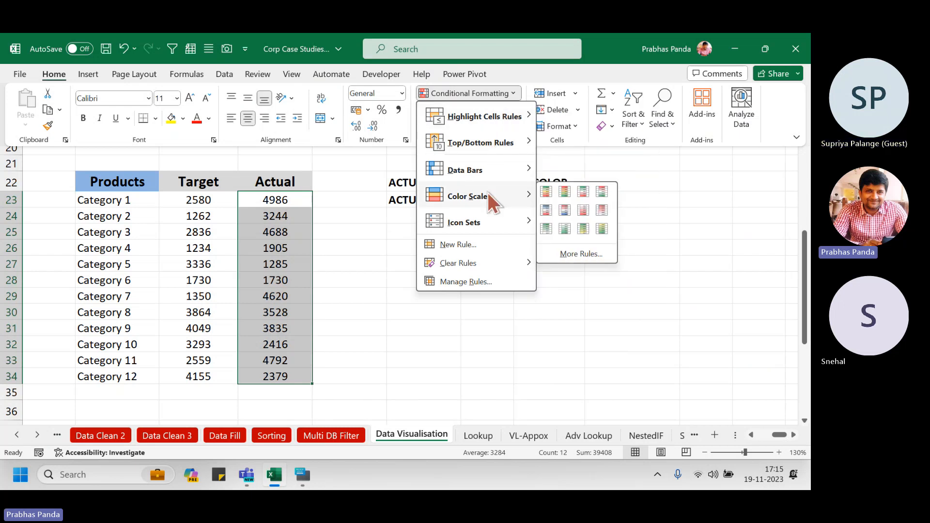
{"action": "left_click", "coordinate": [470, 246]}
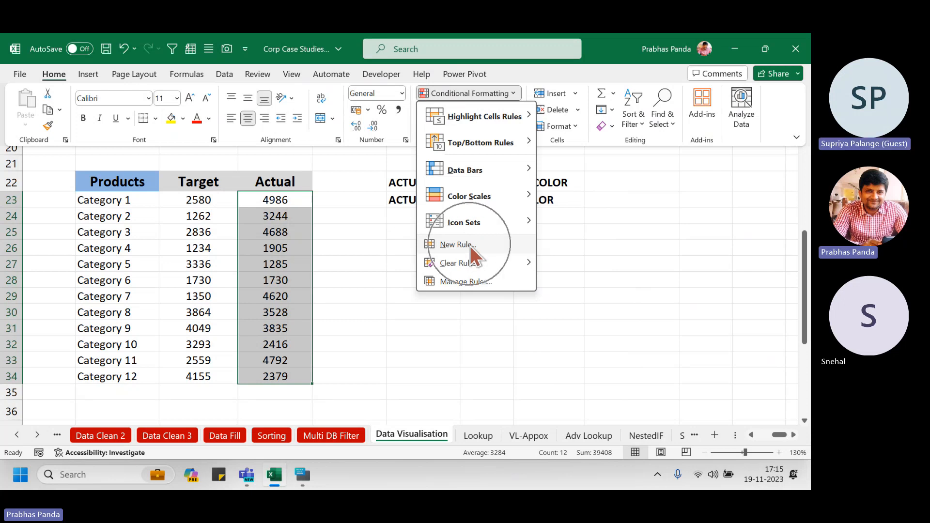
{"action": "left_click", "coordinate": [470, 246]}
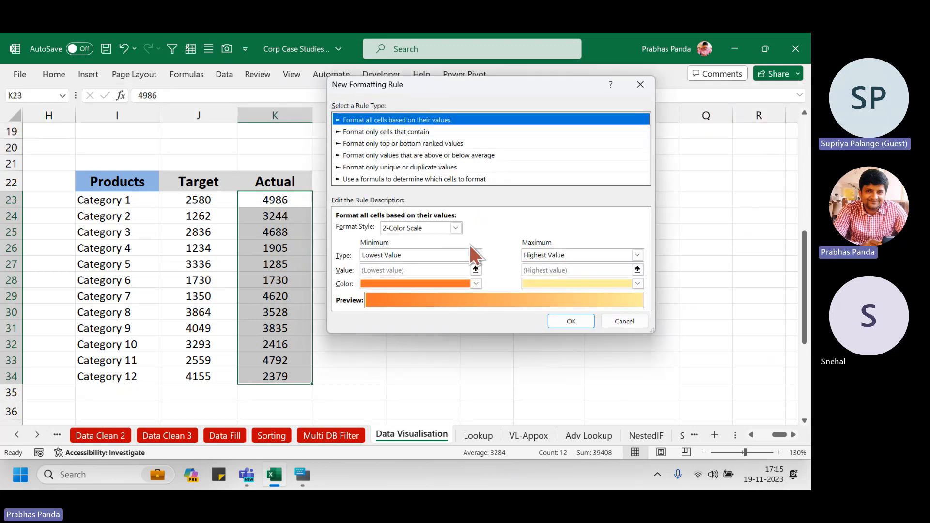
{"action": "left_click", "coordinate": [383, 179]}
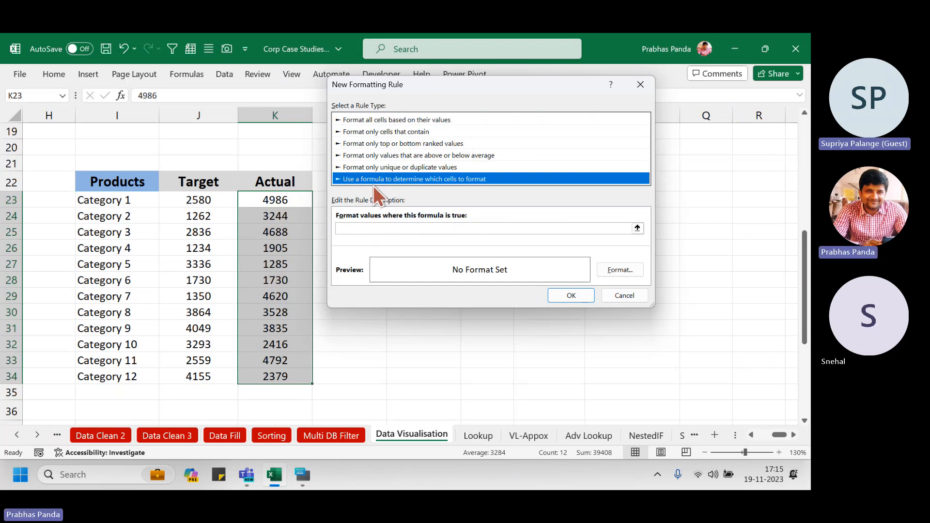
{"action": "left_click", "coordinate": [361, 226]}
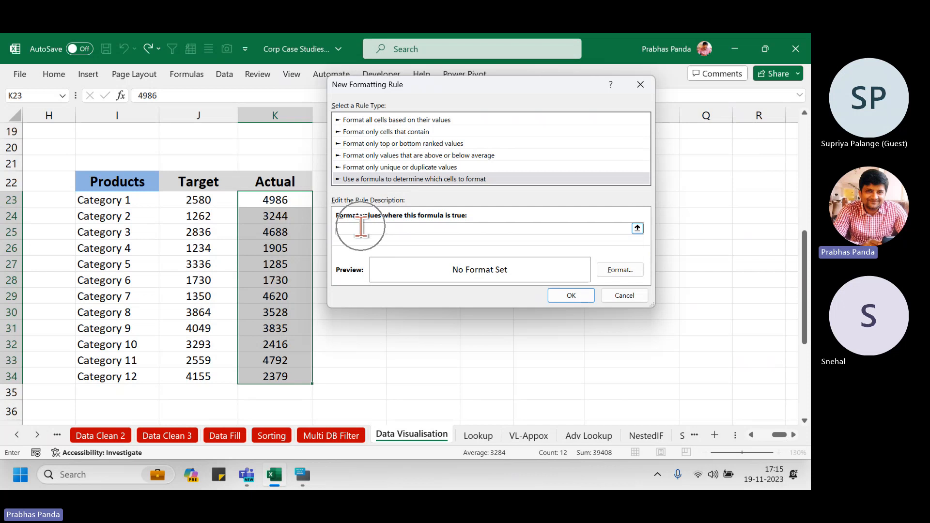
{"action": "left_click", "coordinate": [281, 201]}
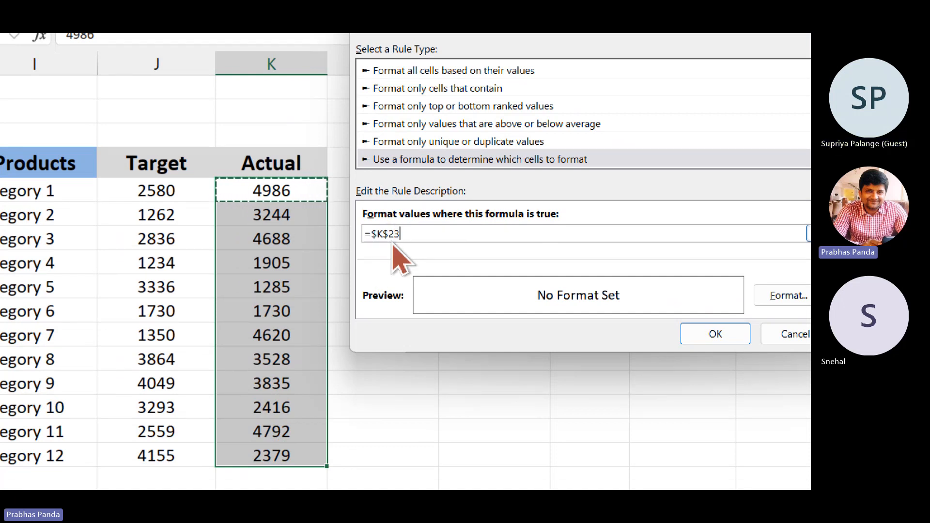
{"action": "key", "text": "F4"}
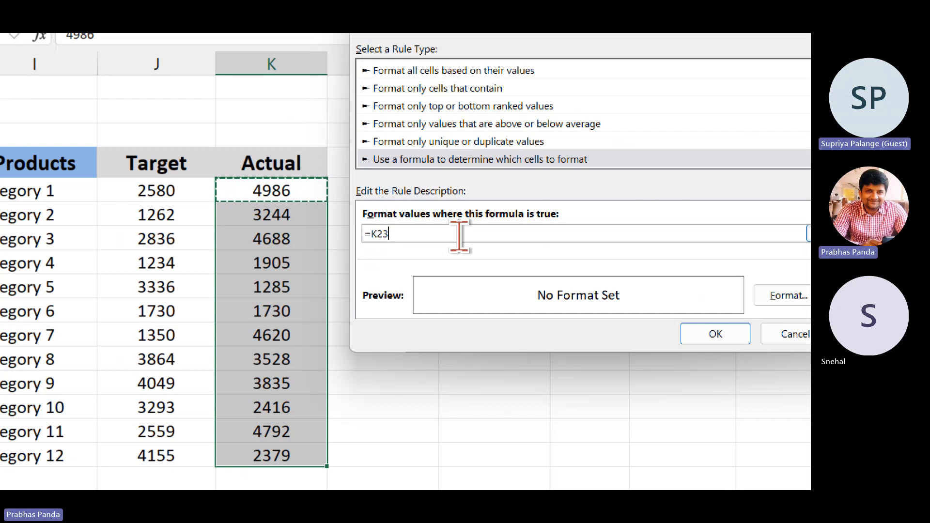
{"action": "type", "text": ">"}
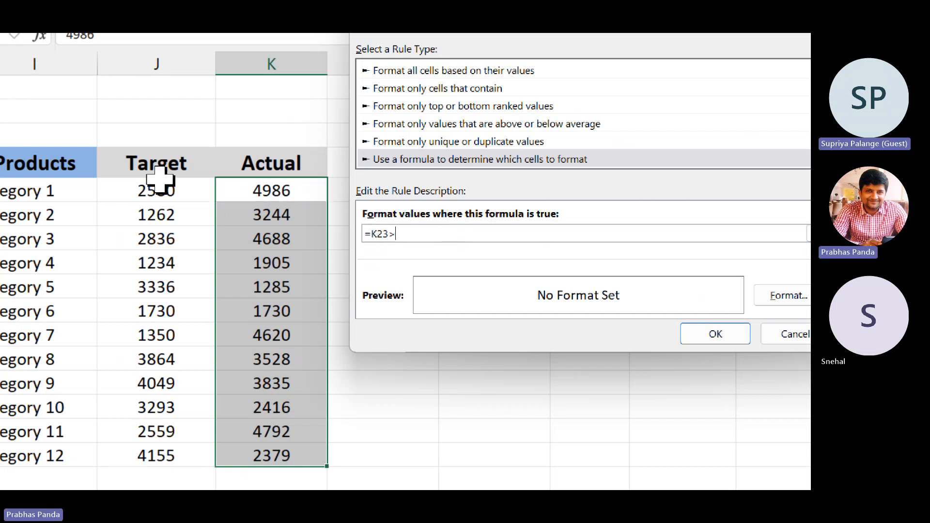
{"action": "left_click", "coordinate": [146, 191]}
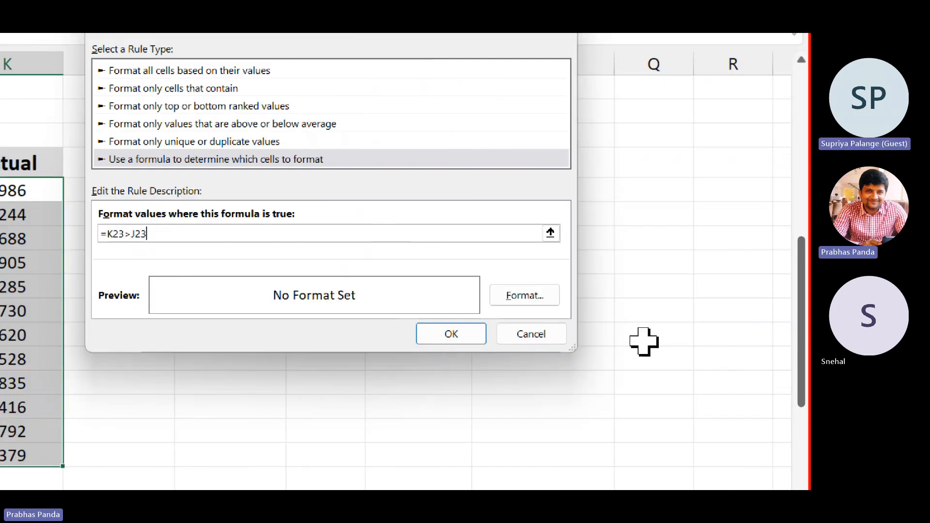
- Give the =K23>J23 rule a green fill with bold white font and apply it to the Actual values
{"action": "left_click", "coordinate": [514, 296]}
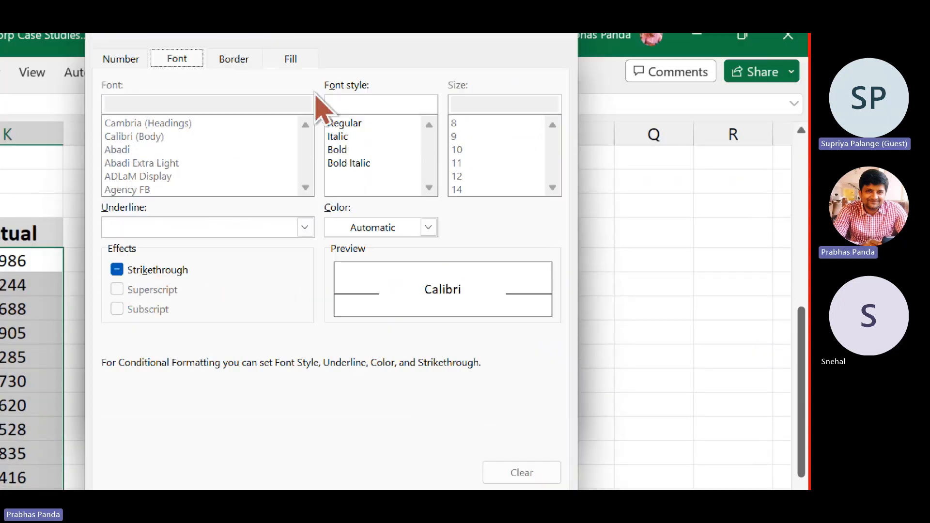
{"action": "left_click", "coordinate": [291, 59]}
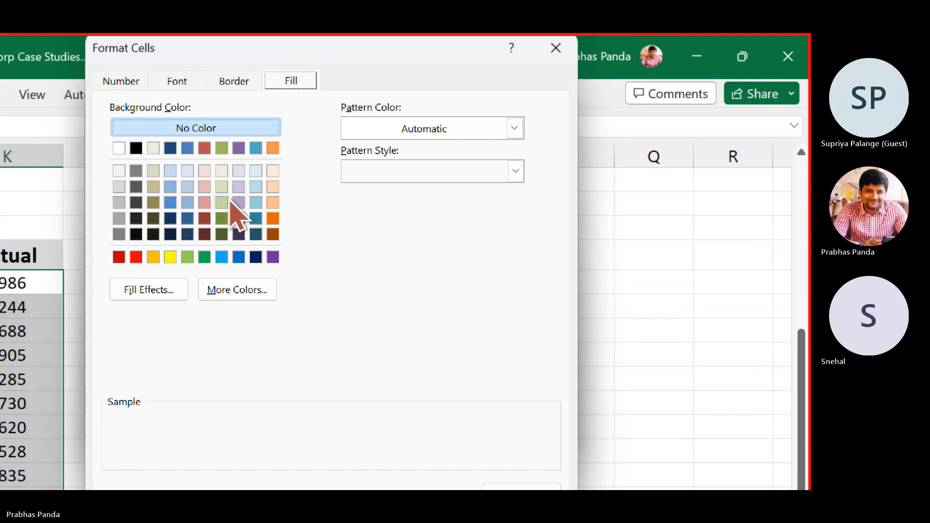
{"action": "left_click", "coordinate": [205, 257]}
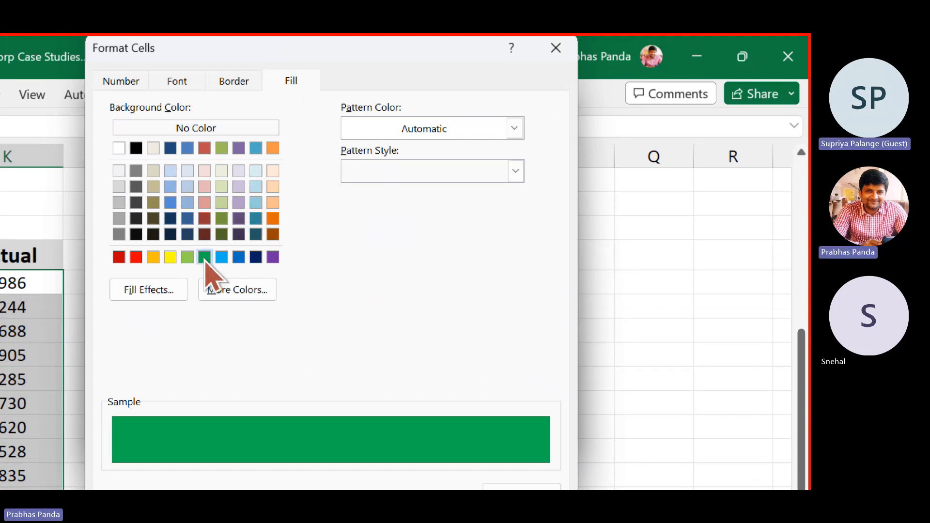
{"action": "left_click", "coordinate": [176, 81]}
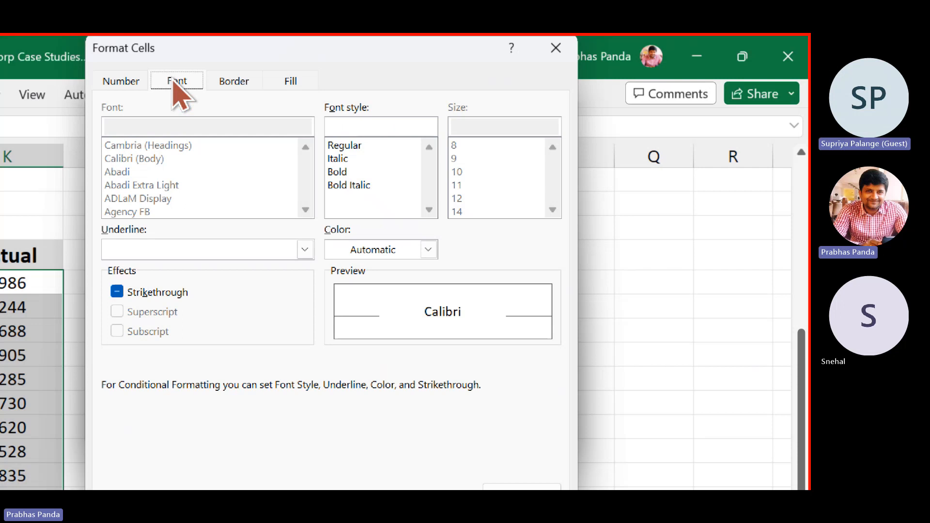
{"action": "left_click", "coordinate": [344, 172]}
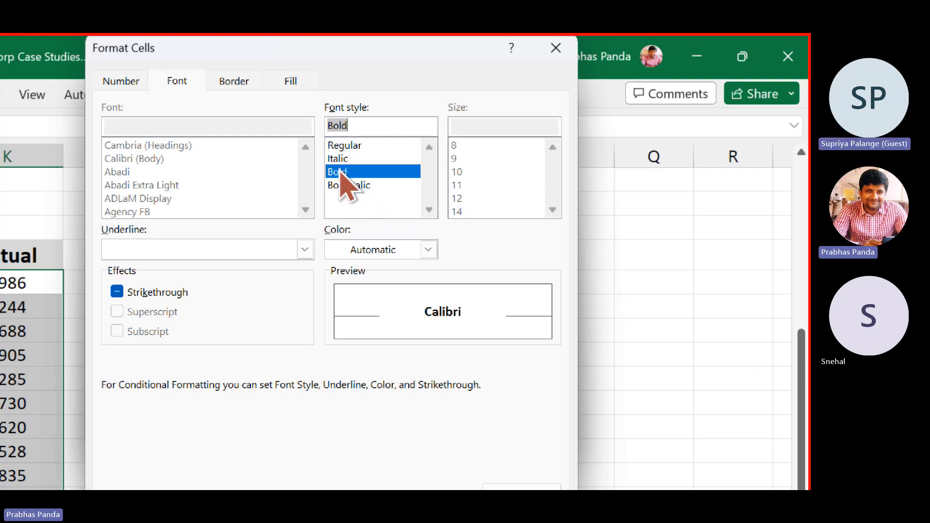
{"action": "left_click", "coordinate": [428, 250]}
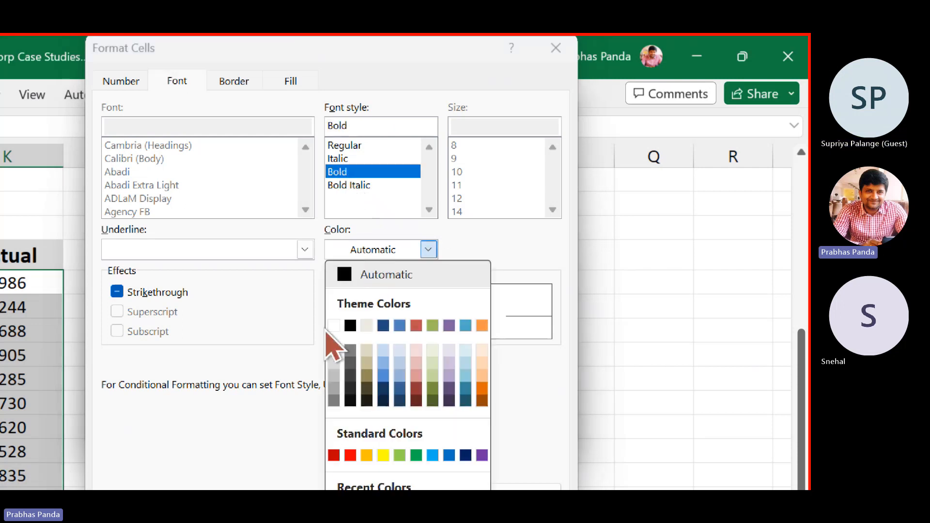
{"action": "left_click", "coordinate": [334, 325]}
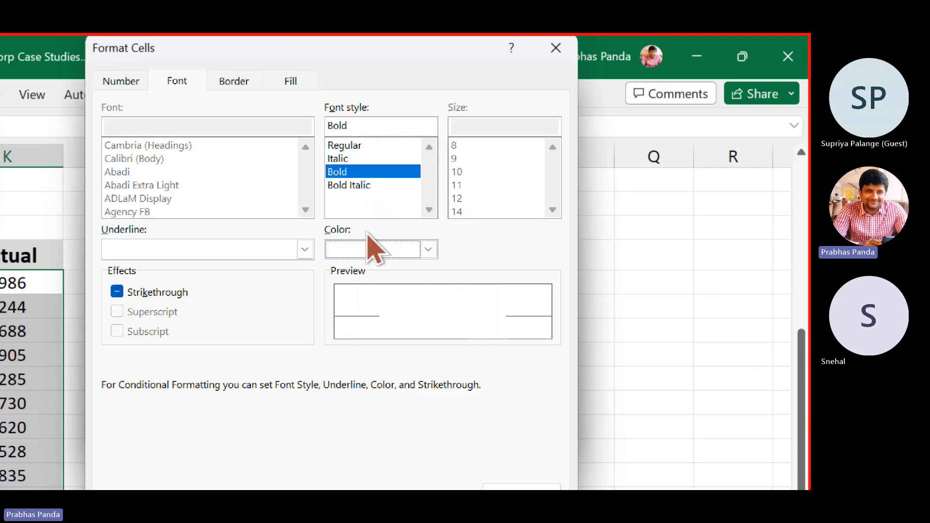
{"action": "left_click", "coordinate": [448, 466]}
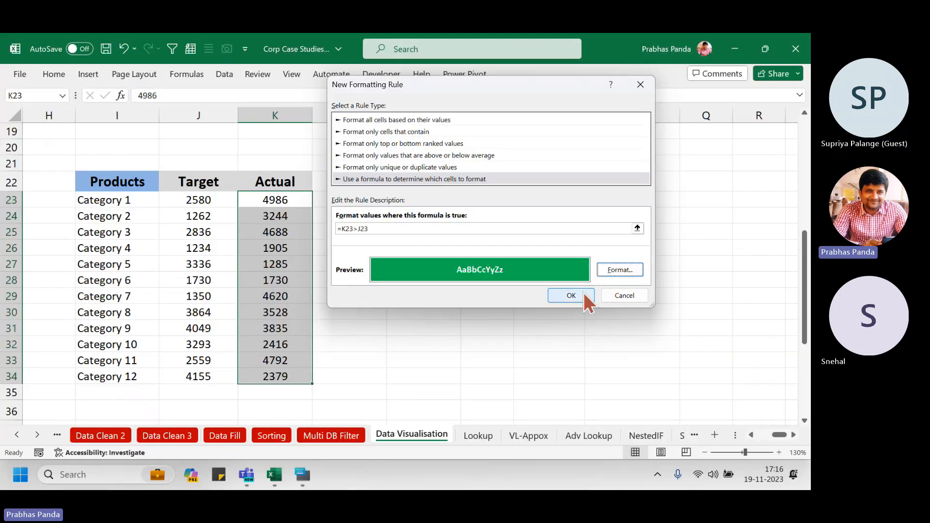
{"action": "left_click", "coordinate": [451, 332]}
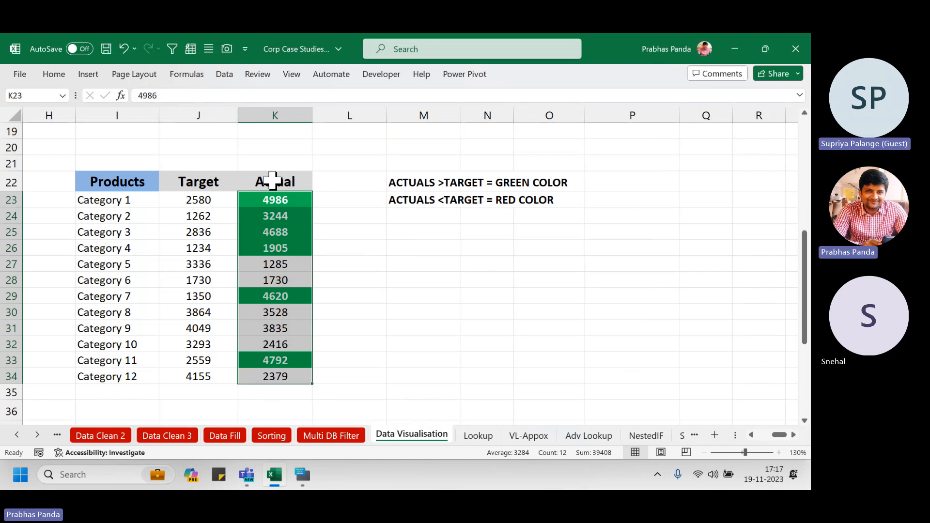
- Start a second formula-based conditional formatting rule for K23:K34 with the condition =K23<J23
{"action": "left_click", "coordinate": [49, 76]}
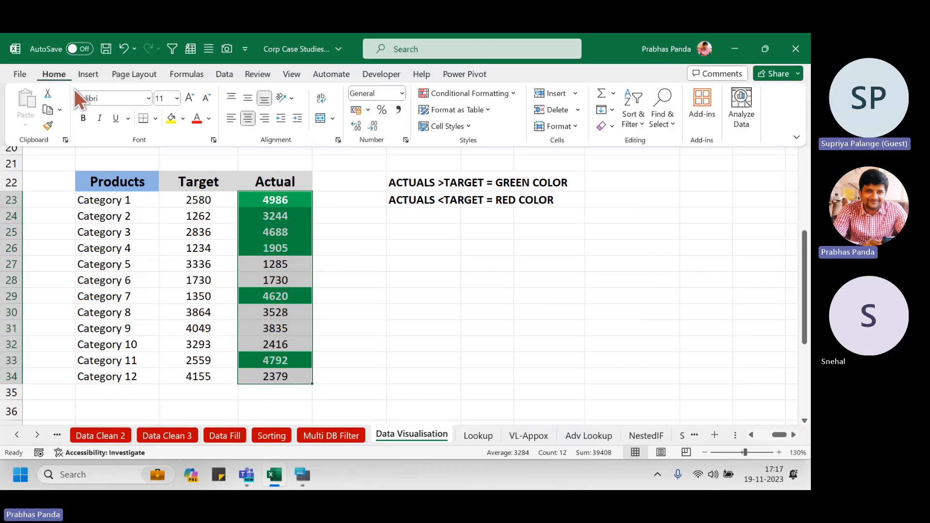
{"action": "left_click", "coordinate": [468, 93]}
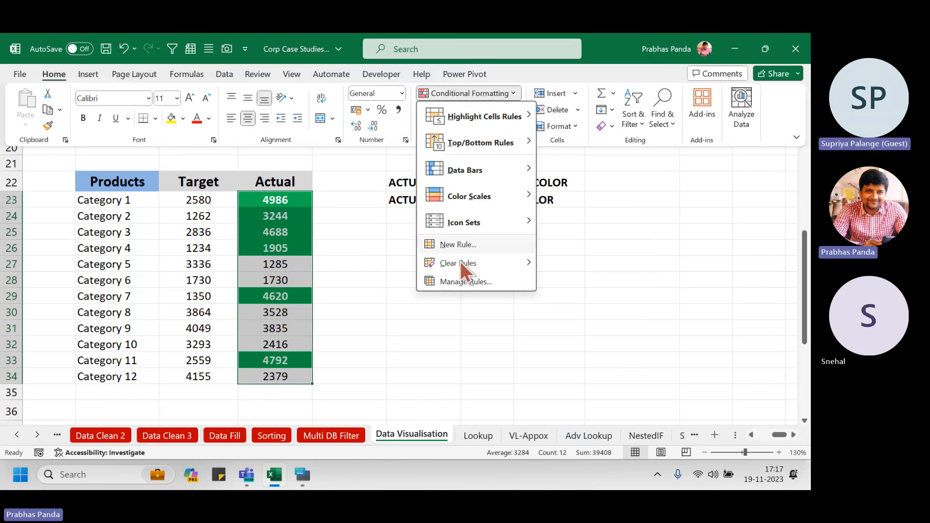
{"action": "left_click", "coordinate": [450, 243]}
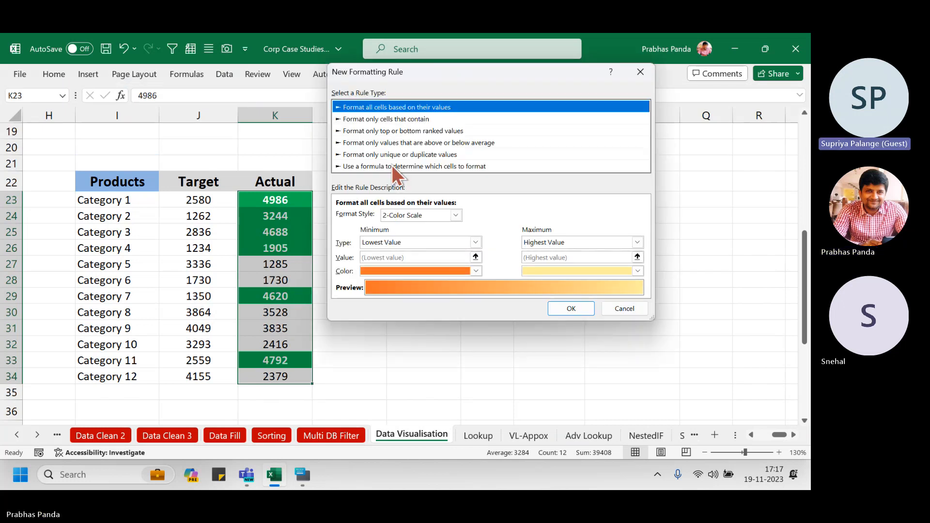
{"action": "left_click", "coordinate": [391, 166]}
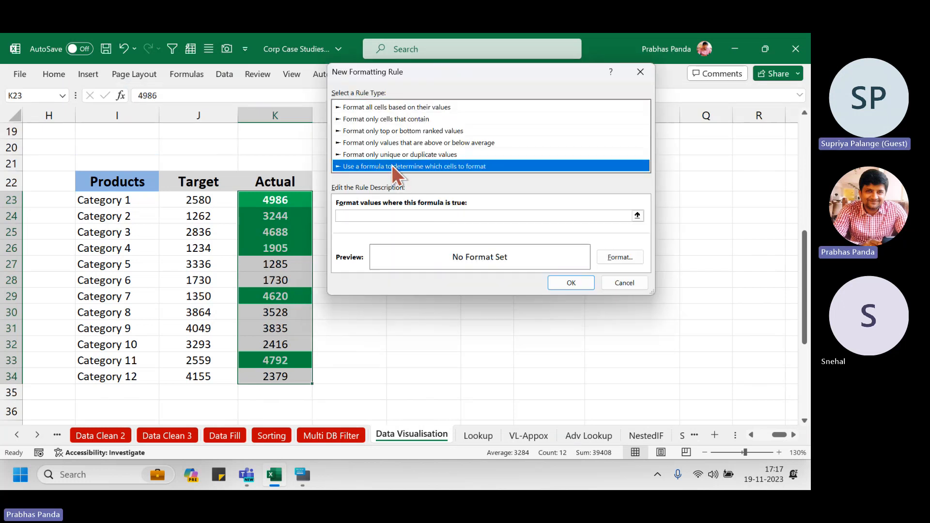
{"action": "left_click", "coordinate": [363, 219]}
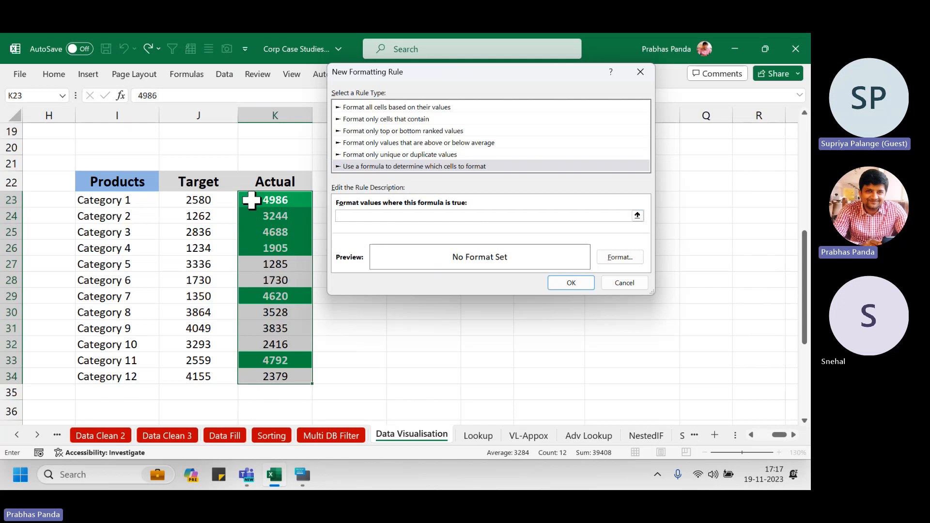
{"action": "left_click", "coordinate": [251, 200]}
{"action": "key", "text": "F4"}
{"action": "key", "text": "F4"}
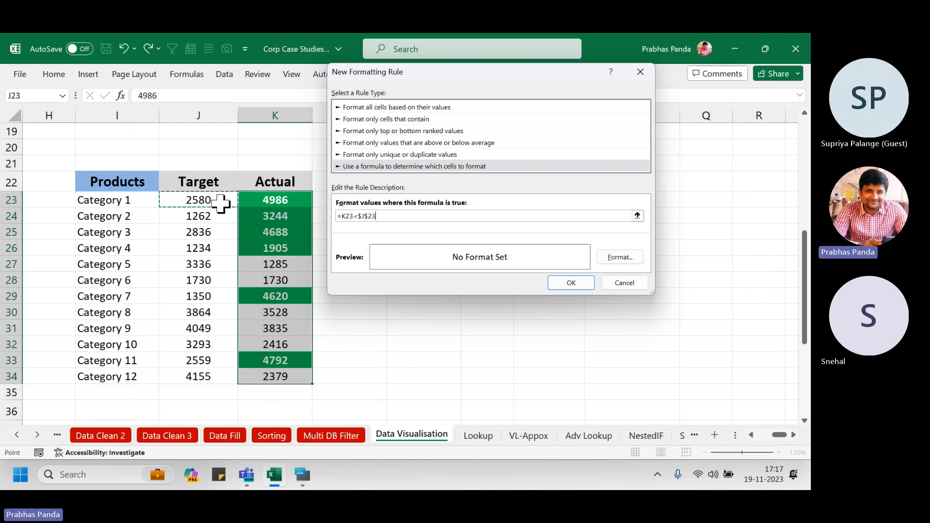
{"action": "key", "text": "F4"}
{"action": "key", "text": "F4"}
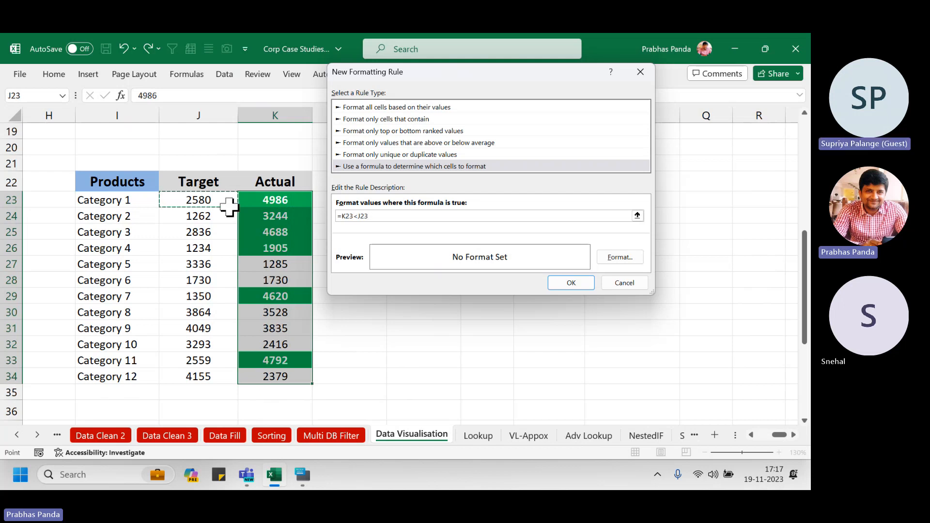
- Give the =K23<J23 rule a dark red fill with bold white font and apply it to the Actual values
{"action": "left_click", "coordinate": [615, 256]}
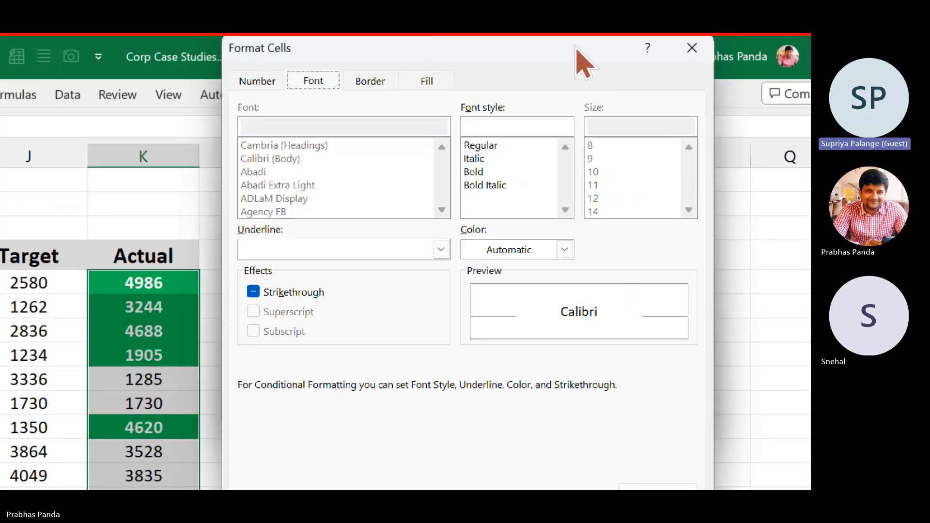
{"action": "left_click_drag", "start_coordinate": [584, 63], "coordinate": [579, 127]}
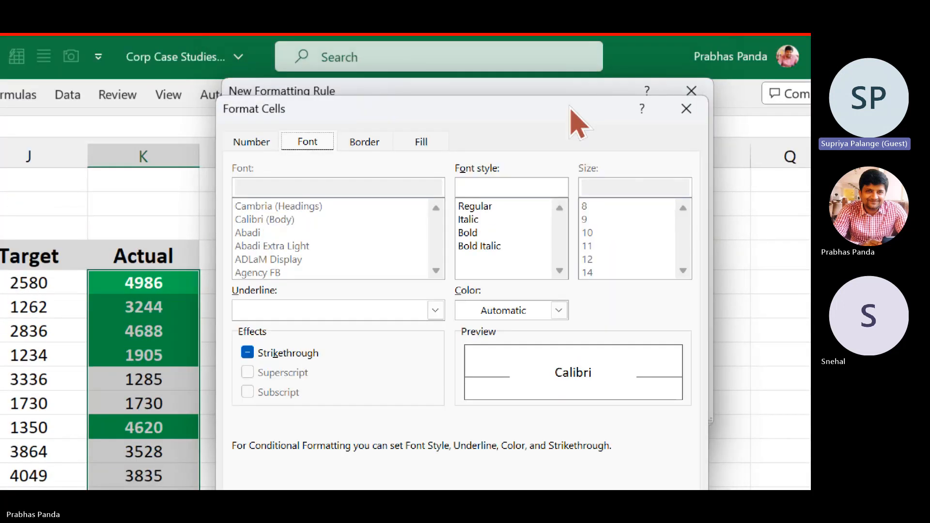
{"action": "left_click", "coordinate": [436, 150]}
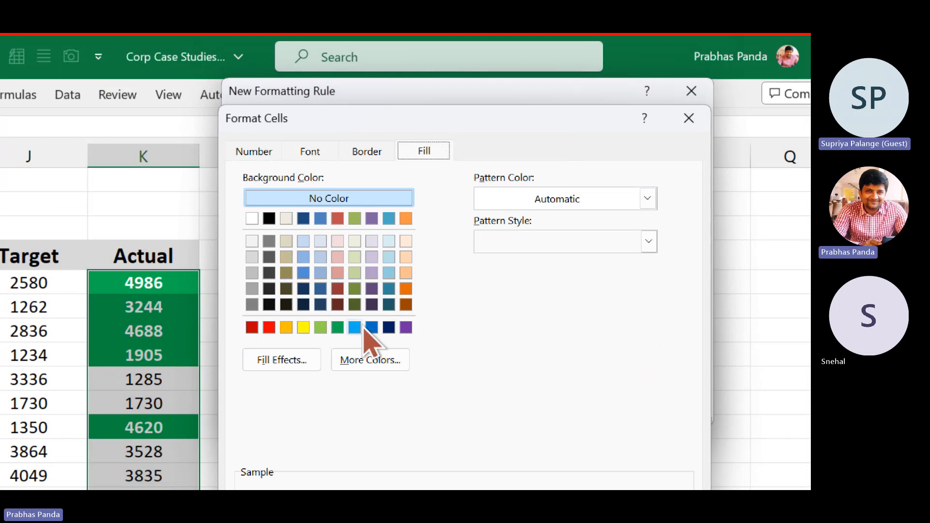
{"action": "left_click", "coordinate": [258, 327]}
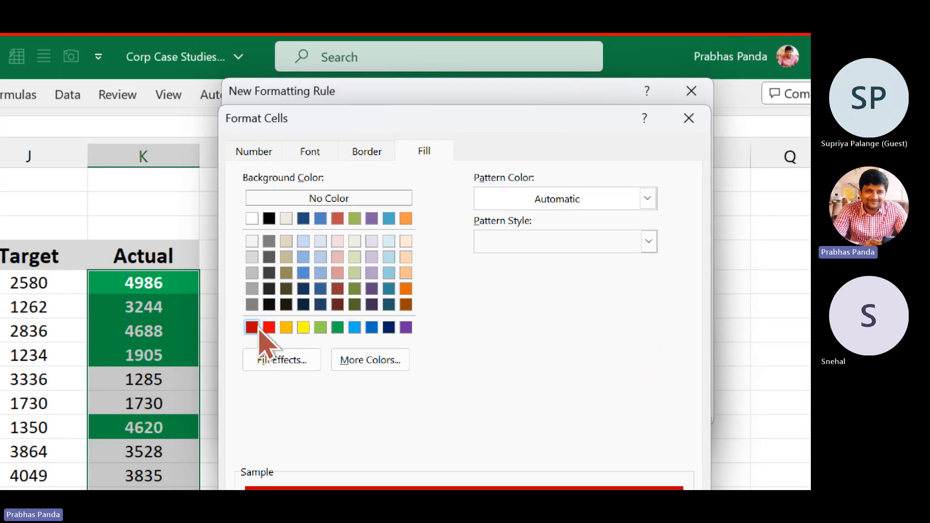
{"action": "left_click", "coordinate": [323, 153]}
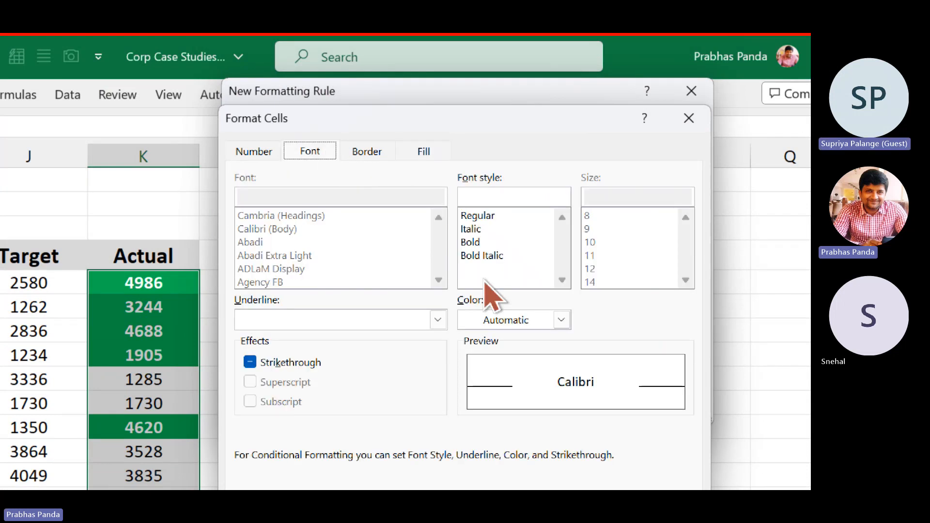
{"action": "left_click", "coordinate": [483, 243]}
{"action": "left_click", "coordinate": [507, 321]}
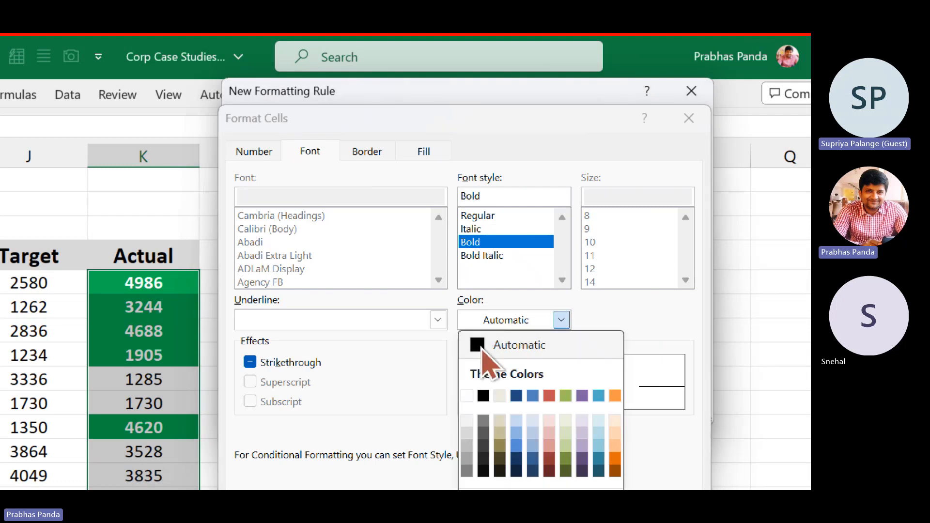
{"action": "left_click", "coordinate": [465, 393]}
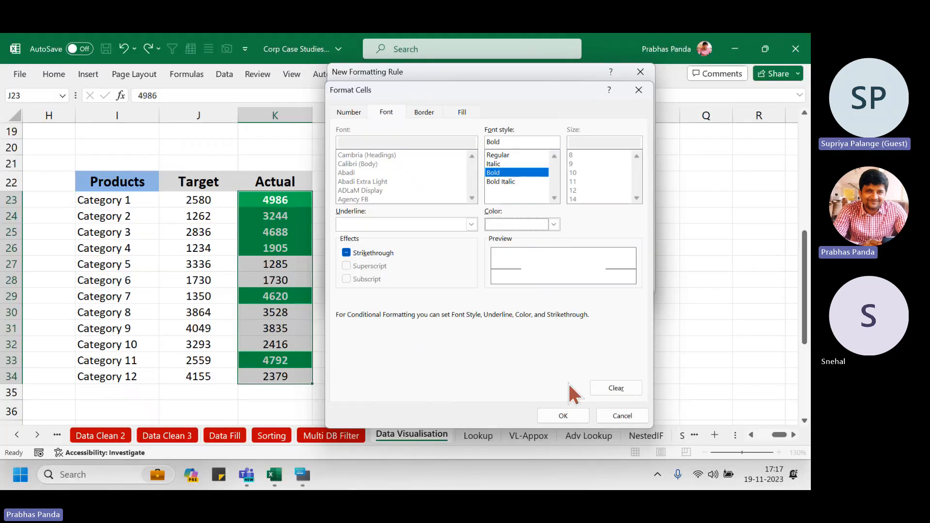
{"action": "left_click", "coordinate": [553, 415]}
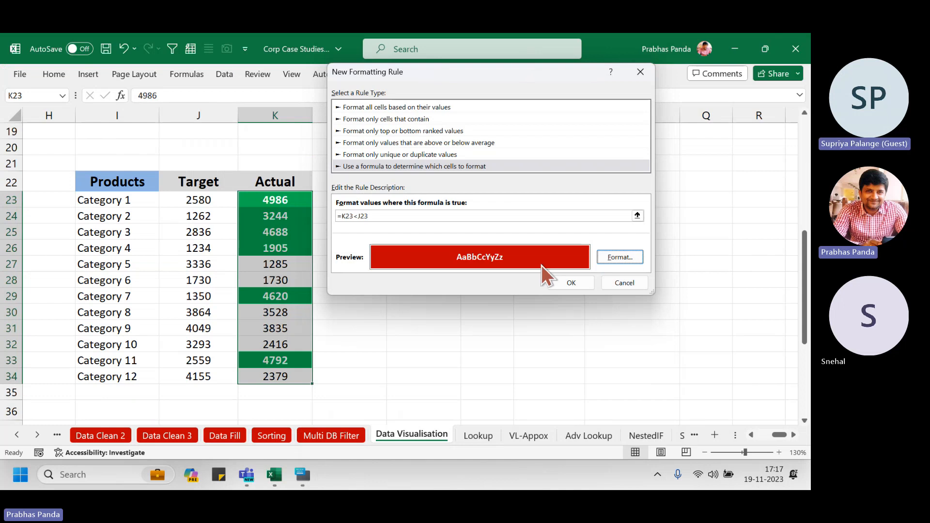
{"action": "left_click", "coordinate": [571, 284]}
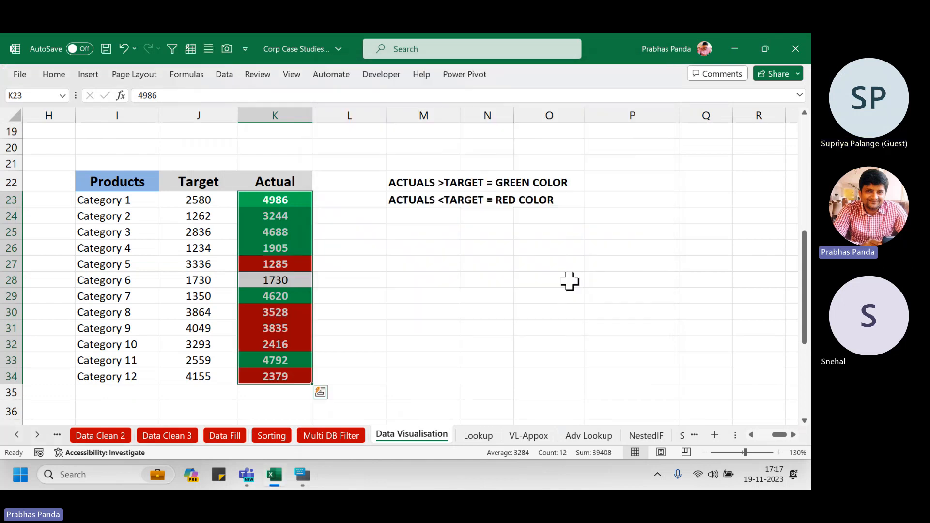
- Set the Category 6 Target in J28 to 1200 to test the colour rules, and undo the change
{"action": "left_click", "coordinate": [380, 298]}
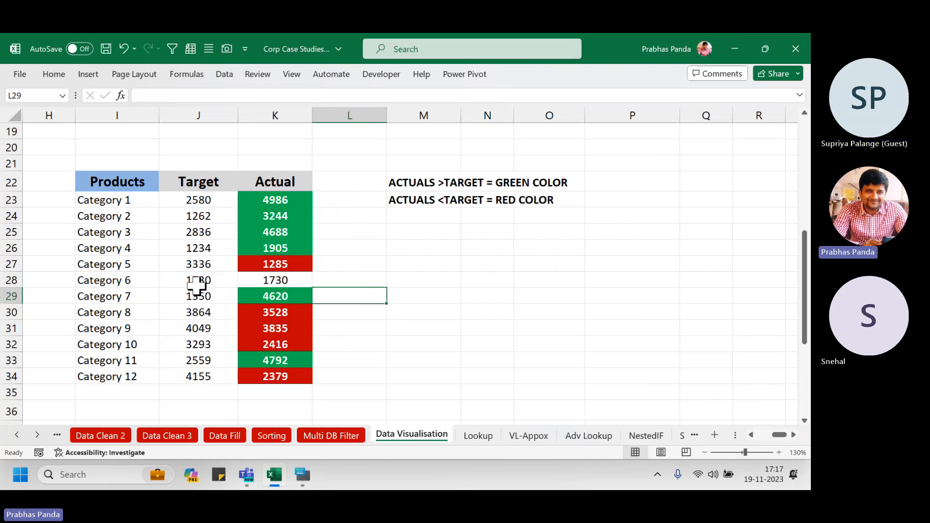
{"action": "left_click", "coordinate": [284, 281]}
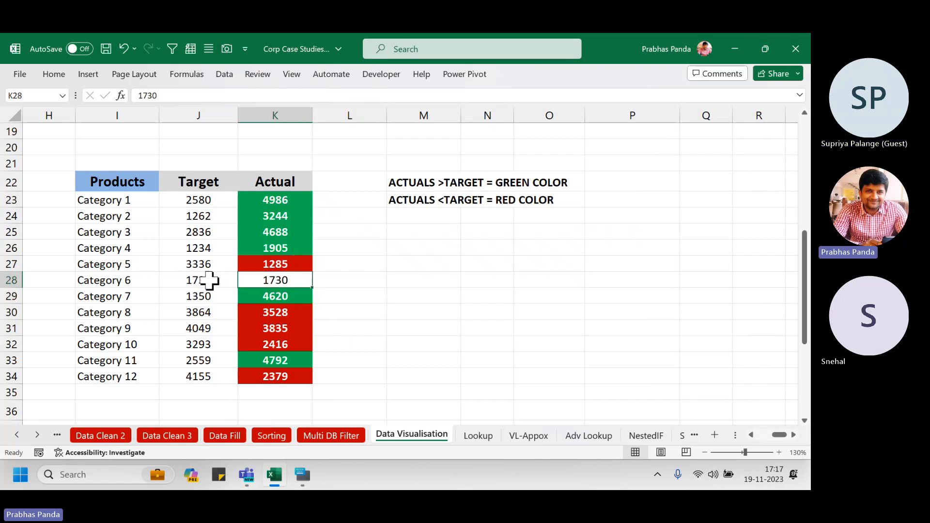
{"action": "left_click_drag", "start_coordinate": [210, 280], "coordinate": [267, 276]}
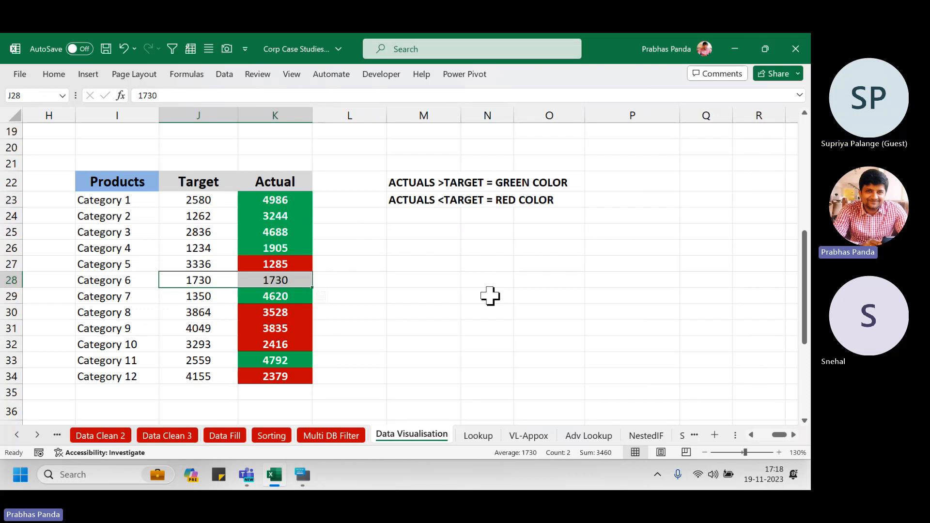
{"action": "left_click", "coordinate": [206, 280]}
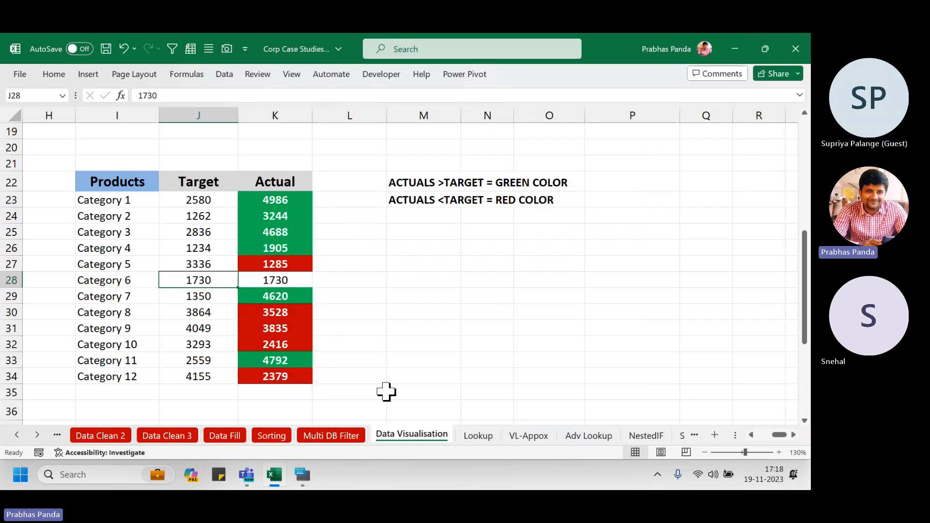
{"action": "type", "text": "1200"}
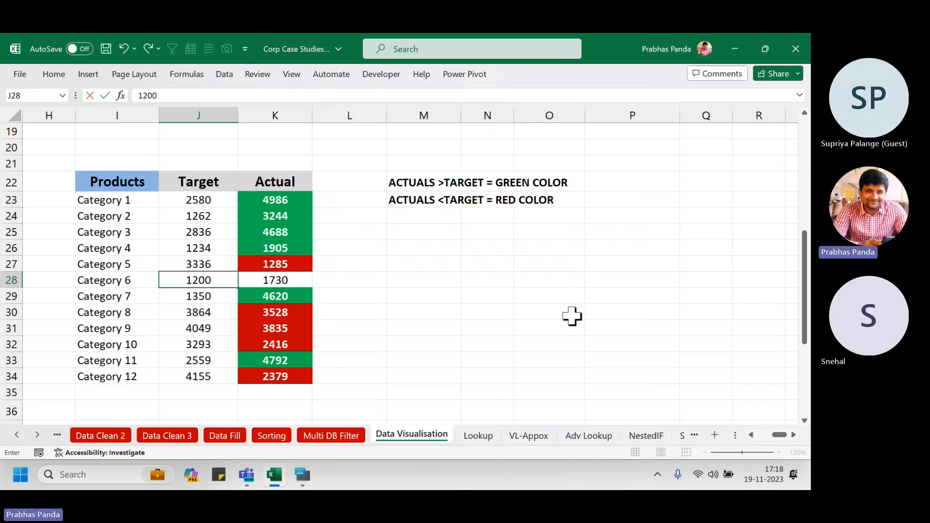
{"action": "key", "text": "Return"}
{"action": "key", "text": "ctrl+z"}
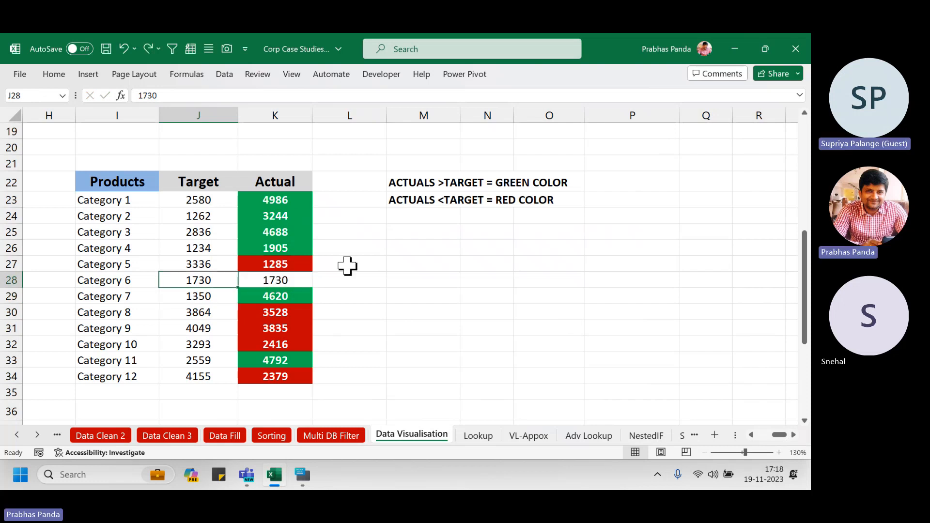
- Review the =K23<J23 rule among the conditional formatting rules of K23:K34, and close it without editing
{"action": "left_click_drag", "start_coordinate": [297, 201], "coordinate": [297, 380]}
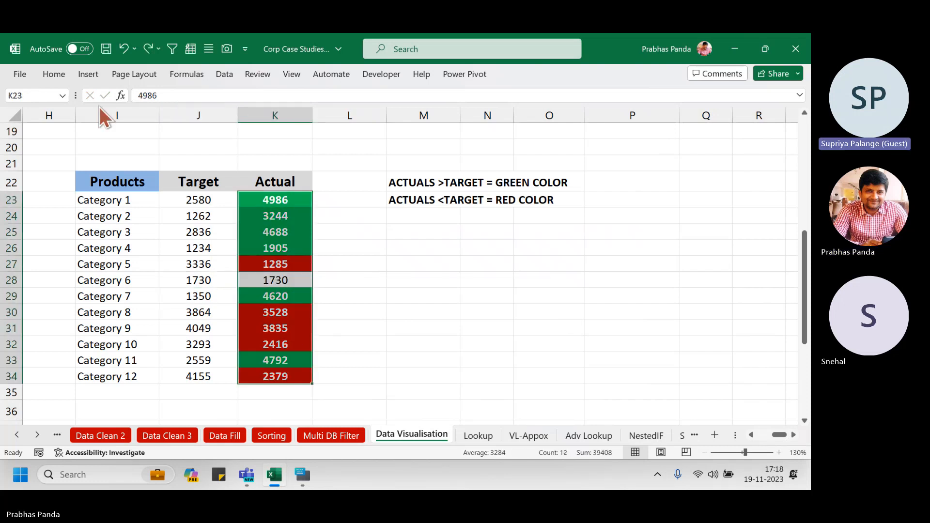
{"action": "left_click", "coordinate": [60, 78]}
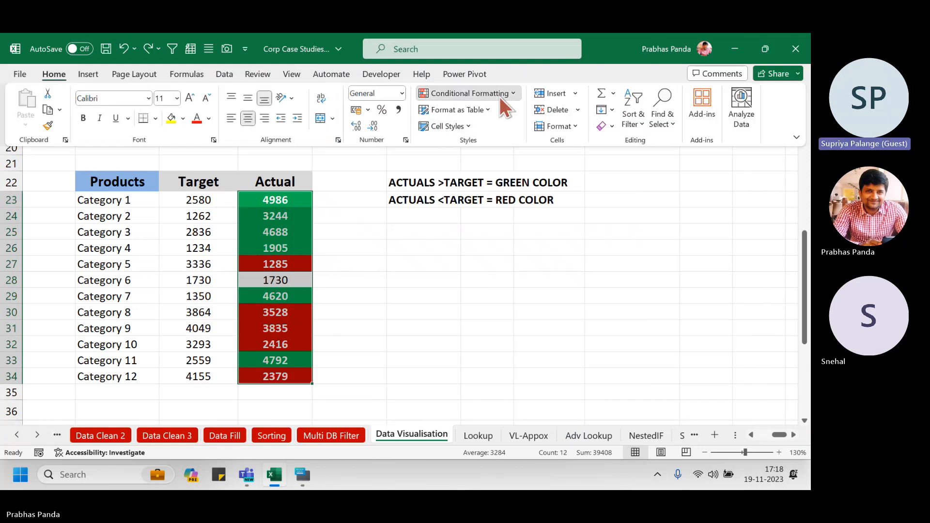
{"action": "left_click", "coordinate": [499, 97]}
{"action": "left_click", "coordinate": [493, 286]}
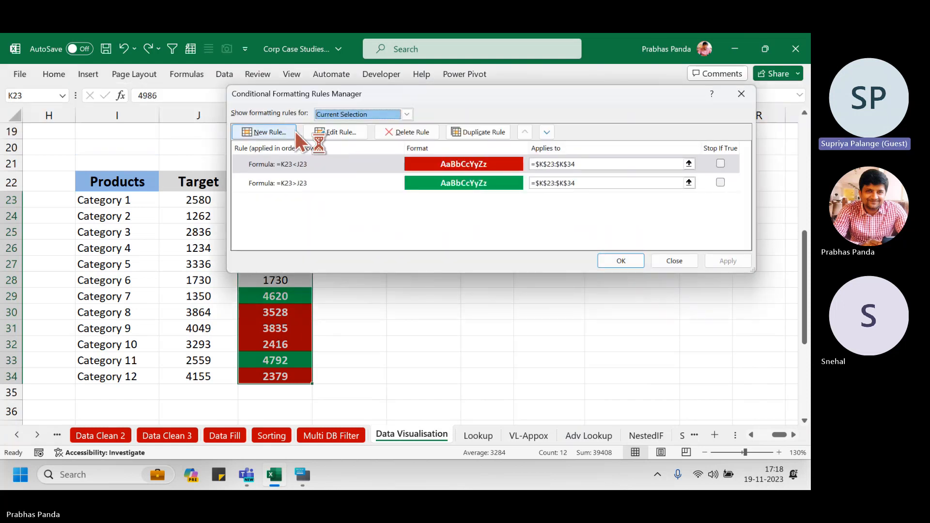
{"action": "left_click", "coordinate": [340, 132]}
{"action": "left_click_drag", "start_coordinate": [486, 82], "coordinate": [572, 162]}
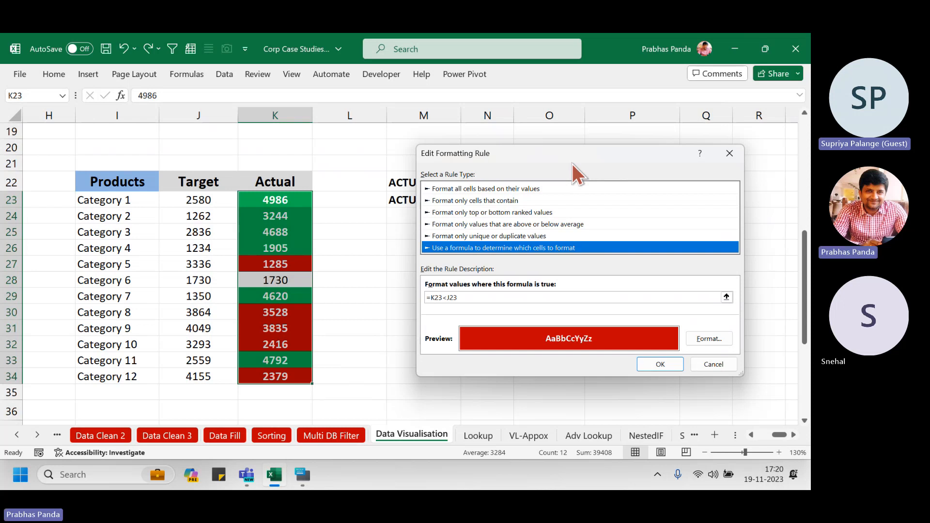
{"action": "key", "text": "Return"}
{"action": "key", "text": "Return"}
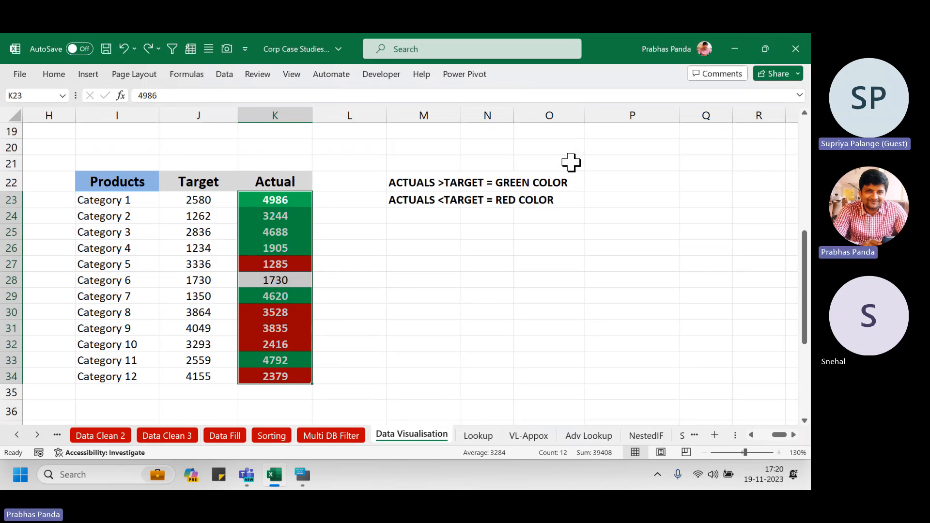
- Colour the Data Visualisation sheet tab dark red
{"action": "left_click", "coordinate": [332, 278]}
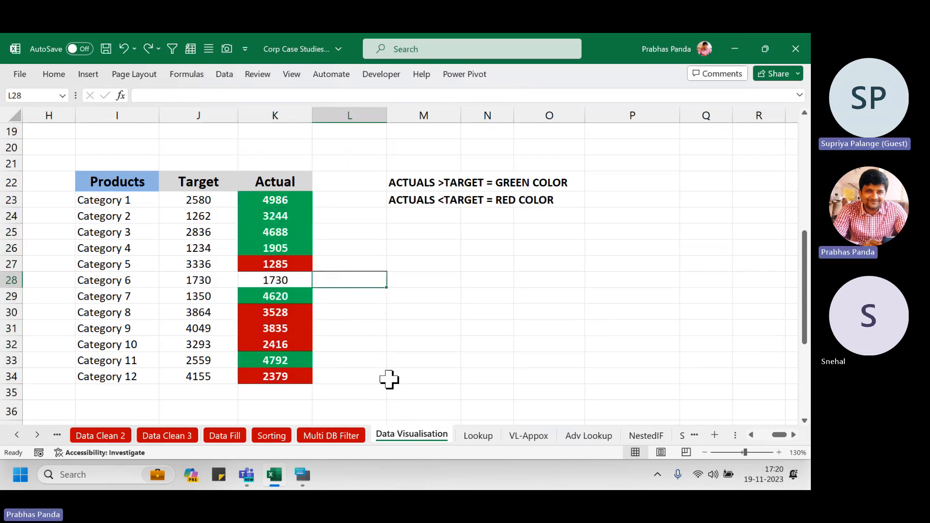
{"action": "right_click", "coordinate": [405, 434]}
{"action": "mouse_move", "coordinate": [468, 344]}
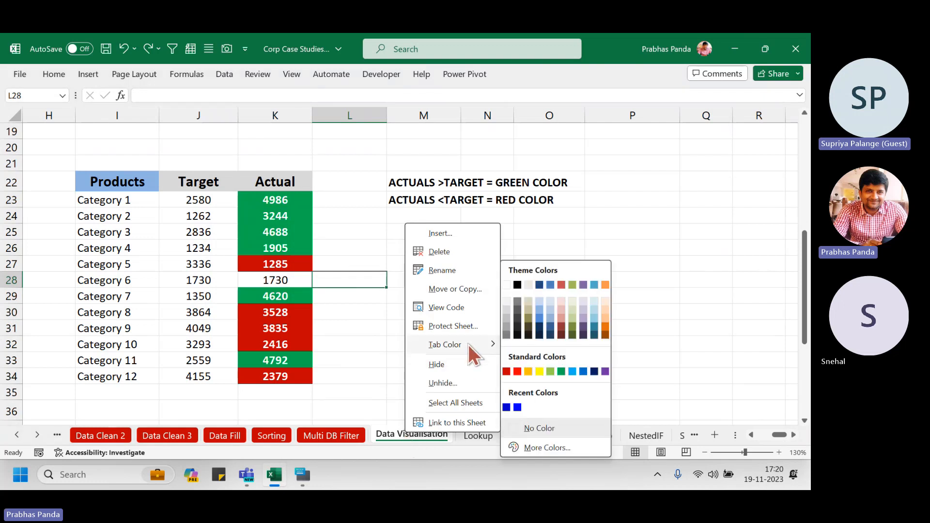
{"action": "left_click", "coordinate": [507, 371]}
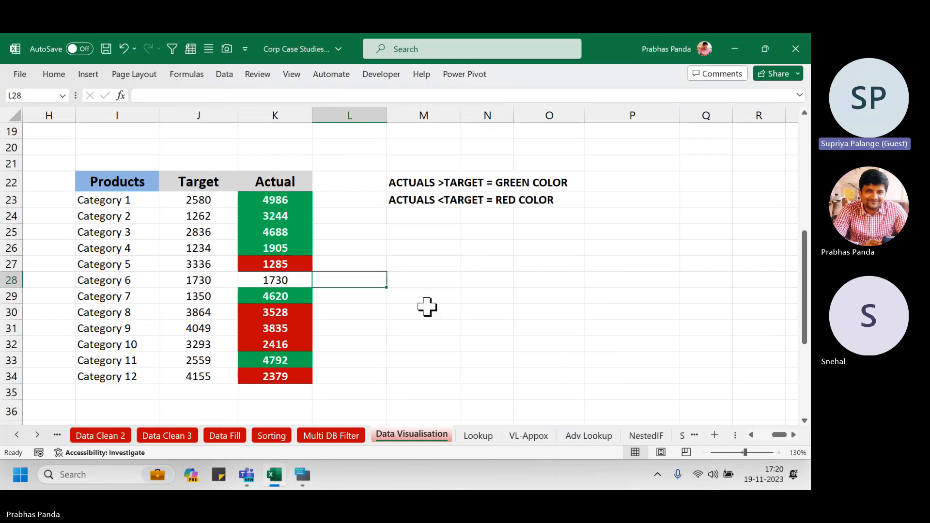
{"action": "left_click", "coordinate": [427, 307]}
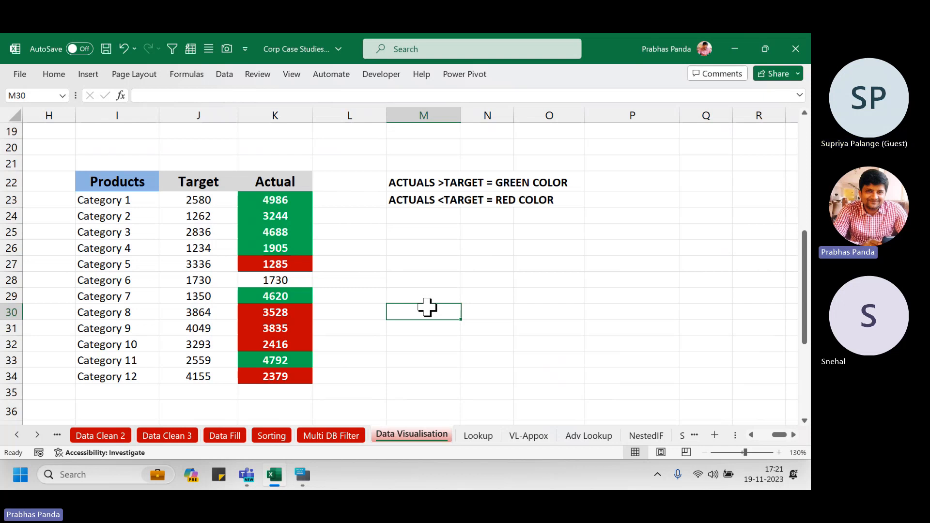
- Open the Lookup sheet and examine the source table C3:D13 and the Brand and Rate table G3:H13
{"action": "left_click", "coordinate": [478, 435]}
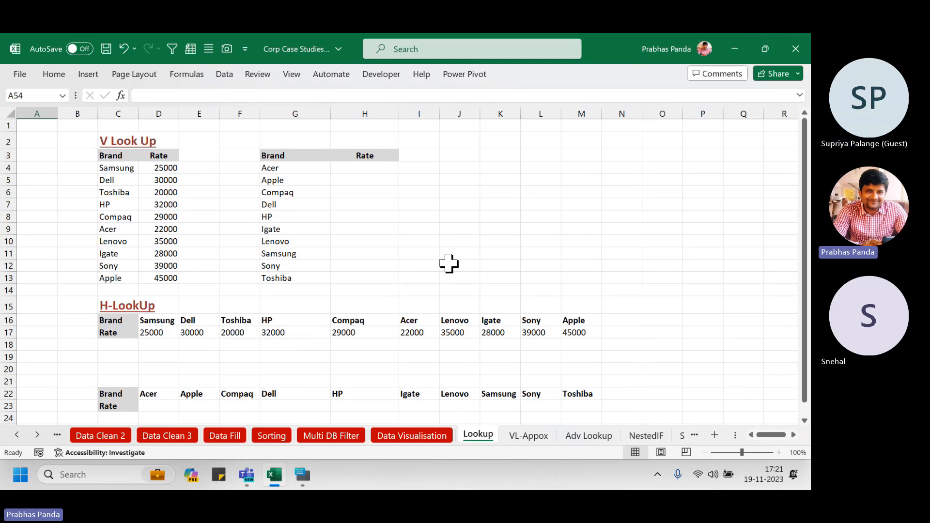
{"action": "scroll", "coordinate": [38, 189], "scroll_direction": "up", "scroll_amount": 4, "text": "ctrl"}
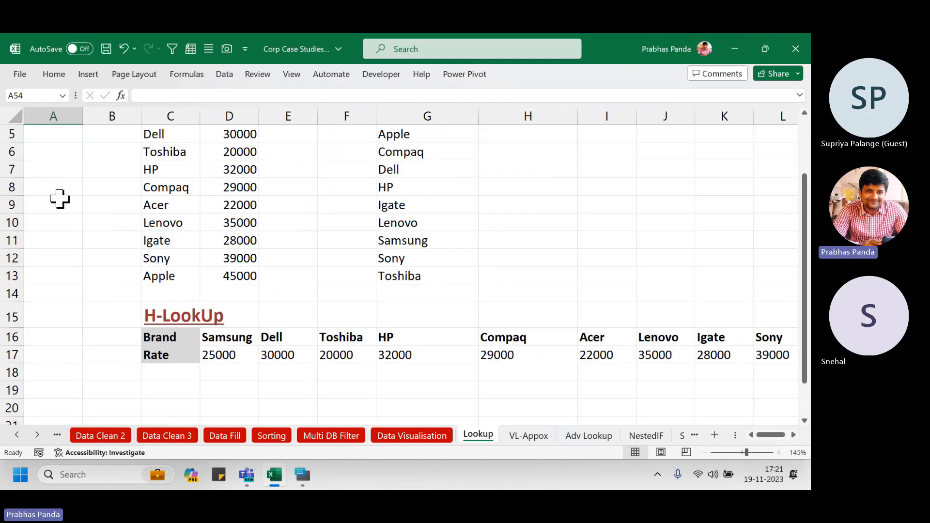
{"action": "scroll", "coordinate": [60, 198], "scroll_direction": "up", "scroll_amount": 2}
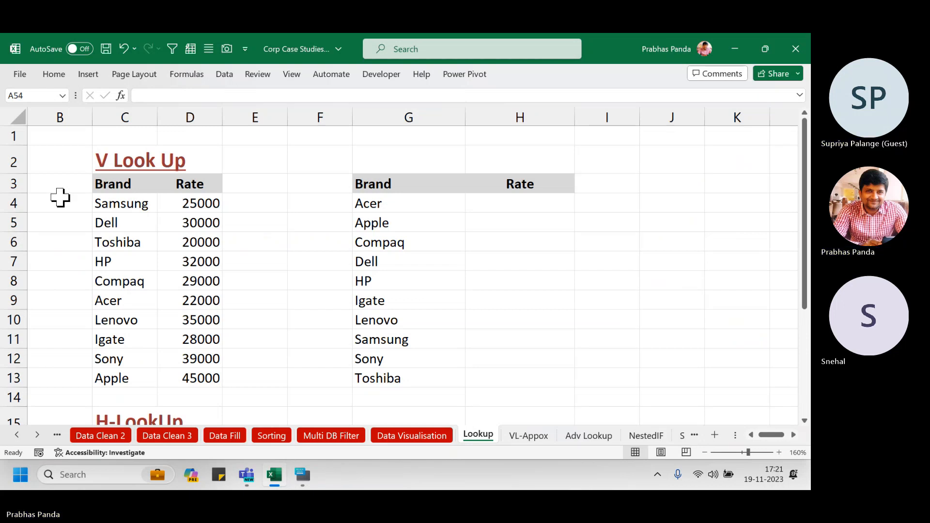
{"action": "left_click_drag", "start_coordinate": [120, 183], "coordinate": [164, 386]}
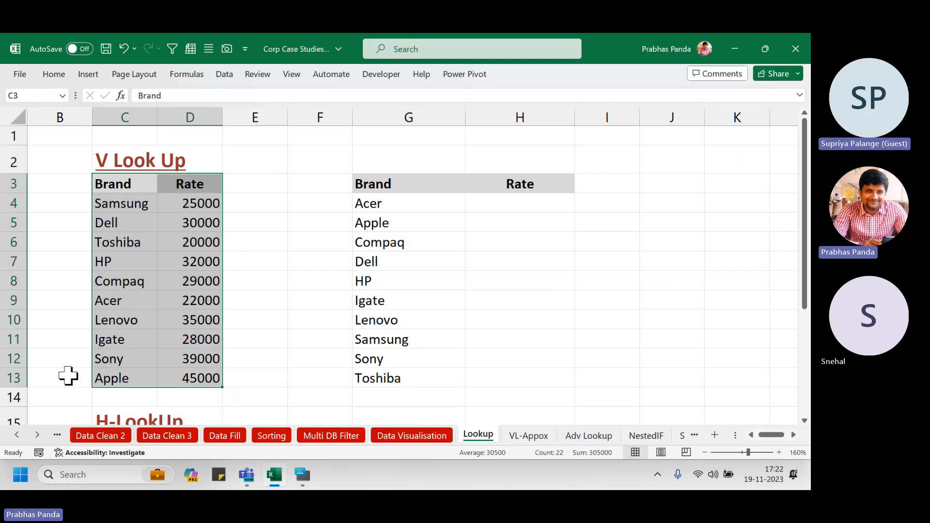
{"action": "left_click_drag", "start_coordinate": [417, 181], "coordinate": [507, 376]}
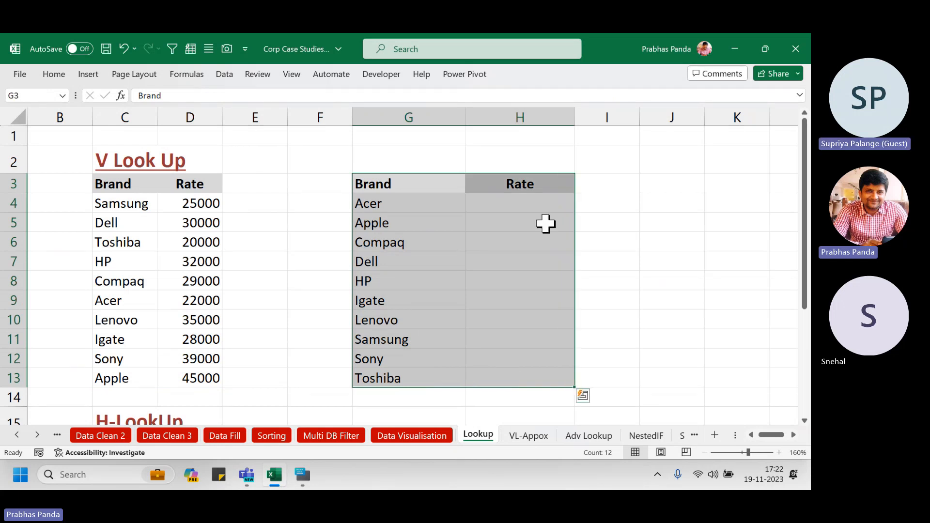
- Start a VLOOKUP formula in H4 with G4 as the lookup value and C3:D13 as the table array
{"action": "left_click", "coordinate": [542, 200]}
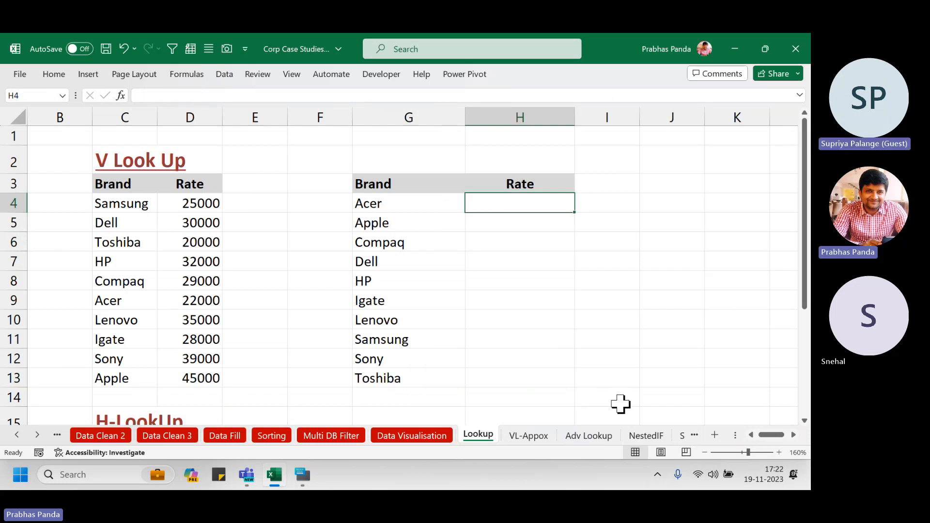
{"action": "type", "text": "="}
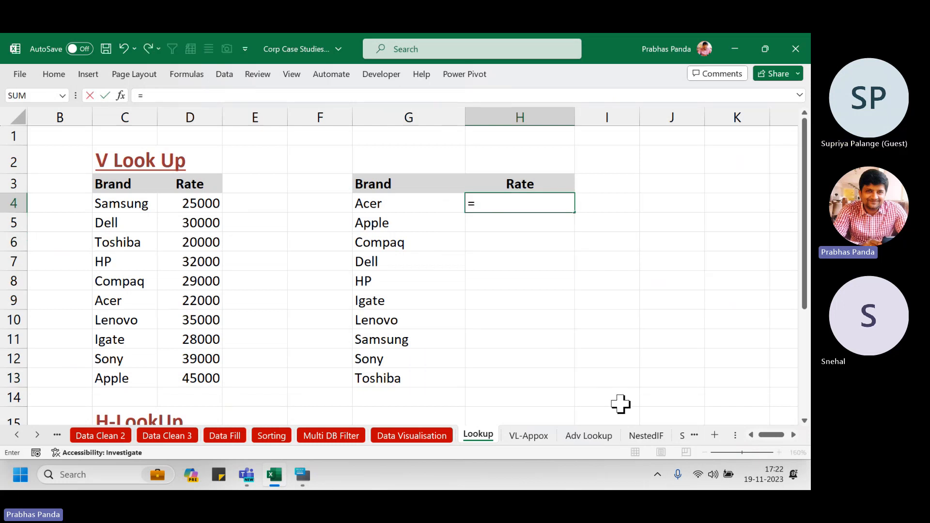
{"action": "type", "text": "VLOOKUP("}
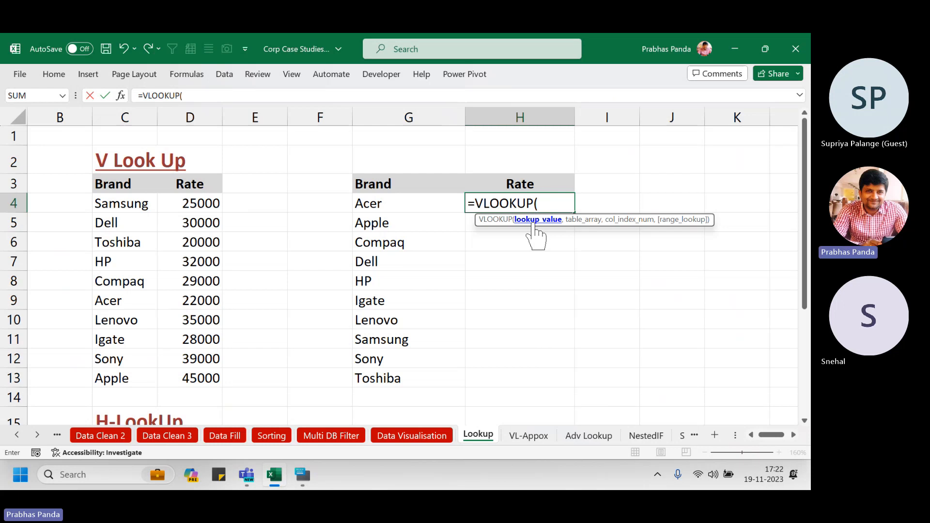
{"action": "left_click", "coordinate": [404, 205]}
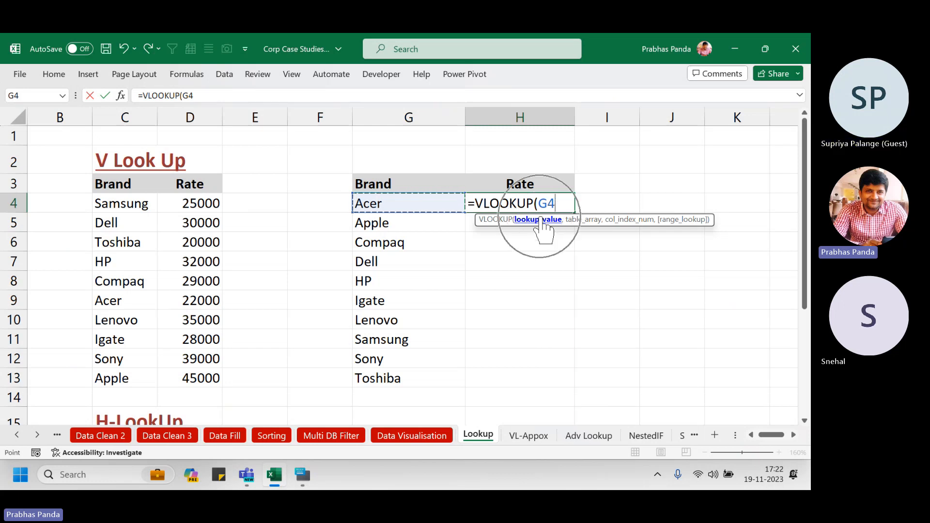
{"action": "type", "text": ","}
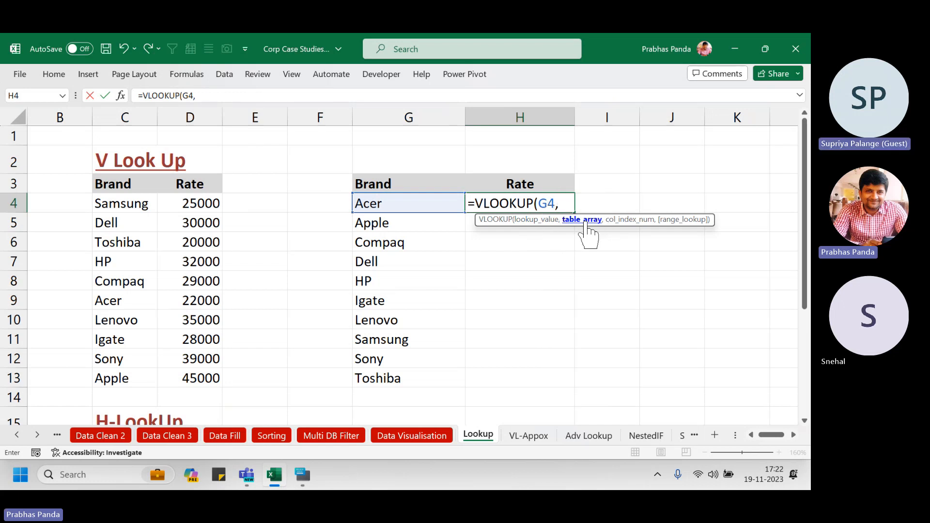
{"action": "left_click_drag", "start_coordinate": [104, 186], "coordinate": [201, 377]}
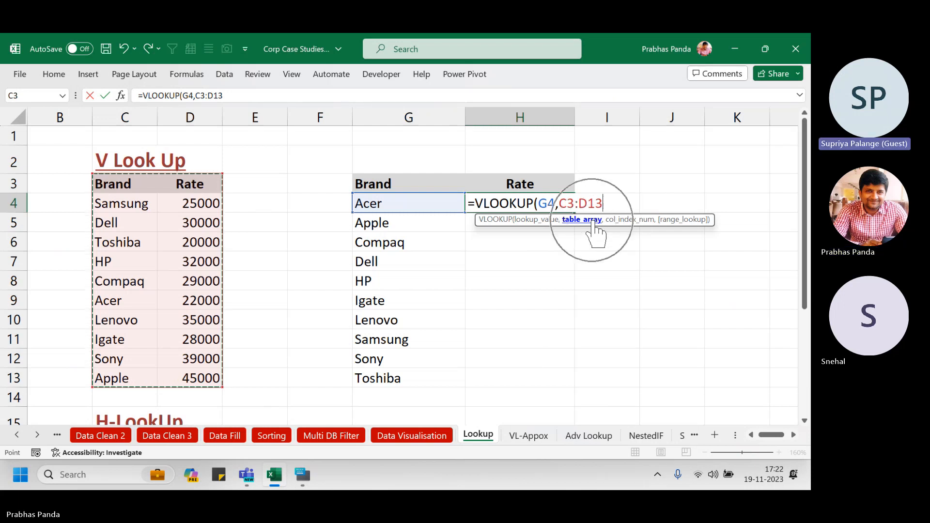
- Complete the VLOOKUP arguments in H4 with column index 2 and 0 for an exact match, and close the parenthesis
{"action": "type", "text": ","}
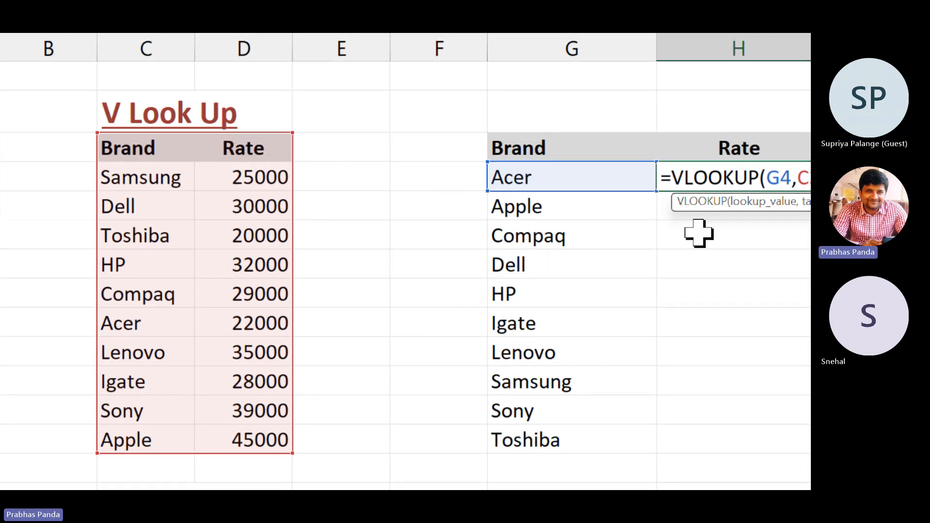
{"action": "type", "text": ","}
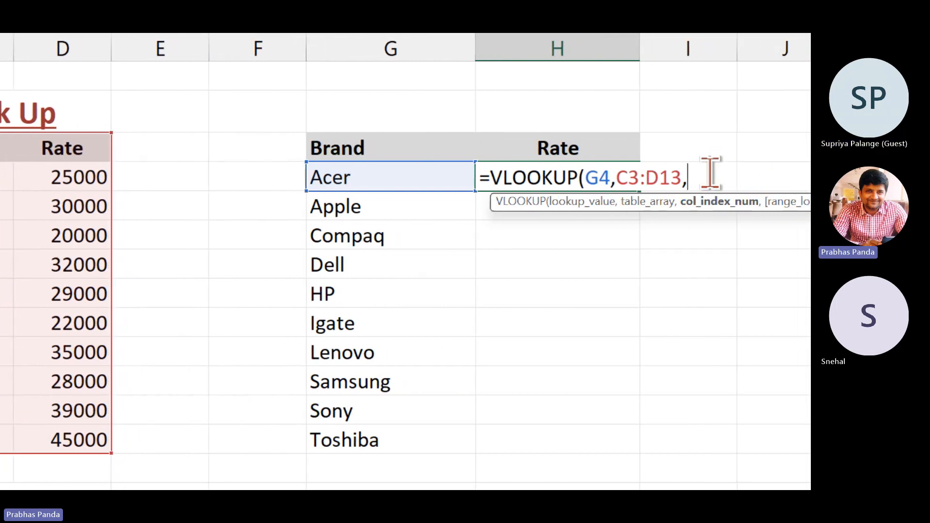
{"action": "type", "text": "2"}
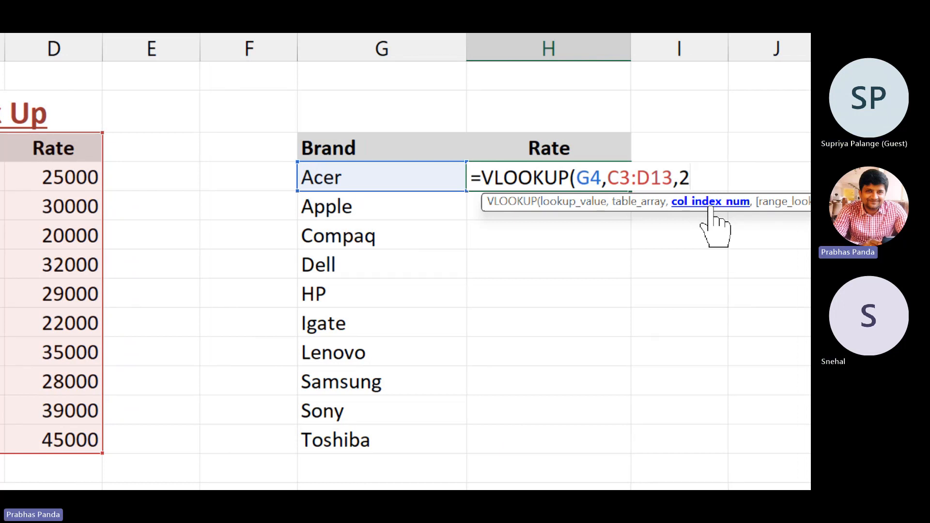
{"action": "type", "text": ","}
{"action": "scroll", "coordinate": [712, 223], "scroll_direction": "right", "scroll_amount": 2}
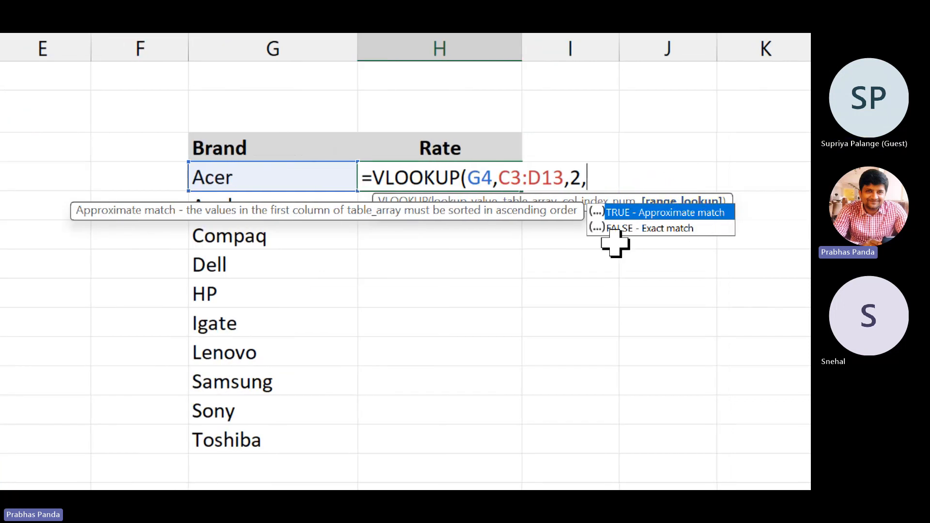
{"action": "scroll", "coordinate": [630, 243], "scroll_direction": "right", "scroll_amount": 1}
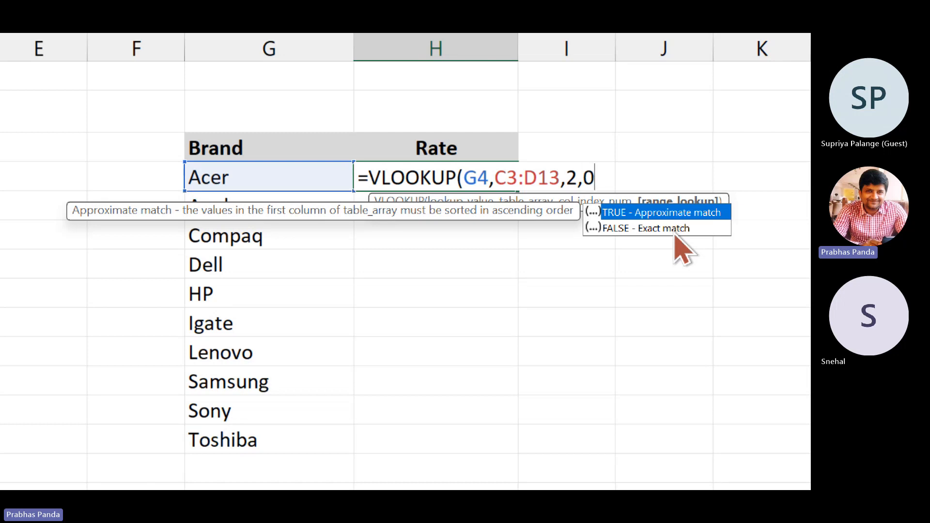
{"action": "type", "text": ")"}
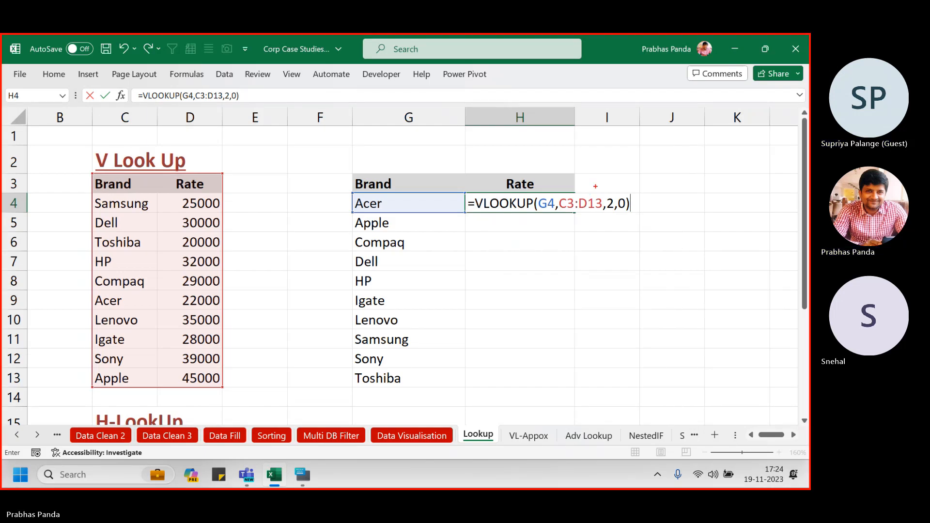
- Annotate the screen with red boxes around the formula's 0 argument and both Acer cells, and connect the Acer cells with a line
{"action": "left_click_drag", "start_coordinate": [637, 221], "coordinate": [638, 222]}
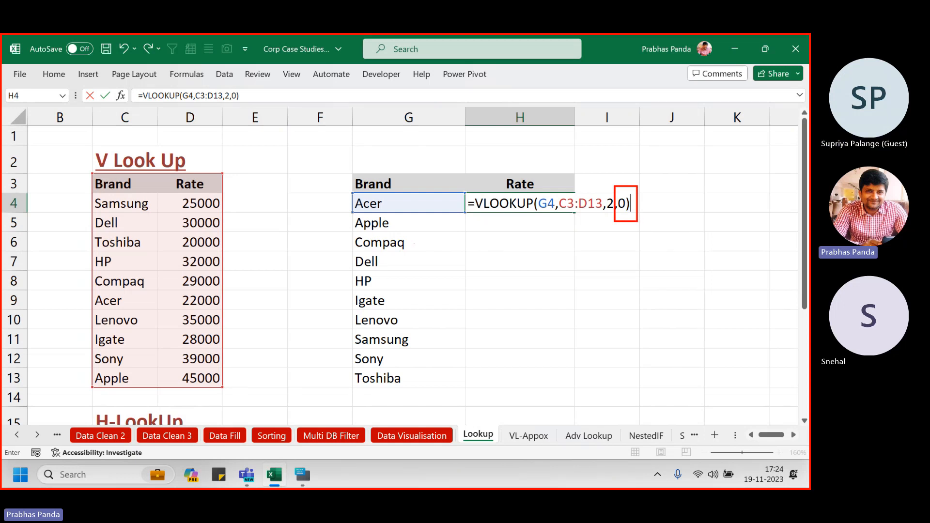
{"action": "left_click_drag", "start_coordinate": [348, 191], "coordinate": [416, 213]}
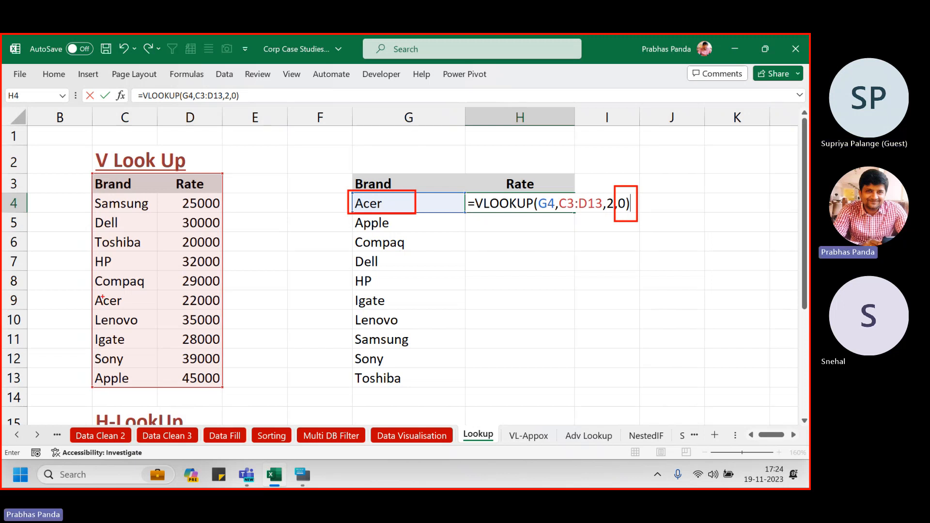
{"action": "left_click_drag", "start_coordinate": [98, 303], "coordinate": [164, 312]}
{"action": "left_click_drag", "start_coordinate": [164, 293], "coordinate": [351, 210]}
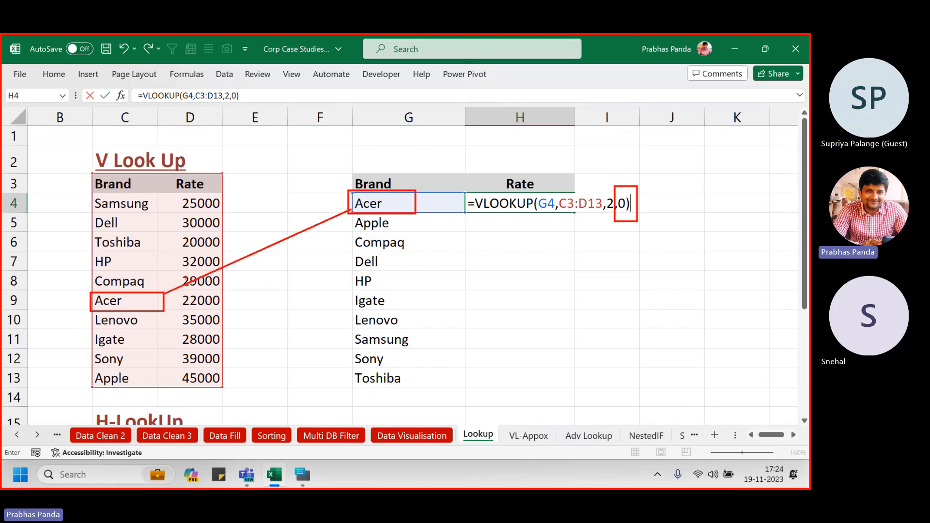
- Circle Acer's rate in D9 of the source table and commit the VLOOKUP formula in H4
{"action": "mouse_move", "coordinate": [174, 288]}
{"action": "left_mouse_down"}
{"action": "mouse_move", "coordinate": [220, 312]}
{"action": "mouse_move", "coordinate": [176, 298]}
{"action": "left_mouse_up"}
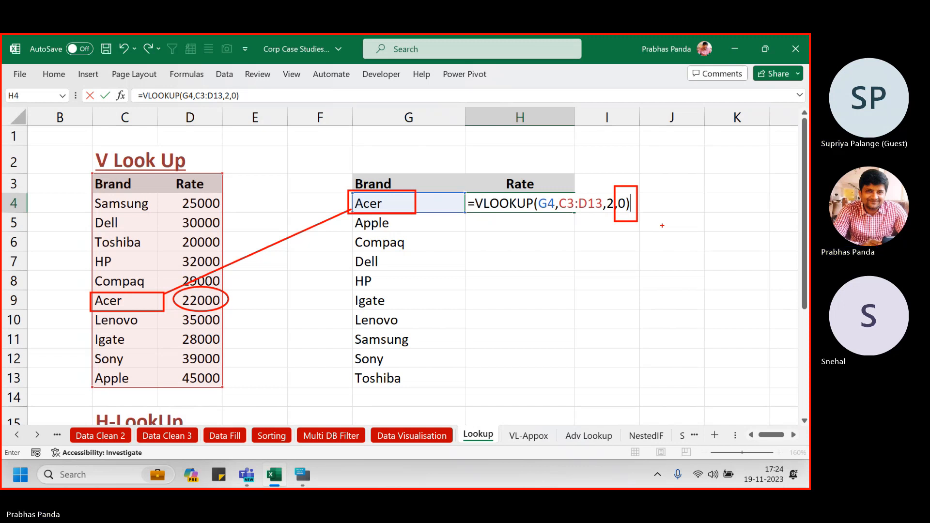
{"action": "key", "text": "Escape"}
{"action": "key", "text": "Return"}
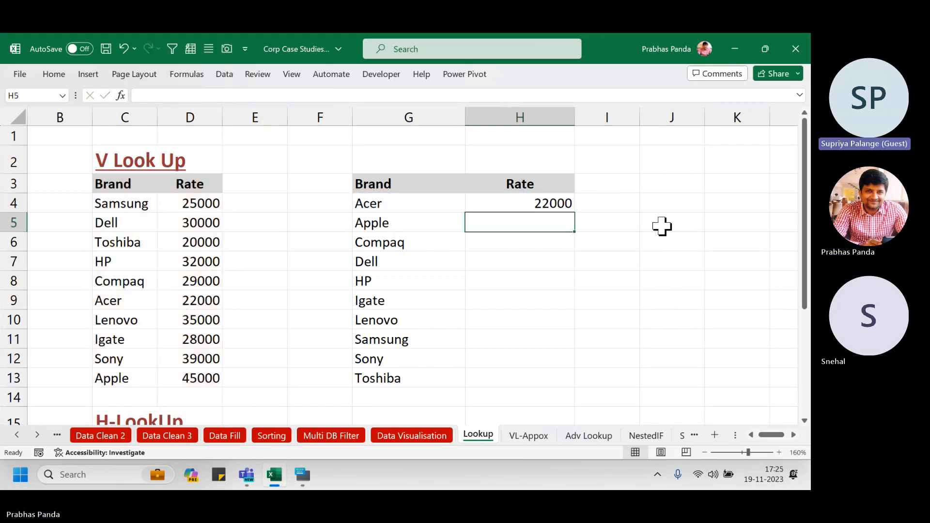
- Fill the VLOOKUP formula from H4 down through H13 for the remaining brands
{"action": "left_click", "coordinate": [566, 207]}
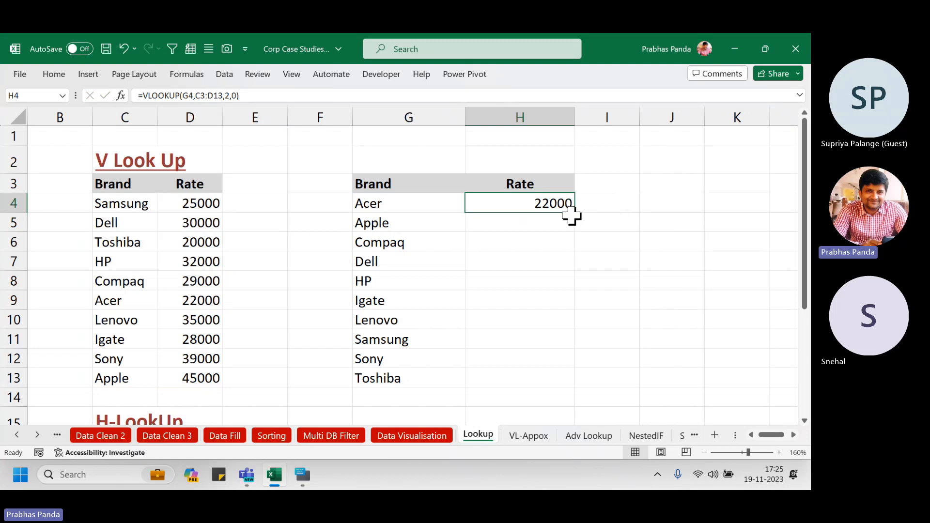
{"action": "double_click", "coordinate": [574, 216]}
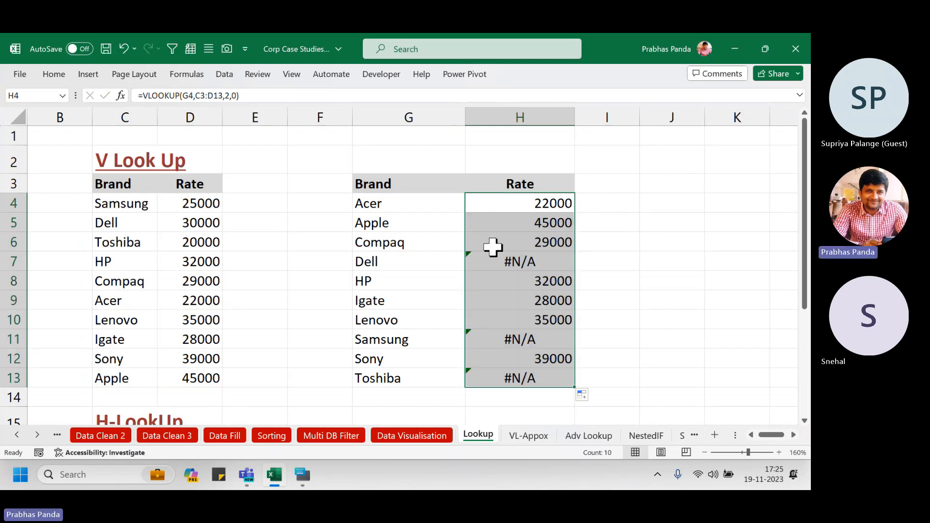
- Examine the Dell, Samsung and Toshiba rows in both tables and the range references of the VLOOKUP formula in H7
{"action": "left_click", "coordinate": [424, 262]}
{"action": "left_click", "coordinate": [410, 340]}
{"action": "left_click_drag", "start_coordinate": [410, 339], "coordinate": [509, 345]}
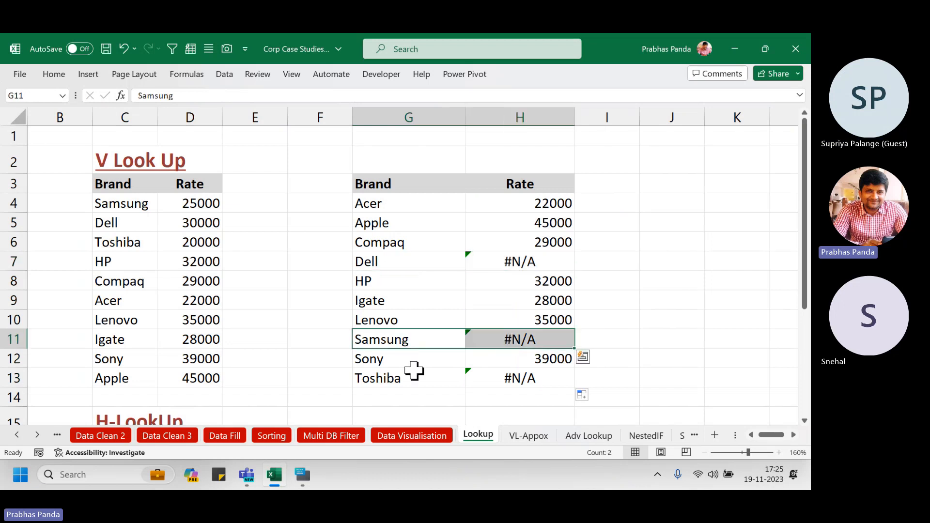
{"action": "left_click_drag", "start_coordinate": [355, 386], "coordinate": [492, 383]}
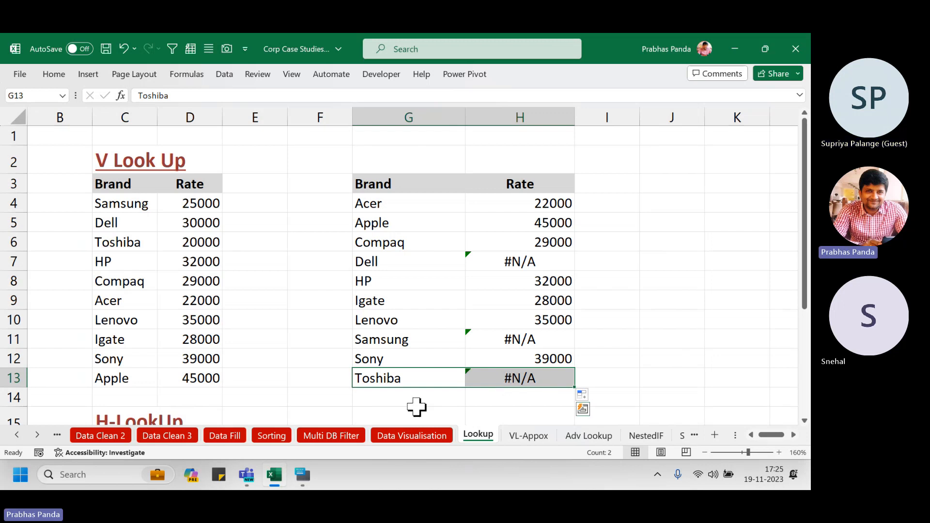
{"action": "left_click_drag", "start_coordinate": [127, 200], "coordinate": [133, 250]}
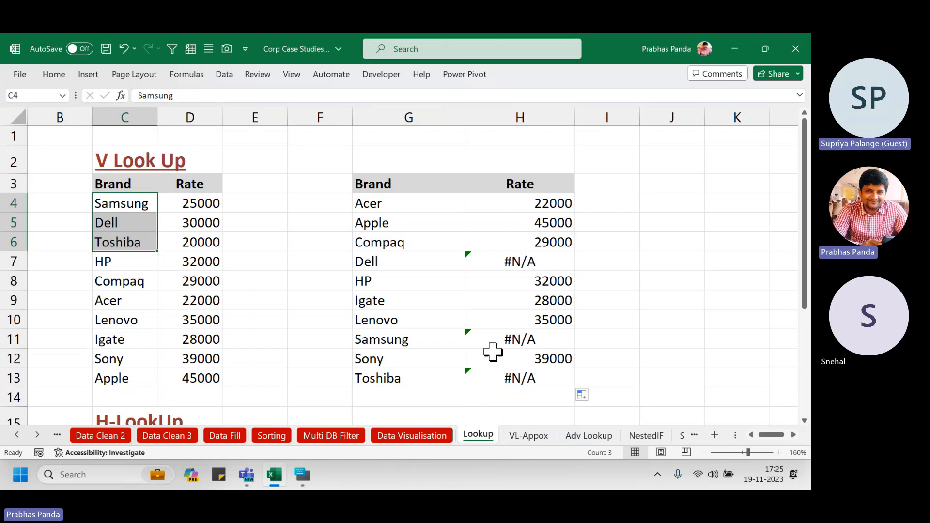
{"action": "left_click", "coordinate": [532, 266]}
{"action": "key", "text": "F2"}
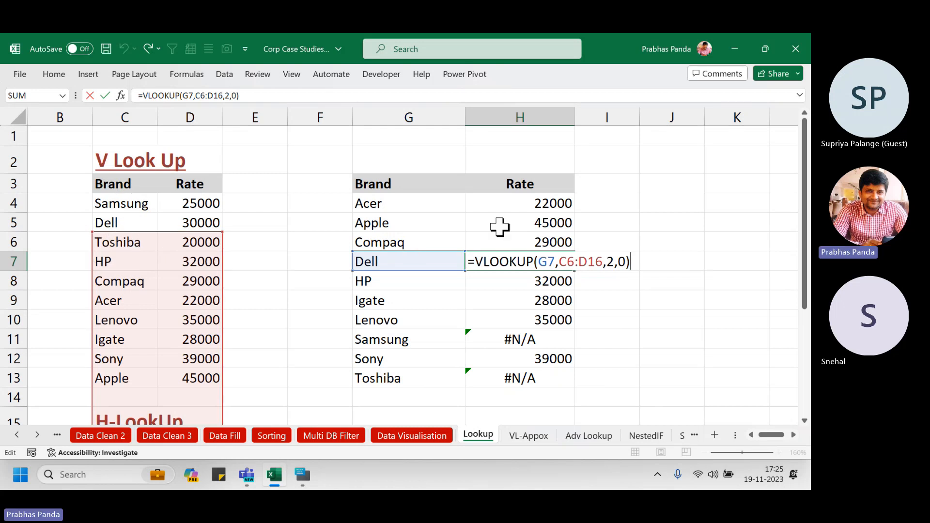
- Make the VLOOKUP table array absolute as $C$3:$D$13 and enter the corrected formula in all of H4:H13
{"action": "left_click_drag", "start_coordinate": [515, 203], "coordinate": [511, 375]}
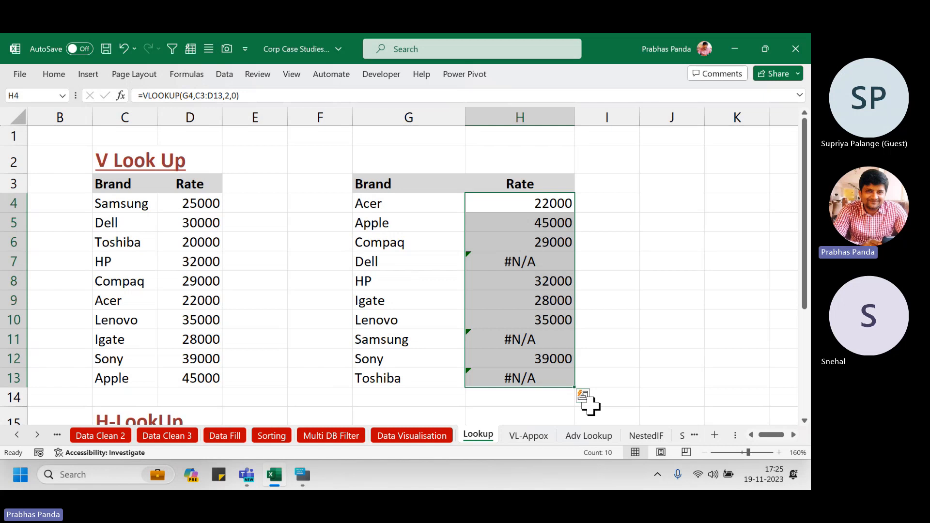
{"action": "key", "text": "F2"}
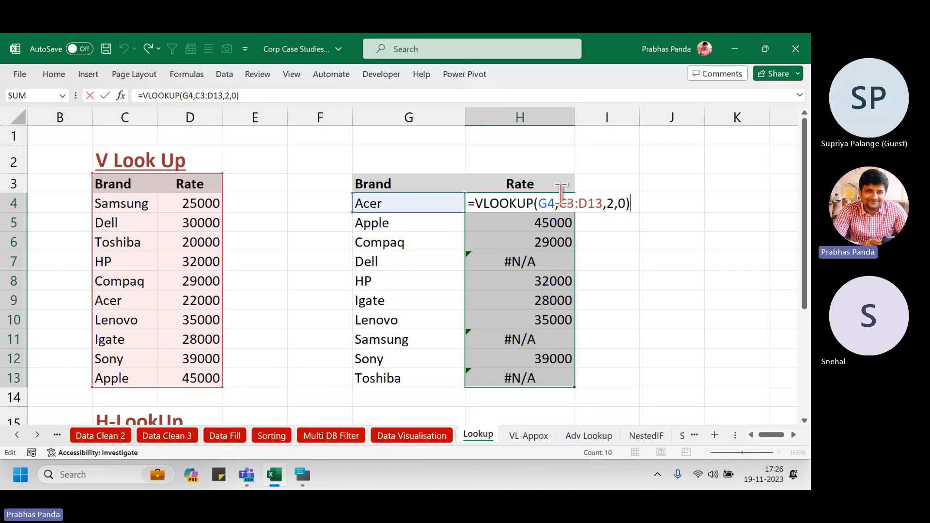
{"action": "left_click_drag", "start_coordinate": [568, 204], "coordinate": [595, 200]}
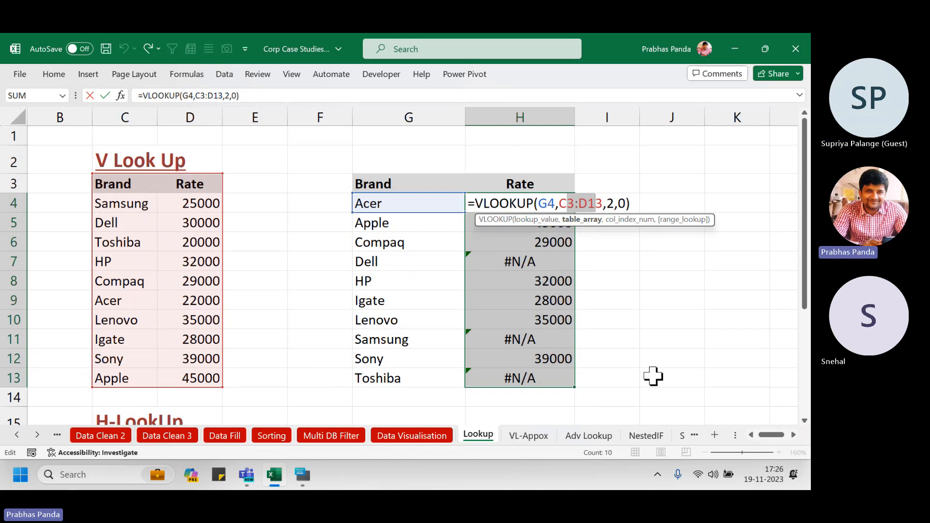
{"action": "key", "text": "F4"}
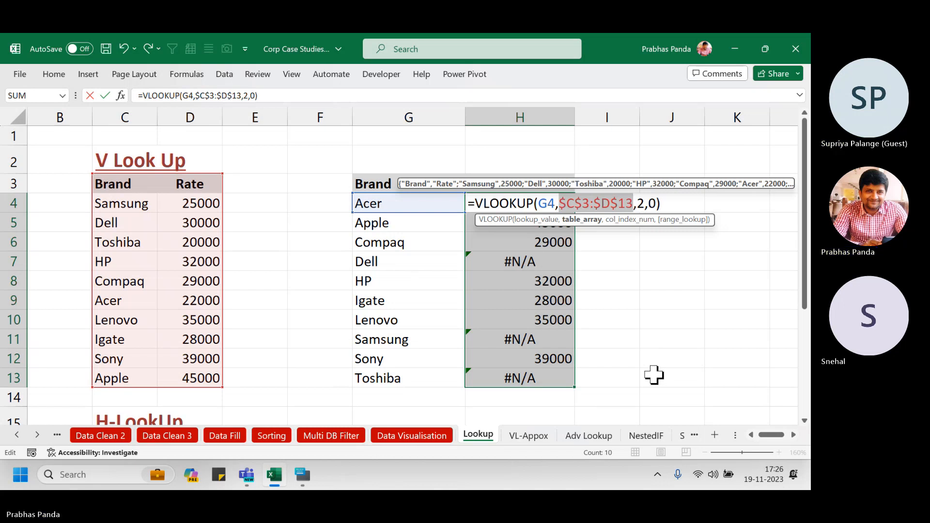
{"action": "key", "text": "ctrl+Return"}
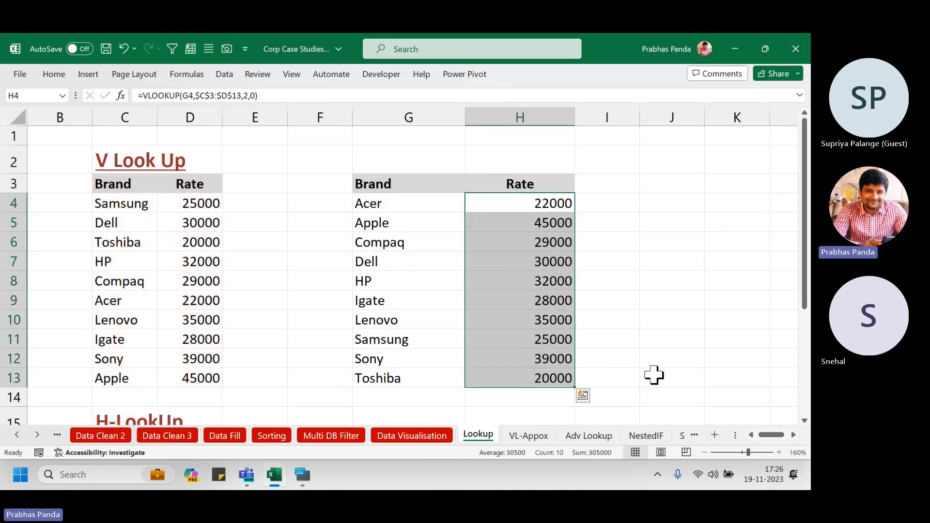
- Copy the VLOOKUP formula text from H4 and place it as visible text in G2 above the Brand header
{"action": "key", "text": "F2"}
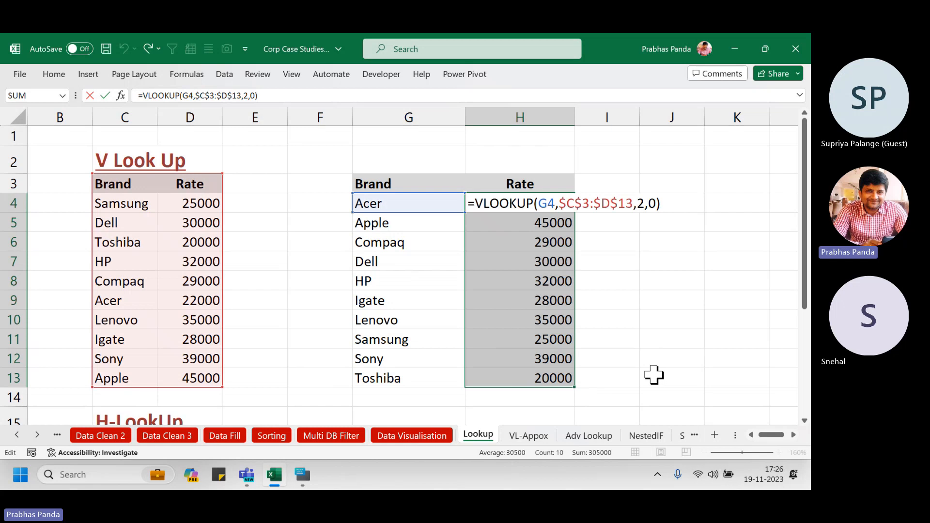
{"action": "key", "text": "shift+Home"}
{"action": "key", "text": "ctrl+c"}
{"action": "key", "text": "Escape"}
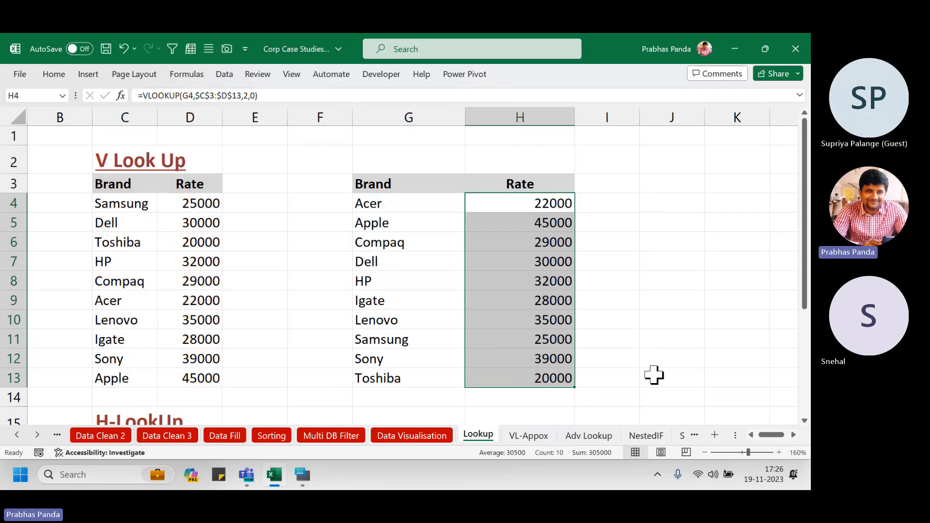
{"action": "key", "text": "Up"}
{"action": "key", "text": "Left"}
{"action": "key", "text": "Up"}
{"action": "key", "text": "F2"}
{"action": "key", "text": "ctrl+v"}
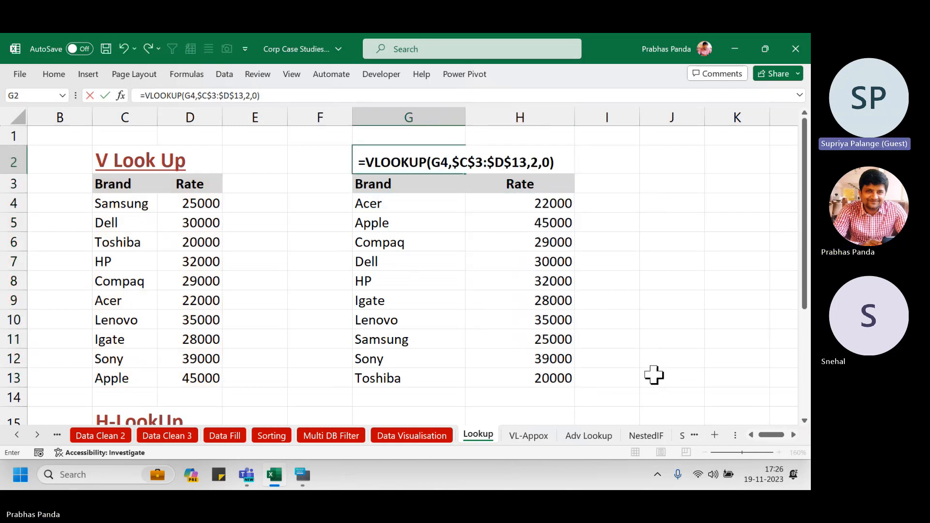
{"action": "key", "text": "Return"}
- Highlight the formula text in G2:H2 with a yellow fill
{"action": "key", "text": "Up"}
{"action": "key", "text": "shift+Right"}
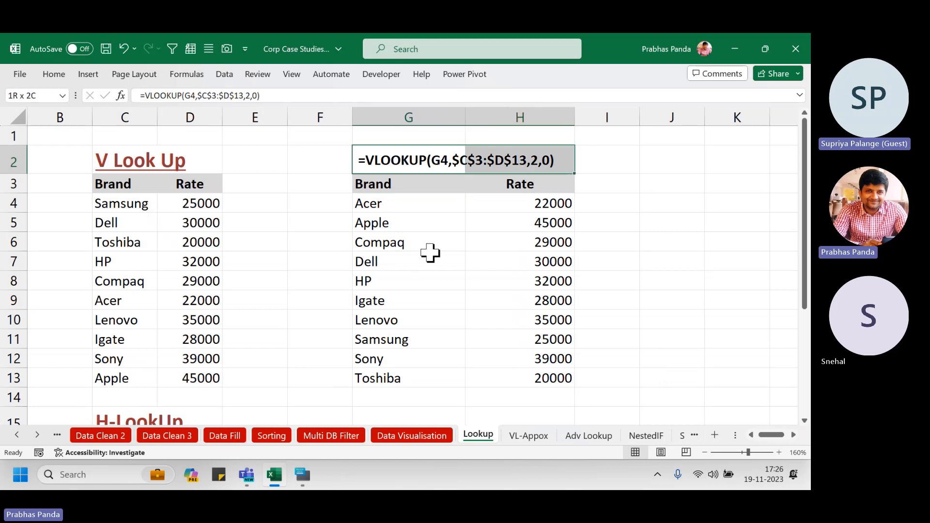
{"action": "left_click", "coordinate": [53, 75]}
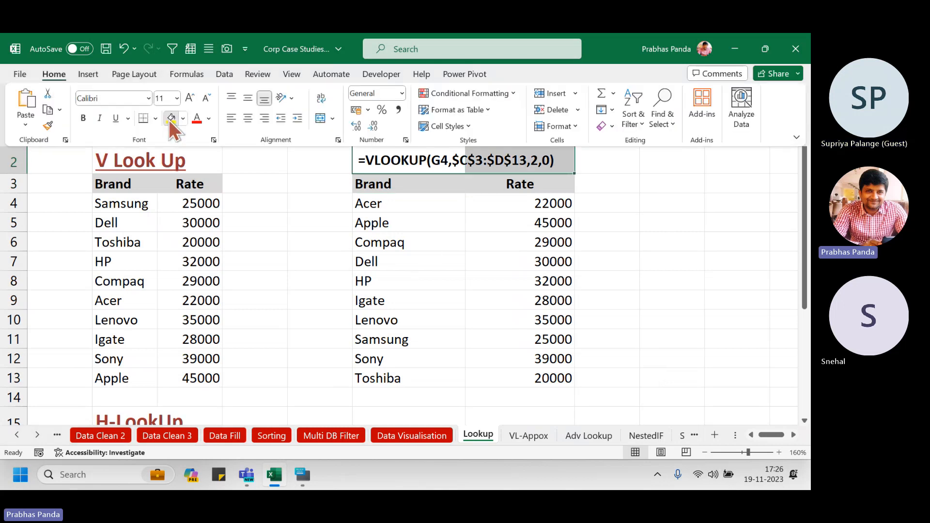
{"action": "left_click", "coordinate": [171, 118]}
{"action": "left_click", "coordinate": [292, 266]}
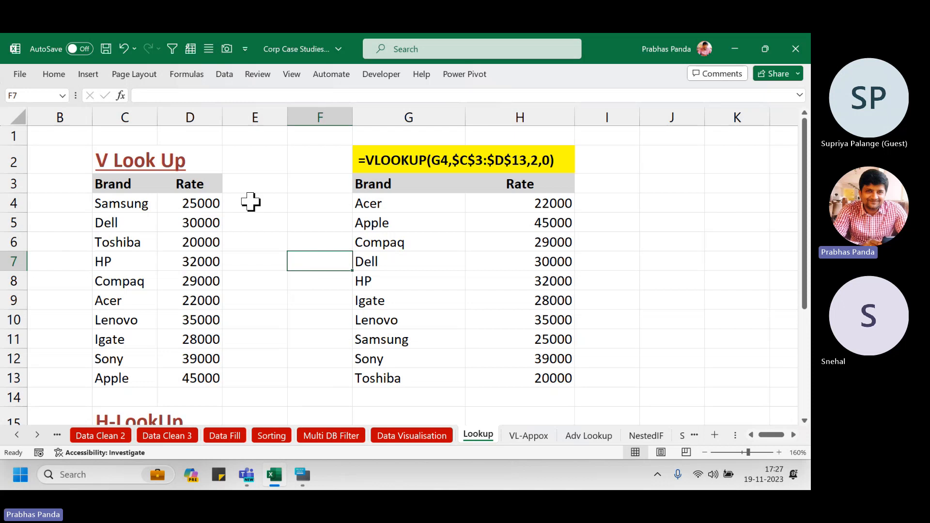
- Center the contents of the H-LookUp source table C16:M17 horizontally
{"action": "scroll", "coordinate": [256, 245], "scroll_direction": "down", "scroll_amount": 1}
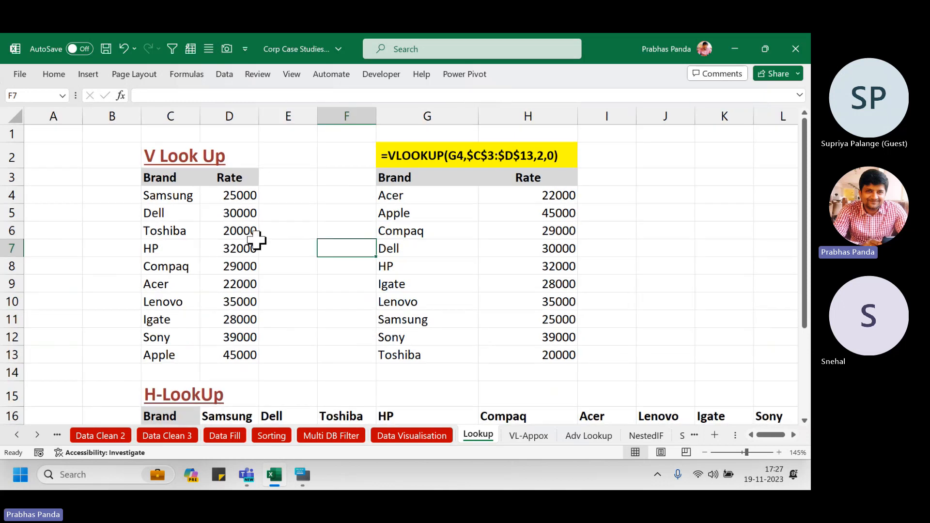
{"action": "scroll", "coordinate": [255, 245], "scroll_direction": "down", "scroll_amount": 1}
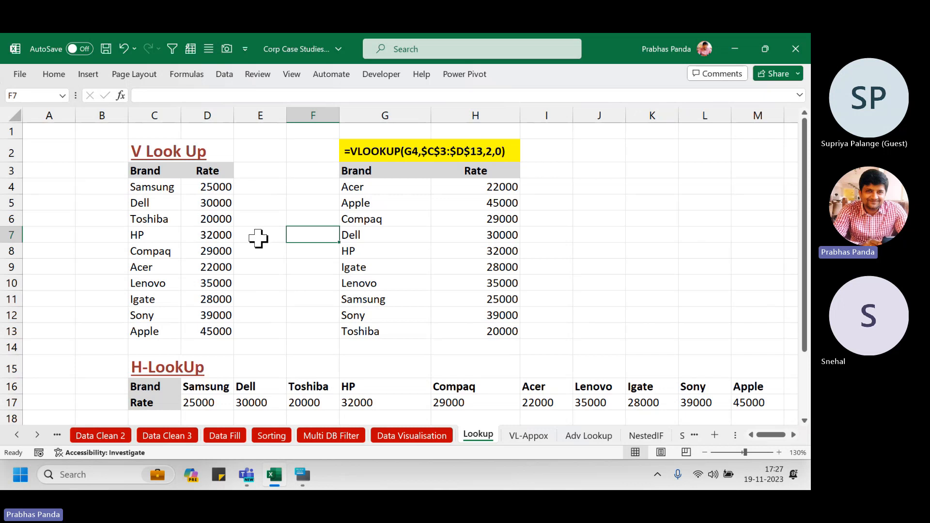
{"action": "scroll", "coordinate": [257, 238], "scroll_direction": "down", "scroll_amount": 2}
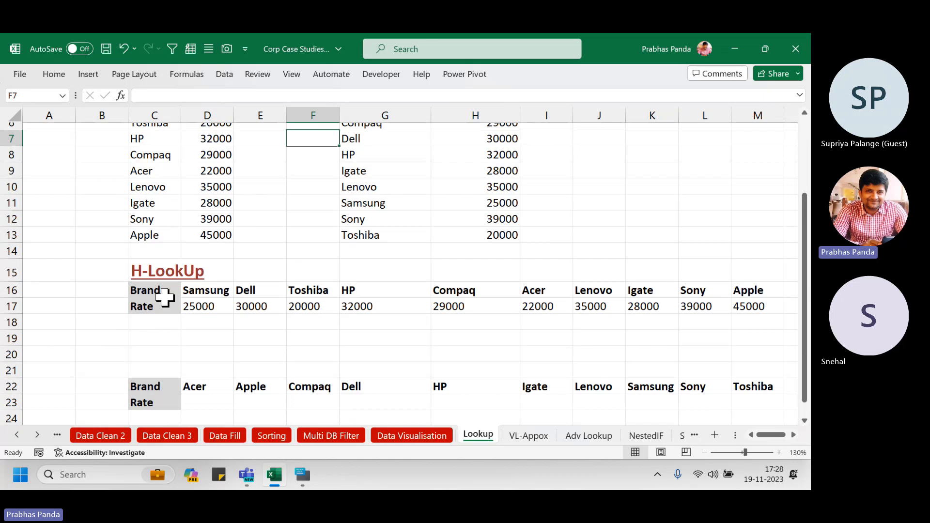
{"action": "left_click_drag", "start_coordinate": [160, 294], "coordinate": [743, 307]}
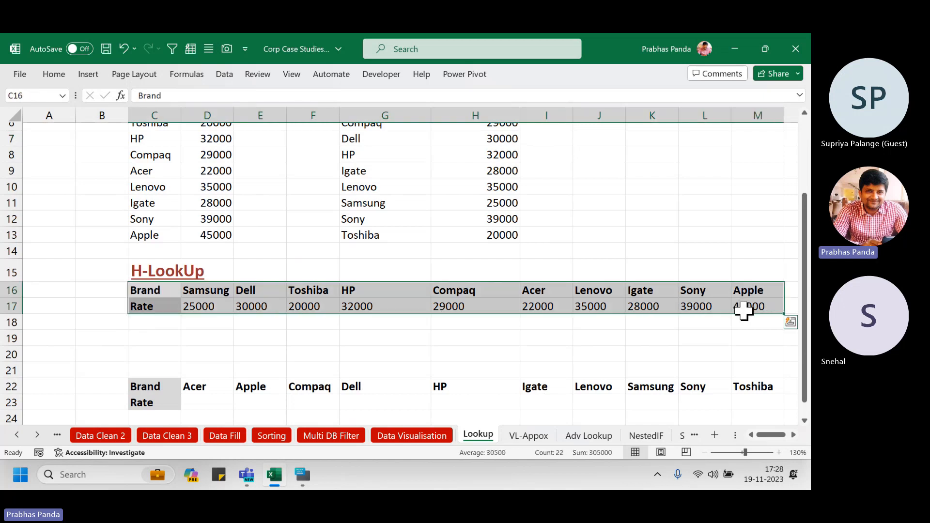
{"action": "key", "text": "ctrl+F1"}
{"action": "key", "text": "a"}
{"action": "key", "text": "c"}
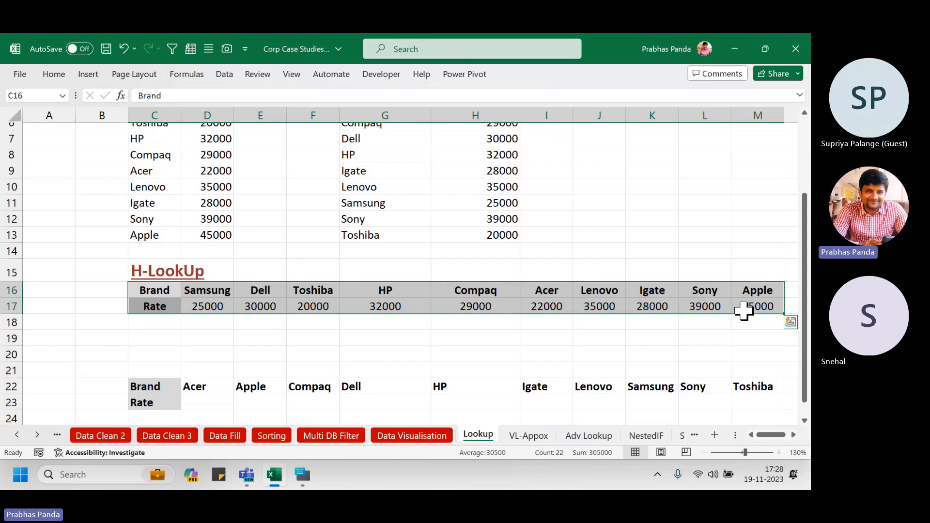
- Center the contents of the H-LookUp result table C22:M23 horizontally
{"action": "key", "text": "Down"}
{"action": "key", "text": "Down"}
{"action": "key", "text": "Down"}
{"action": "key", "text": "Down"}
{"action": "key", "text": "Down"}
{"action": "key", "text": "Down"}
{"action": "key", "text": "ctrl+shift+Right"}
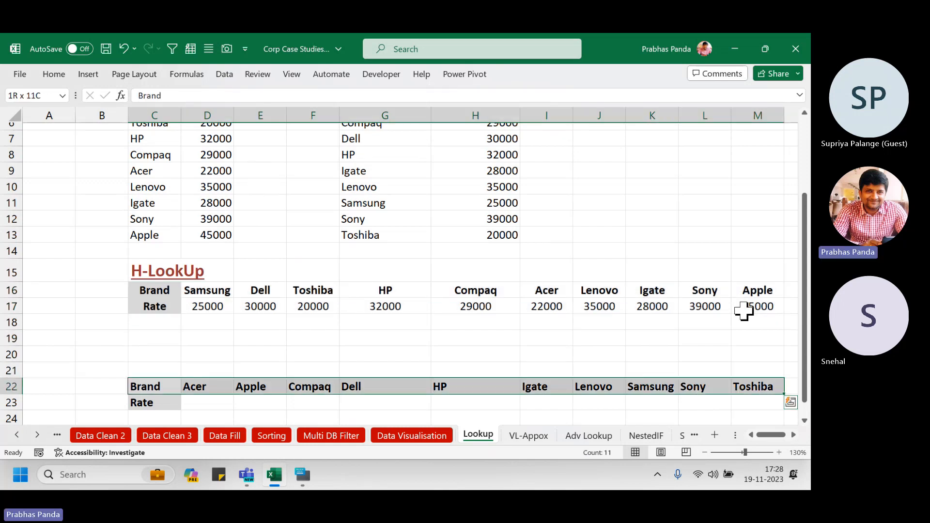
{"action": "key", "text": "shift+Down"}
{"action": "key", "text": "ctrl+F1"}
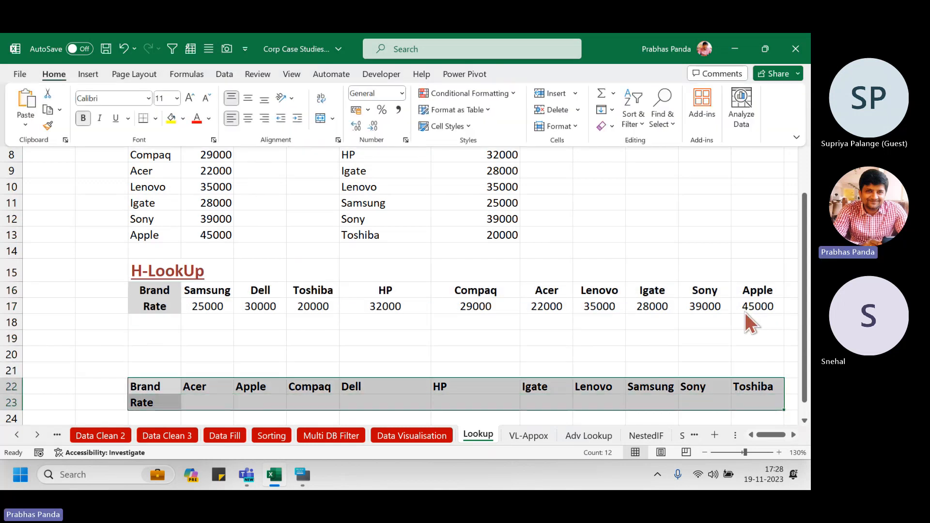
{"action": "key", "text": "a"}
{"action": "key", "text": "c"}
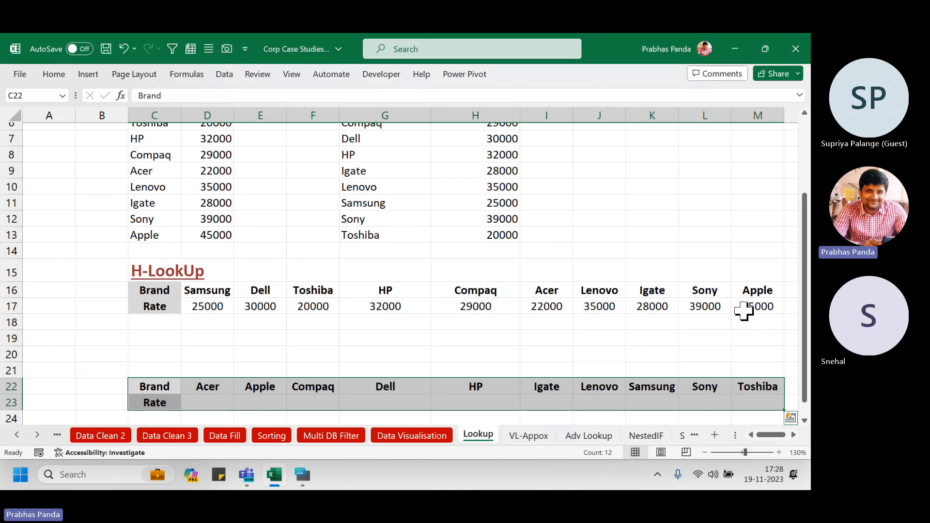
- Select the Rate cells D23:M23 and start an HLOOKUP formula with D22 as the lookup value
{"action": "key", "text": "Down"}
{"action": "key", "text": "Right"}
{"action": "key", "text": "shift+Right"}
{"action": "key", "text": "shift+Right"}
{"action": "key", "text": "shift+Right"}
{"action": "key", "text": "shift+Right"}
{"action": "key", "text": "shift+Right"}
{"action": "key", "text": "shift+Right"}
{"action": "key", "text": "shift+Right"}
{"action": "key", "text": "shift+Right"}
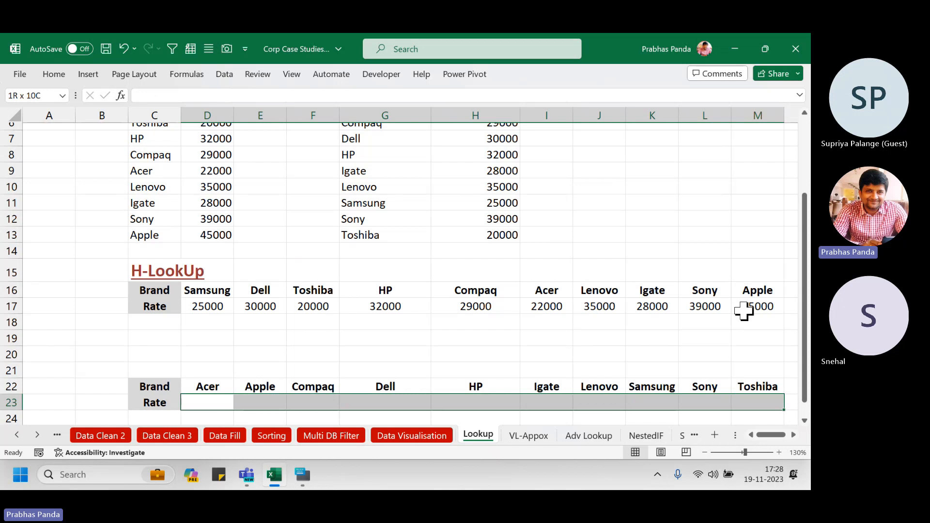
{"action": "scroll", "coordinate": [434, 204], "scroll_direction": "down", "scroll_amount": 3}
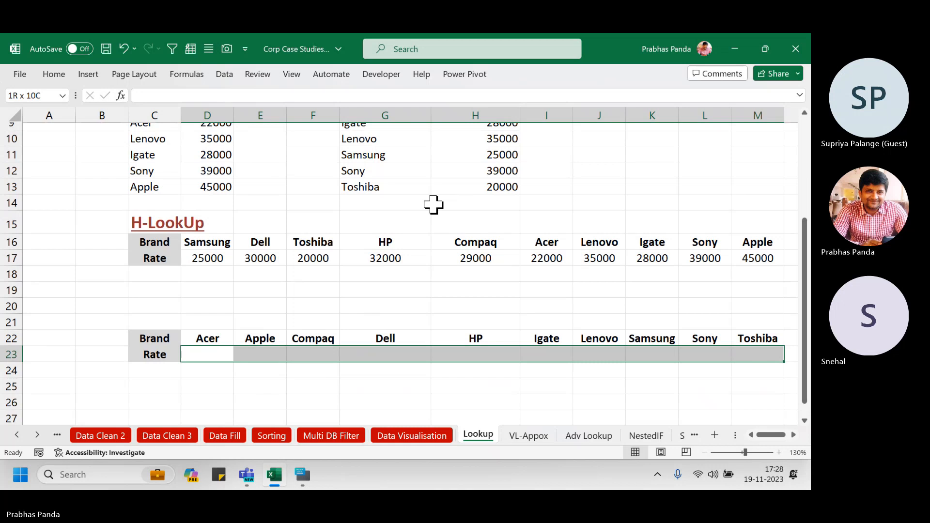
{"action": "type", "text": "="}
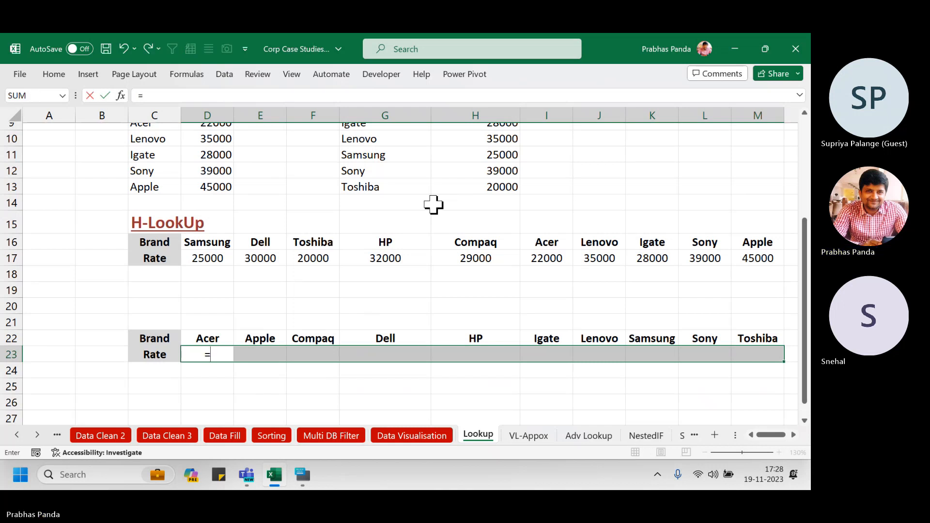
{"action": "type", "text": "HLOOKUP("}
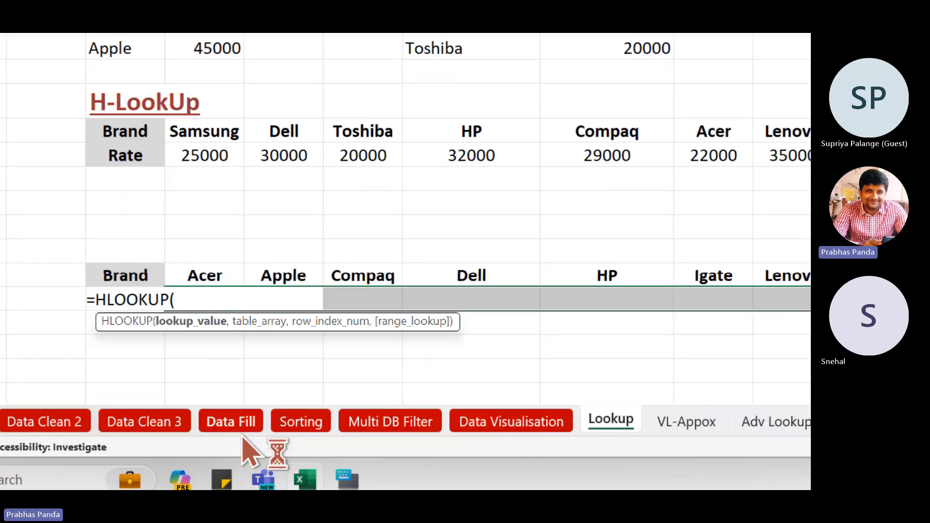
{"action": "left_click", "coordinate": [203, 334]}
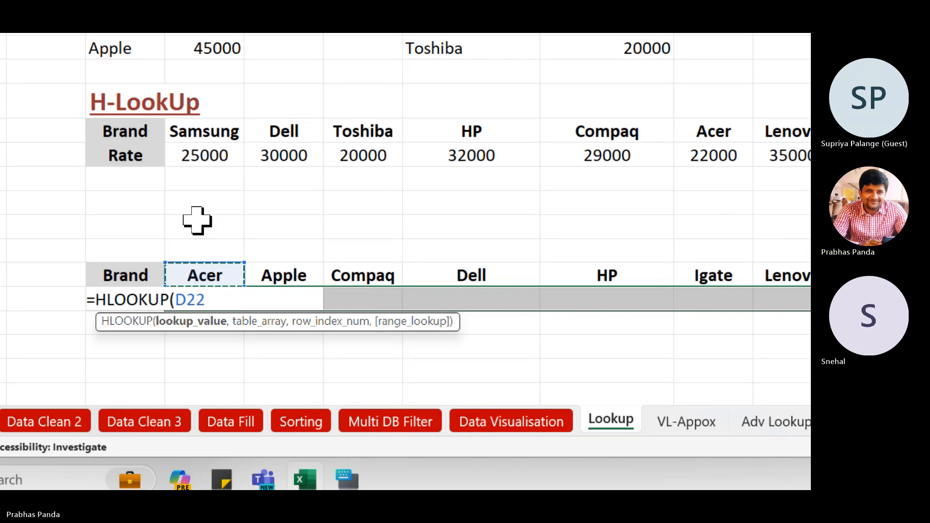
{"action": "type", "text": ","}
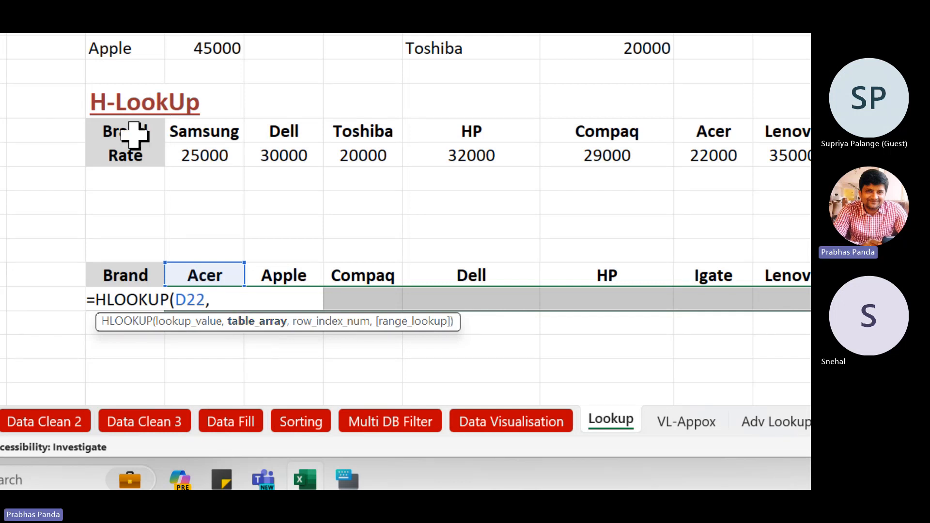
- Set the HLOOKUP table array to the source table C16:M17 as the absolute range $C$16:$M$17
{"action": "left_click_drag", "start_coordinate": [128, 129], "coordinate": [201, 162]}
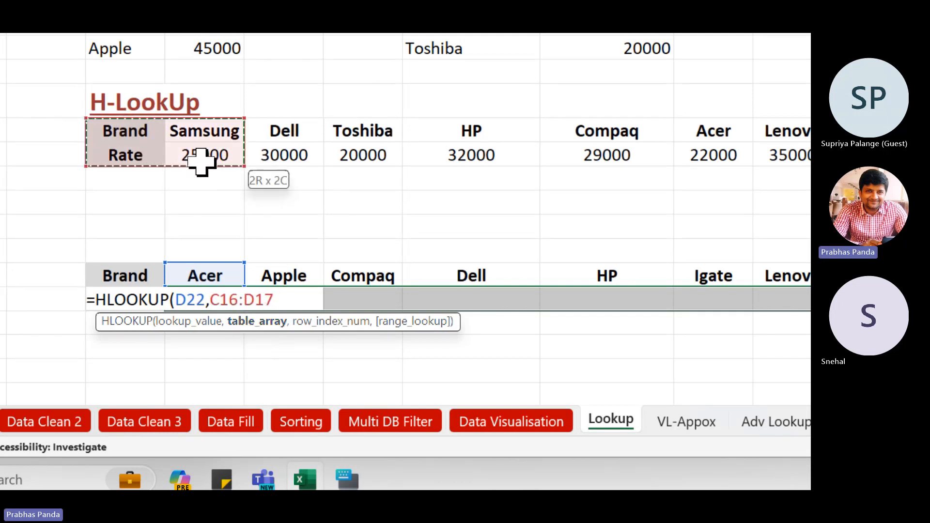
{"action": "left_click", "coordinate": [210, 131]}
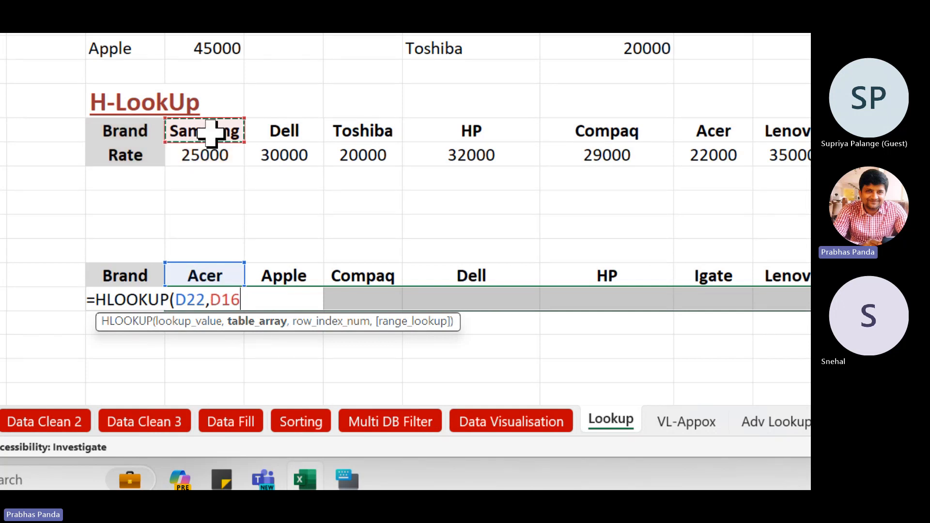
{"action": "left_click", "coordinate": [114, 130]}
{"action": "key", "text": "ctrl+shift+Right"}
{"action": "key", "text": "ctrl+shift+Down"}
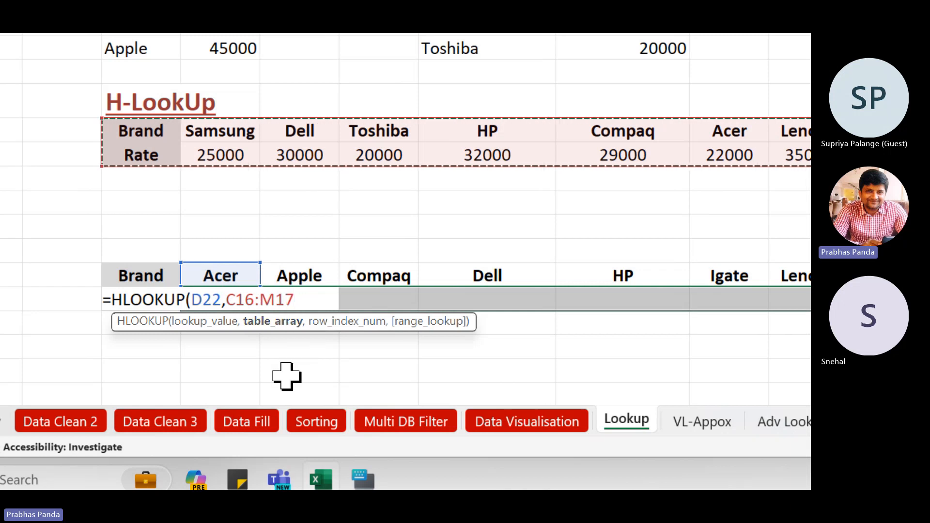
{"action": "key", "text": "F4"}
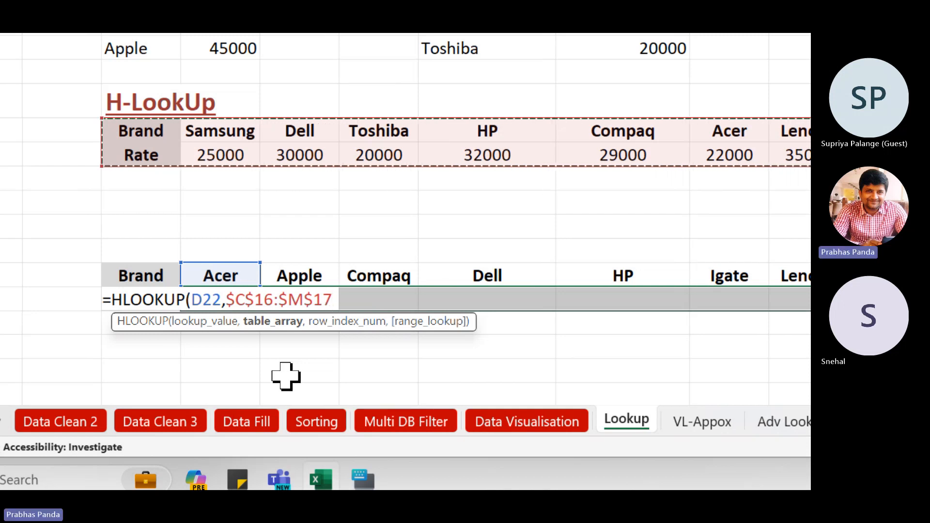
- Complete the HLOOKUP with row index 2 and exact match 0, and enter it across all selected Rate cells D23:M23
{"action": "type", "text": ","}
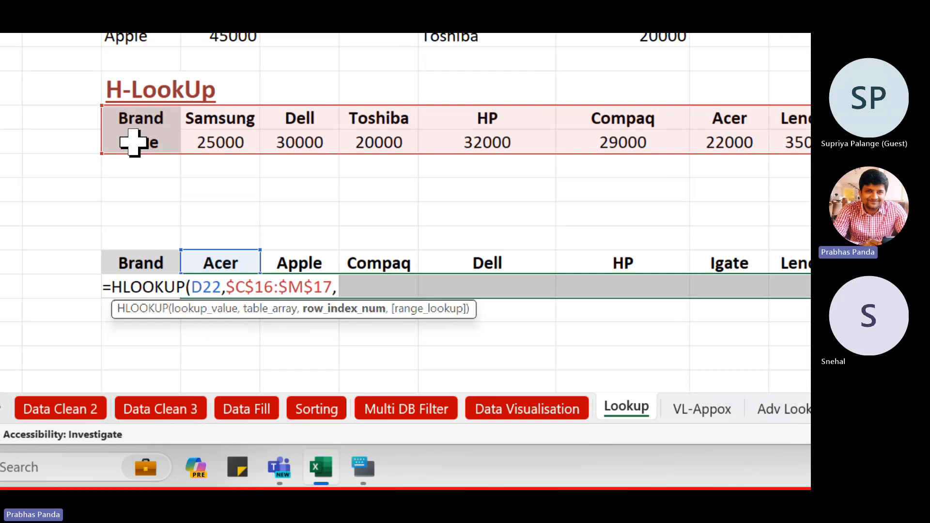
{"action": "type", "text": "2"}
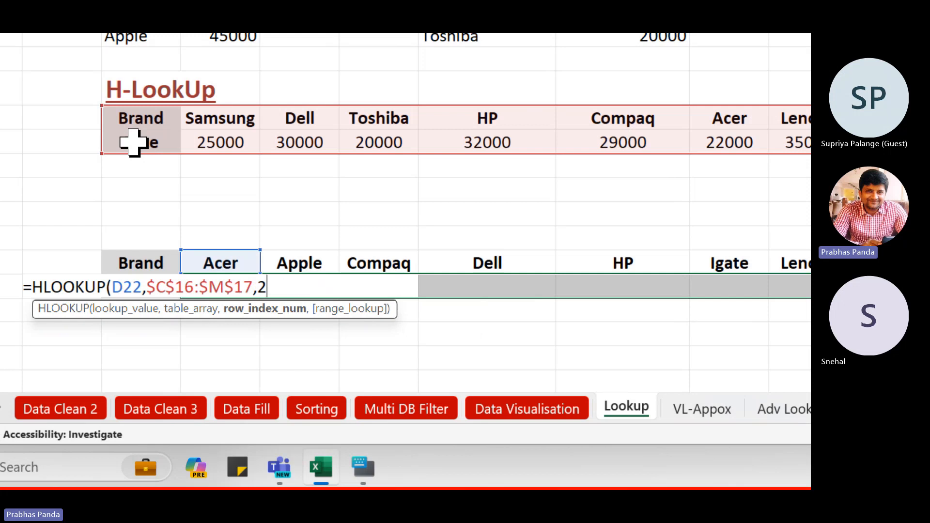
{"action": "type", "text": ","}
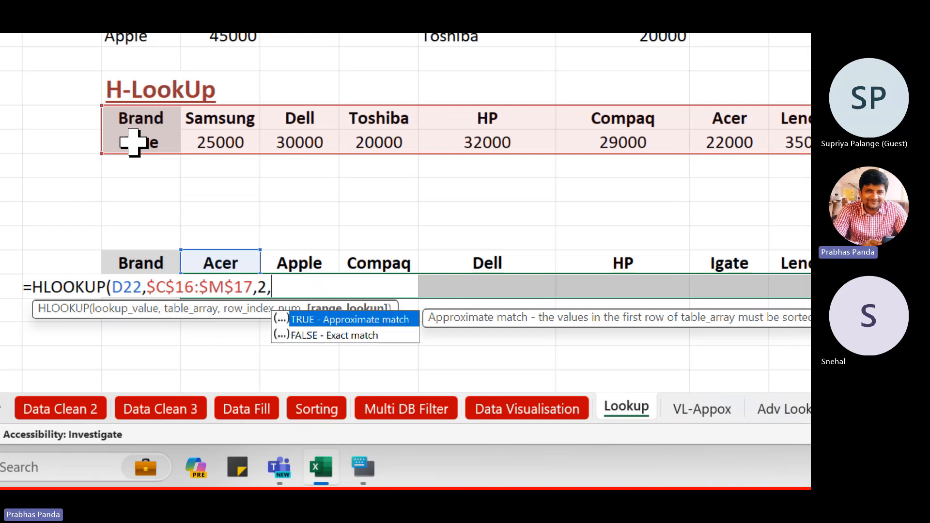
{"action": "type", "text": "0"}
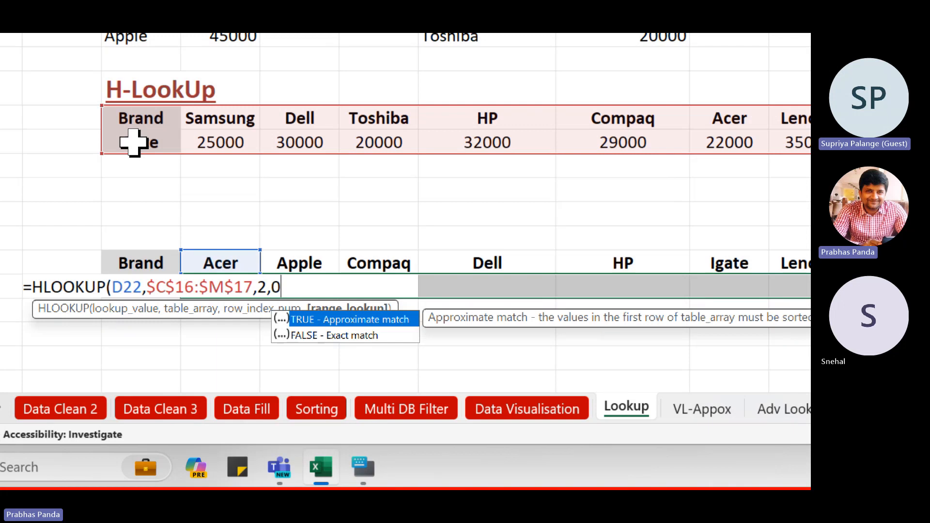
{"action": "type", "text": ")"}
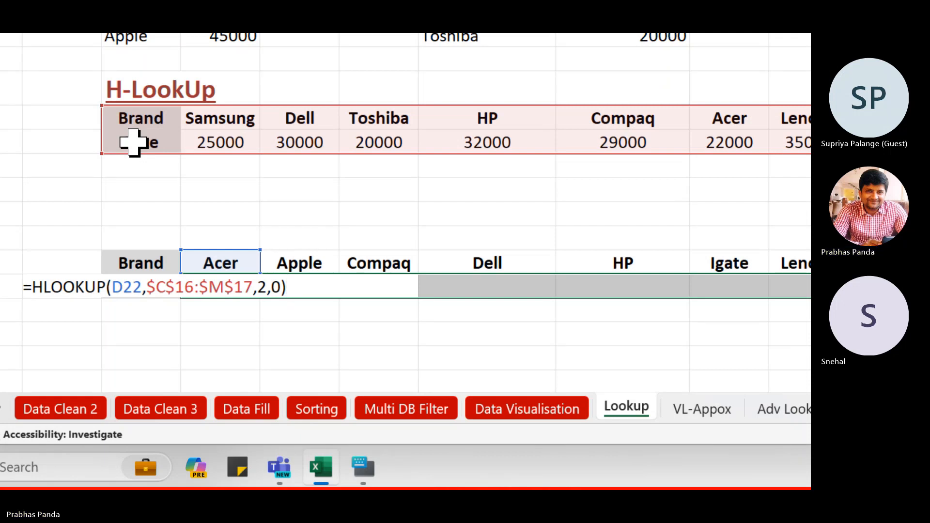
{"action": "key", "text": "ctrl+Return"}
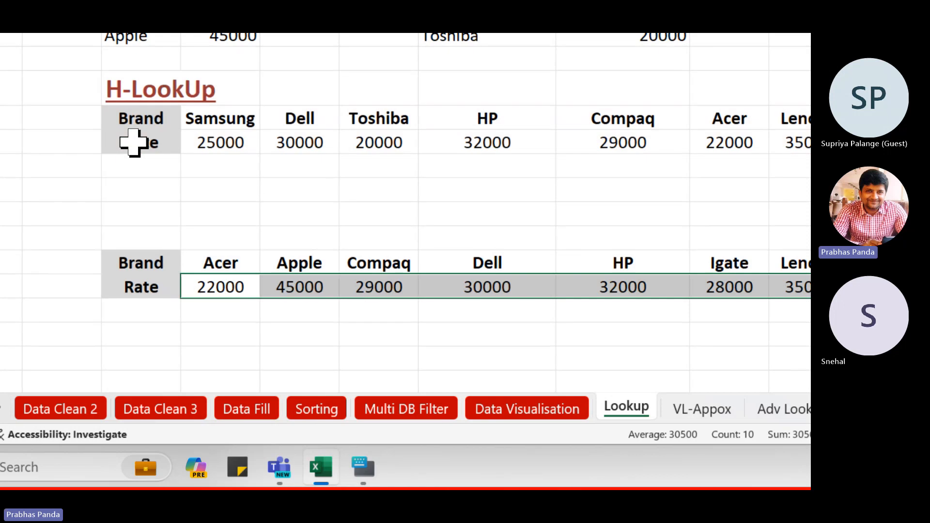
- Copy the HLOOKUP formula from D23 and paste it as plain text into C21 above the result table
{"action": "key", "text": "F2"}
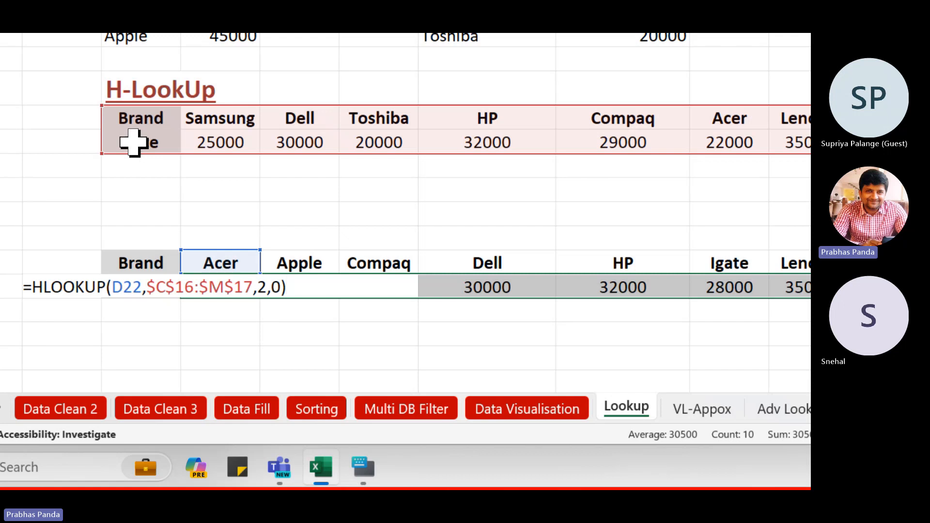
{"action": "key", "text": "ctrl+Return"}
{"action": "key", "text": "Up"}
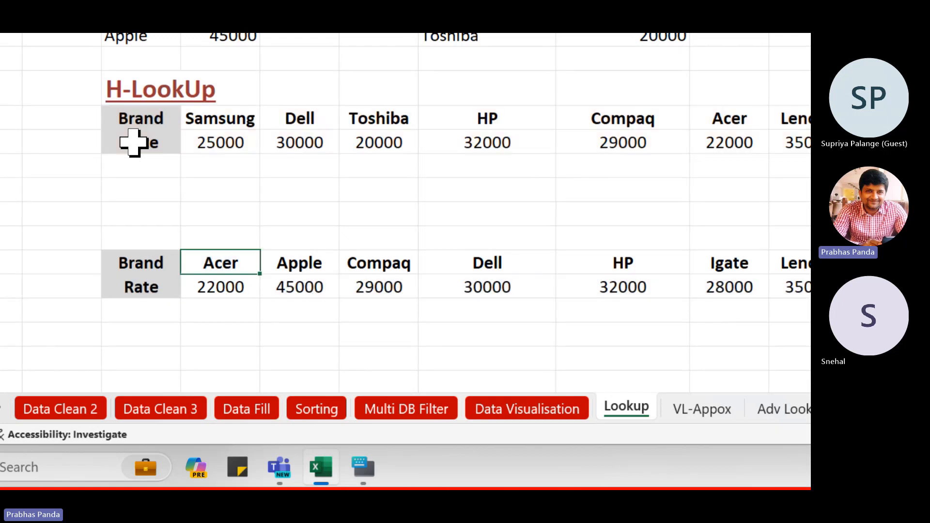
{"action": "key", "text": "Down"}
{"action": "key", "text": "F2"}
{"action": "key", "text": "Escape"}
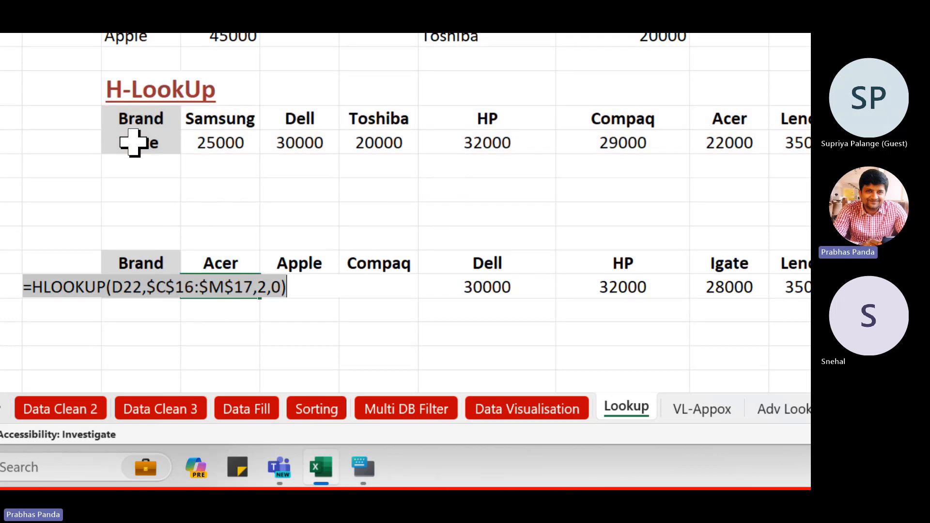
{"action": "key", "text": "Up"}
{"action": "key", "text": "Up"}
{"action": "key", "text": "Left"}
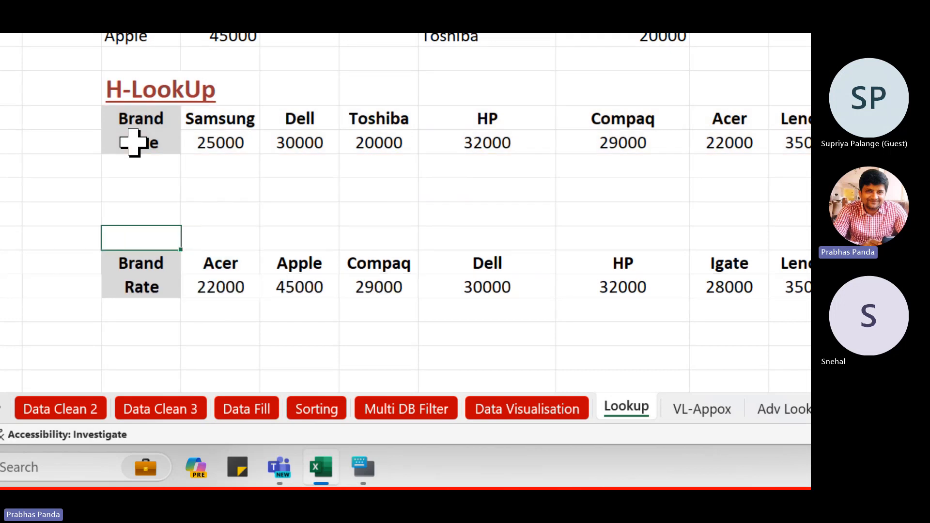
{"action": "type", "text": "'"}
{"action": "key", "text": "ctrl+v"}
{"action": "key", "text": "Return"}
- Highlight the HLOOKUP formula text in C21:F21 with a yellow fill
{"action": "key", "text": "Up"}
{"action": "key", "text": "shift+Right"}
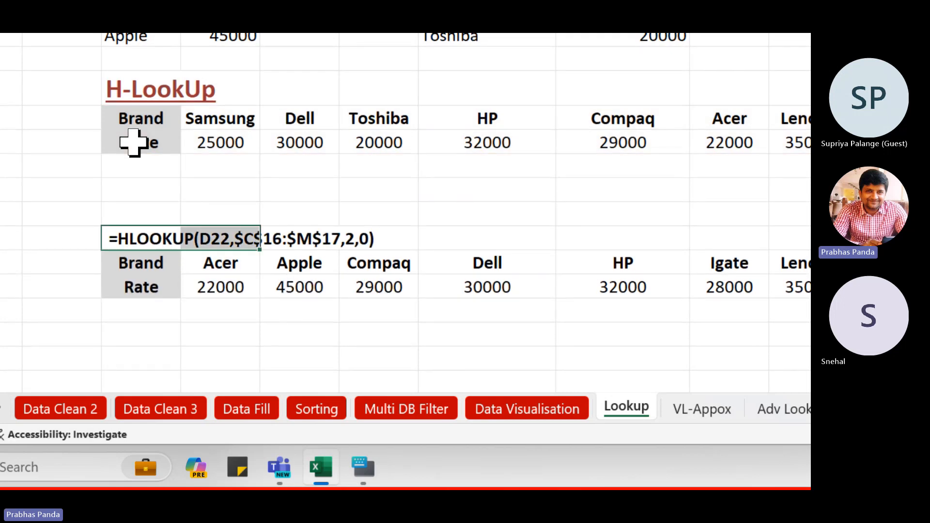
{"action": "key", "text": "shift+Right"}
{"action": "key", "text": "shift+Right"}
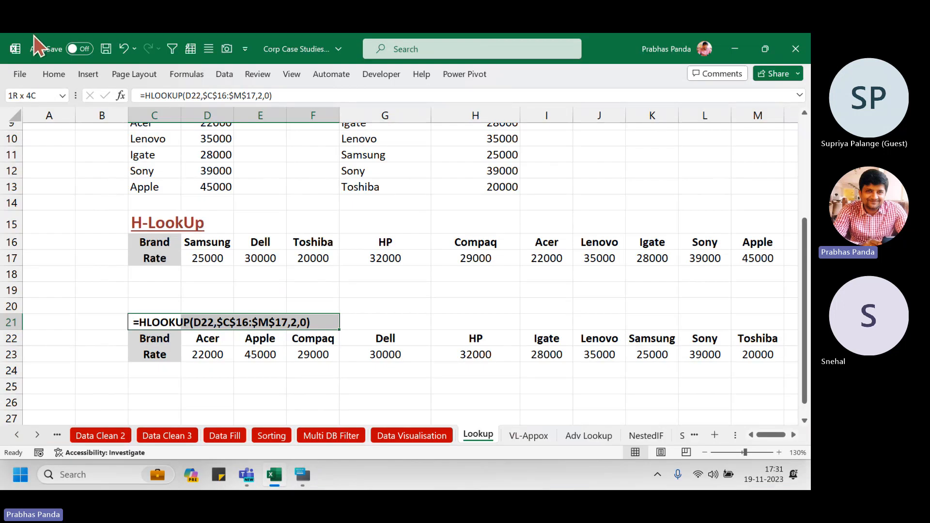
{"action": "left_click", "coordinate": [60, 72]}
{"action": "left_click", "coordinate": [170, 118]}
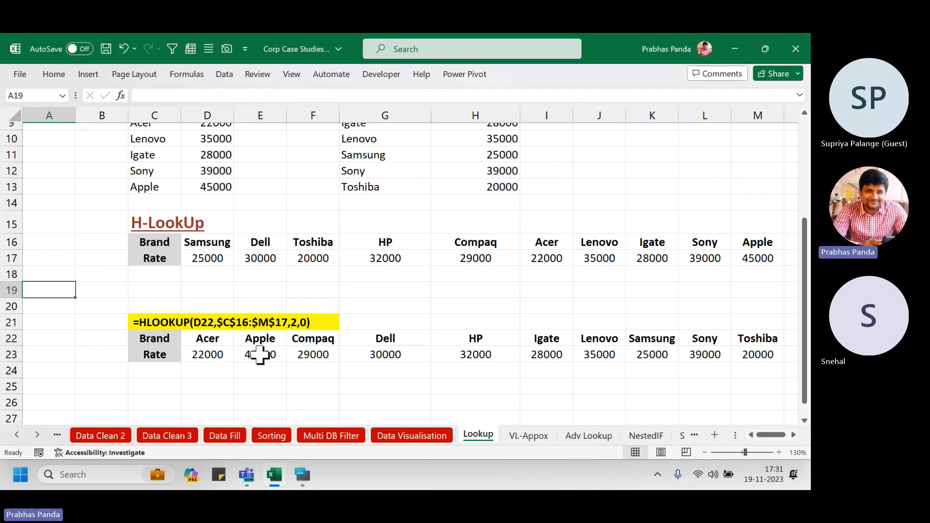
{"action": "scroll", "coordinate": [260, 354], "scroll_direction": "up", "scroll_amount": 1}
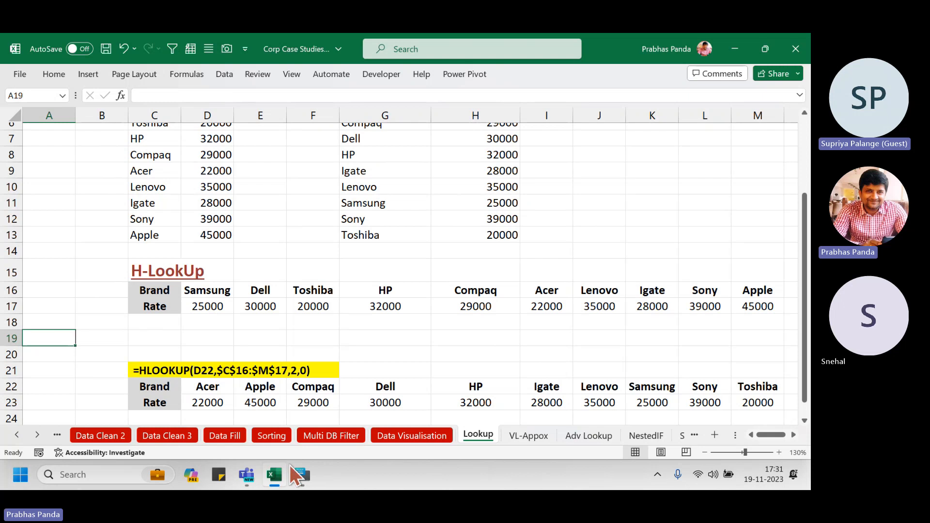
- Switch to the Teams meeting window, close the meeting chat and stop sharing the screen
{"action": "left_click", "coordinate": [251, 479]}
{"action": "left_click", "coordinate": [216, 400]}
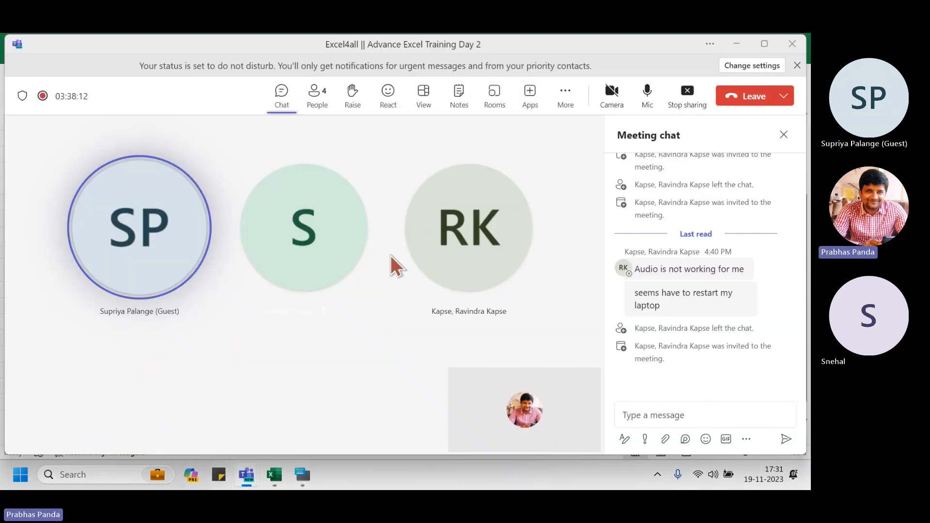
{"action": "left_click", "coordinate": [784, 135]}
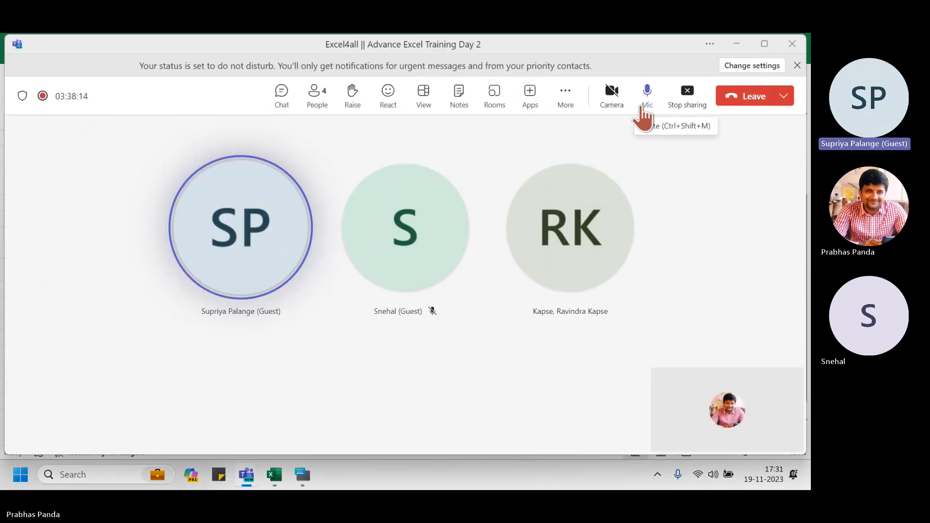
{"action": "left_click", "coordinate": [704, 105]}
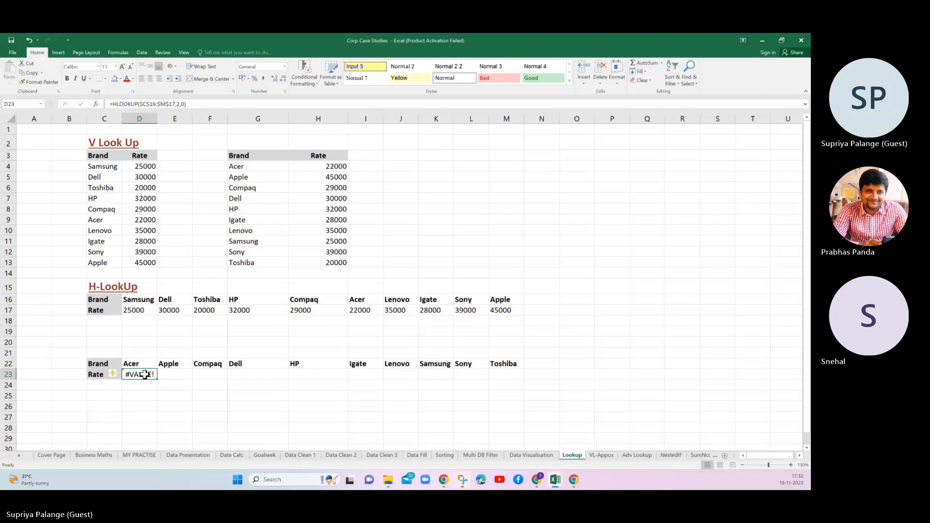
{"action": "double_click", "coordinate": [145, 374]}
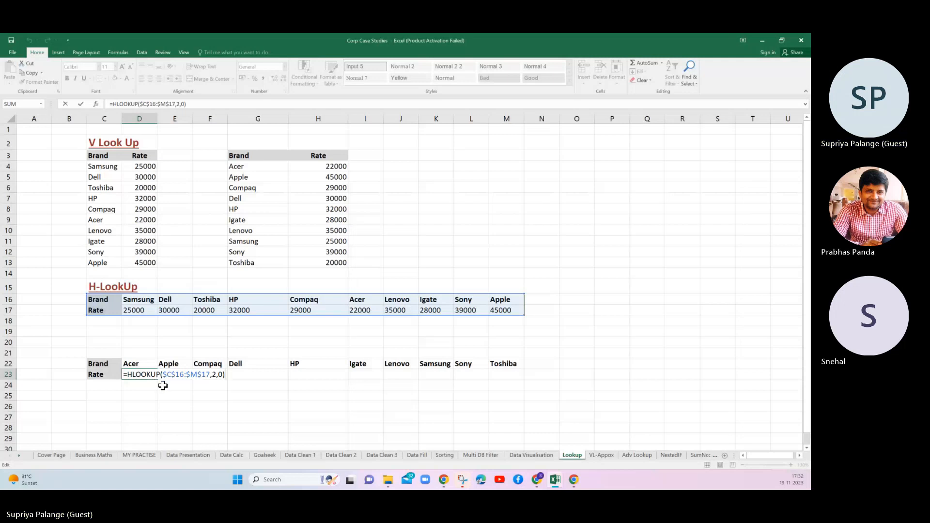
{"action": "left_click", "coordinate": [141, 363]}
{"action": "left_click", "coordinate": [140, 375]}
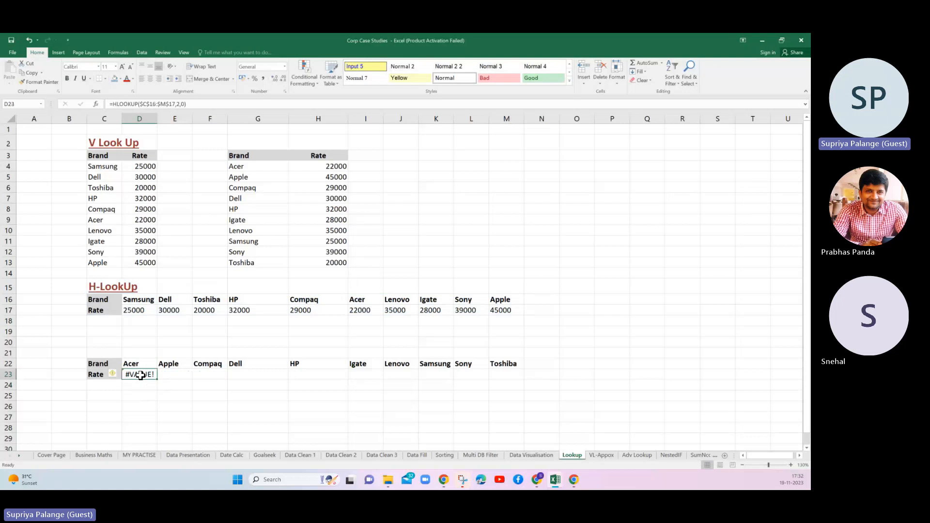
{"action": "type", "text": "="}
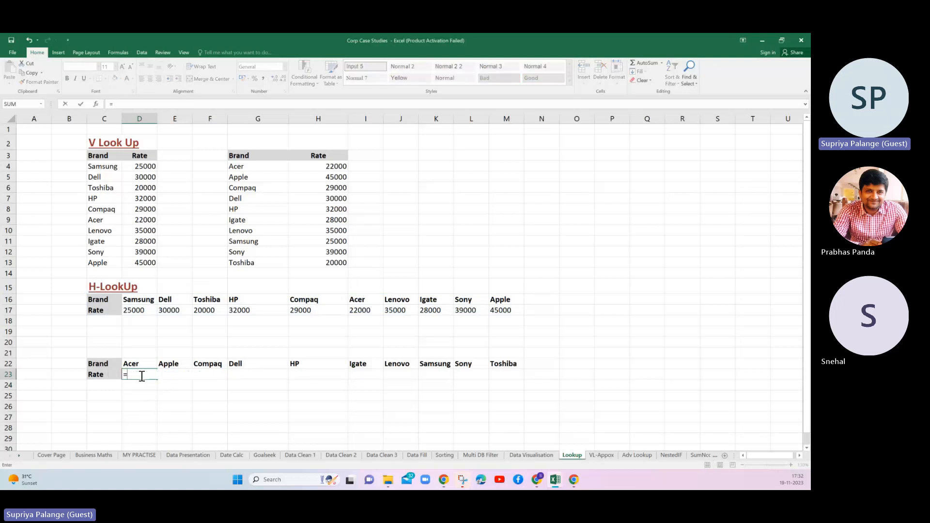
{"action": "key", "text": "Escape"}
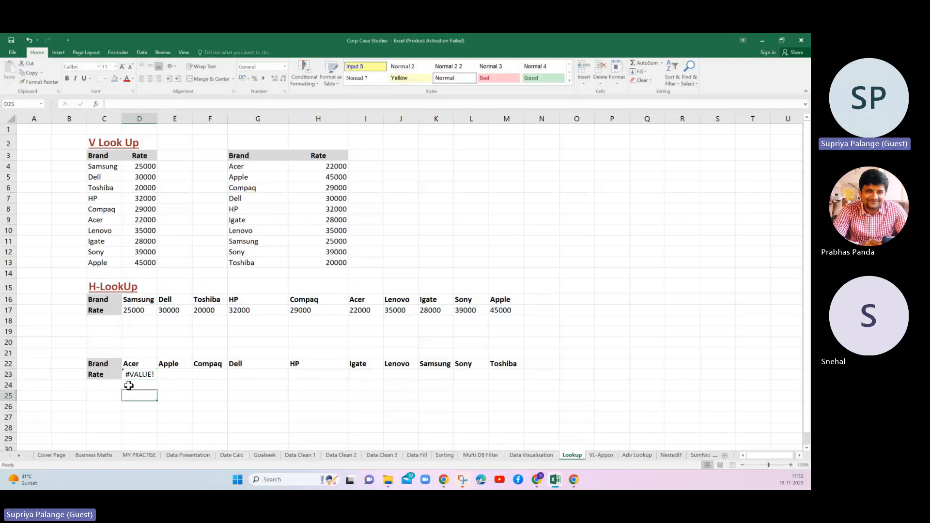
- Replace the formula in D23 with a new HLOOKUP using D22 as lookup value and the absolute table range $C$16:$M$17
{"action": "key", "text": "Delete"}
{"action": "type", "text": "=hl"}
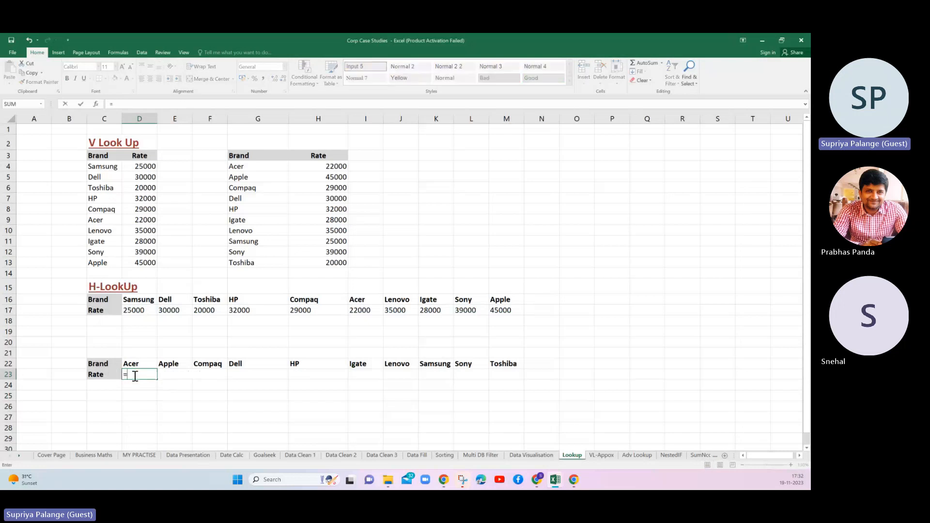
{"action": "key", "text": "Tab"}
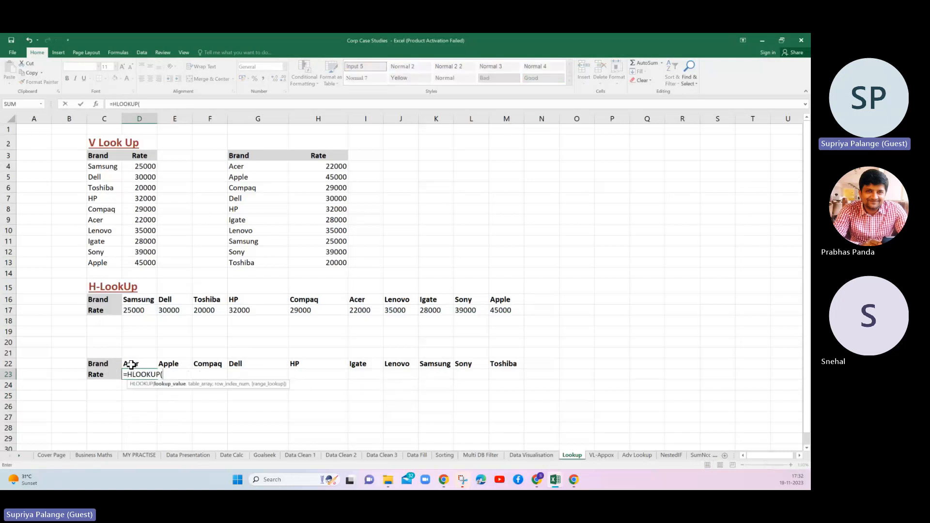
{"action": "left_click", "coordinate": [132, 364]}
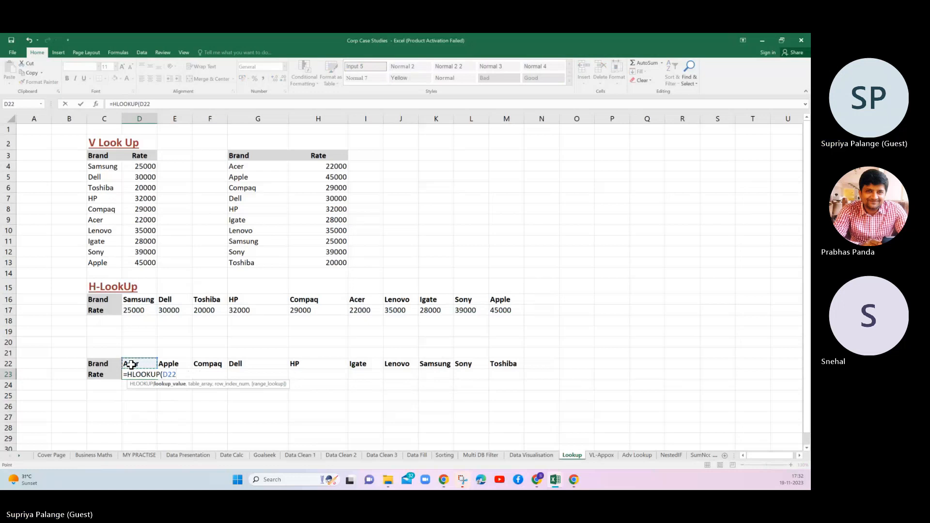
{"action": "type", "text": ","}
{"action": "left_click", "coordinate": [135, 300]}
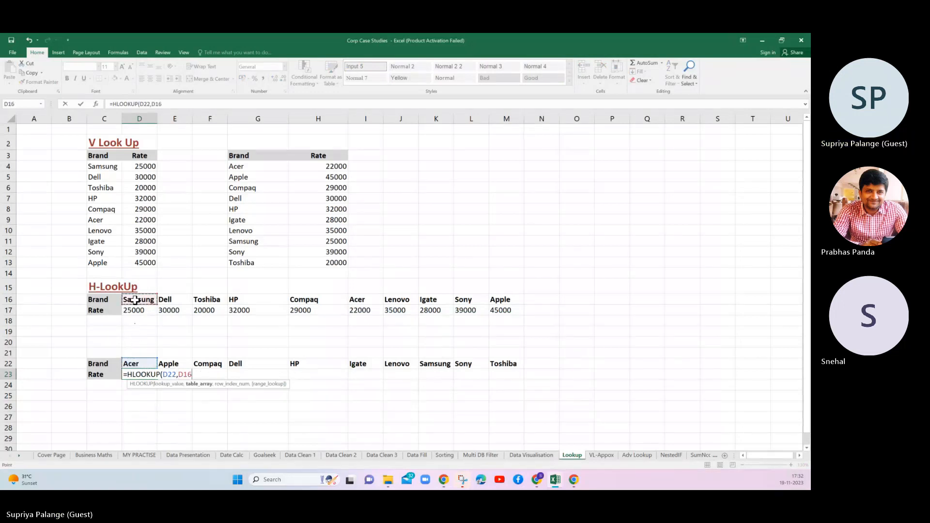
{"action": "left_click_drag", "start_coordinate": [112, 300], "coordinate": [498, 310]}
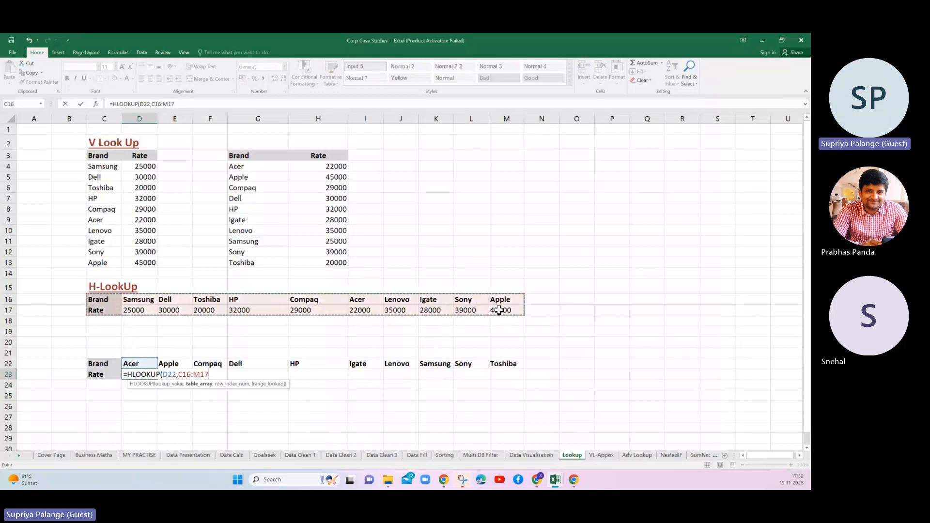
{"action": "key", "text": "F4"}
{"action": "type", "text": ","}
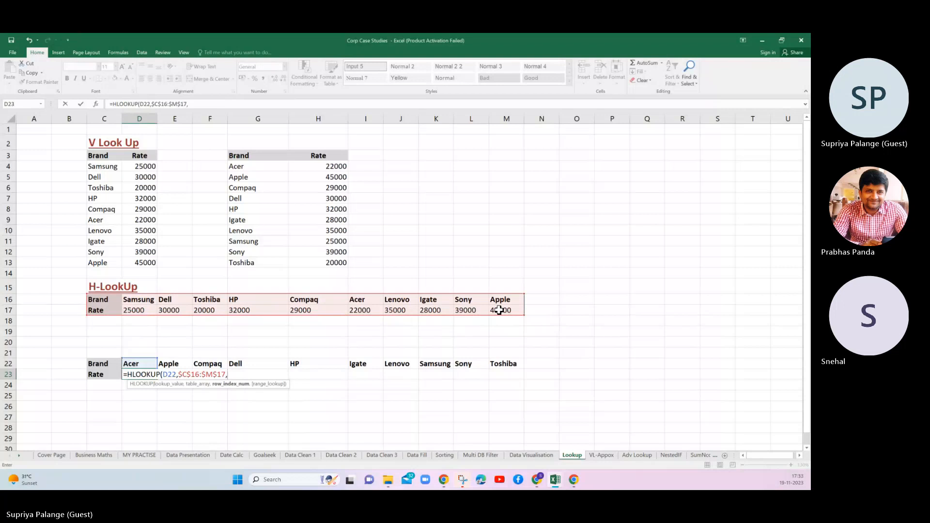
- Finish the HLOOKUP in D23 with row index 2 and exact match 0
{"action": "type", "text": "2"}
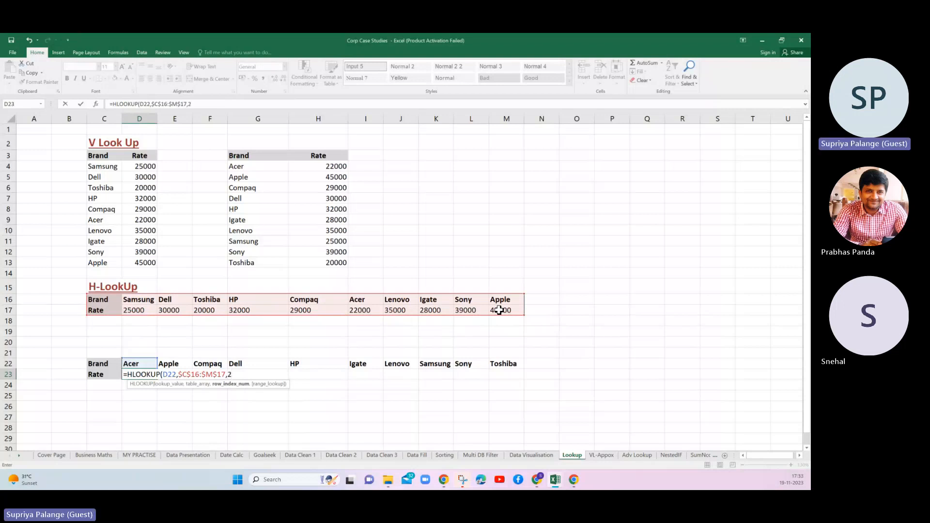
{"action": "type", "text": ",0"}
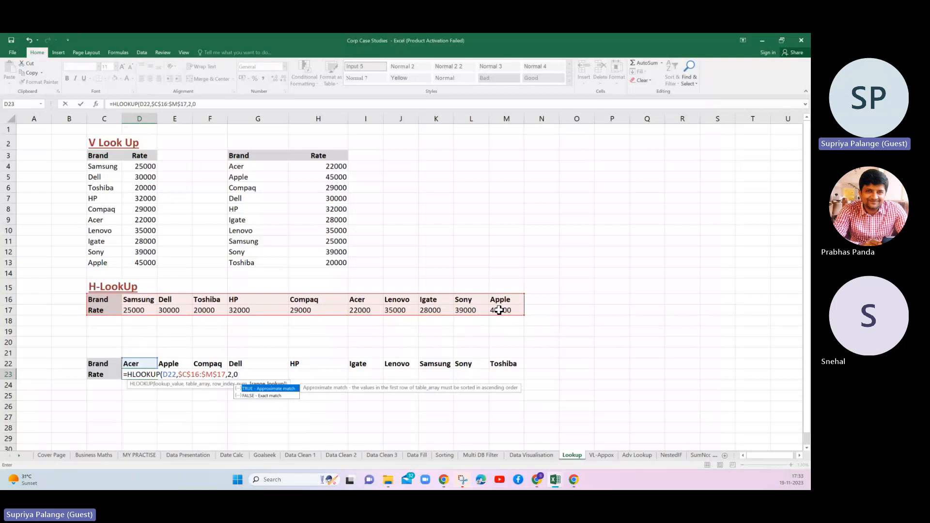
{"action": "type", "text": ")"}
{"action": "key", "text": "Return"}
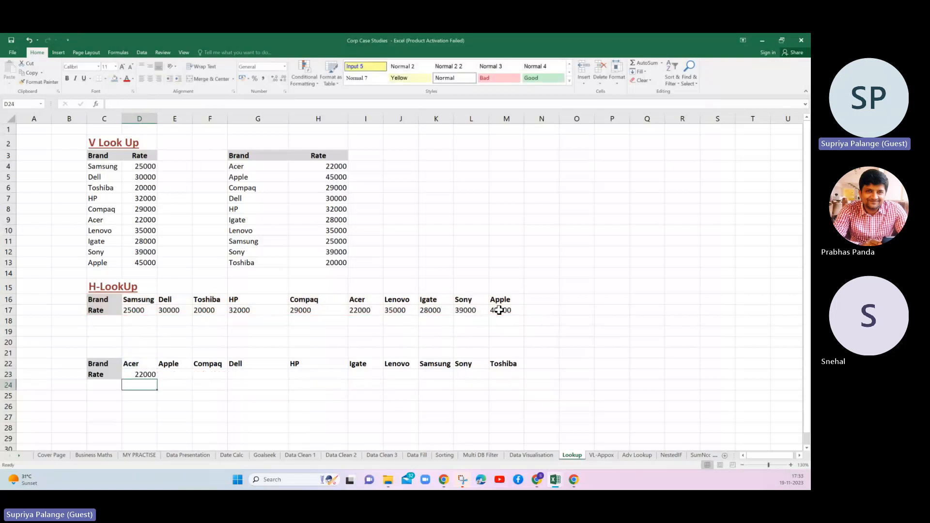
- Undo the HLOOKUP entry in D23 of the participant's workbook
{"action": "left_click", "coordinate": [206, 395]}
{"action": "left_click", "coordinate": [142, 376]}
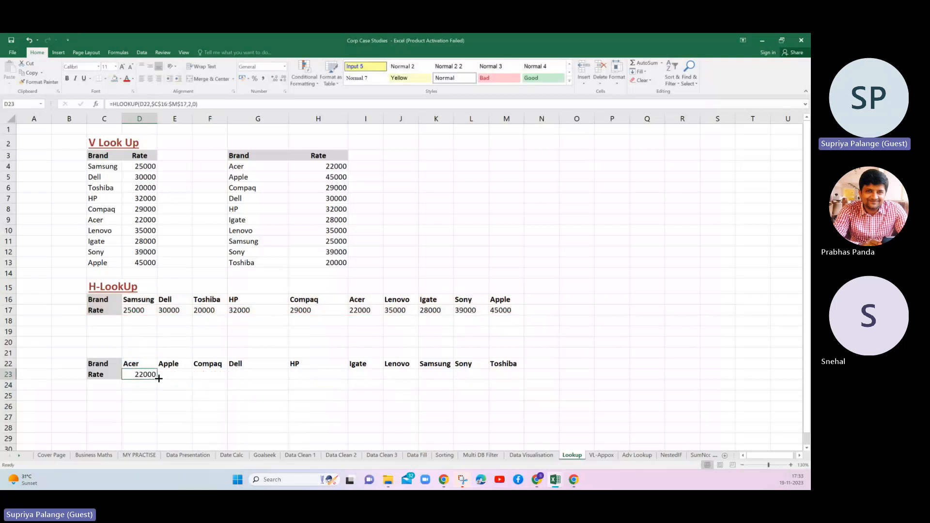
{"action": "left_click", "coordinate": [173, 385]}
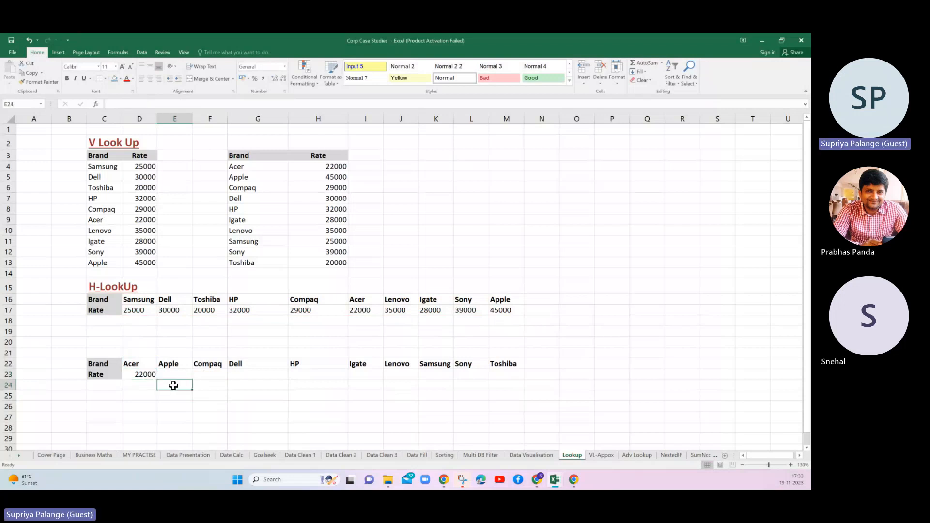
{"action": "key", "text": "ctrl+z"}
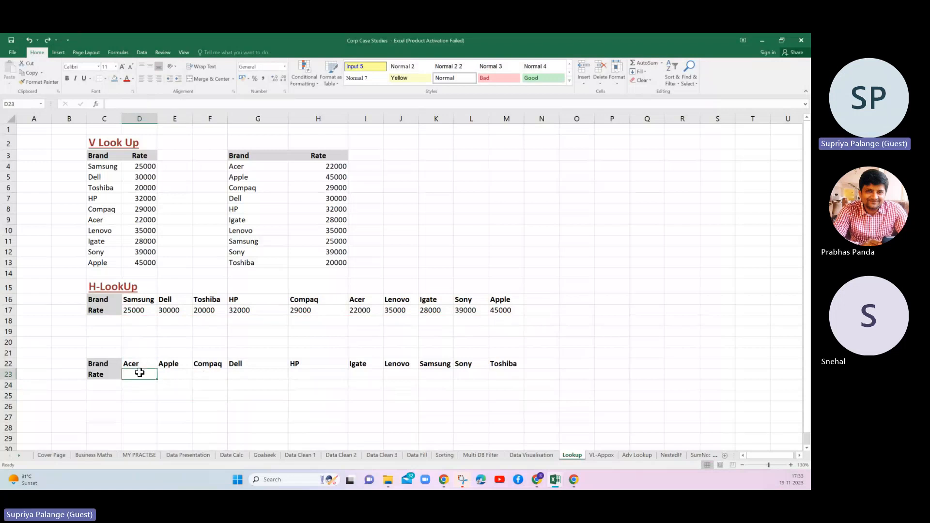
- Switch back to the trainer's Corp Case Studies workbook and create a new blank workbook
{"action": "key", "text": "alt+Tab"}
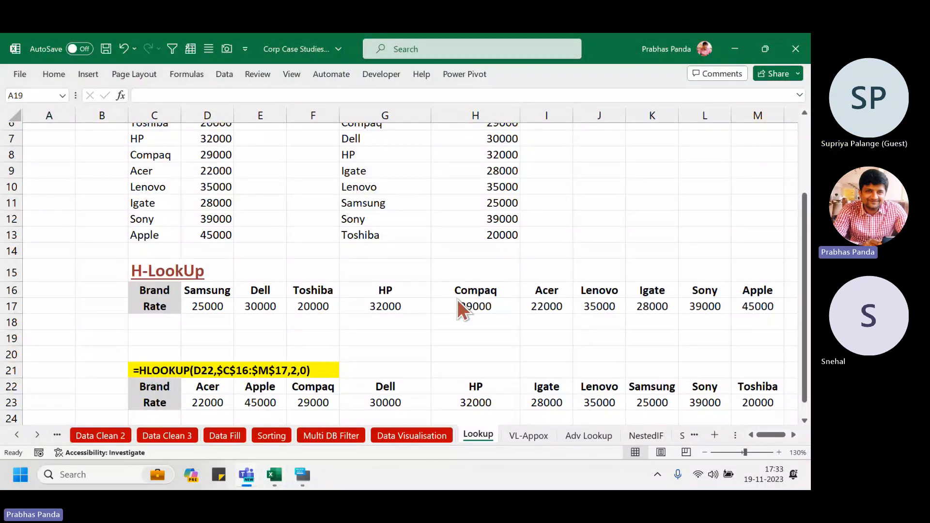
{"action": "scroll", "coordinate": [457, 300], "scroll_direction": "down", "scroll_amount": 1, "text": "ctrl"}
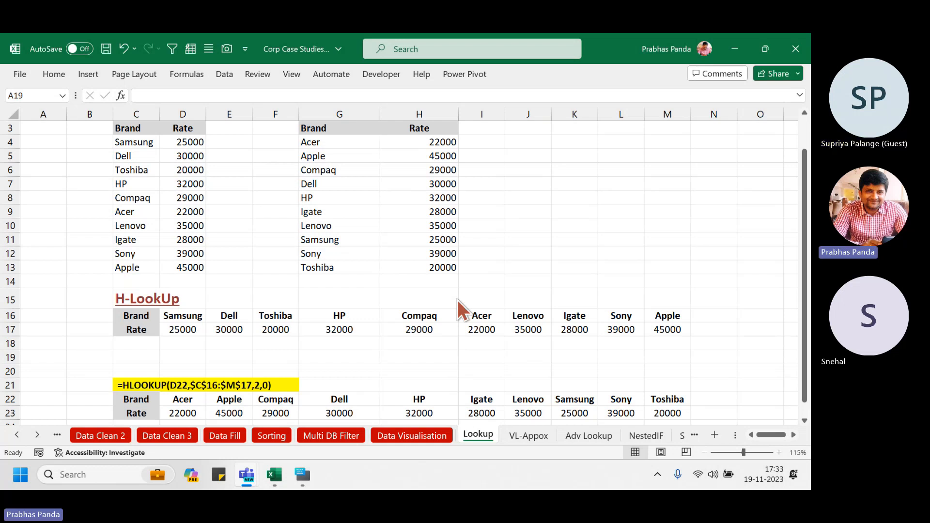
{"action": "left_click", "coordinate": [427, 250]}
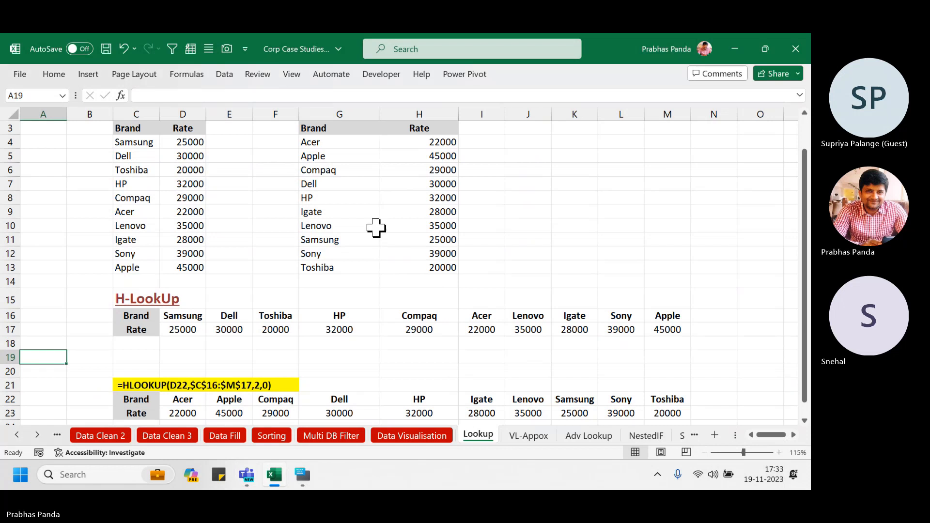
{"action": "key", "text": "ctrl+n"}
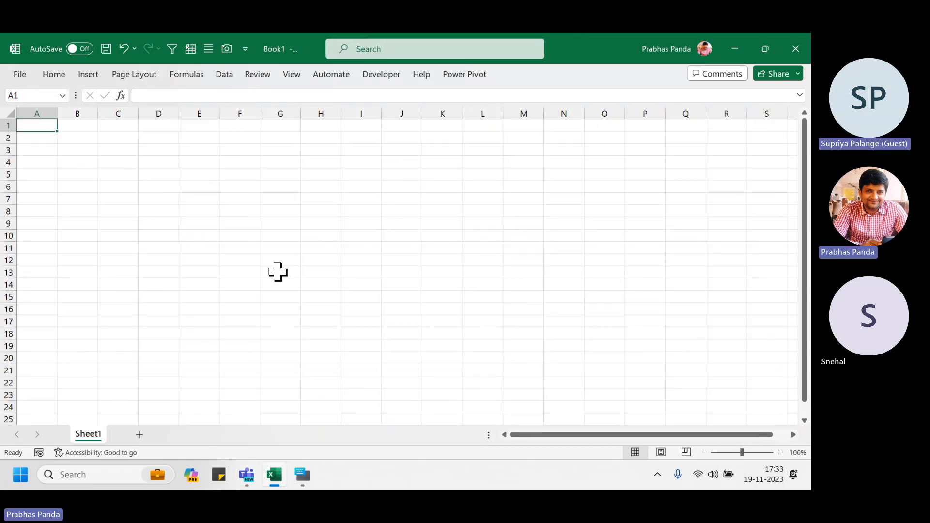
{"action": "scroll", "coordinate": [276, 271], "scroll_direction": "up", "scroll_amount": 6}
{"action": "scroll", "coordinate": [274, 284], "scroll_direction": "up", "scroll_amount": 10}
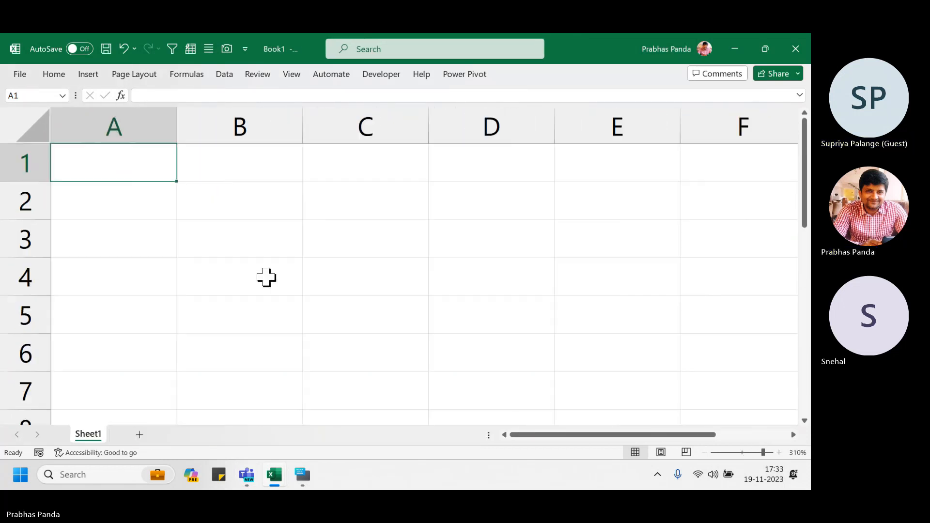
- Enter the headers VLOOKUP, RULES and HLOOKUP in A1:C1 of the blank workbook
{"action": "type", "text": "V"}
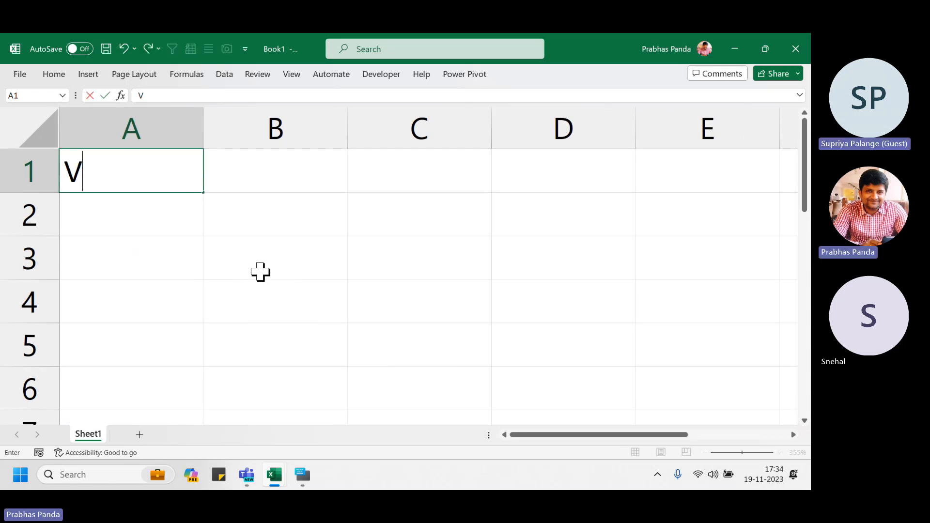
{"action": "type", "text": "LOOKUP"}
{"action": "key", "text": "Tab"}
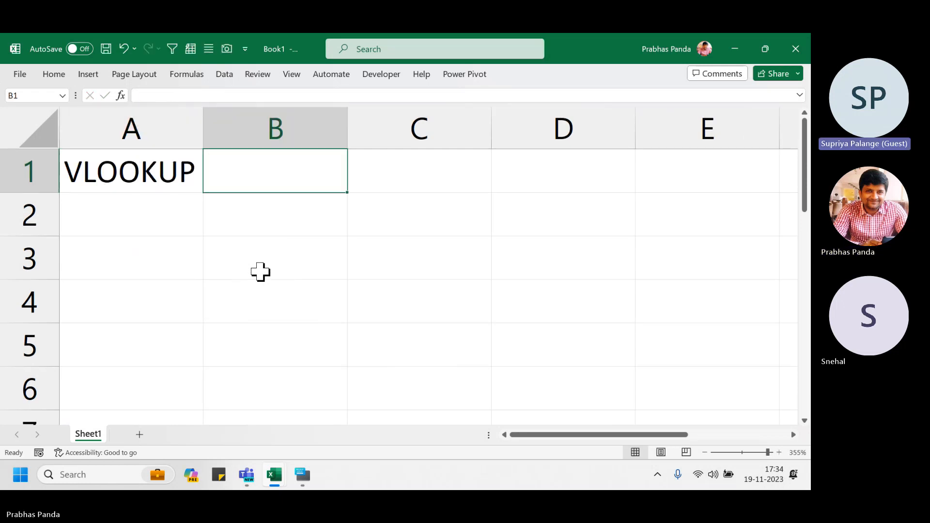
{"action": "type", "text": "RULES"}
{"action": "key", "text": "Tab"}
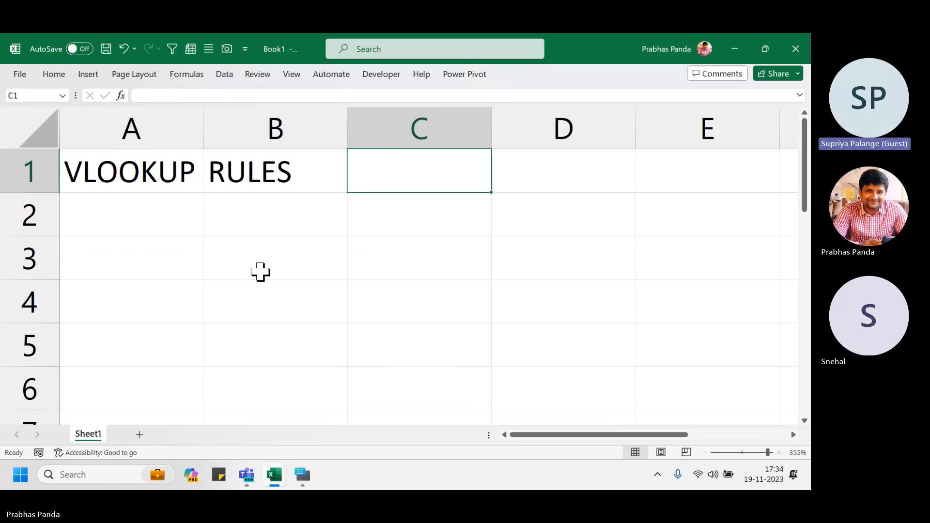
{"action": "type", "text": "HLOOKUP"}
{"action": "key", "text": "Return"}
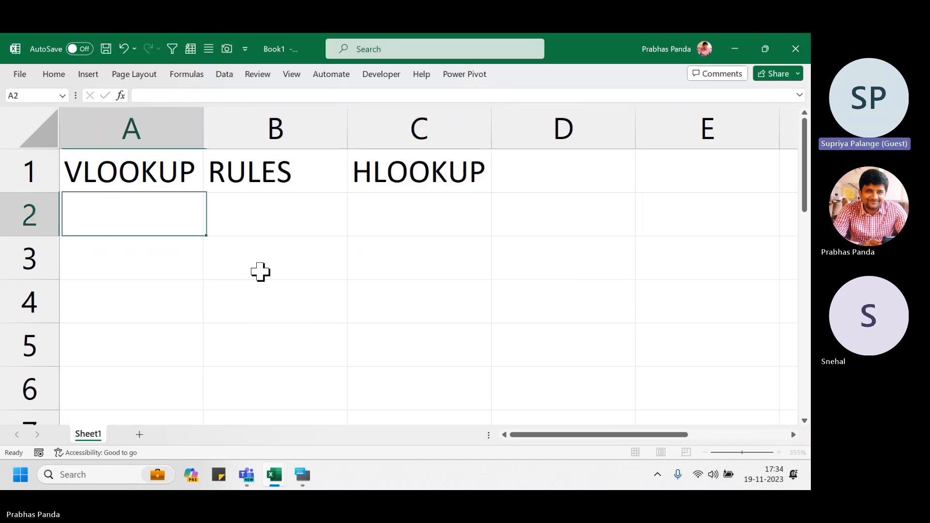
- Center the contents of the range A1:C5 horizontally
{"action": "key", "text": "Up"}
{"action": "key", "text": "shift+Right"}
{"action": "key", "text": "shift+Right"}
{"action": "key", "text": "shift+Down"}
{"action": "key", "text": "shift+Down"}
{"action": "key", "text": "shift+Down"}
{"action": "key", "text": "shift+Down"}
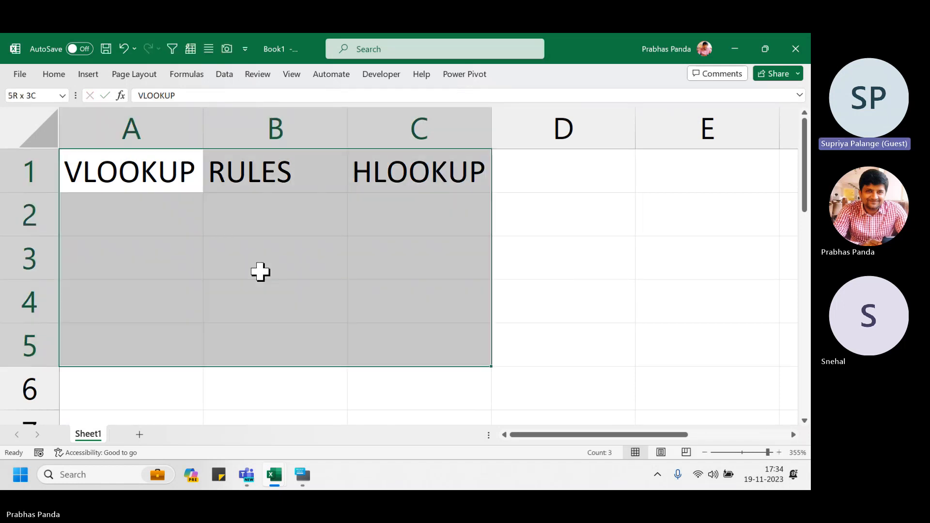
{"action": "key", "text": "ctrl+e"}
- Make the headers in A1:C1 bold and underlined
{"action": "key", "text": "Up"}
{"action": "key", "text": "shift+Right"}
{"action": "key", "text": "shift+Right"}
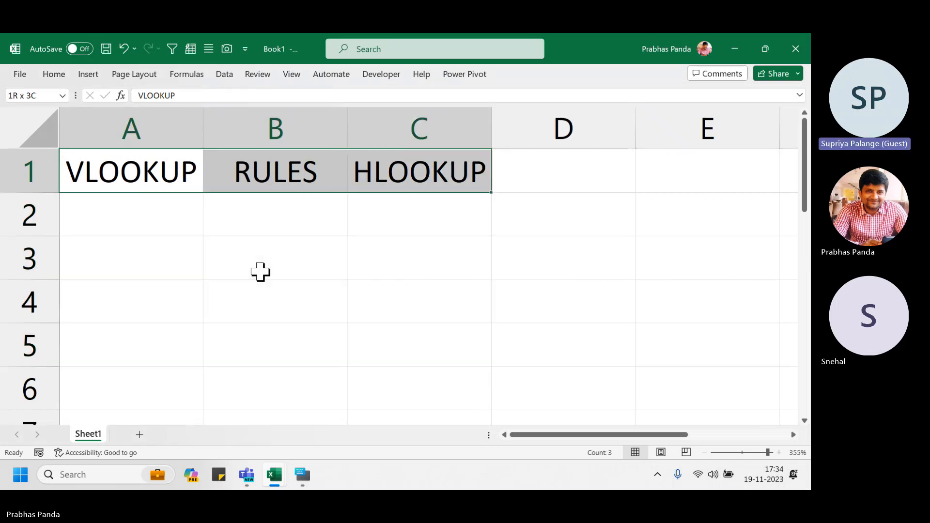
{"action": "key", "text": "ctrl+b"}
{"action": "key", "text": "ctrl+u"}
- Make the cells below the RULES header bold and enter rule number 1 in B2
{"action": "key", "text": "Down"}
{"action": "key", "text": "Right"}
{"action": "key", "text": "shift+Down"}
{"action": "key", "text": "shift+Down"}
{"action": "key", "text": "shift+Down"}
{"action": "key", "text": "shift+Down"}
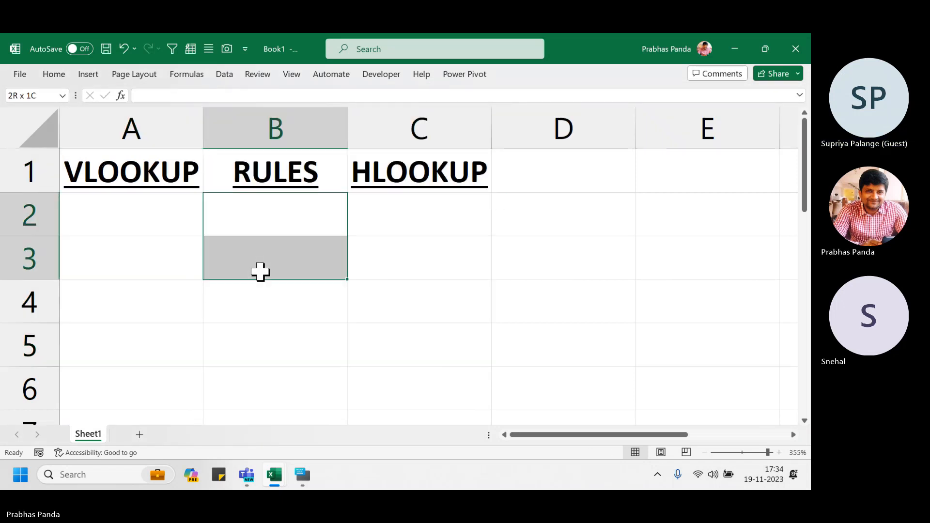
{"action": "key", "text": "shift+Up"}
{"action": "key", "text": "shift+Up"}
{"action": "key", "text": "shift+Up"}
{"action": "key", "text": "shift+Up"}
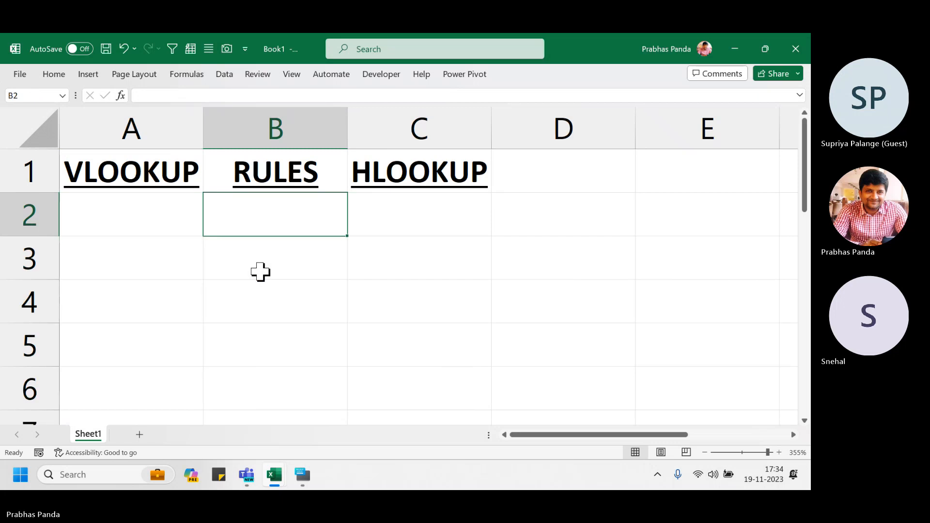
{"action": "type", "text": "1"}
{"action": "key", "text": "Return"}
- Enter VERTICAL in A2 as the VLOOKUP side of rule 1 and widen column A slightly
{"action": "key", "text": "Left"}
{"action": "key", "text": "Up"}
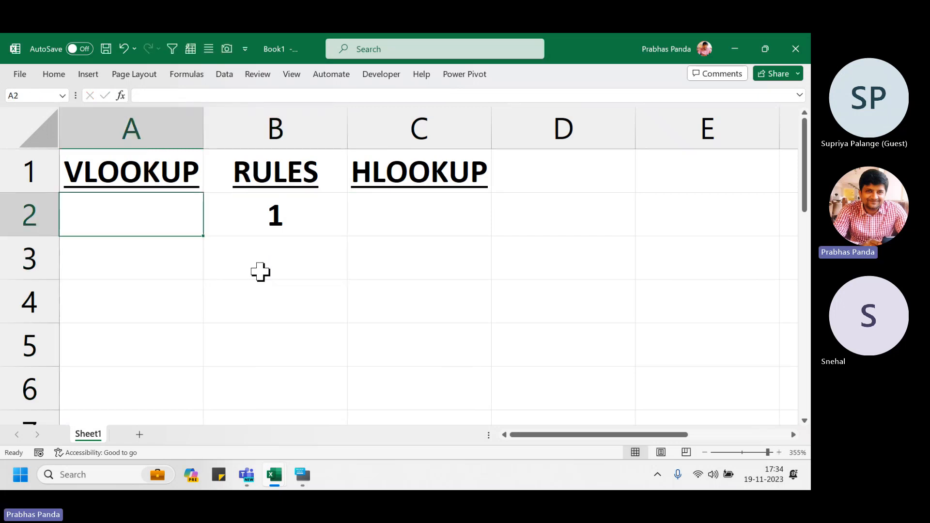
{"action": "scroll", "coordinate": [239, 260], "scroll_direction": "down", "scroll_amount": 5, "text": "ctrl"}
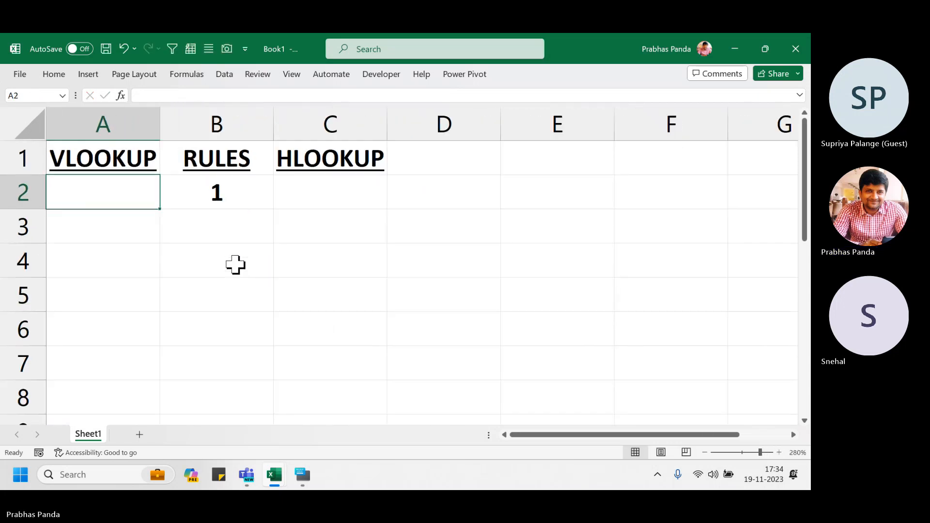
{"action": "type", "text": "VERRTICAL"}
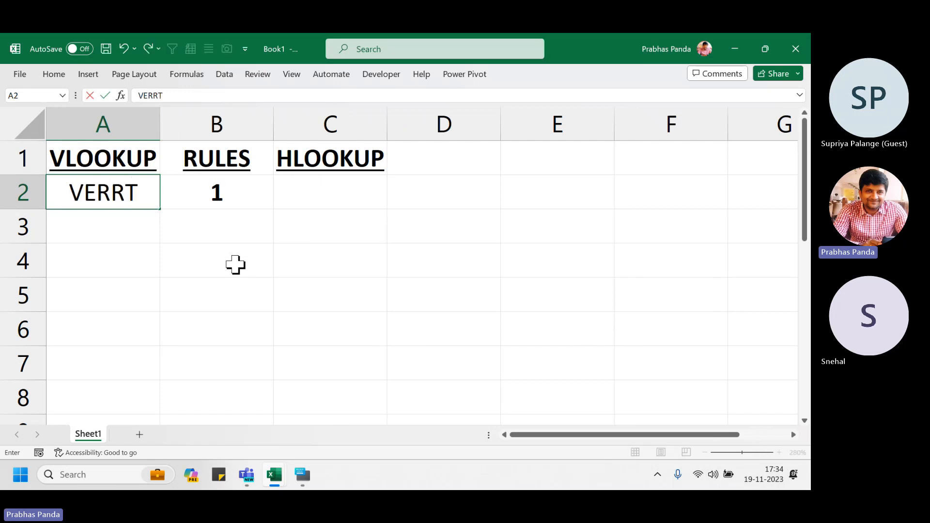
{"action": "key", "text": "Return"}
{"action": "key", "text": "Up"}
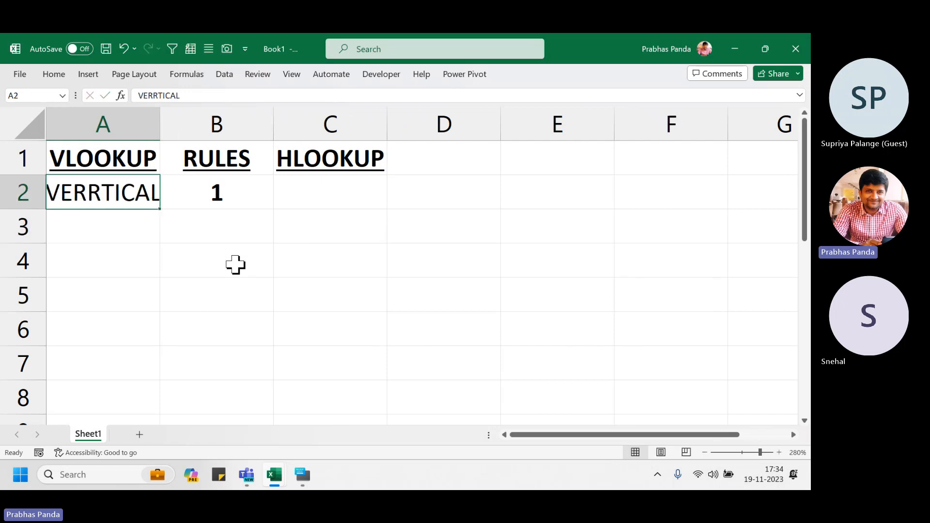
{"action": "type", "text": "VERTICAL"}
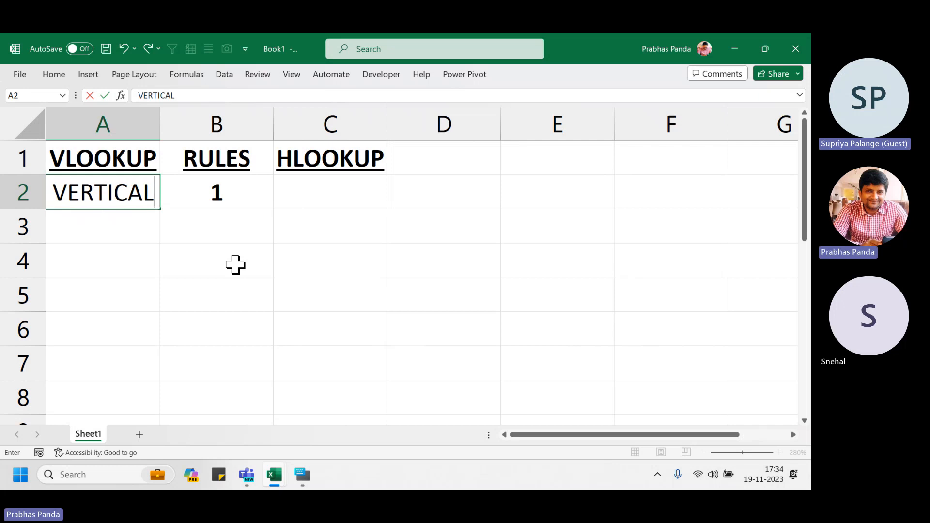
{"action": "key", "text": "Return"}
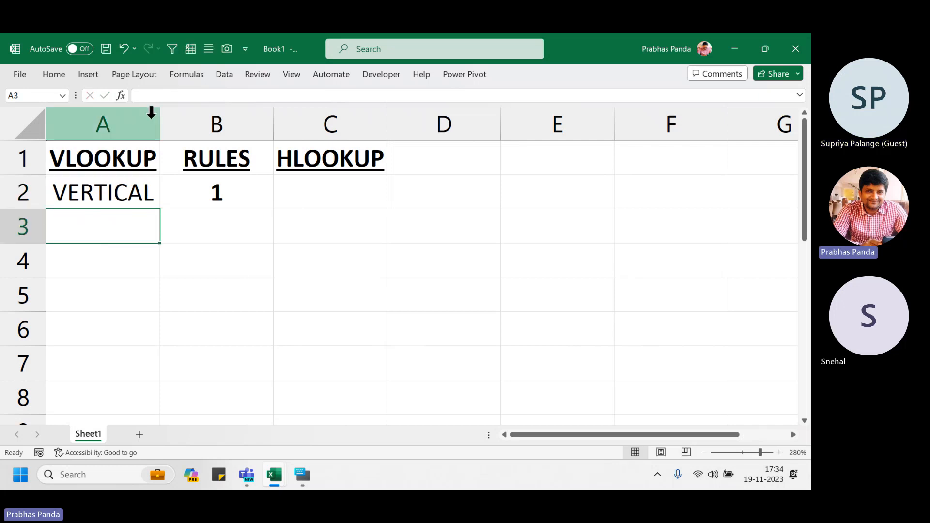
{"action": "left_click_drag", "start_coordinate": [160, 115], "coordinate": [170, 116]}
- Examine the vertical layout of the source table C3:D13 and the brand list G3:G13 on the Lookup sheet of Corp Case Studies
{"action": "key", "text": "alt+Tab"}
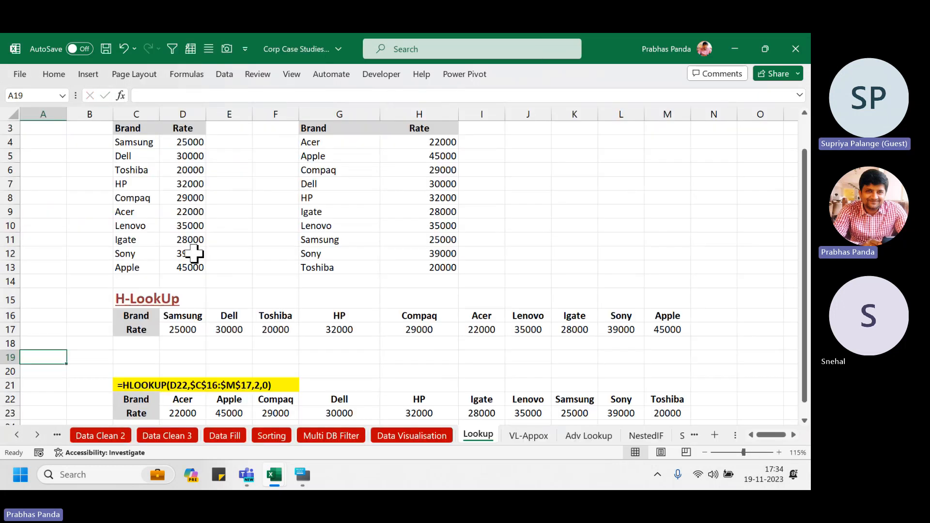
{"action": "scroll", "coordinate": [196, 249], "scroll_direction": "up", "scroll_amount": 1}
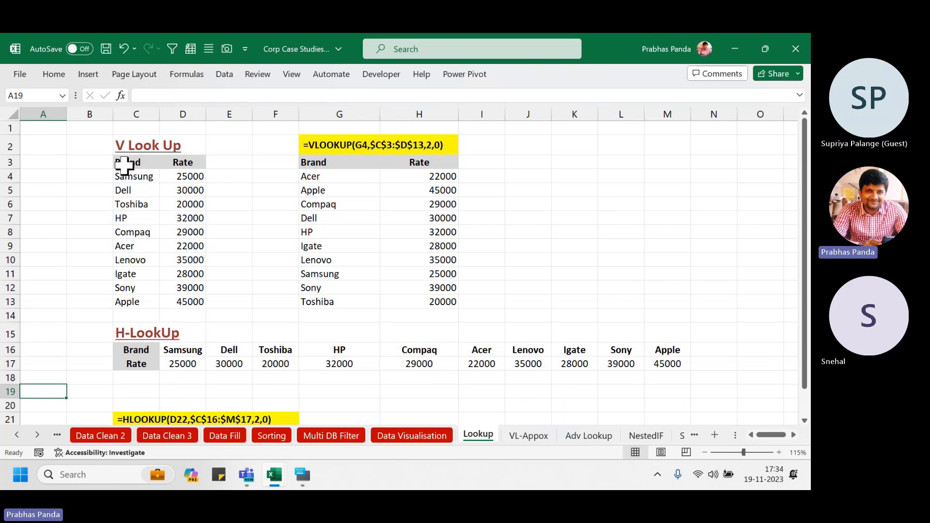
{"action": "left_click_drag", "start_coordinate": [124, 166], "coordinate": [169, 308]}
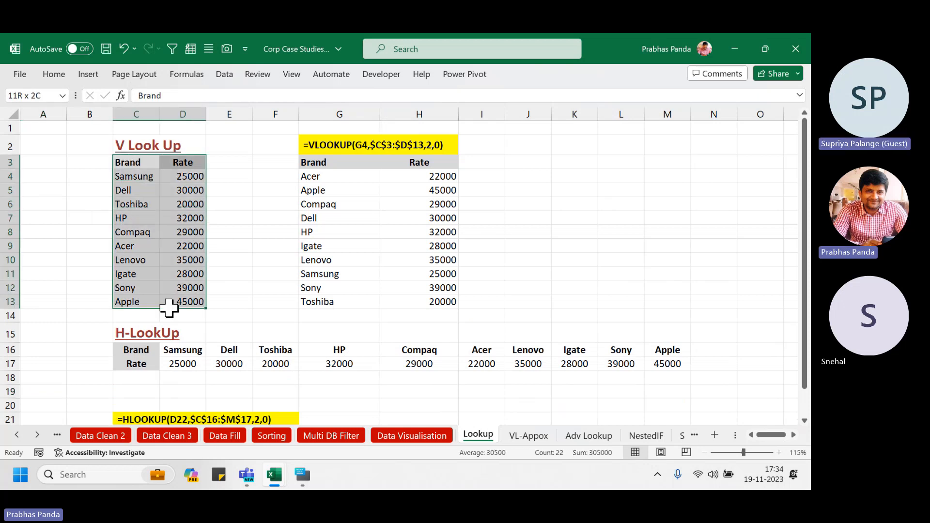
{"action": "left_click_drag", "start_coordinate": [340, 163], "coordinate": [337, 303]}
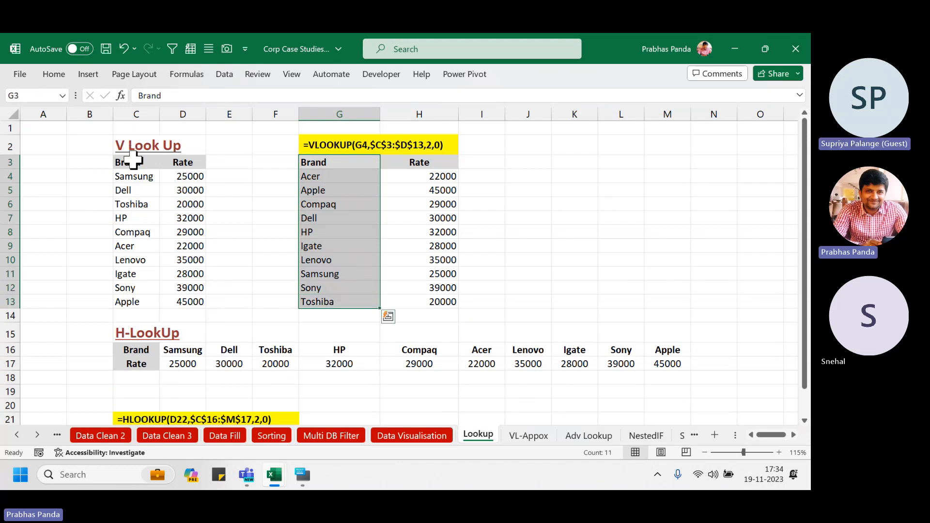
{"action": "left_click_drag", "start_coordinate": [133, 160], "coordinate": [188, 298]}
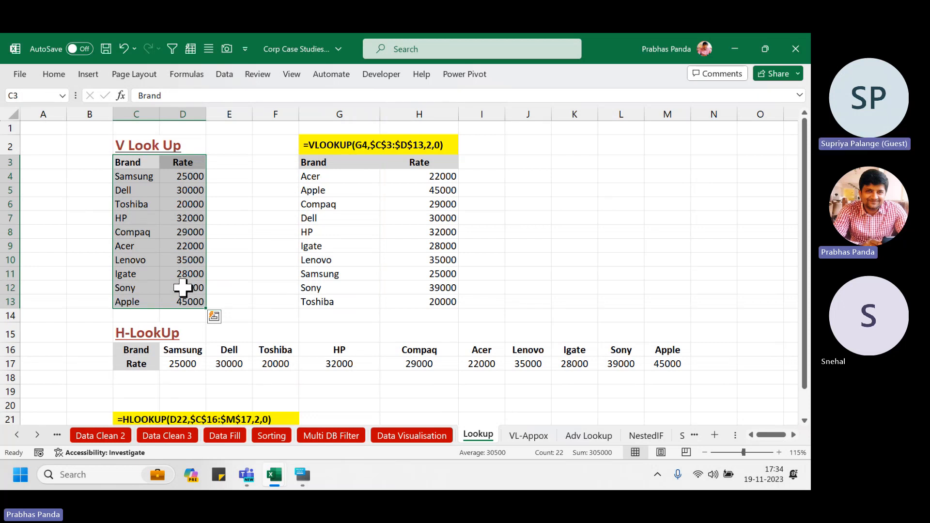
{"action": "key", "text": "alt+Tab"}
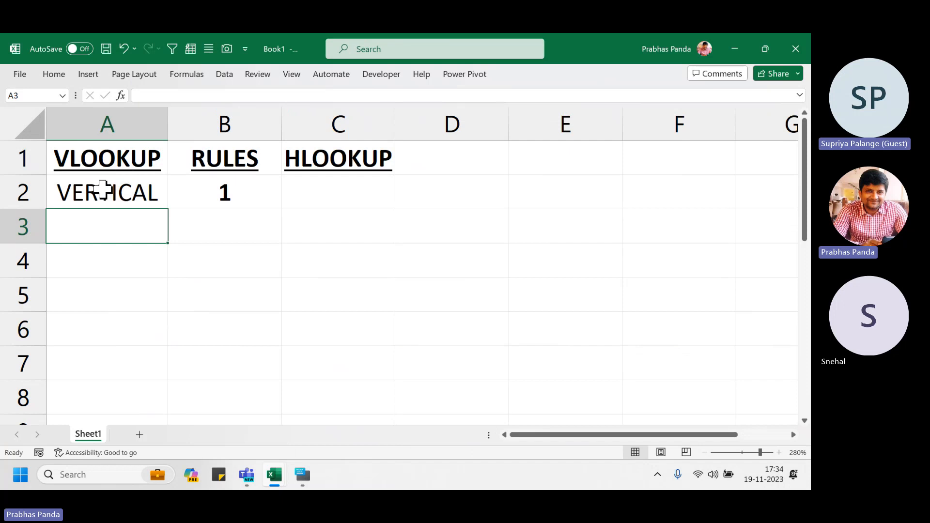
{"action": "key", "text": "alt+Tab"}
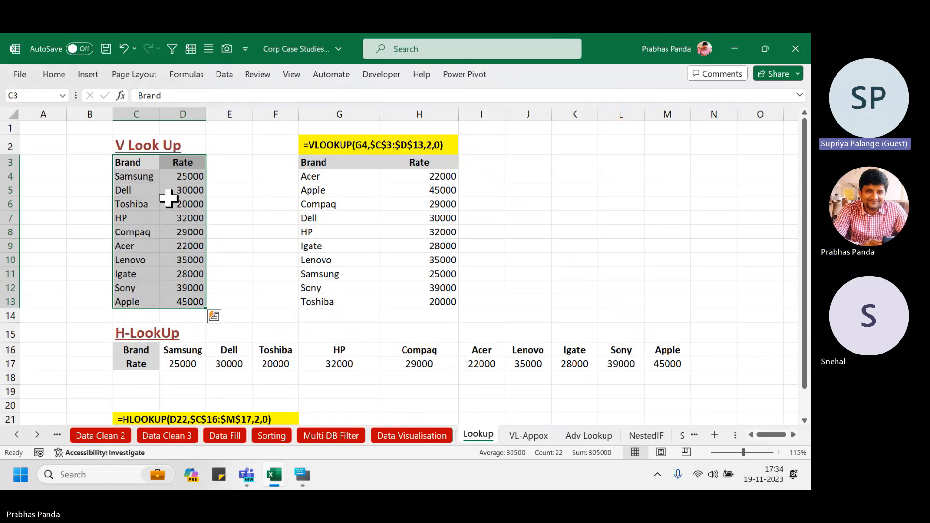
- Enter HORIZONTAL in C2 of the rules workbook and autofit the width of column C
{"action": "key", "text": "alt+Tab"}
{"action": "left_click", "coordinate": [335, 188]}
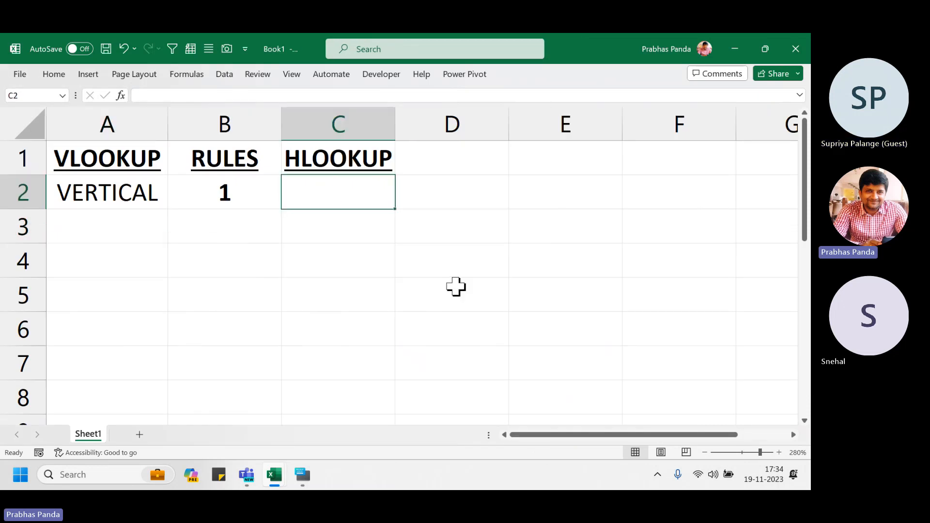
{"action": "type", "text": "HOR"}
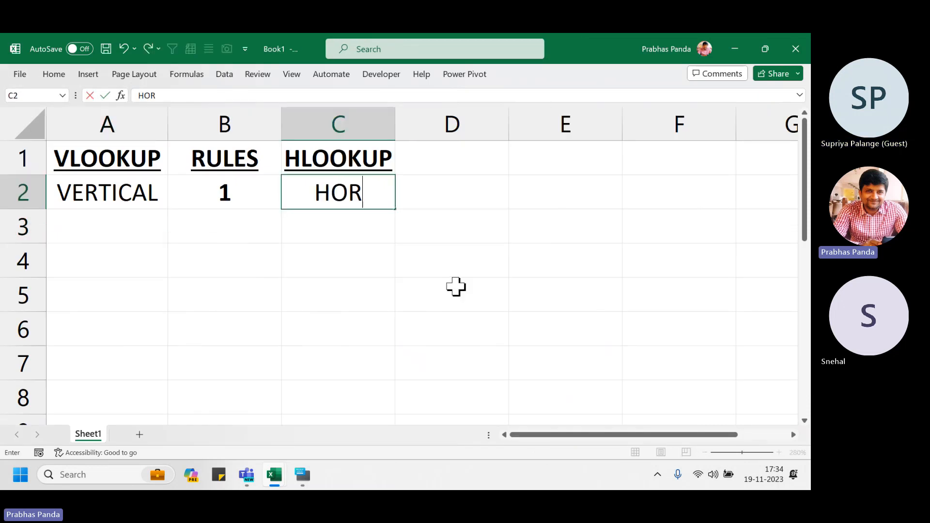
{"action": "type", "text": "IZONTA"}
{"action": "type", "text": "L"}
{"action": "key", "text": "Return"}
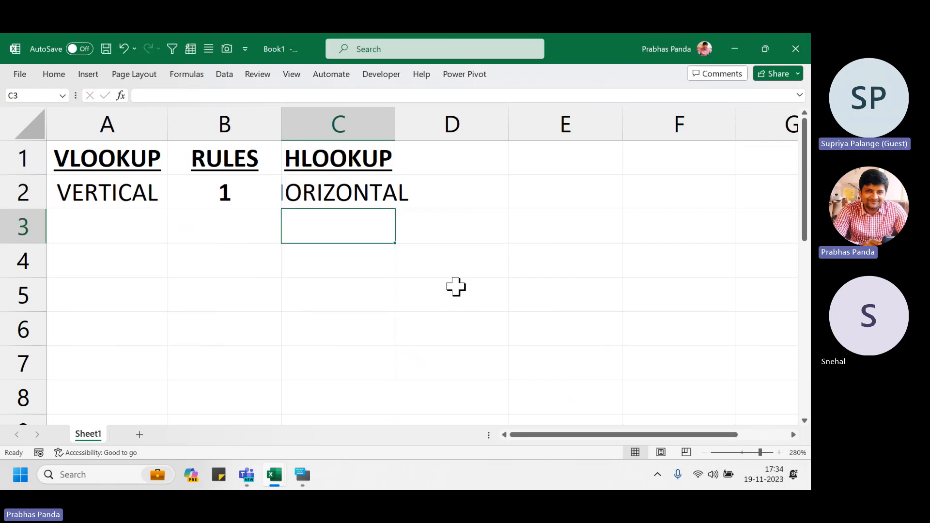
{"action": "key", "text": "Up"}
{"action": "key", "text": "alt"}
{"action": "key", "text": "o"}
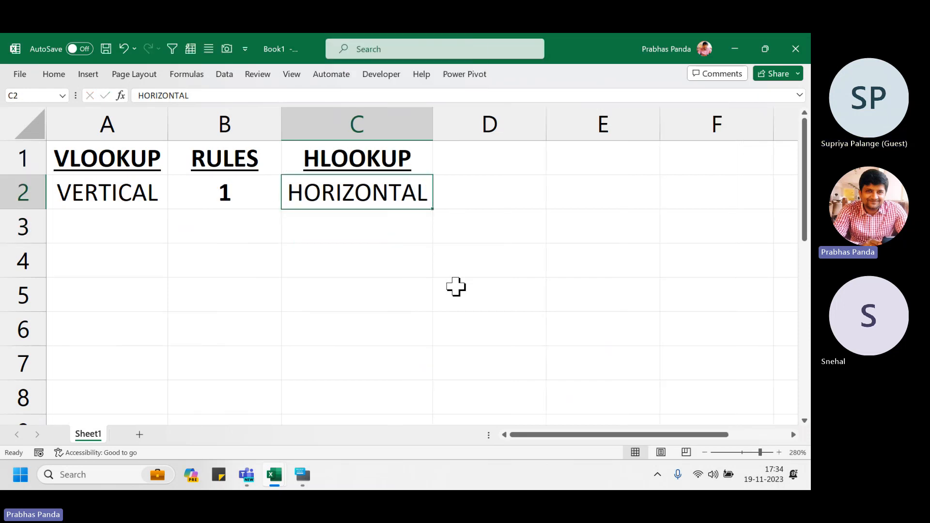
- Switch to the Corp Case Studies workbook and select the horizontal source table C16:M17 to examine its layout
{"action": "key", "text": "alt+Tab"}
{"action": "scroll", "coordinate": [233, 276], "scroll_direction": "down", "scroll_amount": 1}
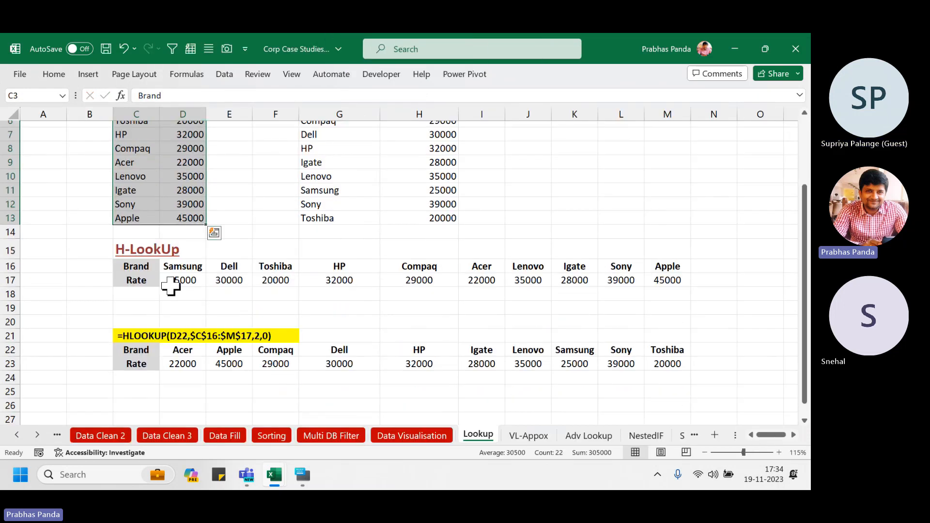
{"action": "left_click_drag", "start_coordinate": [131, 266], "coordinate": [668, 284]}
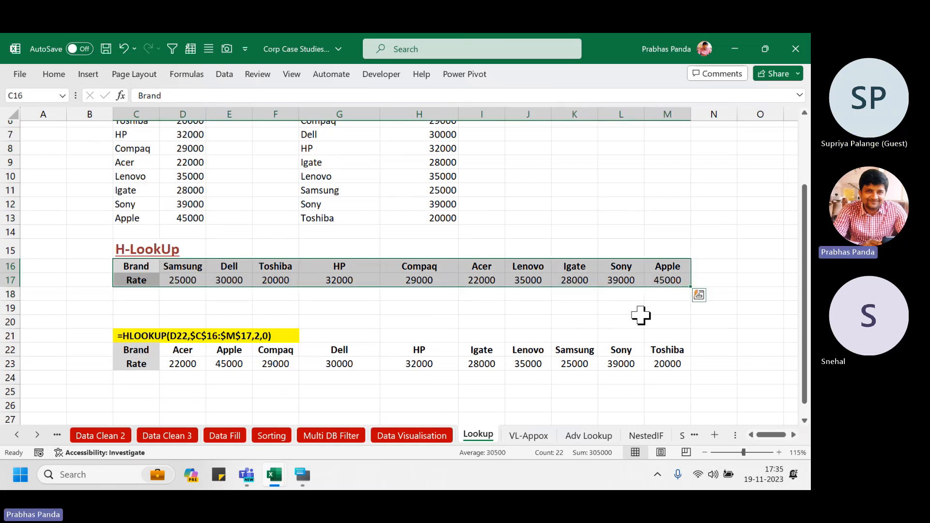
- Switch to the rules workbook and add rule 2, entering 2 in B3 and NO DUP in A3
{"action": "left_click", "coordinate": [242, 354]}
{"action": "key", "text": "alt+Tab"}
{"action": "left_click", "coordinate": [230, 226]}
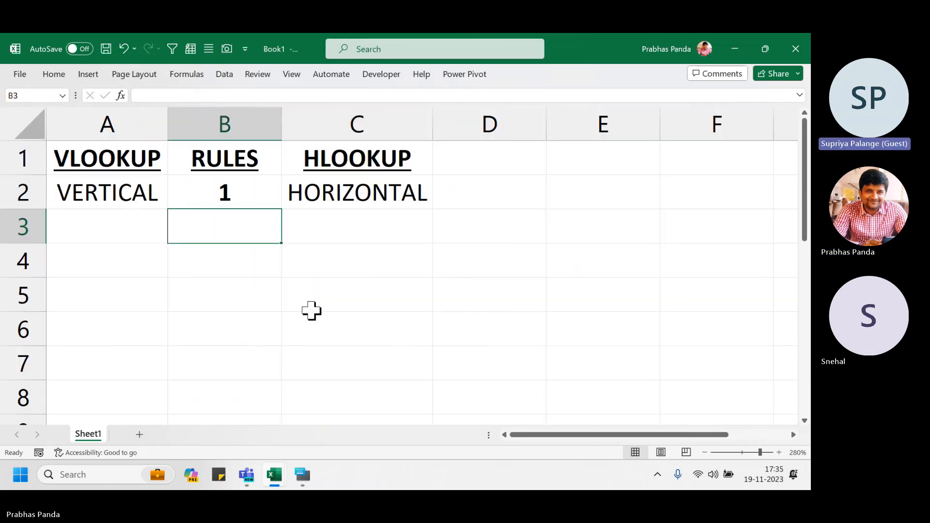
{"action": "type", "text": "2"}
{"action": "key", "text": "Left"}
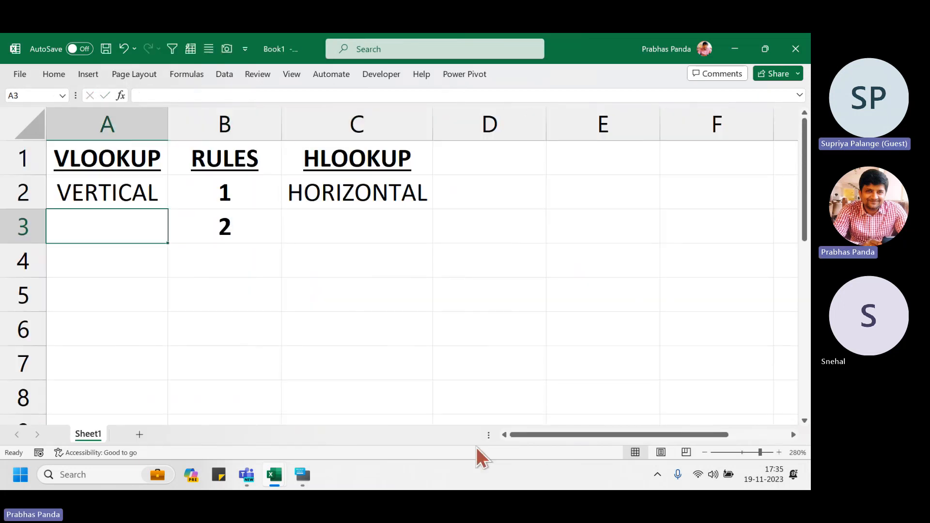
{"action": "type", "text": "NO DUP"}
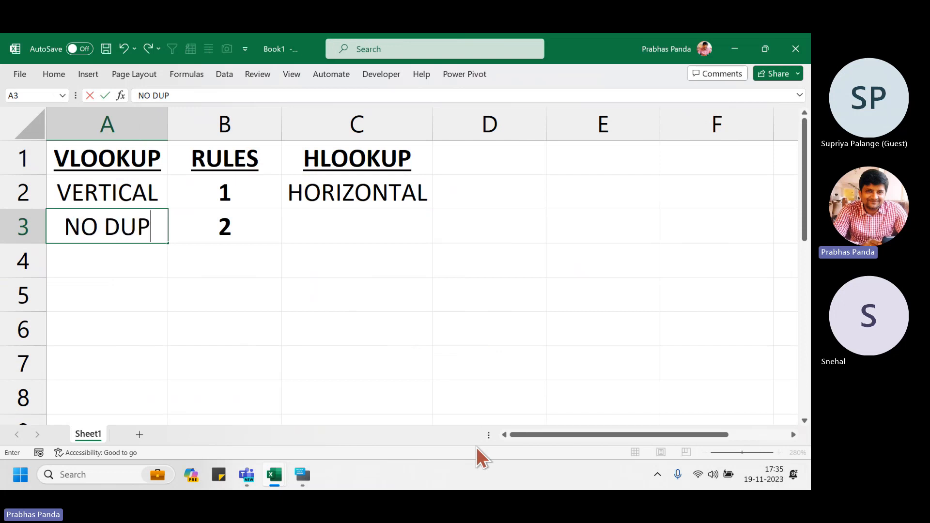
{"action": "key", "text": "Return"}
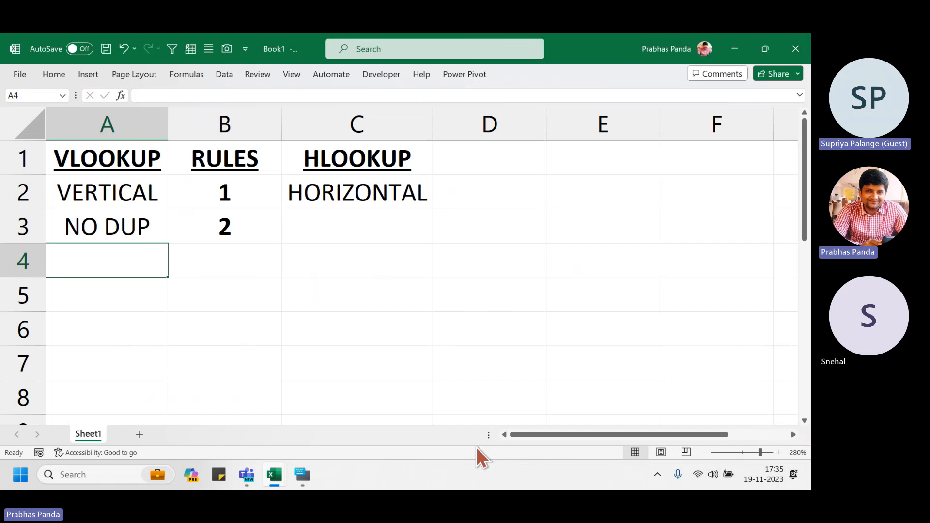
- Check the Brand column C3:C13 of the vertical table on the Lookup sheet of Corp Case Studies for duplicates
{"action": "key", "text": "alt+Tab"}
{"action": "scroll", "coordinate": [37, 256], "scroll_direction": "up", "scroll_amount": 2}
{"action": "left_click_drag", "start_coordinate": [129, 162], "coordinate": [143, 299]}
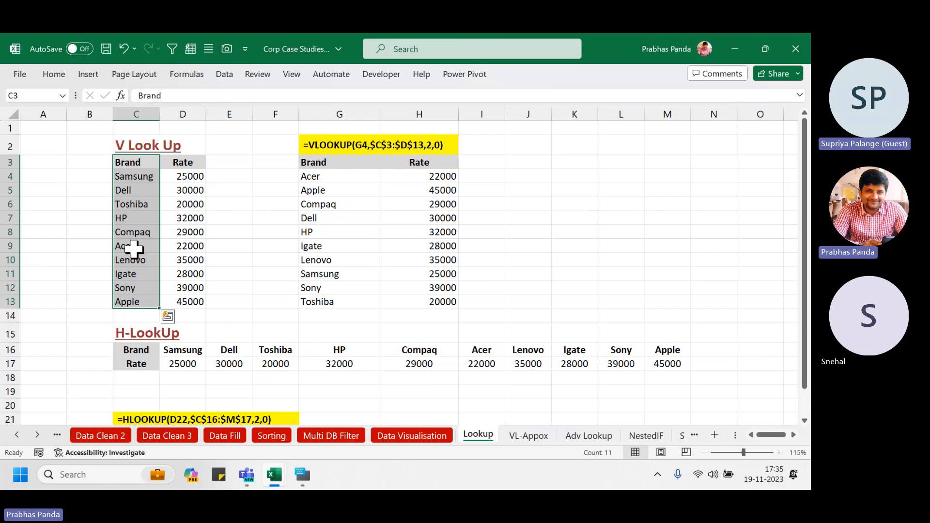
{"action": "left_click_drag", "start_coordinate": [138, 163], "coordinate": [146, 303]}
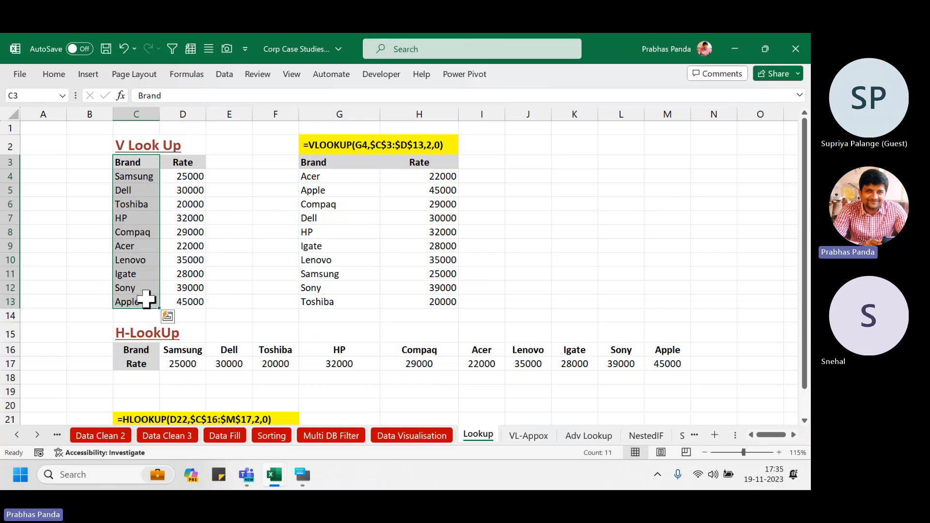
{"action": "left_click", "coordinate": [199, 177]}
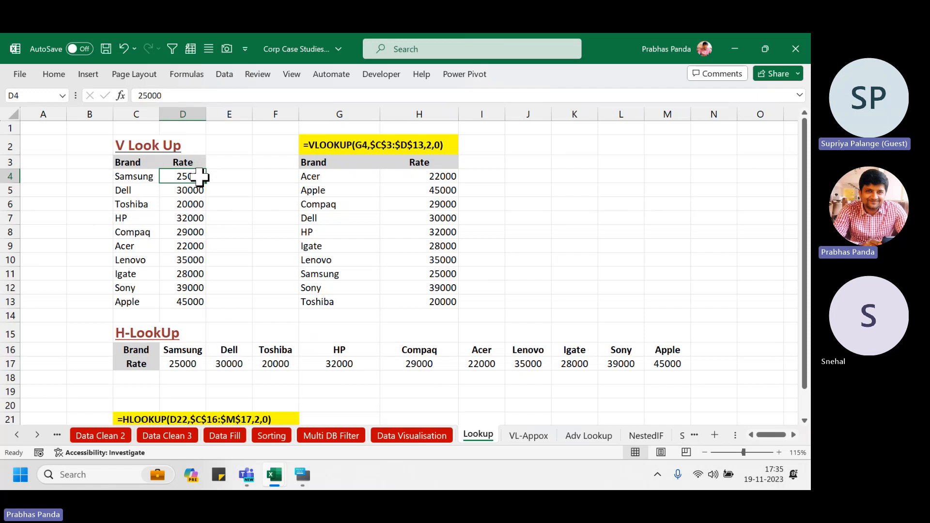
- Copy NO DUP from A3 into C3 of the rules workbook as the HLOOKUP side of rule 2
{"action": "key", "text": "ctrl+n"}
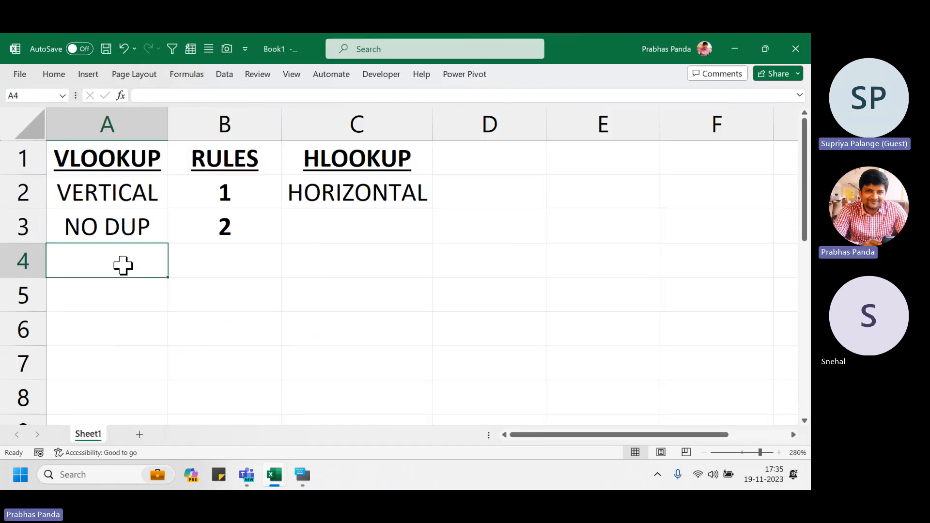
{"action": "key", "text": "Up"}
{"action": "key", "text": "ctrl+c"}
{"action": "key", "text": "Right"}
{"action": "key", "text": "Right"}
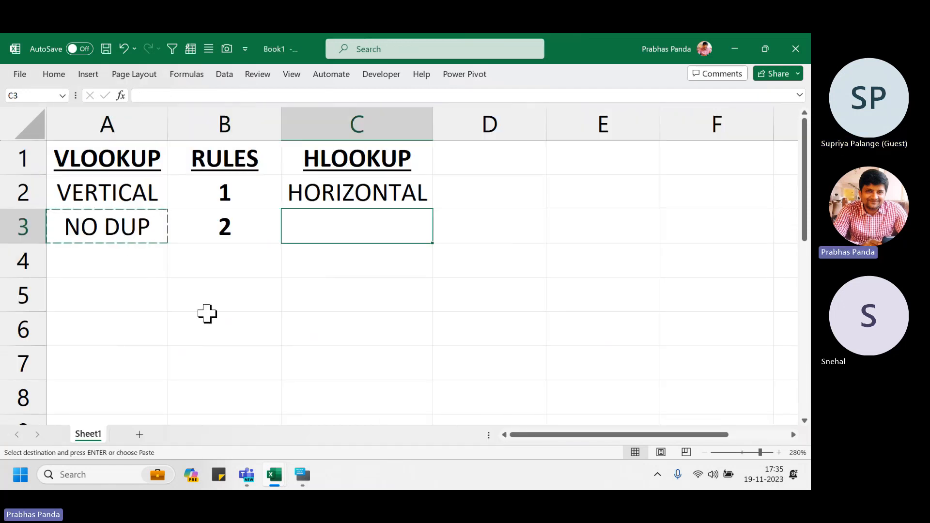
{"action": "key", "text": "Return"}
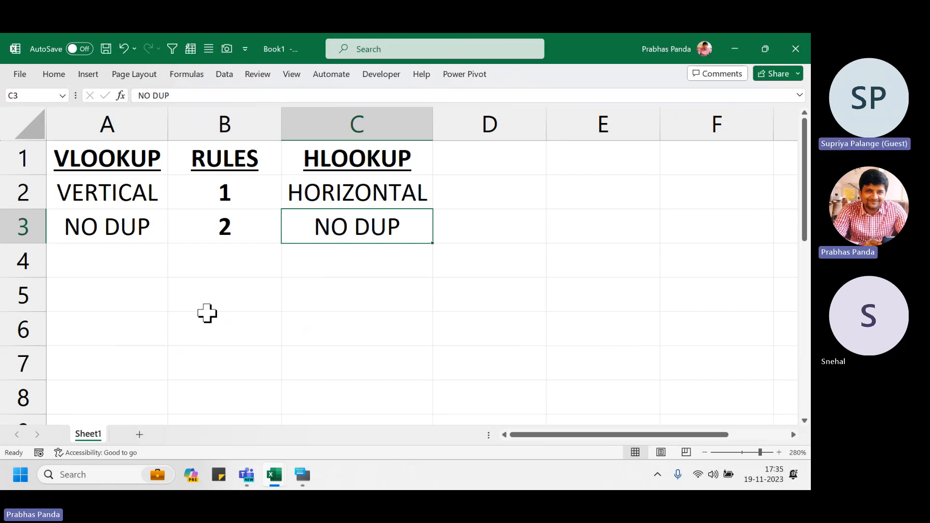
- Check the horizontal brand row C16:M16 in Corp Case Studies for duplicates and return to the rules workbook
{"action": "key", "text": "alt+Tab"}
{"action": "left_click_drag", "start_coordinate": [134, 349], "coordinate": [668, 347]}
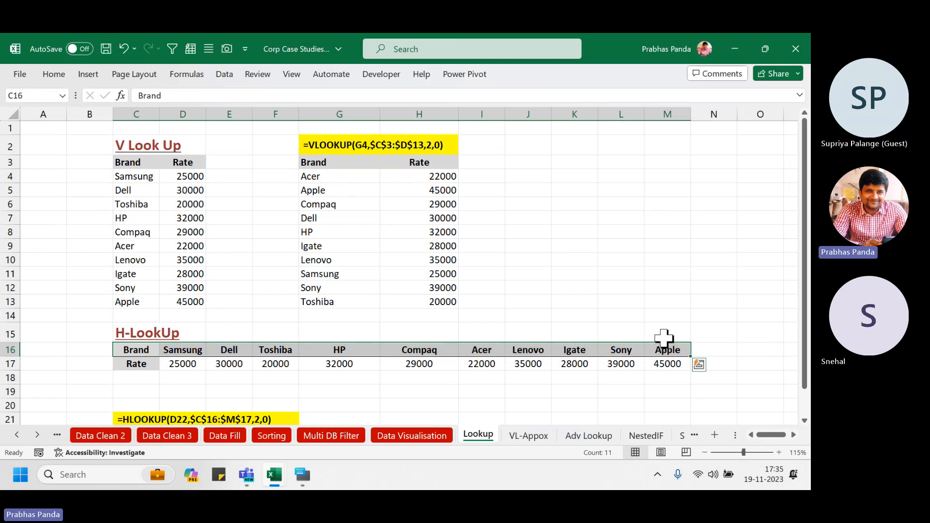
{"action": "key", "text": "alt+Tab"}
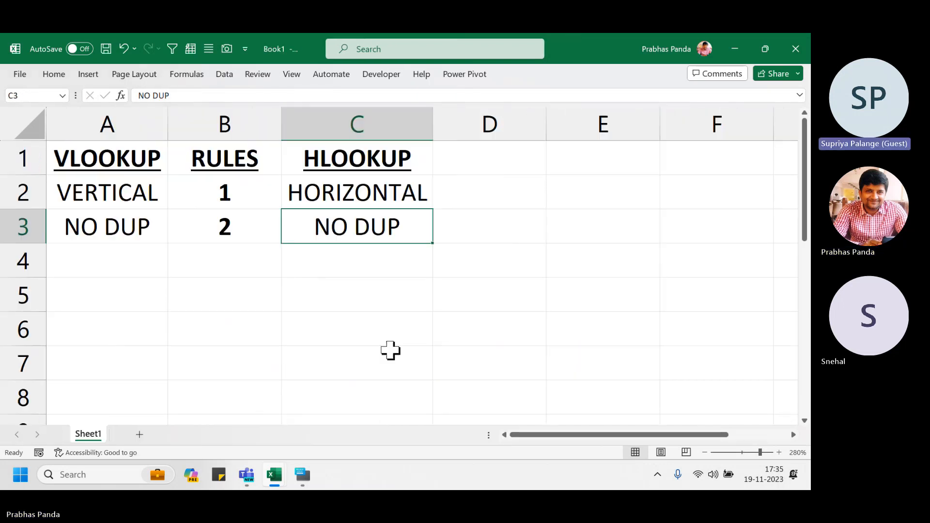
- Add rule 3 with 3 in B4 and Left---->Right in A4, and autofit the width of column A
{"action": "left_click", "coordinate": [224, 269]}
{"action": "type", "text": "3"}
{"action": "key", "text": "Left"}
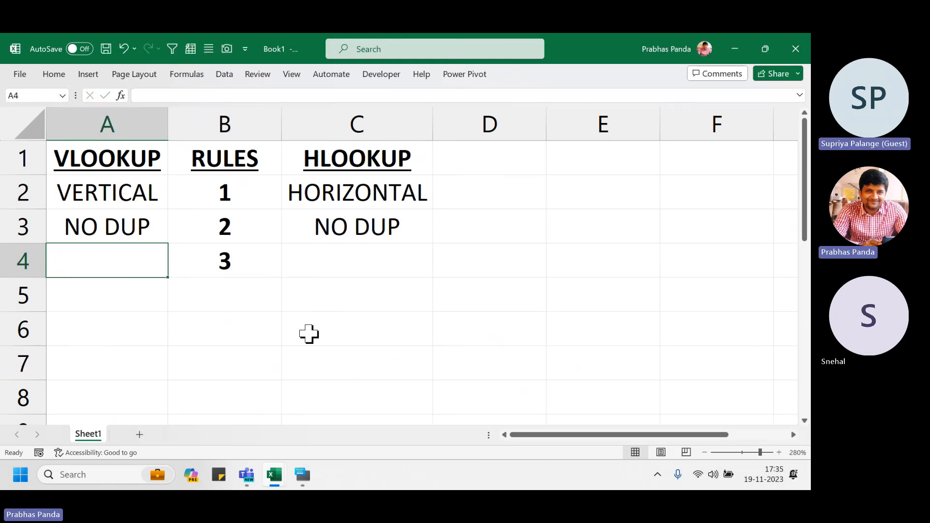
{"action": "type", "text": "lEF"}
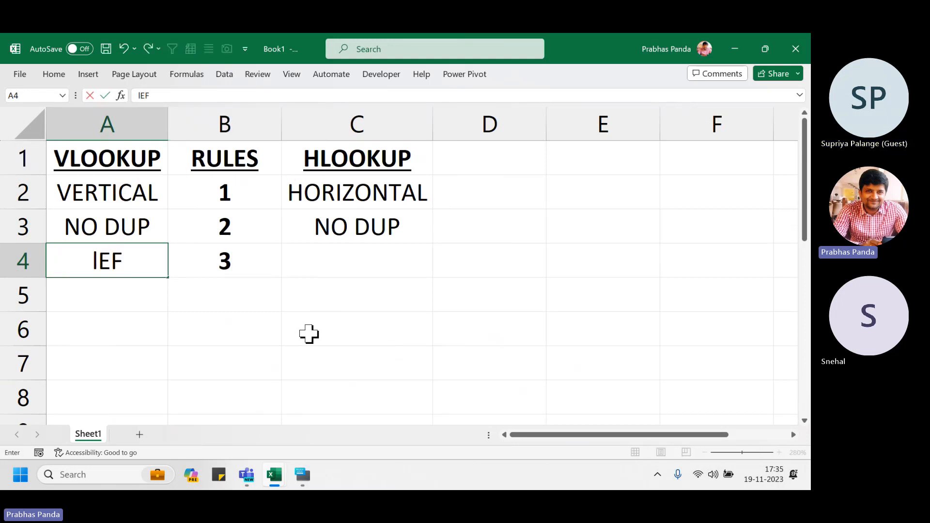
{"action": "type", "text": "T---->"}
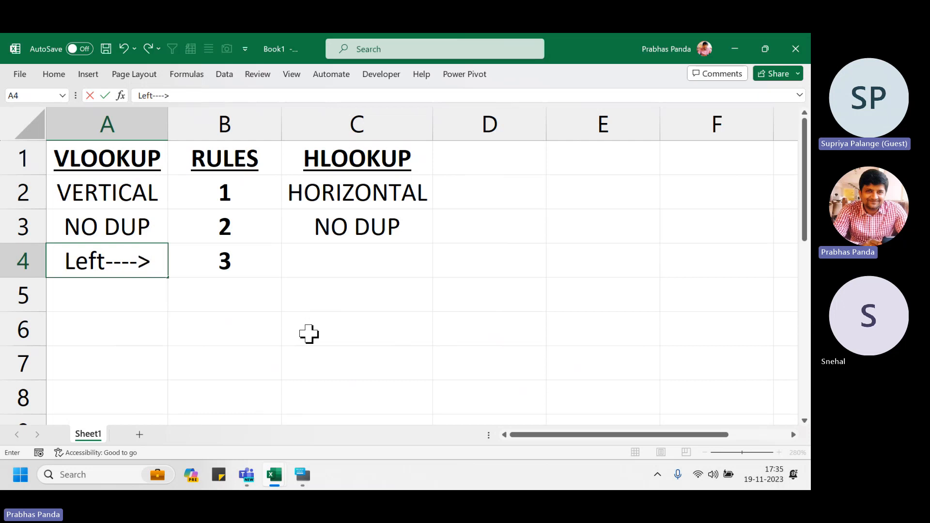
{"action": "type", "text": "Right"}
{"action": "key", "text": "Return"}
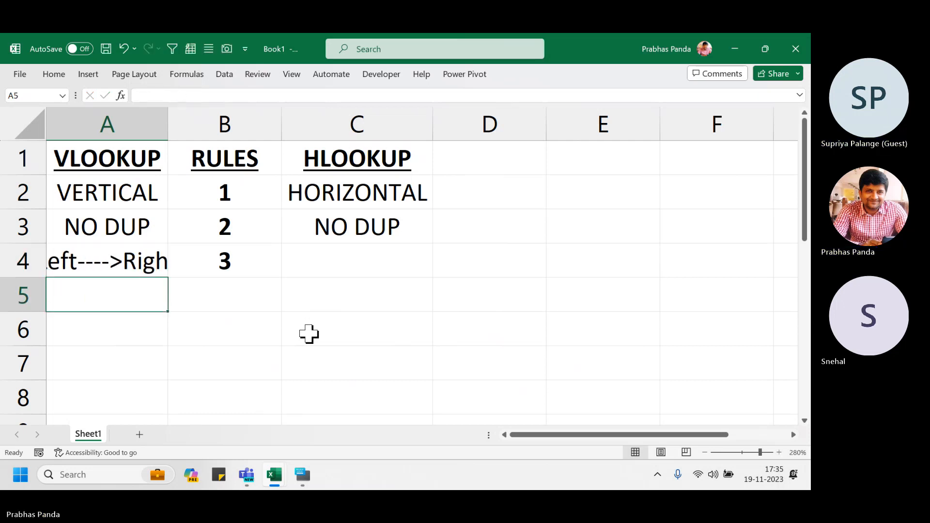
{"action": "key", "text": "Up"}
{"action": "key", "text": "alt+o"}
{"action": "key", "text": "c"}
{"action": "key", "text": "a"}
- In Corp Case Studies, move the Rate column D3:D13 of the vertical table to B3, in front of the Brand column
{"action": "key", "text": "alt+Tab"}
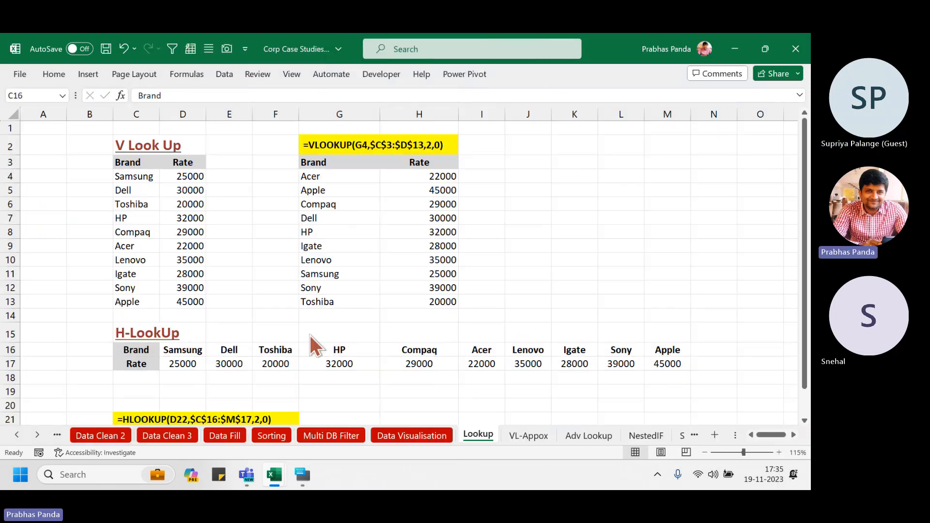
{"action": "scroll", "coordinate": [171, 200], "scroll_direction": "up", "scroll_amount": 3}
{"action": "scroll", "coordinate": [172, 201], "scroll_direction": "up", "scroll_amount": 1}
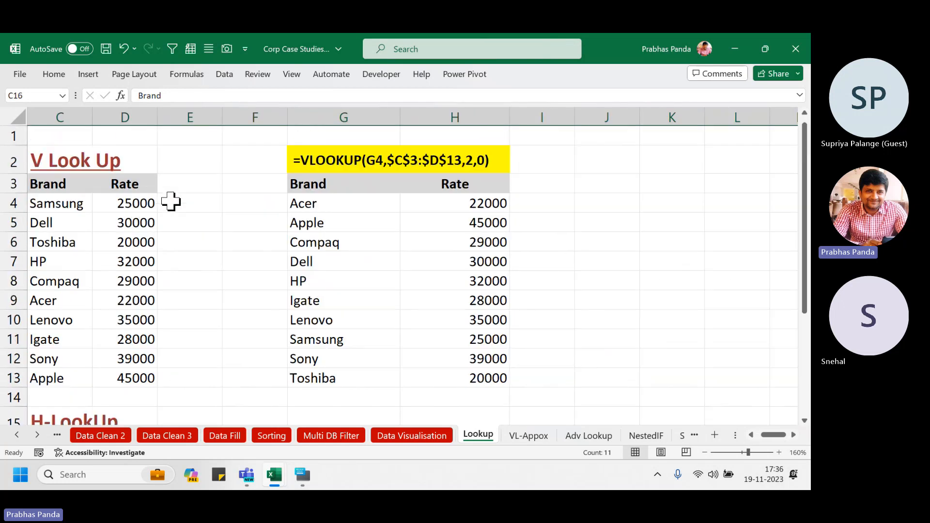
{"action": "left_click", "coordinate": [154, 135]}
{"action": "key", "text": "Left"}
{"action": "key", "text": "Left"}
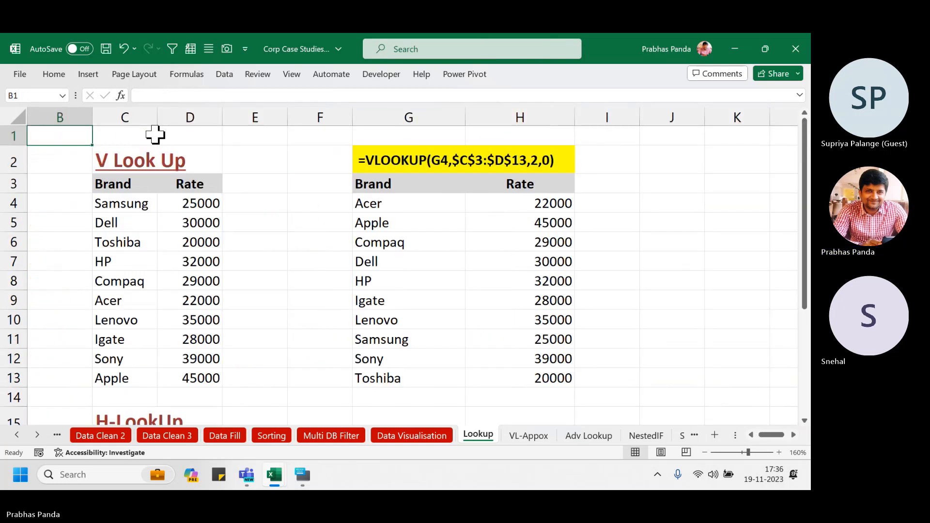
{"action": "left_click", "coordinate": [170, 196]}
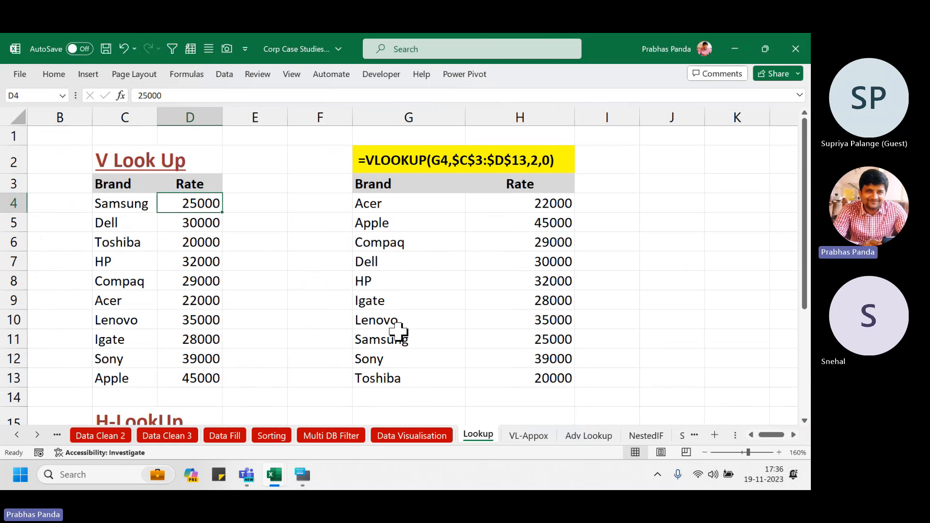
{"action": "key", "text": "Up"}
{"action": "key", "text": "ctrl+shift+Down"}
{"action": "key", "text": "ctrl+x"}
{"action": "key", "text": "Left"}
{"action": "key", "text": "Left"}
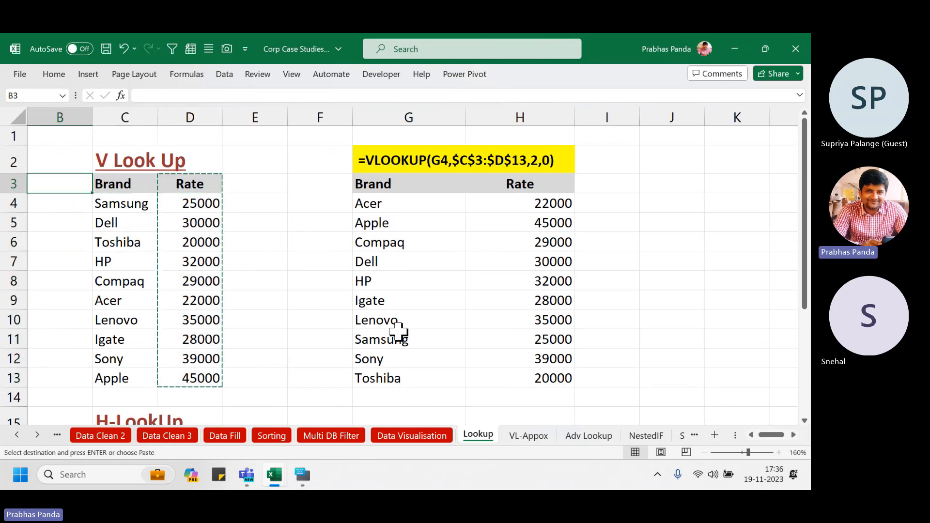
{"action": "key", "text": "ctrl+v"}
{"action": "key", "text": "Left"}
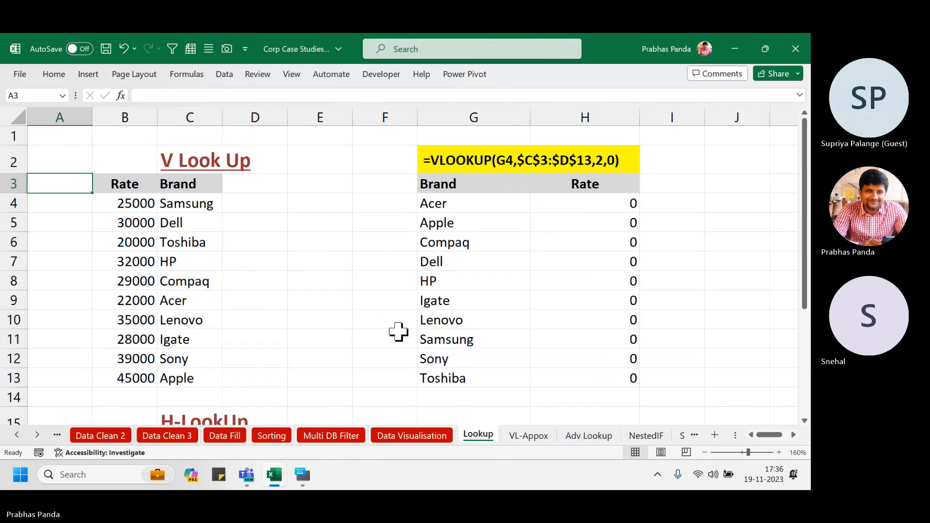
- Examine the right-to-left order from Brand to Rate in row 4, and undo the move of the Rate column
{"action": "key", "text": "Down"}
{"action": "key", "text": "Right"}
{"action": "key", "text": "Right"}
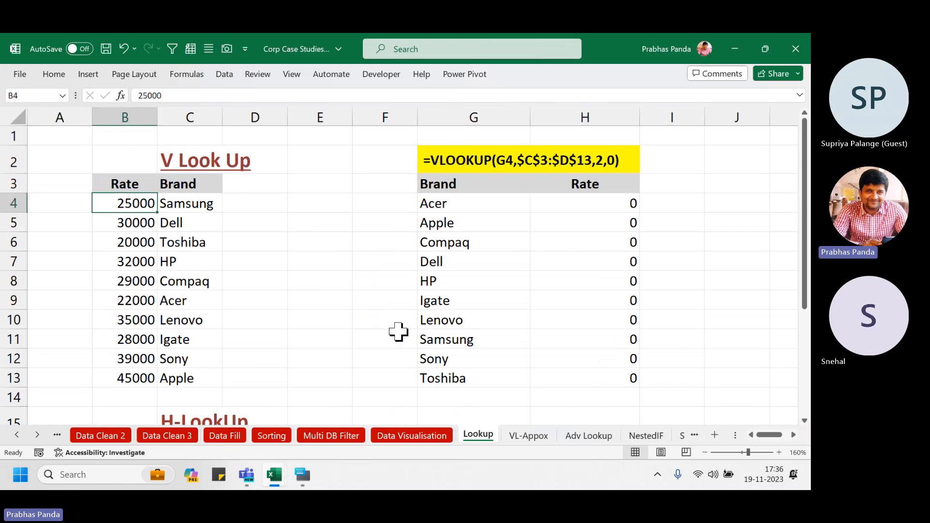
{"action": "key", "text": "shift+Left"}
{"action": "key", "text": "shift+Right"}
{"action": "key", "text": "shift+Left"}
{"action": "key", "text": "shift+Right"}
{"action": "key", "text": "shift+Left"}
{"action": "key", "text": "shift+Right"}
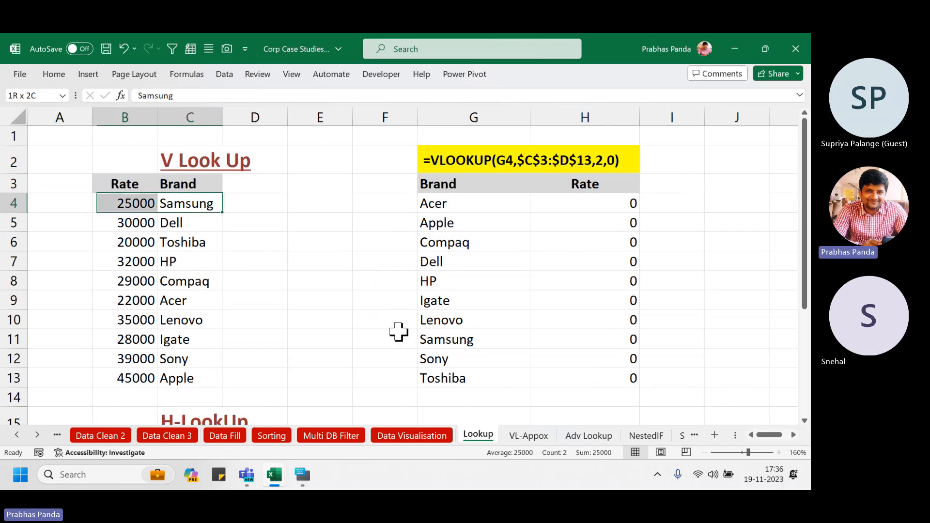
{"action": "key", "text": "shift+Left"}
{"action": "key", "text": "shift+Right"}
{"action": "key", "text": "shift+Left"}
{"action": "key", "text": "shift+Right"}
{"action": "key", "text": "shift+Left"}
{"action": "key", "text": "shift+Right"}
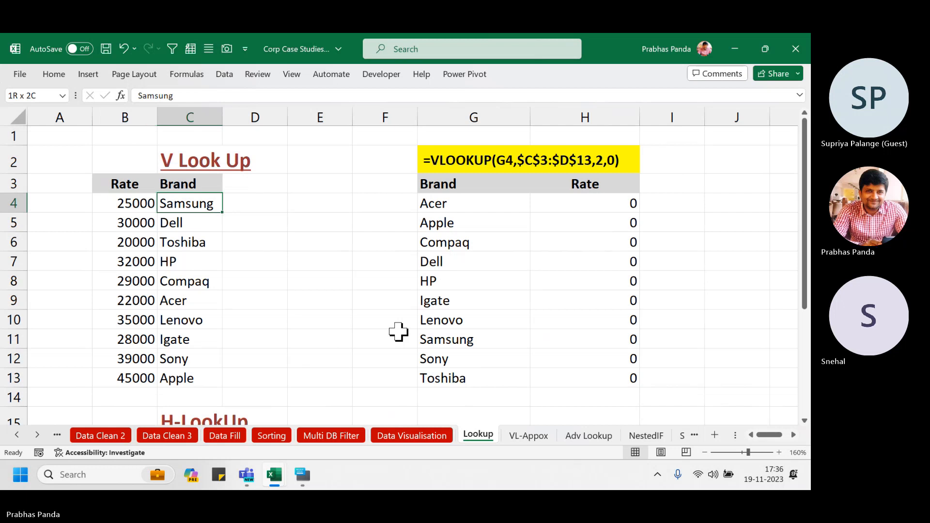
{"action": "key", "text": "shift+Left"}
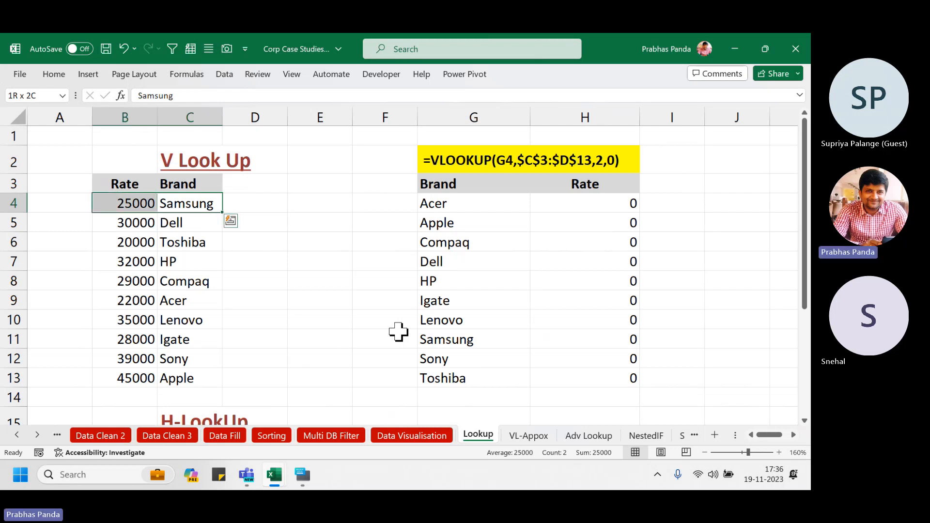
{"action": "key", "text": "ctrl+z"}
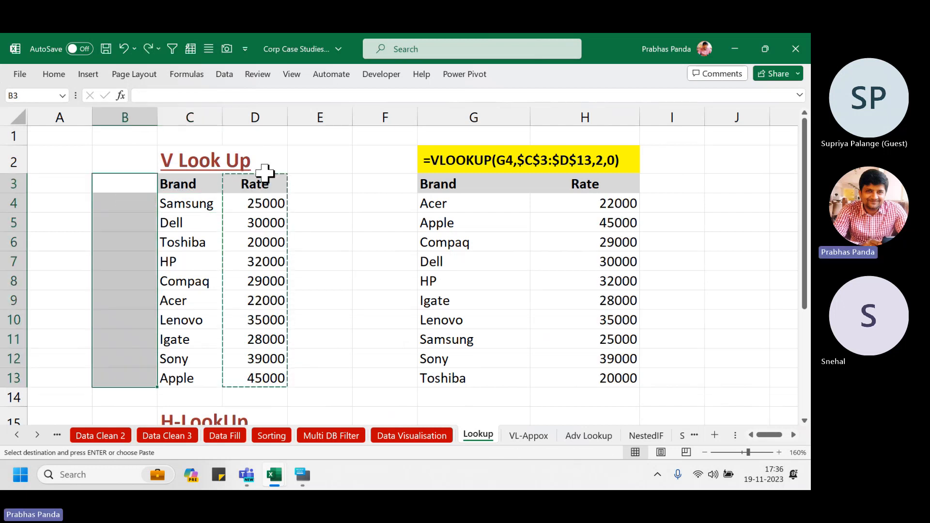
- Insert five blank columns between the Brand and Rate columns of the vertical table
{"action": "left_click", "coordinate": [269, 116]}
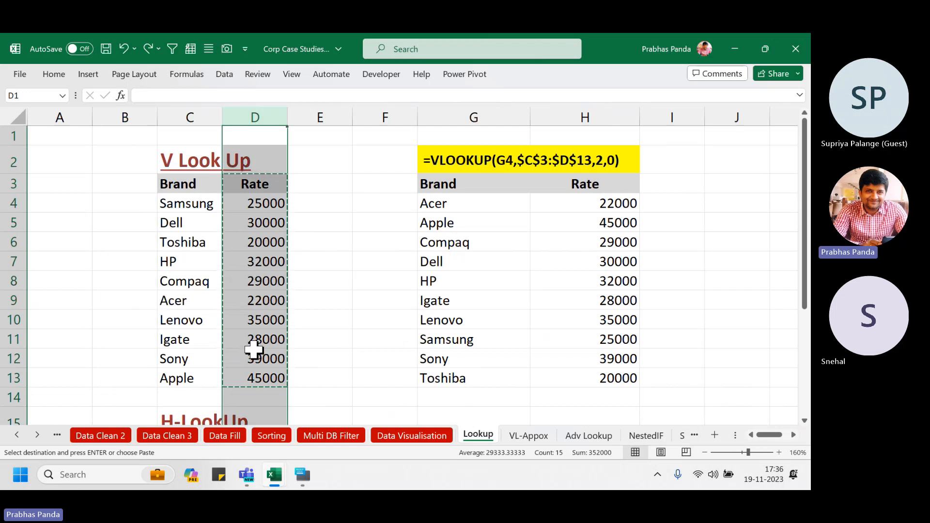
{"action": "key", "text": "alt+i"}
{"action": "key", "text": "c"}
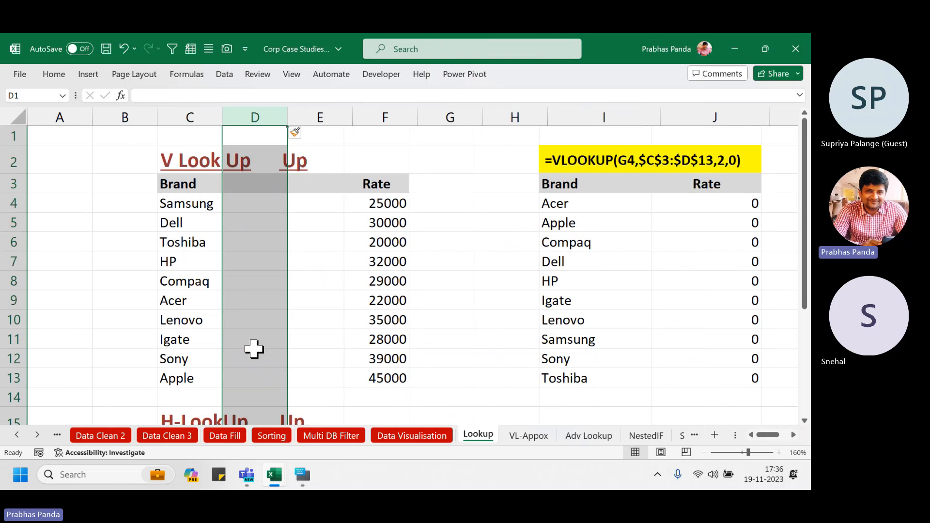
{"action": "key", "text": "F4"}
{"action": "key", "text": "F4"}
{"action": "key", "text": "F4"}
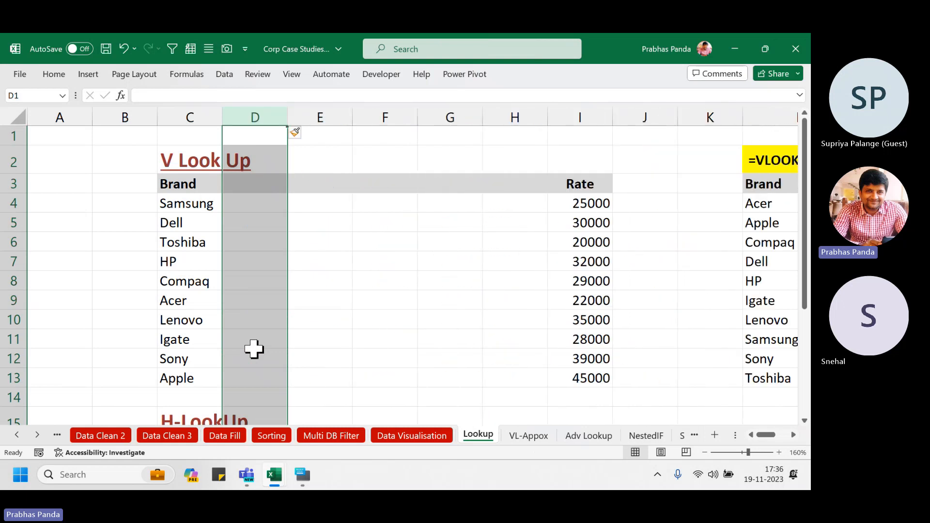
- Select the widened source table C3:I13 to examine the span from Brand to Rate
{"action": "left_click", "coordinate": [71, 222]}
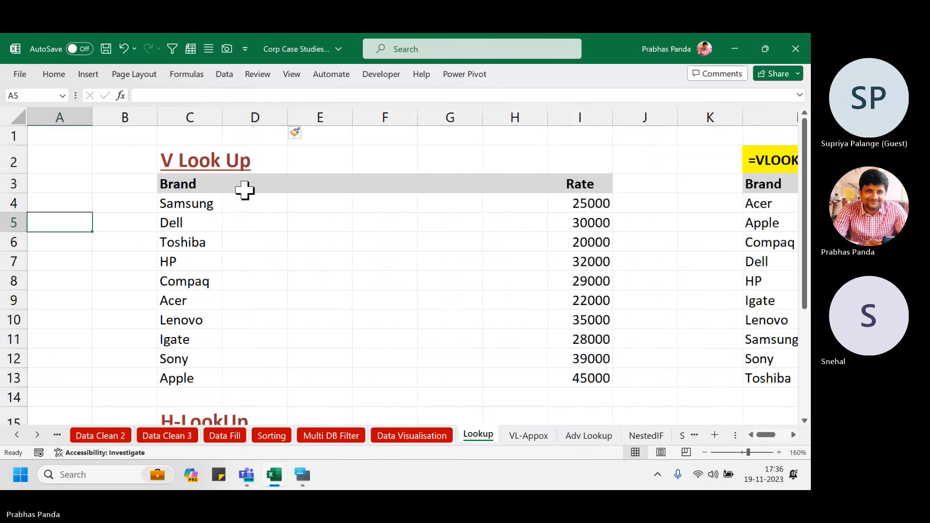
{"action": "left_click", "coordinate": [197, 179]}
{"action": "left_click_drag", "start_coordinate": [197, 179], "coordinate": [603, 378]}
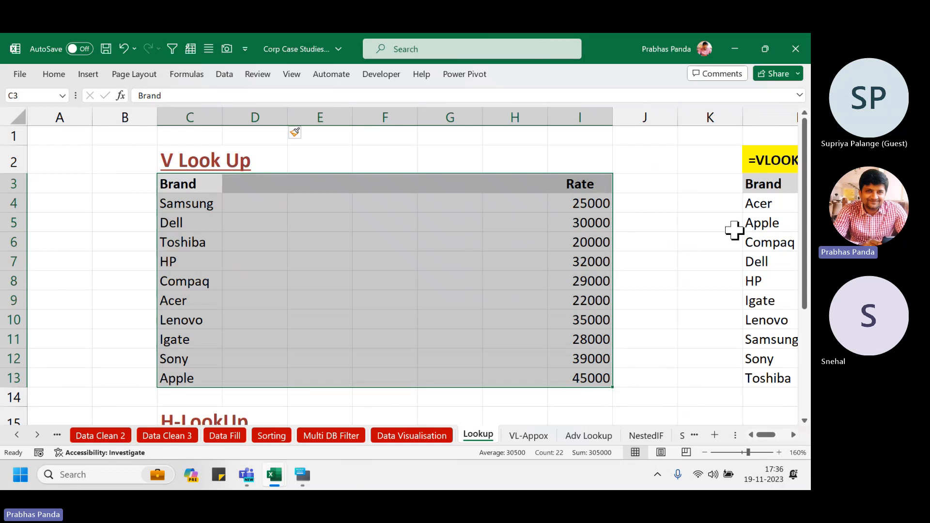
- Undo all the column insertions on the Lookup sheet and switch back to the rules workbook
{"action": "key", "text": "ctrl+z"}
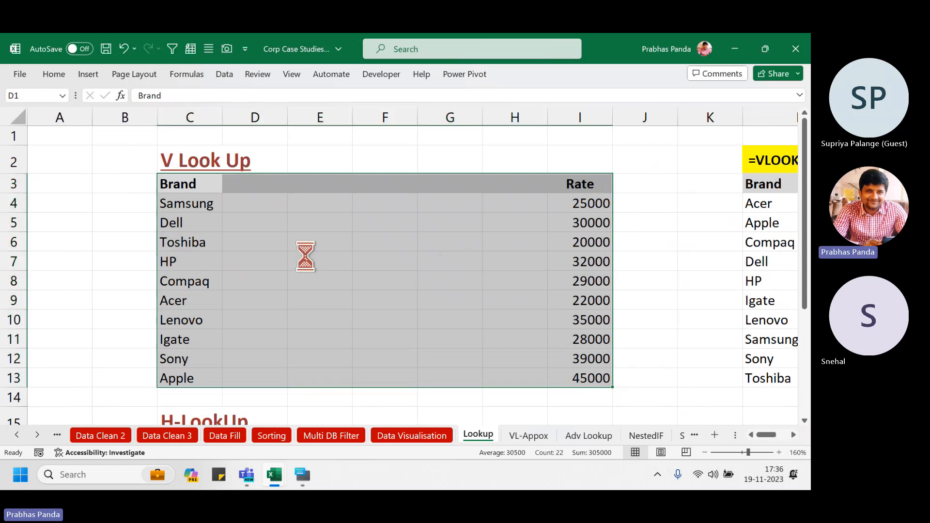
{"action": "key", "text": "ctrl+z"}
{"action": "key", "text": "ctrl+z"}
{"action": "key", "text": "ctrl+z"}
{"action": "key", "text": "ctrl+c"}
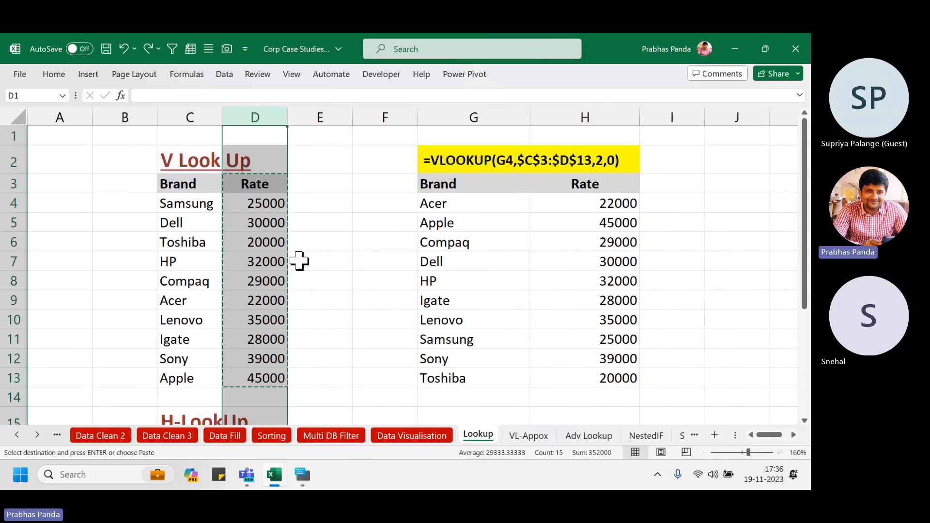
{"action": "key", "text": "alt+Tab"}
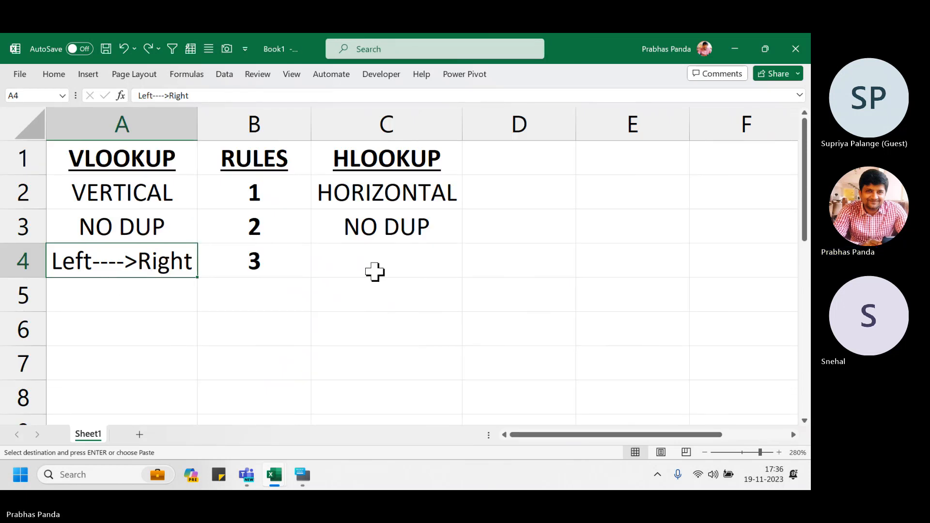
- Enter "Top---> Bottom" as HLOOKUP rule 3 in C4 and fit column C to the text
{"action": "left_click", "coordinate": [417, 274]}
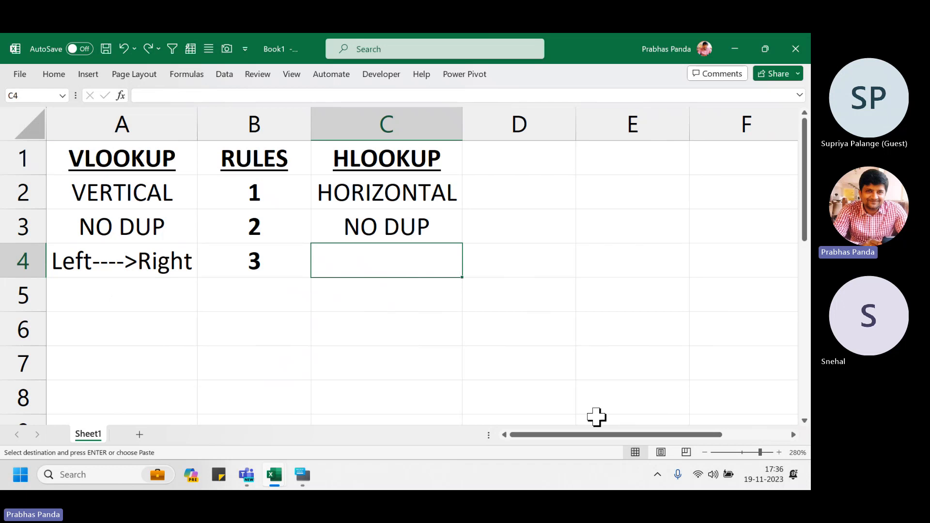
{"action": "type", "text": "Top--->"}
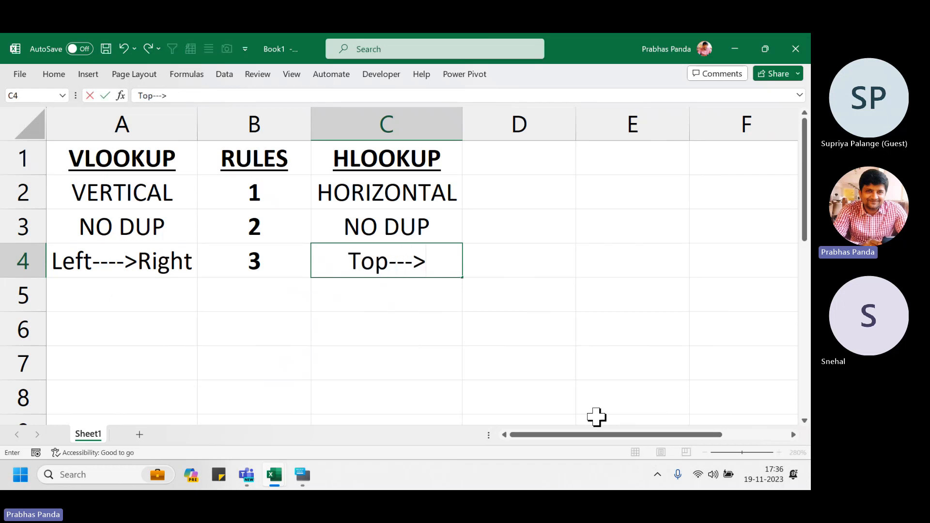
{"action": "type", "text": " Bottom"}
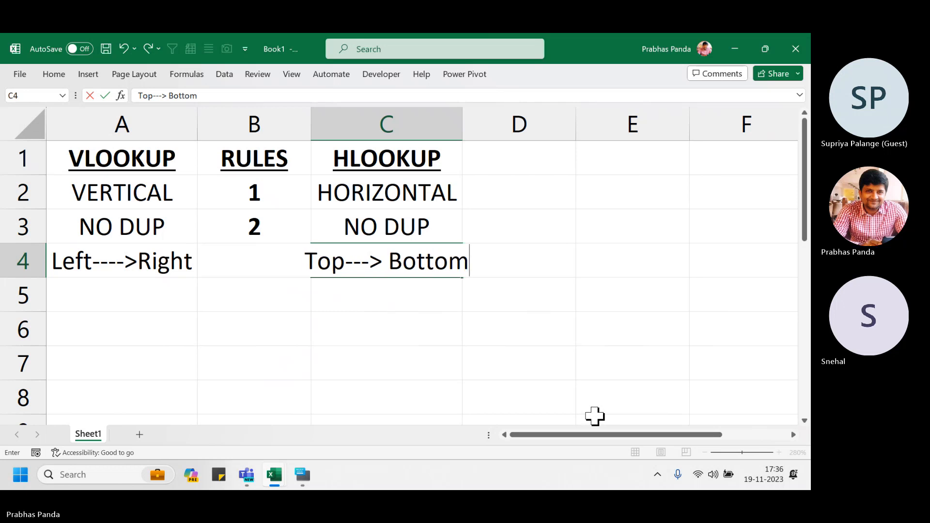
{"action": "key", "text": "Return"}
{"action": "key", "text": "Up"}
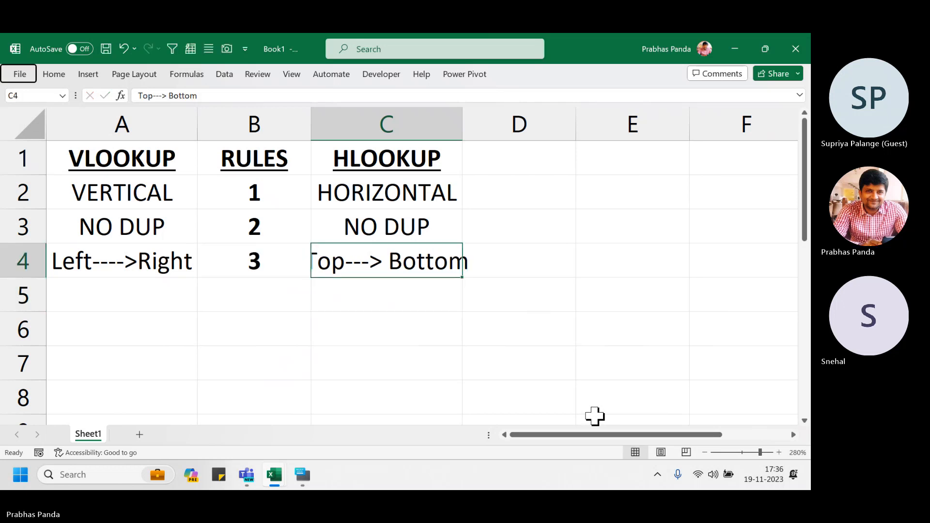
{"action": "key", "text": "alt+h"}
{"action": "key", "text": "o"}
{"action": "key", "text": "i"}
- Switch to the case studies workbook and move the H-LookUp table's Brand row C16:M16 to row 18, below the Rate row
{"action": "key", "text": "alt+Tab"}
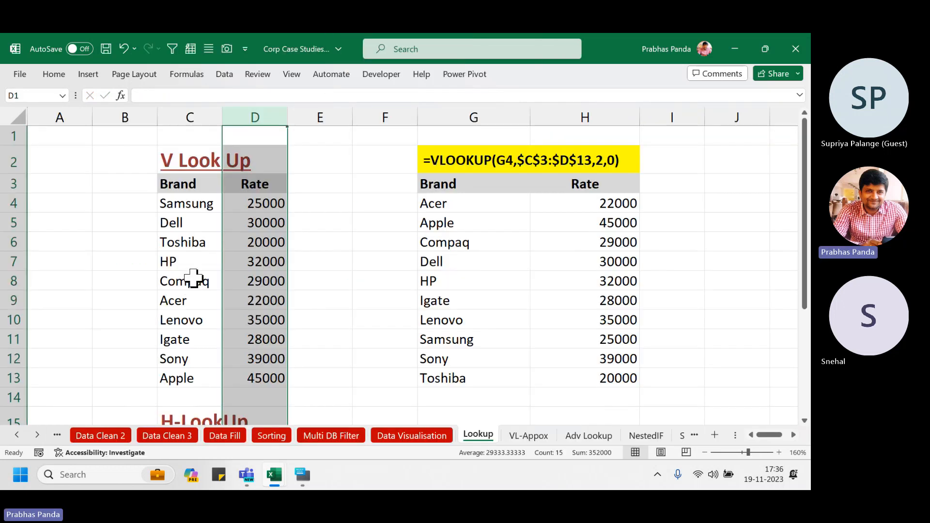
{"action": "scroll", "coordinate": [192, 277], "scroll_direction": "down", "scroll_amount": 4}
{"action": "left_click", "coordinate": [179, 219]}
{"action": "key", "text": "ctrl+shift+Right"}
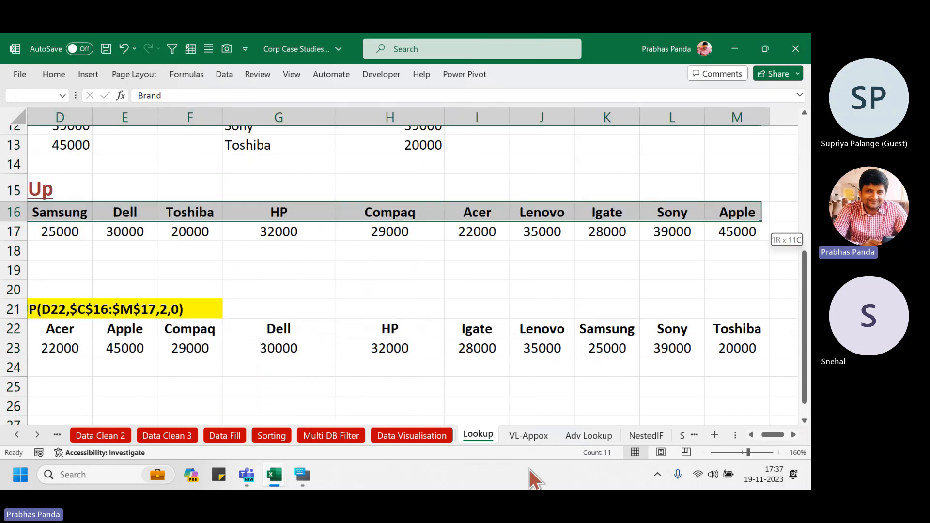
{"action": "key", "text": "ctrl+x"}
{"action": "key", "text": "Down"}
{"action": "key", "text": "Down"}
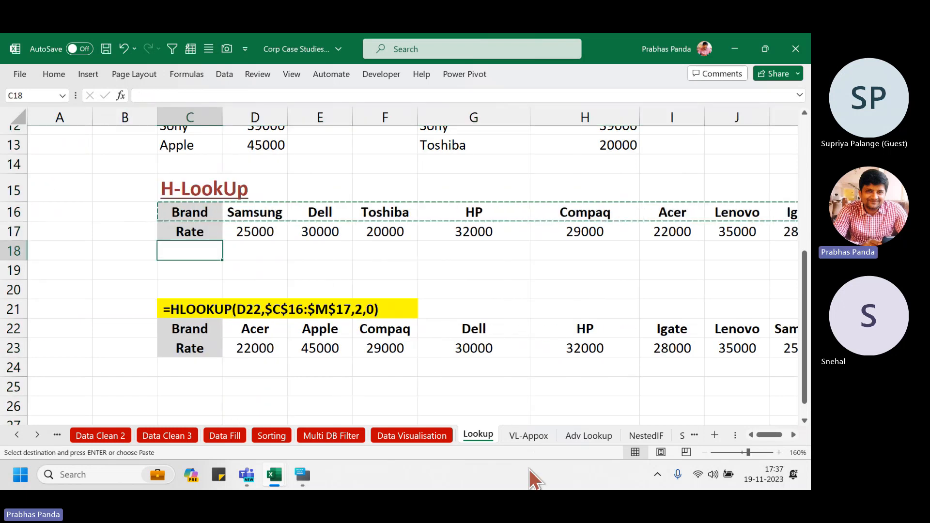
{"action": "key", "text": "ctrl+v"}
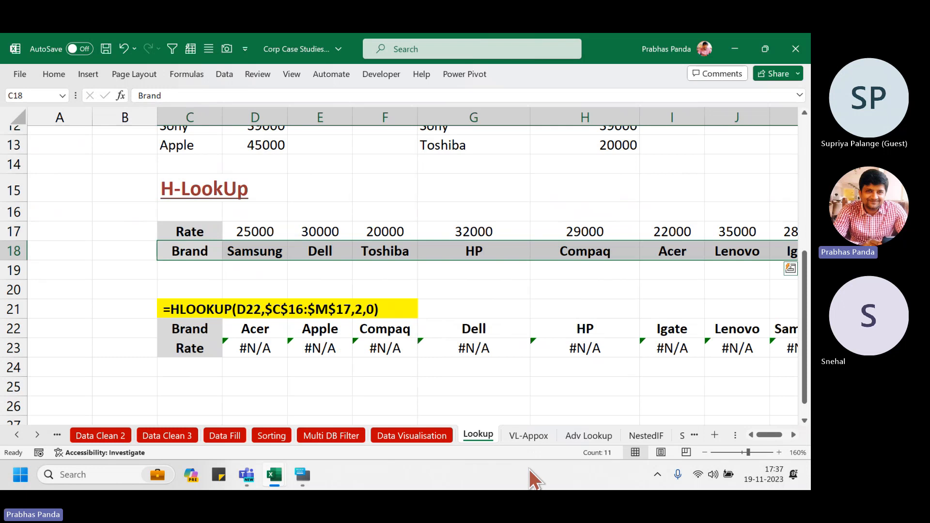
- Select the Rate and Brand rows C17:M18 repeatedly to examine the bottom-to-top order from Brand to Rate
{"action": "key", "text": "shift+Up"}
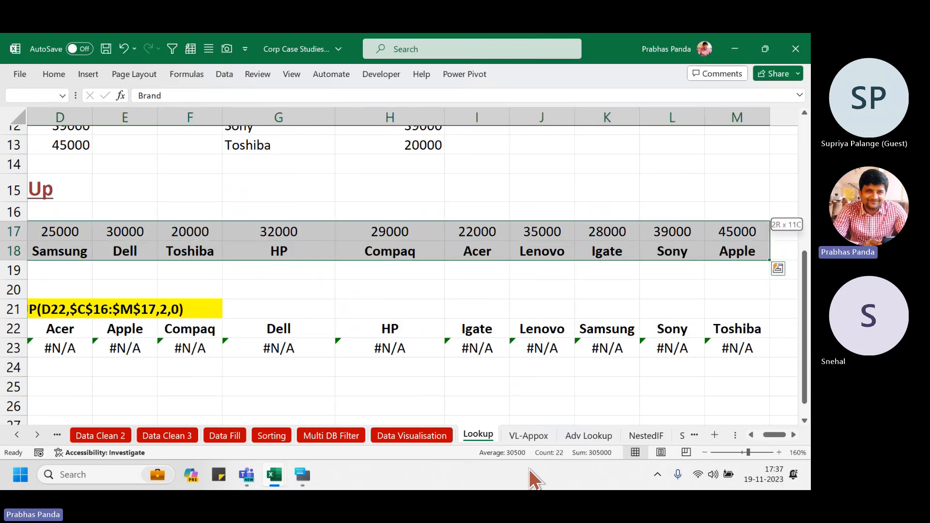
{"action": "key", "text": "shift+Down"}
{"action": "key", "text": "shift+Up"}
{"action": "key", "text": "shift+Down"}
{"action": "key", "text": "shift+Up"}
{"action": "key", "text": "shift+Down"}
{"action": "key", "text": "shift+Up"}
{"action": "key", "text": "shift+Down"}
{"action": "key", "text": "shift+Up"}
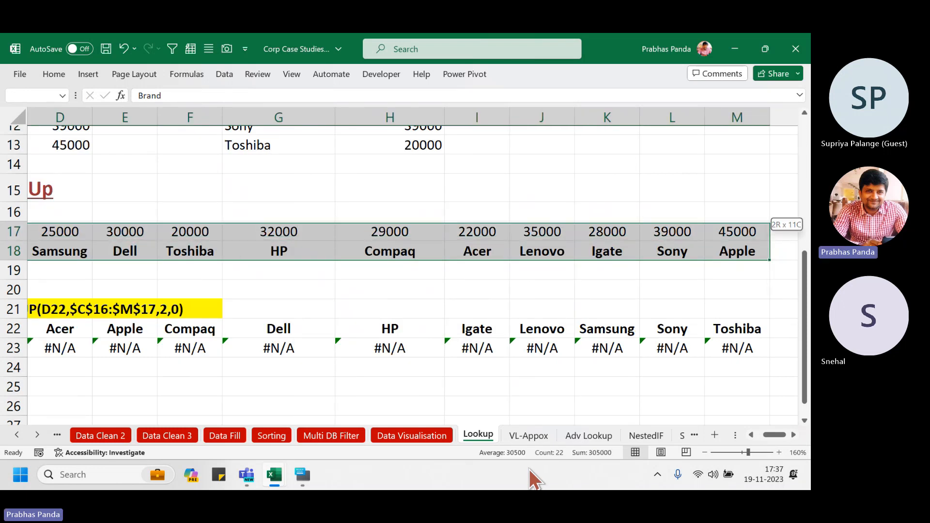
- Undo the move of the Brand row and switch back to the rules workbook
{"action": "key", "text": "ctrl+z"}
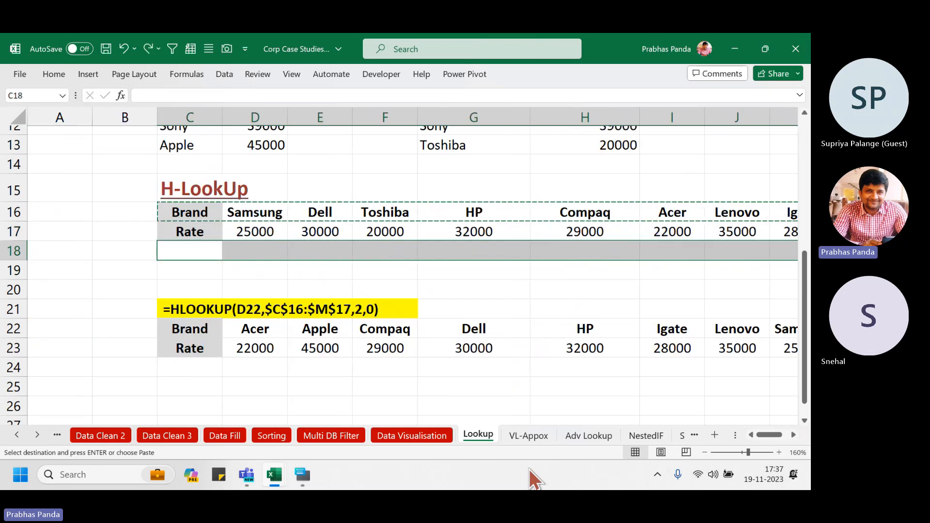
{"action": "key", "text": "Down"}
{"action": "key", "text": "alt+Tab"}
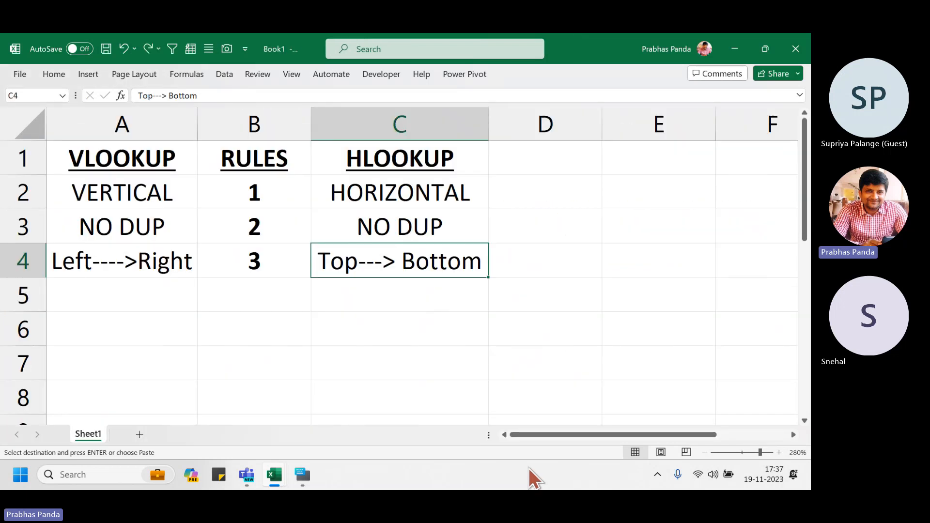
- Copy the rules table A1:C4 and send it in the Teams meeting chat
{"action": "left_click_drag", "start_coordinate": [130, 164], "coordinate": [449, 252]}
{"action": "key", "text": "ctrl+c"}
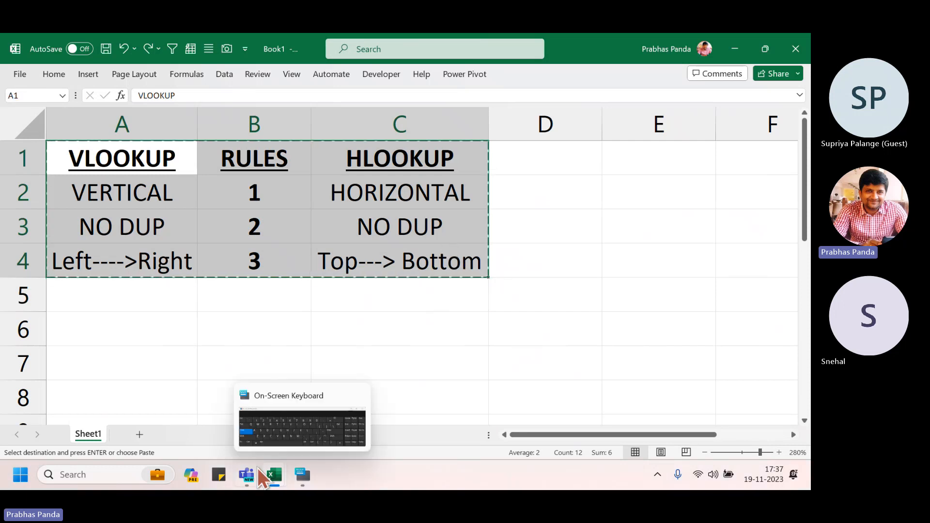
{"action": "mouse_move", "coordinate": [245, 479]}
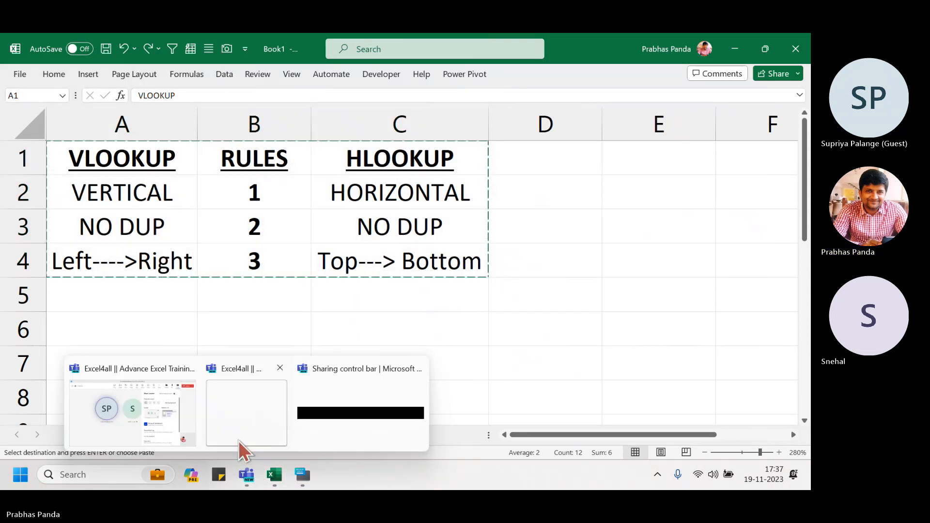
{"action": "left_click", "coordinate": [238, 441]}
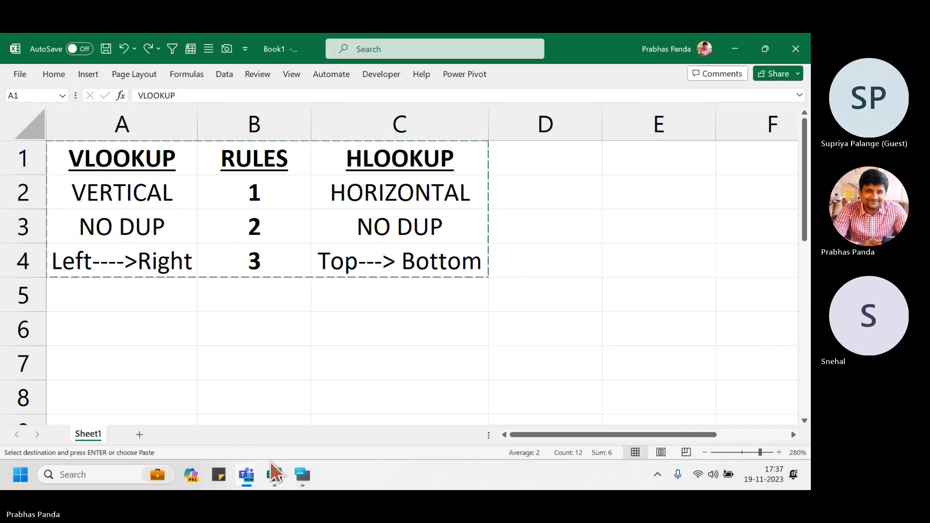
{"action": "mouse_move", "coordinate": [246, 477]}
{"action": "left_click", "coordinate": [152, 391]}
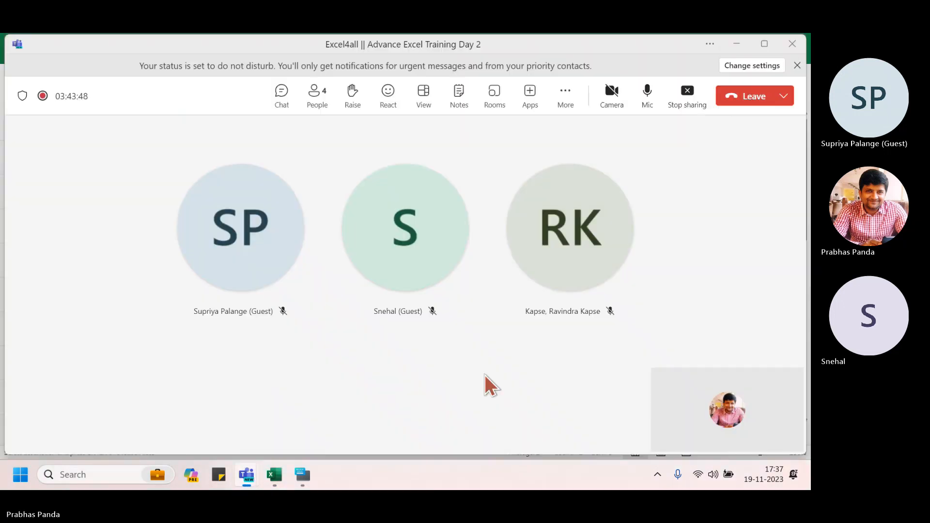
{"action": "left_click", "coordinate": [281, 101]}
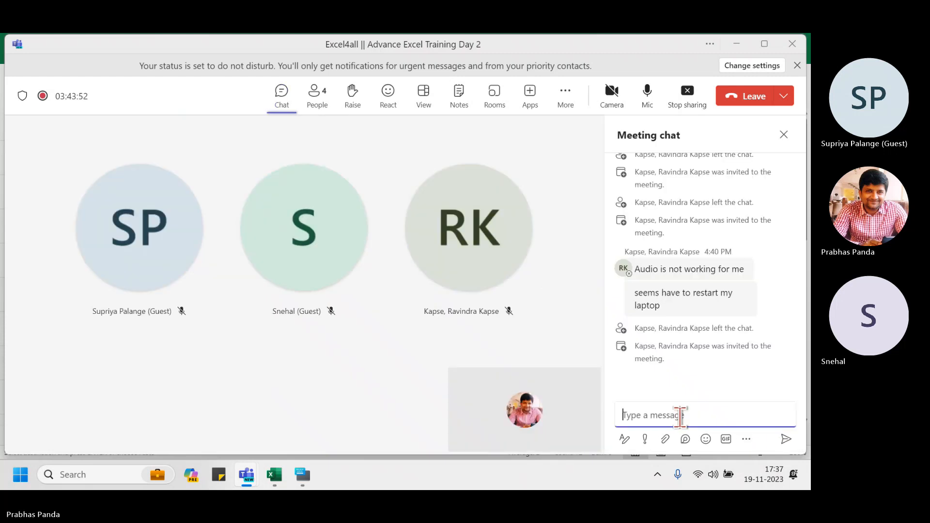
{"action": "key", "text": "ctrl+v"}
{"action": "key", "text": "Return"}
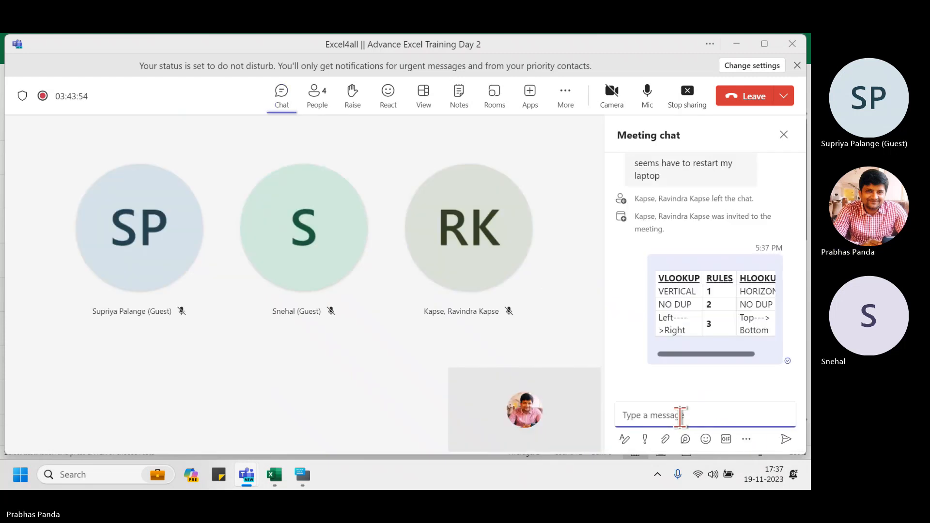
- Return to the rules workbook in Excel, save it as "VI HI Rules" in the Desktop's Sample Case Studies folder, and close it
{"action": "key", "text": "alt+Tab"}
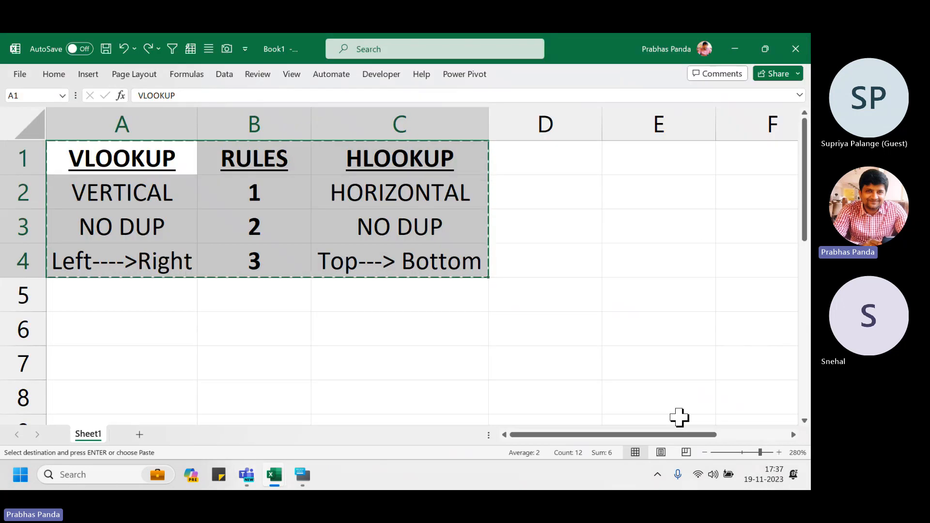
{"action": "key", "text": "F12"}
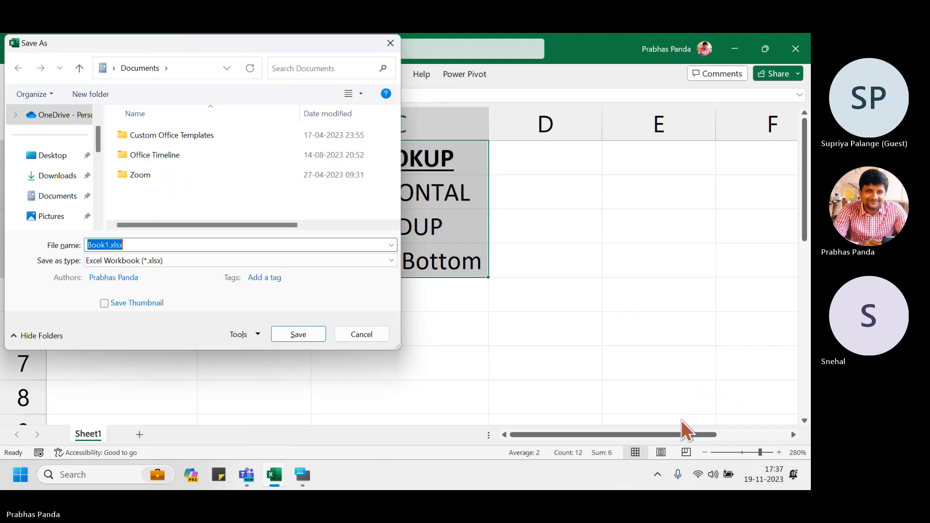
{"action": "type", "text": "VI HI Rules"}
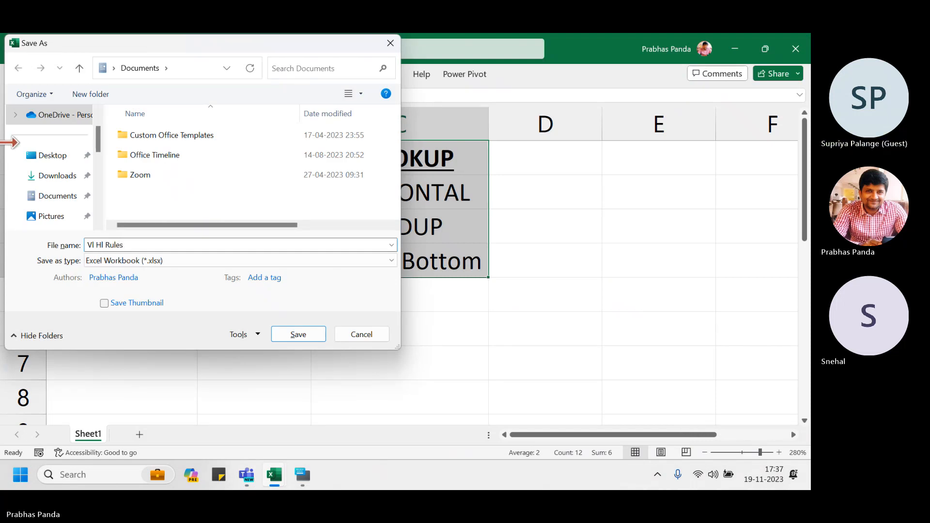
{"action": "left_click", "coordinate": [51, 156]}
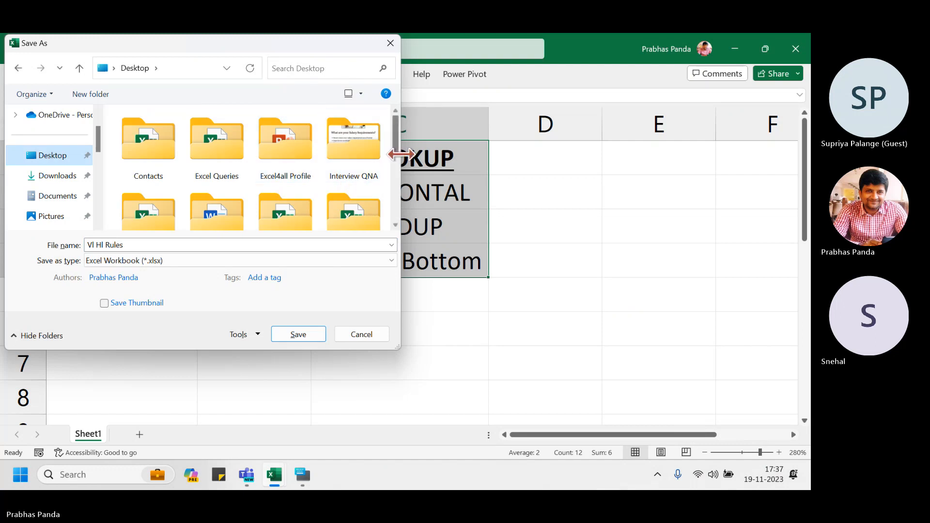
{"action": "scroll", "coordinate": [399, 151], "scroll_direction": "down", "scroll_amount": 1}
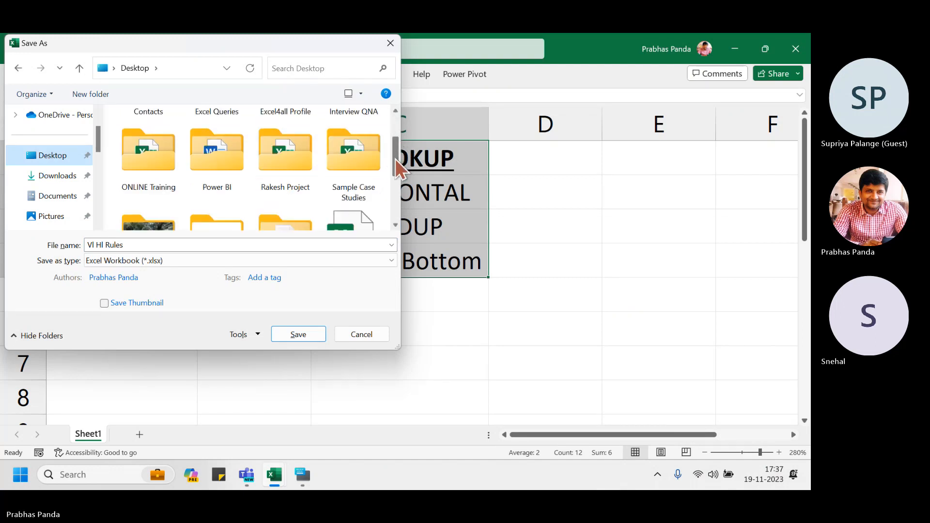
{"action": "double_click", "coordinate": [348, 171]}
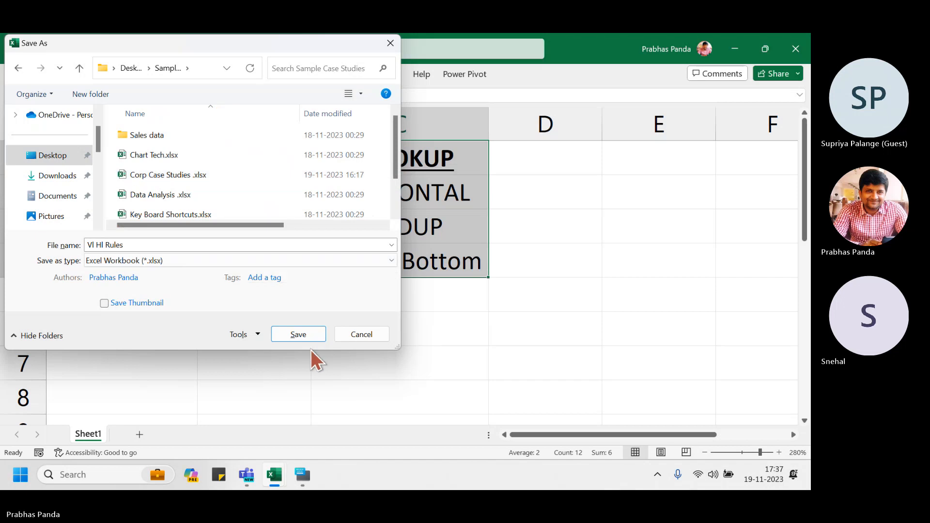
{"action": "left_click", "coordinate": [299, 334]}
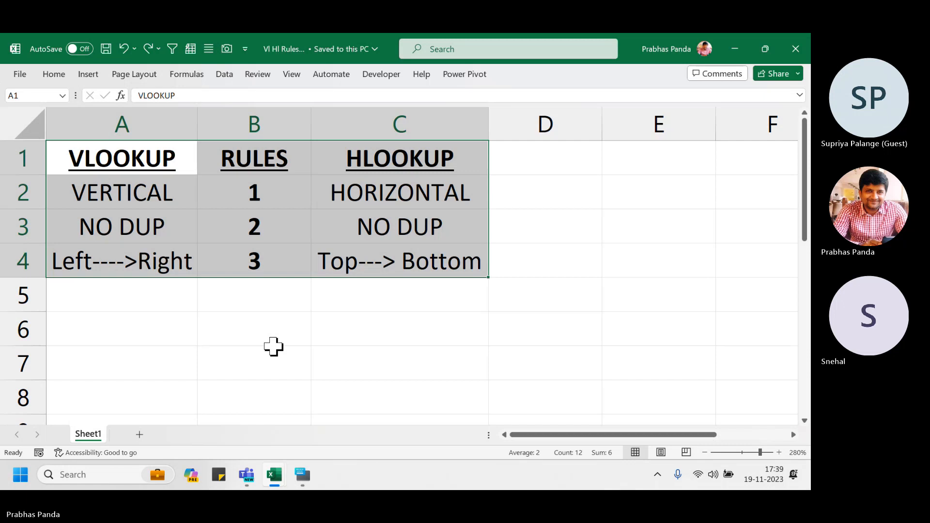
{"action": "left_click", "coordinate": [795, 54]}
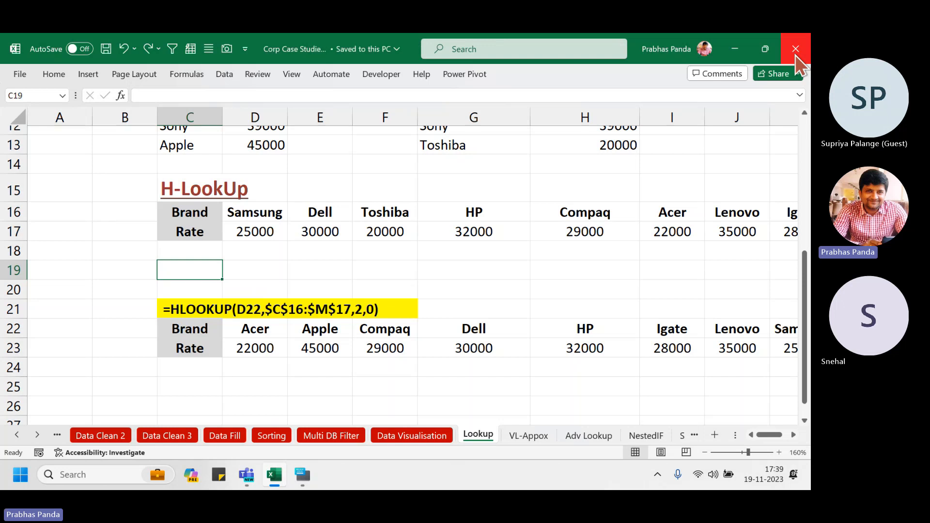
- Set the Lookup sheet's tab color to Dark Red, and save and close the case studies workbook
{"action": "right_click", "coordinate": [478, 434]}
{"action": "mouse_move", "coordinate": [554, 345]}
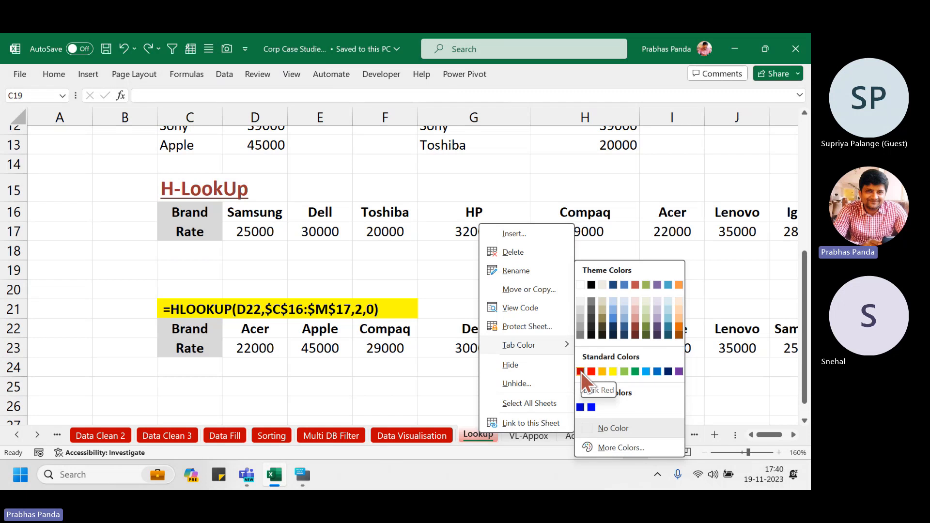
{"action": "left_click", "coordinate": [580, 372]}
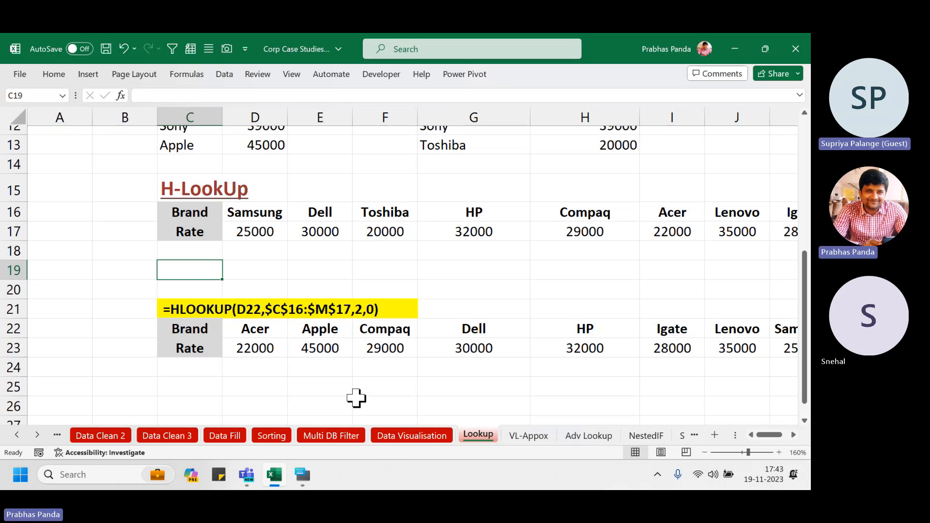
{"action": "key", "text": "ctrl+s"}
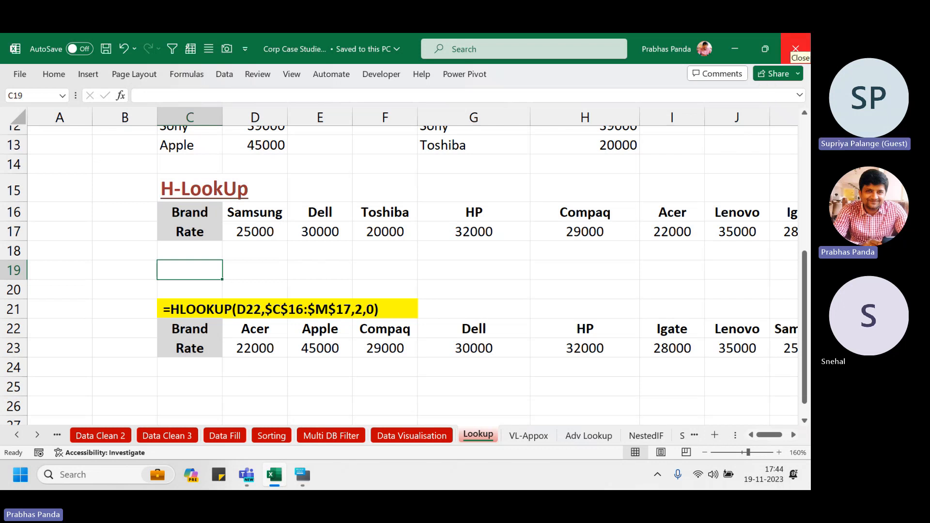
{"action": "left_click", "coordinate": [802, 46]}
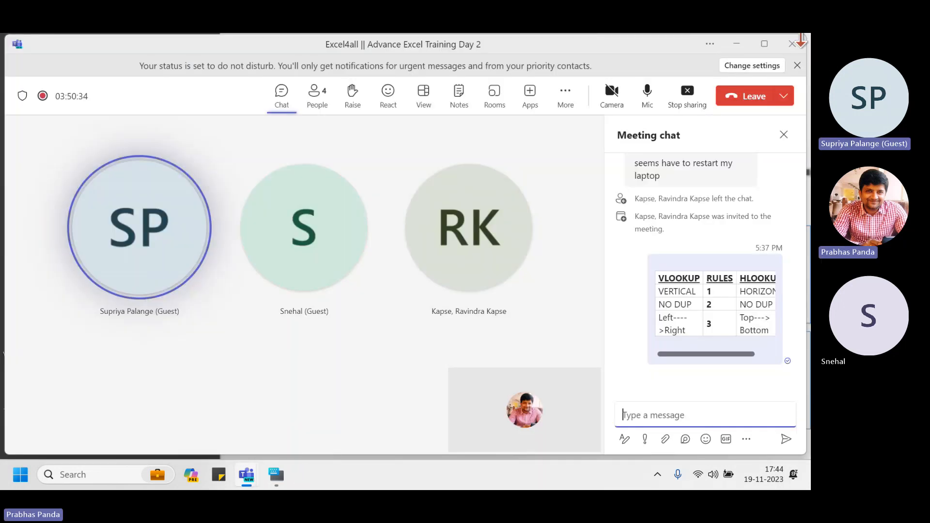
- Stop the recording of the Teams meeting
{"action": "left_click", "coordinate": [565, 93]}
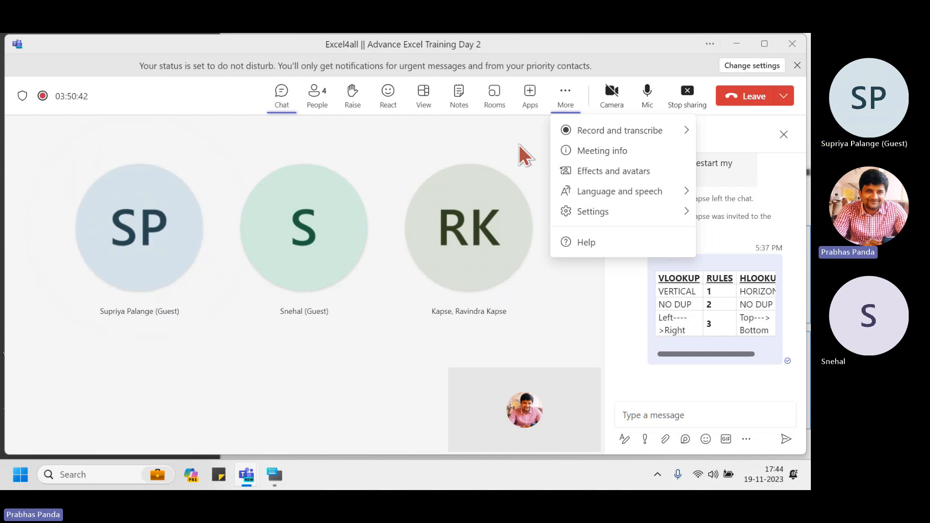
{"action": "left_click", "coordinate": [588, 133]}
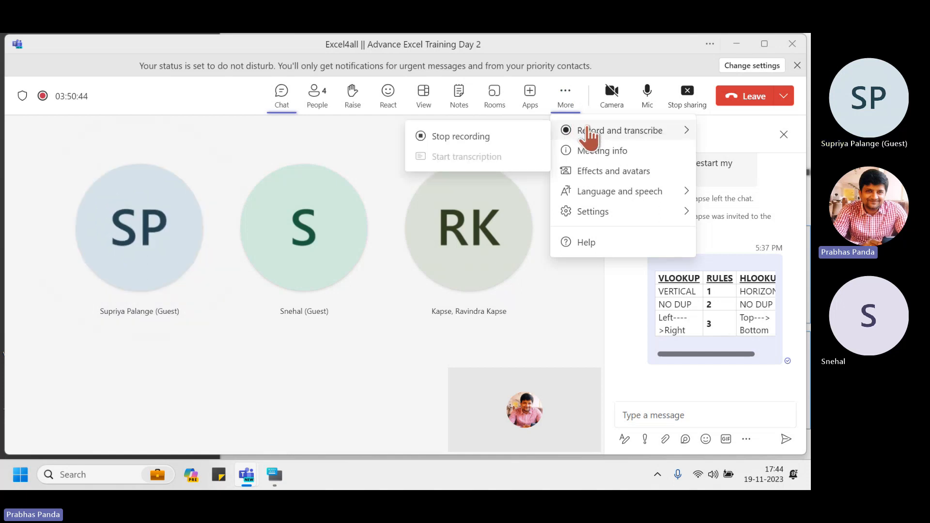
{"action": "left_click", "coordinate": [480, 137]}
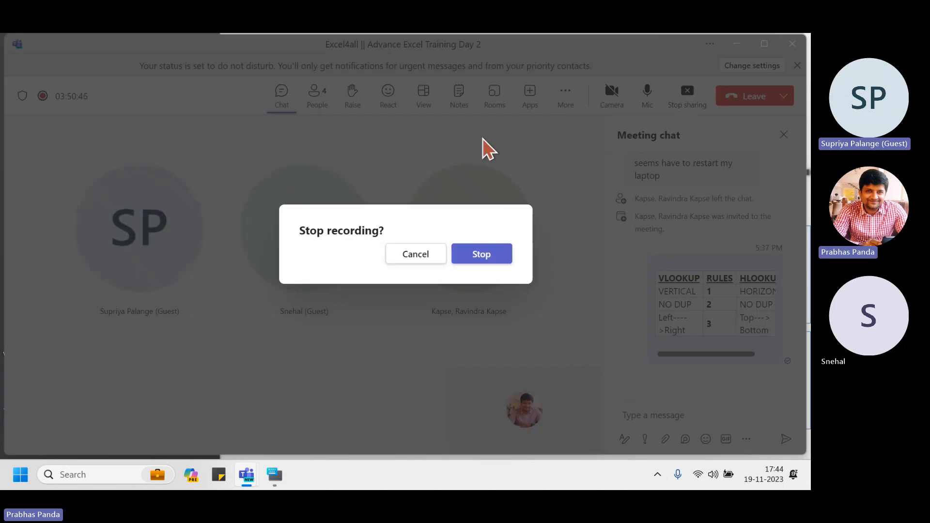
{"action": "left_click", "coordinate": [493, 251]}
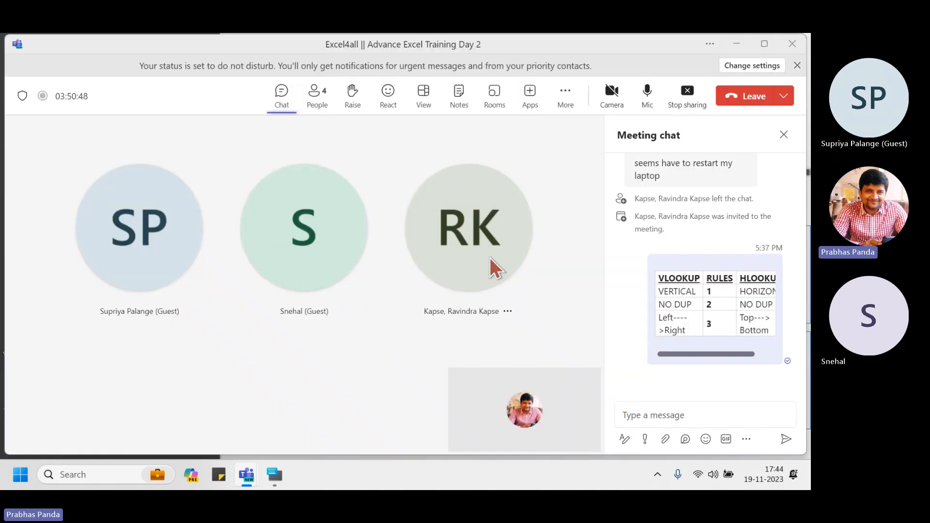